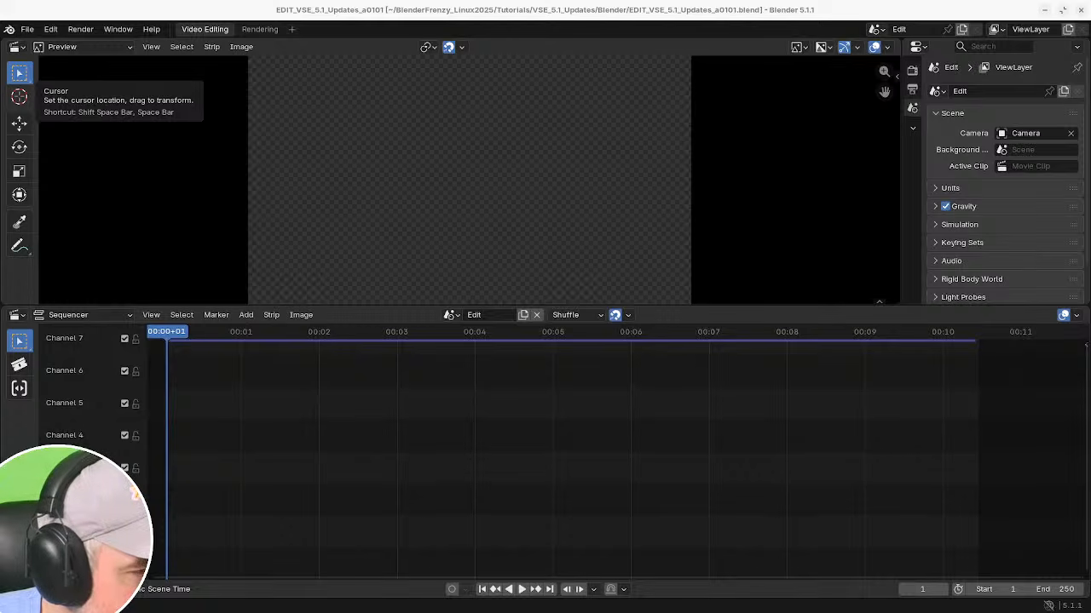
Import the first screen recording as a movie strip and snap it to the playhead at the timeline start.
{"action": "left_click_drag", "start_coordinate": [2, 262], "coordinate": [254, 444]}
{"action": "mouse_move", "coordinate": [219, 378]}
{"action": "left_mouse_down"}
{"action": "mouse_move", "coordinate": [349, 492]}
{"action": "mouse_move", "coordinate": [341, 483]}
{"action": "left_mouse_up"}
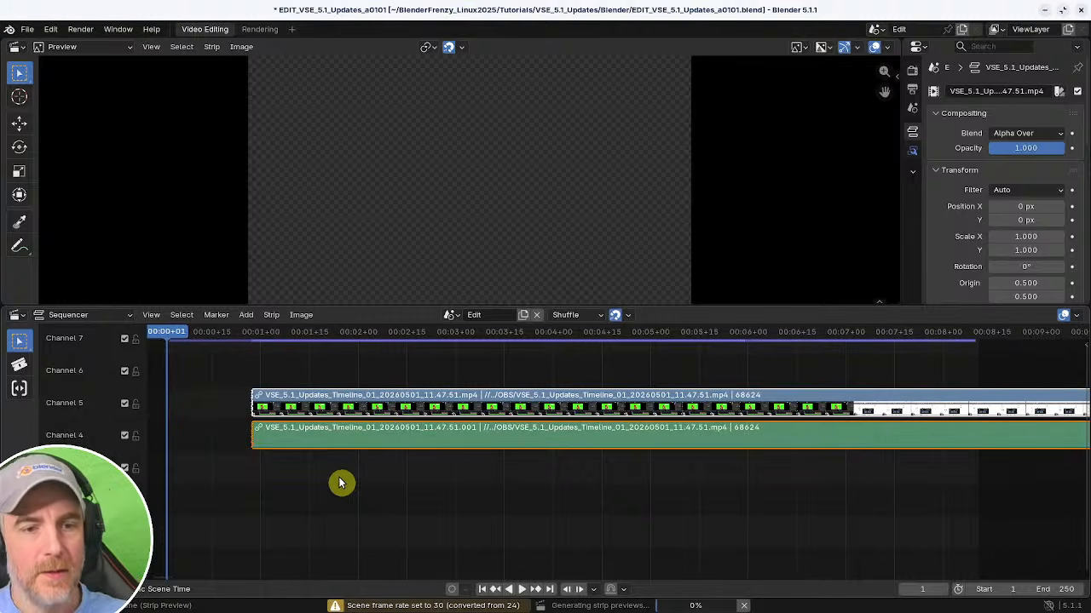
{"action": "key", "text": "shift+s"}
{"action": "left_click", "coordinate": [1076, 315]}
{"action": "left_click", "coordinate": [1027, 395]}
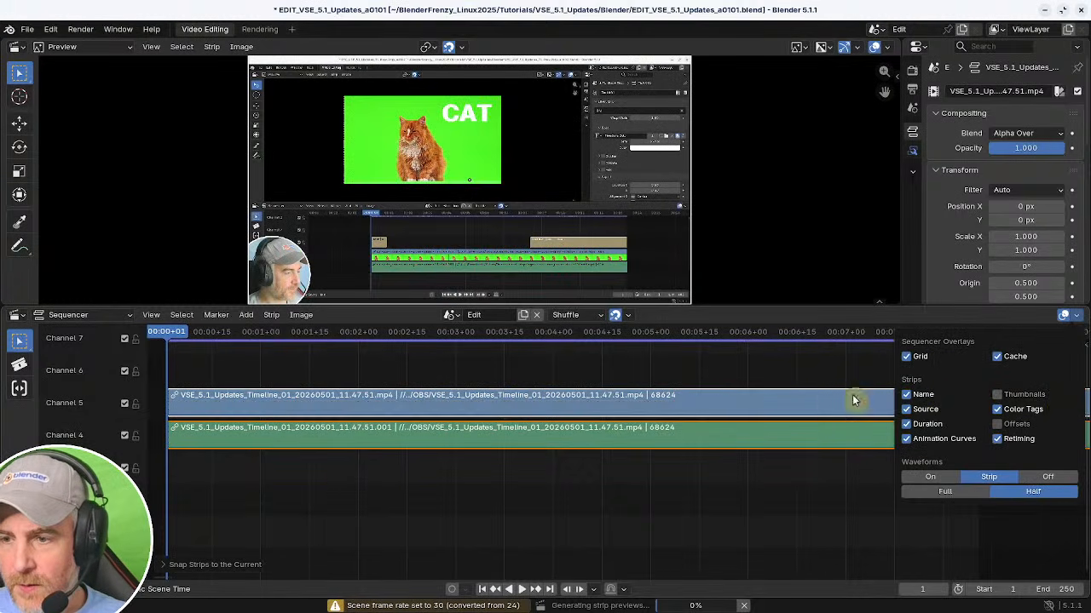
{"action": "left_click", "coordinate": [330, 369]}
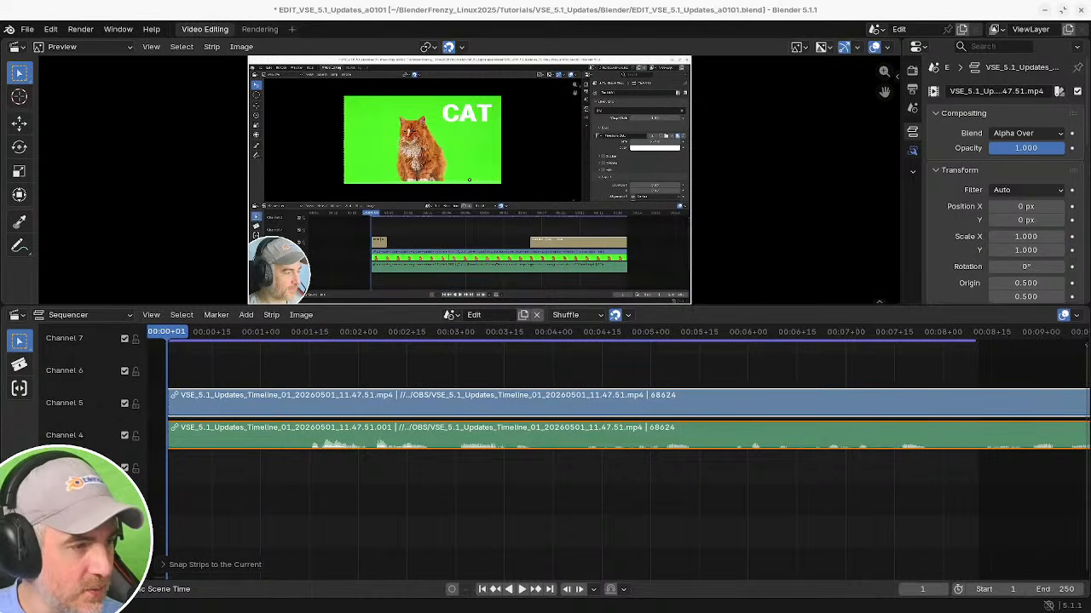
Add the second recording, VSE_5.1_Updates_Modifiers, and move it to sit just after the first clip.
{"action": "middle_click_drag", "start_coordinate": [673, 452], "coordinate": [741, 439], "text": "ctrl"}
{"action": "middle_click_drag", "start_coordinate": [741, 439], "coordinate": [515, 463]}
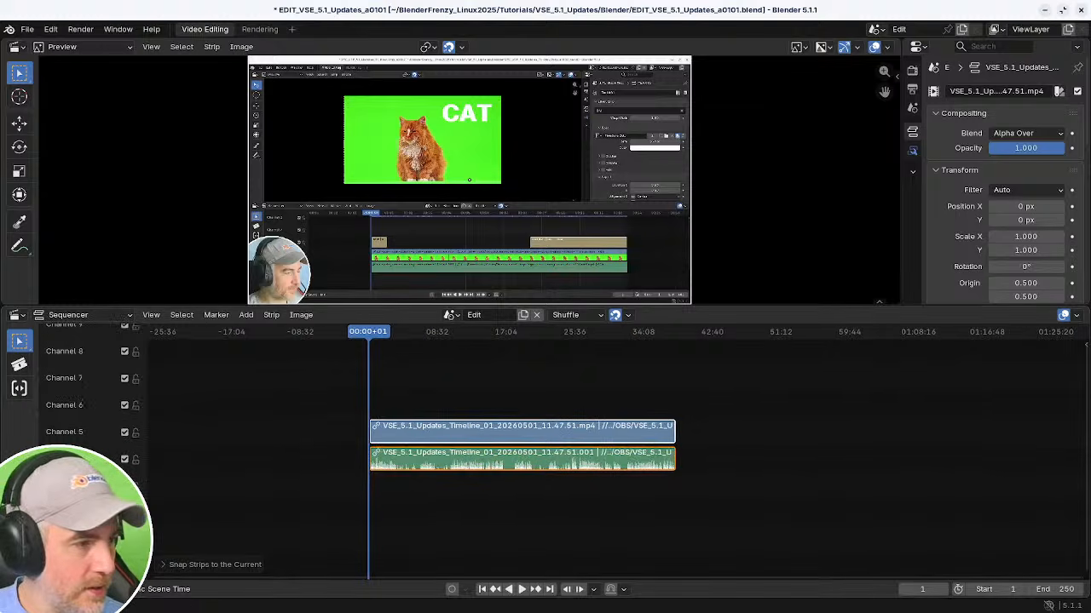
{"action": "left_click_drag", "start_coordinate": [531, 309], "coordinate": [725, 451]}
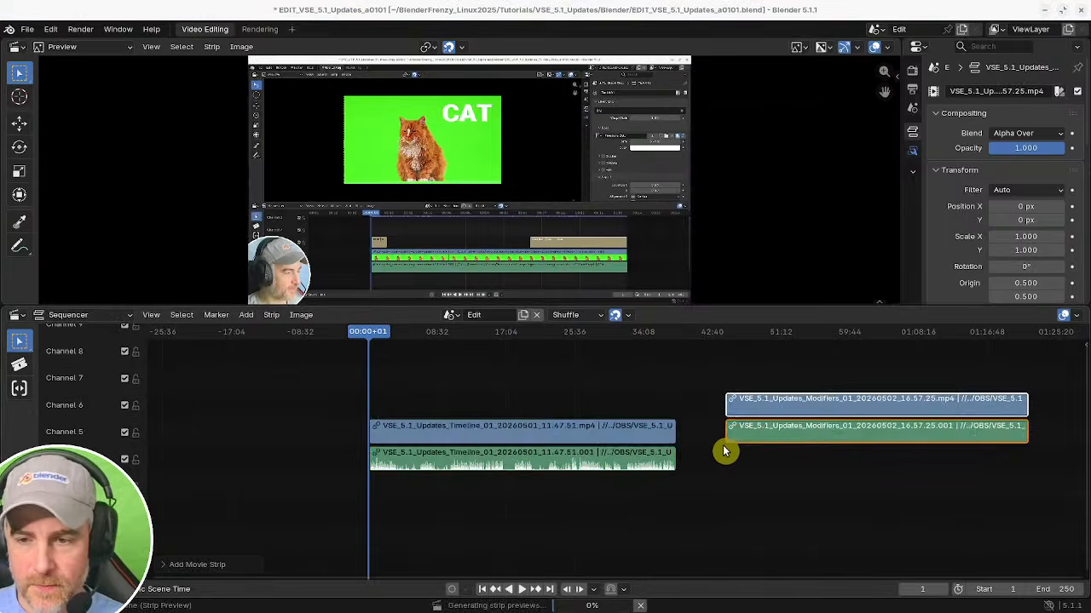
{"action": "key", "text": "g"}
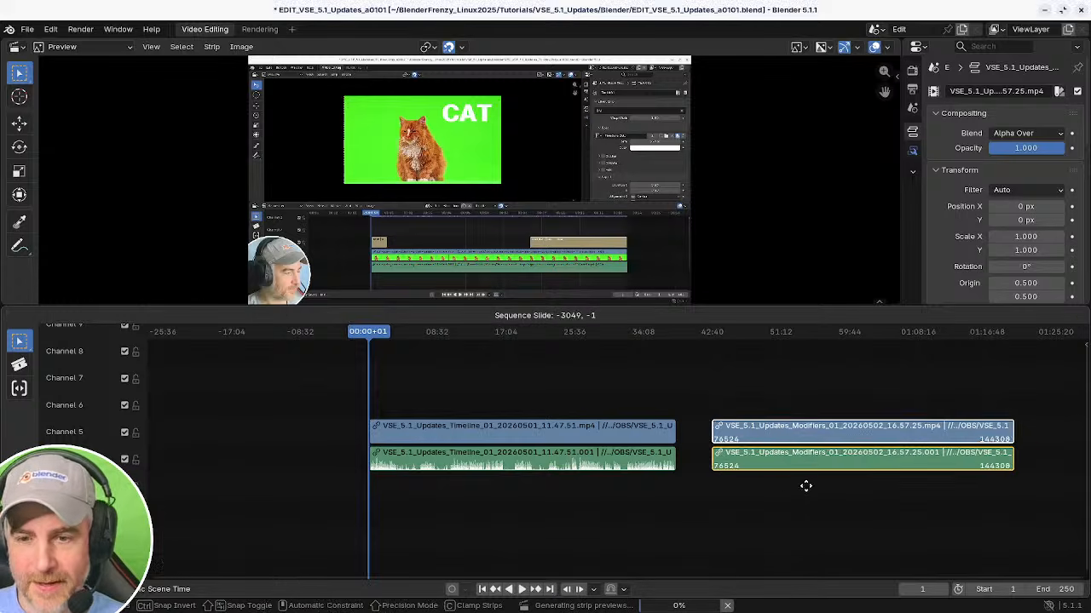
{"action": "left_click", "coordinate": [787, 482]}
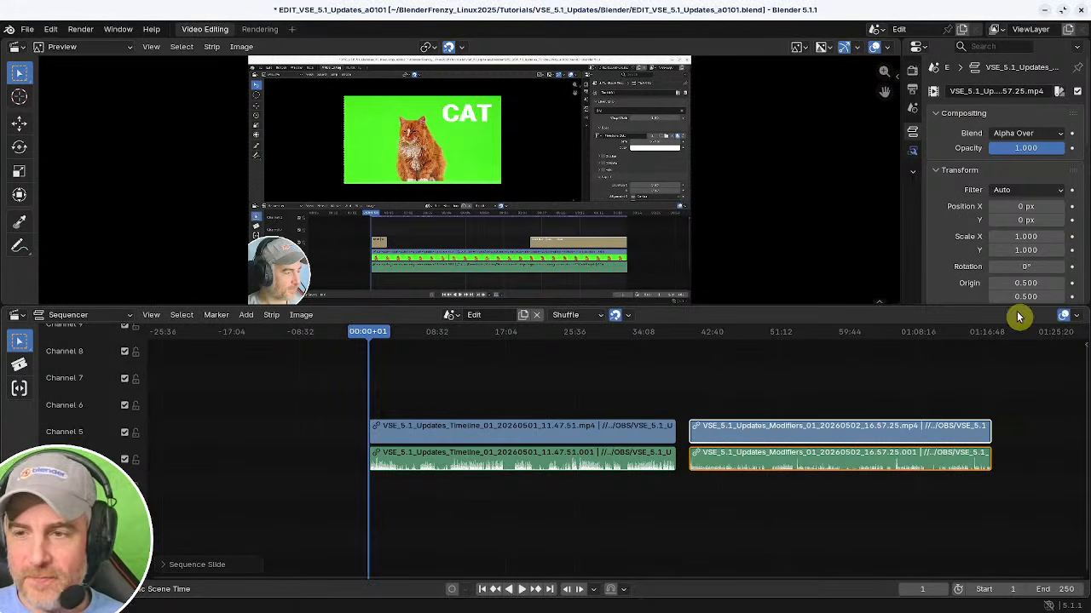
Turn on audio waveform display for all strips.
{"action": "left_click", "coordinate": [1076, 315]}
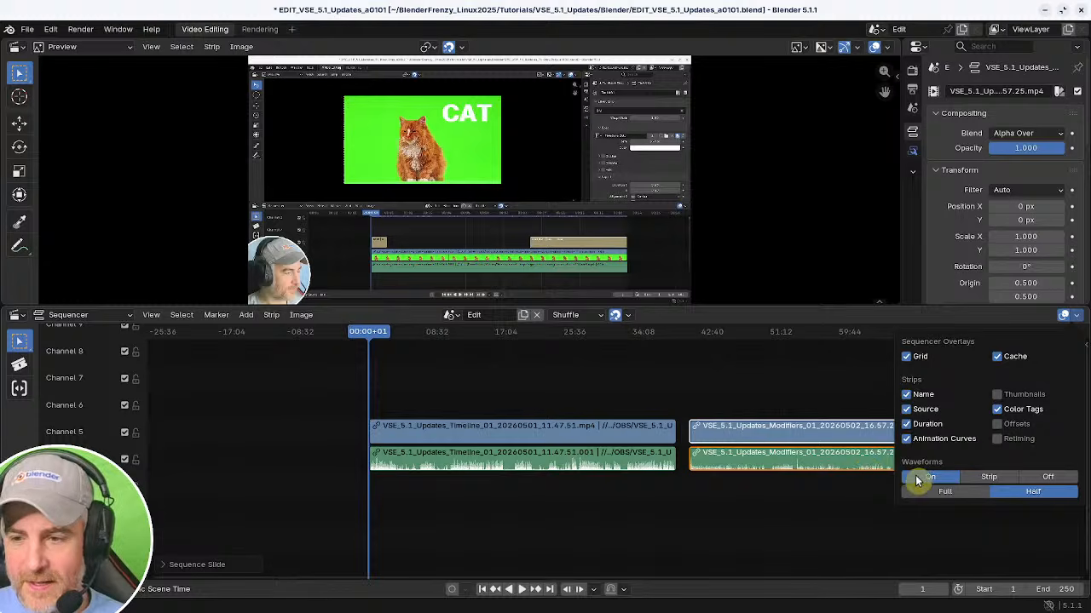
{"action": "left_click", "coordinate": [917, 481]}
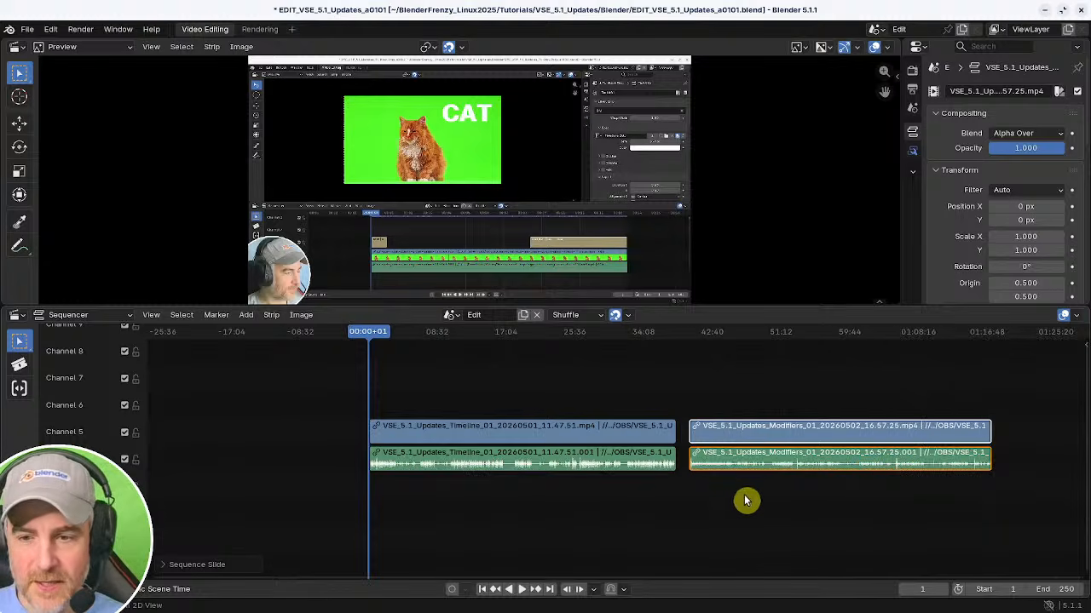
Set the scene end frame to the playhead at the end of the second clip.
{"action": "middle_click_drag", "start_coordinate": [746, 501], "coordinate": [641, 494], "text": "ctrl"}
{"action": "right_click_drag", "start_coordinate": [875, 469], "coordinate": [847, 474], "text": "shift"}
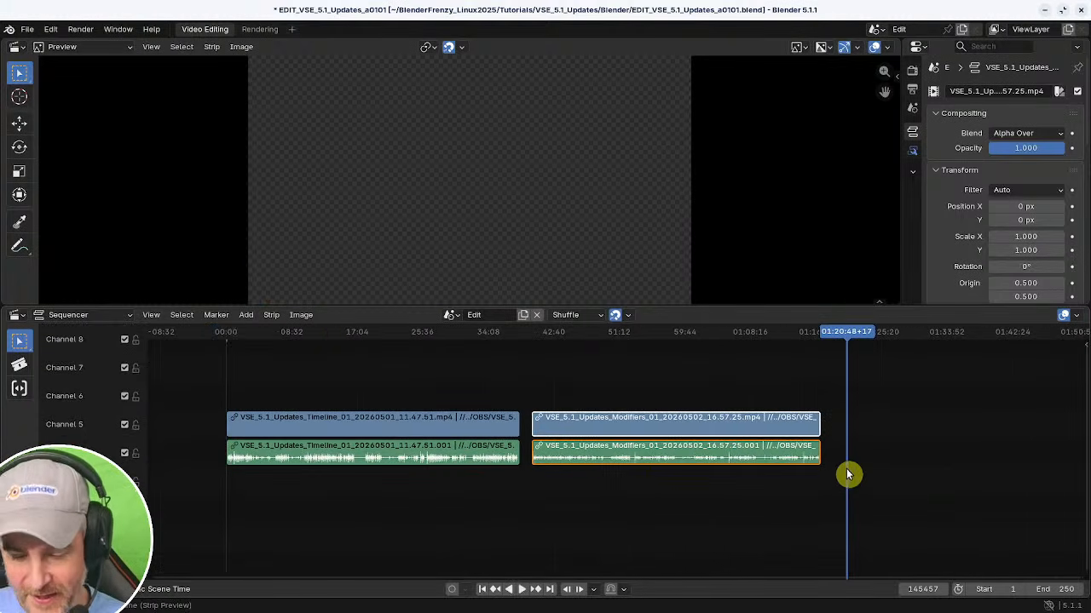
{"action": "key", "text": "ctrl+End"}
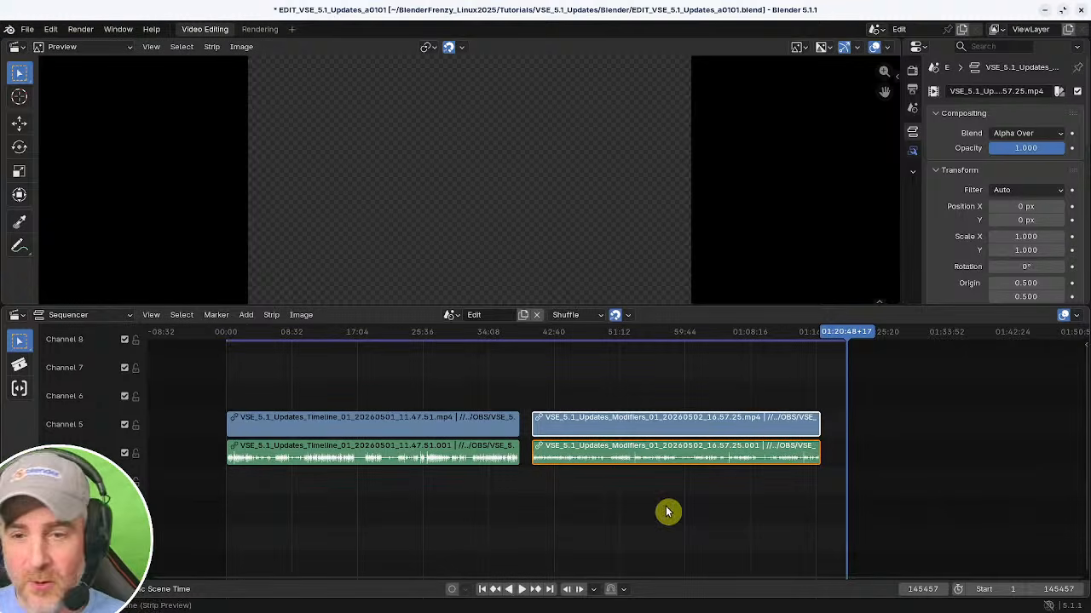
Scrub through the timeline to preview the footage.
{"action": "right_click", "coordinate": [788, 394], "text": "shift"}
{"action": "right_click", "coordinate": [821, 397], "text": "shift"}
{"action": "middle_click_drag", "start_coordinate": [482, 409], "coordinate": [511, 390]}
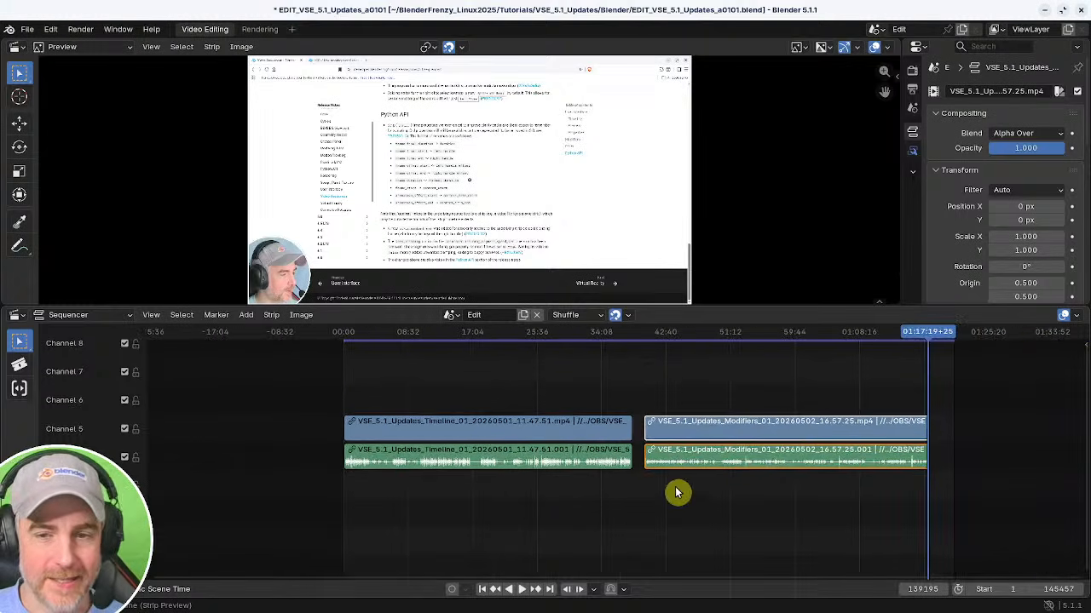
{"action": "right_click", "coordinate": [445, 388], "text": "shift"}
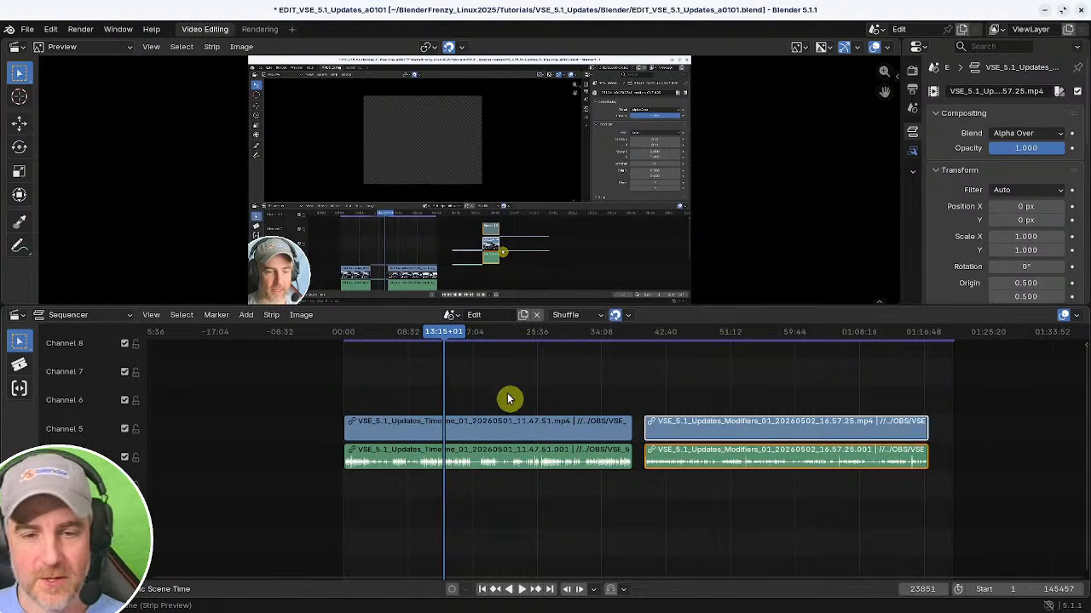
Select the first clip and set the proxy storage to Project in the sidebar's proxy settings.
{"action": "left_click", "coordinate": [505, 426]}
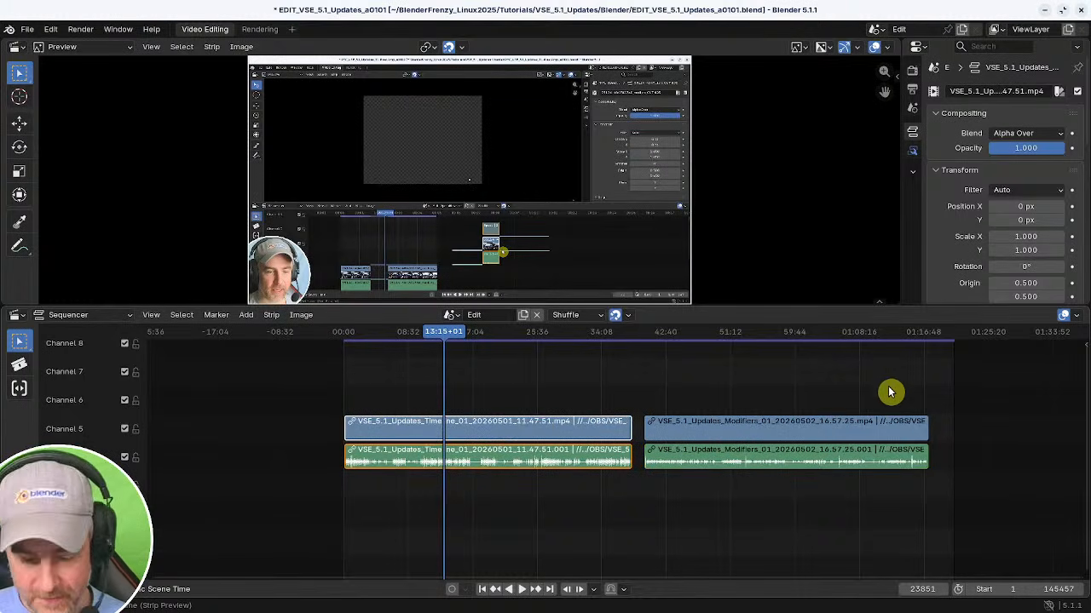
{"action": "key", "text": "n"}
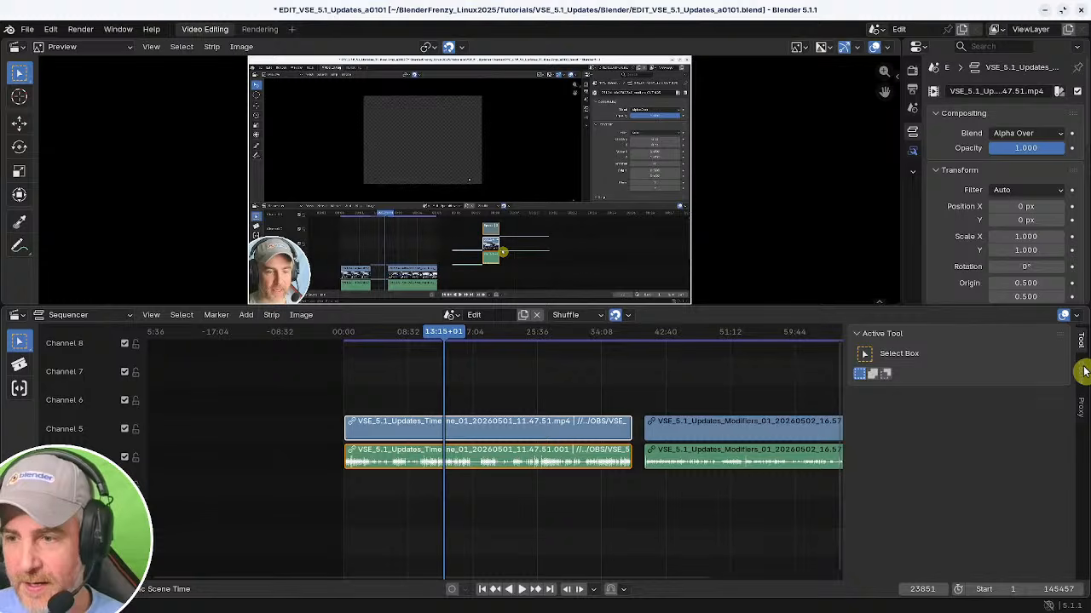
{"action": "left_click", "coordinate": [1082, 372]}
{"action": "key", "text": "n"}
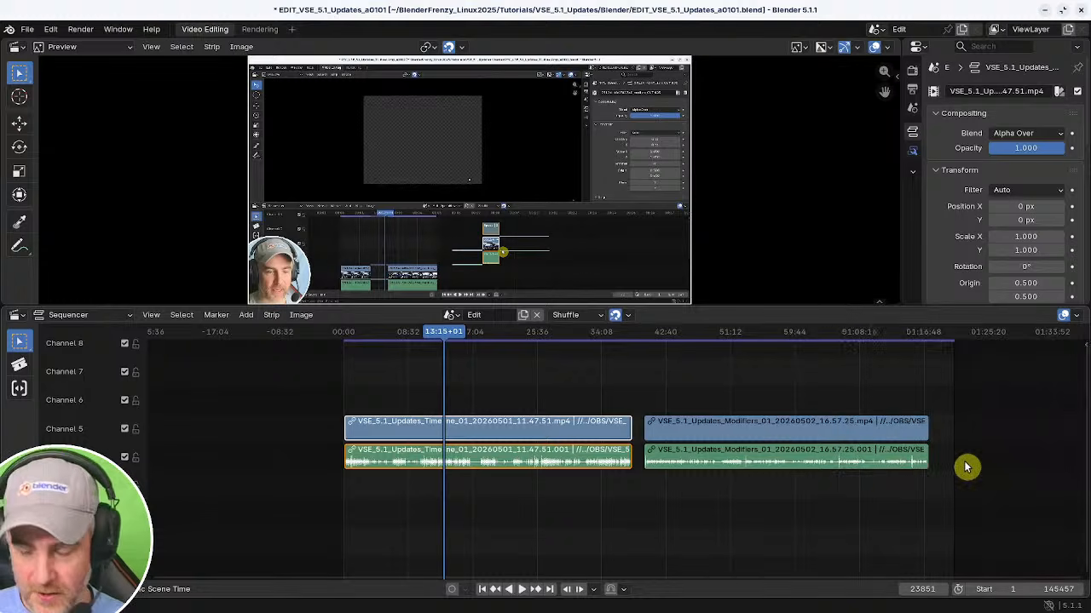
{"action": "key", "text": "n"}
{"action": "left_click", "coordinate": [1083, 412]}
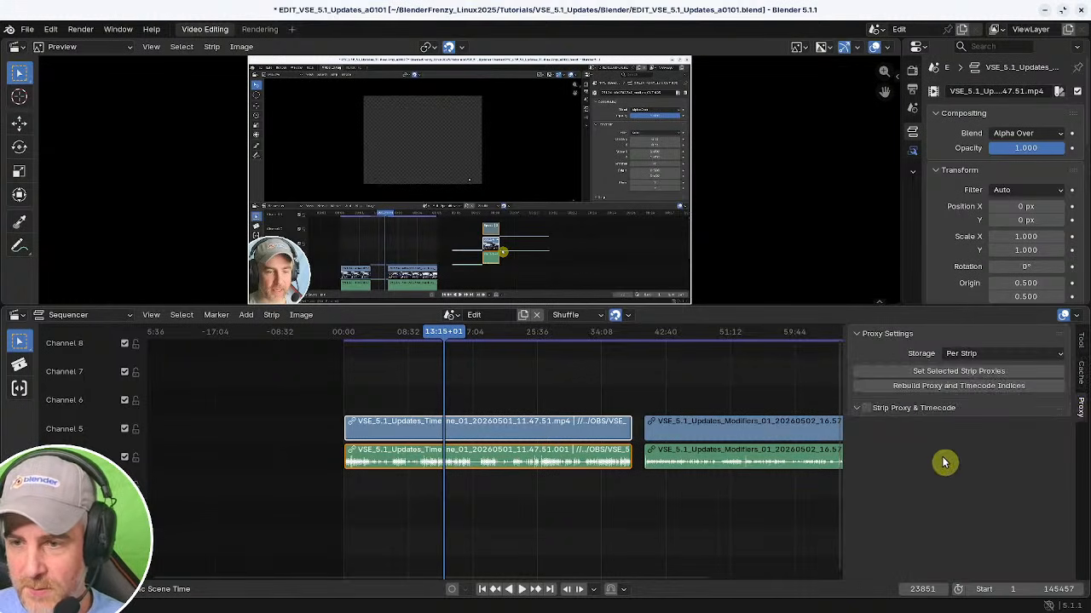
{"action": "left_click", "coordinate": [980, 354]}
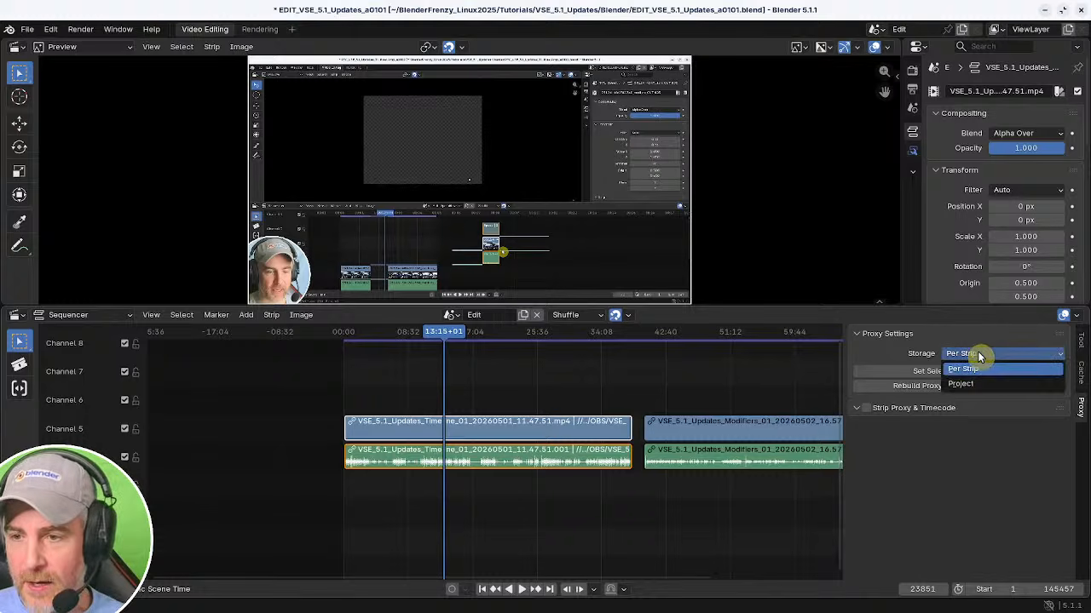
{"action": "left_click", "coordinate": [973, 383]}
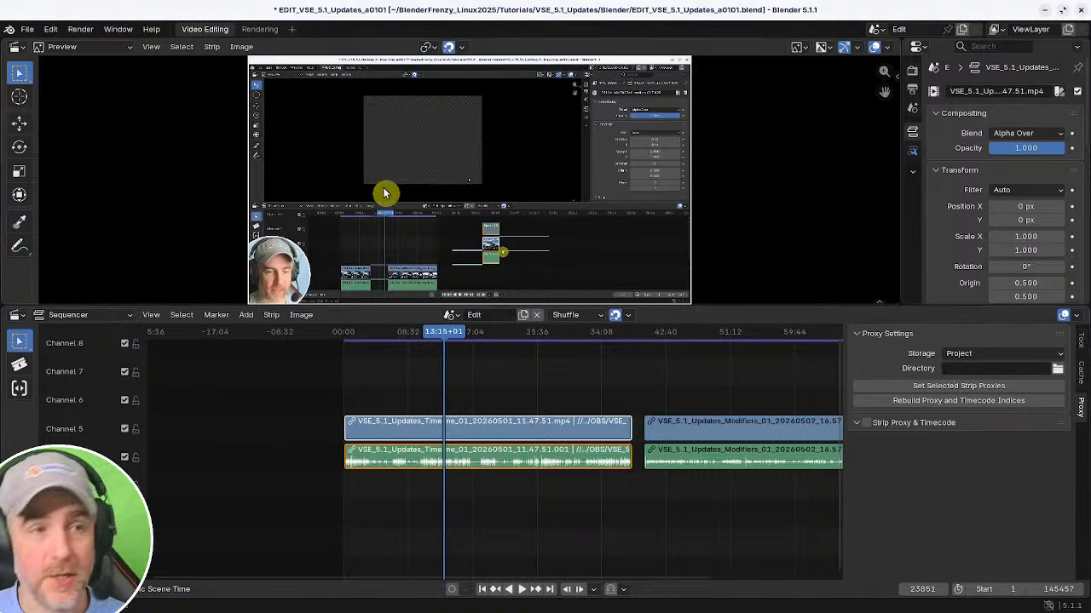
Open Preferences and examine the Video Sequencer proxy setup option in the System section.
{"action": "left_click", "coordinate": [51, 29]}
{"action": "left_click", "coordinate": [116, 208]}
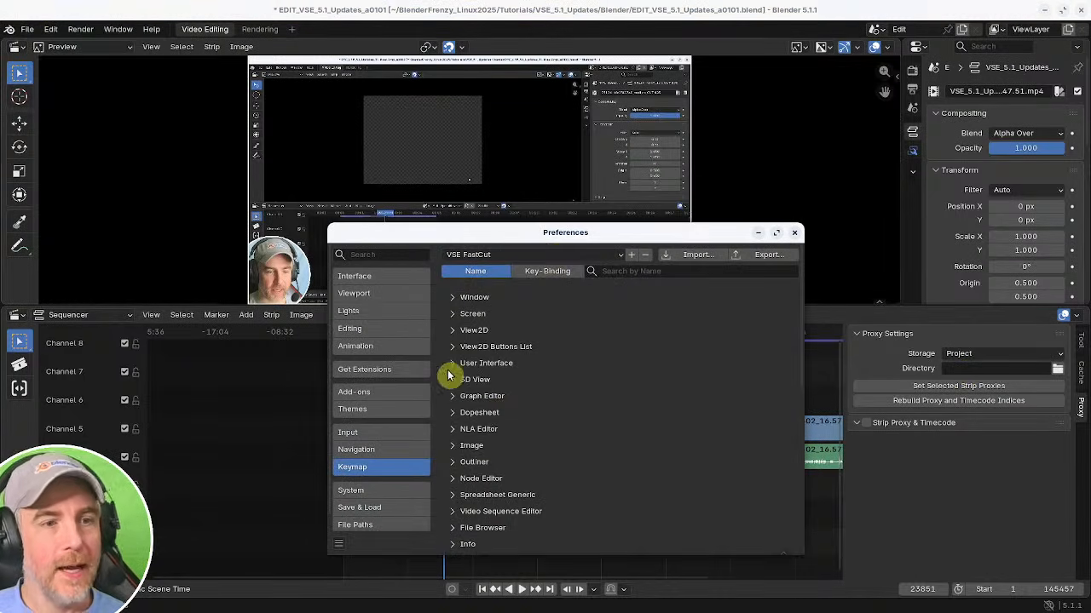
{"action": "left_click_drag", "start_coordinate": [537, 228], "coordinate": [298, 134]}
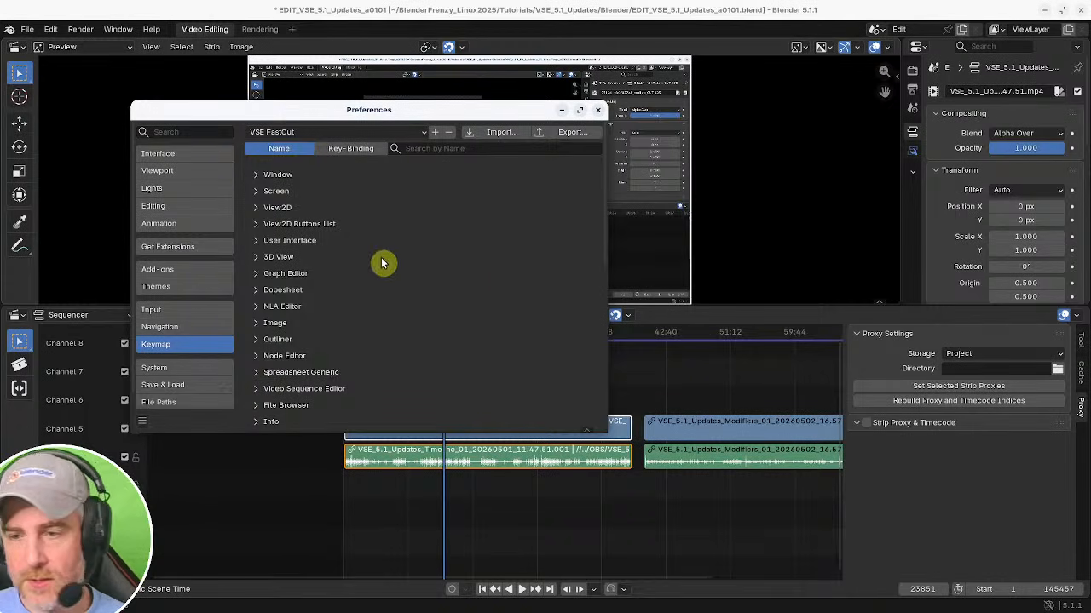
{"action": "scroll", "coordinate": [353, 362], "scroll_direction": "down", "scroll_amount": 10}
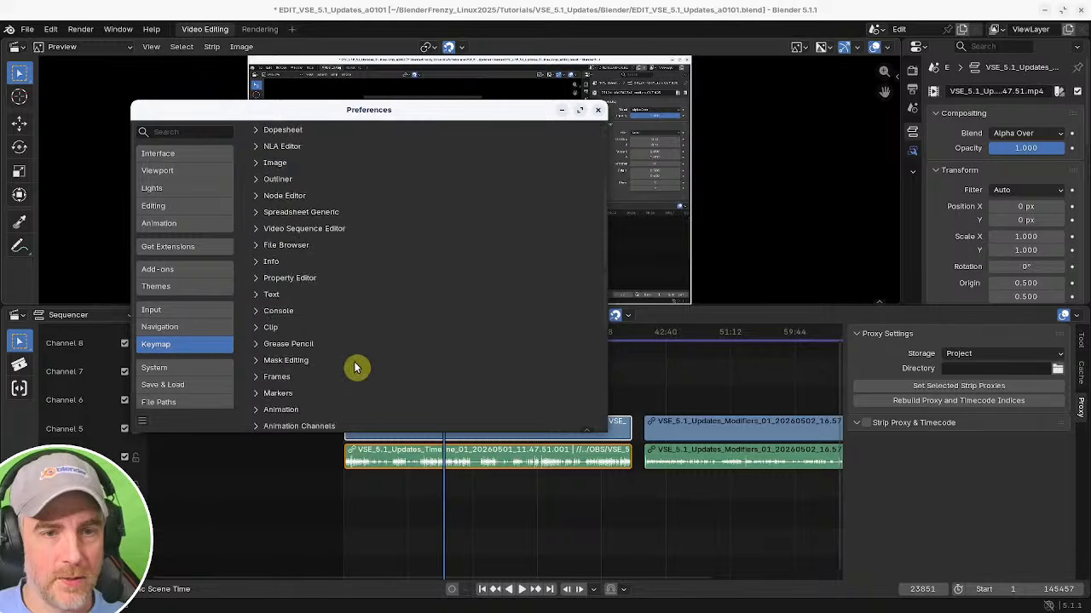
{"action": "scroll", "coordinate": [349, 361], "scroll_direction": "up", "scroll_amount": 10}
{"action": "left_click", "coordinate": [186, 152]}
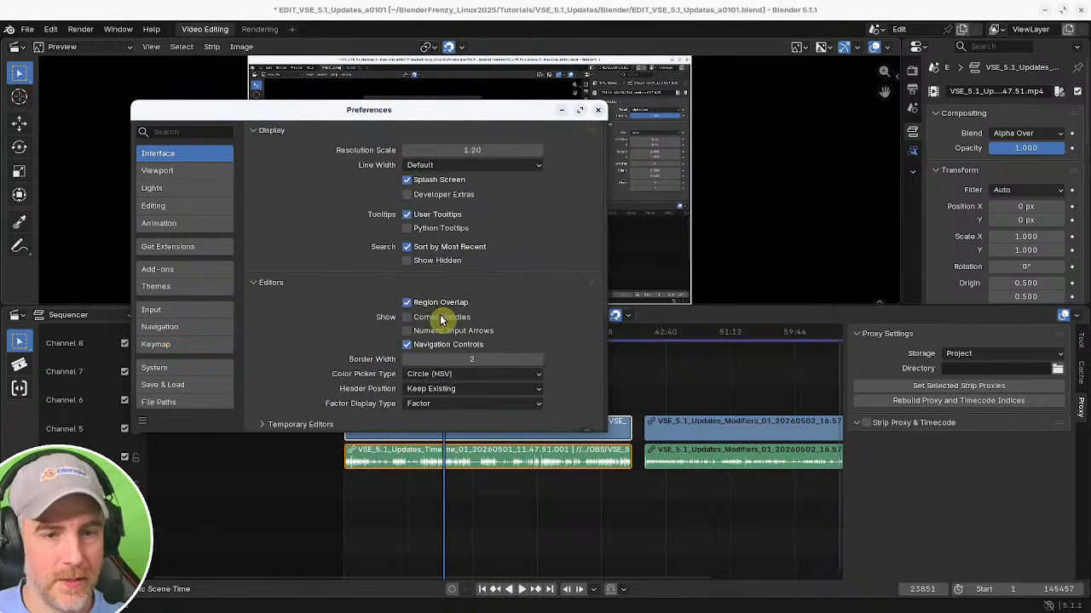
{"action": "scroll", "coordinate": [400, 332], "scroll_direction": "down", "scroll_amount": 5}
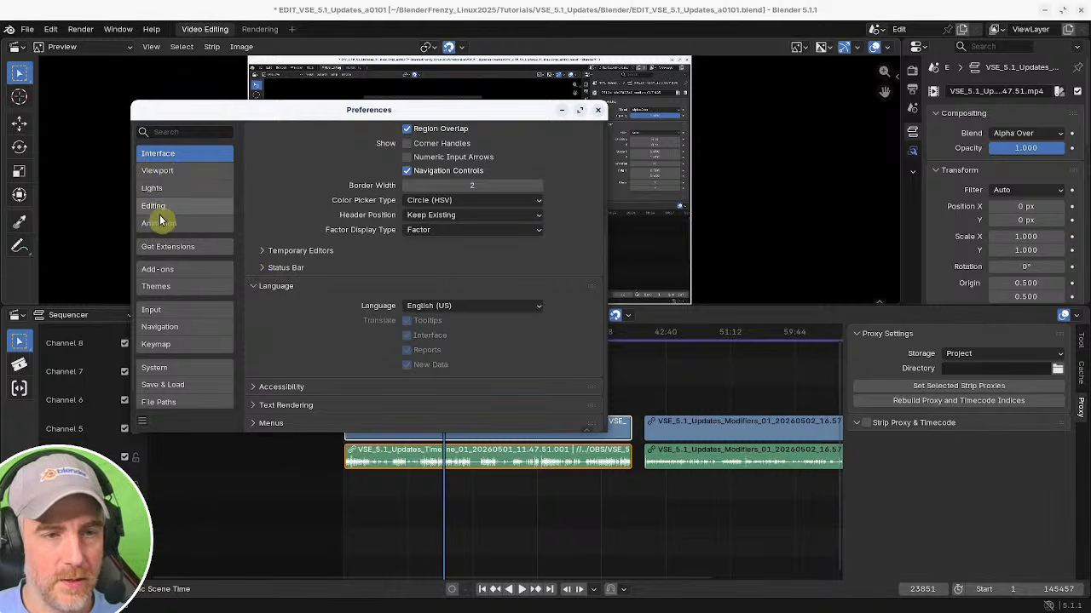
{"action": "left_click", "coordinate": [166, 368]}
{"action": "scroll", "coordinate": [323, 359], "scroll_direction": "down", "scroll_amount": 1}
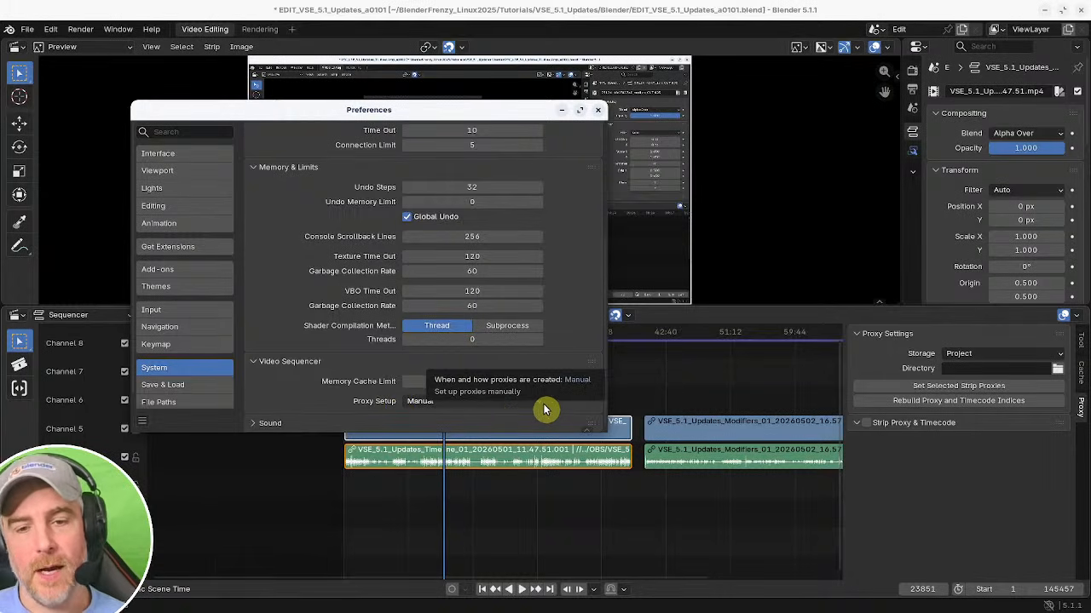
{"action": "left_click", "coordinate": [540, 404]}
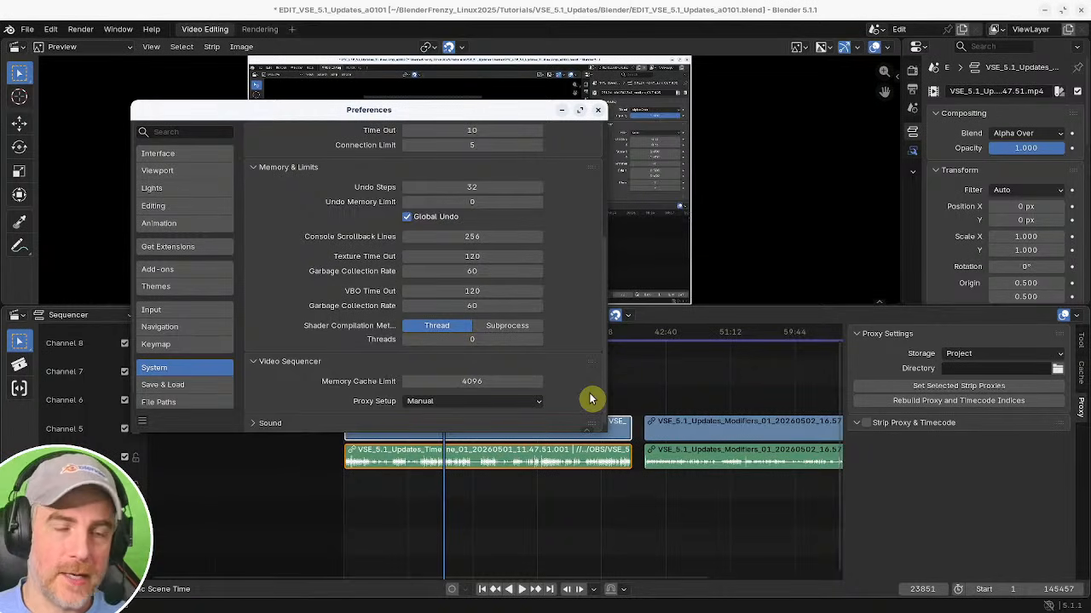
{"action": "left_click", "coordinate": [595, 114]}
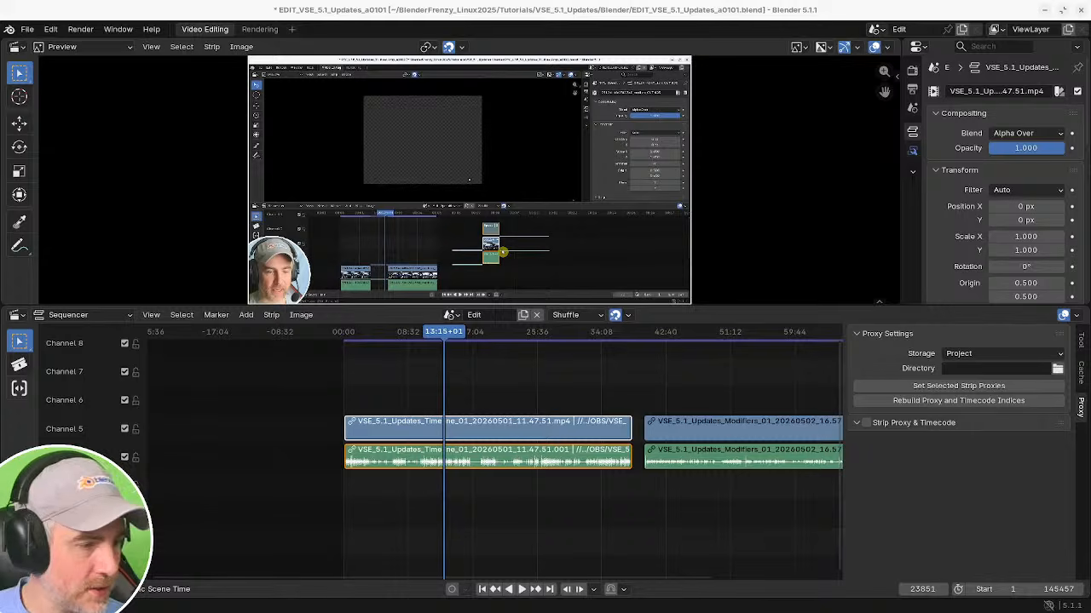
Set the proxy directory to //../../BlenderProxies/.
{"action": "left_click", "coordinate": [515, 373]}
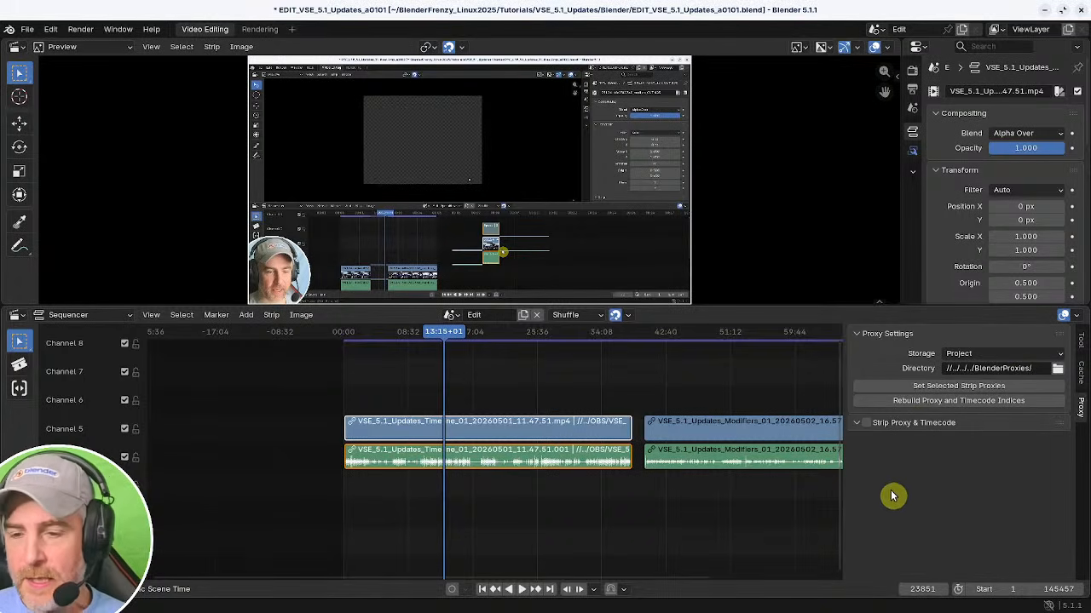
{"action": "middle_click_drag", "start_coordinate": [681, 356], "coordinate": [490, 355]}
{"action": "middle_click_drag", "start_coordinate": [599, 389], "coordinate": [588, 400], "text": "ctrl"}
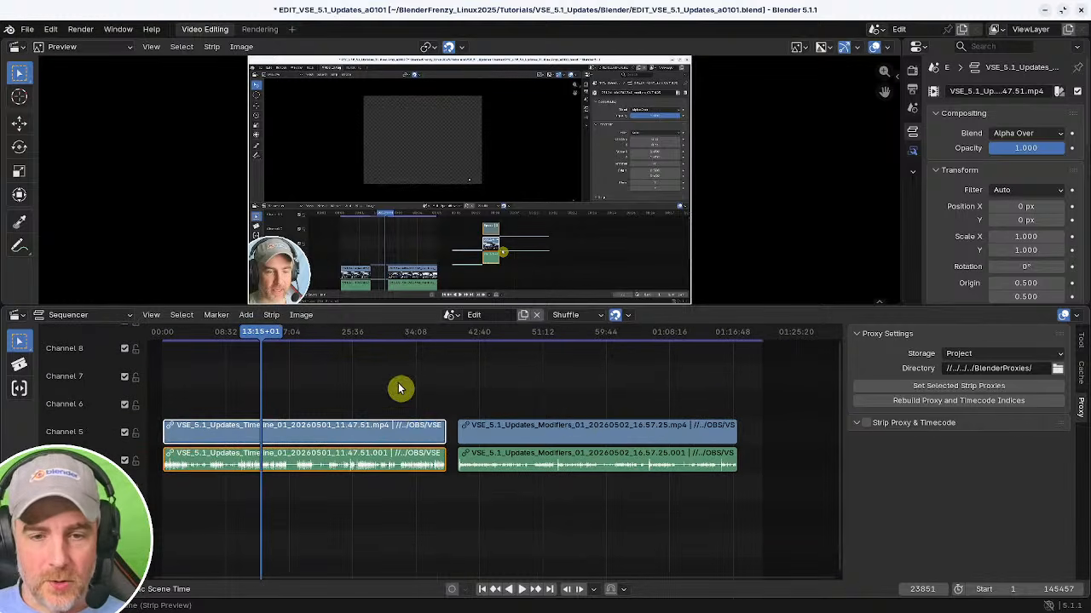
Select all strips and connect them together.
{"action": "left_click_drag", "start_coordinate": [328, 364], "coordinate": [623, 509]}
{"action": "middle_click_drag", "start_coordinate": [505, 505], "coordinate": [554, 499]}
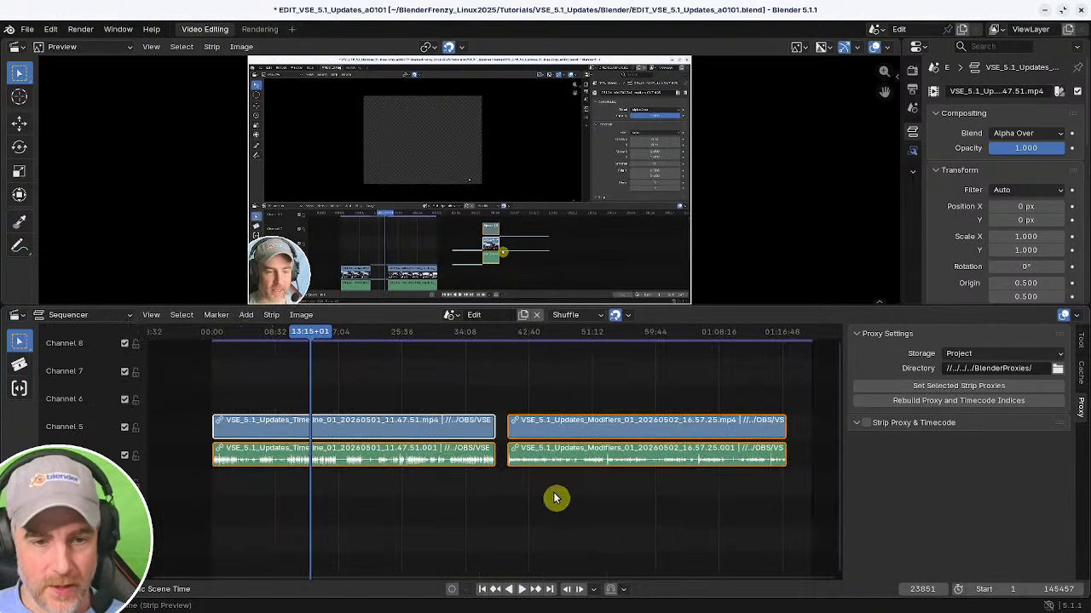
{"action": "key", "text": "q"}
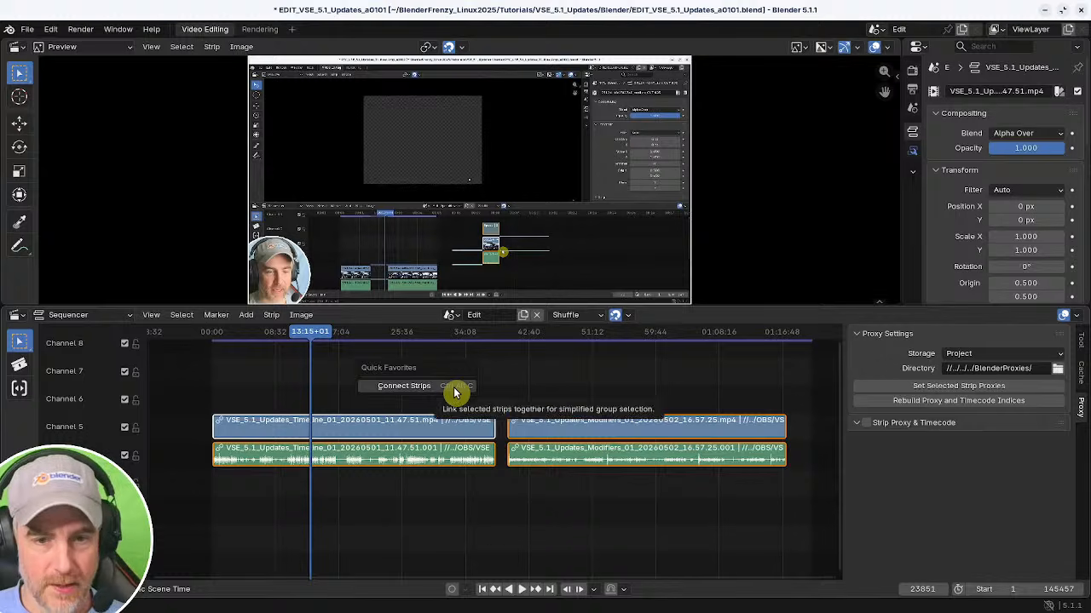
{"action": "left_click", "coordinate": [455, 390]}
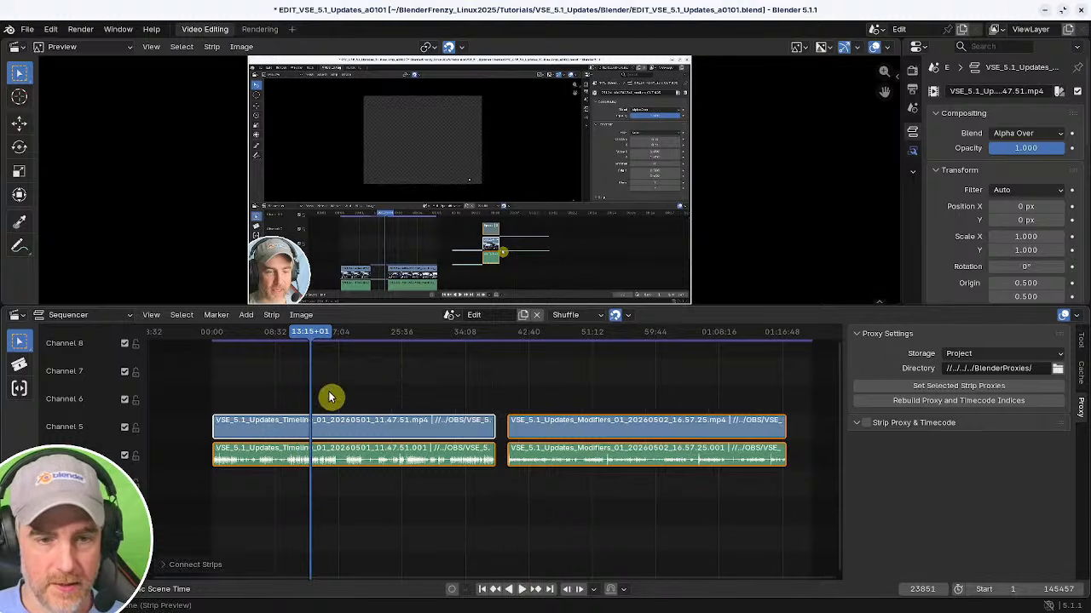
Select both video strips and set their strip proxies to 25% resolution.
{"action": "left_click", "coordinate": [439, 402]}
{"action": "left_click", "coordinate": [388, 421]}
{"action": "left_click_drag", "start_coordinate": [390, 375], "coordinate": [573, 431]}
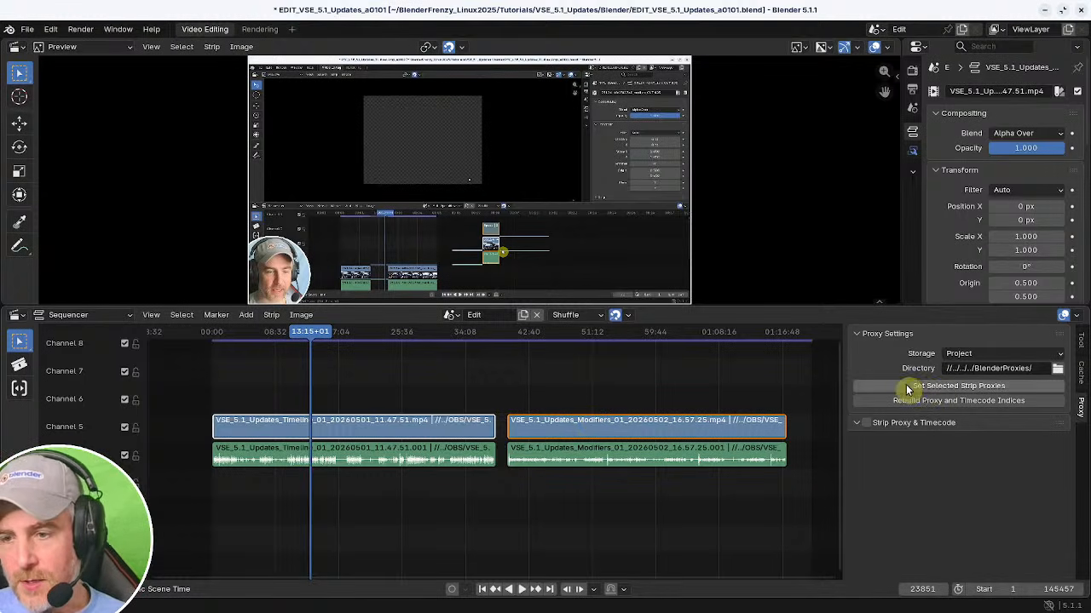
{"action": "left_click", "coordinate": [952, 389]}
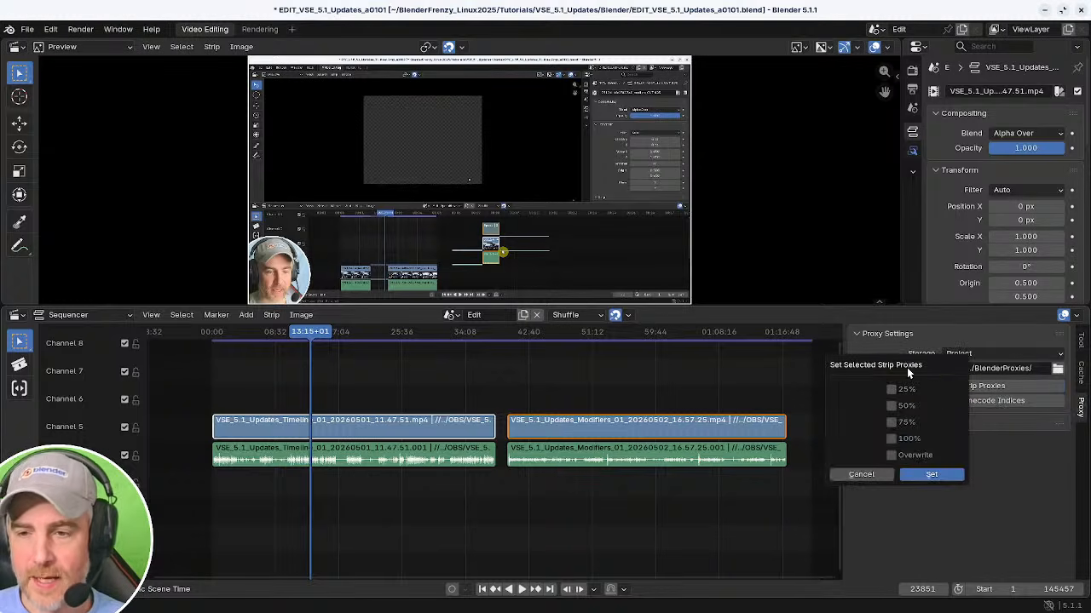
{"action": "left_click", "coordinate": [891, 389]}
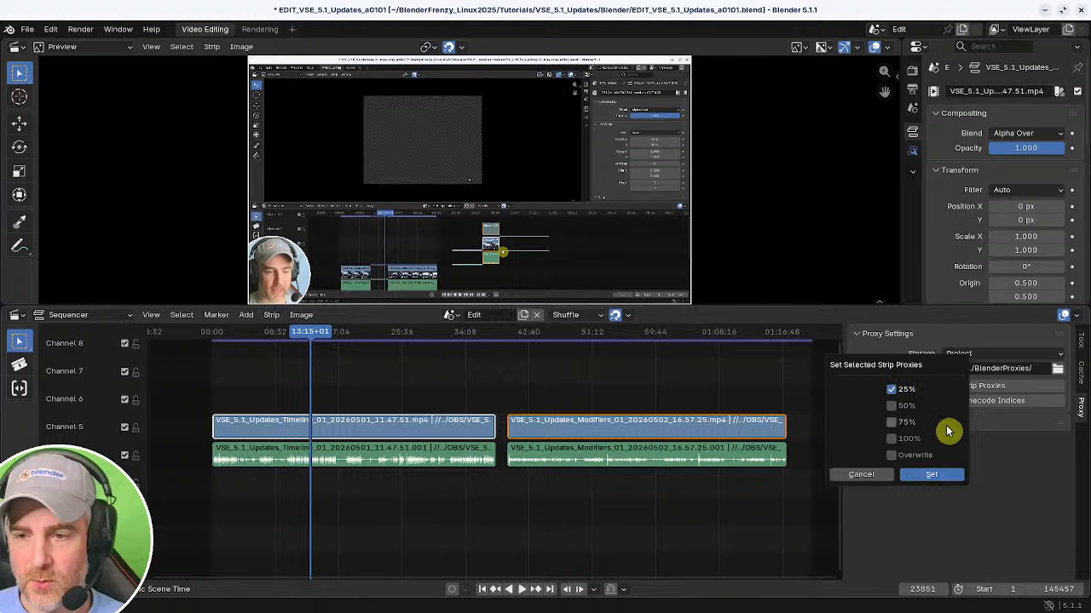
{"action": "left_click", "coordinate": [929, 479]}
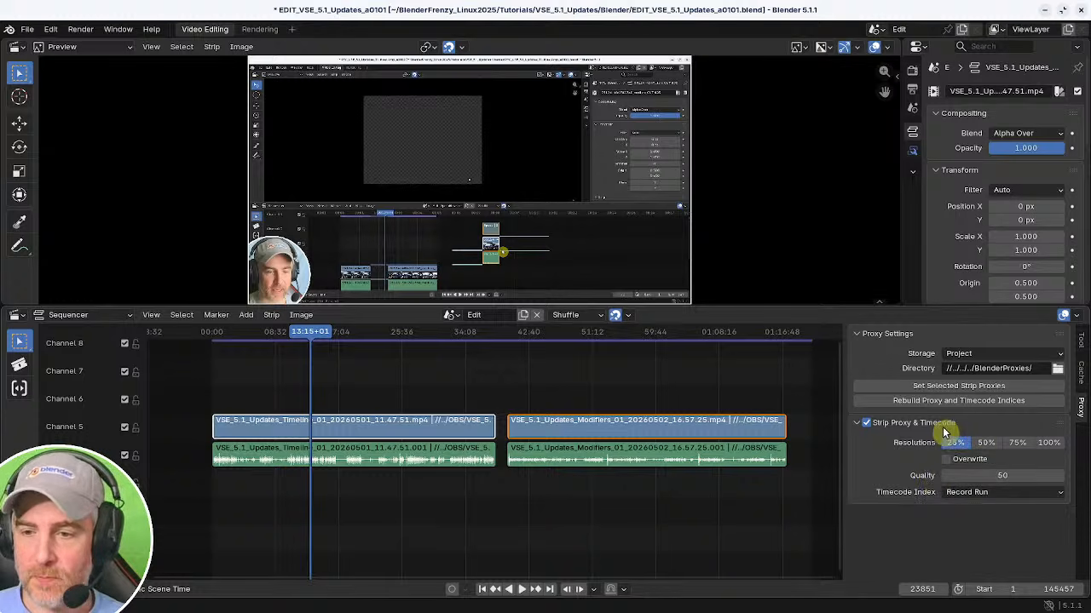
Select both video strips and rebuild their proxies and timecode indices.
{"action": "left_click", "coordinate": [561, 429]}
{"action": "left_click", "coordinate": [419, 429]}
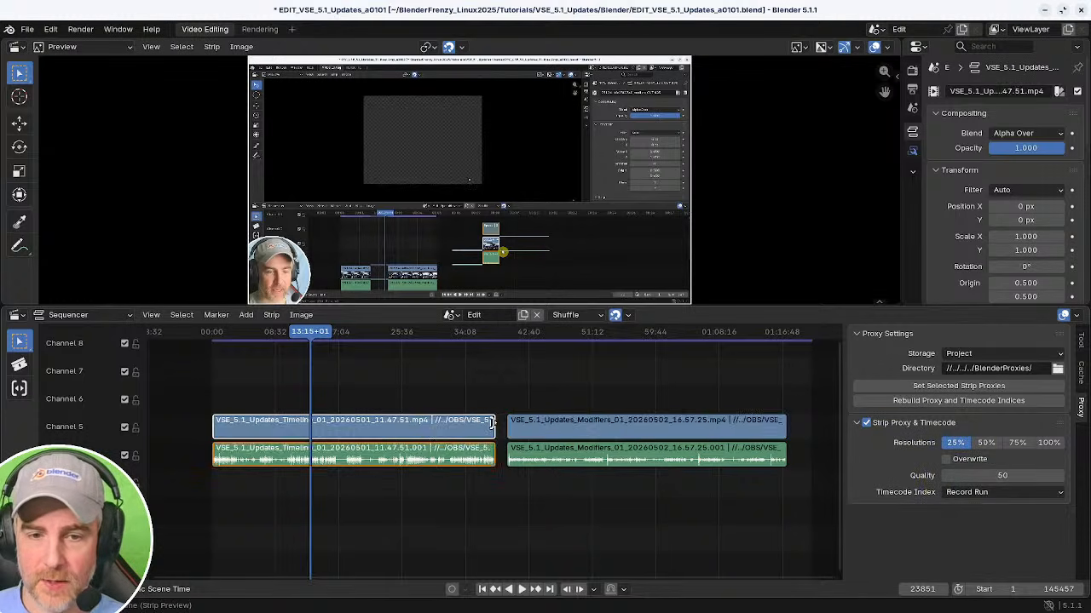
{"action": "left_click", "coordinate": [564, 428]}
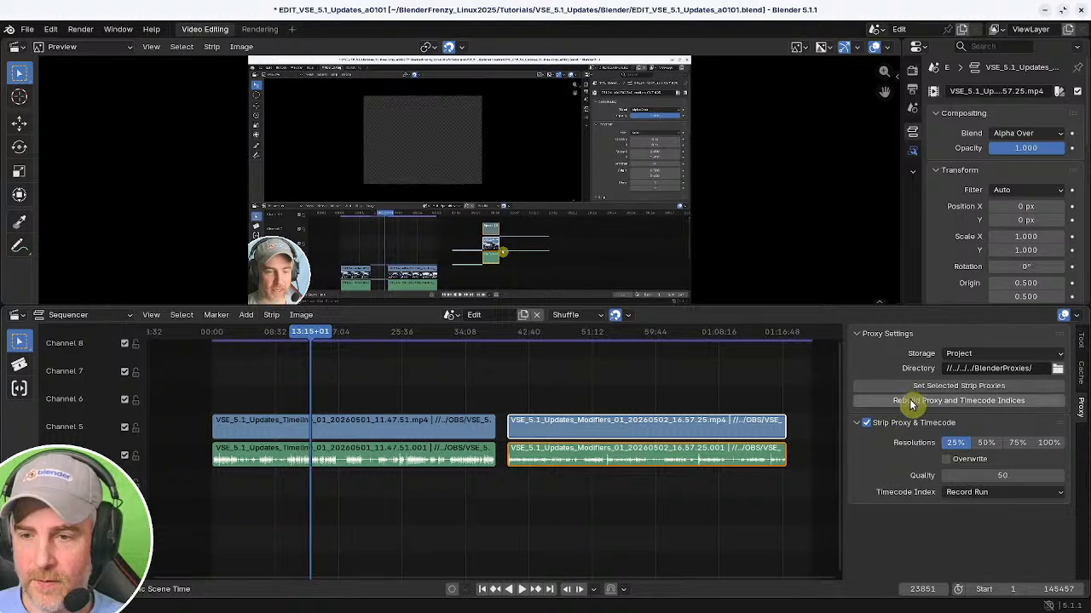
{"action": "left_click", "coordinate": [540, 427]}
{"action": "left_click_drag", "start_coordinate": [380, 363], "coordinate": [601, 434]}
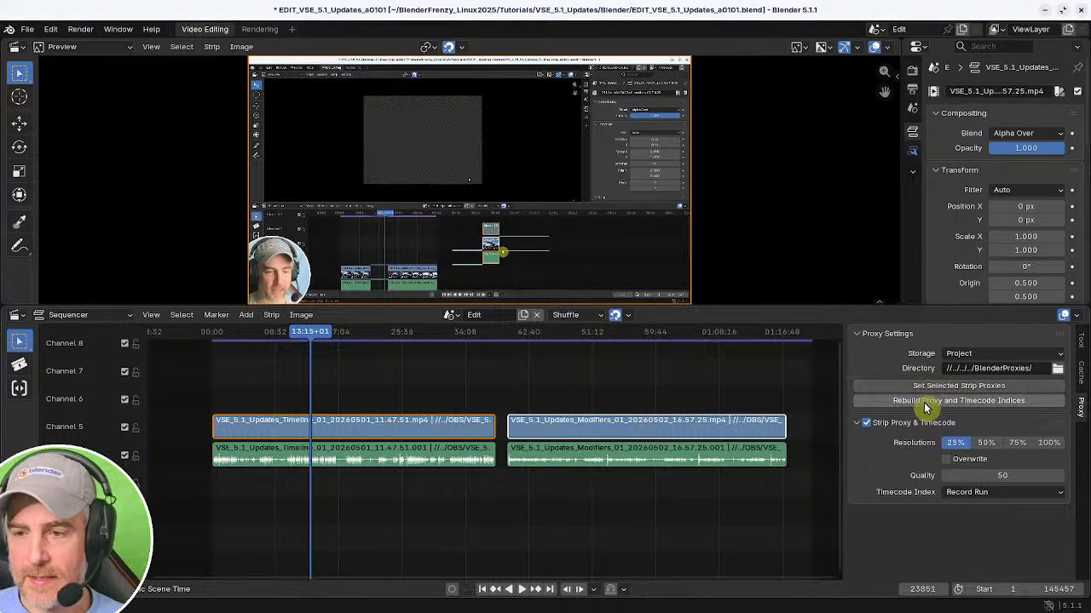
{"action": "left_click", "coordinate": [953, 401]}
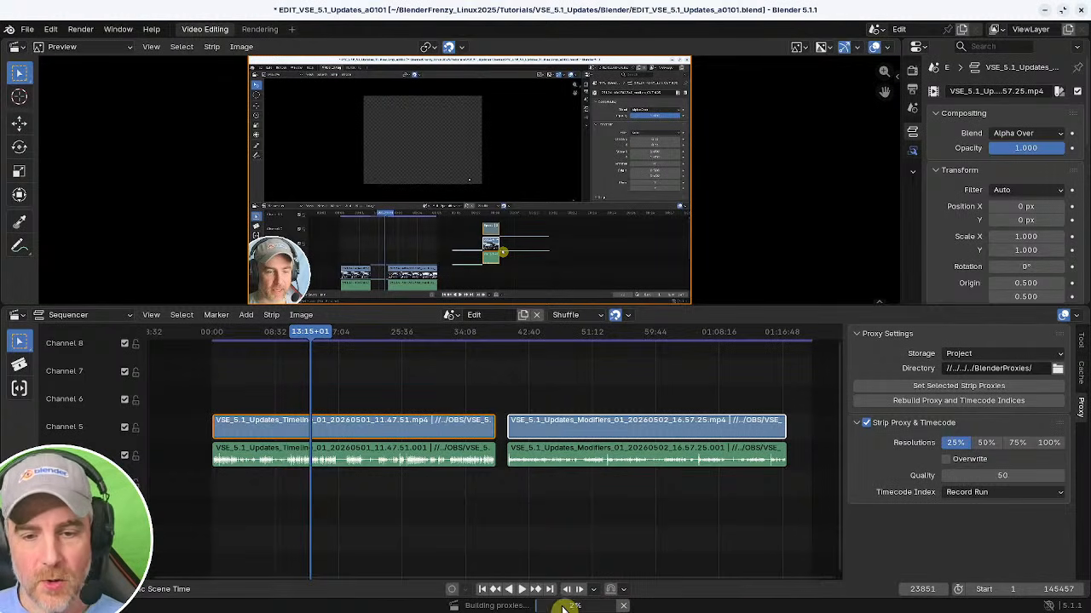
{"action": "mouse_move", "coordinate": [564, 607]}
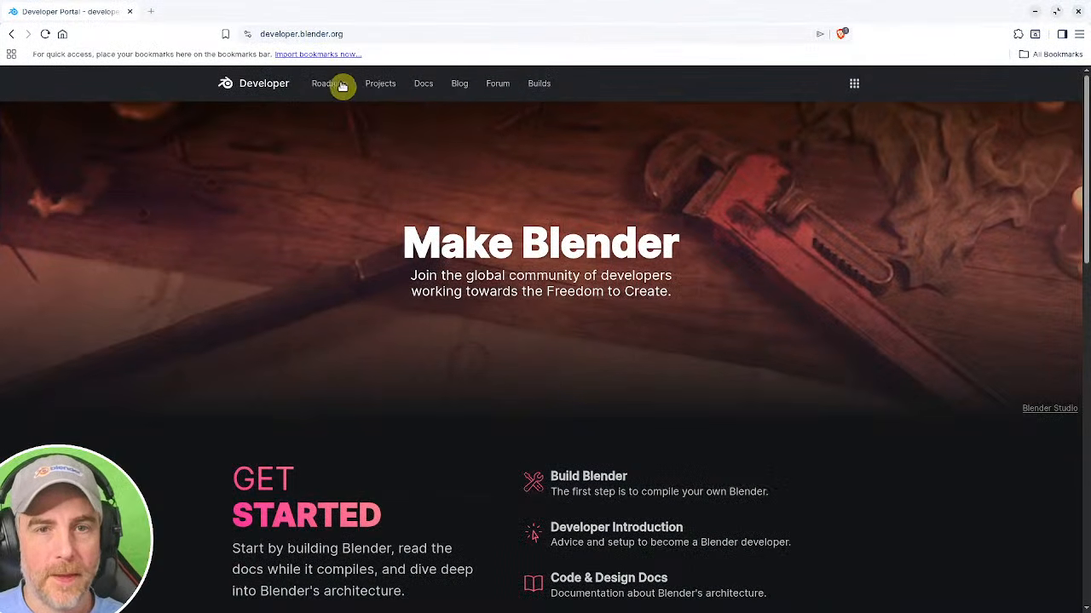
Switch to the browser and open the Blender 5.2 LTS Video Sequencer release notes on the developer site.
{"action": "left_click", "coordinate": [423, 84]}
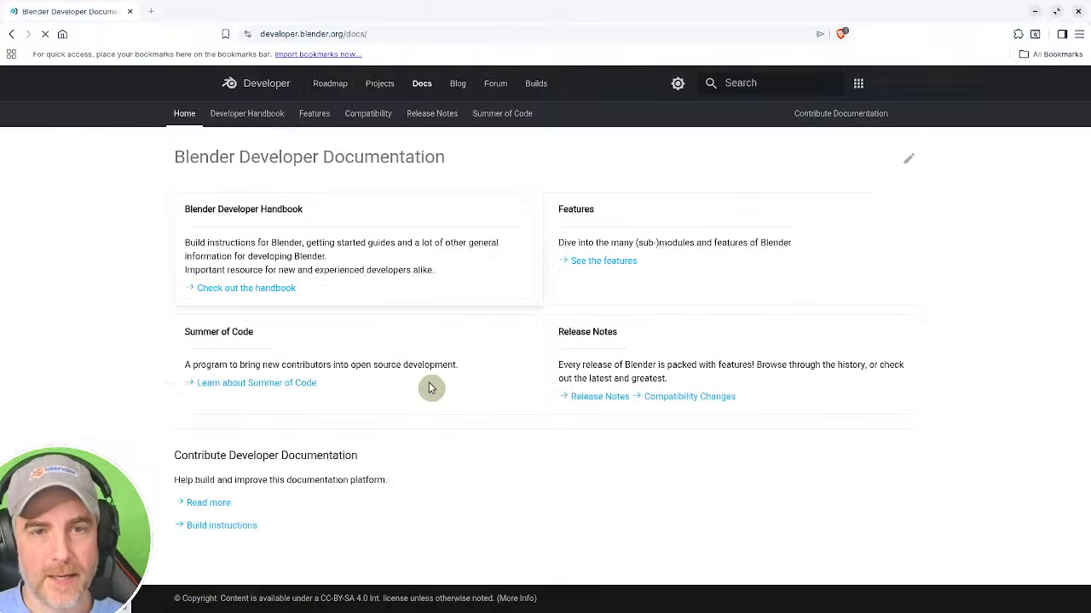
{"action": "left_click", "coordinate": [606, 401]}
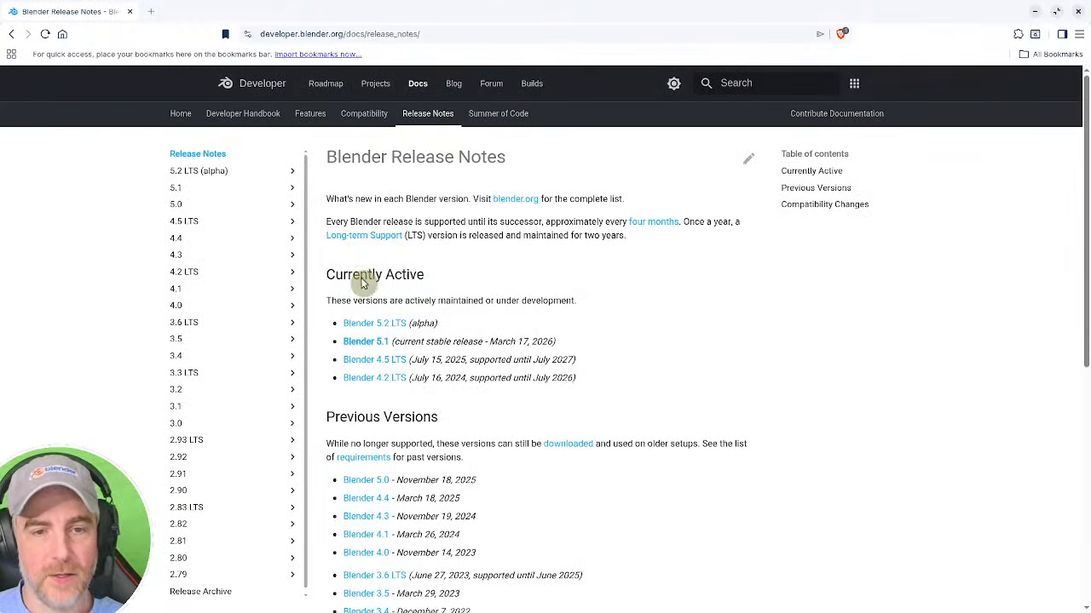
{"action": "scroll", "coordinate": [466, 426], "scroll_direction": "down", "scroll_amount": 1}
{"action": "scroll", "coordinate": [448, 392], "scroll_direction": "up", "scroll_amount": 1}
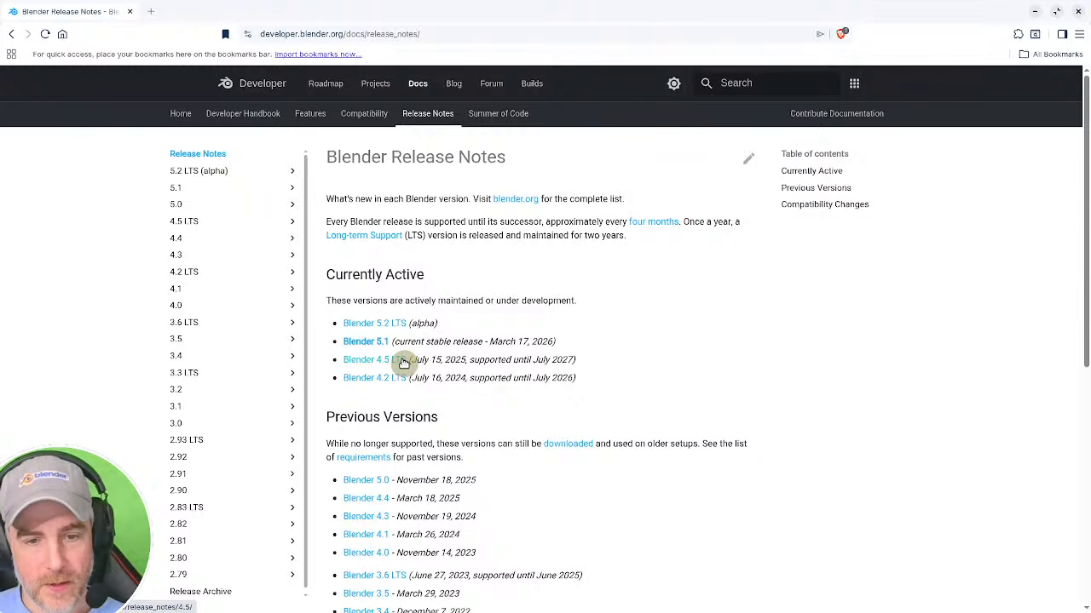
{"action": "scroll", "coordinate": [375, 511], "scroll_direction": "down", "scroll_amount": 5}
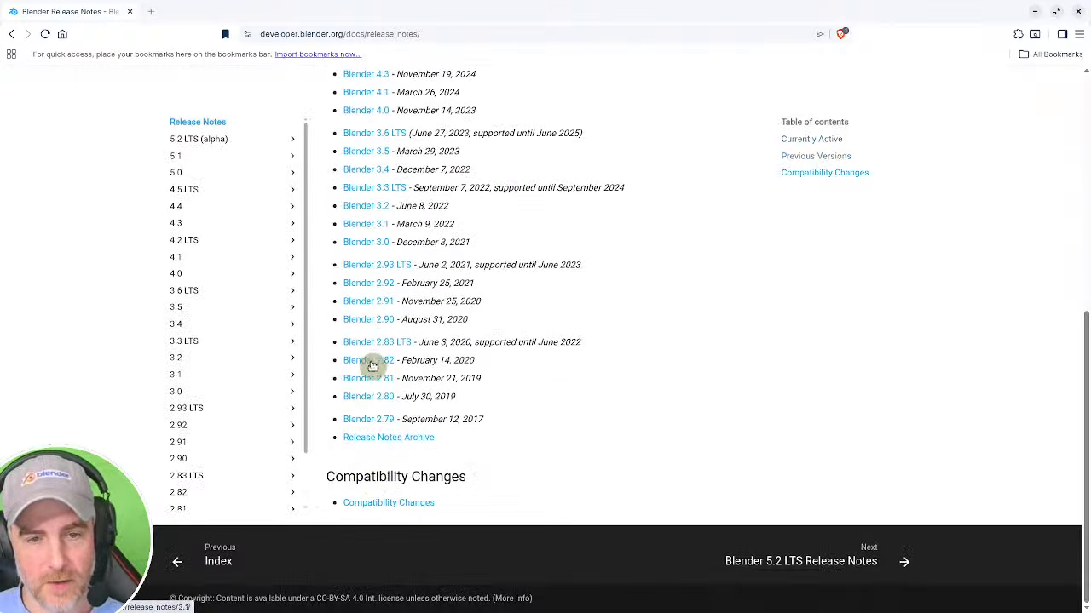
{"action": "scroll", "coordinate": [373, 366], "scroll_direction": "up", "scroll_amount": 6}
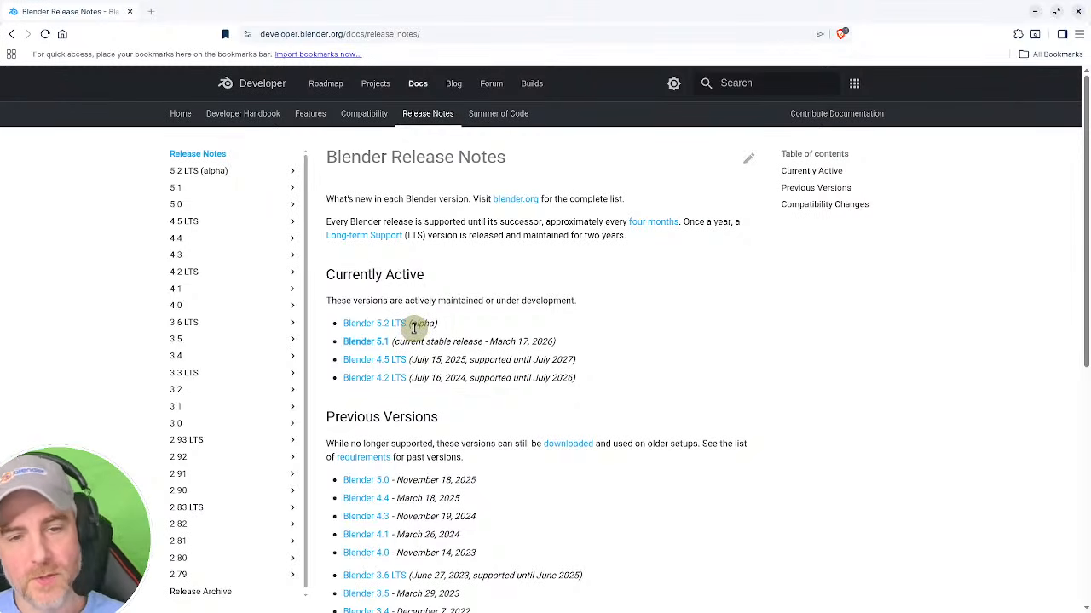
{"action": "left_click", "coordinate": [375, 326]}
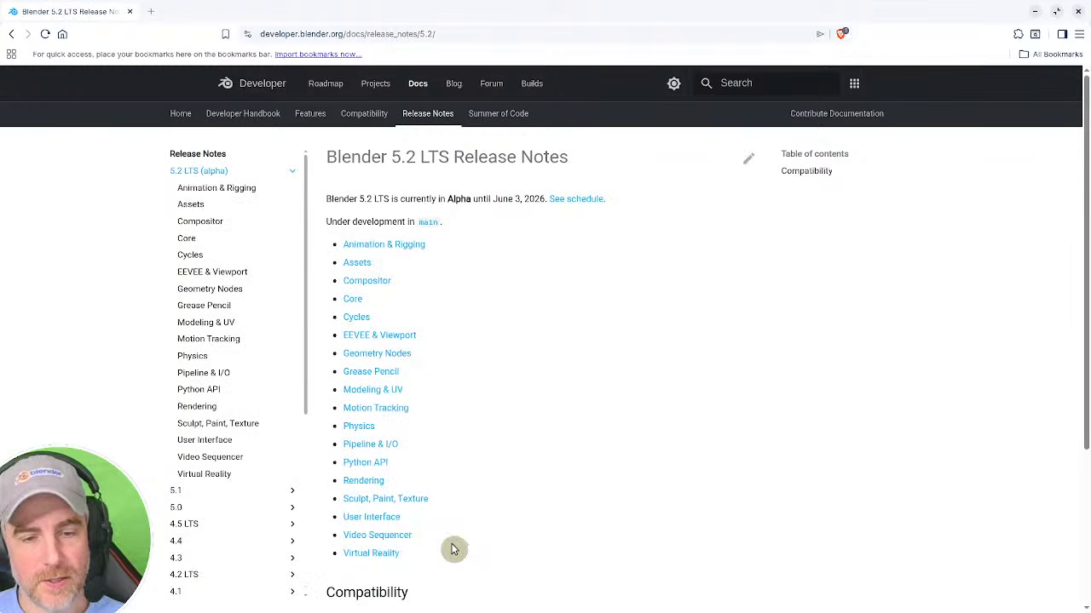
{"action": "left_click", "coordinate": [381, 536]}
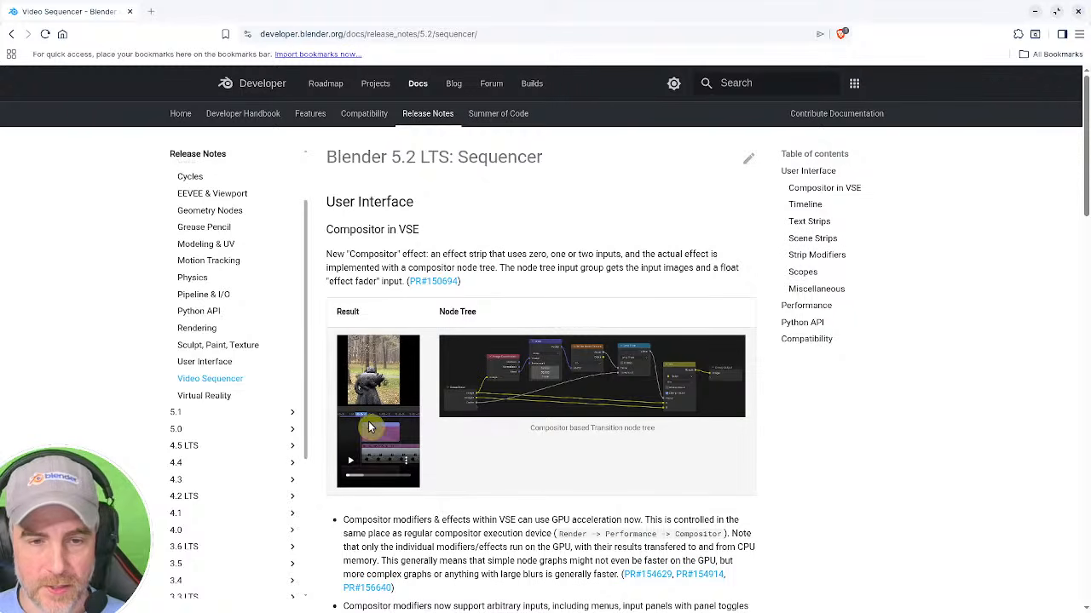
Play the Compositor in VSE example video full screen, then exit full screen.
{"action": "left_click", "coordinate": [350, 460]}
{"action": "left_click", "coordinate": [407, 469]}
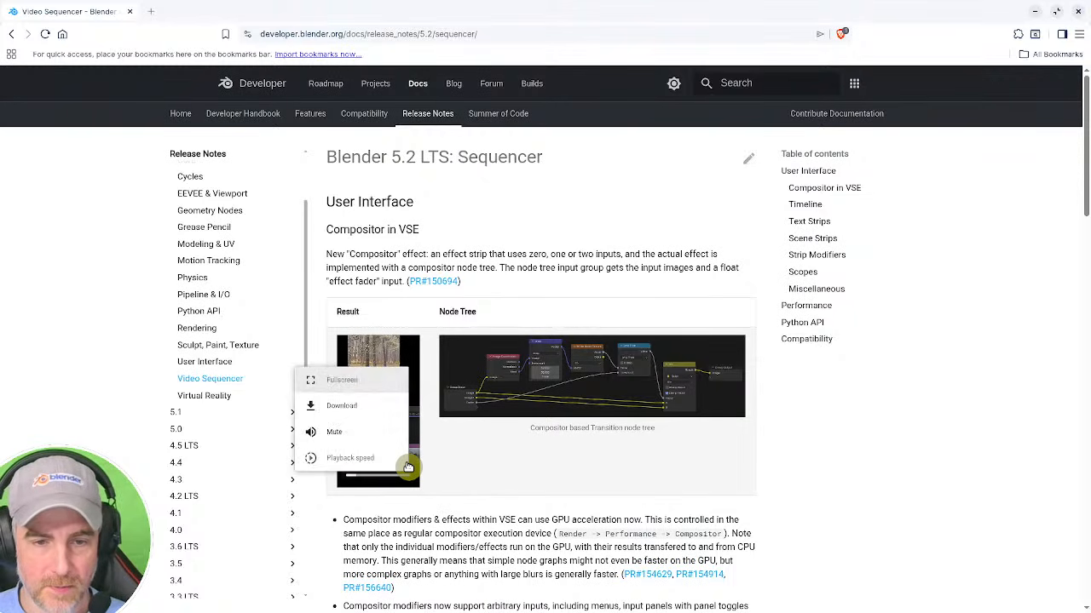
{"action": "left_click", "coordinate": [381, 381]}
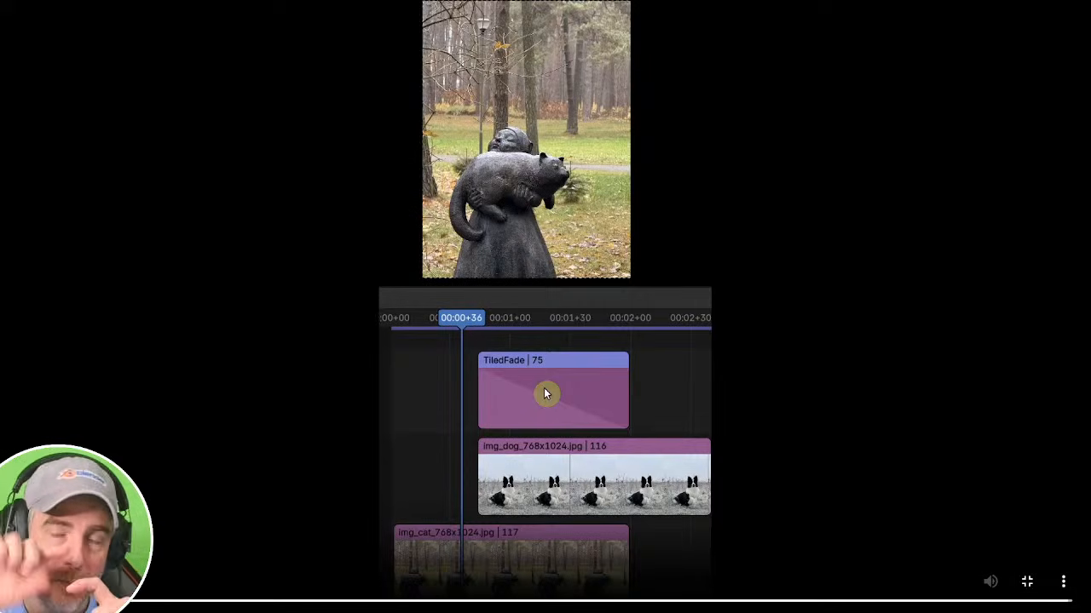
{"action": "left_click", "coordinate": [1027, 581]}
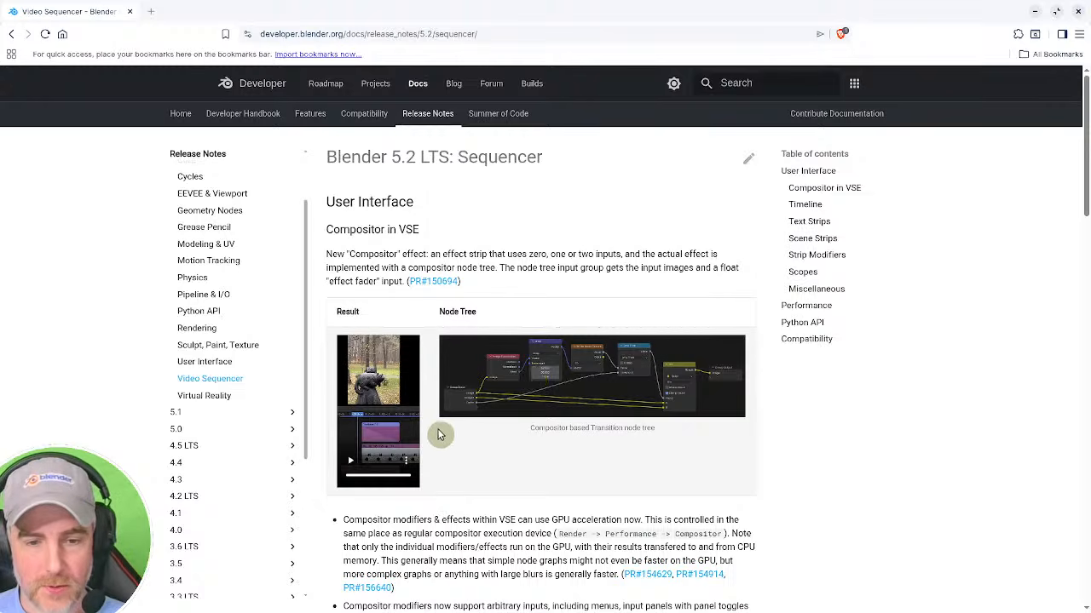
Read through the sequencer release notes on timeline, text strips, strip modifiers, scopes and performance.
{"action": "scroll", "coordinate": [452, 447], "scroll_direction": "down", "scroll_amount": 3}
{"action": "scroll", "coordinate": [457, 450], "scroll_direction": "down", "scroll_amount": 4}
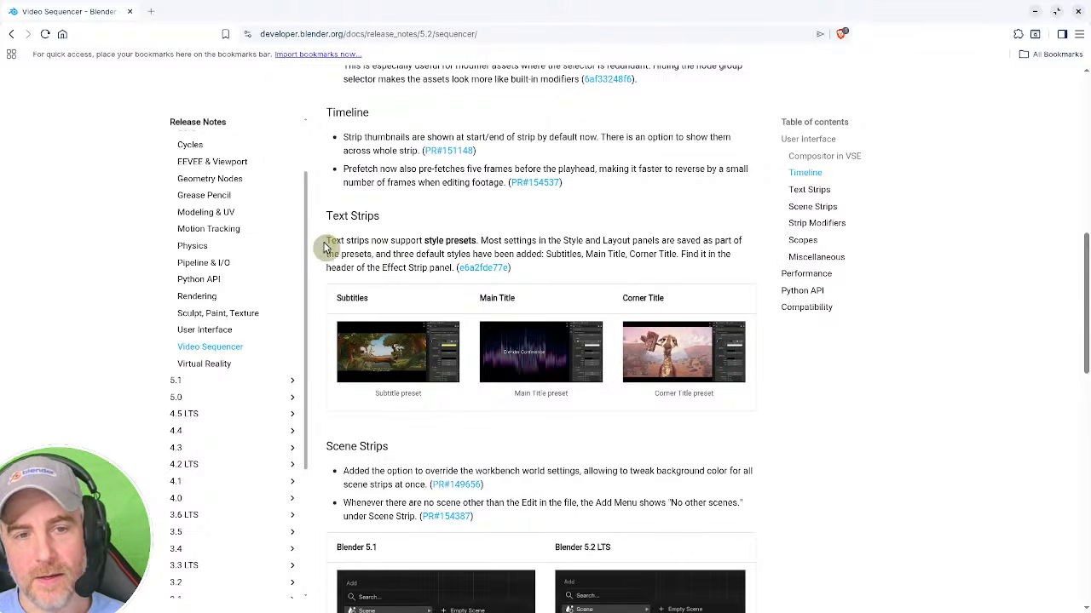
{"action": "left_click_drag", "start_coordinate": [424, 241], "coordinate": [536, 242]}
{"action": "left_click", "coordinate": [378, 245]}
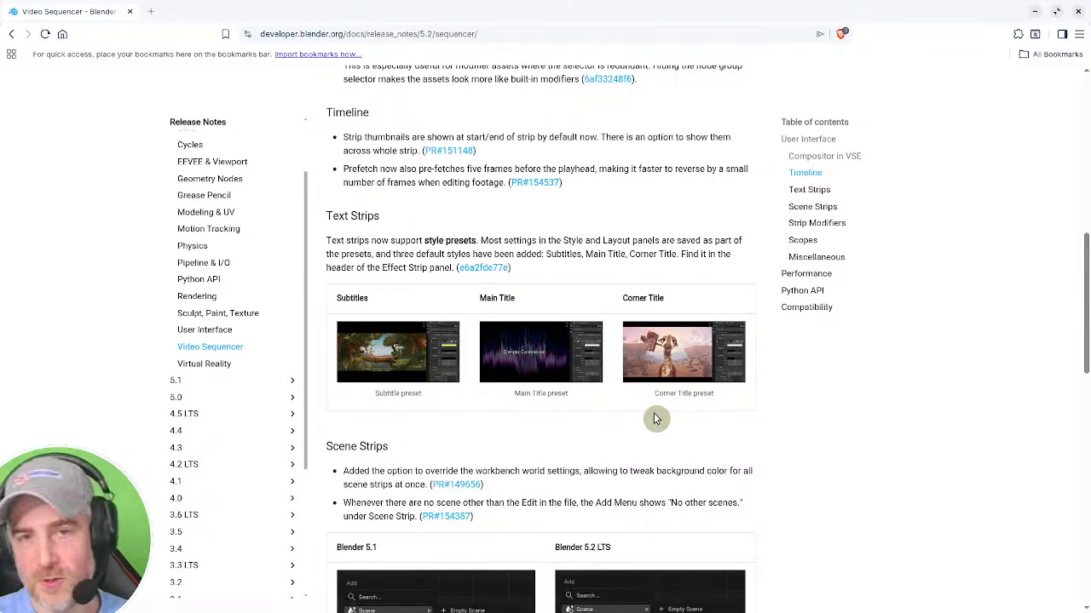
{"action": "scroll", "coordinate": [656, 443], "scroll_direction": "down", "scroll_amount": 5}
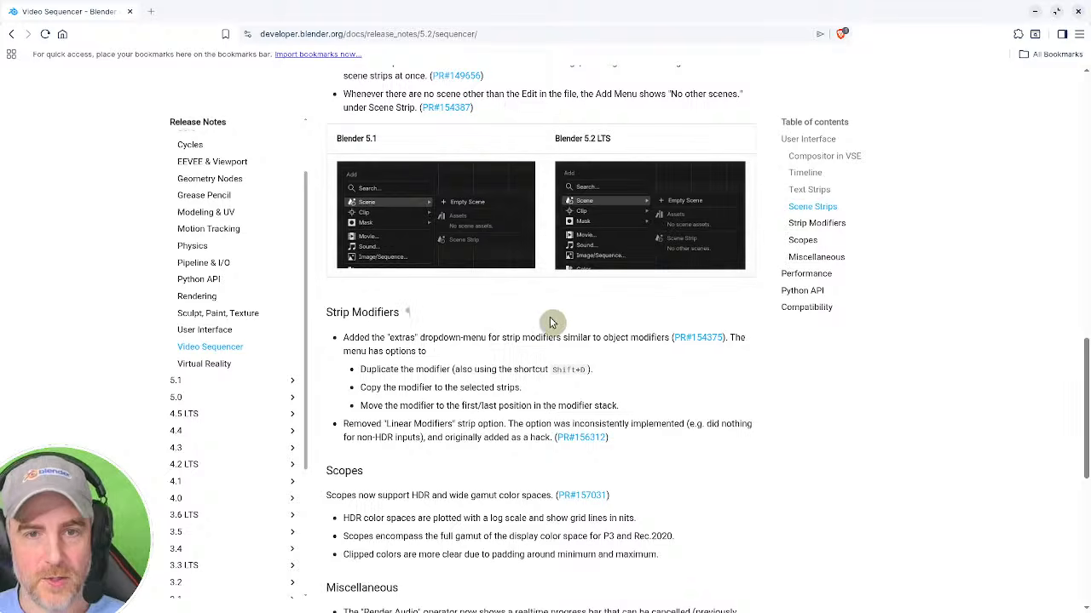
{"action": "scroll", "coordinate": [402, 333], "scroll_direction": "down", "scroll_amount": 2}
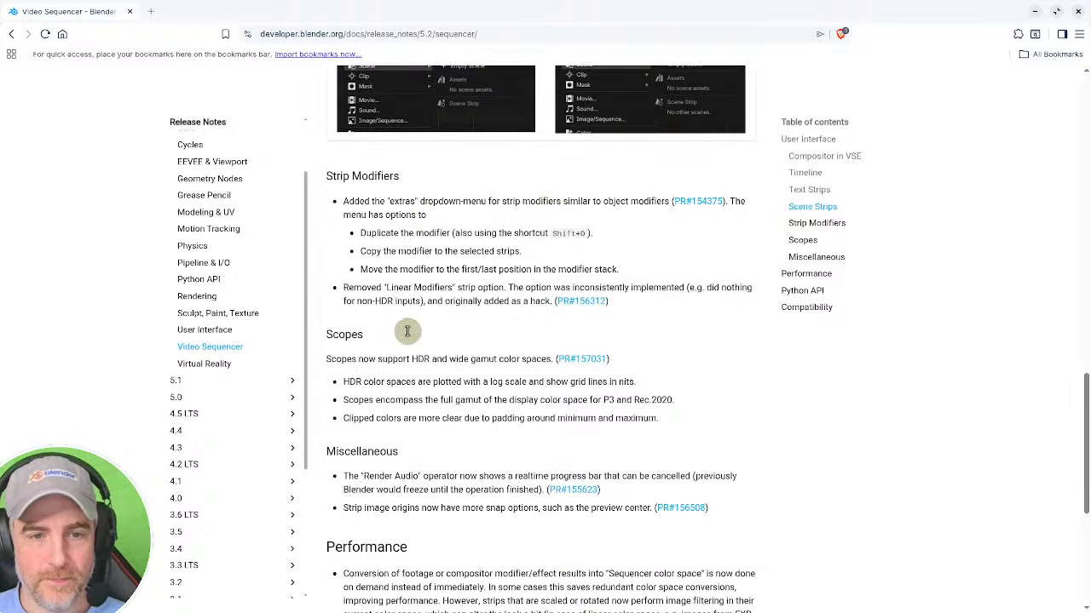
{"action": "scroll", "coordinate": [407, 335], "scroll_direction": "down", "scroll_amount": 1}
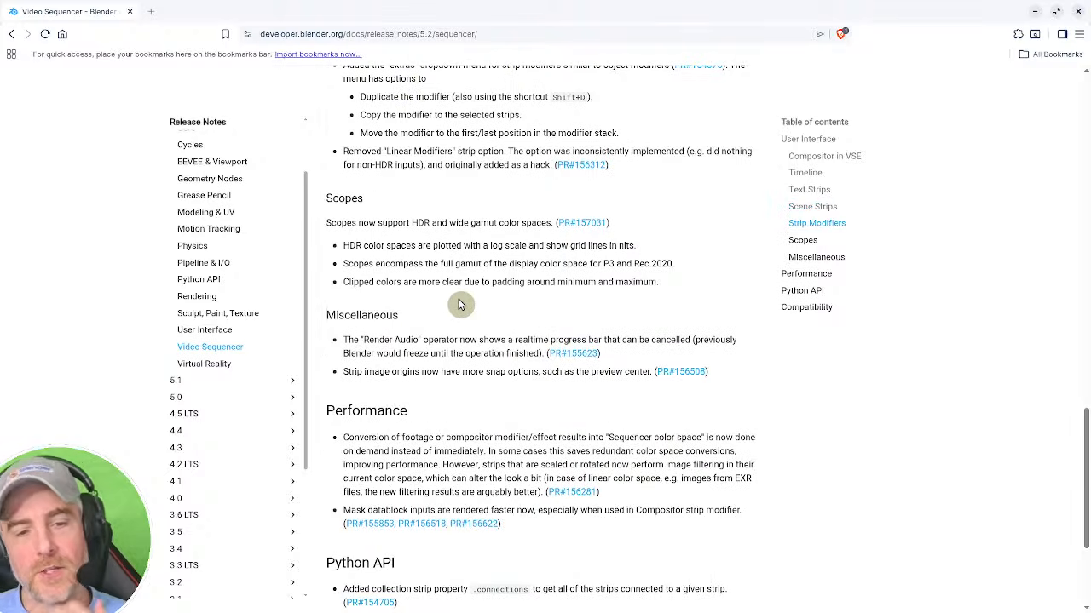
{"action": "scroll", "coordinate": [451, 332], "scroll_direction": "up", "scroll_amount": 15}
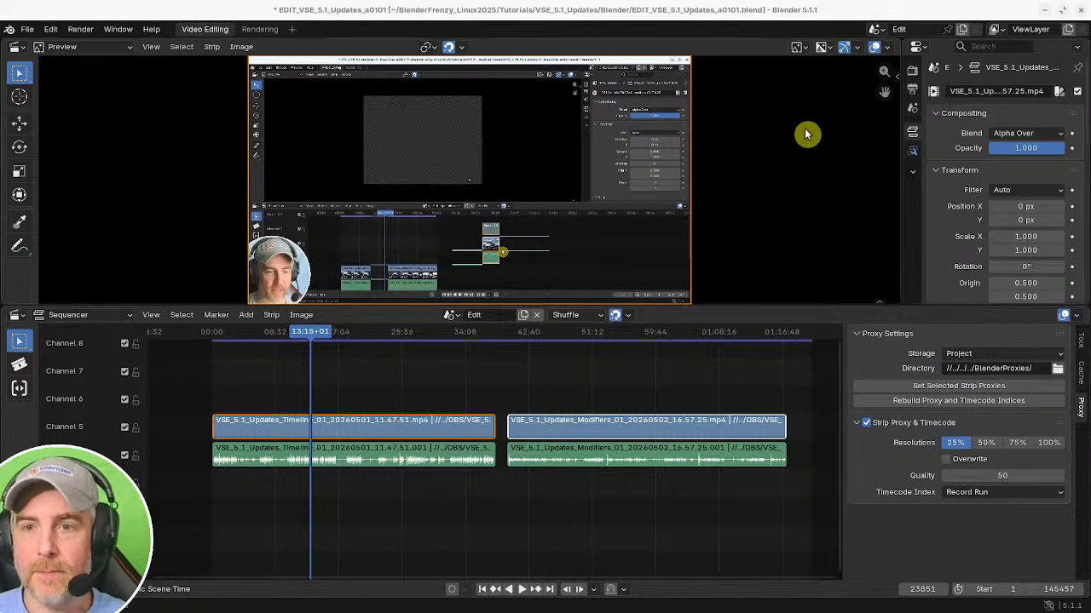
Back in Blender, set the preview's proxy render size to 25% with proxies enabled.
{"action": "left_click", "coordinate": [775, 156]}
{"action": "key", "text": "n"}
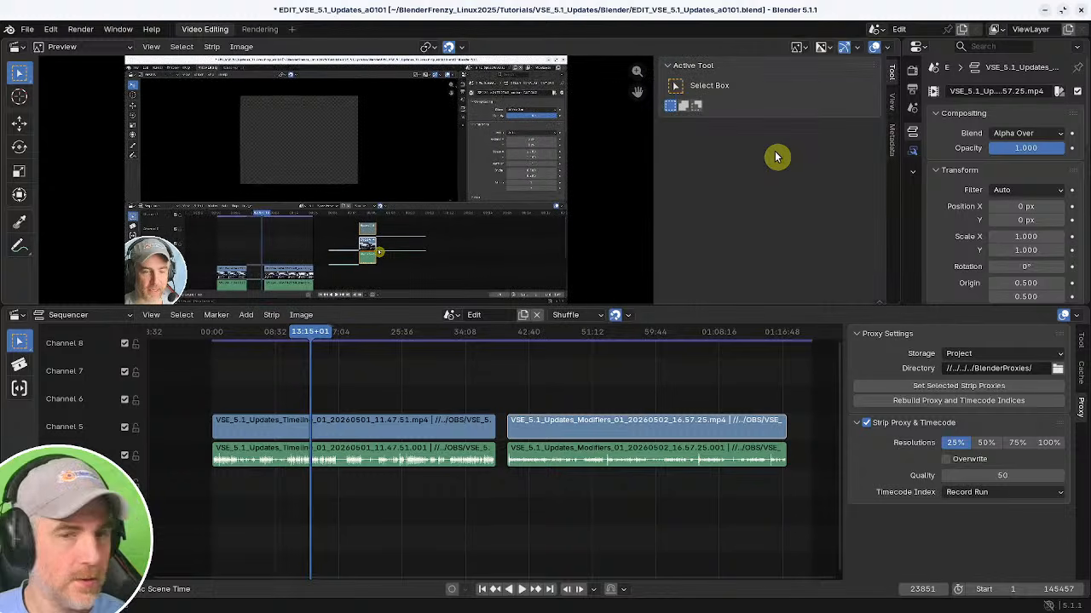
{"action": "left_click", "coordinate": [891, 101]}
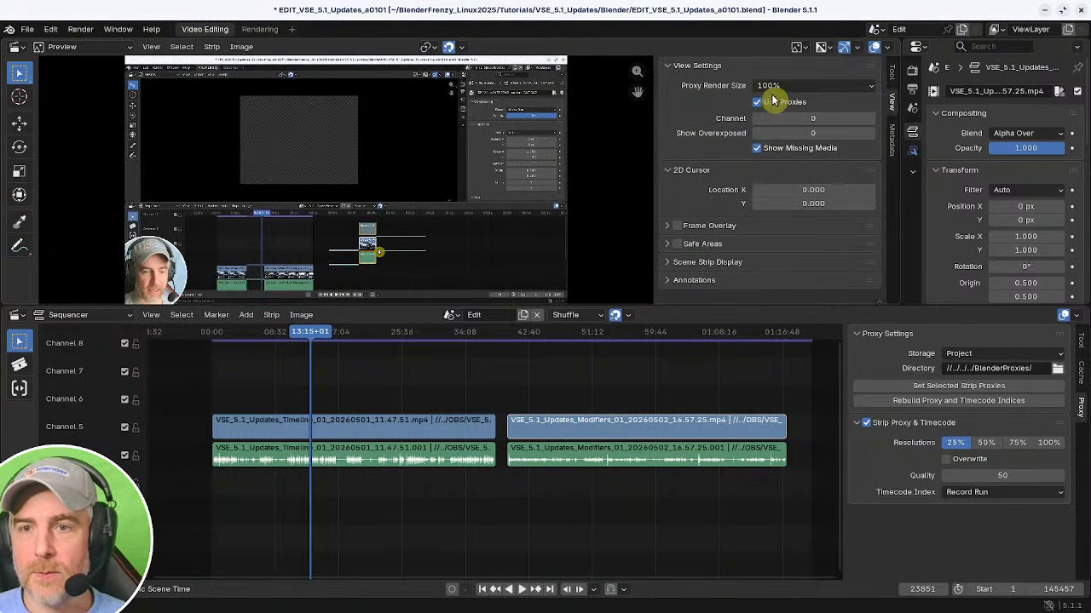
{"action": "left_click", "coordinate": [777, 91]}
{"action": "left_click", "coordinate": [780, 136]}
{"action": "key", "text": "n"}
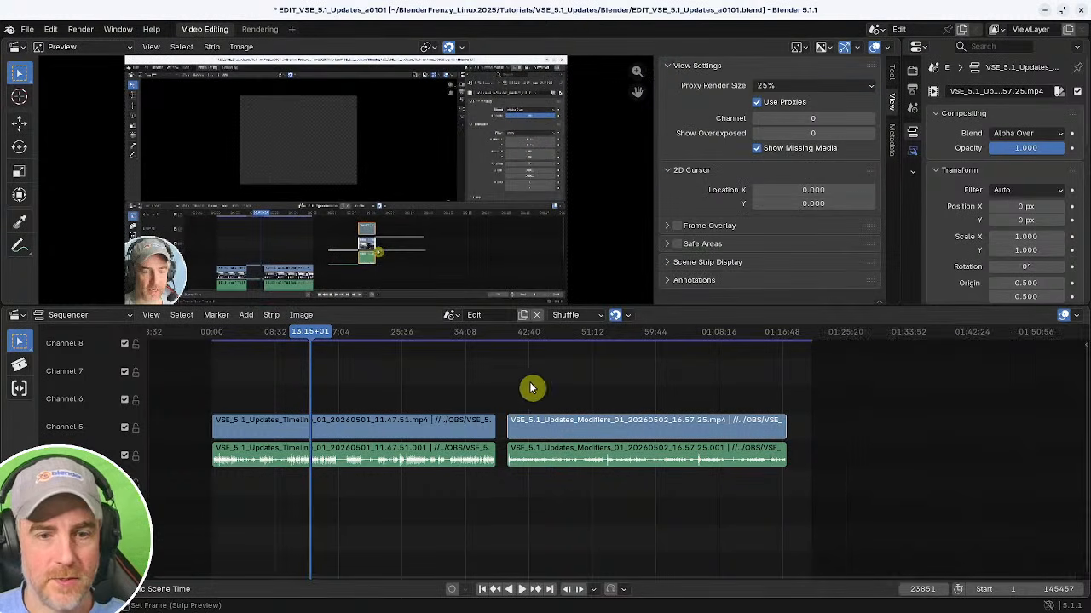
Scrub through the timeline to check preview playback with proxies.
{"action": "left_click_drag", "start_coordinate": [309, 394], "coordinate": [355, 386]}
{"action": "middle_click_drag", "start_coordinate": [355, 386], "coordinate": [542, 400]}
{"action": "middle_click_drag", "start_coordinate": [542, 400], "coordinate": [521, 377], "text": "ctrl"}
{"action": "mouse_move", "coordinate": [572, 396]}
{"action": "middle_mouse_down"}
{"action": "mouse_move", "coordinate": [536, 401]}
{"action": "mouse_move", "coordinate": [554, 395]}
{"action": "middle_mouse_up"}
{"action": "middle_click_drag", "start_coordinate": [558, 394], "coordinate": [421, 390]}
{"action": "right_click_drag", "start_coordinate": [421, 389], "coordinate": [461, 390], "text": "shift"}
Turn off proxies, set the proxy render size to 100% and scrub to compare.
{"action": "left_click", "coordinate": [762, 105]}
{"action": "left_click", "coordinate": [763, 86]}
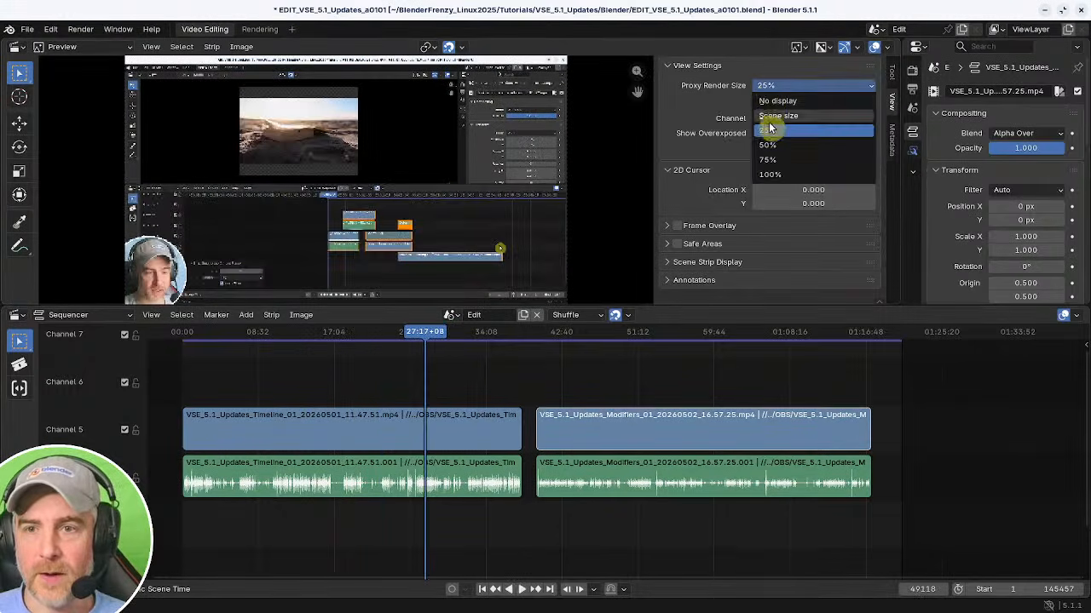
{"action": "left_click", "coordinate": [772, 175]}
{"action": "right_click_drag", "start_coordinate": [317, 400], "coordinate": [402, 372], "text": "shift"}
Set the proxy render size back to 25%, re-enable proxies and scrub the timeline.
{"action": "left_click", "coordinate": [791, 85]}
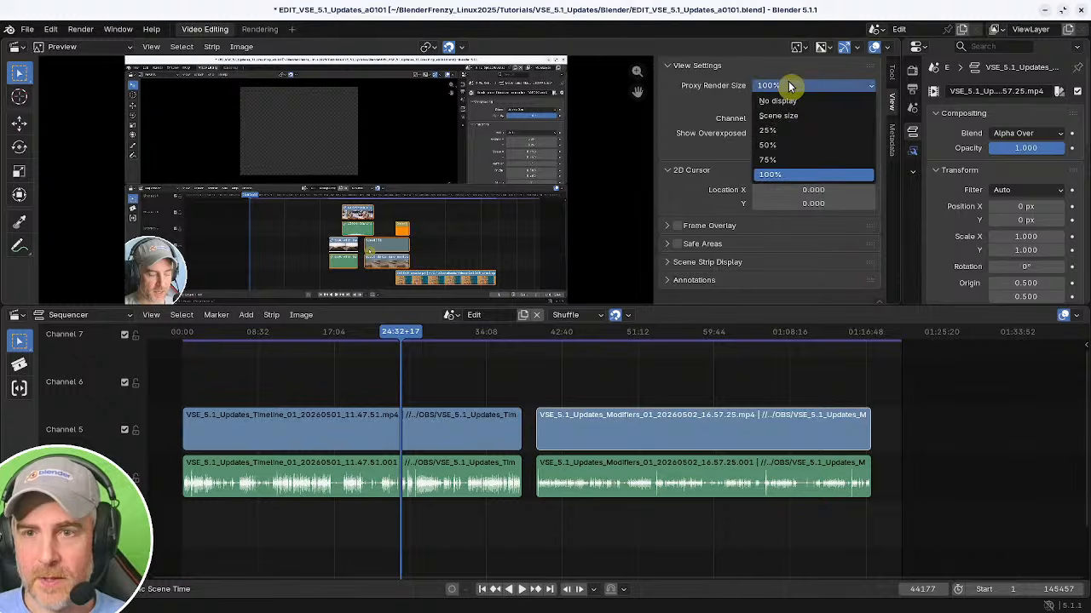
{"action": "left_click", "coordinate": [794, 129]}
{"action": "left_click", "coordinate": [757, 102]}
{"action": "right_click_drag", "start_coordinate": [436, 402], "coordinate": [343, 409], "text": "shift"}
{"action": "middle_click_drag", "start_coordinate": [428, 416], "coordinate": [486, 430]}
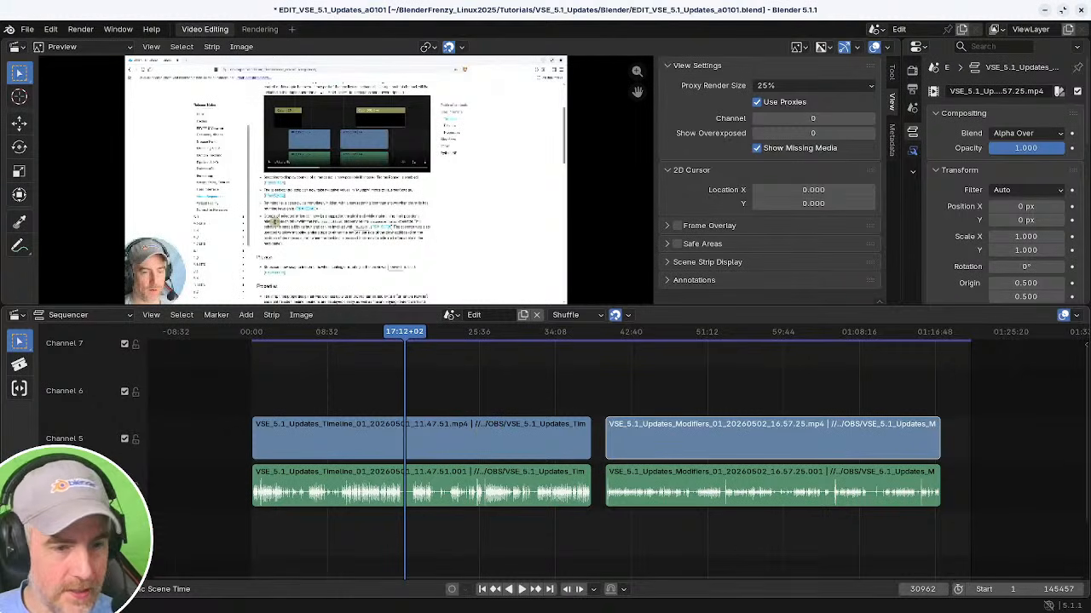
Enable audio scrubbing in the playback options and scrub the timeline.
{"action": "left_click", "coordinate": [58, 589]}
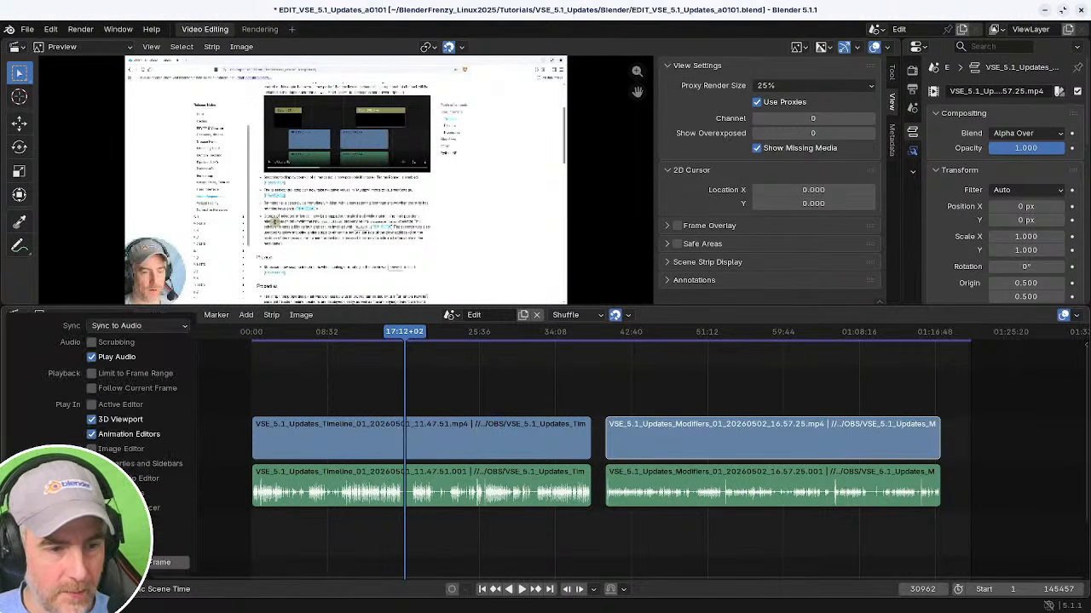
{"action": "left_click", "coordinate": [91, 342]}
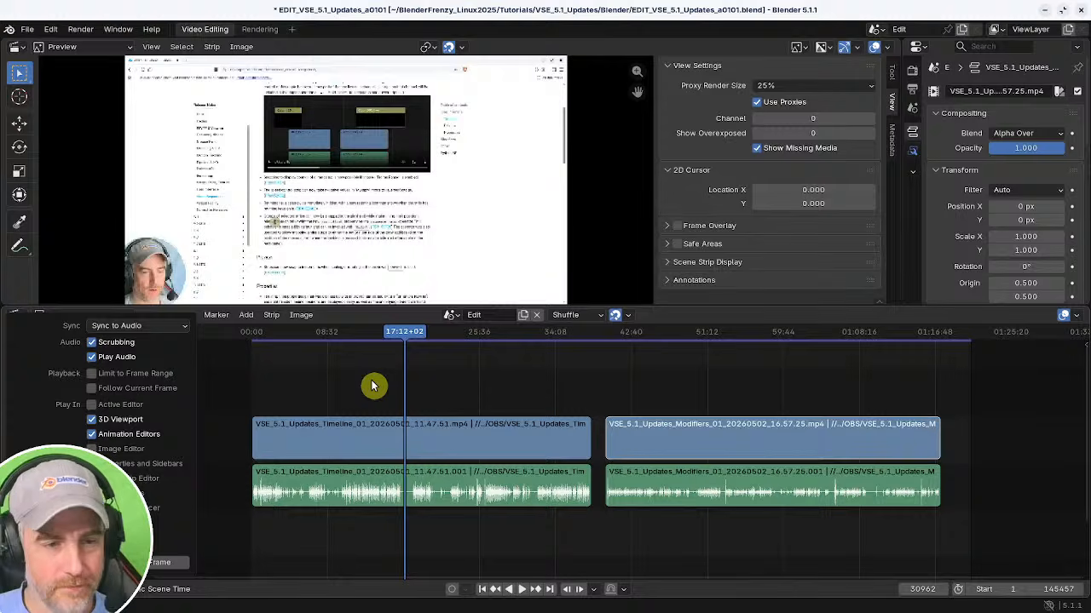
{"action": "mouse_move", "coordinate": [361, 389]}
{"action": "left_mouse_down"}
{"action": "mouse_move", "coordinate": [372, 397]}
{"action": "mouse_move", "coordinate": [363, 399]}
{"action": "left_mouse_up"}
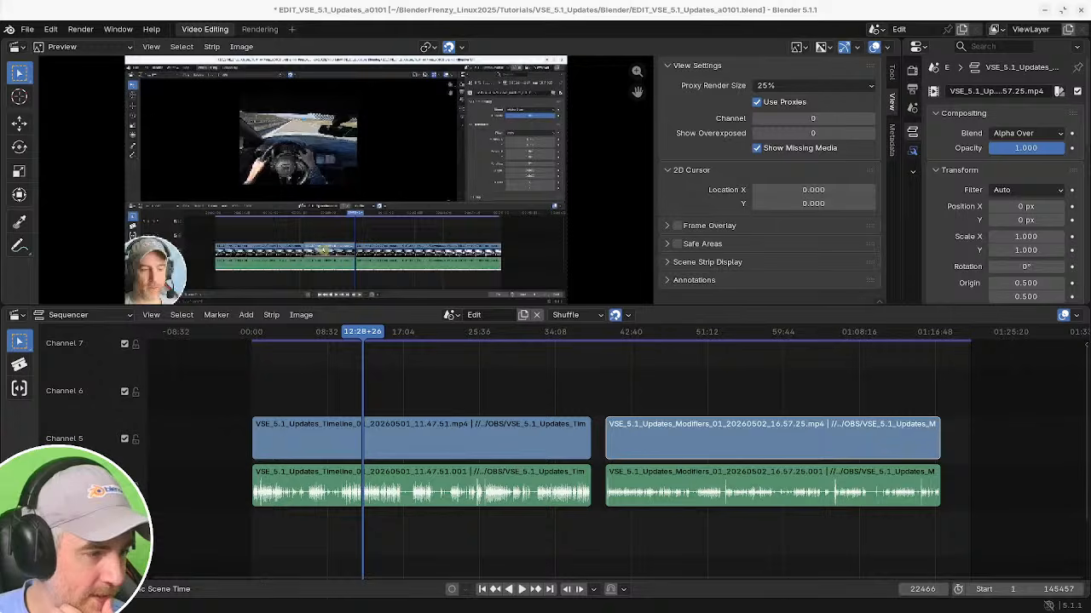
{"action": "left_click_drag", "start_coordinate": [384, 378], "coordinate": [414, 400]}
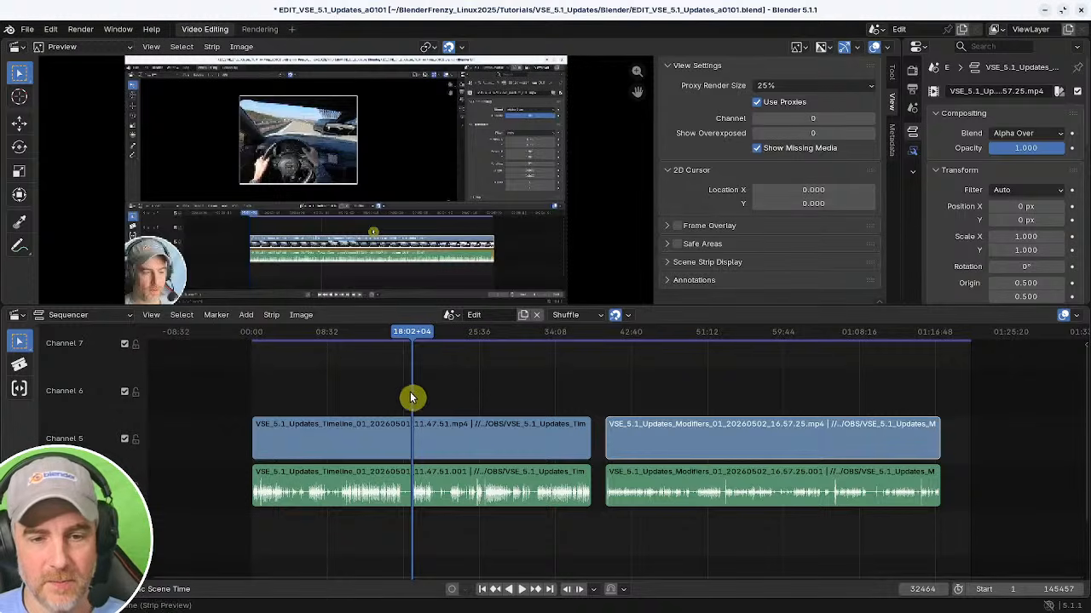
Save the project and save an incremented version as EDIT_VSE_5.1_Updates_a0102.blend.
{"action": "left_click_drag", "start_coordinate": [414, 397], "coordinate": [714, 384]}
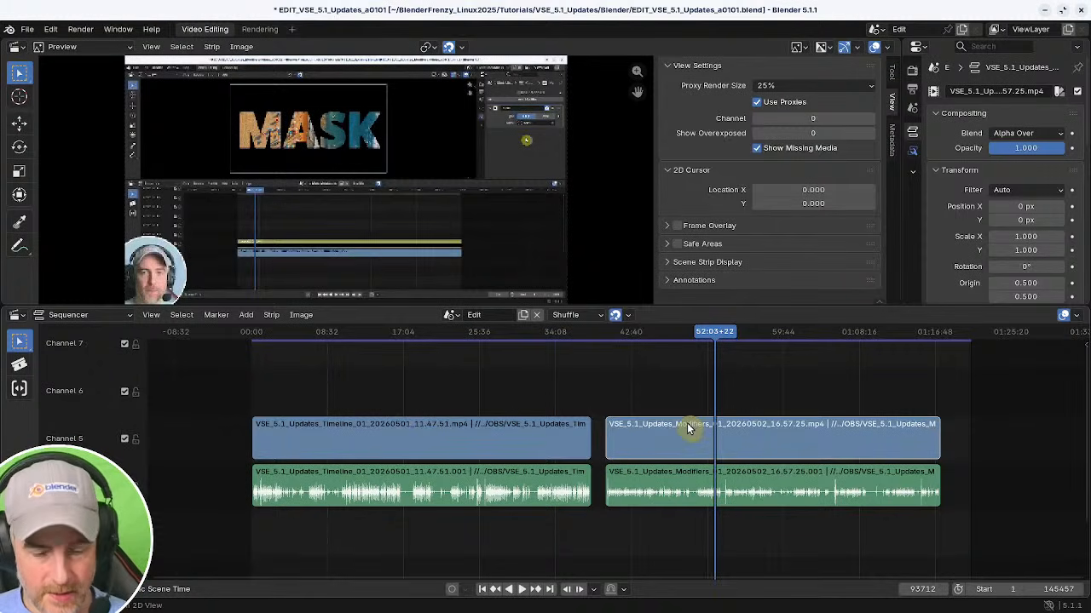
{"action": "key", "text": "ctrl+s"}
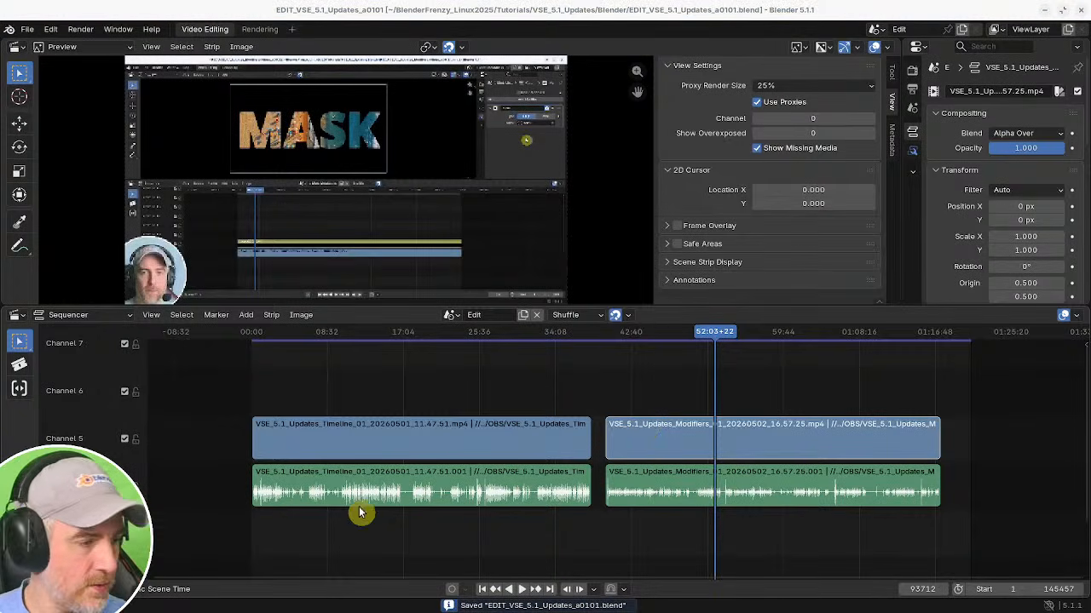
{"action": "key", "text": "ctrl+alt+s"}
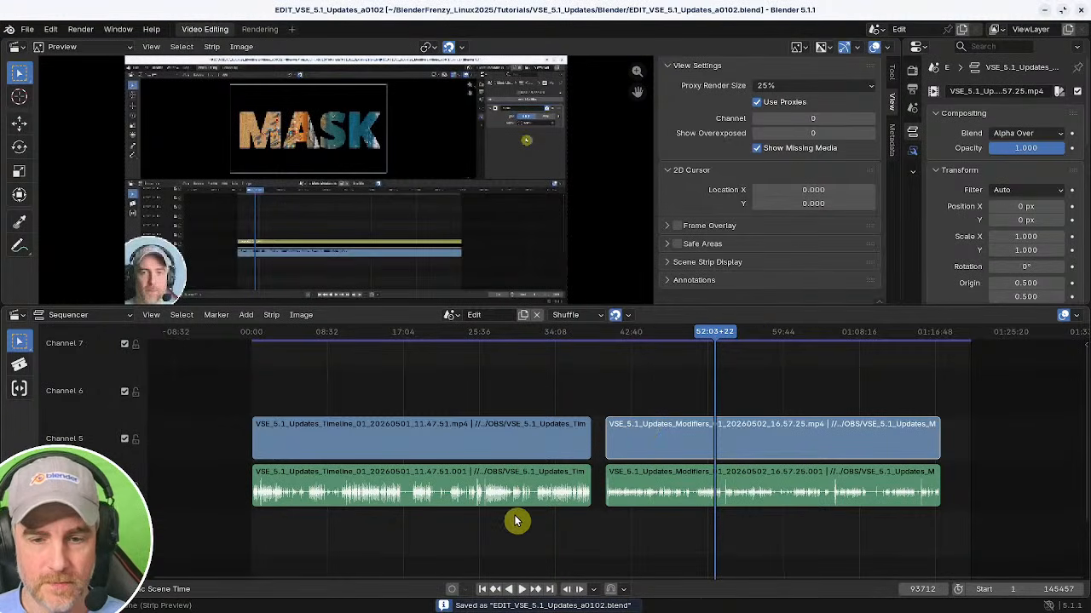
Split the first recording's video and audio strips at about 1:06 and delete the part before the cut.
{"action": "middle_click_drag", "start_coordinate": [579, 521], "coordinate": [606, 523]}
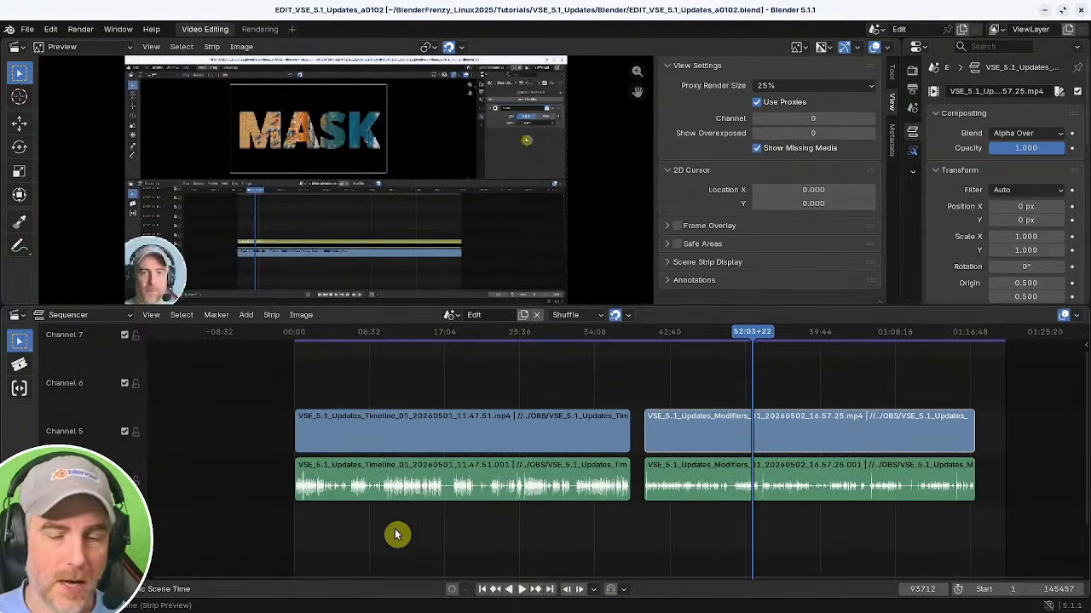
{"action": "middle_click_drag", "start_coordinate": [352, 482], "coordinate": [613, 479], "text": "ctrl"}
{"action": "middle_click_drag", "start_coordinate": [456, 468], "coordinate": [578, 464]}
{"action": "middle_click_drag", "start_coordinate": [443, 469], "coordinate": [469, 465], "text": "ctrl"}
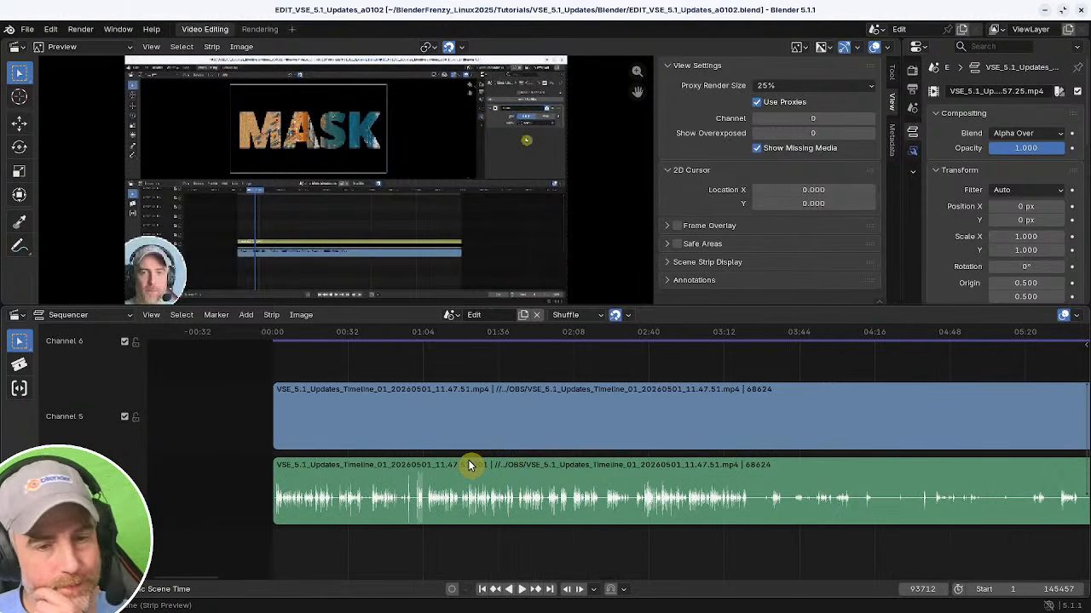
{"action": "key", "text": "Escape"}
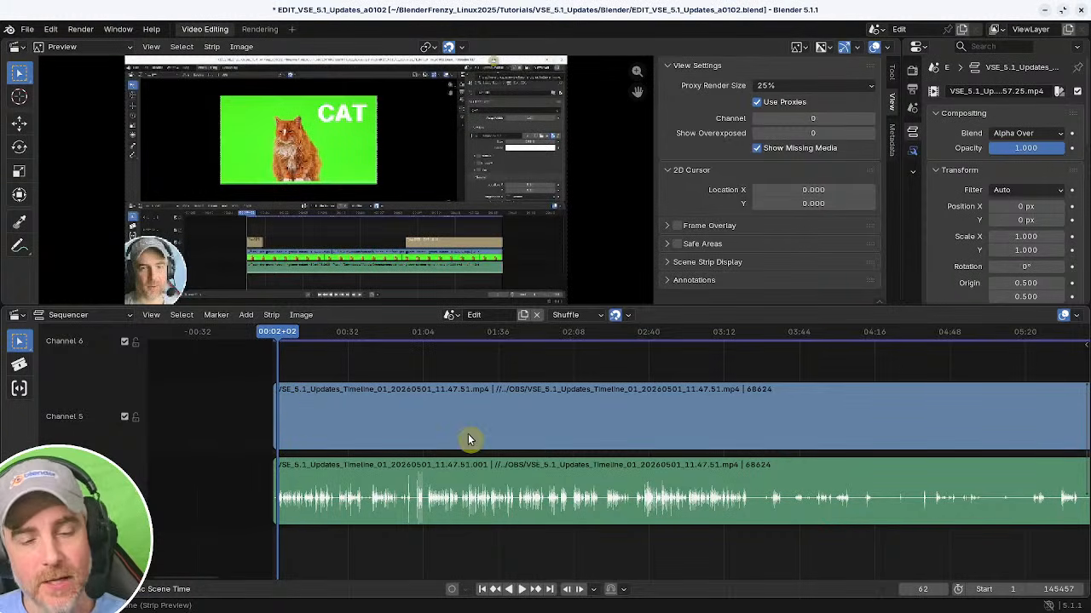
{"action": "middle_click_drag", "start_coordinate": [468, 436], "coordinate": [752, 502], "text": "ctrl"}
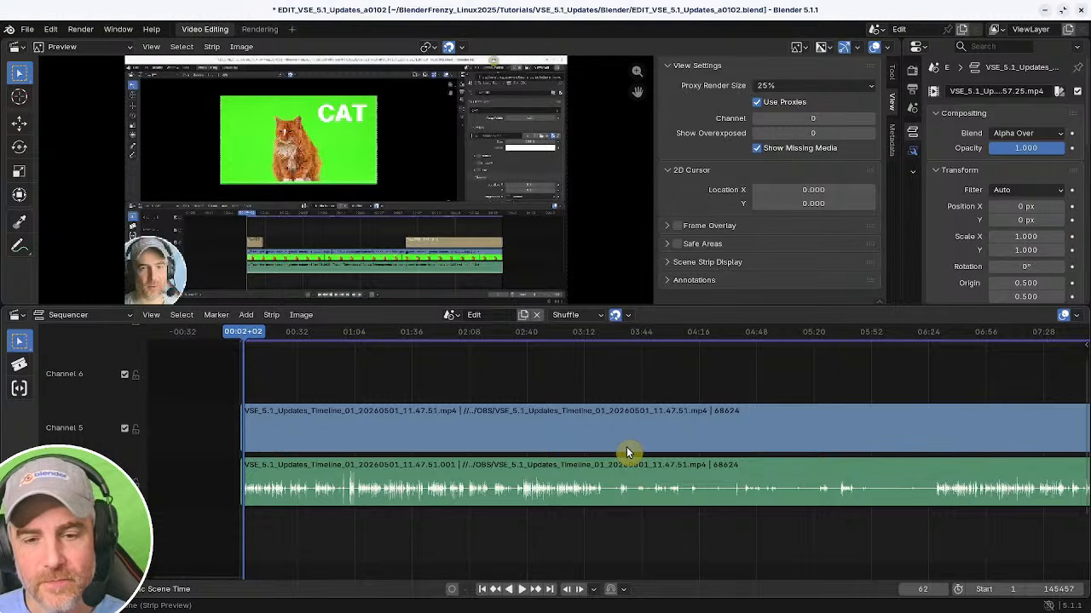
{"action": "left_click", "coordinate": [349, 505]}
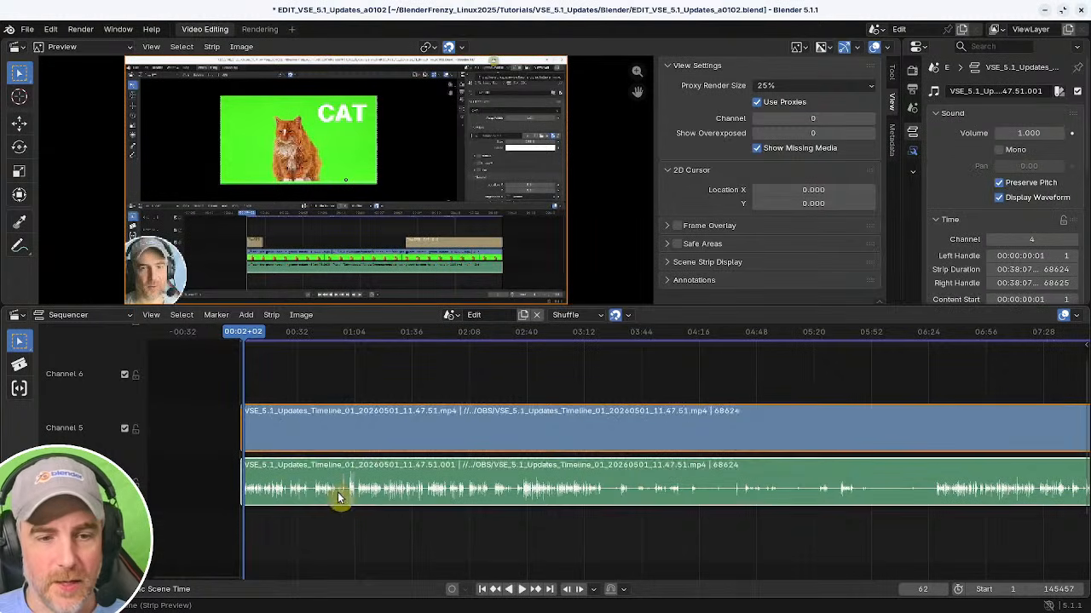
{"action": "middle_click_drag", "start_coordinate": [340, 499], "coordinate": [446, 497], "text": "ctrl"}
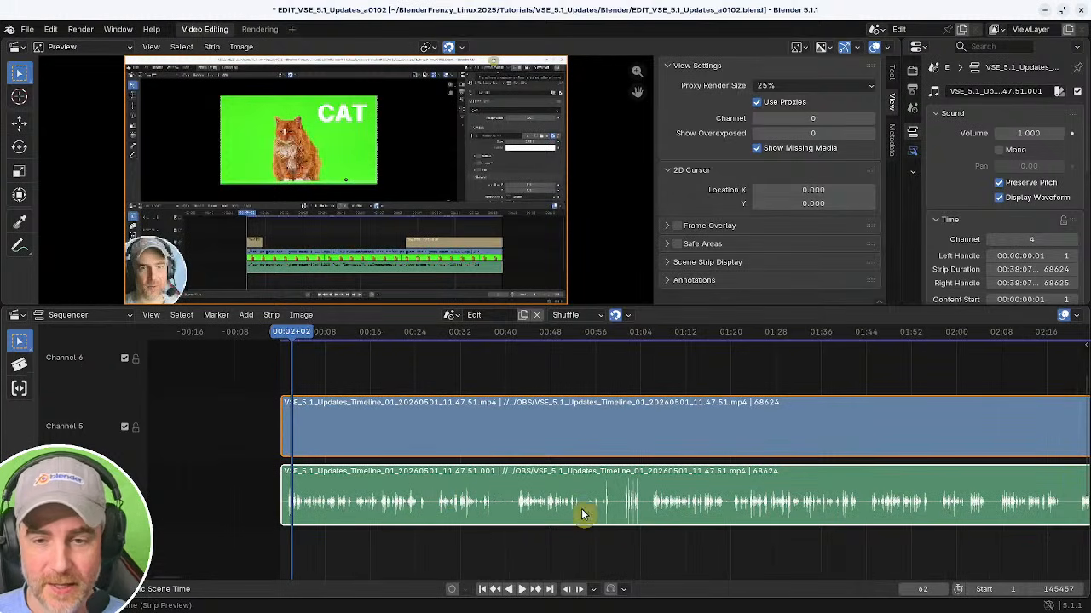
{"action": "middle_click_drag", "start_coordinate": [594, 458], "coordinate": [447, 445]}
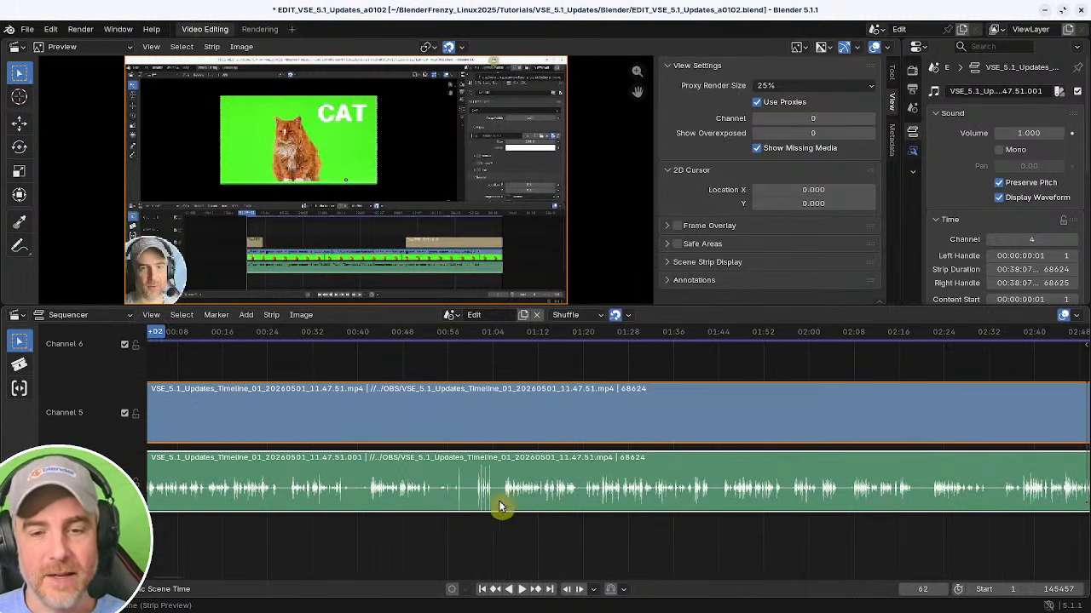
{"action": "left_click", "coordinate": [503, 540]}
{"action": "key", "text": "space"}
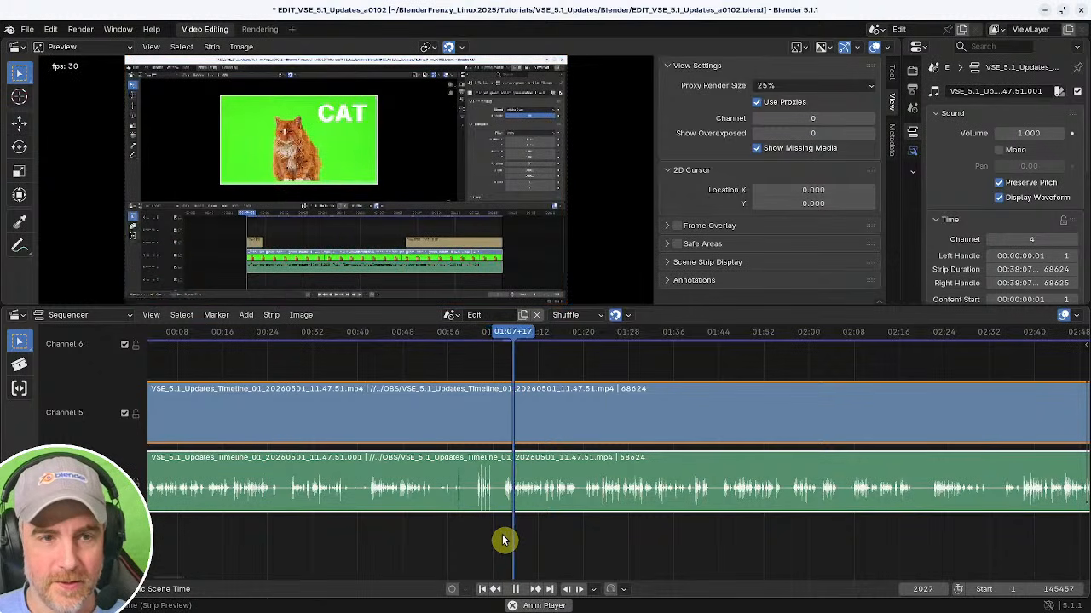
{"action": "key", "text": "space"}
{"action": "right_click_drag", "start_coordinate": [497, 534], "coordinate": [504, 534], "text": "shift"}
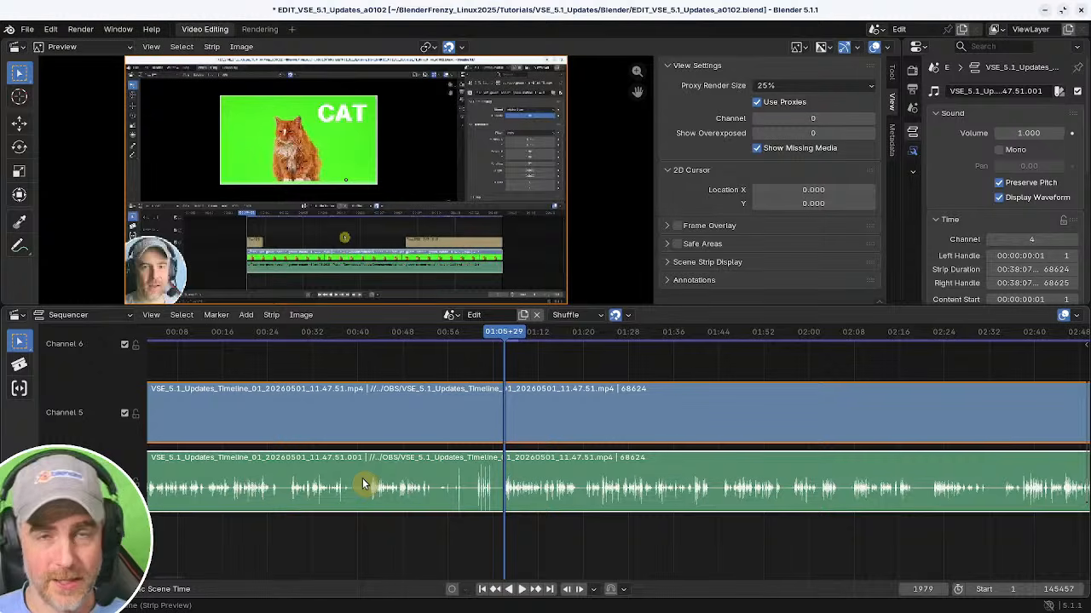
{"action": "key", "text": "k"}
{"action": "key", "text": "Delete"}
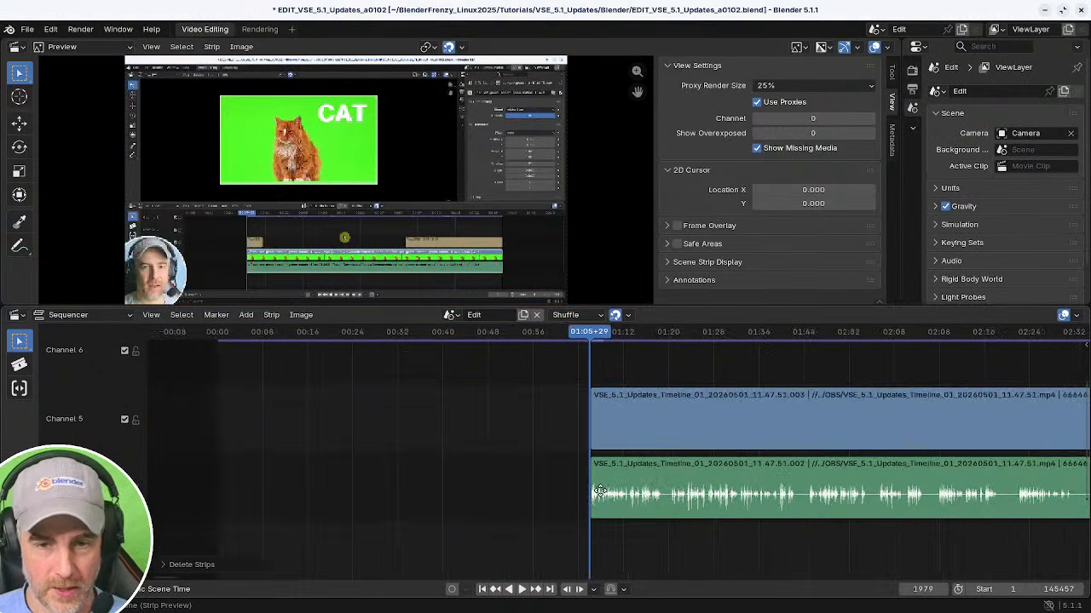
{"action": "left_click", "coordinate": [482, 589]}
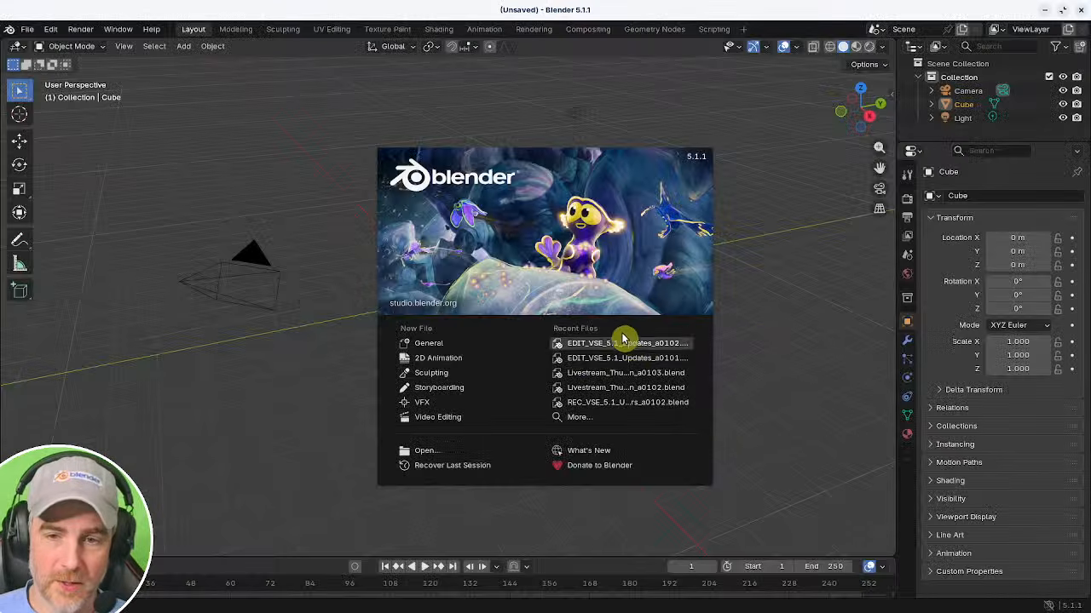
Reselect the first recording's strips, split them at about 1:05 and delete the part before the cut.
{"action": "left_click", "coordinate": [621, 341]}
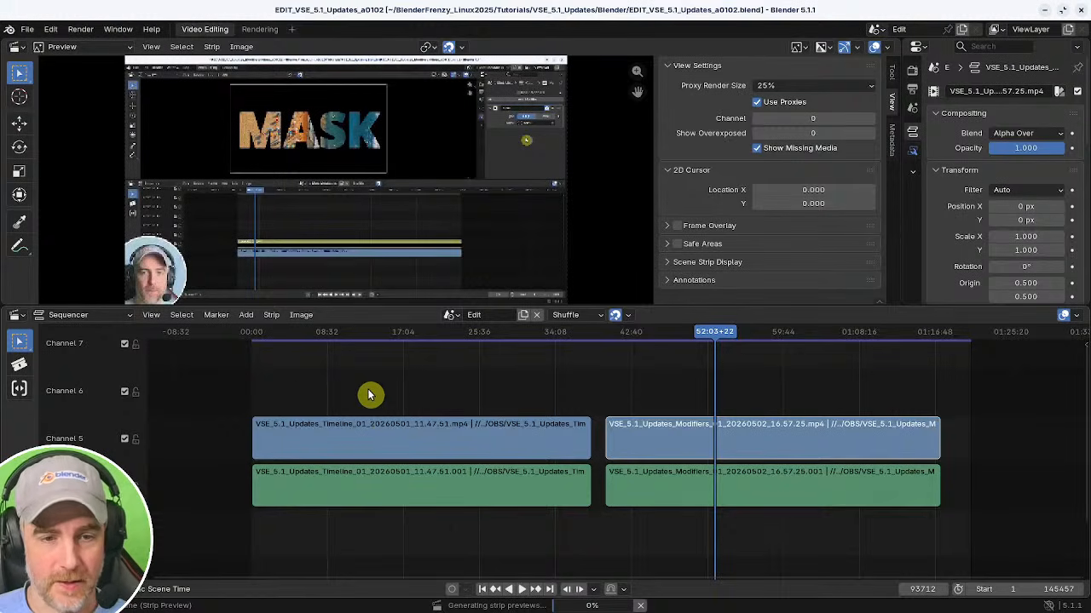
{"action": "left_click", "coordinate": [311, 401]}
{"action": "middle_click_drag", "start_coordinate": [331, 400], "coordinate": [602, 409]}
{"action": "middle_click_drag", "start_coordinate": [528, 400], "coordinate": [483, 388]}
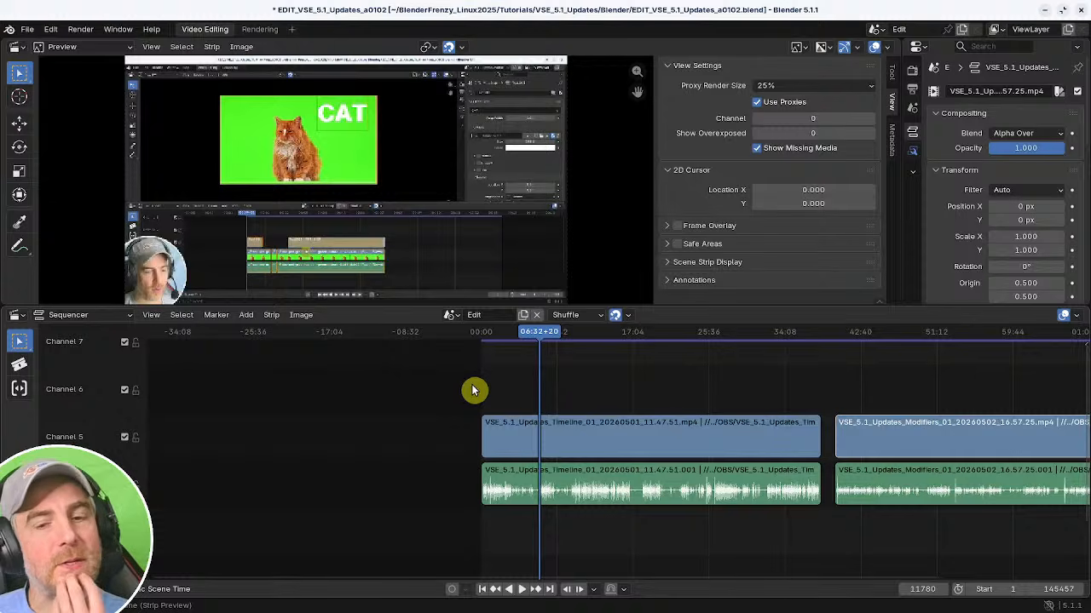
{"action": "left_click_drag", "start_coordinate": [555, 370], "coordinate": [609, 517]}
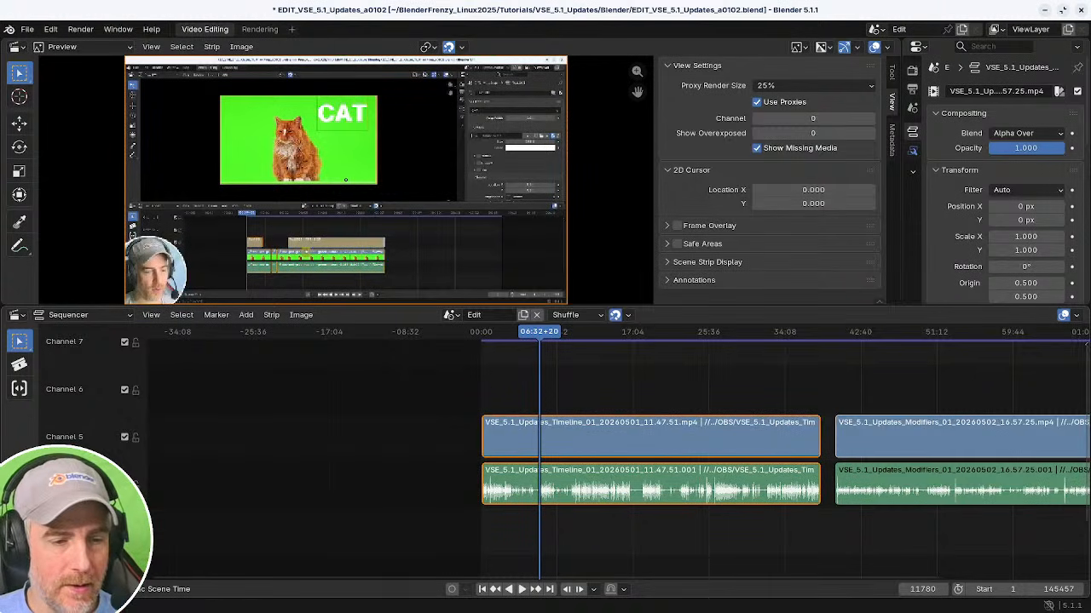
{"action": "left_click", "coordinate": [45, 589]}
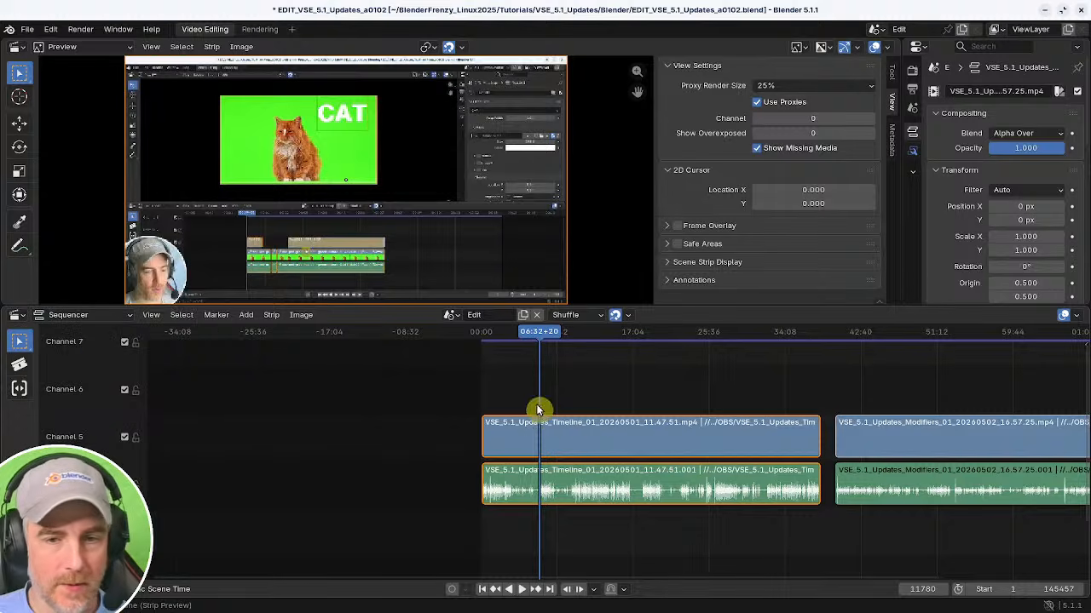
{"action": "middle_click_drag", "start_coordinate": [541, 409], "coordinate": [634, 427]}
{"action": "middle_click_drag", "start_coordinate": [554, 426], "coordinate": [757, 399], "text": "ctrl"}
{"action": "middle_click_drag", "start_coordinate": [744, 391], "coordinate": [747, 378], "text": "ctrl"}
{"action": "middle_click_drag", "start_coordinate": [587, 409], "coordinate": [704, 427]}
{"action": "left_click_drag", "start_coordinate": [730, 440], "coordinate": [742, 441]}
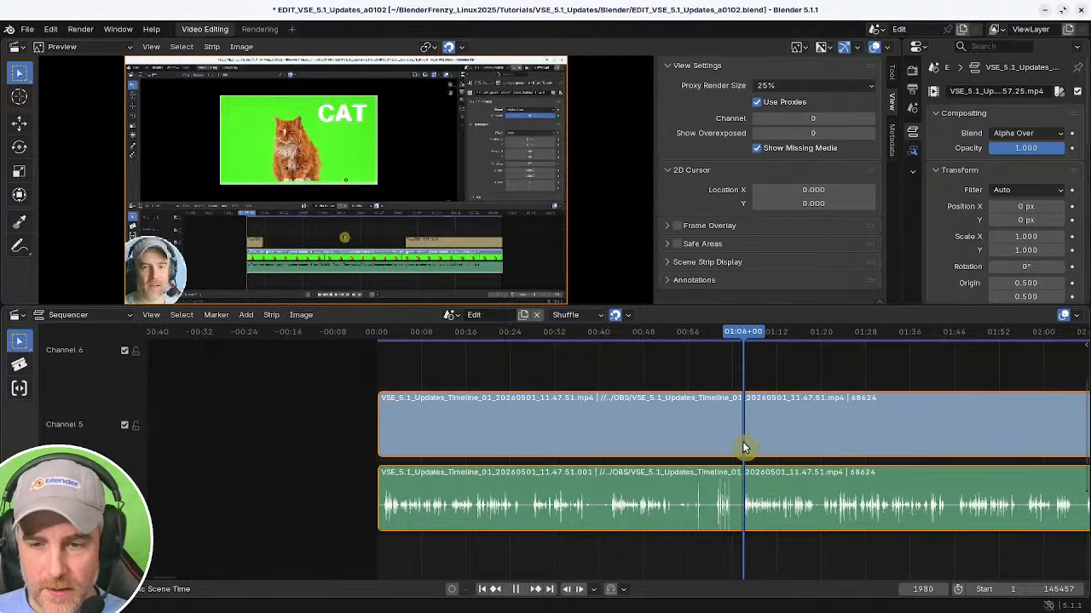
{"action": "key", "text": "k"}
{"action": "key", "text": "x"}
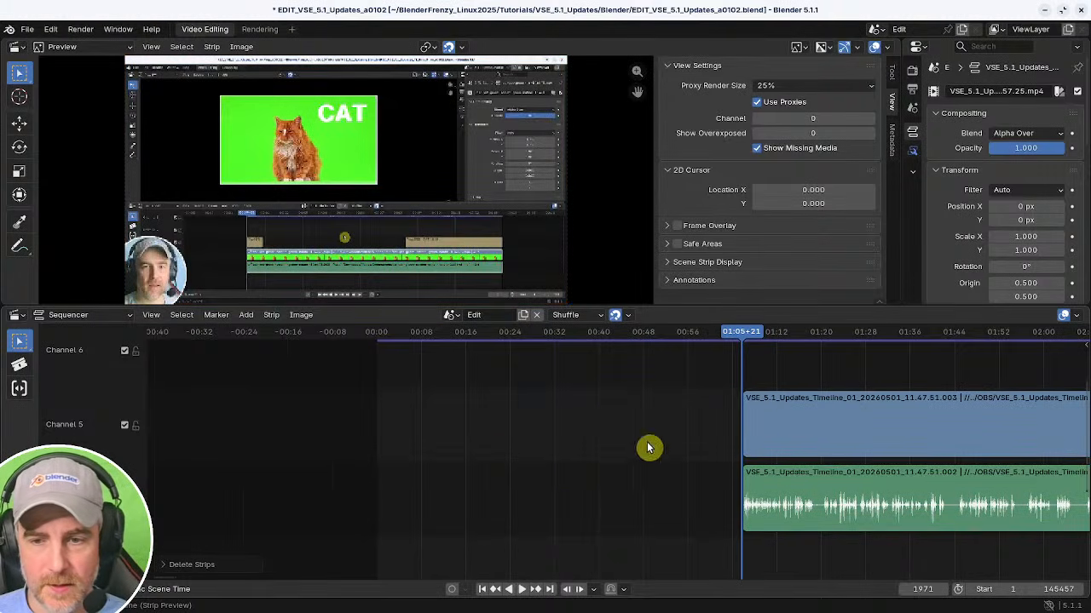
Select the trimmed first recording's strips and widen the properties editor beside the preview.
{"action": "middle_click_drag", "start_coordinate": [635, 447], "coordinate": [527, 440], "text": "ctrl"}
{"action": "middle_click_drag", "start_coordinate": [911, 476], "coordinate": [584, 465]}
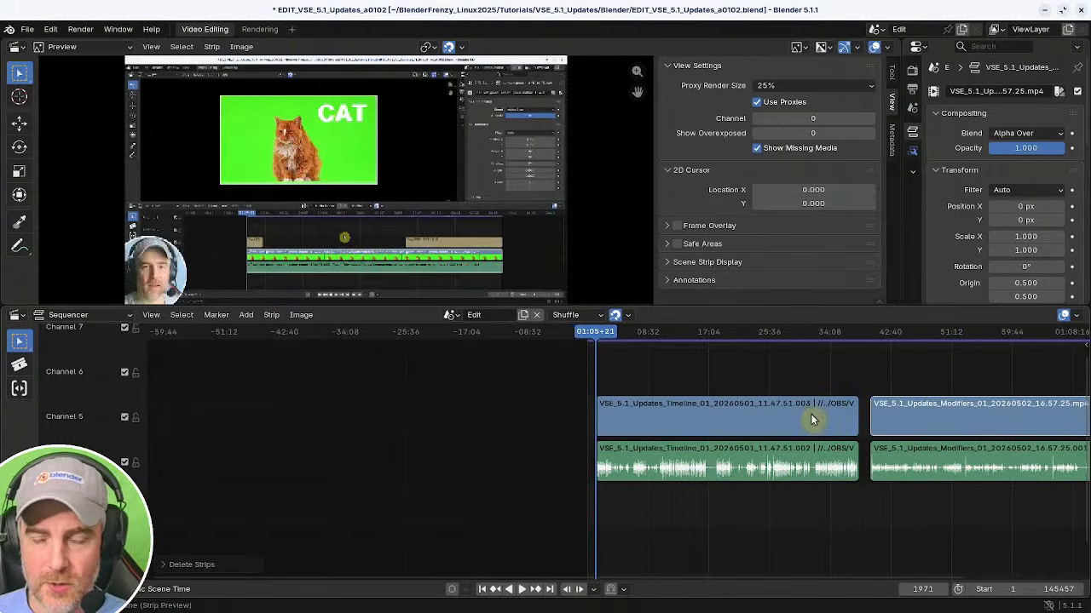
{"action": "left_click_drag", "start_coordinate": [636, 374], "coordinate": [687, 486]}
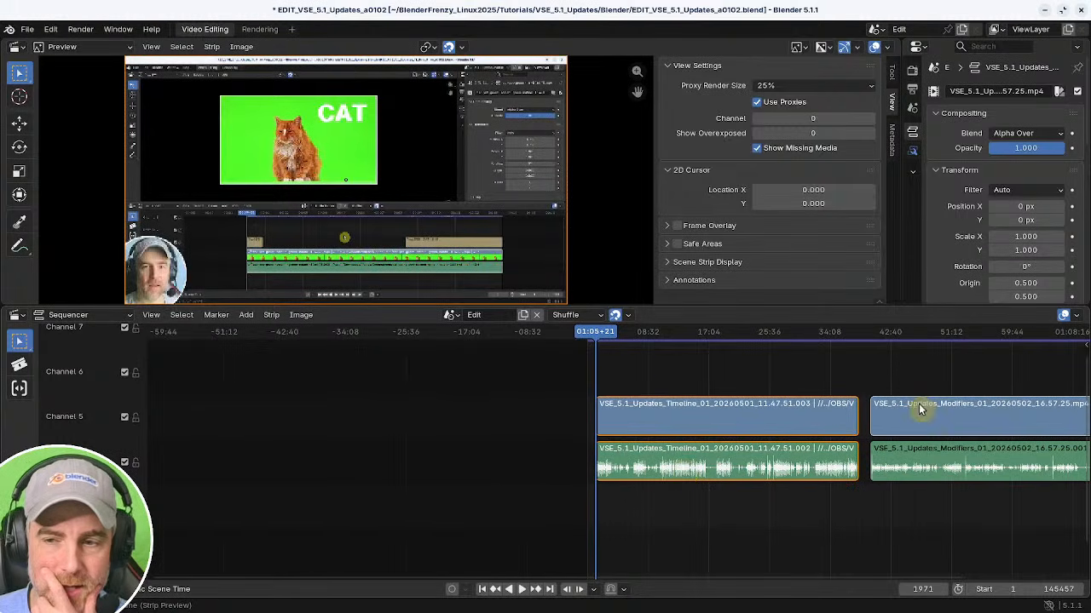
{"action": "scroll", "coordinate": [640, 426], "scroll_direction": "up", "scroll_amount": 5}
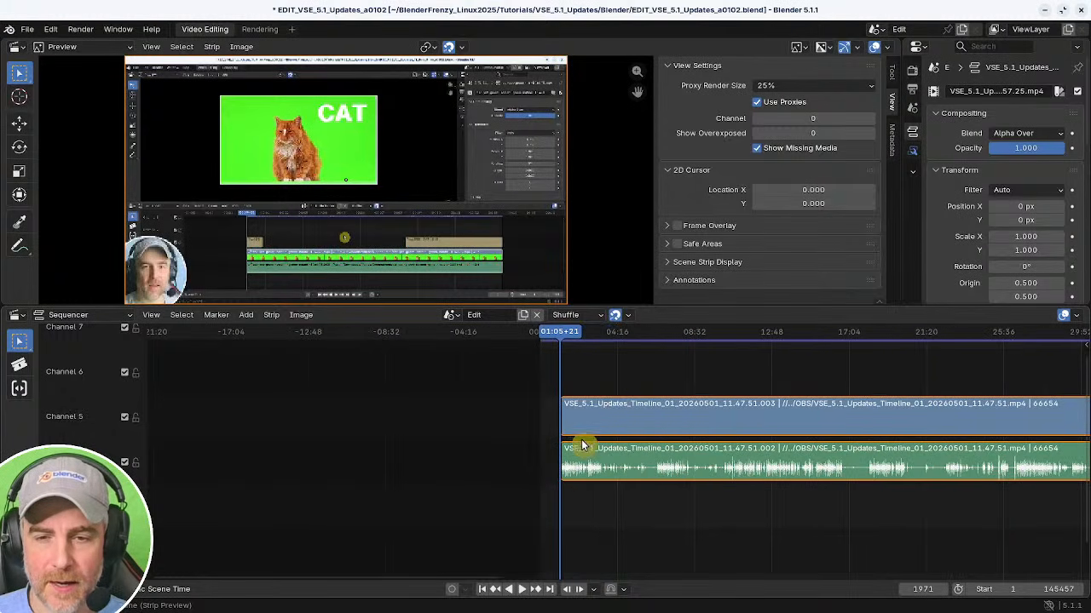
{"action": "scroll", "coordinate": [801, 425], "scroll_direction": "down", "scroll_amount": 3}
{"action": "middle_click_drag", "start_coordinate": [805, 427], "coordinate": [666, 426]}
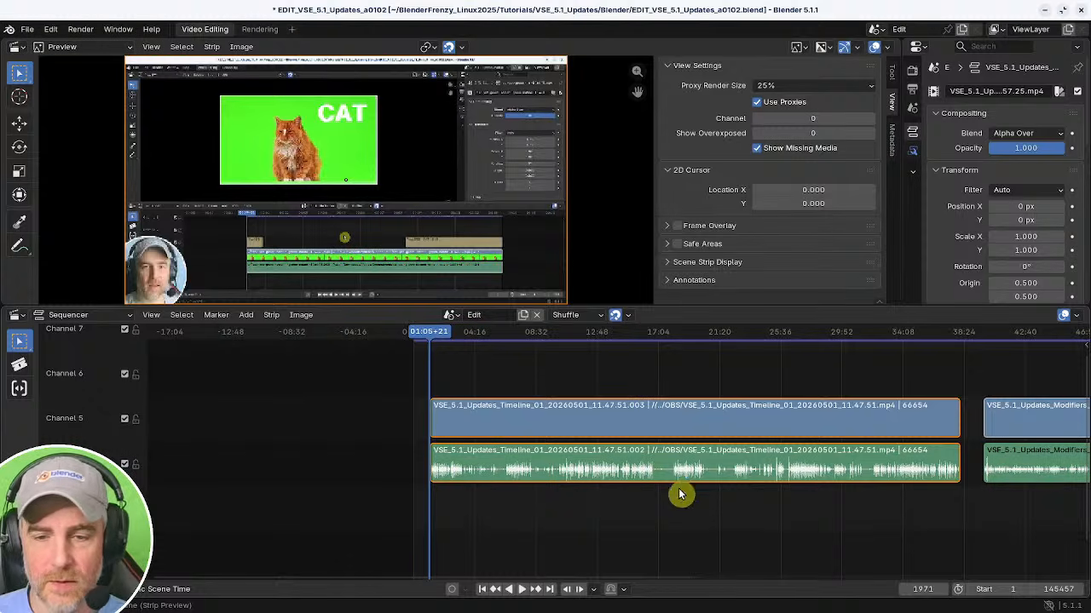
{"action": "middle_click_drag", "start_coordinate": [764, 444], "coordinate": [500, 443]}
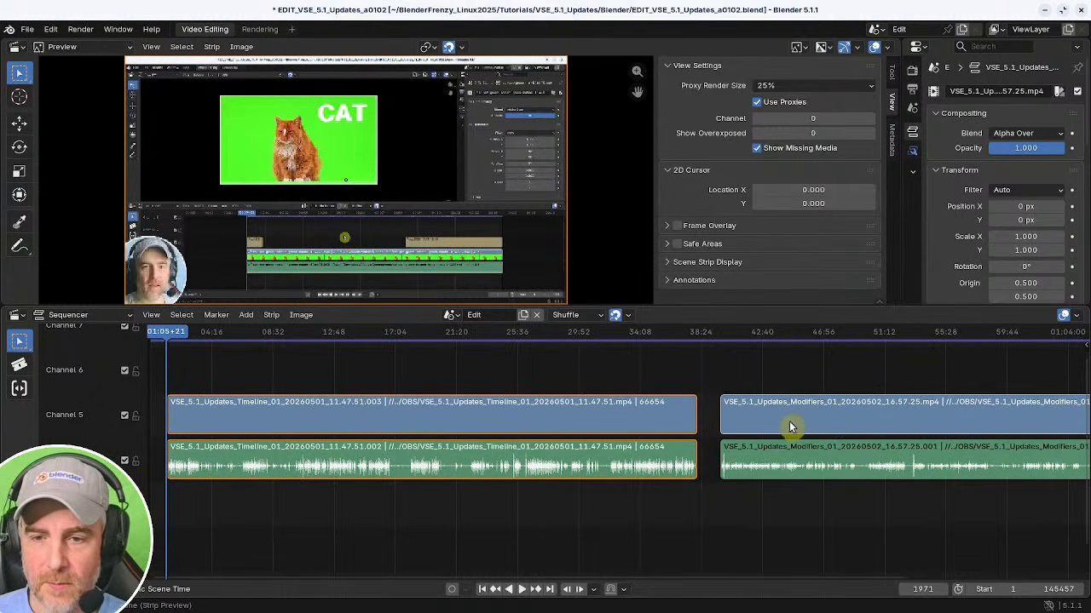
{"action": "left_click_drag", "start_coordinate": [902, 180], "coordinate": [833, 181]}
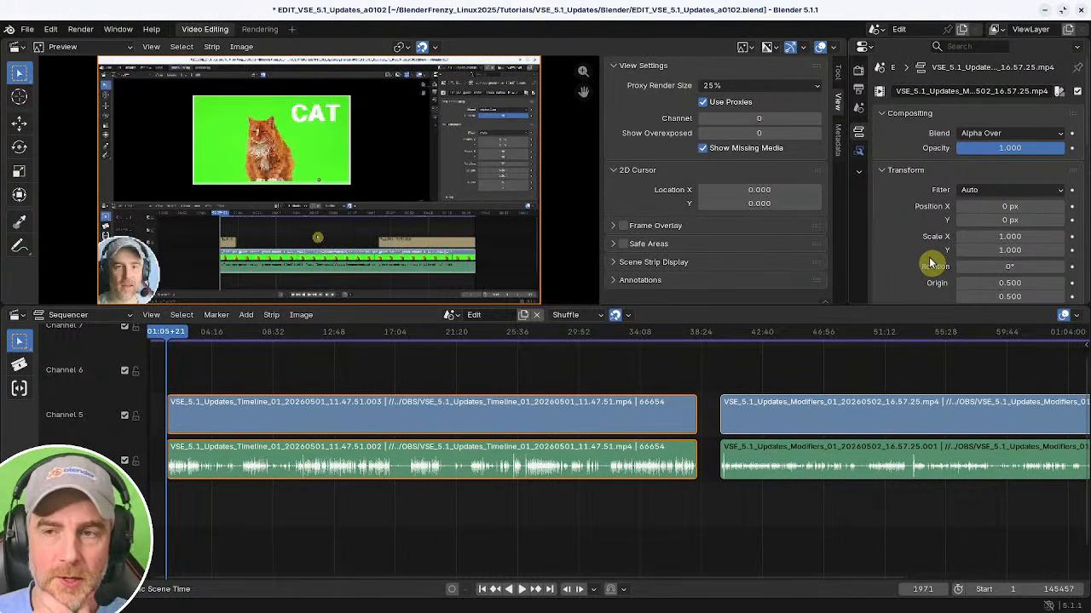
Return the playhead to the first frame and save the project.
{"action": "middle_click_drag", "start_coordinate": [397, 468], "coordinate": [625, 480]}
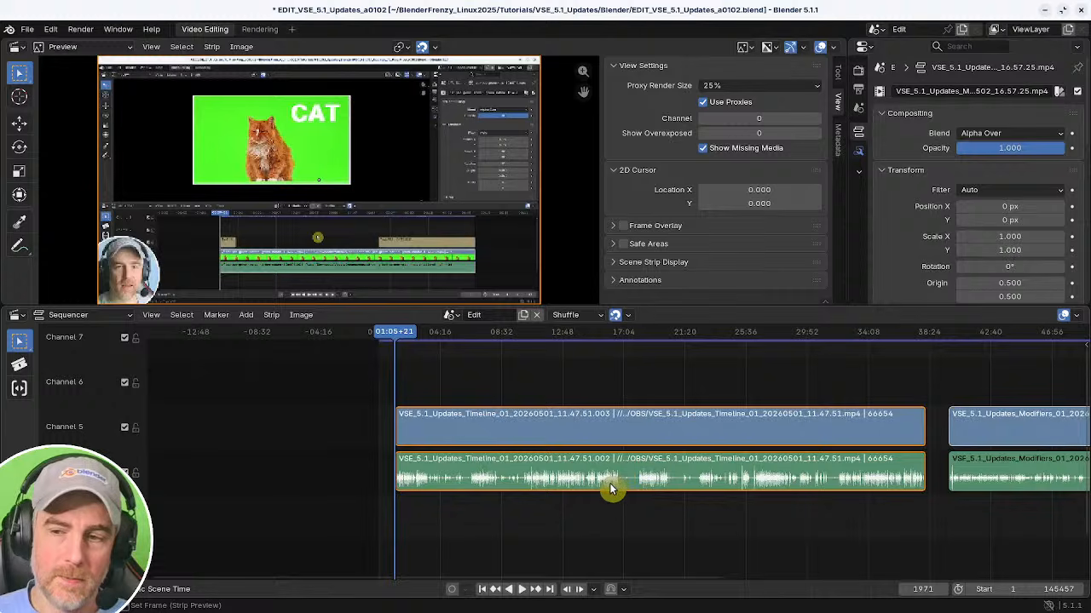
{"action": "middle_click_drag", "start_coordinate": [466, 487], "coordinate": [859, 482], "text": "shift"}
{"action": "middle_click_drag", "start_coordinate": [856, 481], "coordinate": [564, 547], "text": "ctrl"}
{"action": "left_click", "coordinate": [481, 588]}
{"action": "middle_click_drag", "start_coordinate": [738, 514], "coordinate": [525, 512]}
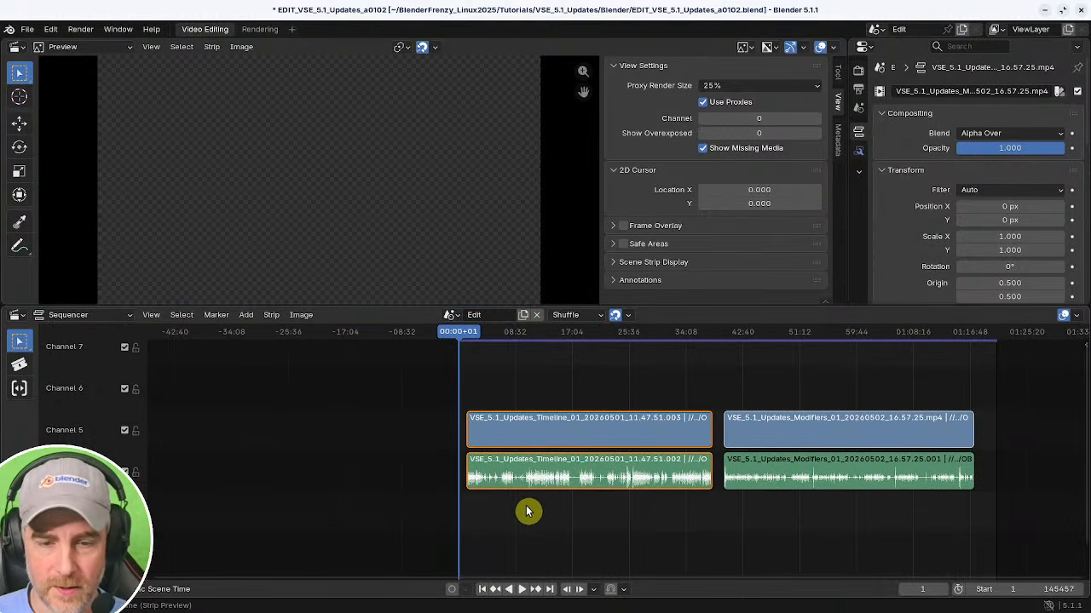
{"action": "key", "text": "ctrl+s"}
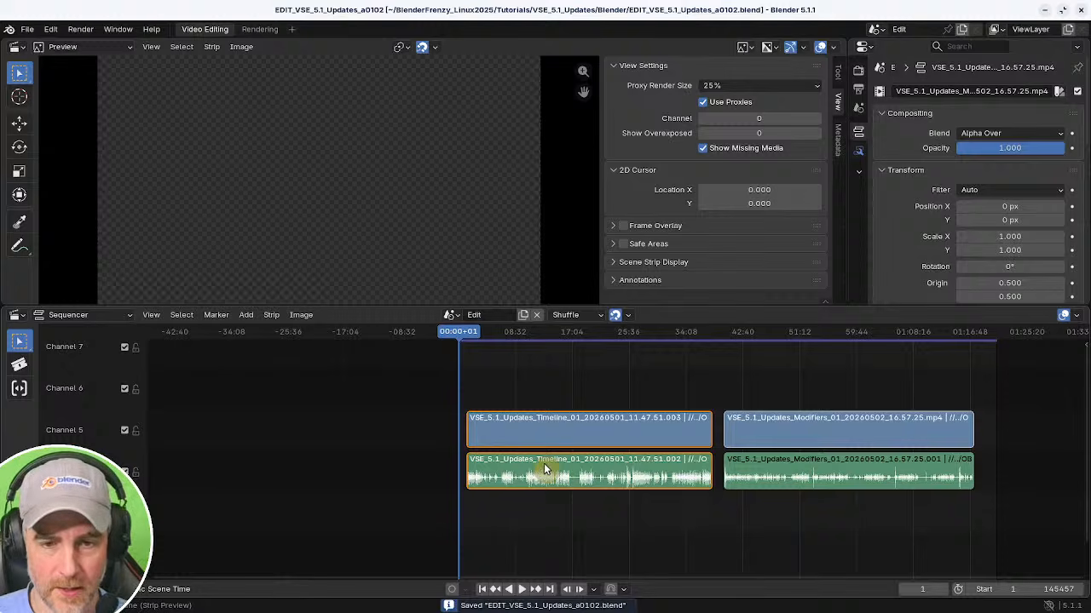
{"action": "key", "text": "shift+s"}
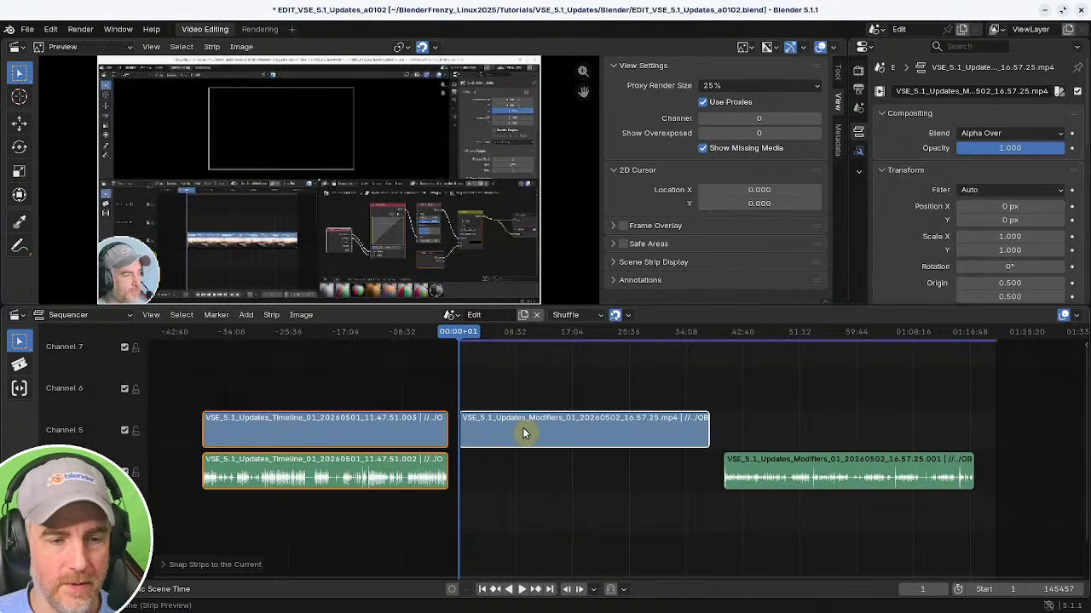
{"action": "left_click", "coordinate": [209, 565]}
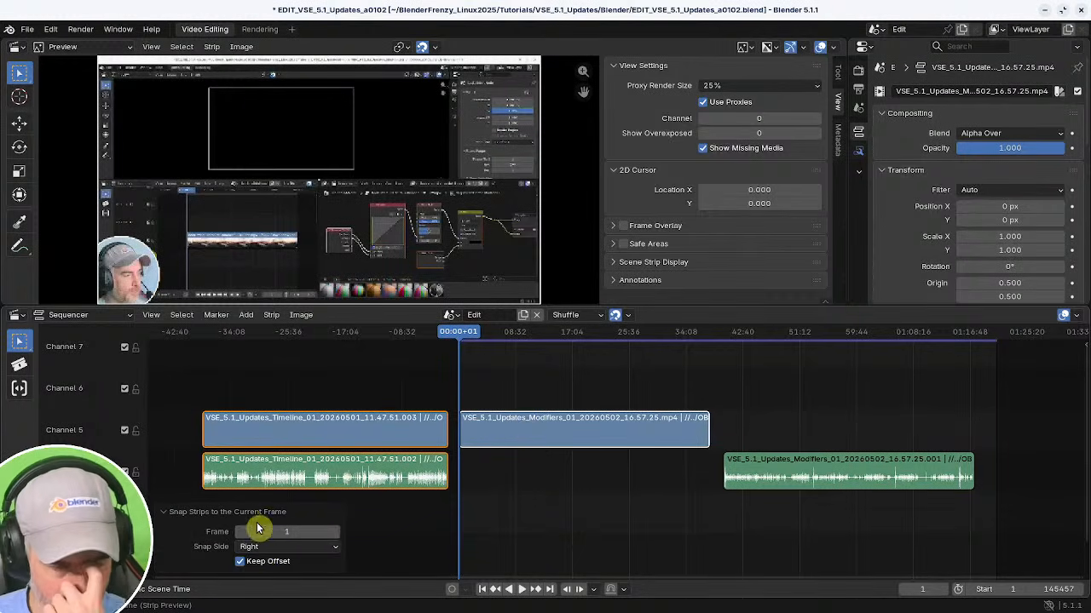
{"action": "left_click", "coordinate": [205, 514]}
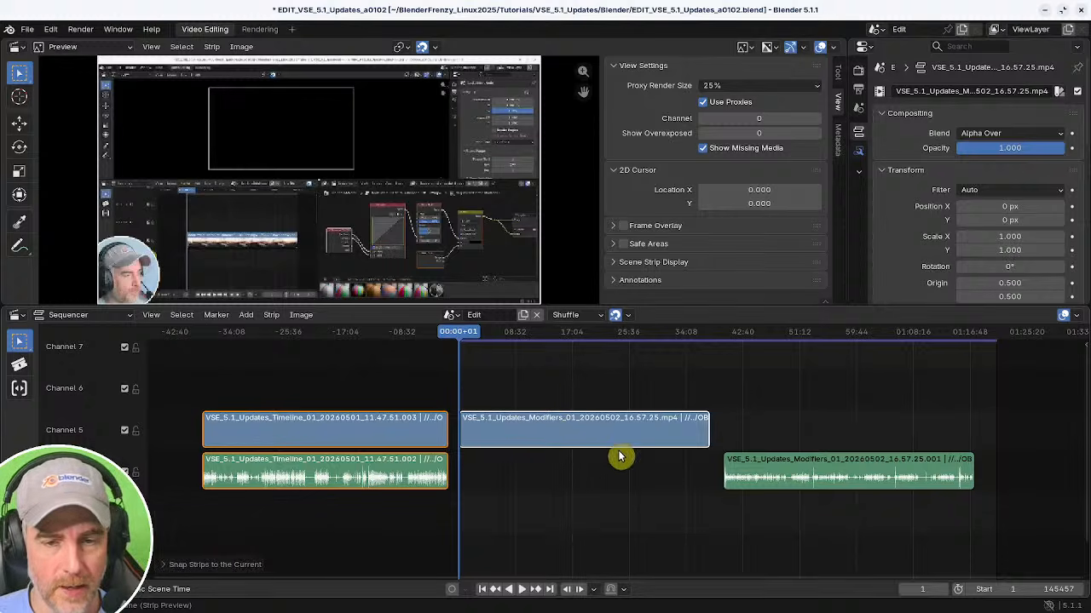
{"action": "key", "text": "ctrl+z"}
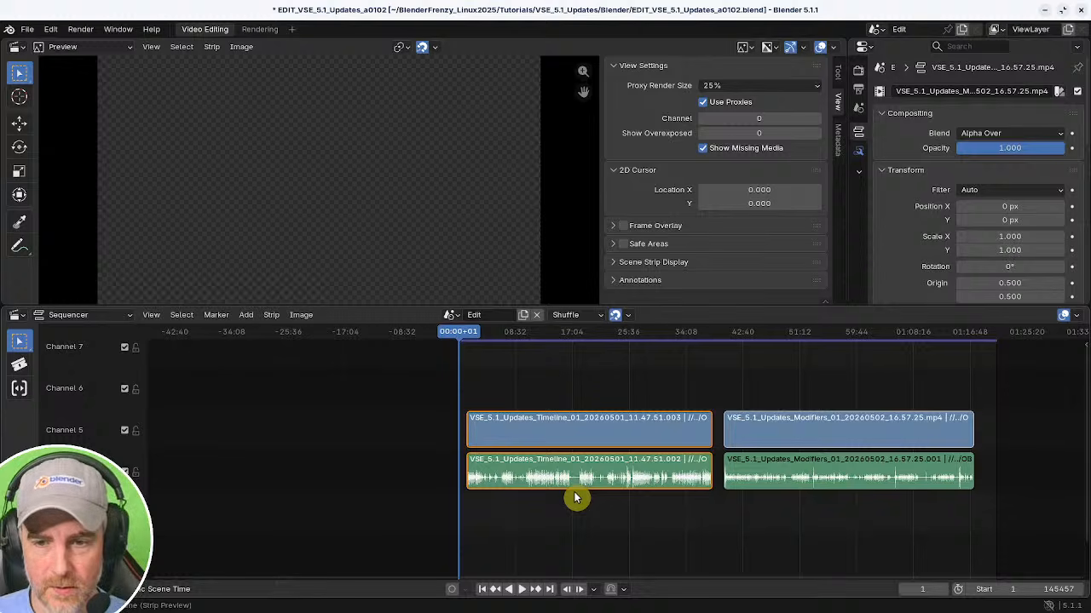
Select the trimmed first recording's strips and snap them to the current frame.
{"action": "left_click", "coordinate": [689, 523]}
{"action": "left_click_drag", "start_coordinate": [765, 364], "coordinate": [813, 505]}
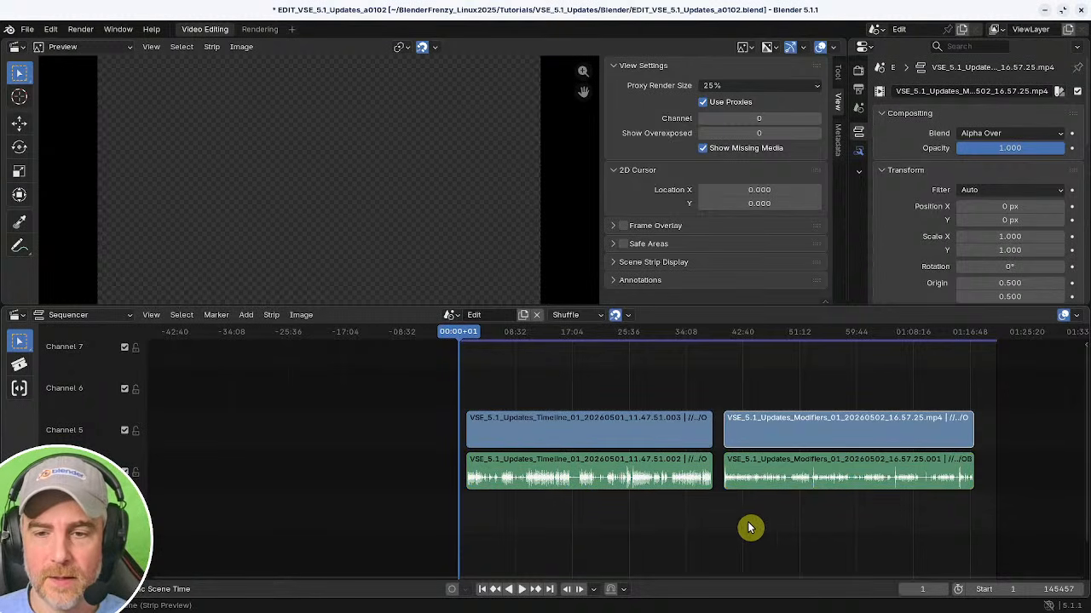
{"action": "left_click_drag", "start_coordinate": [525, 385], "coordinate": [555, 485]}
{"action": "key", "text": "shift+s"}
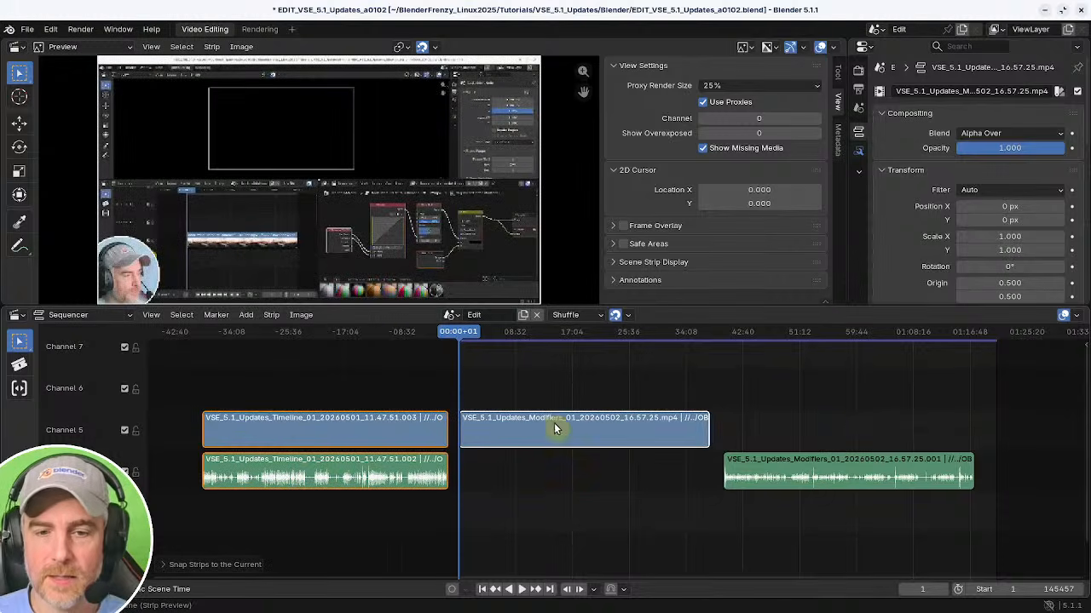
Undo the previous snap and snap the first recording's strips to the current frame again, keeping the snap side Right.
{"action": "left_click", "coordinate": [210, 565]}
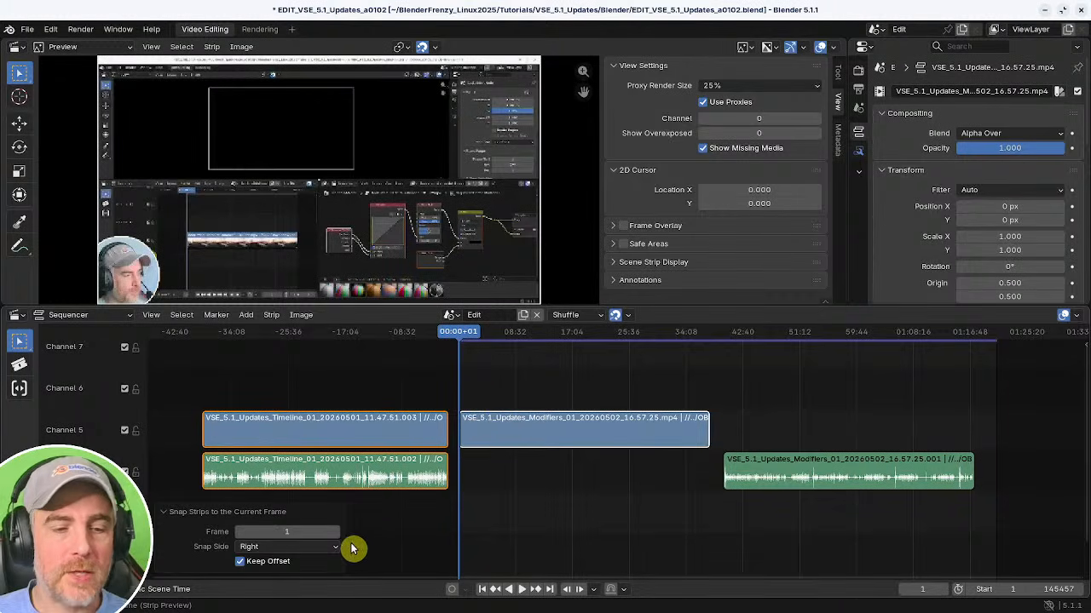
{"action": "key", "text": "ctrl+z"}
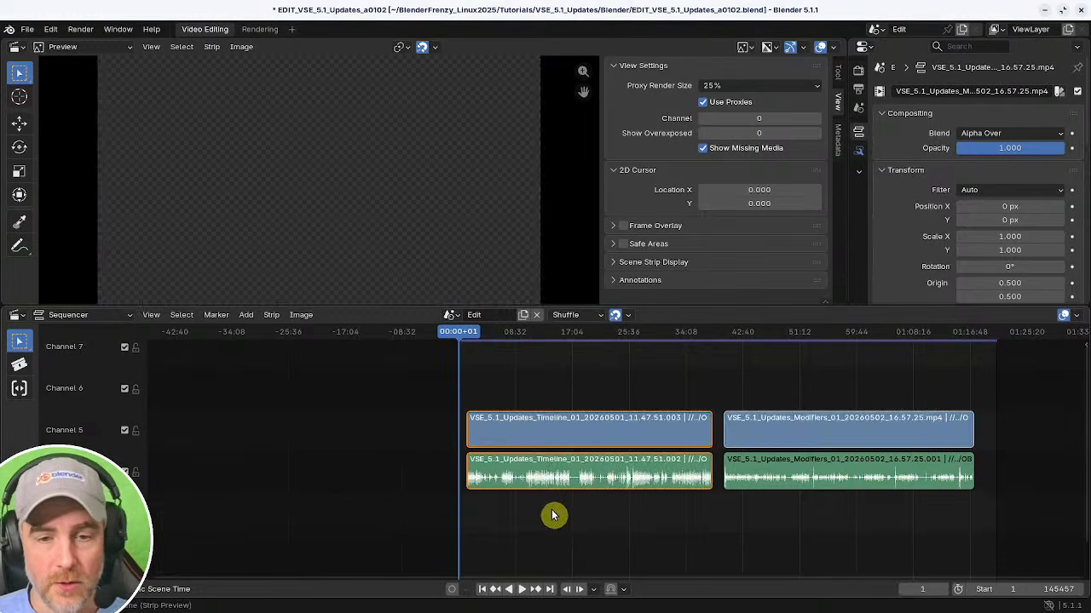
{"action": "left_click", "coordinate": [558, 423]}
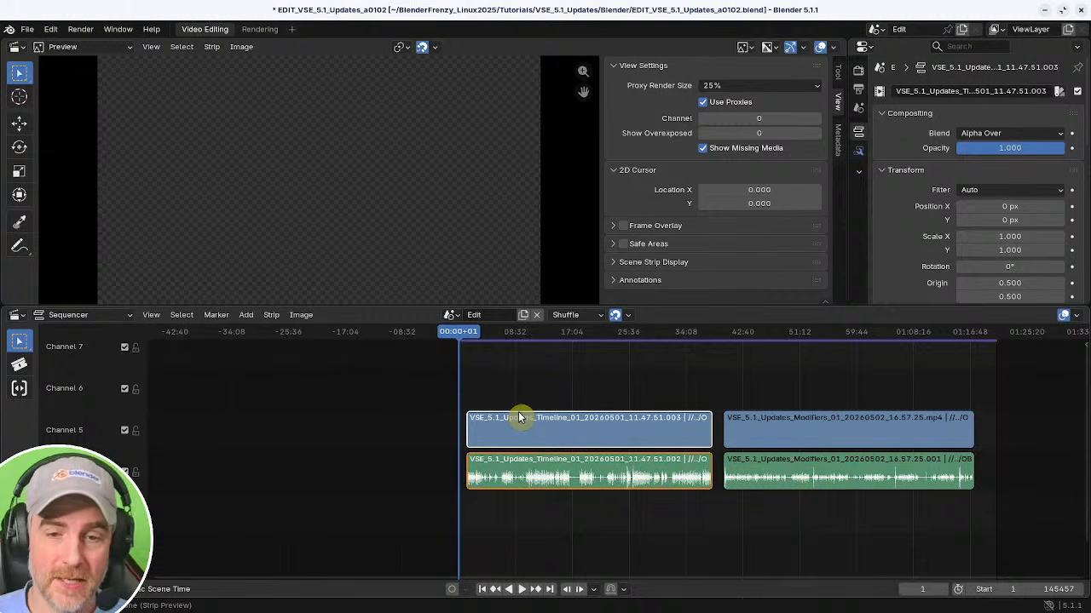
{"action": "key", "text": "shift+s"}
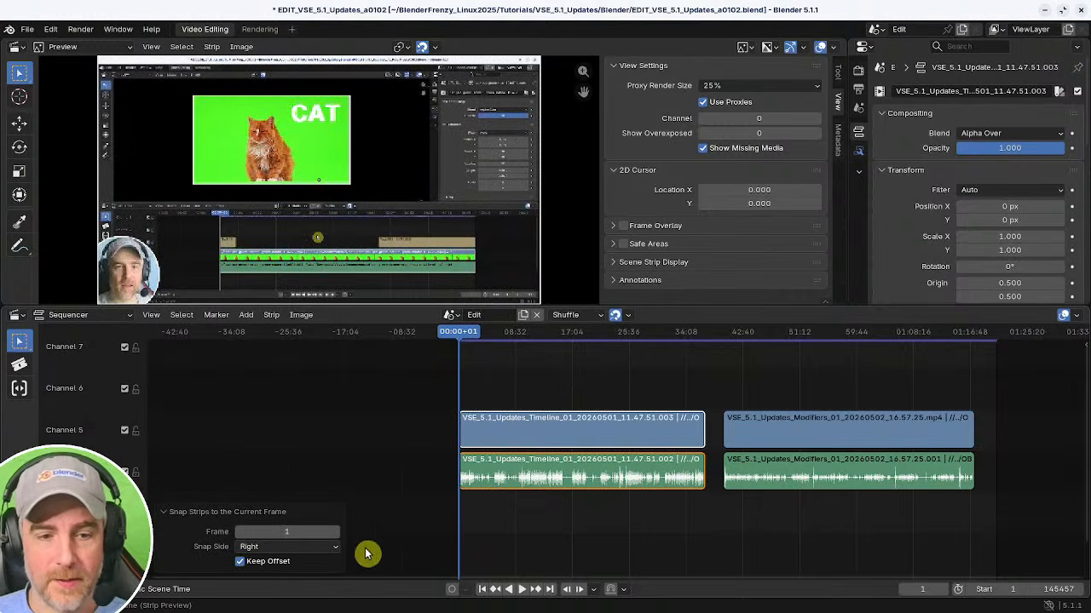
{"action": "left_click", "coordinate": [249, 547]}
{"action": "left_click", "coordinate": [256, 574]}
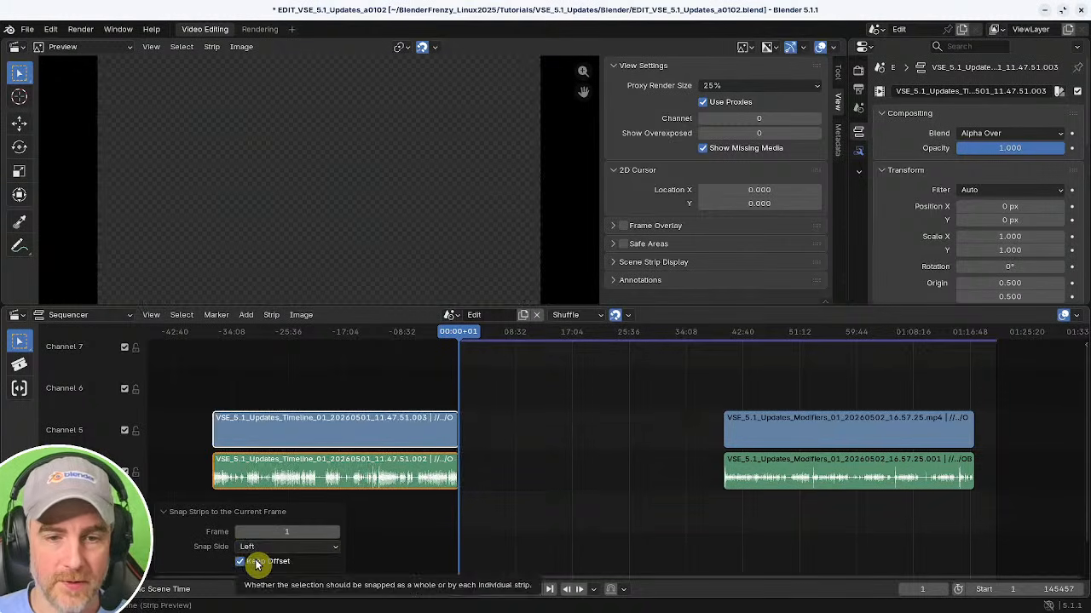
{"action": "left_click", "coordinate": [256, 548]}
{"action": "left_click", "coordinate": [255, 576]}
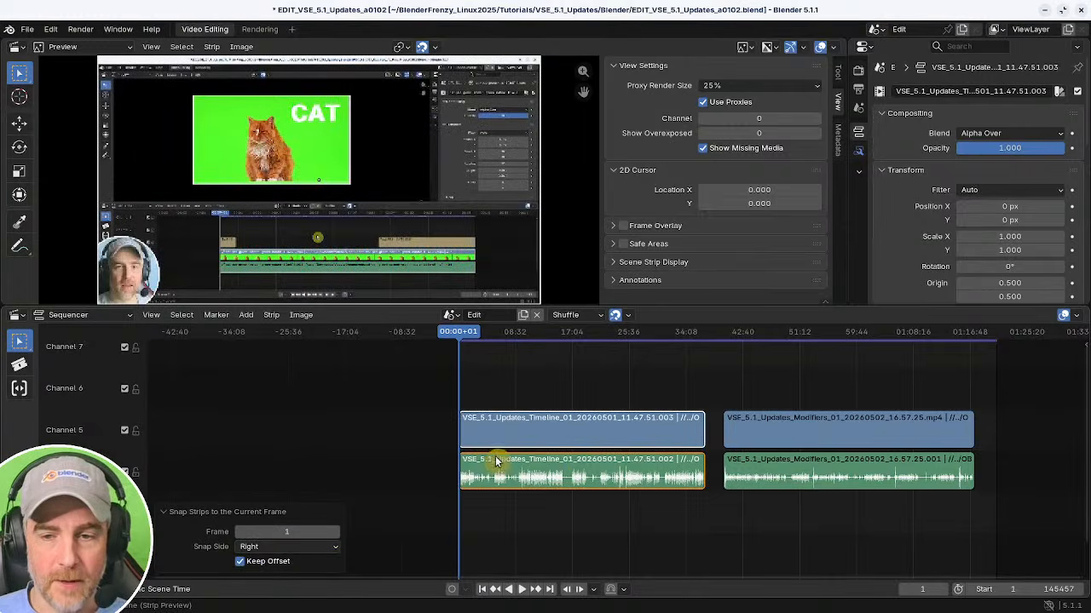
Select both recordings' strips and snap them together to the current frame with Keep Offset enabled.
{"action": "left_click_drag", "start_coordinate": [663, 375], "coordinate": [852, 507]}
{"action": "key", "text": "h"}
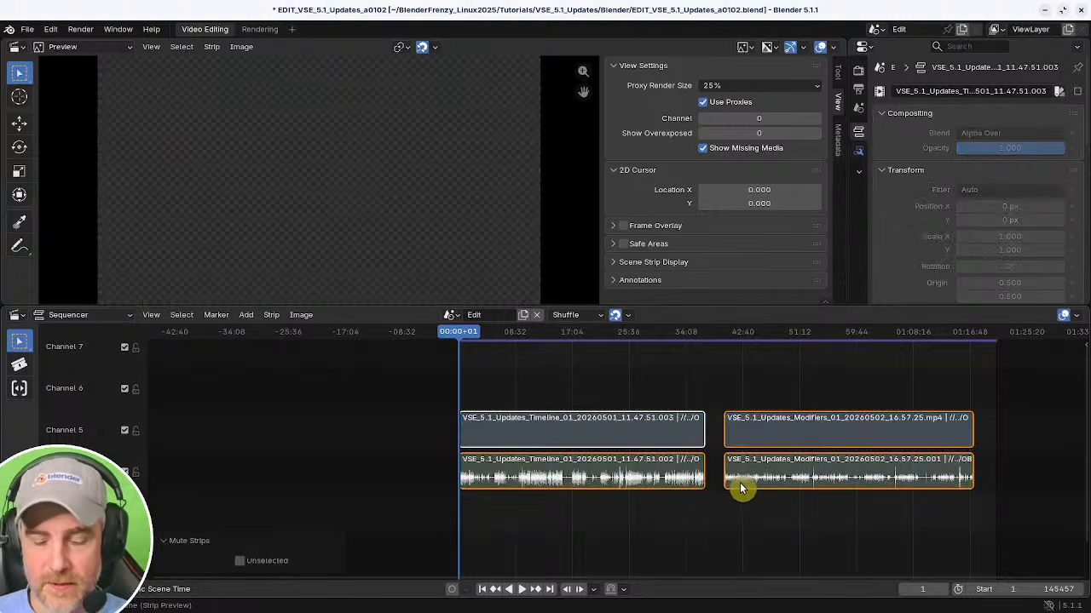
{"action": "key", "text": "alt+h"}
{"action": "key", "text": "g"}
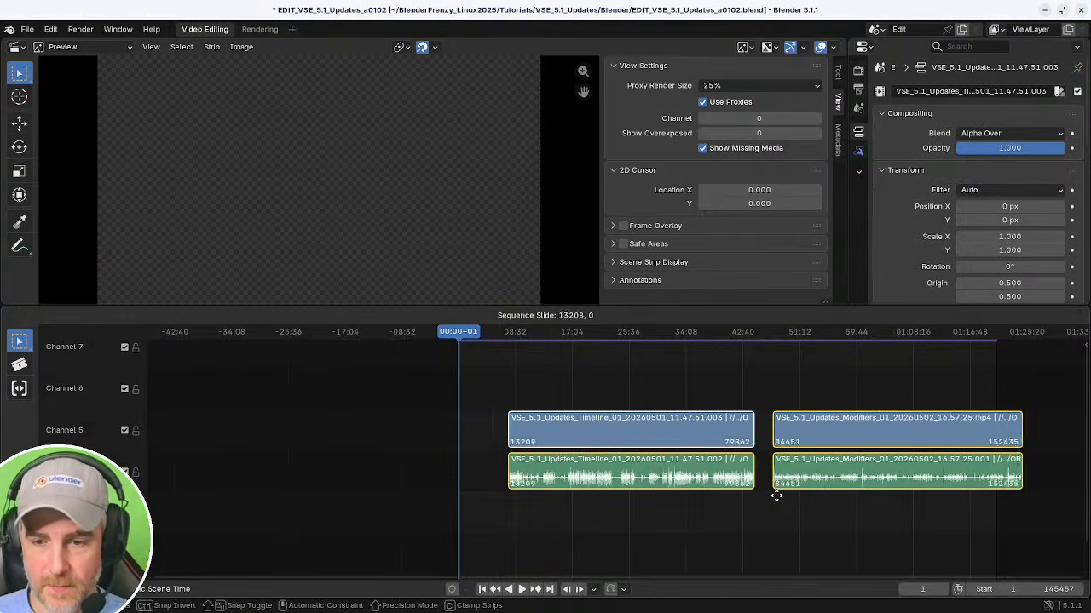
{"action": "left_click", "coordinate": [770, 507]}
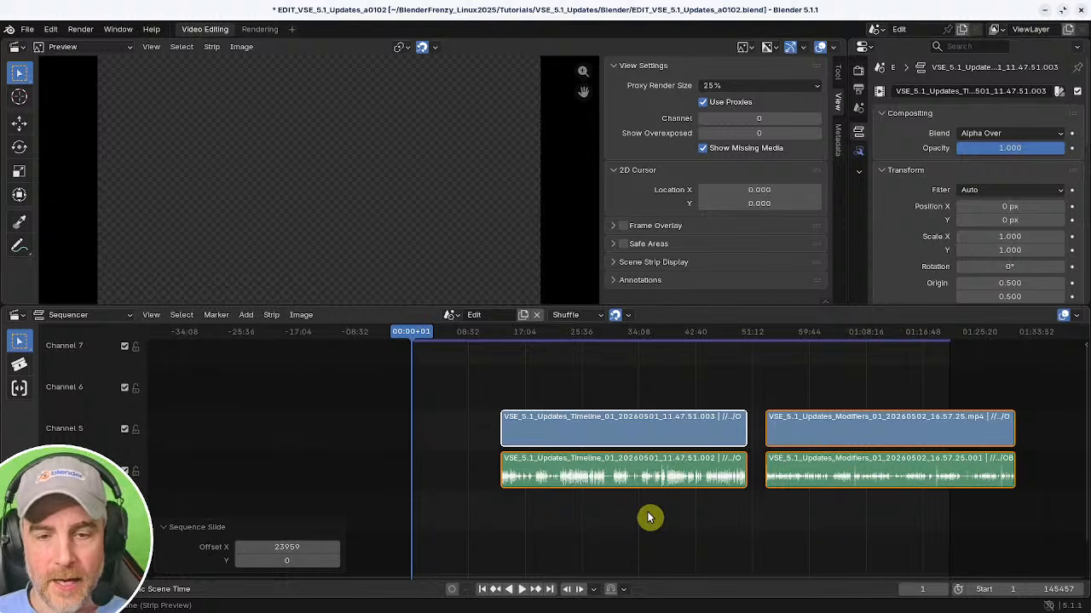
{"action": "key", "text": "shift+s"}
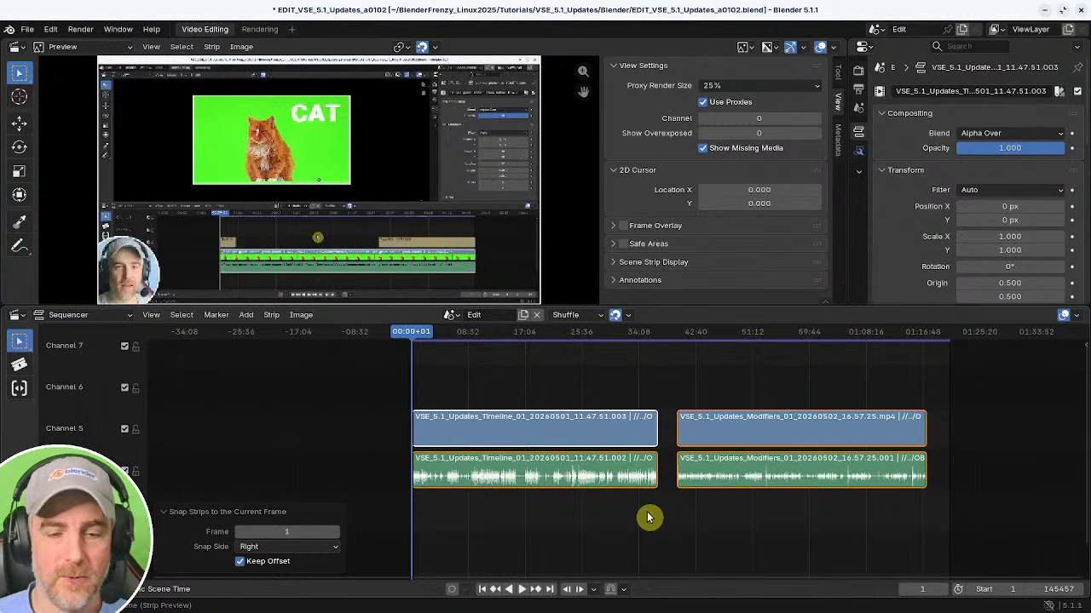
{"action": "left_click", "coordinate": [241, 562]}
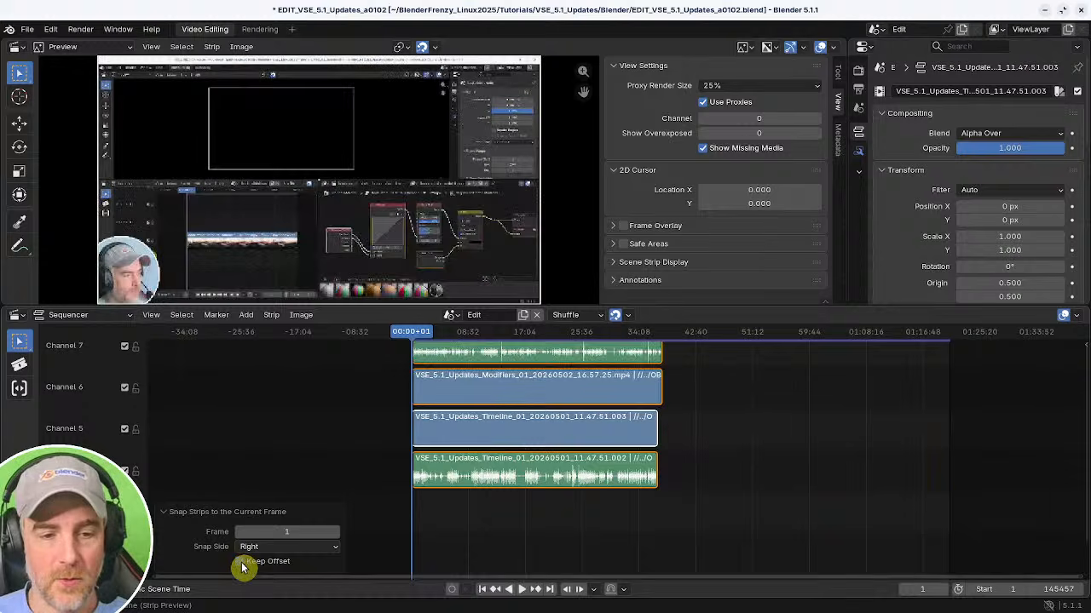
{"action": "scroll", "coordinate": [589, 504], "scroll_direction": "up", "scroll_amount": 3}
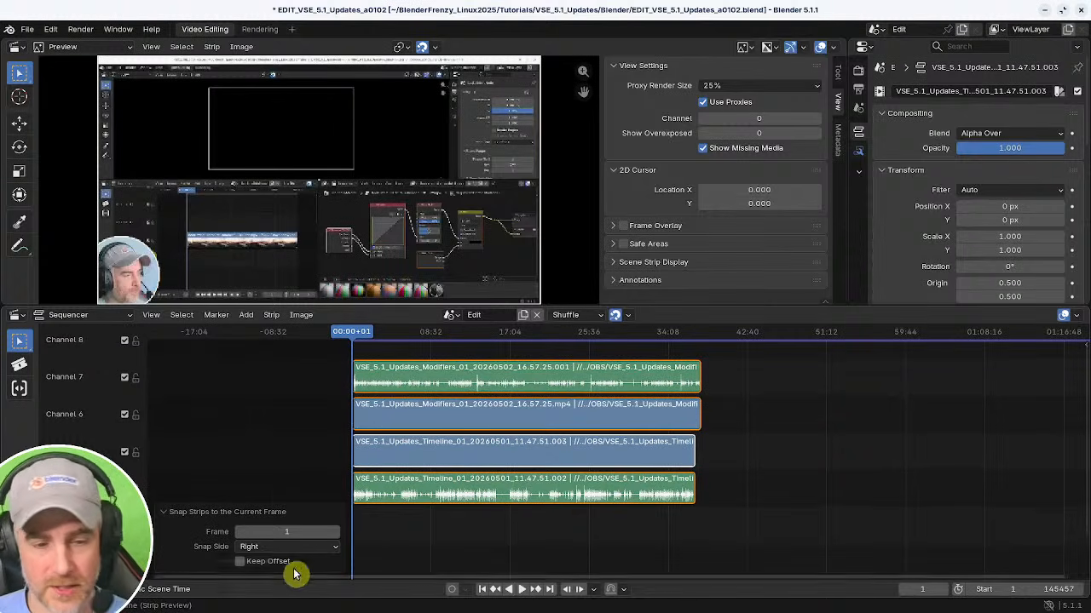
{"action": "left_click", "coordinate": [241, 562]}
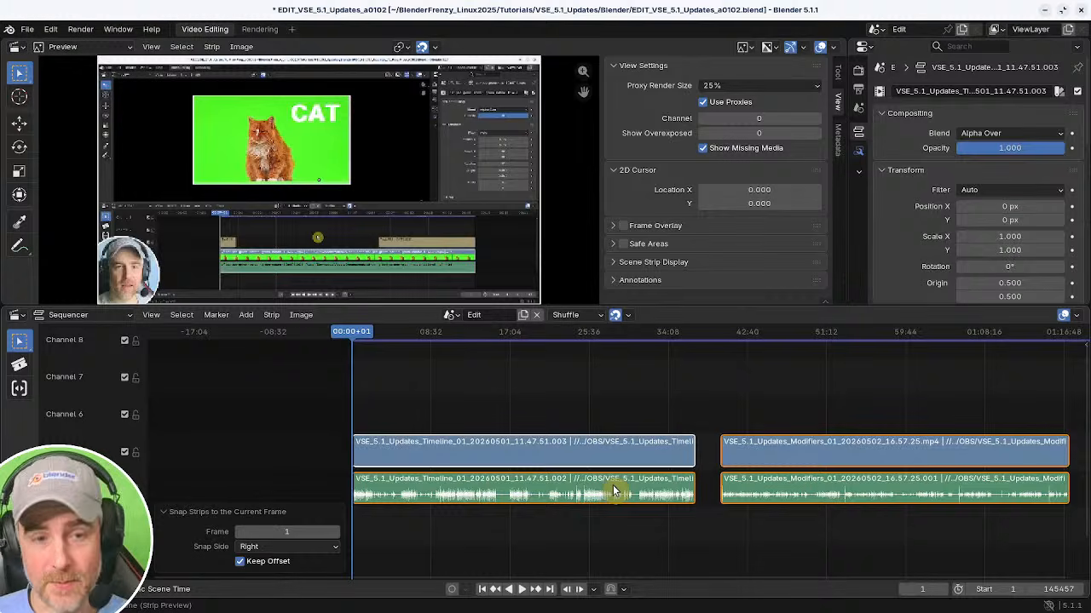
{"action": "left_click", "coordinate": [198, 512]}
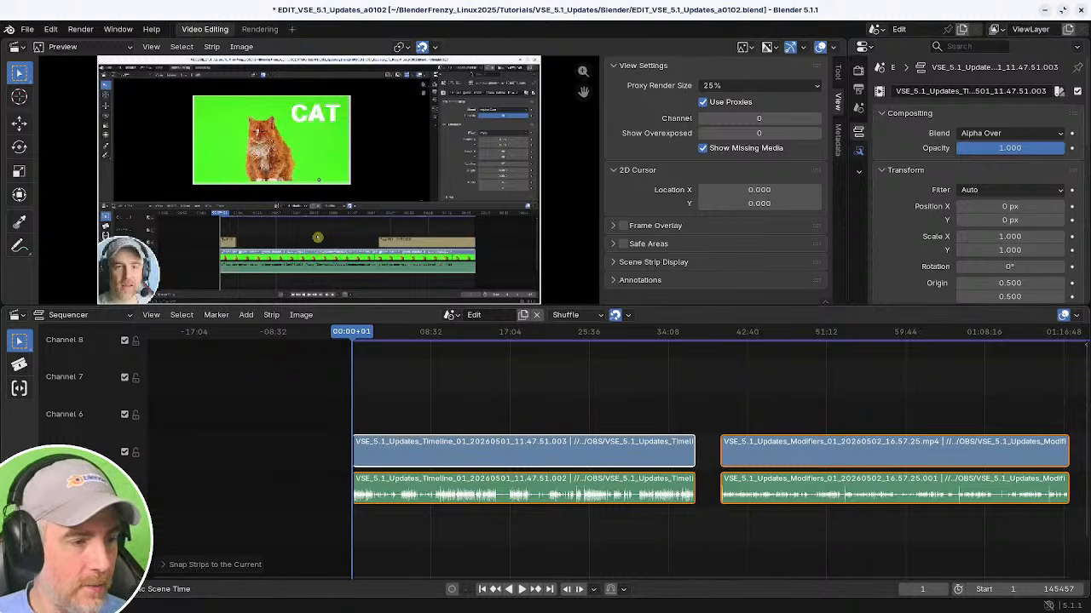
Zoom into the start of the first recording and play back its opening seconds.
{"action": "middle_click_drag", "start_coordinate": [401, 455], "coordinate": [637, 442]}
{"action": "middle_click_drag", "start_coordinate": [422, 436], "coordinate": [724, 432]}
{"action": "middle_click_drag", "start_coordinate": [623, 440], "coordinate": [802, 428], "text": "ctrl"}
{"action": "left_click", "coordinate": [643, 433]}
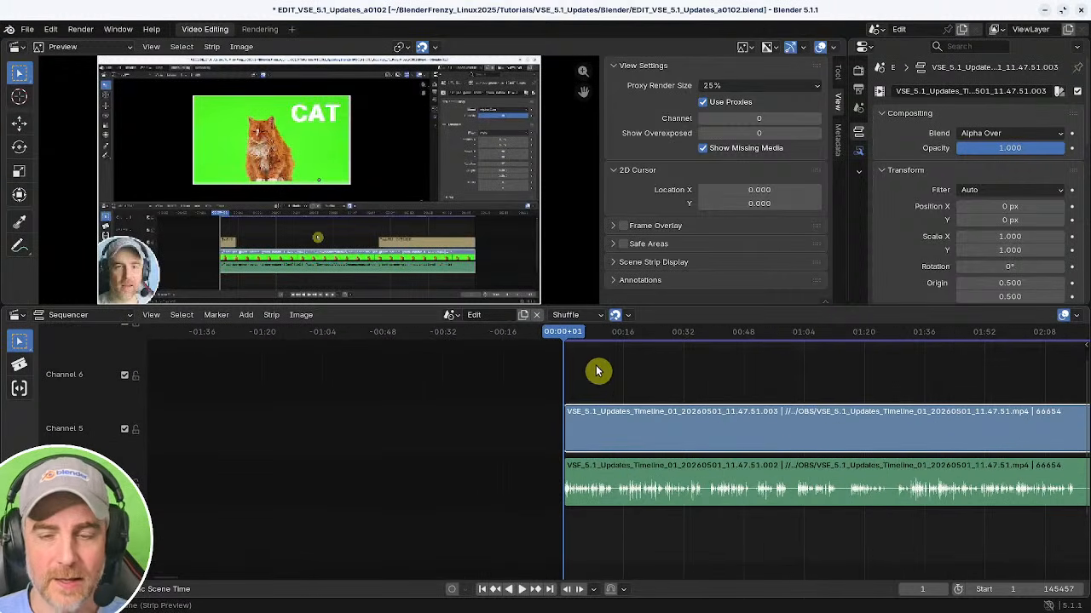
{"action": "middle_click_drag", "start_coordinate": [620, 434], "coordinate": [667, 432], "text": "ctrl"}
{"action": "left_click_drag", "start_coordinate": [543, 377], "coordinate": [569, 552]}
{"action": "middle_click_drag", "start_coordinate": [491, 528], "coordinate": [600, 539]}
{"action": "key", "text": "space"}
{"action": "key", "text": "space"}
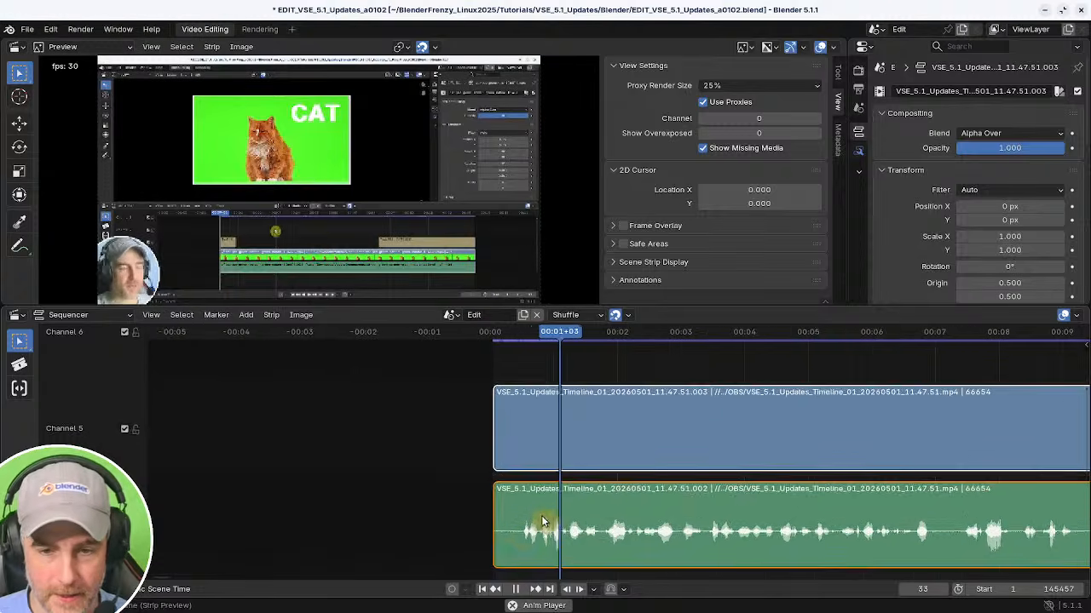
{"action": "key", "text": "space"}
{"action": "key", "text": "ctrl+space"}
{"action": "key", "text": "ctrl+space"}
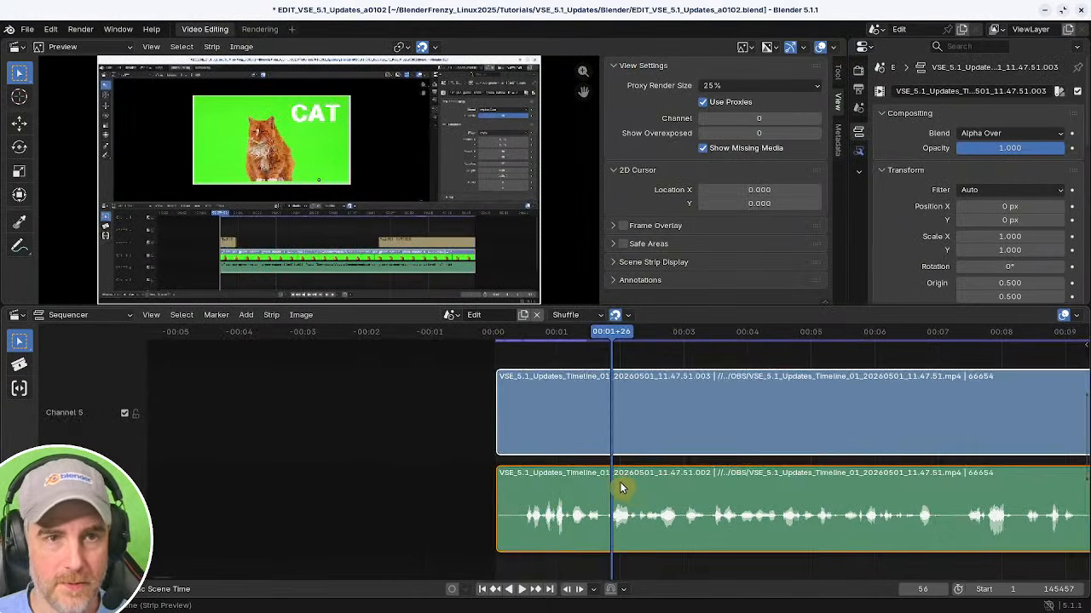
Split the first recording's strips at frame 14 and delete the part before the cut.
{"action": "middle_click_drag", "start_coordinate": [620, 483], "coordinate": [569, 453]}
{"action": "middle_click_drag", "start_coordinate": [569, 453], "coordinate": [586, 494], "text": "ctrl"}
{"action": "right_click", "coordinate": [454, 518], "text": "shift"}
{"action": "key", "text": "space"}
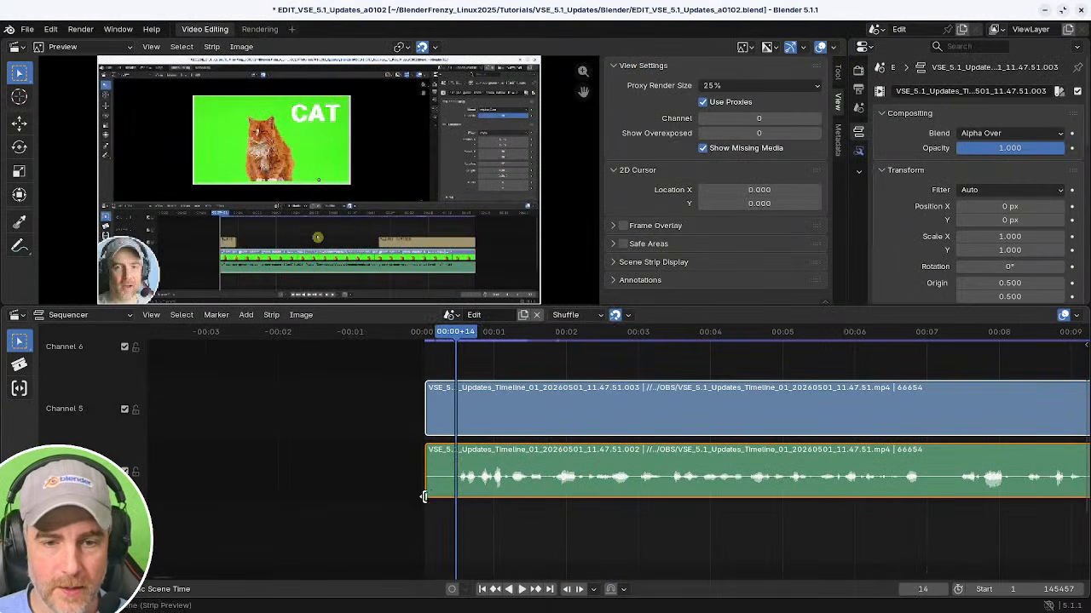
{"action": "left_click", "coordinate": [433, 468]}
{"action": "key", "text": "k"}
{"action": "key", "text": "x"}
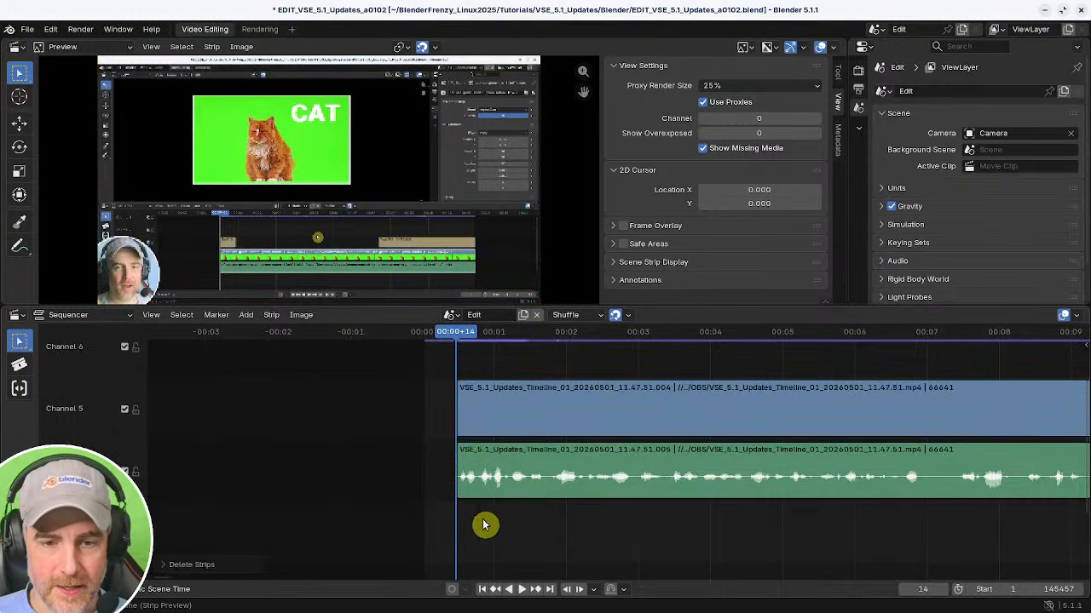
Return the playhead to the first frame, snap the trimmed strips to it, and save the project.
{"action": "left_click", "coordinate": [460, 479]}
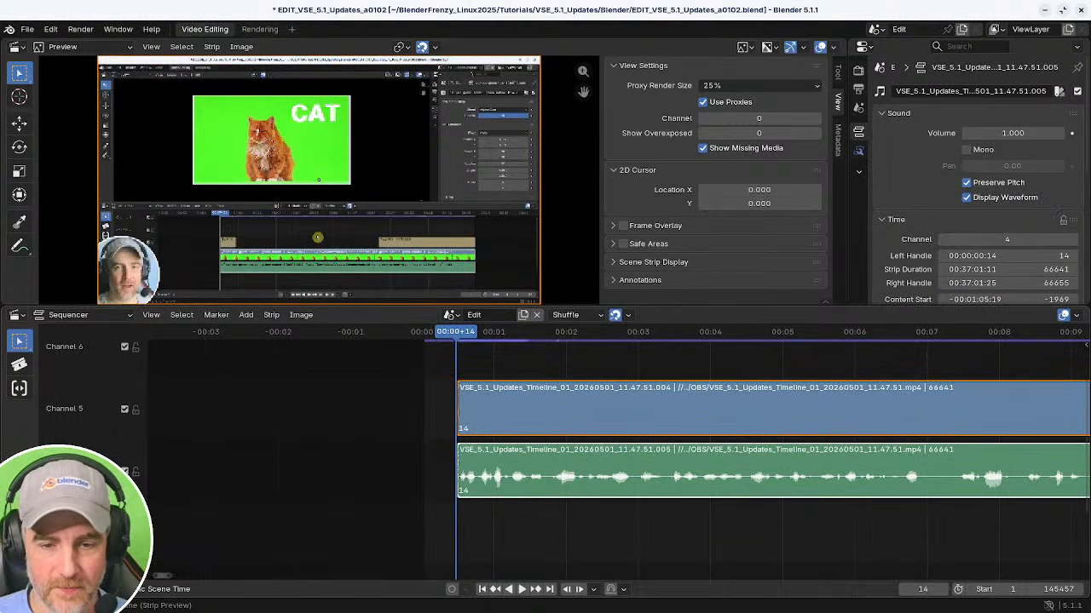
{"action": "key", "text": "shift+Left"}
{"action": "left_click", "coordinate": [550, 534]}
{"action": "left_click", "coordinate": [548, 488]}
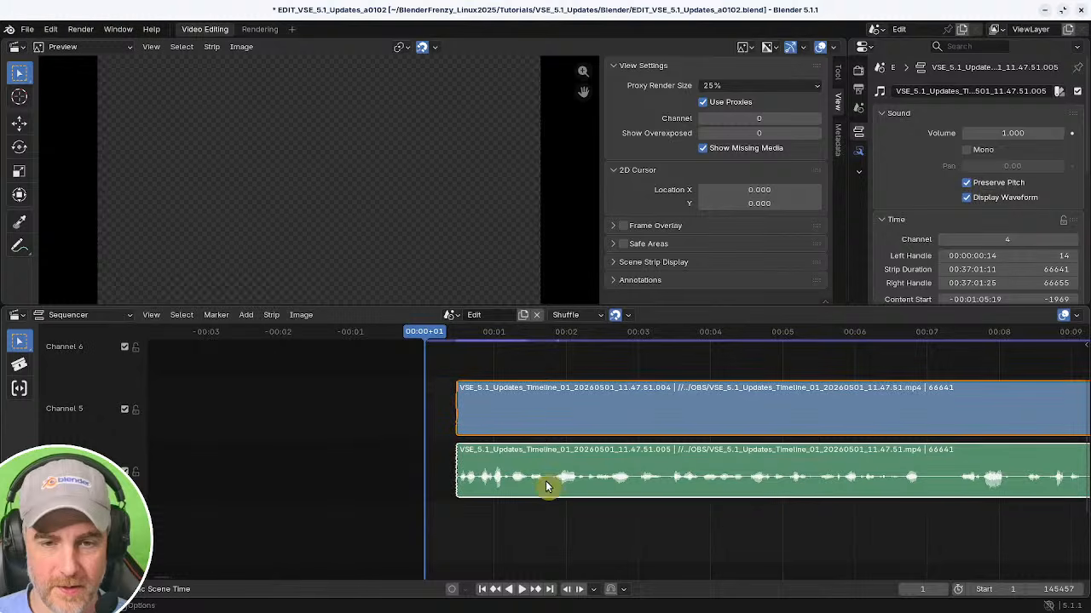
{"action": "key", "text": "s"}
{"action": "right_click", "coordinate": [639, 518]}
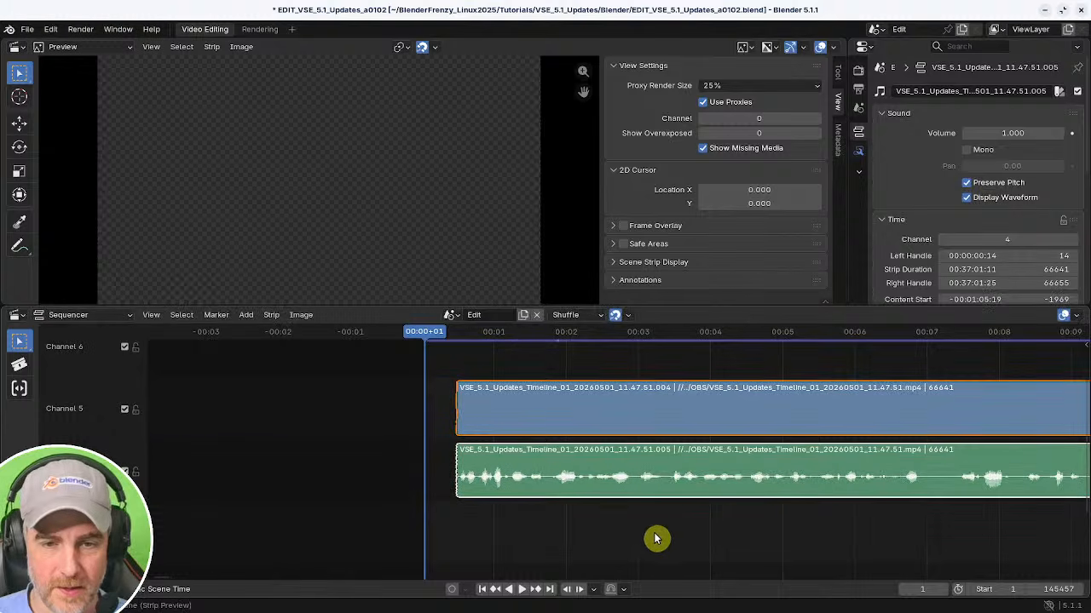
{"action": "key", "text": "shift+s"}
{"action": "key", "text": "ctrl+s"}
Play and scrub through the opening of the trimmed recording to find the next pause to remove.
{"action": "middle_click_drag", "start_coordinate": [927, 537], "coordinate": [472, 519]}
{"action": "key", "text": "space"}
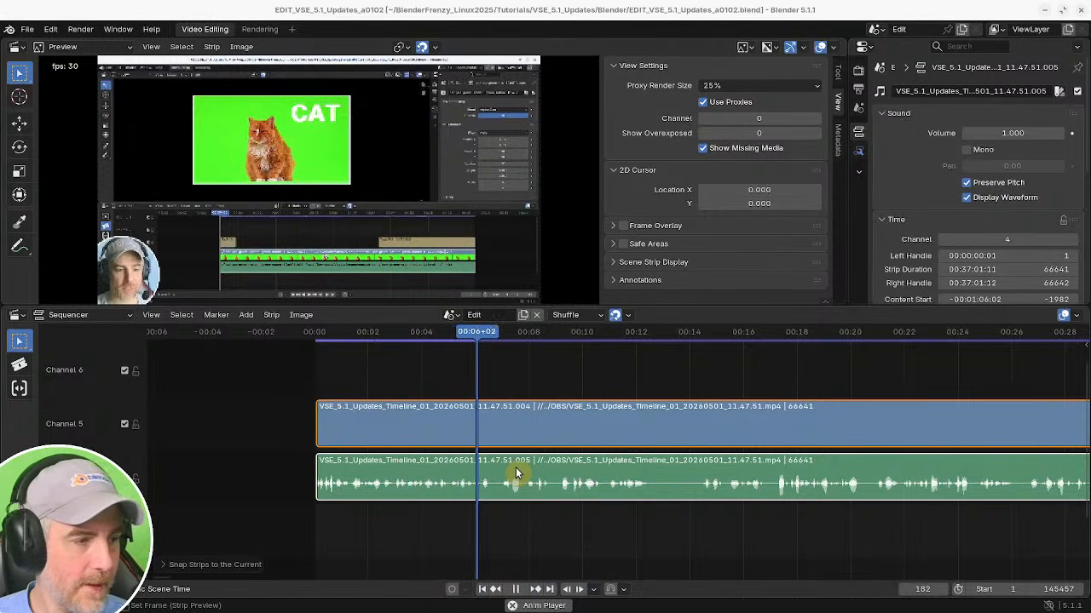
{"action": "middle_click_drag", "start_coordinate": [707, 492], "coordinate": [584, 503]}
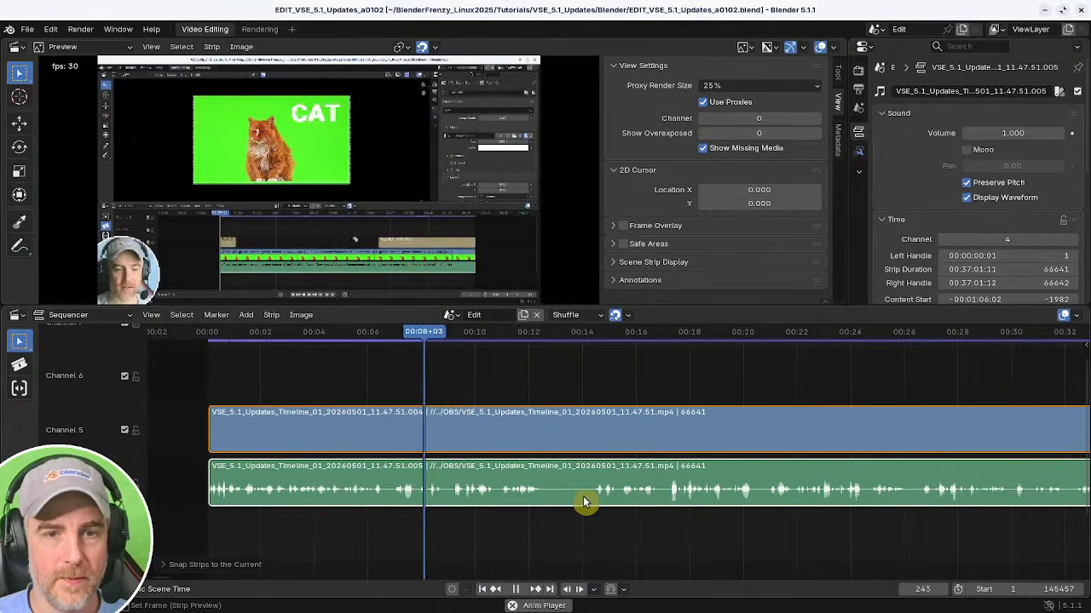
{"action": "middle_click_drag", "start_coordinate": [540, 531], "coordinate": [523, 519]}
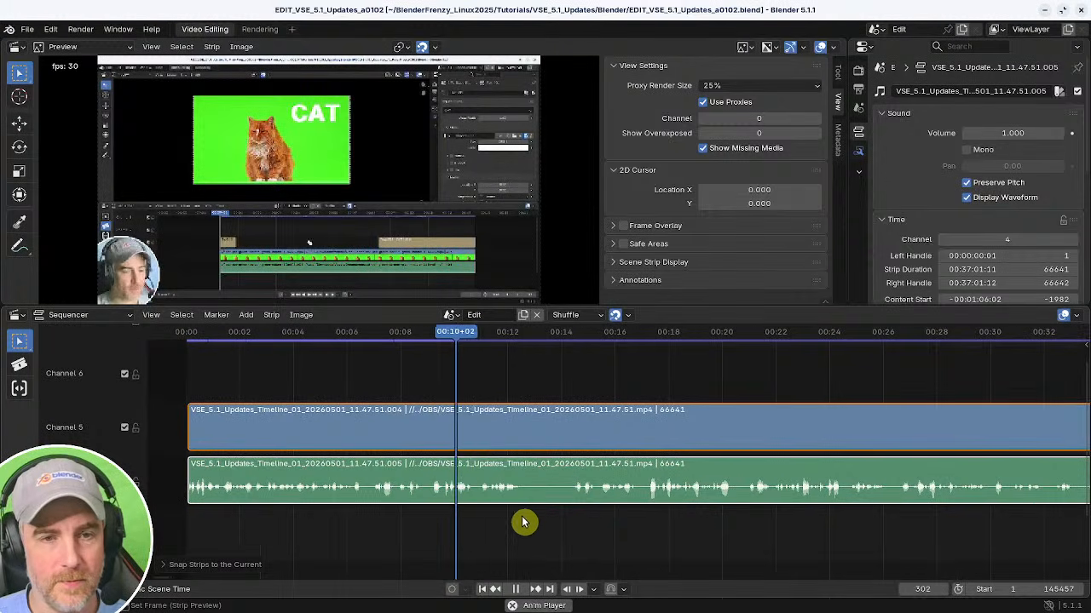
{"action": "left_click", "coordinate": [582, 527]}
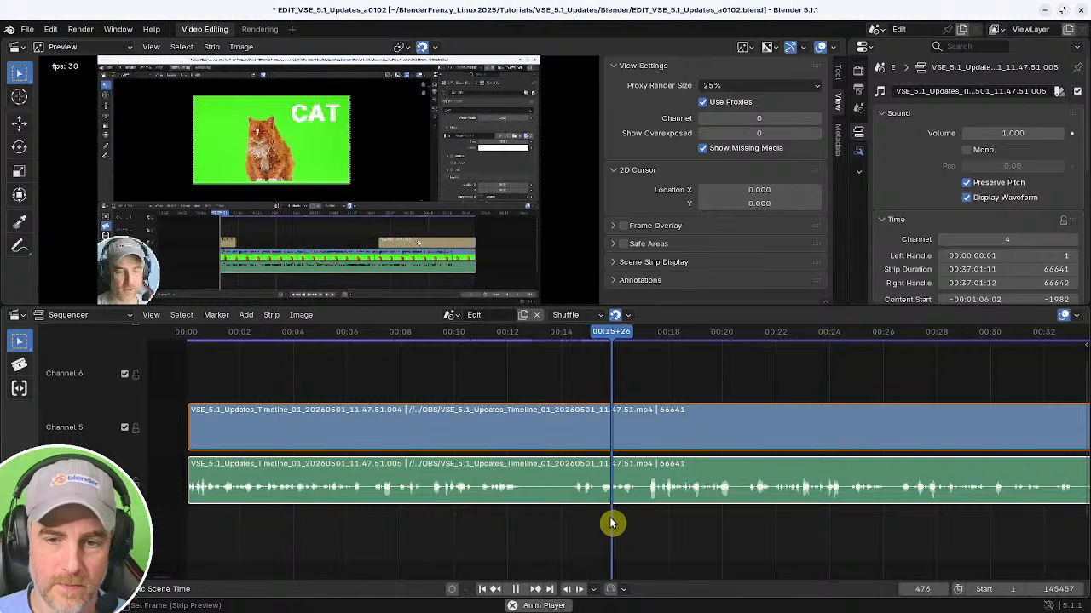
{"action": "left_click", "coordinate": [643, 521]}
{"action": "left_click", "coordinate": [740, 515]}
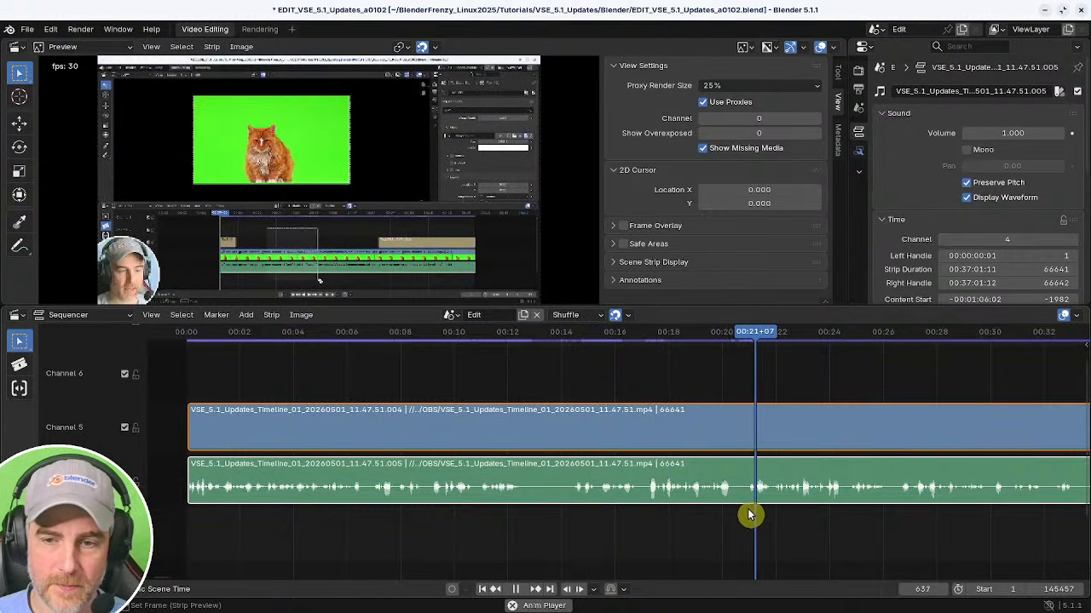
{"action": "left_click", "coordinate": [567, 508]}
{"action": "left_click", "coordinate": [379, 509]}
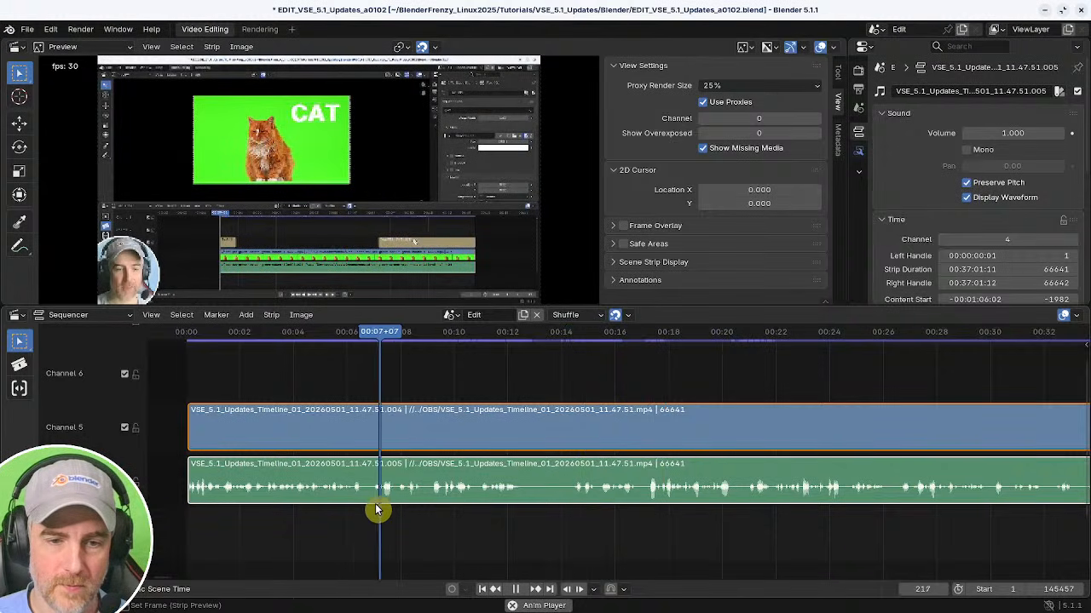
{"action": "scroll", "coordinate": [545, 524], "scroll_direction": "up", "scroll_amount": 2}
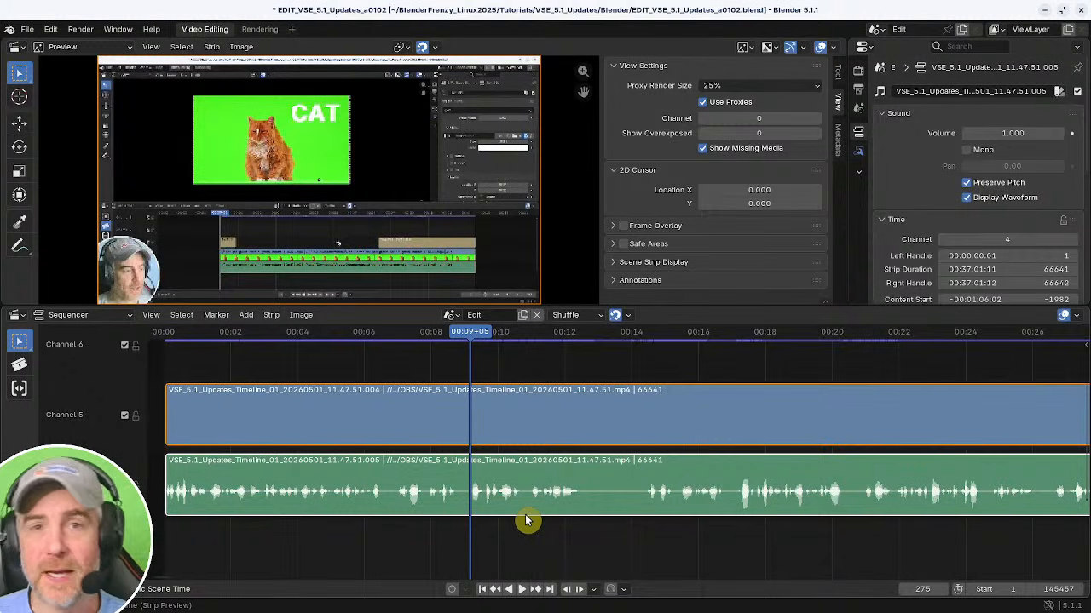
{"action": "left_click", "coordinate": [338, 535]}
{"action": "key", "text": "space"}
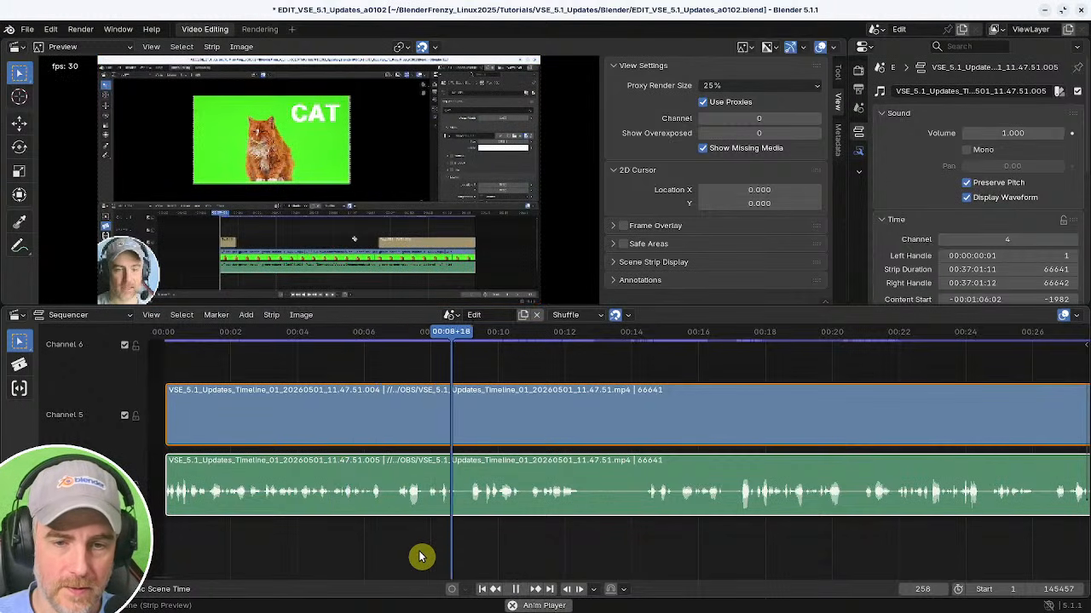
{"action": "key", "text": "space"}
Cut out a short pause at frame 276 by splitting, trimming the following segment's start and removing the gap.
{"action": "key", "text": "k"}
{"action": "left_click", "coordinate": [474, 545]}
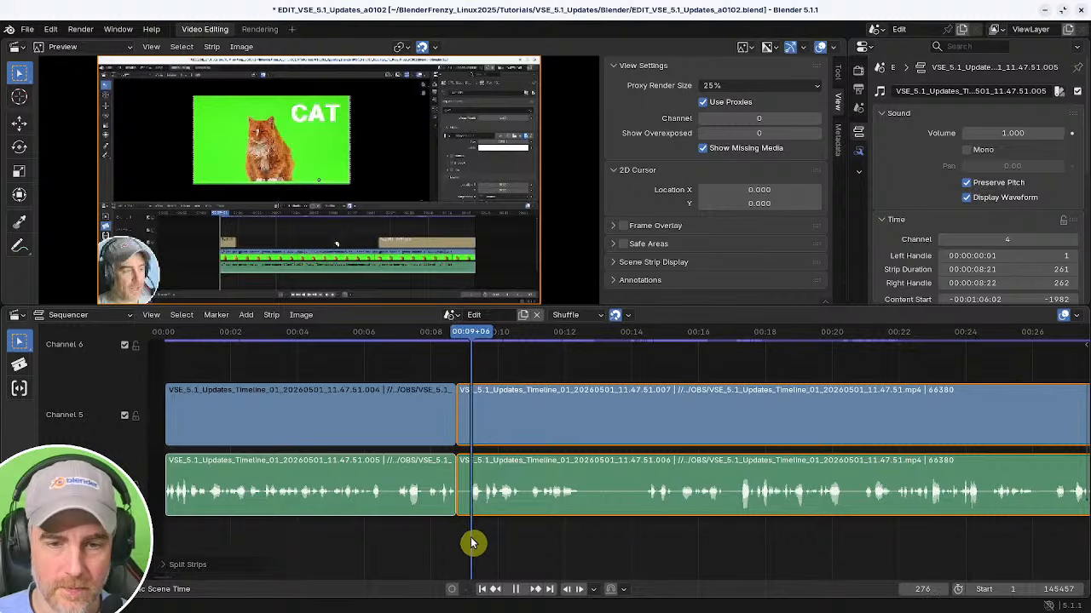
{"action": "left_click_drag", "start_coordinate": [460, 481], "coordinate": [484, 487]}
{"action": "right_click", "coordinate": [433, 513], "text": "shift"}
{"action": "key", "text": "BackSpace"}
Play on past the cut and split the recording's strips again at about 00:11.
{"action": "key", "text": "space"}
{"action": "middle_click_drag", "start_coordinate": [580, 543], "coordinate": [491, 539]}
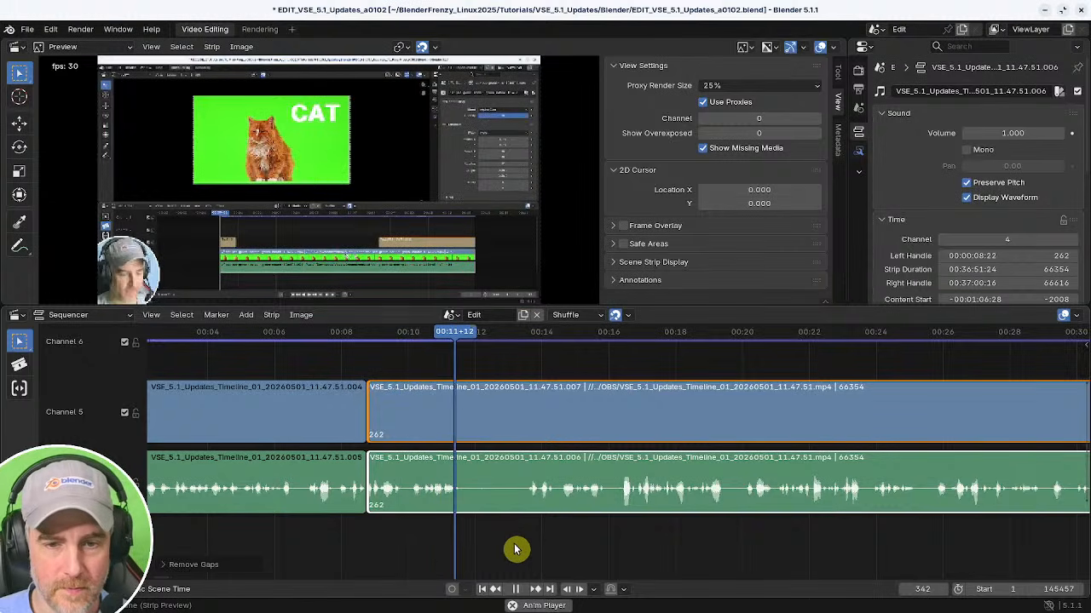
{"action": "key", "text": "space"}
{"action": "right_click", "coordinate": [388, 531], "text": "shift"}
{"action": "key", "text": "space"}
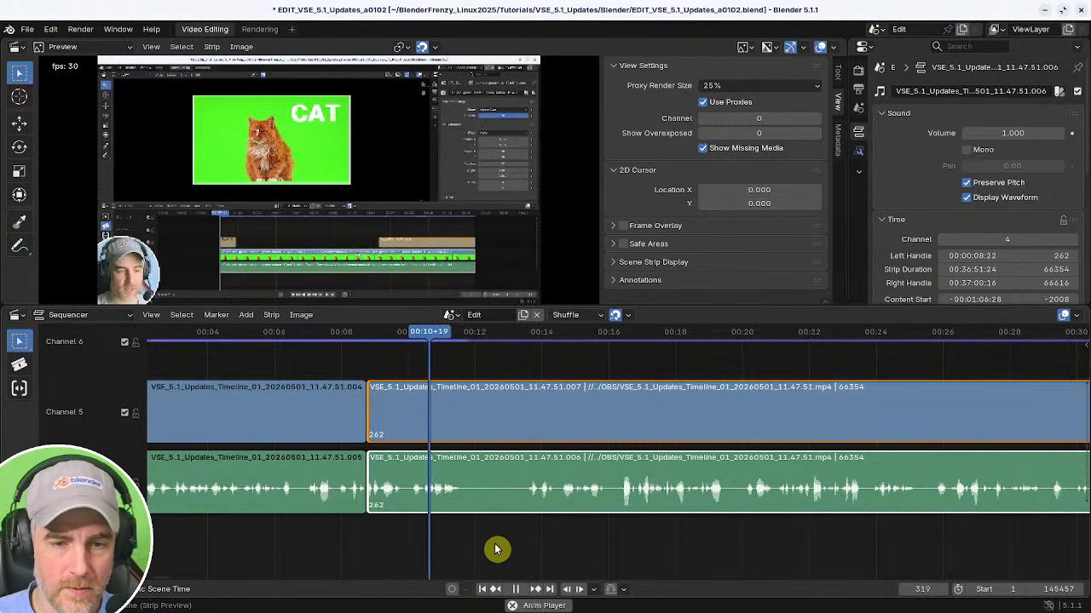
{"action": "key", "text": "space"}
{"action": "right_click", "coordinate": [442, 541], "text": "shift"}
{"action": "key", "text": "space"}
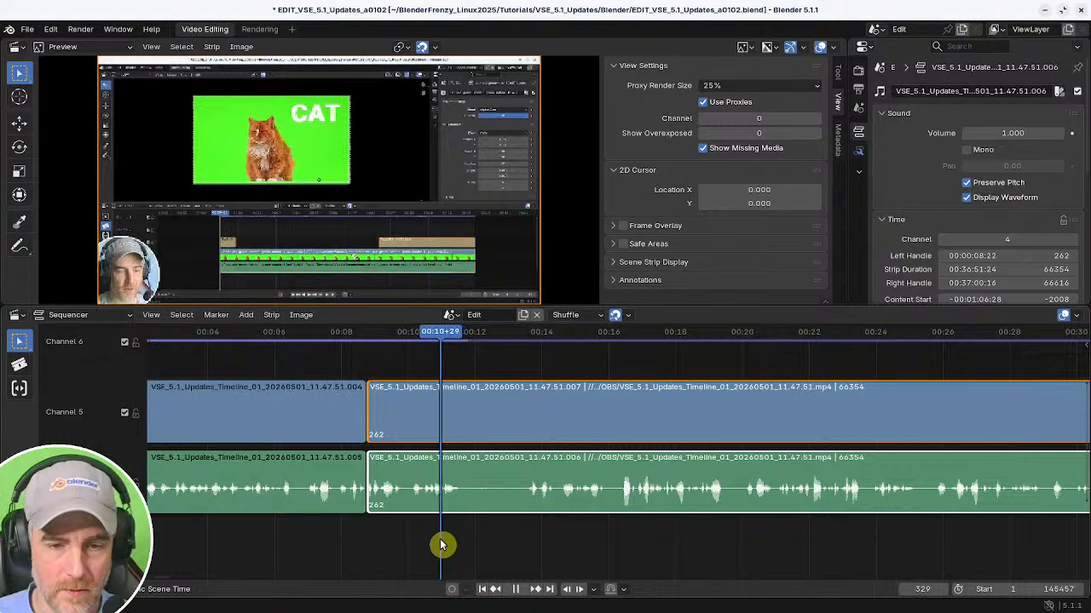
{"action": "key", "text": "k"}
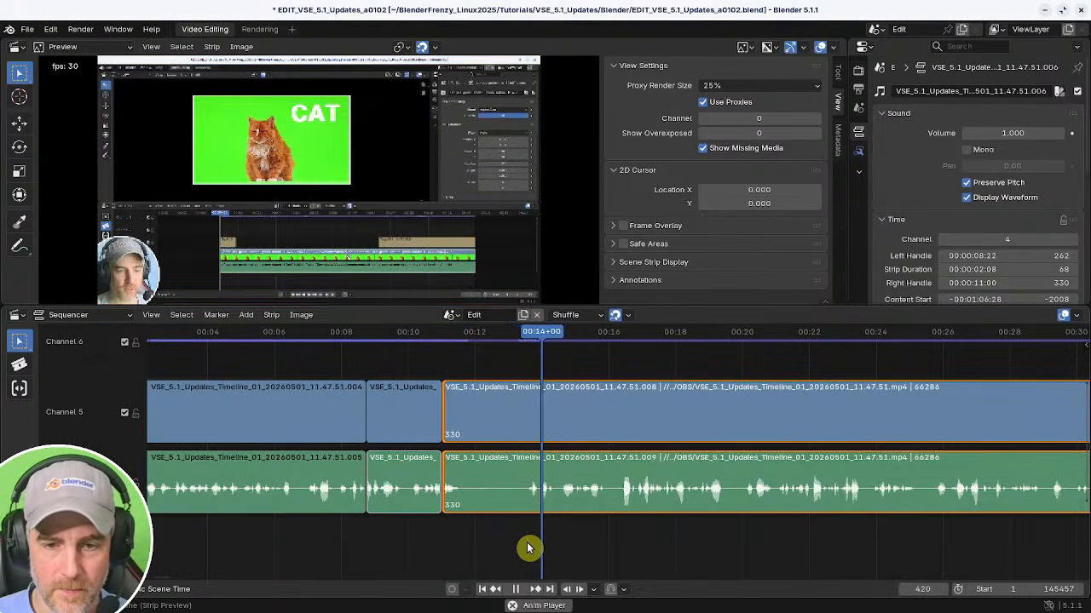
{"action": "key", "text": "shift+s"}
{"action": "right_click", "coordinate": [418, 538], "text": "shift"}
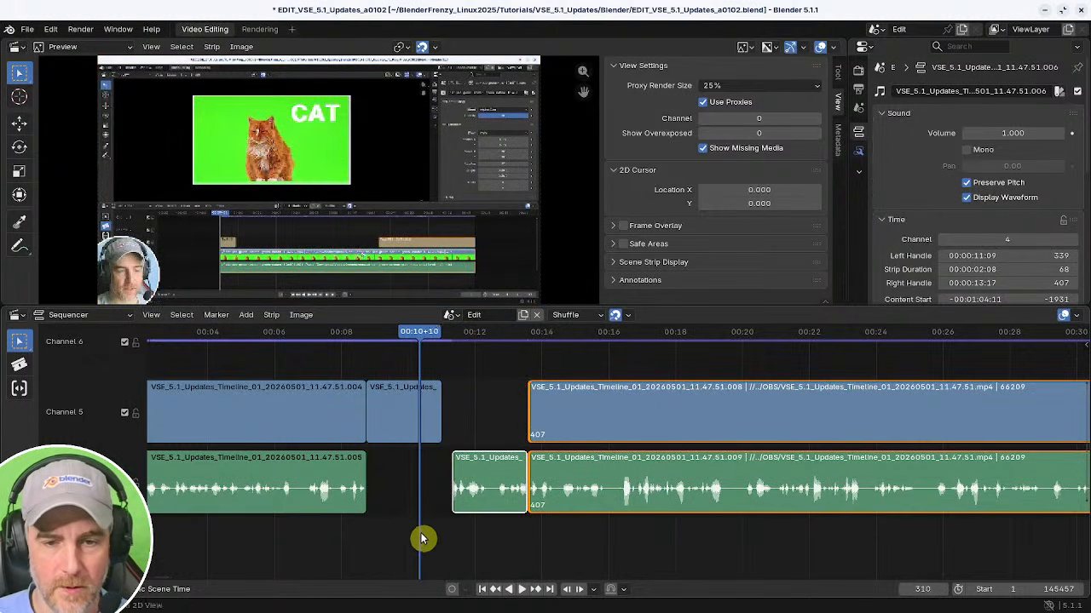
{"action": "key", "text": "ctrl+z"}
{"action": "key", "text": "ctrl+z"}
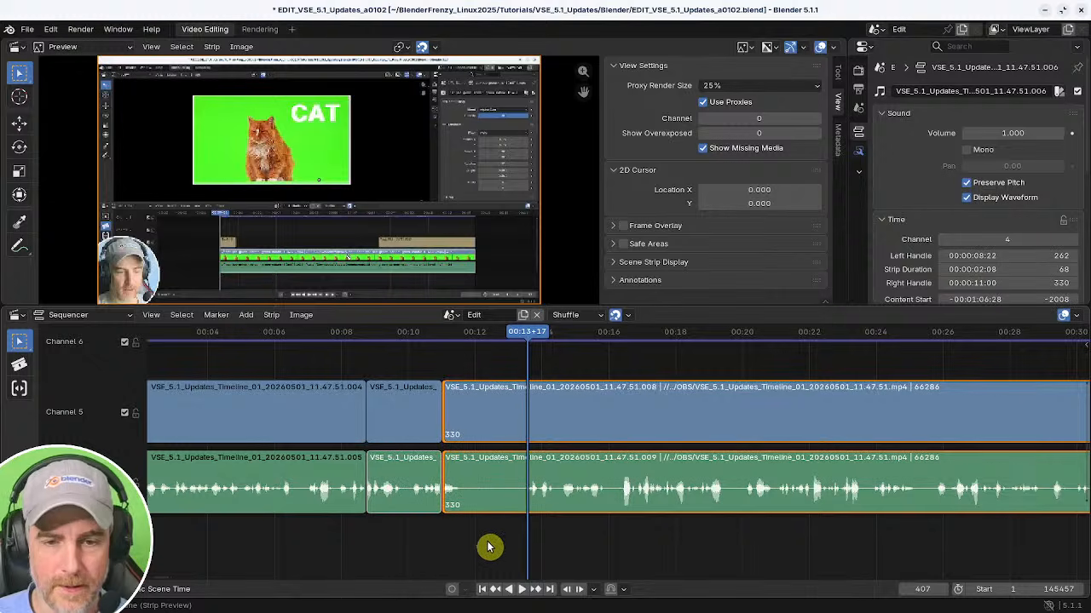
Trim the start of the segment after the 00:11 split to about 00:13+17 and close the gap before it.
{"action": "left_click", "coordinate": [474, 523]}
{"action": "left_click", "coordinate": [446, 488]}
{"action": "key", "text": "shift+s"}
{"action": "right_click", "coordinate": [383, 527], "text": "shift"}
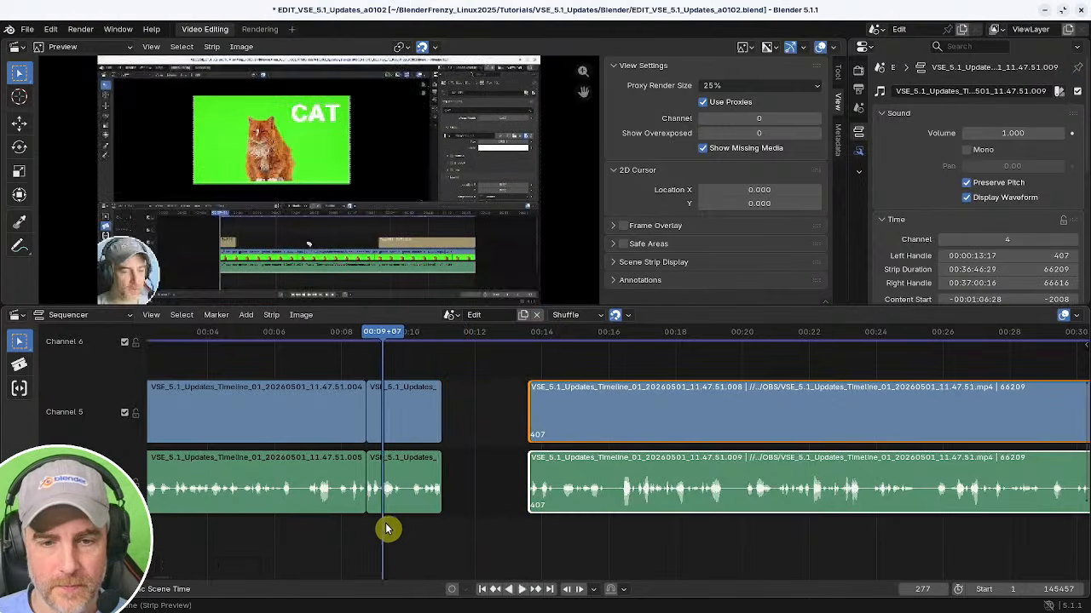
{"action": "key", "text": "BackSpace"}
Try snapping the later strips to the current frame 365 with the Right snap side, then remove the gaps again.
{"action": "key", "text": "space"}
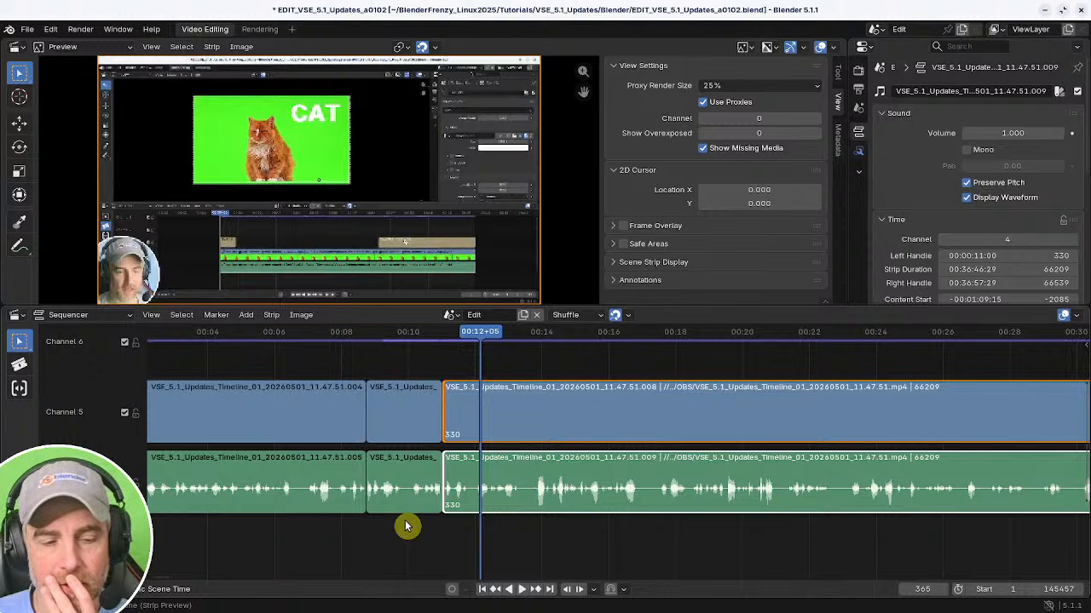
{"action": "left_click", "coordinate": [151, 315]}
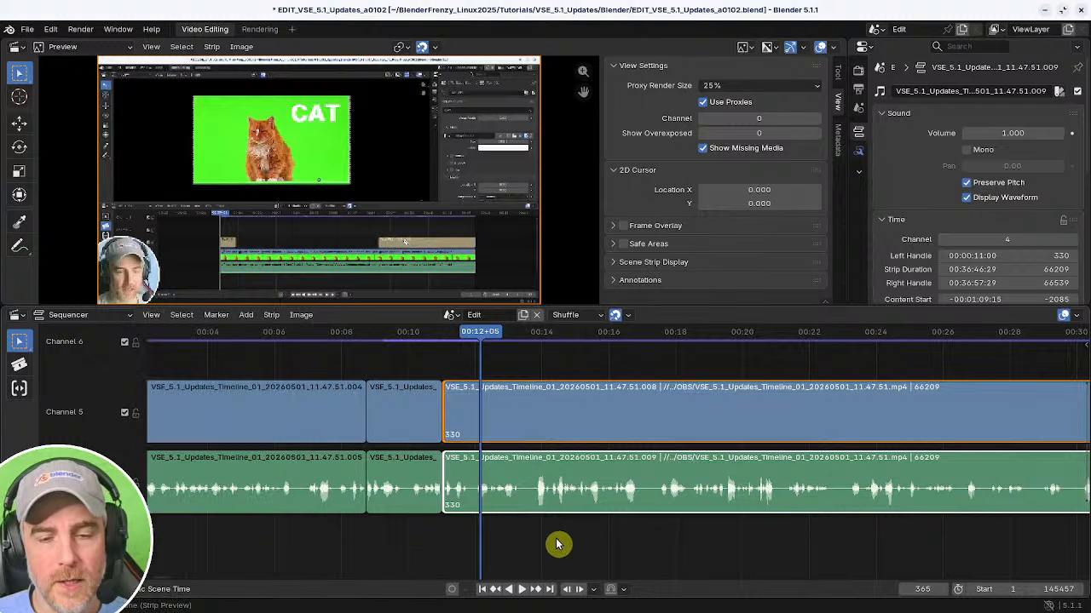
{"action": "left_click", "coordinate": [531, 534]}
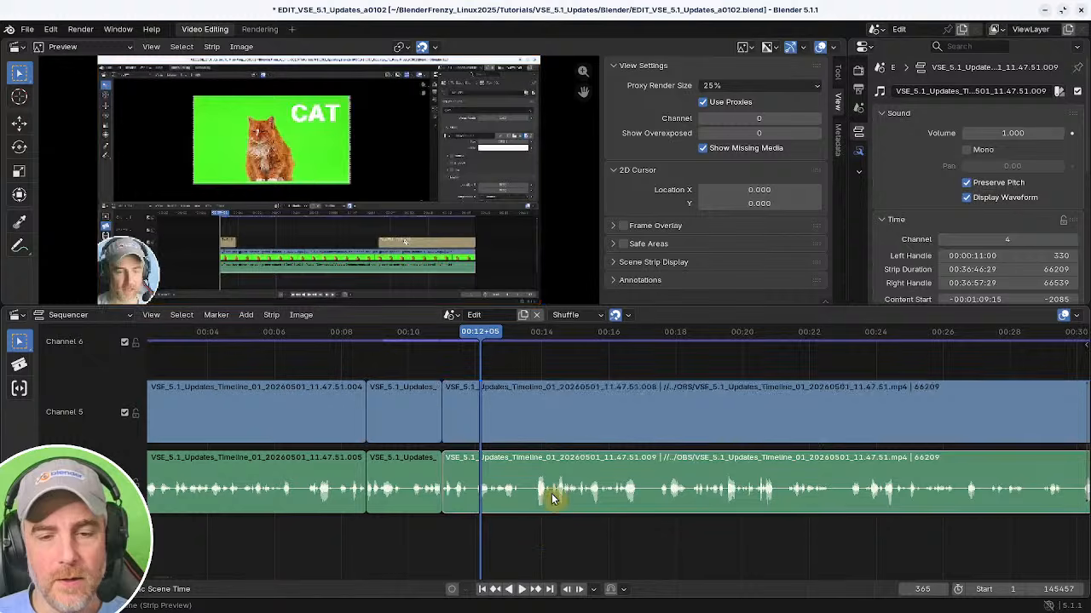
{"action": "left_click", "coordinate": [544, 418]}
{"action": "left_click", "coordinate": [388, 415]}
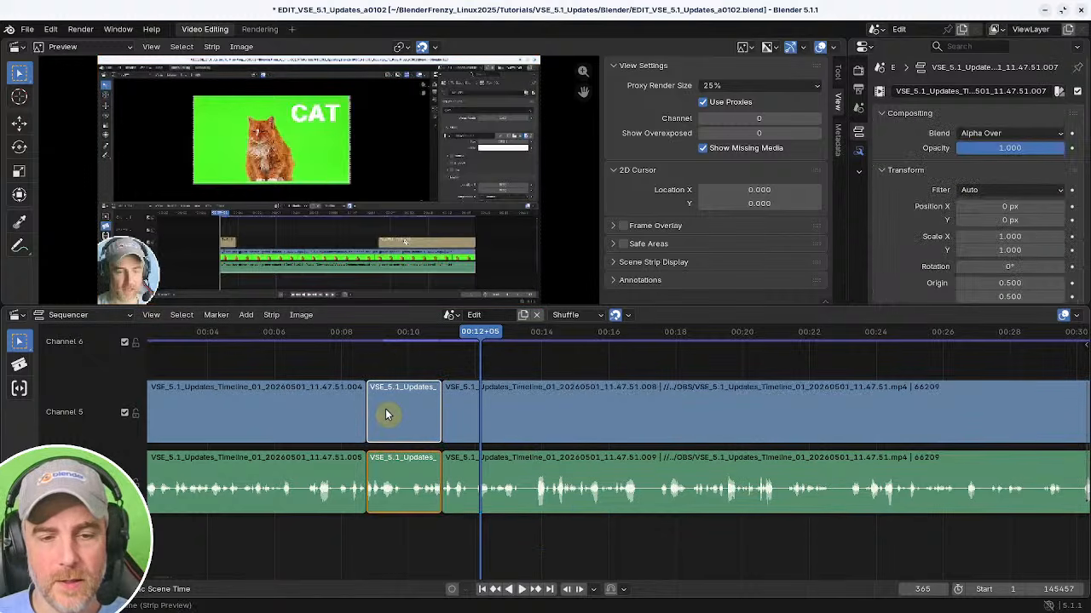
{"action": "left_click_drag", "start_coordinate": [630, 552], "coordinate": [540, 439]}
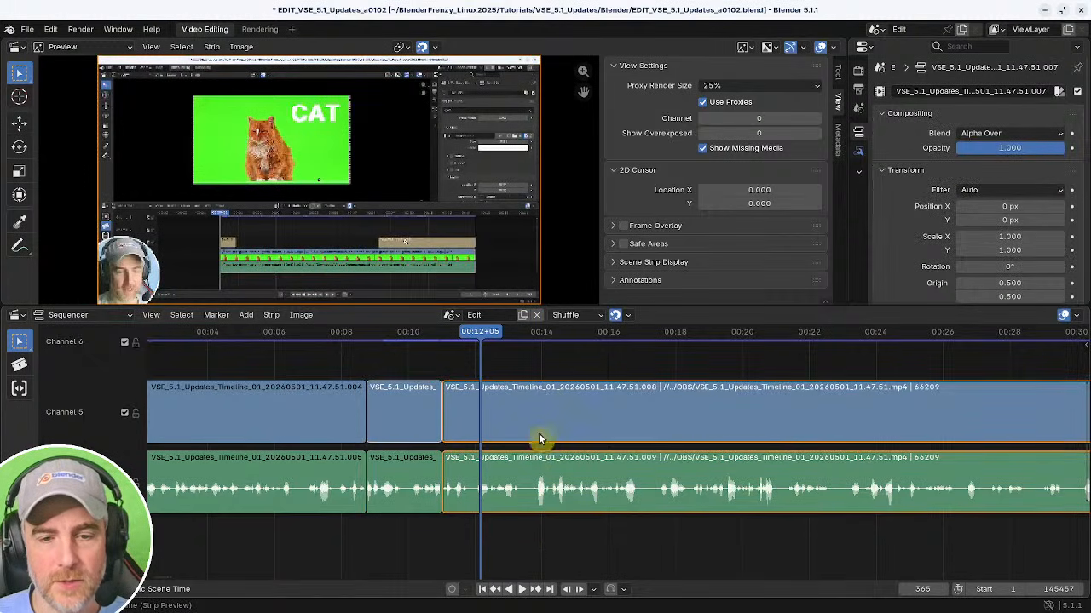
{"action": "key", "text": "shift+s"}
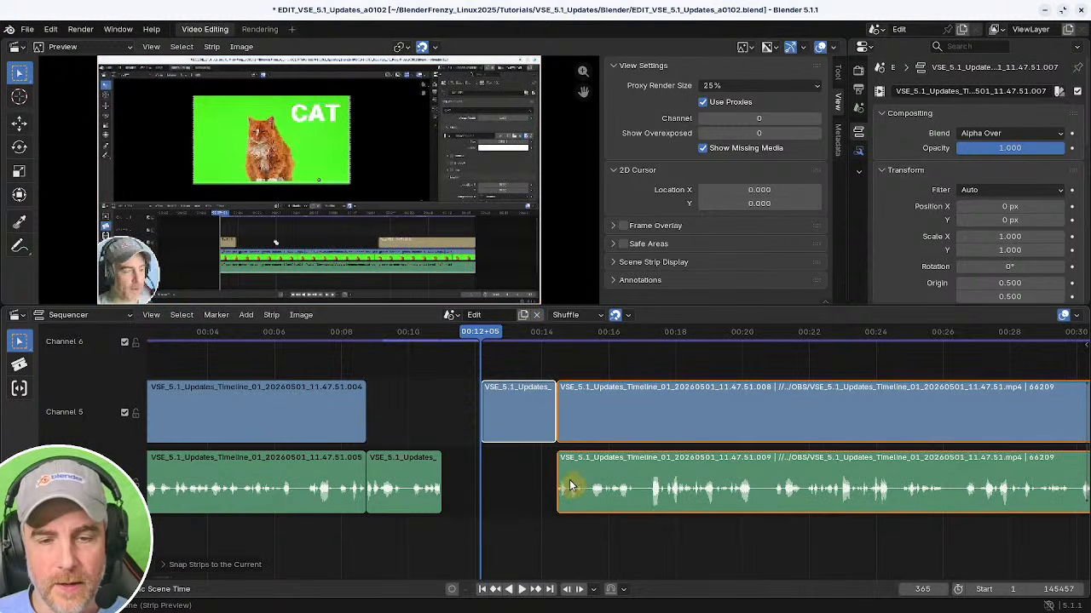
{"action": "left_click", "coordinate": [202, 576]}
{"action": "left_click", "coordinate": [244, 562]}
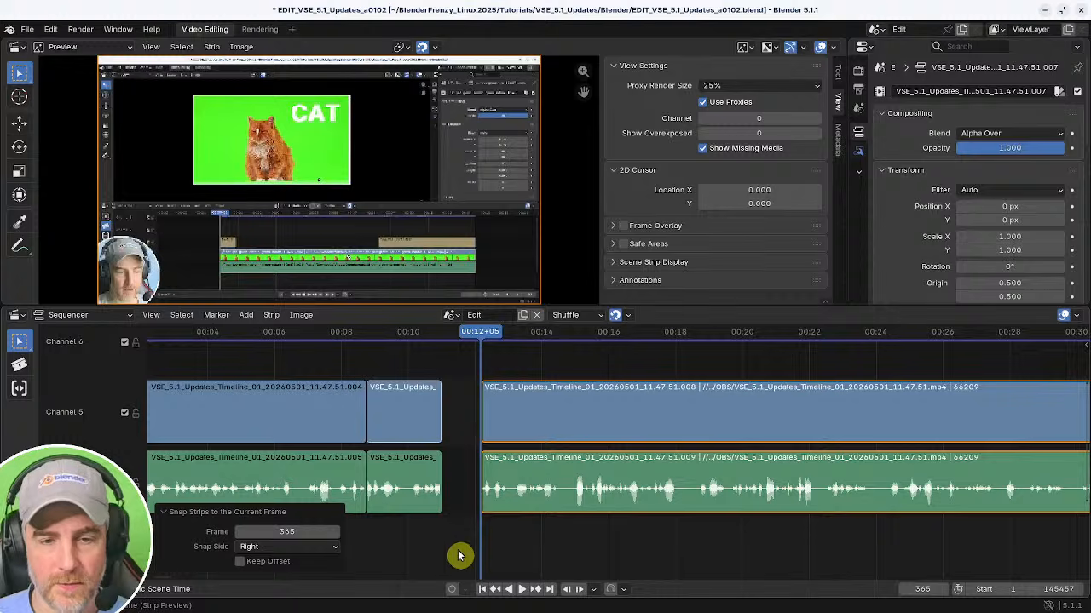
{"action": "left_click", "coordinate": [572, 557]}
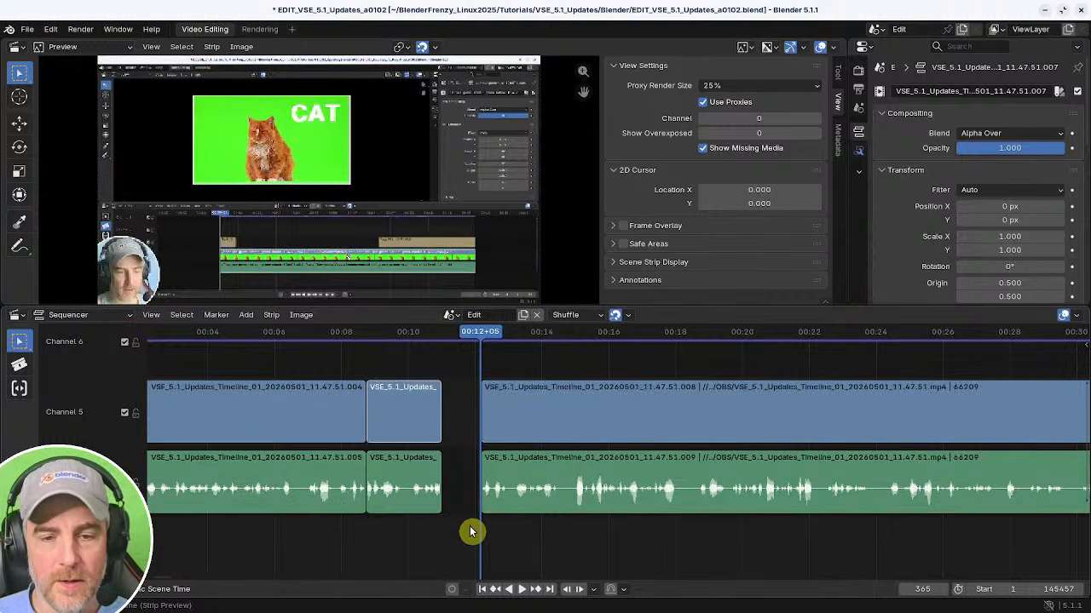
{"action": "left_click", "coordinate": [554, 498]}
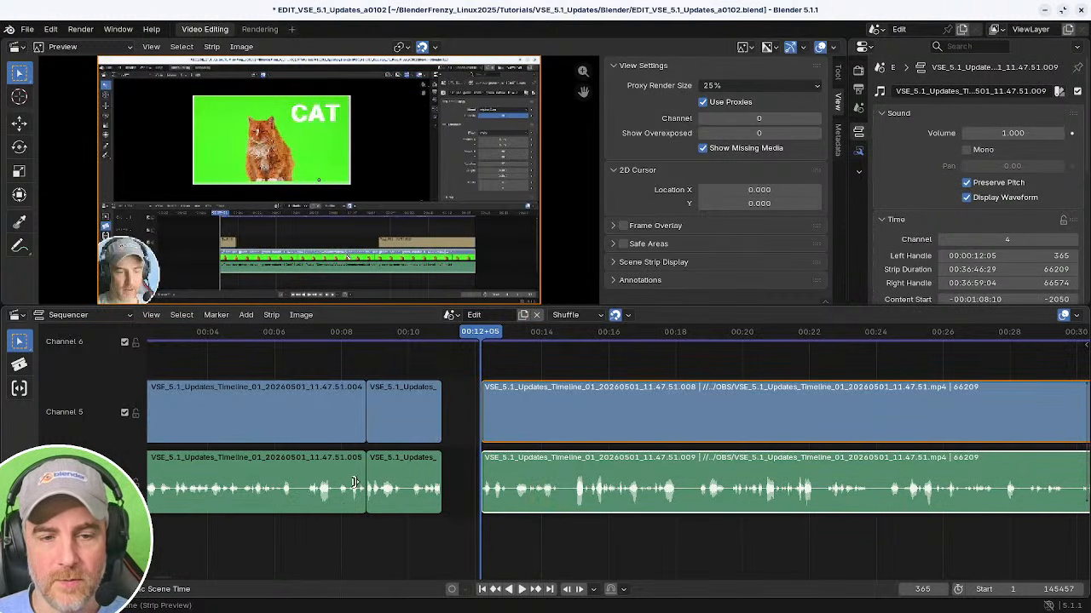
{"action": "left_click", "coordinate": [311, 410]}
{"action": "left_click_drag", "start_coordinate": [597, 362], "coordinate": [569, 536]}
{"action": "key", "text": "ctrl+z"}
{"action": "key", "text": "shift+s"}
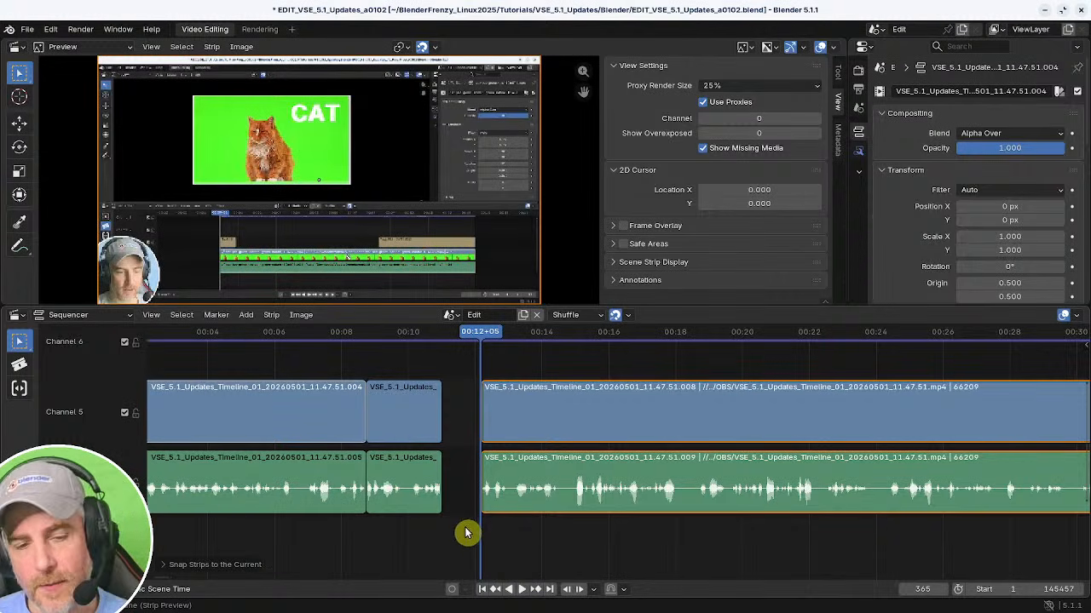
{"action": "left_click", "coordinate": [428, 526]}
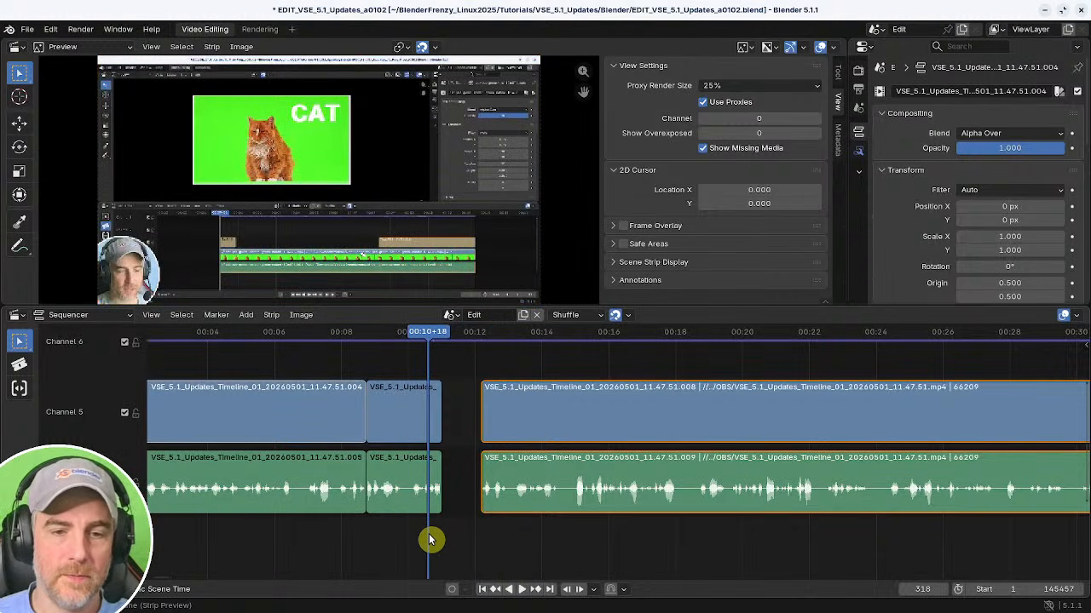
{"action": "key", "text": "BackSpace"}
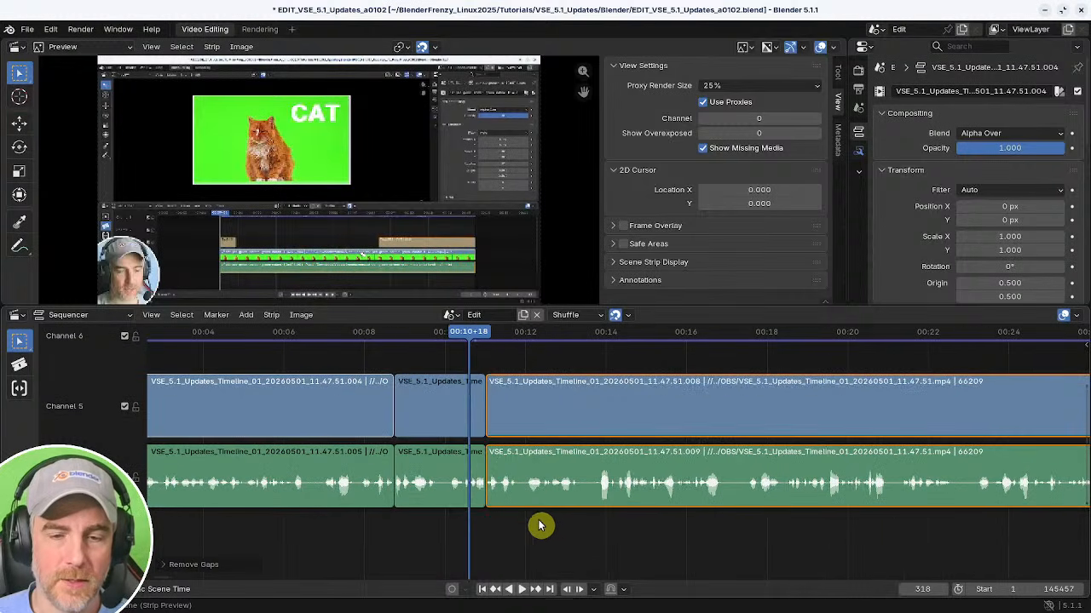
Play and scrub through the recording, then split its strips at about 00:16+27.
{"action": "key", "text": "space"}
{"action": "right_click_drag", "start_coordinate": [376, 546], "coordinate": [404, 545], "text": "shift"}
{"action": "middle_click_drag", "start_coordinate": [543, 545], "coordinate": [435, 535]}
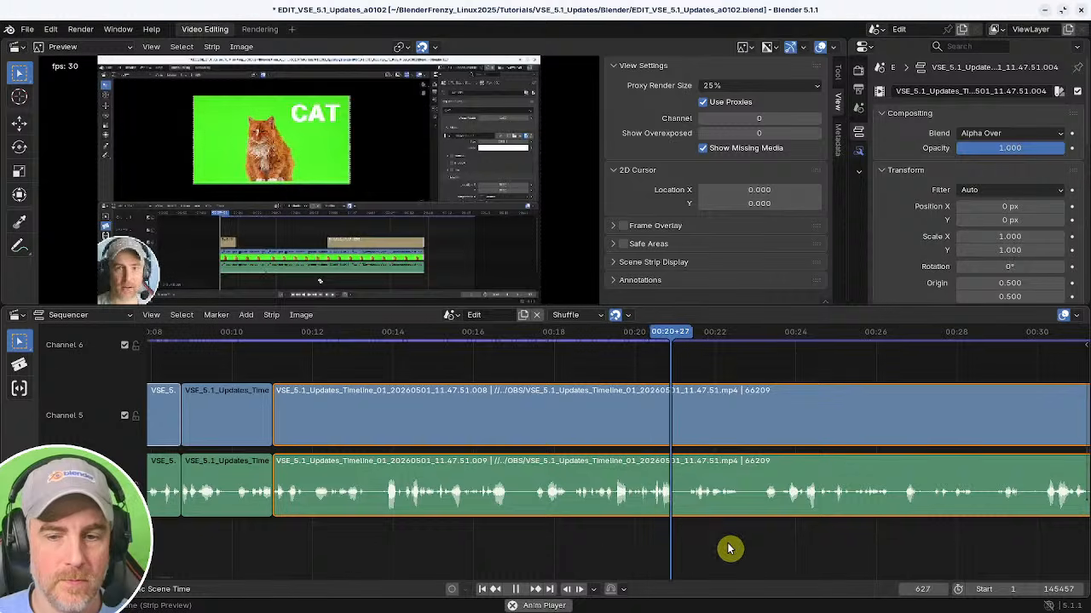
{"action": "middle_click_drag", "start_coordinate": [727, 548], "coordinate": [540, 540]}
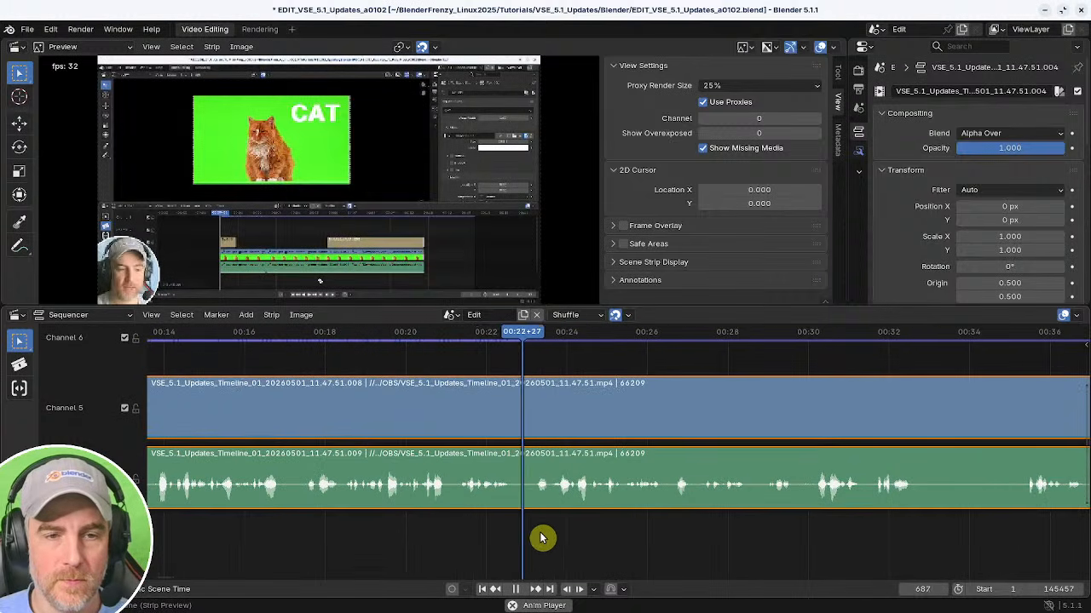
{"action": "middle_click_drag", "start_coordinate": [463, 540], "coordinate": [662, 533]}
{"action": "right_click_drag", "start_coordinate": [436, 539], "coordinate": [462, 537], "text": "shift"}
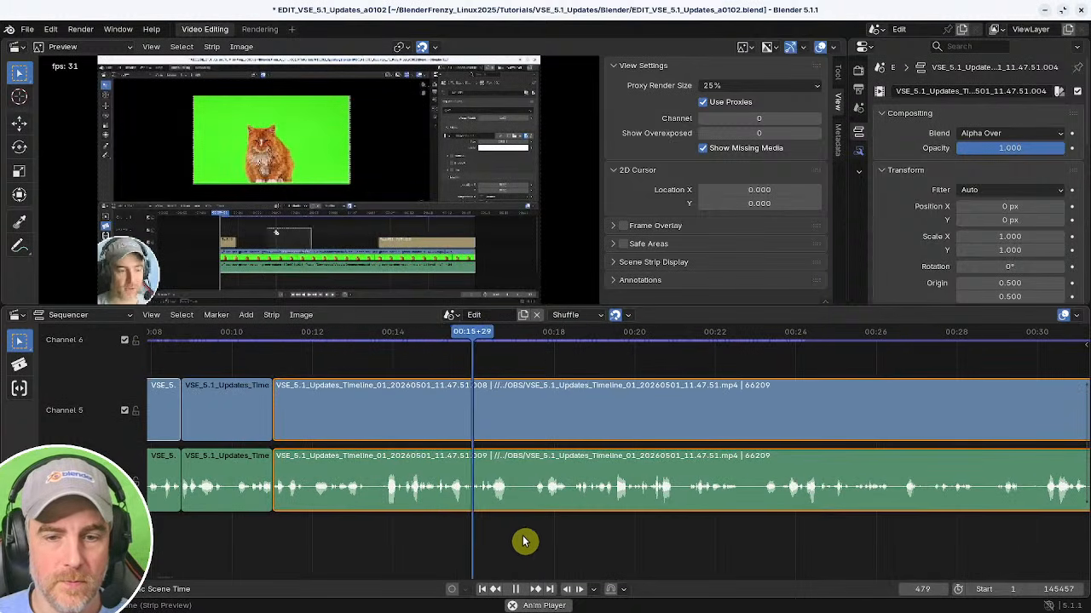
{"action": "key", "text": "space"}
{"action": "key", "text": "k"}
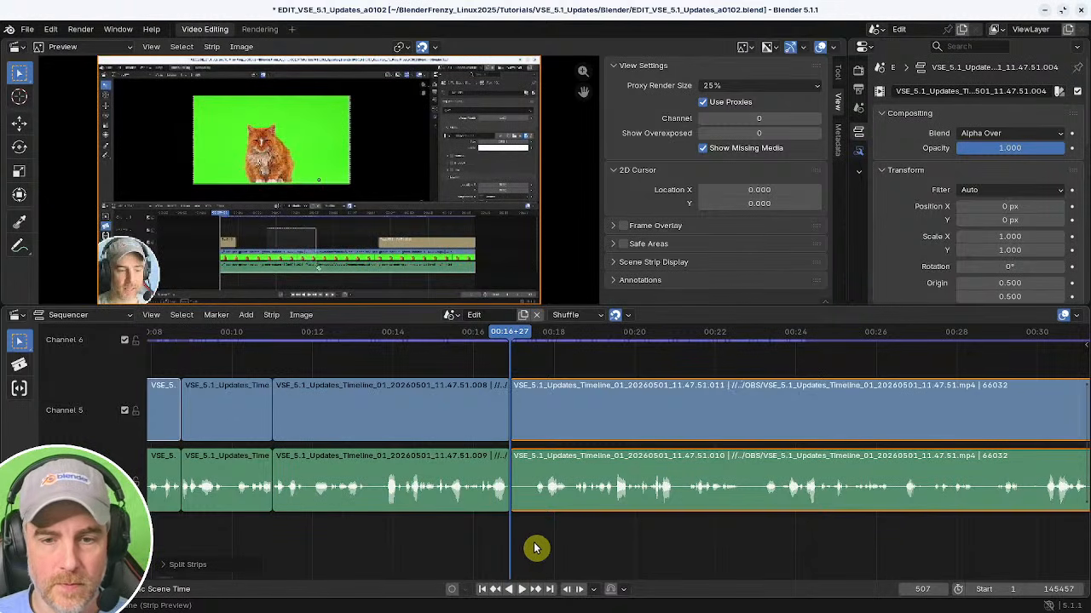
Move the cut between the new split strips to about 00:17+11, frame 521.
{"action": "mouse_move", "coordinate": [535, 548]}
{"action": "right_mouse_down", "text": "shift"}
{"action": "mouse_move", "coordinate": [621, 545]}
{"action": "mouse_move", "coordinate": [511, 545]}
{"action": "mouse_move", "coordinate": [536, 548]}
{"action": "right_mouse_up", "text": "shift"}
{"action": "key", "text": "space"}
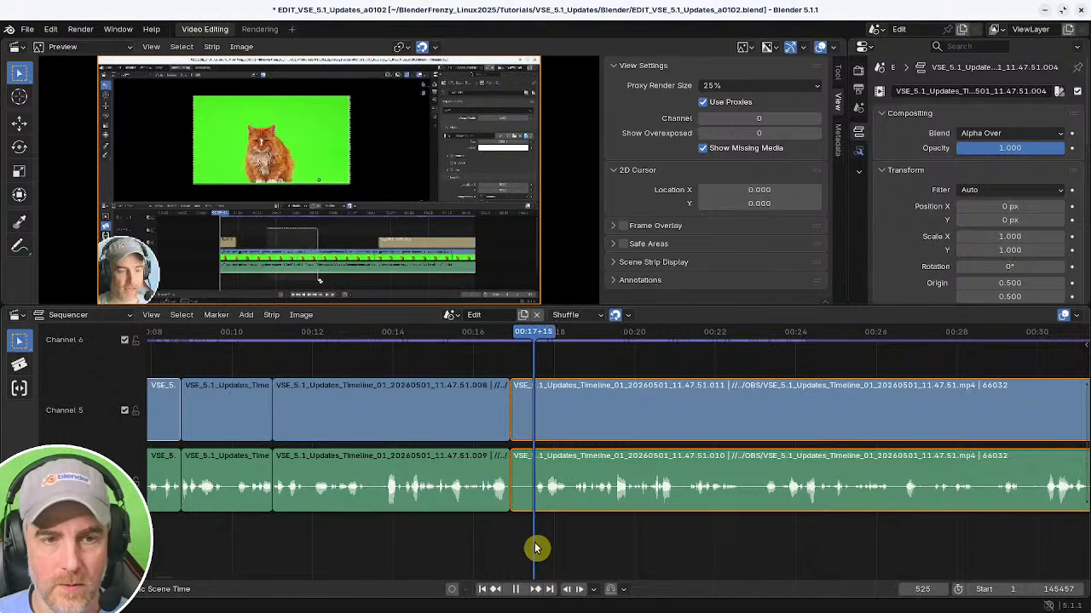
{"action": "left_click", "coordinate": [512, 534]}
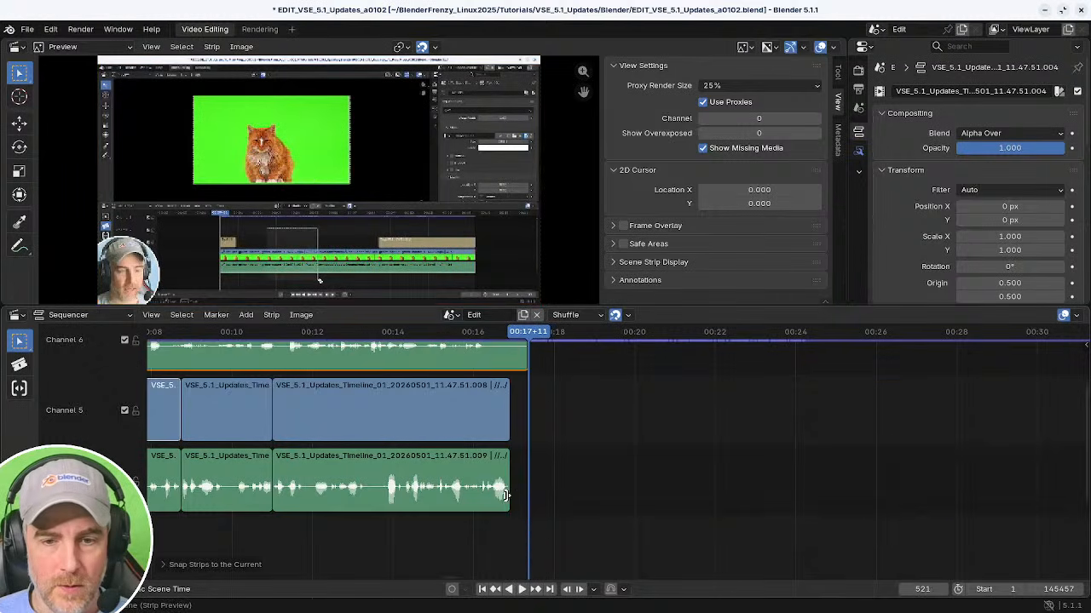
{"action": "left_click", "coordinate": [506, 496]}
{"action": "key", "text": "shift+s"}
{"action": "left_click_drag", "start_coordinate": [505, 501], "coordinate": [522, 522]}
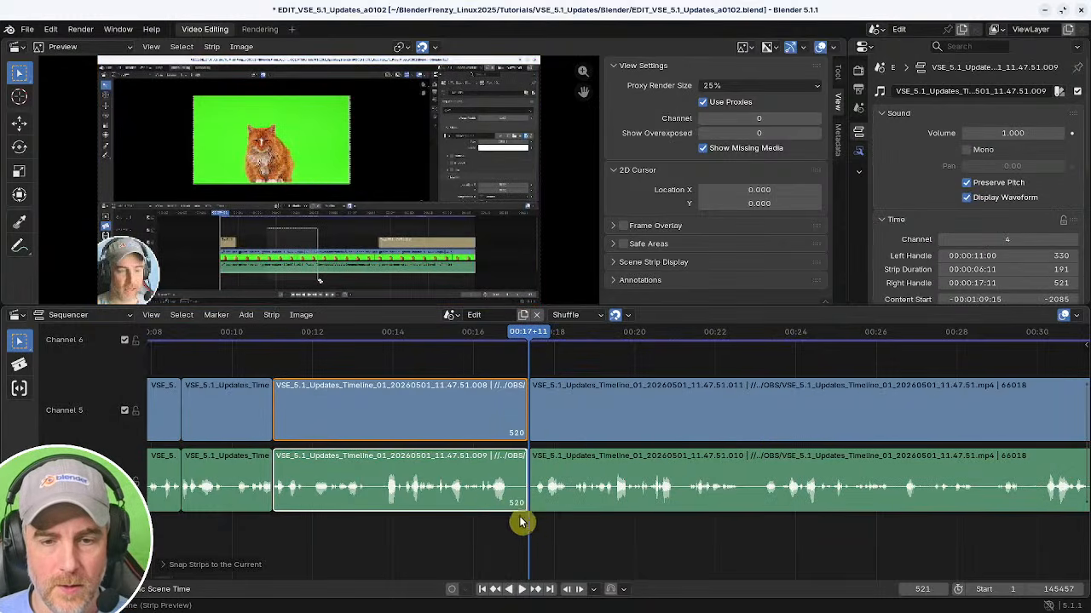
{"action": "left_click", "coordinate": [532, 498]}
Play and scrub through the segment after frame 521 to find the next pause.
{"action": "right_click_drag", "start_coordinate": [661, 528], "coordinate": [678, 525], "text": "shift"}
{"action": "key", "text": "space"}
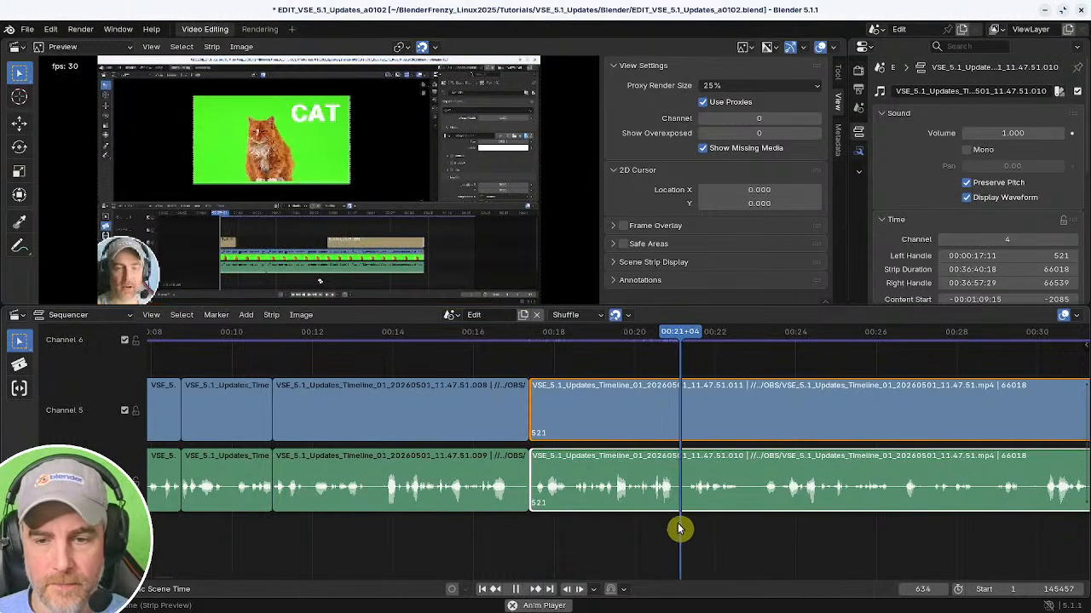
{"action": "right_click", "coordinate": [616, 535], "text": "shift"}
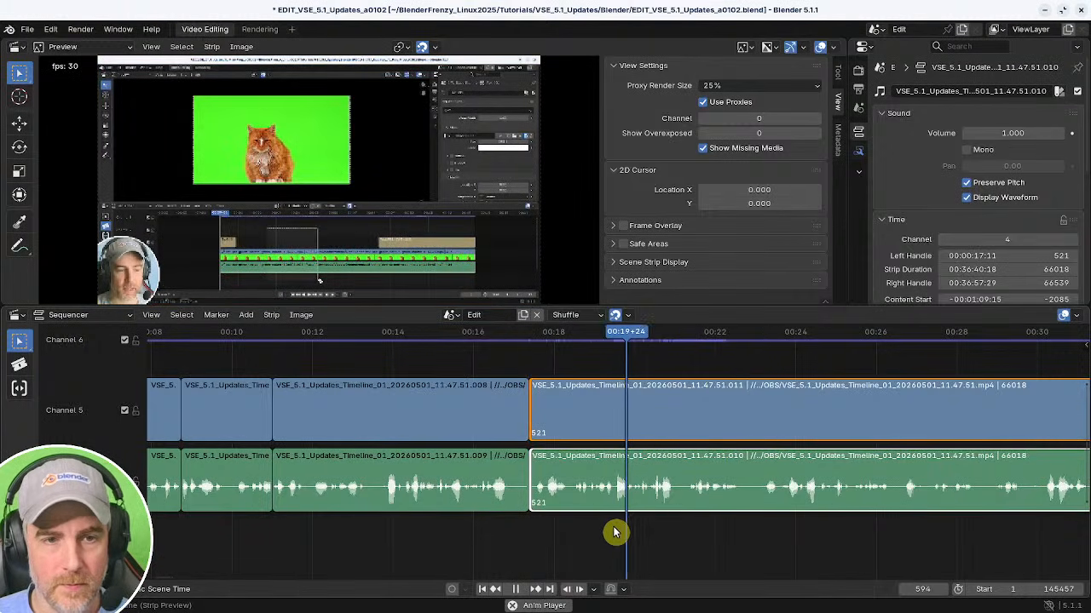
{"action": "right_click", "coordinate": [596, 537], "text": "shift"}
{"action": "right_click_drag", "start_coordinate": [594, 533], "coordinate": [484, 540], "text": "shift"}
{"action": "key", "text": "space"}
{"action": "right_click_drag", "start_coordinate": [575, 536], "coordinate": [606, 537], "text": "shift"}
{"action": "key", "text": "space"}
{"action": "key", "text": "space"}
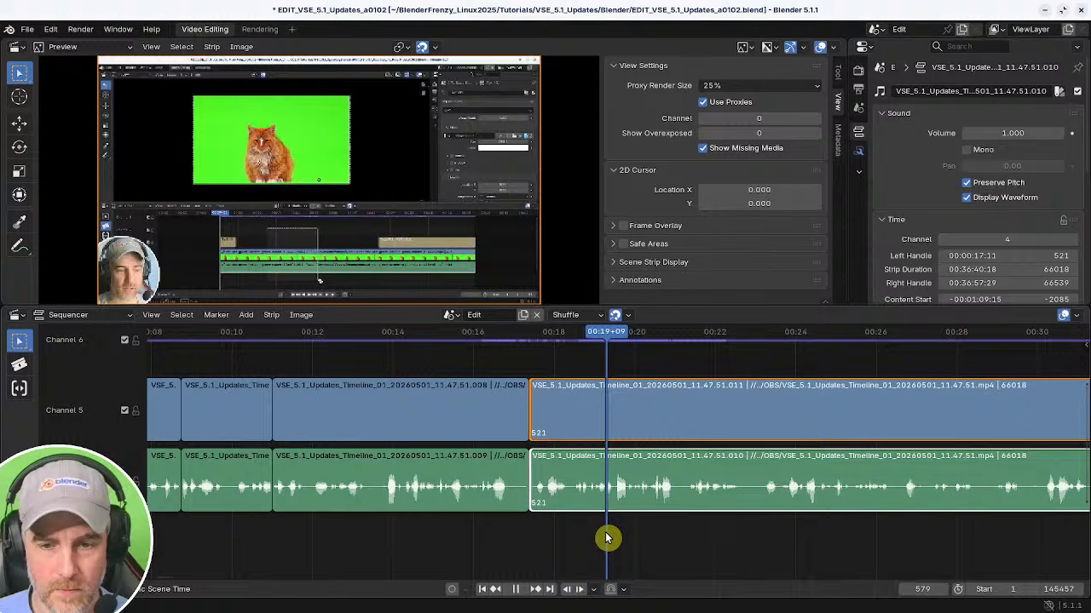
Trim the start of the segment at 00:17+11 to the playhead at about 00:19+09 and close the gap.
{"action": "key", "text": "shift+s"}
{"action": "right_click", "coordinate": [490, 533], "text": "shift"}
{"action": "key", "text": "BackSpace"}
Split the strips at about 00:20+21, cut out the pause up to about 00:21+20, and close the gap.
{"action": "key", "text": "space"}
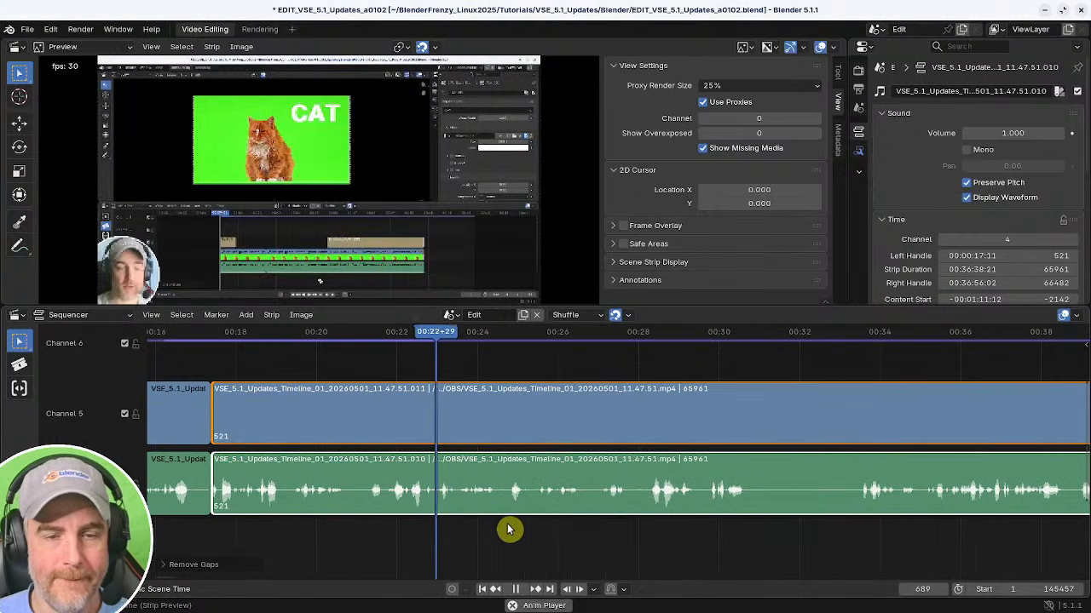
{"action": "left_click", "coordinate": [269, 528]}
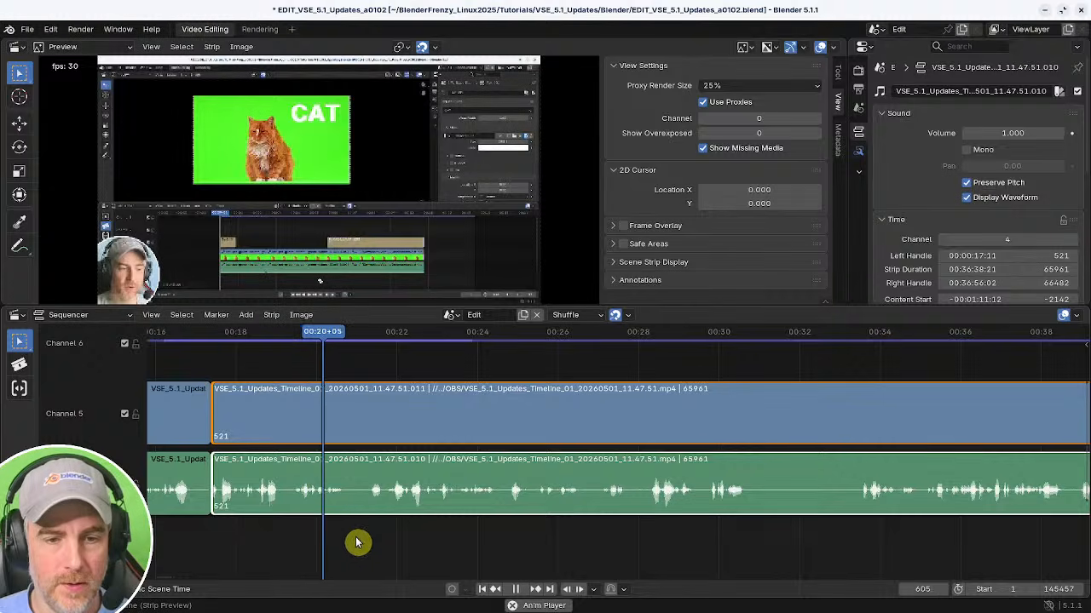
{"action": "key", "text": "k"}
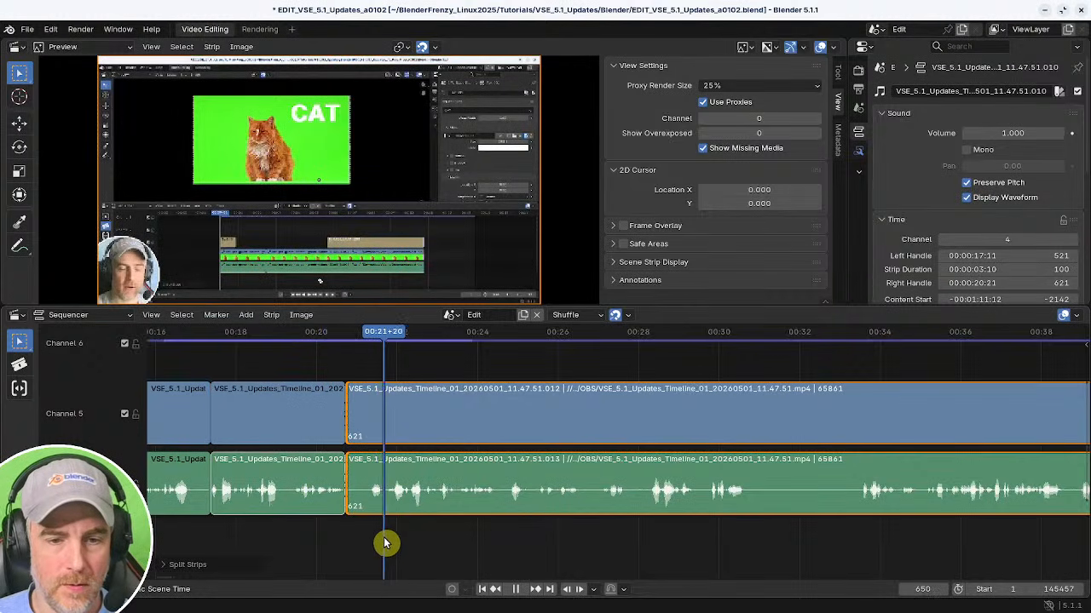
{"action": "key", "text": "Delete"}
{"action": "key", "text": "BackSpace"}
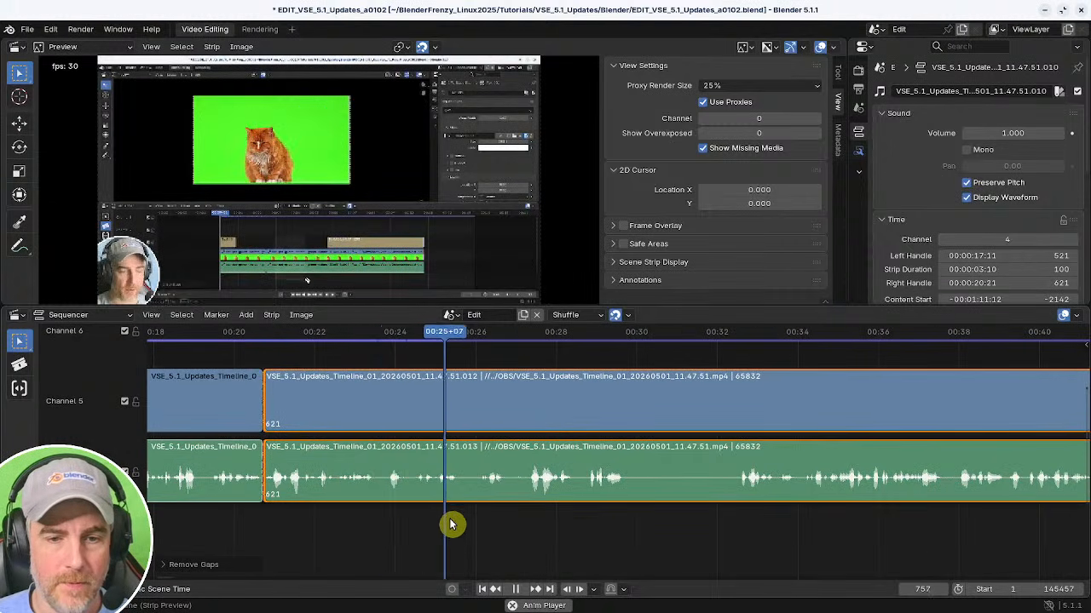
Split the strips at about 00:23+13, trim the following segment's start to about 00:24+13, and remove the gap.
{"action": "right_click", "coordinate": [346, 521], "text": "shift"}
{"action": "key", "text": "space"}
{"action": "key", "text": "k"}
{"action": "right_click_drag", "start_coordinate": [409, 524], "coordinate": [416, 524], "text": "shift"}
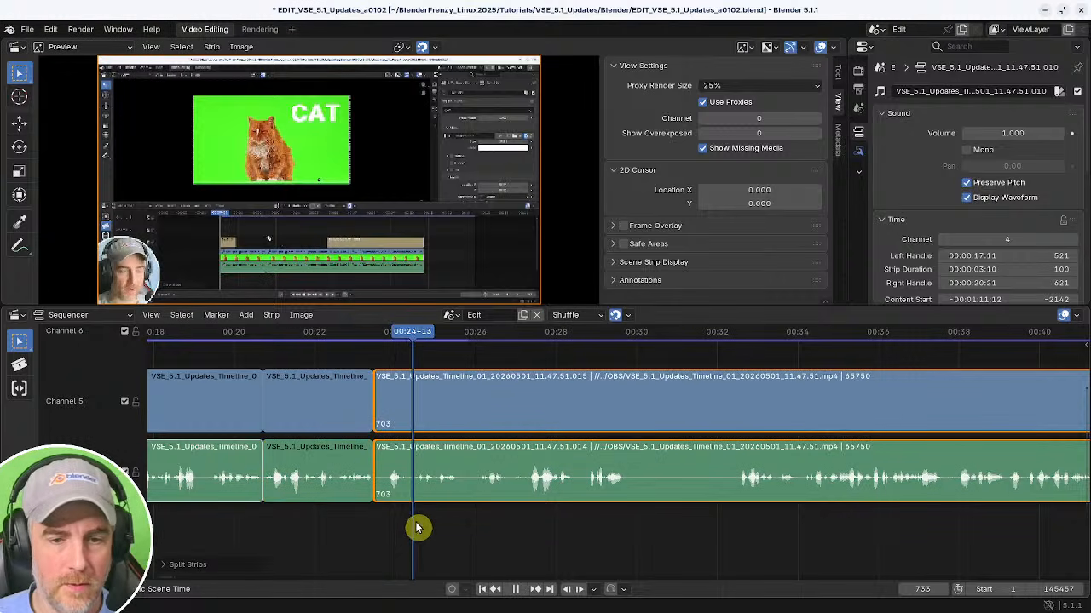
{"action": "key", "text": "ctrl+k"}
{"action": "right_click", "coordinate": [322, 522], "text": "shift"}
{"action": "key", "text": "BackSpace"}
{"action": "key", "text": "space"}
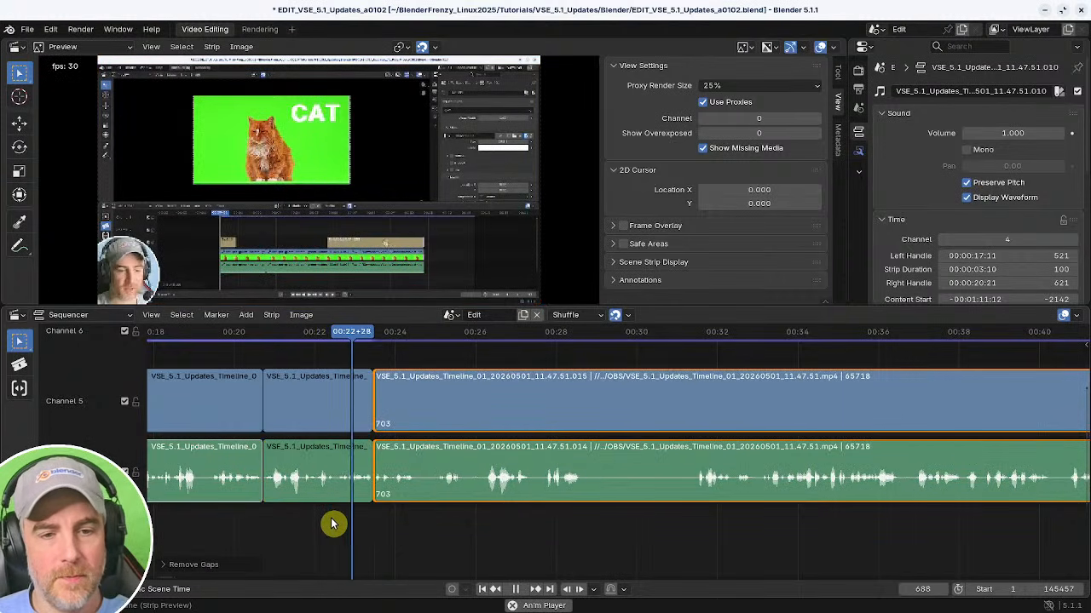
Split the strips at about 00:24+14, trim the following segment's start to about 00:25+00, and remove the gap.
{"action": "key", "text": "space"}
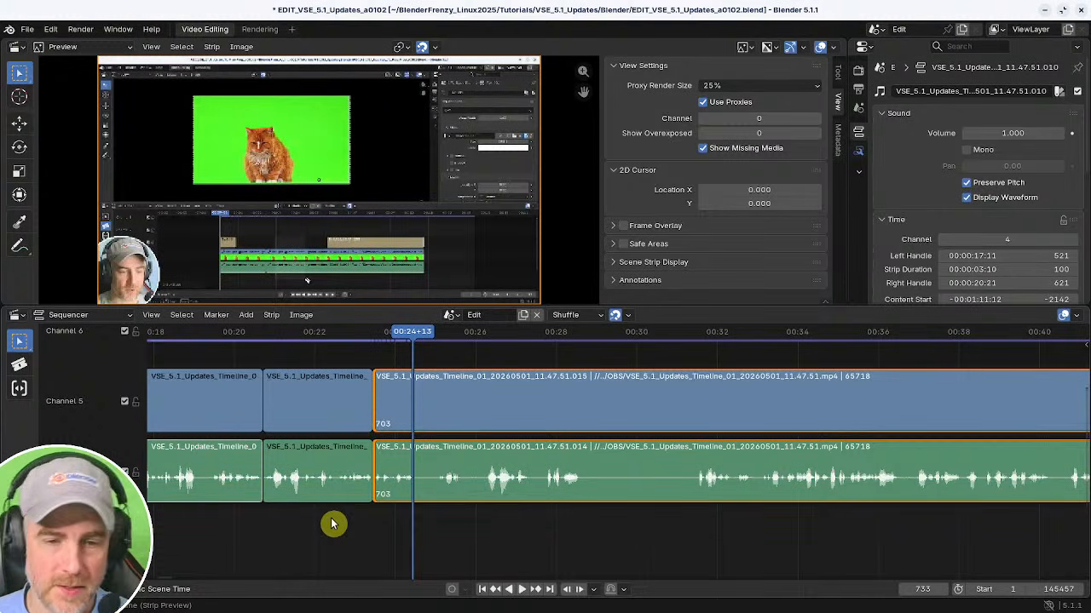
{"action": "key", "text": "space"}
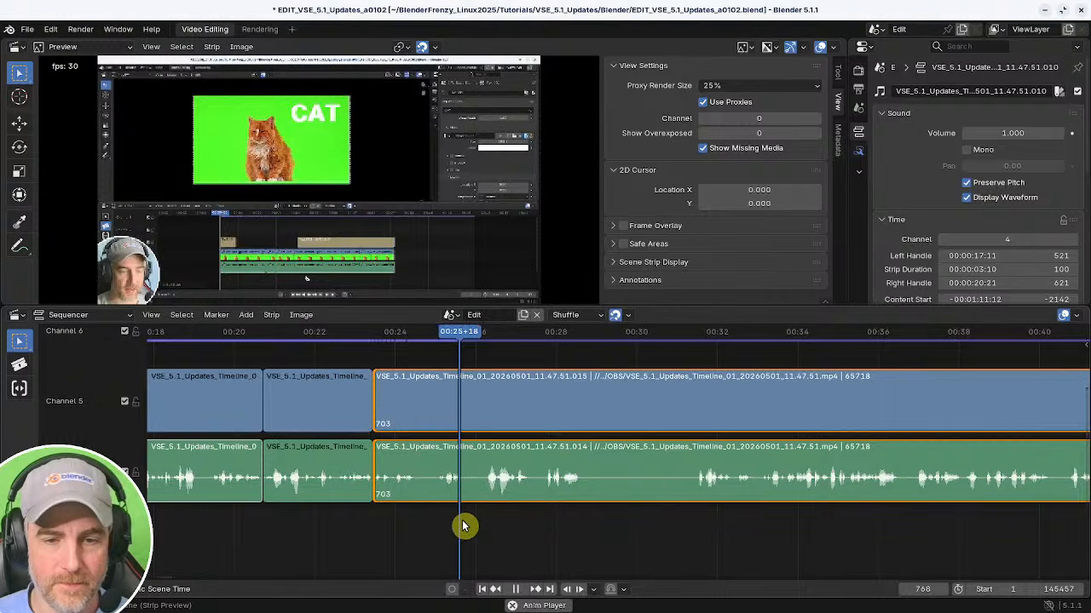
{"action": "right_click", "coordinate": [372, 528], "text": "shift"}
{"action": "key", "text": "k"}
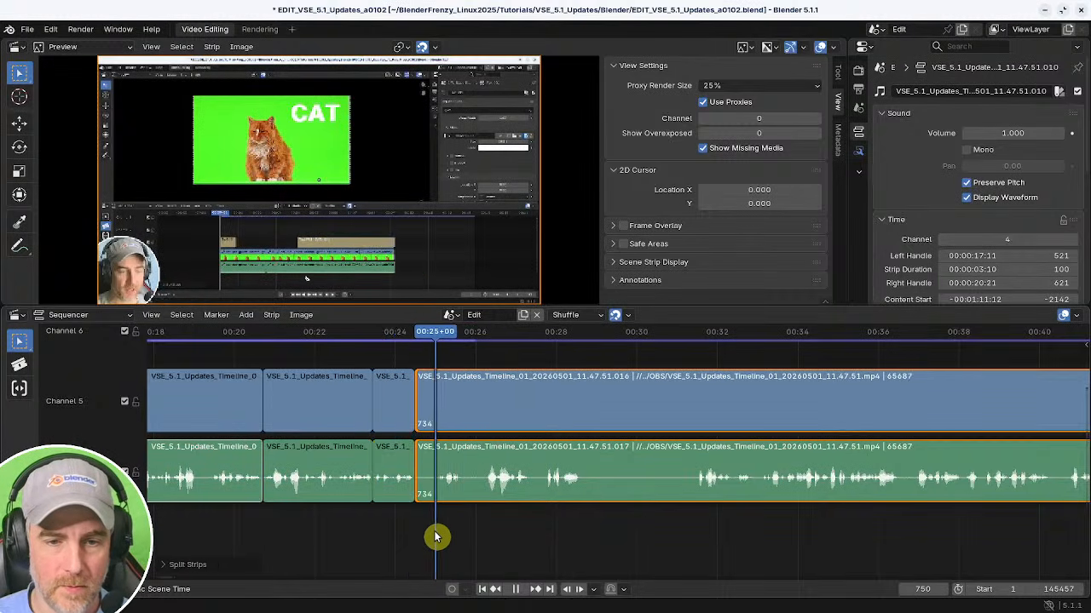
{"action": "key", "text": "shift+s"}
{"action": "right_click", "coordinate": [395, 536], "text": "shift"}
{"action": "key", "text": "BackSpace"}
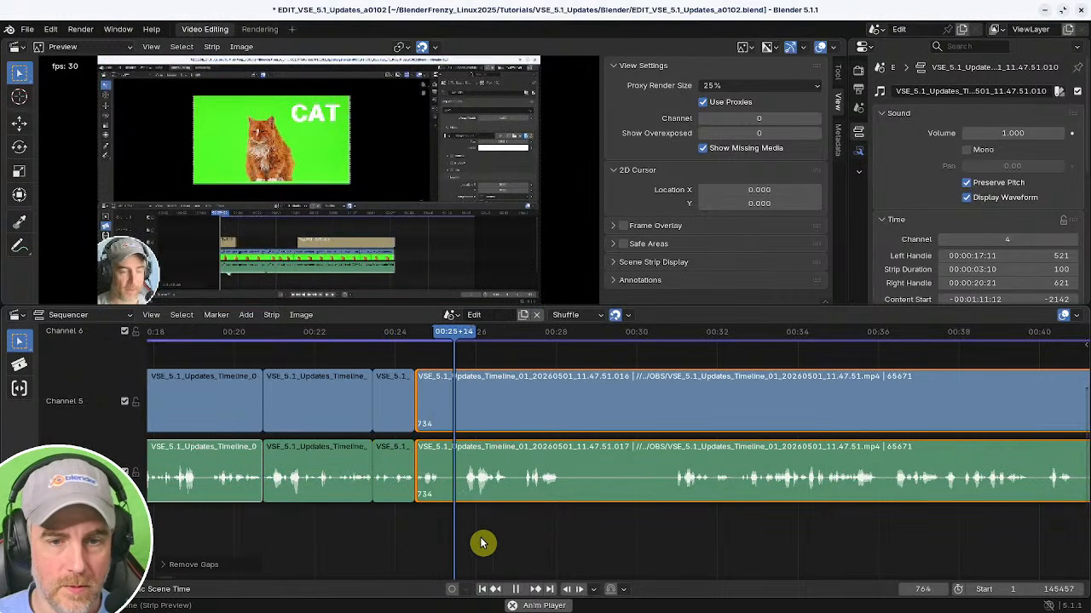
Split the strips at about 00:26+24 and trim the following segment's start to the playhead at about 00:27+06.
{"action": "middle_click_drag", "start_coordinate": [487, 540], "coordinate": [393, 535]}
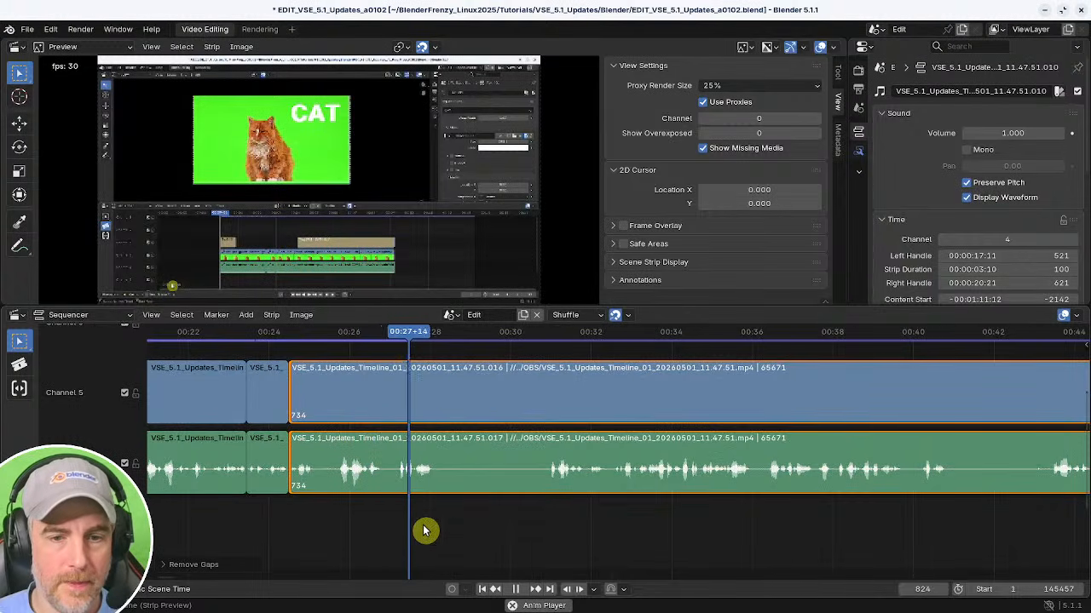
{"action": "right_click", "coordinate": [306, 524], "text": "shift"}
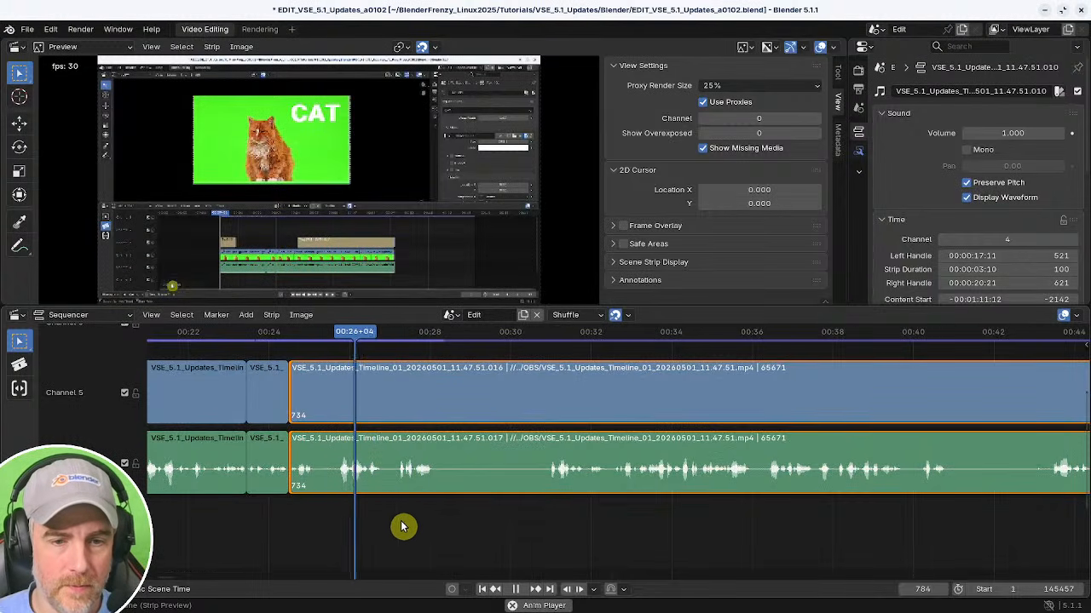
{"action": "key", "text": "space"}
{"action": "key", "text": "k"}
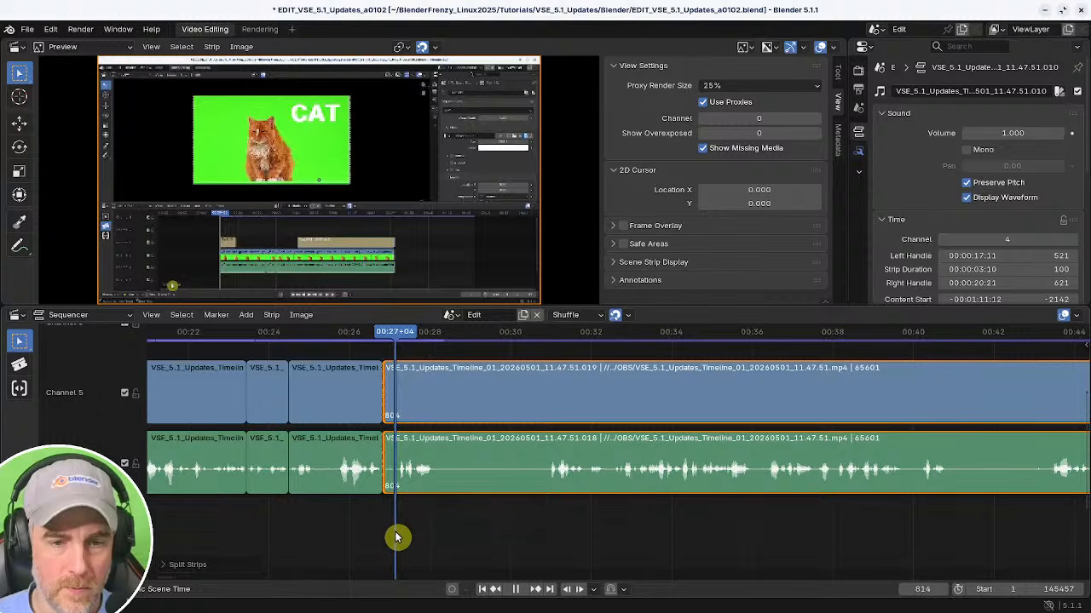
{"action": "key", "text": "shift+s"}
{"action": "key", "text": "space"}
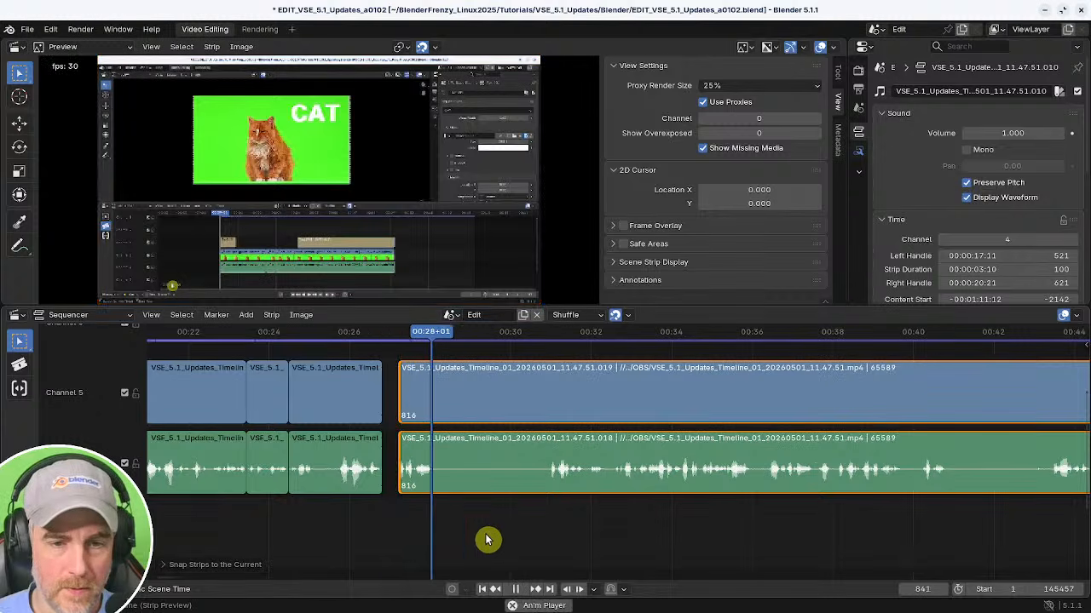
Split the strips at about 00:27+20, trim the following segment's start to about 00:30+29, and remove the gaps.
{"action": "key", "text": "space"}
{"action": "key", "text": "k"}
{"action": "right_click_drag", "start_coordinate": [524, 537], "coordinate": [550, 531], "text": "shift"}
{"action": "key", "text": "shift+s"}
{"action": "right_click", "coordinate": [313, 536], "text": "shift"}
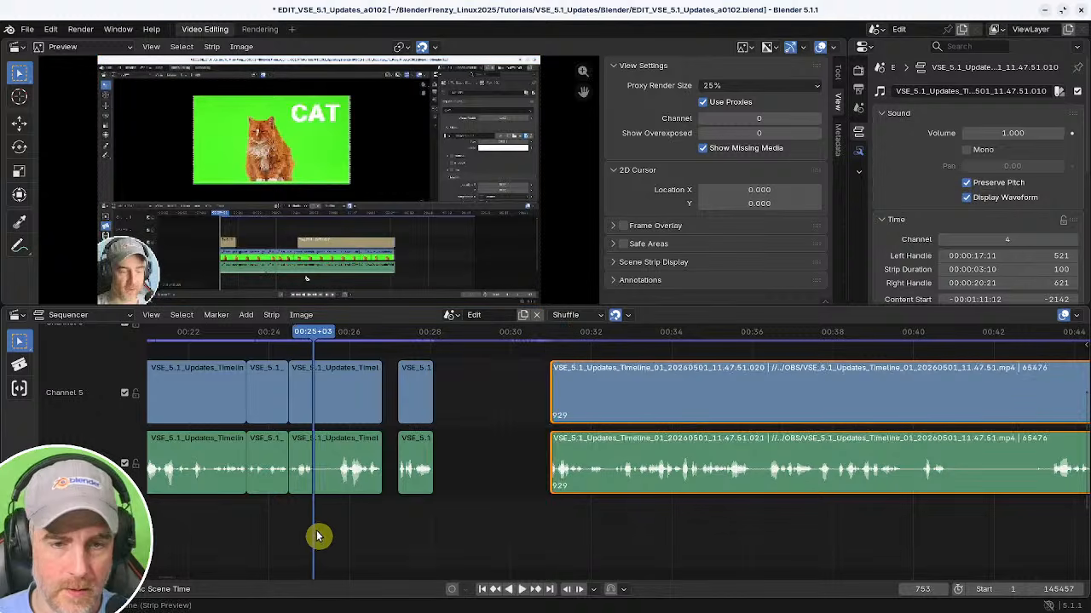
{"action": "key", "text": "BackSpace"}
{"action": "key", "text": "BackSpace"}
{"action": "key", "text": "space"}
{"action": "key", "text": "space"}
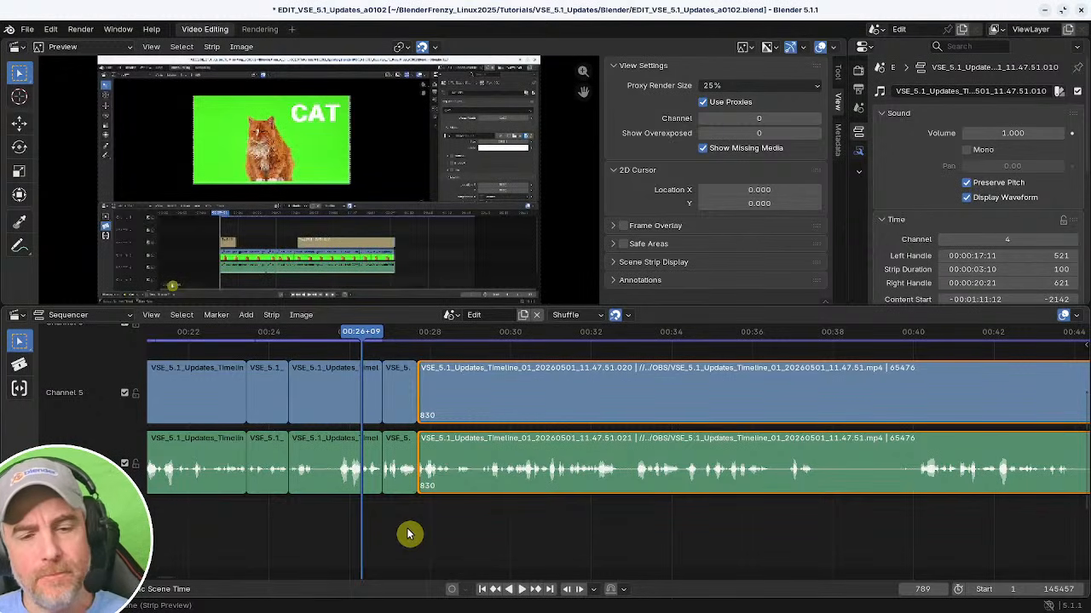
Play back and scrub through the timeline after the latest cuts to review them.
{"action": "middle_click_drag", "start_coordinate": [449, 540], "coordinate": [461, 552]}
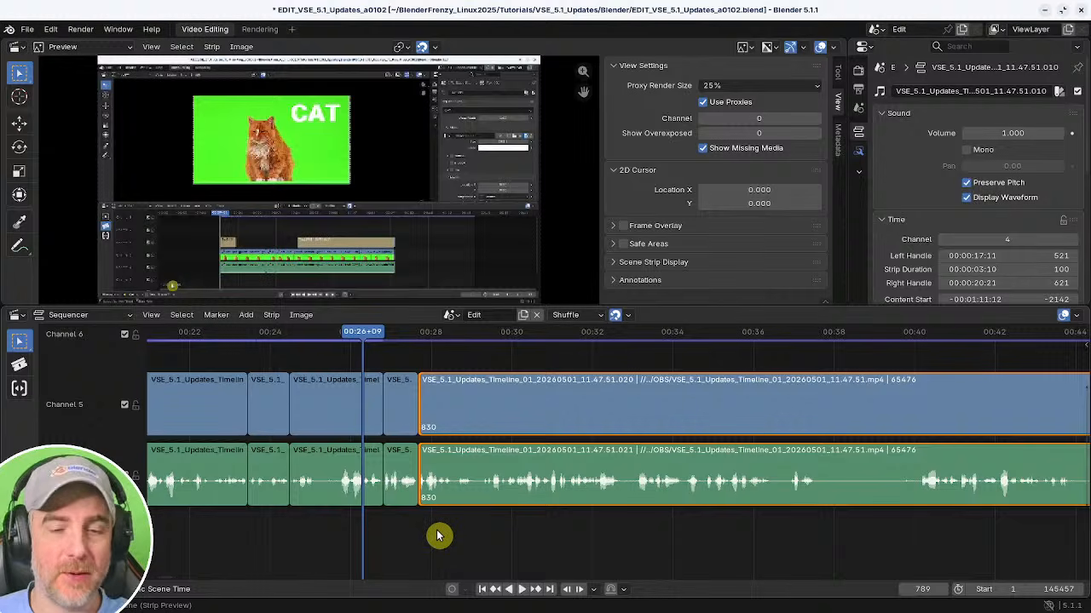
{"action": "key", "text": "space"}
{"action": "key", "text": "space"}
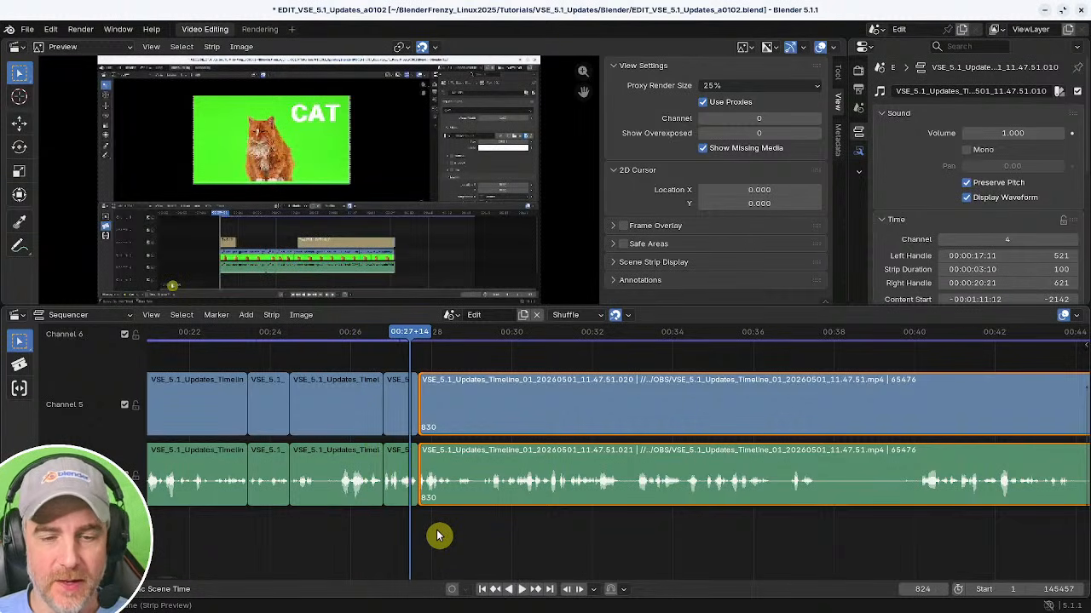
{"action": "middle_click_drag", "start_coordinate": [439, 536], "coordinate": [443, 544], "text": "ctrl"}
{"action": "key", "text": "space"}
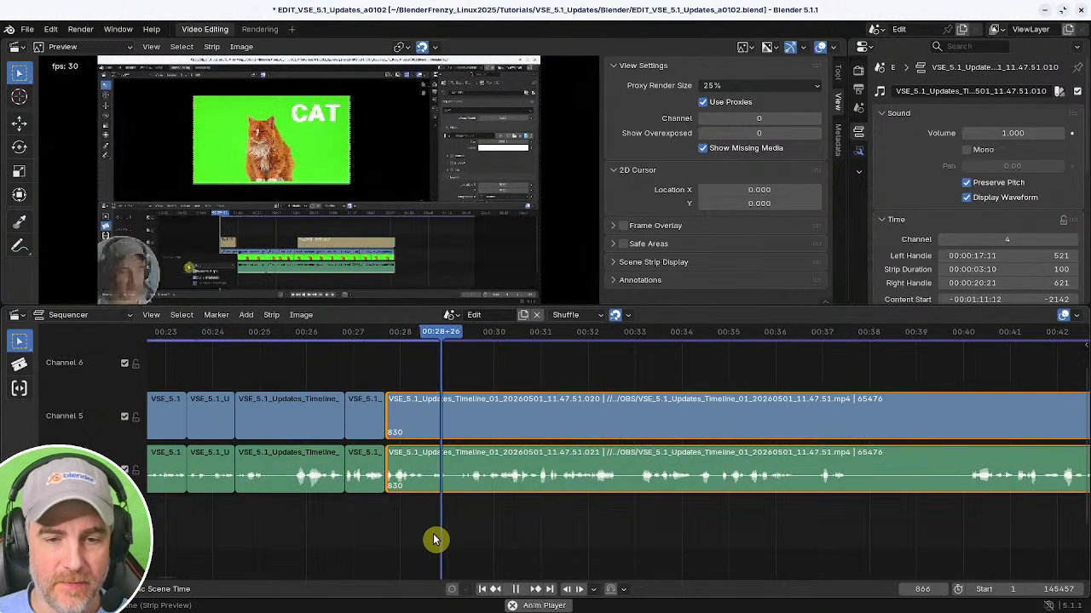
{"action": "key", "text": "space"}
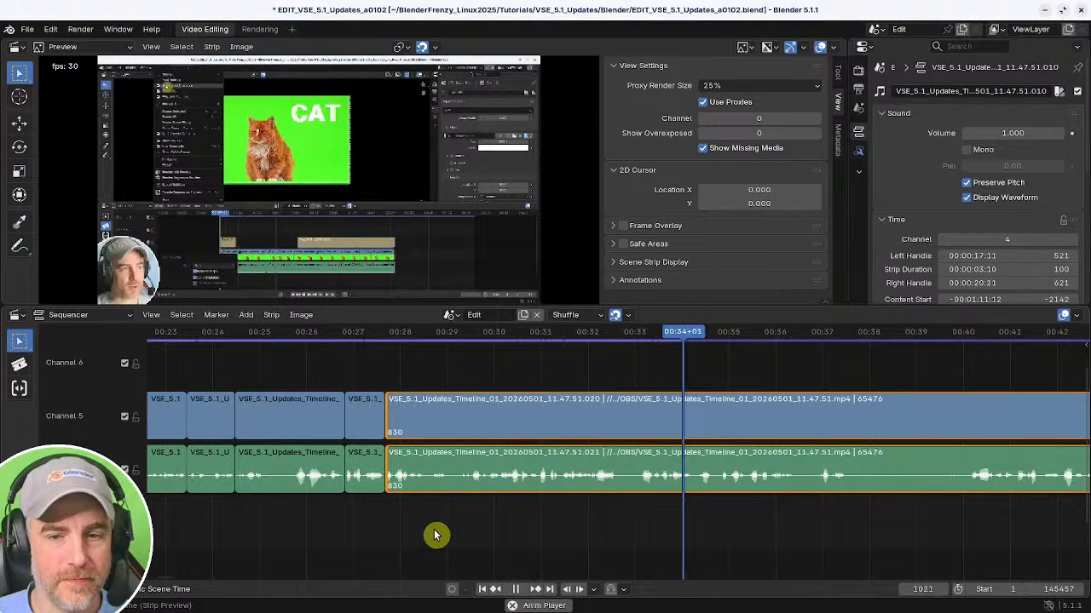
{"action": "middle_click_drag", "start_coordinate": [436, 535], "coordinate": [426, 553]}
{"action": "middle_click_drag", "start_coordinate": [494, 534], "coordinate": [427, 527]}
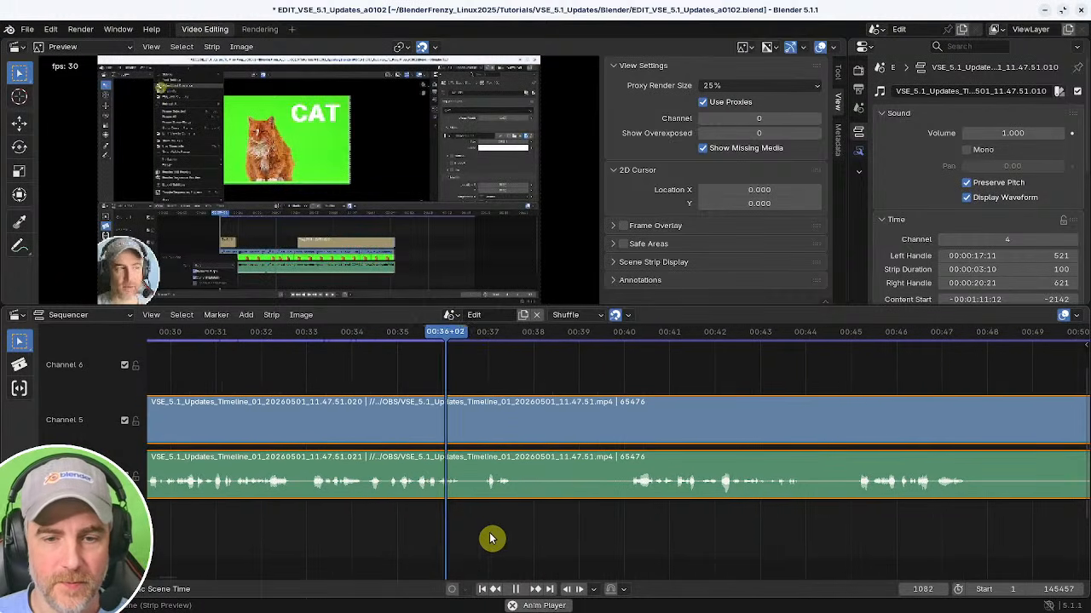
Split the strips at about 00:36+14 and 00:36+27, delete the piece between them, and remove the gap.
{"action": "key", "text": "k"}
{"action": "mouse_move", "coordinate": [497, 539]}
{"action": "left_mouse_down"}
{"action": "mouse_move", "coordinate": [518, 541]}
{"action": "mouse_move", "coordinate": [467, 536]}
{"action": "mouse_move", "coordinate": [479, 539]}
{"action": "left_mouse_up"}
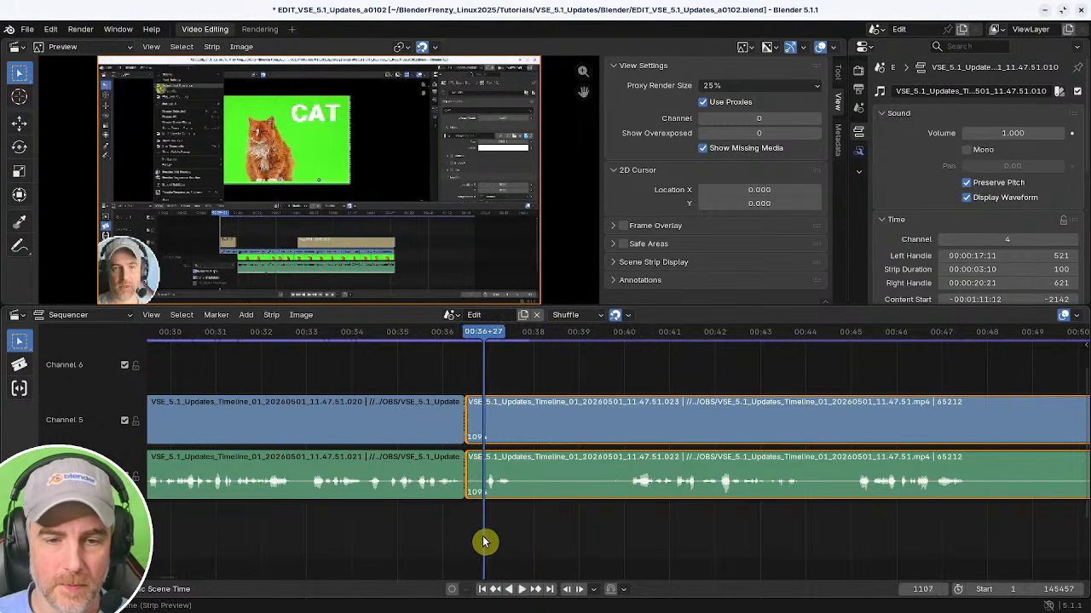
{"action": "key", "text": "k"}
{"action": "right_click_drag", "start_coordinate": [483, 542], "coordinate": [442, 537], "text": "shift"}
{"action": "key", "text": "x"}
{"action": "key", "text": "BackSpace"}
Split the strips at about 00:37+02, trim the following segment's start to about 00:39+20, and remove the gap.
{"action": "key", "text": "space"}
{"action": "key", "text": "k"}
{"action": "right_click_drag", "start_coordinate": [541, 545], "coordinate": [475, 543], "text": "shift"}
{"action": "key", "text": "space"}
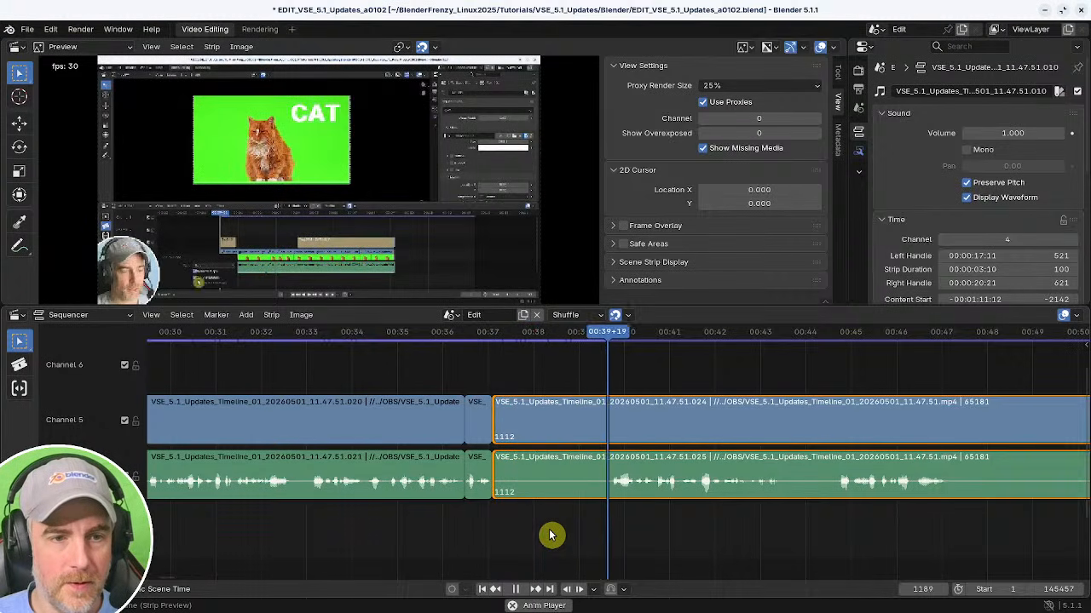
{"action": "key", "text": "space"}
{"action": "right_click_drag", "start_coordinate": [594, 531], "coordinate": [488, 550], "text": "shift"}
{"action": "key", "text": "space"}
{"action": "right_click_drag", "start_coordinate": [586, 550], "coordinate": [450, 538], "text": "shift"}
{"action": "key", "text": "shift+s"}
{"action": "key", "text": "BackSpace"}
{"action": "key", "text": "space"}
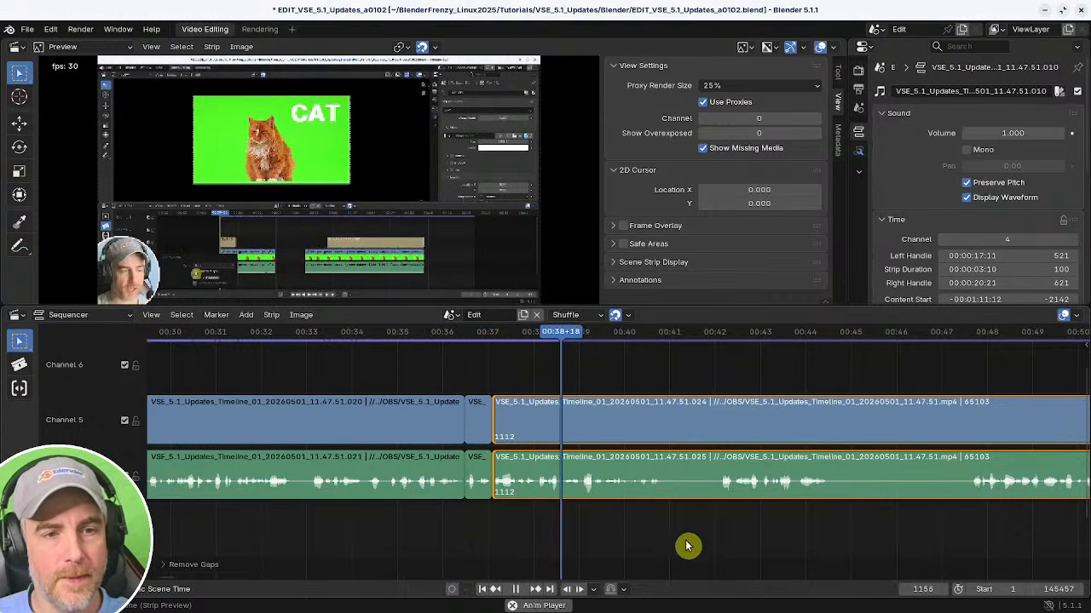
Split the strips at about 00:40+27, trim the following segment's start to about 00:42+01, and remove the gap.
{"action": "middle_click_drag", "start_coordinate": [689, 533], "coordinate": [449, 526]}
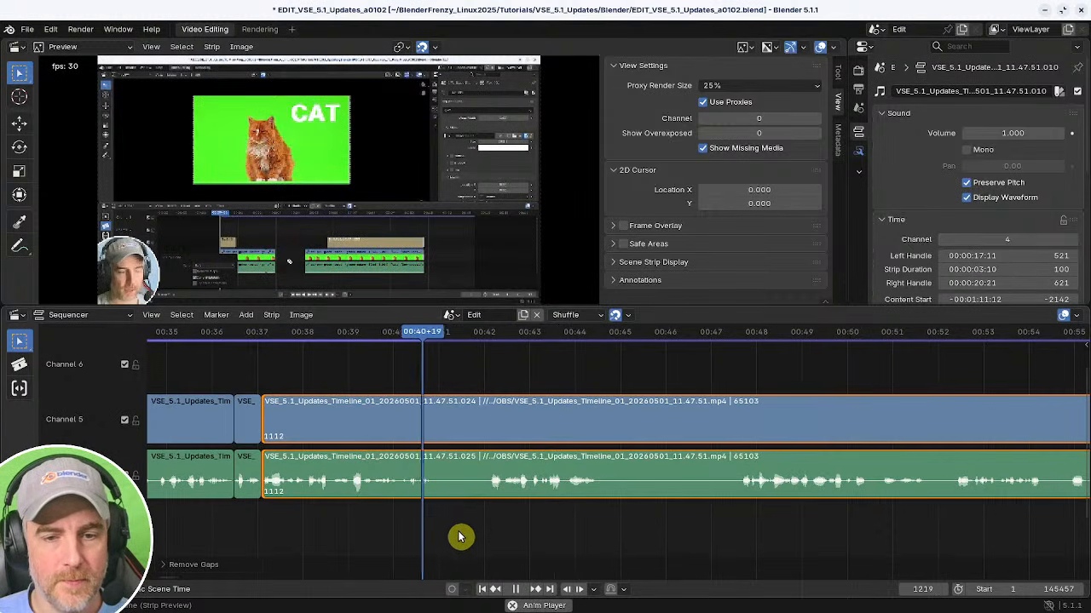
{"action": "key", "text": "k"}
{"action": "right_click", "coordinate": [486, 541], "text": "shift"}
{"action": "key", "text": "shift+s"}
{"action": "key", "text": "BackSpace"}
Split the strips at about 00:43+09, trim the following segment's start to about 00:46+15, and remove the gap.
{"action": "right_click", "coordinate": [417, 540], "text": "shift"}
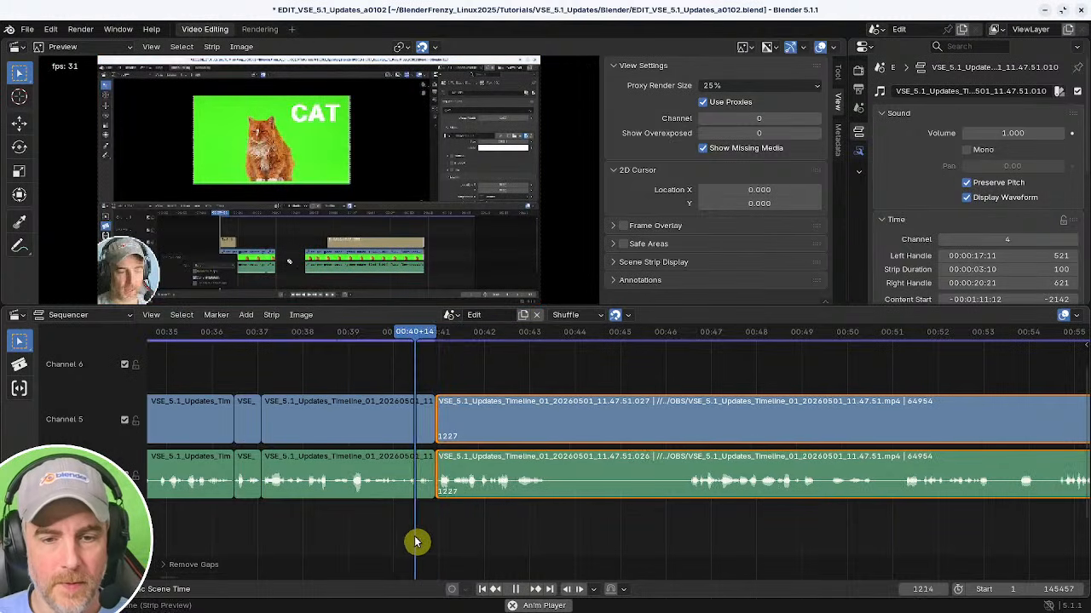
{"action": "middle_click_drag", "start_coordinate": [614, 546], "coordinate": [530, 542]}
{"action": "key", "text": "space"}
{"action": "key", "text": "k"}
{"action": "right_click", "coordinate": [583, 538], "text": "shift"}
{"action": "key", "text": "space"}
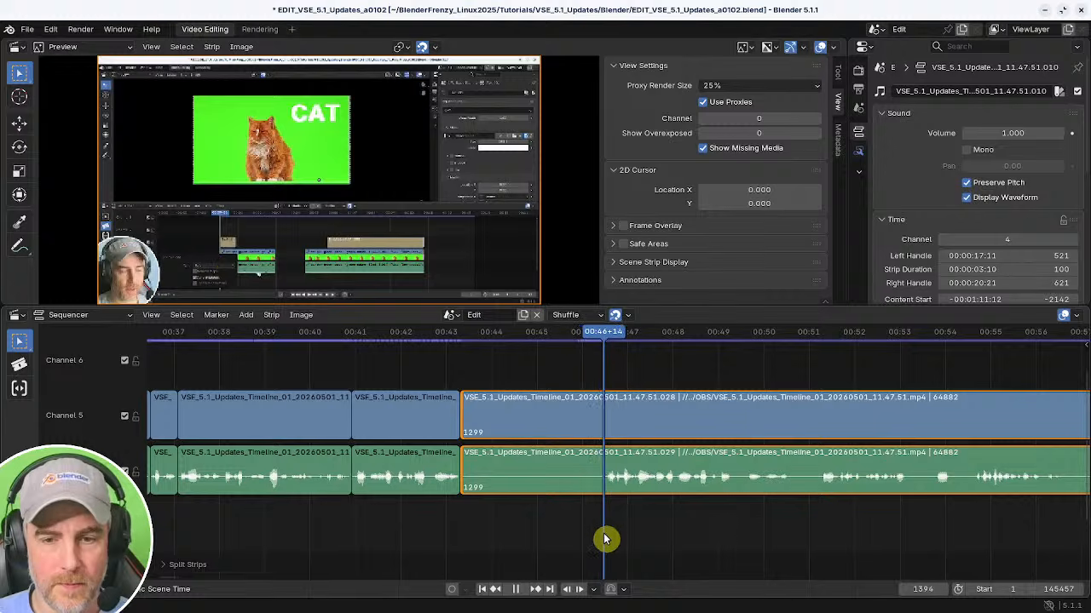
{"action": "key", "text": "shift+s"}
{"action": "key", "text": "space"}
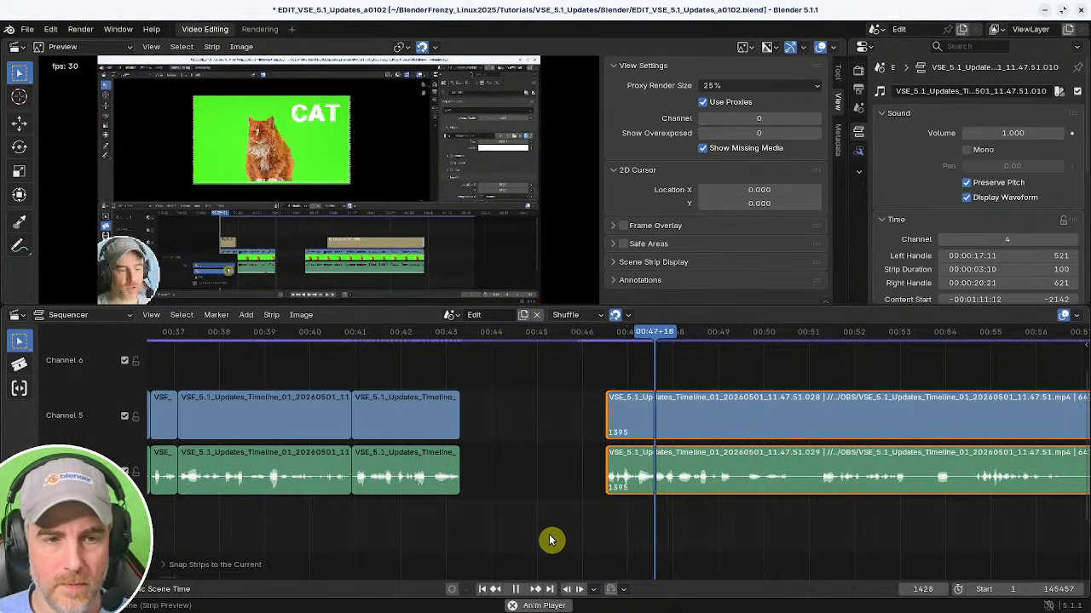
{"action": "right_click", "coordinate": [405, 531], "text": "shift"}
{"action": "key", "text": "BackSpace"}
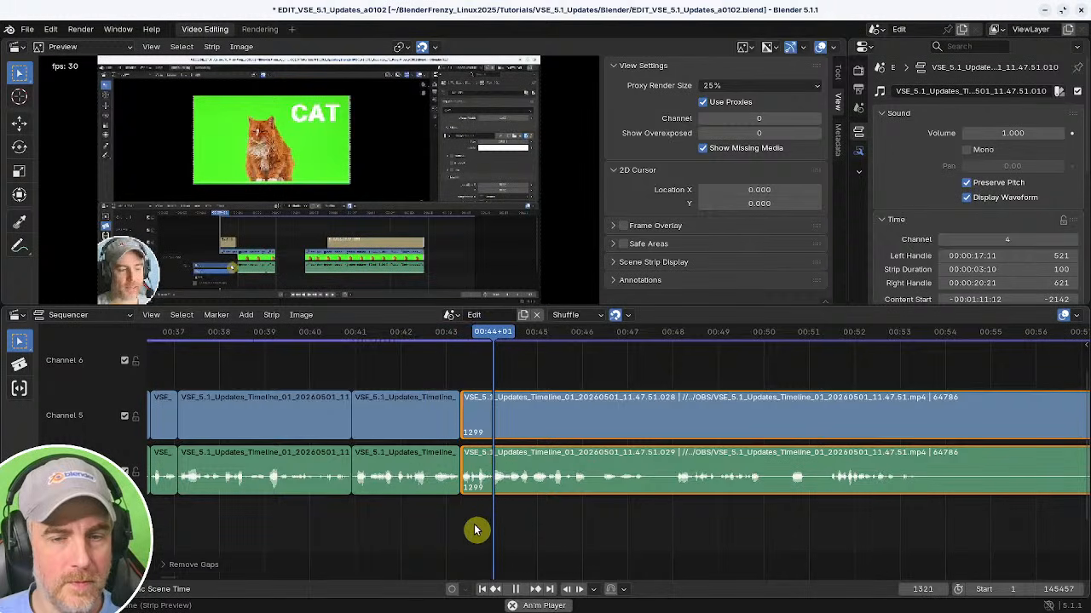
Delete the segment starting at about 00:40+27 and close the gap it leaves.
{"action": "key", "text": "space"}
{"action": "right_click", "coordinate": [342, 502], "text": "shift"}
{"action": "key", "text": "space"}
{"action": "key", "text": "space"}
{"action": "left_click", "coordinate": [405, 489]}
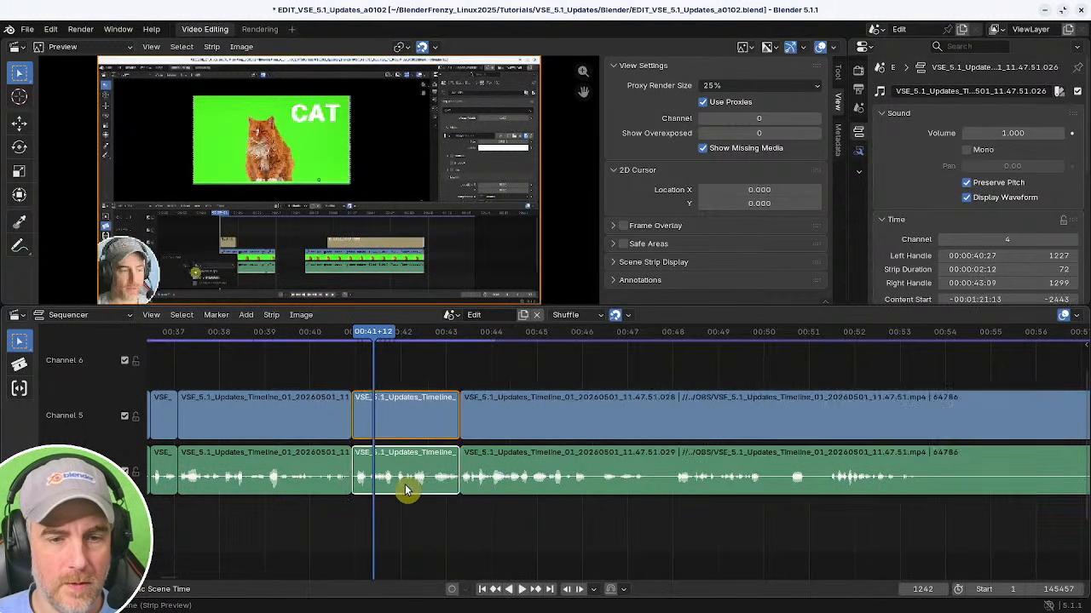
{"action": "key", "text": "x"}
{"action": "right_click", "coordinate": [309, 500], "text": "shift"}
{"action": "key", "text": "BackSpace"}
{"action": "key", "text": "space"}
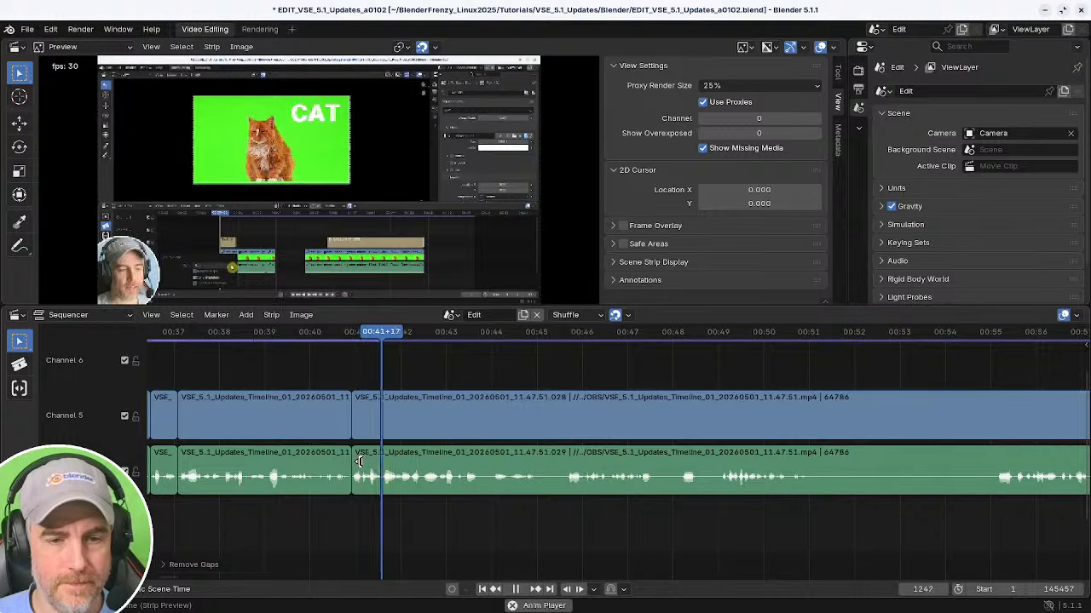
Split the strips at about 00:43+24.
{"action": "left_click", "coordinate": [392, 490]}
{"action": "middle_click_drag", "start_coordinate": [540, 526], "coordinate": [469, 526]}
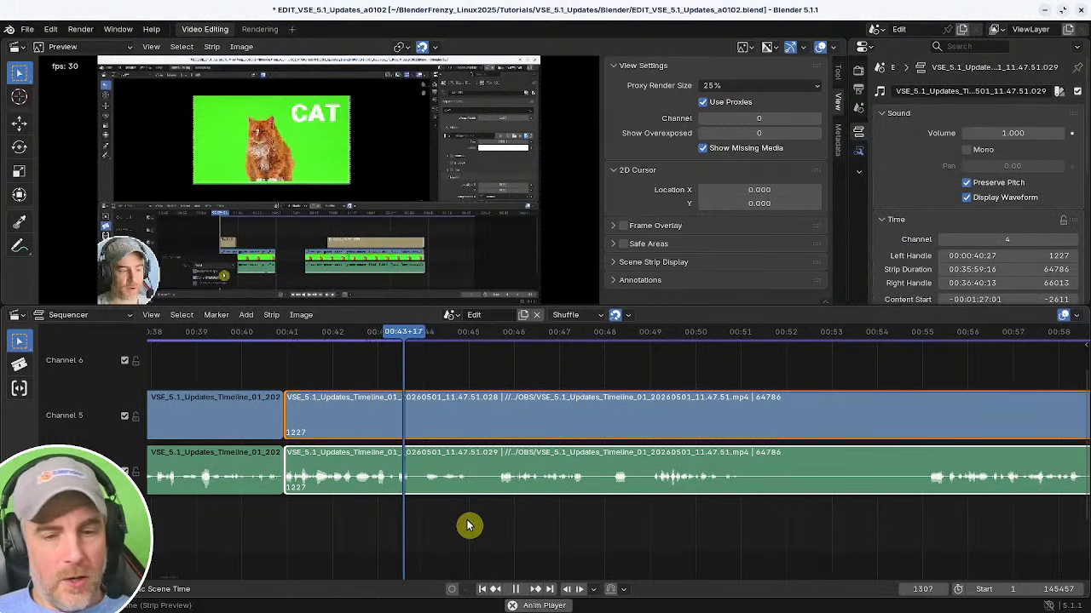
{"action": "key", "text": "space"}
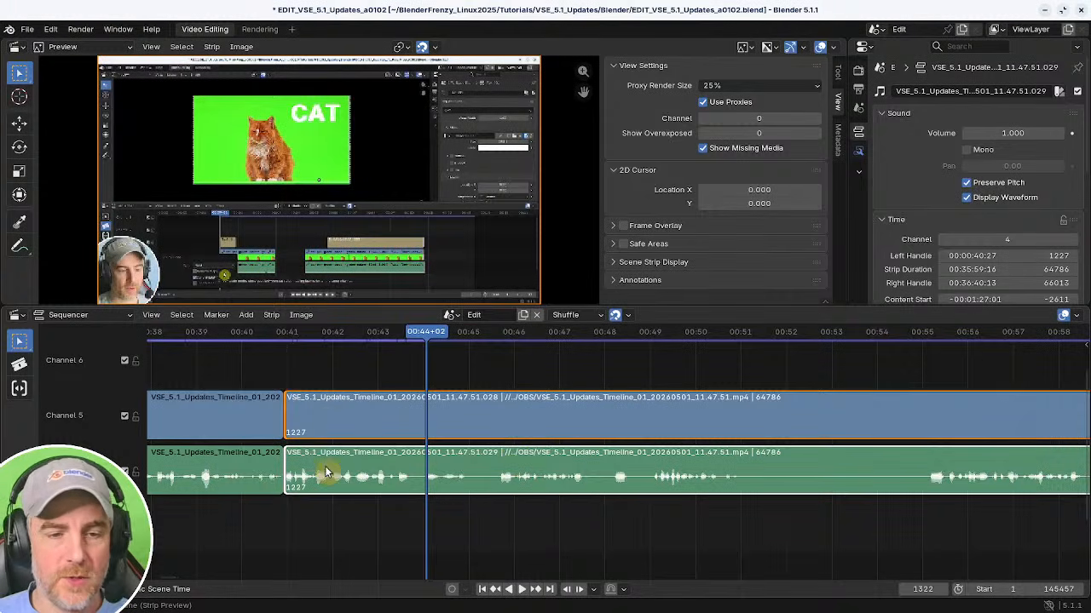
{"action": "middle_click_drag", "start_coordinate": [354, 519], "coordinate": [431, 525]}
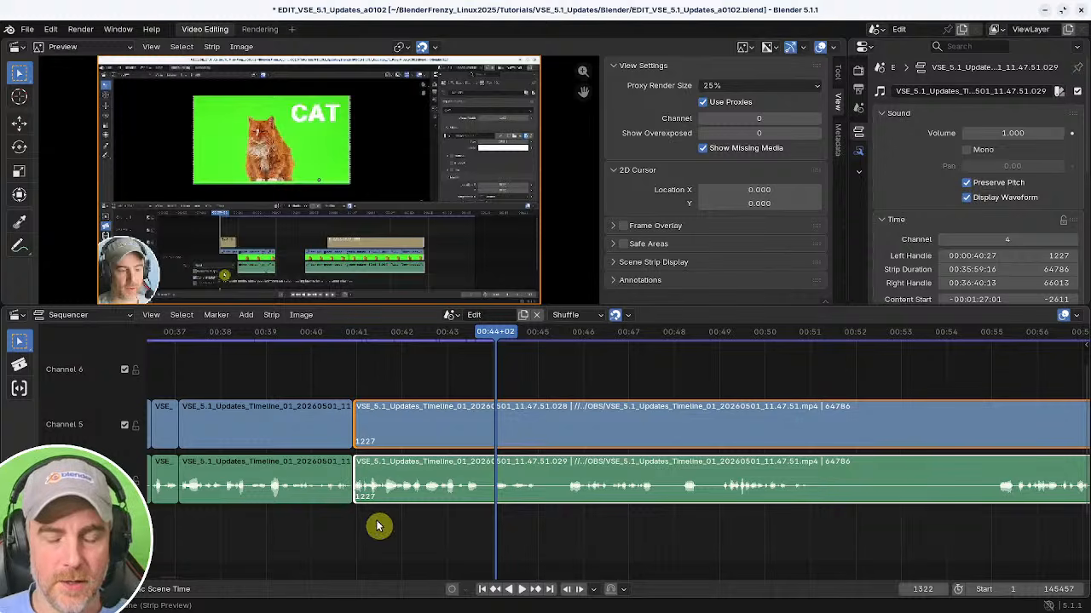
{"action": "middle_click_drag", "start_coordinate": [530, 527], "coordinate": [477, 534]}
{"action": "right_click_drag", "start_coordinate": [438, 535], "coordinate": [434, 538], "text": "shift"}
{"action": "key", "text": "k"}
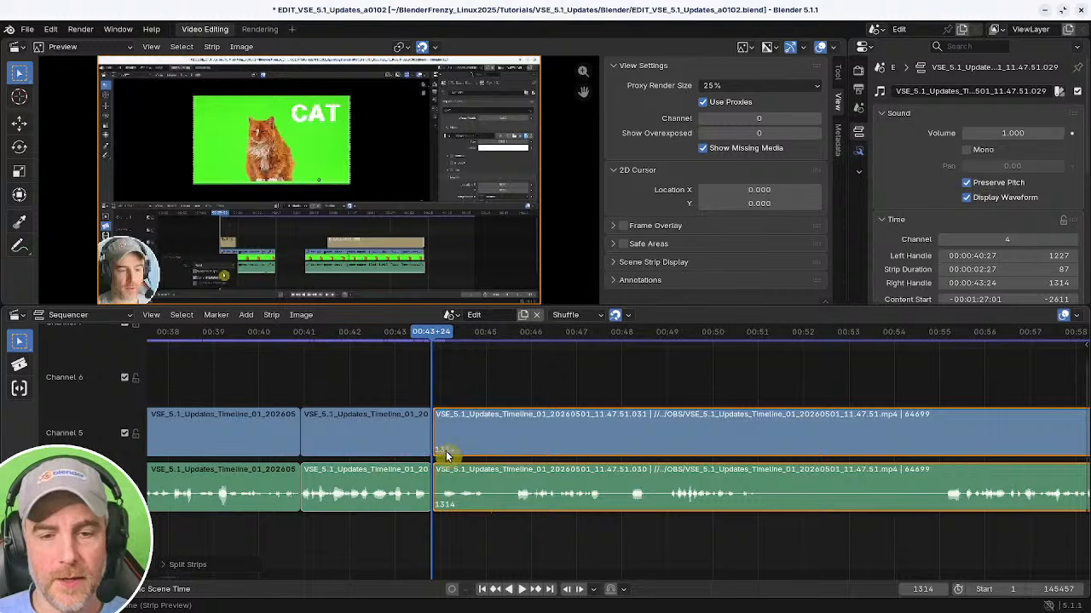
Trim the following segment's start to about 00:45+15.
{"action": "left_click_drag", "start_coordinate": [535, 444], "coordinate": [560, 475]}
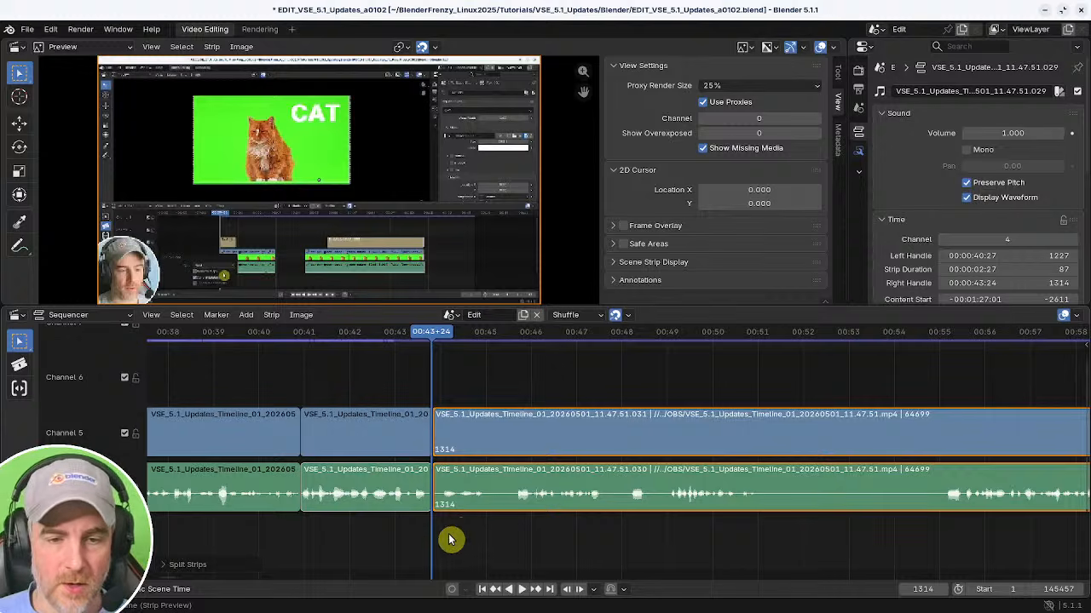
{"action": "right_click", "coordinate": [262, 534], "text": "shift"}
{"action": "key", "text": "space"}
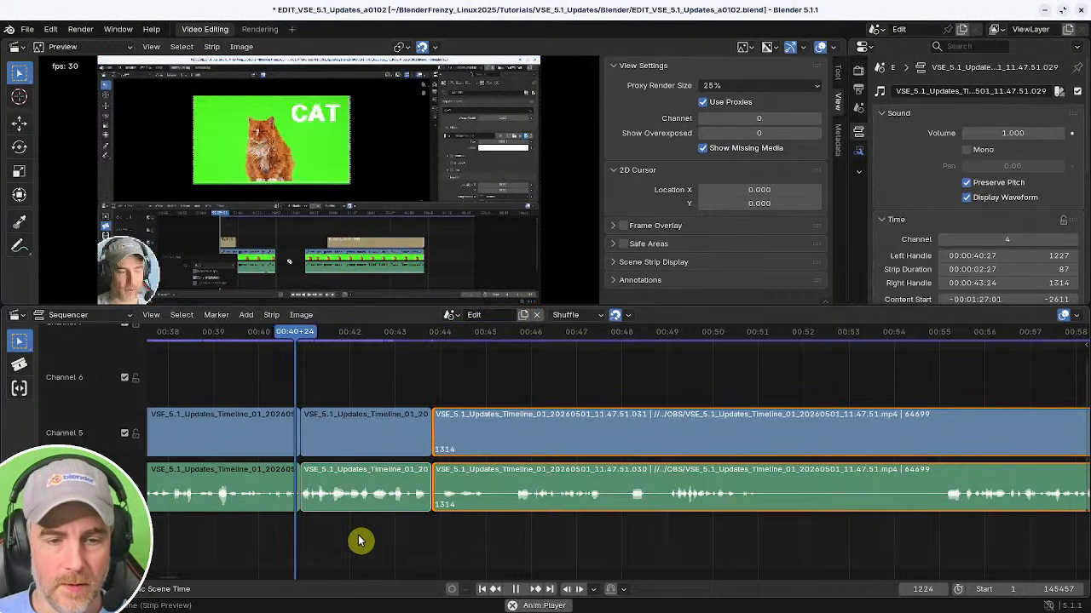
{"action": "key", "text": "space"}
{"action": "right_click_drag", "start_coordinate": [451, 541], "coordinate": [511, 536], "text": "shift"}
{"action": "key", "text": "shift+s"}
Split the strips at about 00:48+04 and trim the following segment's start to about 00:51+11.
{"action": "right_click", "coordinate": [628, 540], "text": "shift"}
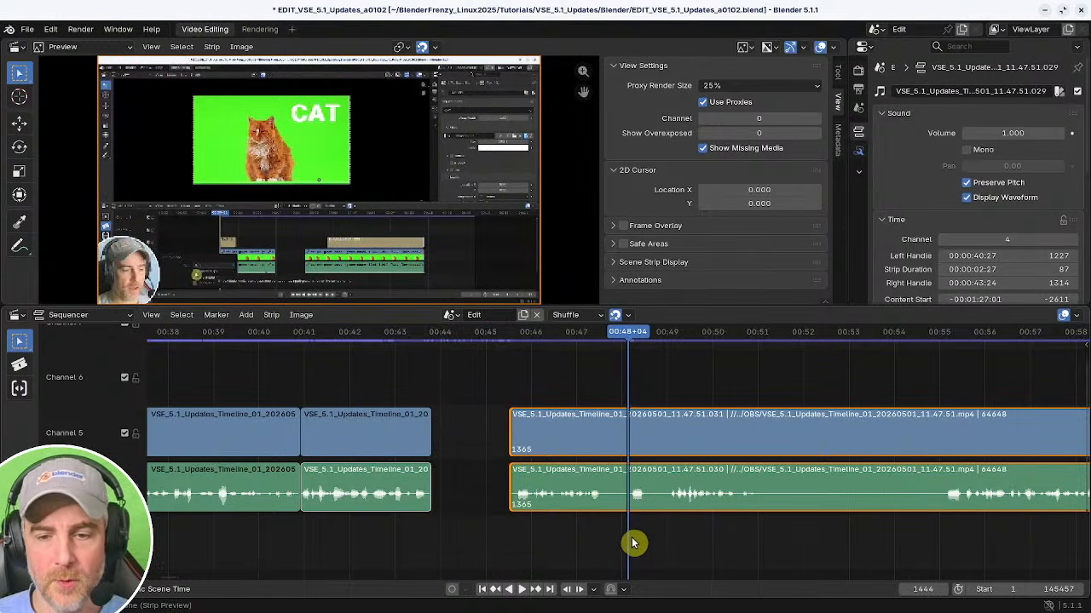
{"action": "key", "text": "k"}
{"action": "right_click", "coordinate": [775, 534], "text": "shift"}
{"action": "key", "text": "shift+s"}
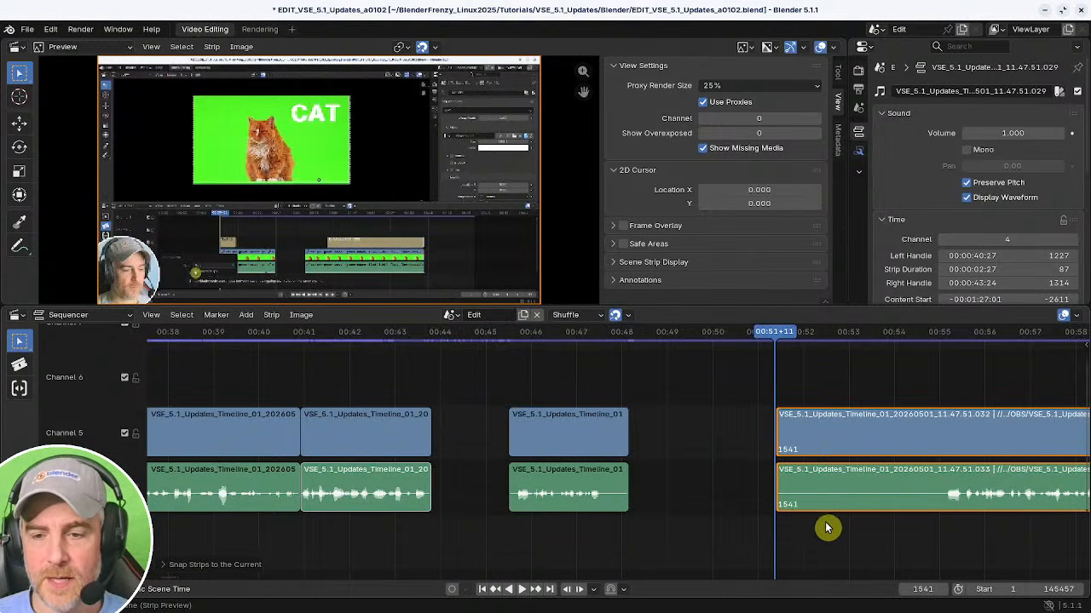
Remove the gaps between the trimmed segments.
{"action": "right_click", "coordinate": [852, 521], "text": "shift"}
{"action": "key", "text": "space"}
{"action": "key", "text": "Escape"}
{"action": "right_click_drag", "start_coordinate": [839, 538], "coordinate": [402, 525], "text": "shift"}
{"action": "key", "text": "BackSpace"}
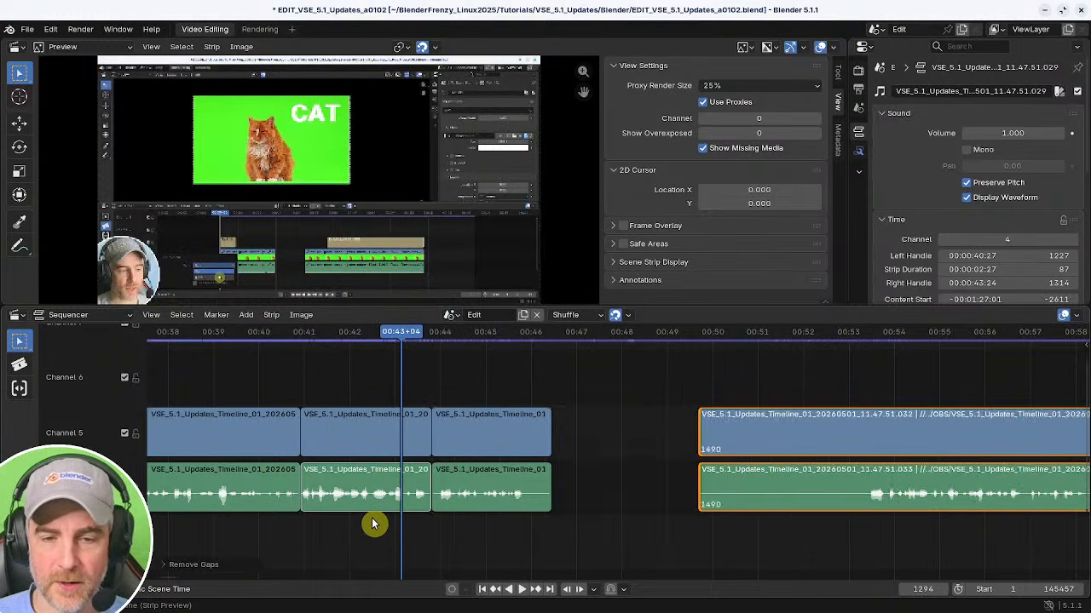
{"action": "key", "text": "BackSpace"}
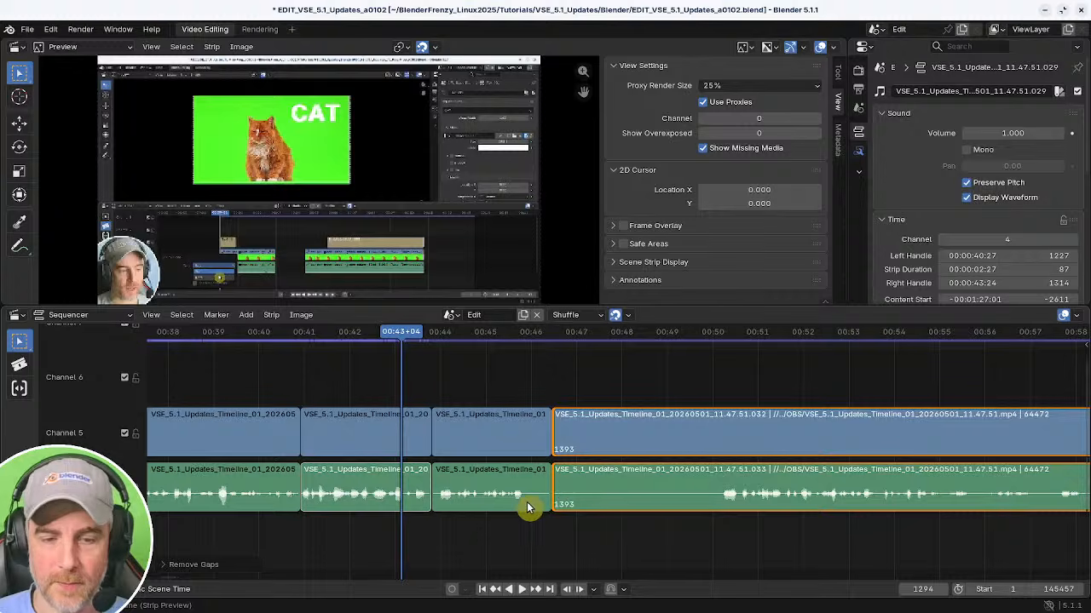
Undo the trims, split and gap removals made after the cut at about 00:43+24.
{"action": "key", "text": "ctrl+z"}
{"action": "key", "text": "ctrl+z"}
{"action": "key", "text": "ctrl+z"}
{"action": "key", "text": "ctrl+z"}
{"action": "key", "text": "ctrl+z"}
{"action": "key", "text": "ctrl+z"}
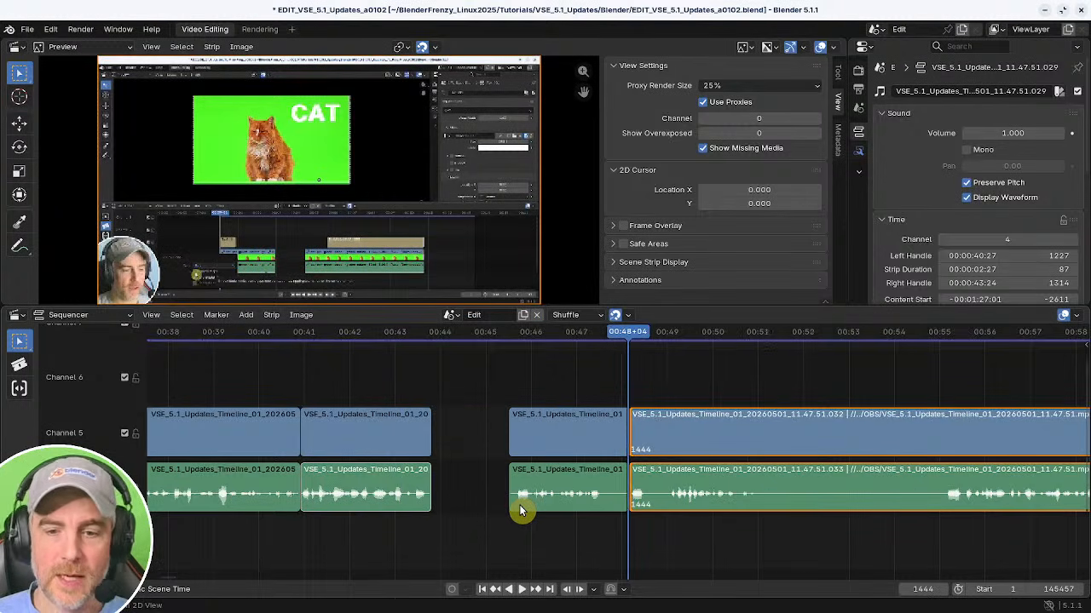
{"action": "key", "text": "ctrl+z"}
{"action": "key", "text": "ctrl+z"}
Review playback from about 00:42+20 and split the strips at about 00:44+25.
{"action": "right_click_drag", "start_coordinate": [390, 529], "coordinate": [380, 528], "text": "shift"}
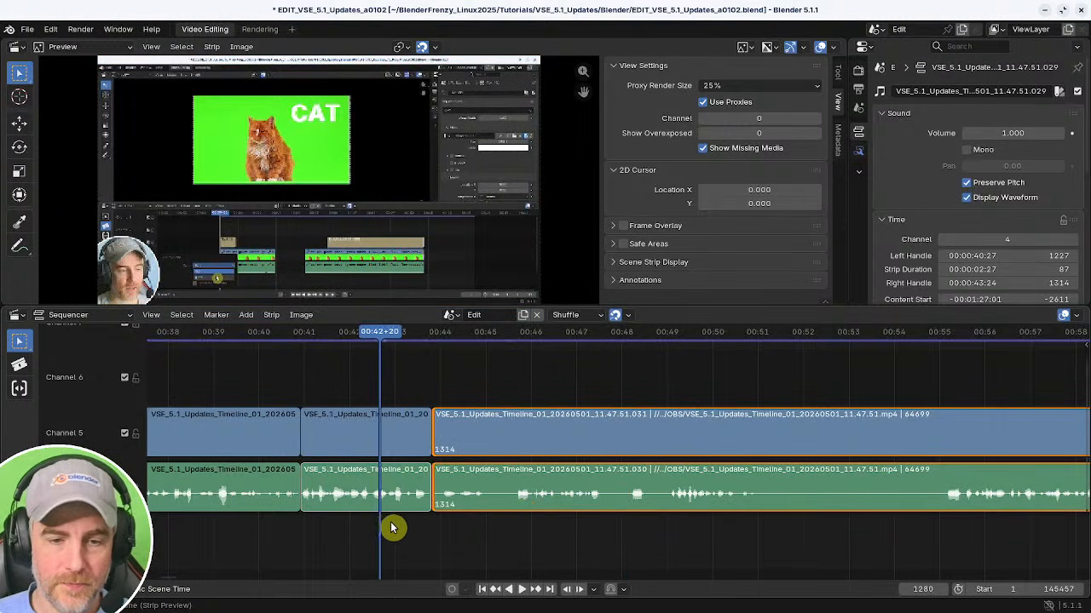
{"action": "key", "text": "space"}
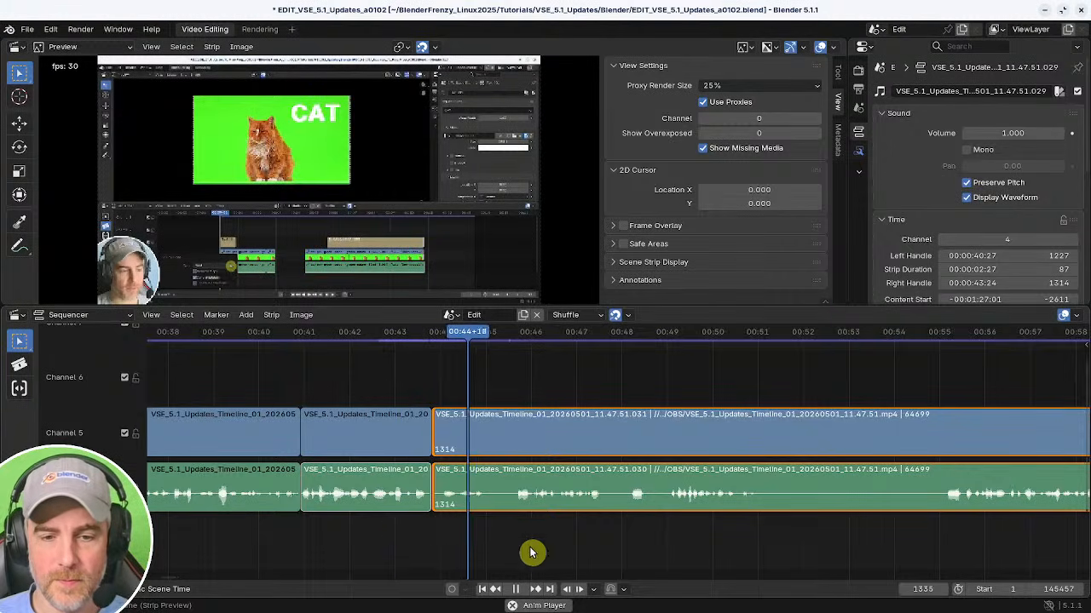
{"action": "middle_click_drag", "start_coordinate": [595, 545], "coordinate": [533, 547]}
{"action": "right_click", "coordinate": [409, 543], "text": "shift"}
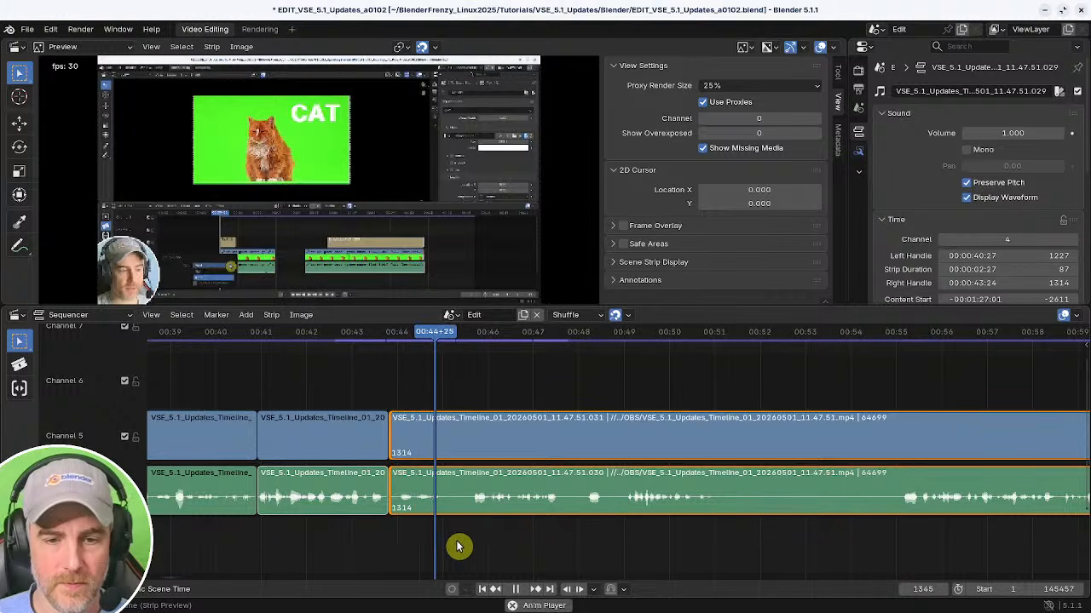
{"action": "key", "text": "space"}
{"action": "key", "text": "k"}
Trim the following segment's start to about 00:45+00 and remove the gap before it.
{"action": "right_click_drag", "start_coordinate": [475, 542], "coordinate": [490, 546], "text": "shift"}
{"action": "key", "text": "shift+s"}
{"action": "right_click", "coordinate": [392, 548], "text": "shift"}
{"action": "key", "text": "BackSpace"}
Play on from the cut and split the strips at about 00:46+14.
{"action": "key", "text": "space"}
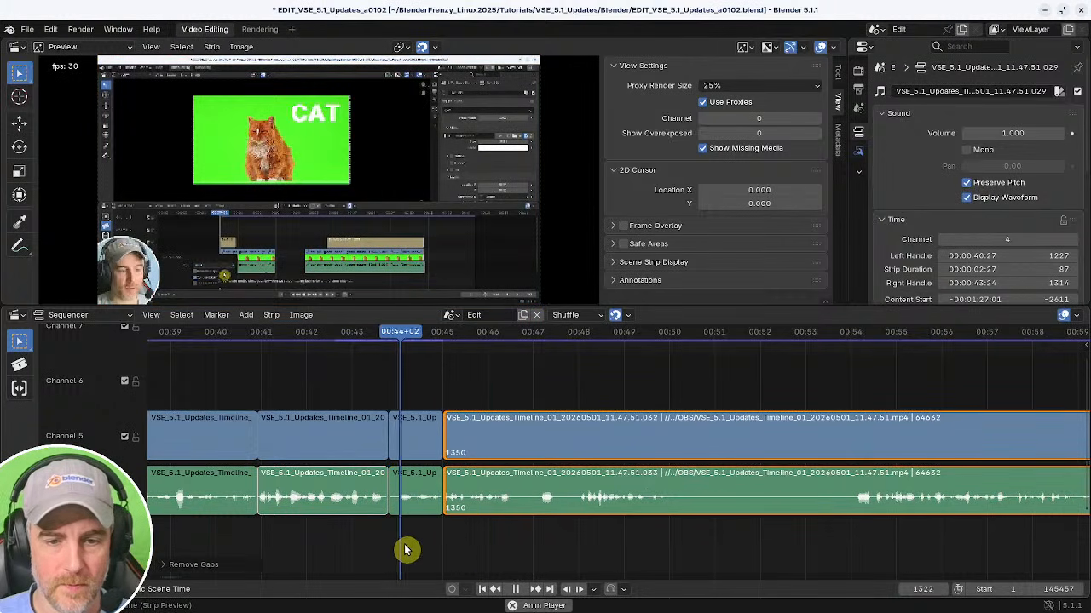
{"action": "middle_click_drag", "start_coordinate": [566, 540], "coordinate": [467, 534]}
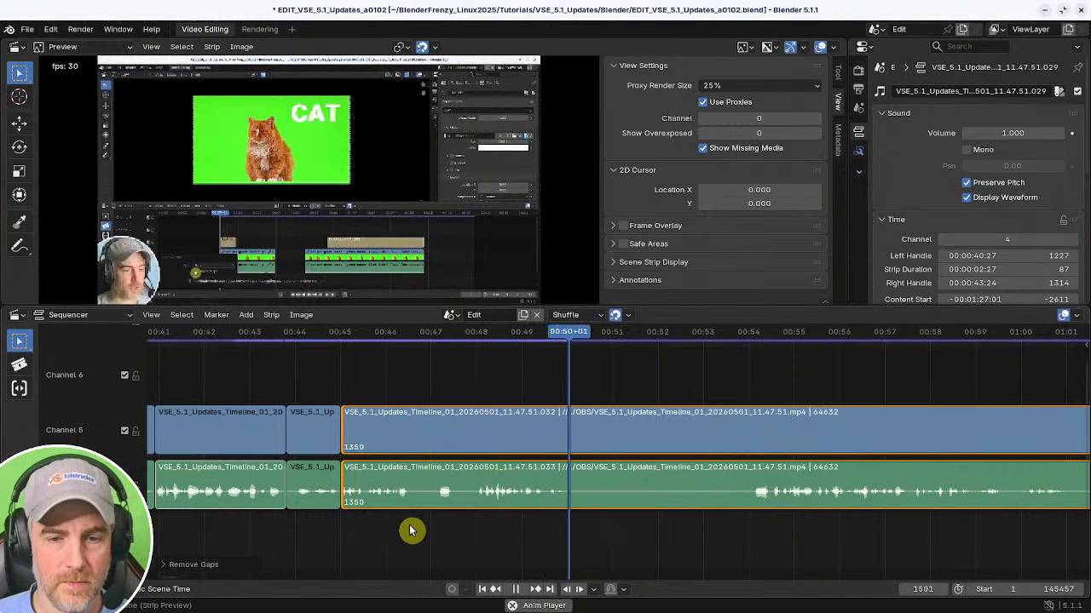
{"action": "key", "text": "Escape"}
{"action": "key", "text": "space"}
{"action": "key", "text": "k"}
Trim the following segment's start to about 00:48+00 and close the gap before it.
{"action": "right_click_drag", "start_coordinate": [467, 537], "coordinate": [478, 538], "text": "shift"}
{"action": "key", "text": "shift+s"}
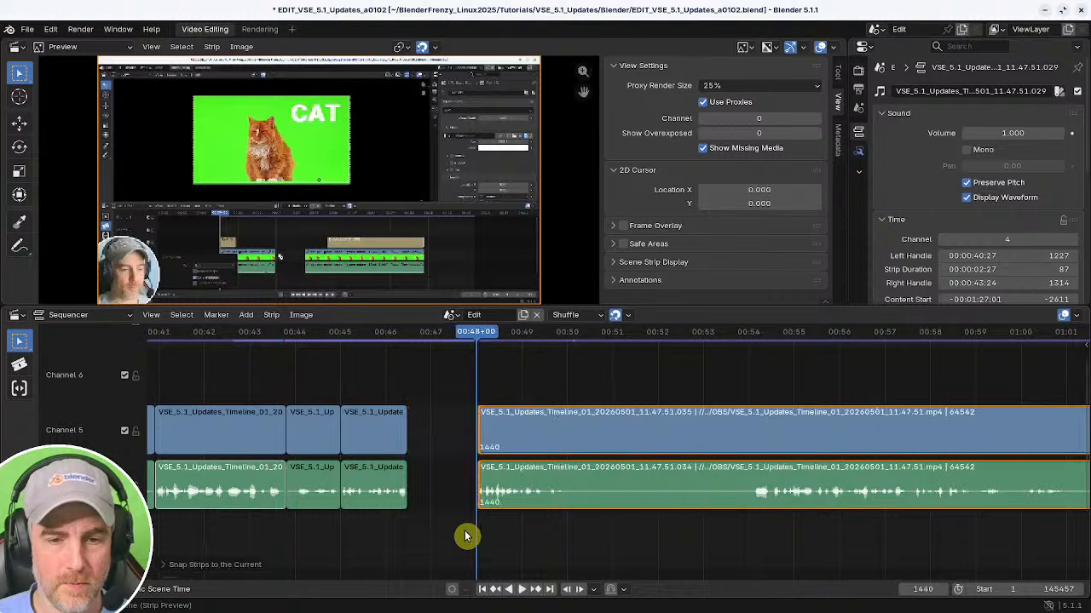
{"action": "right_click", "coordinate": [358, 542], "text": "shift"}
{"action": "key", "text": "BackSpace"}
{"action": "key", "text": "space"}
Play back the new segment and split the strips at about 00:48+12.
{"action": "middle_click_drag", "start_coordinate": [460, 544], "coordinate": [364, 536]}
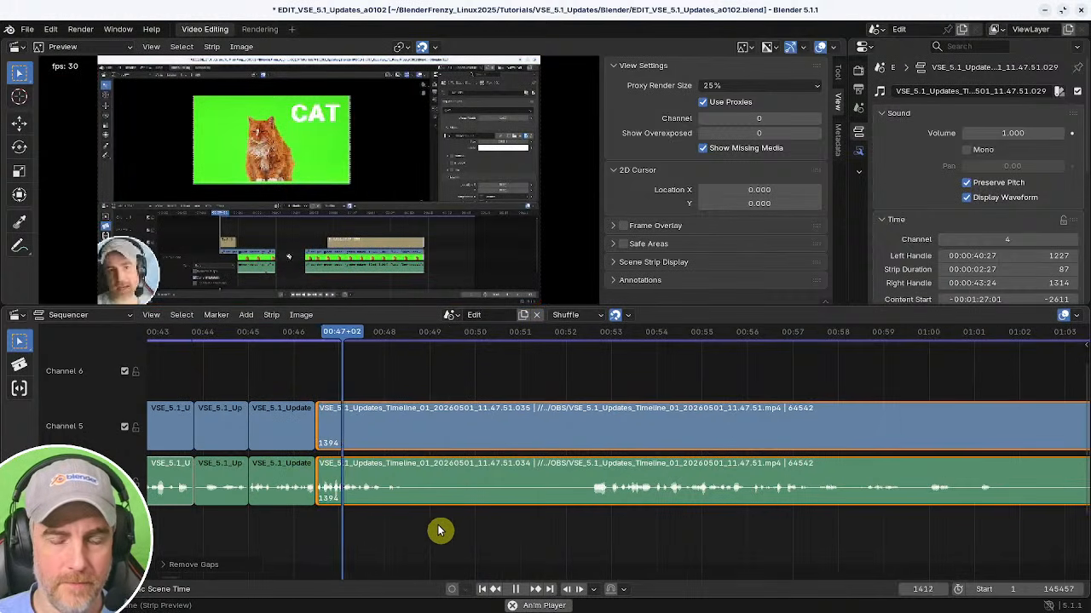
{"action": "middle_click_drag", "start_coordinate": [455, 533], "coordinate": [446, 534]}
{"action": "key", "text": "k"}
Trim the start of the segment after the 00:48+12 cut and remove the gap before it.
{"action": "left_click_drag", "start_coordinate": [576, 540], "coordinate": [588, 541]}
{"action": "key", "text": "shift+s"}
{"action": "right_click", "coordinate": [335, 532], "text": "shift"}
{"action": "key", "text": "BackSpace"}
Play back the edited section from about 00:48 to 01:03 to check the cuts.
{"action": "right_click", "coordinate": [417, 541], "text": "shift"}
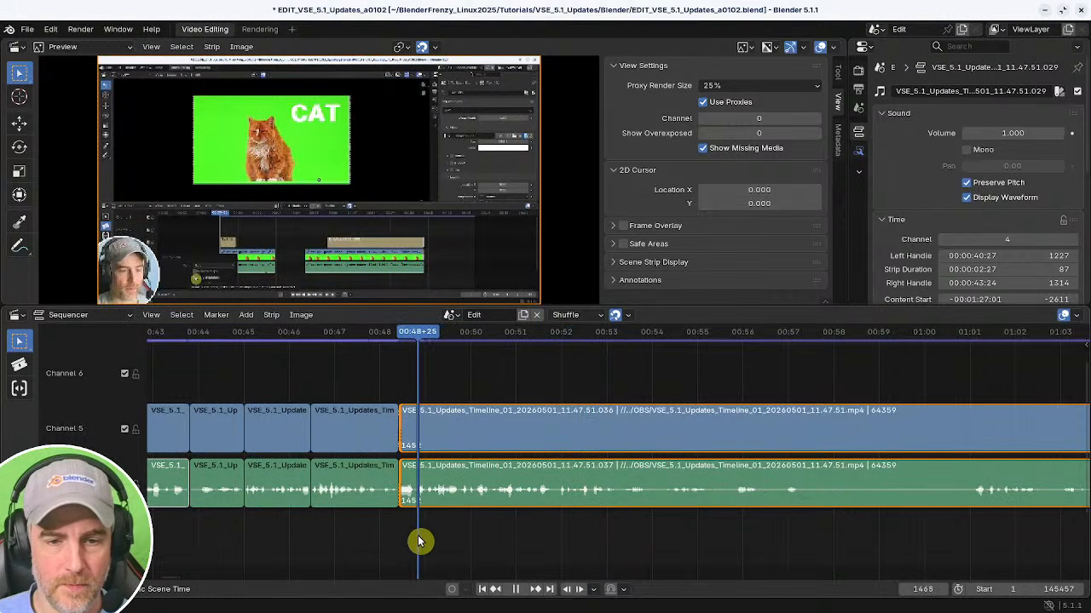
{"action": "right_click", "coordinate": [375, 536], "text": "shift"}
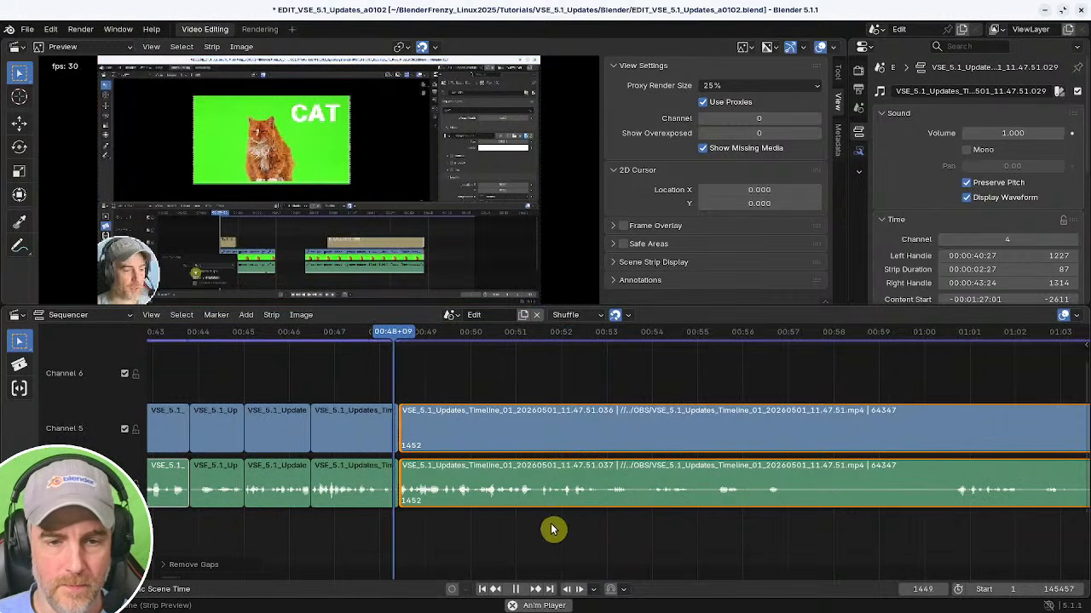
{"action": "middle_click_drag", "start_coordinate": [557, 534], "coordinate": [441, 531]}
{"action": "scroll", "coordinate": [463, 528], "scroll_direction": "down", "scroll_amount": 1}
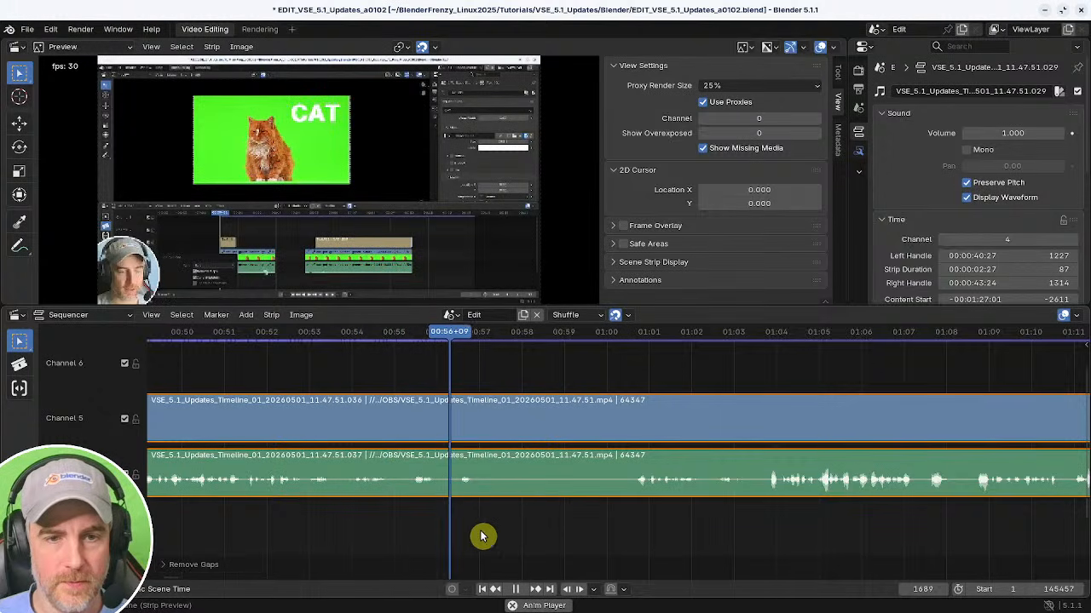
{"action": "left_click", "coordinate": [630, 529]}
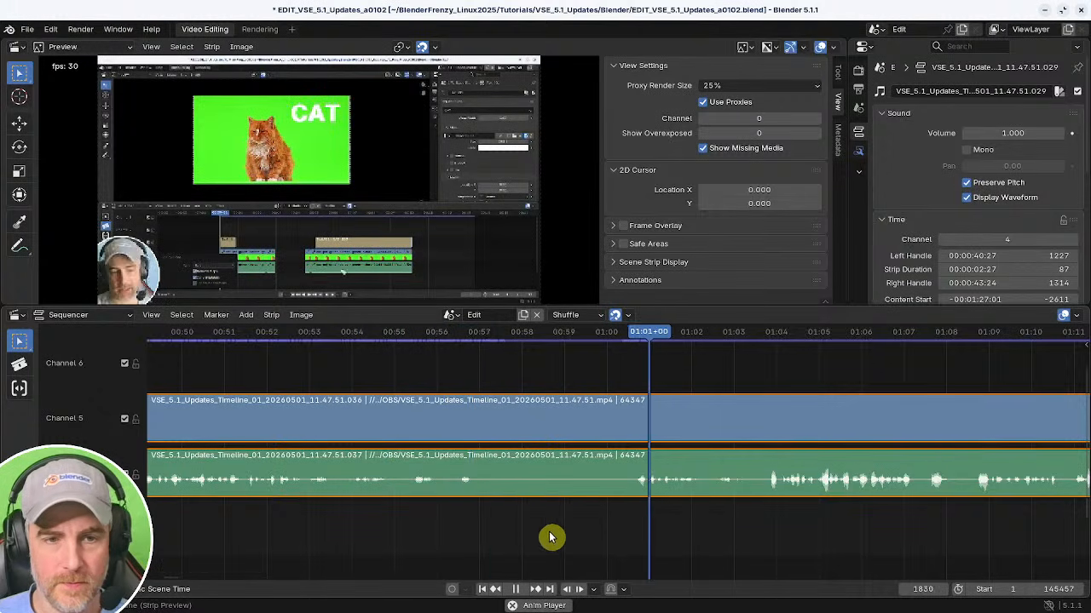
{"action": "middle_click_drag", "start_coordinate": [384, 531], "coordinate": [554, 526]}
{"action": "middle_click_drag", "start_coordinate": [554, 526], "coordinate": [517, 528], "text": "ctrl"}
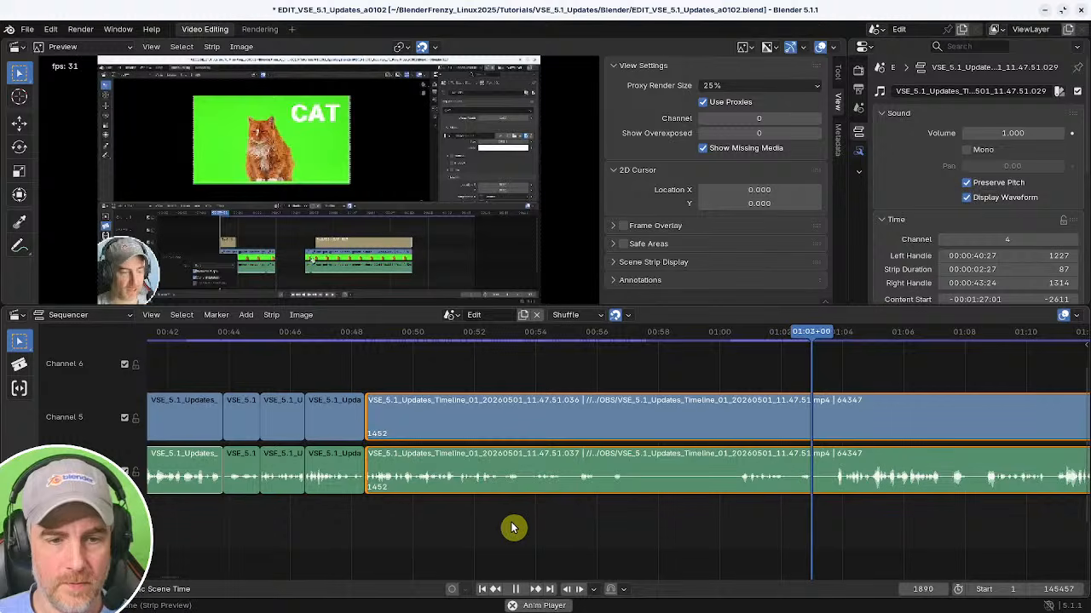
{"action": "key", "text": "space"}
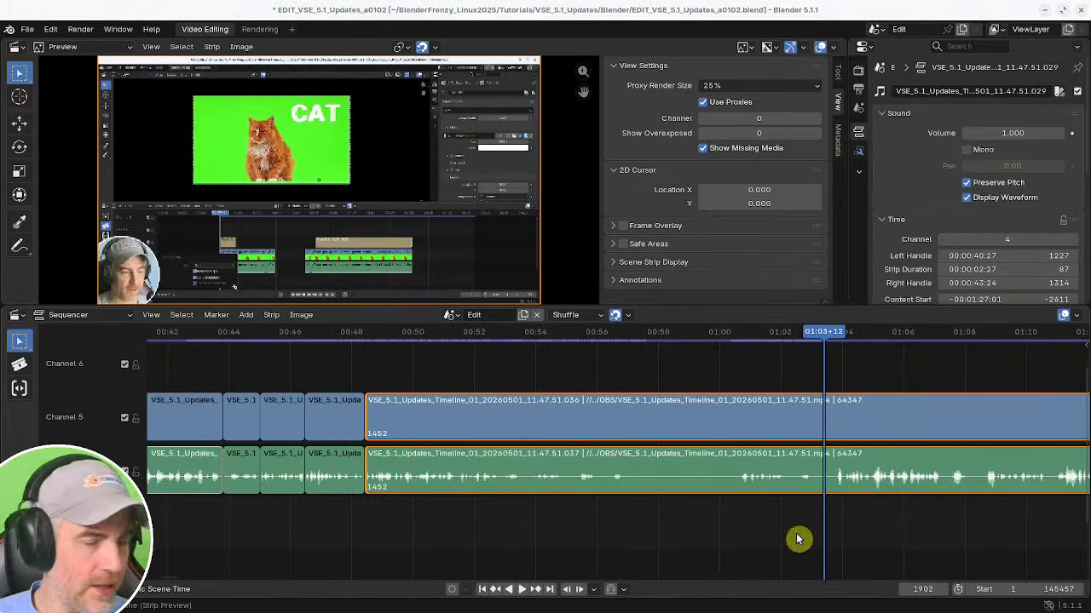
{"action": "left_click", "coordinate": [377, 522]}
{"action": "key", "text": "space"}
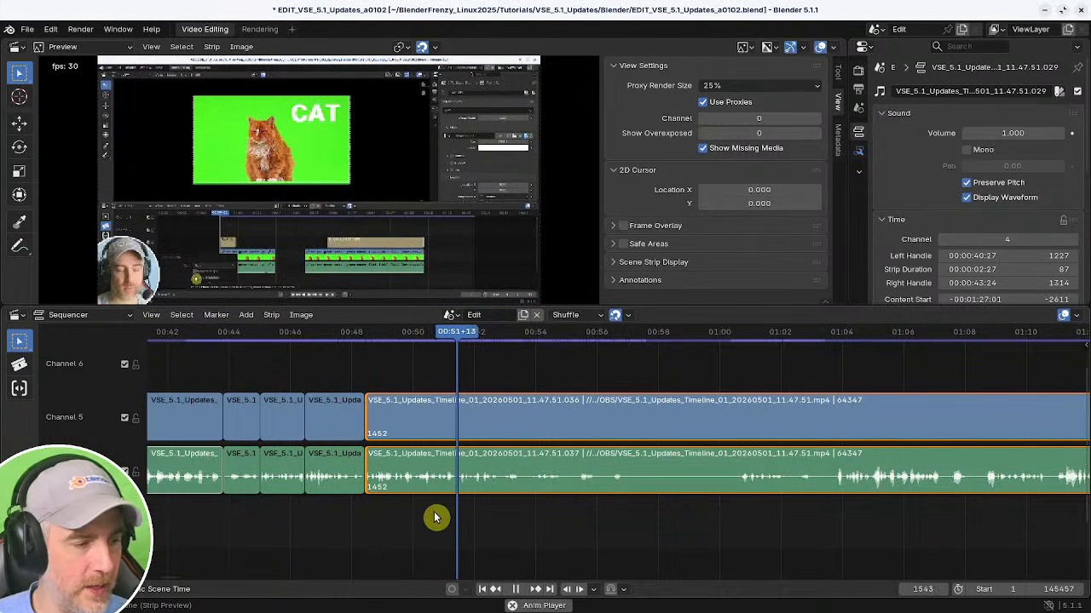
{"action": "key", "text": "space"}
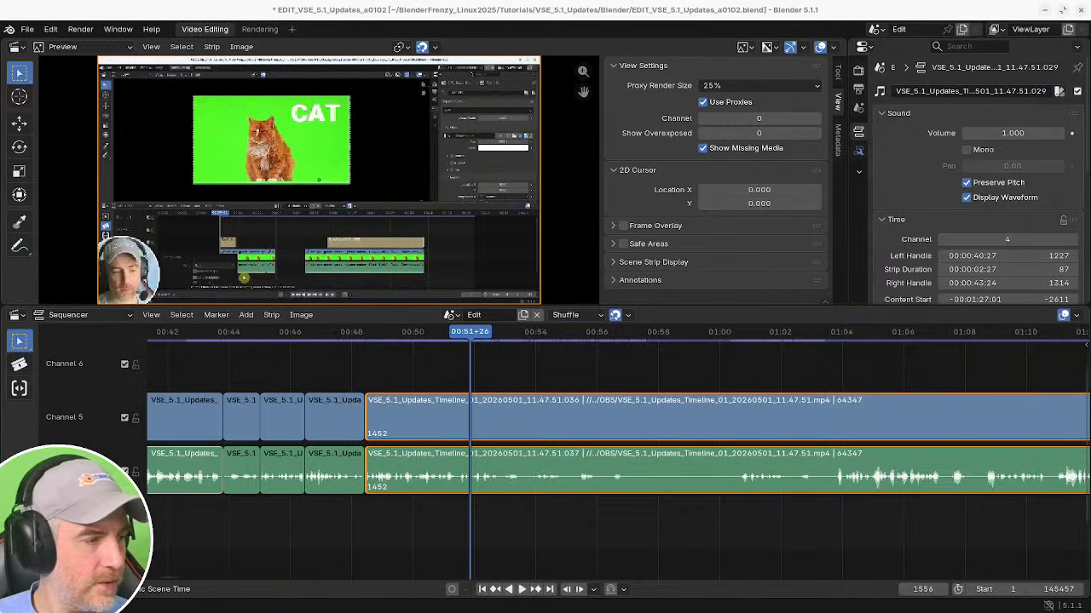
Scrub and play the long remaining segment between about 00:51 and 01:06 to find the next pause.
{"action": "right_click_drag", "start_coordinate": [493, 534], "coordinate": [383, 538], "text": "shift"}
{"action": "key", "text": "space"}
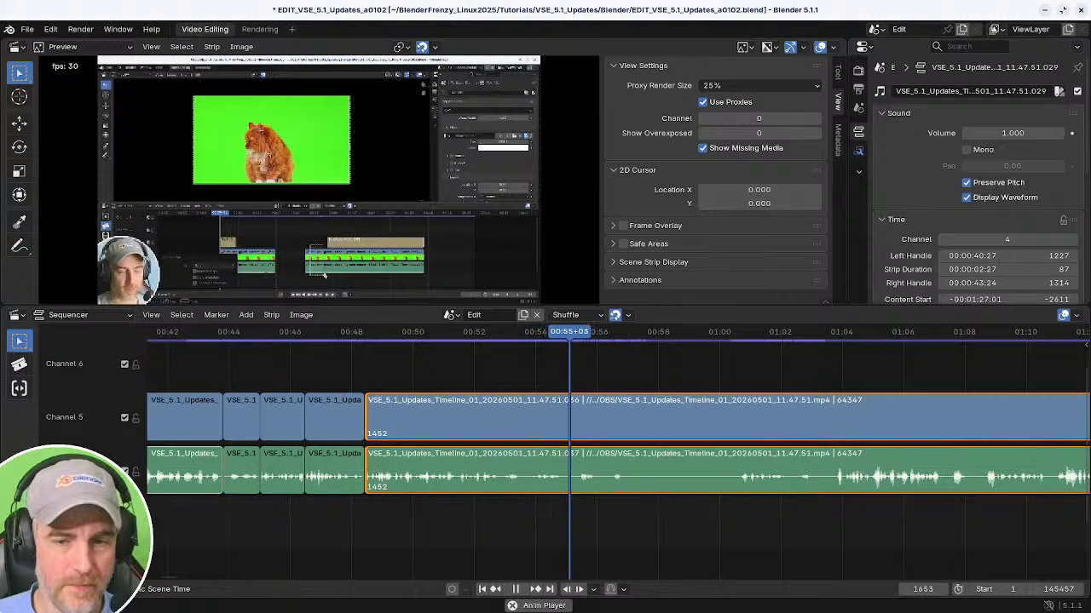
{"action": "left_click", "coordinate": [740, 498]}
{"action": "left_click", "coordinate": [873, 523]}
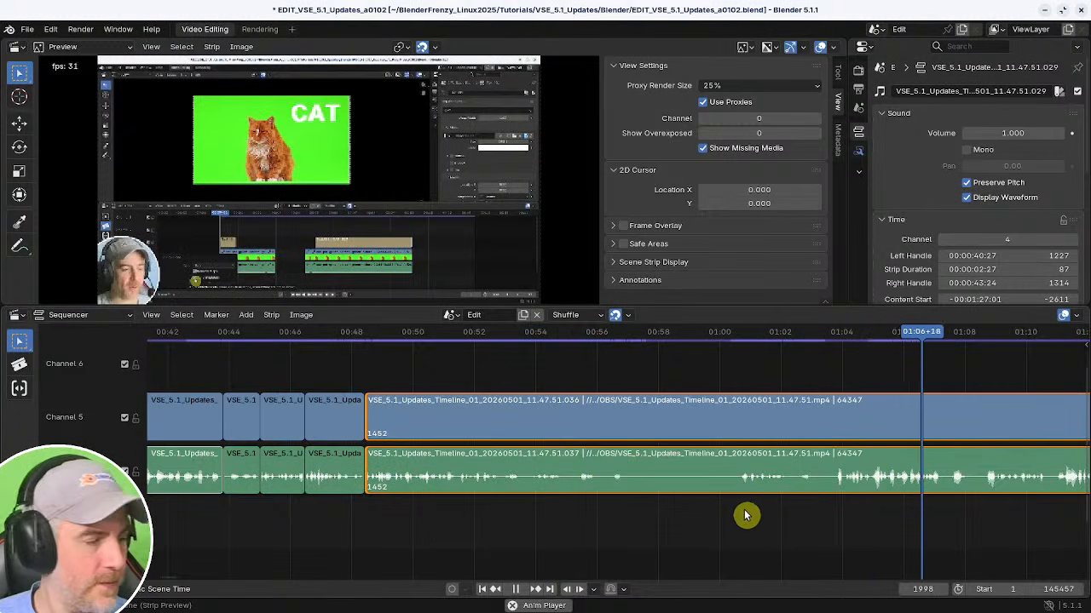
{"action": "key", "text": "space"}
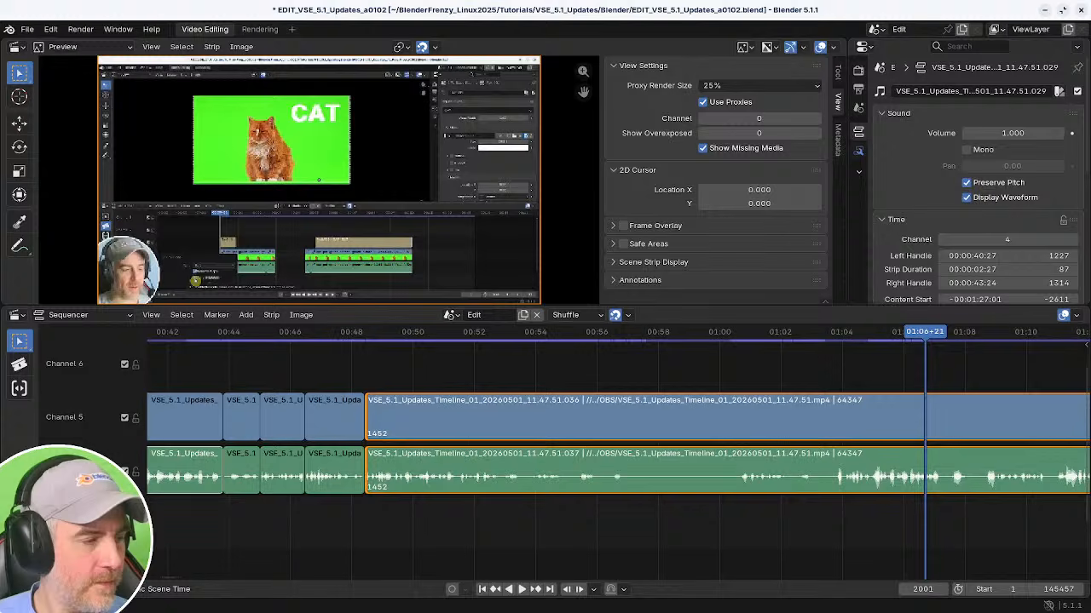
{"action": "middle_click_drag", "start_coordinate": [925, 551], "coordinate": [554, 533]}
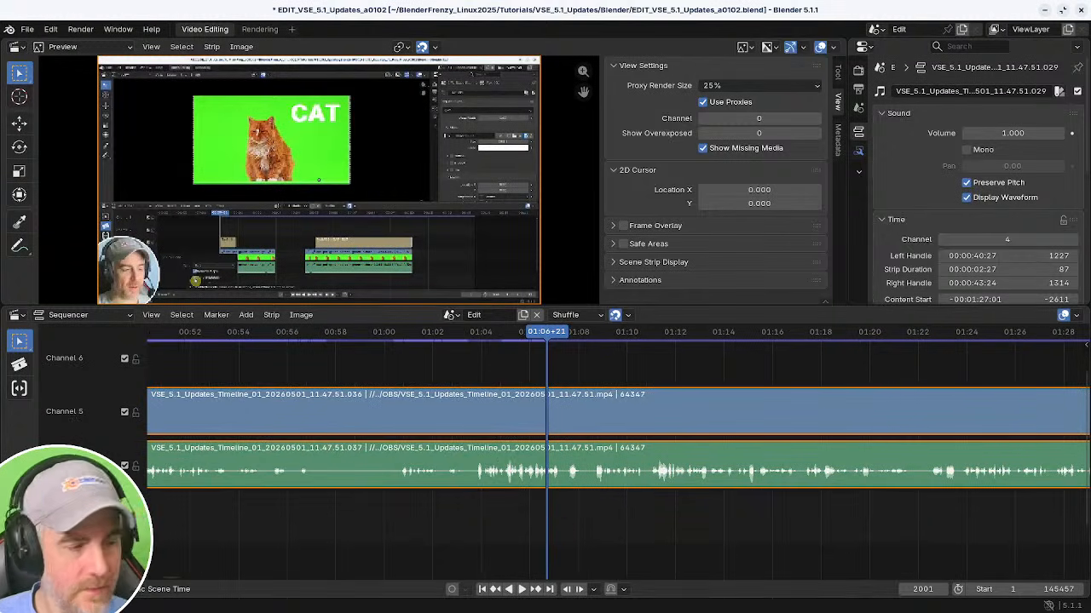
{"action": "key", "text": "XF86AudioRaiseVolume"}
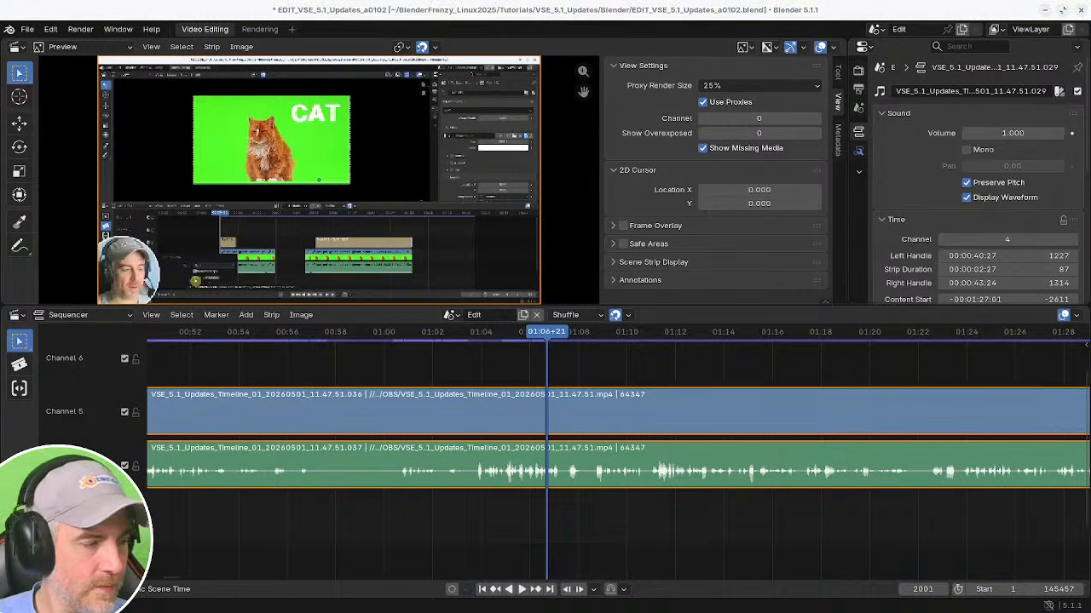
{"action": "key", "text": "XF86AudioRaiseVolume"}
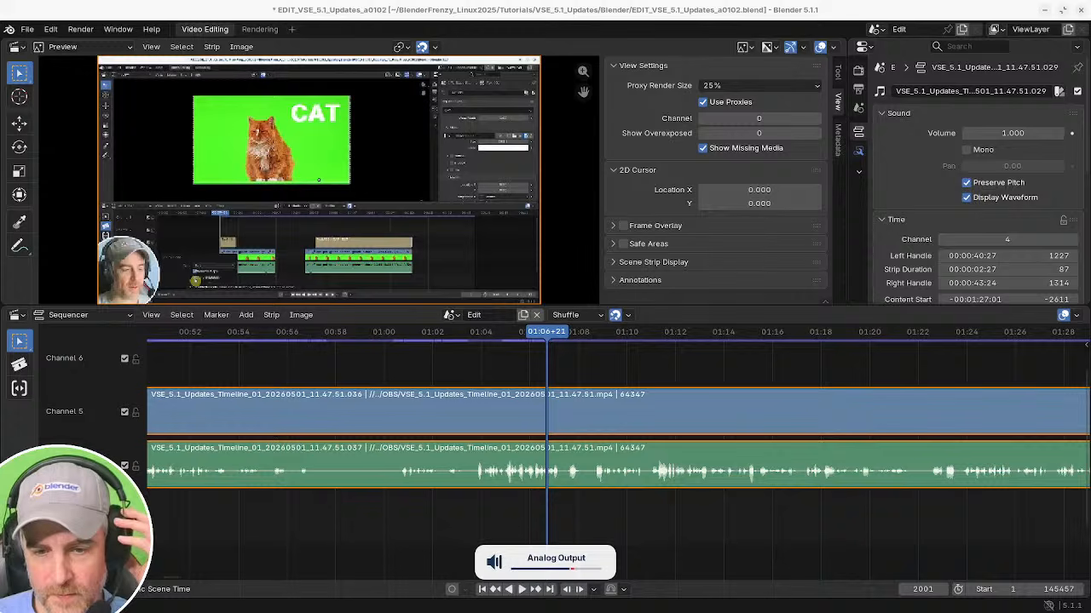
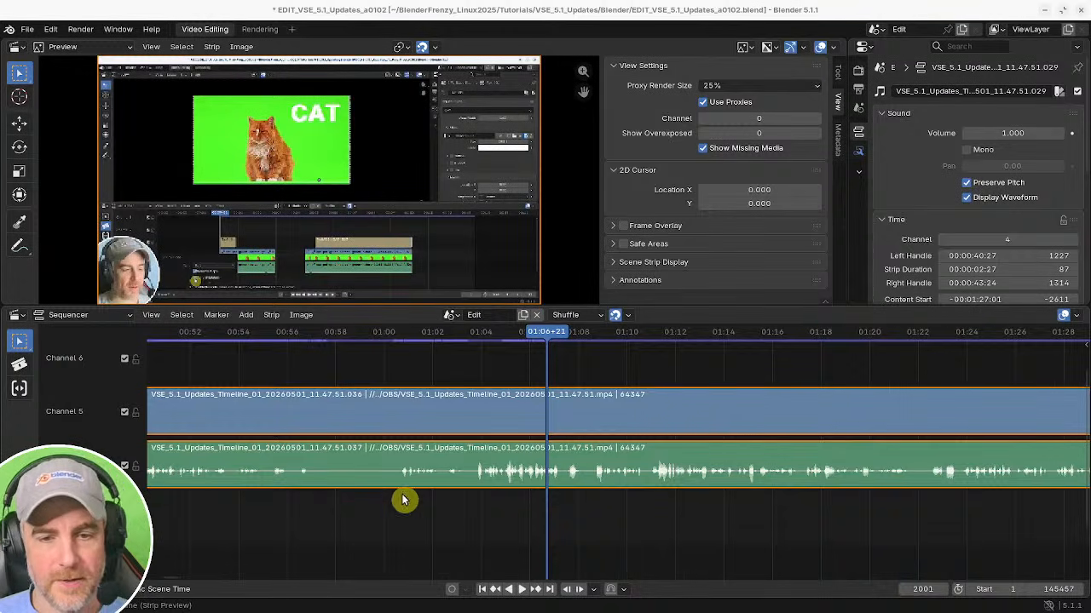
Scrub and play the segment between about 00:52 and 01:04 to locate the next pause.
{"action": "middle_click_drag", "start_coordinate": [403, 500], "coordinate": [637, 513]}
{"action": "key", "text": "Page_Down"}
{"action": "key", "text": "space"}
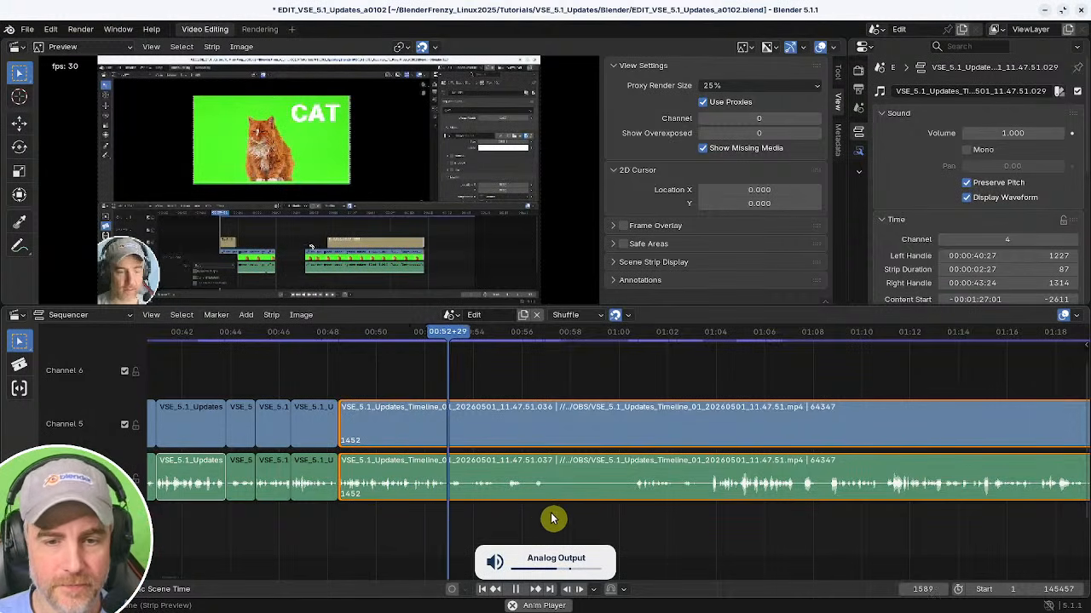
{"action": "middle_click_drag", "start_coordinate": [551, 536], "coordinate": [463, 533]}
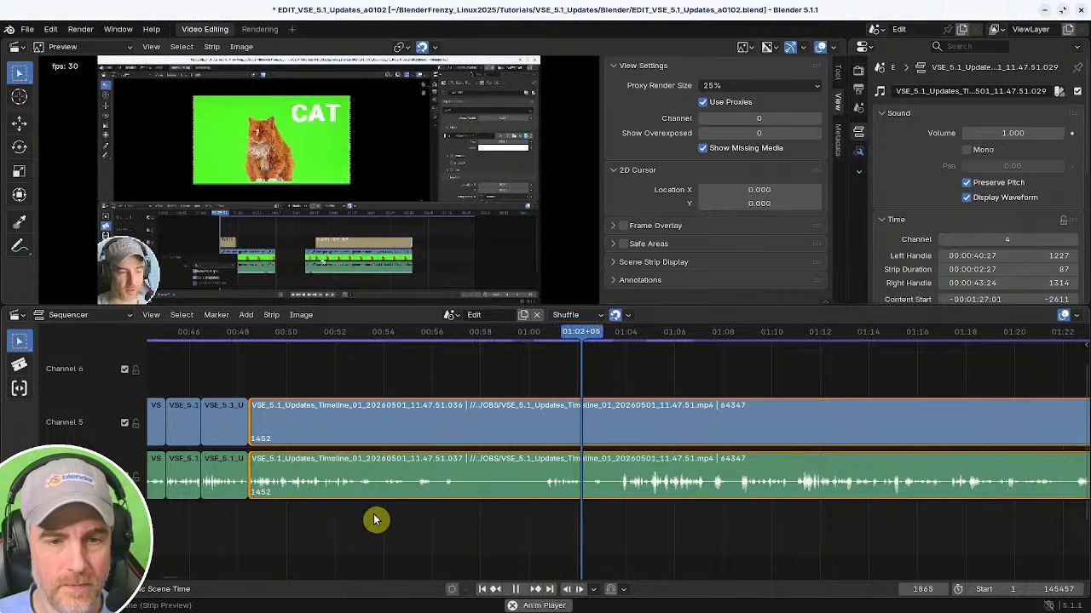
{"action": "left_click", "coordinate": [309, 516]}
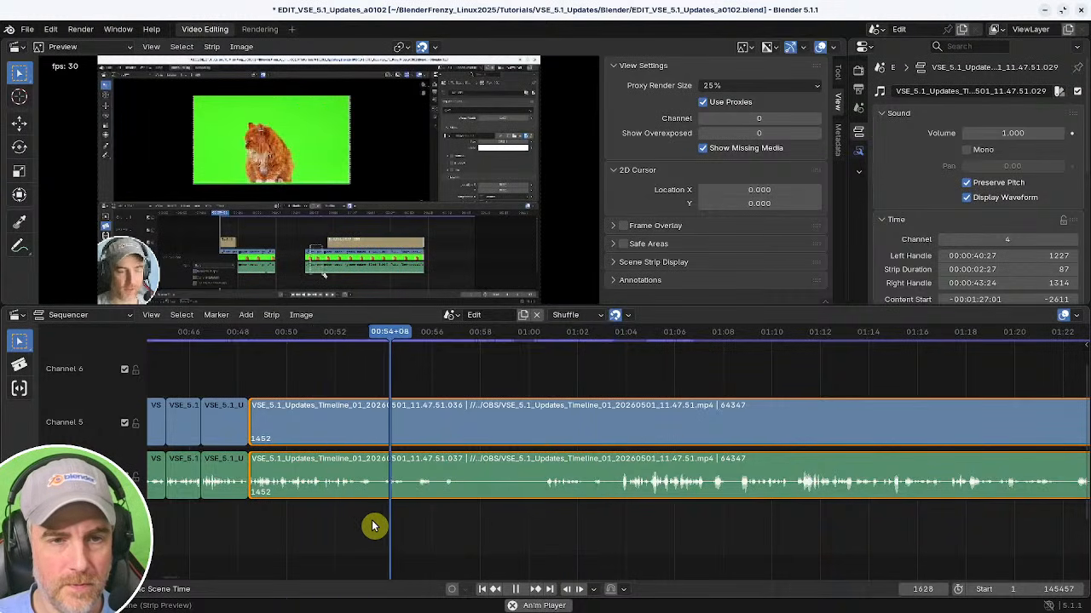
{"action": "key", "text": "space"}
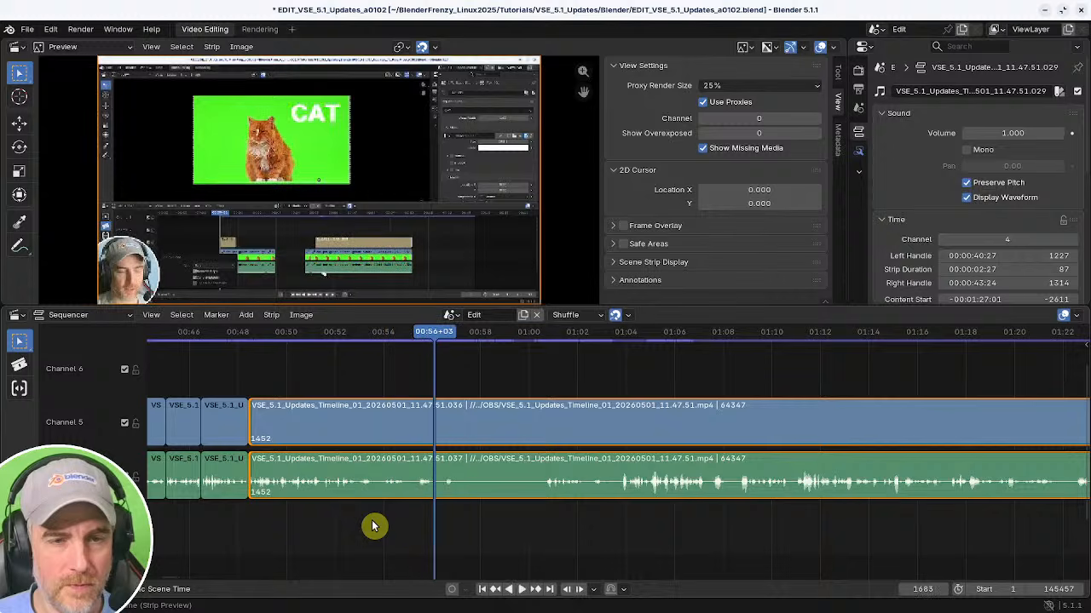
{"action": "left_click", "coordinate": [634, 530]}
{"action": "key", "text": "space"}
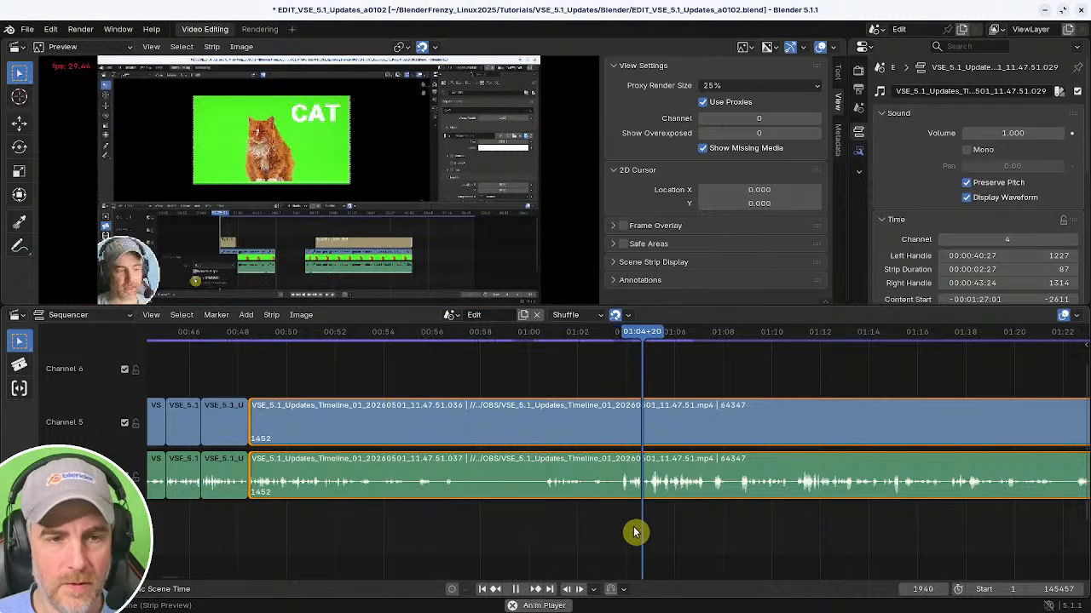
{"action": "left_click_drag", "start_coordinate": [622, 530], "coordinate": [565, 520]}
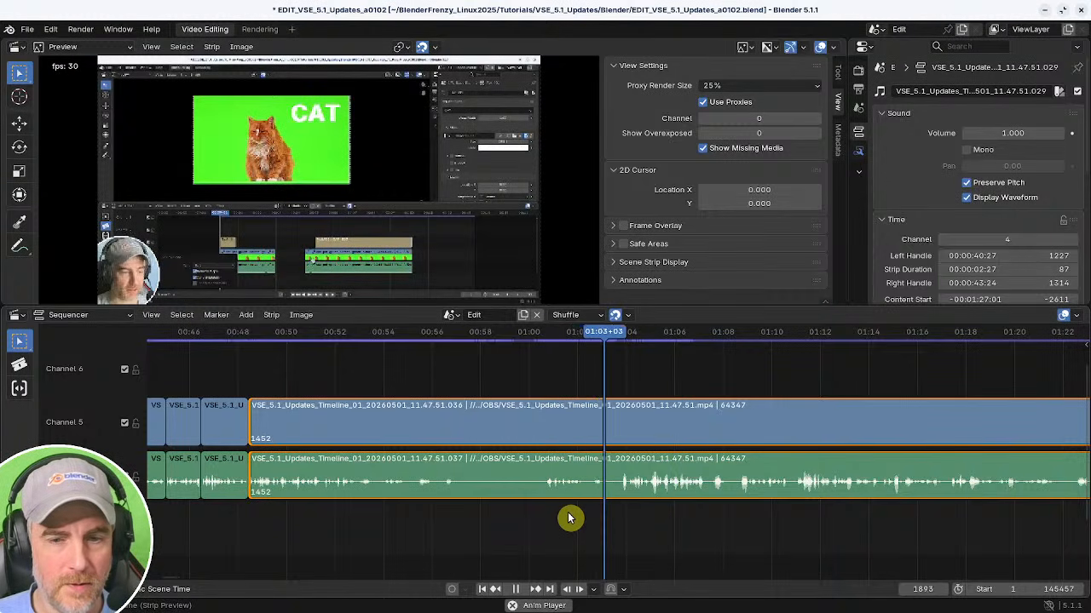
{"action": "left_click_drag", "start_coordinate": [499, 515], "coordinate": [274, 499]}
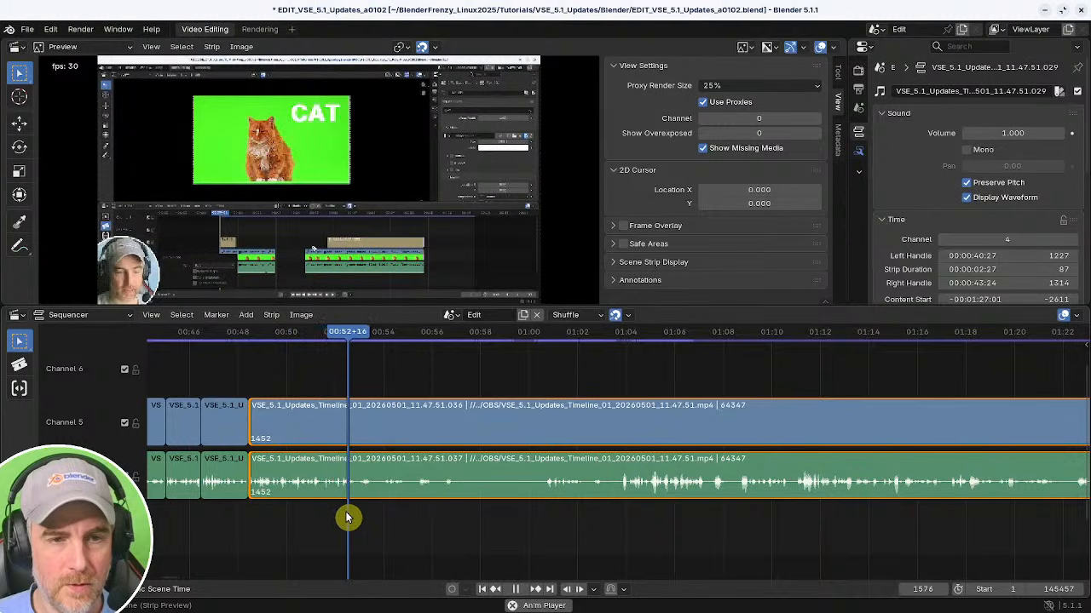
{"action": "left_click_drag", "start_coordinate": [246, 514], "coordinate": [537, 532]}
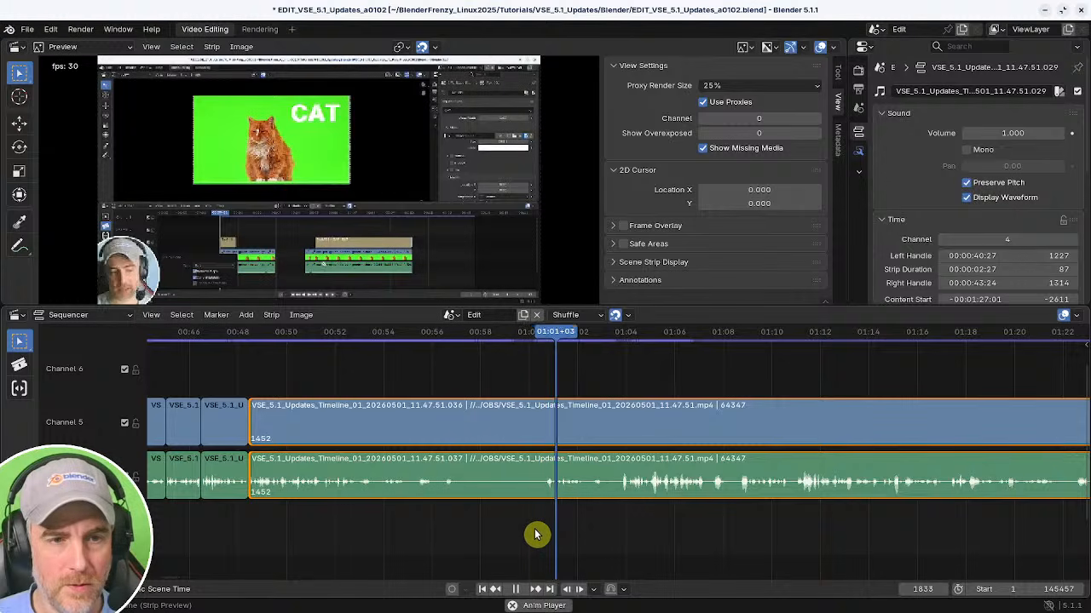
{"action": "middle_click_drag", "start_coordinate": [492, 521], "coordinate": [667, 516]}
{"action": "right_click_drag", "start_coordinate": [497, 519], "coordinate": [517, 520], "text": "shift"}
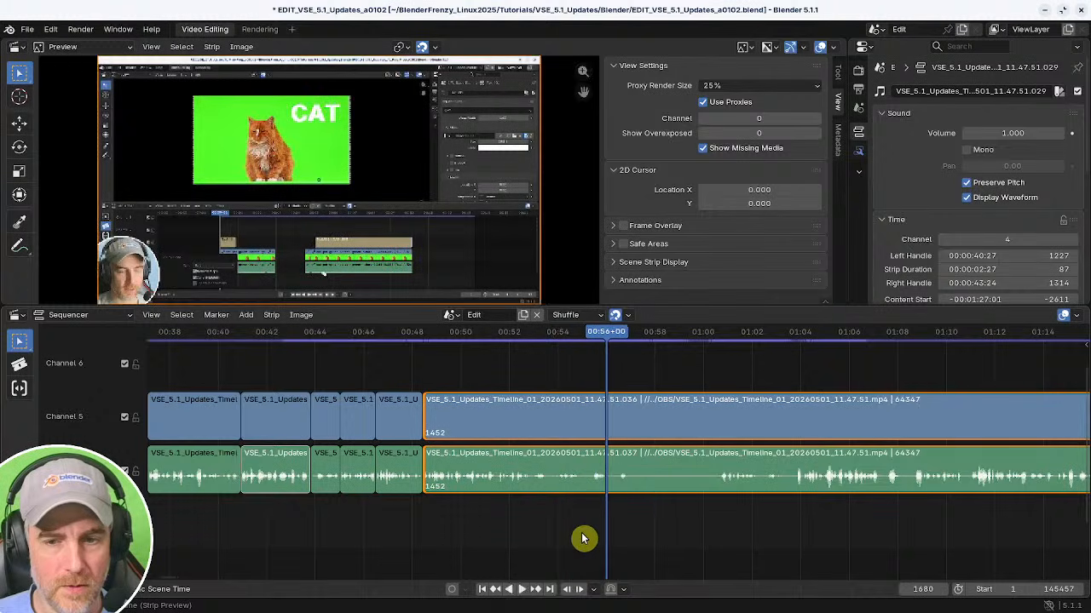
Play from about 00:56 and split the strips at about 00:58+15.
{"action": "key", "text": "space"}
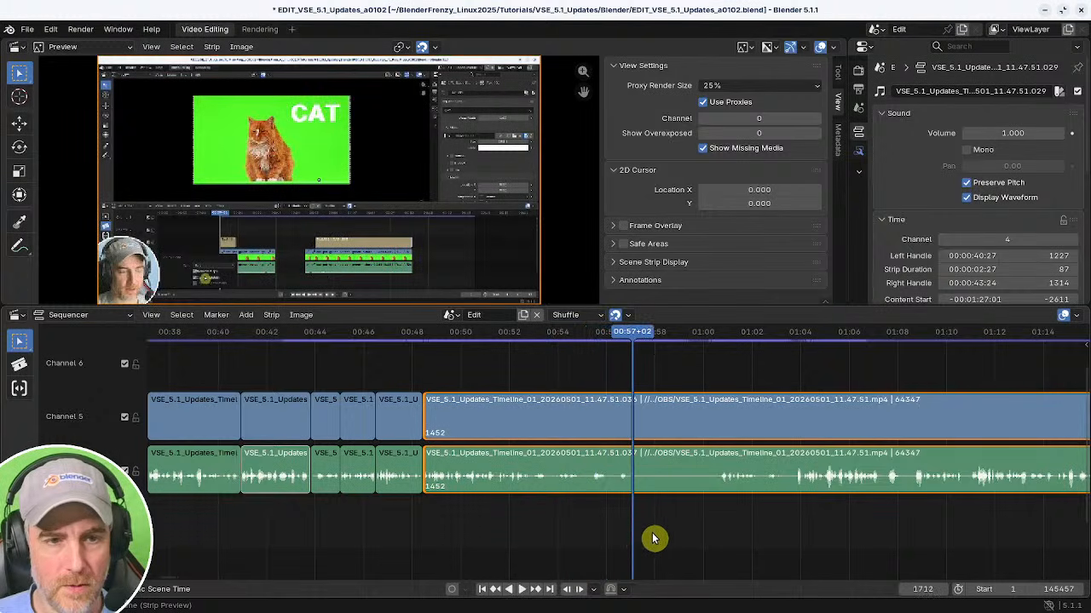
{"action": "left_click_drag", "start_coordinate": [653, 538], "coordinate": [629, 536]}
{"action": "key", "text": "space"}
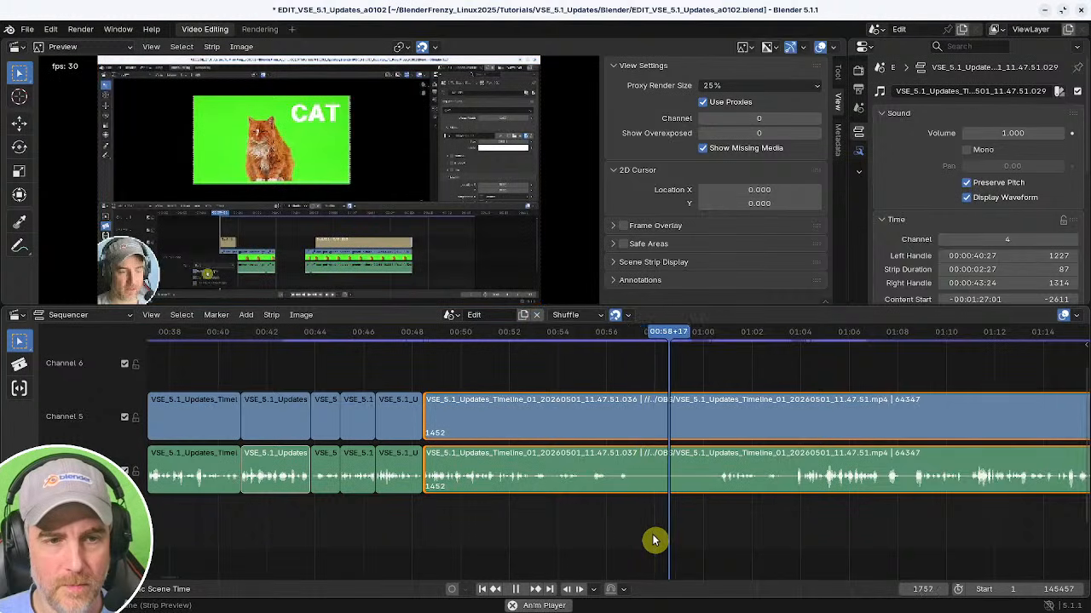
{"action": "left_click_drag", "start_coordinate": [652, 540], "coordinate": [619, 539]}
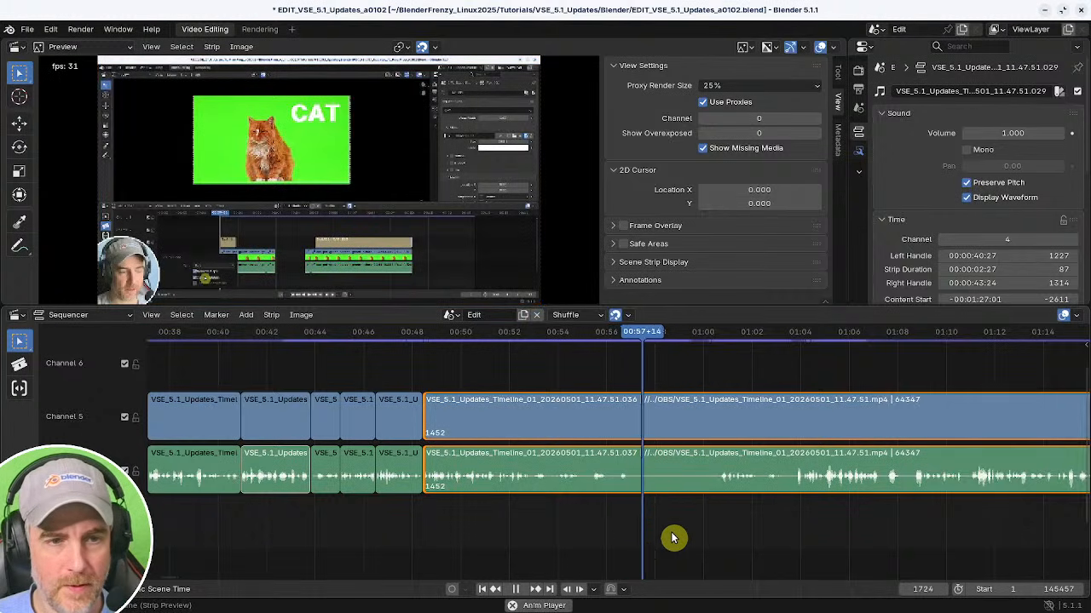
{"action": "key", "text": "k"}
{"action": "mouse_move", "coordinate": [689, 536]}
{"action": "left_mouse_down"}
{"action": "mouse_move", "coordinate": [699, 538]}
{"action": "mouse_move", "coordinate": [687, 541]}
{"action": "left_mouse_up"}
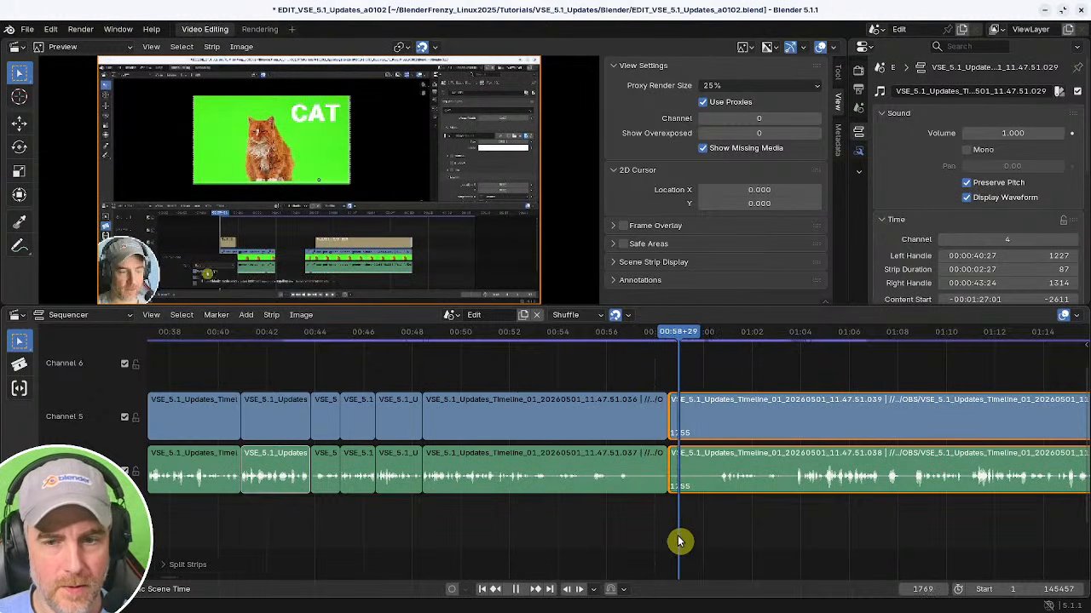
Trim the start of the segment after the 00:58+15 cut to the playhead and remove the gap.
{"action": "key", "text": "shift+s"}
{"action": "right_click", "coordinate": [641, 519], "text": "shift"}
{"action": "key", "text": "BackSpace"}
{"action": "key", "text": "space"}
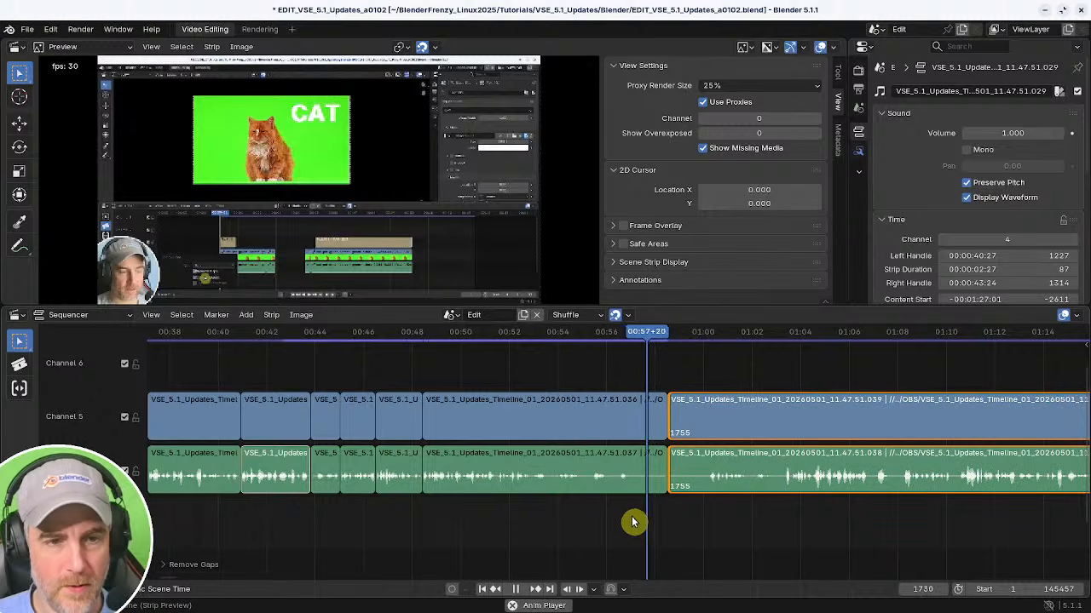
Zoom in around the cut, replay it, and split the strips again at about 00:56+28.
{"action": "right_click", "coordinate": [625, 526], "text": "shift"}
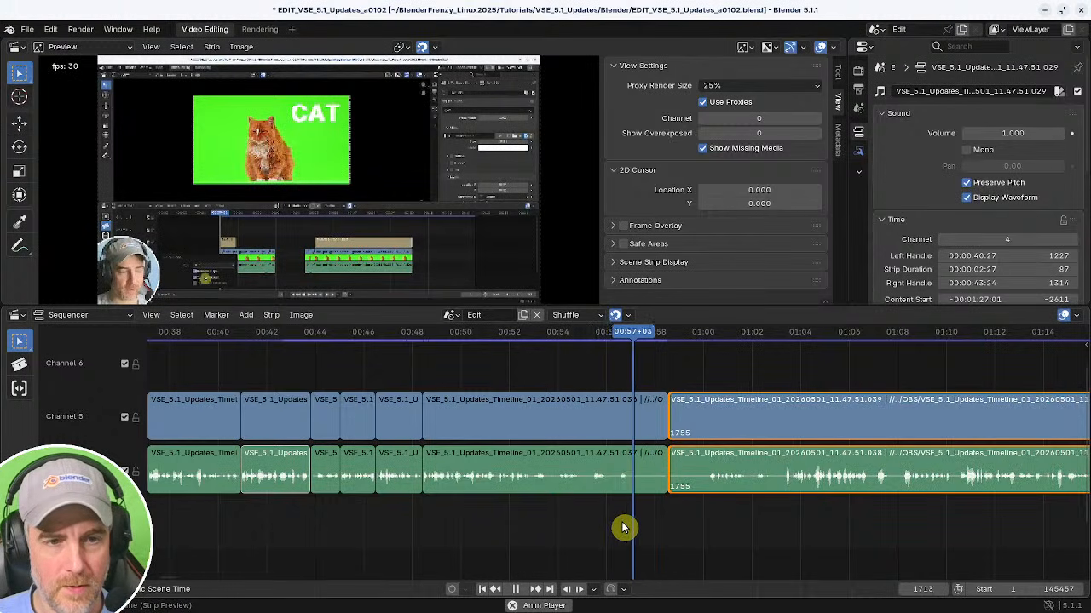
{"action": "mouse_move", "coordinate": [667, 539]}
{"action": "middle_mouse_down"}
{"action": "mouse_move", "coordinate": [633, 538]}
{"action": "mouse_move", "coordinate": [672, 533]}
{"action": "middle_mouse_up"}
{"action": "right_click", "coordinate": [517, 524], "text": "shift"}
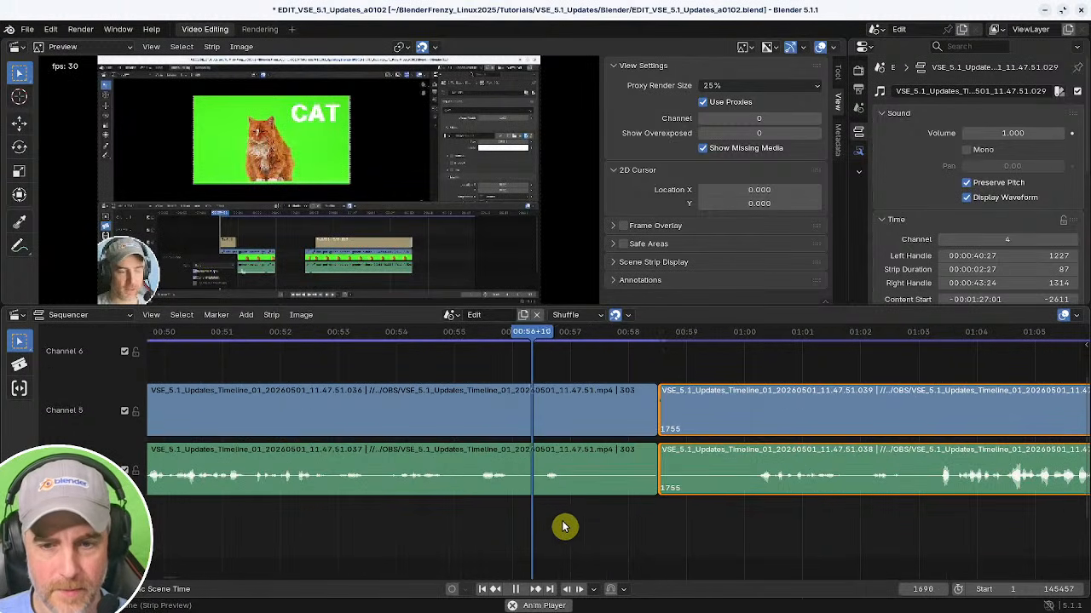
{"action": "key", "text": "space"}
{"action": "right_click_drag", "start_coordinate": [586, 492], "coordinate": [567, 520], "text": "shift"}
{"action": "key", "text": "k"}
{"action": "key", "text": "space"}
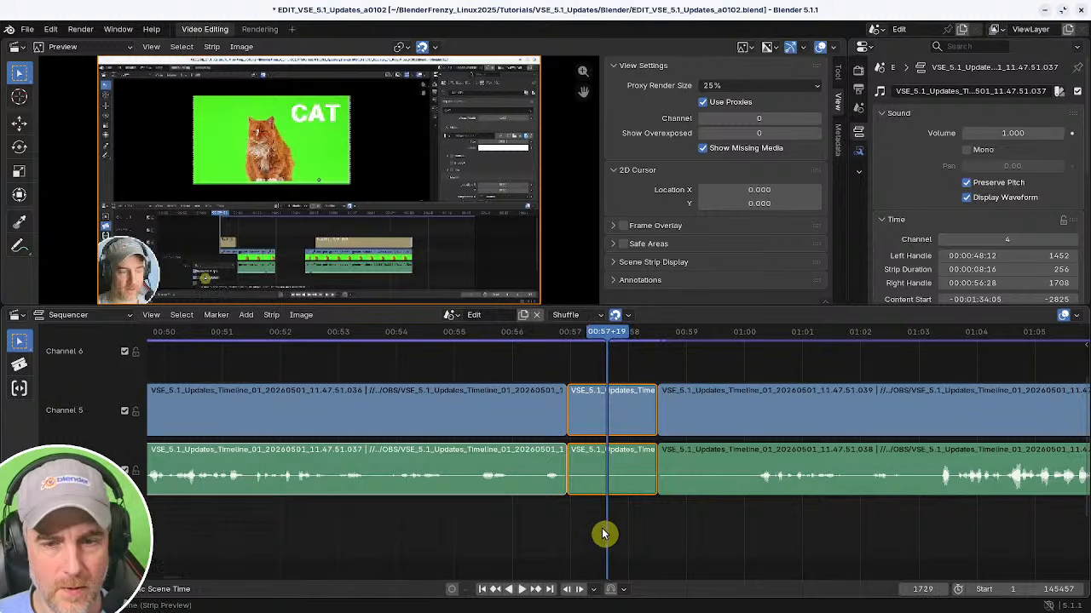
Trim the short piece between the two cuts to the playhead and remove the gap after it.
{"action": "left_click", "coordinate": [571, 476]}
{"action": "key", "text": "shift+s"}
{"action": "right_click", "coordinate": [509, 489], "text": "shift"}
{"action": "key", "text": "BackSpace"}
{"action": "key", "text": "space"}
{"action": "middle_click_drag", "start_coordinate": [692, 525], "coordinate": [524, 517]}
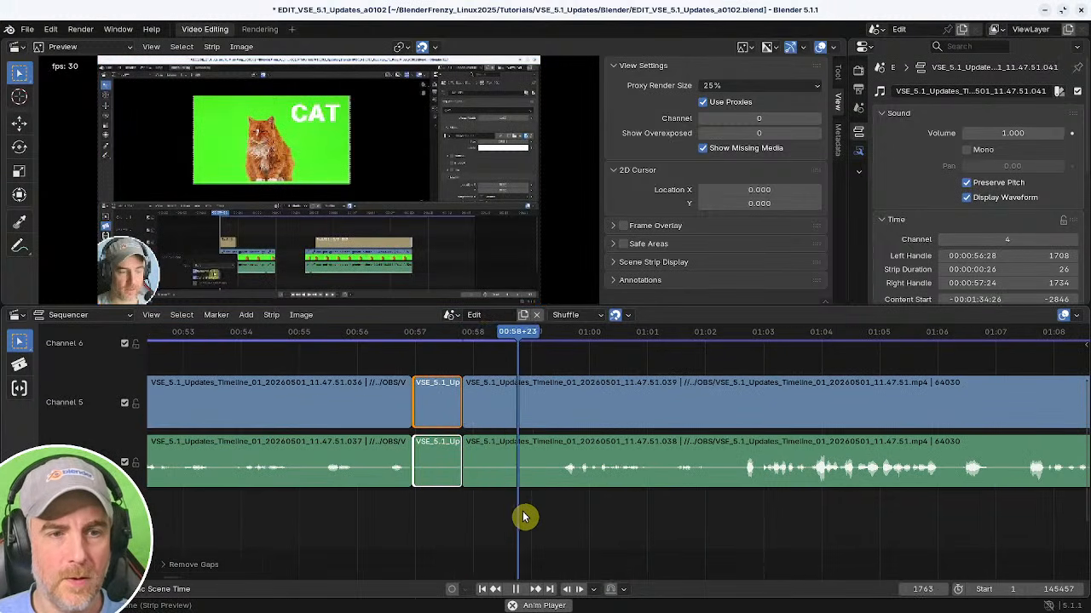
Scroll along and scrub the long strip between about 01:00 and 01:12 to find the next pause.
{"action": "scroll", "coordinate": [693, 503], "scroll_direction": "down", "scroll_amount": 2}
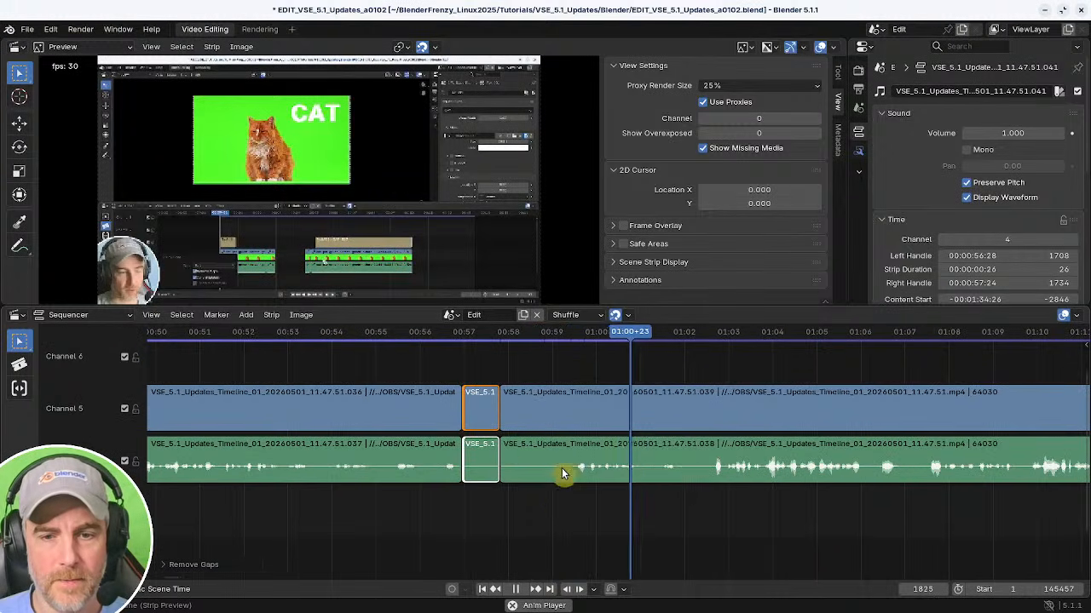
{"action": "left_click", "coordinate": [509, 452]}
{"action": "scroll", "coordinate": [546, 496], "scroll_direction": "down", "scroll_amount": 6, "text": "ctrl"}
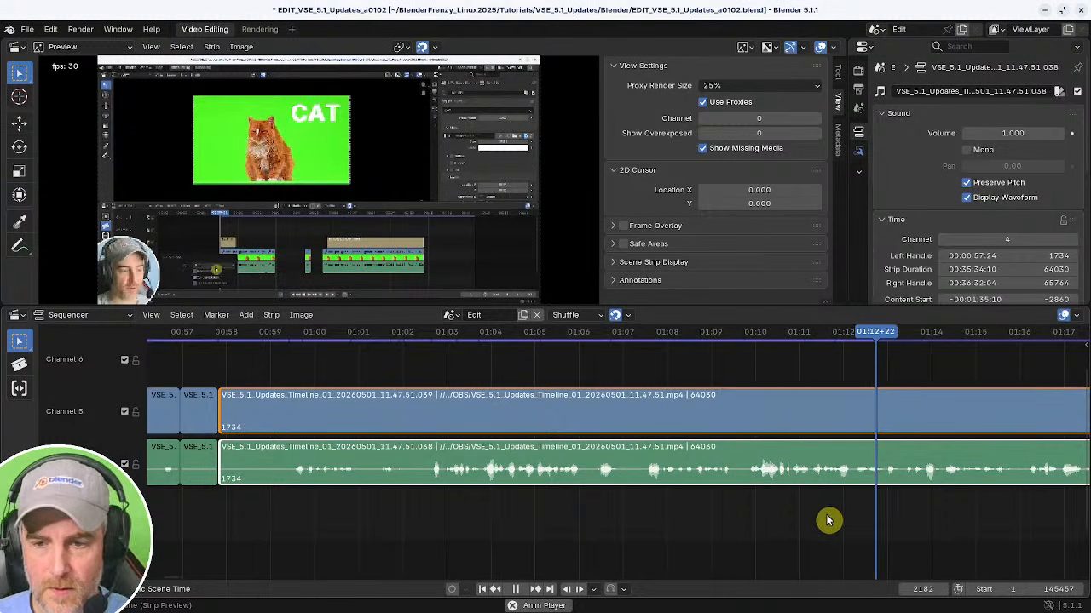
{"action": "middle_click_drag", "start_coordinate": [826, 517], "coordinate": [745, 510]}
{"action": "right_click", "coordinate": [332, 520], "text": "shift"}
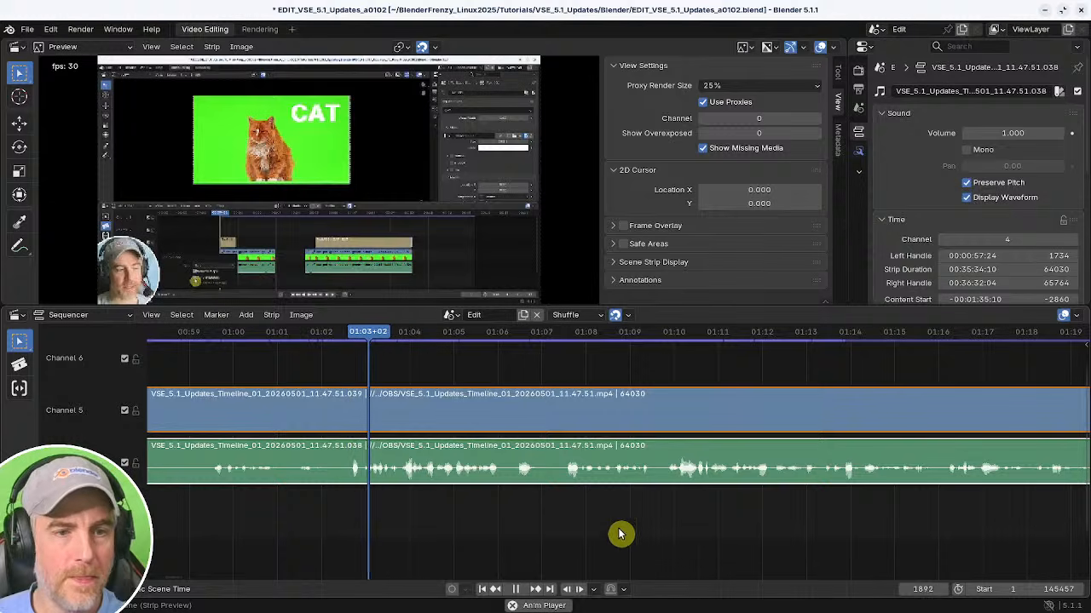
{"action": "mouse_move", "coordinate": [638, 530]}
{"action": "middle_mouse_down", "text": "ctrl"}
{"action": "mouse_move", "coordinate": [574, 532]}
{"action": "mouse_move", "coordinate": [621, 528]}
{"action": "middle_mouse_up", "text": "ctrl"}
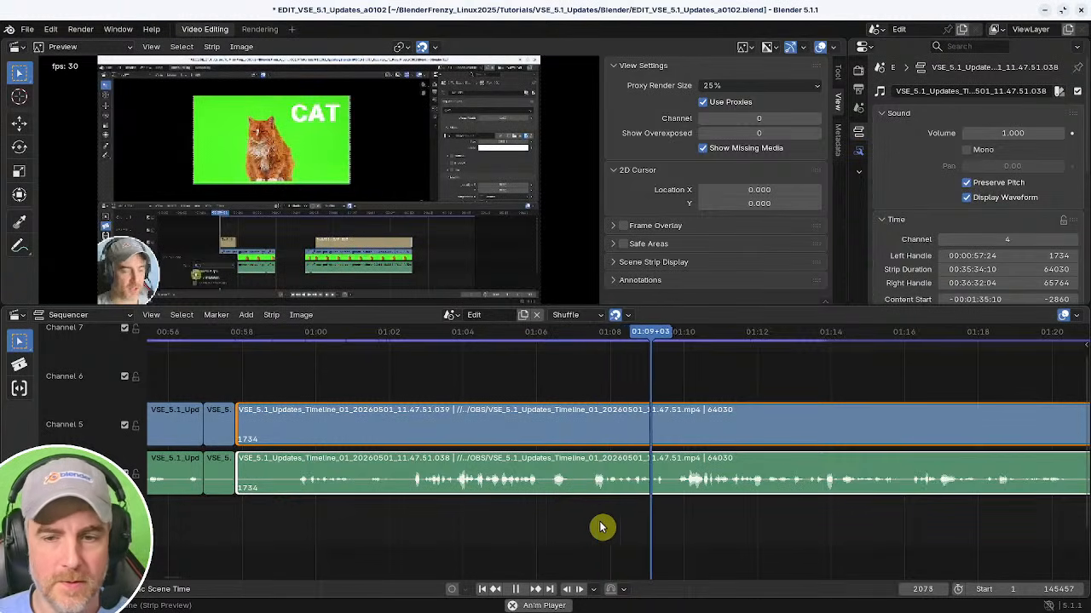
{"action": "middle_click_drag", "start_coordinate": [601, 526], "coordinate": [679, 523]}
{"action": "left_click", "coordinate": [447, 521]}
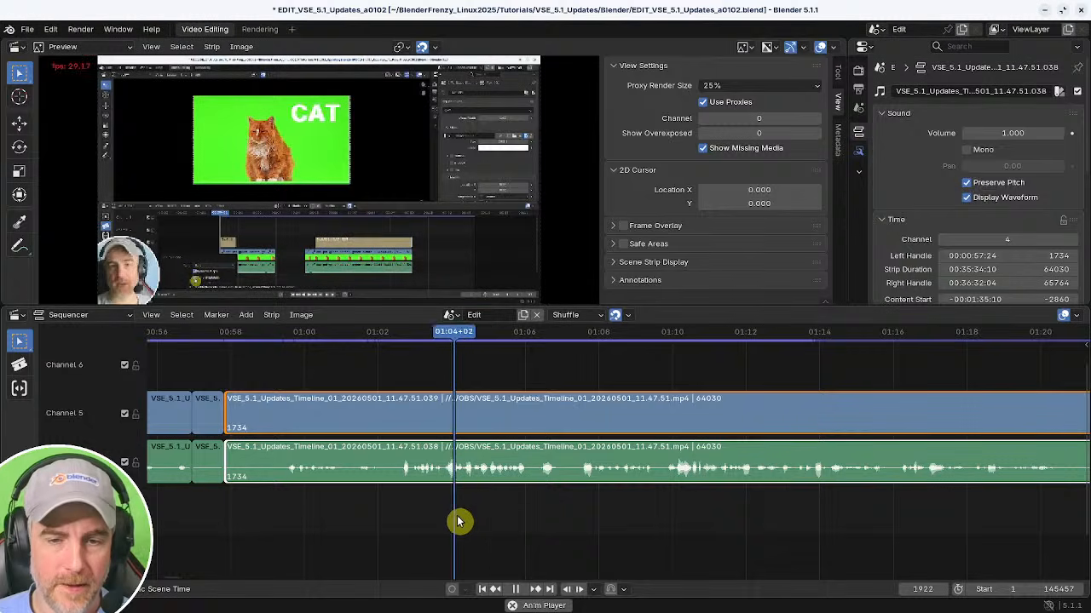
Cut out the pause between about 01:05+29 and 01:09+23 and close the resulting gap.
{"action": "key", "text": "k"}
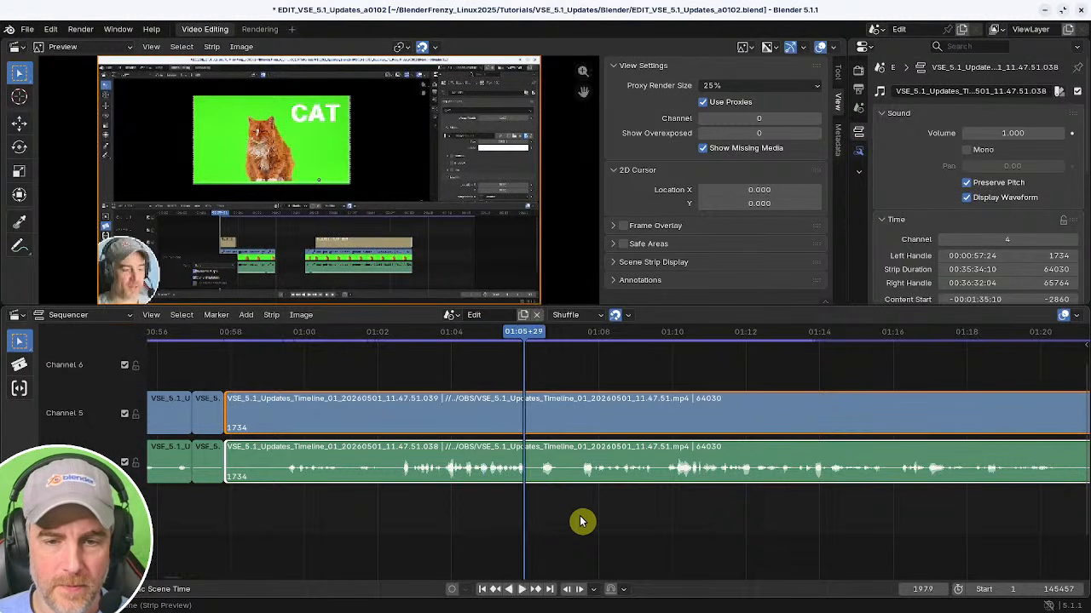
{"action": "left_click", "coordinate": [664, 526]}
{"action": "key", "text": "shift+s"}
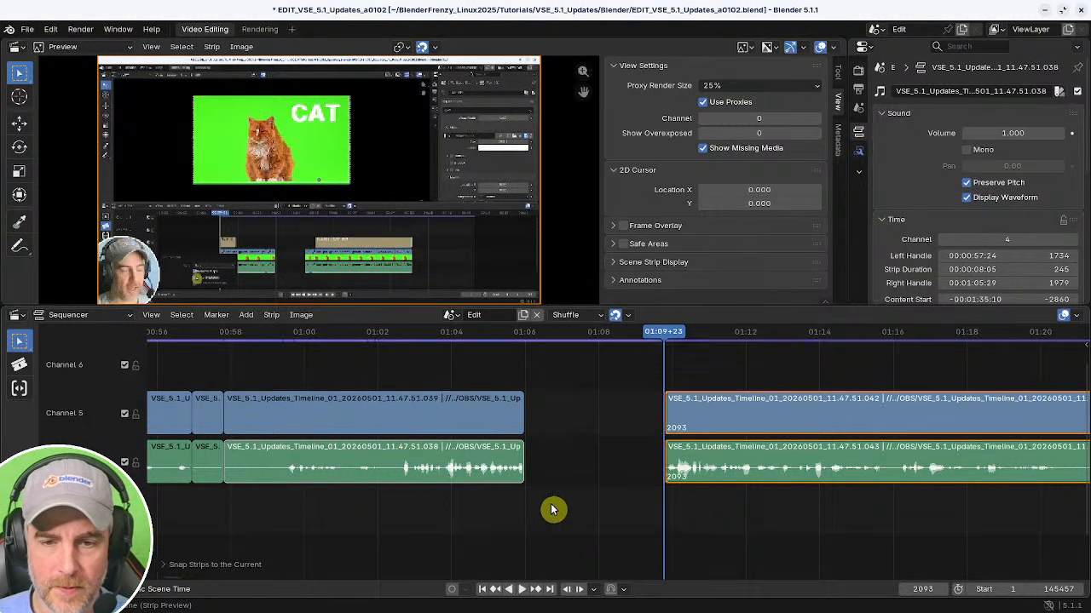
{"action": "left_click", "coordinate": [480, 511]}
{"action": "key", "text": "space"}
{"action": "key", "text": "BackSpace"}
Scrub through about 01:12 to 01:18 and split the strips at about 01:16+20.
{"action": "middle_click_drag", "start_coordinate": [616, 520], "coordinate": [450, 519]}
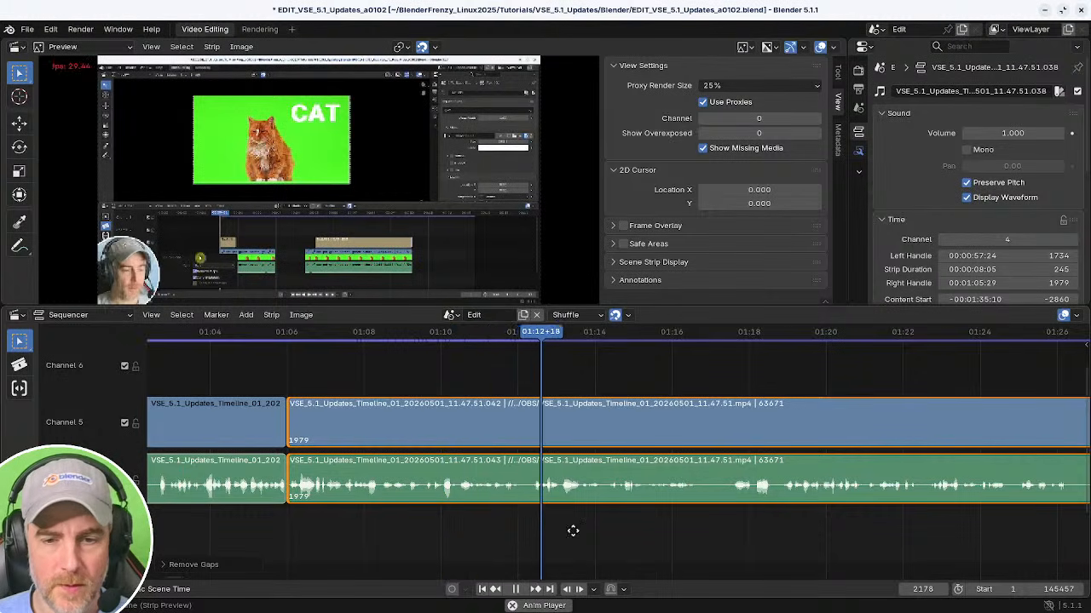
{"action": "middle_click_drag", "start_coordinate": [572, 528], "coordinate": [409, 525]}
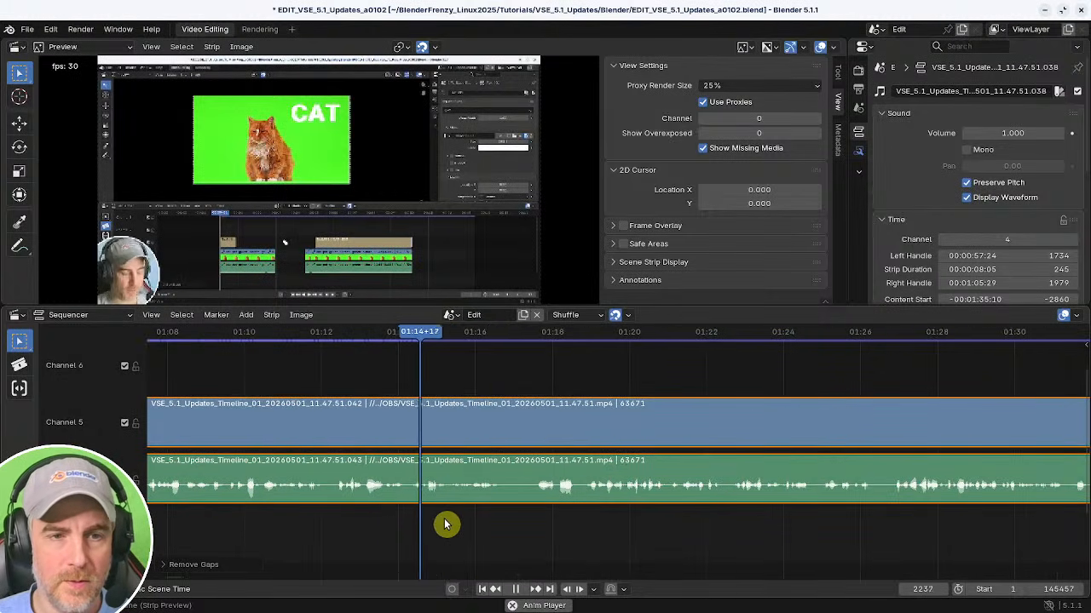
{"action": "middle_click_drag", "start_coordinate": [497, 526], "coordinate": [414, 519]}
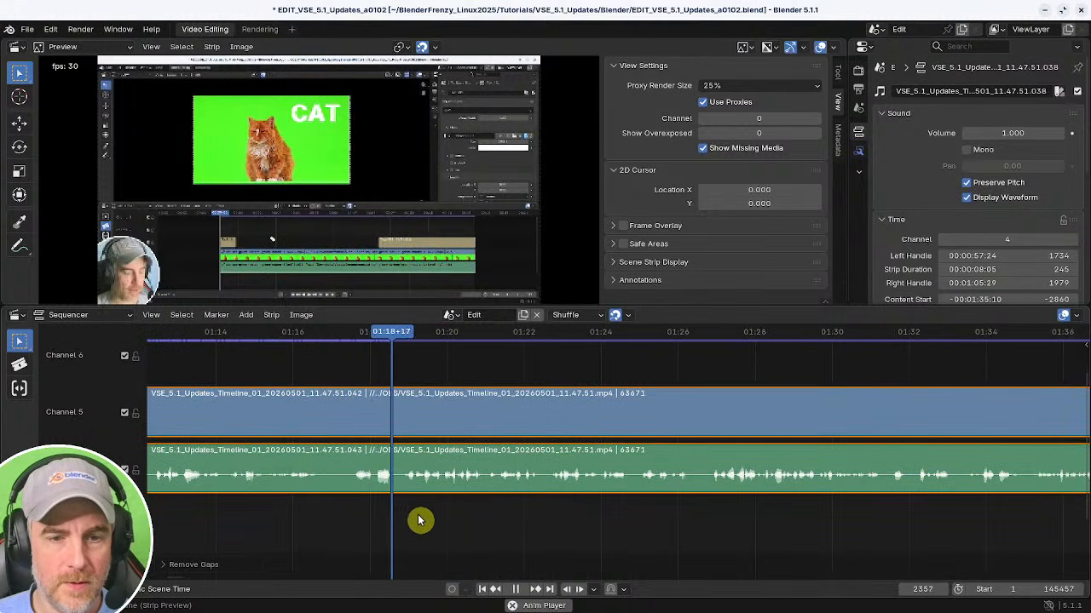
{"action": "right_click", "coordinate": [302, 519], "text": "shift"}
{"action": "key", "text": "space"}
{"action": "key", "text": "k"}
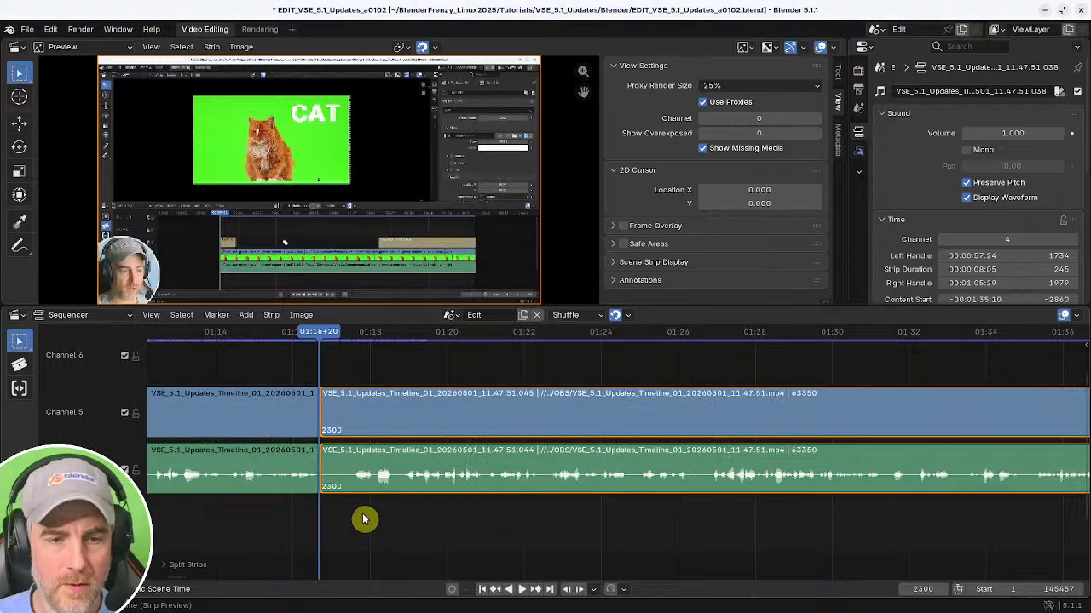
Trim the start of the segment after the 01:16+20 cut to about 01:19 and remove the gap.
{"action": "right_click", "coordinate": [400, 525], "text": "shift"}
{"action": "key", "text": "space"}
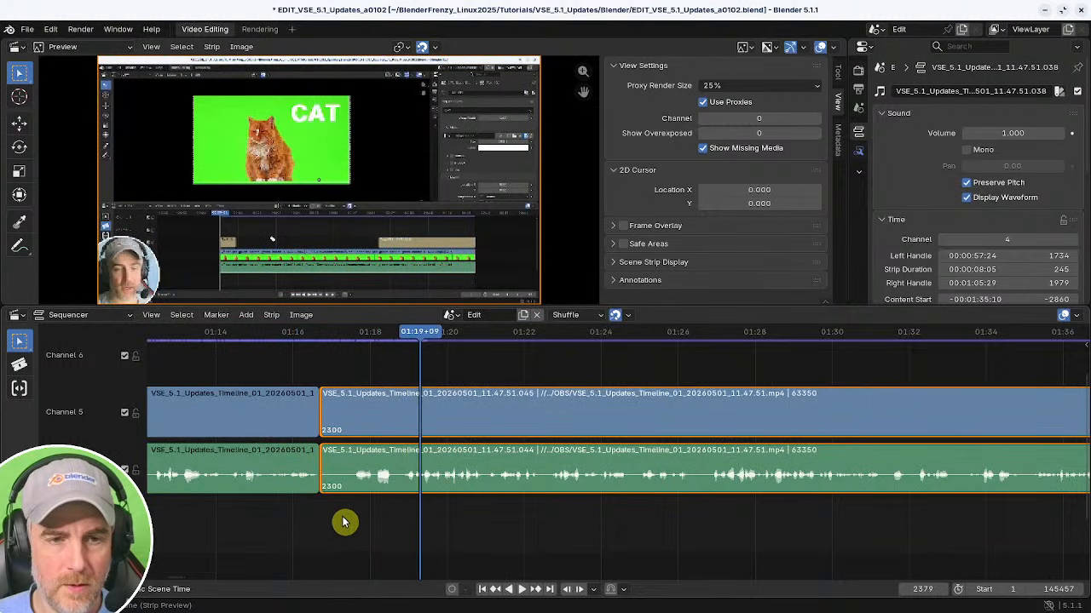
{"action": "right_click", "coordinate": [404, 522], "text": "shift"}
{"action": "key", "text": "space"}
{"action": "key", "text": "shift+s"}
{"action": "right_click", "coordinate": [258, 515], "text": "shift"}
{"action": "key", "text": "BackSpace"}
{"action": "key", "text": "space"}
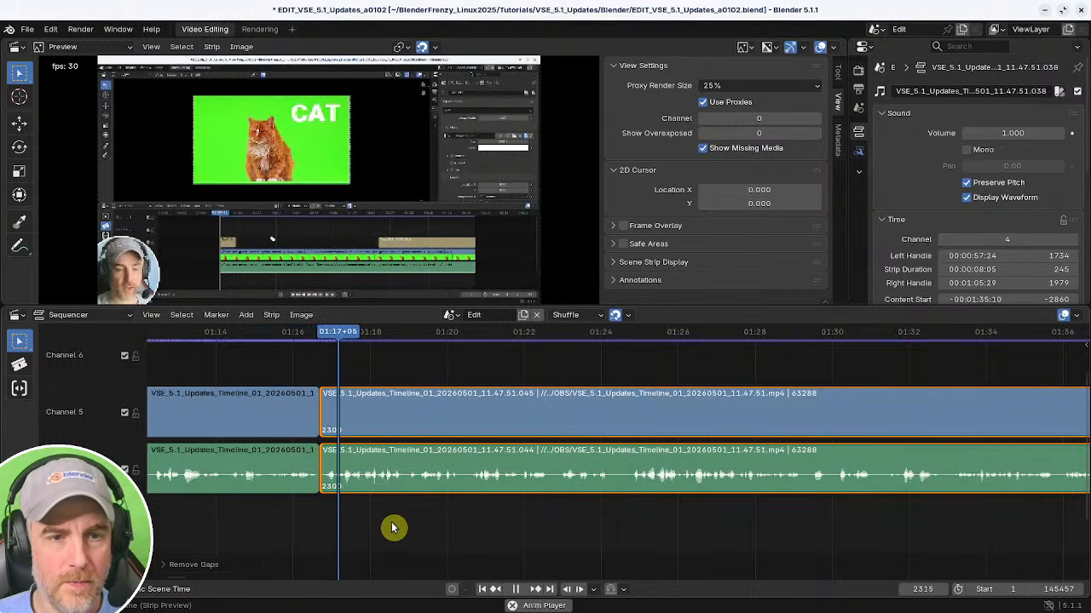
Scrub and play the segment from about 01:21 to 01:39 to find the next pause.
{"action": "middle_click_drag", "start_coordinate": [451, 519], "coordinate": [360, 511]}
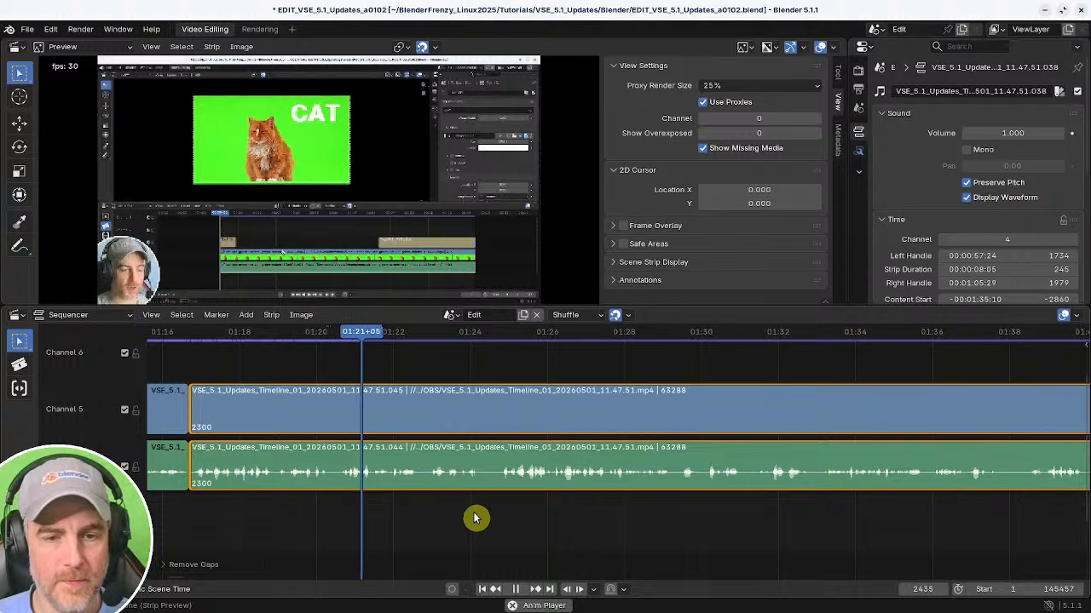
{"action": "middle_click_drag", "start_coordinate": [486, 517], "coordinate": [370, 512]}
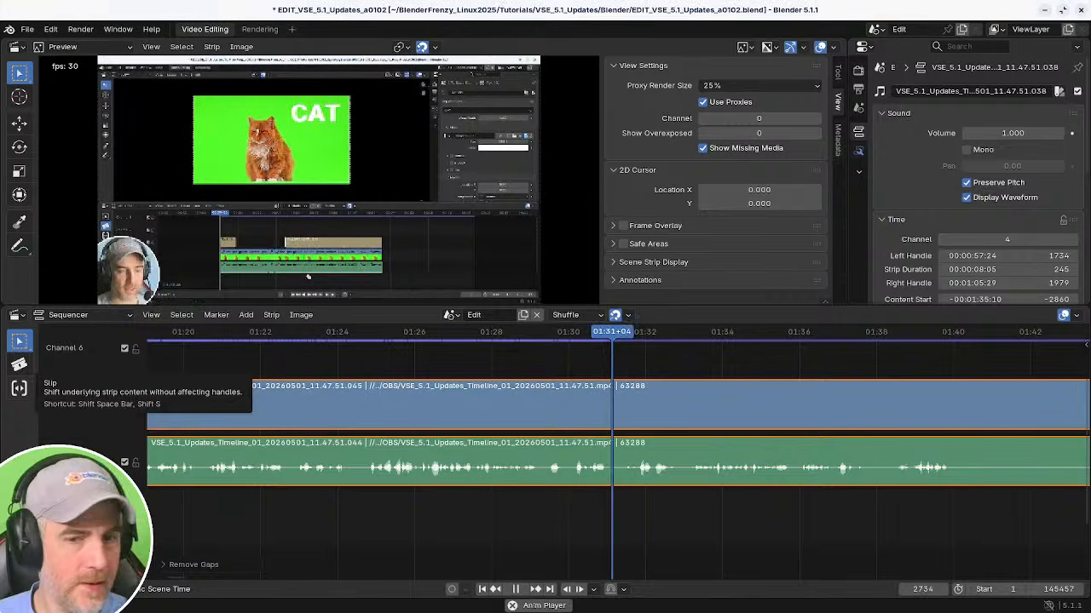
{"action": "middle_click_drag", "start_coordinate": [670, 524], "coordinate": [425, 520]}
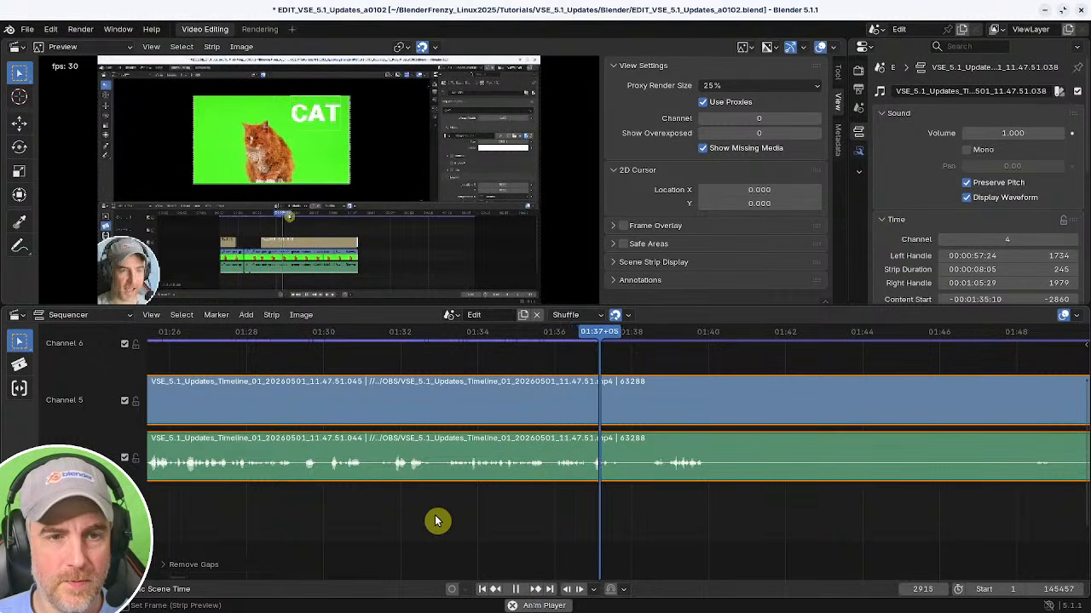
{"action": "middle_click_drag", "start_coordinate": [698, 504], "coordinate": [500, 511]}
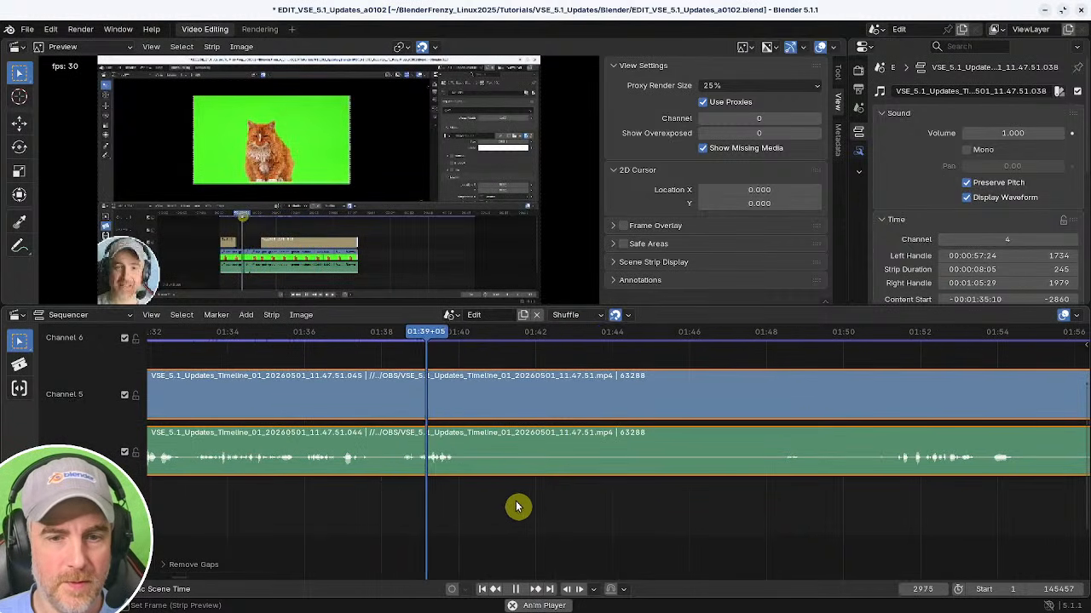
Split the strips at about 01:40 and scrub forward to about 04:45 to find where the pause ends.
{"action": "key", "text": "space"}
{"action": "key", "text": "k"}
{"action": "middle_click_drag", "start_coordinate": [709, 521], "coordinate": [674, 526]}
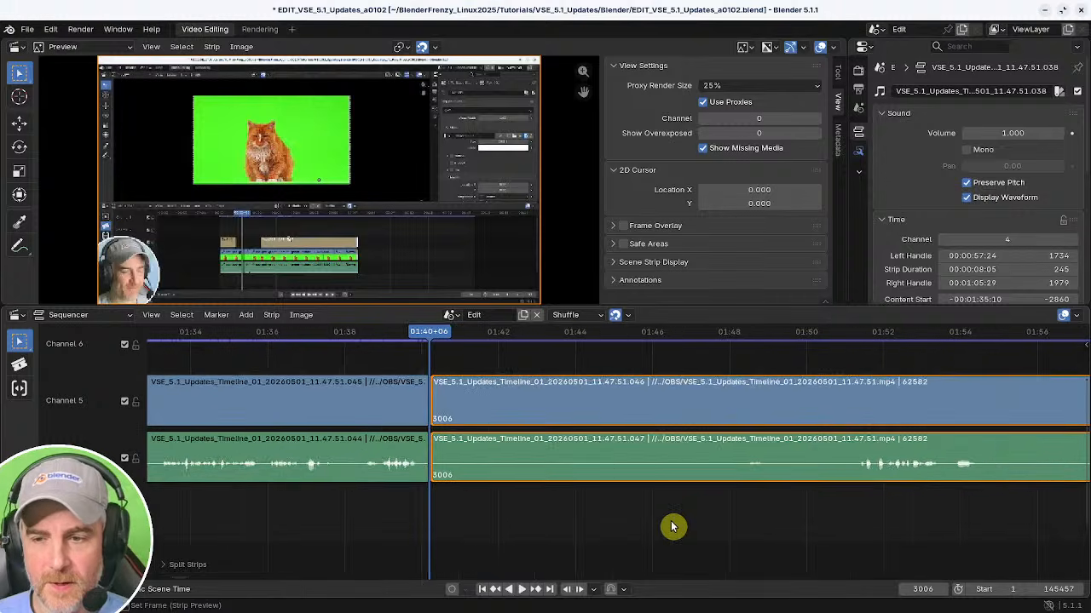
{"action": "scroll", "coordinate": [663, 522], "scroll_direction": "down", "scroll_amount": 7}
{"action": "right_click_drag", "start_coordinate": [699, 528], "coordinate": [717, 530], "text": "shift"}
{"action": "key", "text": "space"}
{"action": "middle_click_drag", "start_coordinate": [813, 520], "coordinate": [576, 508]}
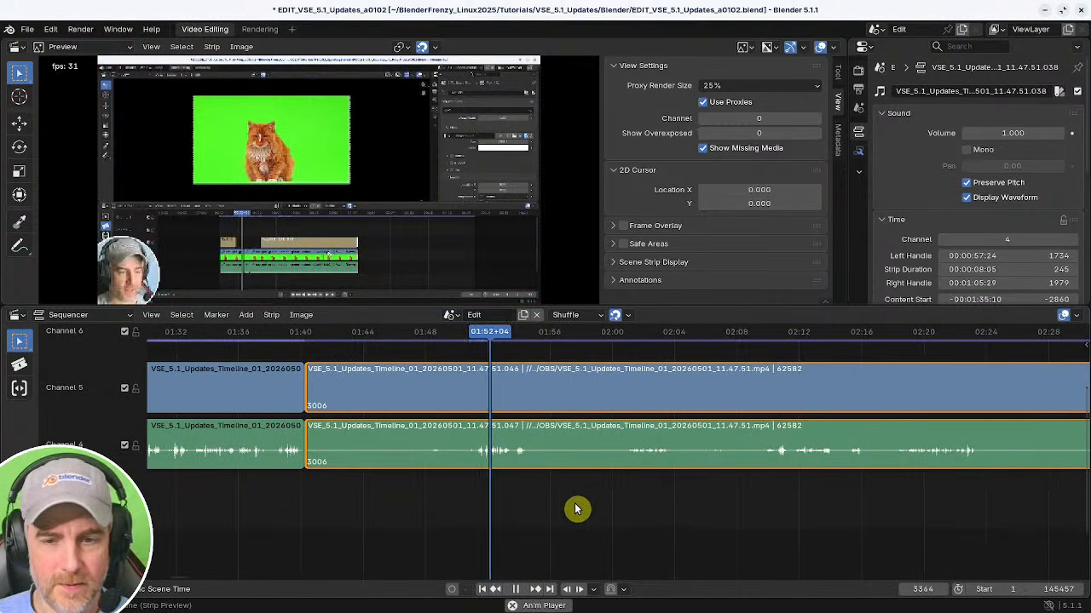
{"action": "right_click", "coordinate": [806, 518], "text": "shift"}
{"action": "middle_click_drag", "start_coordinate": [857, 511], "coordinate": [694, 523], "text": "ctrl"}
{"action": "key", "text": "space"}
{"action": "middle_click_drag", "start_coordinate": [809, 521], "coordinate": [573, 517]}
{"action": "middle_click_drag", "start_coordinate": [592, 517], "coordinate": [499, 509]}
{"action": "right_click", "coordinate": [632, 508], "text": "shift"}
{"action": "key", "text": "space"}
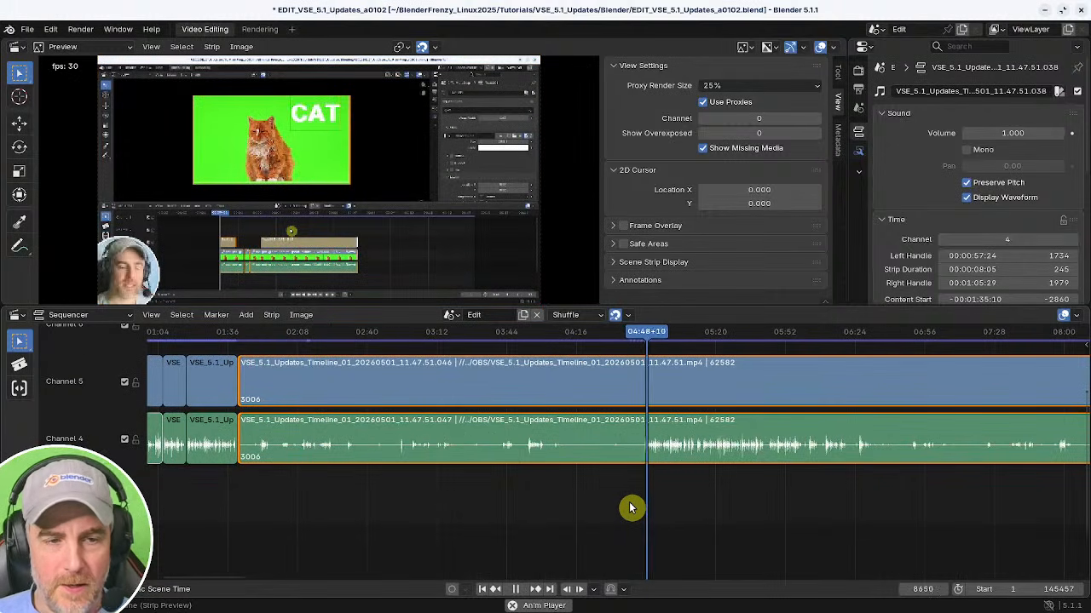
{"action": "right_click", "coordinate": [637, 505], "text": "shift"}
{"action": "key", "text": "Escape"}
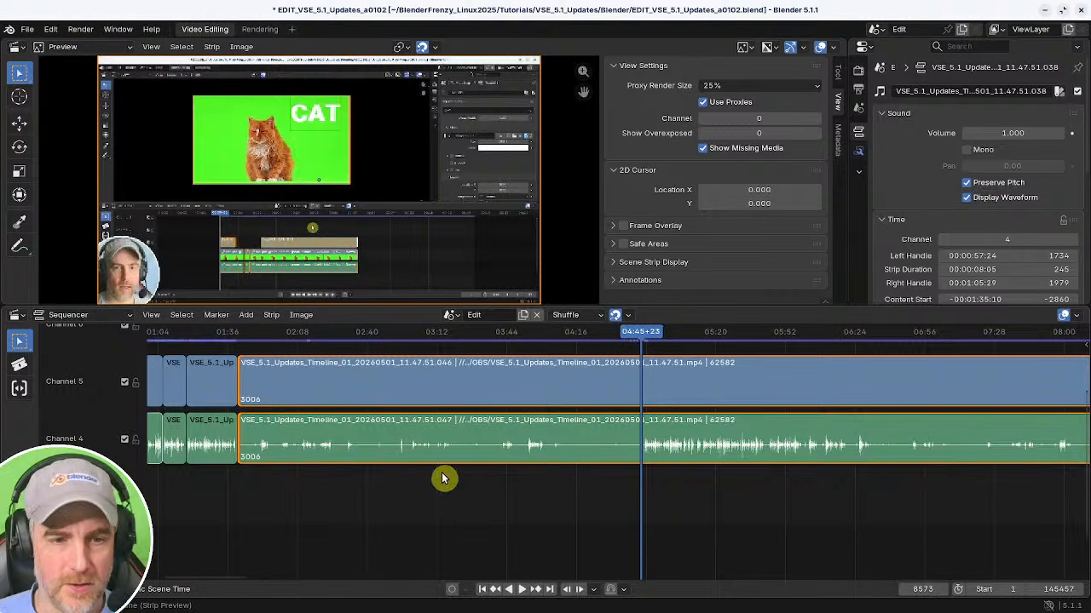
Cut out the section between the 01:40 split and about 04:45+23 and close the resulting gap.
{"action": "key", "text": "k"}
{"action": "key", "text": "x"}
{"action": "middle_click_drag", "start_coordinate": [397, 458], "coordinate": [643, 472]}
{"action": "right_click_drag", "start_coordinate": [490, 488], "coordinate": [475, 489], "text": "shift"}
{"action": "key", "text": "BackSpace"}
{"action": "key", "text": "space"}
{"action": "scroll", "coordinate": [614, 514], "scroll_direction": "up", "scroll_amount": 6}
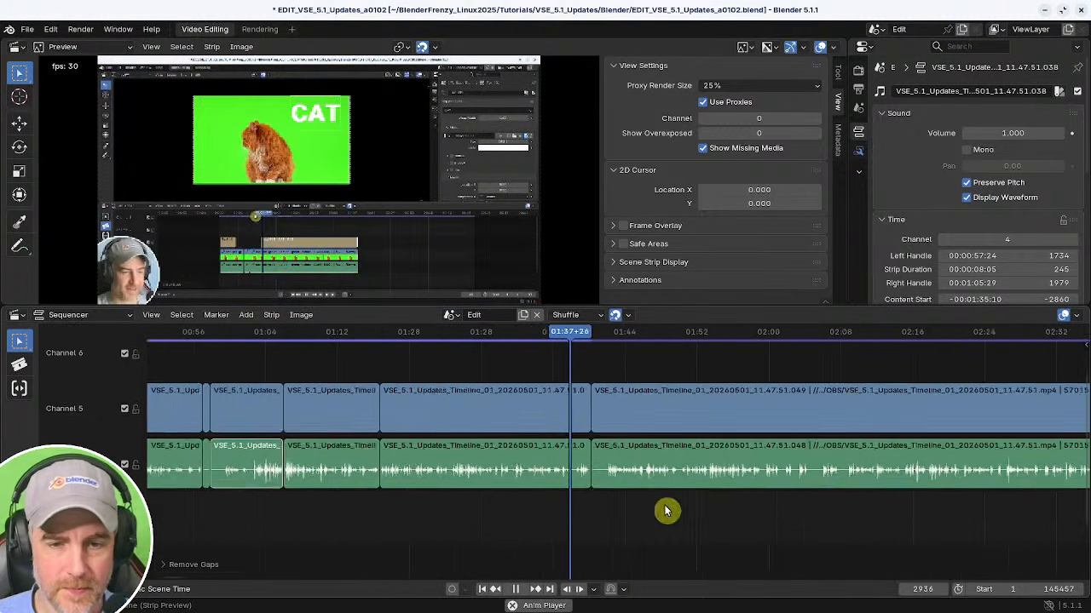
Move the strips after the cut a few seconds to the right to open a gap after about 01:38.
{"action": "key", "text": "space"}
{"action": "key", "text": "bracketright"}
{"action": "key", "text": "g"}
{"action": "left_click", "coordinate": [765, 518]}
{"action": "middle_click_drag", "start_coordinate": [770, 521], "coordinate": [564, 517]}
{"action": "right_click", "coordinate": [401, 508], "text": "shift"}
{"action": "key", "text": "space"}
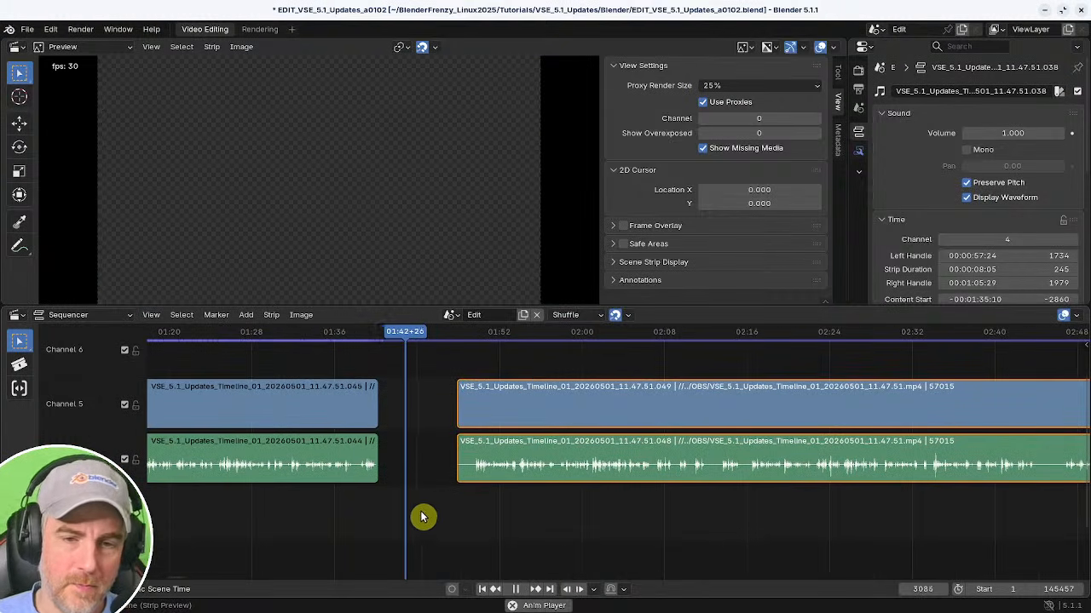
Scrub the start of the next segment and trim its start to about 01:49+20.
{"action": "right_click_drag", "start_coordinate": [354, 511], "coordinate": [470, 509], "text": "shift"}
{"action": "middle_click_drag", "start_coordinate": [491, 508], "coordinate": [593, 528]}
{"action": "key", "text": "space"}
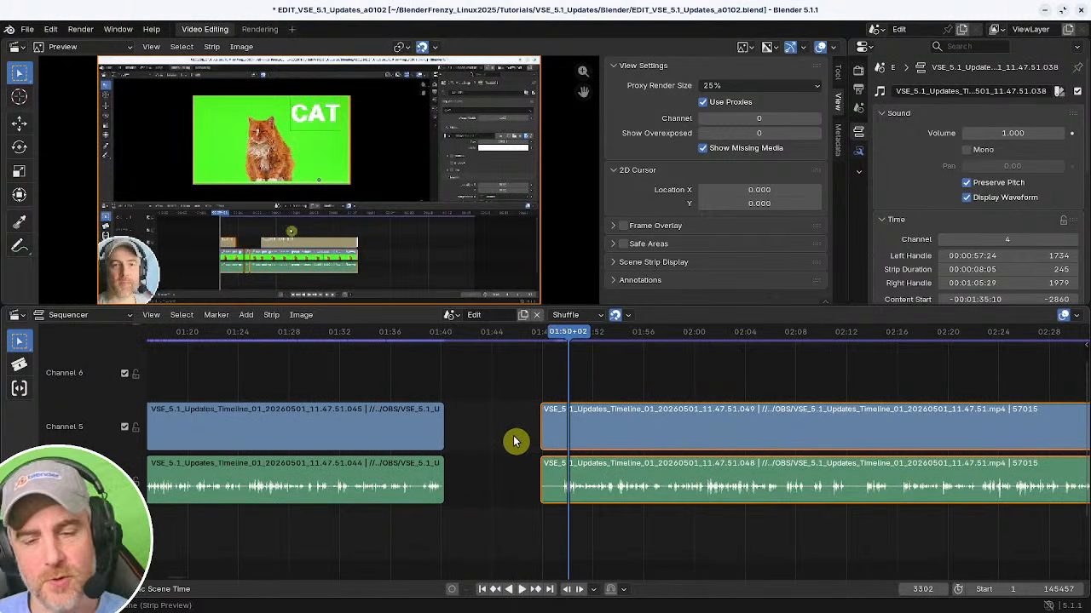
{"action": "middle_click_drag", "start_coordinate": [619, 490], "coordinate": [375, 497], "text": "ctrl"}
{"action": "key", "text": "ctrl+shift+space"}
{"action": "left_click", "coordinate": [488, 487]}
{"action": "key", "text": "shift+s"}
{"action": "key", "text": "space"}
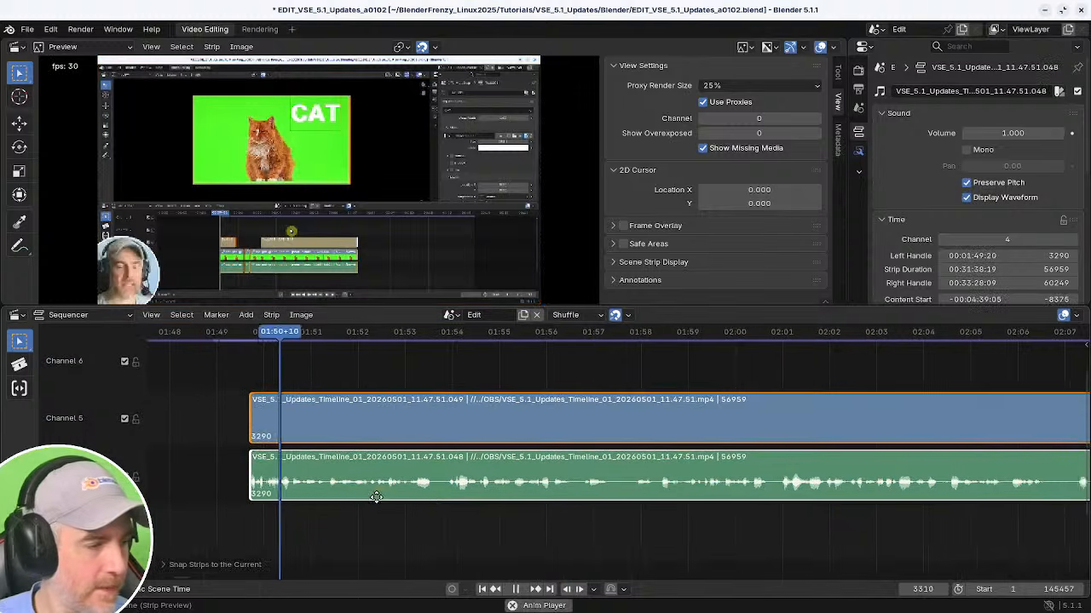
Scrub and play the segment from about 01:50 to 01:56 to review it.
{"action": "middle_click_drag", "start_coordinate": [520, 497], "coordinate": [482, 485], "text": "ctrl"}
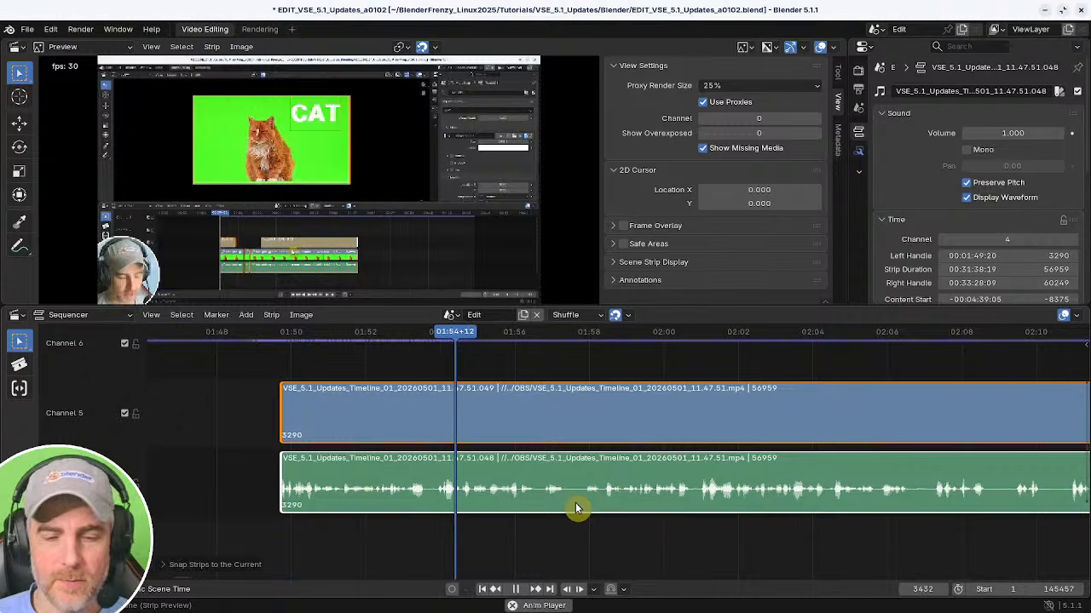
{"action": "key", "text": "space"}
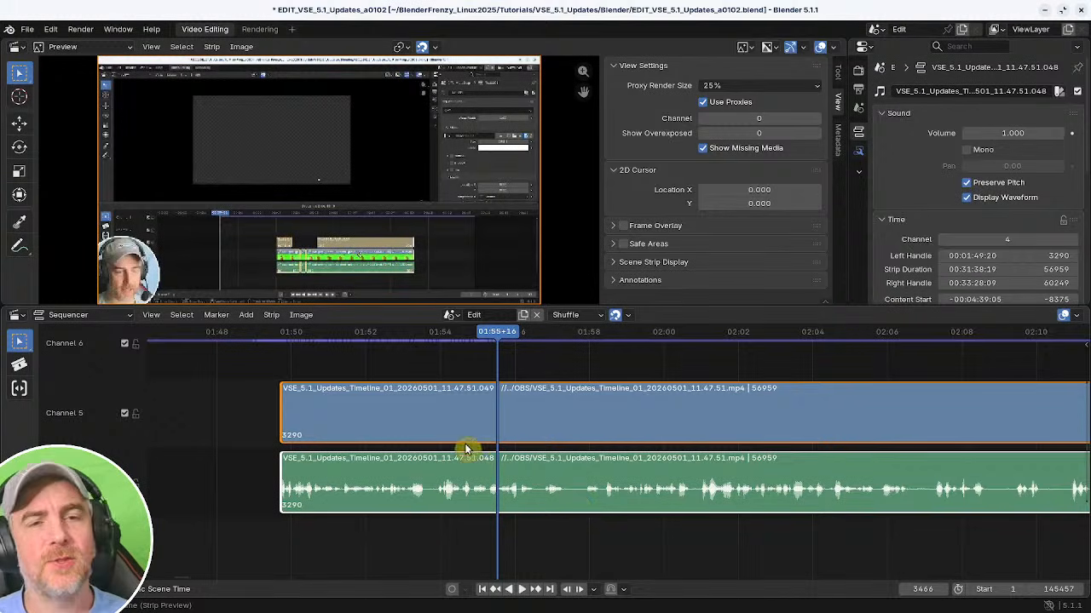
{"action": "middle_click_drag", "start_coordinate": [478, 446], "coordinate": [398, 437]}
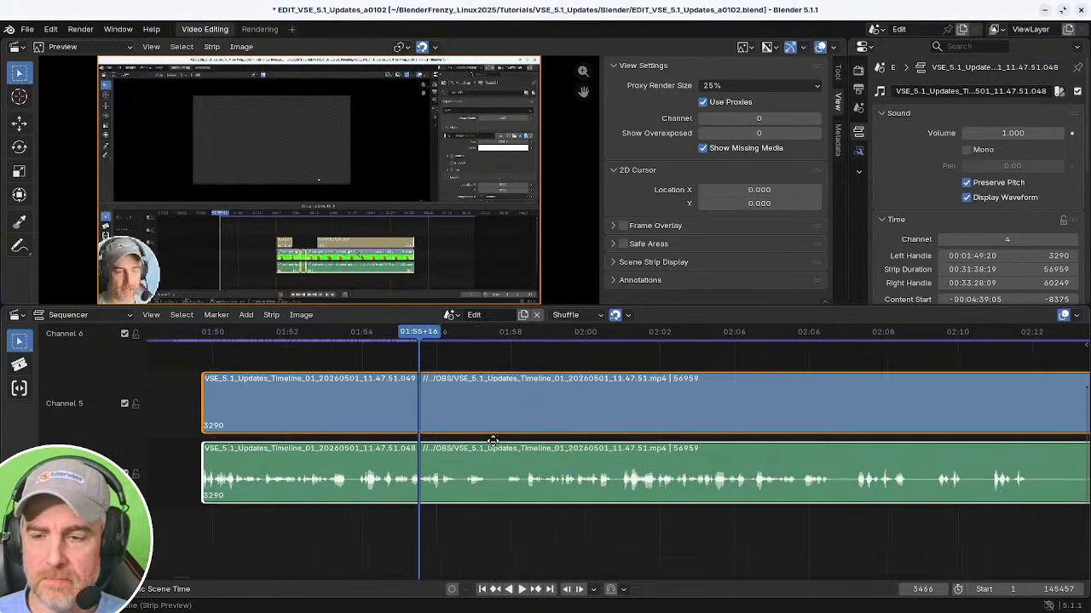
{"action": "middle_click_drag", "start_coordinate": [615, 438], "coordinate": [643, 490], "text": "ctrl"}
{"action": "middle_click_drag", "start_coordinate": [643, 490], "coordinate": [398, 472], "text": "ctrl"}
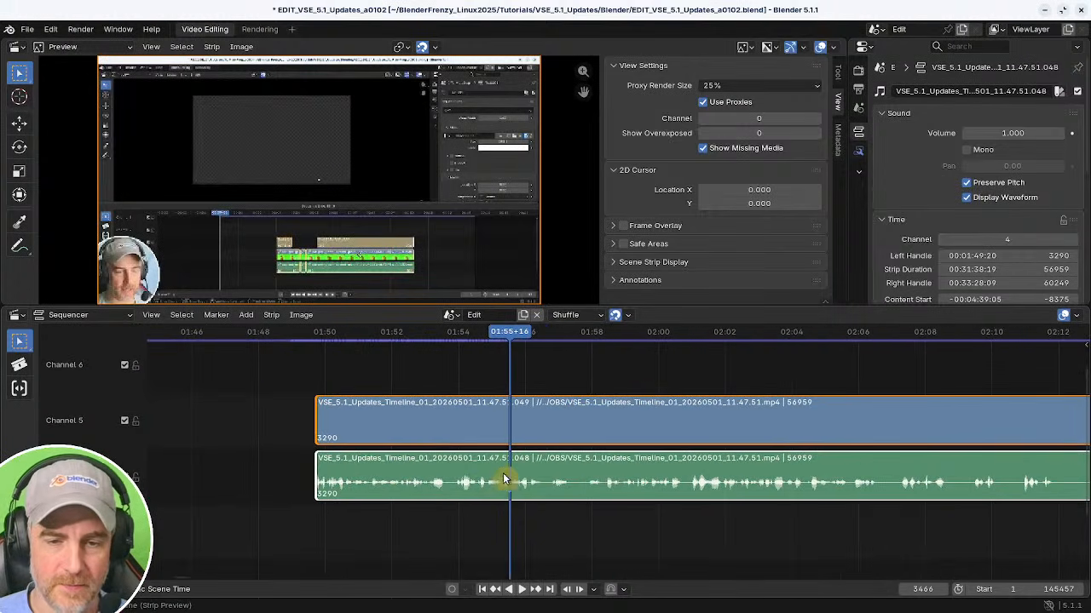
{"action": "mouse_move", "coordinate": [504, 480]}
{"action": "middle_mouse_down"}
{"action": "mouse_move", "coordinate": [535, 453]}
{"action": "mouse_move", "coordinate": [508, 466]}
{"action": "middle_mouse_up"}
{"action": "middle_click_drag", "start_coordinate": [509, 465], "coordinate": [527, 474], "text": "ctrl"}
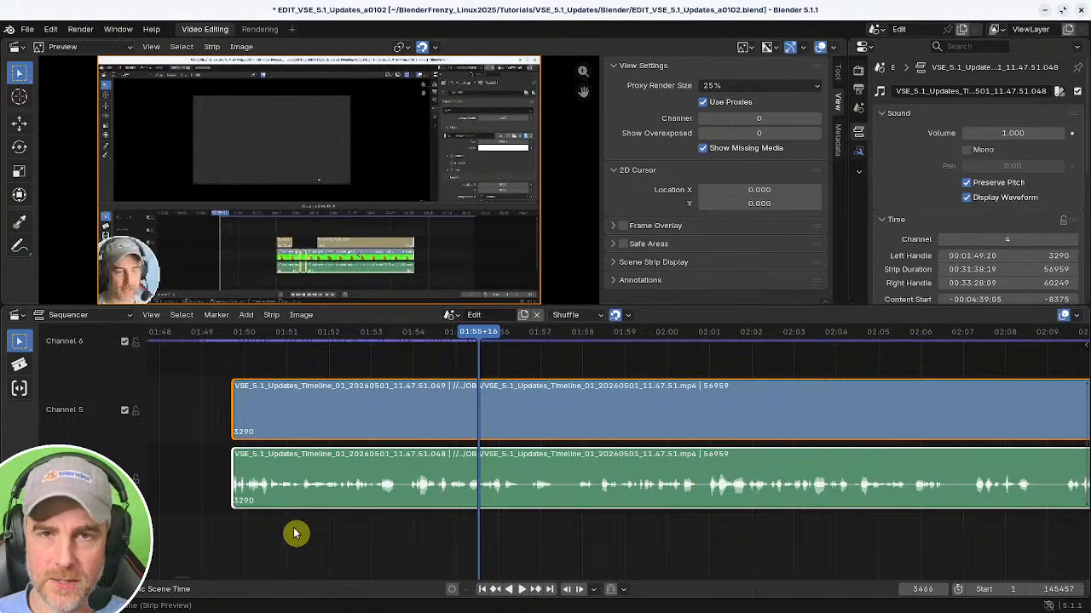
Scrub through about 01:50 to 02:09 and split the strips at about 02:06+19.
{"action": "middle_click_drag", "start_coordinate": [294, 535], "coordinate": [439, 526]}
{"action": "left_click", "coordinate": [414, 523]}
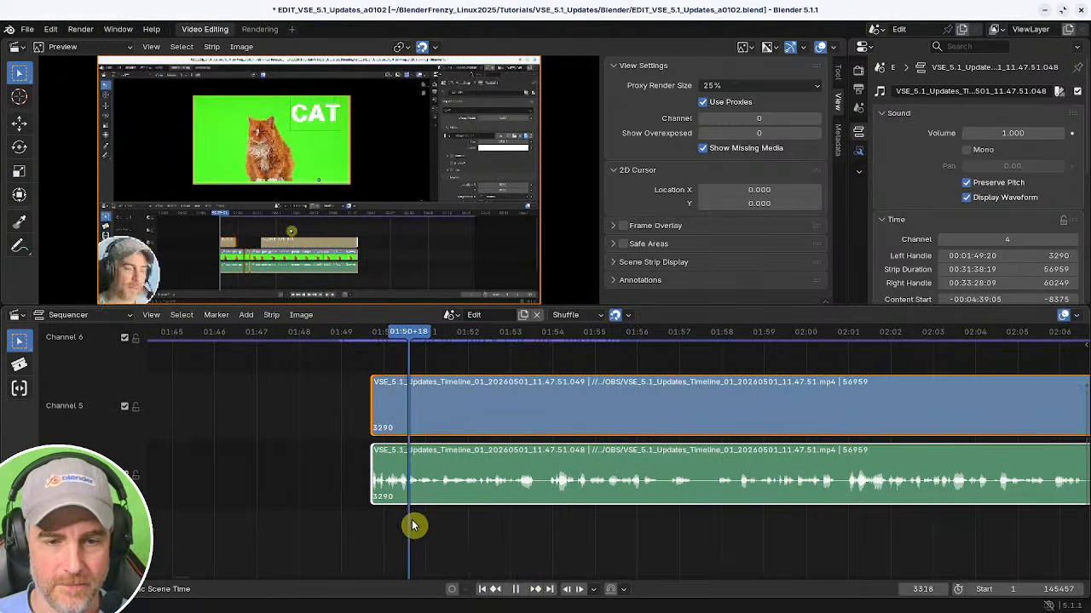
{"action": "middle_click_drag", "start_coordinate": [473, 527], "coordinate": [428, 532]}
{"action": "left_click", "coordinate": [401, 537]}
{"action": "key", "text": "space"}
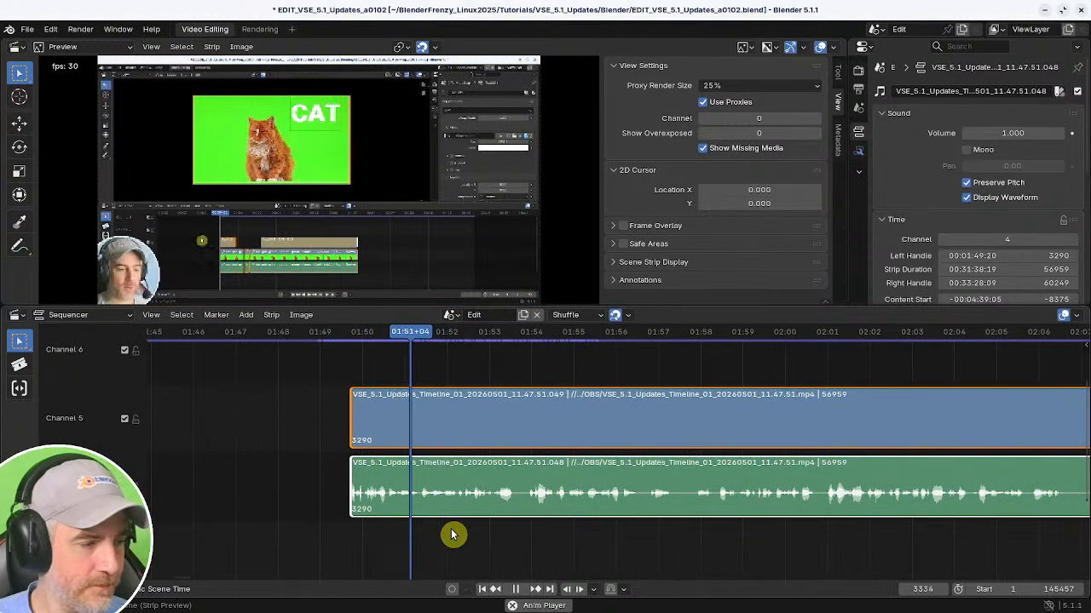
{"action": "middle_click_drag", "start_coordinate": [594, 552], "coordinate": [457, 547]}
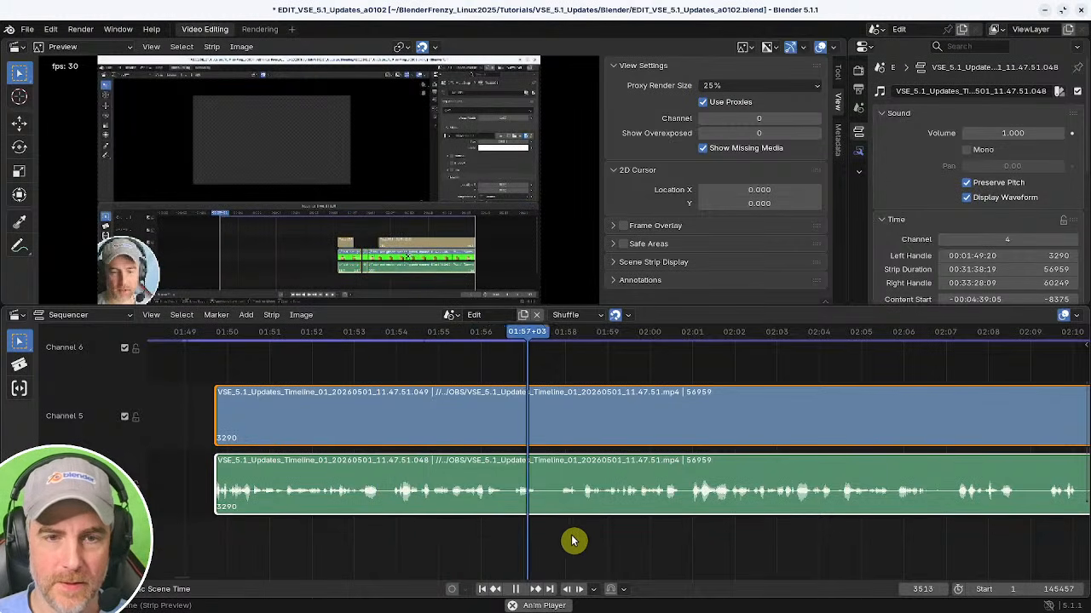
{"action": "middle_click_drag", "start_coordinate": [571, 540], "coordinate": [506, 533]}
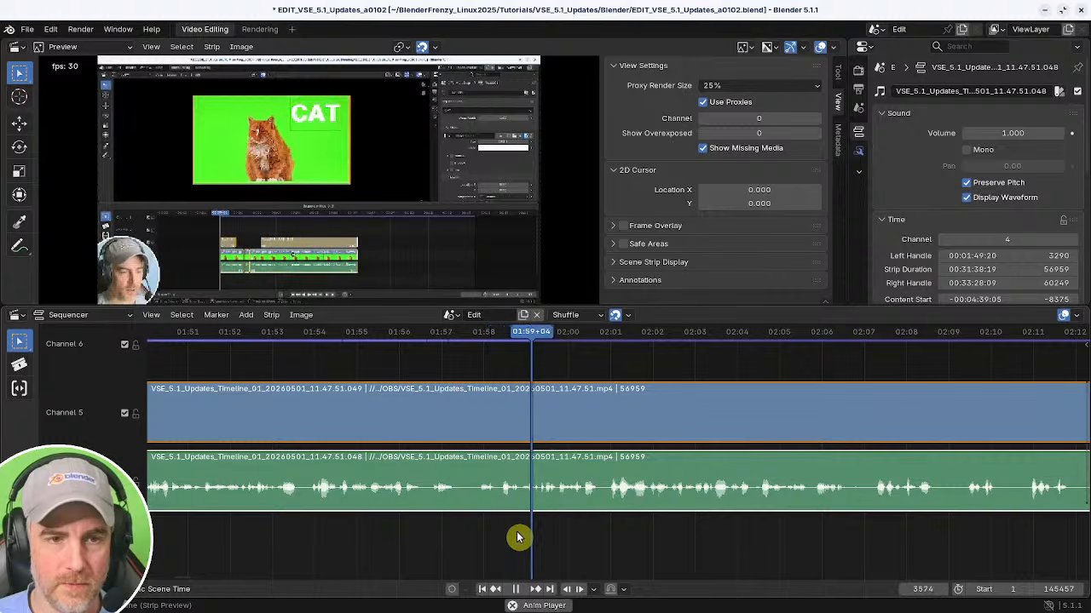
{"action": "middle_click_drag", "start_coordinate": [656, 541], "coordinate": [389, 537]}
{"action": "middle_click_drag", "start_coordinate": [605, 538], "coordinate": [461, 534]}
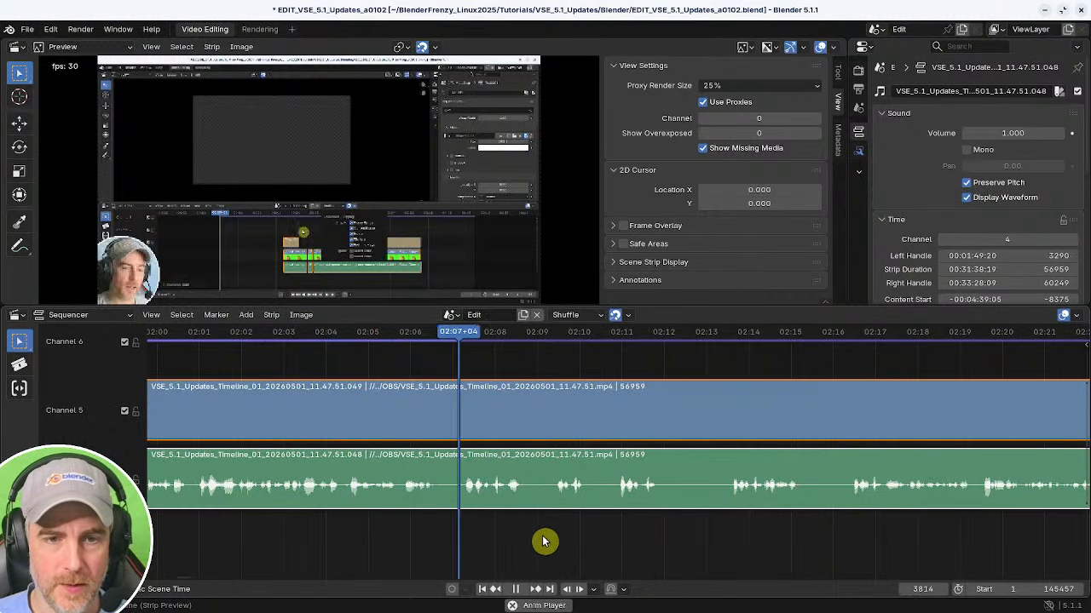
{"action": "middle_click_drag", "start_coordinate": [533, 531], "coordinate": [440, 537]}
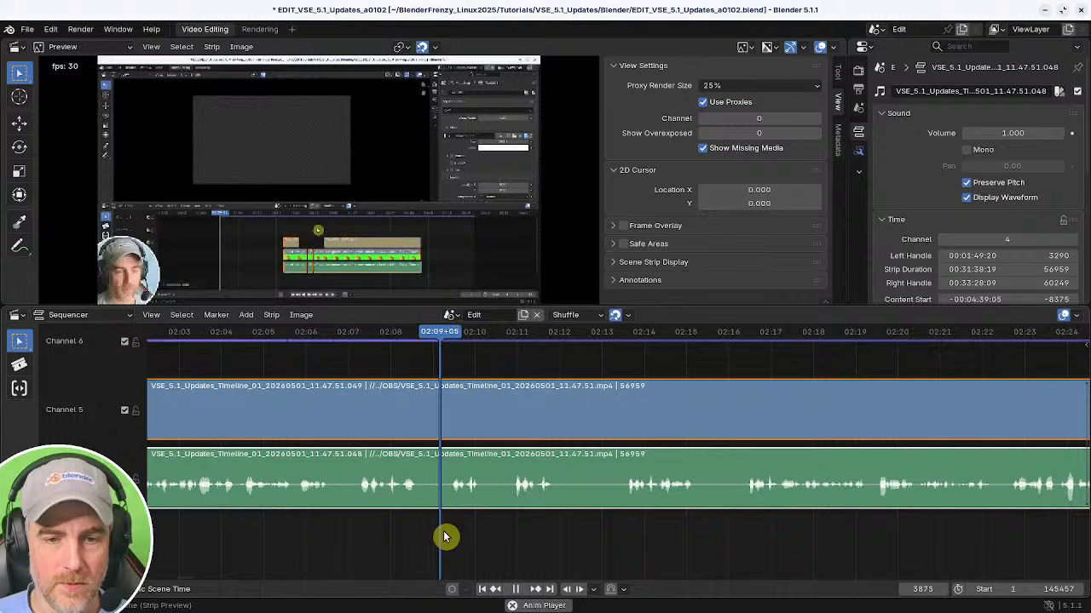
{"action": "right_click", "coordinate": [318, 527], "text": "shift"}
{"action": "key", "text": "space"}
{"action": "key", "text": "k"}
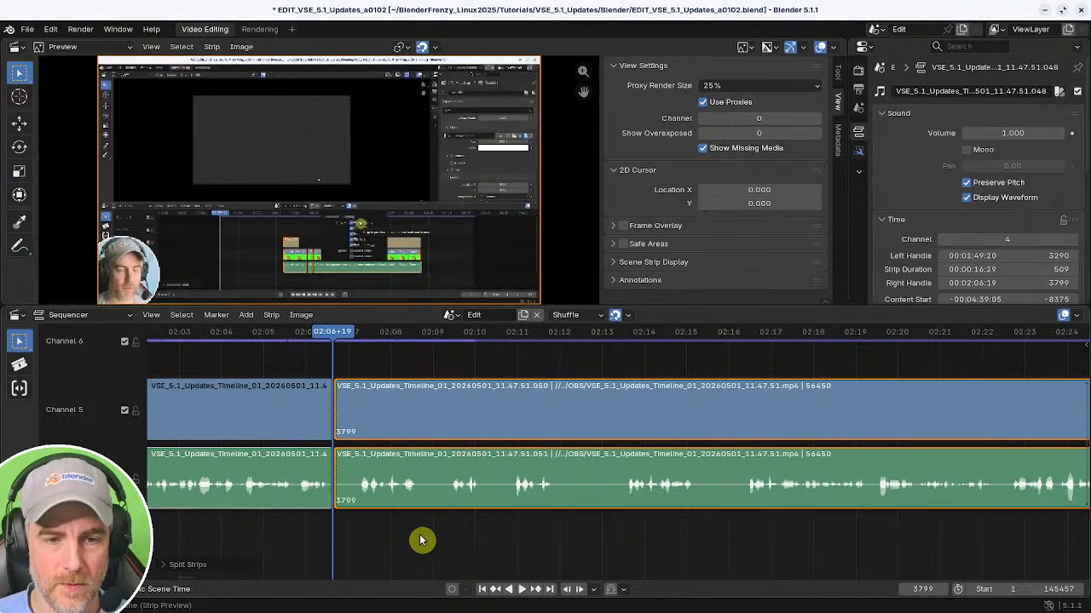
Play and scrub the segment from about 02:07 to 02:21 to find where the pause ends.
{"action": "key", "text": "space"}
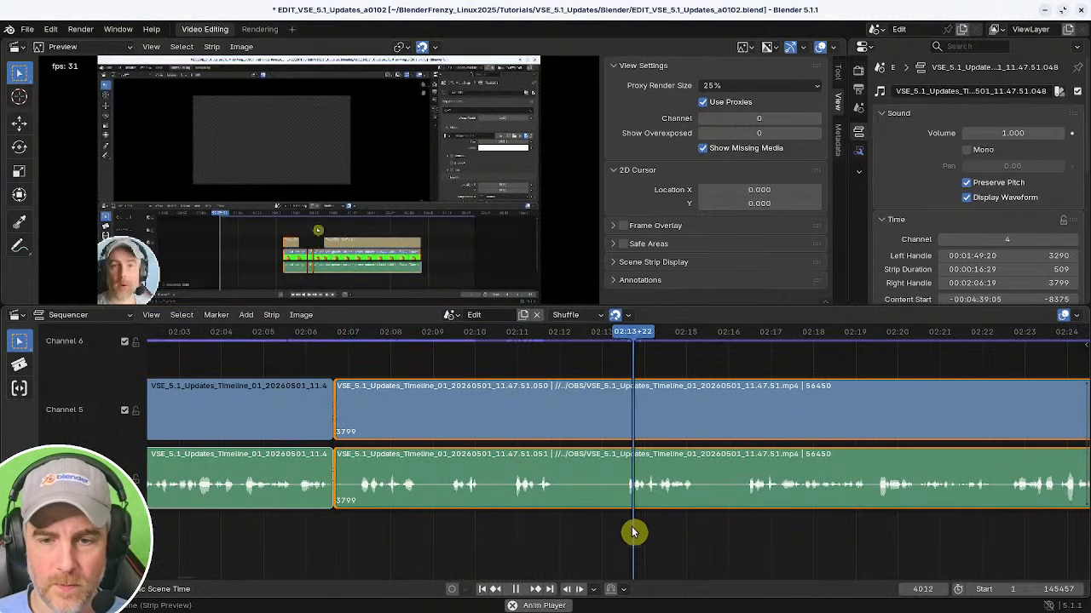
{"action": "key", "text": "space"}
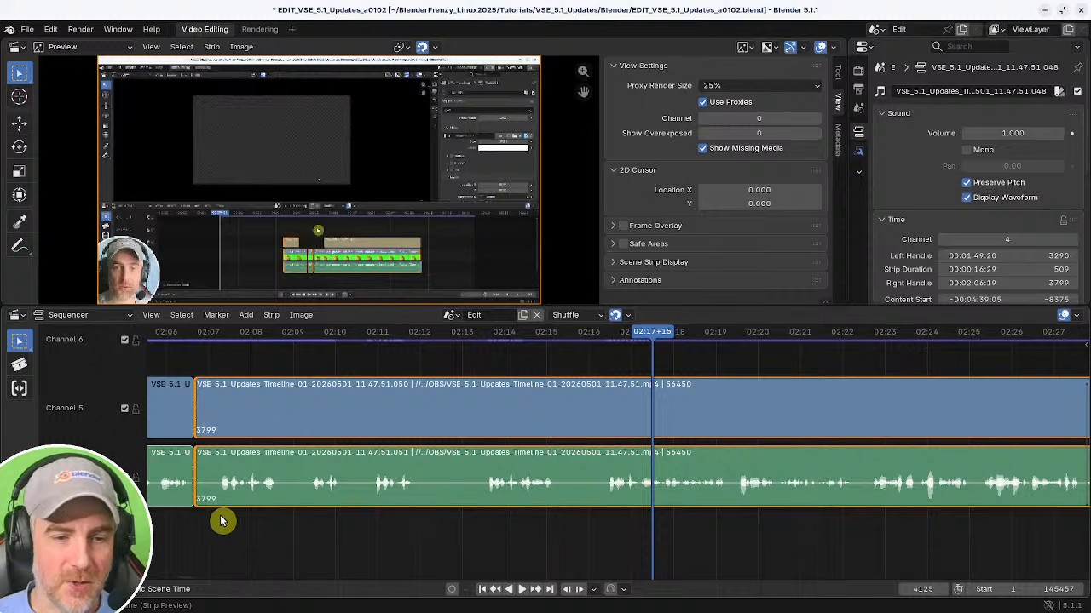
{"action": "middle_click_drag", "start_coordinate": [333, 528], "coordinate": [484, 519]}
{"action": "middle_click_drag", "start_coordinate": [484, 519], "coordinate": [449, 522]}
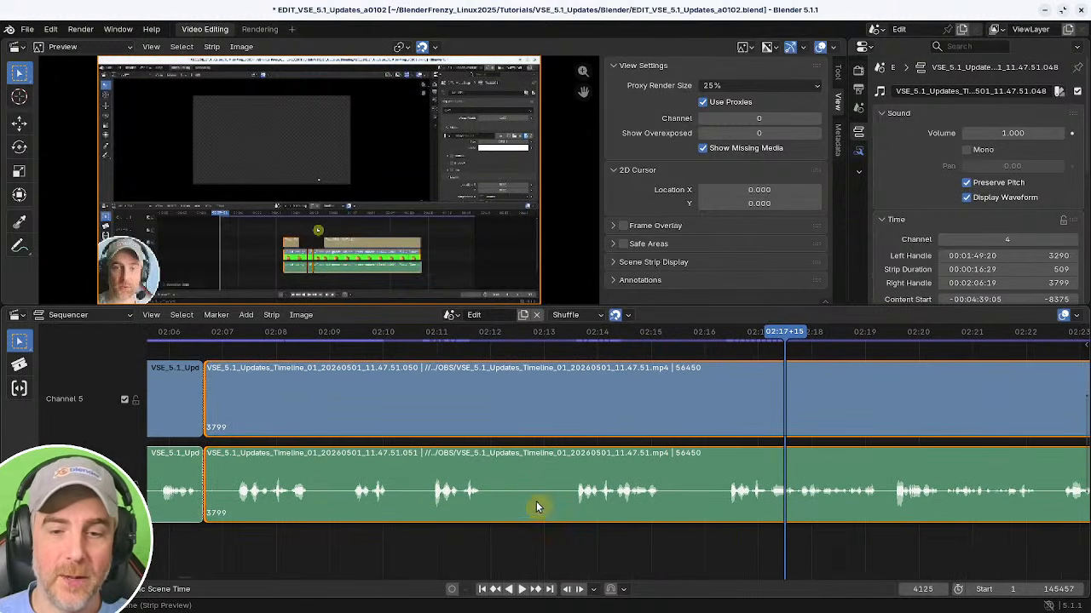
{"action": "left_click", "coordinate": [229, 538]}
{"action": "key", "text": "space"}
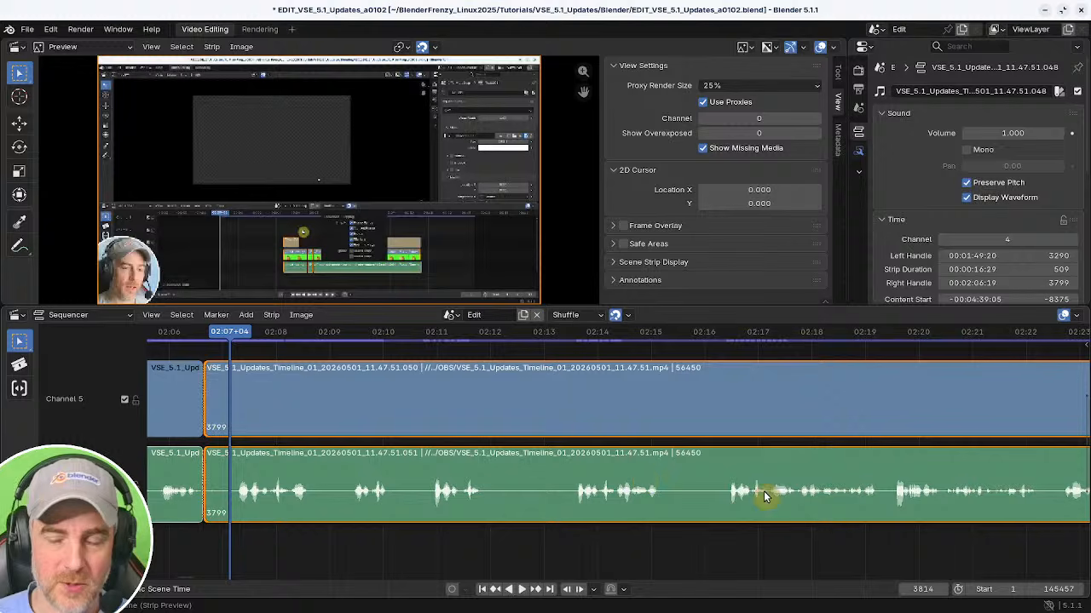
{"action": "middle_click_drag", "start_coordinate": [427, 526], "coordinate": [429, 521]}
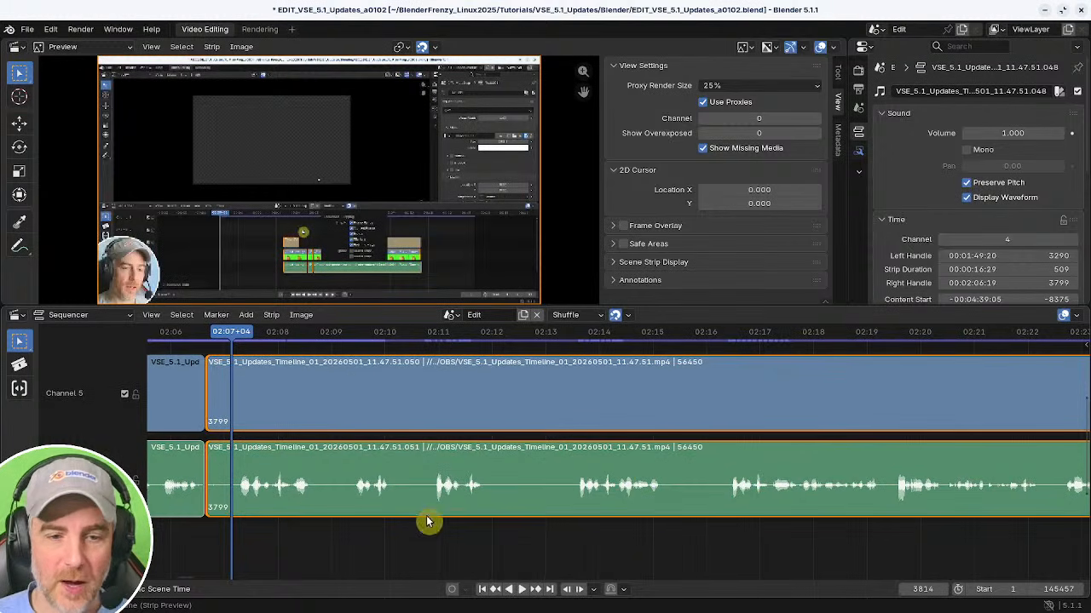
{"action": "middle_click_drag", "start_coordinate": [661, 529], "coordinate": [526, 525], "text": "ctrl"}
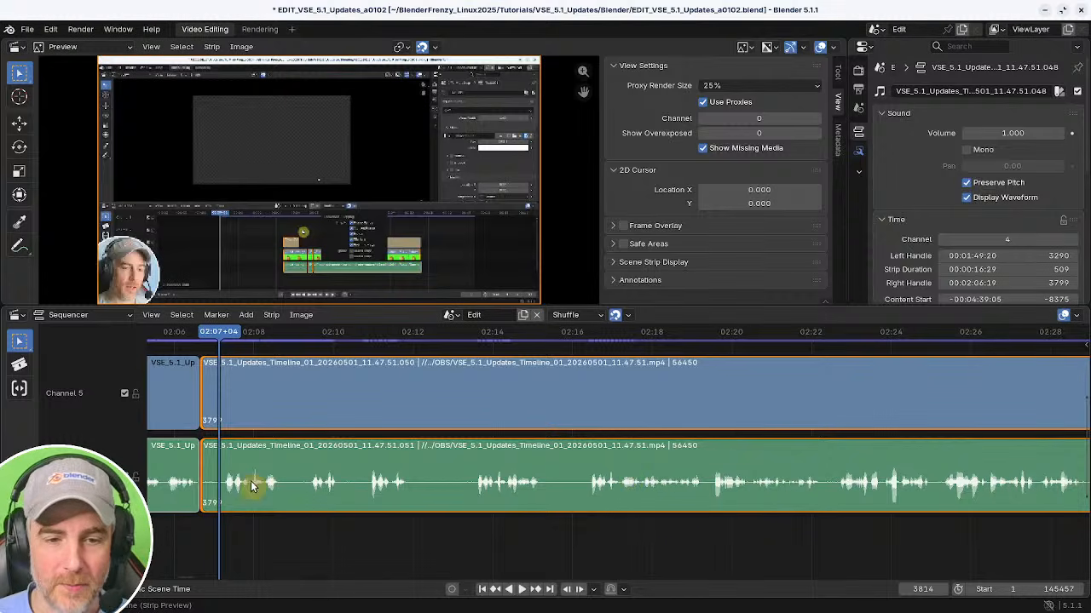
{"action": "left_click", "coordinate": [614, 517]}
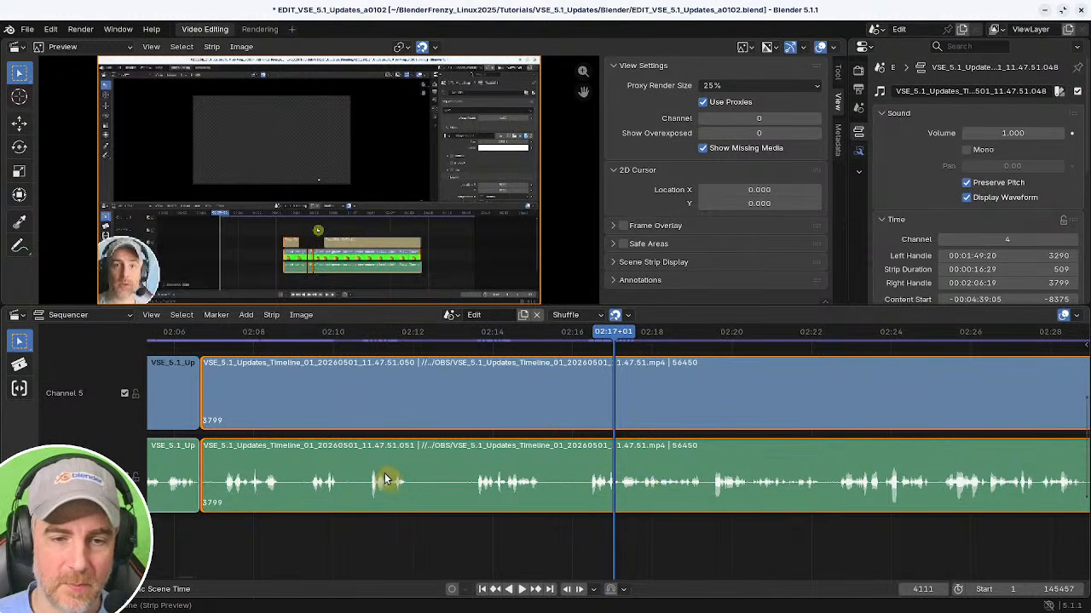
{"action": "mouse_move", "coordinate": [252, 539]}
{"action": "left_mouse_down"}
{"action": "mouse_move", "coordinate": [234, 531]}
{"action": "mouse_move", "coordinate": [243, 531]}
{"action": "left_mouse_up"}
{"action": "key", "text": "space"}
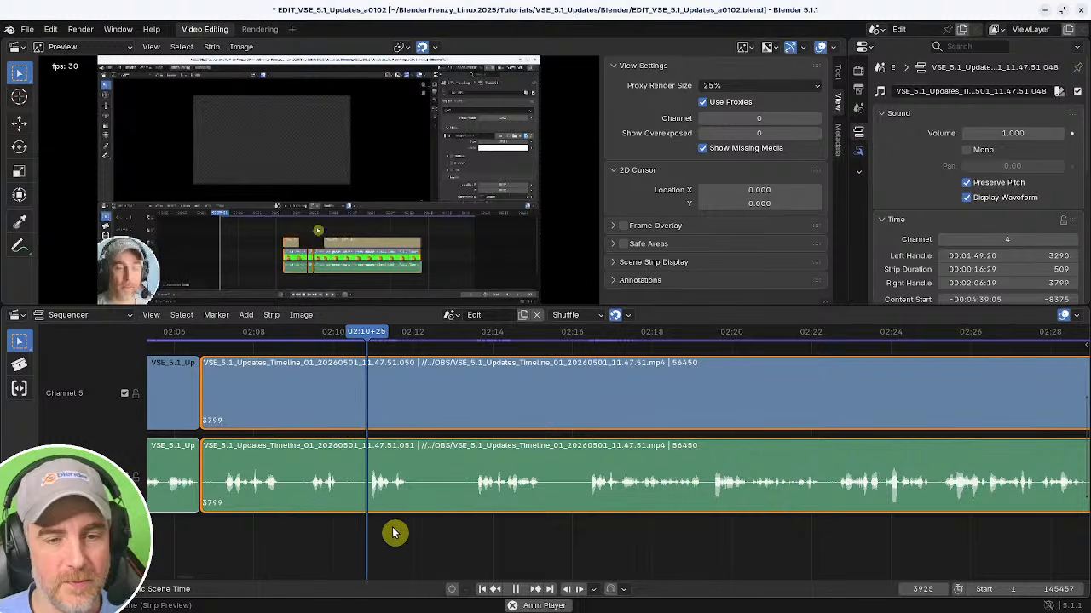
{"action": "left_click", "coordinate": [470, 529]}
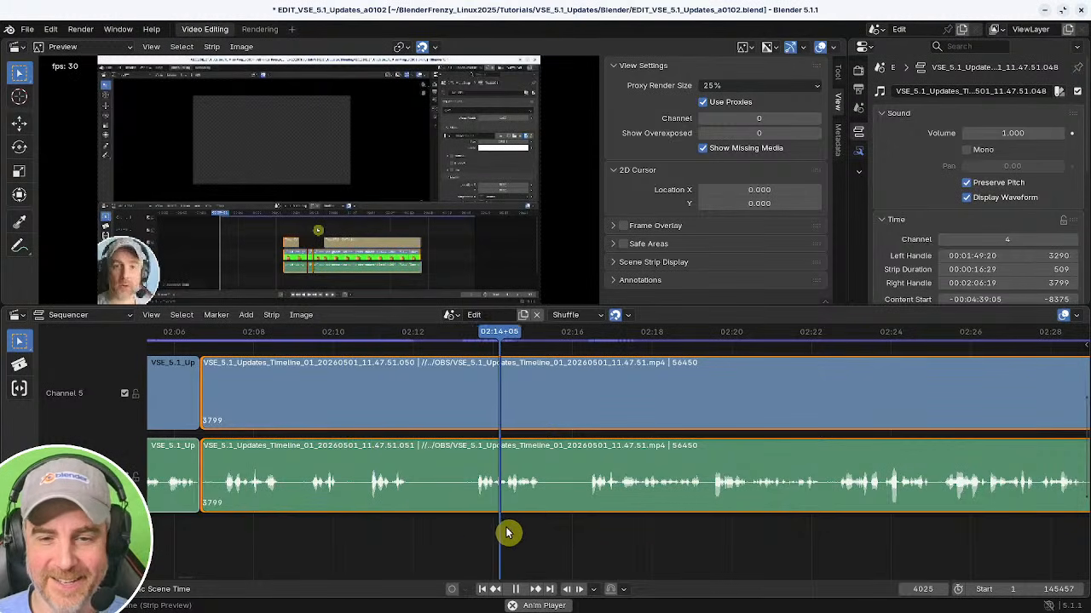
{"action": "left_click", "coordinate": [583, 521]}
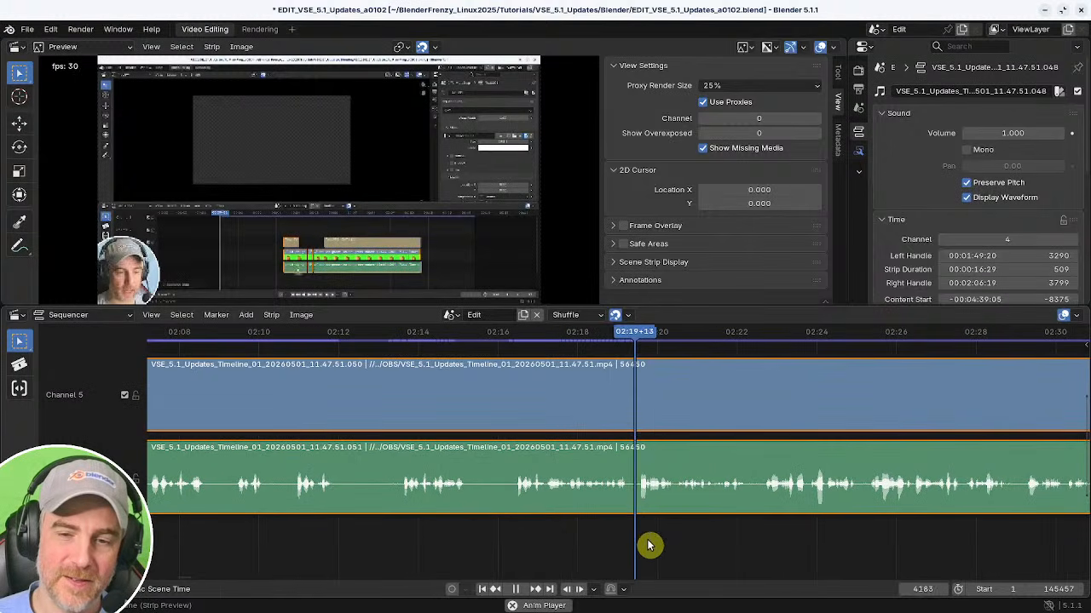
{"action": "key", "text": "space"}
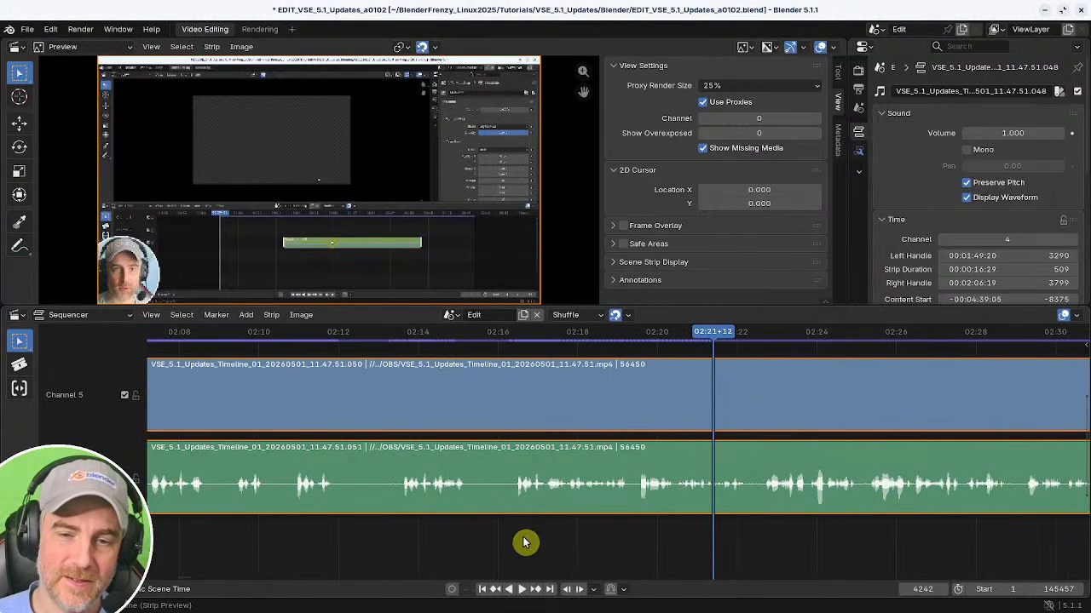
{"action": "middle_click_drag", "start_coordinate": [422, 529], "coordinate": [579, 528]}
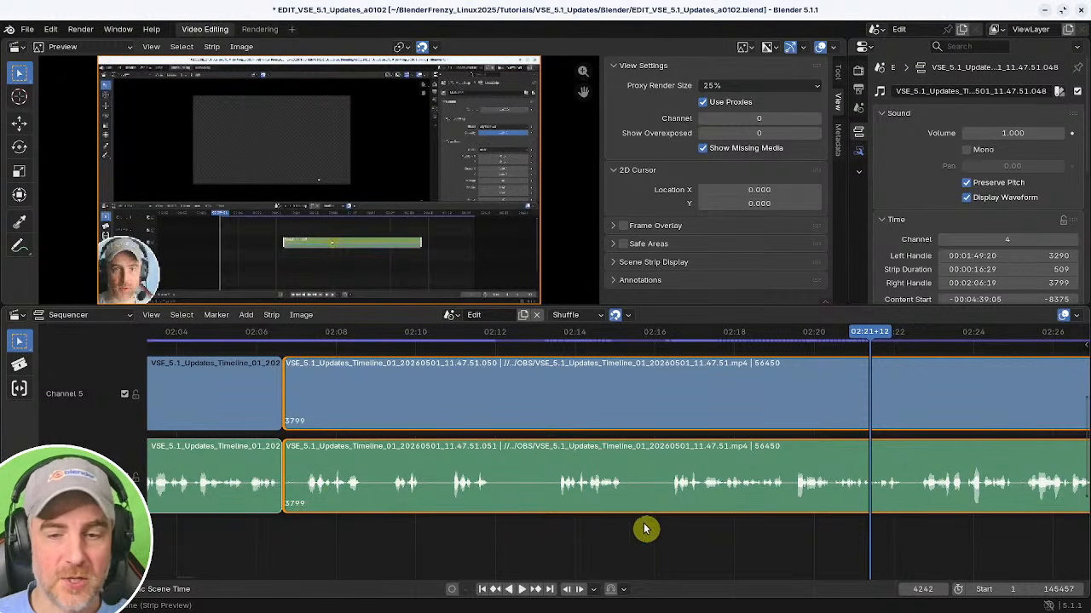
{"action": "left_click", "coordinate": [669, 531]}
{"action": "key", "text": "space"}
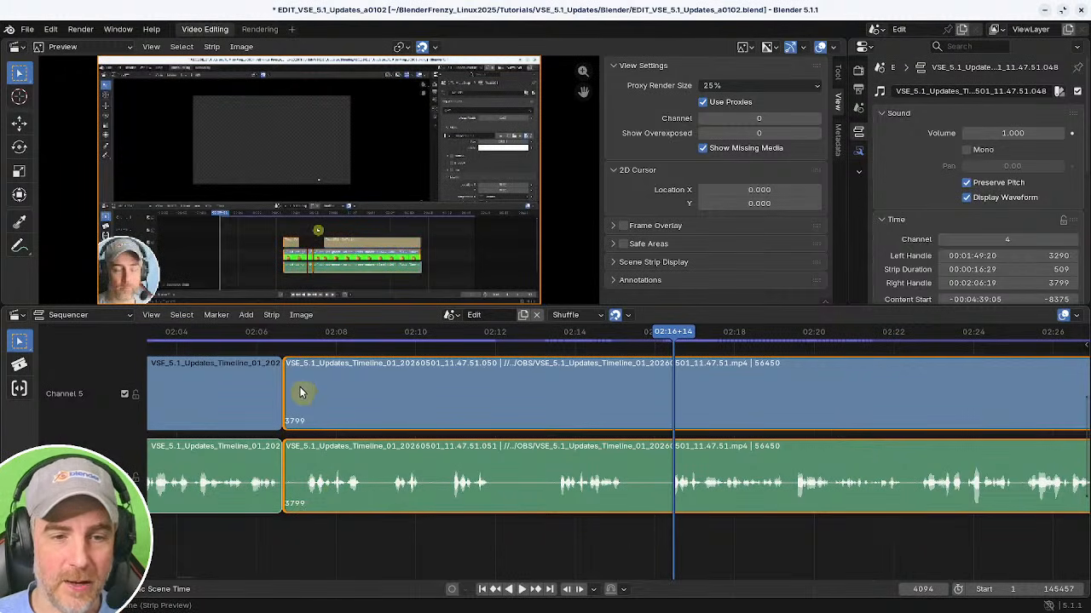
Trim the start of the video and audio strips after the 02:06+19 cut to about 02:16+14.
{"action": "left_click", "coordinate": [287, 375]}
{"action": "left_click", "coordinate": [285, 489], "text": "shift"}
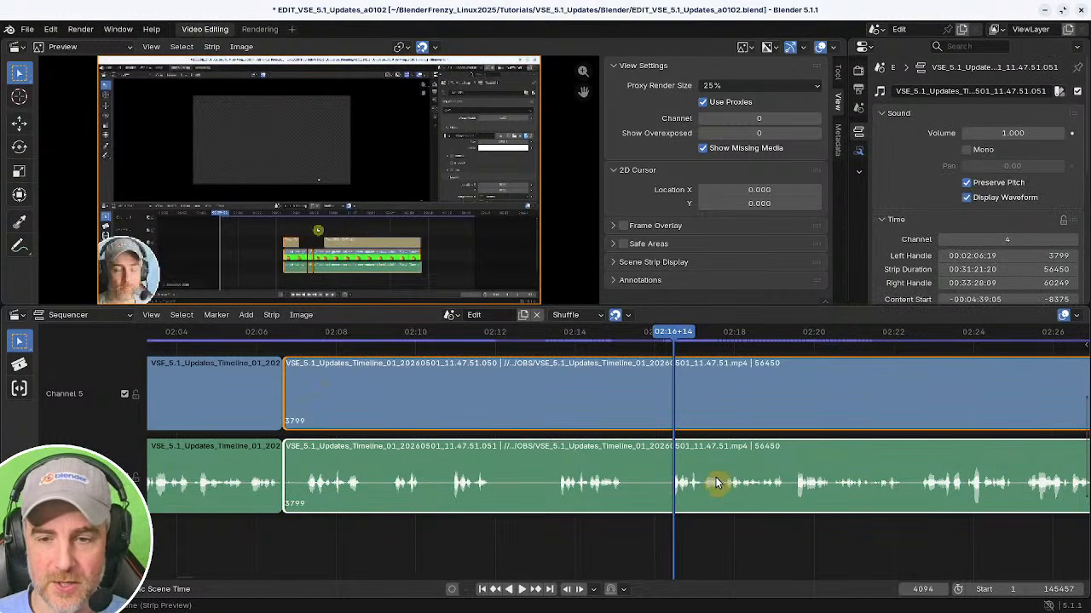
{"action": "key", "text": "shift+s"}
{"action": "right_click", "coordinate": [237, 512], "text": "shift"}
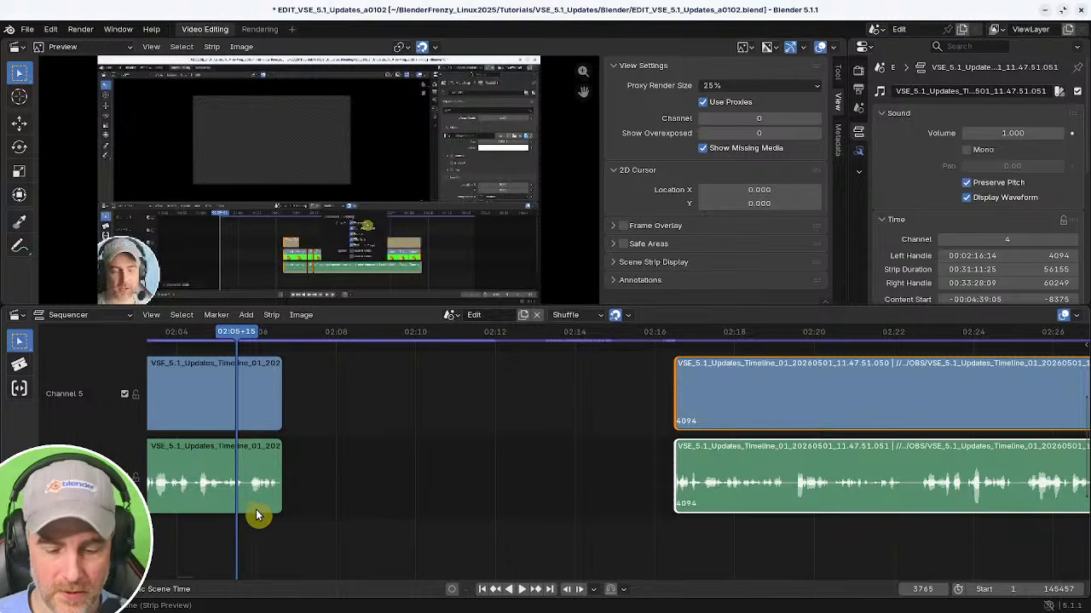
Remove the gap left between the strips at the 02:06+19 cut.
{"action": "key", "text": "BackSpace"}
{"action": "key", "text": "space"}
Scrub and play the segment from about 02:06 to 02:29 to find the next pause.
{"action": "middle_click_drag", "start_coordinate": [286, 532], "coordinate": [401, 539]}
{"action": "right_click", "coordinate": [318, 531], "text": "shift"}
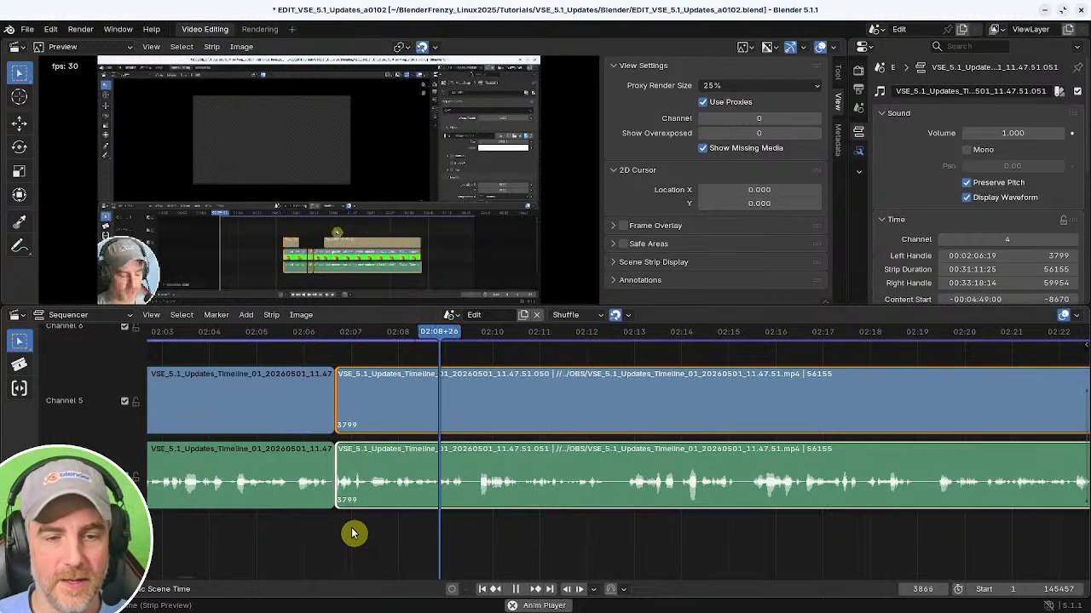
{"action": "key", "text": "space"}
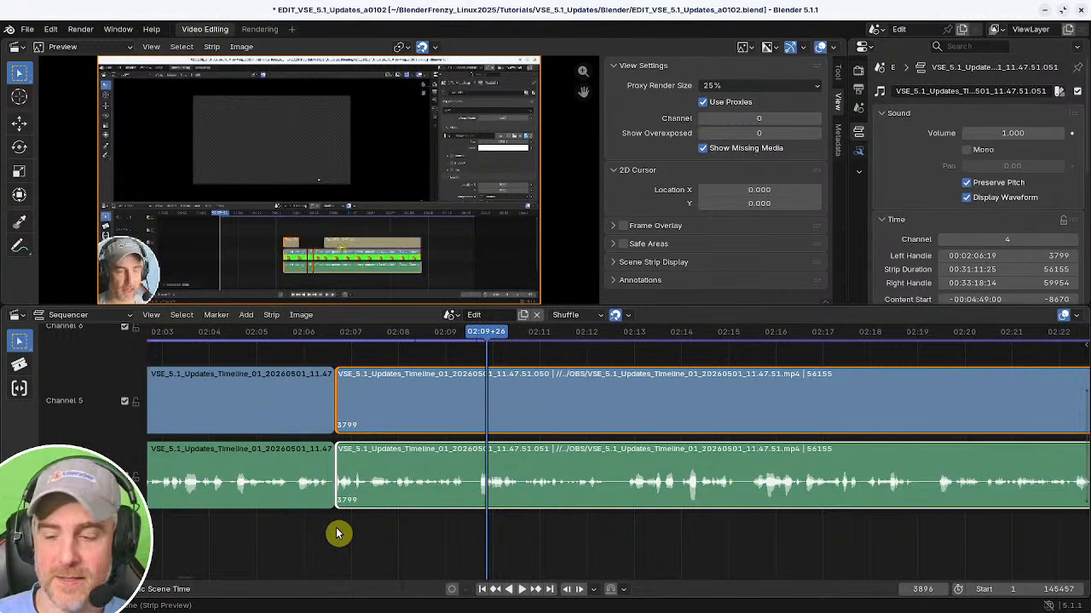
{"action": "right_click", "coordinate": [319, 531], "text": "shift"}
{"action": "key", "text": "space"}
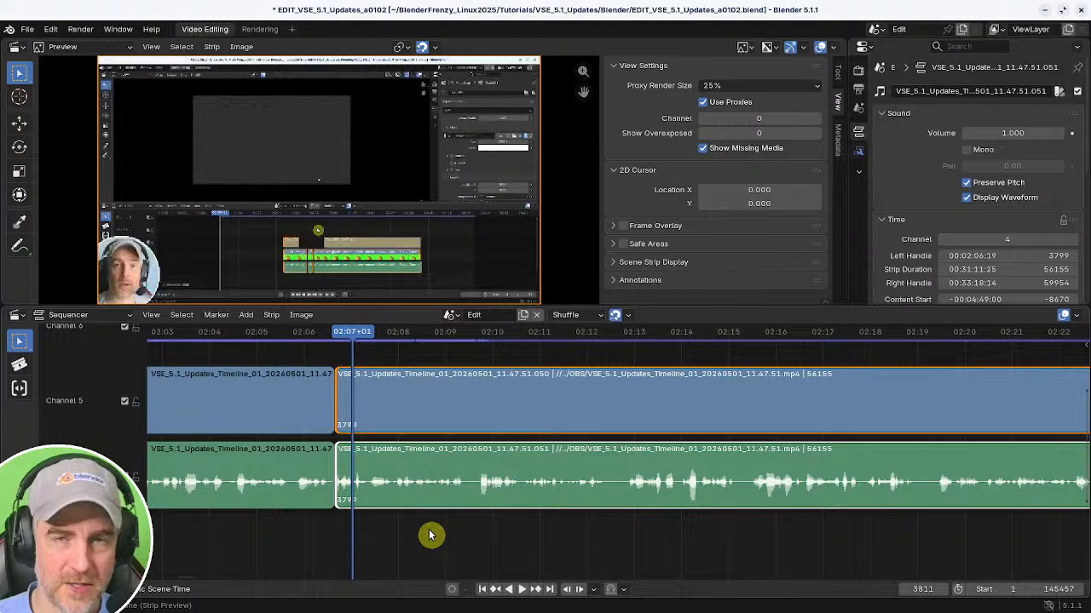
{"action": "right_click_drag", "start_coordinate": [336, 524], "coordinate": [319, 525], "text": "shift"}
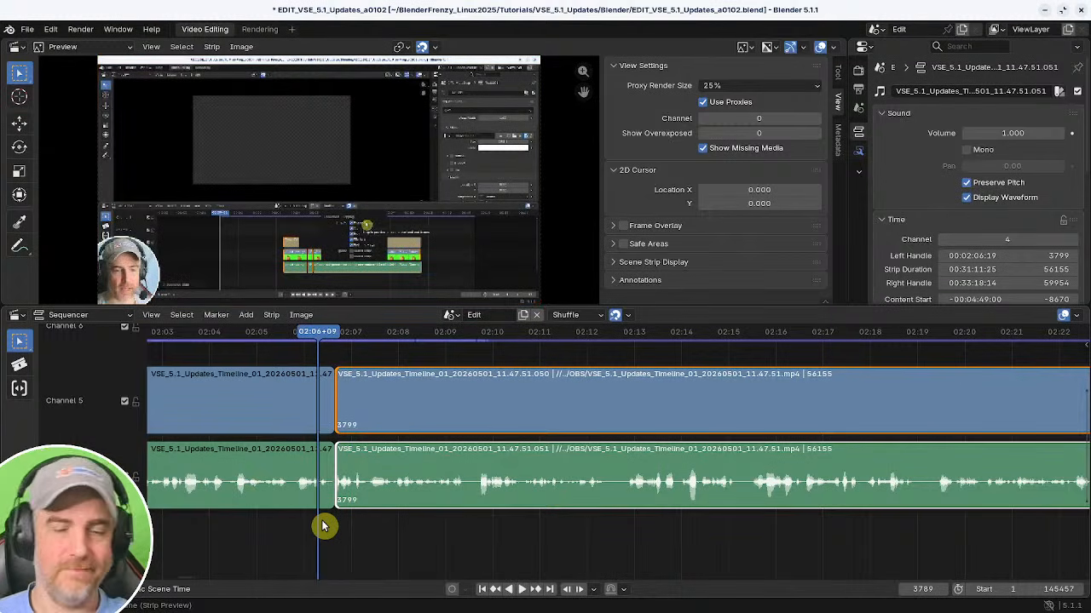
{"action": "key", "text": "space"}
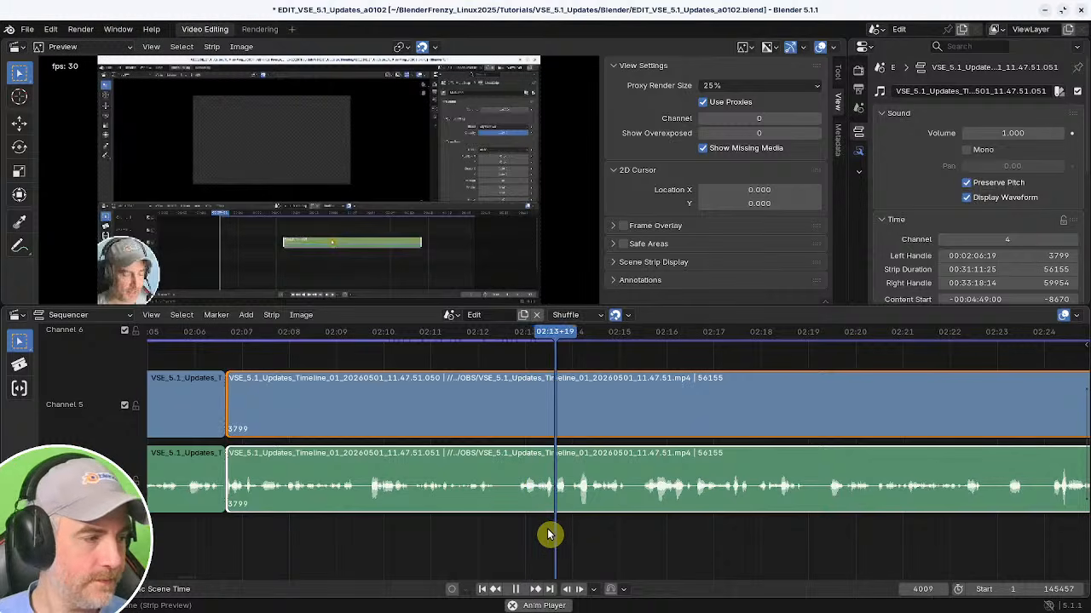
{"action": "middle_click_drag", "start_coordinate": [681, 536], "coordinate": [501, 537]}
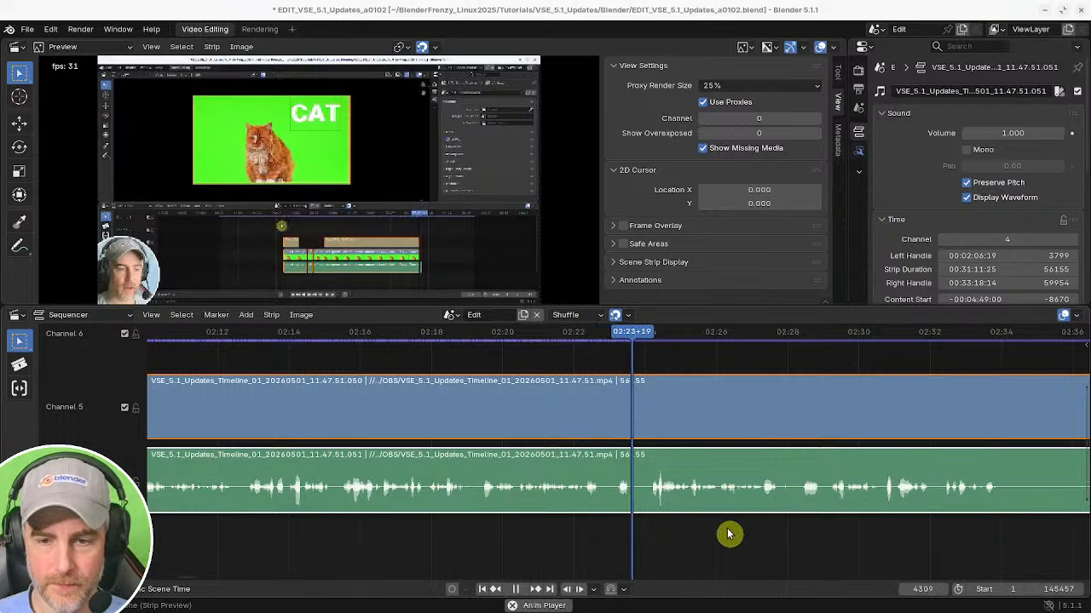
{"action": "middle_click_drag", "start_coordinate": [728, 531], "coordinate": [420, 523]}
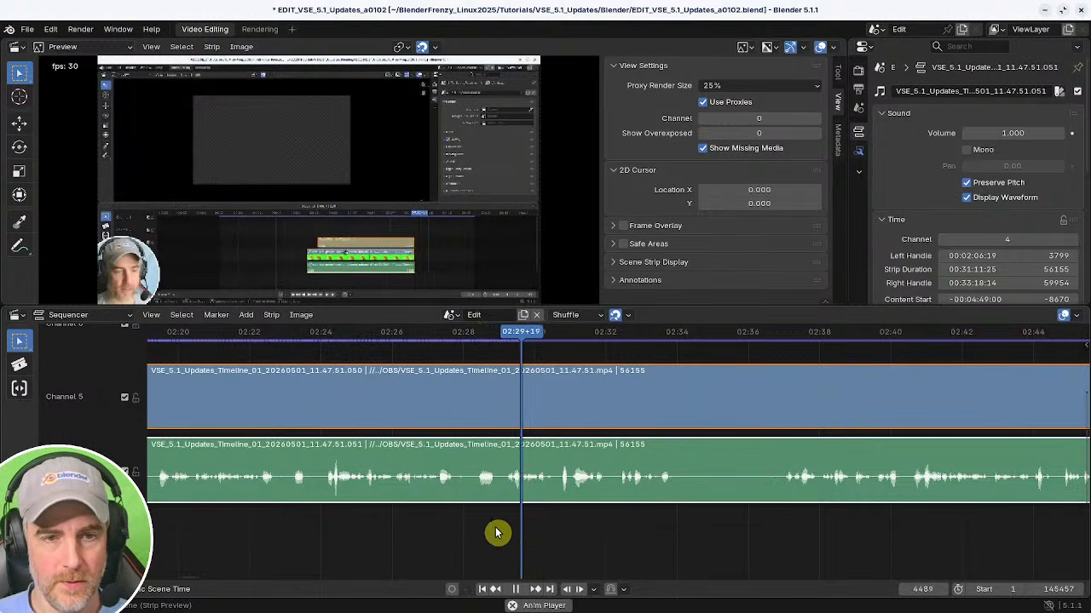
{"action": "right_click", "coordinate": [408, 528], "text": "shift"}
{"action": "key", "text": "space"}
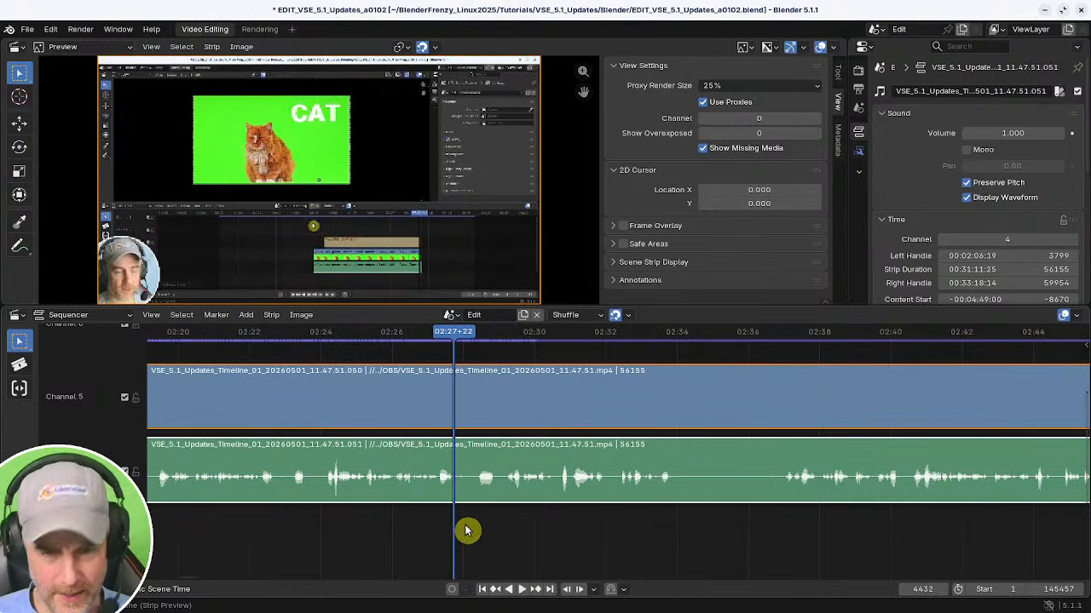
Cut out the pause between about 02:27+22 and 02:29+04 and close the gap.
{"action": "key", "text": "k"}
{"action": "left_click", "coordinate": [504, 511]}
{"action": "key", "text": "space"}
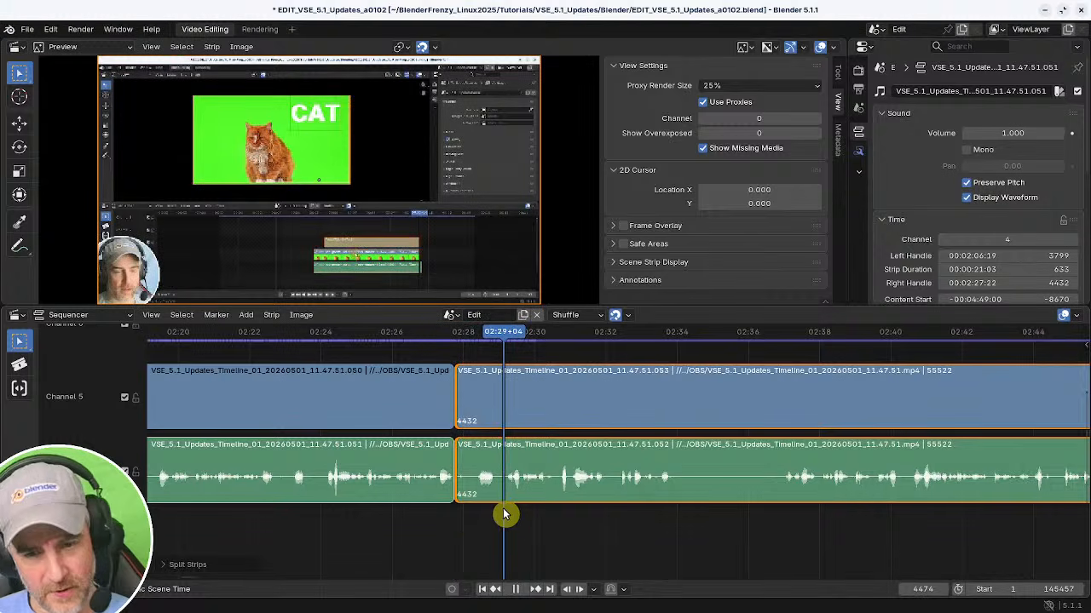
{"action": "key", "text": "shift+s"}
{"action": "right_click", "coordinate": [420, 520], "text": "shift"}
{"action": "key", "text": "BackSpace"}
{"action": "key", "text": "space"}
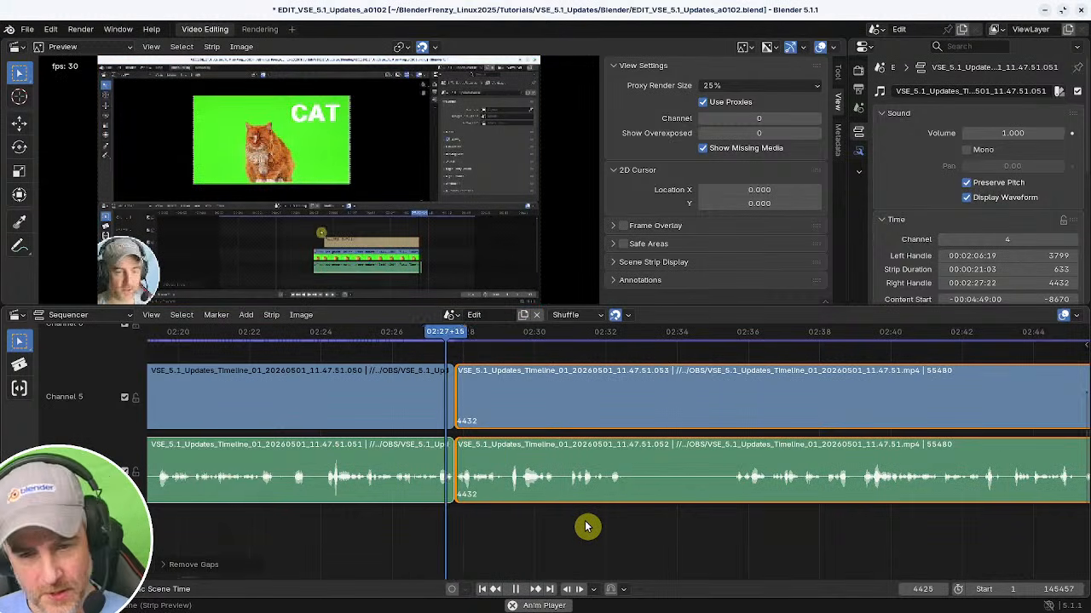
Cut out the pause between about 02:32+28 and 02:35+18 and close the gap.
{"action": "middle_click_drag", "start_coordinate": [604, 516], "coordinate": [420, 519]}
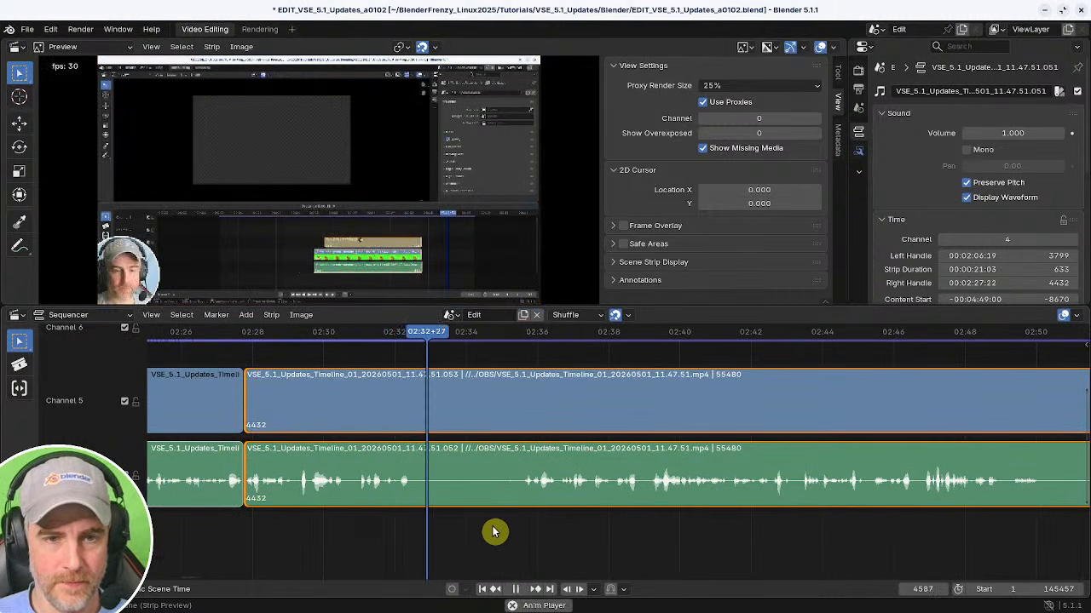
{"action": "right_click", "coordinate": [401, 524], "text": "shift"}
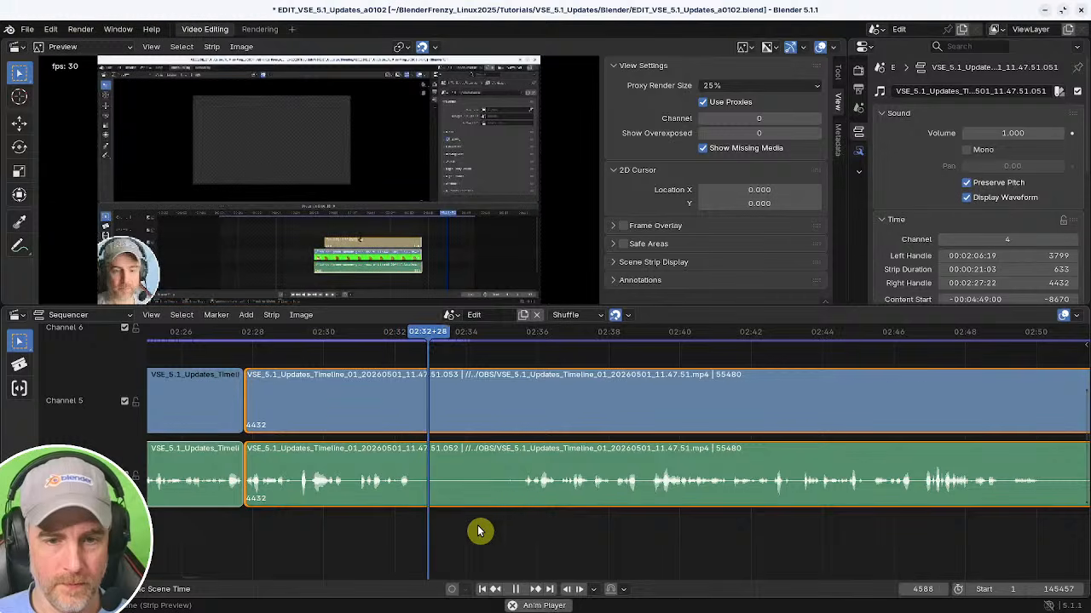
{"action": "key", "text": "k"}
{"action": "right_click_drag", "start_coordinate": [487, 530], "coordinate": [521, 531], "text": "shift"}
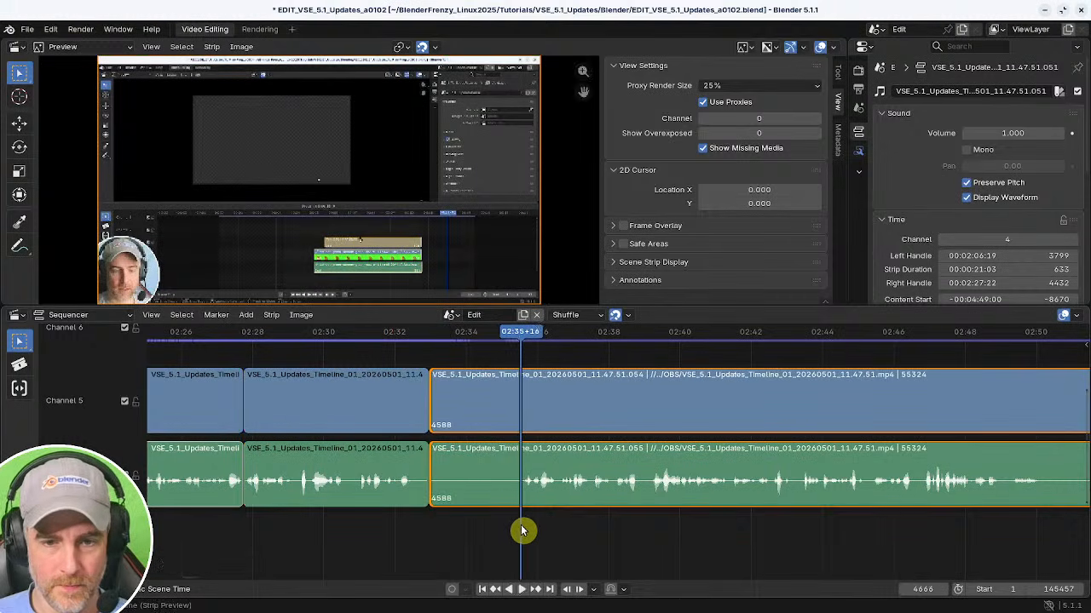
{"action": "key", "text": "k"}
{"action": "key", "text": "x"}
{"action": "key", "text": "BackSpace"}
Scrub and play the segment from about 02:33 to 02:40 to review the cut.
{"action": "right_click", "coordinate": [401, 520], "text": "shift"}
{"action": "middle_click_drag", "start_coordinate": [569, 543], "coordinate": [487, 536]}
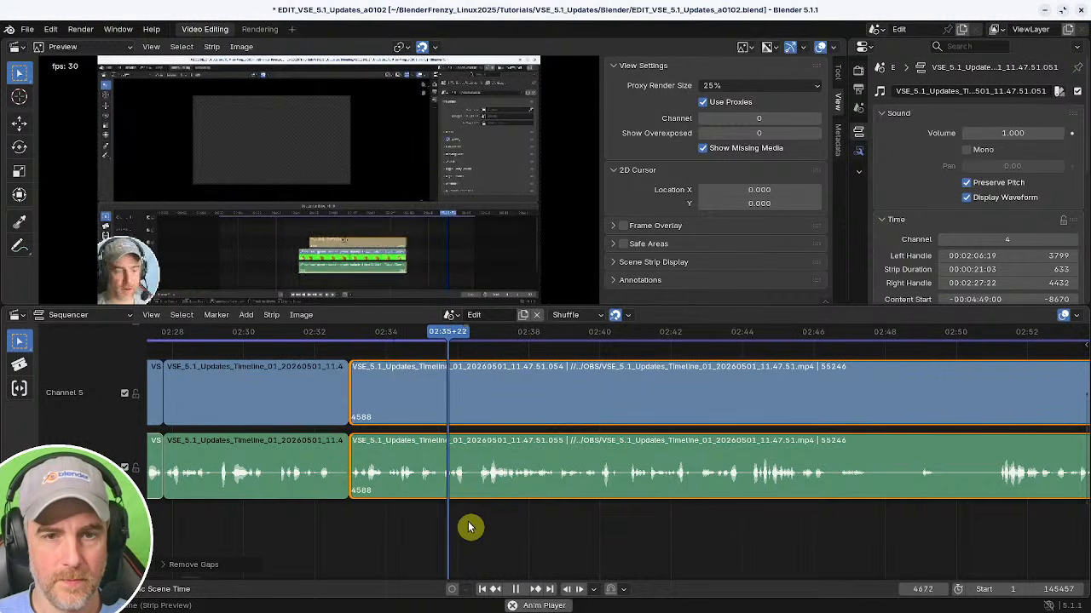
{"action": "middle_click_drag", "start_coordinate": [555, 531], "coordinate": [489, 526]}
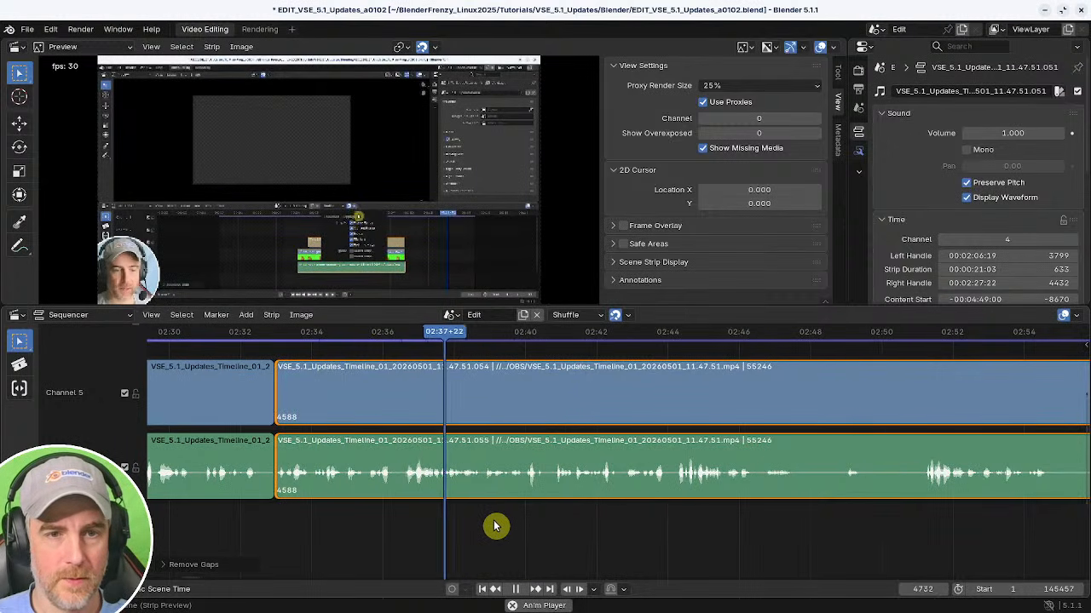
{"action": "middle_click_drag", "start_coordinate": [555, 525], "coordinate": [416, 533]}
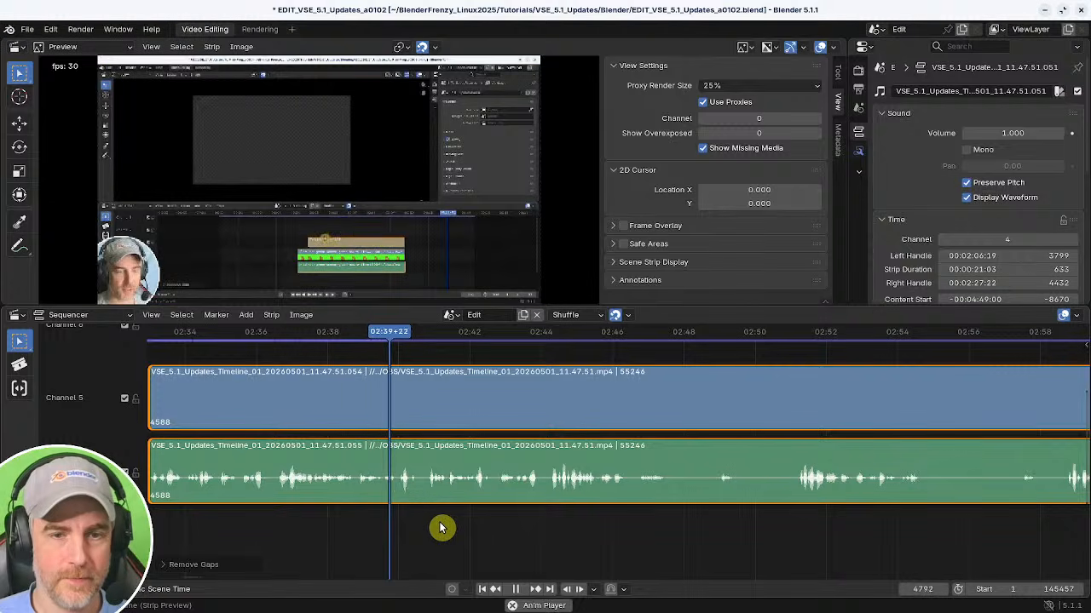
{"action": "key", "text": "space"}
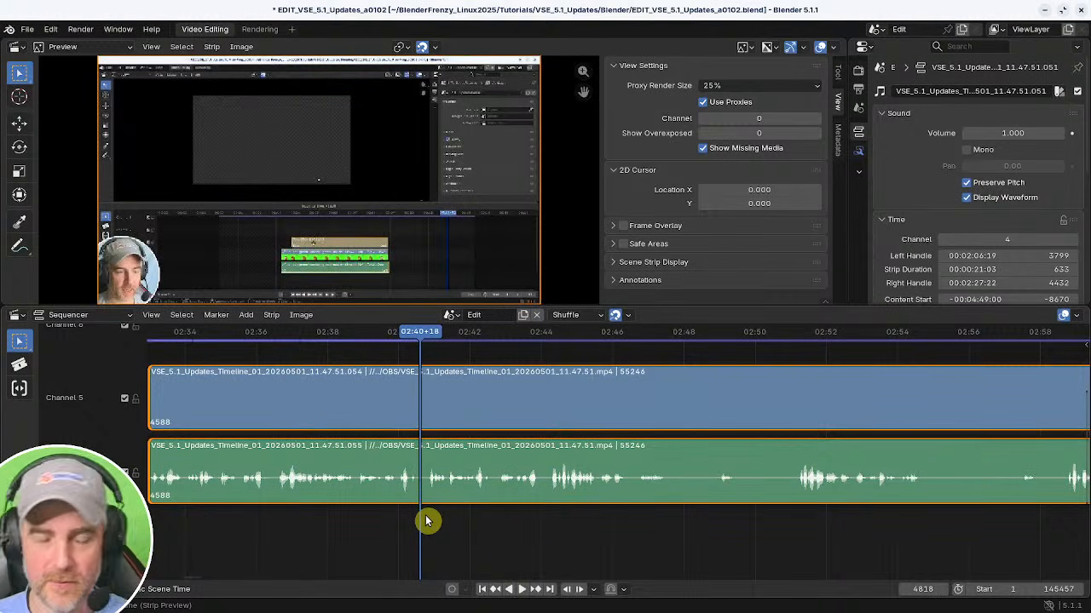
Zoom out and navigate the timeline to examine the whole sequence and the cuts made so far.
{"action": "middle_click_drag", "start_coordinate": [478, 521], "coordinate": [390, 384], "text": "ctrl"}
{"action": "key", "text": "b"}
{"action": "left_click_drag", "start_coordinate": [305, 362], "coordinate": [487, 523]}
{"action": "left_click_drag", "start_coordinate": [499, 376], "coordinate": [594, 493]}
{"action": "middle_click_drag", "start_coordinate": [613, 506], "coordinate": [518, 512]}
{"action": "middle_click_drag", "start_coordinate": [699, 510], "coordinate": [532, 410], "text": "ctrl"}
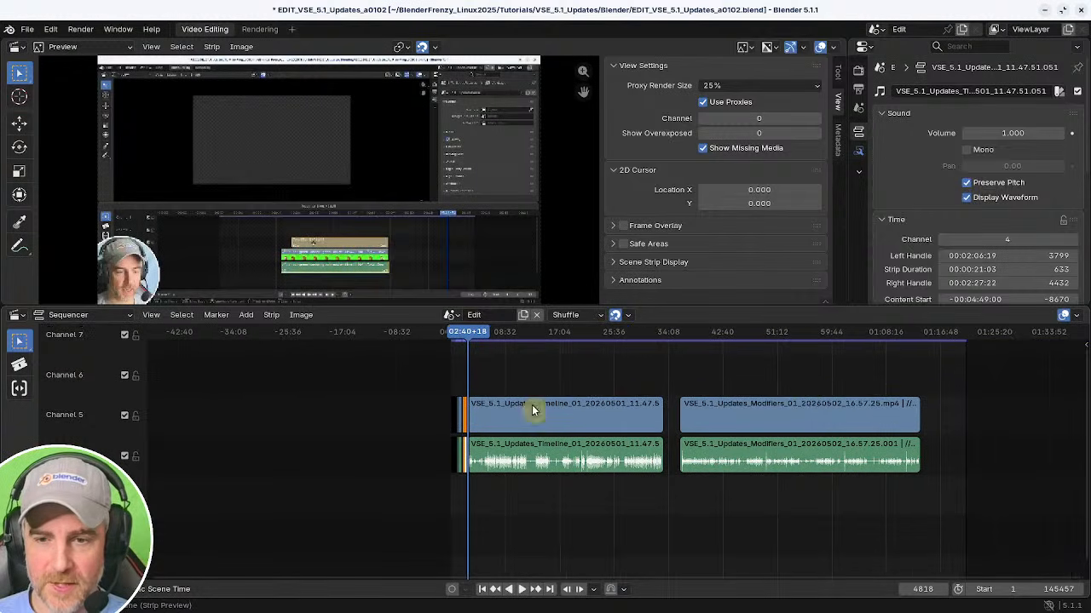
{"action": "middle_click_drag", "start_coordinate": [553, 482], "coordinate": [701, 489]}
{"action": "middle_click_drag", "start_coordinate": [617, 499], "coordinate": [699, 484], "text": "ctrl"}
{"action": "middle_click_drag", "start_coordinate": [504, 516], "coordinate": [653, 518], "text": "ctrl"}
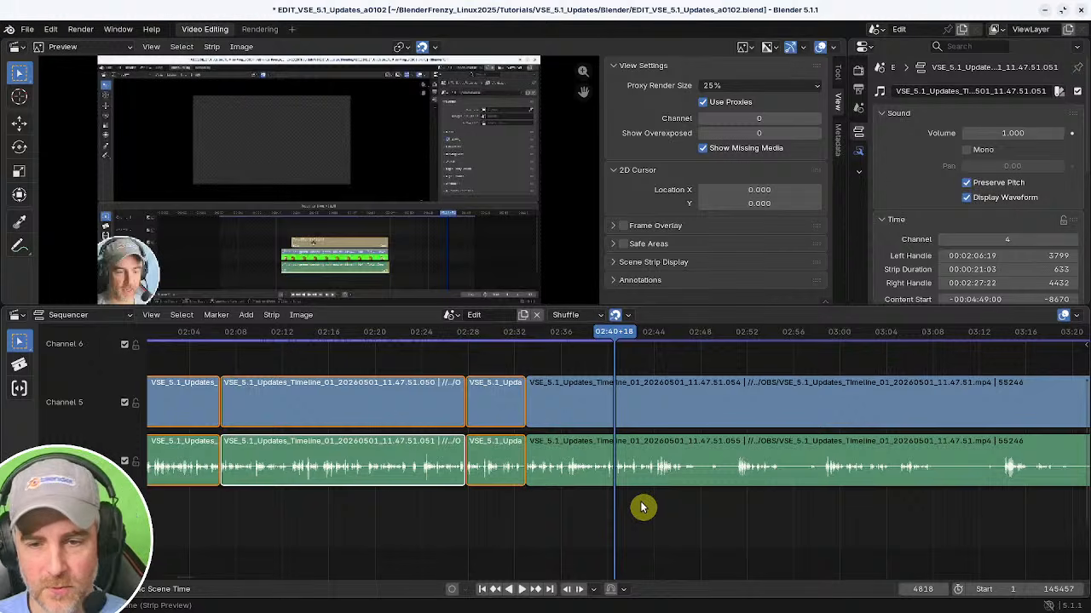
{"action": "middle_click_drag", "start_coordinate": [626, 512], "coordinate": [603, 543], "text": "ctrl"}
{"action": "middle_click_drag", "start_coordinate": [423, 523], "coordinate": [678, 521]}
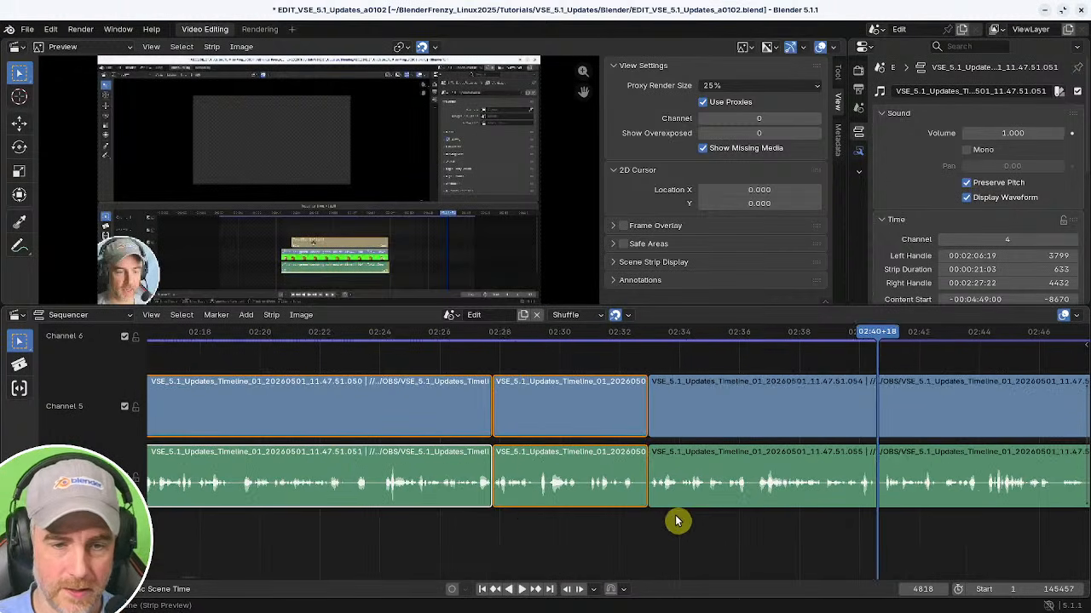
{"action": "right_click", "coordinate": [520, 524], "text": "shift"}
{"action": "mouse_move", "coordinate": [528, 521]}
{"action": "middle_mouse_down", "text": "ctrl"}
{"action": "mouse_move", "coordinate": [501, 531]}
{"action": "mouse_move", "coordinate": [512, 512]}
{"action": "mouse_move", "coordinate": [509, 522]}
{"action": "middle_mouse_up", "text": "ctrl"}
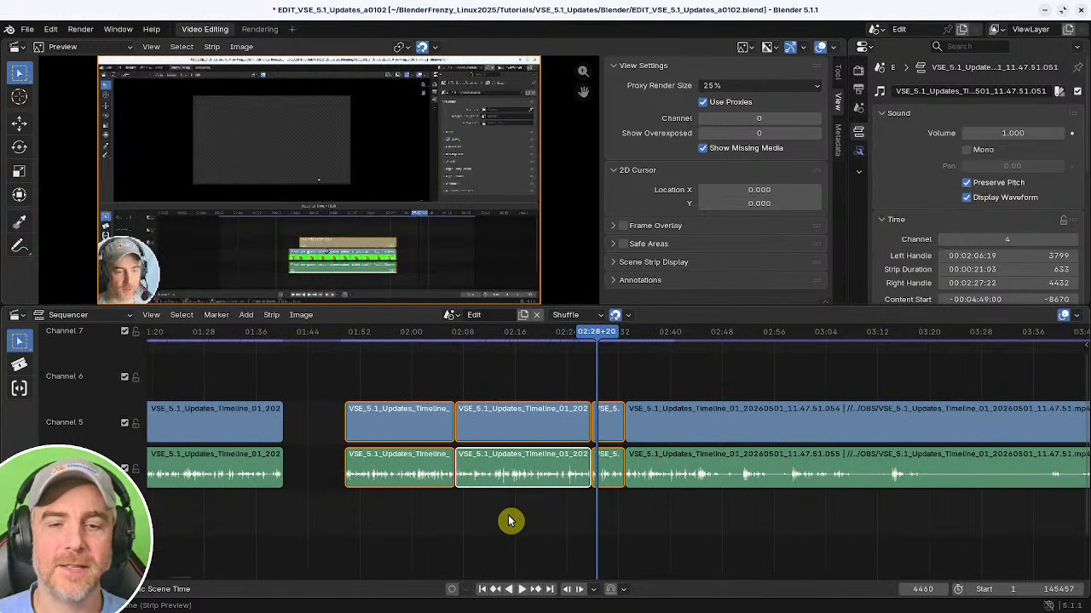
{"action": "middle_click_drag", "start_coordinate": [595, 555], "coordinate": [523, 519], "text": "ctrl"}
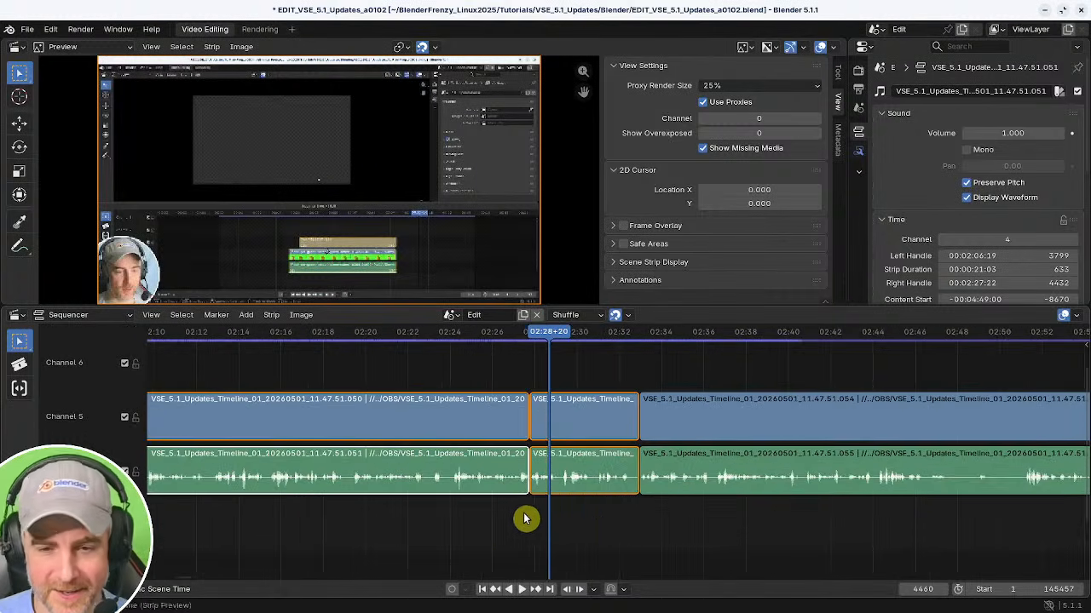
{"action": "right_click", "coordinate": [523, 519], "text": "shift"}
{"action": "key", "text": "space"}
{"action": "middle_click_drag", "start_coordinate": [611, 529], "coordinate": [478, 527]}
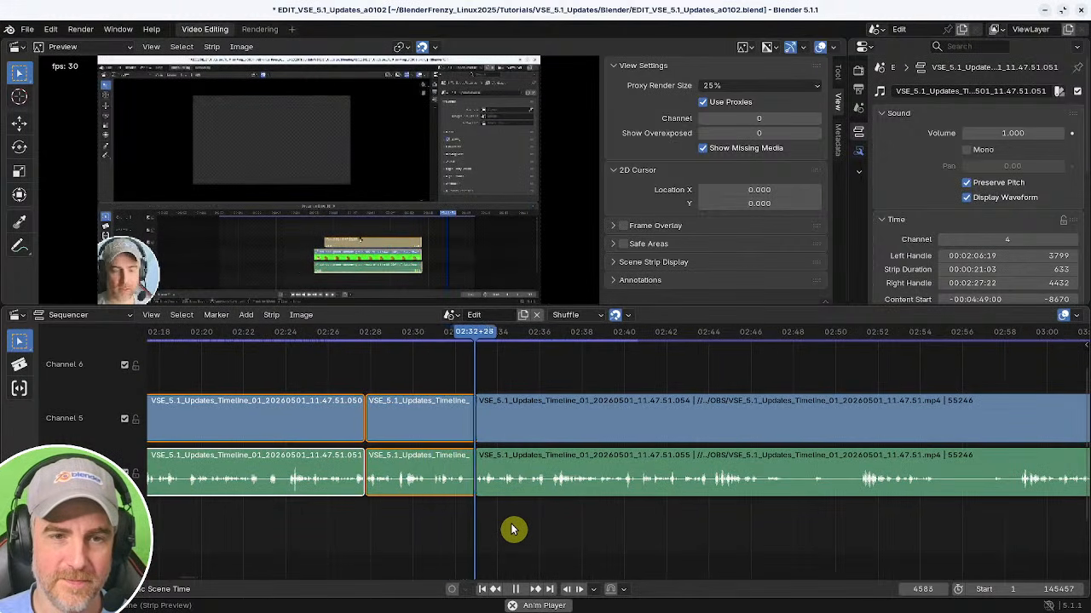
{"action": "middle_click_drag", "start_coordinate": [542, 523], "coordinate": [492, 526]}
Select the strip starting at 02:32+28 and scrub through about 02:33 to 02:51 to review it.
{"action": "left_click", "coordinate": [435, 470]}
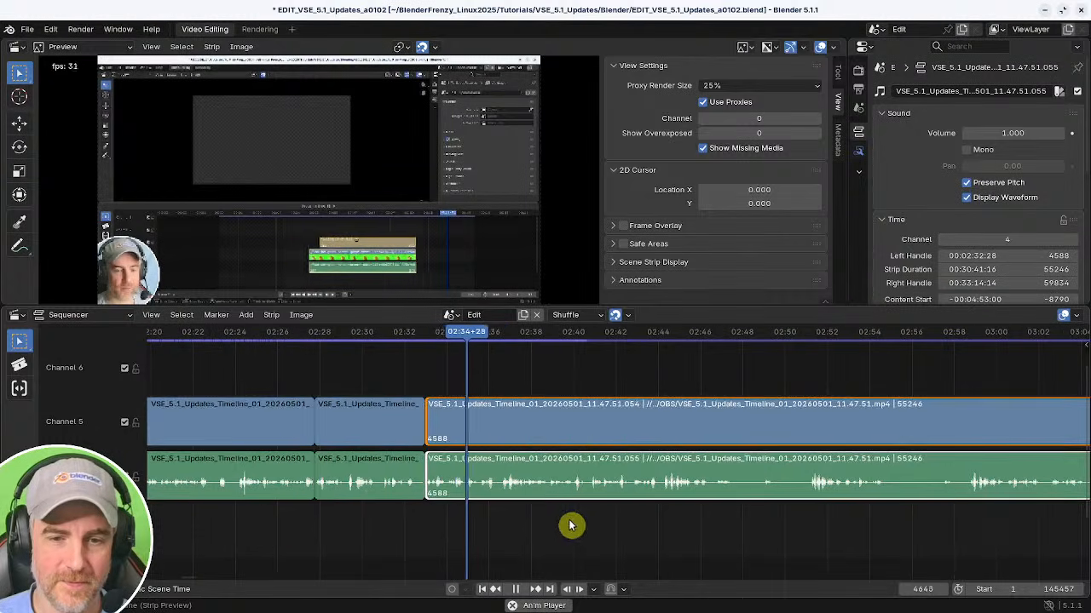
{"action": "middle_click_drag", "start_coordinate": [572, 523], "coordinate": [700, 326]}
{"action": "middle_click_drag", "start_coordinate": [693, 397], "coordinate": [487, 377]}
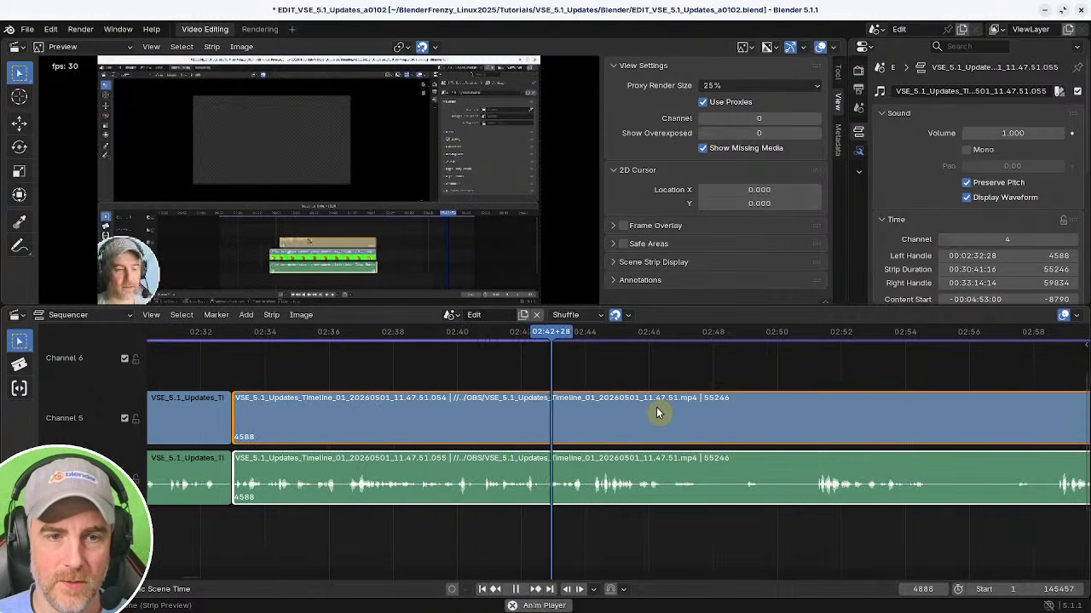
{"action": "middle_click_drag", "start_coordinate": [671, 415], "coordinate": [493, 418]}
{"action": "left_click", "coordinate": [651, 458]}
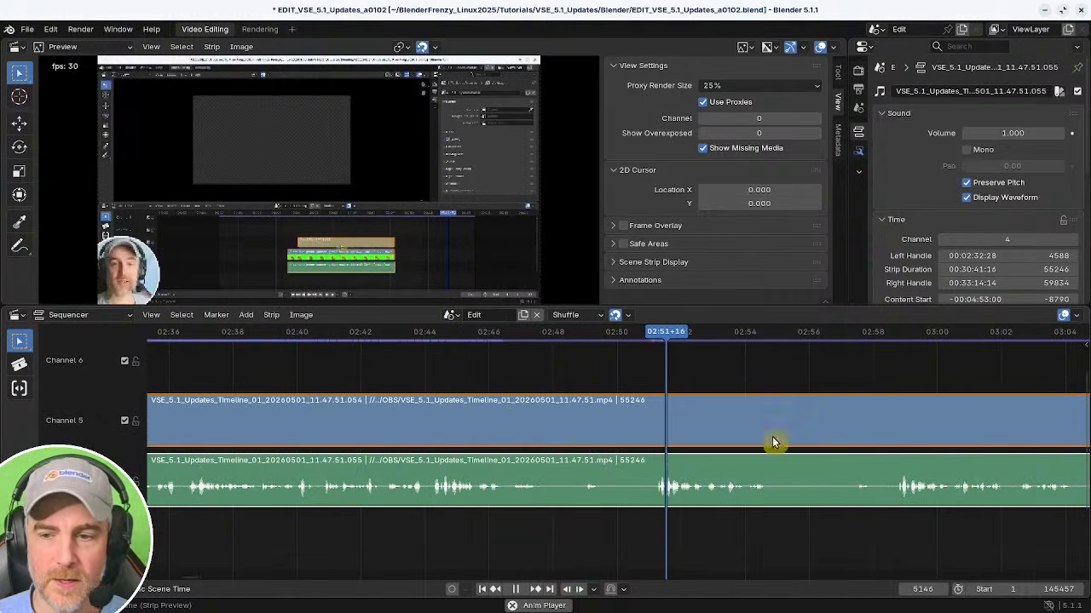
{"action": "left_click", "coordinate": [906, 457]}
{"action": "middle_click_drag", "start_coordinate": [823, 455], "coordinate": [751, 450], "text": "ctrl"}
{"action": "key", "text": "space"}
{"action": "mouse_move", "coordinate": [549, 442]}
{"action": "middle_mouse_down"}
{"action": "mouse_move", "coordinate": [389, 440]}
{"action": "mouse_move", "coordinate": [548, 443]}
{"action": "middle_mouse_up"}
{"action": "middle_click_drag", "start_coordinate": [548, 443], "coordinate": [578, 431], "text": "ctrl"}
{"action": "left_click", "coordinate": [512, 432]}
Split the video and audio strips at about 02:44+08.
{"action": "key", "text": "space"}
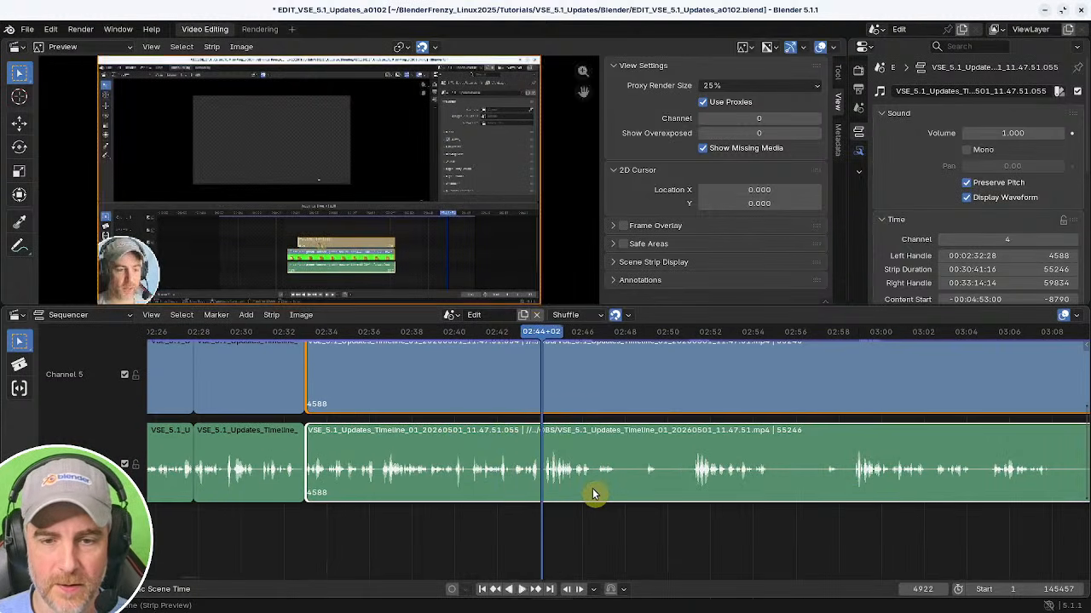
{"action": "key", "text": "space"}
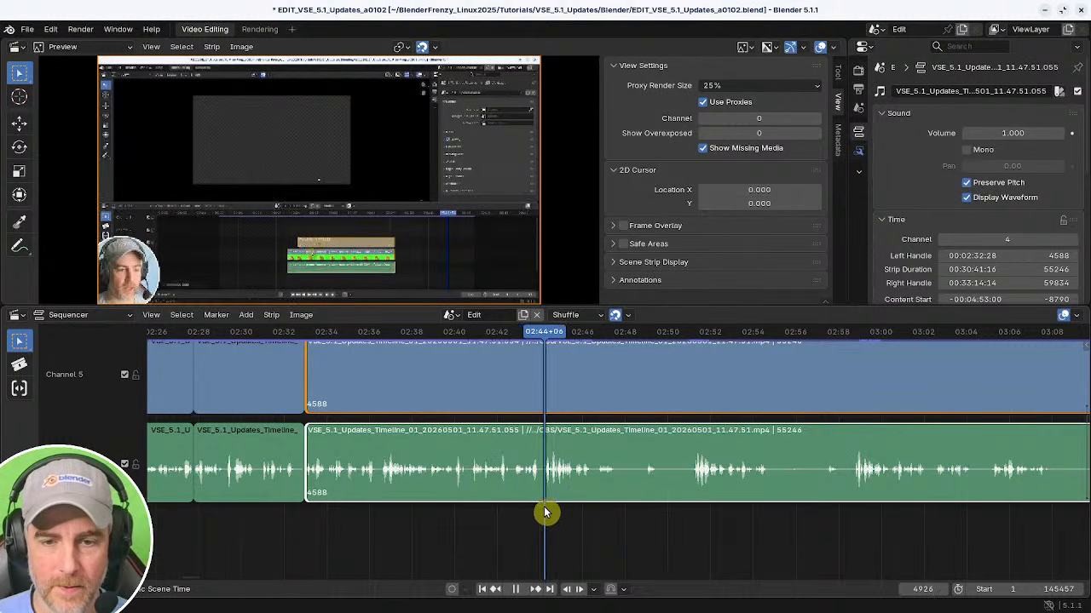
{"action": "middle_click_drag", "start_coordinate": [545, 514], "coordinate": [656, 512], "text": "ctrl"}
{"action": "middle_click_drag", "start_coordinate": [575, 512], "coordinate": [534, 518]}
{"action": "right_click_drag", "start_coordinate": [480, 529], "coordinate": [481, 528], "text": "shift"}
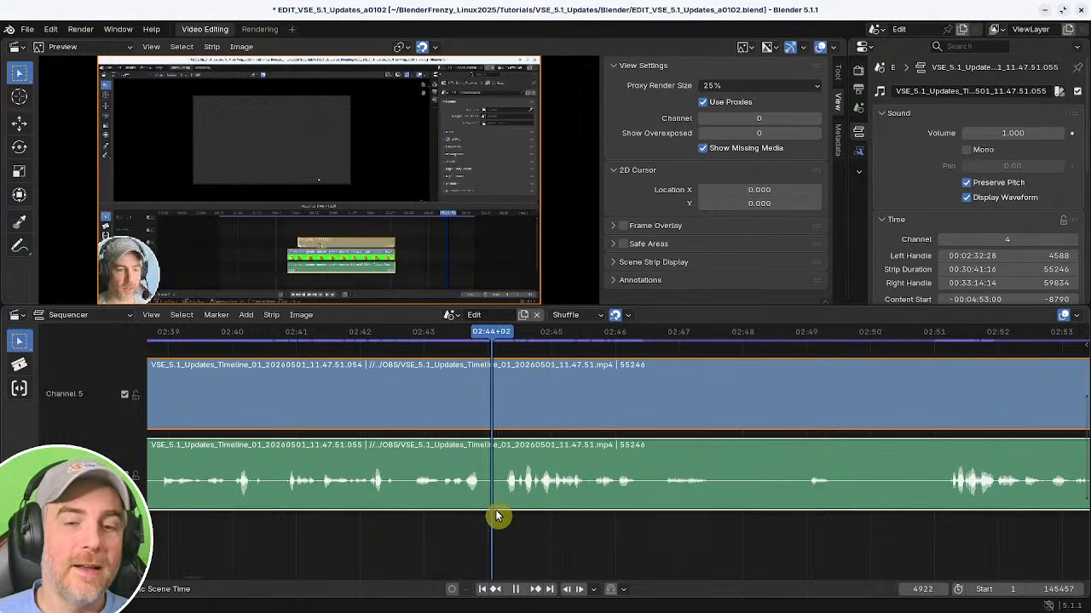
{"action": "key", "text": "space"}
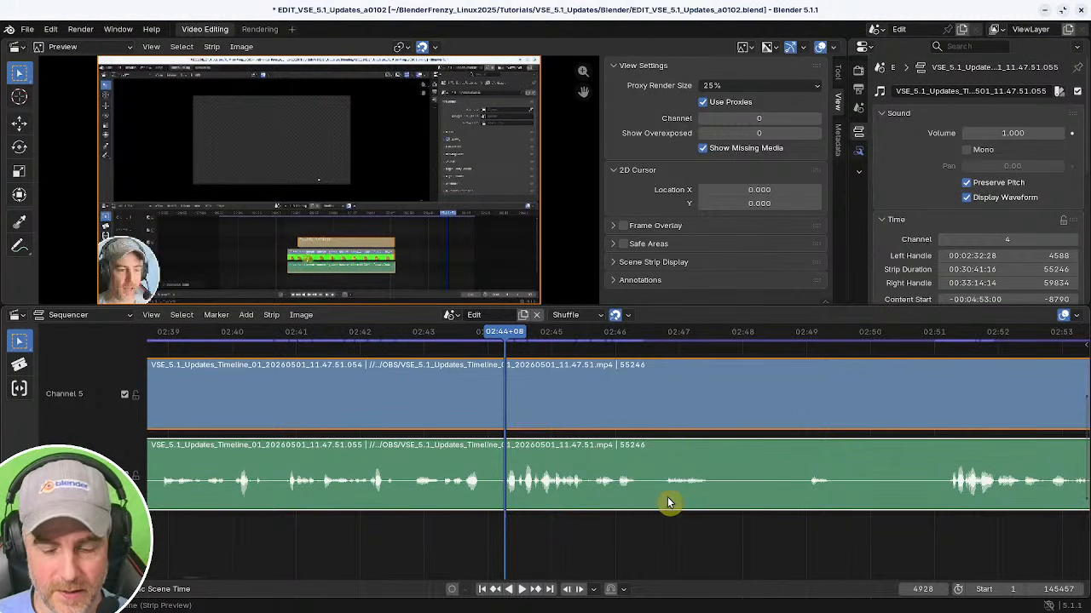
{"action": "key", "text": "k"}
{"action": "middle_click_drag", "start_coordinate": [858, 479], "coordinate": [573, 466]}
{"action": "middle_click_drag", "start_coordinate": [572, 466], "coordinate": [457, 479], "text": "ctrl"}
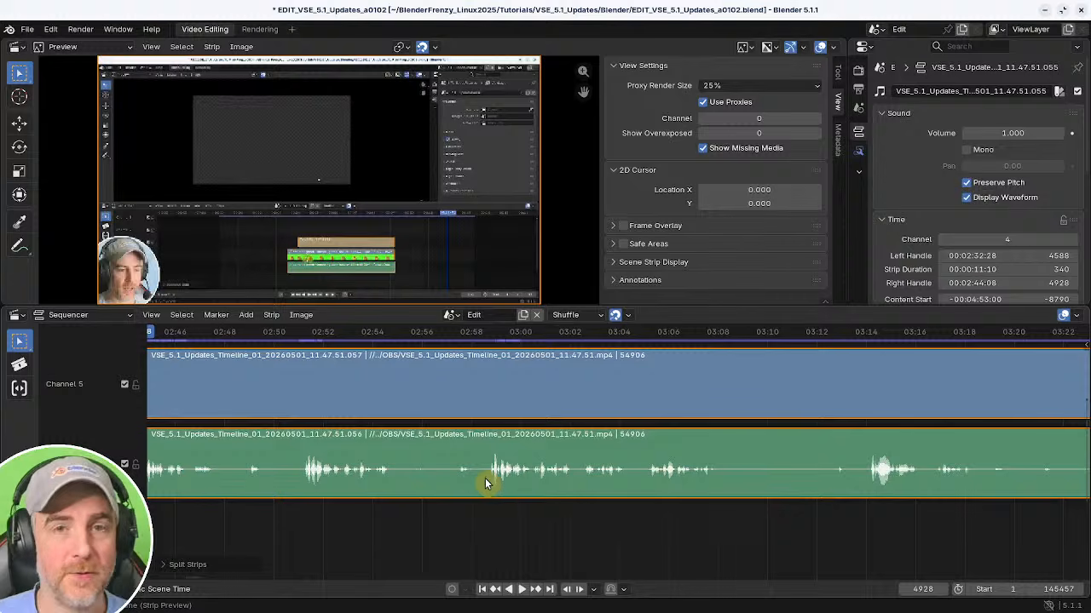
Scrub and play the segment around 02:58 to 03:00 to find the next cut point.
{"action": "left_click_drag", "start_coordinate": [498, 548], "coordinate": [492, 550]}
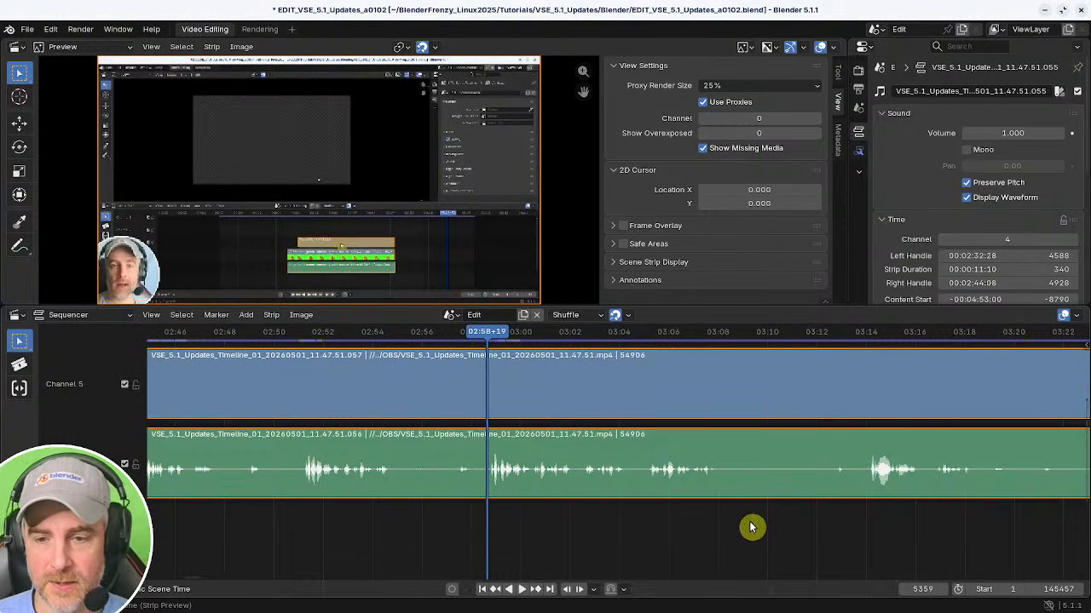
{"action": "right_click_drag", "start_coordinate": [554, 537], "coordinate": [492, 536], "text": "shift"}
{"action": "key", "text": "space"}
{"action": "middle_click_drag", "start_coordinate": [569, 524], "coordinate": [641, 525]}
{"action": "scroll", "coordinate": [640, 525], "scroll_direction": "up", "scroll_amount": 2}
{"action": "key", "text": "space"}
{"action": "mouse_move", "coordinate": [511, 519]}
{"action": "right_mouse_down", "text": "shift"}
{"action": "mouse_move", "coordinate": [477, 517]}
{"action": "mouse_move", "coordinate": [507, 517]}
{"action": "right_mouse_up", "text": "shift"}
Split the strips at about 02:58+22 and undo the split.
{"action": "key", "text": "k"}
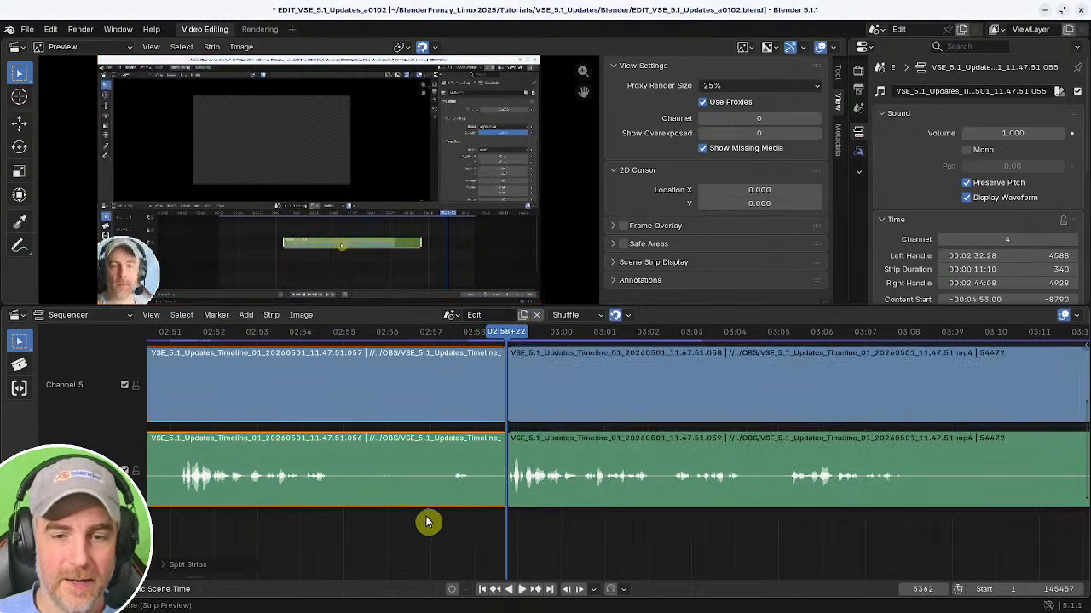
{"action": "middle_click_drag", "start_coordinate": [426, 519], "coordinate": [588, 532], "text": "ctrl"}
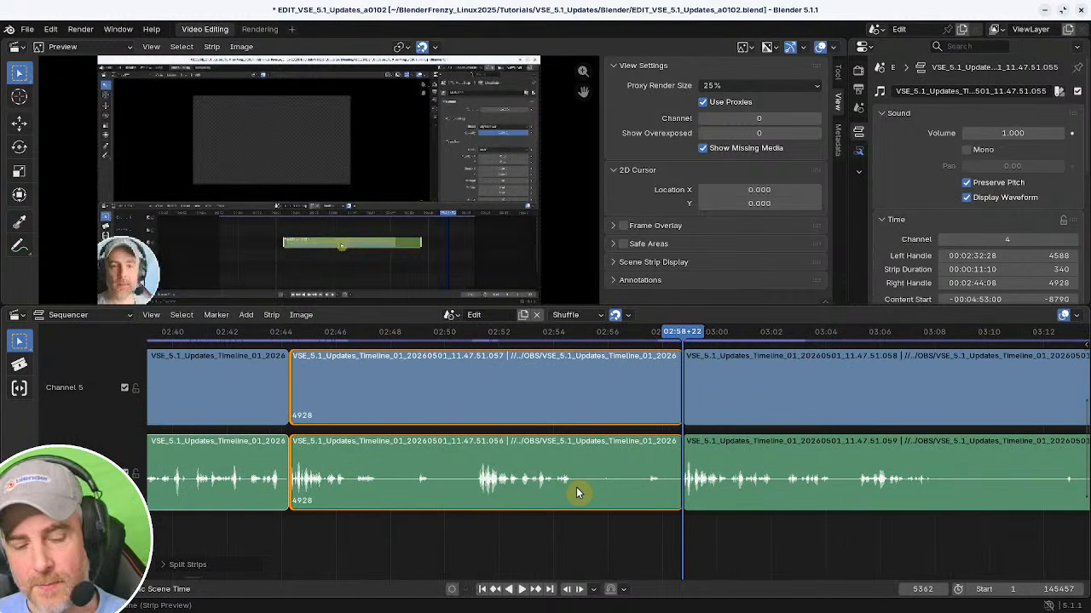
{"action": "key", "text": "ctrl+z"}
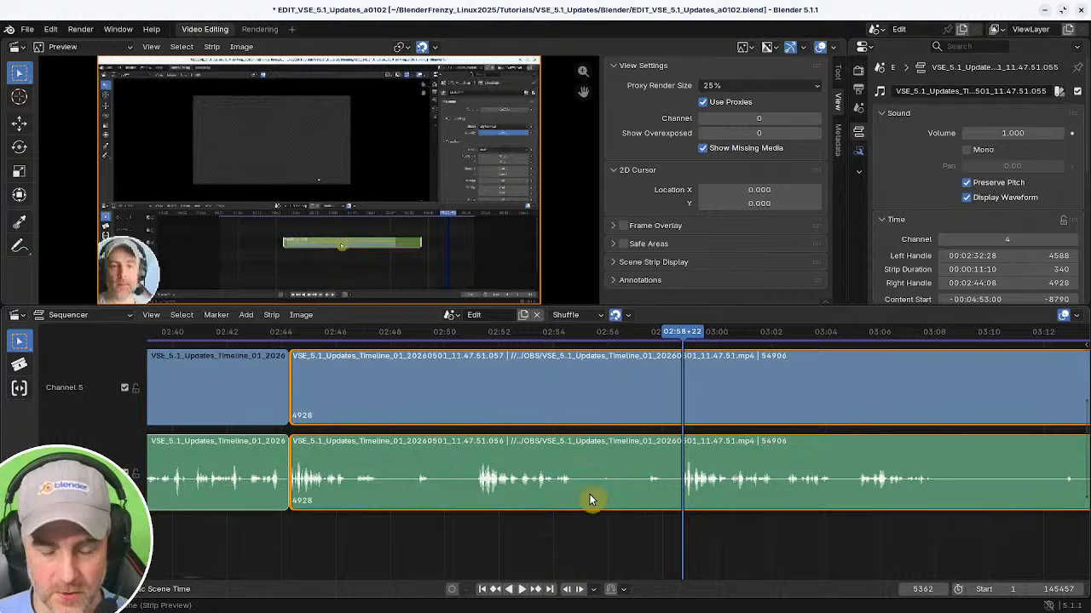
Trim the strips' start to the playhead at 02:58+22 and remove the resulting gap.
{"action": "key", "text": "shift+s"}
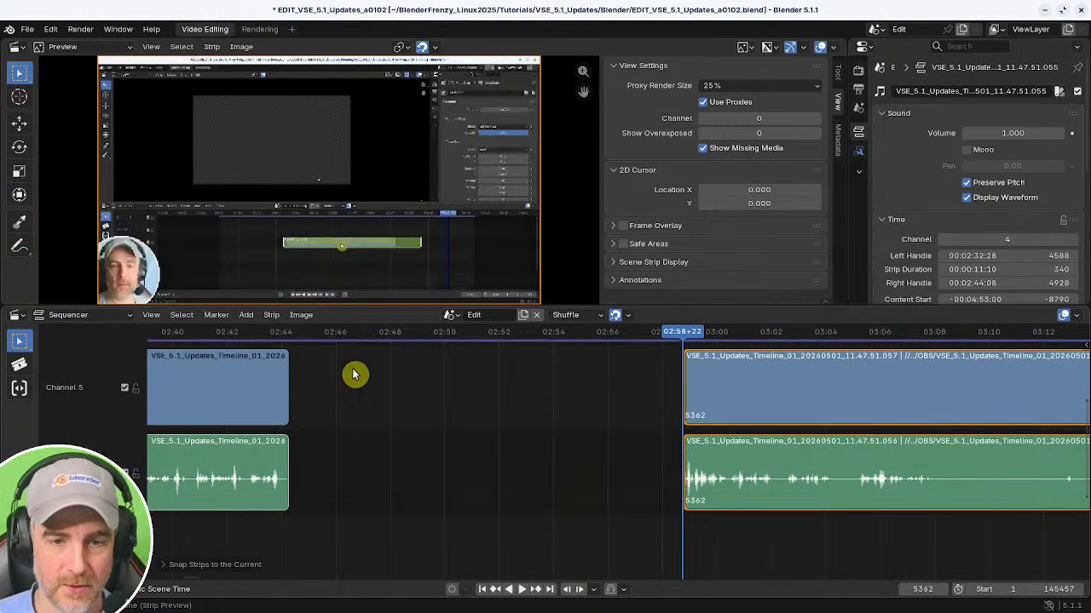
{"action": "left_click", "coordinate": [273, 534]}
{"action": "key", "text": "BackSpace"}
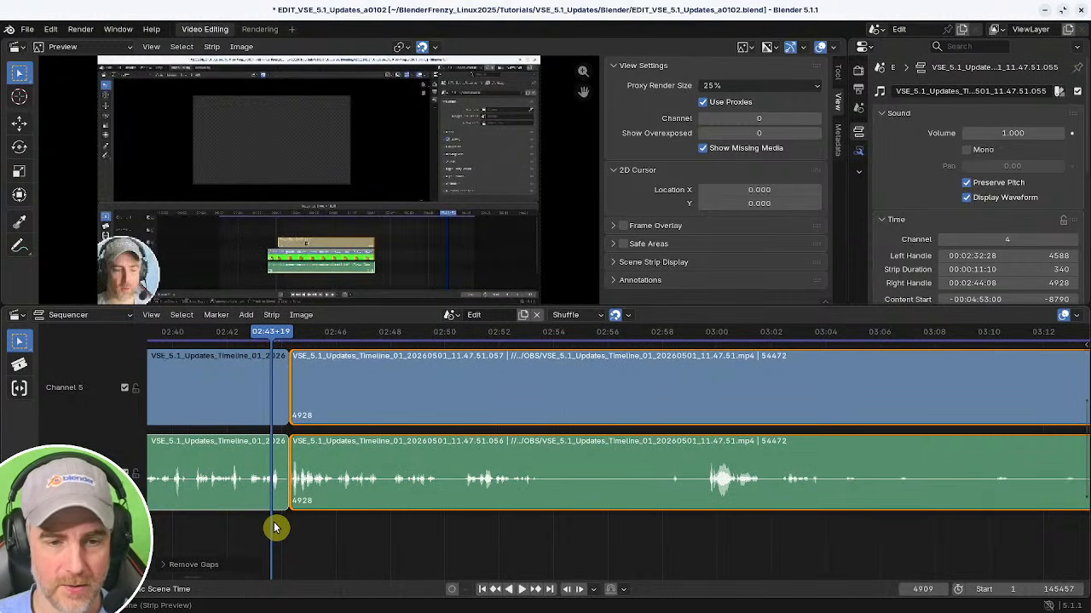
Play back and scrub around the join at about 02:44 to review the new cut.
{"action": "key", "text": "space"}
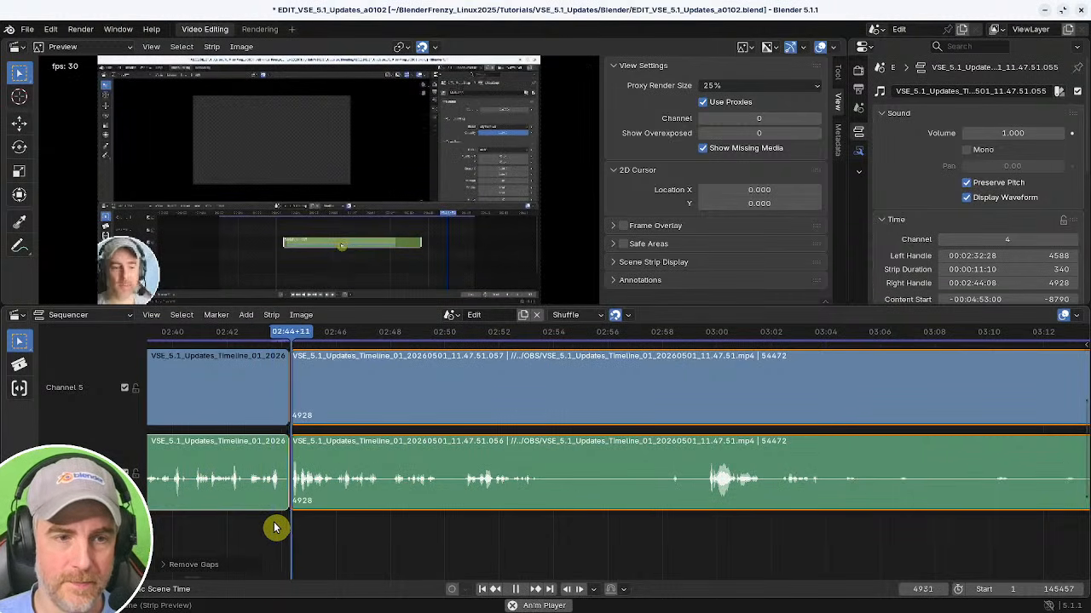
{"action": "middle_click_drag", "start_coordinate": [588, 516], "coordinate": [594, 523], "text": "ctrl"}
{"action": "middle_click_drag", "start_coordinate": [594, 523], "coordinate": [502, 526]}
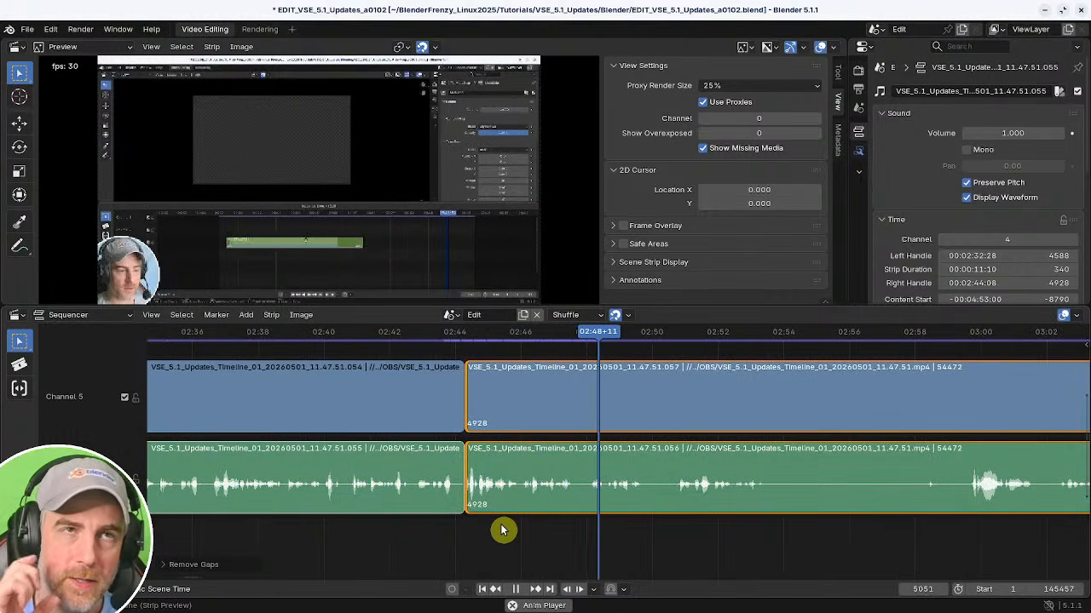
{"action": "key", "text": "space"}
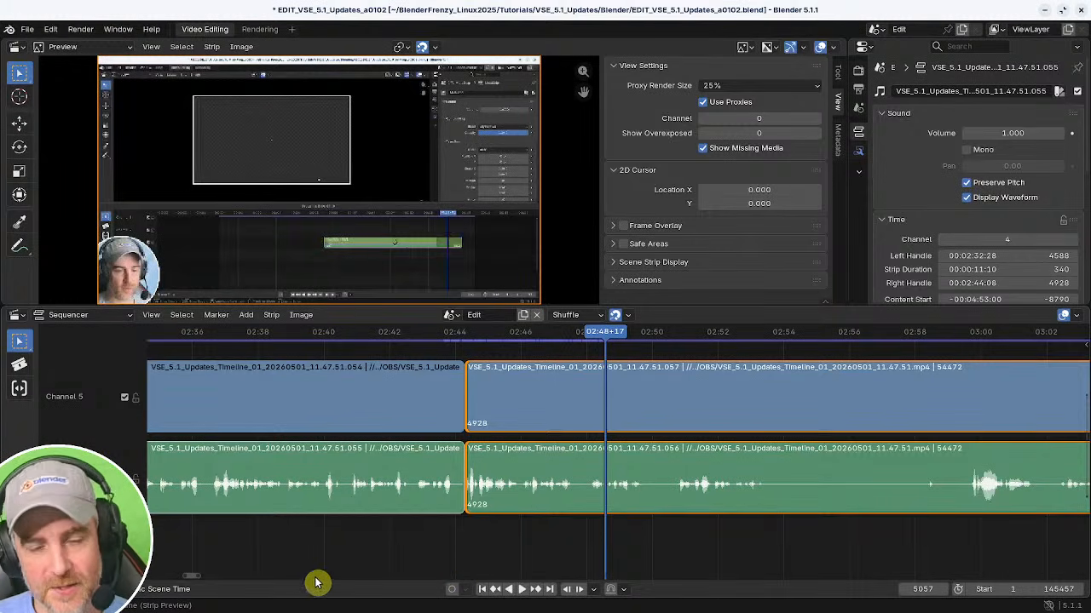
{"action": "left_click", "coordinate": [414, 535]}
{"action": "key", "text": "space"}
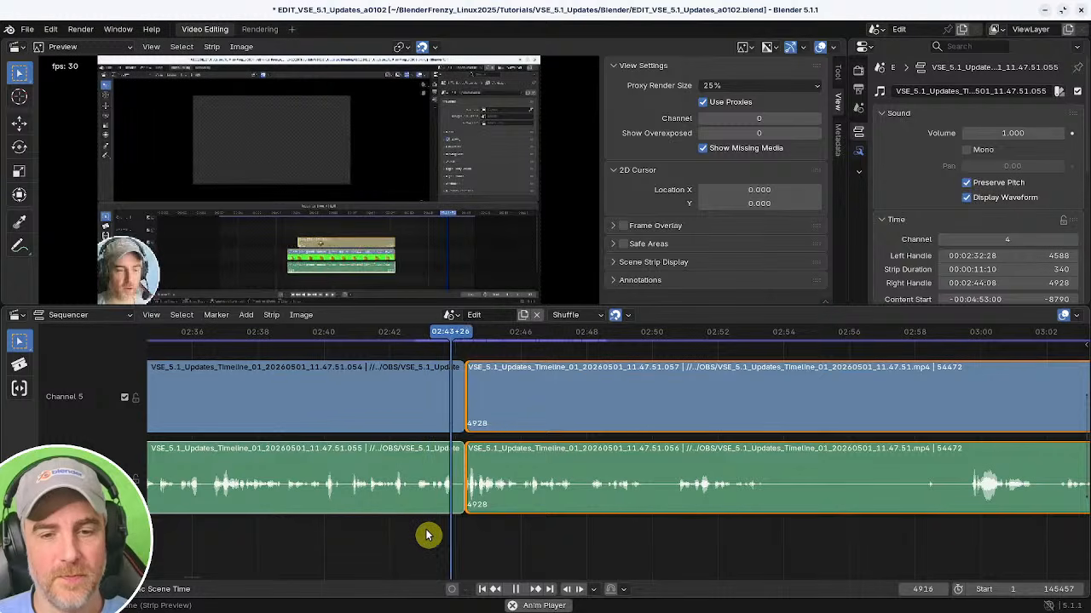
{"action": "key", "text": "space"}
{"action": "scroll", "coordinate": [548, 533], "scroll_direction": "up", "scroll_amount": 6}
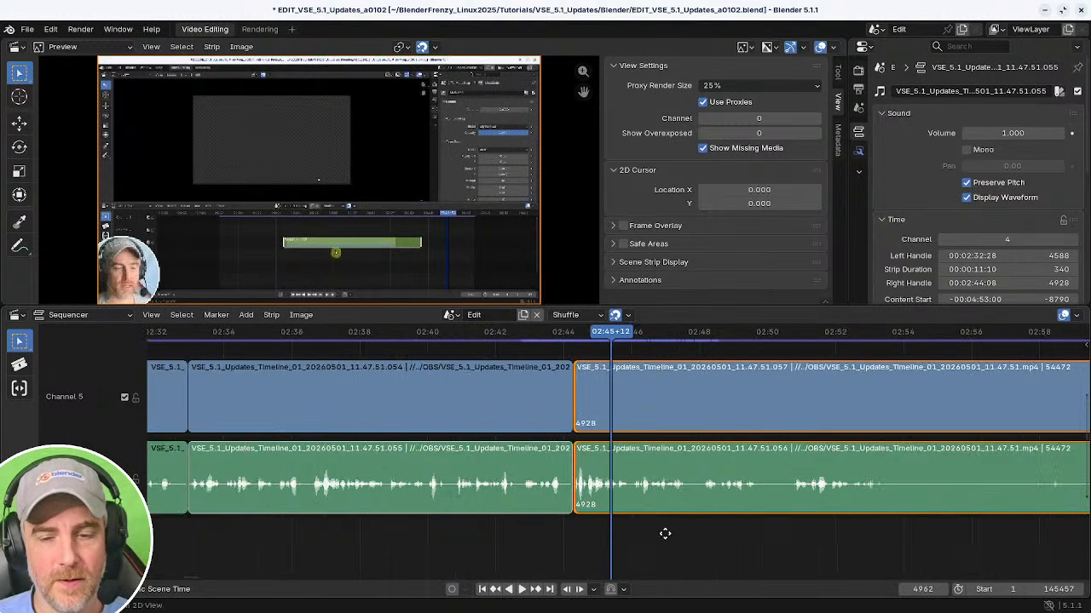
{"action": "left_click", "coordinate": [369, 550]}
{"action": "key", "text": "space"}
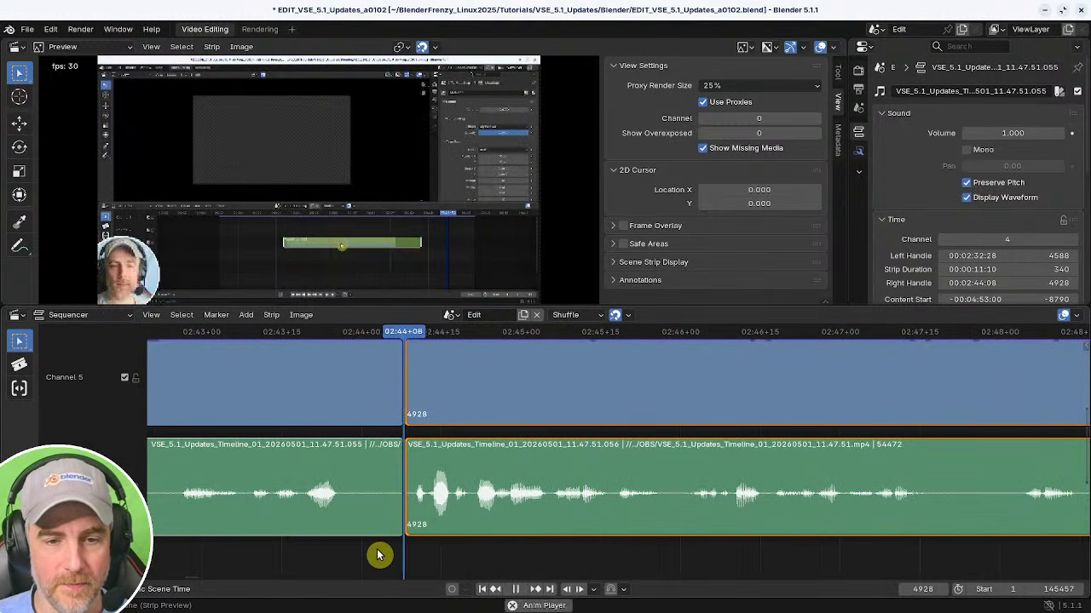
{"action": "left_click", "coordinate": [243, 560]}
{"action": "scroll", "coordinate": [630, 556], "scroll_direction": "down", "scroll_amount": 4}
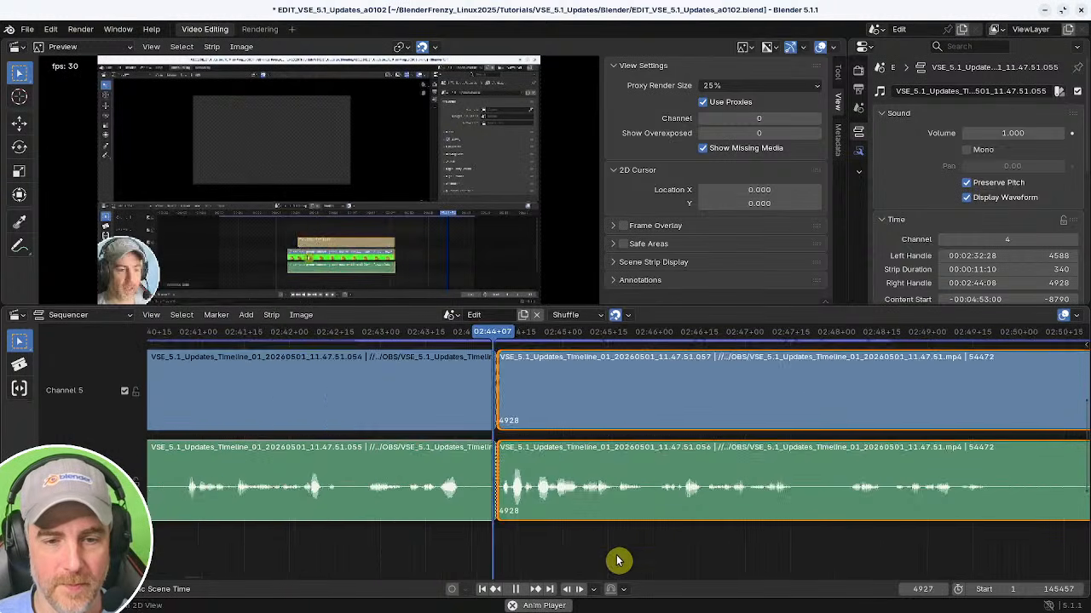
{"action": "middle_click_drag", "start_coordinate": [472, 535], "coordinate": [640, 569], "text": "ctrl"}
{"action": "key", "text": "space"}
{"action": "right_click_drag", "start_coordinate": [487, 373], "coordinate": [547, 385], "text": "shift"}
{"action": "right_click", "coordinate": [501, 430], "text": "shift"}
{"action": "key", "text": "space"}
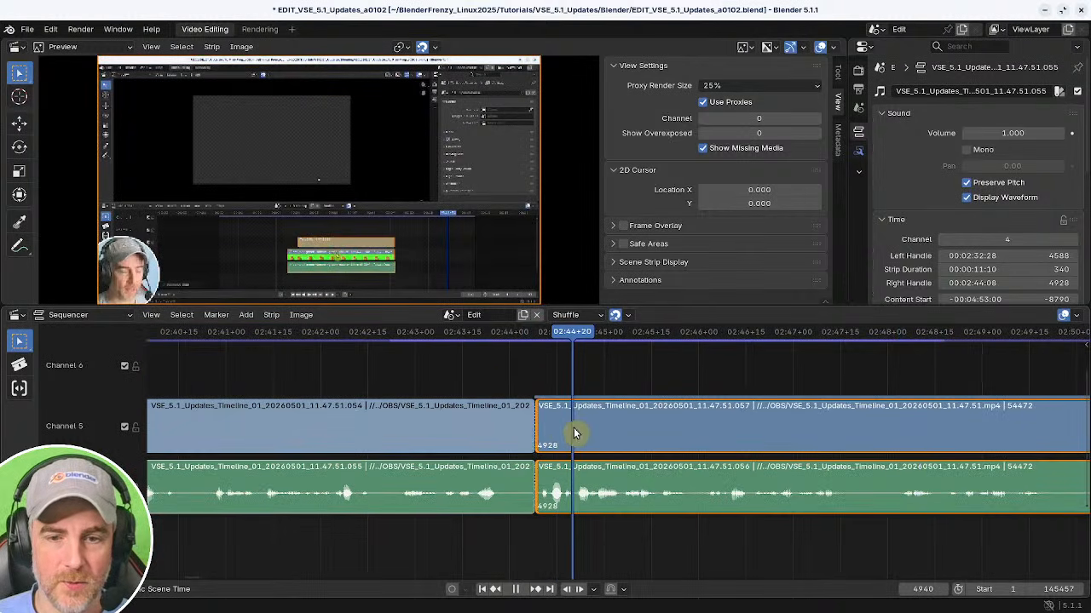
Roll the edit point between the two video strips back to about 02:43+15, frame 4917.
{"action": "right_click_drag", "start_coordinate": [573, 434], "coordinate": [537, 380], "text": "shift"}
{"action": "right_click_drag", "start_coordinate": [555, 433], "coordinate": [524, 426], "text": "shift"}
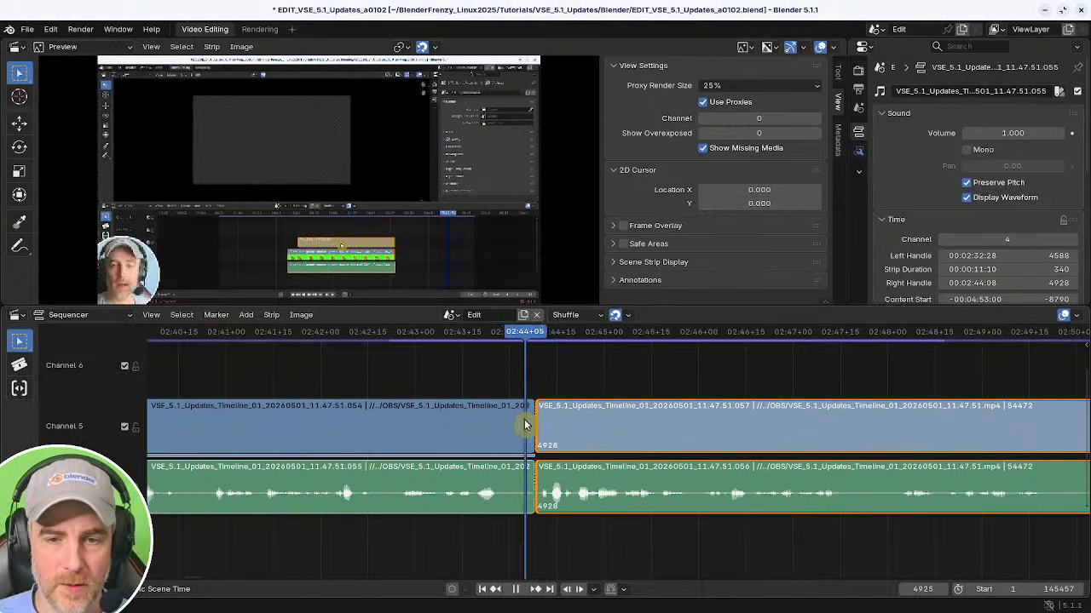
{"action": "left_click", "coordinate": [529, 371]}
{"action": "left_click", "coordinate": [534, 416]}
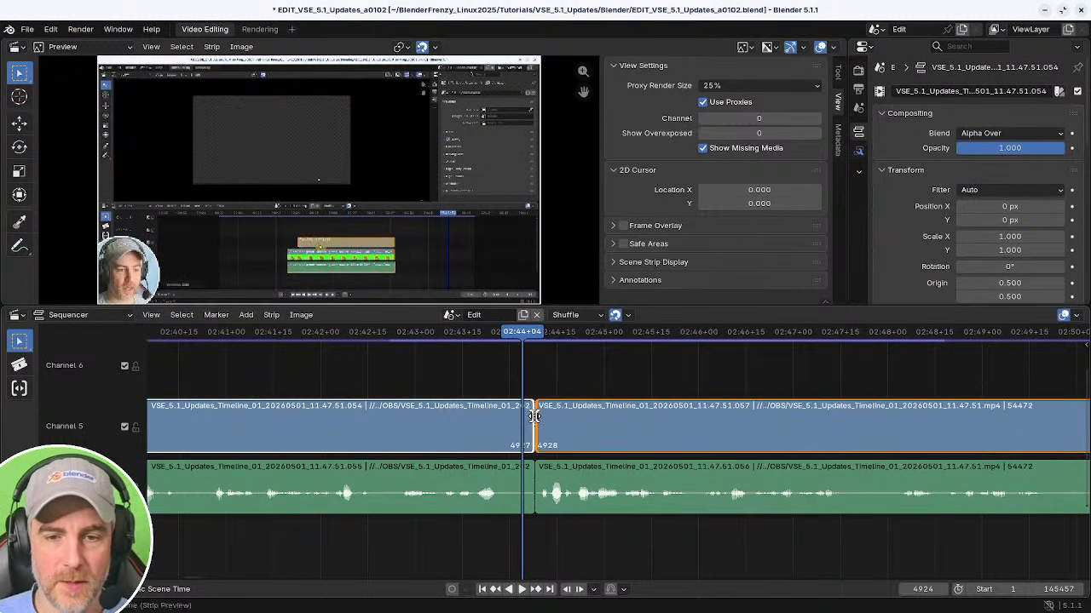
{"action": "left_click_drag", "start_coordinate": [534, 416], "coordinate": [501, 418]}
Play and scrub from the new video cut onward to about 02:55 to review the footage.
{"action": "right_click", "coordinate": [455, 362], "text": "shift"}
{"action": "key", "text": "space"}
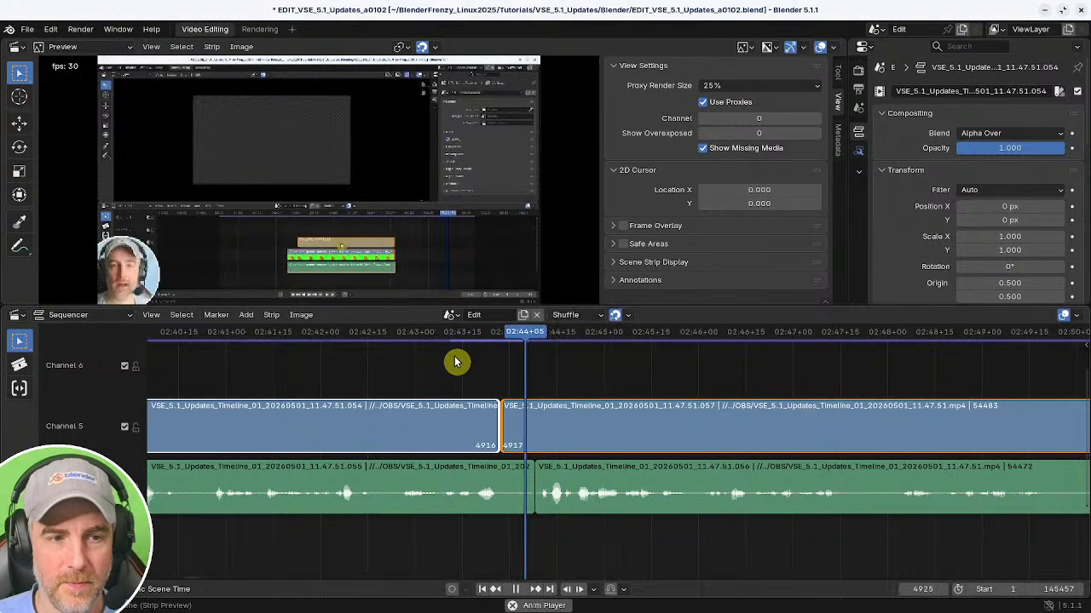
{"action": "key", "text": "space"}
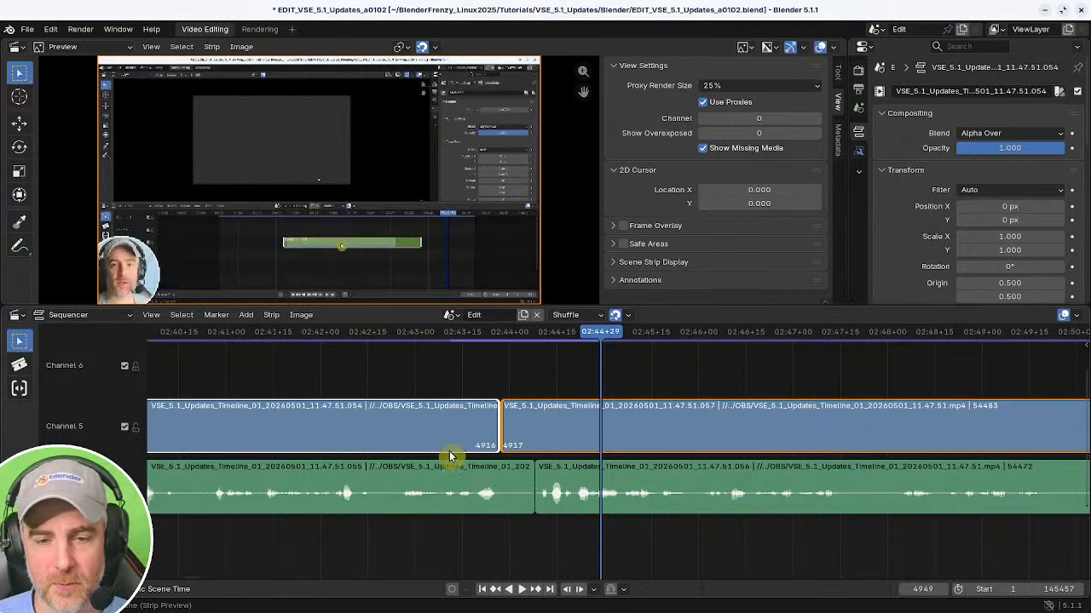
{"action": "right_click_drag", "start_coordinate": [539, 370], "coordinate": [409, 367], "text": "shift"}
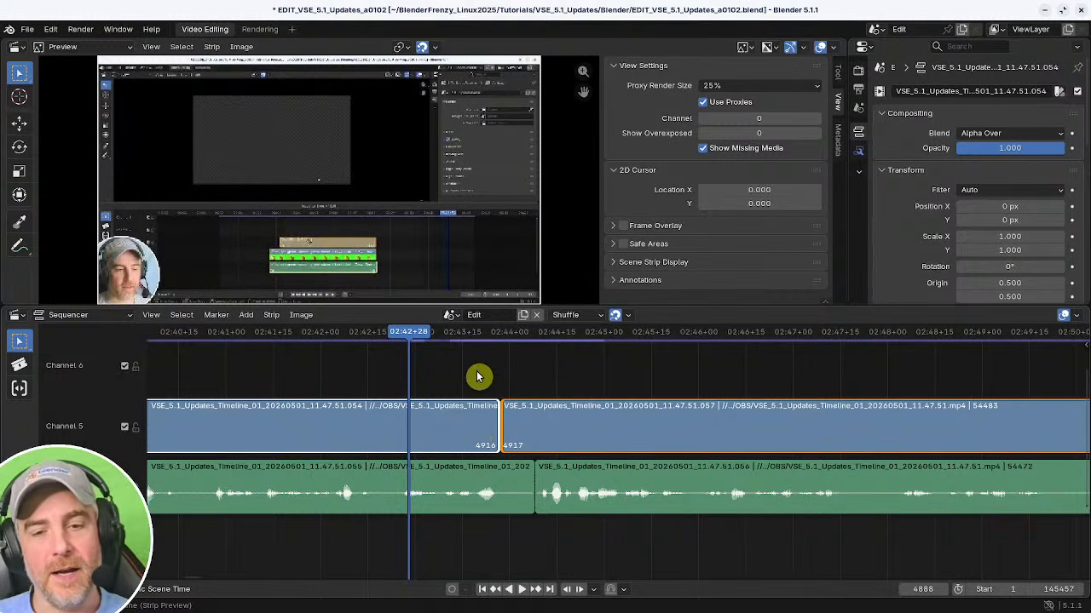
{"action": "middle_click_drag", "start_coordinate": [478, 376], "coordinate": [439, 381]}
{"action": "key", "text": "space"}
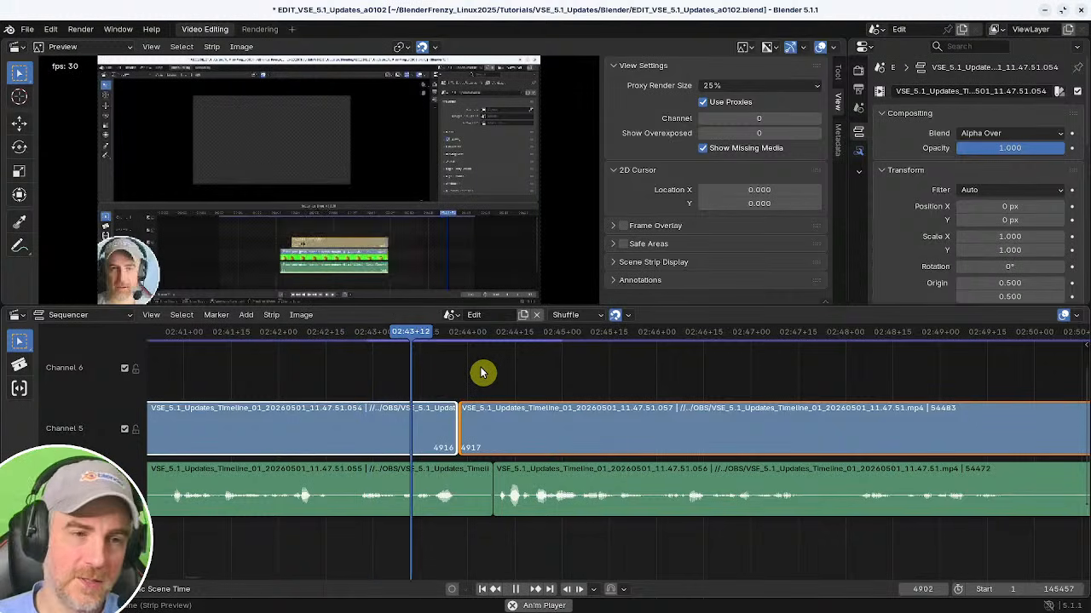
{"action": "scroll", "coordinate": [639, 431], "scroll_direction": "down", "scroll_amount": 6}
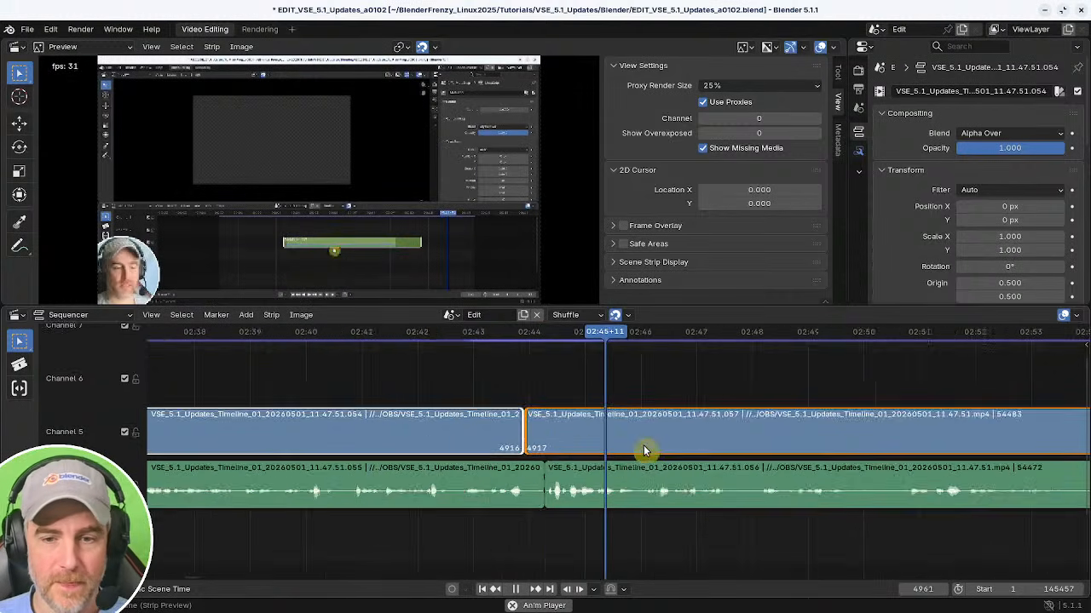
{"action": "middle_click_drag", "start_coordinate": [513, 449], "coordinate": [467, 453]}
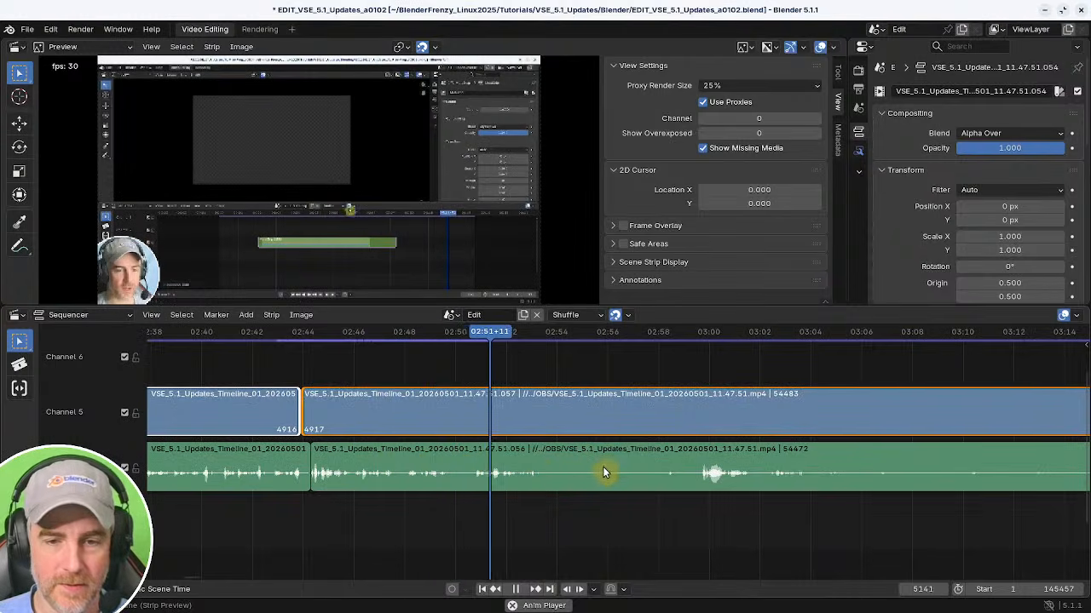
{"action": "middle_click_drag", "start_coordinate": [601, 484], "coordinate": [540, 472]}
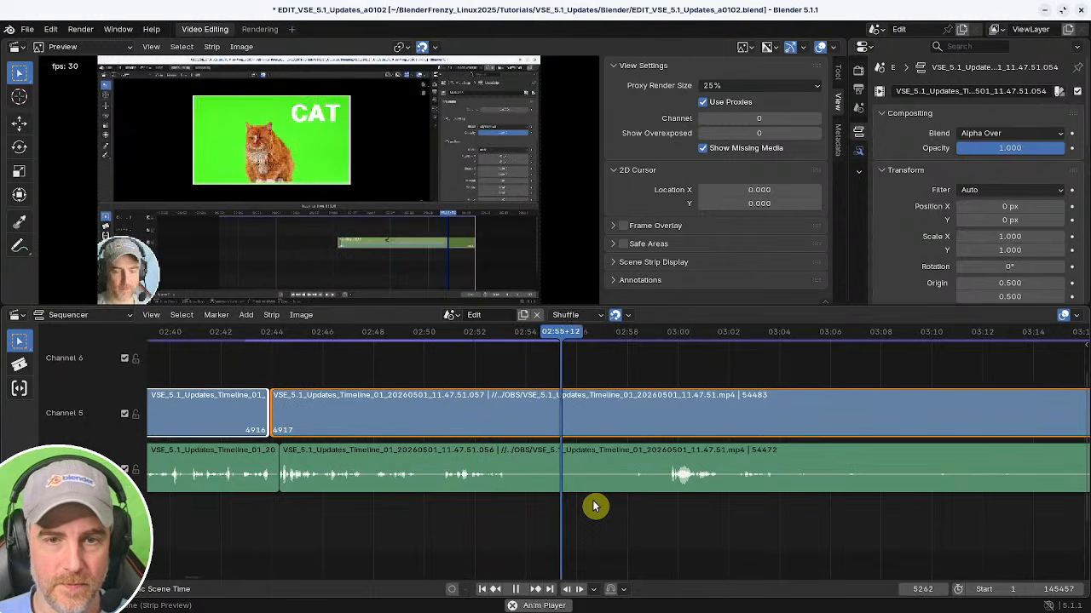
Split the video and audio strips at about 02:55+16 and scrub through the section after the cut.
{"action": "key", "text": "space"}
{"action": "key", "text": "k"}
{"action": "left_click", "coordinate": [590, 468]}
{"action": "key", "text": "k"}
{"action": "left_click", "coordinate": [575, 456], "text": "ctrl"}
{"action": "right_click_drag", "start_coordinate": [653, 505], "coordinate": [670, 505], "text": "shift"}
{"action": "key", "text": "space"}
{"action": "middle_click_drag", "start_coordinate": [673, 504], "coordinate": [443, 490]}
{"action": "middle_click_drag", "start_coordinate": [551, 492], "coordinate": [511, 491], "text": "ctrl"}
{"action": "middle_click_drag", "start_coordinate": [622, 491], "coordinate": [506, 498]}
{"action": "key", "text": "space"}
{"action": "middle_click_drag", "start_coordinate": [646, 503], "coordinate": [500, 489]}
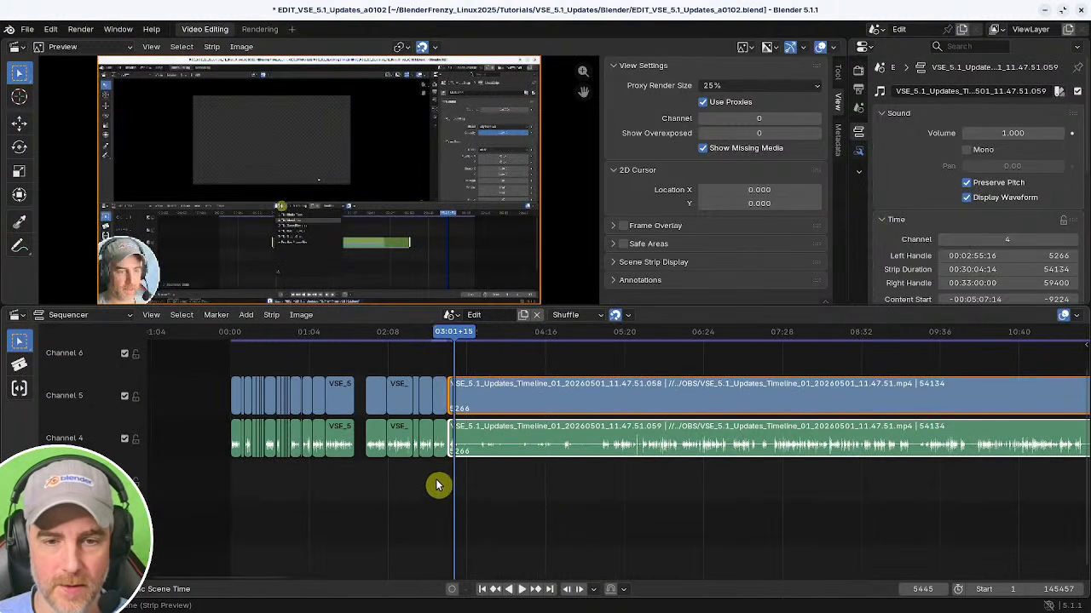
Select all strips to the right of the playhead at 02:50+29 and zoom out to see the whole timeline.
{"action": "right_click_drag", "start_coordinate": [437, 485], "coordinate": [442, 485], "text": "shift"}
{"action": "left_click", "coordinate": [560, 492]}
{"action": "key", "text": "bracketright"}
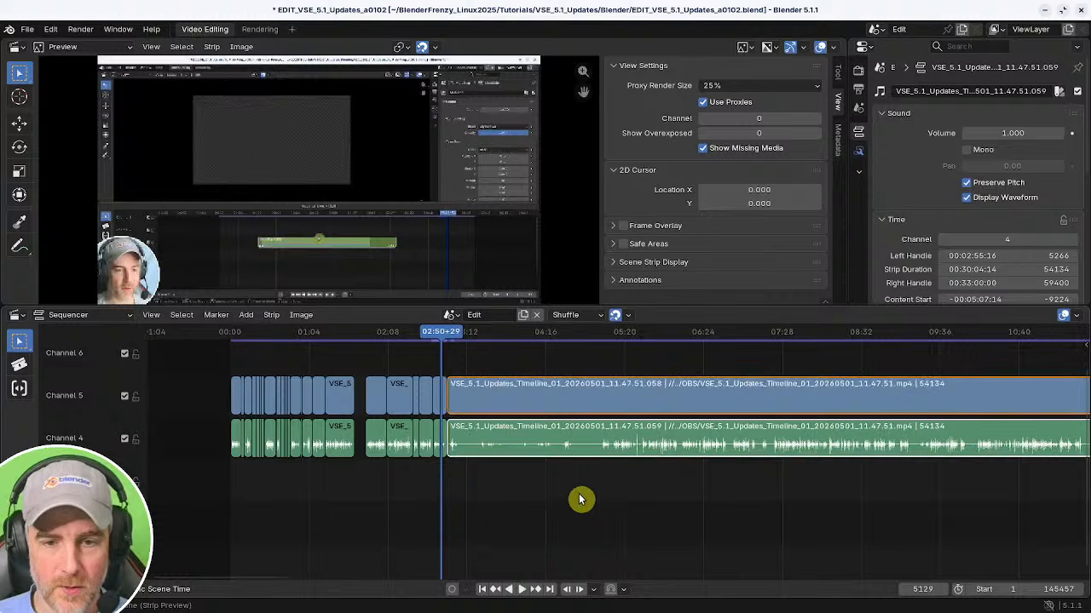
{"action": "middle_click_drag", "start_coordinate": [627, 496], "coordinate": [604, 492], "text": "ctrl"}
{"action": "left_click", "coordinate": [603, 492]}
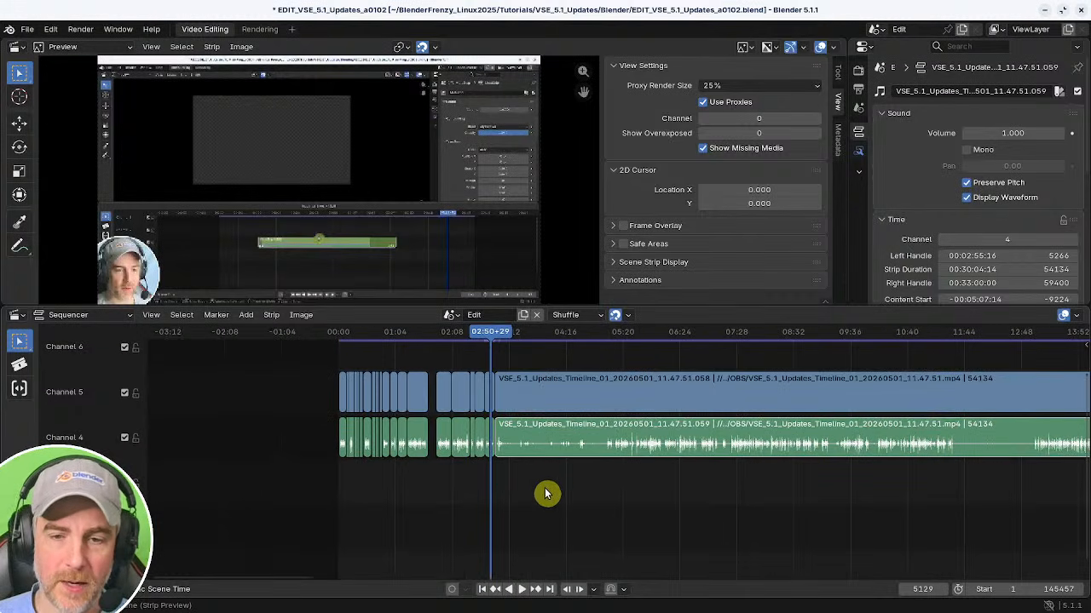
{"action": "middle_click_drag", "start_coordinate": [709, 479], "coordinate": [679, 490], "text": "ctrl"}
{"action": "middle_click_drag", "start_coordinate": [792, 416], "coordinate": [304, 410], "text": "ctrl"}
{"action": "middle_click_drag", "start_coordinate": [508, 463], "coordinate": [839, 474]}
{"action": "middle_click_drag", "start_coordinate": [731, 497], "coordinate": [588, 505], "text": "ctrl"}
{"action": "middle_click_drag", "start_coordinate": [810, 492], "coordinate": [536, 472]}
{"action": "middle_click_drag", "start_coordinate": [695, 488], "coordinate": [591, 489], "text": "ctrl"}
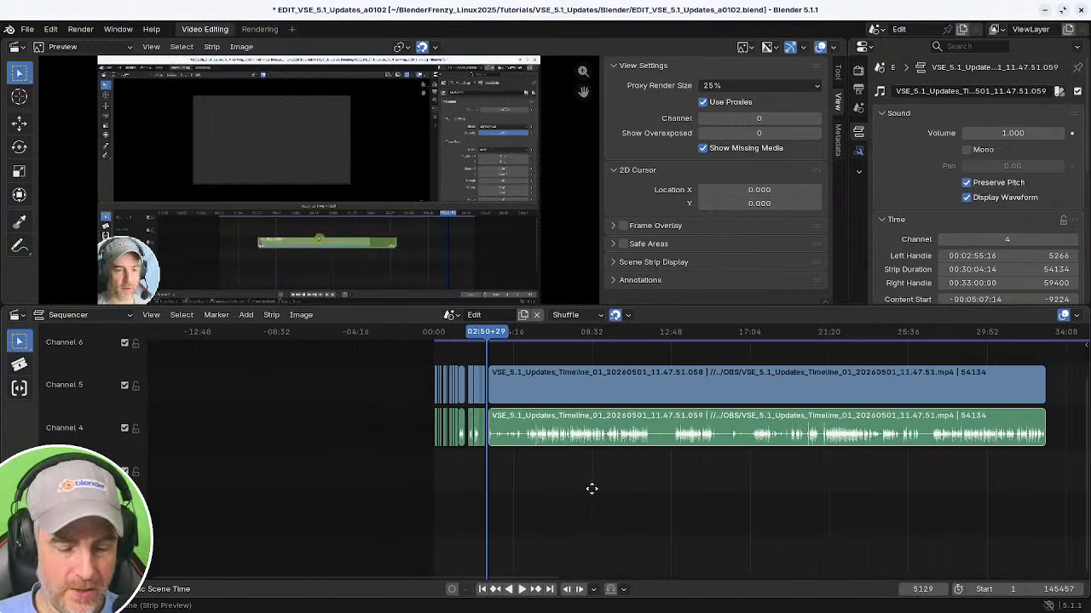
{"action": "middle_click_drag", "start_coordinate": [743, 489], "coordinate": [725, 506]}
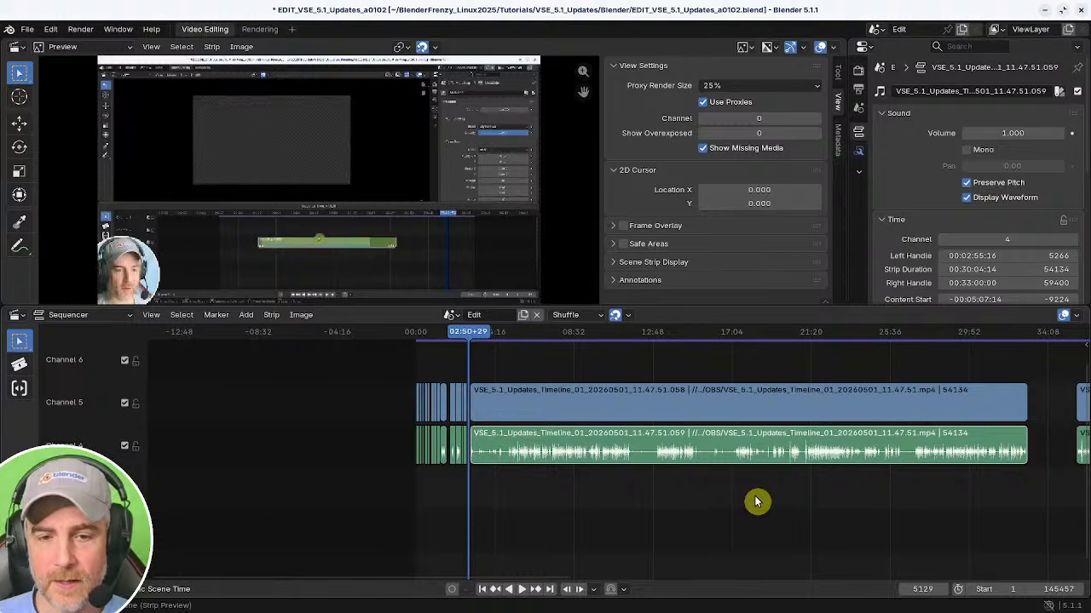
{"action": "key", "text": "bracketright"}
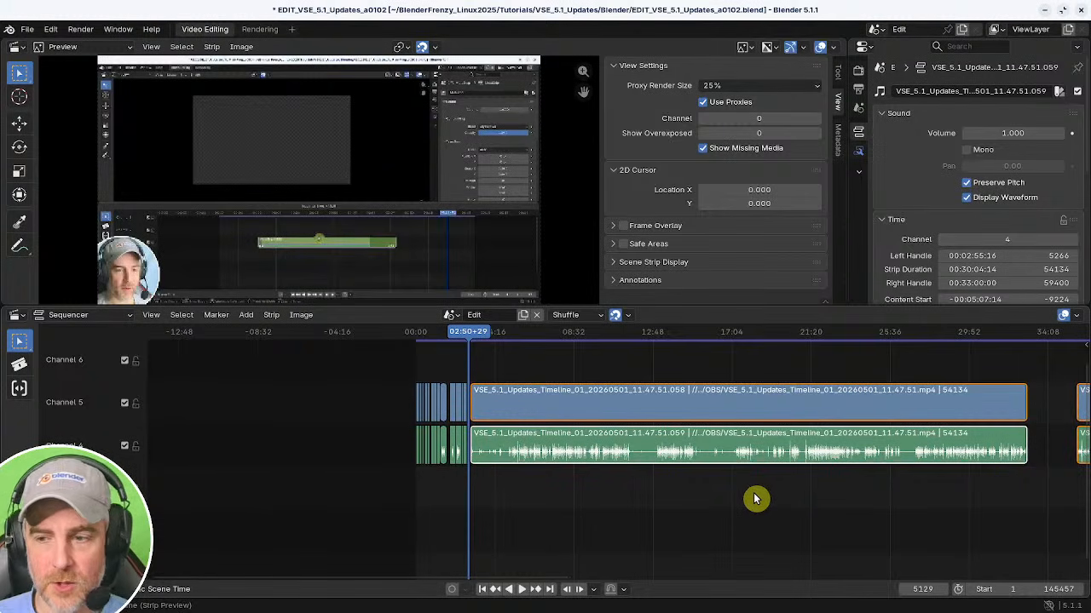
{"action": "middle_click_drag", "start_coordinate": [754, 499], "coordinate": [568, 504], "text": "ctrl"}
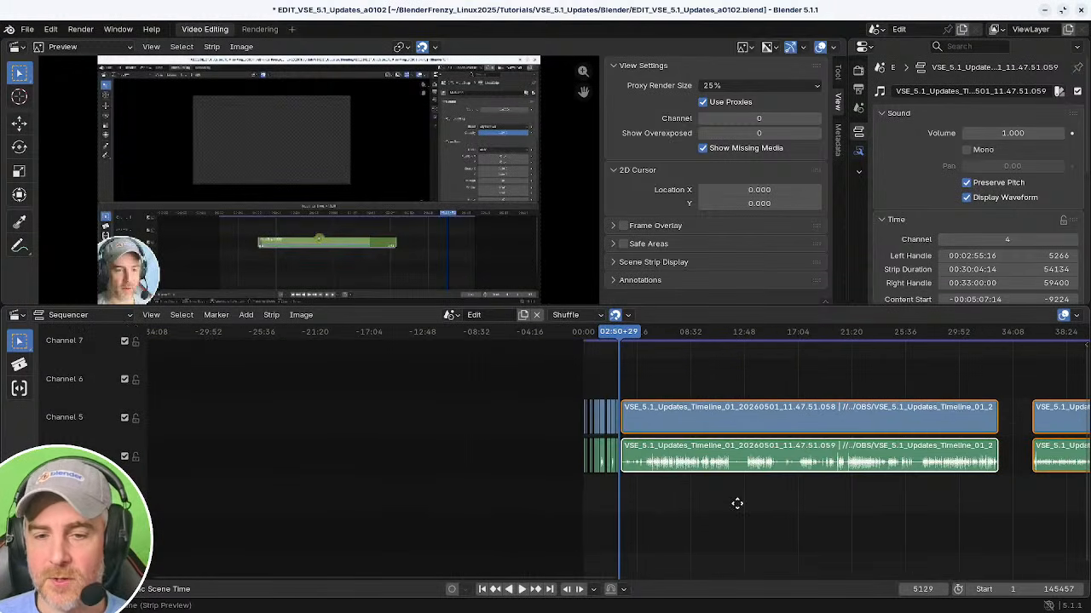
{"action": "middle_click_drag", "start_coordinate": [736, 504], "coordinate": [727, 503]}
Alternate between selecting the strips left and right of the playhead, ending with the right side.
{"action": "key", "text": "bracketleft"}
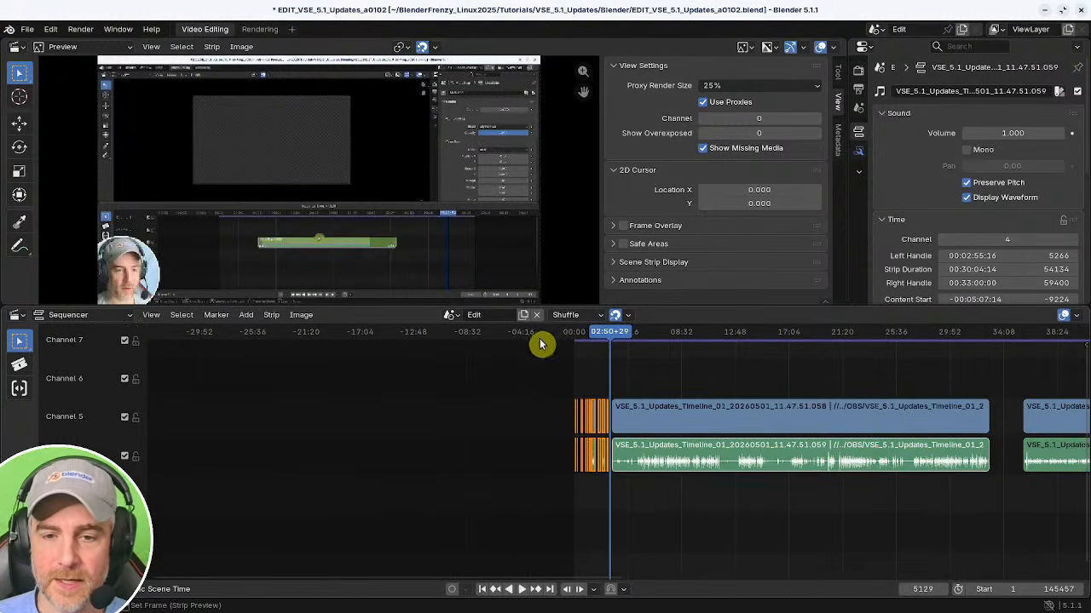
{"action": "middle_click_drag", "start_coordinate": [629, 373], "coordinate": [679, 366], "text": "ctrl"}
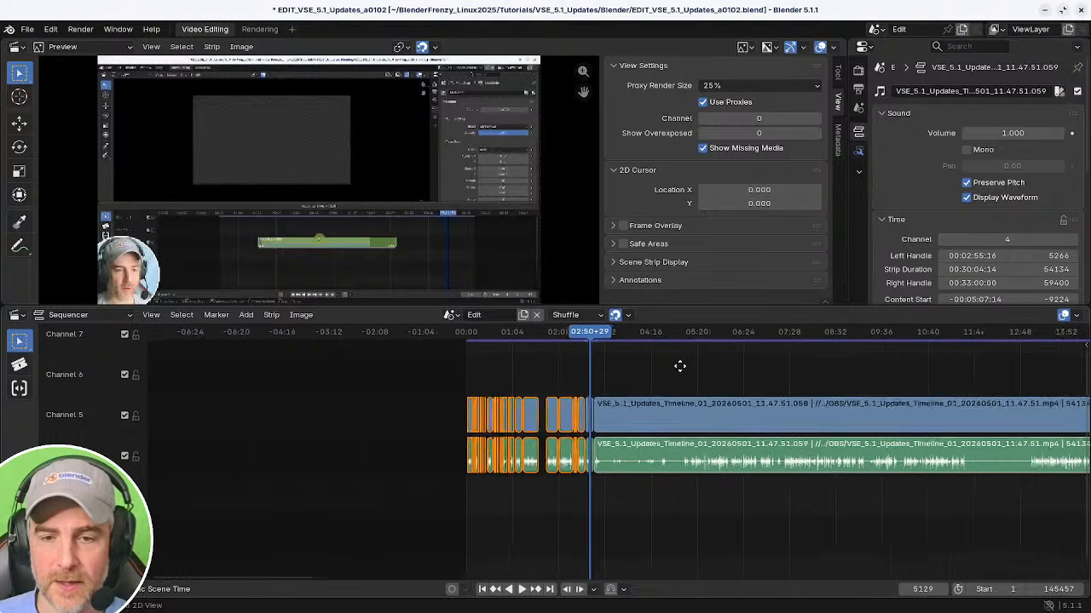
{"action": "key", "text": "bracketright"}
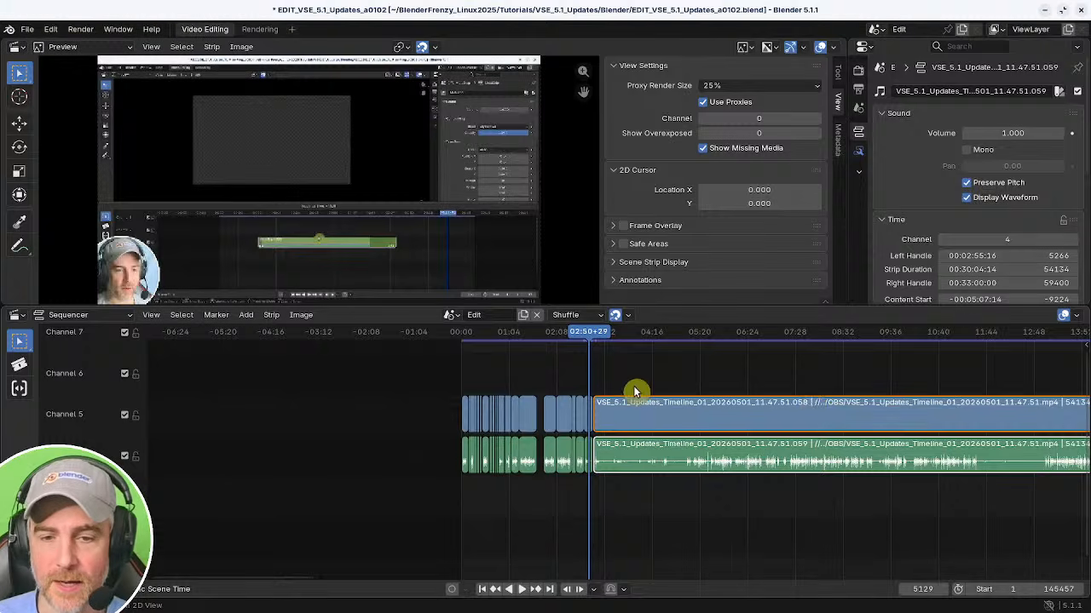
{"action": "middle_click_drag", "start_coordinate": [635, 392], "coordinate": [688, 391], "text": "ctrl"}
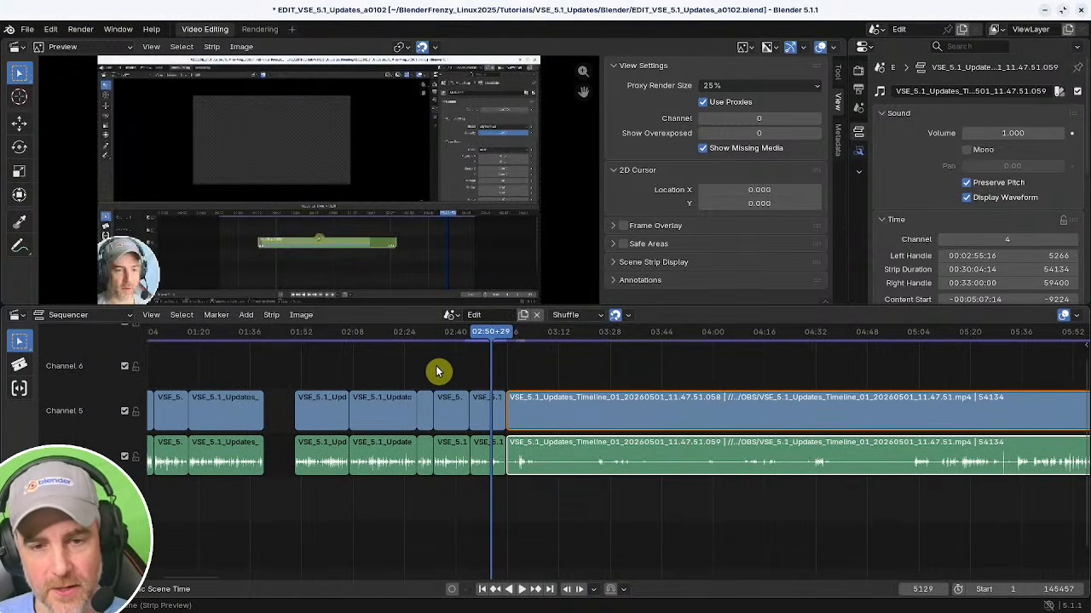
{"action": "key", "text": "bracketleft"}
{"action": "key", "text": "bracketright"}
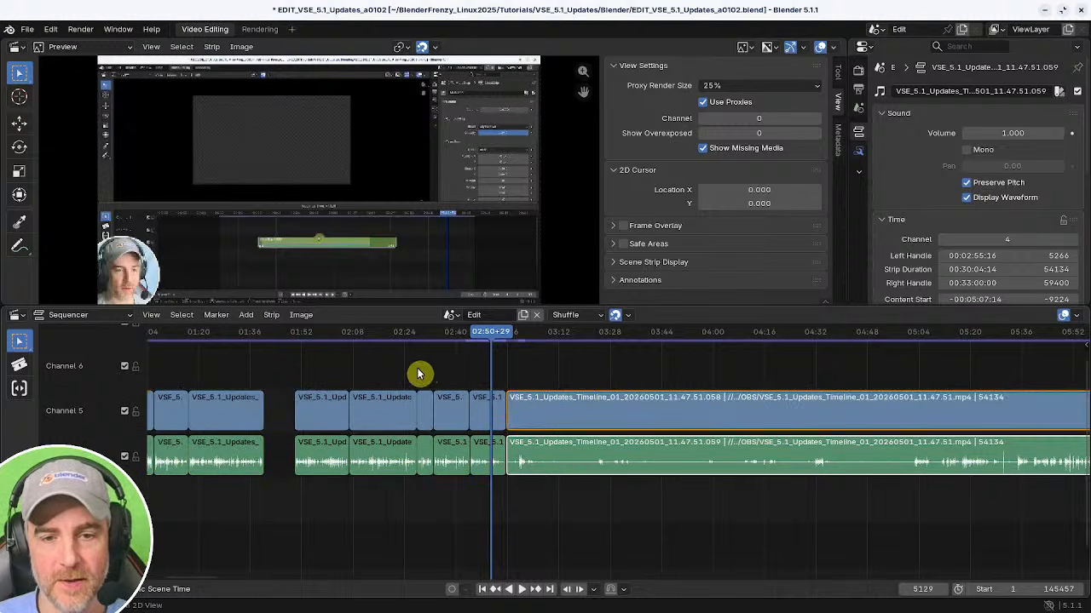
{"action": "key", "text": "bracketleft"}
{"action": "key", "text": "bracketright"}
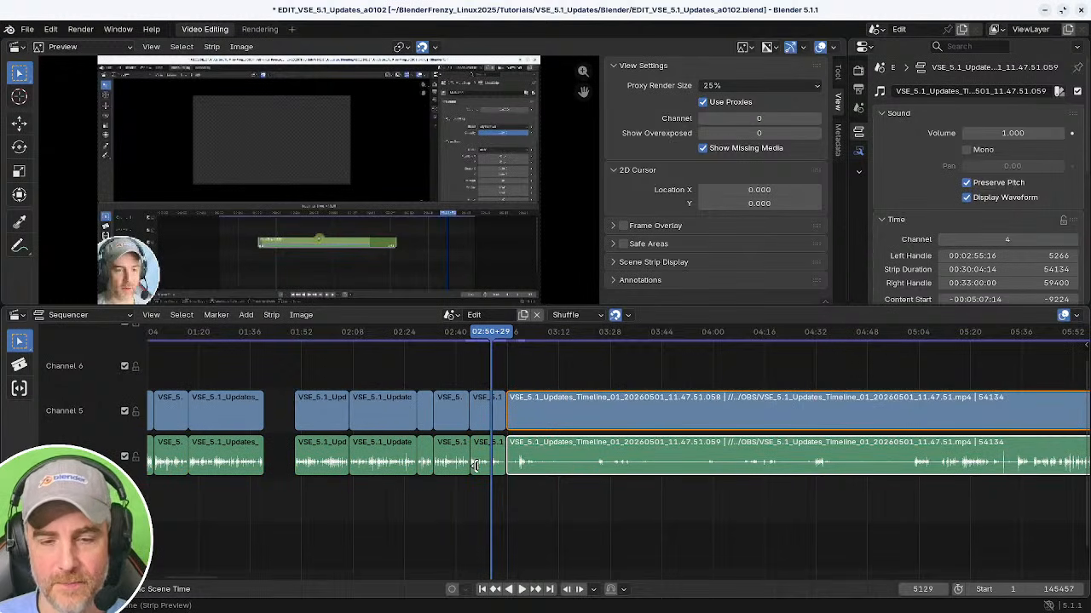
{"action": "scroll", "coordinate": [694, 516], "scroll_direction": "down", "scroll_amount": 3}
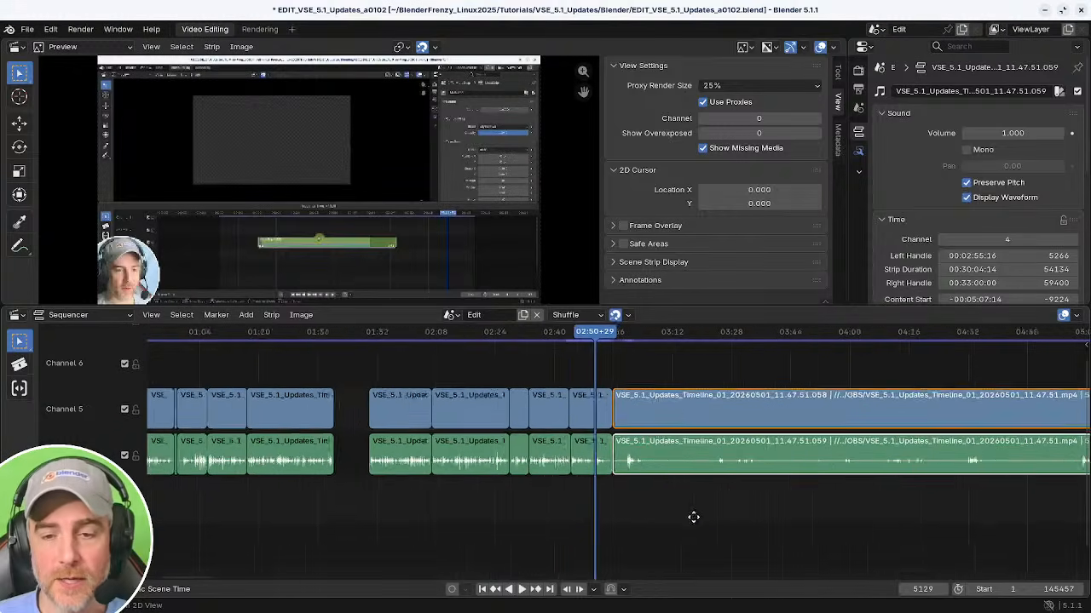
{"action": "scroll", "coordinate": [602, 520], "scroll_direction": "up", "scroll_amount": 5}
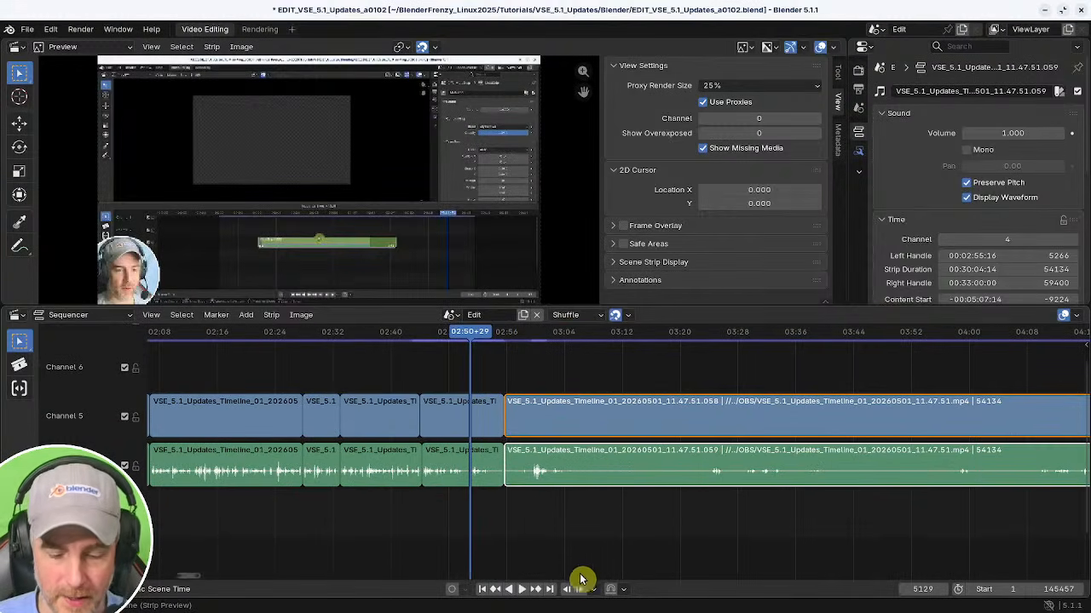
{"action": "key", "text": "g"}
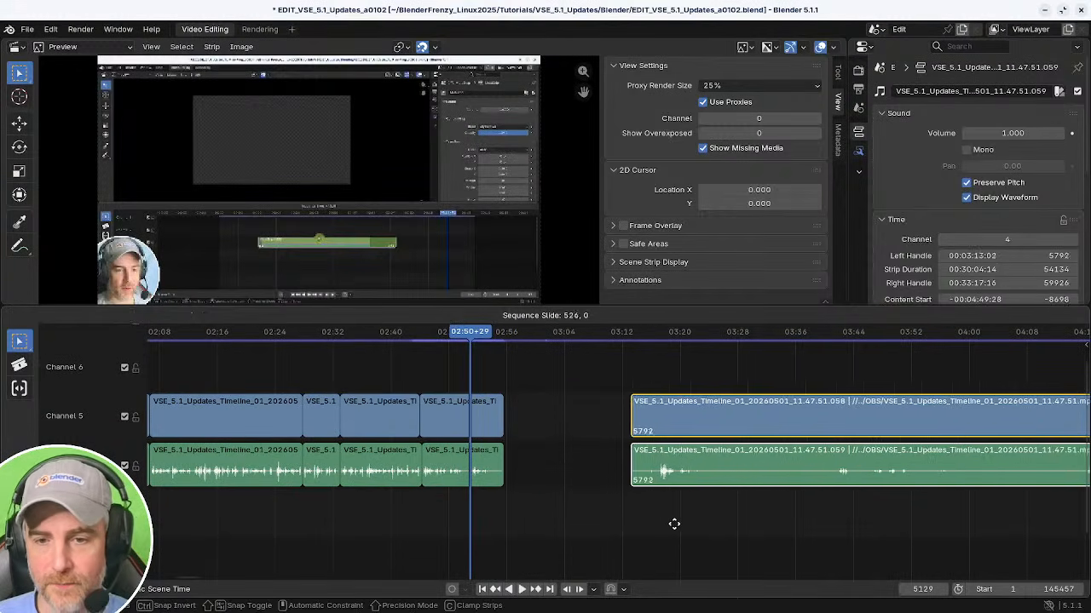
{"action": "key", "text": "Escape"}
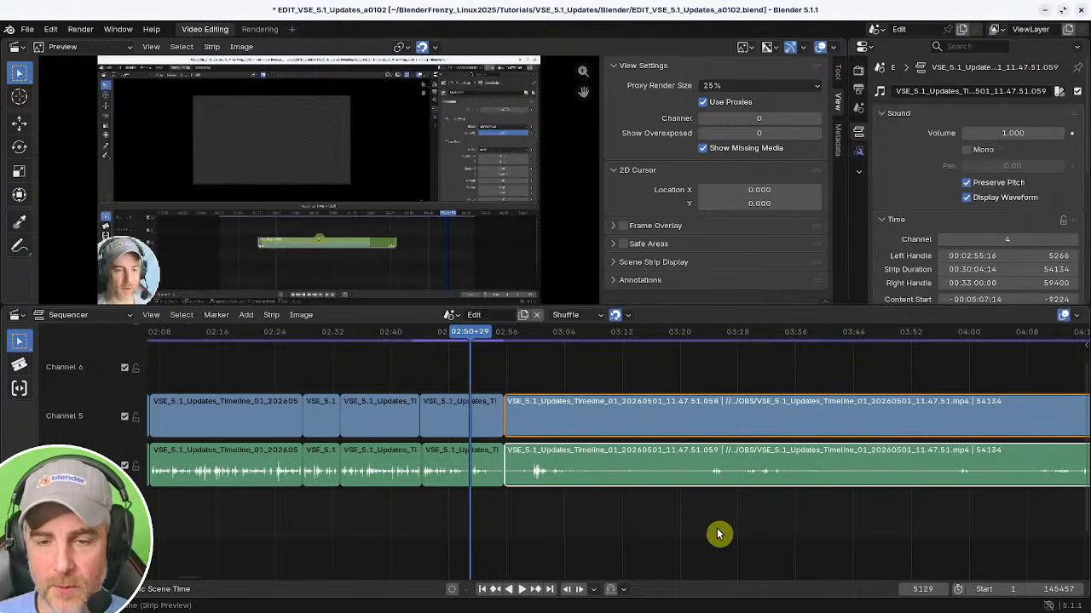
Select the video and audio strips after the cut and slide them far to the right along the timeline.
{"action": "left_click", "coordinate": [583, 419]}
{"action": "left_click_drag", "start_coordinate": [577, 361], "coordinate": [597, 526]}
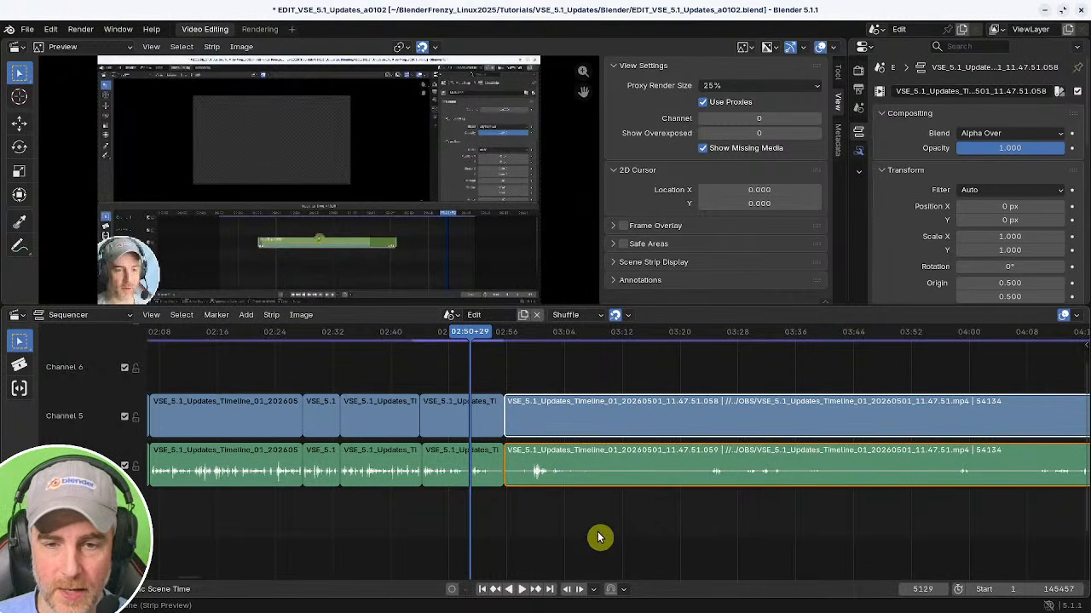
{"action": "key", "text": "g"}
{"action": "key", "text": "Escape"}
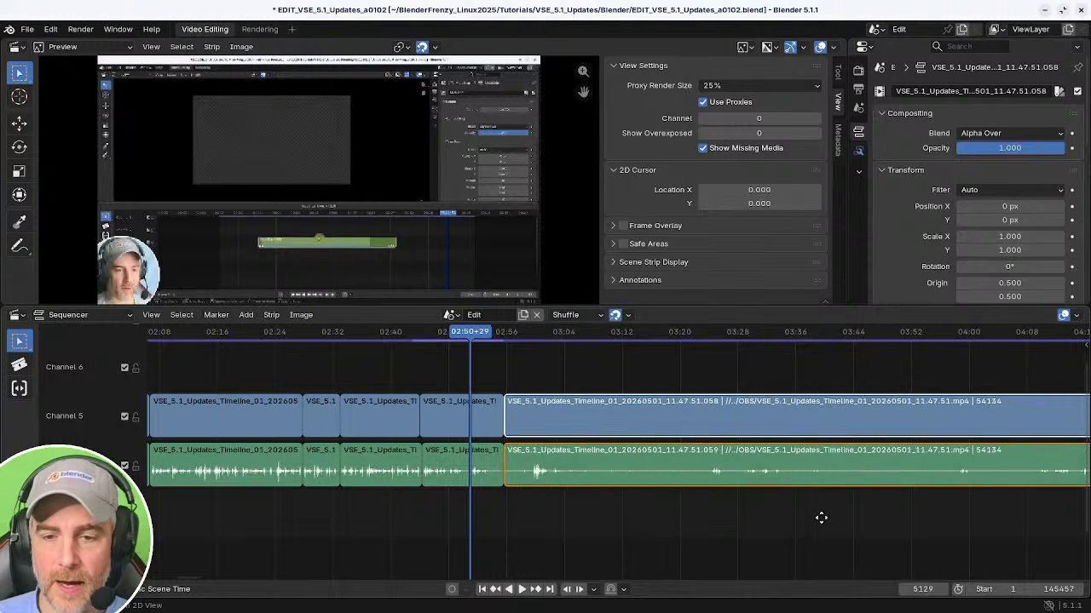
{"action": "scroll", "coordinate": [821, 517], "scroll_direction": "down", "scroll_amount": 15}
{"action": "key", "text": "g"}
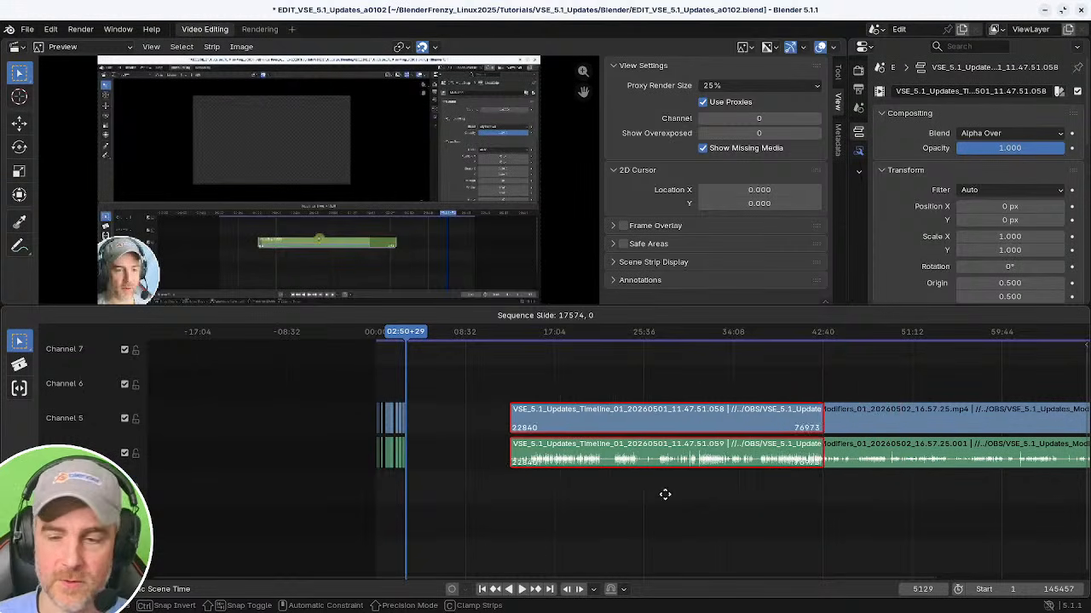
{"action": "left_click", "coordinate": [587, 494]}
{"action": "middle_click_drag", "start_coordinate": [587, 497], "coordinate": [706, 509]}
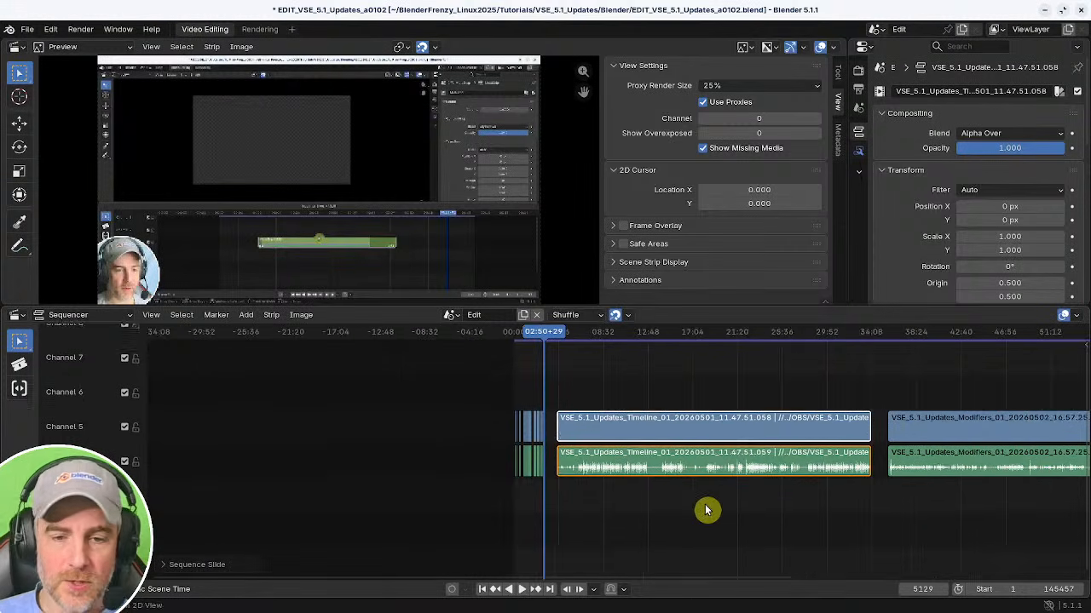
Slide the selected video and audio strips back so they start at about 03:05+25.
{"action": "scroll", "coordinate": [647, 502], "scroll_direction": "up", "scroll_amount": 6}
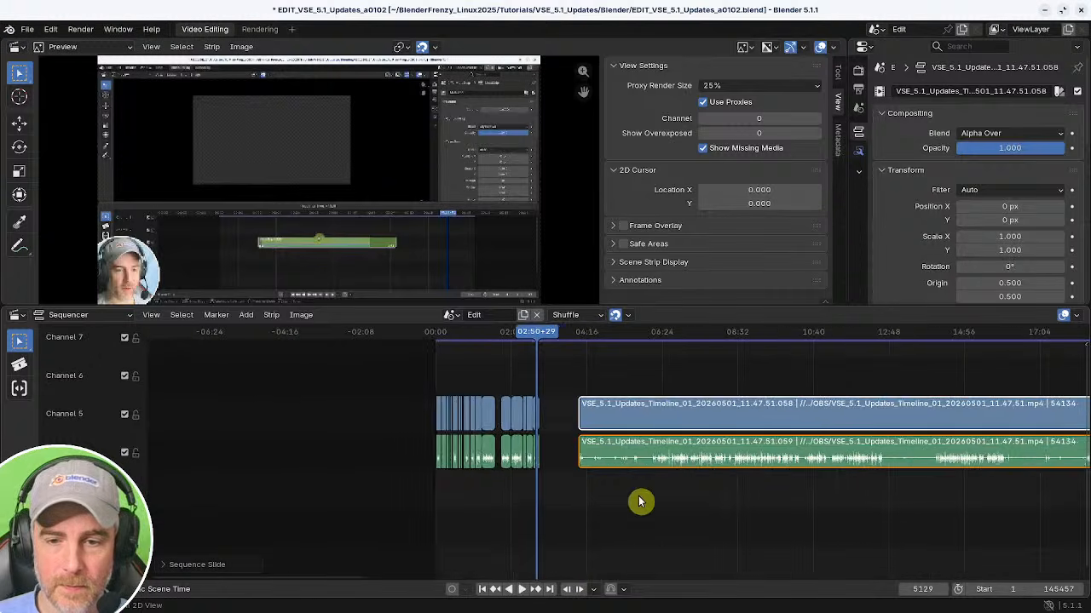
{"action": "scroll", "coordinate": [641, 502], "scroll_direction": "up", "scroll_amount": 8}
{"action": "key", "text": "g"}
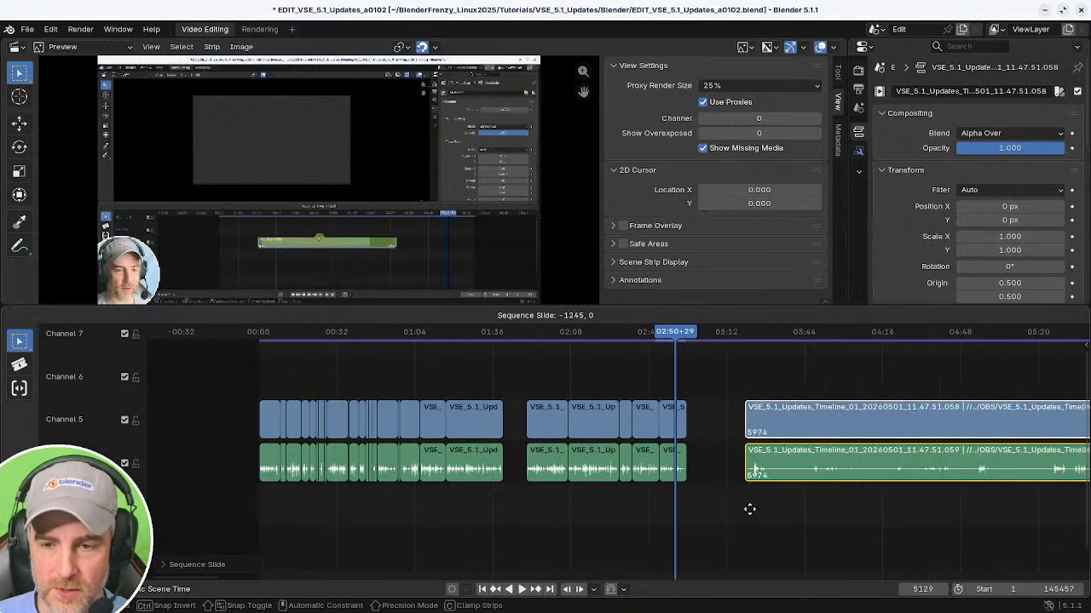
{"action": "left_click", "coordinate": [680, 512]}
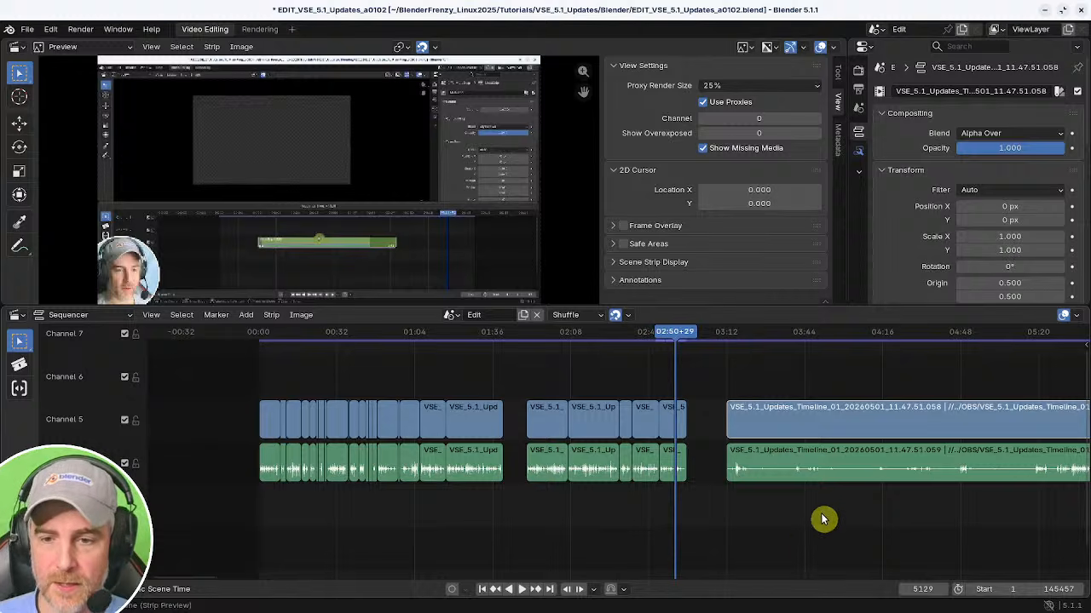
{"action": "middle_click_drag", "start_coordinate": [821, 378], "coordinate": [555, 477]}
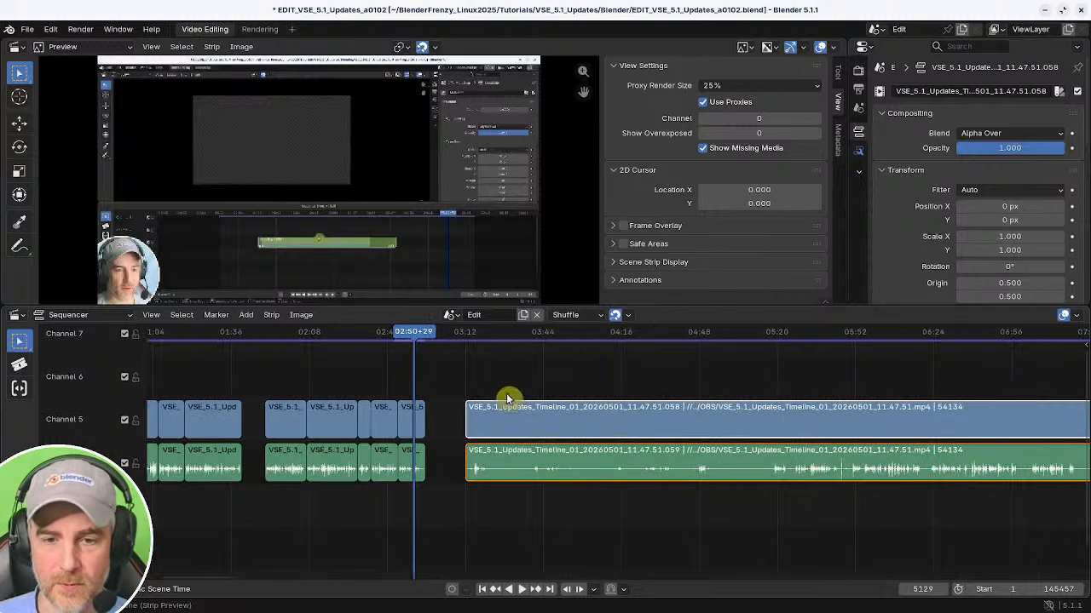
{"action": "key", "text": "g"}
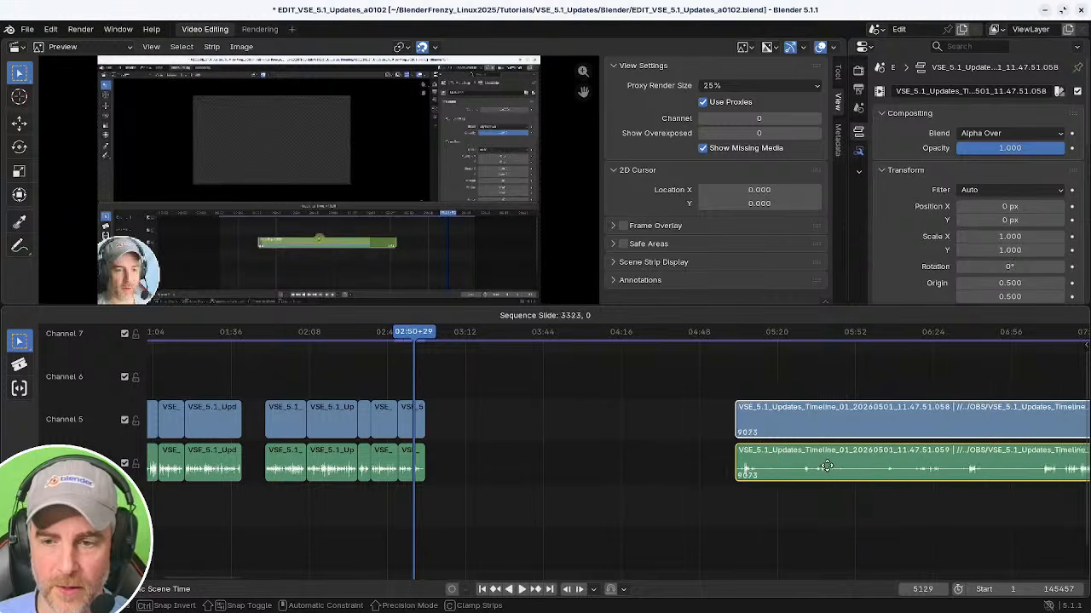
{"action": "left_click", "coordinate": [523, 471]}
{"action": "middle_click_drag", "start_coordinate": [576, 491], "coordinate": [365, 496]}
{"action": "left_click", "coordinate": [507, 461]}
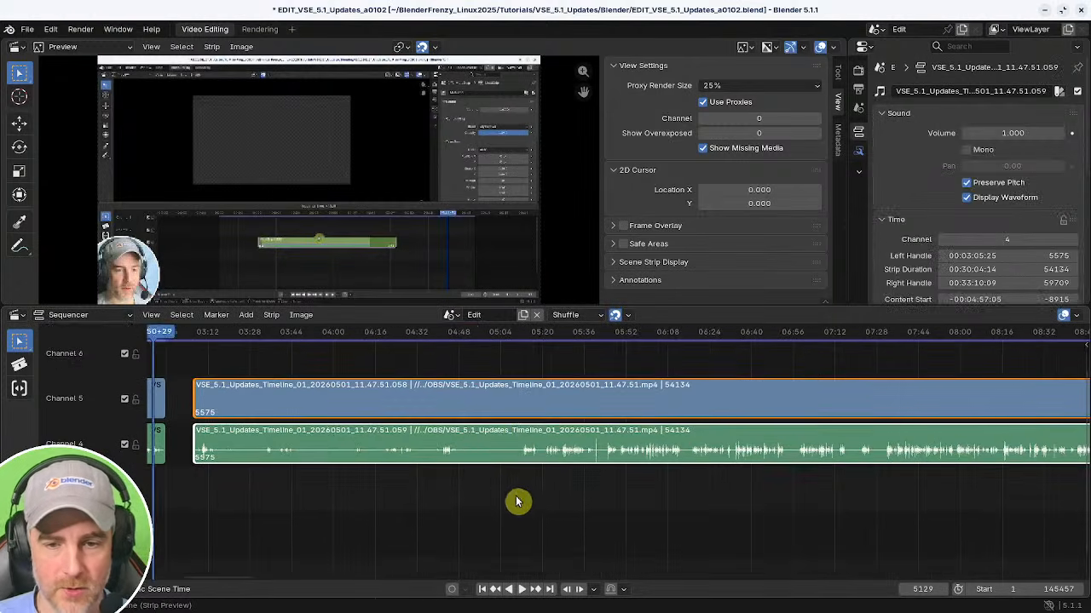
Play and scrub through the moved recording between about 05:43 and 06:18 to find where the content restarts.
{"action": "right_click", "coordinate": [517, 496], "text": "shift"}
{"action": "key", "text": "space"}
{"action": "right_click", "coordinate": [603, 477], "text": "shift"}
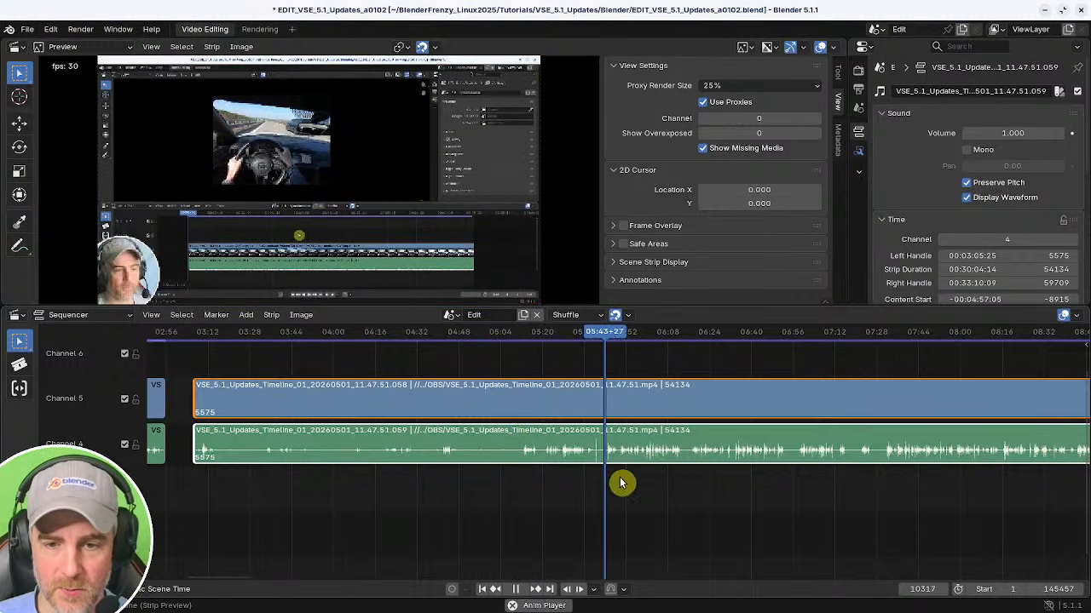
{"action": "middle_click_drag", "start_coordinate": [631, 494], "coordinate": [670, 494]}
{"action": "right_click", "coordinate": [592, 477], "text": "shift"}
{"action": "right_click", "coordinate": [662, 486], "text": "shift"}
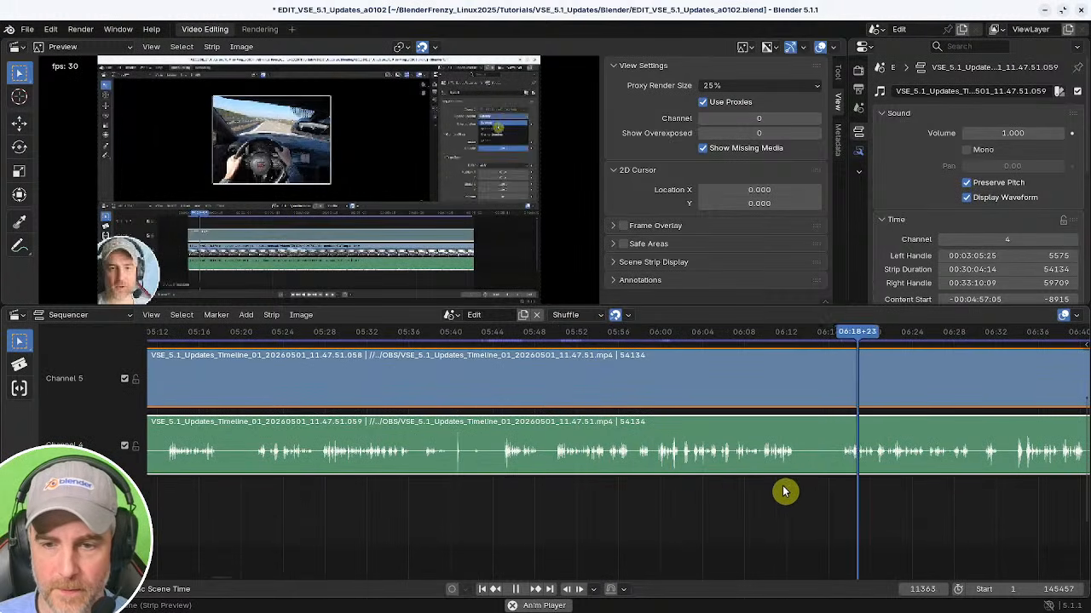
{"action": "right_click", "coordinate": [553, 479], "text": "shift"}
{"action": "right_click", "coordinate": [557, 481], "text": "shift"}
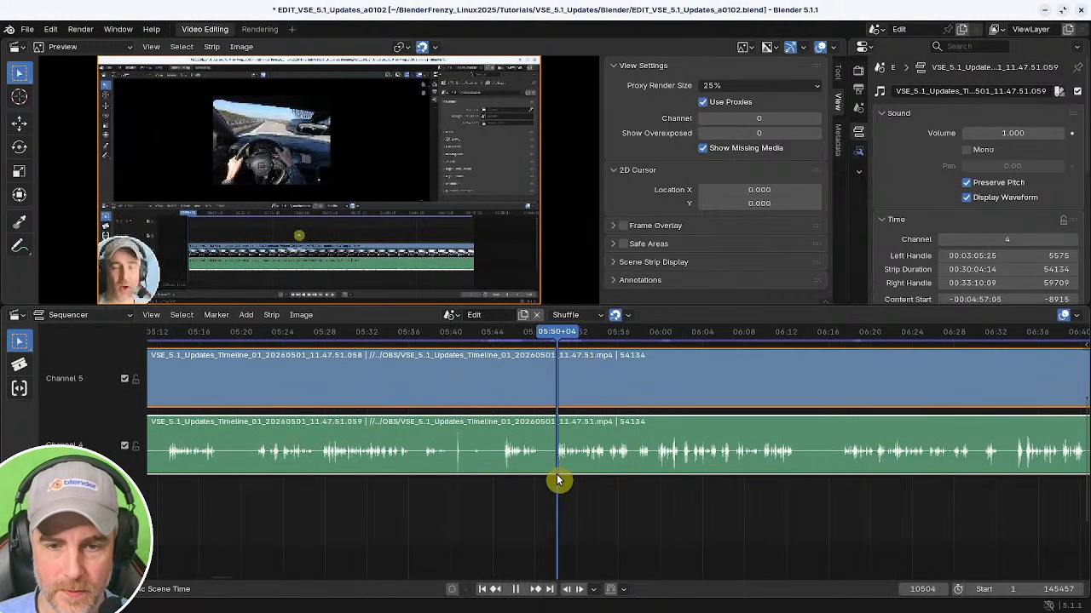
{"action": "key", "text": "space"}
Trim the strips' start to the playhead at 05:50+04 and slide them left toward the earlier clips.
{"action": "middle_click_drag", "start_coordinate": [474, 507], "coordinate": [620, 523]}
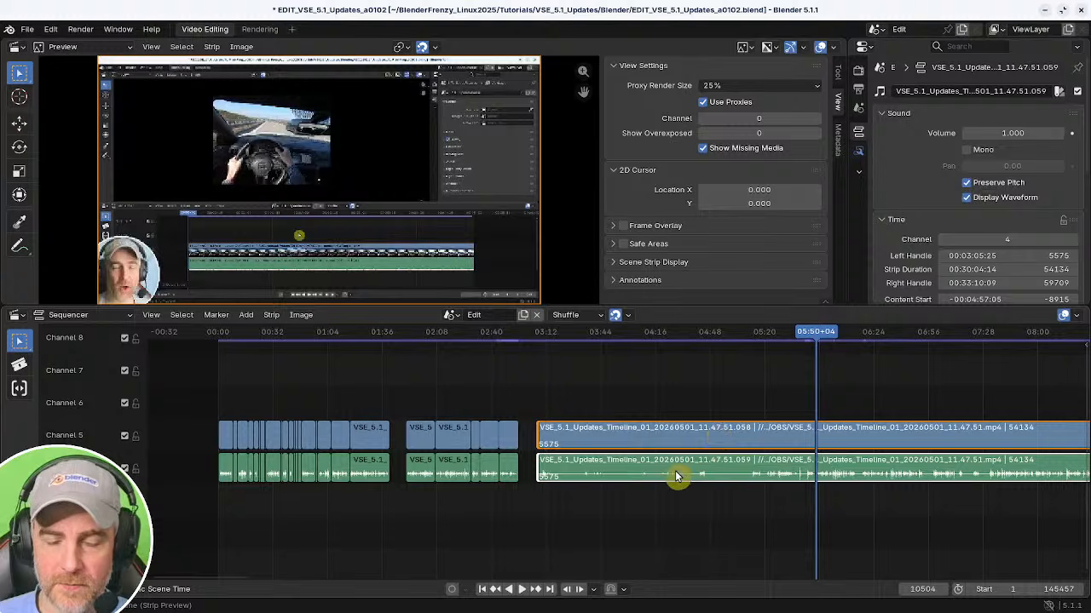
{"action": "key", "text": "shift+s"}
{"action": "mouse_move", "coordinate": [768, 474]}
{"action": "middle_mouse_down"}
{"action": "mouse_move", "coordinate": [562, 476]}
{"action": "mouse_move", "coordinate": [728, 463]}
{"action": "middle_mouse_up"}
{"action": "left_click_drag", "start_coordinate": [656, 393], "coordinate": [866, 503]}
{"action": "key", "text": "g"}
{"action": "left_click", "coordinate": [570, 480]}
Scrub around the join and reposition the trimmed strips to start at about 03:00+18.
{"action": "right_click_drag", "start_coordinate": [513, 486], "coordinate": [519, 487], "text": "shift"}
{"action": "key", "text": "space"}
{"action": "middle_click_drag", "start_coordinate": [559, 507], "coordinate": [644, 505]}
{"action": "middle_click_drag", "start_coordinate": [644, 505], "coordinate": [587, 507]}
{"action": "middle_click_drag", "start_coordinate": [587, 507], "coordinate": [645, 517]}
{"action": "key", "text": "space"}
{"action": "left_click_drag", "start_coordinate": [574, 372], "coordinate": [720, 483]}
{"action": "key", "text": "g"}
{"action": "left_click", "coordinate": [607, 499]}
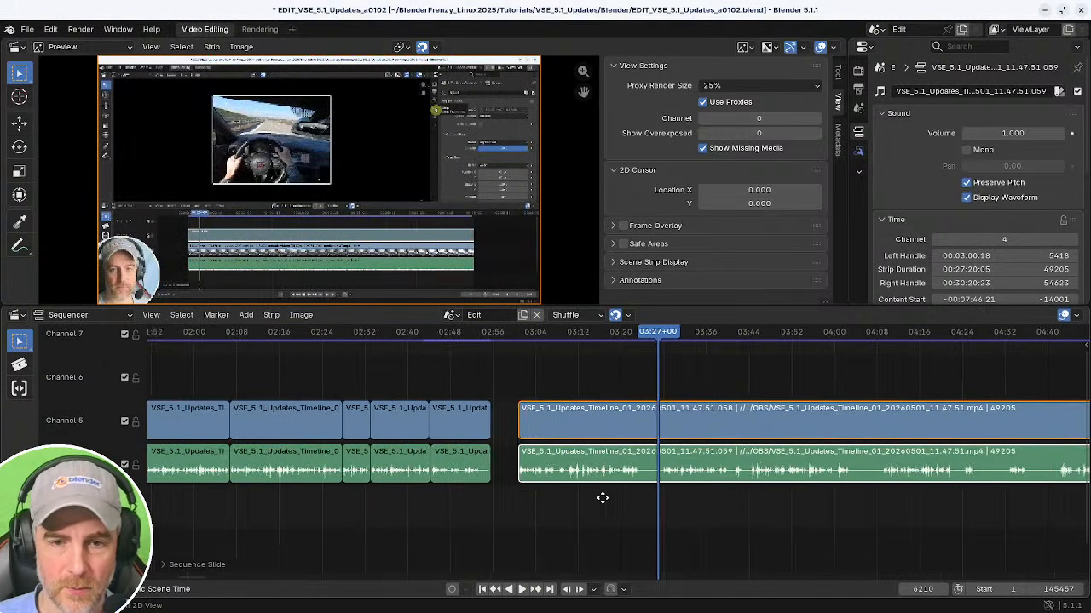
Play and scrub the footage after the join, zooming in around 03:10 to check the speech.
{"action": "middle_click_drag", "start_coordinate": [602, 497], "coordinate": [637, 481], "text": "ctrl"}
{"action": "right_click_drag", "start_coordinate": [353, 501], "coordinate": [308, 503], "text": "shift"}
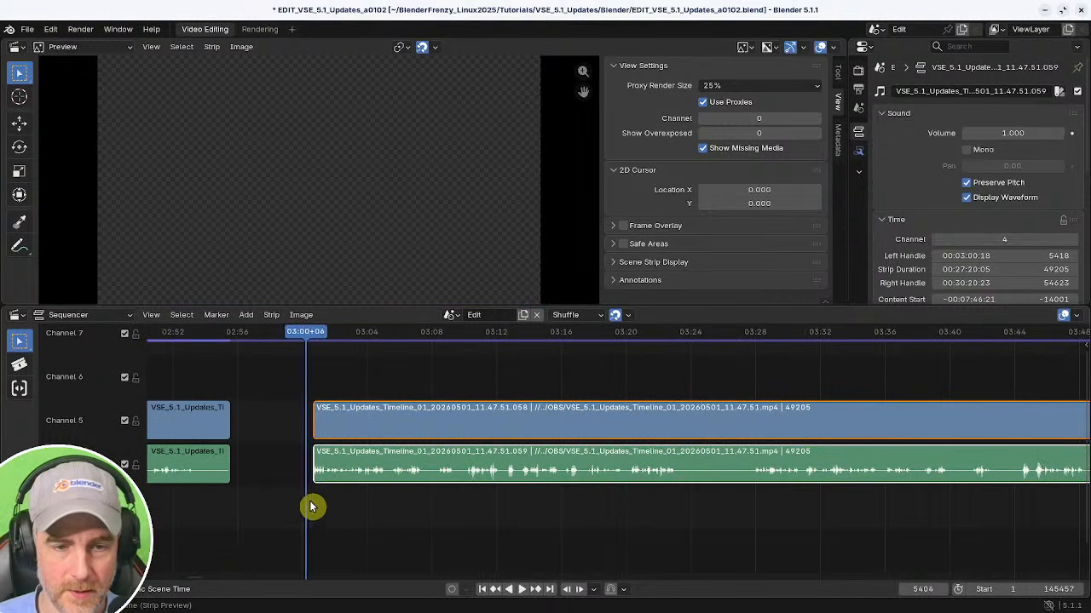
{"action": "key", "text": "space"}
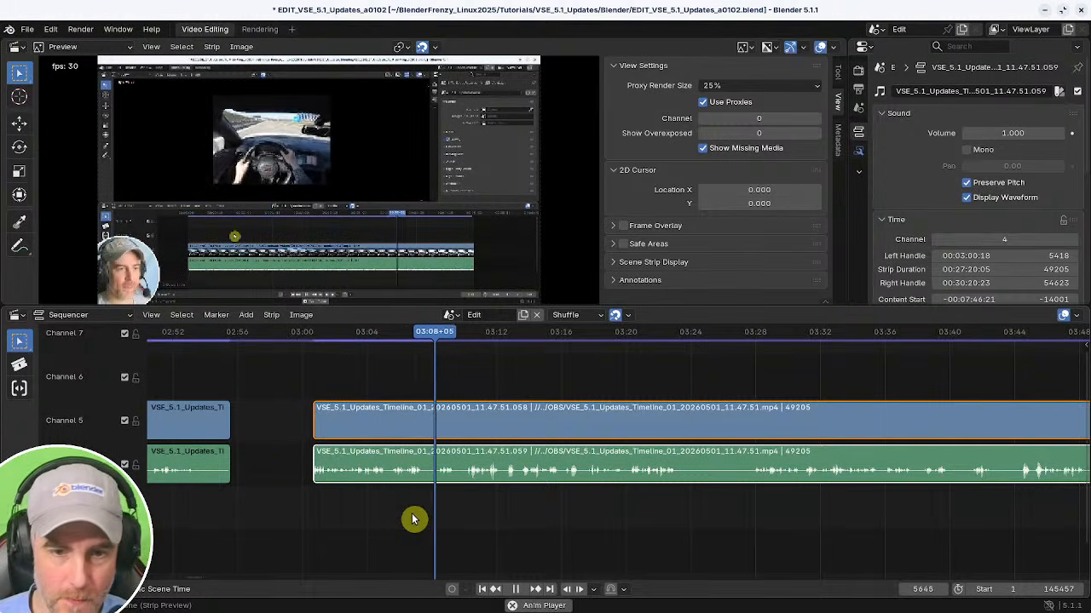
{"action": "middle_click_drag", "start_coordinate": [550, 516], "coordinate": [521, 511]}
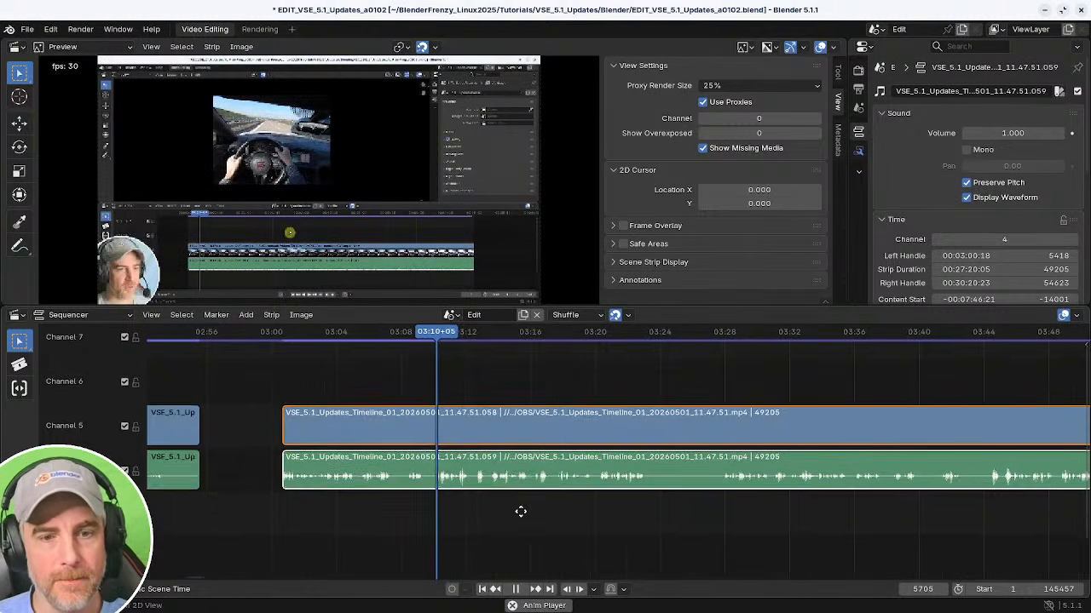
{"action": "scroll", "coordinate": [521, 511], "scroll_direction": "up", "scroll_amount": 3}
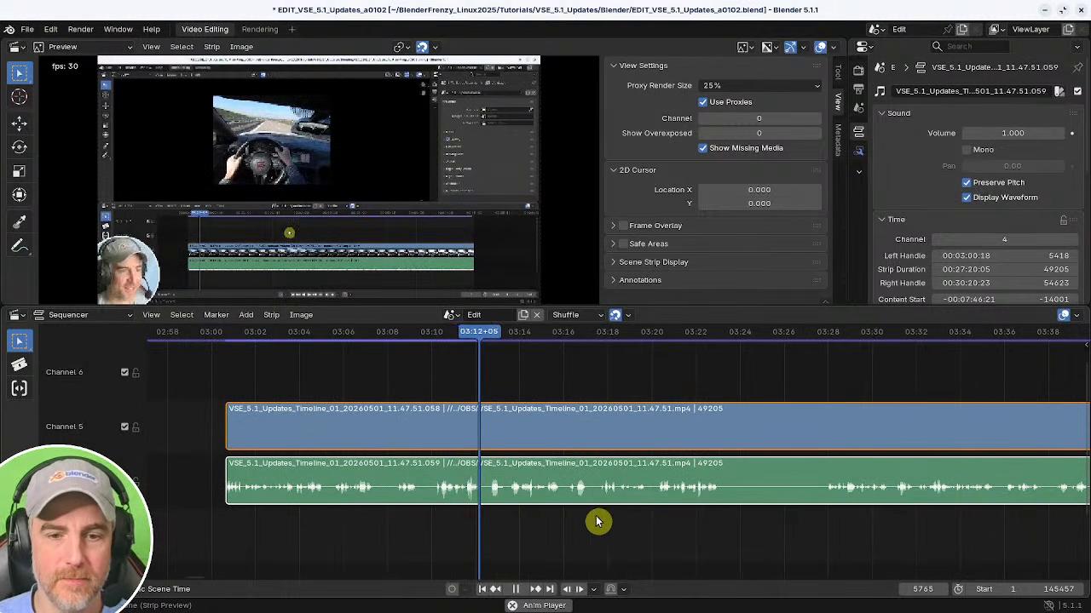
{"action": "middle_click_drag", "start_coordinate": [612, 521], "coordinate": [557, 516]}
{"action": "middle_click_drag", "start_coordinate": [456, 533], "coordinate": [600, 533]}
{"action": "scroll", "coordinate": [604, 527], "scroll_direction": "up", "scroll_amount": 3}
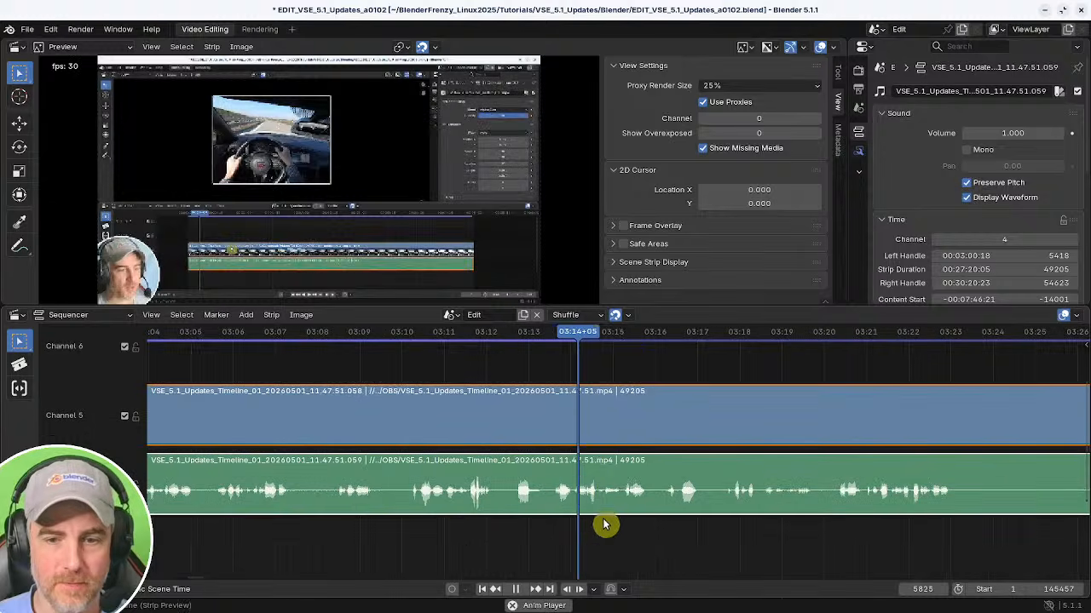
{"action": "left_click", "coordinate": [483, 541]}
{"action": "left_click", "coordinate": [345, 535]}
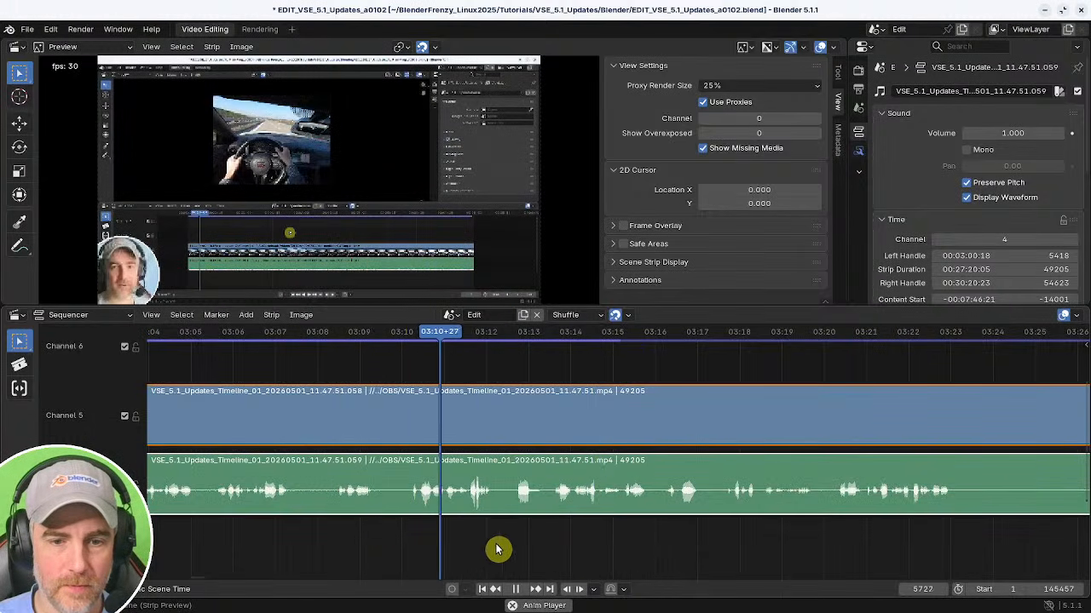
{"action": "key", "text": "space"}
Cut out the footage between 03:12+04 and 03:13+18 and close the resulting gap.
{"action": "key", "text": "k"}
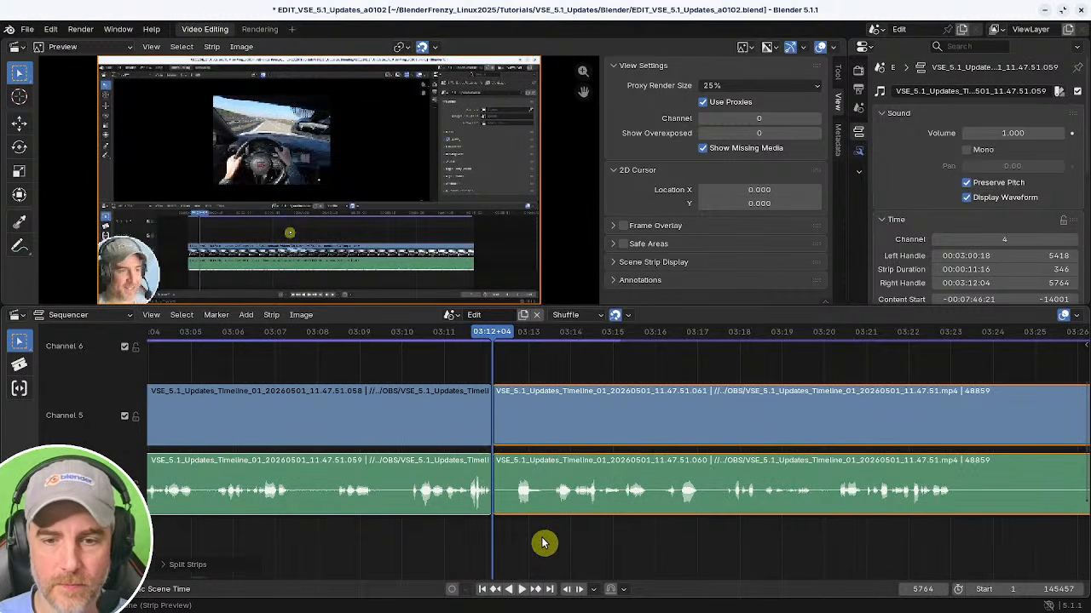
{"action": "left_click", "coordinate": [501, 491]}
{"action": "key", "text": "space"}
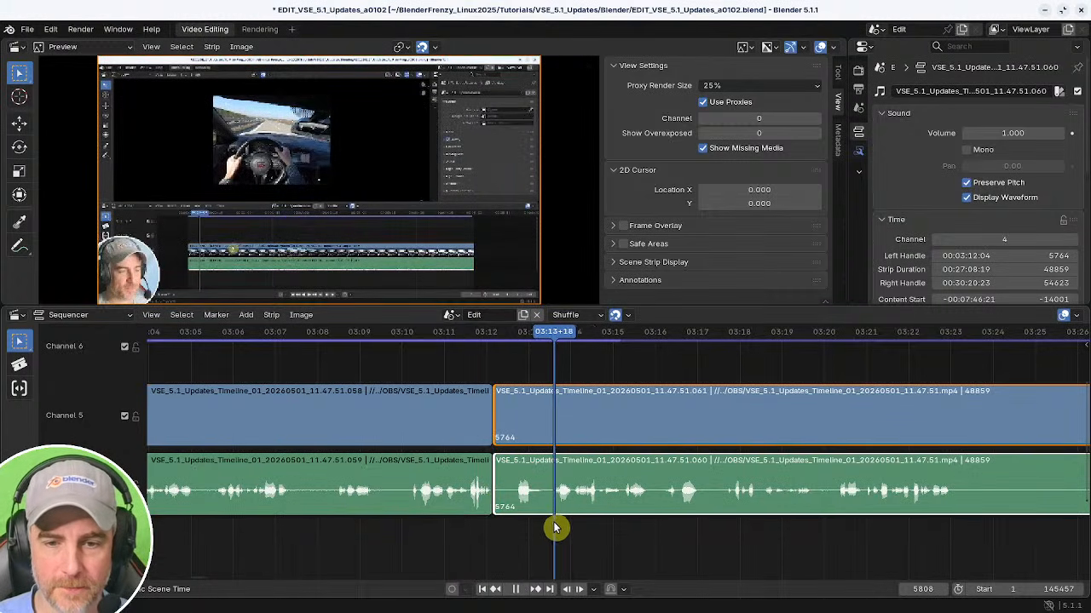
{"action": "key", "text": "shift+s"}
{"action": "key", "text": "Page_Down"}
{"action": "key", "text": "BackSpace"}
Play on and cut out the pause between 03:21+17 and 03:26+15, closing the gap.
{"action": "key", "text": "space"}
{"action": "middle_click_drag", "start_coordinate": [685, 553], "coordinate": [515, 557]}
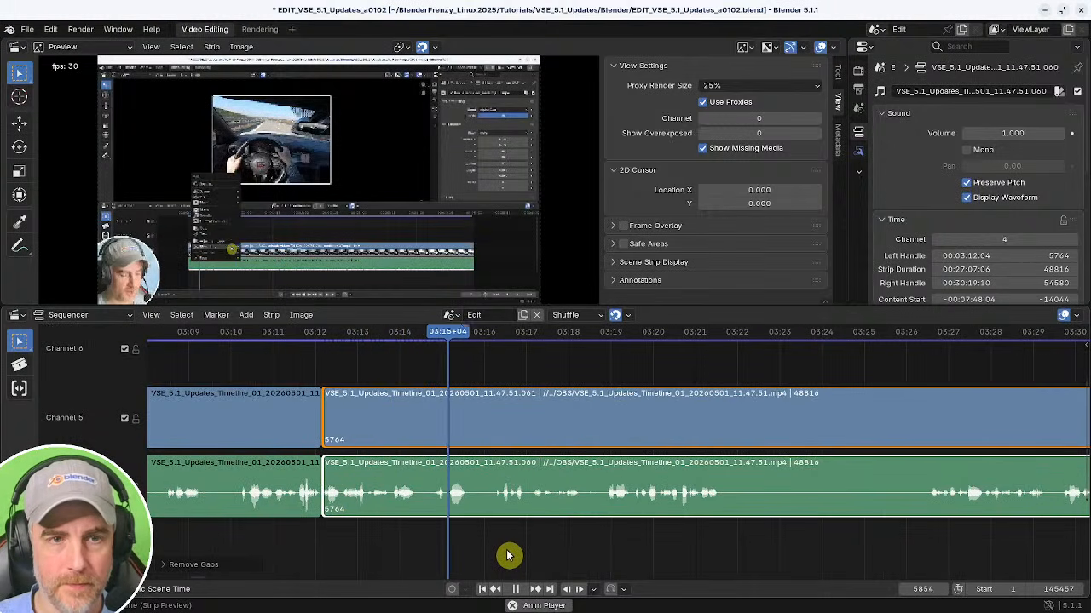
{"action": "middle_click_drag", "start_coordinate": [621, 554], "coordinate": [495, 548]}
{"action": "middle_click_drag", "start_coordinate": [565, 552], "coordinate": [456, 551]}
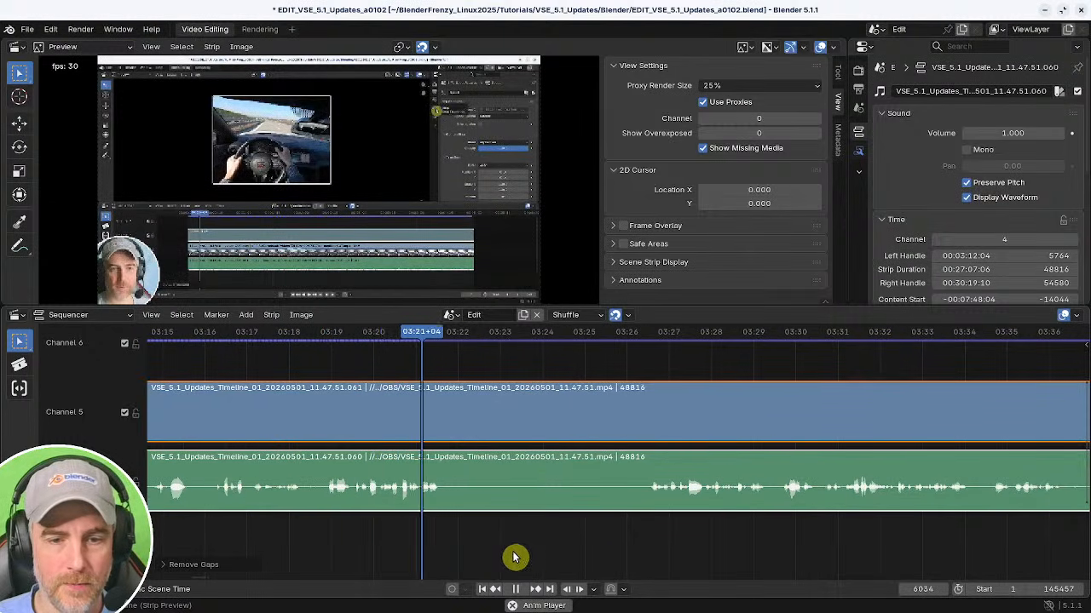
{"action": "key", "text": "space"}
{"action": "key", "text": "k"}
{"action": "right_click_drag", "start_coordinate": [657, 545], "coordinate": [648, 545], "text": "shift"}
{"action": "key", "text": "shift+s"}
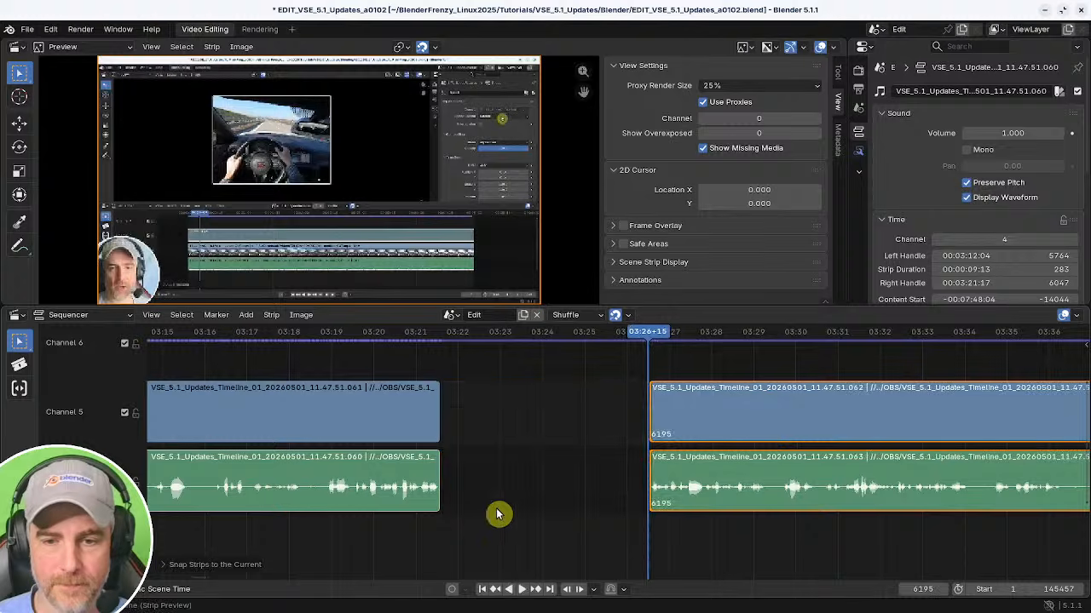
{"action": "right_click", "coordinate": [373, 522], "text": "shift"}
{"action": "key", "text": "BackSpace"}
Play and scrub onward to about 03:53 to review the edited footage.
{"action": "key", "text": "space"}
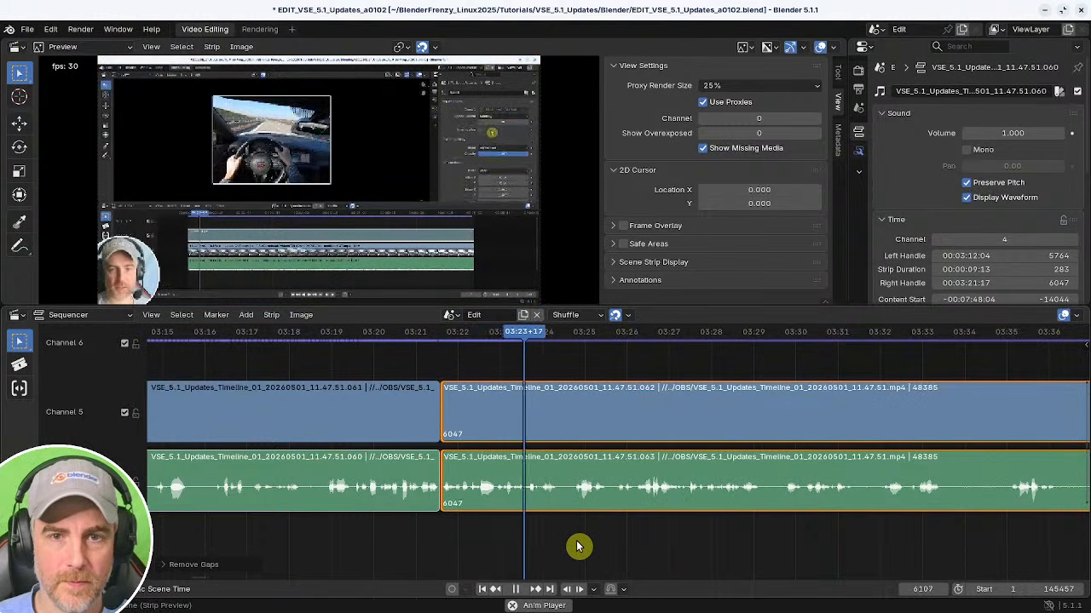
{"action": "middle_click_drag", "start_coordinate": [576, 545], "coordinate": [517, 547]}
{"action": "middle_click_drag", "start_coordinate": [596, 546], "coordinate": [477, 538]}
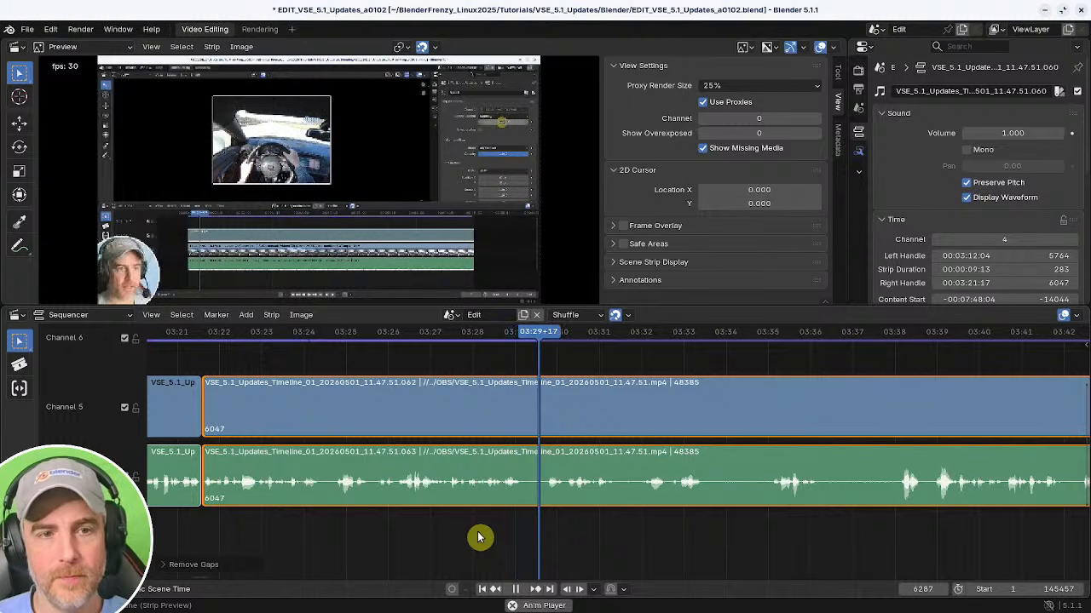
{"action": "middle_click_drag", "start_coordinate": [635, 531], "coordinate": [414, 538]}
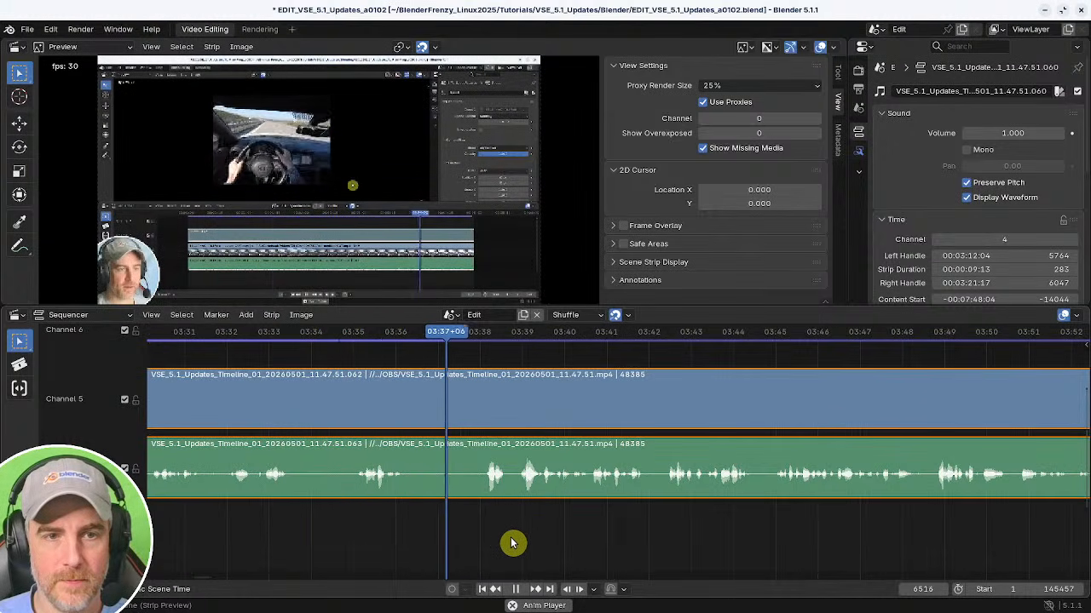
{"action": "middle_click_drag", "start_coordinate": [587, 532], "coordinate": [394, 529]}
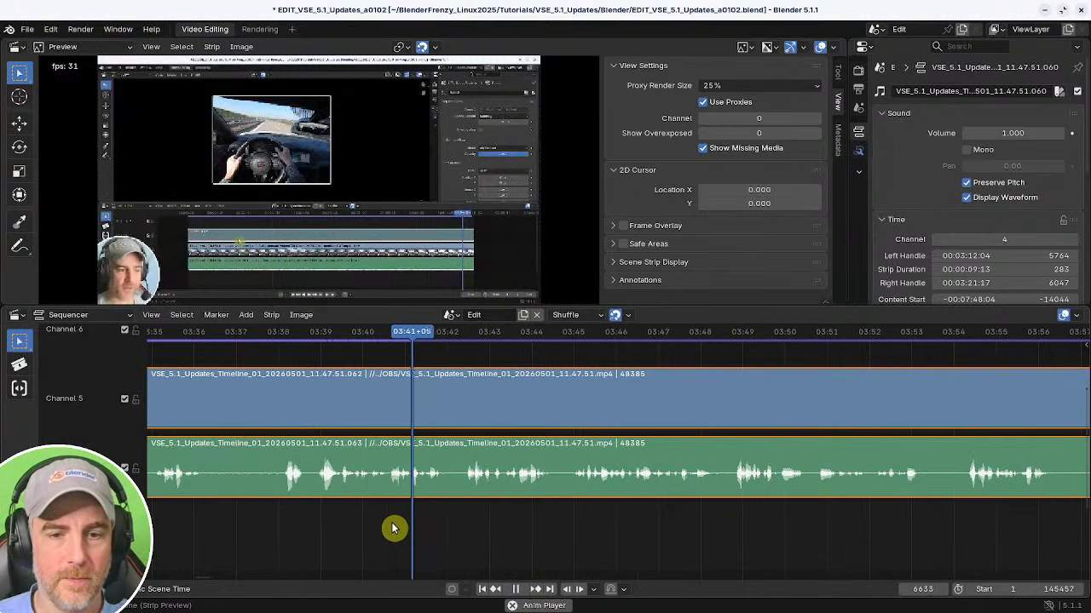
{"action": "middle_click_drag", "start_coordinate": [504, 530], "coordinate": [375, 536]}
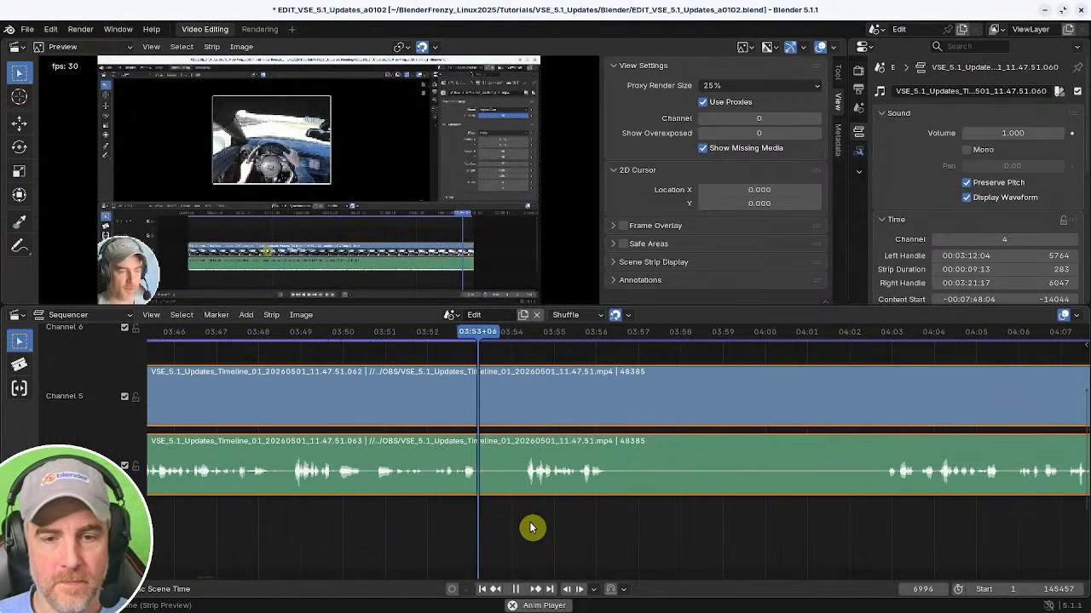
Scrub and play the footage, then split the strips at 03:56+08.
{"action": "middle_click_drag", "start_coordinate": [555, 527], "coordinate": [453, 525]}
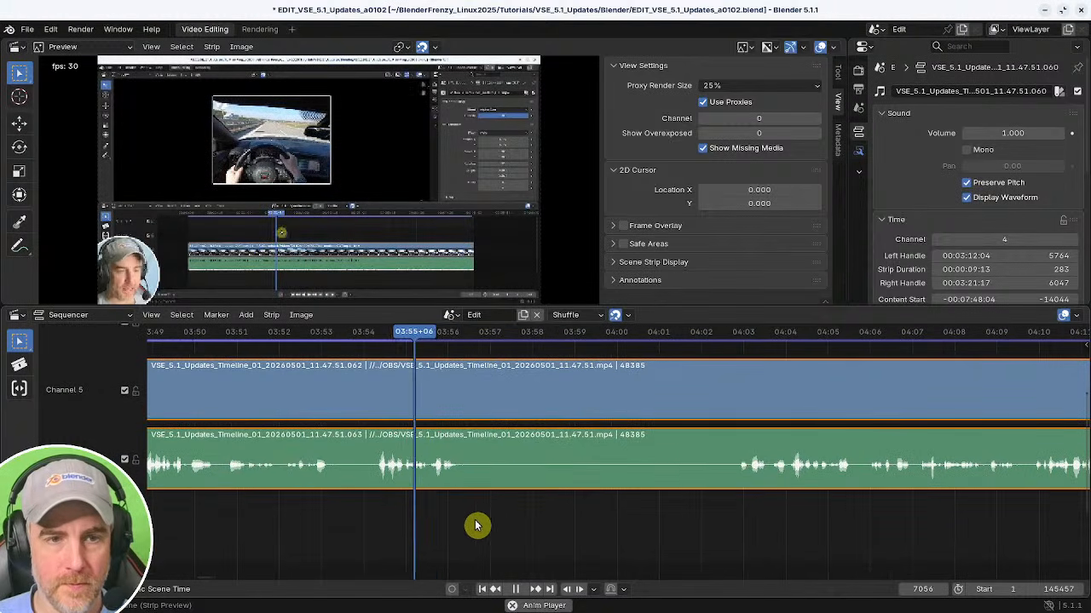
{"action": "key", "text": "space"}
{"action": "key", "text": "k"}
Try cutting out the footage up to 04:02+27 and closing the gap, then undo both changes.
{"action": "right_click", "coordinate": [741, 511], "text": "shift"}
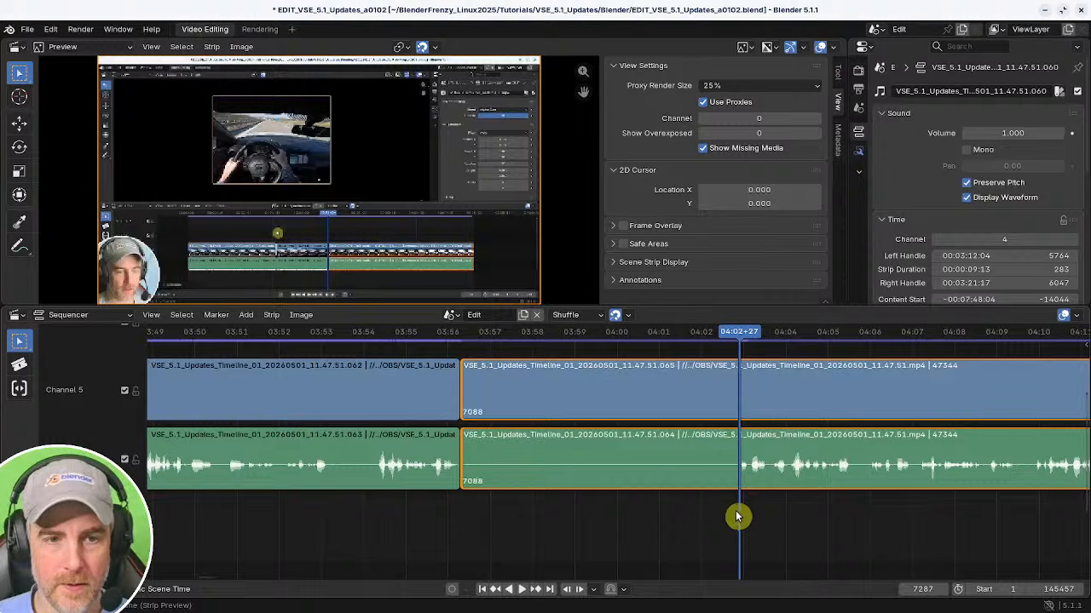
{"action": "key", "text": "shift+s"}
{"action": "right_click", "coordinate": [405, 514], "text": "shift"}
{"action": "key", "text": "BackSpace"}
{"action": "key", "text": "space"}
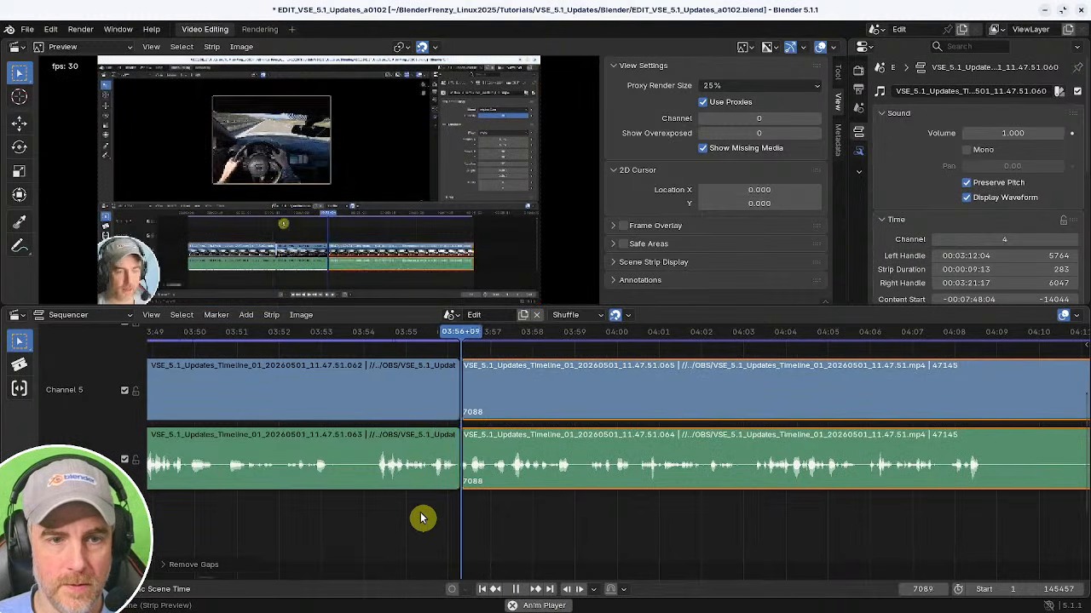
{"action": "key", "text": "Escape"}
{"action": "key", "text": "ctrl+z"}
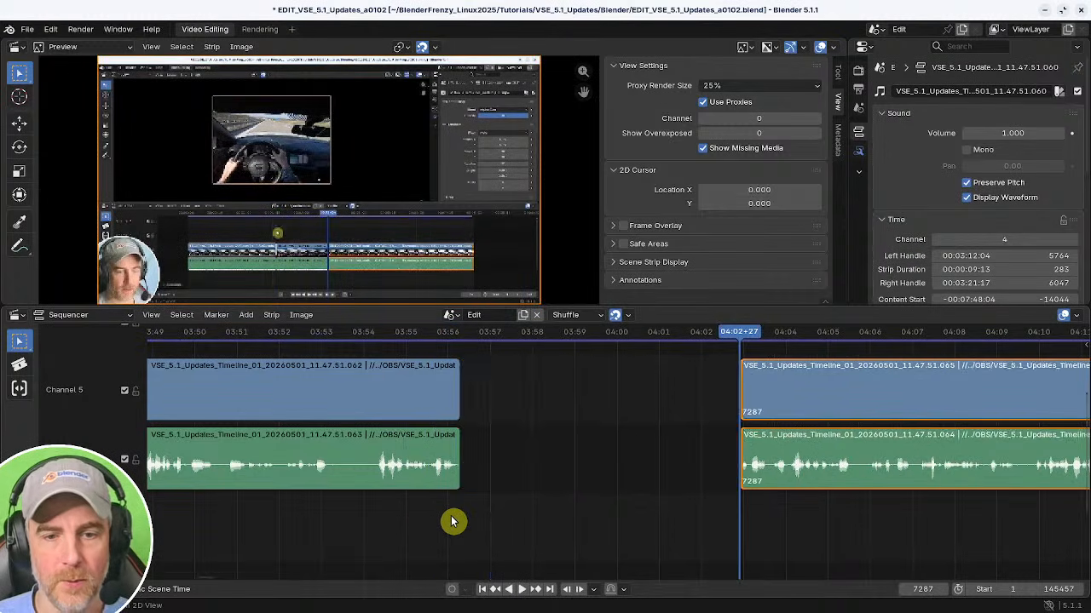
{"action": "key", "text": "ctrl+z"}
Play and scrub onward, then split the strips at 04:02+25.
{"action": "right_click", "coordinate": [463, 527], "text": "shift"}
{"action": "key", "text": "space"}
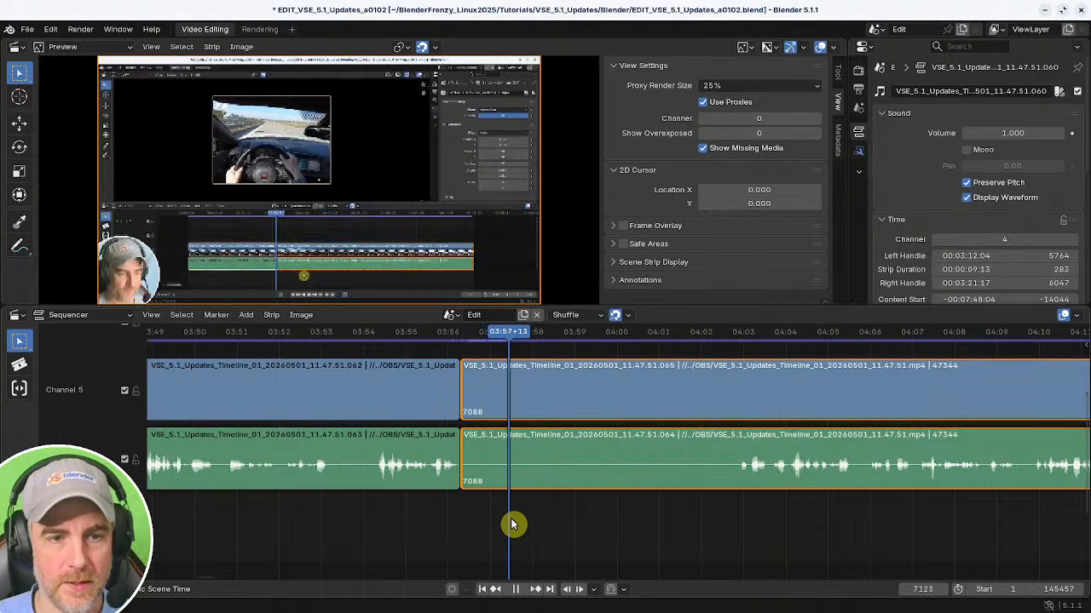
{"action": "right_click_drag", "start_coordinate": [576, 528], "coordinate": [509, 534], "text": "shift"}
{"action": "middle_click_drag", "start_coordinate": [497, 526], "coordinate": [406, 538]}
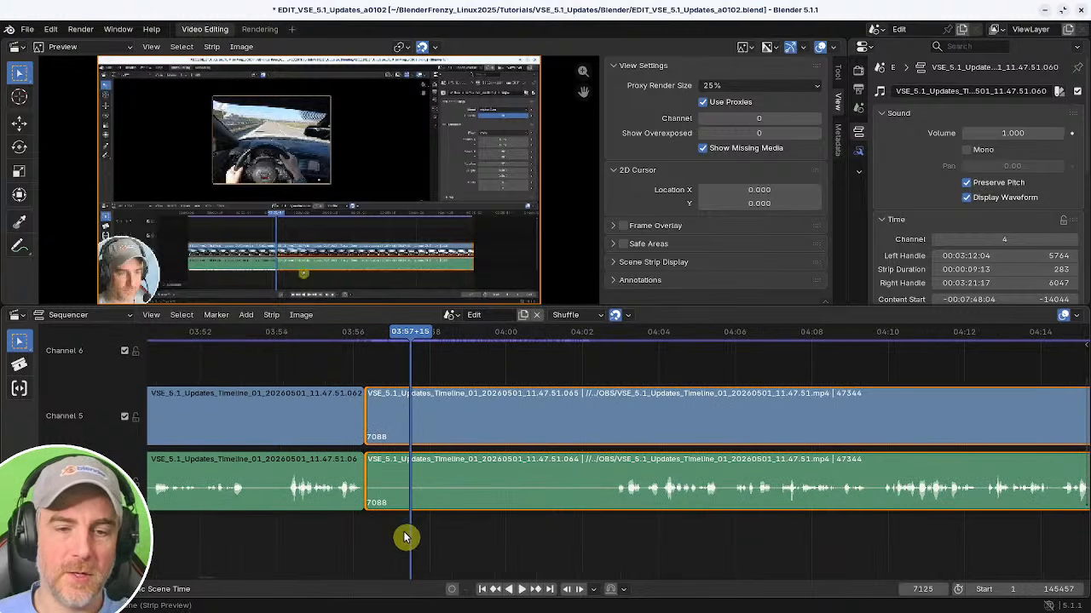
{"action": "right_click_drag", "start_coordinate": [362, 527], "coordinate": [615, 534], "text": "shift"}
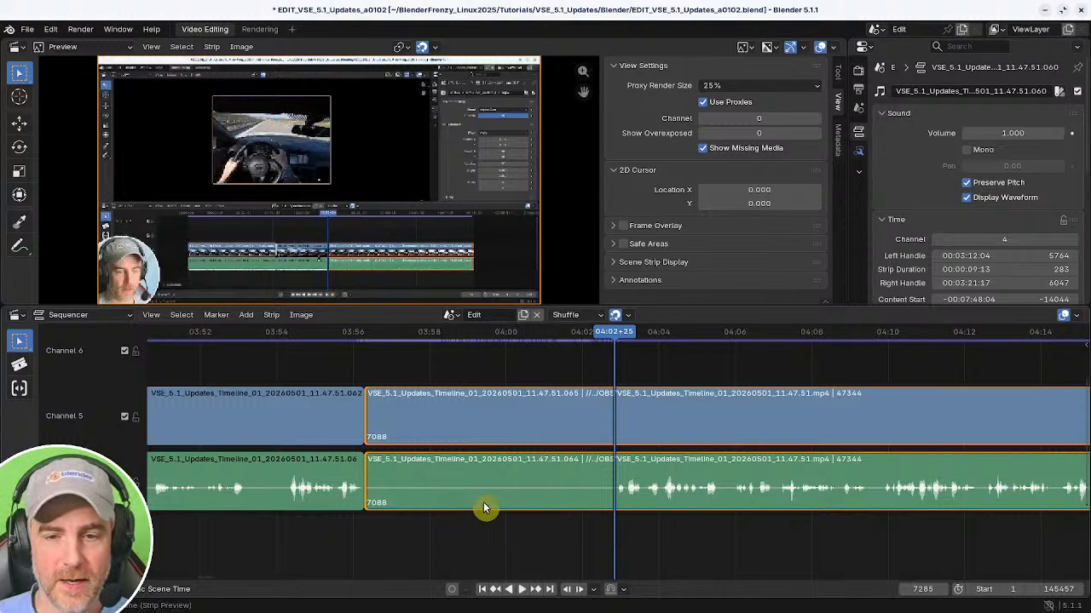
{"action": "key", "text": "k"}
Select the video segment between 03:56+08 and 04:02+25 and make it a meta strip.
{"action": "left_click", "coordinate": [459, 425]}
{"action": "left_click", "coordinate": [417, 438], "text": "alt"}
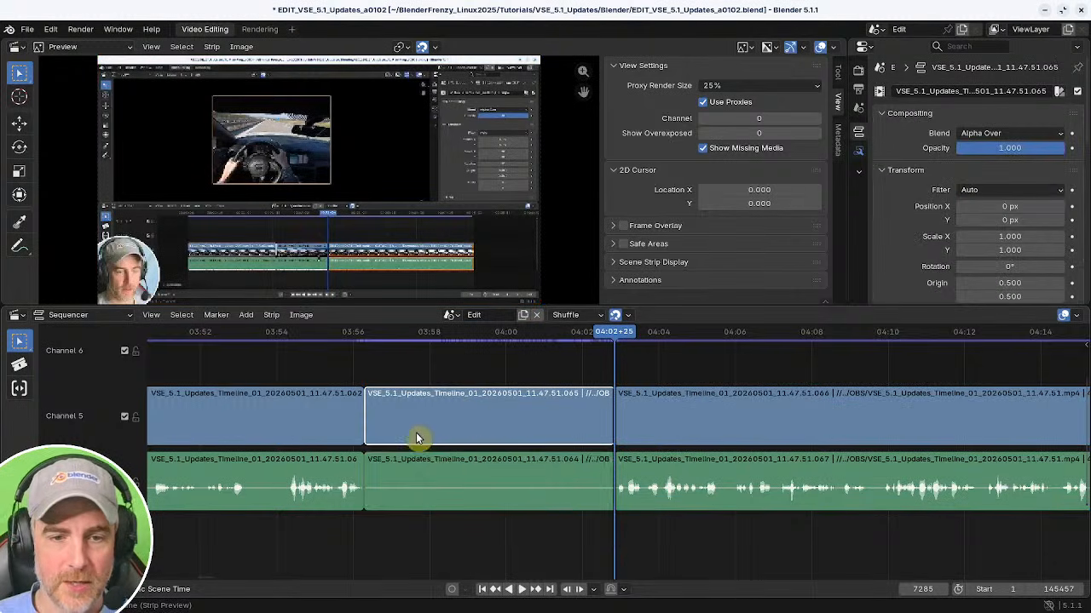
{"action": "middle_click_drag", "start_coordinate": [436, 410], "coordinate": [448, 429]}
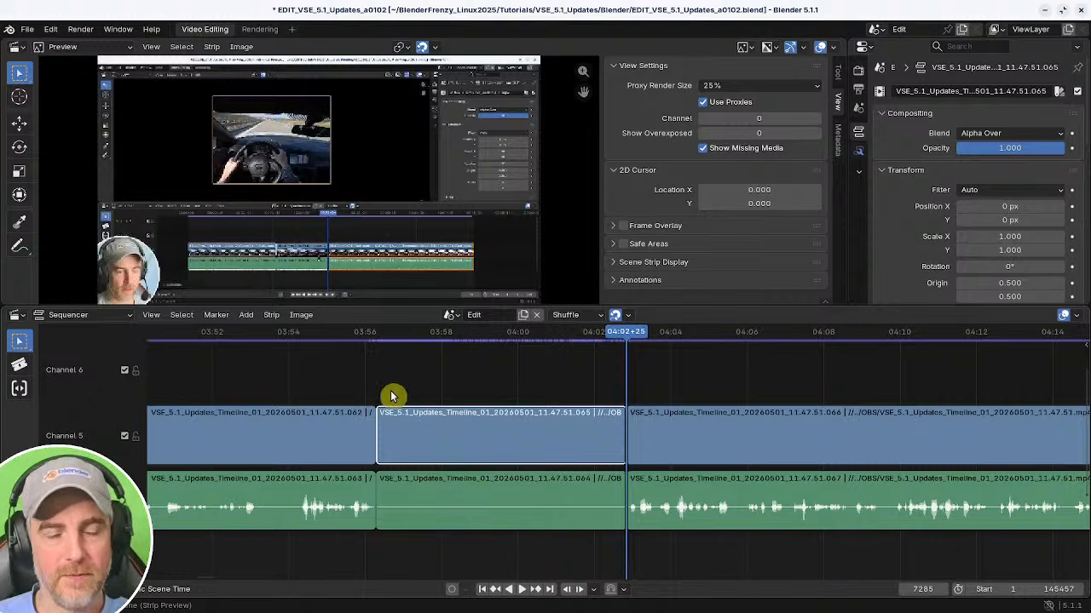
{"action": "left_click", "coordinate": [267, 315]}
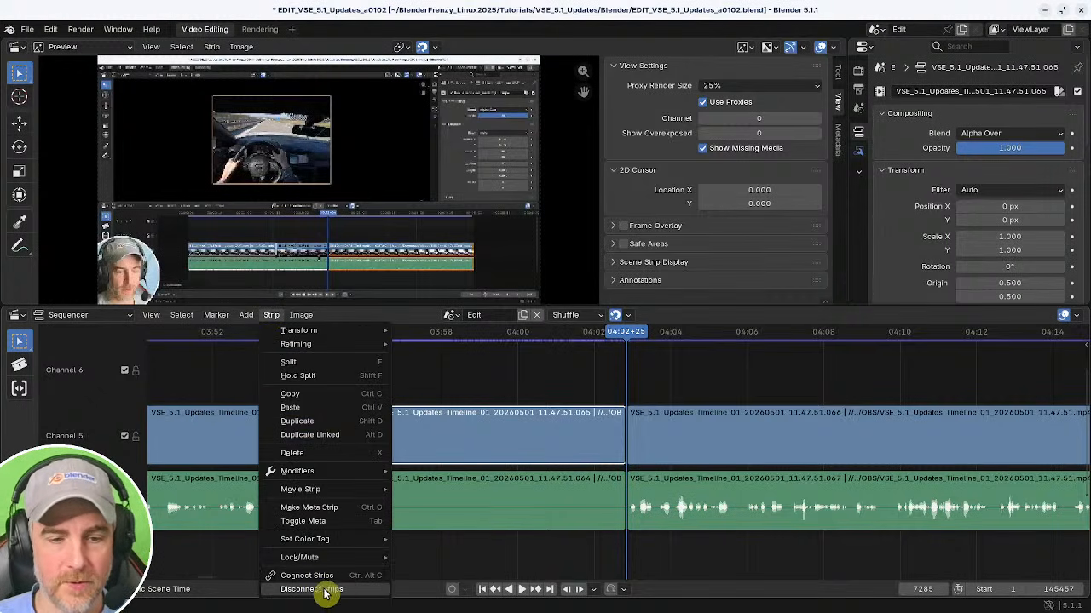
{"action": "left_click", "coordinate": [521, 368]}
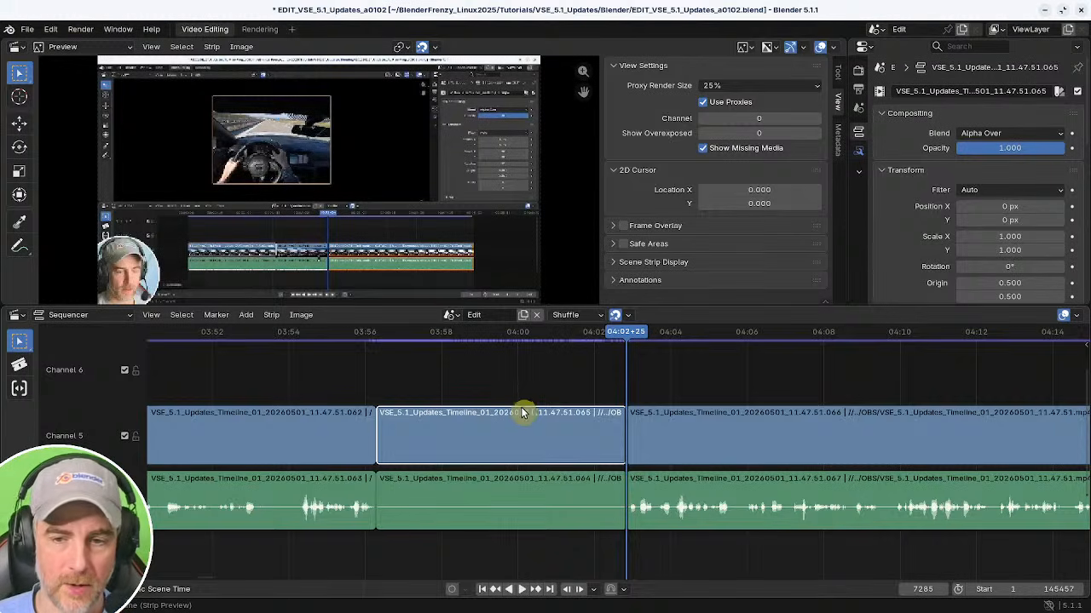
{"action": "mouse_move", "coordinate": [551, 402]}
{"action": "middle_mouse_down"}
{"action": "mouse_move", "coordinate": [533, 414]}
{"action": "mouse_move", "coordinate": [536, 393]}
{"action": "middle_mouse_up"}
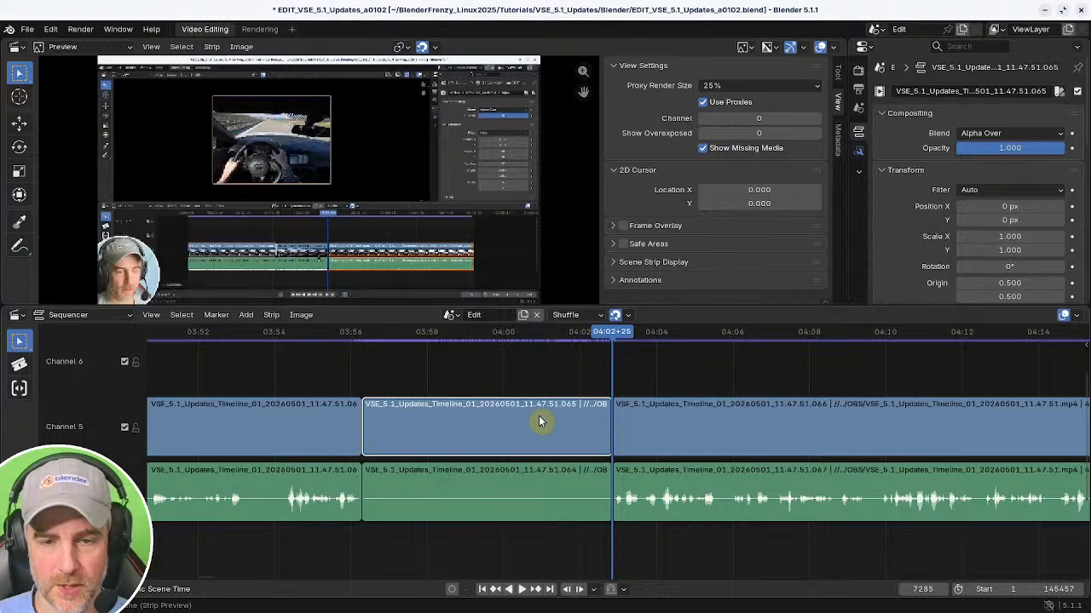
{"action": "key", "text": "ctrl+g"}
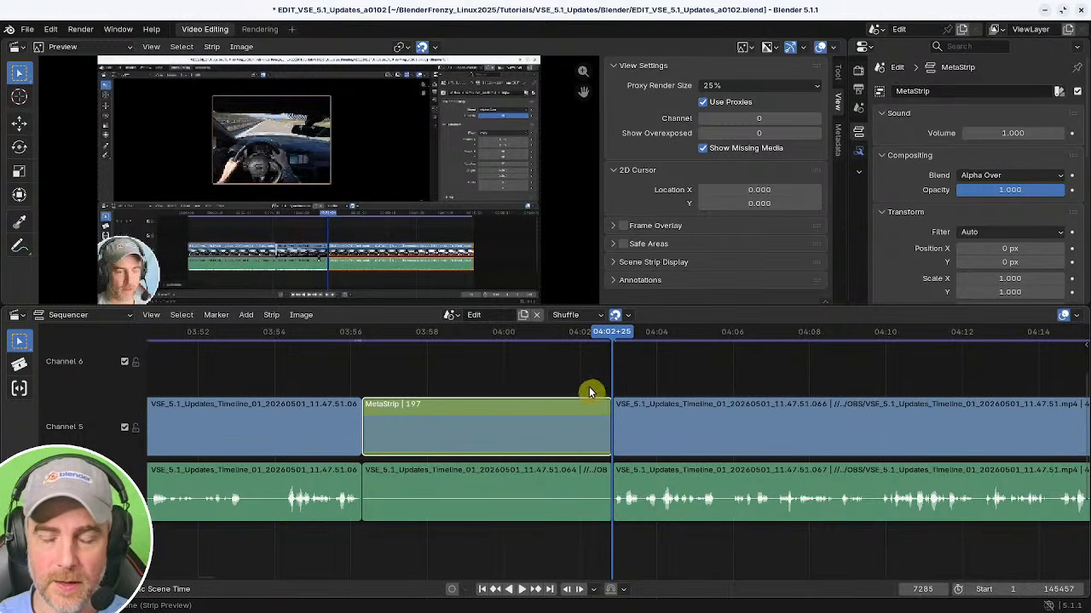
Add a Speed Control effect strip to the meta strip.
{"action": "right_click_drag", "start_coordinate": [363, 386], "coordinate": [611, 373], "text": "shift"}
{"action": "scroll", "coordinate": [482, 438], "scroll_direction": "up", "scroll_amount": 2, "text": "shift"}
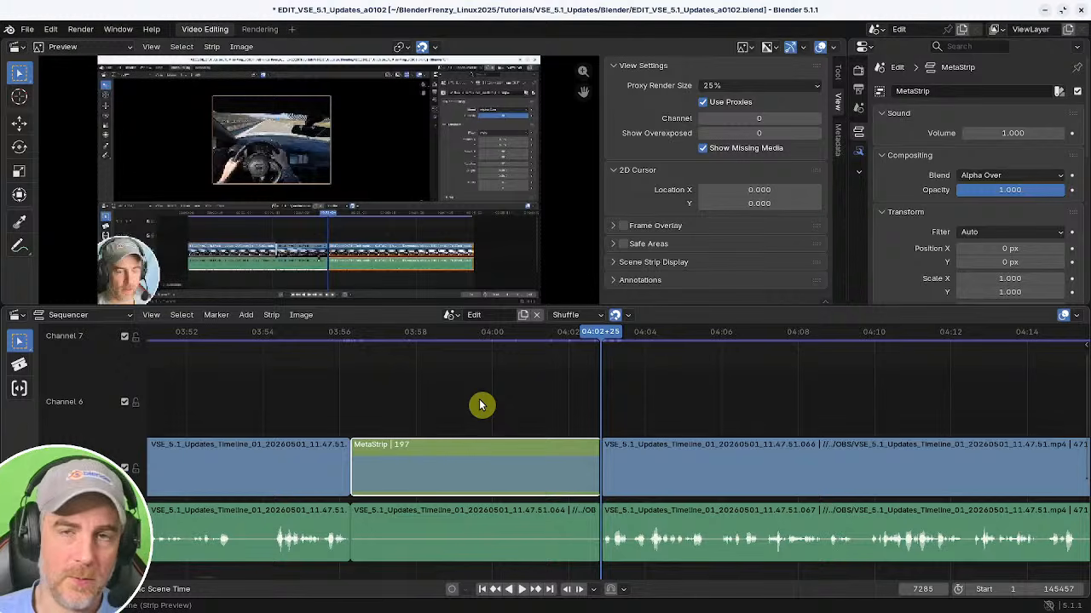
{"action": "key", "text": "shift+a"}
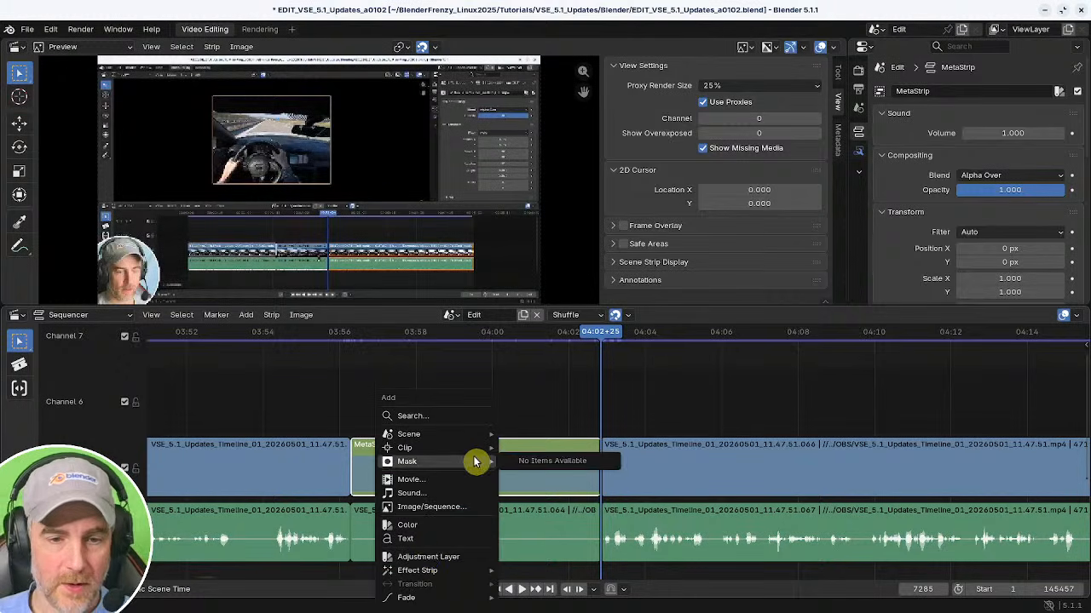
{"action": "mouse_move", "coordinate": [425, 579]}
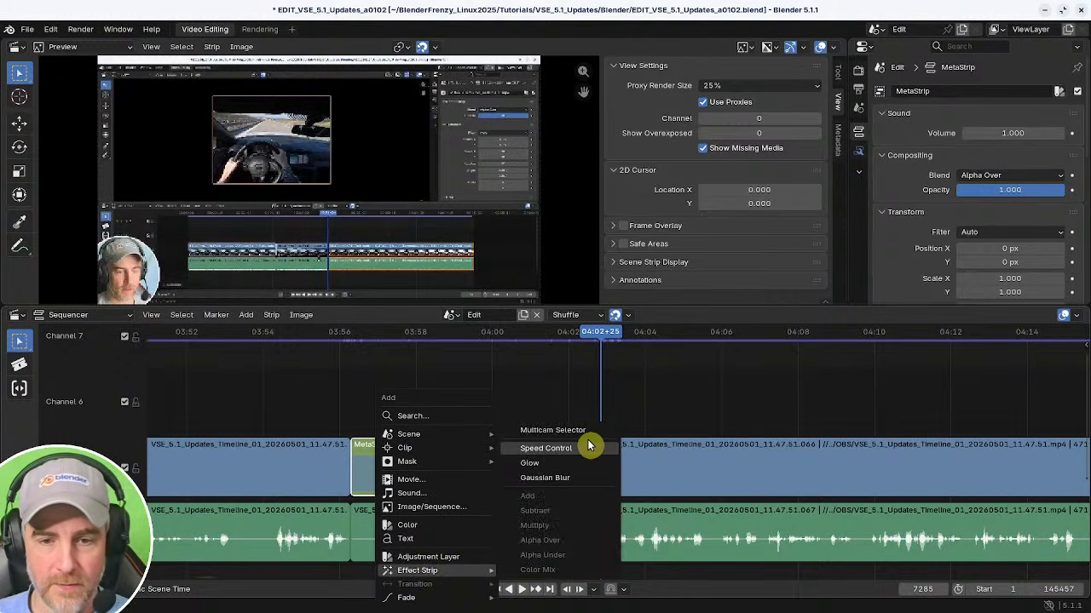
{"action": "left_click", "coordinate": [547, 448]}
{"action": "left_click", "coordinate": [547, 462]}
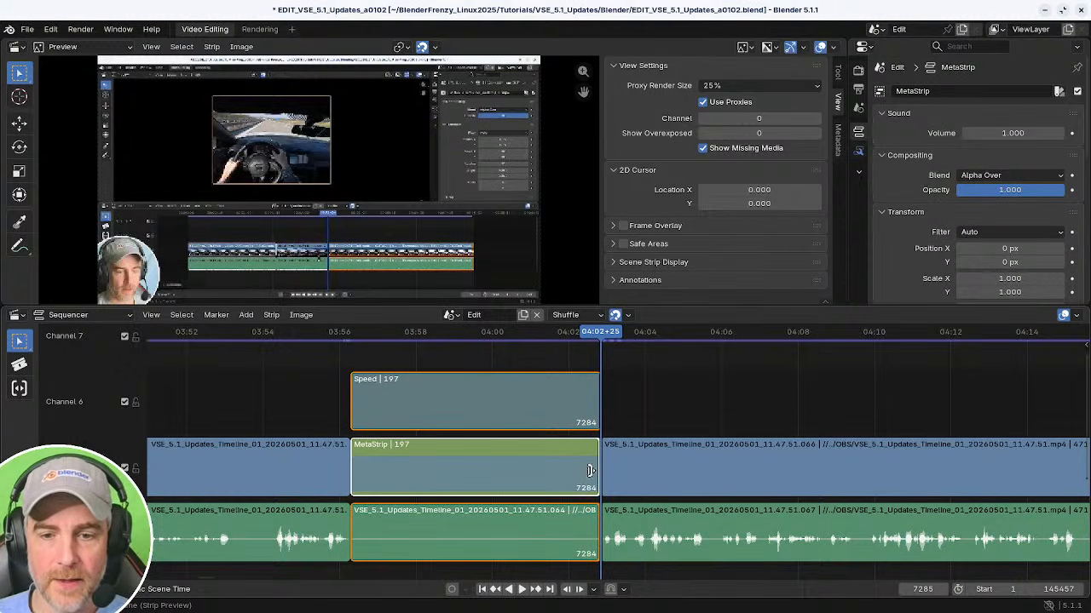
Shorten the meta strip to about 40 frames and remove the gap after it.
{"action": "left_click_drag", "start_coordinate": [588, 467], "coordinate": [378, 467]}
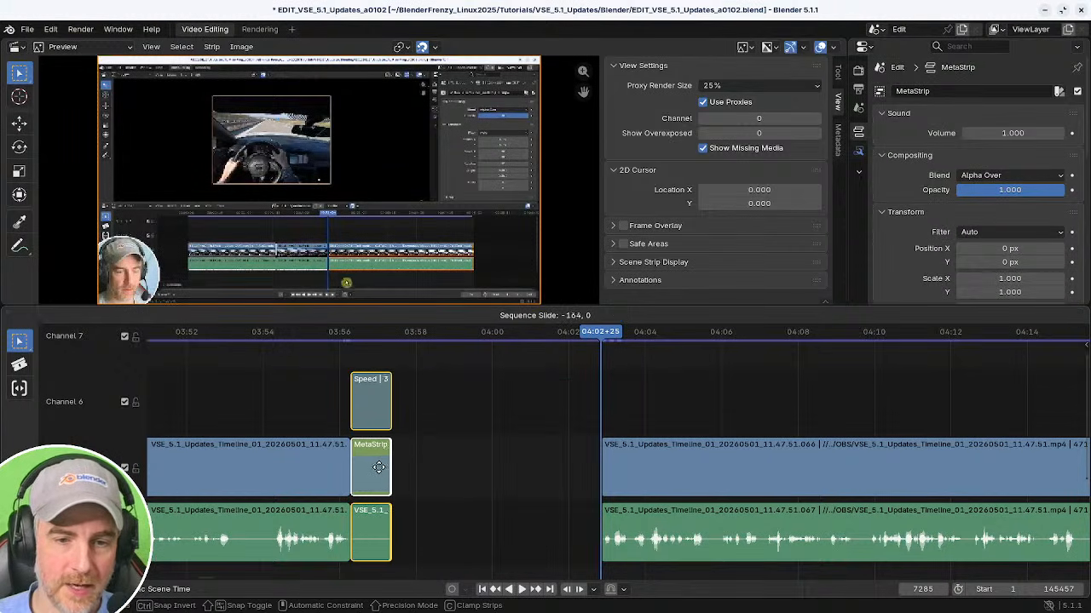
{"action": "left_click", "coordinate": [378, 467]}
{"action": "right_click_drag", "start_coordinate": [342, 411], "coordinate": [324, 408], "text": "shift"}
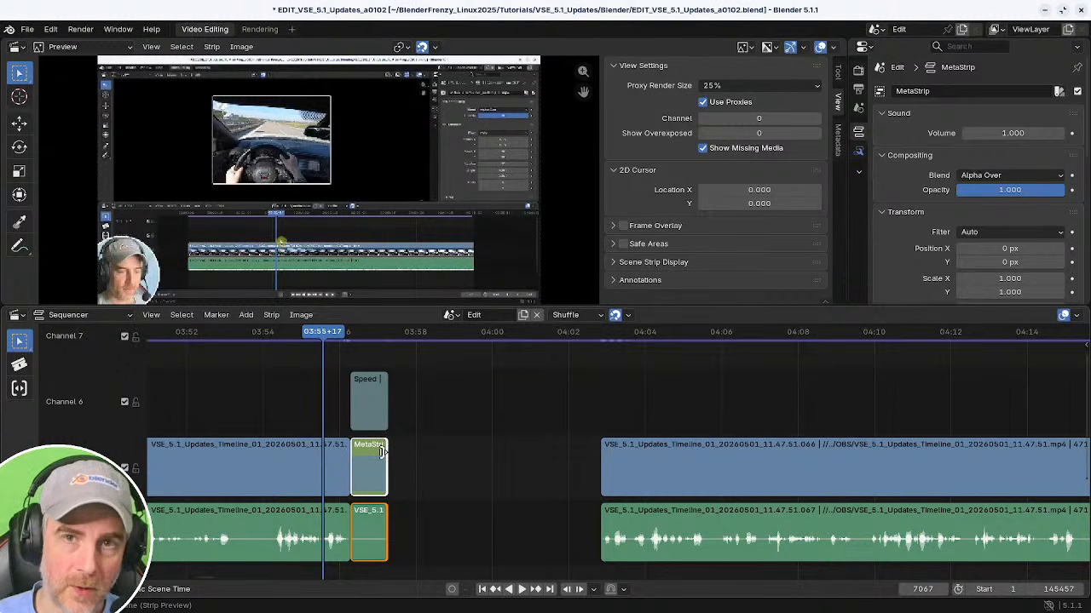
{"action": "mouse_move", "coordinate": [383, 451]}
{"action": "left_mouse_down"}
{"action": "mouse_move", "coordinate": [440, 453]}
{"action": "mouse_move", "coordinate": [399, 458]}
{"action": "left_mouse_up"}
{"action": "key", "text": "BackSpace"}
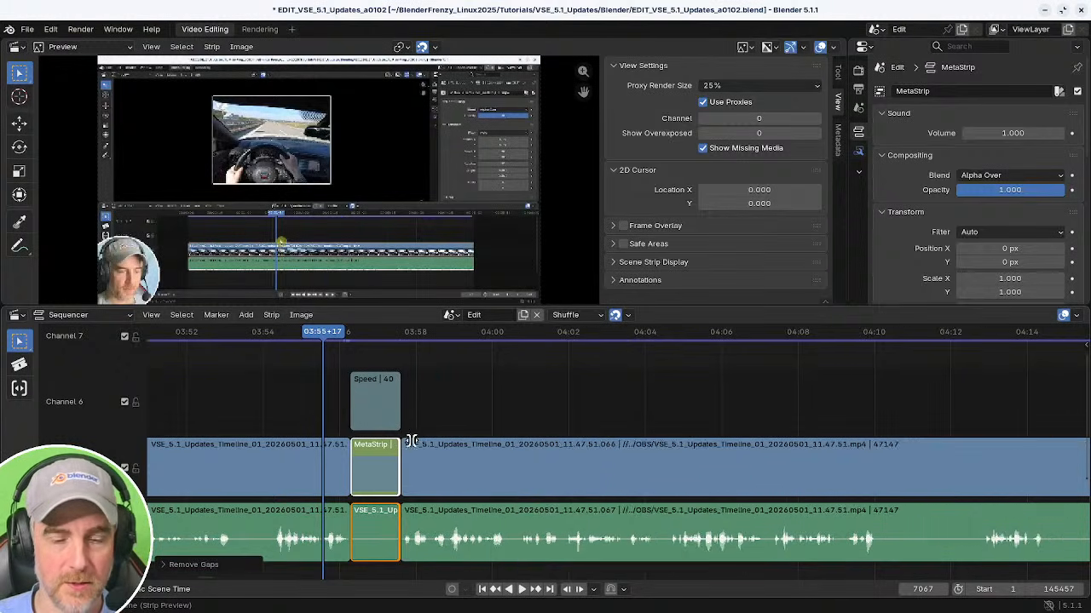
Zoom in and play the sped-up section to review it.
{"action": "scroll", "coordinate": [477, 460], "scroll_direction": "up", "scroll_amount": 5}
{"action": "scroll", "coordinate": [555, 460], "scroll_direction": "up", "scroll_amount": 2}
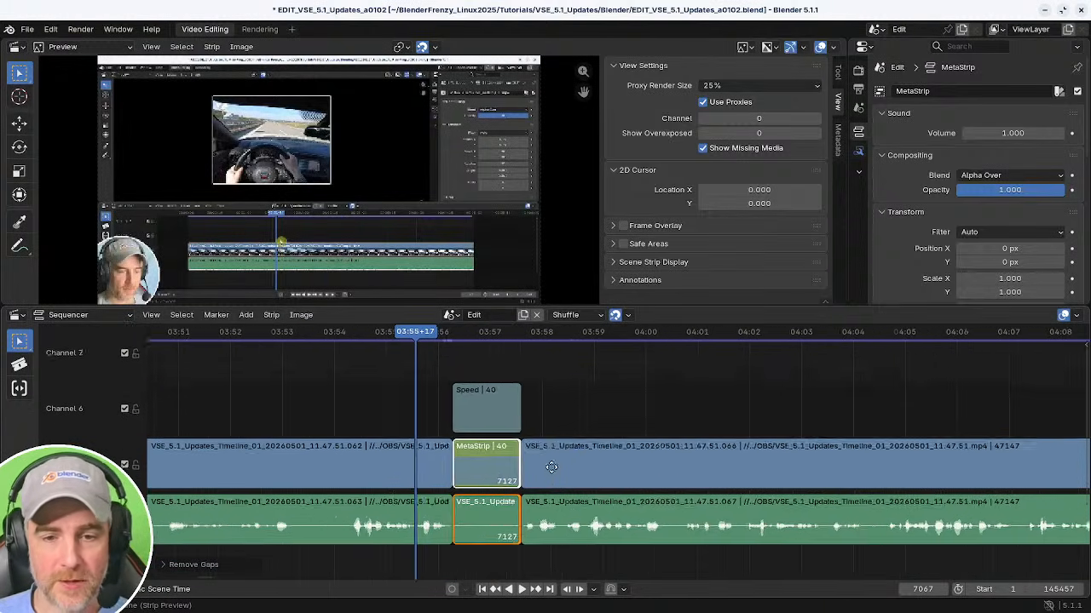
{"action": "key", "text": "space"}
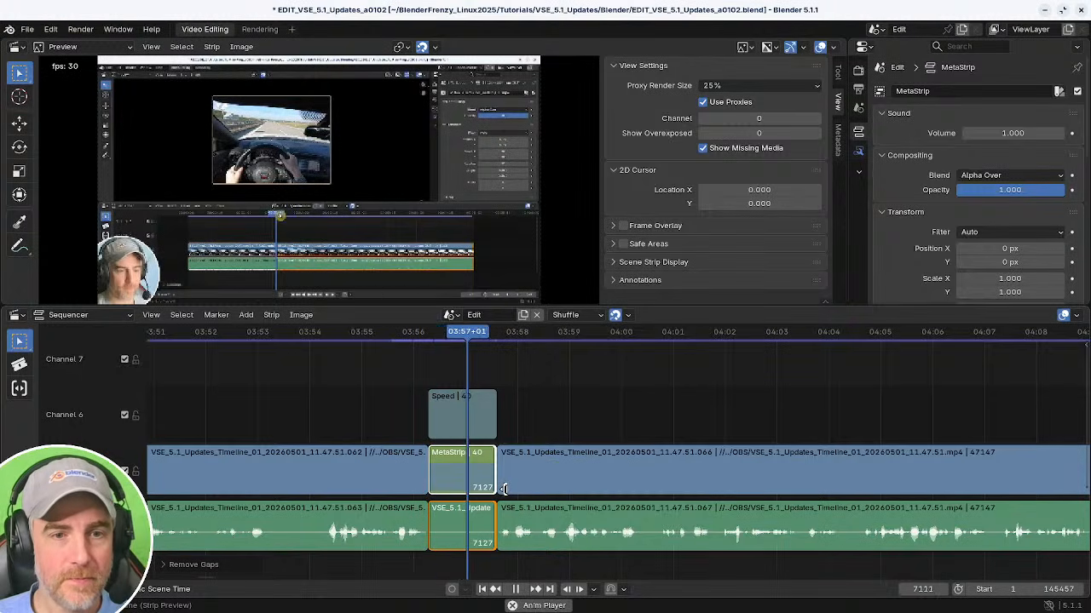
{"action": "key", "text": "space"}
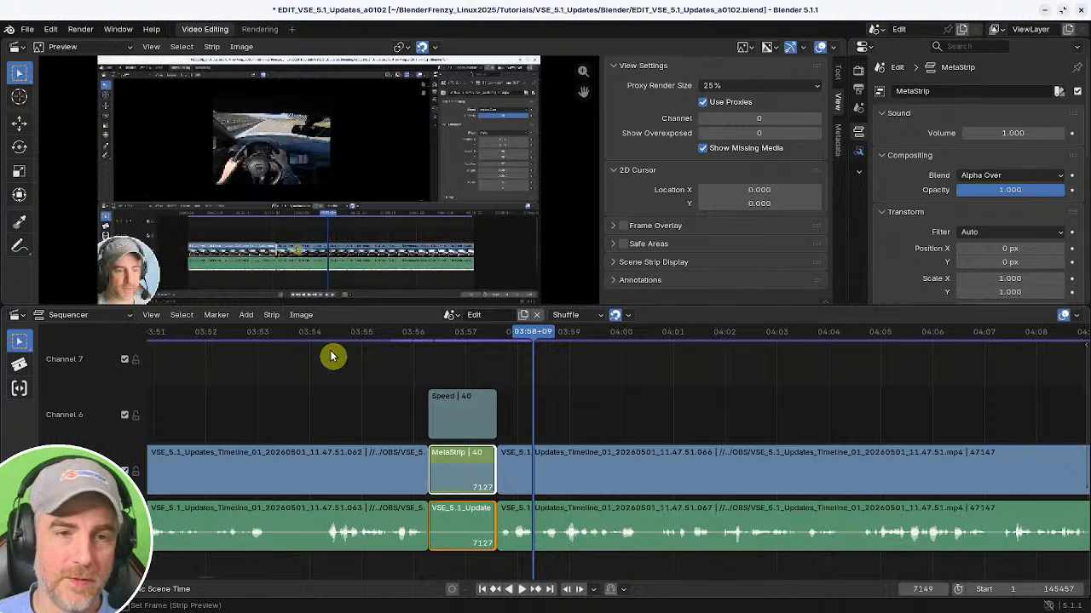
Undo the shortening and gap removal of the sped-up section.
{"action": "mouse_move", "coordinate": [461, 399]}
{"action": "middle_mouse_down"}
{"action": "mouse_move", "coordinate": [487, 393]}
{"action": "mouse_move", "coordinate": [474, 404]}
{"action": "middle_mouse_up"}
{"action": "key", "text": "ctrl+z"}
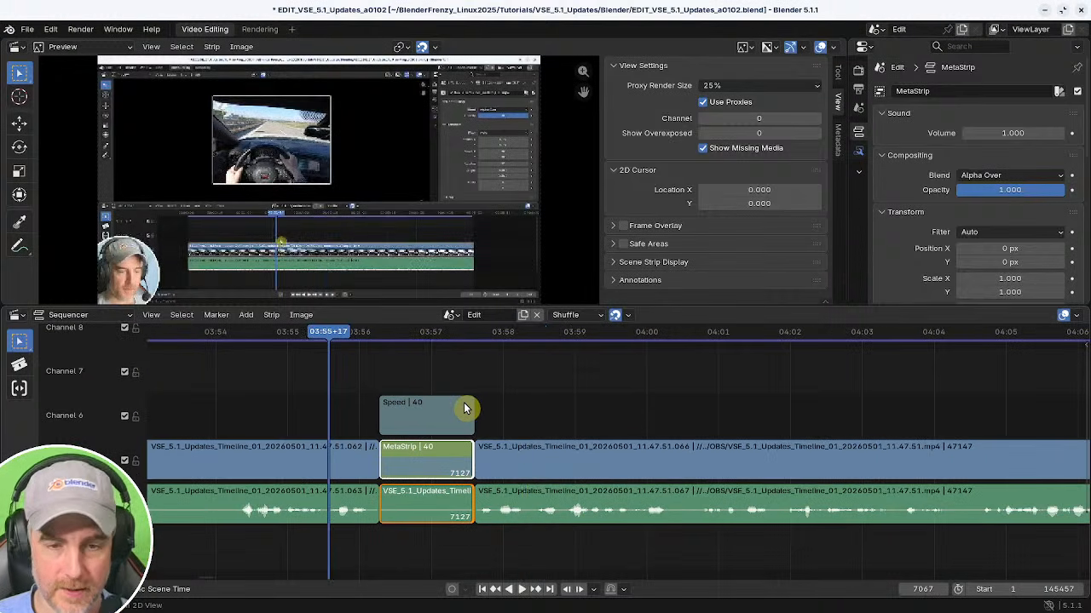
{"action": "key", "text": "ctrl+z"}
{"action": "key", "text": "ctrl+z"}
{"action": "key", "text": "ctrl+z"}
{"action": "key", "text": "ctrl+z"}
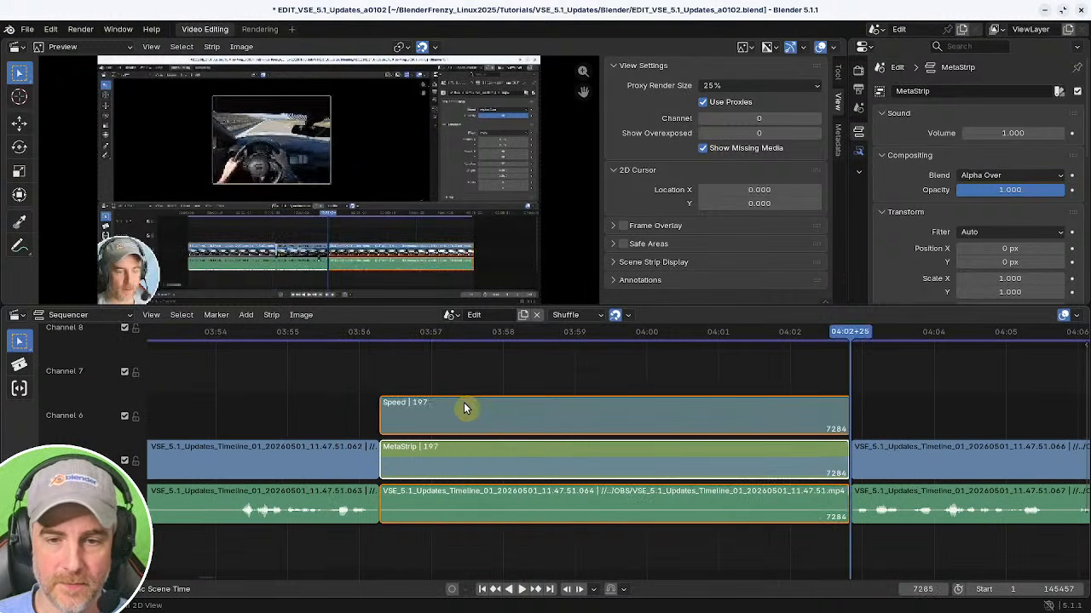
Select the speed and meta strips and undo the speed-up and meta strip.
{"action": "left_click", "coordinate": [481, 414]}
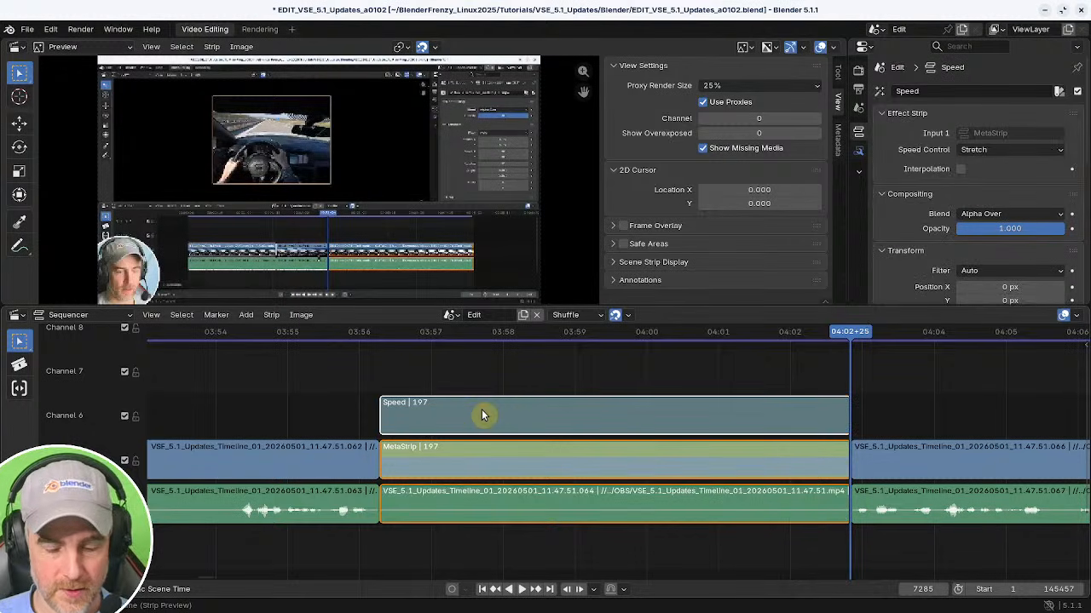
{"action": "left_click", "coordinate": [474, 452]}
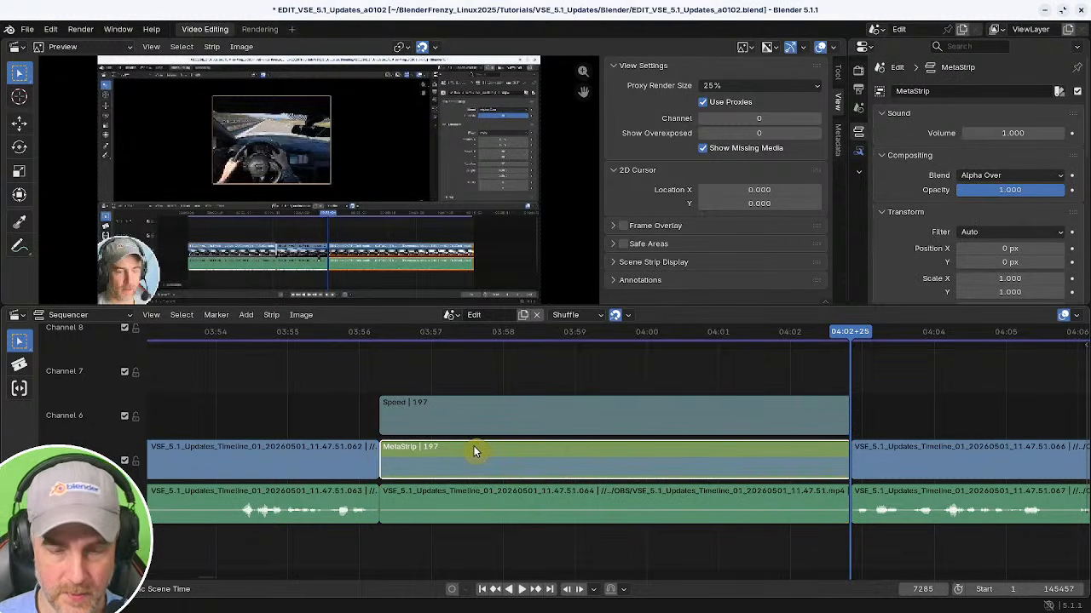
{"action": "key", "text": "ctrl+z"}
Split the footage and trim it to start at 03:57+15, closing the resulting gap.
{"action": "middle_click_drag", "start_coordinate": [556, 451], "coordinate": [504, 454]}
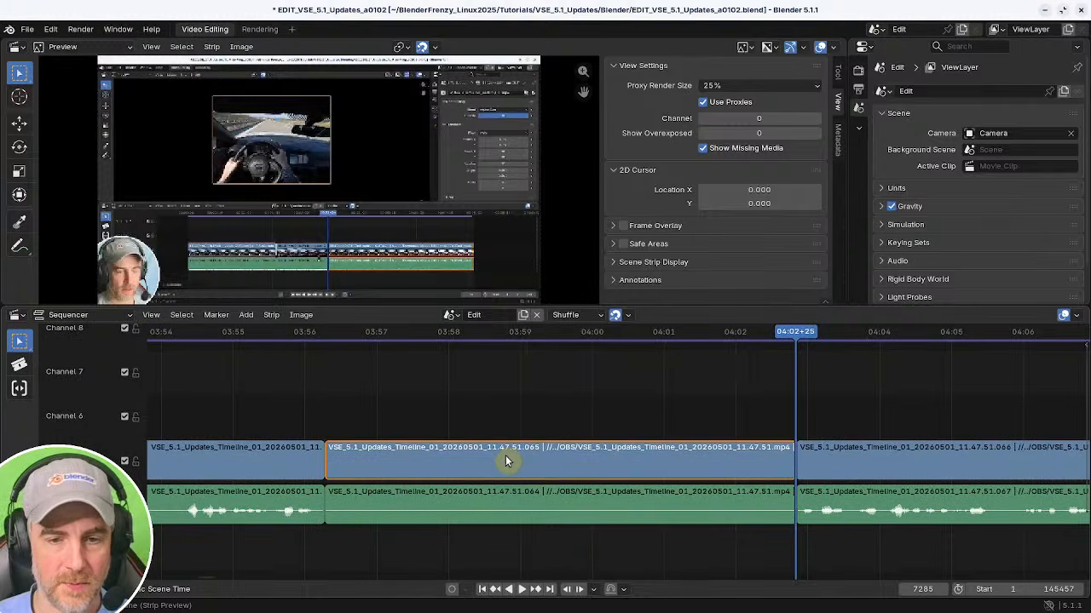
{"action": "left_click", "coordinate": [504, 454]}
{"action": "right_click", "coordinate": [296, 380], "text": "shift"}
{"action": "key", "text": "space"}
{"action": "right_click_drag", "start_coordinate": [302, 379], "coordinate": [414, 396], "text": "shift"}
{"action": "key", "text": "k"}
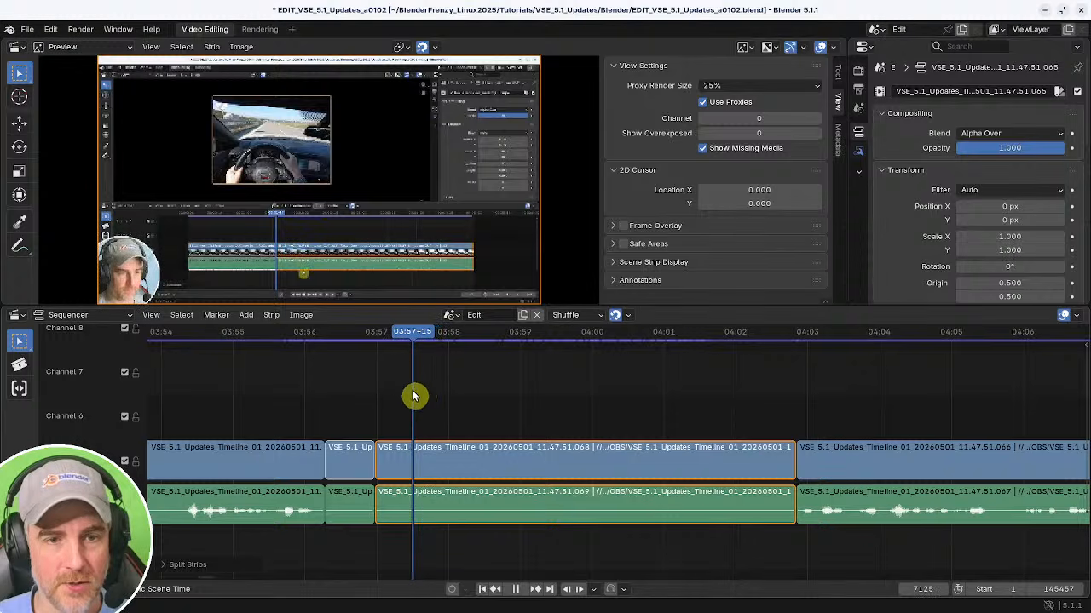
{"action": "key", "text": "shift+s"}
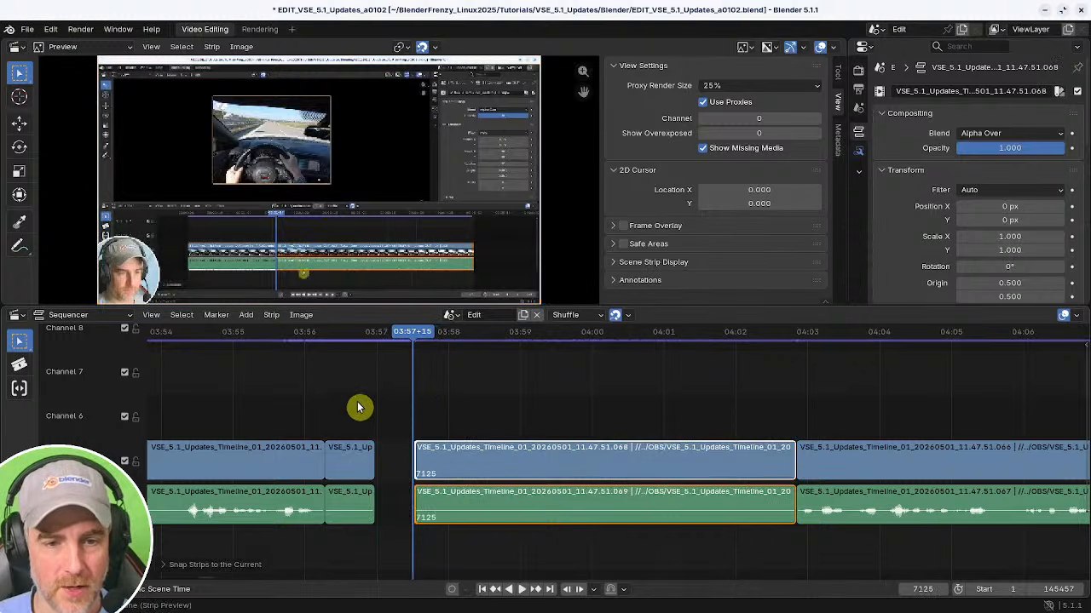
{"action": "right_click", "coordinate": [359, 407], "text": "shift"}
{"action": "key", "text": "BackSpace"}
{"action": "key", "text": "space"}
{"action": "key", "text": "space"}
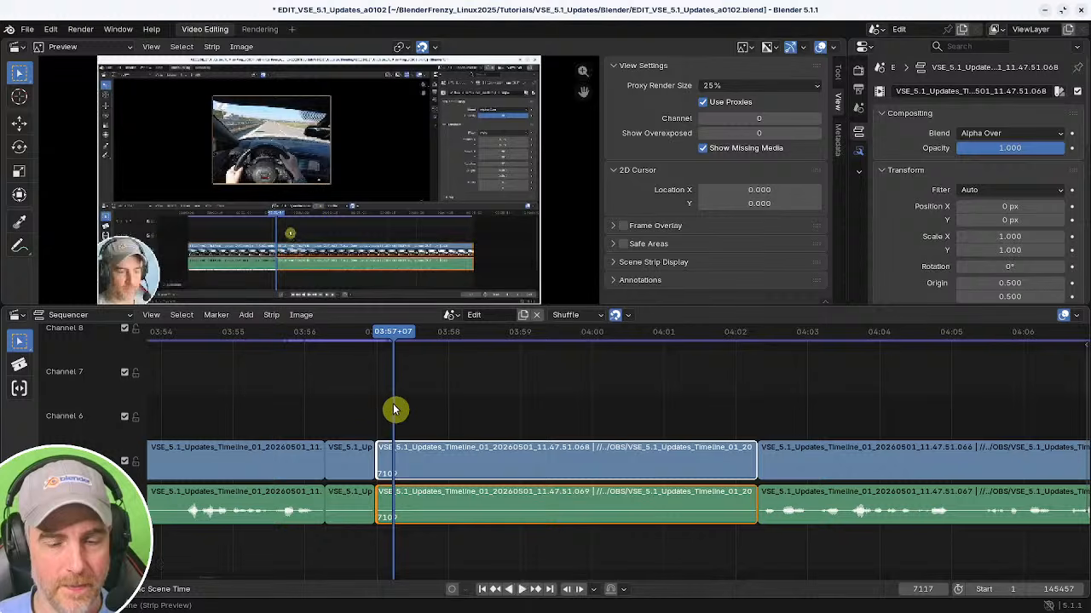
Cut out the footage between 03:57+20 and 04:00+18 and close the resulting gap.
{"action": "right_click_drag", "start_coordinate": [393, 409], "coordinate": [424, 414], "text": "shift"}
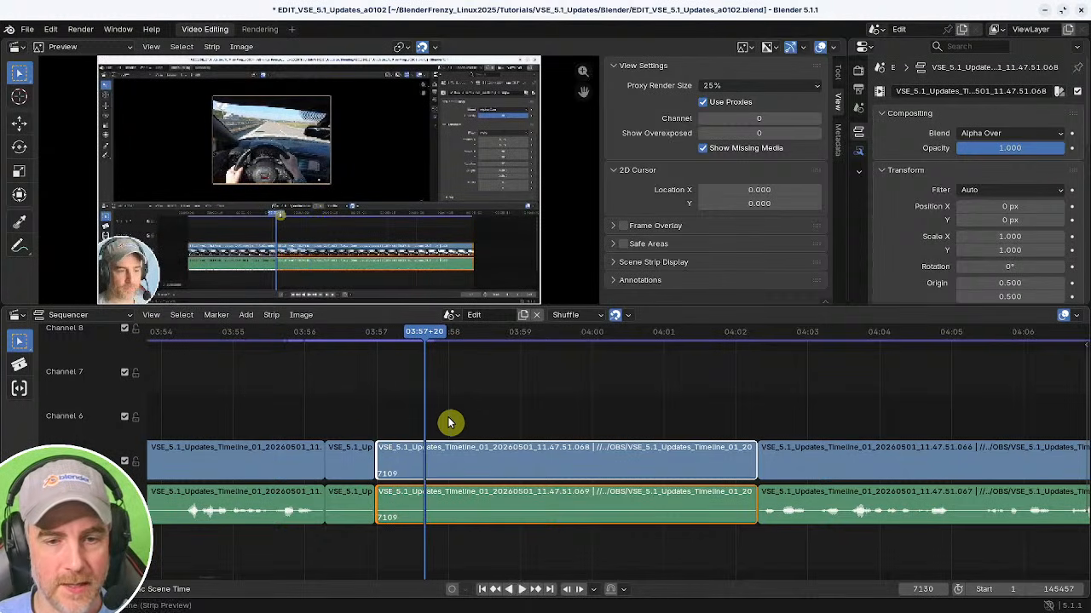
{"action": "left_click_drag", "start_coordinate": [446, 407], "coordinate": [452, 430]}
{"action": "left_click_drag", "start_coordinate": [478, 546], "coordinate": [478, 546]}
{"action": "key", "text": "k"}
{"action": "middle_click_drag", "start_coordinate": [446, 435], "coordinate": [393, 414]}
{"action": "left_click", "coordinate": [383, 432]}
{"action": "key", "text": "space"}
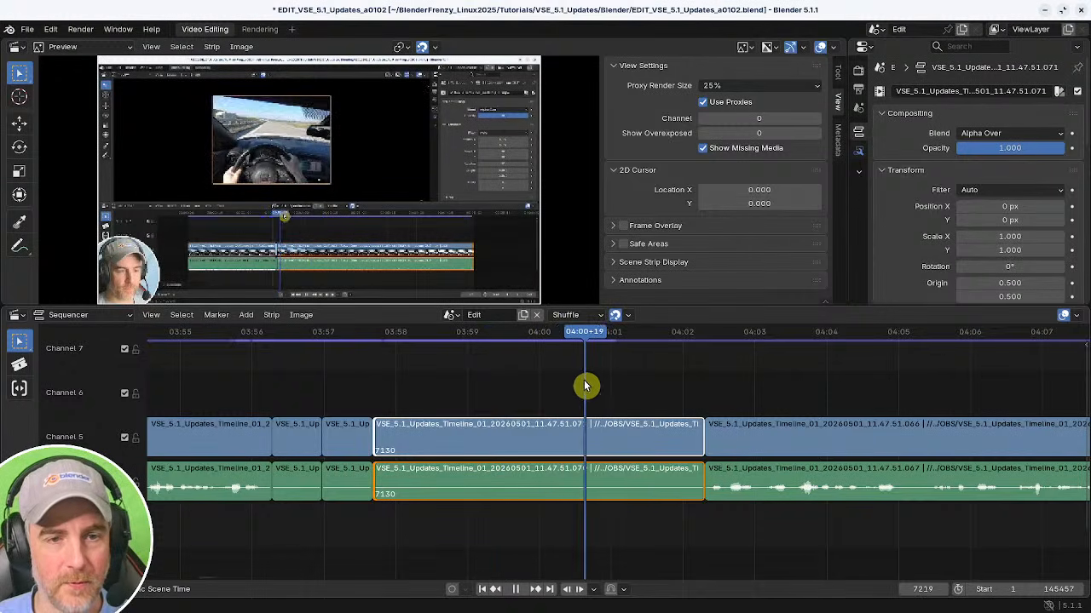
{"action": "left_click_drag", "start_coordinate": [584, 386], "coordinate": [583, 385]}
{"action": "key", "text": "shift+s"}
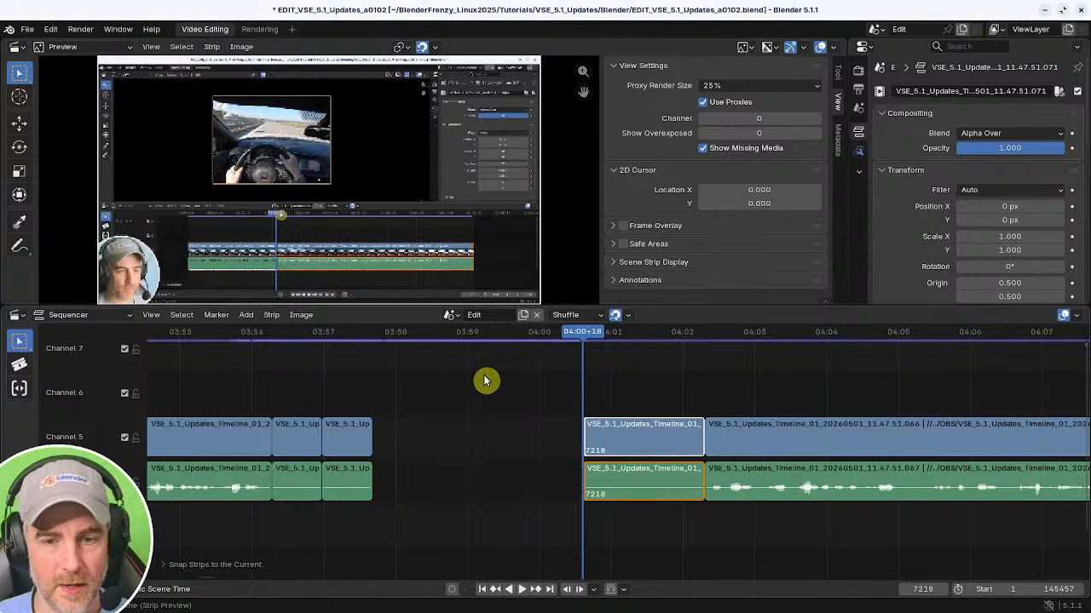
{"action": "right_click_drag", "start_coordinate": [392, 388], "coordinate": [336, 395], "text": "shift"}
{"action": "key", "text": "BackSpace"}
{"action": "key", "text": "space"}
Play back and scrub the footage around the recent cuts to review them.
{"action": "key", "text": "space"}
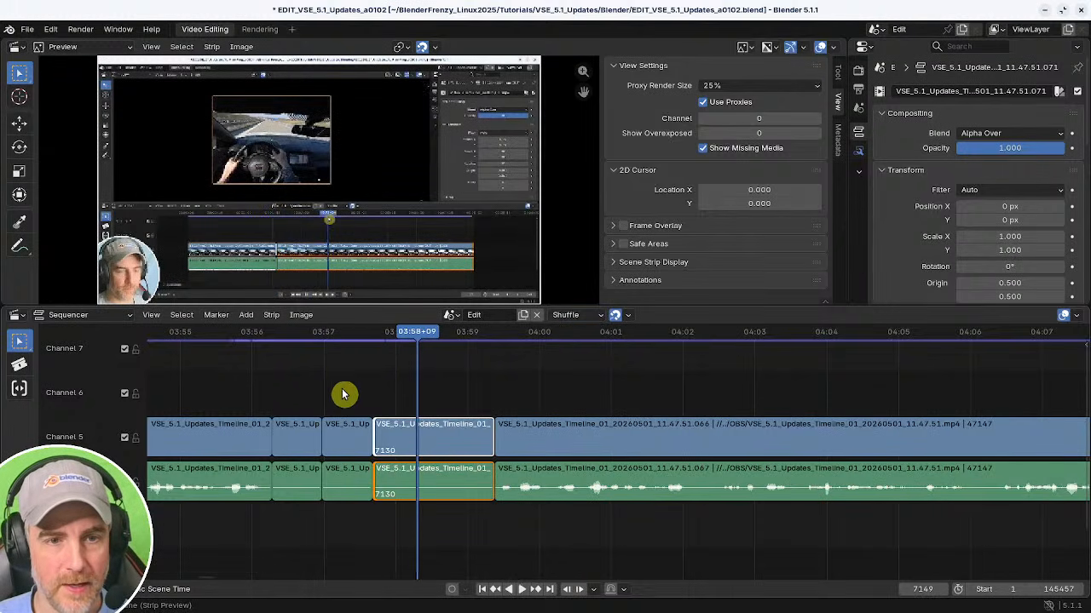
{"action": "middle_click_drag", "start_coordinate": [482, 425], "coordinate": [562, 423]}
{"action": "key", "text": "space"}
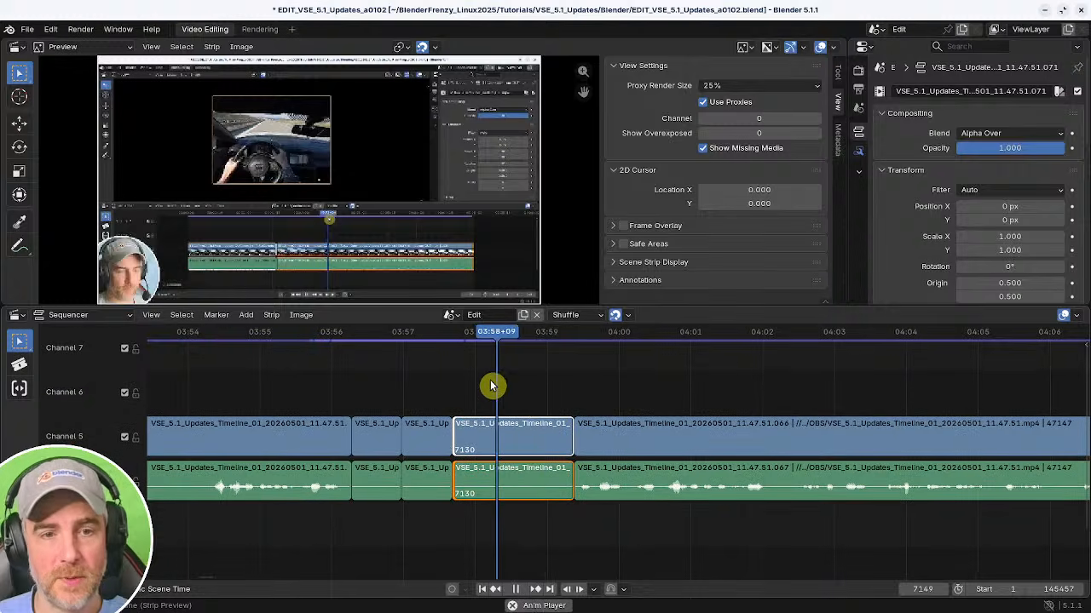
{"action": "key", "text": "space"}
{"action": "right_click_drag", "start_coordinate": [294, 377], "coordinate": [206, 379], "text": "shift"}
{"action": "middle_click_drag", "start_coordinate": [480, 411], "coordinate": [462, 418], "text": "ctrl"}
{"action": "middle_click_drag", "start_coordinate": [553, 416], "coordinate": [522, 413]}
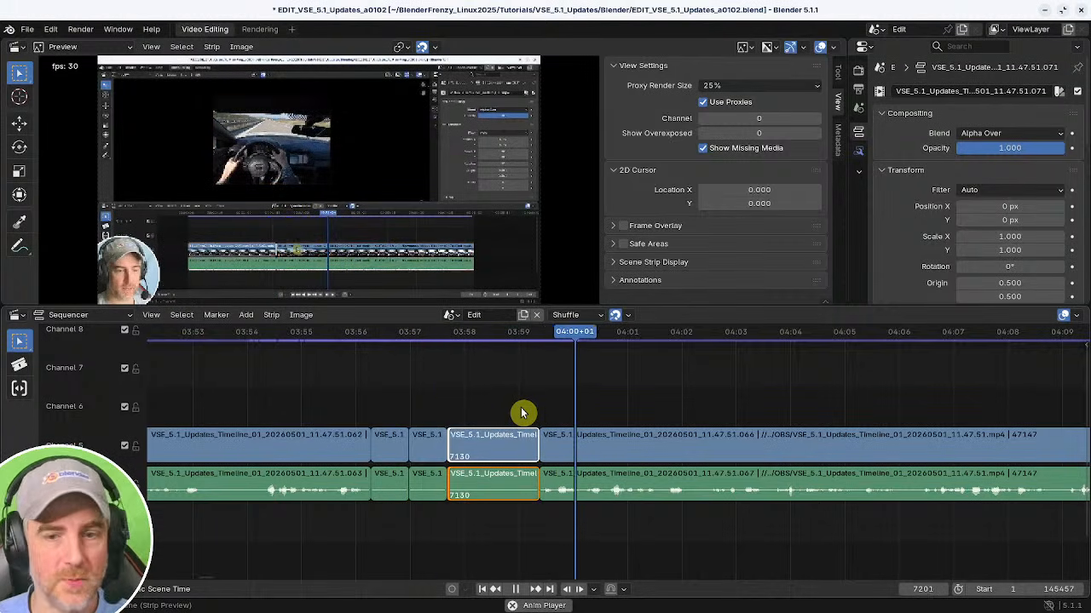
{"action": "key", "text": "space"}
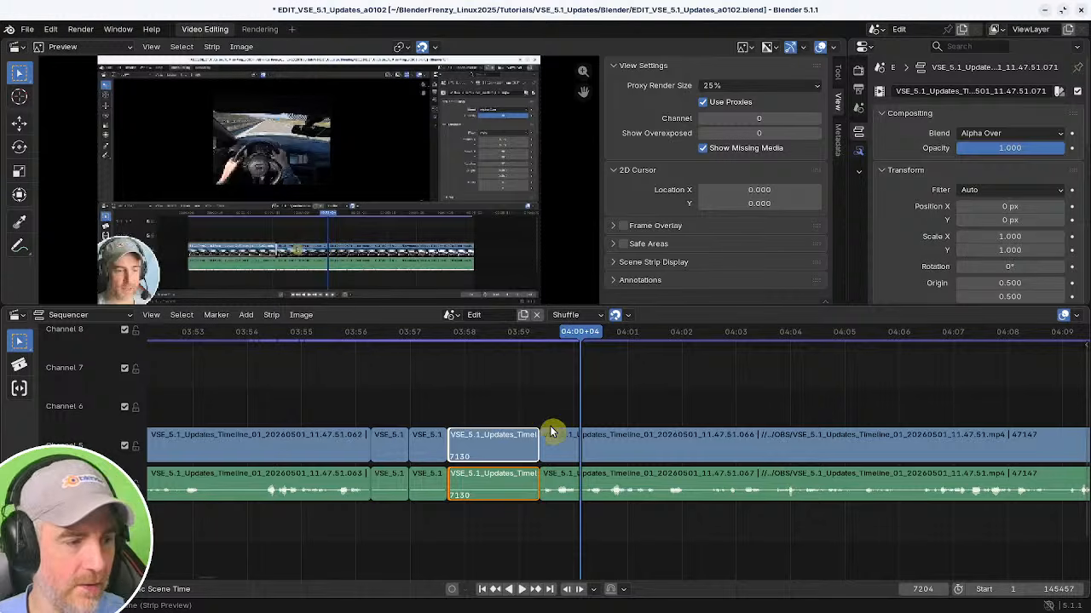
{"action": "left_click", "coordinate": [364, 394]}
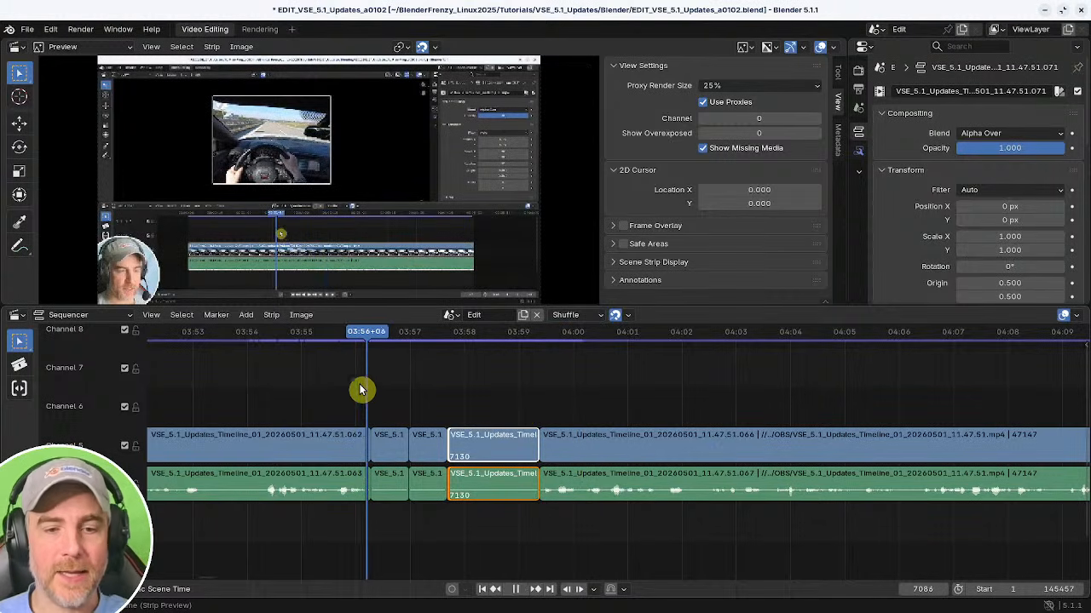
{"action": "key", "text": "space"}
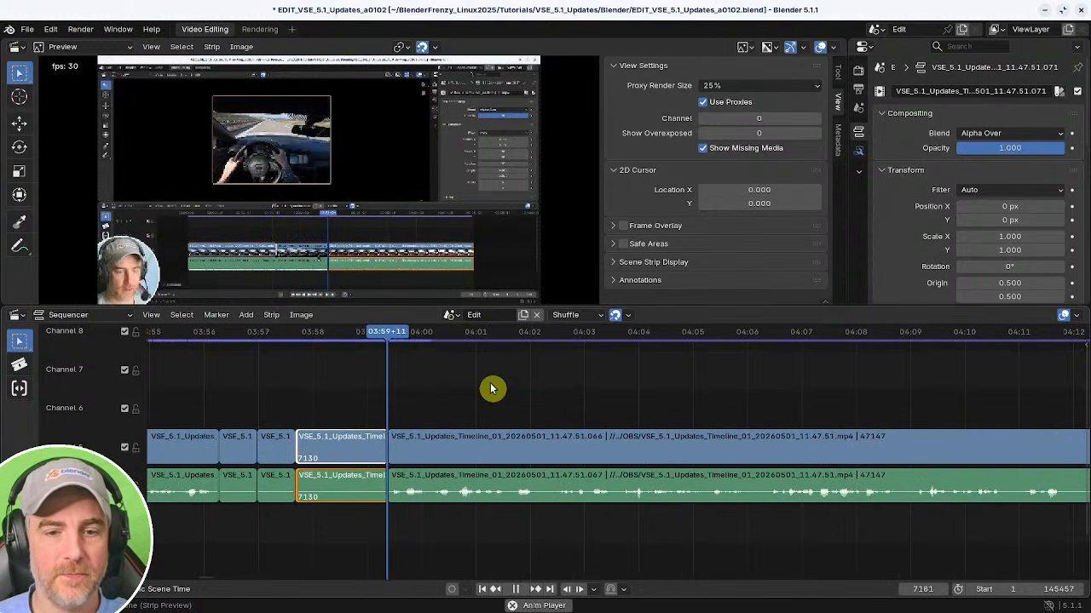
{"action": "left_click", "coordinate": [348, 438]}
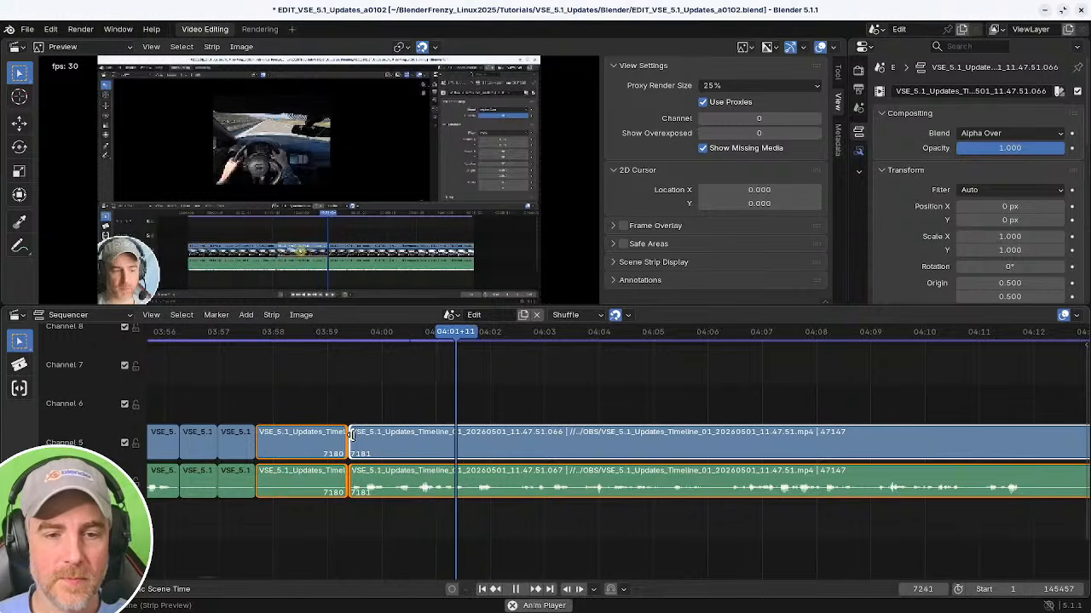
{"action": "left_click", "coordinate": [353, 440]}
{"action": "left_click", "coordinate": [360, 397]}
{"action": "left_click", "coordinate": [356, 445]}
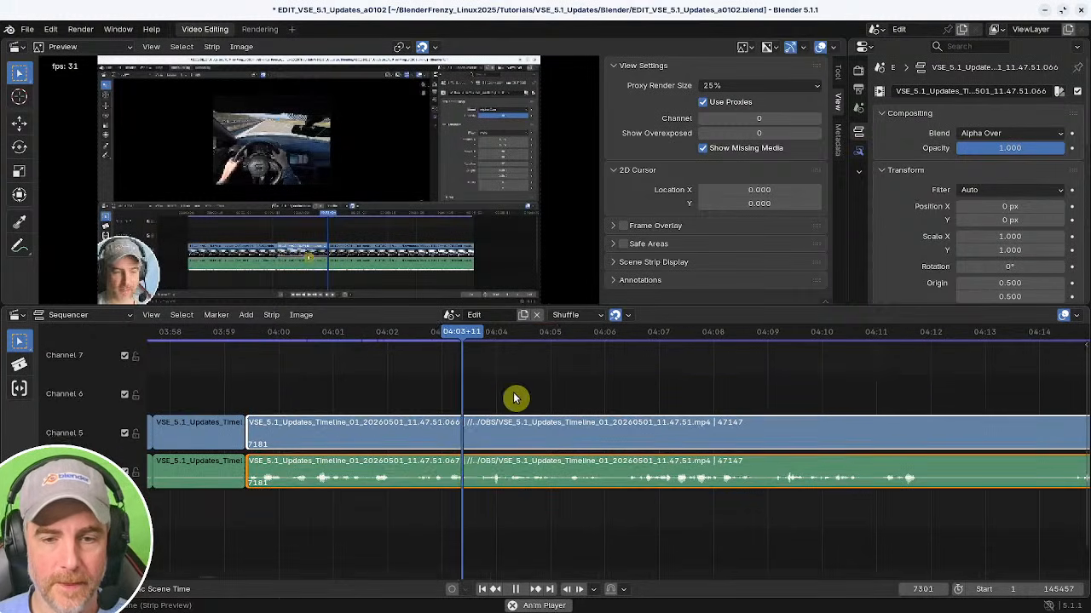
{"action": "middle_click_drag", "start_coordinate": [504, 475], "coordinate": [567, 452], "text": "ctrl"}
{"action": "scroll", "coordinate": [518, 460], "scroll_direction": "down", "scroll_amount": 2}
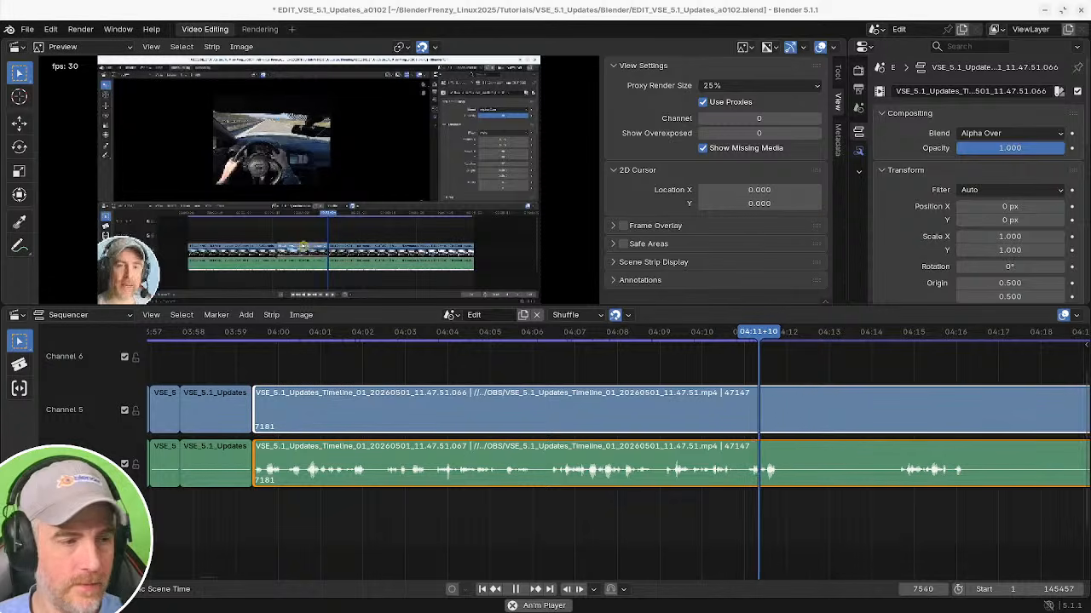
{"action": "left_click", "coordinate": [735, 523]}
{"action": "key", "text": "space"}
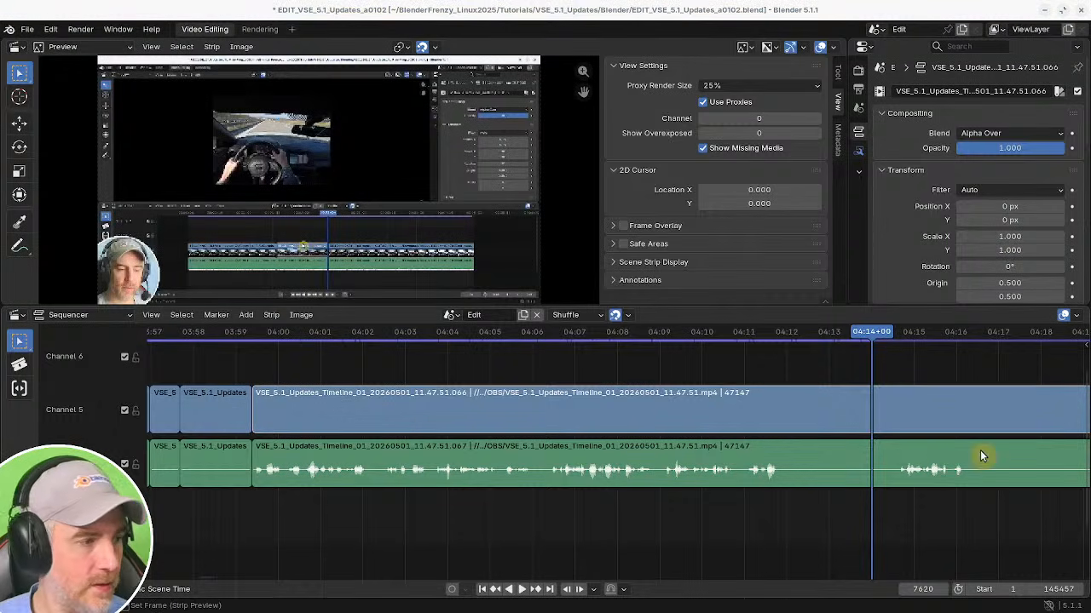
Select the long recording strip and split it at 04:11+26.
{"action": "right_click_drag", "start_coordinate": [704, 511], "coordinate": [660, 514], "text": "shift"}
{"action": "key", "text": "space"}
{"action": "middle_click_drag", "start_coordinate": [715, 527], "coordinate": [558, 529]}
{"action": "scroll", "coordinate": [600, 525], "scroll_direction": "down", "scroll_amount": 1}
{"action": "left_click", "coordinate": [626, 487]}
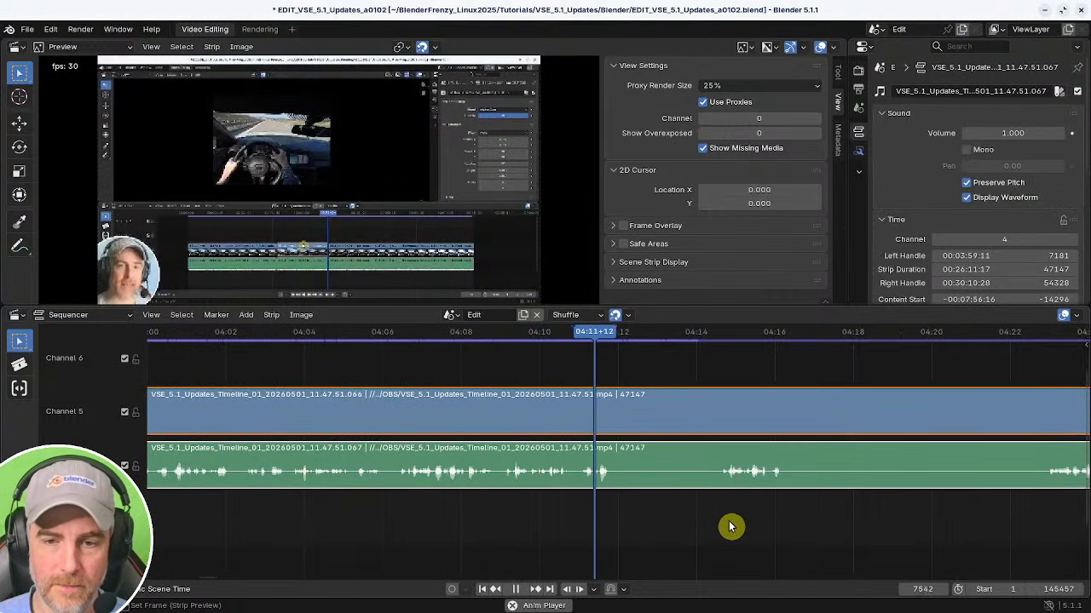
{"action": "key", "text": "space"}
{"action": "key", "text": "k"}
Play back the footage after the split to find where the pause ends.
{"action": "scroll", "coordinate": [422, 517], "scroll_direction": "right", "scroll_amount": 5, "text": "ctrl"}
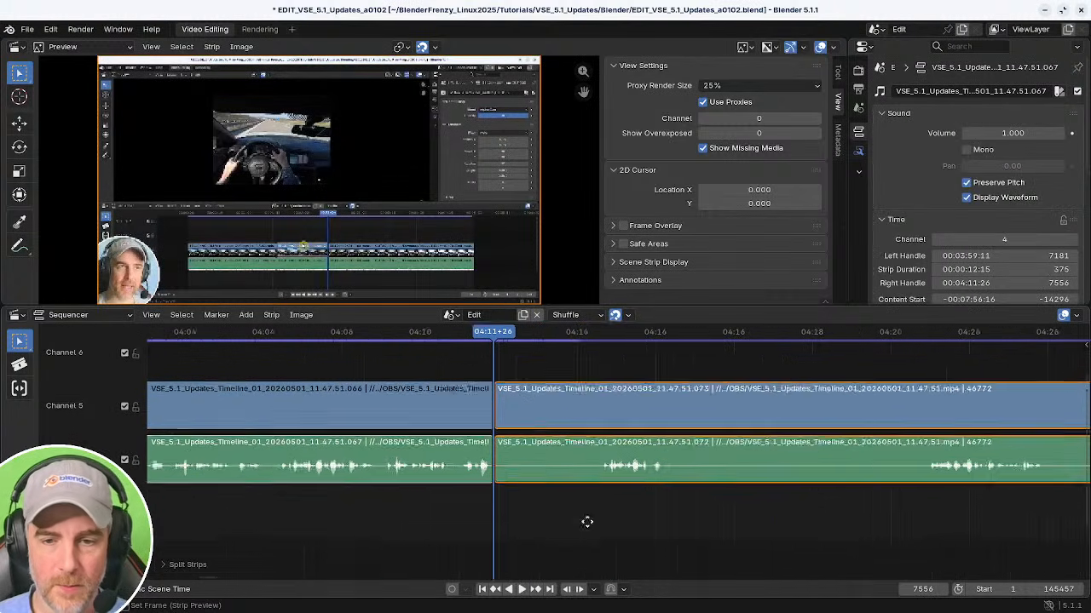
{"action": "right_click", "coordinate": [420, 522], "text": "shift"}
{"action": "key", "text": "space"}
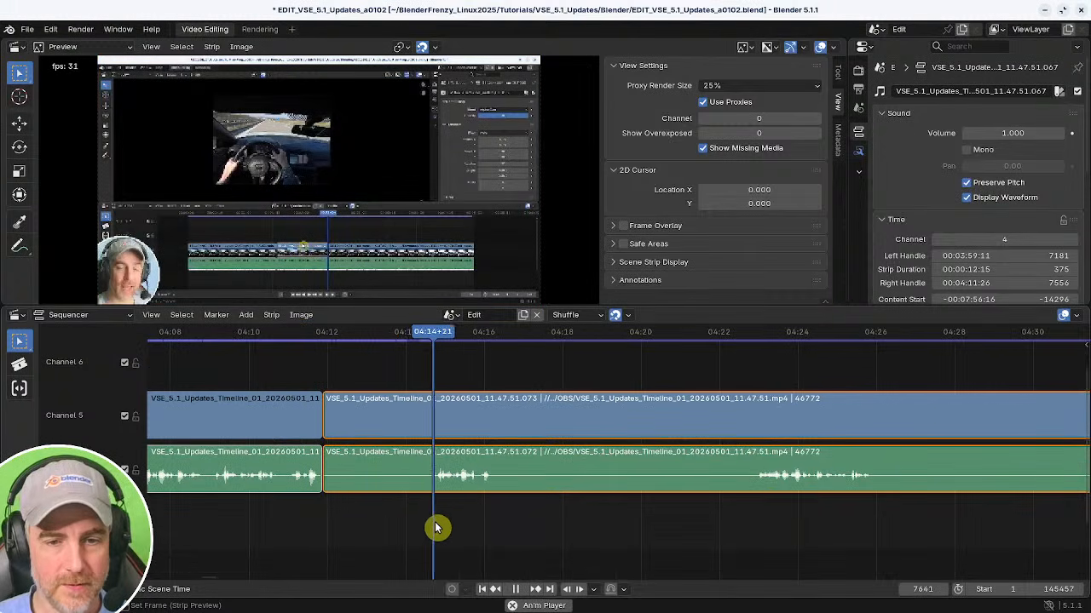
{"action": "key", "text": "space"}
{"action": "right_click", "coordinate": [750, 517], "text": "shift"}
{"action": "key", "text": "space"}
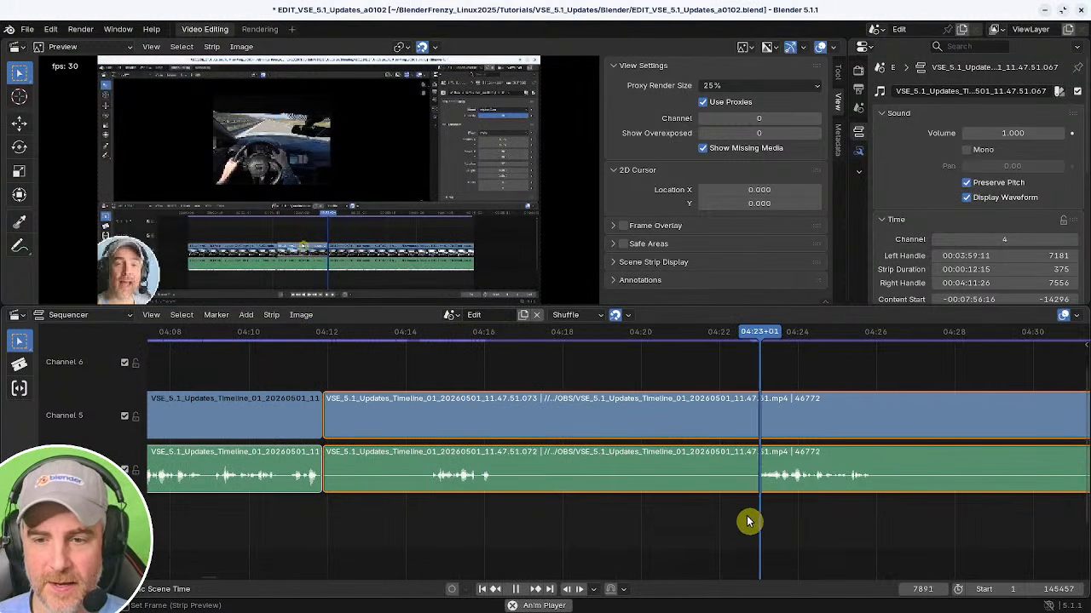
{"action": "scroll", "coordinate": [767, 521], "scroll_direction": "down", "scroll_amount": 4}
{"action": "scroll", "coordinate": [681, 524], "scroll_direction": "up", "scroll_amount": 1}
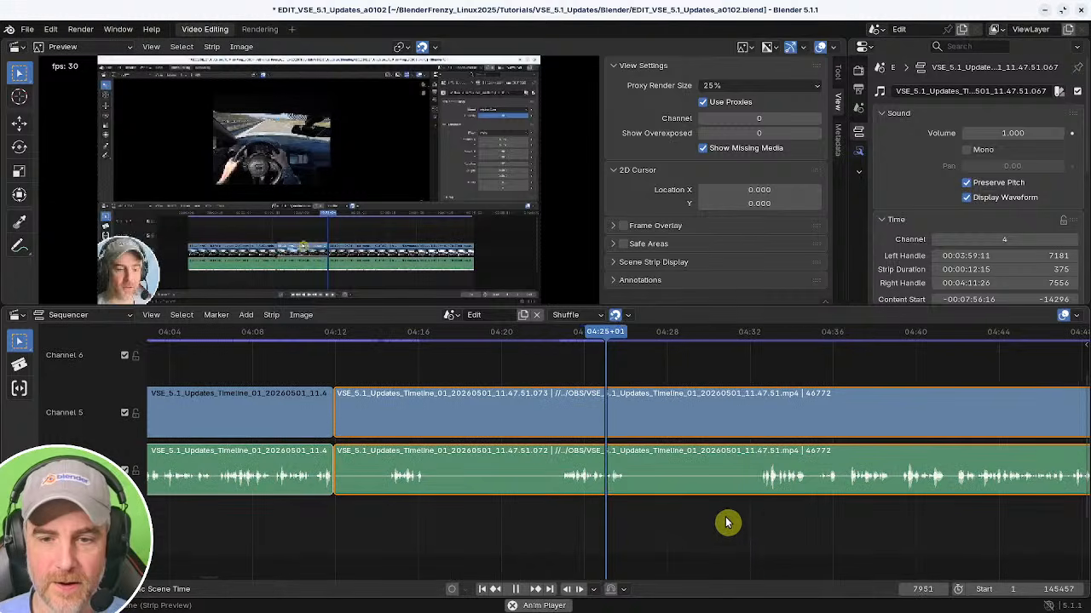
{"action": "right_click", "coordinate": [758, 516], "text": "shift"}
{"action": "key", "text": "space"}
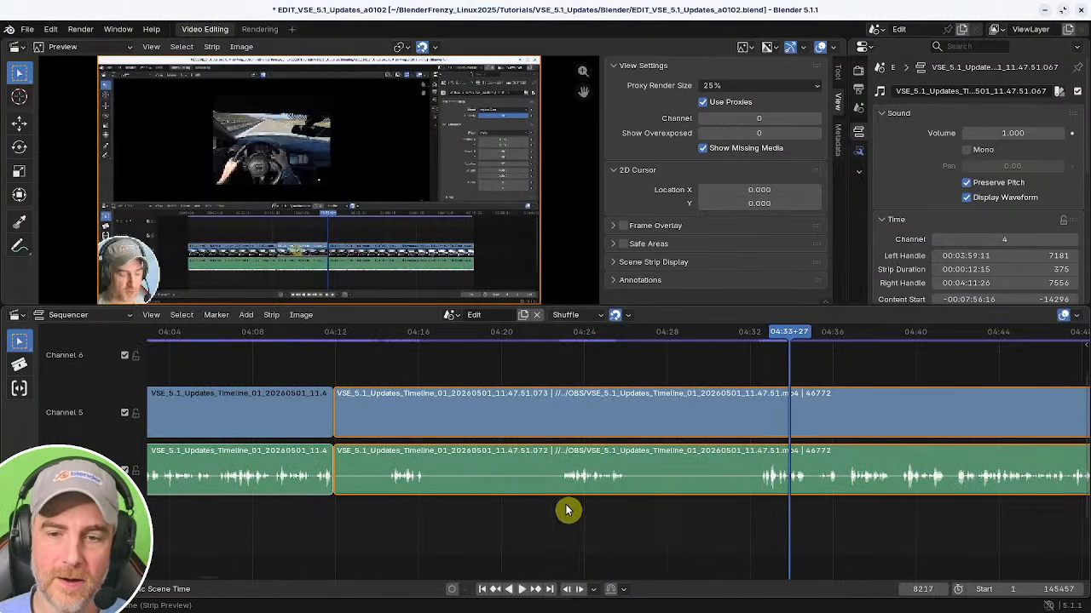
Trim the later strip so it starts at the current frame, 04:22+28.
{"action": "right_click", "coordinate": [562, 511], "text": "shift"}
{"action": "middle_click_drag", "start_coordinate": [407, 515], "coordinate": [586, 513]}
{"action": "left_click", "coordinate": [521, 465]}
{"action": "key", "text": "shift+s"}
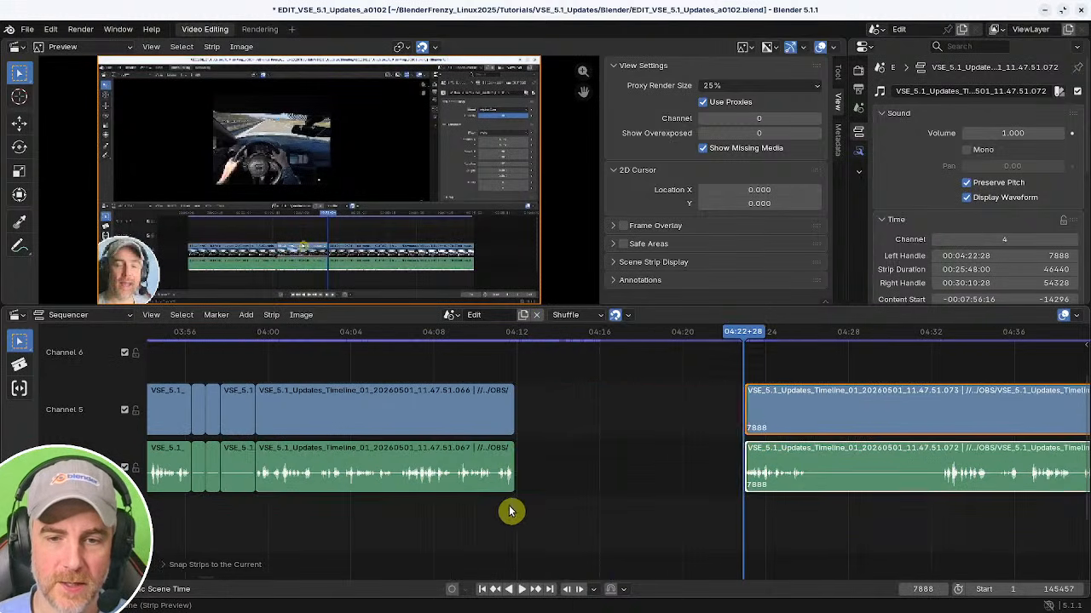
Split the earlier strip at 04:08+24, delete the part after it, and close the resulting gap.
{"action": "right_click_drag", "start_coordinate": [462, 515], "coordinate": [450, 517], "text": "shift"}
{"action": "key", "text": "space"}
{"action": "middle_click_drag", "start_coordinate": [488, 515], "coordinate": [571, 515]}
{"action": "middle_click_drag", "start_coordinate": [571, 514], "coordinate": [526, 508], "text": "ctrl"}
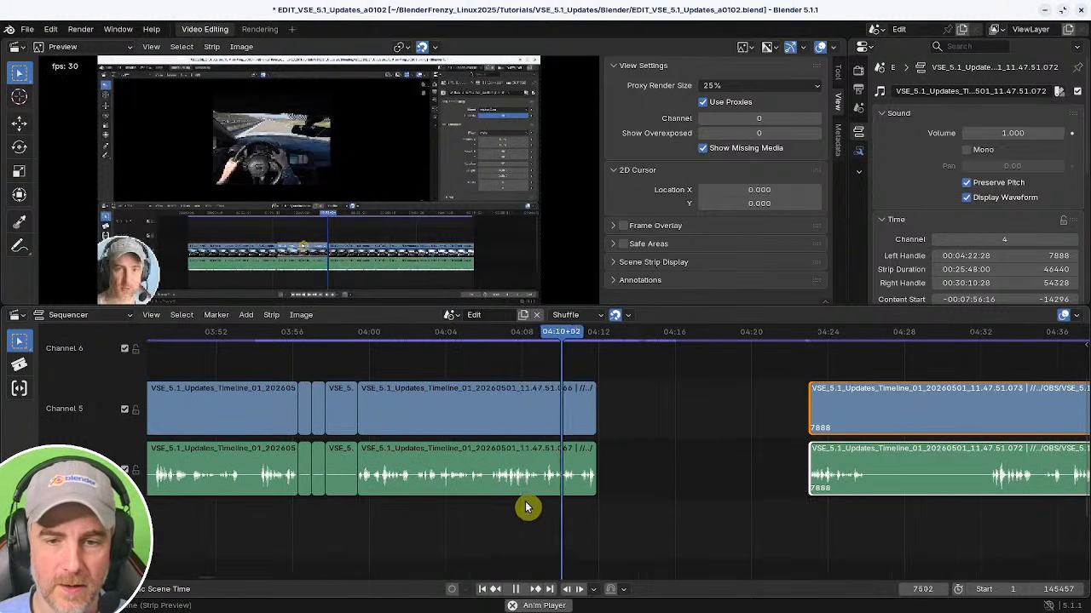
{"action": "right_click_drag", "start_coordinate": [521, 509], "coordinate": [538, 509], "text": "shift"}
{"action": "scroll", "coordinate": [577, 503], "scroll_direction": "up", "scroll_amount": 5}
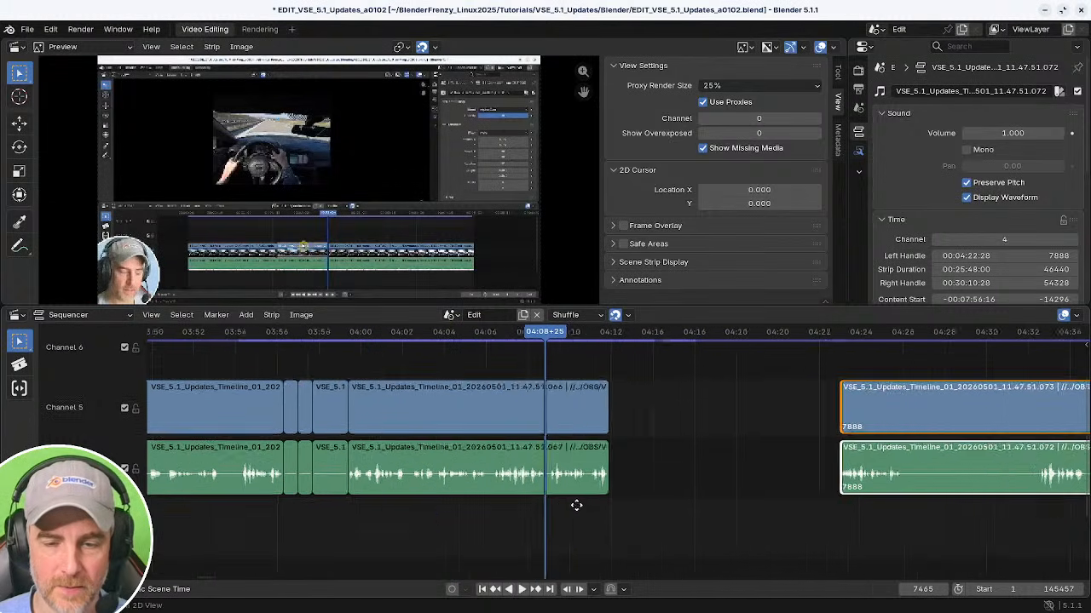
{"action": "mouse_move", "coordinate": [397, 514]}
{"action": "right_mouse_down", "text": "shift"}
{"action": "mouse_move", "coordinate": [435, 514]}
{"action": "mouse_move", "coordinate": [404, 516]}
{"action": "mouse_move", "coordinate": [413, 517]}
{"action": "right_mouse_up", "text": "shift"}
{"action": "left_click", "coordinate": [451, 456]}
{"action": "key", "text": "k"}
{"action": "key", "text": "Delete"}
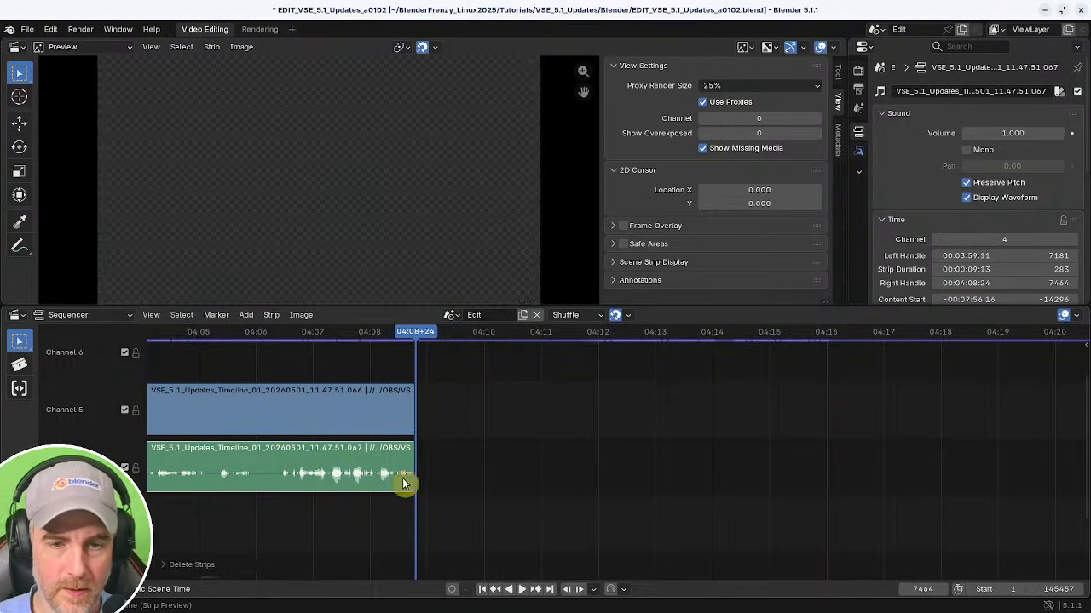
{"action": "right_click", "coordinate": [375, 492], "text": "shift"}
{"action": "key", "text": "BackSpace"}
Split the following strip at about 04:11+22 and remove any gaps.
{"action": "key", "text": "space"}
{"action": "scroll", "coordinate": [640, 499], "scroll_direction": "right", "scroll_amount": 3, "text": "ctrl"}
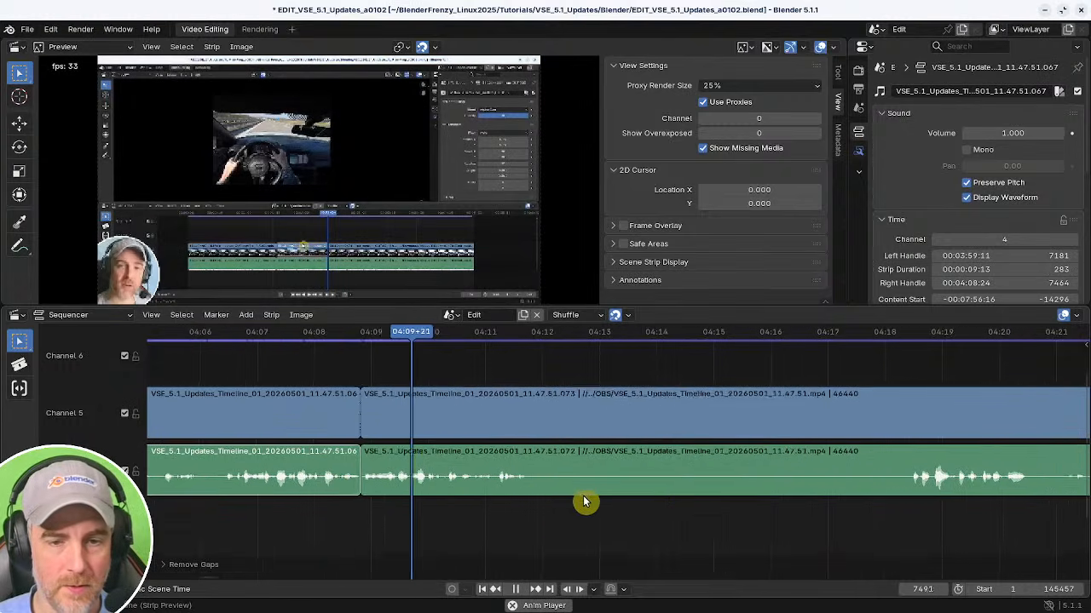
{"action": "left_click", "coordinate": [325, 413]}
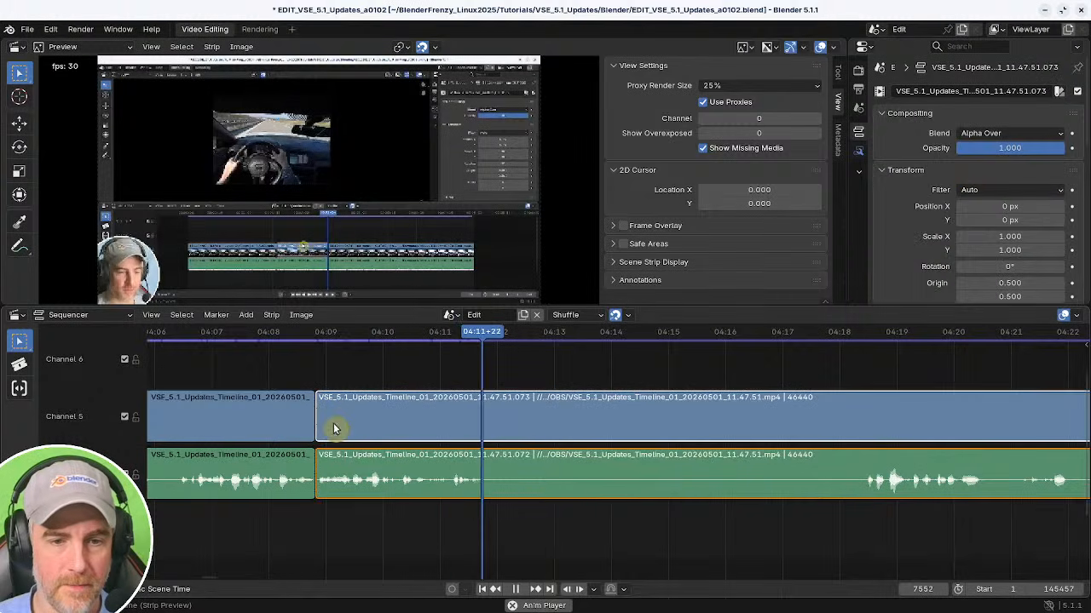
{"action": "key", "text": "space"}
{"action": "key", "text": "k"}
{"action": "left_click_drag", "start_coordinate": [807, 539], "coordinate": [867, 539]}
{"action": "right_click", "coordinate": [453, 515], "text": "shift"}
{"action": "key", "text": "BackSpace"}
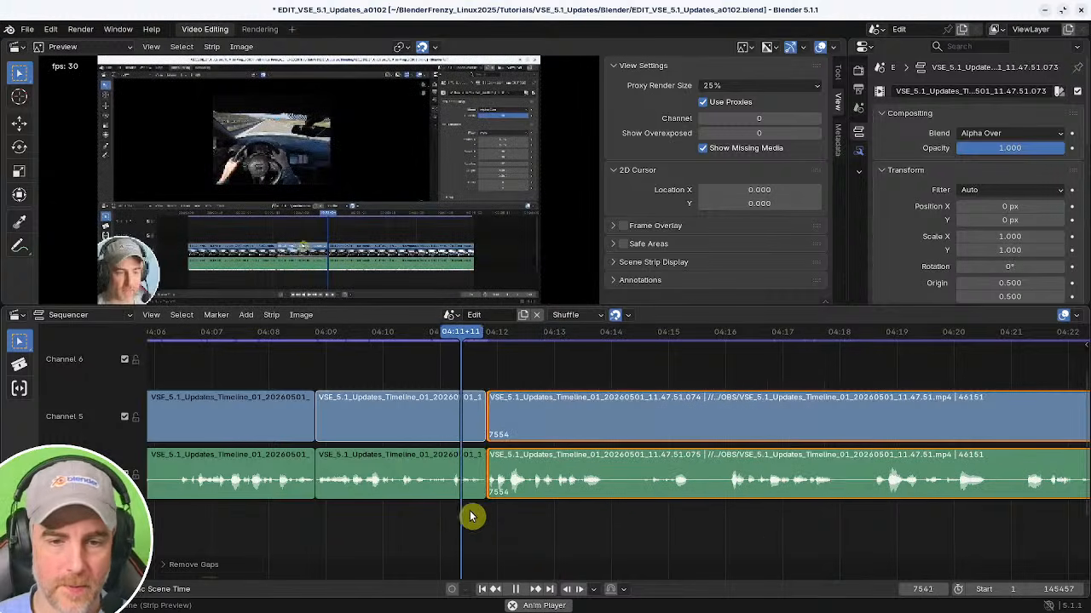
Play back and scrub the footage after the new split to review it.
{"action": "mouse_move", "coordinate": [743, 536]}
{"action": "middle_mouse_down", "text": "ctrl"}
{"action": "mouse_move", "coordinate": [623, 519]}
{"action": "mouse_move", "coordinate": [556, 525]}
{"action": "mouse_move", "coordinate": [562, 534]}
{"action": "middle_mouse_up", "text": "ctrl"}
{"action": "key", "text": "space"}
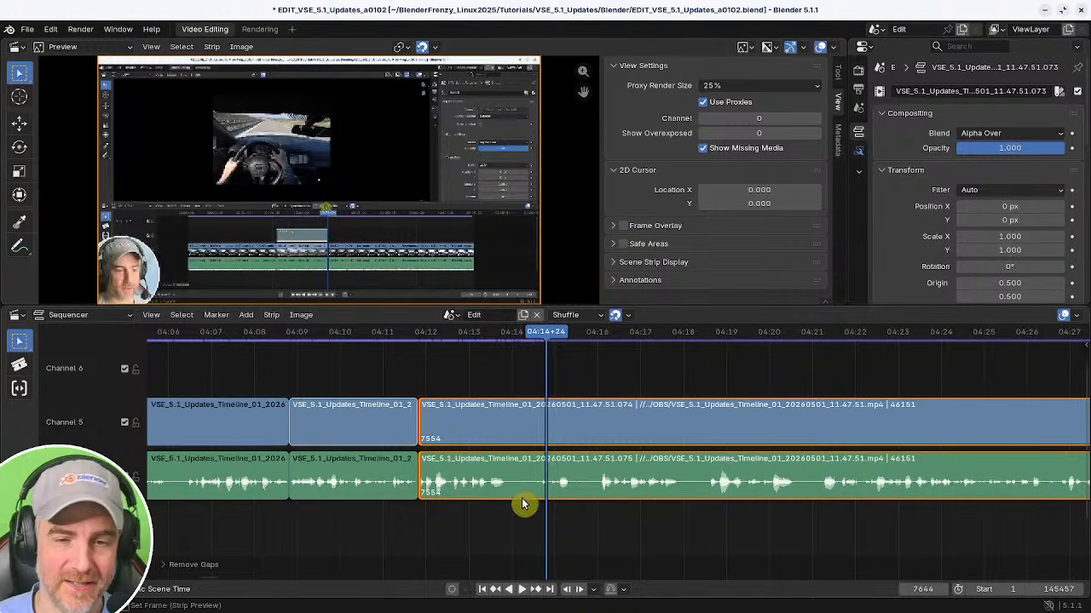
{"action": "left_click", "coordinate": [403, 548]}
{"action": "key", "text": "space"}
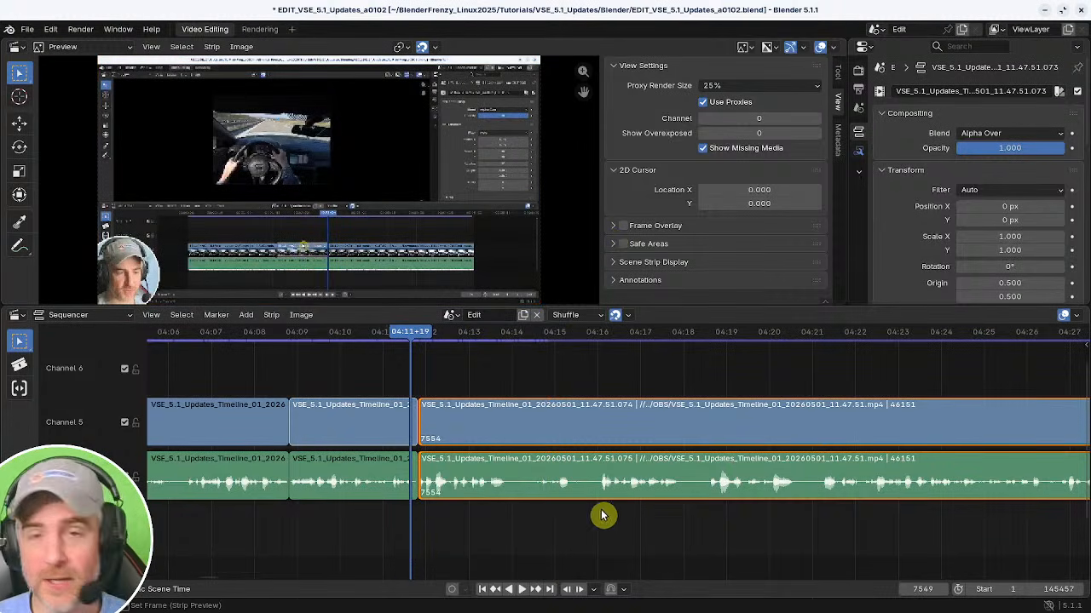
{"action": "middle_click_drag", "start_coordinate": [503, 427], "coordinate": [399, 415]}
{"action": "key", "text": "space"}
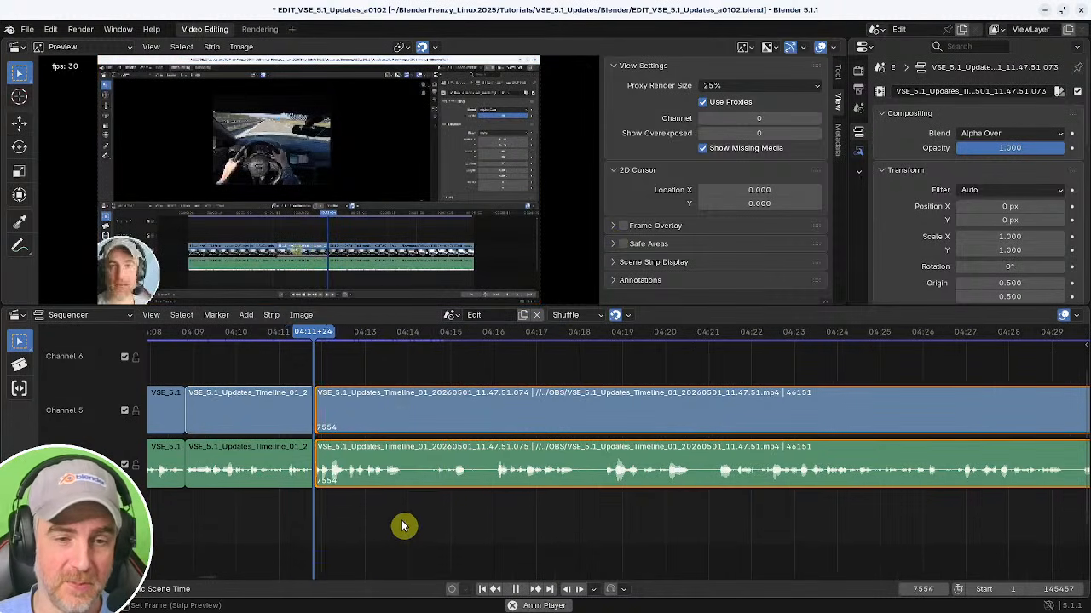
{"action": "middle_click_drag", "start_coordinate": [474, 504], "coordinate": [443, 509], "text": "ctrl"}
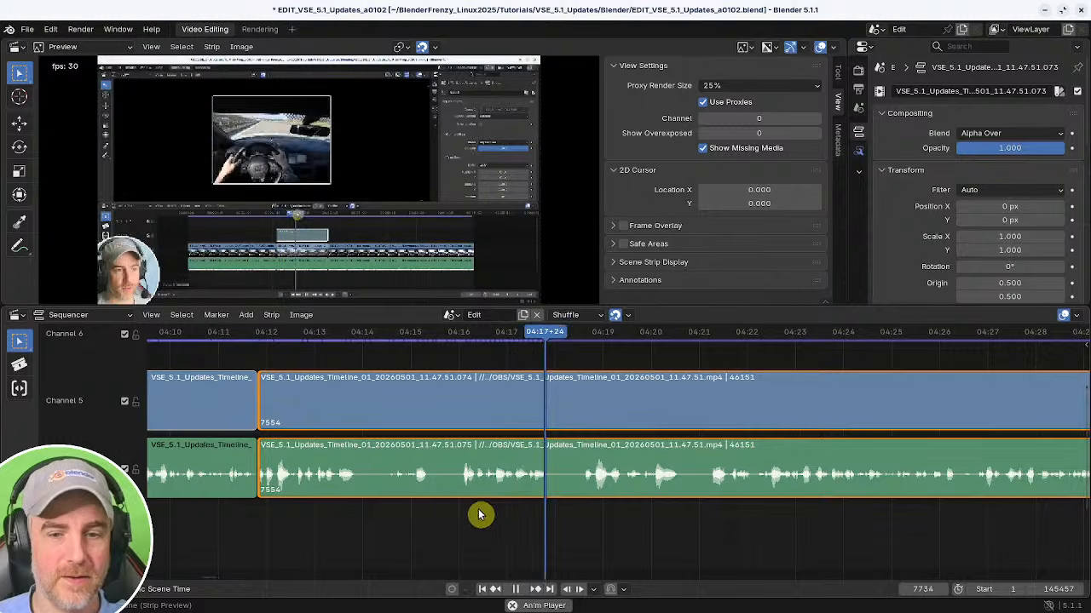
{"action": "middle_click_drag", "start_coordinate": [671, 537], "coordinate": [452, 539]}
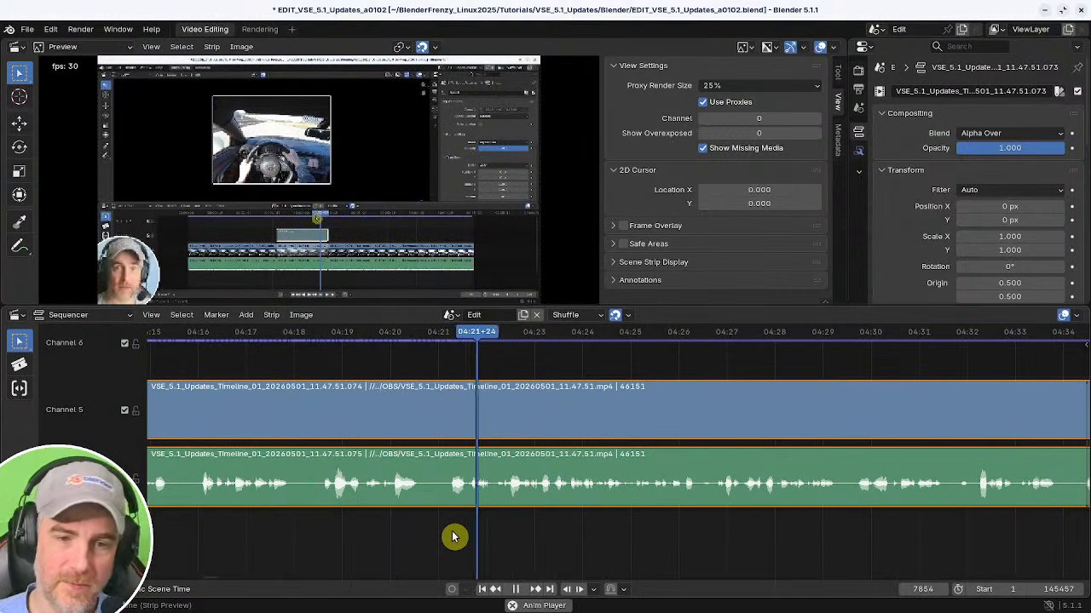
Split the strip, trim the later piece to start at 04:21+18, and close the resulting gap.
{"action": "left_click", "coordinate": [397, 514]}
{"action": "key", "text": "k"}
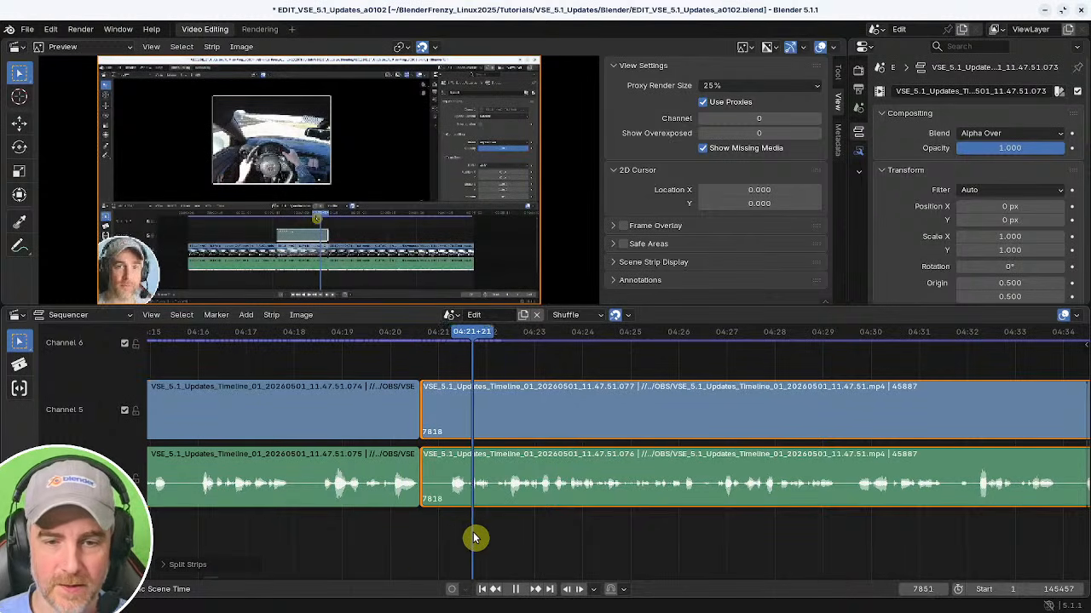
{"action": "key", "text": "shift+s"}
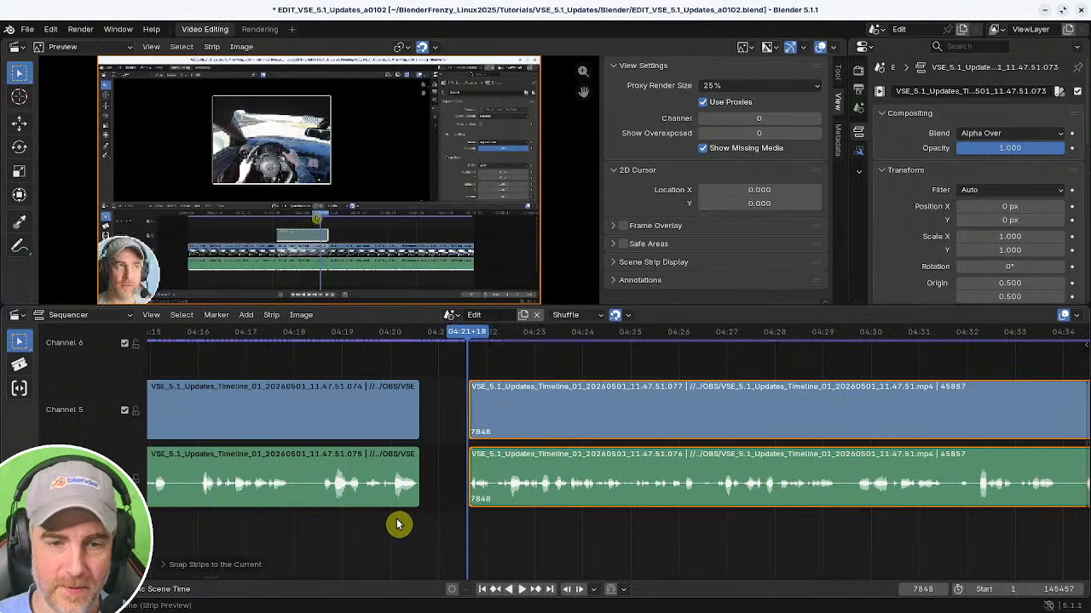
{"action": "right_click", "coordinate": [392, 525], "text": "shift"}
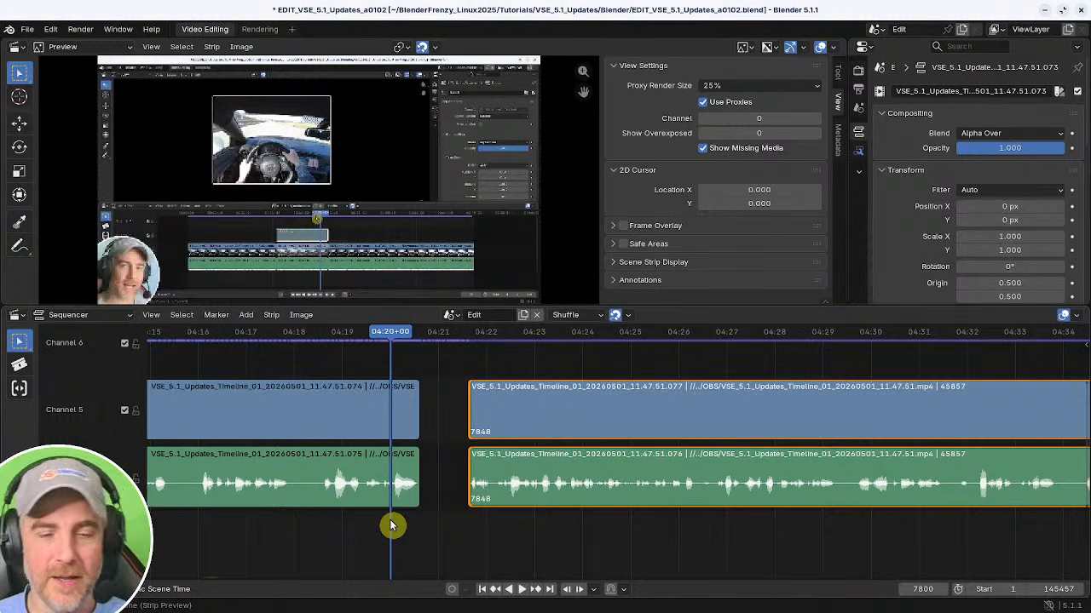
{"action": "key", "text": "BackSpace"}
{"action": "key", "text": "space"}
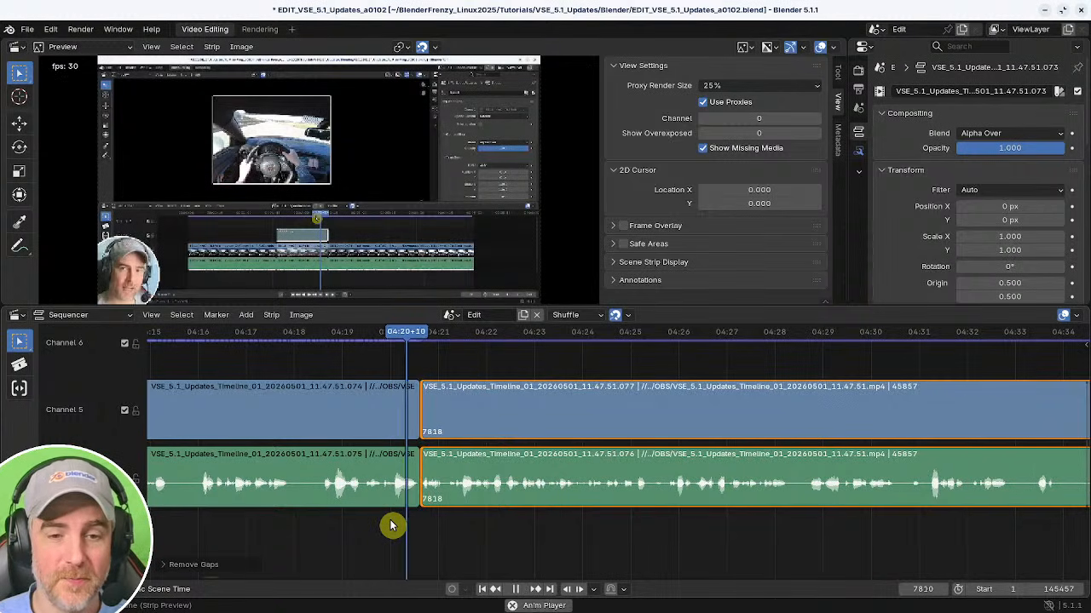
Scrub through the remaining footage to review it.
{"action": "middle_click_drag", "start_coordinate": [494, 513], "coordinate": [368, 521]}
{"action": "middle_click_drag", "start_coordinate": [534, 533], "coordinate": [432, 531]}
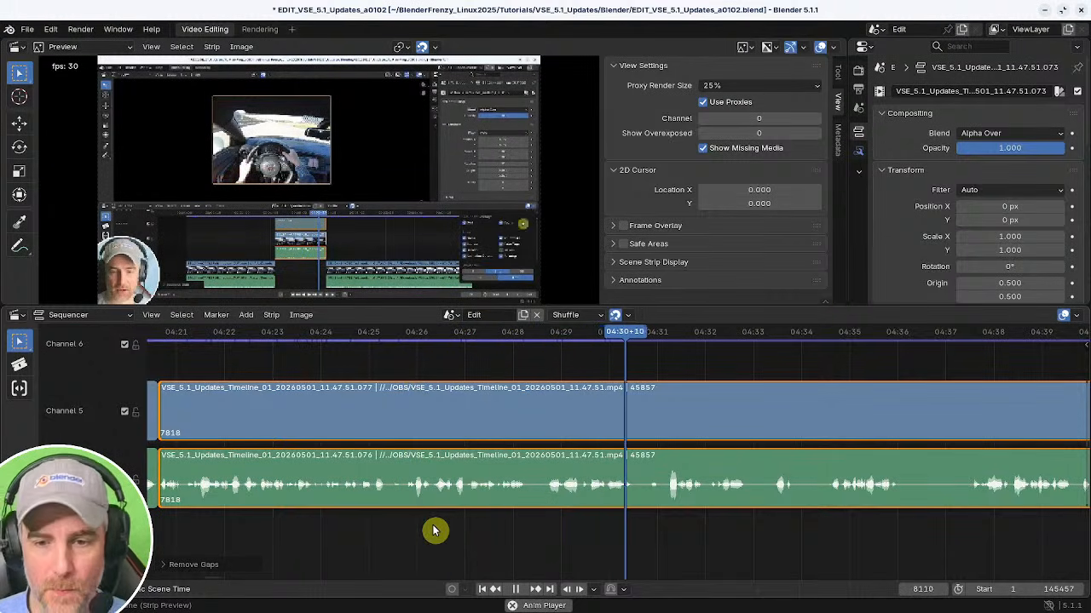
{"action": "middle_click_drag", "start_coordinate": [868, 451], "coordinate": [500, 510]}
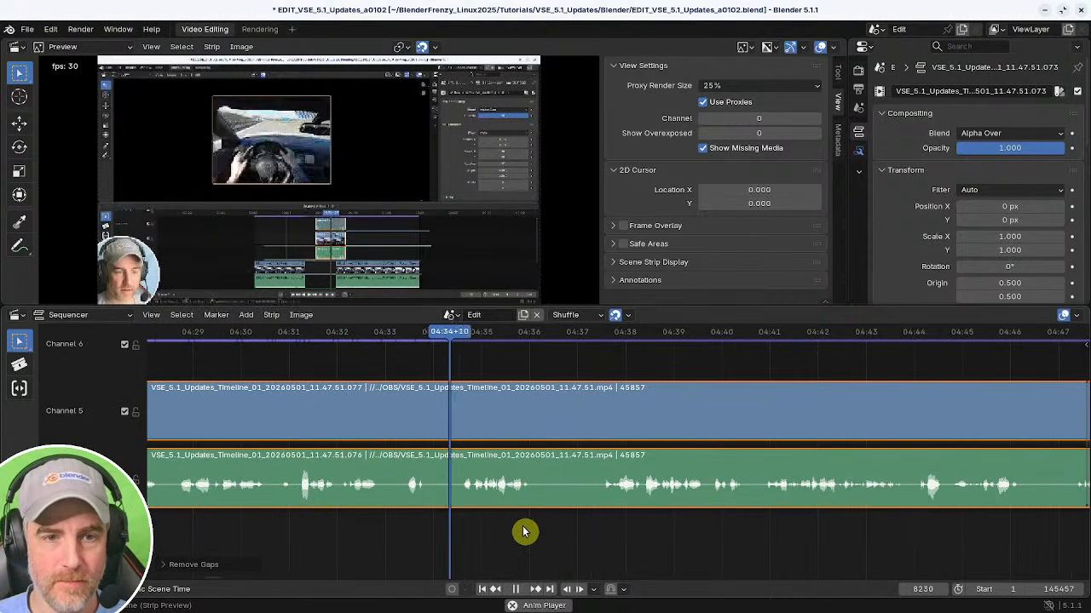
{"action": "middle_click_drag", "start_coordinate": [587, 531], "coordinate": [447, 535]}
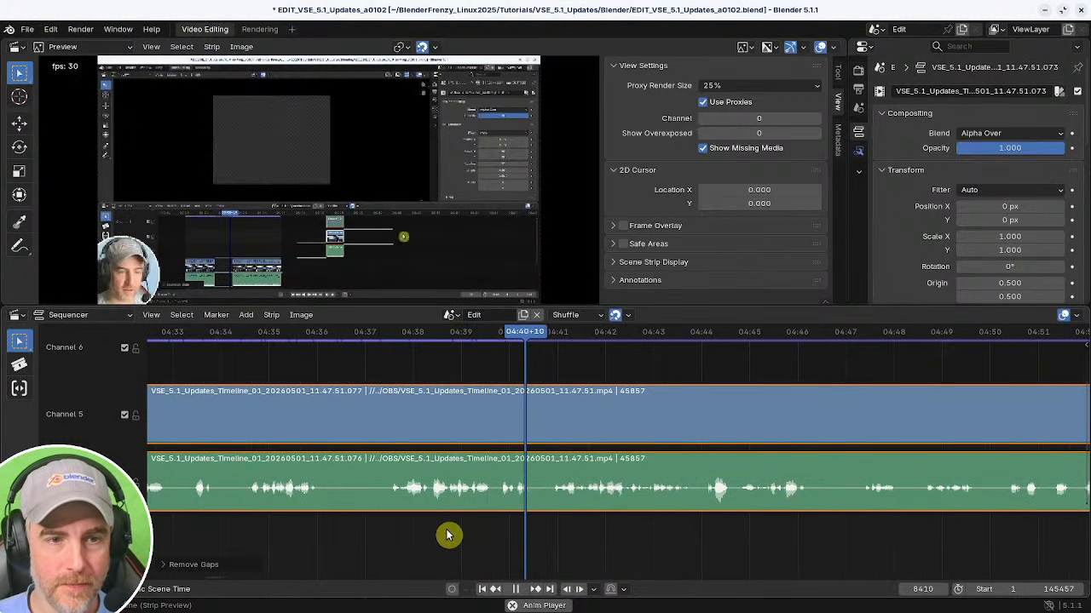
{"action": "middle_click_drag", "start_coordinate": [578, 534], "coordinate": [433, 540]}
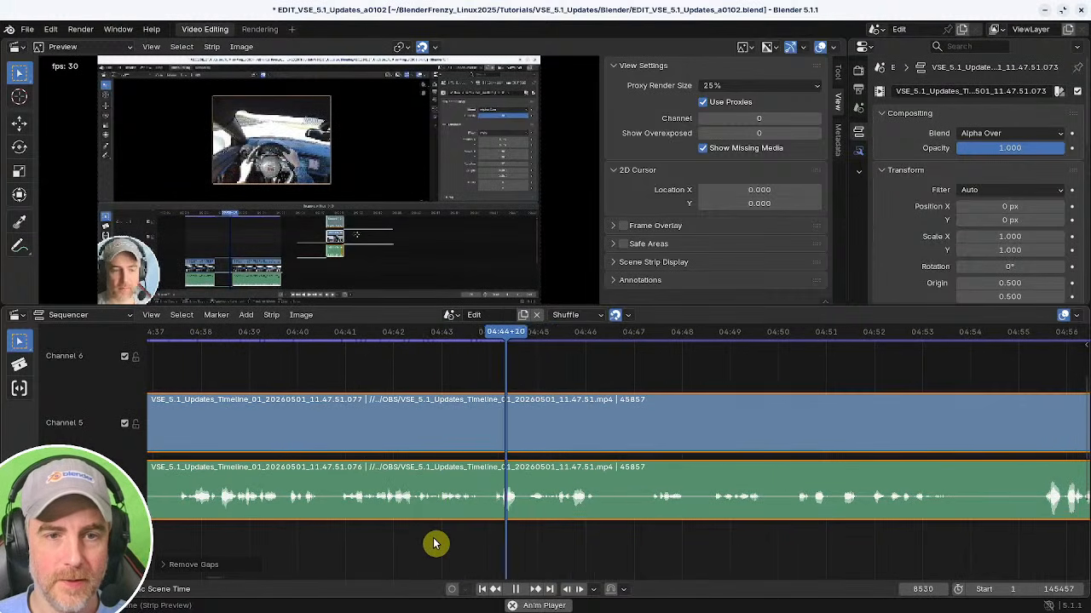
Scrub through the footage past 04:46 to find the next point to cut.
{"action": "middle_click_drag", "start_coordinate": [583, 540], "coordinate": [482, 537]}
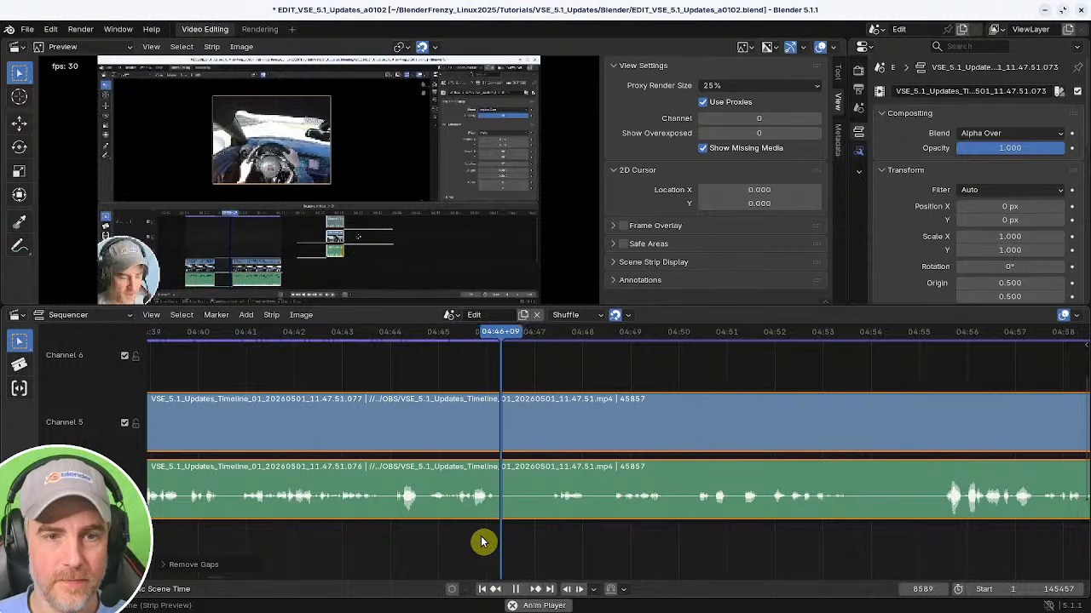
{"action": "left_click", "coordinate": [482, 546]}
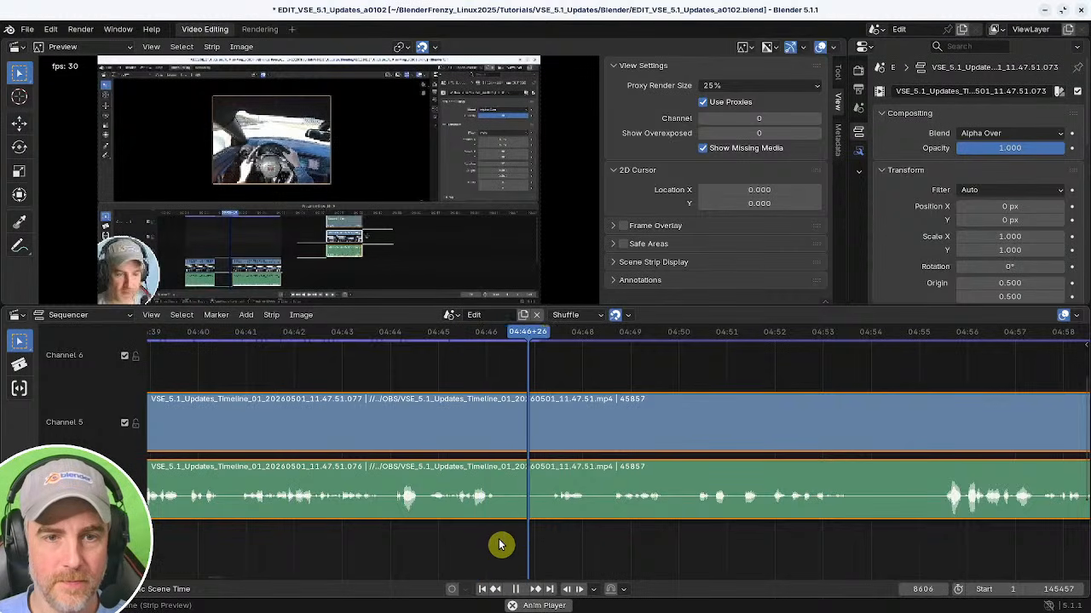
{"action": "middle_click_drag", "start_coordinate": [574, 530], "coordinate": [410, 547]}
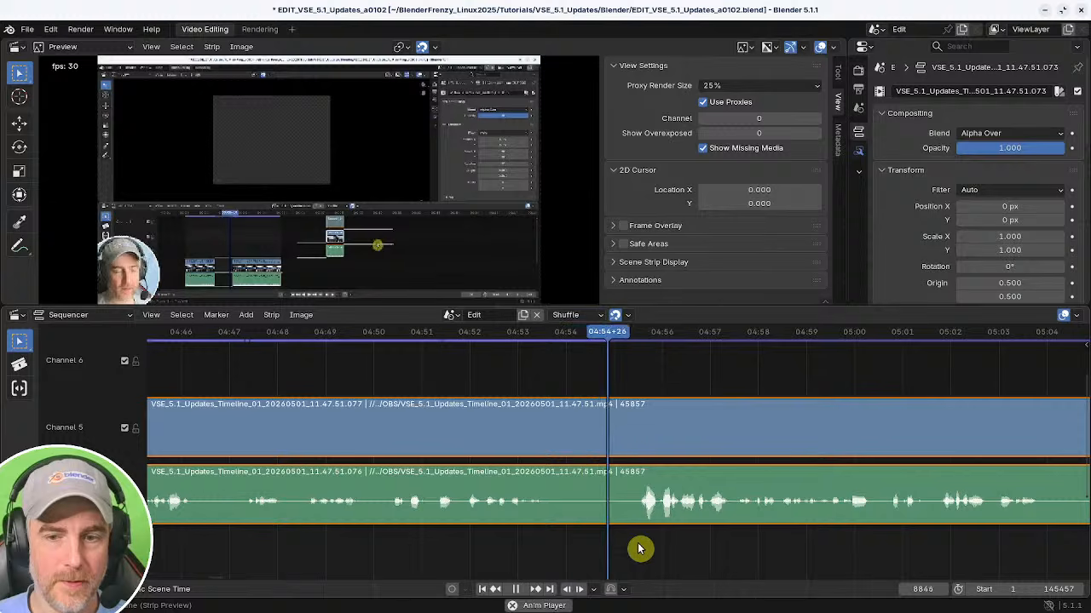
{"action": "left_click", "coordinate": [528, 545]}
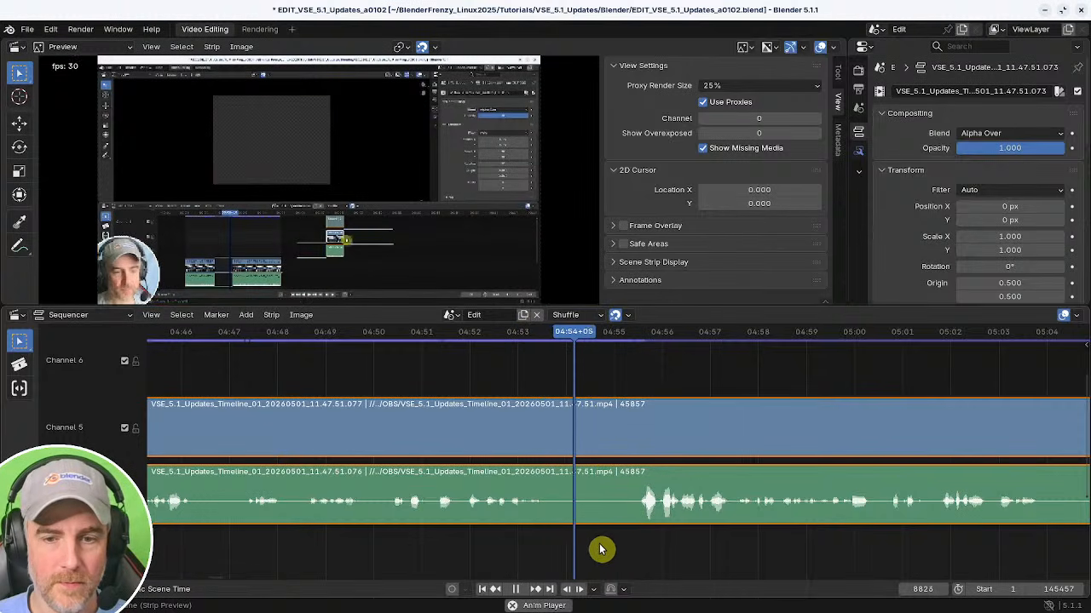
Split the video and audio strips at about 04:54 and scrub just past the new cut.
{"action": "left_click", "coordinate": [545, 547]}
{"action": "key", "text": "k"}
{"action": "left_click", "coordinate": [628, 555]}
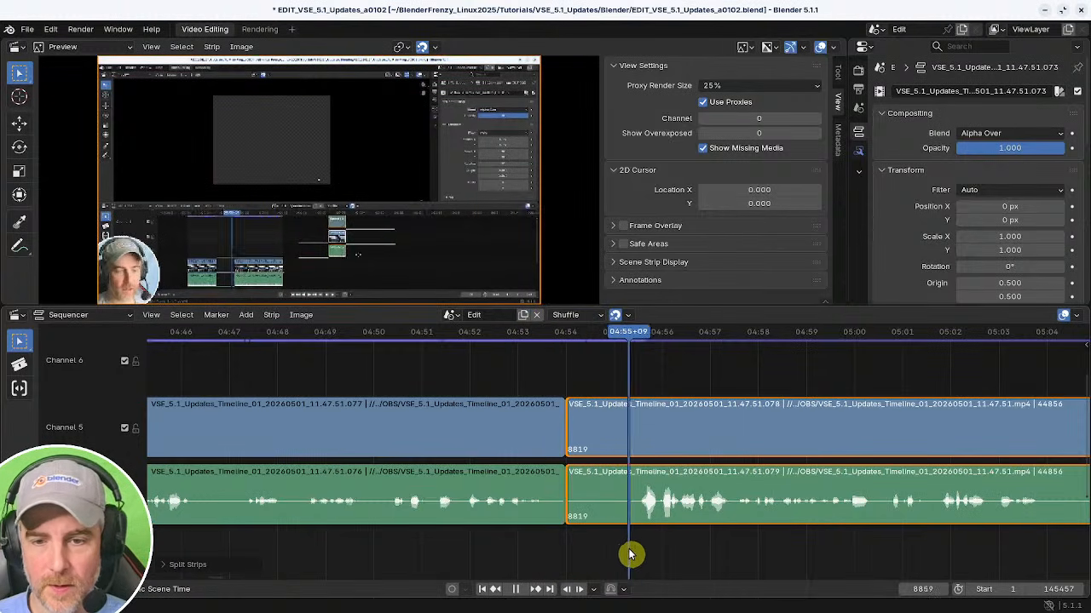
{"action": "mouse_move", "coordinate": [629, 554]}
{"action": "left_mouse_down"}
{"action": "mouse_move", "coordinate": [640, 555]}
{"action": "mouse_move", "coordinate": [626, 559]}
{"action": "left_mouse_up"}
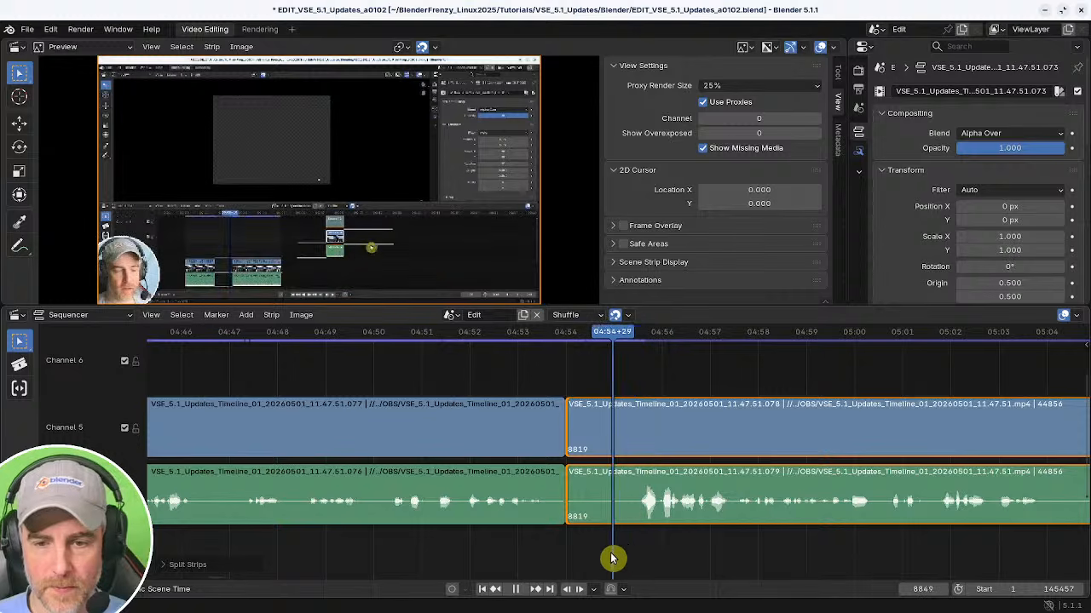
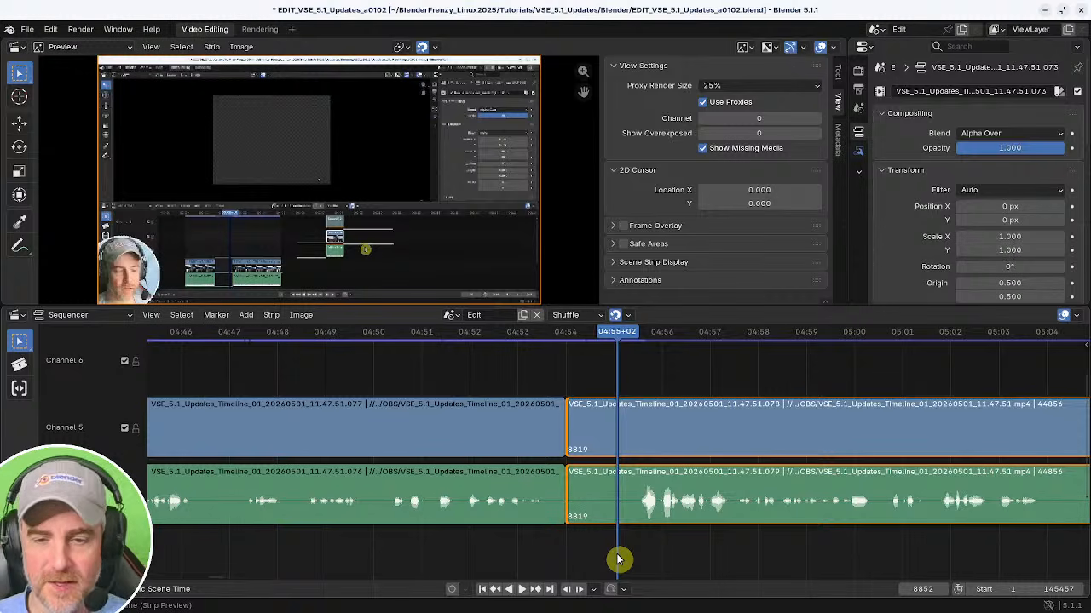
Trim the later video and audio pieces to start at 04:55+03, close the gap, and play the result.
{"action": "left_click_drag", "start_coordinate": [630, 554], "coordinate": [620, 550]}
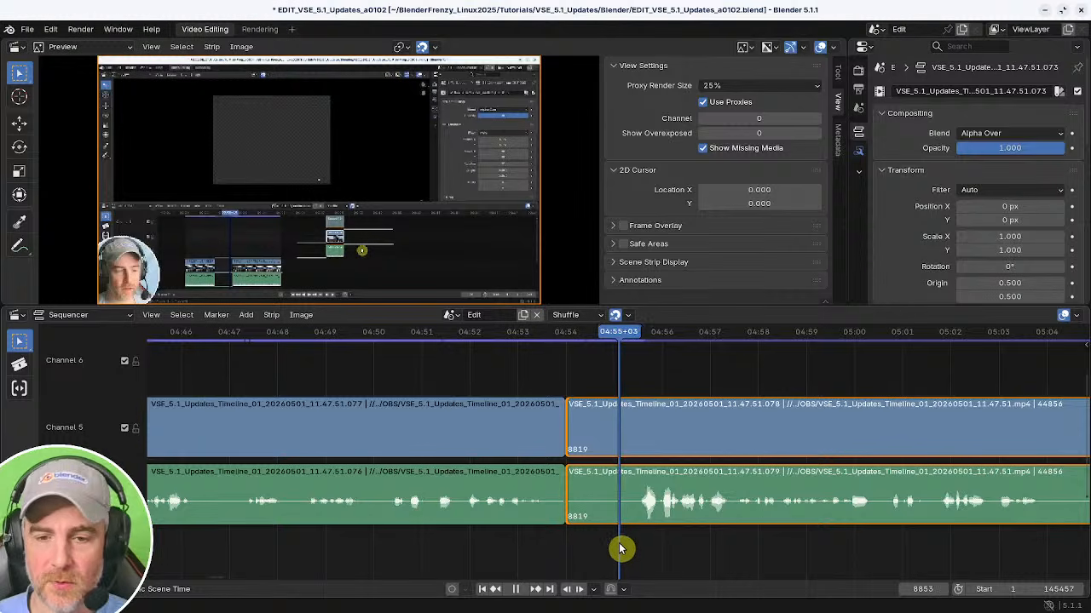
{"action": "key", "text": "shift+s"}
{"action": "right_click_drag", "start_coordinate": [570, 525], "coordinate": [535, 543], "text": "shift"}
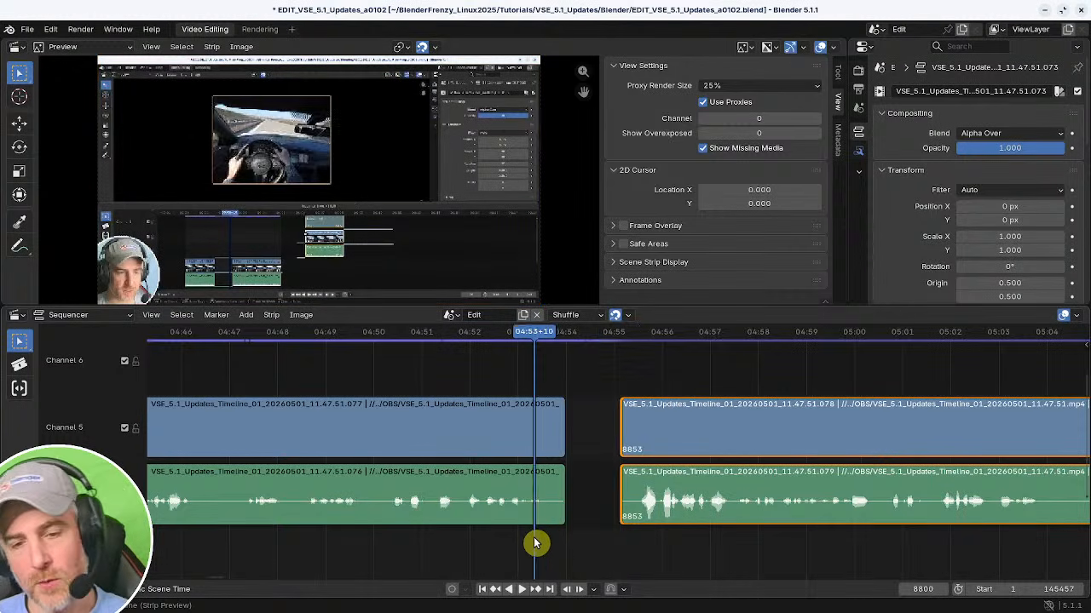
{"action": "key", "text": "BackSpace"}
{"action": "key", "text": "space"}
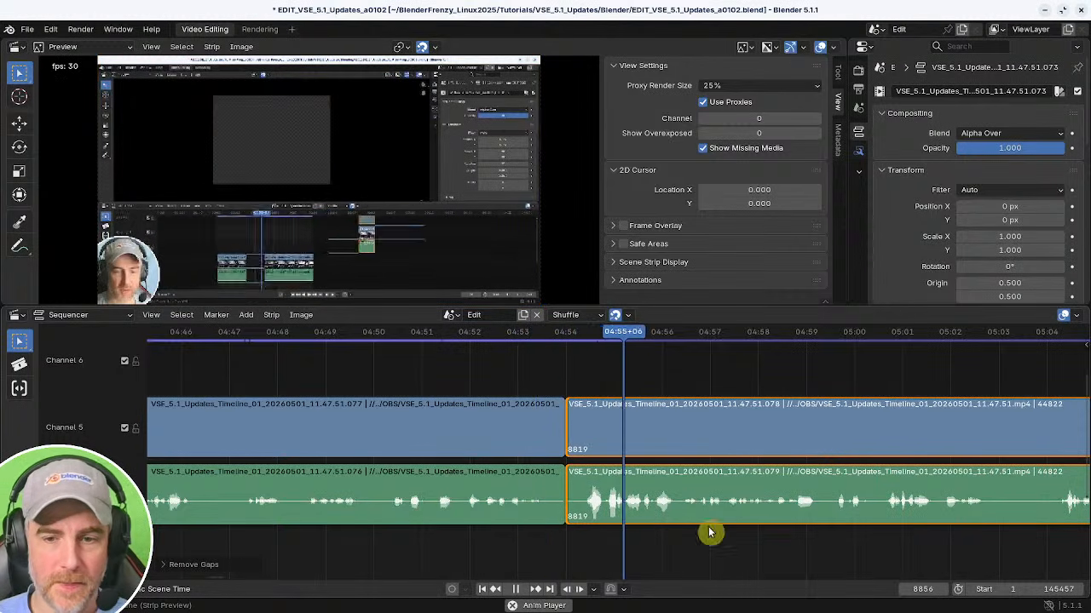
Scrub ahead and split the video and audio strips at about 05:03.
{"action": "middle_click_drag", "start_coordinate": [731, 533], "coordinate": [407, 520]}
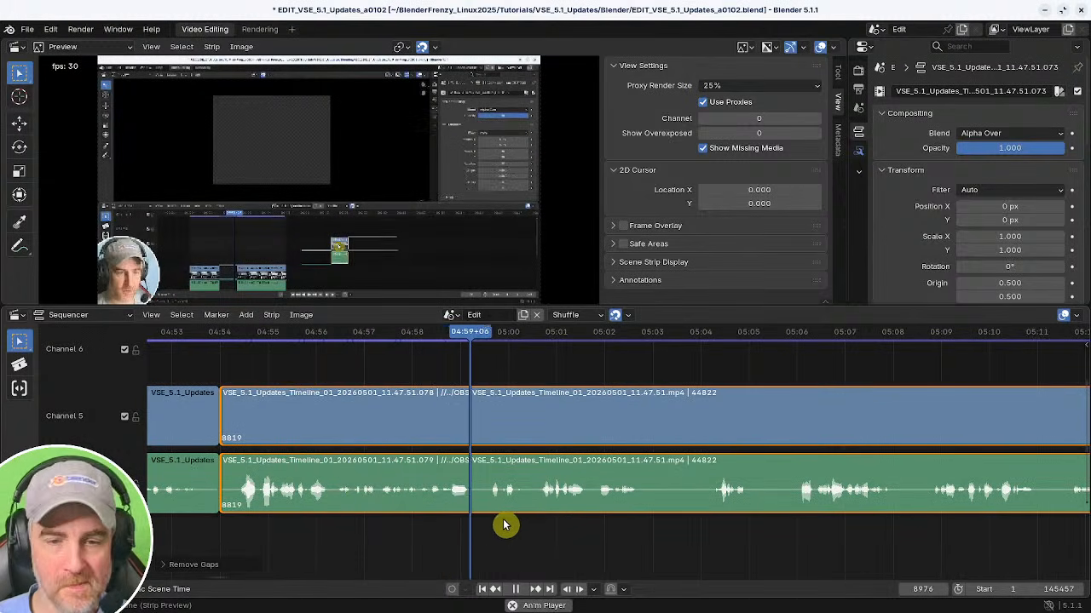
{"action": "middle_click_drag", "start_coordinate": [550, 521], "coordinate": [482, 538]}
{"action": "key", "text": "k"}
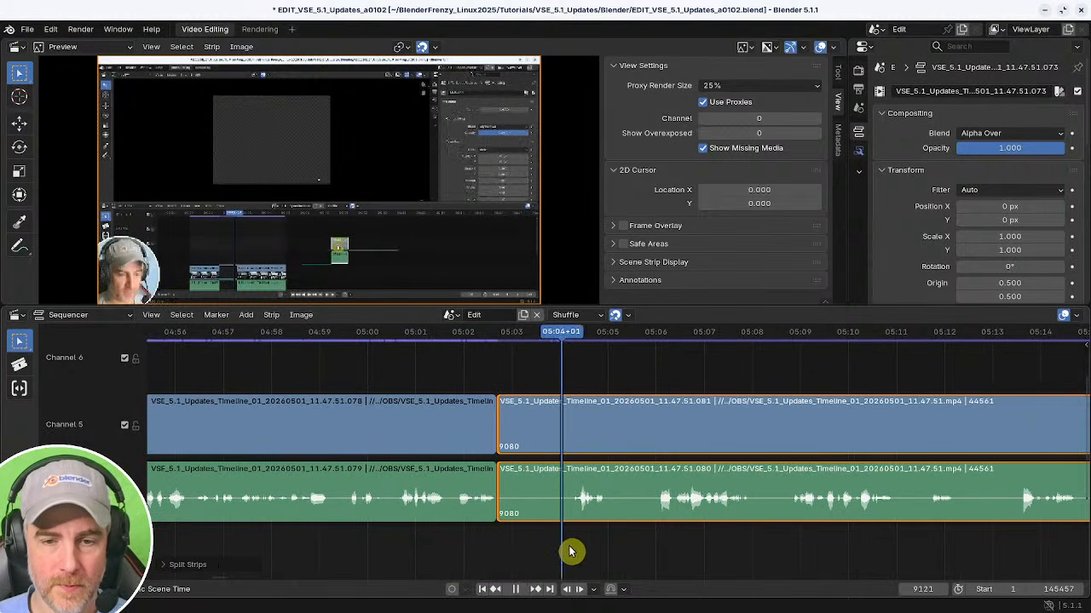
Trim the later pieces to start at 05:03+26 and close the resulting gap.
{"action": "key", "text": "space"}
{"action": "right_click_drag", "start_coordinate": [571, 552], "coordinate": [552, 548], "text": "shift"}
{"action": "right_click", "coordinate": [524, 552], "text": "shift"}
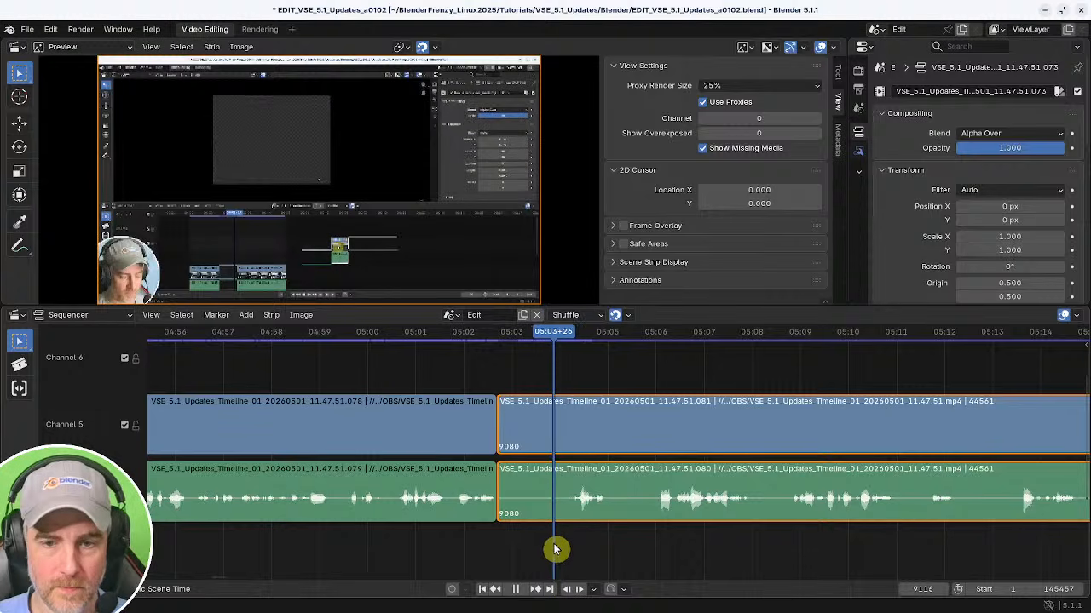
{"action": "key", "text": "shift+s"}
{"action": "right_click", "coordinate": [469, 545], "text": "shift"}
{"action": "key", "text": "BackSpace"}
Split the strips again near 05:03, trim the later piece to start at 05:04+21, and close the gap.
{"action": "middle_click_drag", "start_coordinate": [580, 537], "coordinate": [460, 530]}
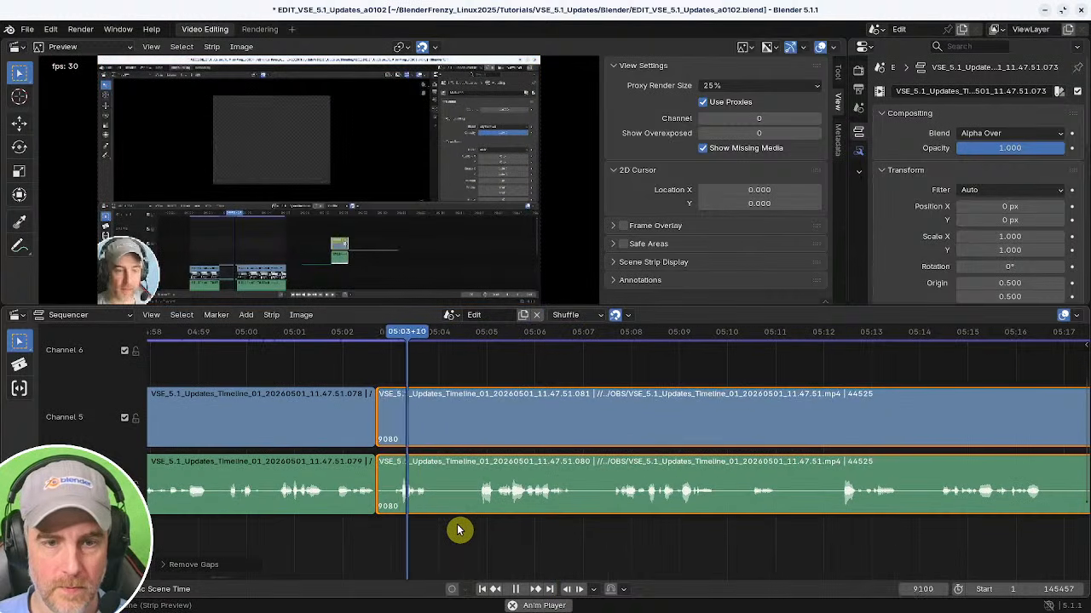
{"action": "key", "text": "k"}
{"action": "right_click", "coordinate": [482, 537], "text": "shift"}
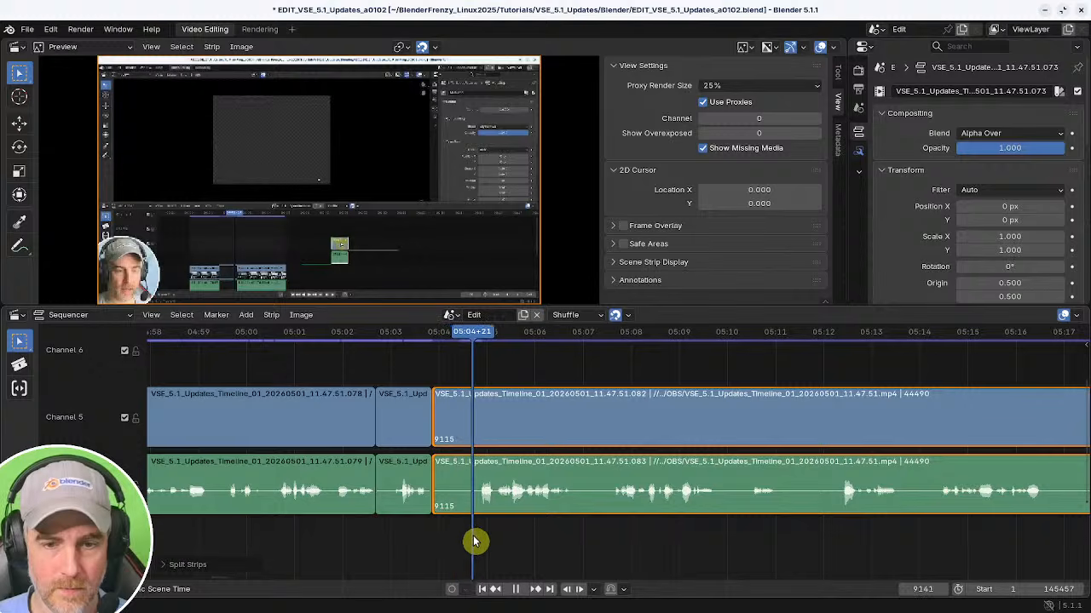
{"action": "key", "text": "shift+s"}
{"action": "right_click", "coordinate": [403, 535], "text": "shift"}
{"action": "key", "text": "BackSpace"}
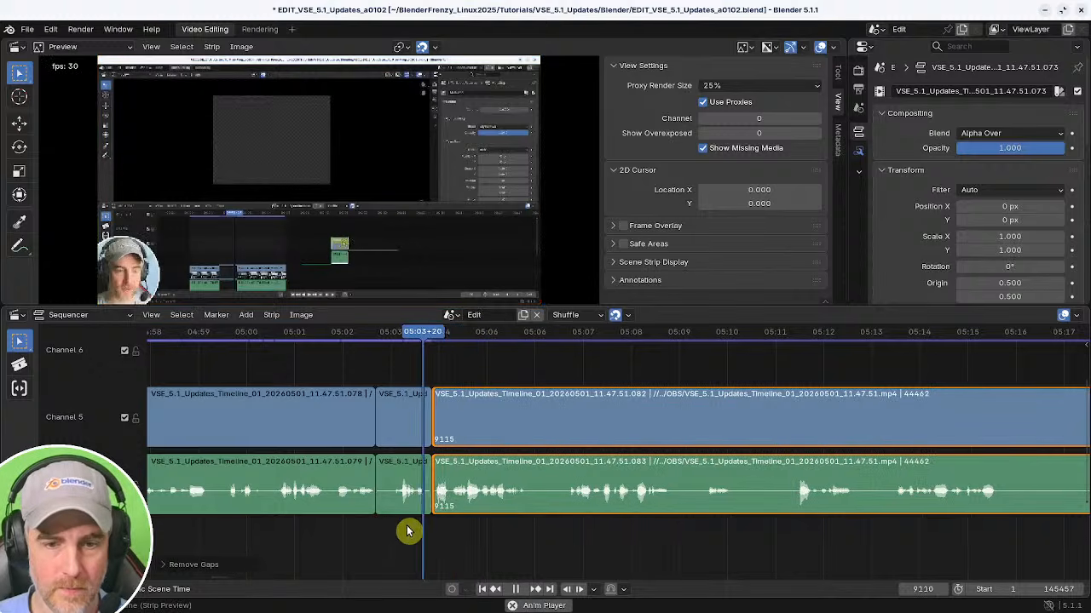
Split the strips at about 05:06, trim the later piece to start at 05:06+16, and close the gap.
{"action": "middle_click_drag", "start_coordinate": [526, 533], "coordinate": [406, 526]}
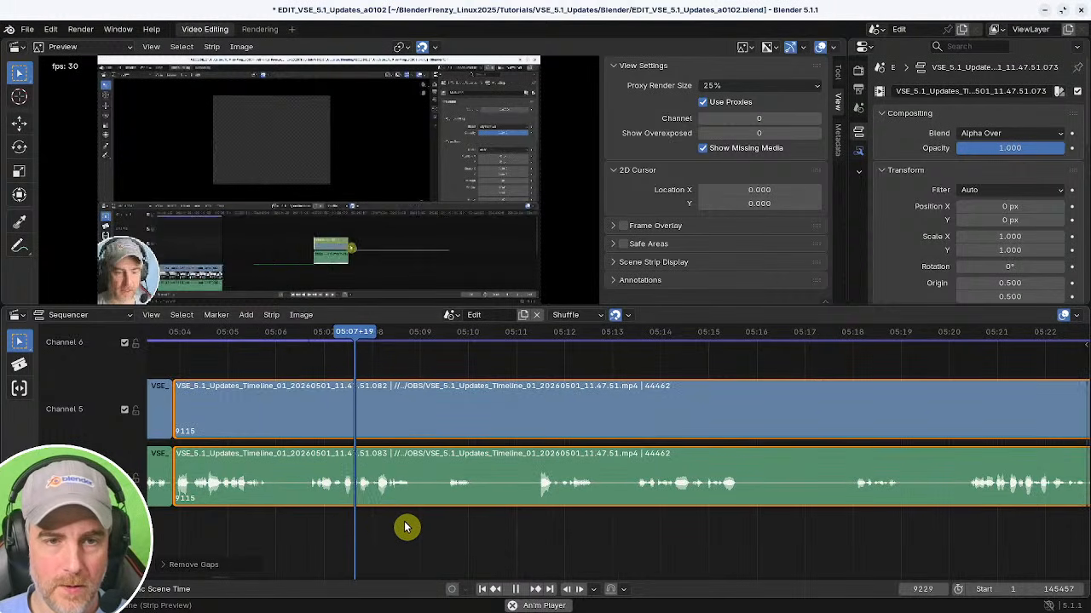
{"action": "right_click", "coordinate": [245, 530], "text": "shift"}
{"action": "key", "text": "k"}
{"action": "right_click", "coordinate": [303, 530], "text": "shift"}
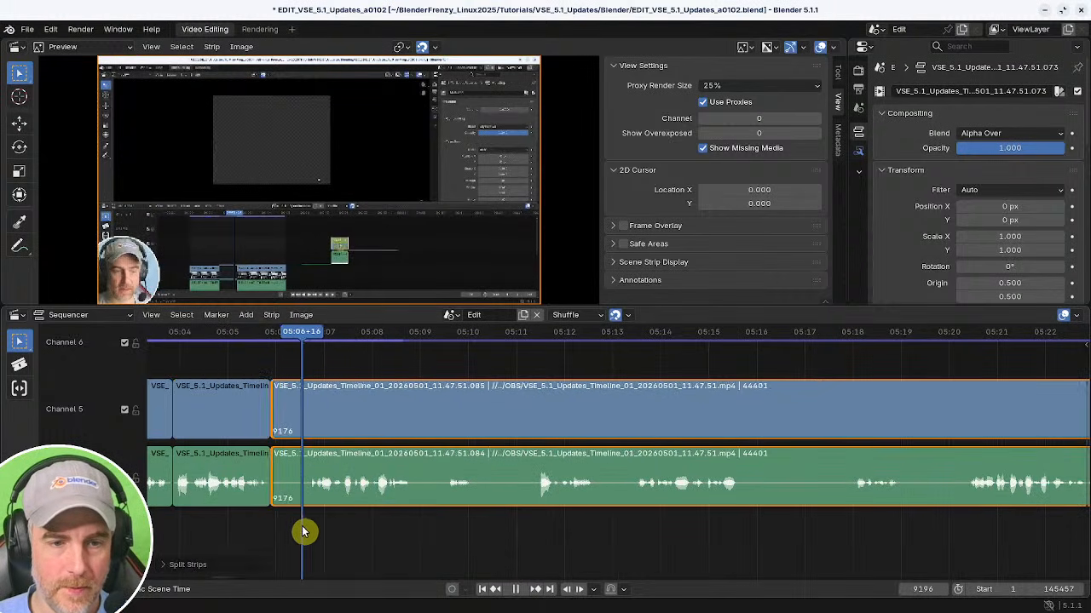
{"action": "key", "text": "shift+s"}
{"action": "right_click", "coordinate": [235, 530], "text": "shift"}
{"action": "key", "text": "BackSpace"}
Scrub and play past 05:07, then split the video and audio strips at 05:08+05.
{"action": "middle_click_drag", "start_coordinate": [390, 523], "coordinate": [452, 531]}
{"action": "middle_click_drag", "start_coordinate": [521, 536], "coordinate": [477, 534]}
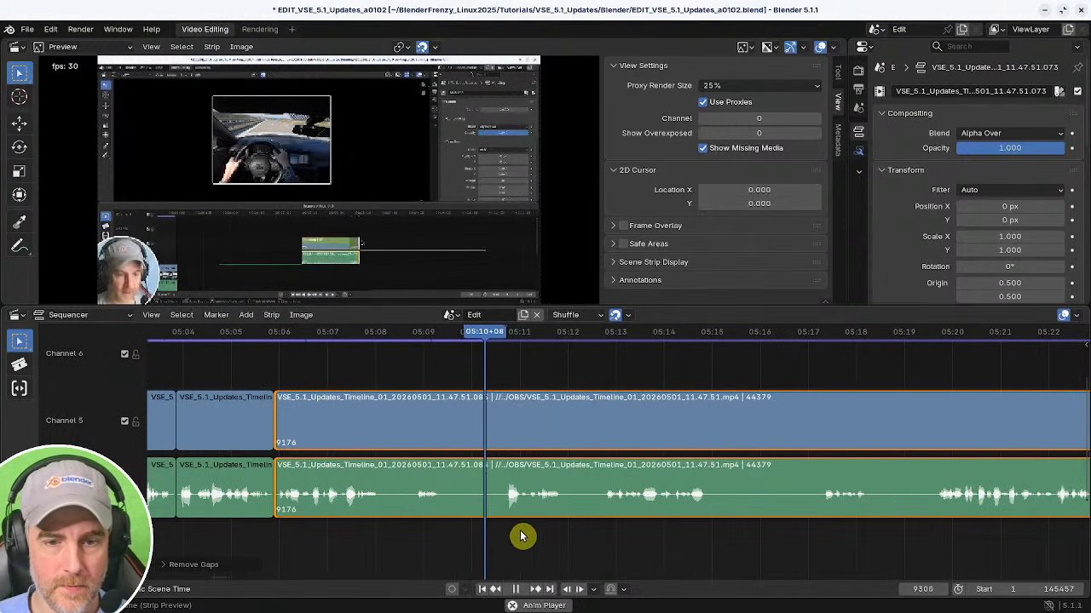
{"action": "right_click", "coordinate": [347, 535], "text": "shift"}
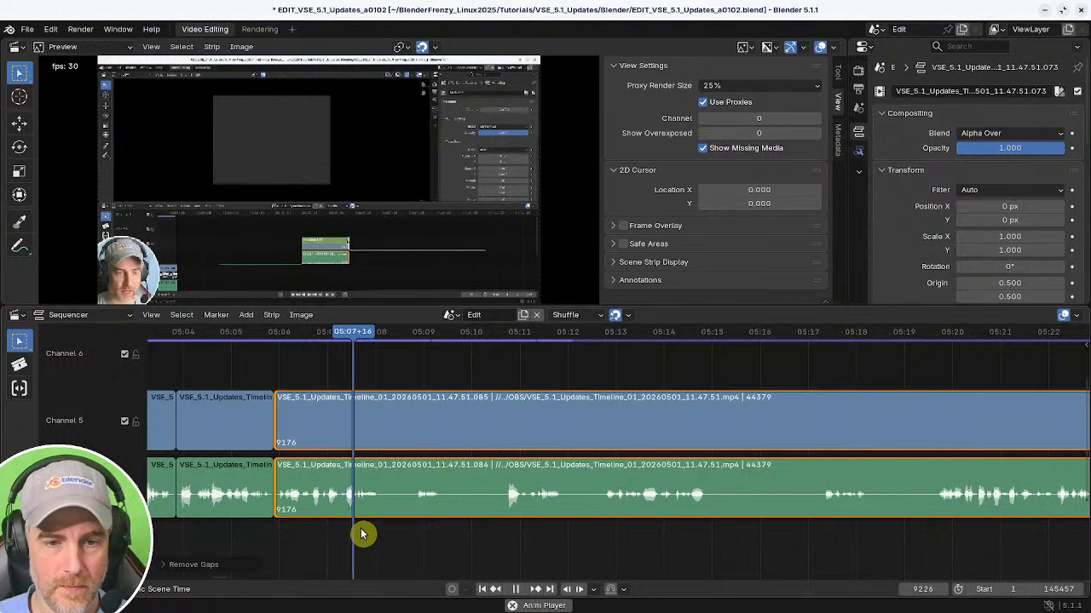
{"action": "key", "text": "space"}
{"action": "right_click", "coordinate": [353, 540], "text": "shift"}
{"action": "key", "text": "space"}
{"action": "key", "text": "k"}
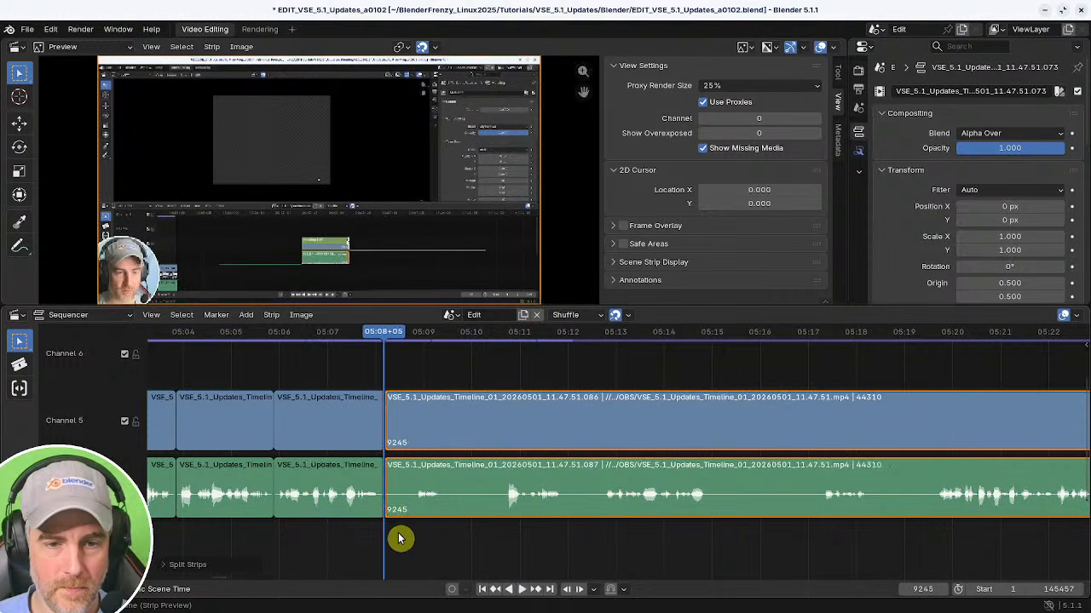
Trim and re-split the strips between 05:08 and 05:10, then close the gap.
{"action": "key", "text": "shift+s"}
{"action": "key", "text": "space"}
{"action": "key", "text": "k"}
{"action": "mouse_move", "coordinate": [472, 543]}
{"action": "right_mouse_down", "text": "shift"}
{"action": "mouse_move", "coordinate": [495, 548]}
{"action": "mouse_move", "coordinate": [467, 552]}
{"action": "right_mouse_up", "text": "shift"}
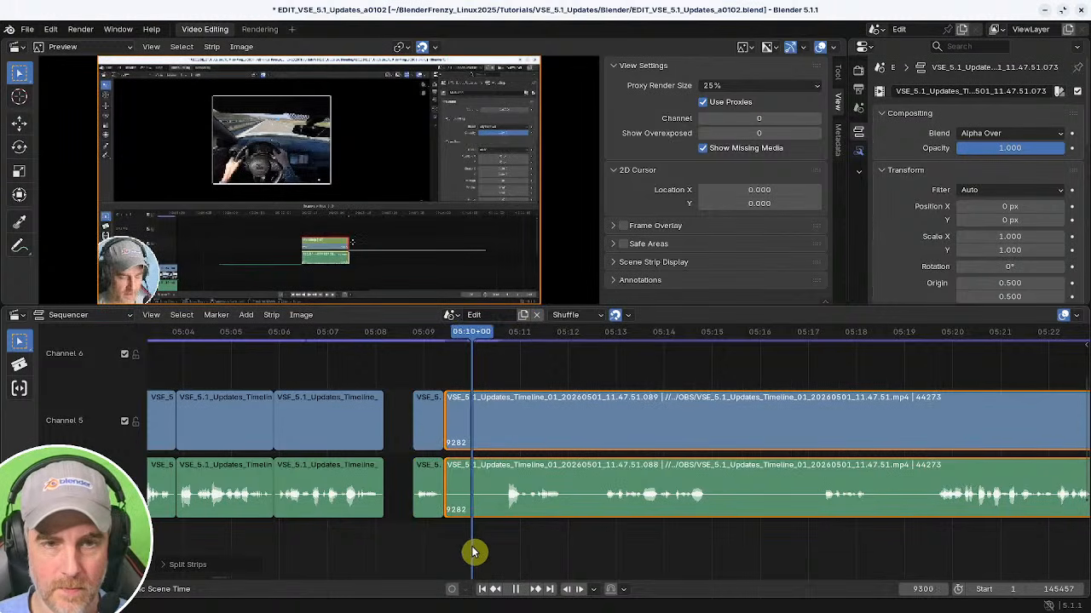
{"action": "right_click", "coordinate": [302, 547], "text": "shift"}
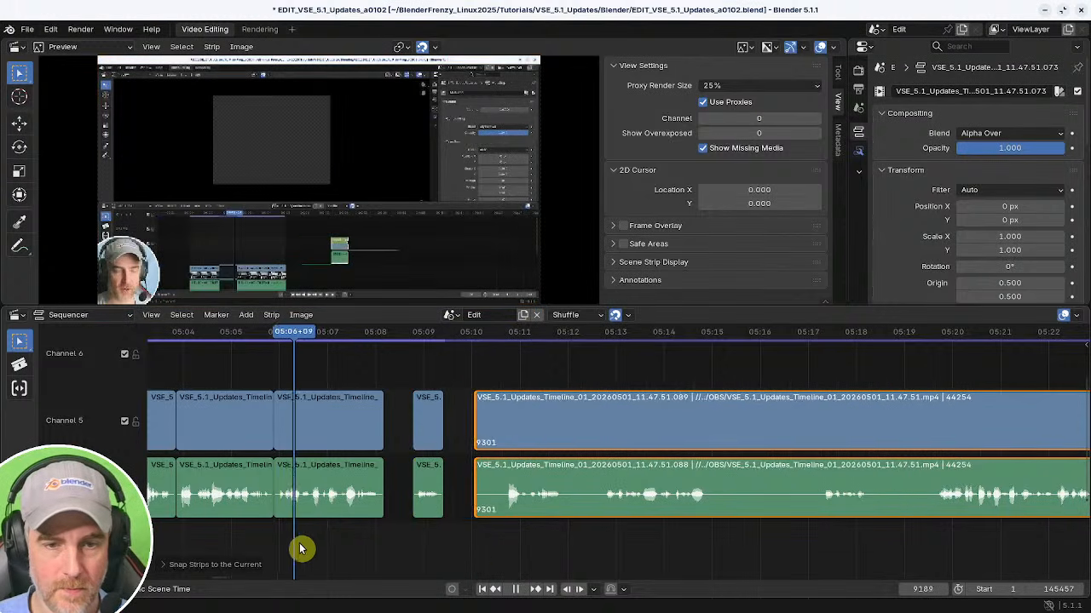
{"action": "key", "text": "BackSpace"}
Save the project, then save a new version as EDIT_VSE_5.1_Updates_a0103.blend.
{"action": "key", "text": "space"}
{"action": "key", "text": "space"}
{"action": "key", "text": "ctrl+s"}
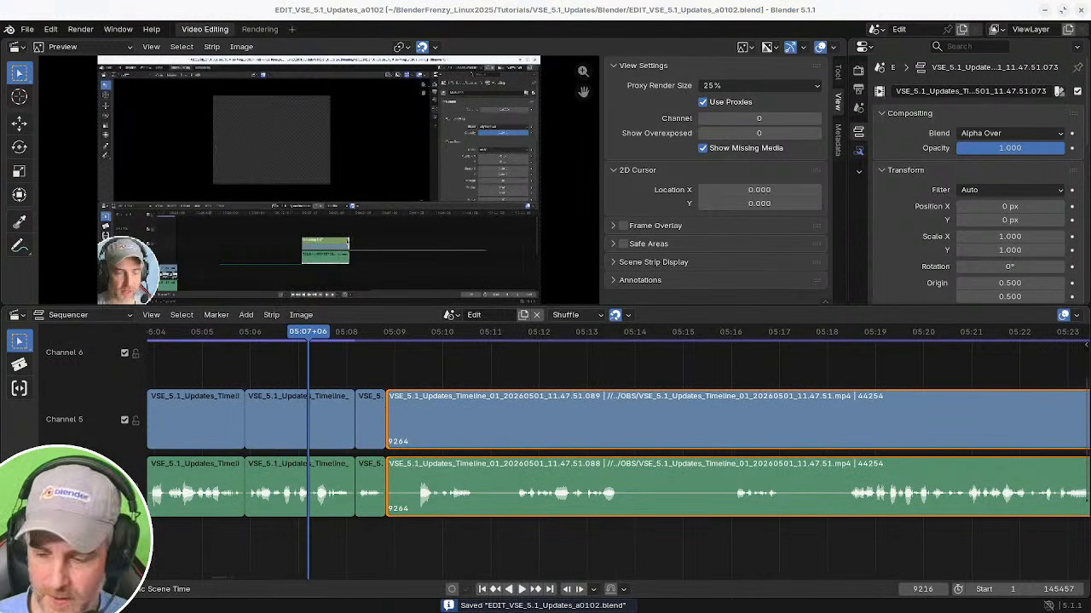
{"action": "key", "text": "ctrl+alt+s"}
Play back the footage around the 05:08 cut to review it.
{"action": "key", "text": "space"}
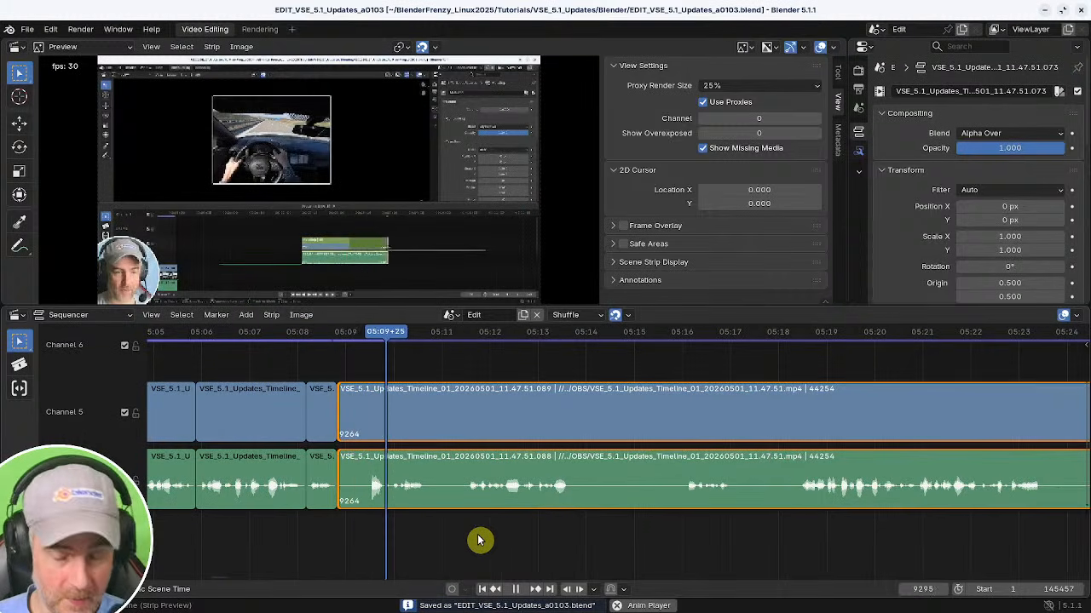
{"action": "key", "text": "space"}
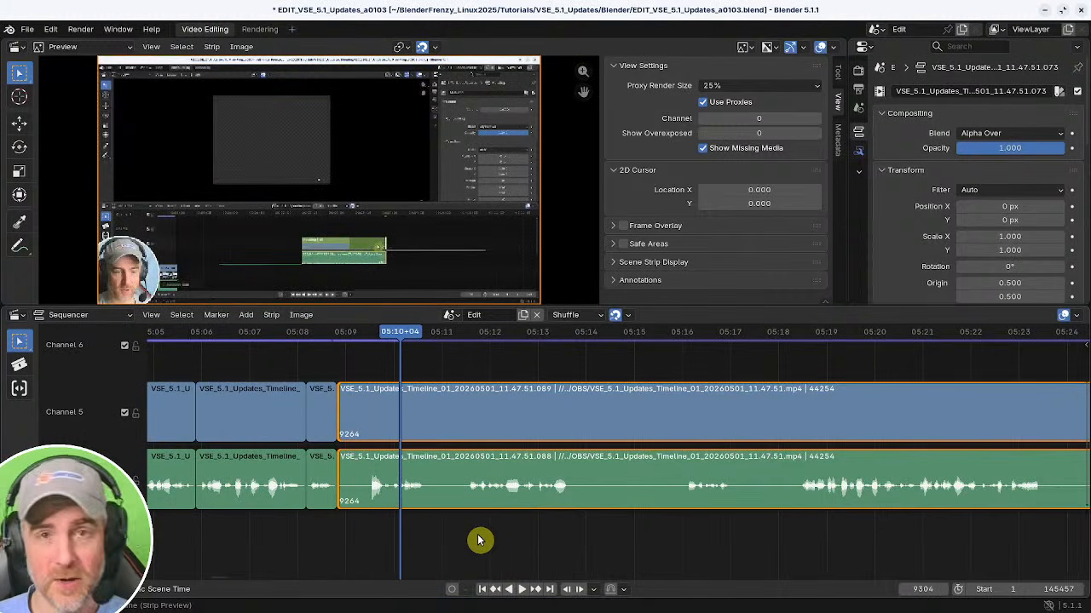
{"action": "left_click", "coordinate": [327, 534]}
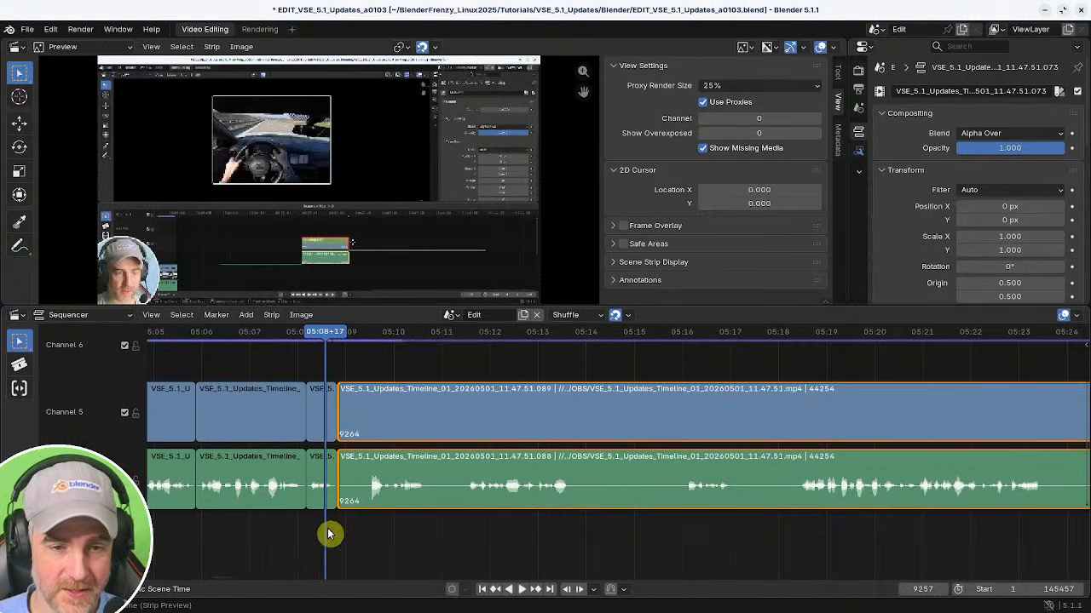
{"action": "key", "text": "space"}
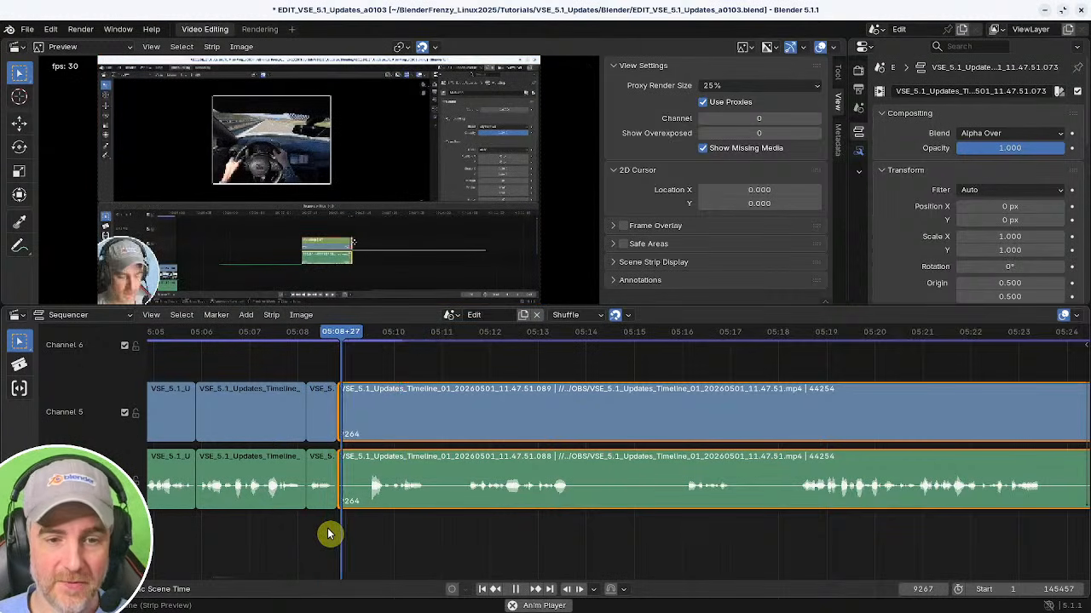
{"action": "key", "text": "space"}
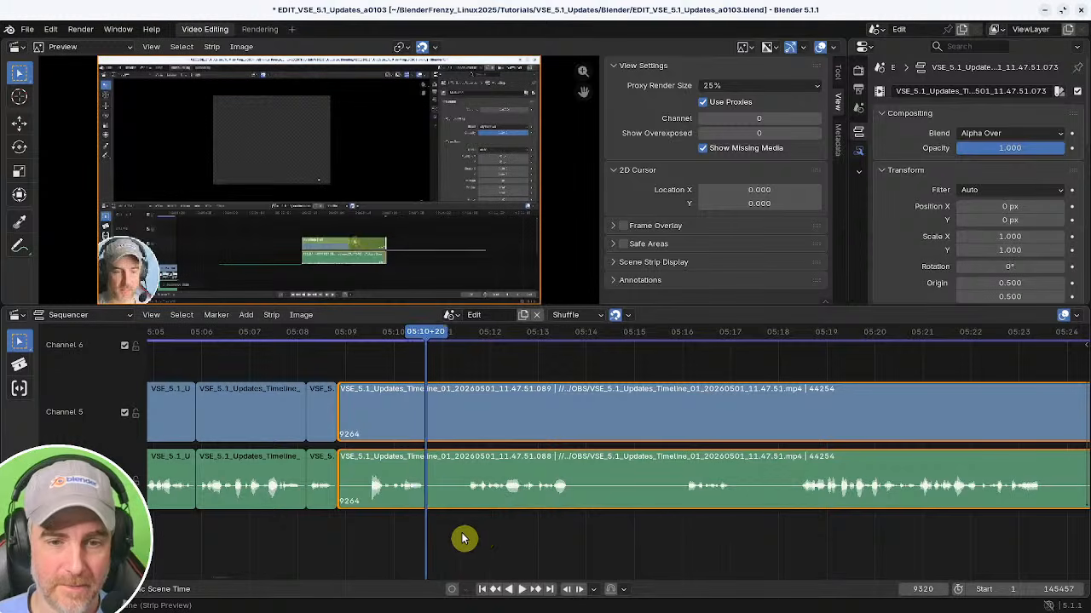
Split the strips at 05:10+20, trim the later piece to the playhead, and close the gap.
{"action": "key", "text": "k"}
{"action": "right_click_drag", "start_coordinate": [461, 535], "coordinate": [468, 535], "text": "shift"}
{"action": "key", "text": "shift+s"}
{"action": "left_click", "coordinate": [401, 534]}
{"action": "key", "text": "BackSpace"}
{"action": "key", "text": "space"}
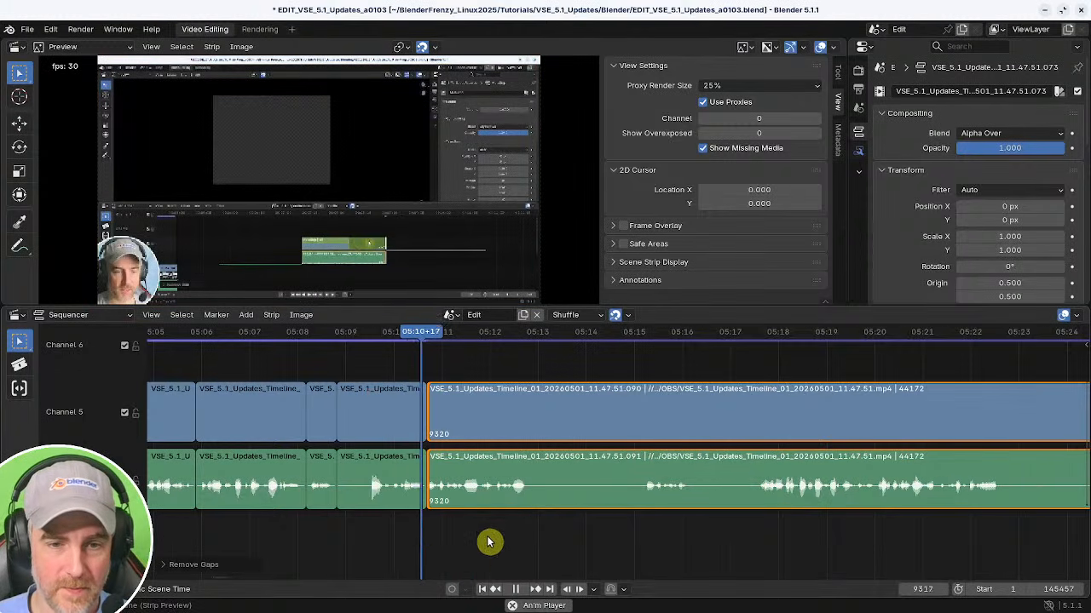
Split the strips at about 05:16, trim the later piece to start at 05:17+02, and close the gap.
{"action": "middle_click_drag", "start_coordinate": [486, 540], "coordinate": [361, 533]}
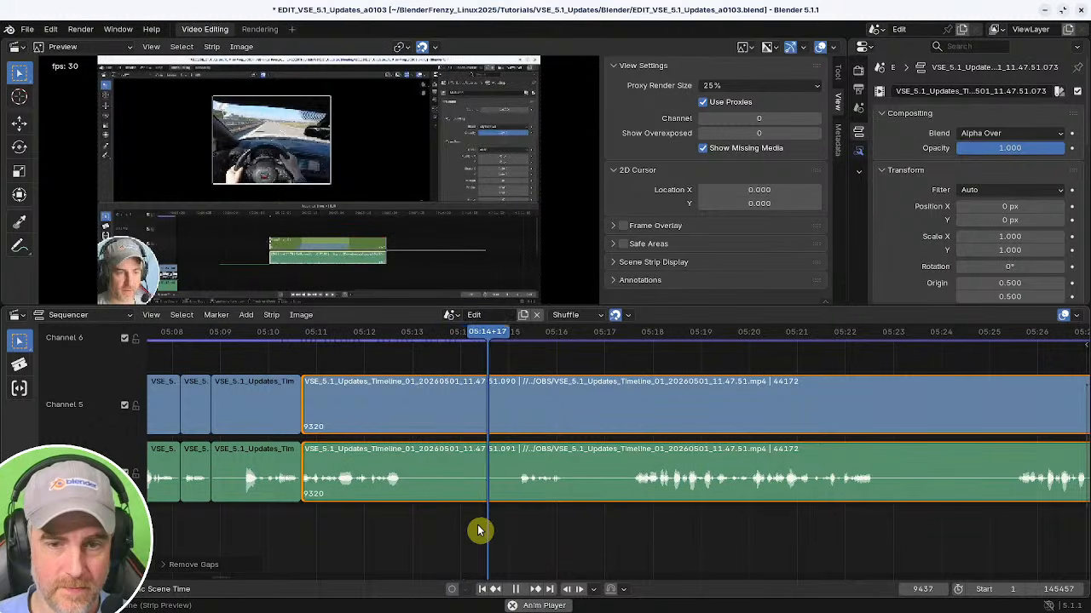
{"action": "middle_click_drag", "start_coordinate": [557, 526], "coordinate": [507, 524]}
{"action": "key", "text": "k"}
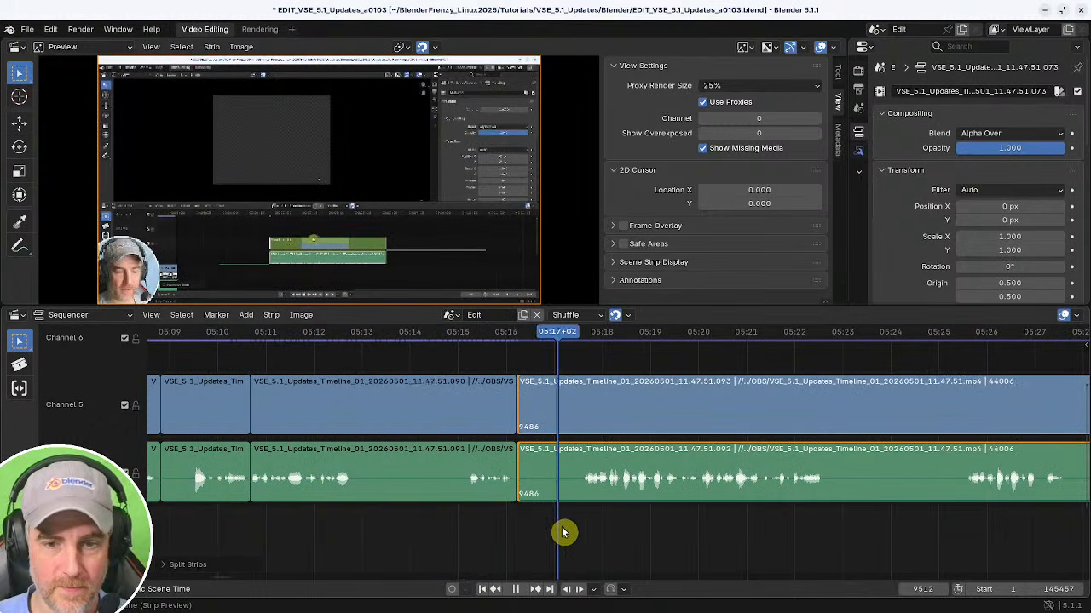
{"action": "right_click_drag", "start_coordinate": [563, 536], "coordinate": [565, 535], "text": "shift"}
{"action": "key", "text": "shift+s"}
{"action": "right_click_drag", "start_coordinate": [511, 534], "coordinate": [461, 533], "text": "shift"}
{"action": "key", "text": "BackSpace"}
{"action": "key", "text": "space"}
Scrub and play through the footage from 05:18 to about 06:09 to review it.
{"action": "middle_click_drag", "start_coordinate": [502, 533], "coordinate": [406, 535]}
{"action": "middle_click_drag", "start_coordinate": [560, 532], "coordinate": [482, 531]}
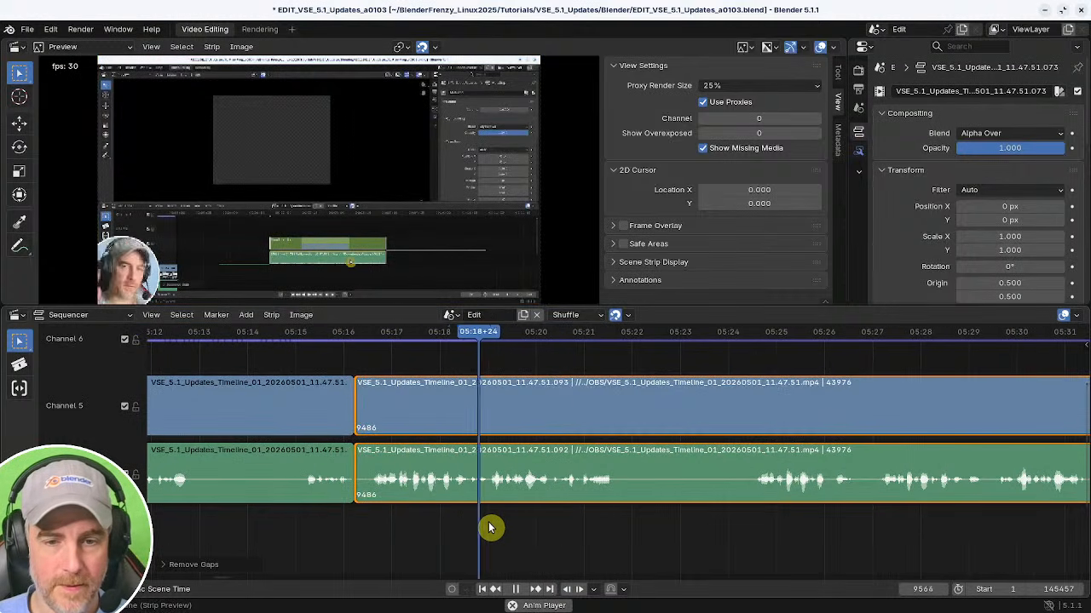
{"action": "key", "text": "space"}
{"action": "right_click", "coordinate": [752, 526], "text": "shift"}
{"action": "key", "text": "space"}
{"action": "key", "text": "space"}
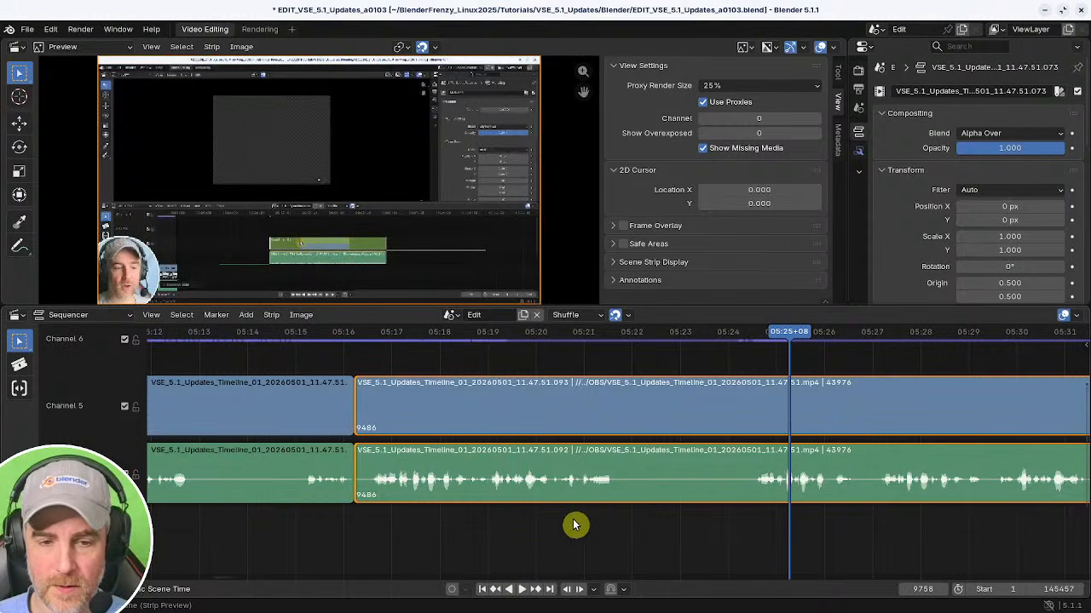
{"action": "middle_click_drag", "start_coordinate": [757, 530], "coordinate": [604, 519]}
{"action": "mouse_move", "coordinate": [364, 510]}
{"action": "middle_mouse_down"}
{"action": "mouse_move", "coordinate": [377, 509]}
{"action": "mouse_move", "coordinate": [361, 509]}
{"action": "middle_mouse_up"}
{"action": "right_click_drag", "start_coordinate": [677, 513], "coordinate": [740, 517], "text": "shift"}
{"action": "key", "text": "space"}
{"action": "middle_click_drag", "start_coordinate": [844, 516], "coordinate": [688, 509], "text": "ctrl"}
{"action": "right_click", "coordinate": [811, 500], "text": "shift"}
{"action": "right_click", "coordinate": [712, 506], "text": "shift"}
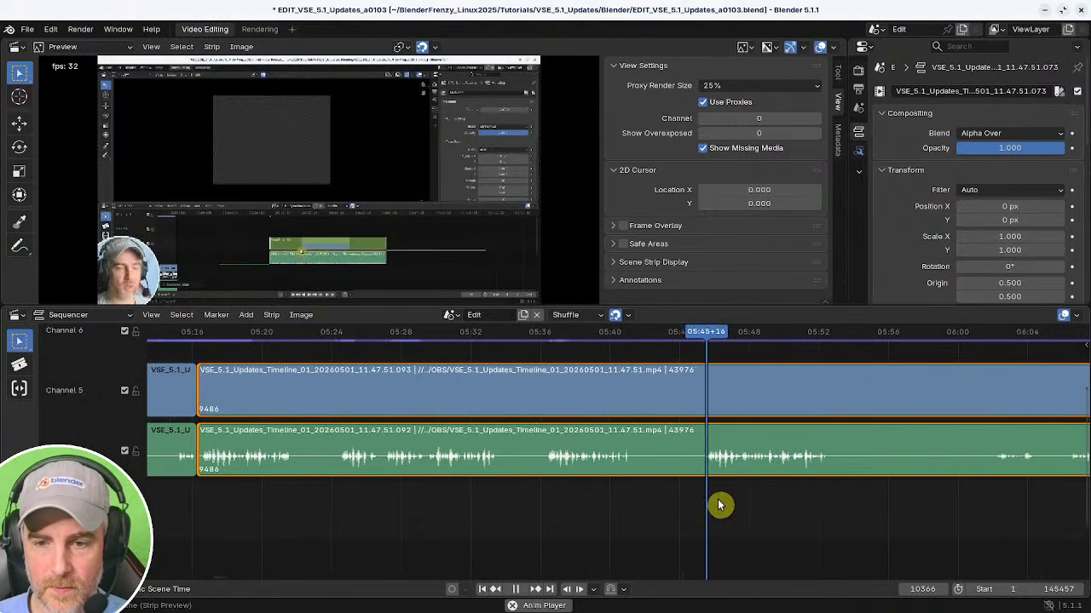
{"action": "key", "text": "space"}
{"action": "middle_click_drag", "start_coordinate": [790, 508], "coordinate": [687, 506], "text": "ctrl"}
{"action": "right_click", "coordinate": [701, 502], "text": "shift"}
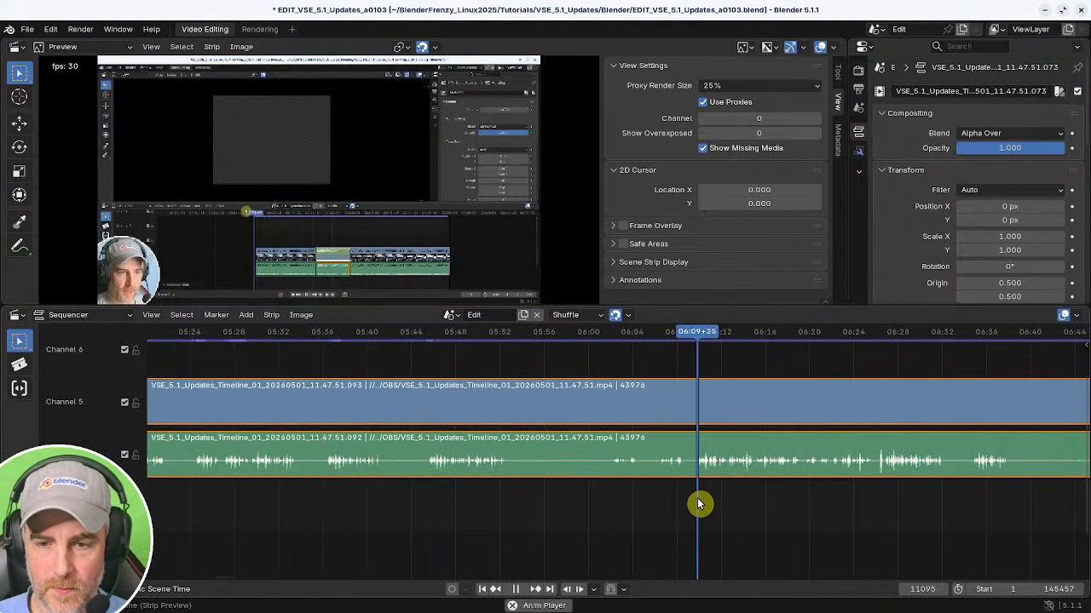
{"action": "key", "text": "space"}
{"action": "right_click", "coordinate": [430, 498], "text": "shift"}
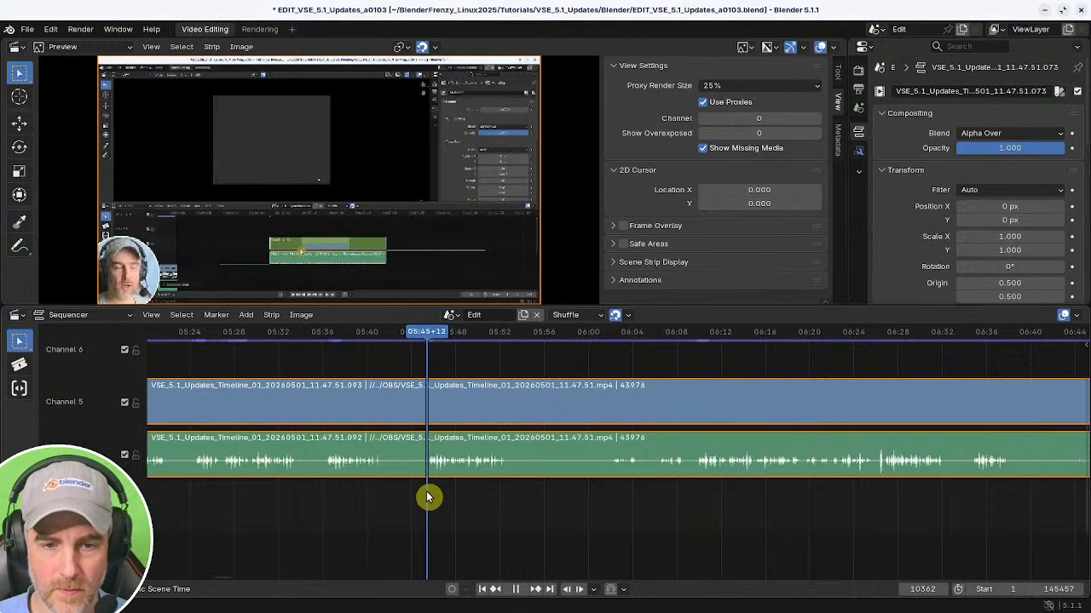
Trim the long strip to start at about 05:45 and close the gap.
{"action": "middle_click_drag", "start_coordinate": [406, 500], "coordinate": [751, 512]}
{"action": "key", "text": "shift+s"}
{"action": "right_click", "coordinate": [448, 514], "text": "shift"}
{"action": "key", "text": "BackSpace"}
{"action": "key", "text": "space"}
{"action": "middle_click_drag", "start_coordinate": [424, 513], "coordinate": [650, 509], "text": "ctrl"}
Zoom into the timeline and split the video and audio strips at about 05:23.
{"action": "scroll", "coordinate": [631, 511], "scroll_direction": "up", "scroll_amount": 3}
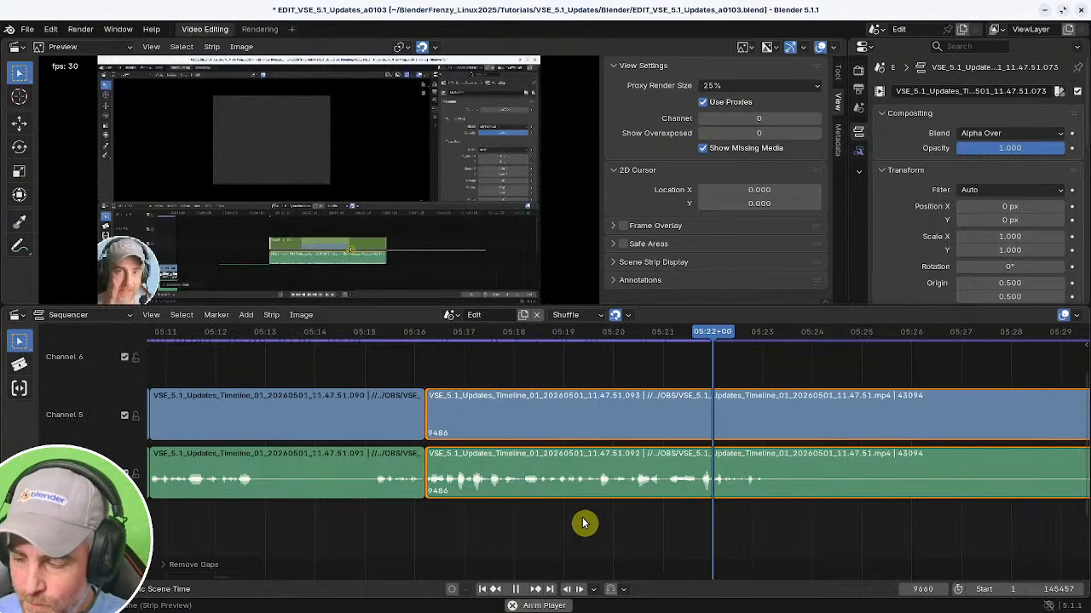
{"action": "key", "text": "space"}
{"action": "middle_click_drag", "start_coordinate": [869, 454], "coordinate": [574, 443]}
{"action": "key", "text": "k"}
Scrub and play through the footage after the new cut to find the next section to remove.
{"action": "middle_click_drag", "start_coordinate": [683, 504], "coordinate": [661, 505], "text": "ctrl"}
{"action": "middle_click_drag", "start_coordinate": [673, 505], "coordinate": [568, 523]}
{"action": "right_click_drag", "start_coordinate": [729, 524], "coordinate": [684, 523], "text": "shift"}
{"action": "key", "text": "space"}
{"action": "middle_click_drag", "start_coordinate": [721, 533], "coordinate": [600, 519]}
{"action": "right_click", "coordinate": [592, 522], "text": "shift"}
{"action": "key", "text": "space"}
{"action": "middle_click_drag", "start_coordinate": [598, 525], "coordinate": [582, 511], "text": "ctrl"}
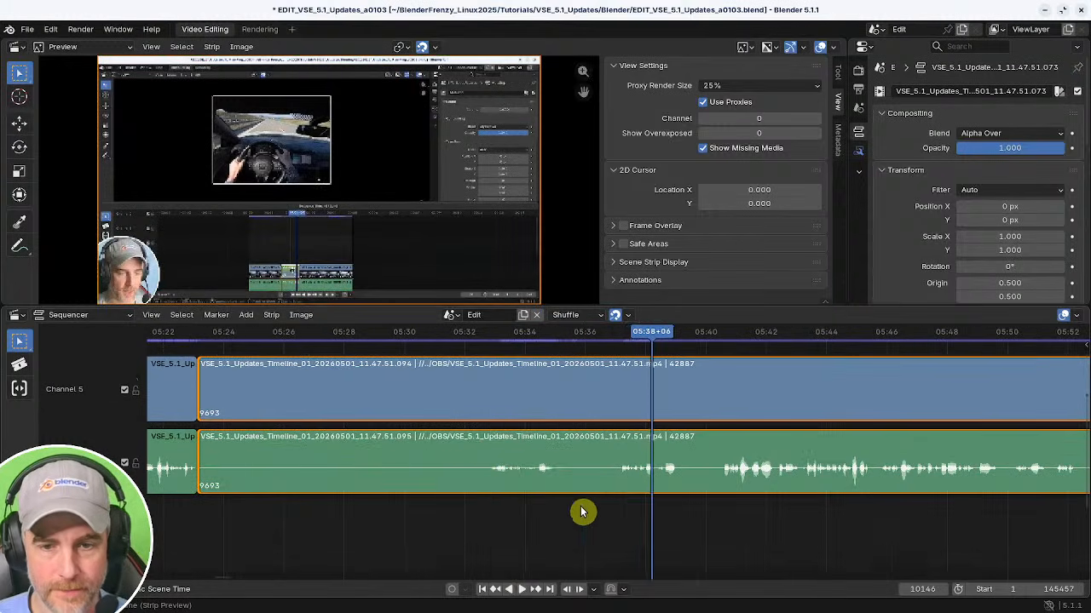
Trim the later piece to start at about 05:33 and close the gap.
{"action": "right_click_drag", "start_coordinate": [509, 513], "coordinate": [491, 515], "text": "shift"}
{"action": "key", "text": "shift+s"}
{"action": "middle_click_drag", "start_coordinate": [191, 532], "coordinate": [514, 522]}
{"action": "right_click", "coordinate": [427, 509], "text": "shift"}
{"action": "key", "text": "BackSpace"}
{"action": "key", "text": "space"}
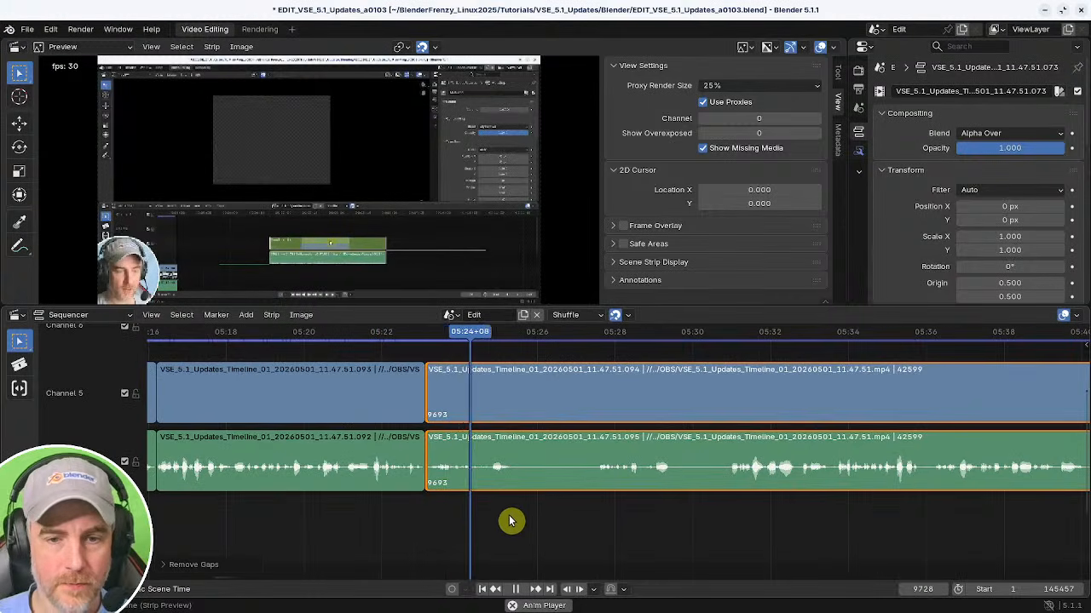
Scrub through the footage past 05:26 to review it.
{"action": "middle_click_drag", "start_coordinate": [588, 520], "coordinate": [540, 520]}
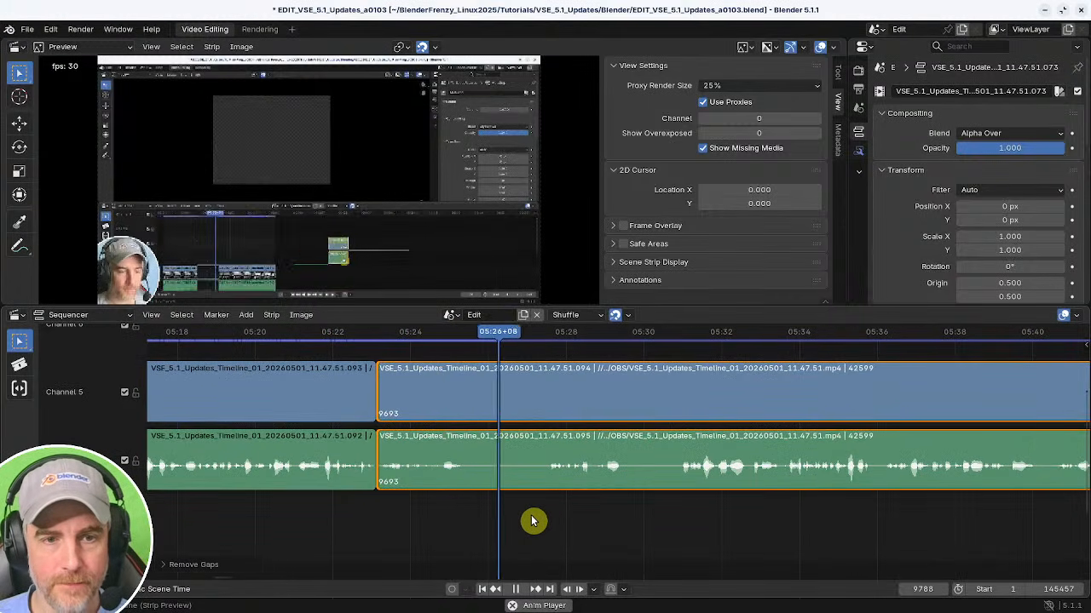
{"action": "middle_click_drag", "start_coordinate": [588, 525], "coordinate": [542, 522]}
{"action": "middle_click_drag", "start_coordinate": [629, 527], "coordinate": [516, 524], "text": "ctrl"}
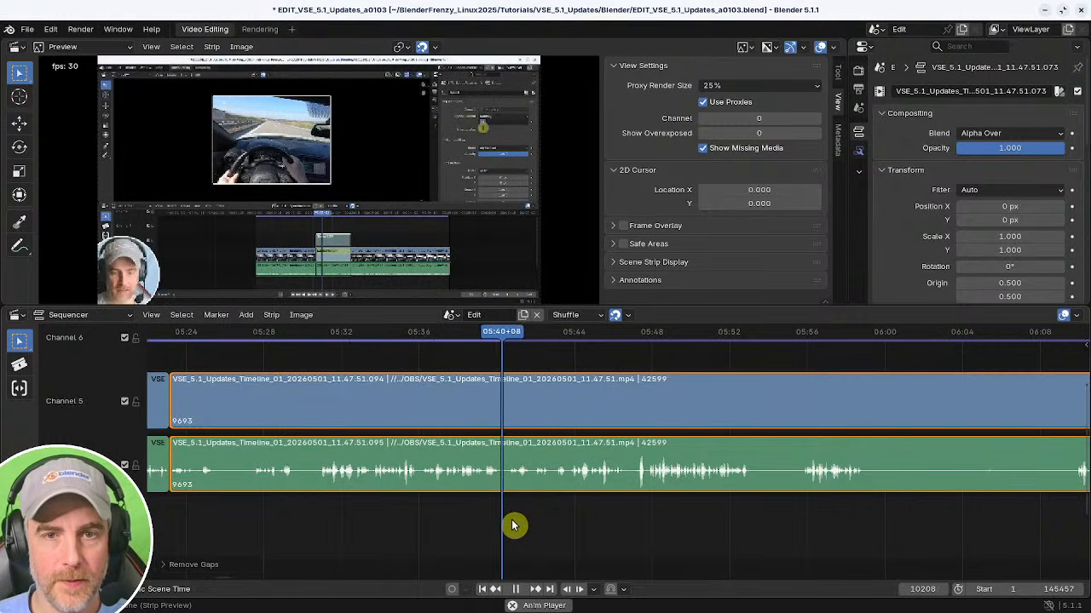
Scrub and play through the footage after 05:40 to find the next section to remove.
{"action": "middle_click_drag", "start_coordinate": [563, 521], "coordinate": [465, 523]}
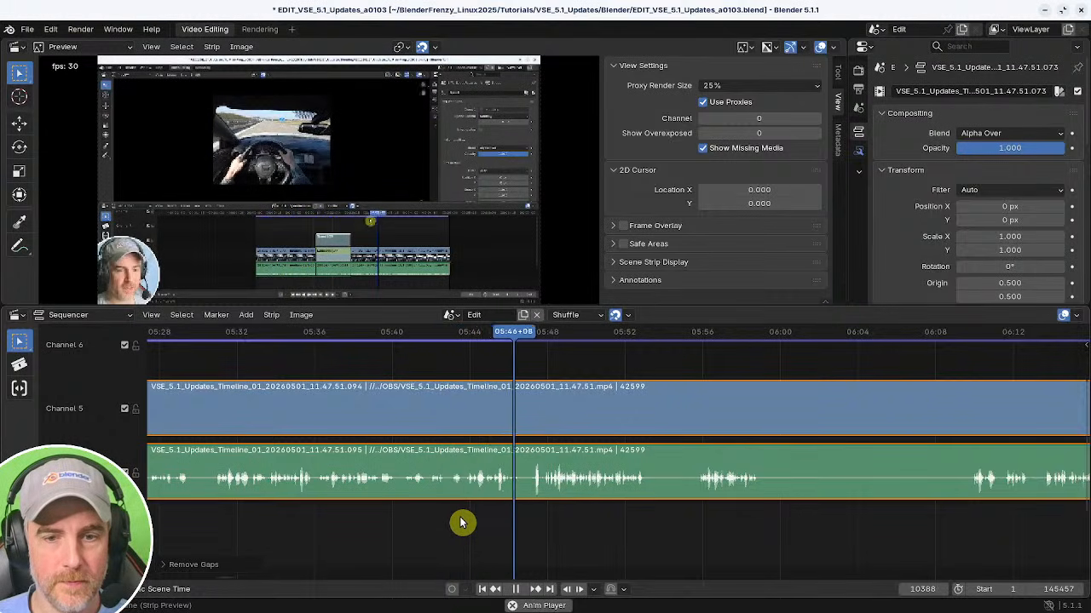
{"action": "key", "text": "space"}
{"action": "middle_click_drag", "start_coordinate": [569, 521], "coordinate": [438, 522]}
{"action": "key", "text": "space"}
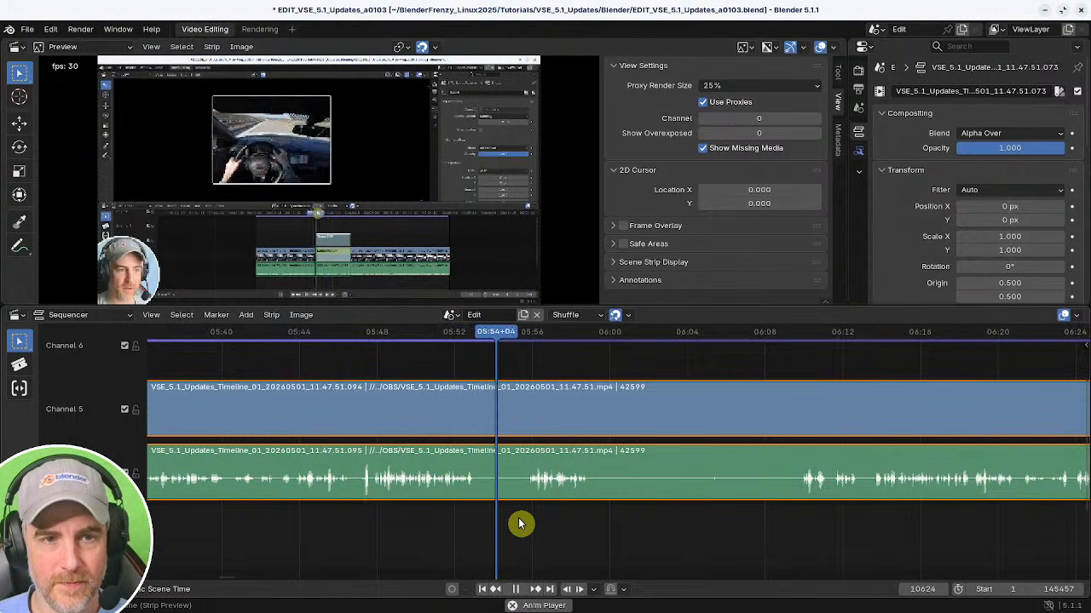
{"action": "middle_click_drag", "start_coordinate": [521, 523], "coordinate": [422, 522]}
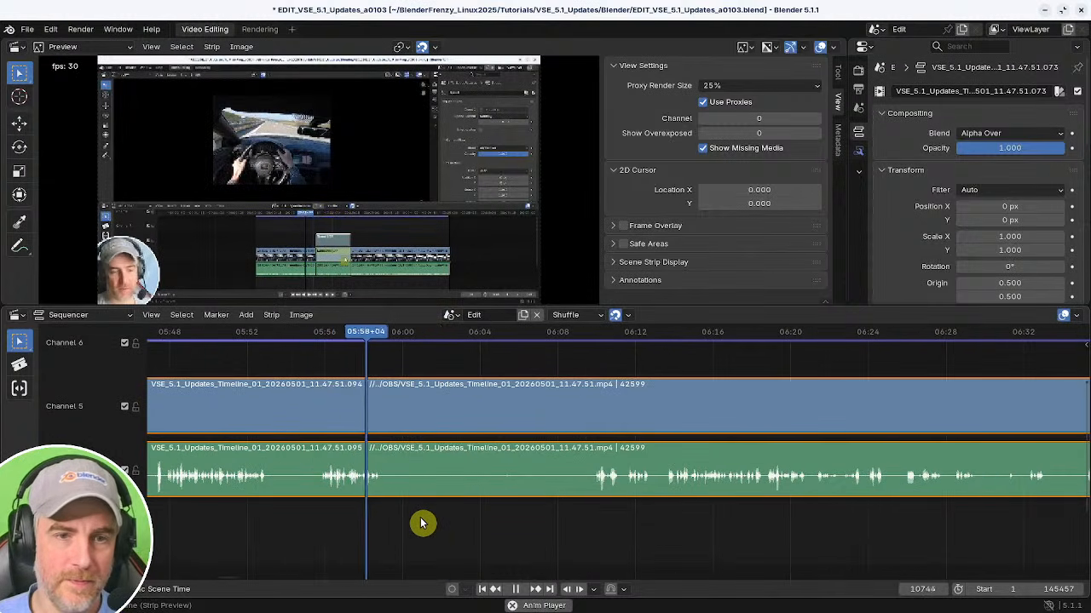
Cut out the footage from about 05:58 to 06:09 and close the gap.
{"action": "key", "text": "space"}
{"action": "key", "text": "k"}
{"action": "right_click_drag", "start_coordinate": [569, 518], "coordinate": [593, 526], "text": "shift"}
{"action": "key", "text": "space"}
Cut out the short section between about 06:01 and 06:03 and close the gap.
{"action": "key", "text": "space"}
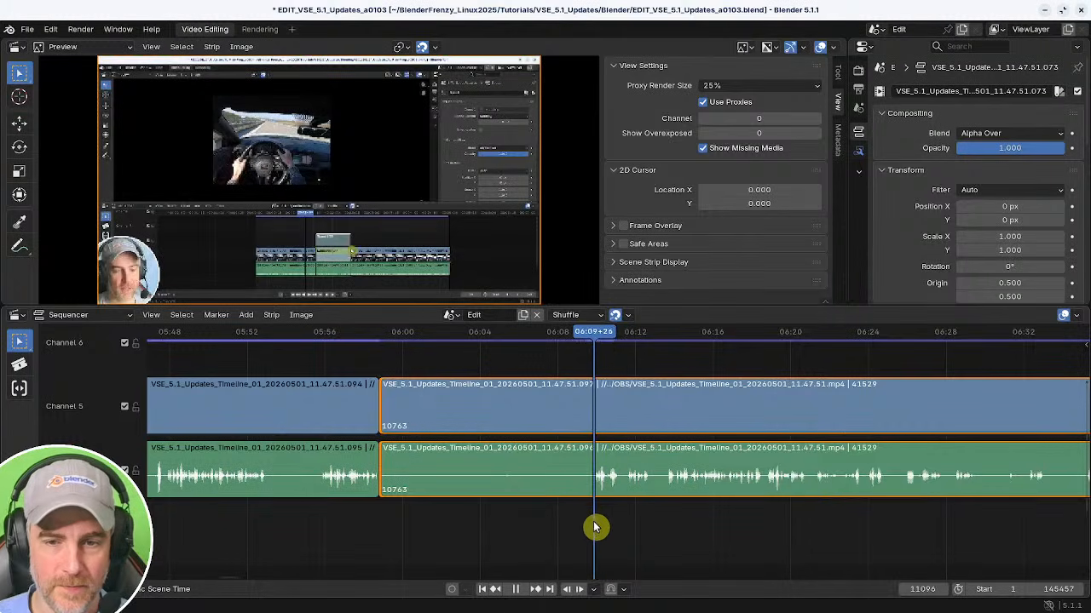
{"action": "key", "text": "shift+s"}
{"action": "right_click_drag", "start_coordinate": [397, 523], "coordinate": [357, 521], "text": "shift"}
{"action": "key", "text": "BackSpace"}
{"action": "key", "text": "space"}
{"action": "middle_click_drag", "start_coordinate": [433, 519], "coordinate": [552, 526]}
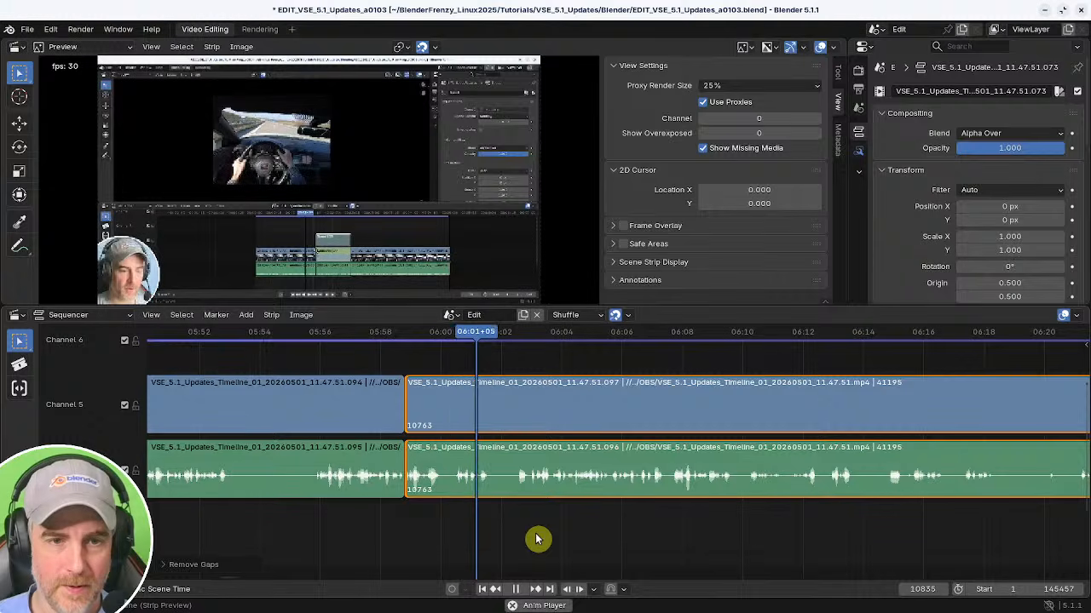
{"action": "middle_click_drag", "start_coordinate": [547, 539], "coordinate": [490, 539]}
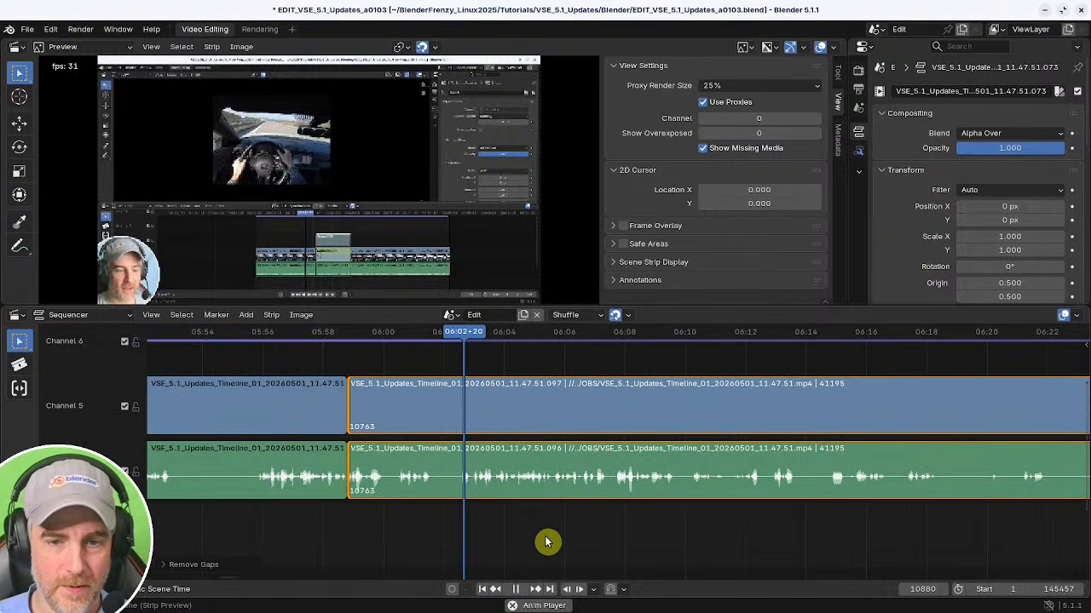
{"action": "right_click", "coordinate": [421, 522], "text": "shift"}
{"action": "key", "text": "space"}
{"action": "key", "text": "k"}
{"action": "right_click_drag", "start_coordinate": [456, 523], "coordinate": [426, 523], "text": "shift"}
{"action": "key", "text": "shift+s"}
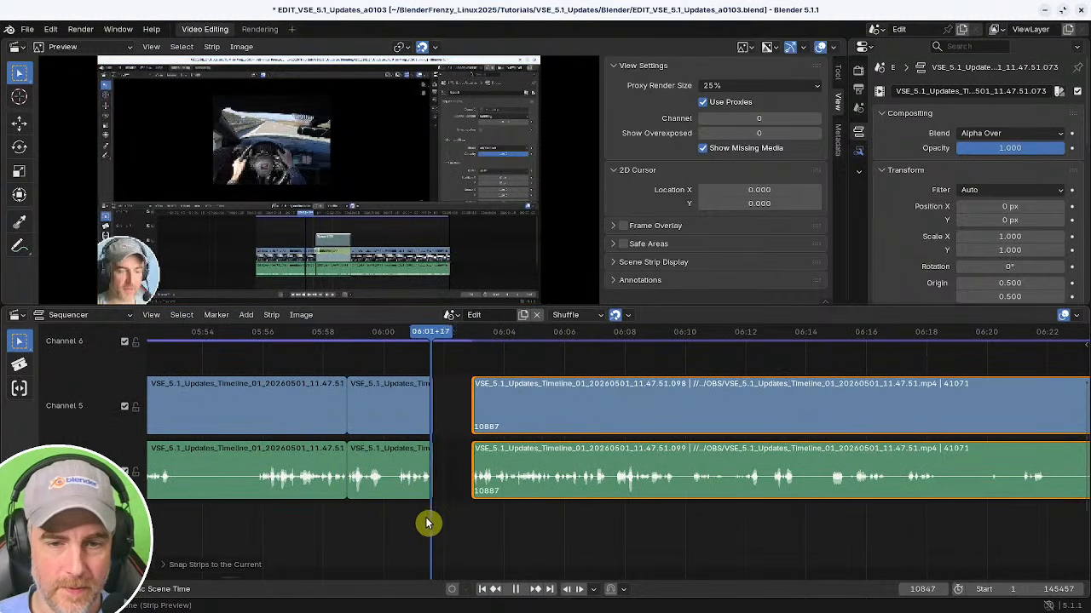
{"action": "key", "text": "BackSpace"}
Cut out a short section around 06:13 and close the gap.
{"action": "key", "text": "space"}
{"action": "middle_click_drag", "start_coordinate": [507, 530], "coordinate": [418, 520]}
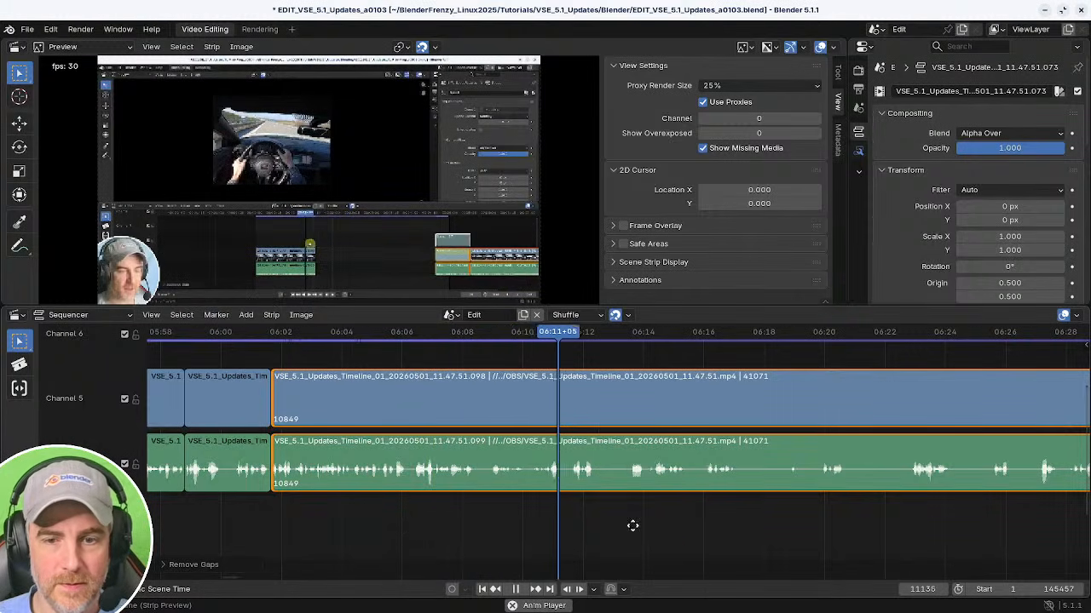
{"action": "middle_click_drag", "start_coordinate": [633, 523], "coordinate": [526, 517]}
{"action": "right_click", "coordinate": [426, 511], "text": "shift"}
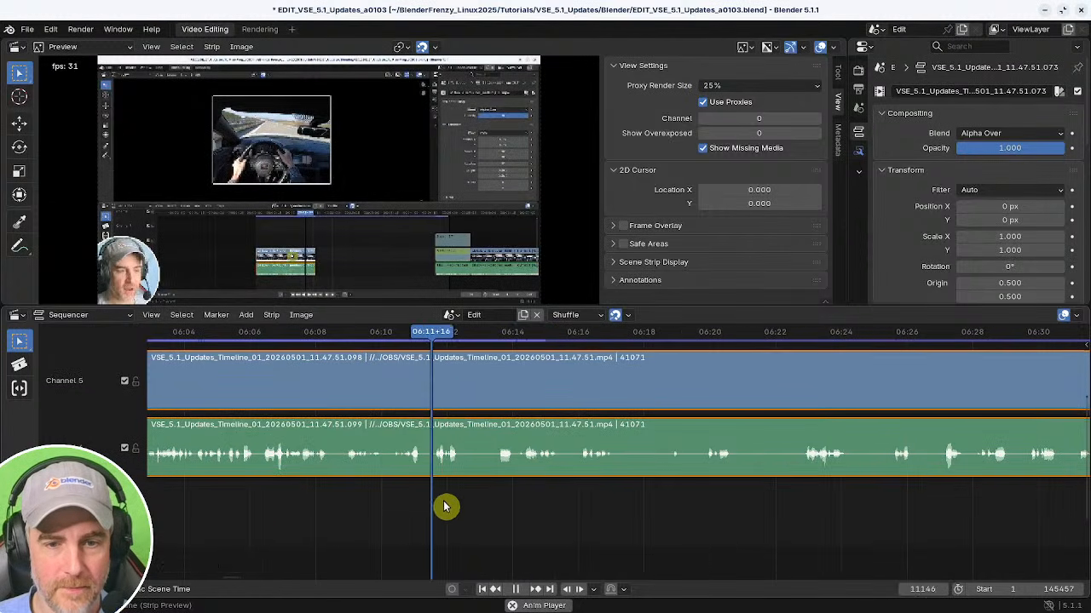
{"action": "key", "text": "k"}
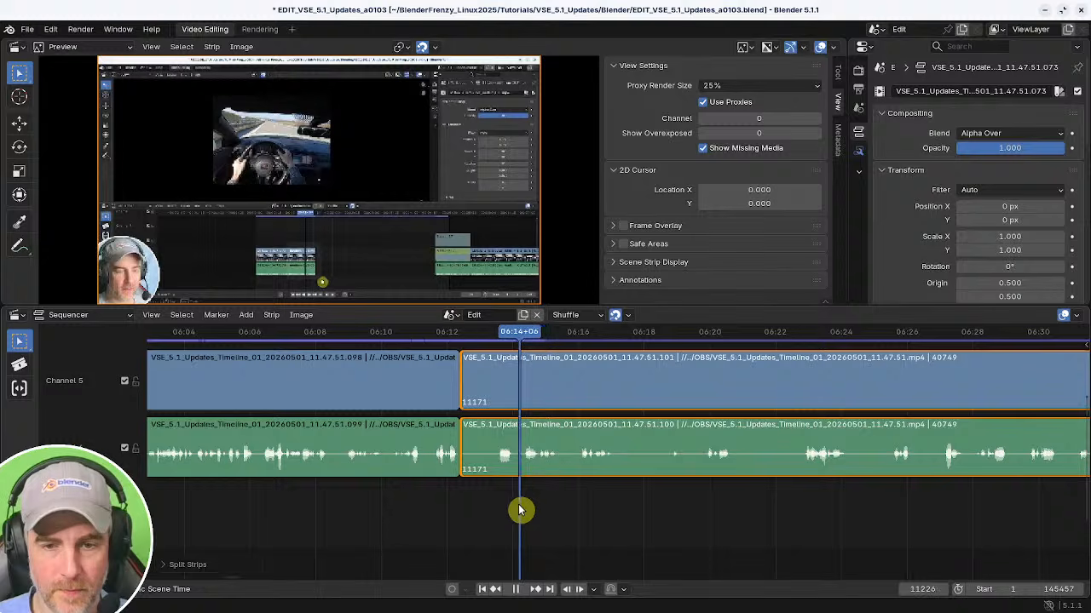
{"action": "key", "text": "shift+s"}
{"action": "right_click", "coordinate": [448, 510], "text": "shift"}
{"action": "key", "text": "BackSpace"}
Cut out a short section around 06:14 and close the gap.
{"action": "middle_click_drag", "start_coordinate": [521, 521], "coordinate": [387, 518]}
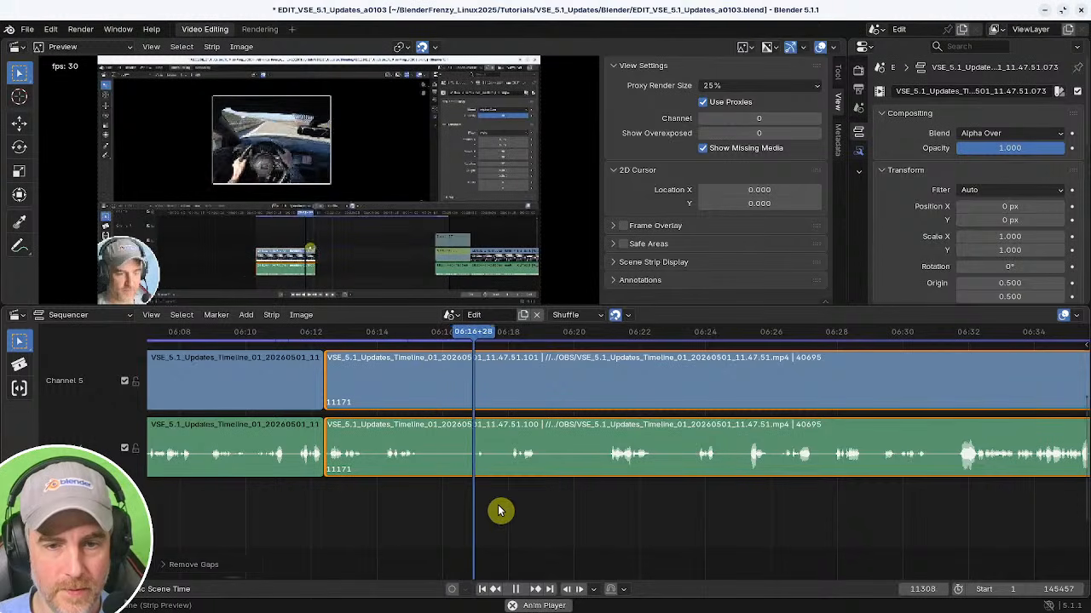
{"action": "right_click", "coordinate": [404, 507], "text": "shift"}
{"action": "key", "text": "Page_Down"}
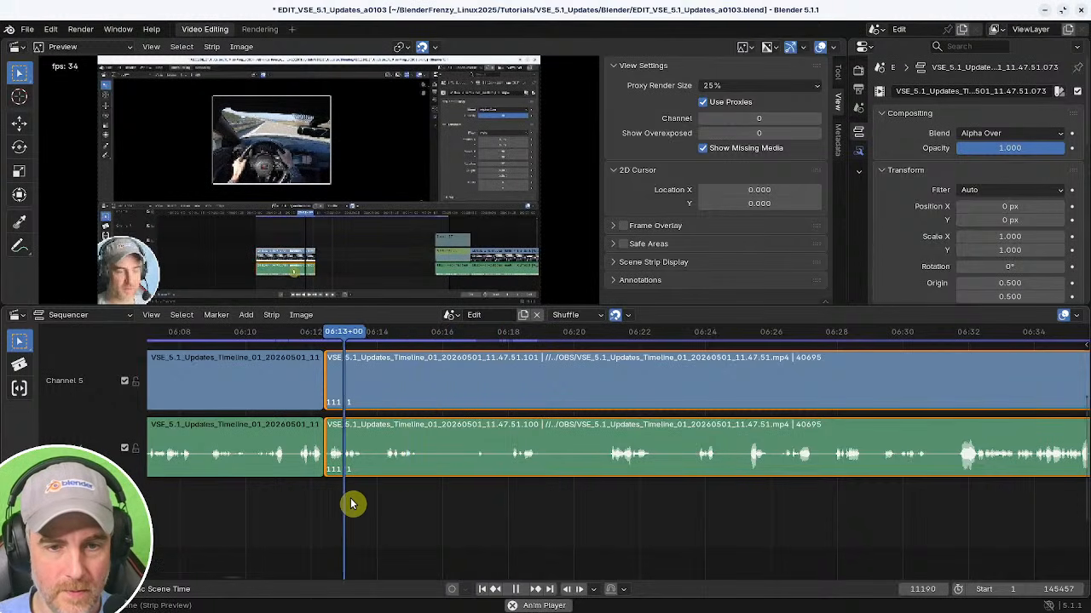
{"action": "key", "text": "k"}
{"action": "right_click", "coordinate": [509, 513], "text": "shift"}
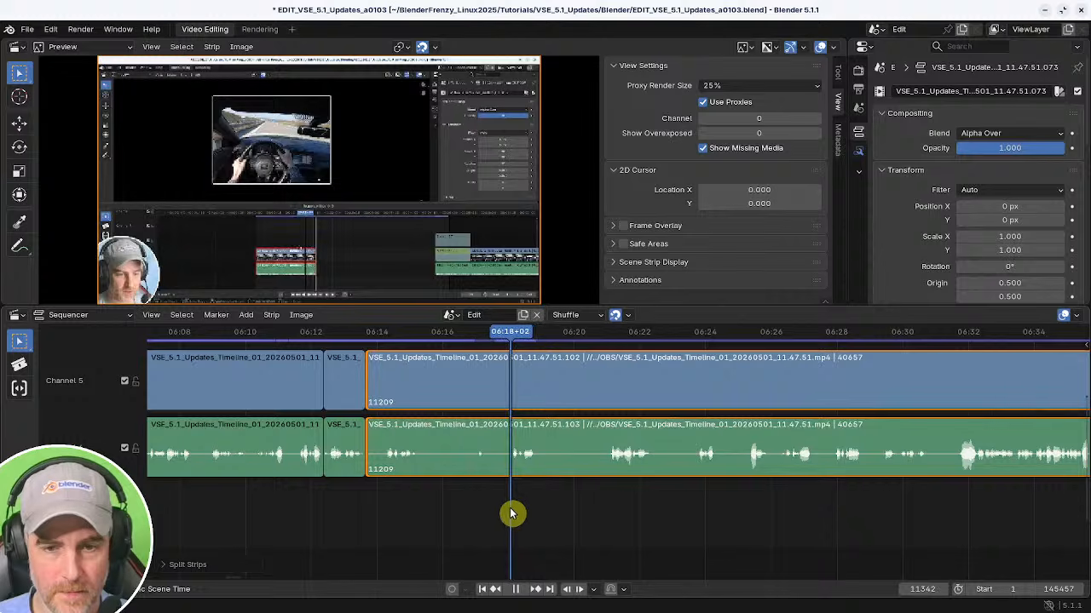
{"action": "key", "text": "shift+s"}
{"action": "right_click", "coordinate": [314, 507], "text": "shift"}
{"action": "key", "text": "BackSpace"}
Cut out a short section around 06:16 and close the gap.
{"action": "middle_click_drag", "start_coordinate": [433, 515], "coordinate": [499, 533]}
{"action": "key", "text": "k"}
{"action": "right_click", "coordinate": [515, 535], "text": "shift"}
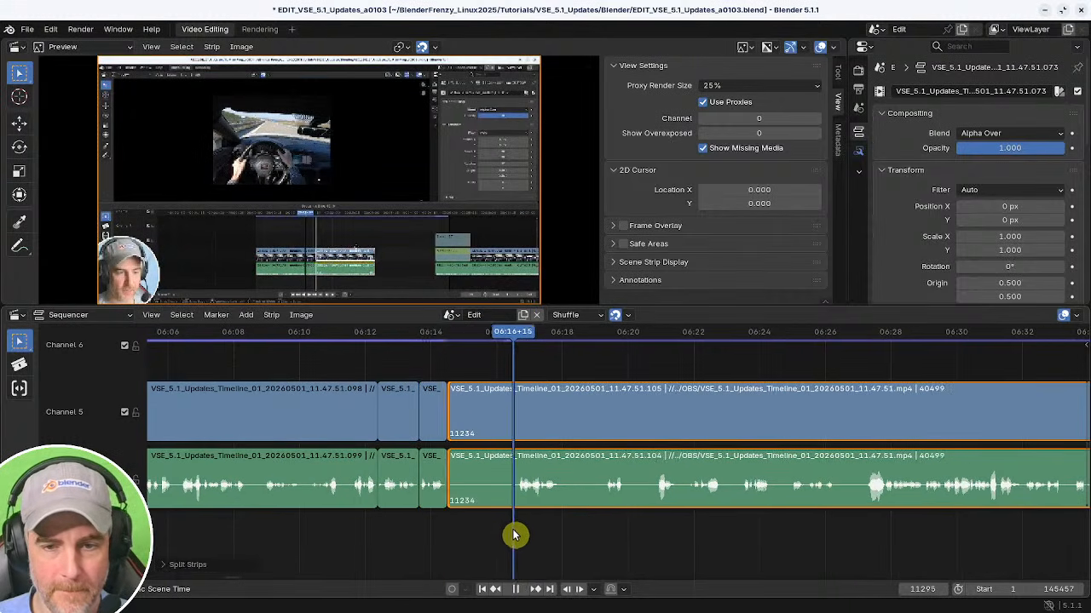
{"action": "key", "text": "shift+s"}
{"action": "right_click", "coordinate": [426, 530], "text": "shift"}
{"action": "key", "text": "BackSpace"}
{"action": "middle_click_drag", "start_coordinate": [487, 545], "coordinate": [460, 546]}
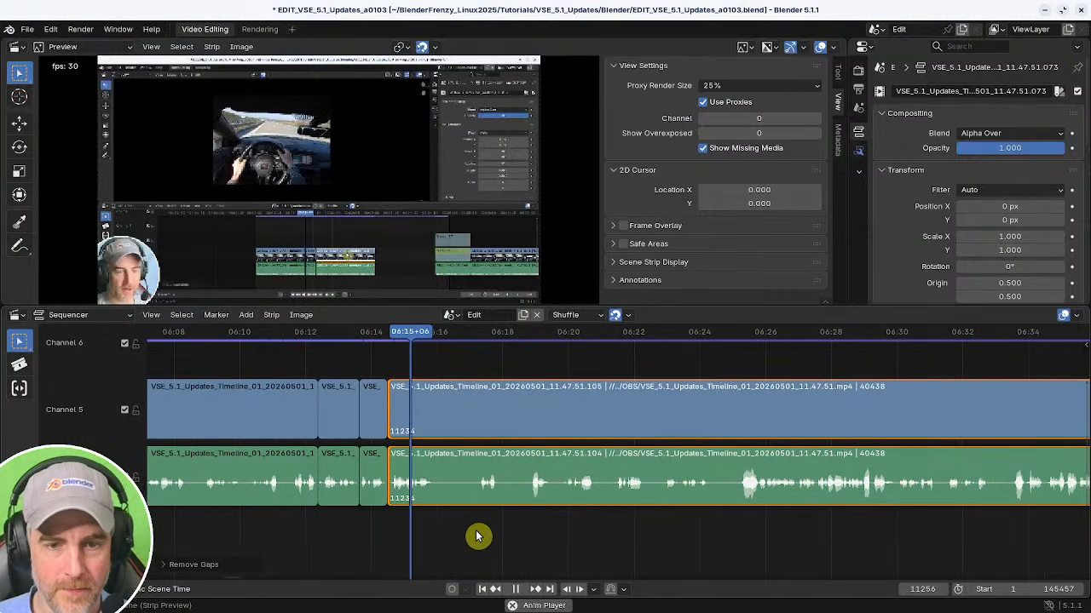
Play and scrub through the footage after 06:16 to review it.
{"action": "key", "text": "space"}
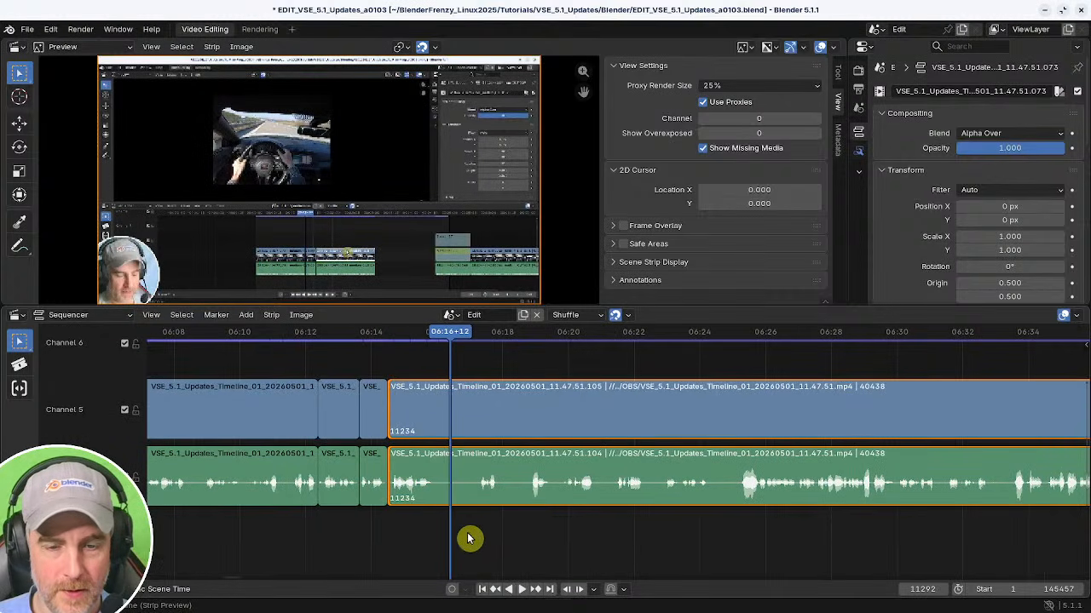
{"action": "key", "text": "space"}
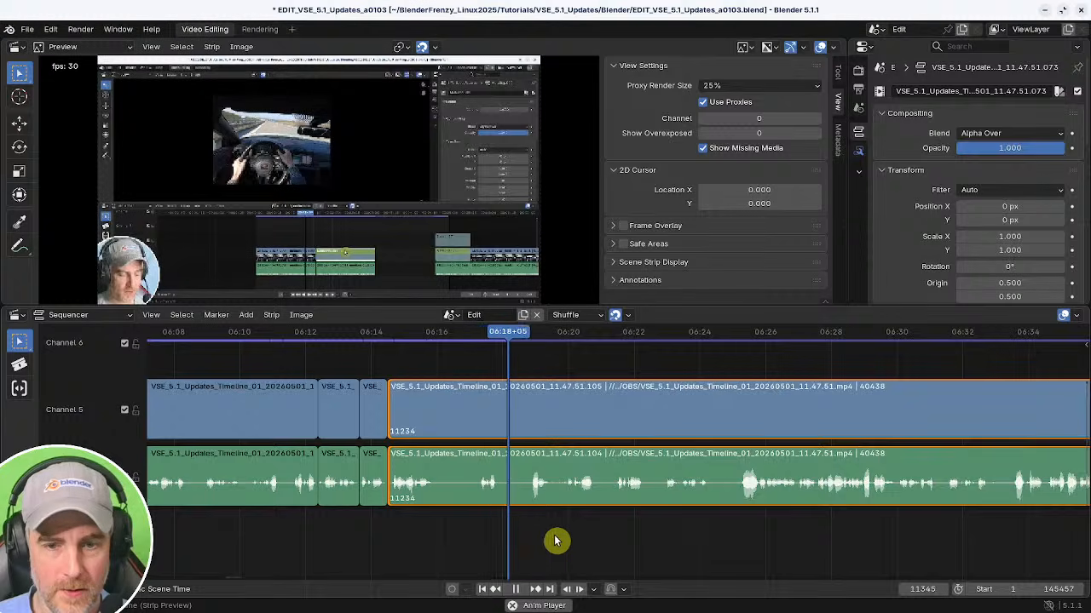
{"action": "middle_click_drag", "start_coordinate": [556, 541], "coordinate": [497, 536]}
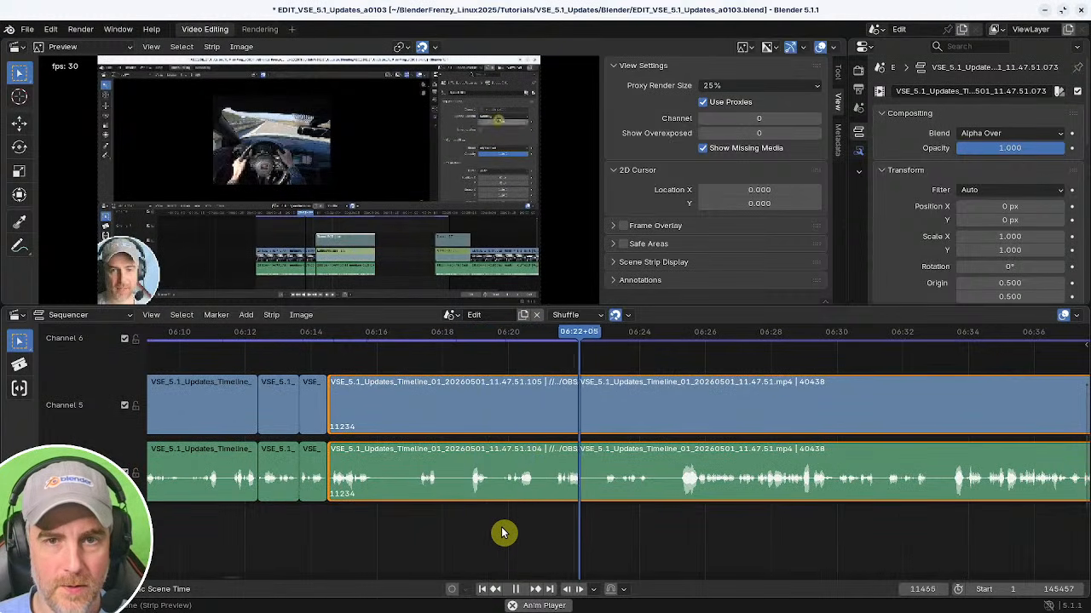
{"action": "middle_click_drag", "start_coordinate": [616, 534], "coordinate": [431, 528]}
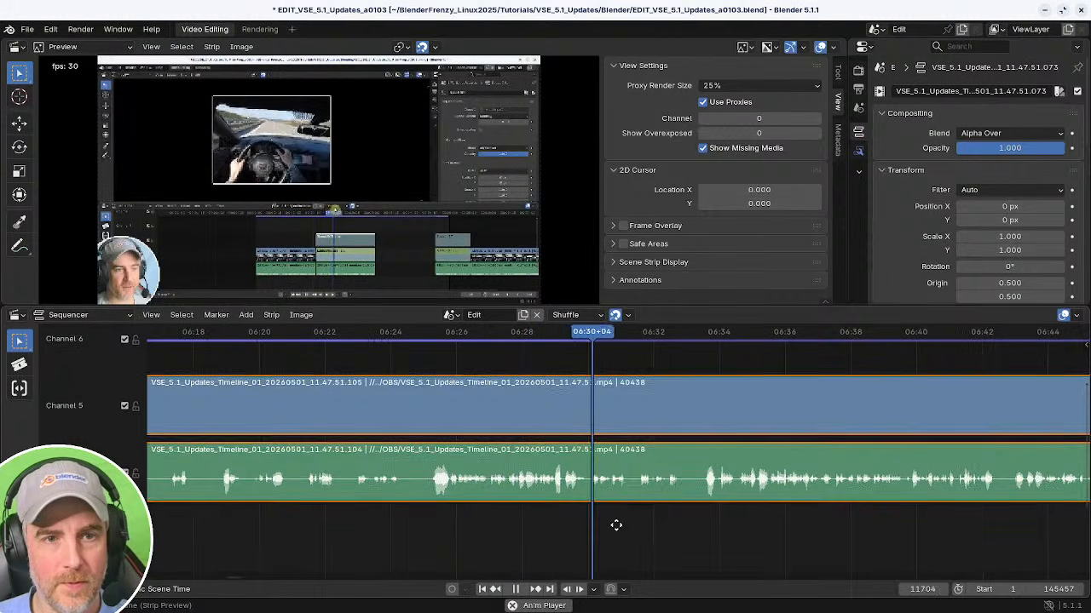
{"action": "middle_click_drag", "start_coordinate": [616, 523], "coordinate": [436, 533]}
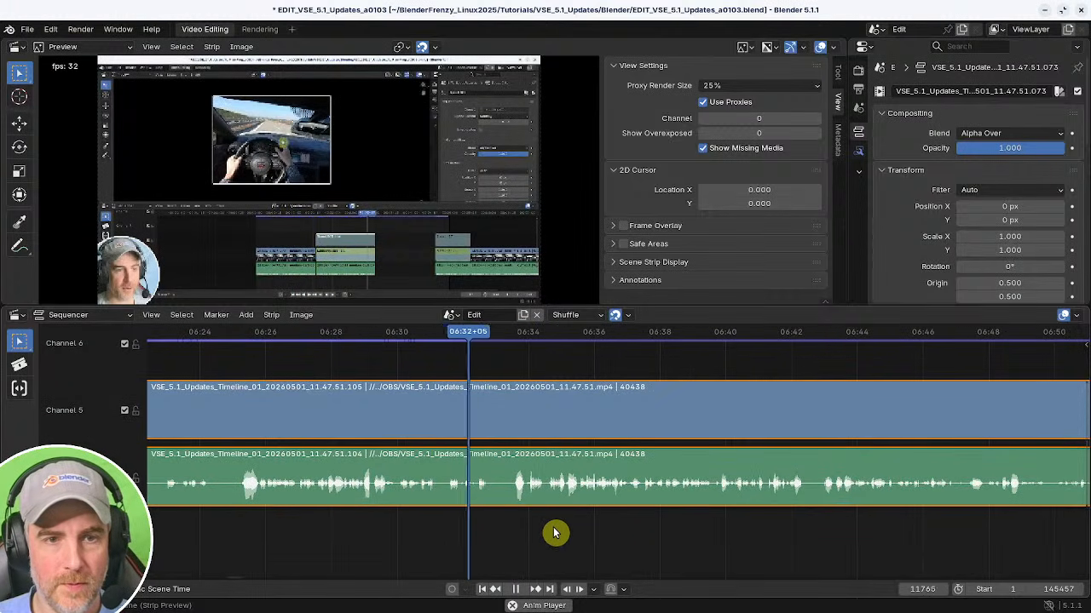
{"action": "middle_click_drag", "start_coordinate": [567, 531], "coordinate": [499, 523]}
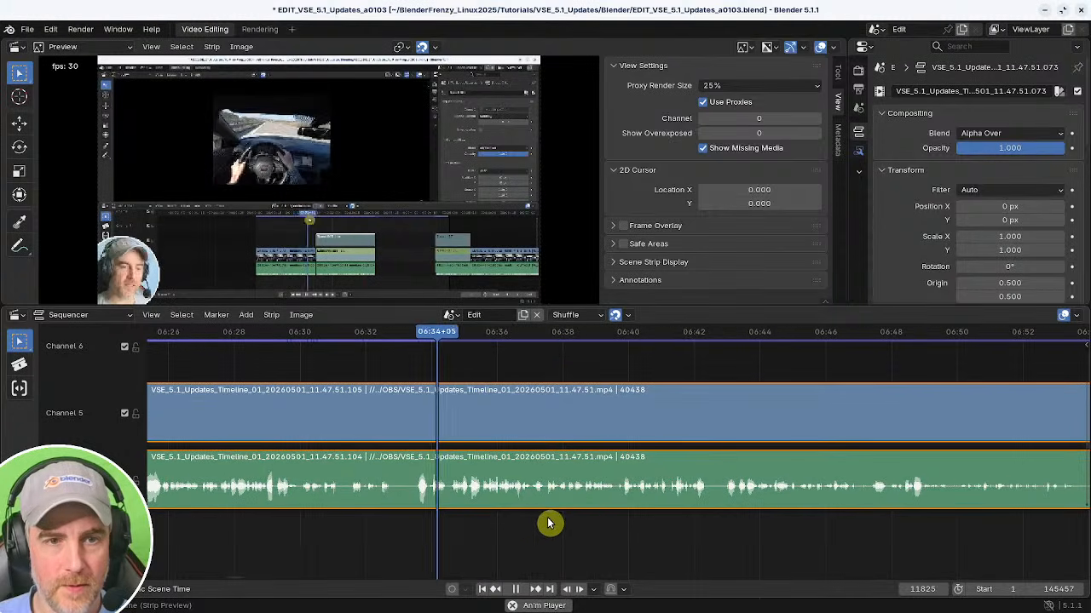
{"action": "middle_click_drag", "start_coordinate": [577, 527], "coordinate": [479, 526]}
{"action": "scroll", "coordinate": [580, 527], "scroll_direction": "down", "scroll_amount": 3}
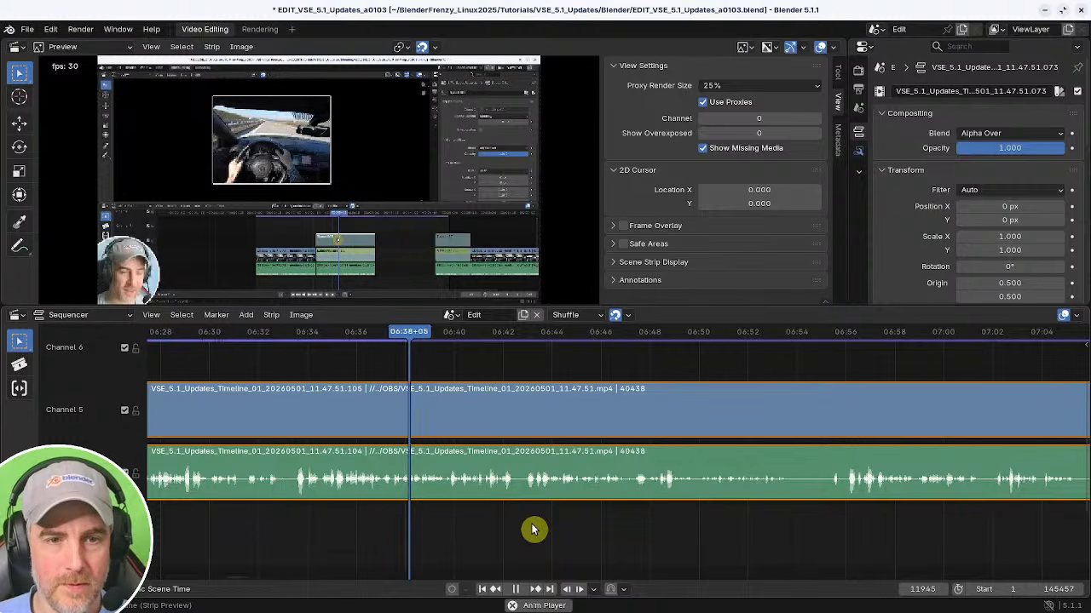
{"action": "middle_click_drag", "start_coordinate": [527, 532], "coordinate": [431, 533]}
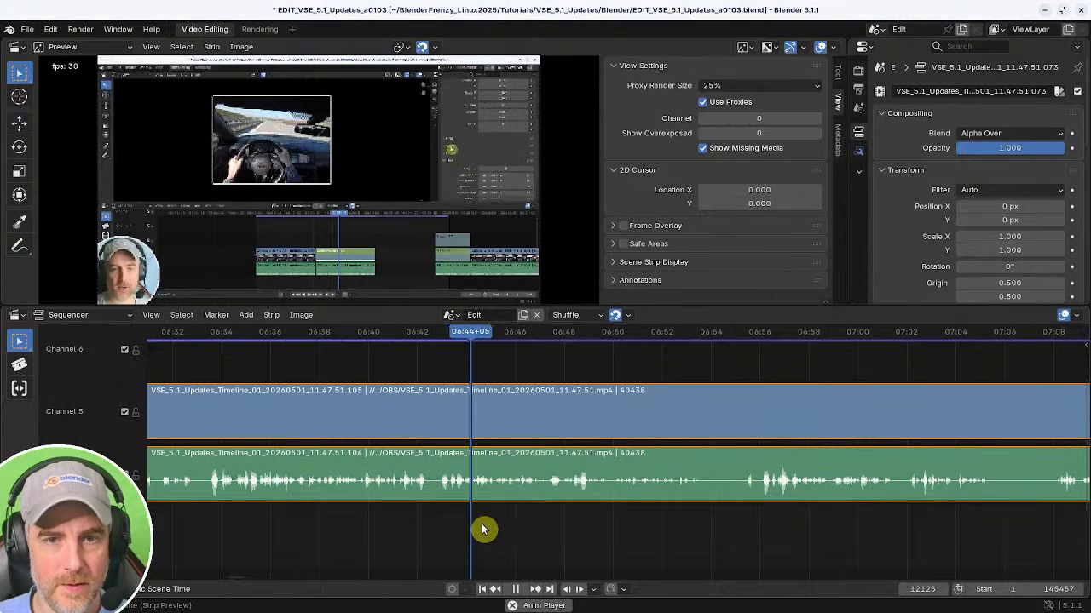
{"action": "middle_click_drag", "start_coordinate": [485, 528], "coordinate": [423, 519]}
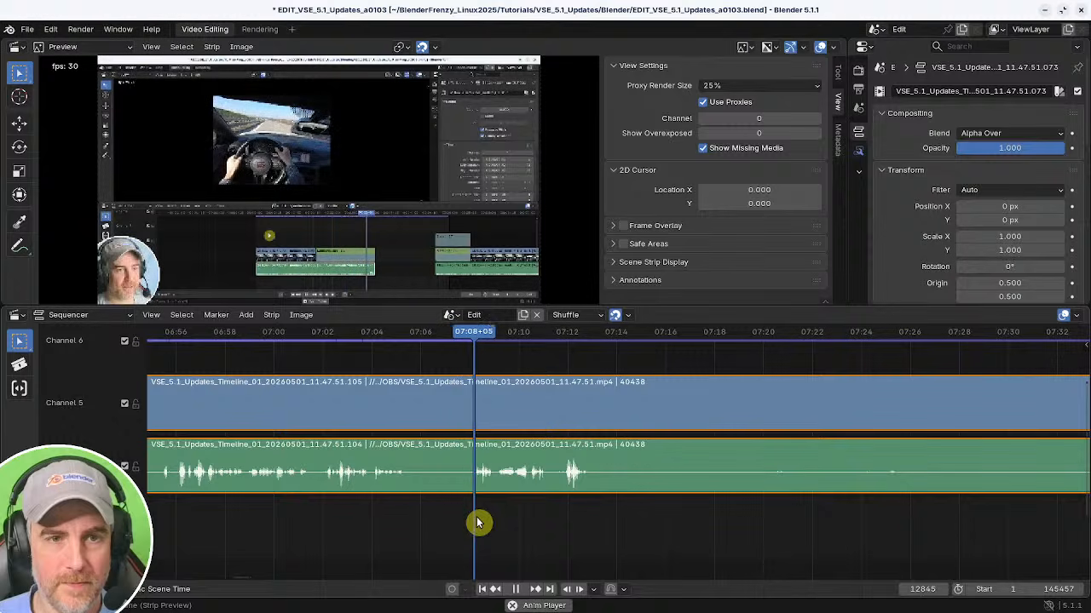
{"action": "middle_click_drag", "start_coordinate": [570, 526], "coordinate": [386, 520]}
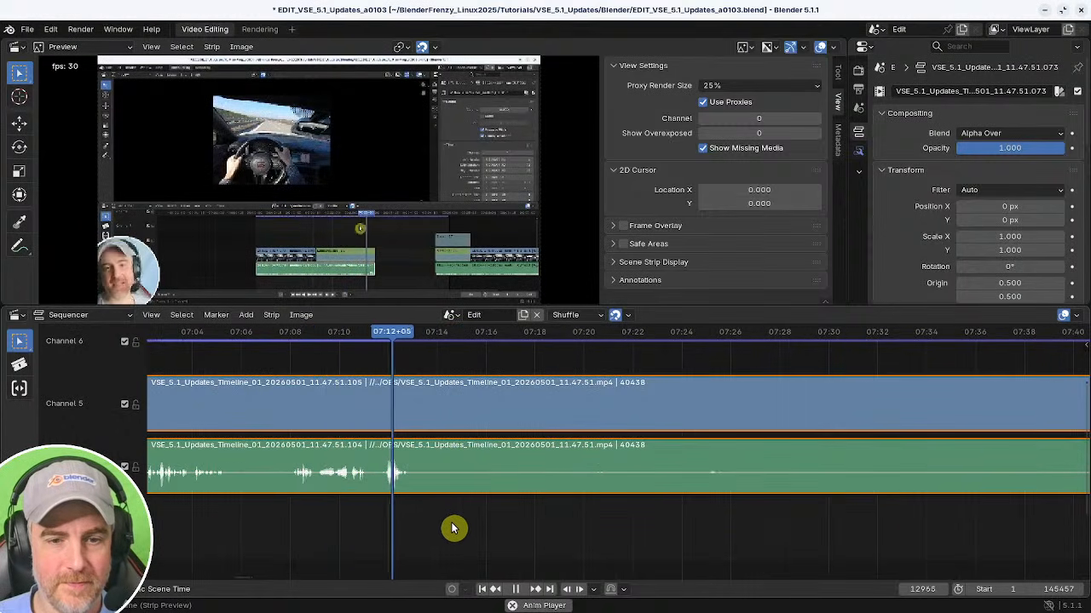
Split the video and audio strips at about 07:12.
{"action": "key", "text": "space"}
{"action": "key", "text": "k"}
{"action": "middle_click_drag", "start_coordinate": [589, 517], "coordinate": [382, 509], "text": "ctrl"}
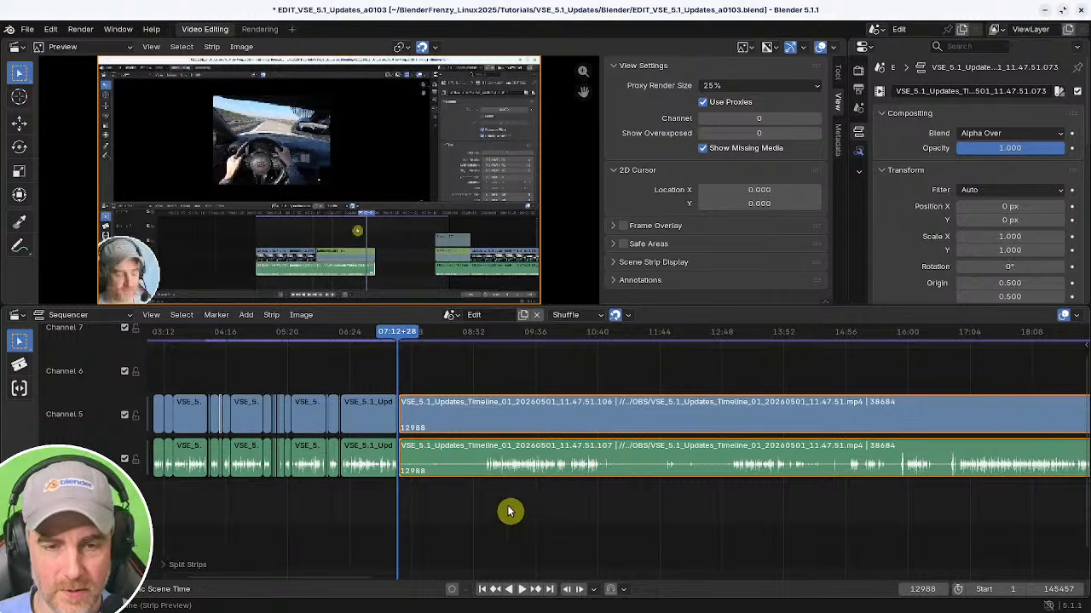
Move the later piece further along the timeline and undo the move.
{"action": "key", "text": "g"}
{"action": "left_click", "coordinate": [553, 506]}
{"action": "middle_click_drag", "start_coordinate": [531, 508], "coordinate": [519, 507]}
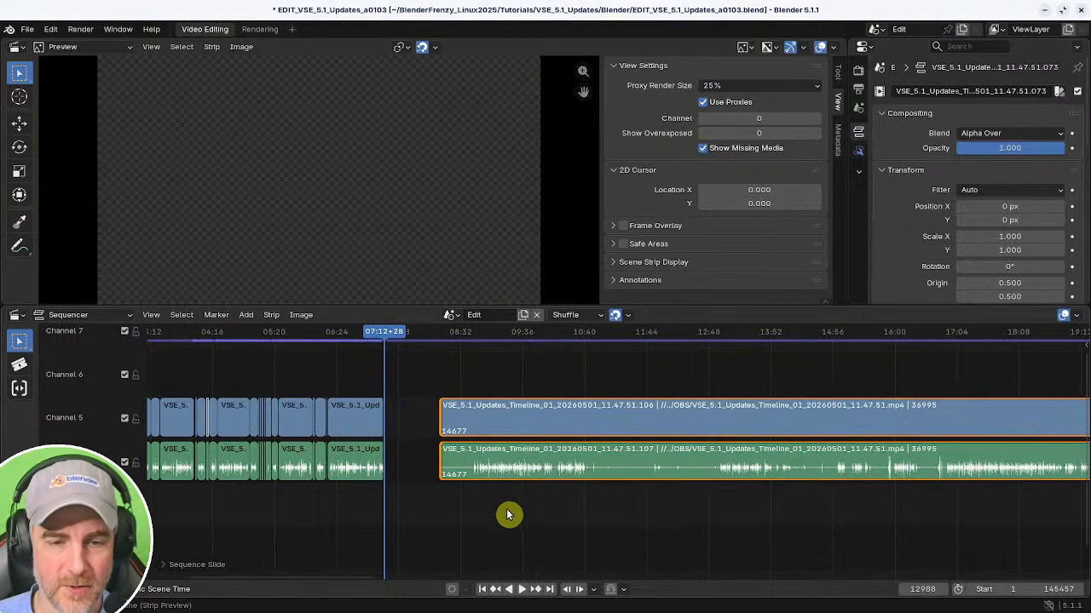
{"action": "key", "text": "ctrl+z"}
{"action": "left_click", "coordinate": [520, 522]}
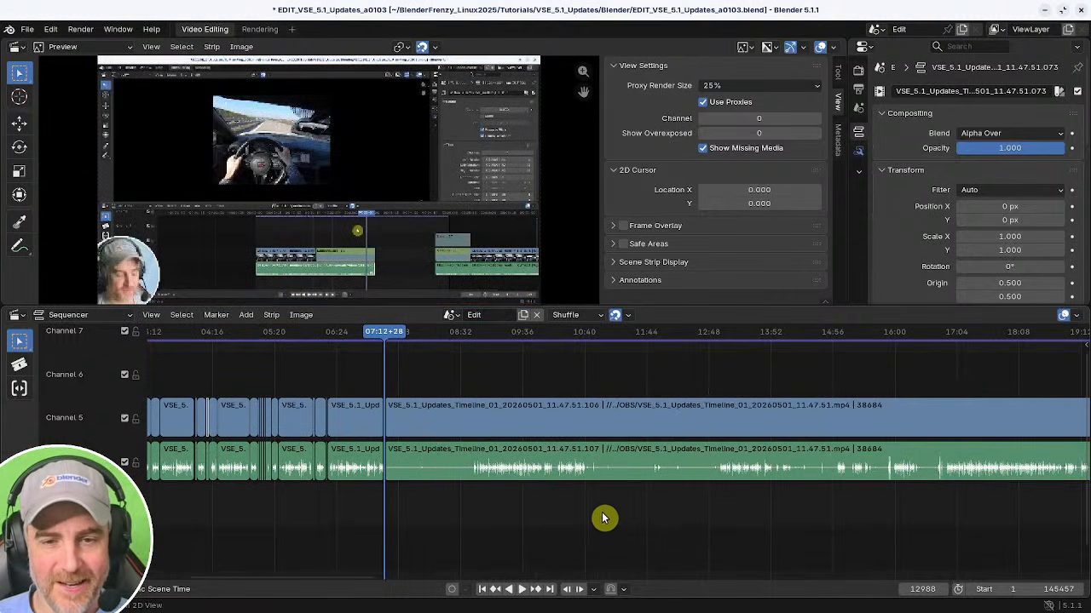
Move the later strips to start at about 09:23 and trim away their opening section.
{"action": "left_click", "coordinate": [576, 402]}
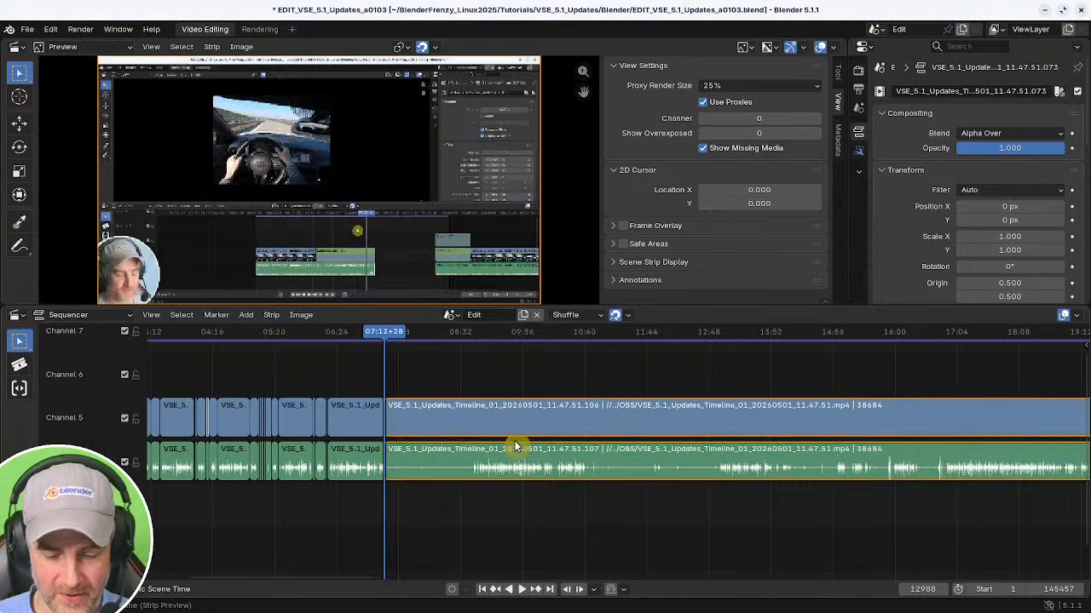
{"action": "key", "text": "g"}
{"action": "left_click", "coordinate": [560, 435]}
{"action": "right_click", "coordinate": [504, 495], "text": "shift"}
{"action": "key", "text": "space"}
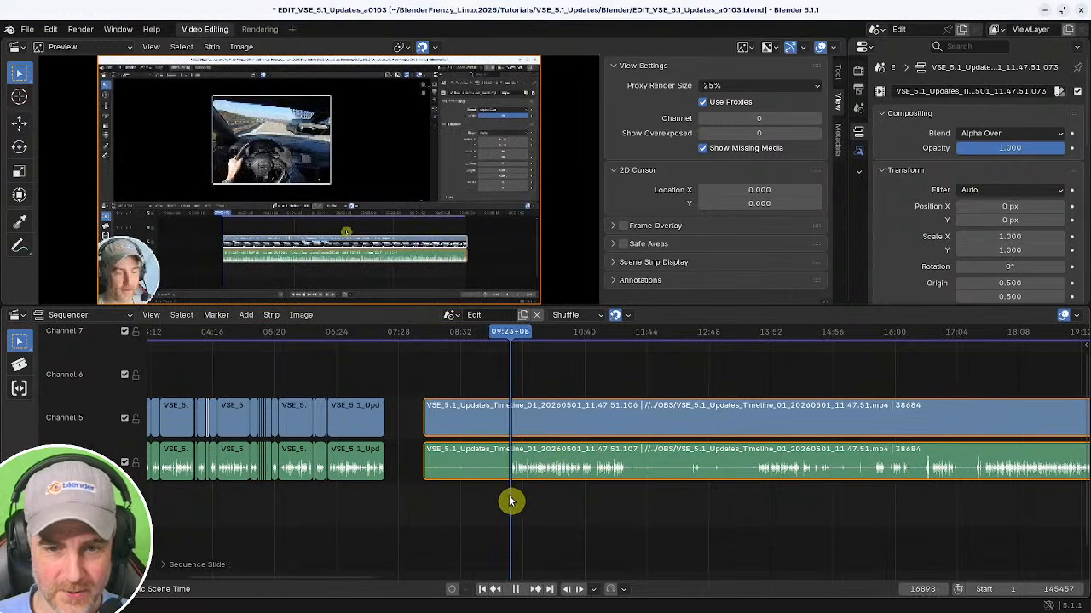
{"action": "left_click", "coordinate": [427, 470]}
{"action": "key", "text": "shift+s"}
Scrub and play through the moved strips to find where the content should begin.
{"action": "key", "text": "space"}
{"action": "key", "text": "space"}
{"action": "middle_click_drag", "start_coordinate": [576, 508], "coordinate": [639, 489]}
{"action": "middle_click_drag", "start_coordinate": [639, 490], "coordinate": [668, 490], "text": "ctrl"}
{"action": "middle_click_drag", "start_coordinate": [477, 504], "coordinate": [663, 507]}
{"action": "right_click", "coordinate": [501, 518], "text": "shift"}
Trim the later strips to start at about 09:31.
{"action": "key", "text": "space"}
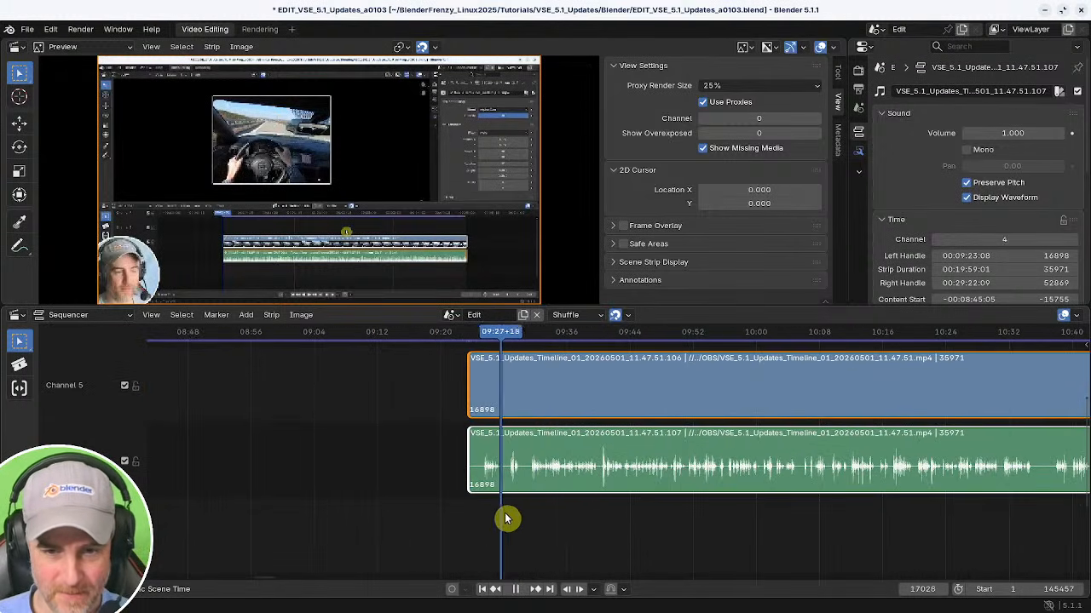
{"action": "right_click_drag", "start_coordinate": [506, 519], "coordinate": [531, 516], "text": "shift"}
{"action": "key", "text": "space"}
{"action": "middle_click_drag", "start_coordinate": [521, 513], "coordinate": [445, 514]}
{"action": "middle_click_drag", "start_coordinate": [447, 514], "coordinate": [566, 518], "text": "ctrl"}
{"action": "middle_click_drag", "start_coordinate": [566, 518], "coordinate": [583, 525], "text": "ctrl"}
{"action": "key", "text": "space"}
{"action": "right_click_drag", "start_coordinate": [544, 518], "coordinate": [549, 513], "text": "shift"}
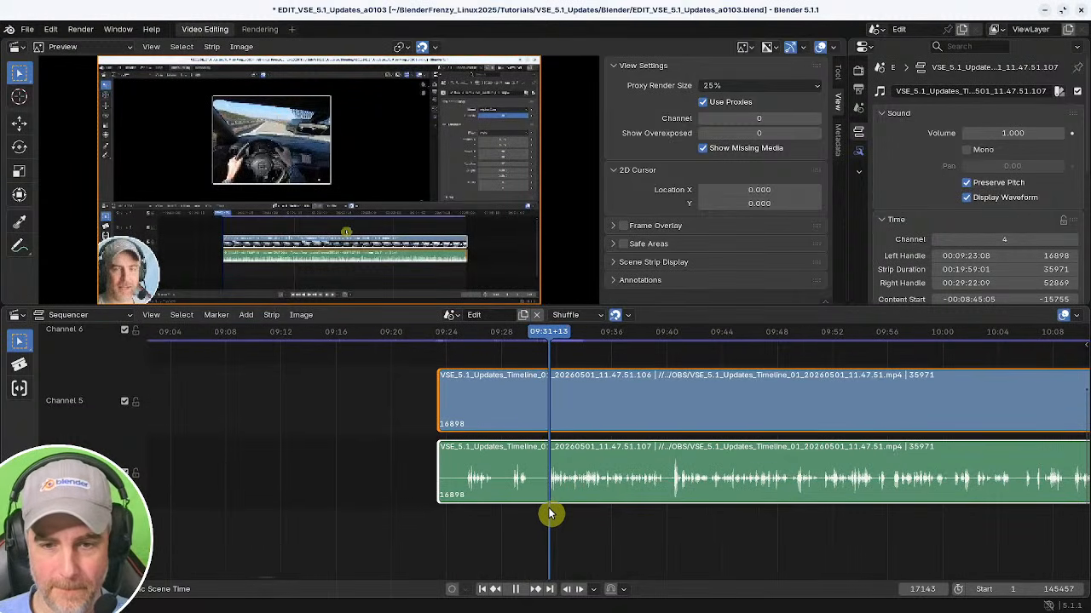
{"action": "key", "text": "shift+s"}
{"action": "key", "text": "space"}
{"action": "key", "text": "space"}
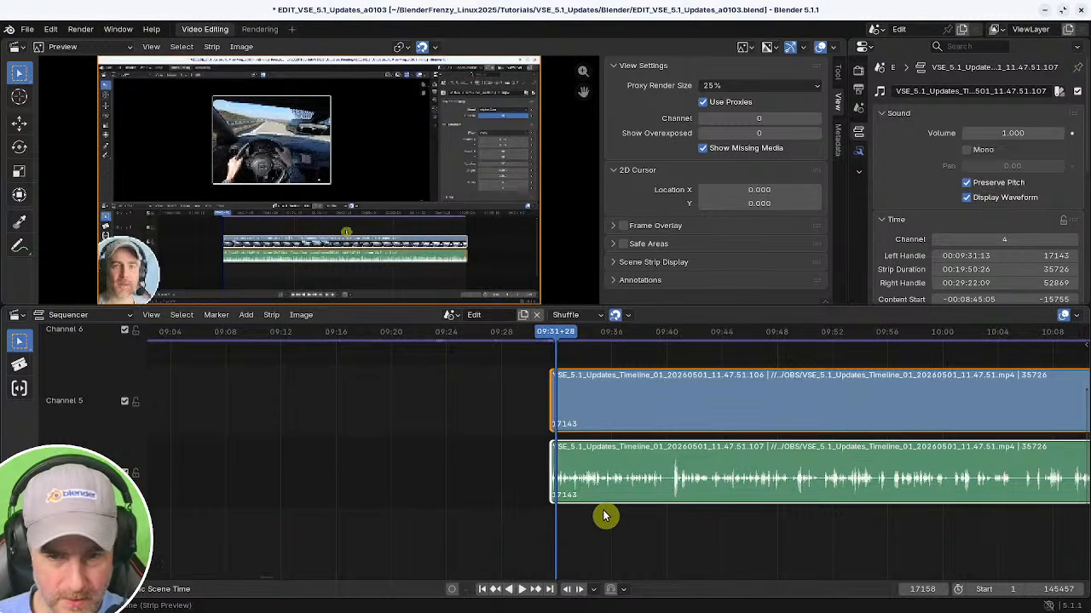
Snap the later strips to start at the playhead at about 07:22.
{"action": "middle_click_drag", "start_coordinate": [603, 517], "coordinate": [487, 521], "text": "ctrl"}
{"action": "middle_click_drag", "start_coordinate": [487, 520], "coordinate": [558, 510]}
{"action": "right_click_drag", "start_coordinate": [400, 505], "coordinate": [411, 497], "text": "shift"}
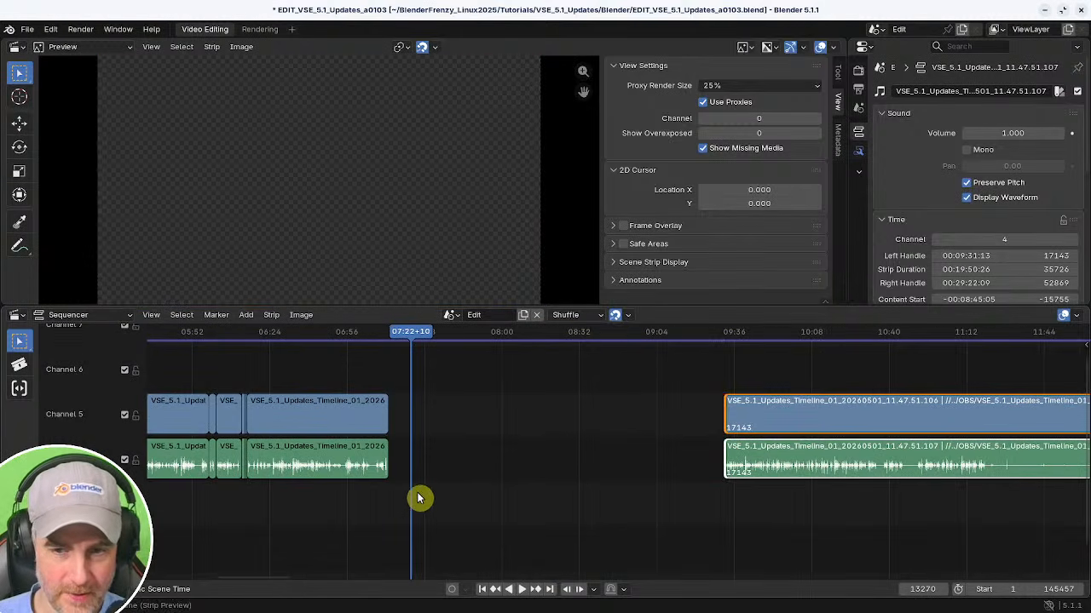
{"action": "left_click", "coordinate": [423, 494]}
{"action": "left_click_drag", "start_coordinate": [625, 398], "coordinate": [869, 482]}
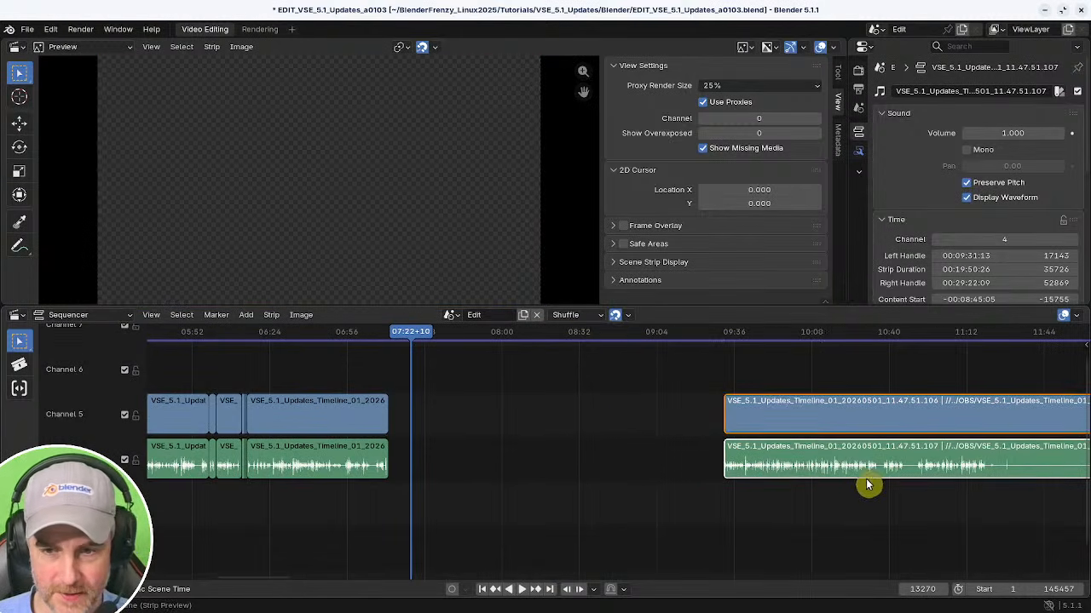
{"action": "key", "text": "shift+s"}
{"action": "middle_click_drag", "start_coordinate": [745, 494], "coordinate": [783, 487], "text": "ctrl"}
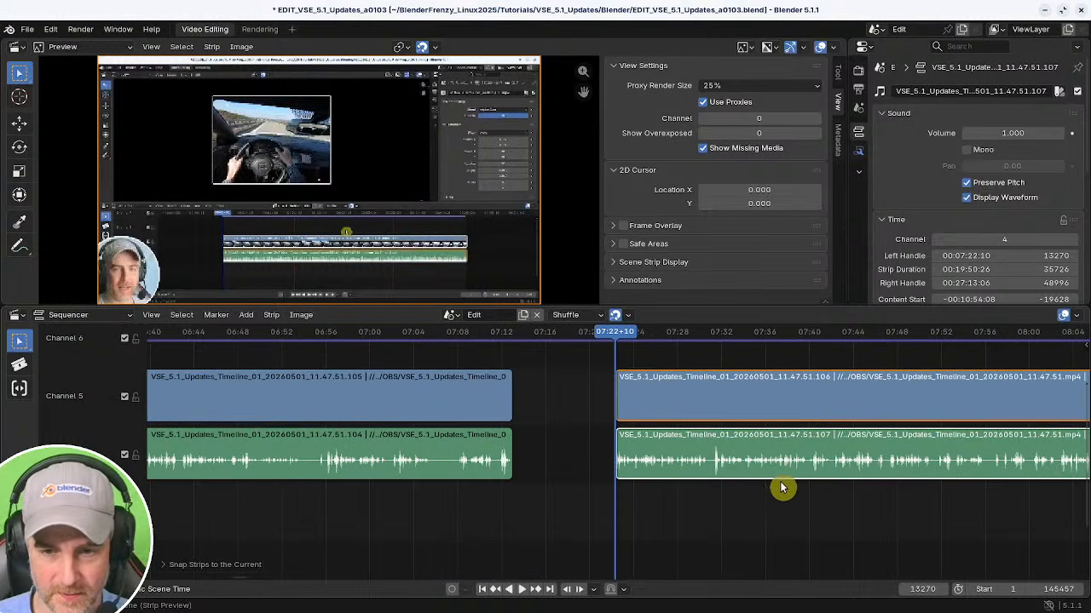
Move the later strips along the timeline to start at about 07:39.
{"action": "key", "text": "g"}
{"action": "left_click", "coordinate": [878, 506]}
{"action": "scroll", "coordinate": [767, 516], "scroll_direction": "right", "scroll_amount": 6, "text": "ctrl"}
{"action": "right_click", "coordinate": [545, 523], "text": "shift"}
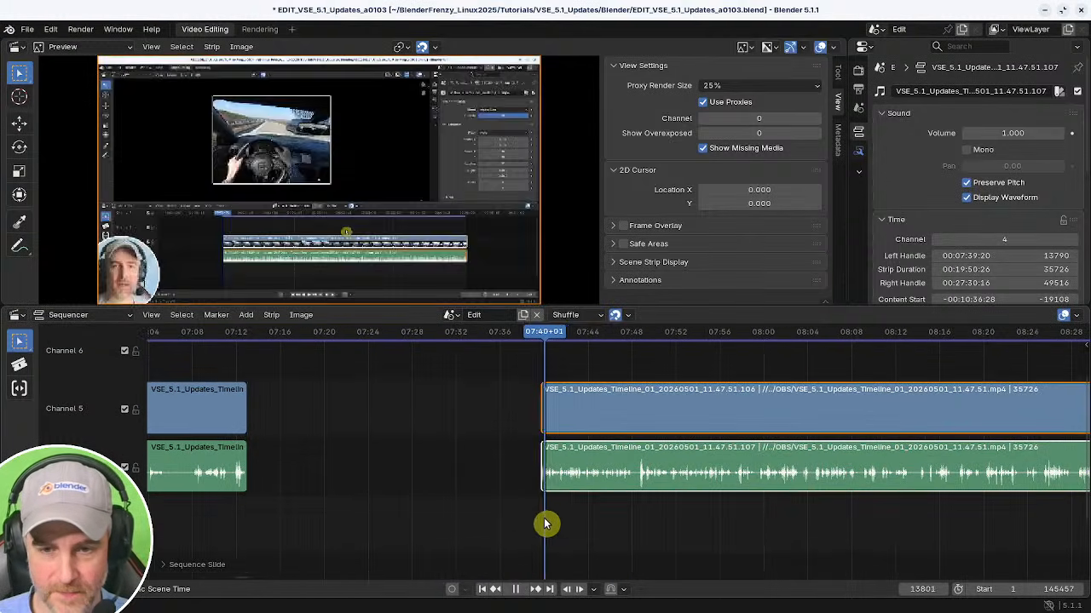
Save the project, then save an incremented copy as EDIT_VSE_5.1_Updates_a0104.blend.
{"action": "scroll", "coordinate": [469, 531], "scroll_direction": "right", "scroll_amount": 8, "text": "ctrl"}
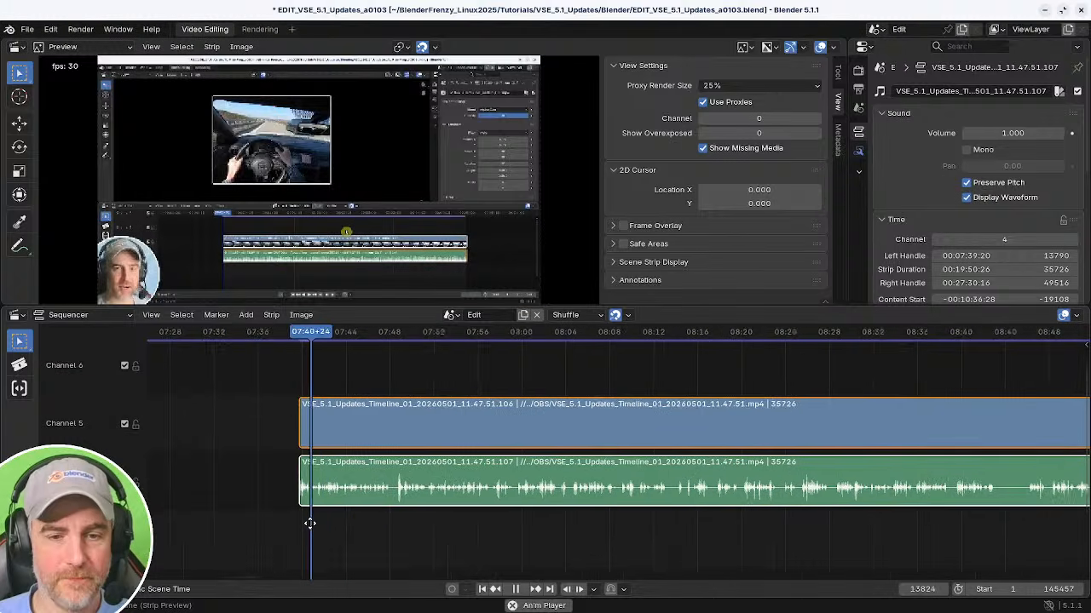
{"action": "key", "text": "space"}
{"action": "key", "text": "ctrl+s"}
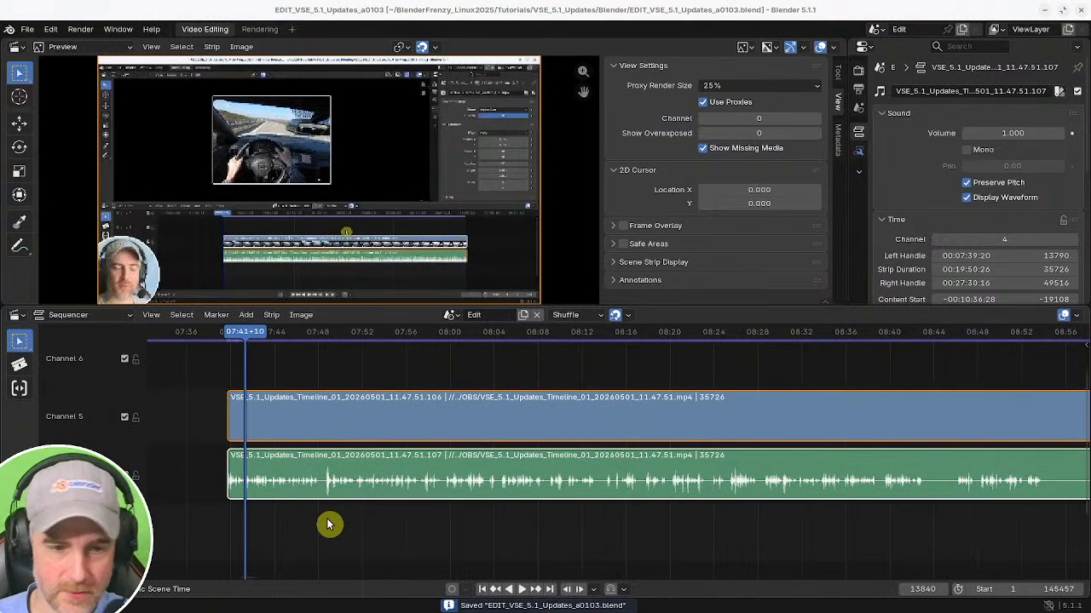
{"action": "key", "text": "ctrl+alt+s"}
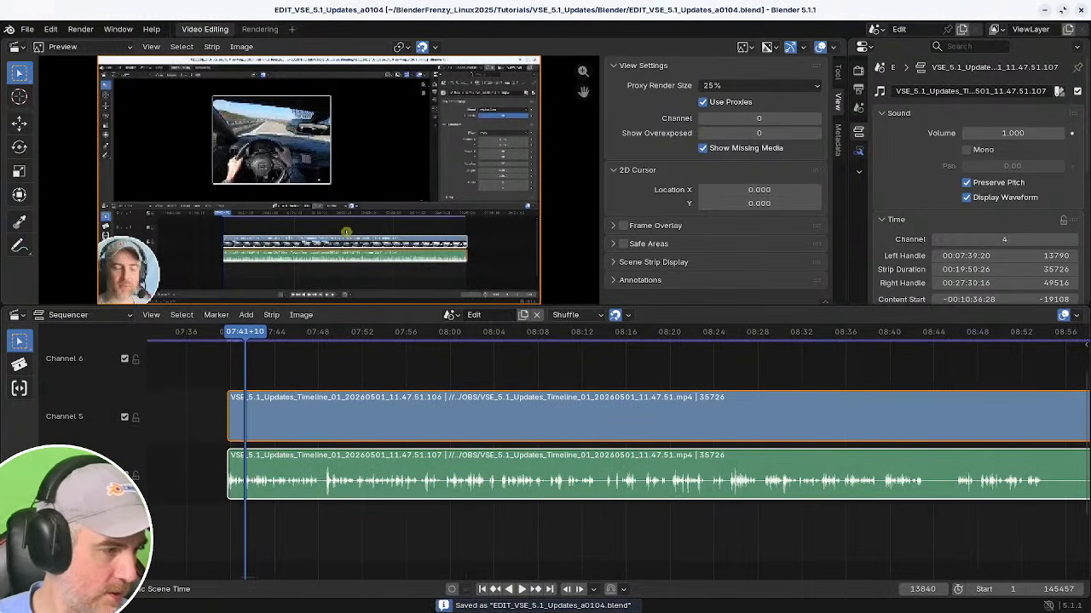
Play and scrub through the moved strips to find the next pause to cut out.
{"action": "key", "text": "space"}
{"action": "scroll", "coordinate": [463, 551], "scroll_direction": "left", "scroll_amount": 3, "text": "ctrl"}
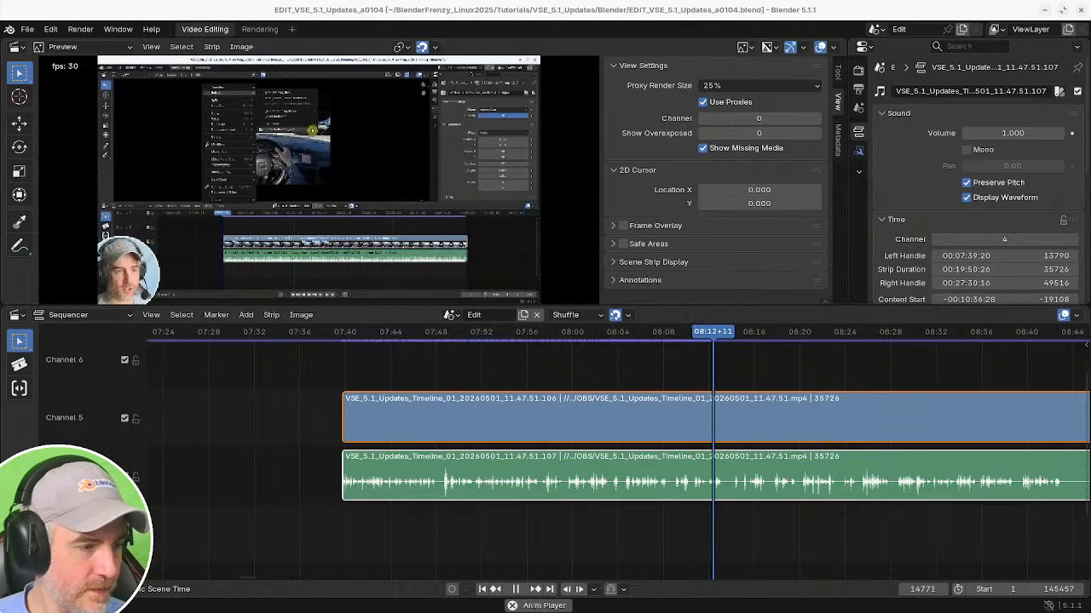
{"action": "left_click", "coordinate": [578, 364]}
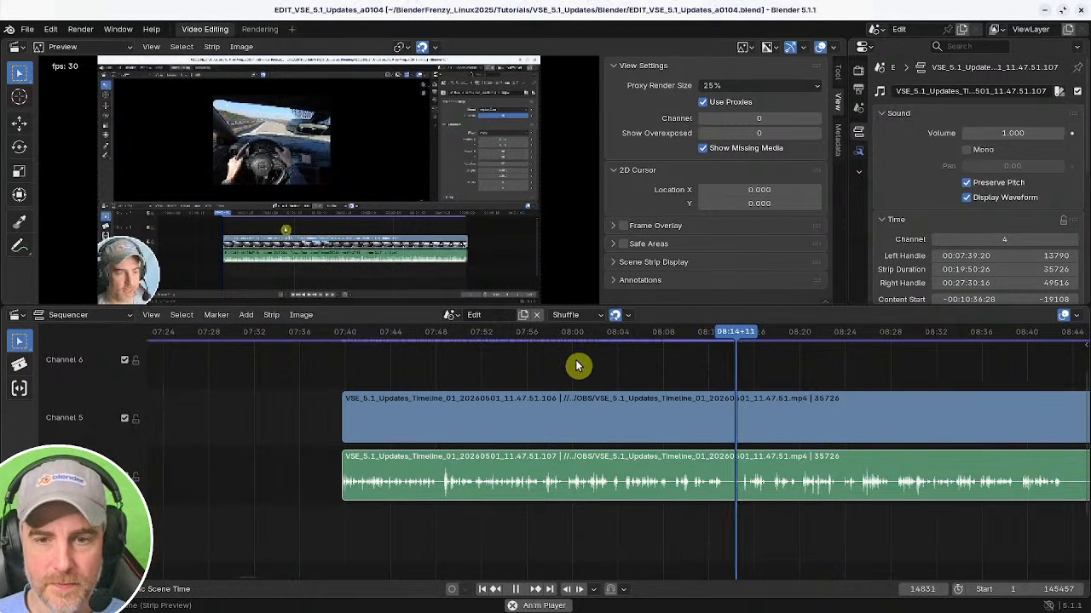
{"action": "left_click", "coordinate": [515, 589]}
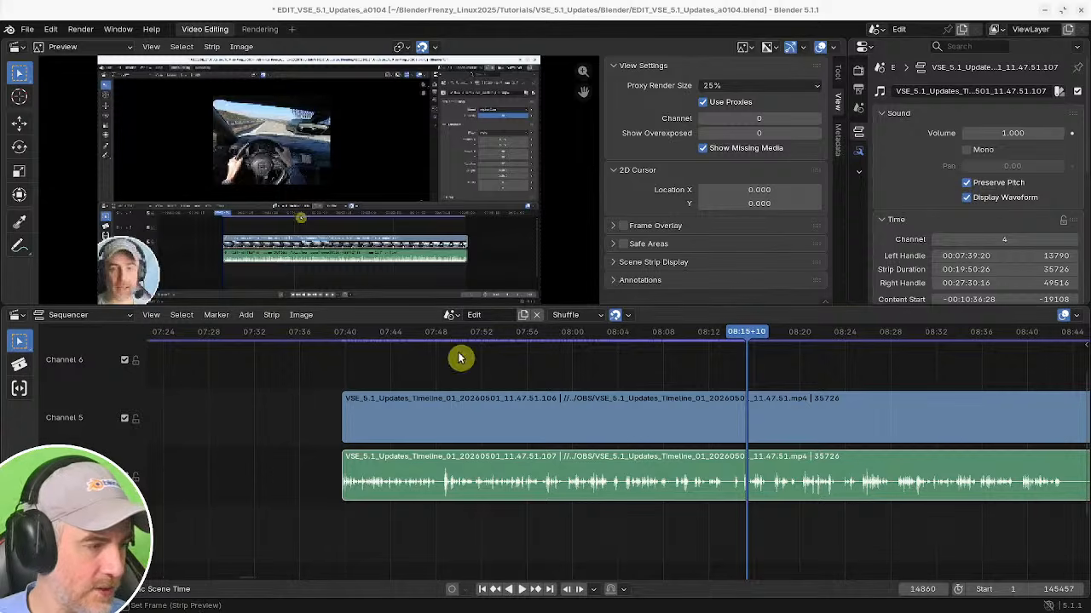
{"action": "scroll", "coordinate": [657, 465], "scroll_direction": "down", "scroll_amount": 5}
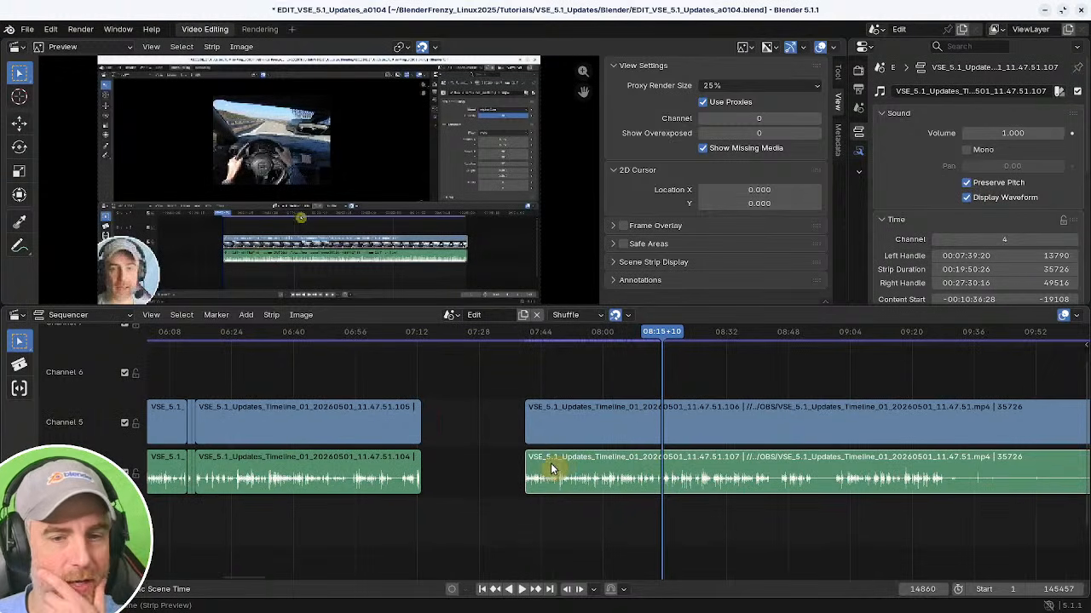
{"action": "middle_click_drag", "start_coordinate": [512, 475], "coordinate": [579, 494]}
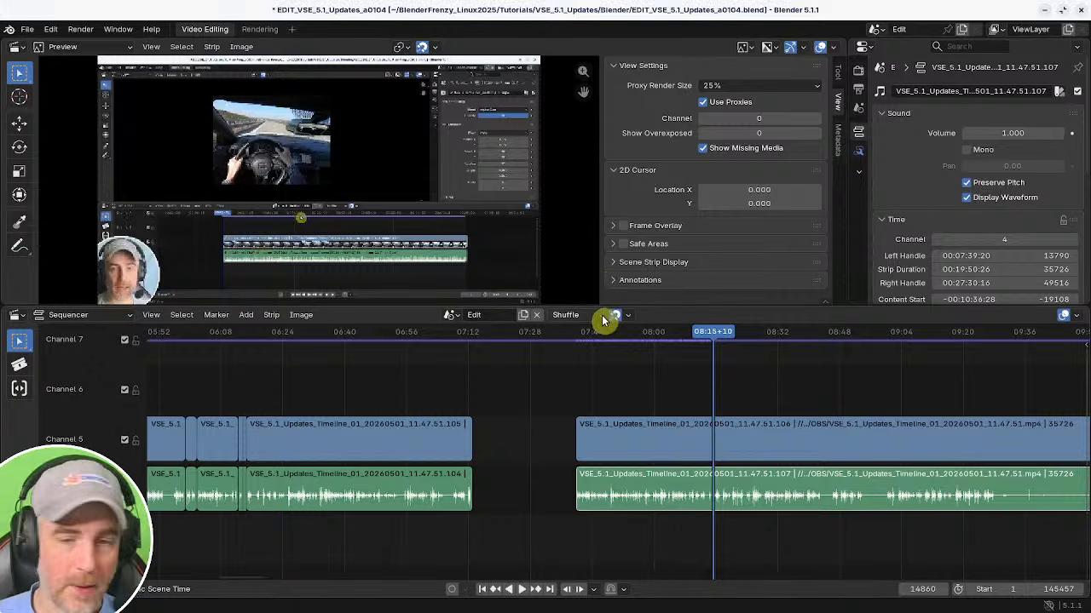
{"action": "left_click", "coordinate": [504, 396]}
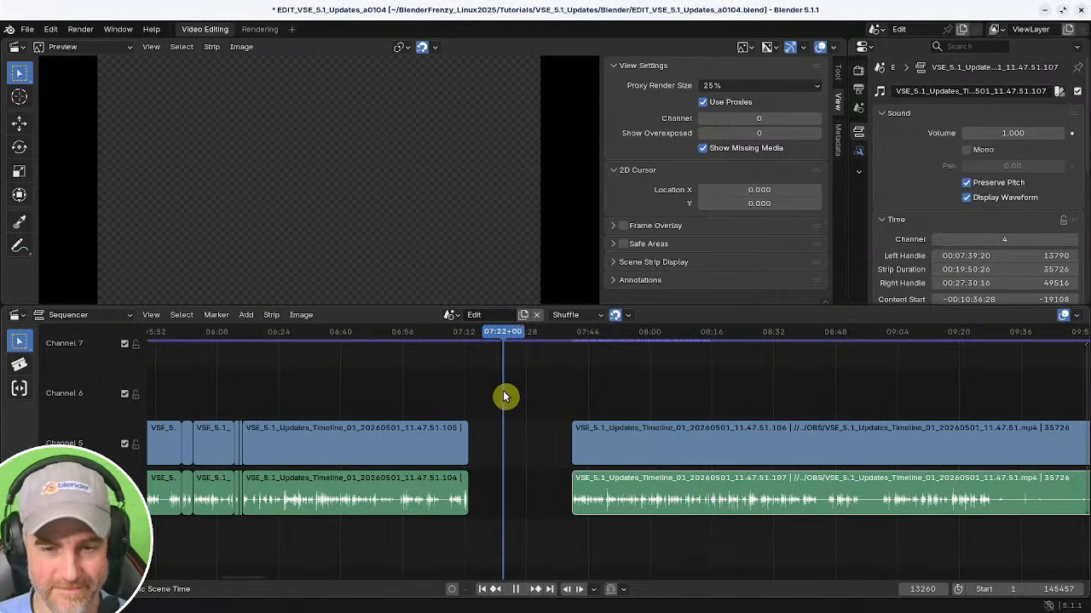
{"action": "left_click_drag", "start_coordinate": [503, 398], "coordinate": [553, 407]}
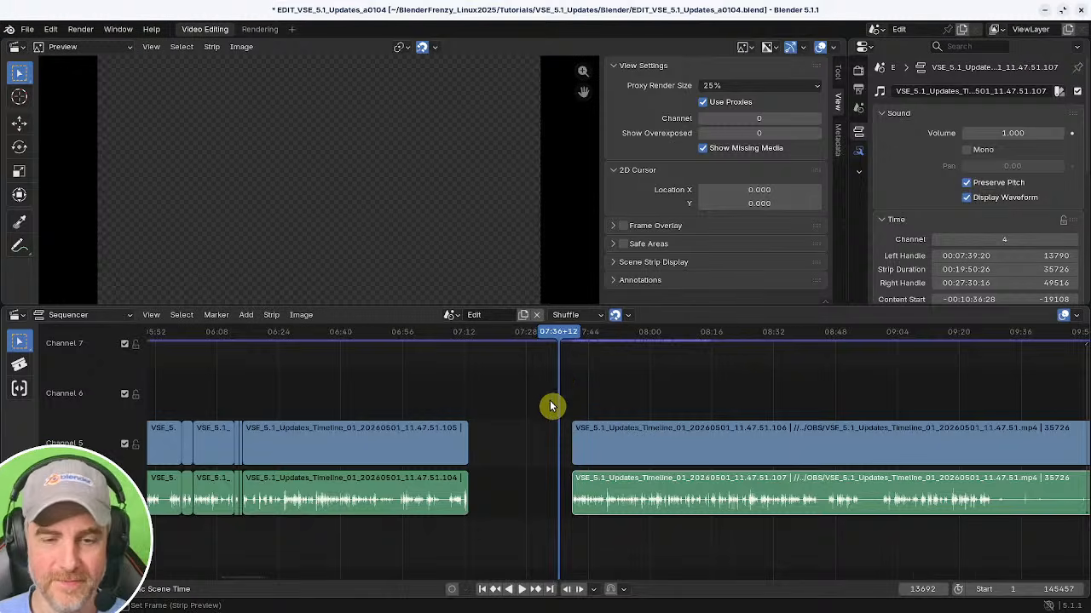
{"action": "middle_click_drag", "start_coordinate": [553, 406], "coordinate": [479, 381]}
{"action": "right_click_drag", "start_coordinate": [501, 387], "coordinate": [491, 392], "text": "shift"}
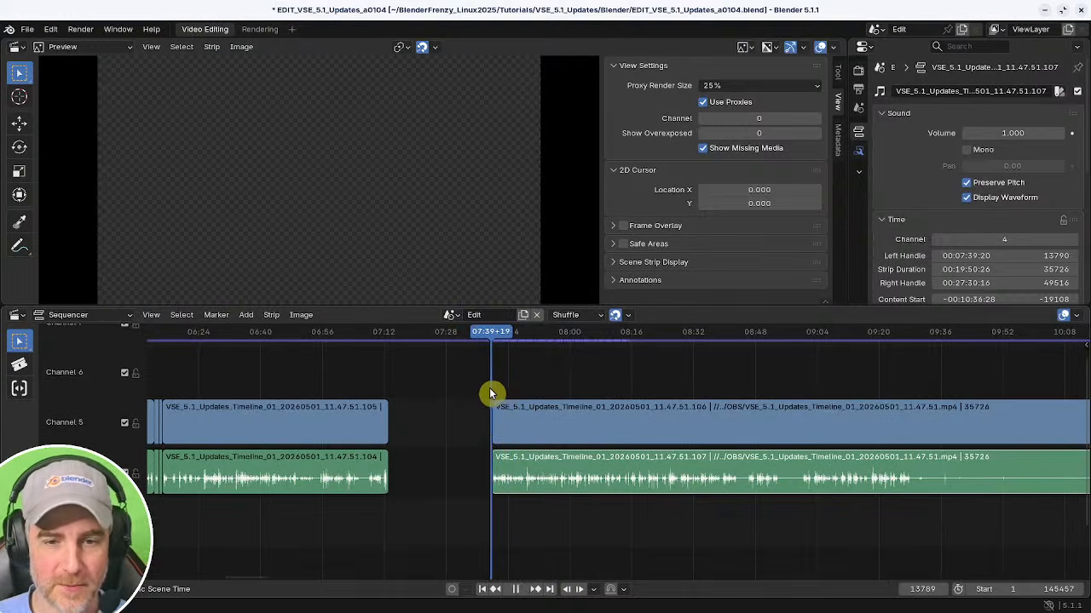
{"action": "key", "text": "space"}
{"action": "middle_click_drag", "start_coordinate": [504, 458], "coordinate": [611, 443], "text": "ctrl"}
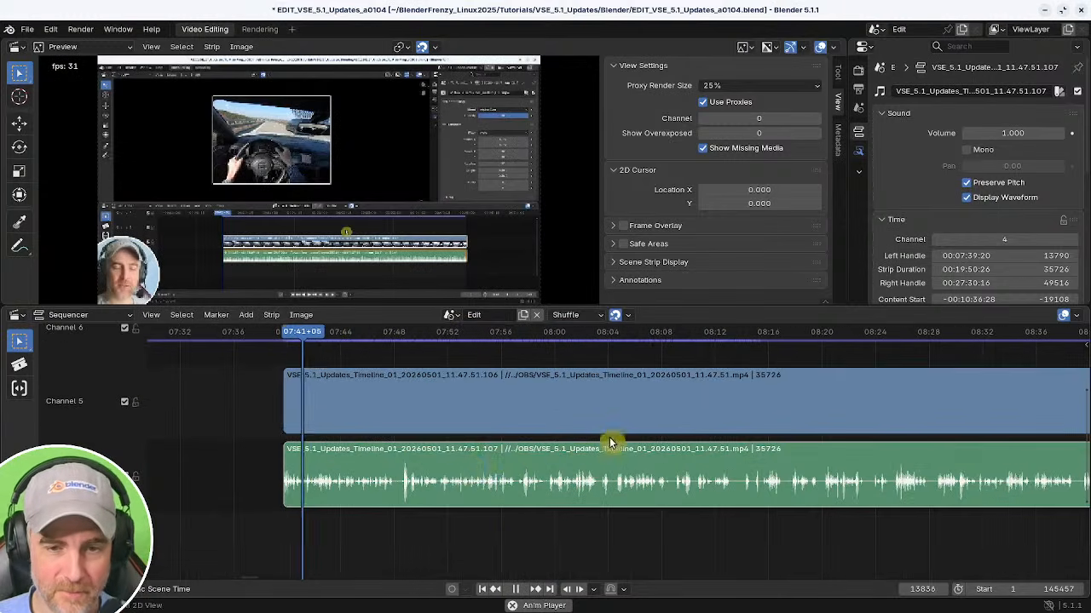
{"action": "mouse_move", "coordinate": [426, 475]}
{"action": "middle_mouse_down", "text": "ctrl"}
{"action": "mouse_move", "coordinate": [443, 483]}
{"action": "mouse_move", "coordinate": [420, 483]}
{"action": "middle_mouse_up", "text": "ctrl"}
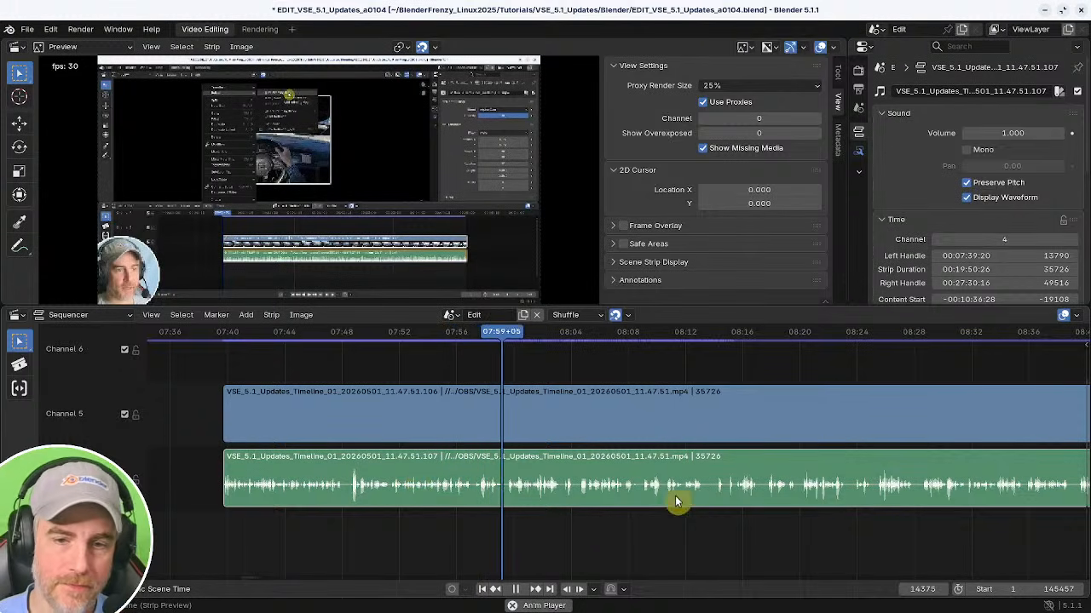
{"action": "middle_click_drag", "start_coordinate": [642, 490], "coordinate": [548, 490]}
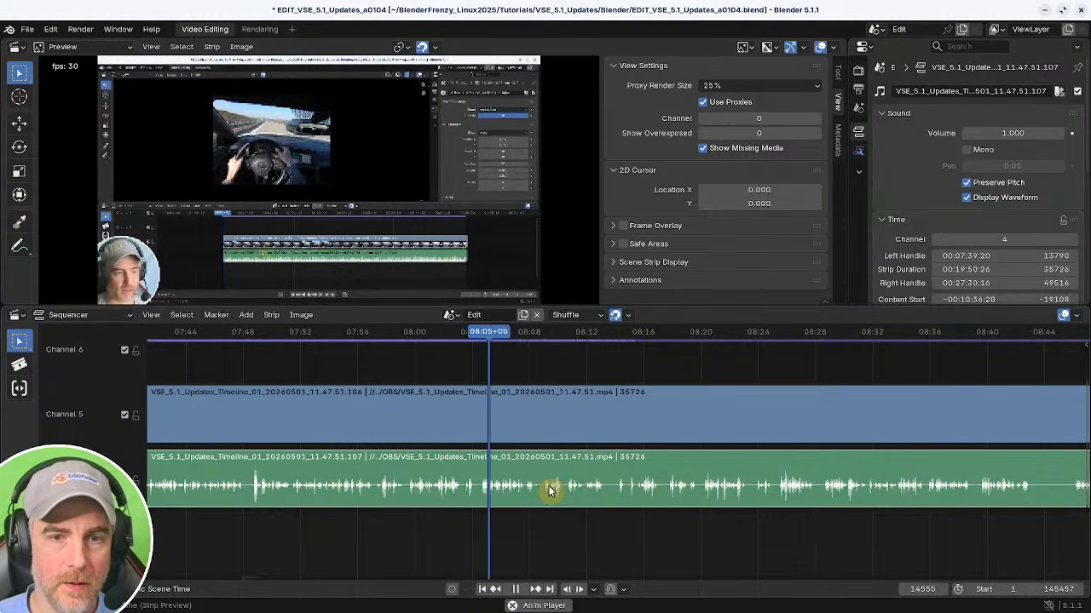
{"action": "middle_click_drag", "start_coordinate": [576, 540], "coordinate": [470, 530]}
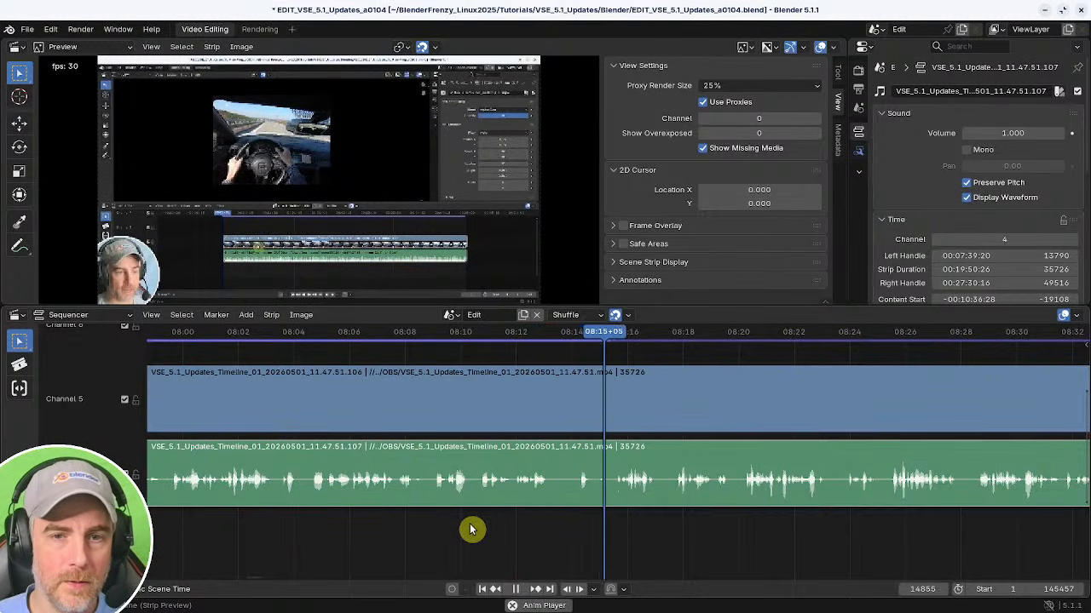
{"action": "middle_click_drag", "start_coordinate": [701, 549], "coordinate": [552, 545]}
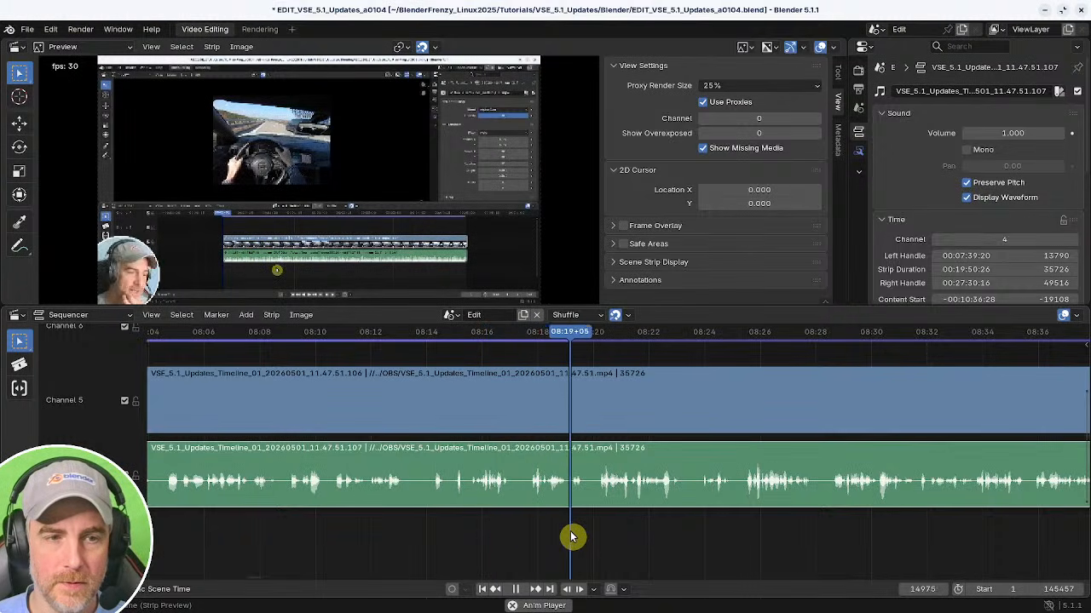
{"action": "middle_click_drag", "start_coordinate": [635, 540], "coordinate": [603, 540]}
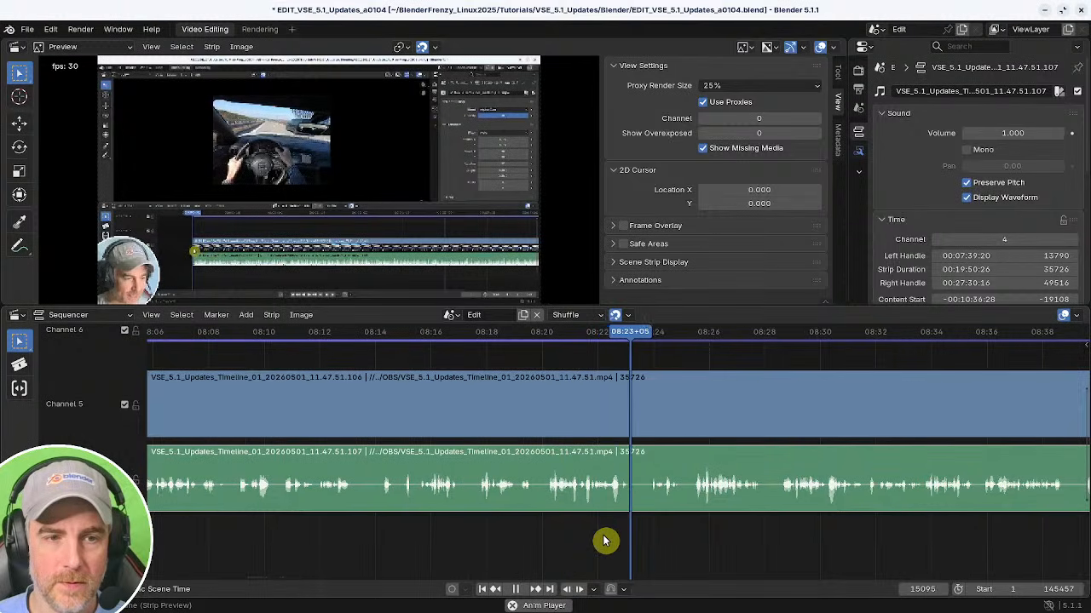
{"action": "middle_click_drag", "start_coordinate": [699, 550], "coordinate": [599, 542]}
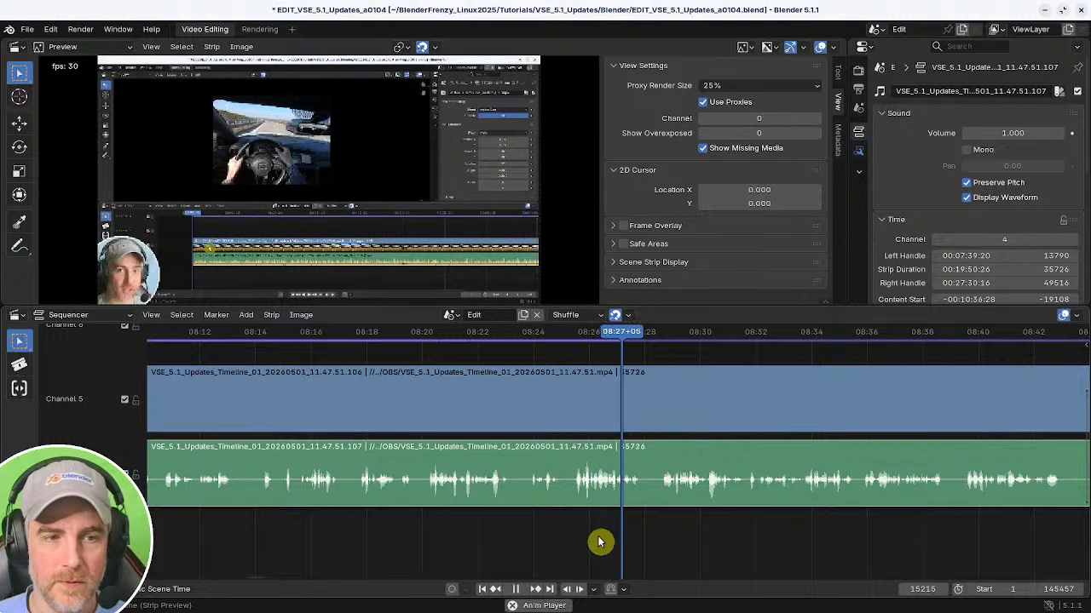
{"action": "middle_click_drag", "start_coordinate": [662, 541], "coordinate": [417, 539]}
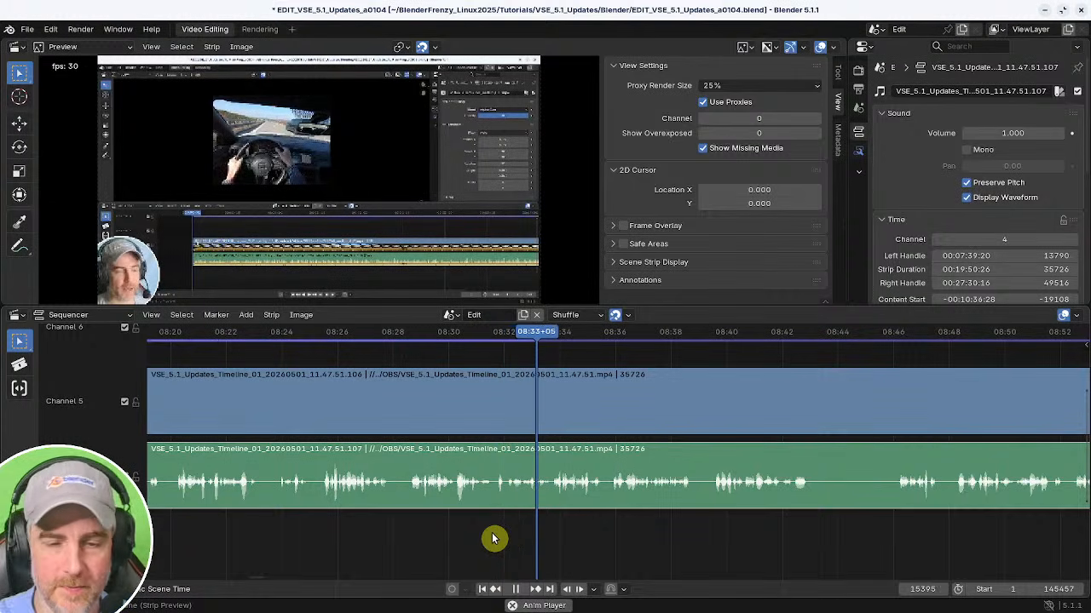
Split the strips at about 08:31.
{"action": "right_click", "coordinate": [473, 531], "text": "shift"}
{"action": "key", "text": "space"}
{"action": "middle_click_drag", "start_coordinate": [503, 530], "coordinate": [537, 497]}
{"action": "key", "text": "a"}
{"action": "key", "text": "k"}
Trim the later pieces to start at about 08:32 and remove the gap before them.
{"action": "right_click", "coordinate": [498, 518], "text": "shift"}
{"action": "key", "text": "space"}
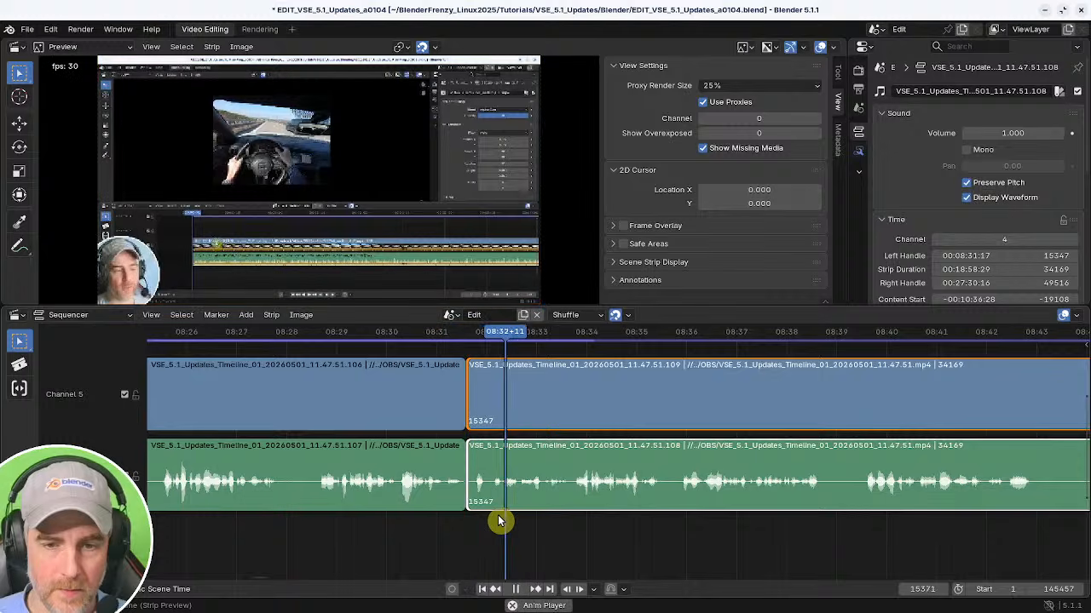
{"action": "key", "text": "space"}
{"action": "right_click_drag", "start_coordinate": [504, 515], "coordinate": [521, 514], "text": "shift"}
{"action": "key", "text": "shift+s"}
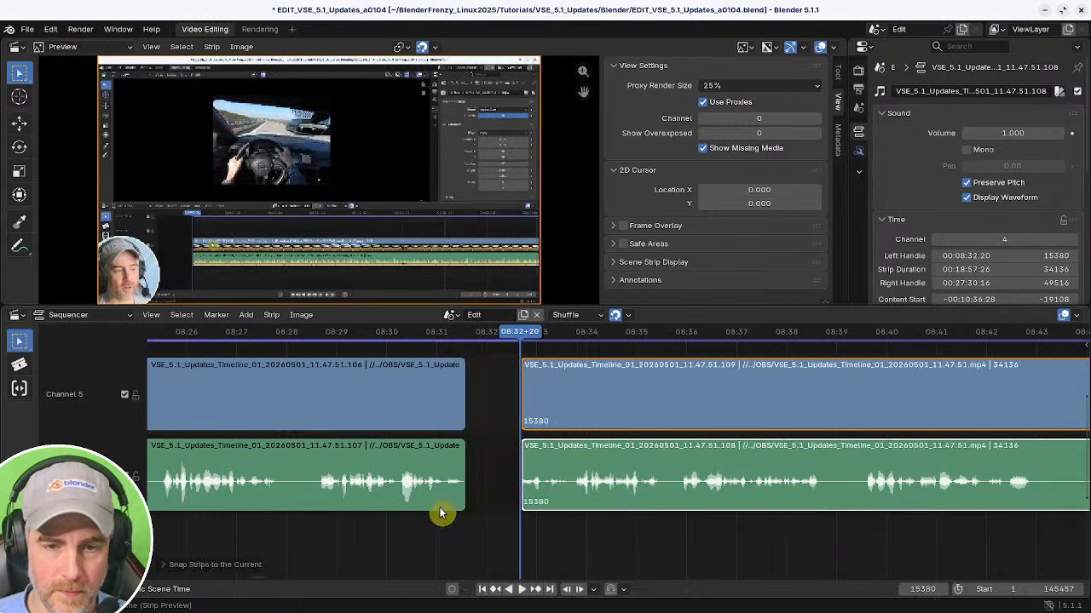
{"action": "right_click", "coordinate": [439, 513], "text": "shift"}
{"action": "key", "text": "BackSpace"}
Play and scrub through the joined strips to find the next pause.
{"action": "key", "text": "space"}
{"action": "middle_click_drag", "start_coordinate": [557, 535], "coordinate": [380, 531]}
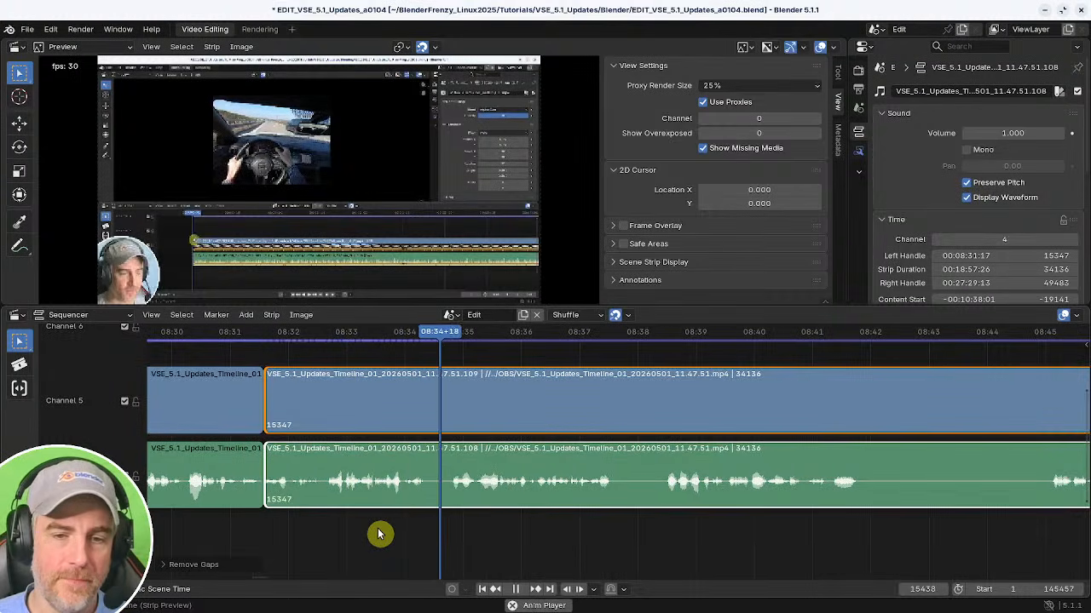
{"action": "middle_click_drag", "start_coordinate": [570, 548], "coordinate": [497, 531]}
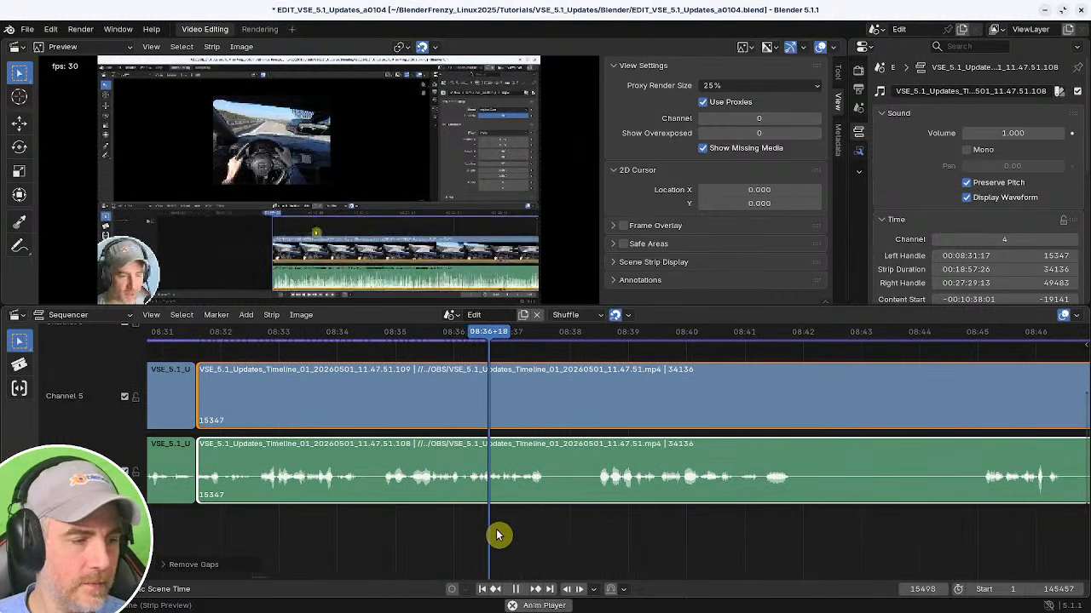
{"action": "middle_click_drag", "start_coordinate": [645, 536], "coordinate": [438, 531]}
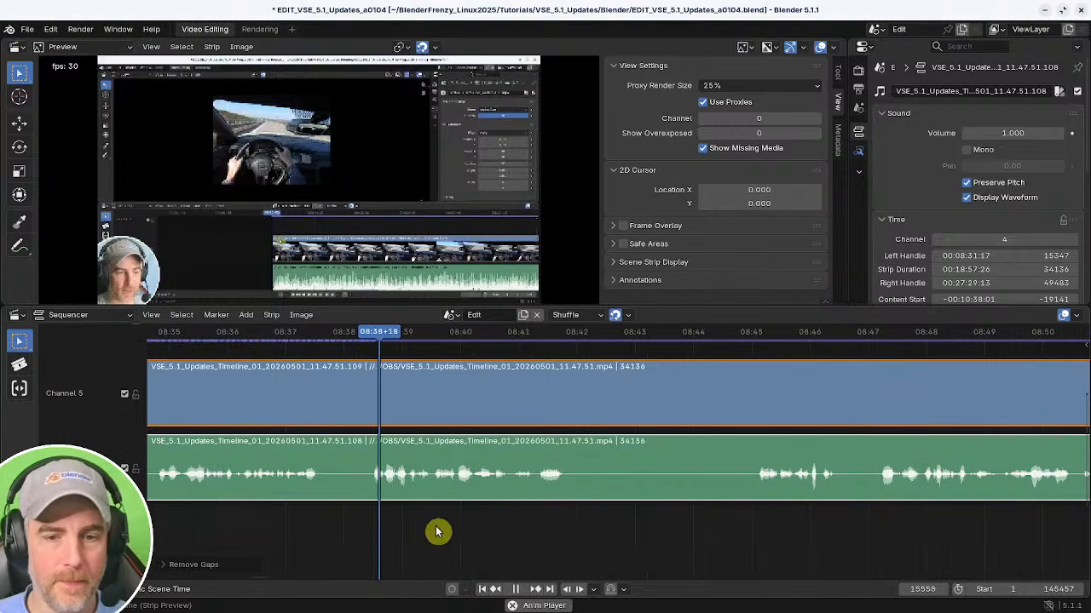
{"action": "middle_click_drag", "start_coordinate": [514, 536], "coordinate": [438, 536]}
{"action": "middle_click_drag", "start_coordinate": [506, 541], "coordinate": [434, 539]}
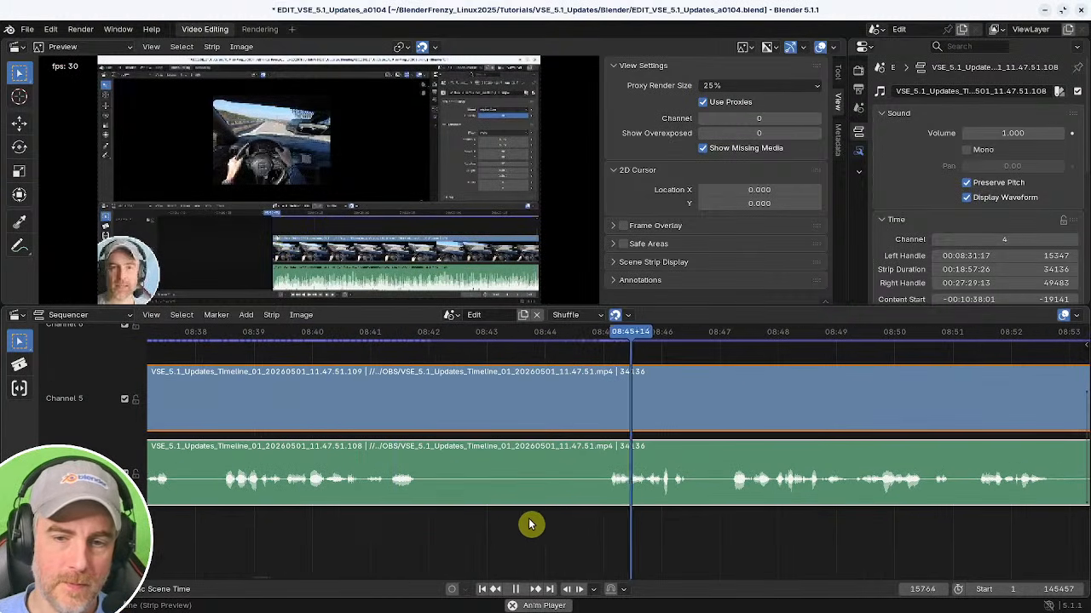
{"action": "scroll", "coordinate": [762, 525], "scroll_direction": "down", "scroll_amount": 2}
{"action": "key", "text": "space"}
{"action": "right_click_drag", "start_coordinate": [617, 518], "coordinate": [210, 513], "text": "shift"}
{"action": "key", "text": "space"}
{"action": "middle_click_drag", "start_coordinate": [273, 511], "coordinate": [443, 521]}
{"action": "key", "text": "space"}
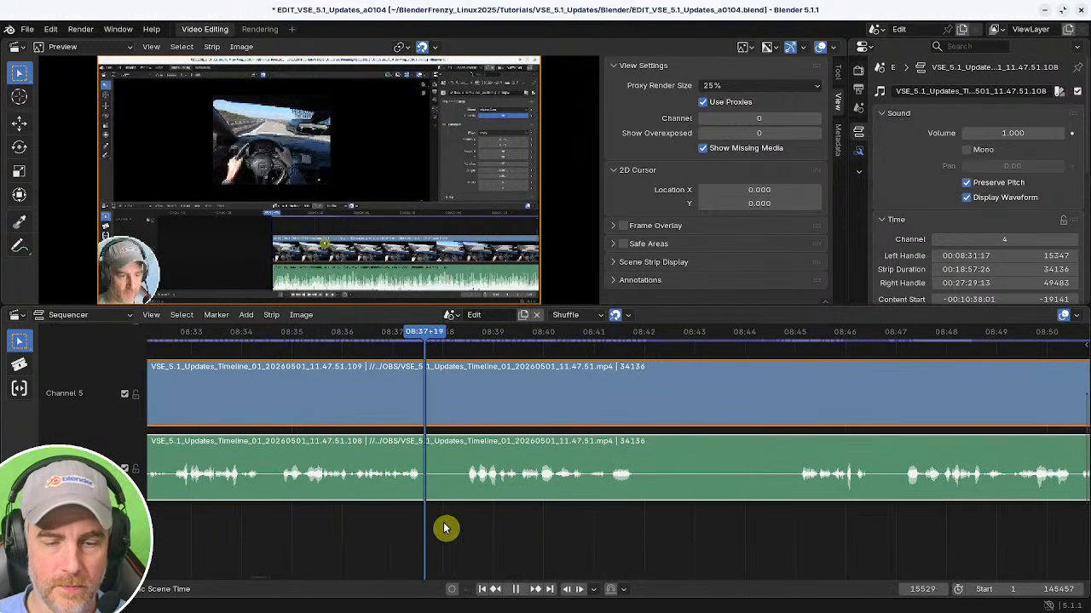
Split the strips at about 08:40.
{"action": "key", "text": "space"}
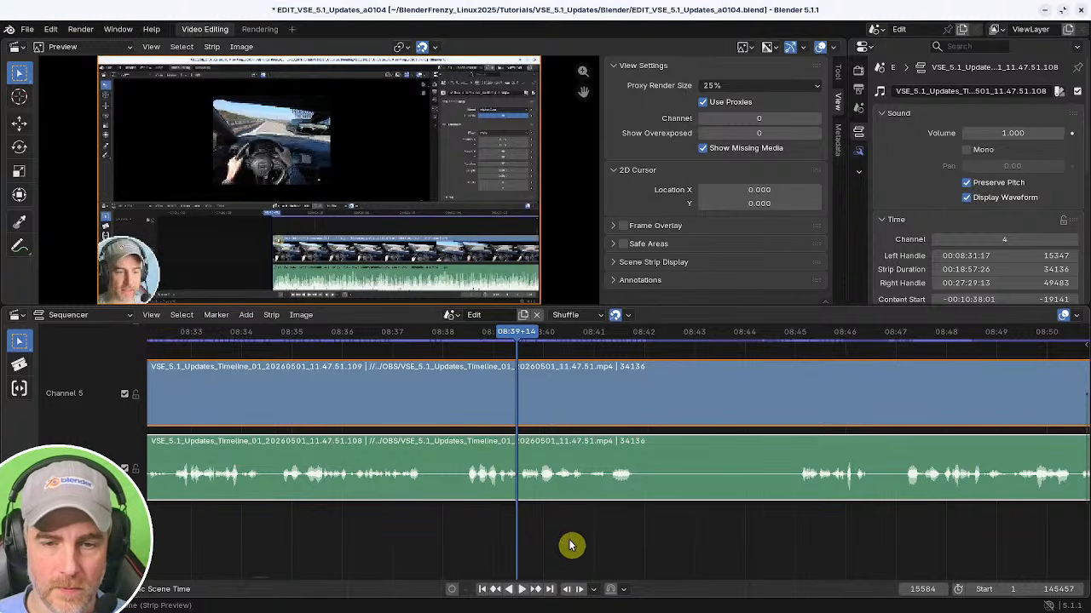
{"action": "key", "text": "space"}
{"action": "key", "text": "space"}
{"action": "key", "text": "k"}
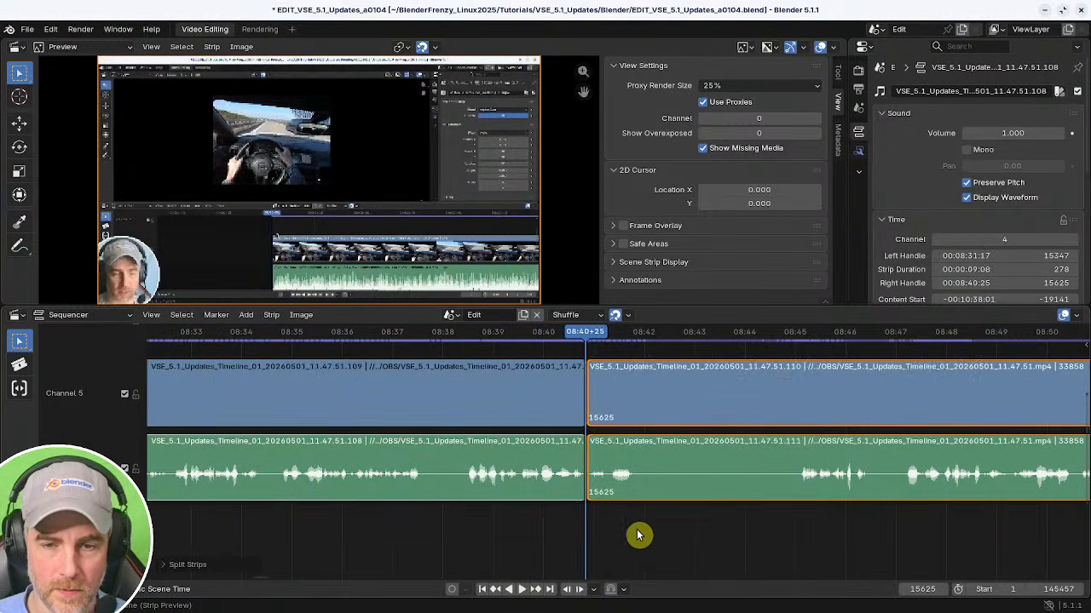
Trim the later pieces to start at about 08:45, remove the gap, and play back the joint.
{"action": "right_click_drag", "start_coordinate": [769, 531], "coordinate": [800, 530], "text": "shift"}
{"action": "key", "text": "shift+s"}
{"action": "right_click", "coordinate": [553, 529], "text": "shift"}
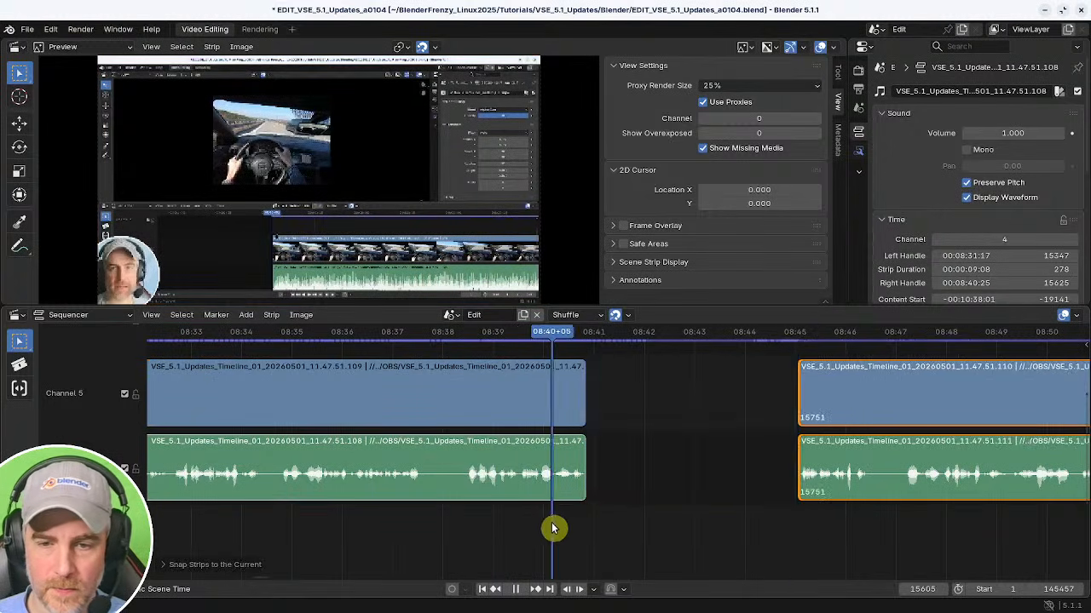
{"action": "key", "text": "BackSpace"}
{"action": "key", "text": "space"}
{"action": "middle_click_drag", "start_coordinate": [620, 523], "coordinate": [390, 526]}
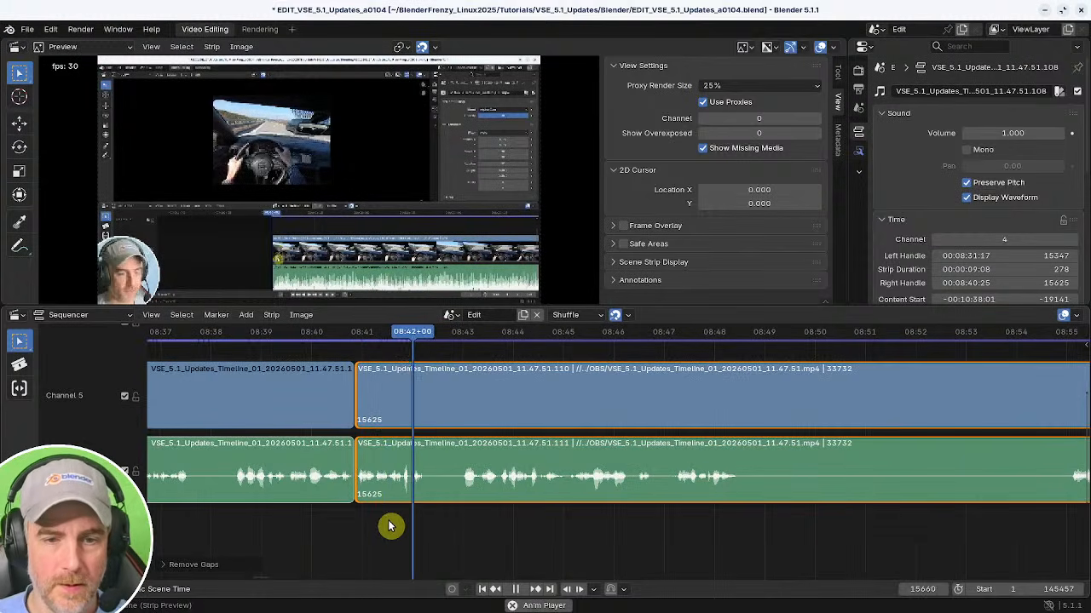
{"action": "middle_click_drag", "start_coordinate": [520, 525], "coordinate": [377, 519]}
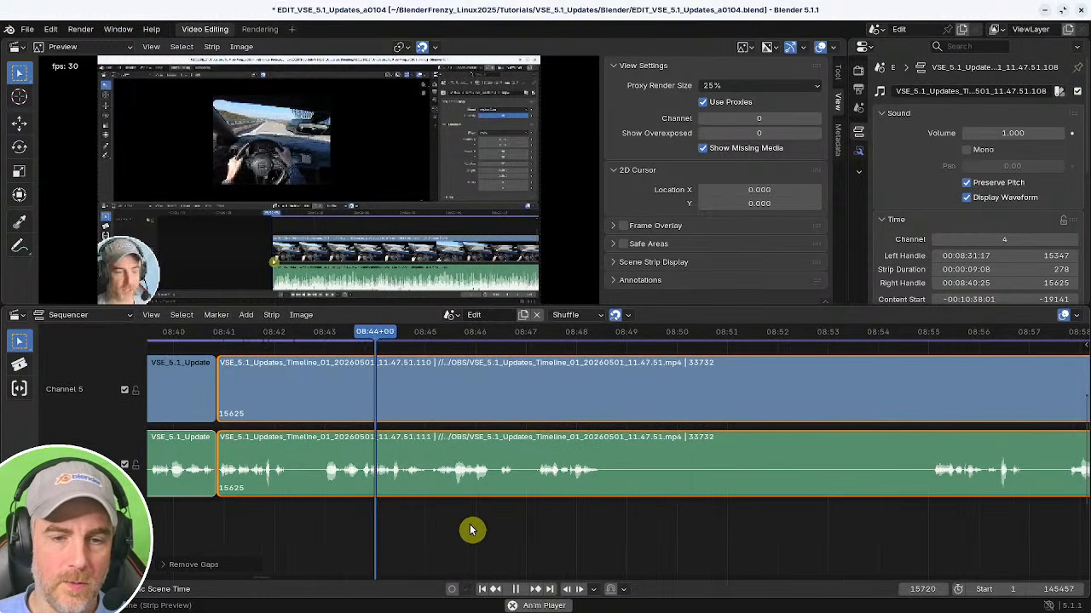
Cut out the pause from about 08:45 to 08:55 and close the gap.
{"action": "middle_click_drag", "start_coordinate": [472, 530], "coordinate": [417, 526]}
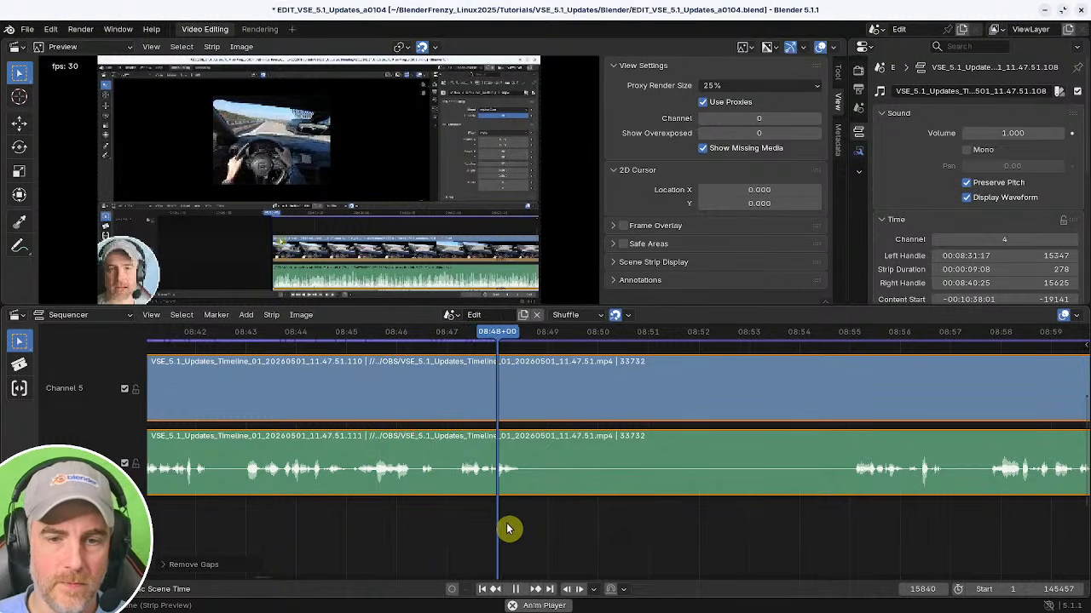
{"action": "left_click", "coordinate": [854, 536]}
{"action": "left_click", "coordinate": [334, 520]}
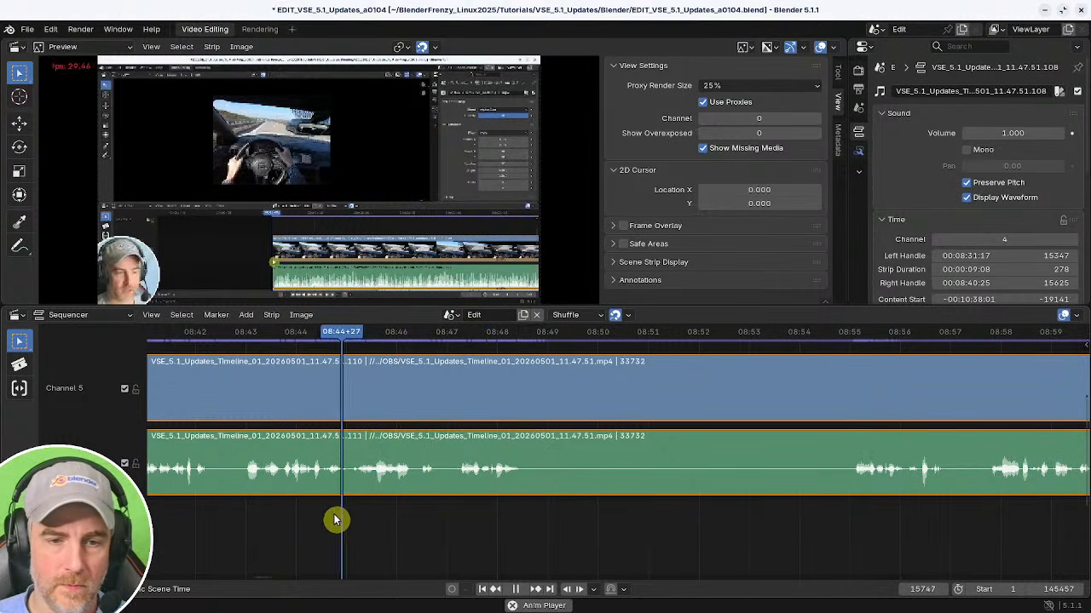
{"action": "key", "text": "k"}
{"action": "left_click", "coordinate": [854, 525]}
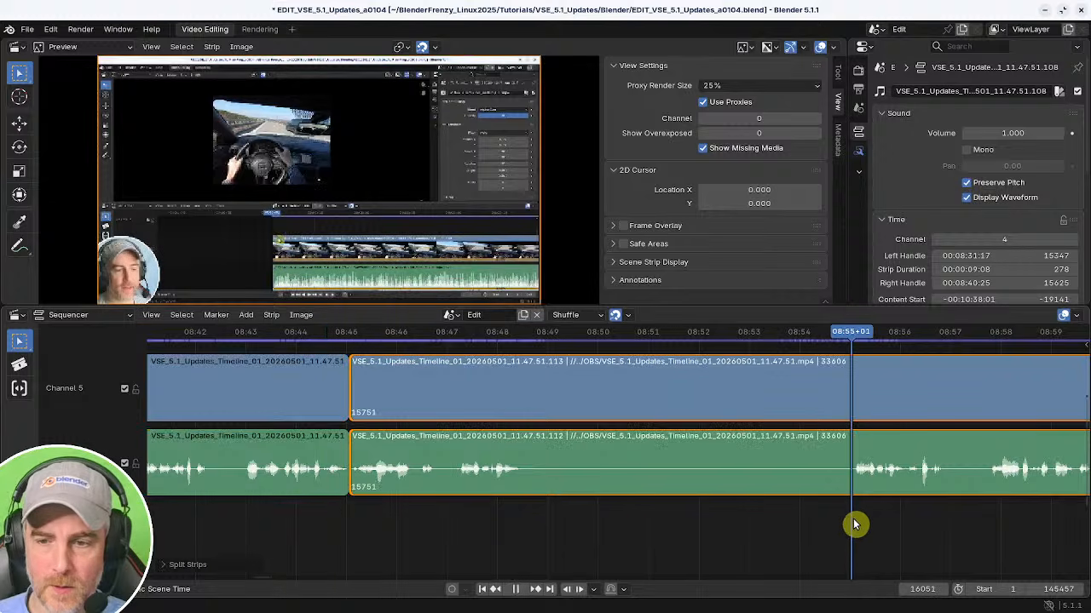
{"action": "key", "text": "shift+s"}
{"action": "right_click", "coordinate": [309, 508], "text": "shift"}
{"action": "key", "text": "BackSpace"}
Cut out the short pause at about 08:54 and close the gap.
{"action": "mouse_move", "coordinate": [426, 521]}
{"action": "middle_mouse_down"}
{"action": "mouse_move", "coordinate": [537, 530]}
{"action": "mouse_move", "coordinate": [441, 524]}
{"action": "middle_mouse_up"}
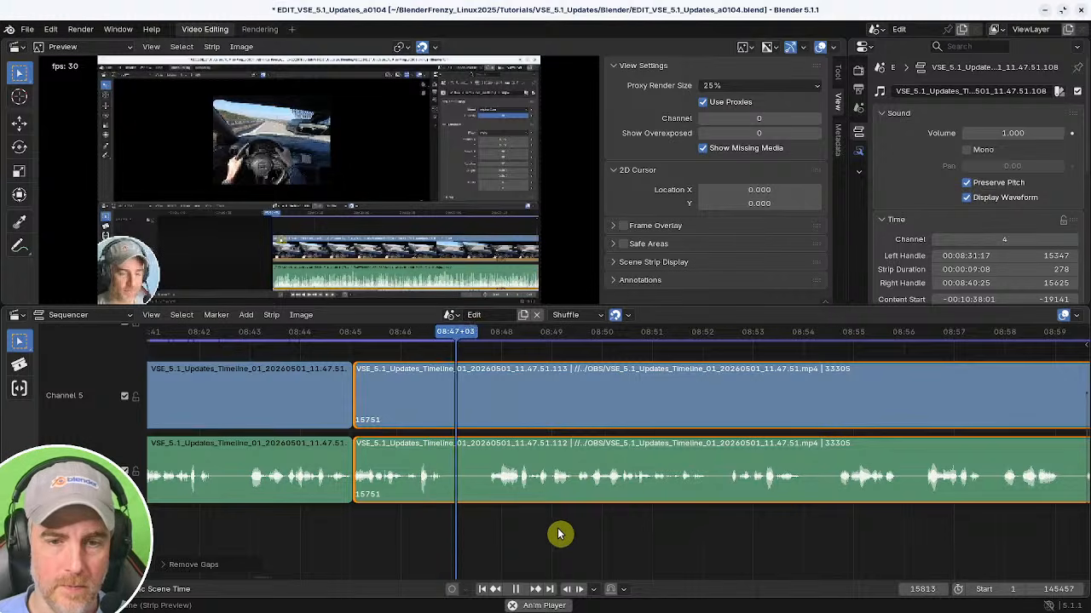
{"action": "middle_click_drag", "start_coordinate": [559, 531], "coordinate": [423, 522]}
{"action": "scroll", "coordinate": [500, 524], "scroll_direction": "down", "scroll_amount": 3}
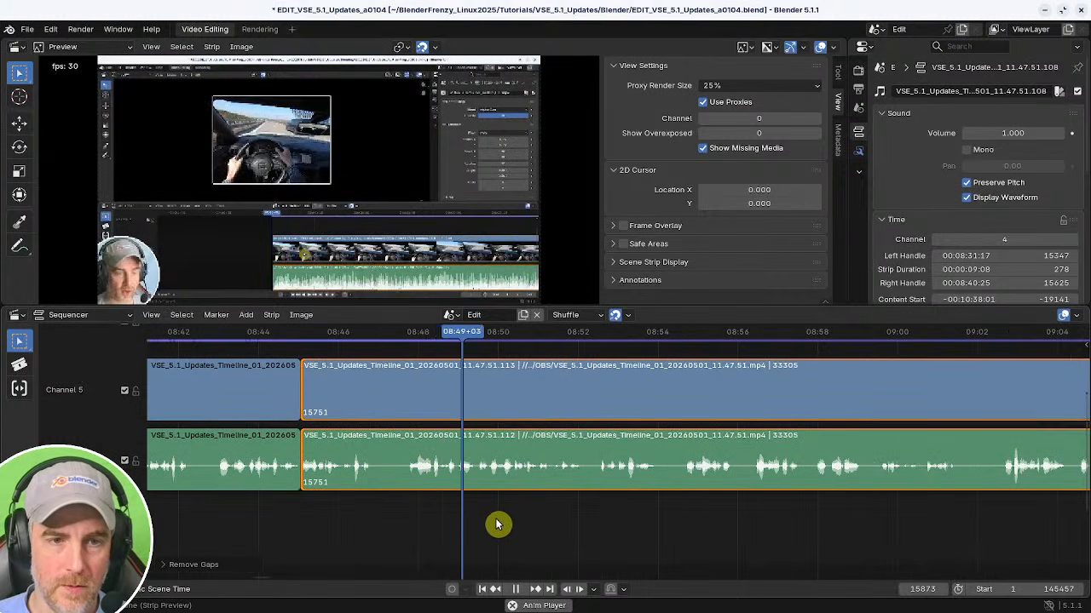
{"action": "middle_click_drag", "start_coordinate": [591, 528], "coordinate": [482, 541]}
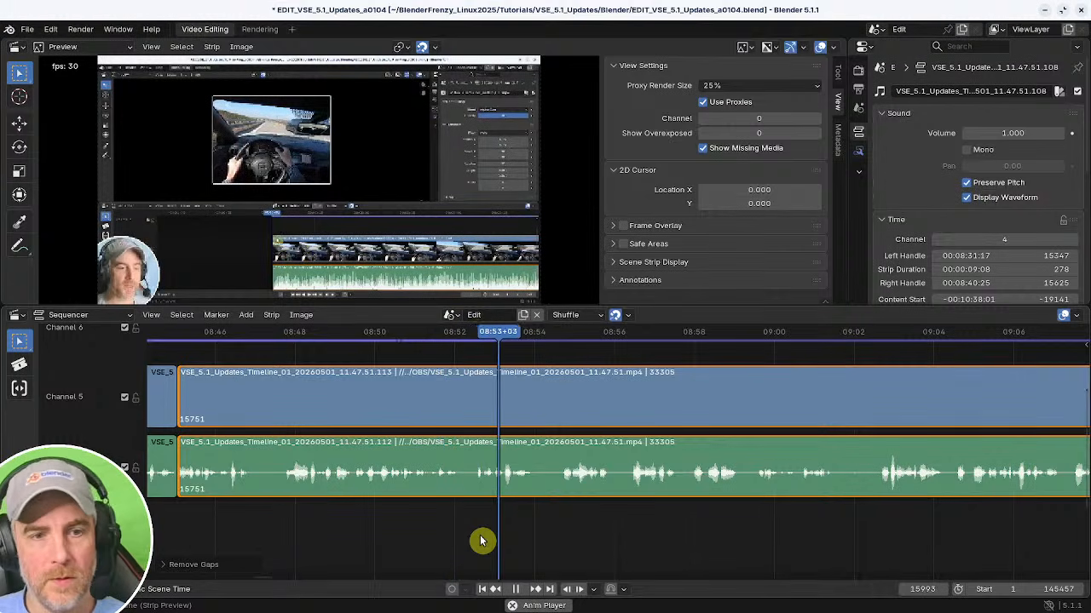
{"action": "middle_click_drag", "start_coordinate": [601, 523], "coordinate": [458, 518]}
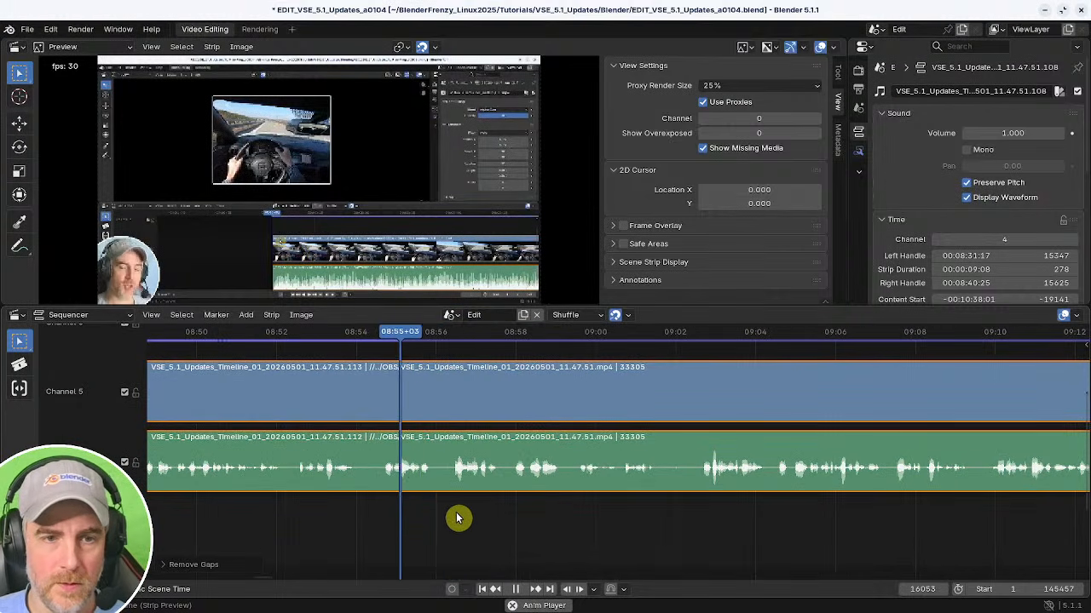
{"action": "left_click", "coordinate": [322, 516]}
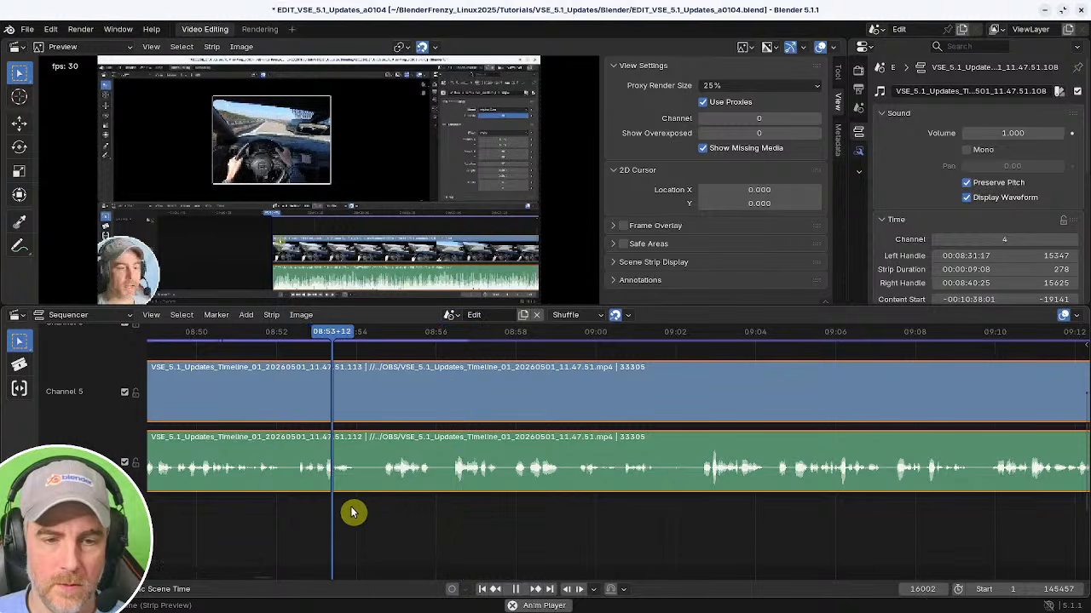
{"action": "key", "text": "k"}
{"action": "key", "text": "shift+s"}
{"action": "left_click", "coordinate": [344, 510]}
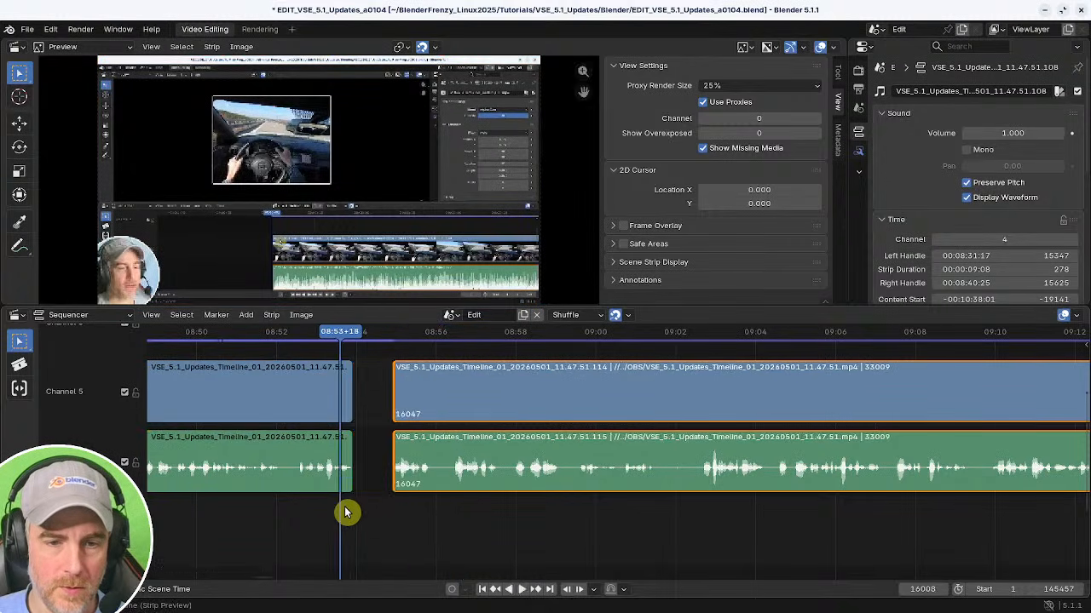
{"action": "key", "text": "BackSpace"}
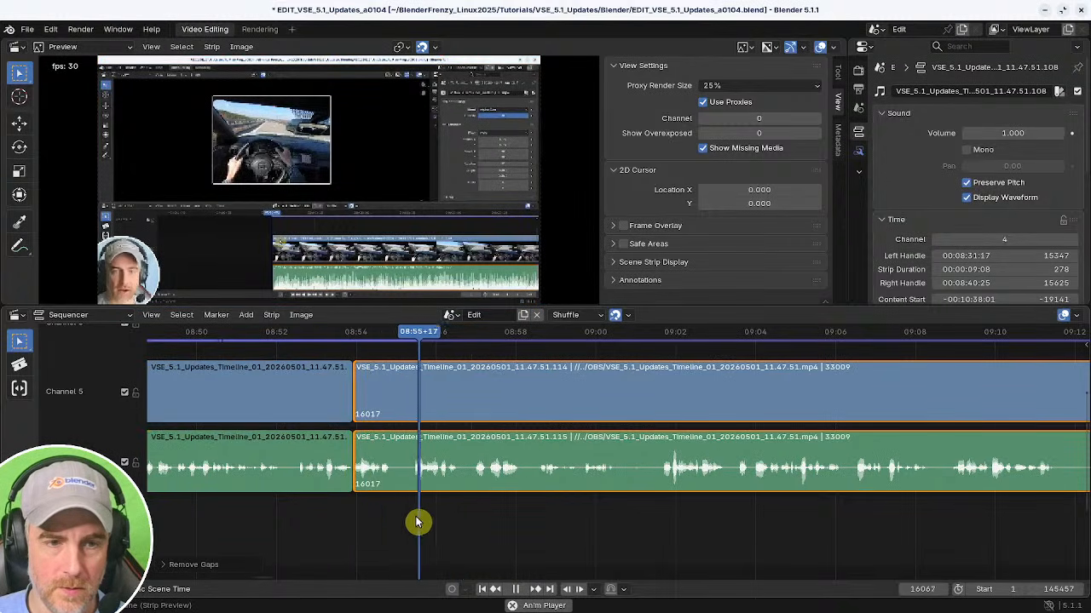
Cut out the brief pause just after 08:55, close the gap, and play back the joint.
{"action": "right_click", "coordinate": [358, 517], "text": "shift"}
{"action": "key", "text": "k"}
{"action": "right_click", "coordinate": [408, 511], "text": "shift"}
{"action": "right_click_drag", "start_coordinate": [408, 511], "coordinate": [411, 512], "text": "shift"}
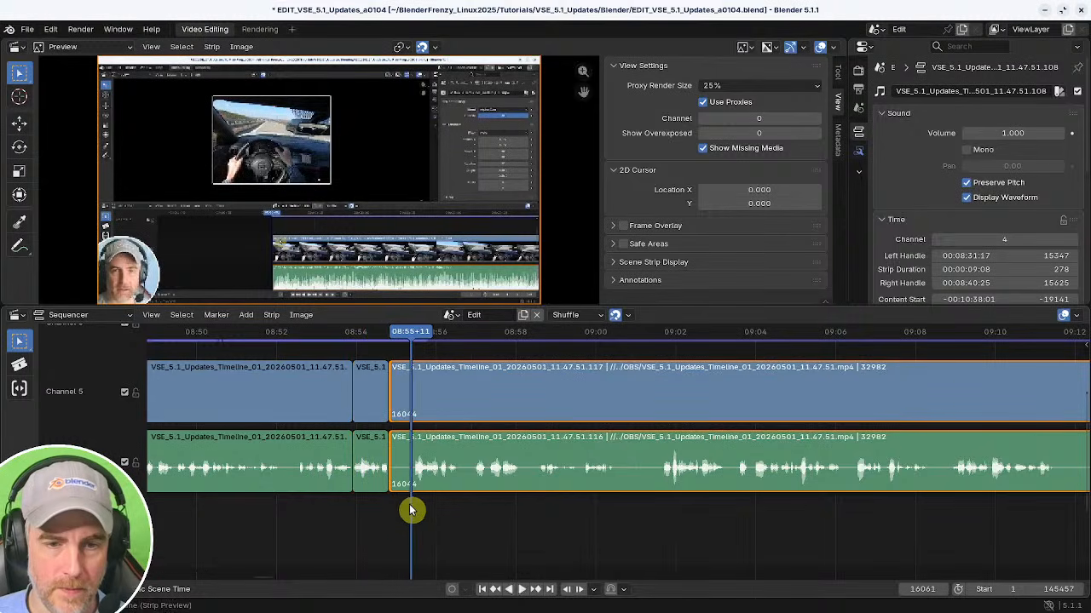
{"action": "key", "text": "shift+s"}
{"action": "right_click", "coordinate": [332, 512], "text": "shift"}
{"action": "key", "text": "BackSpace"}
{"action": "key", "text": "space"}
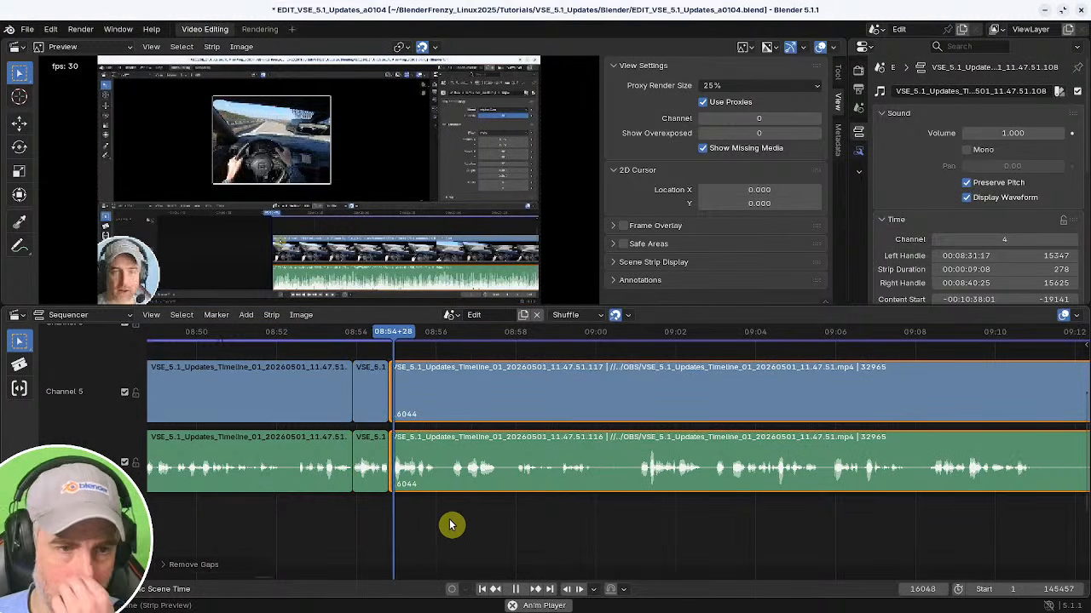
Cut out the short pause at about 08:56 and close the gap.
{"action": "middle_click_drag", "start_coordinate": [499, 511], "coordinate": [393, 512]}
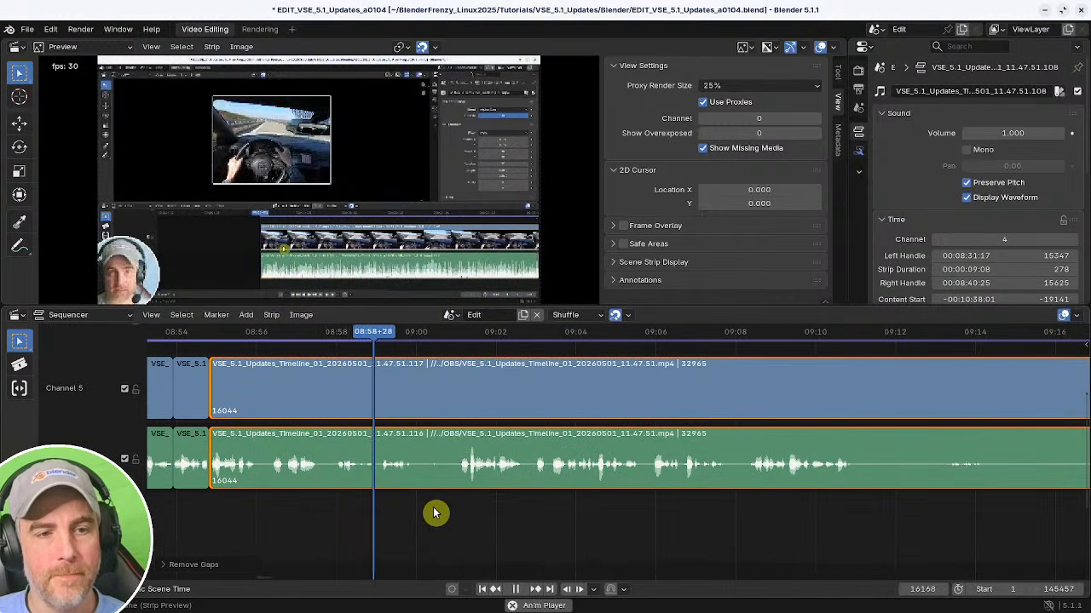
{"action": "right_click", "coordinate": [237, 504], "text": "shift"}
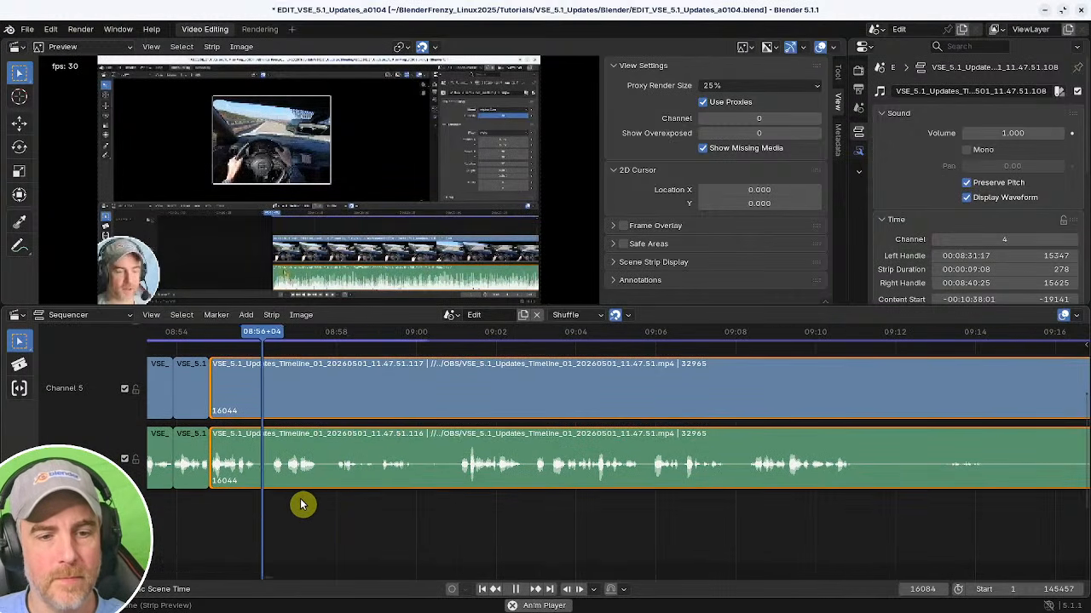
{"action": "right_click", "coordinate": [194, 501], "text": "shift"}
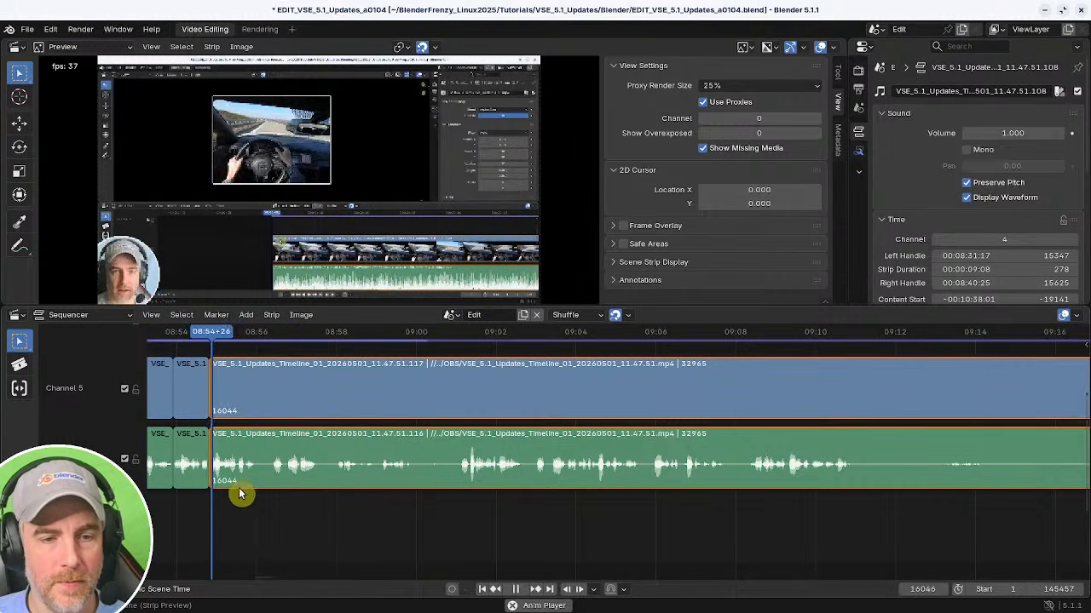
{"action": "key", "text": "k"}
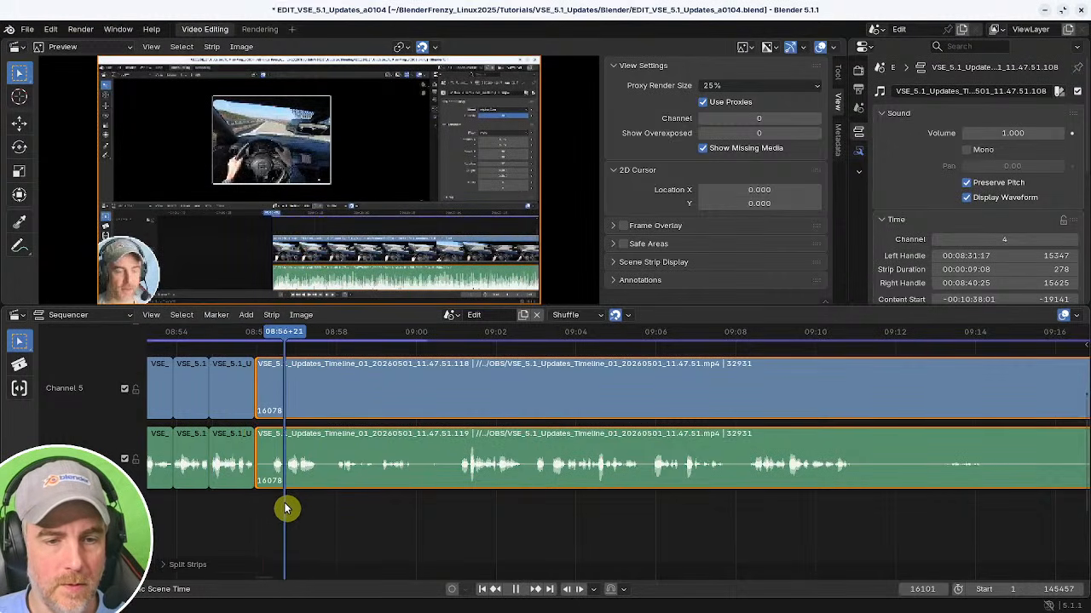
{"action": "key", "text": "shift+s"}
{"action": "right_click", "coordinate": [241, 508], "text": "shift"}
{"action": "key", "text": "BackSpace"}
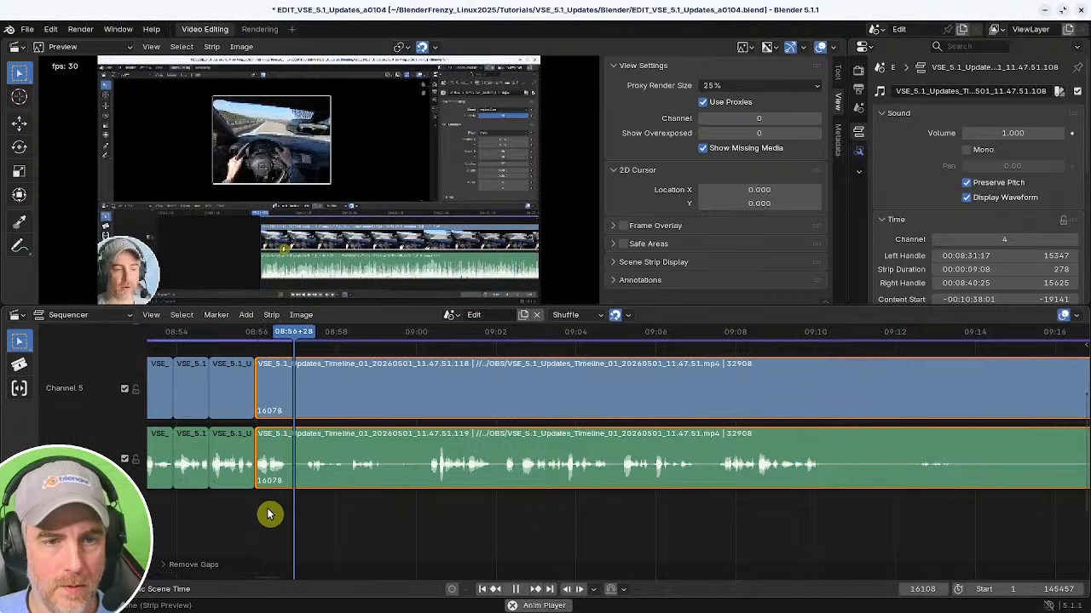
Cut out the short pause at about 08:57 and close the gap.
{"action": "right_click", "coordinate": [265, 509], "text": "shift"}
{"action": "key", "text": "k"}
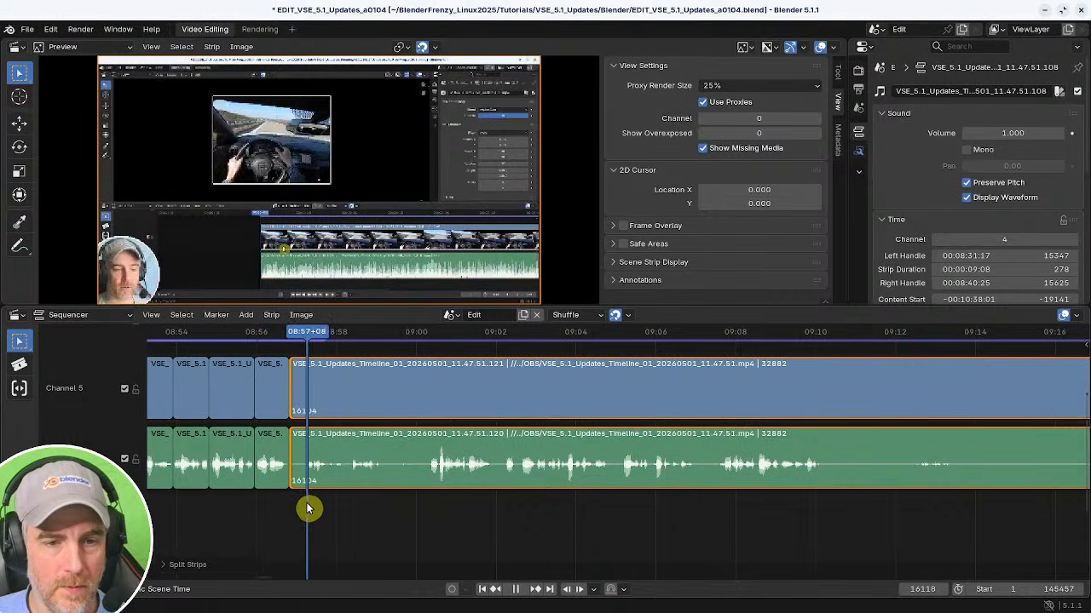
{"action": "key", "text": "shift+s"}
{"action": "right_click", "coordinate": [258, 507], "text": "shift"}
{"action": "key", "text": "BackSpace"}
Split the strips at about 09:10.
{"action": "middle_click_drag", "start_coordinate": [352, 506], "coordinate": [320, 514]}
{"action": "middle_click_drag", "start_coordinate": [387, 512], "coordinate": [361, 514]}
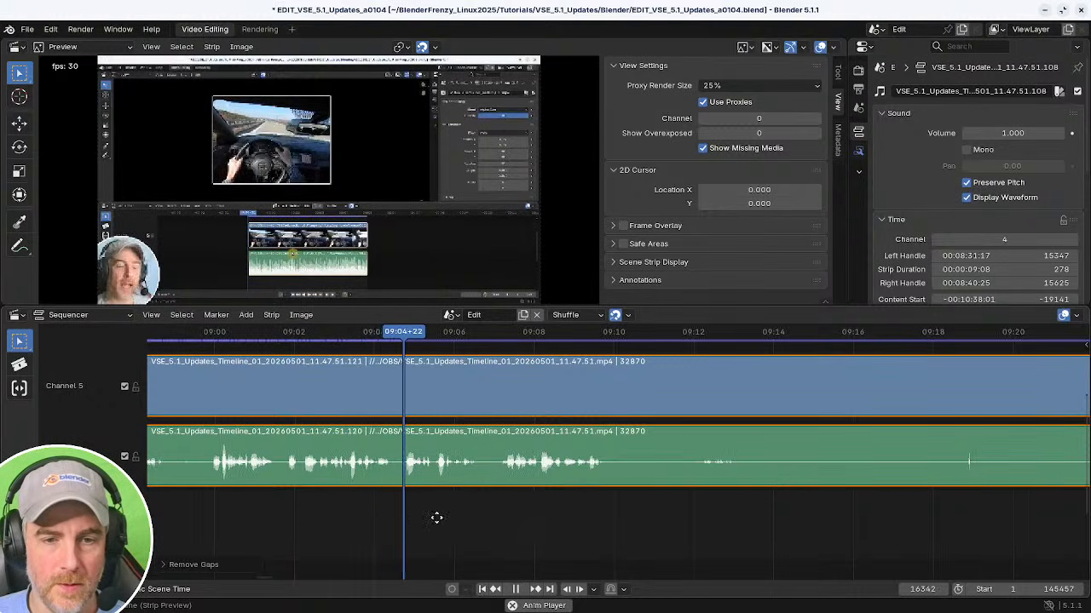
{"action": "middle_click_drag", "start_coordinate": [438, 516], "coordinate": [371, 516]}
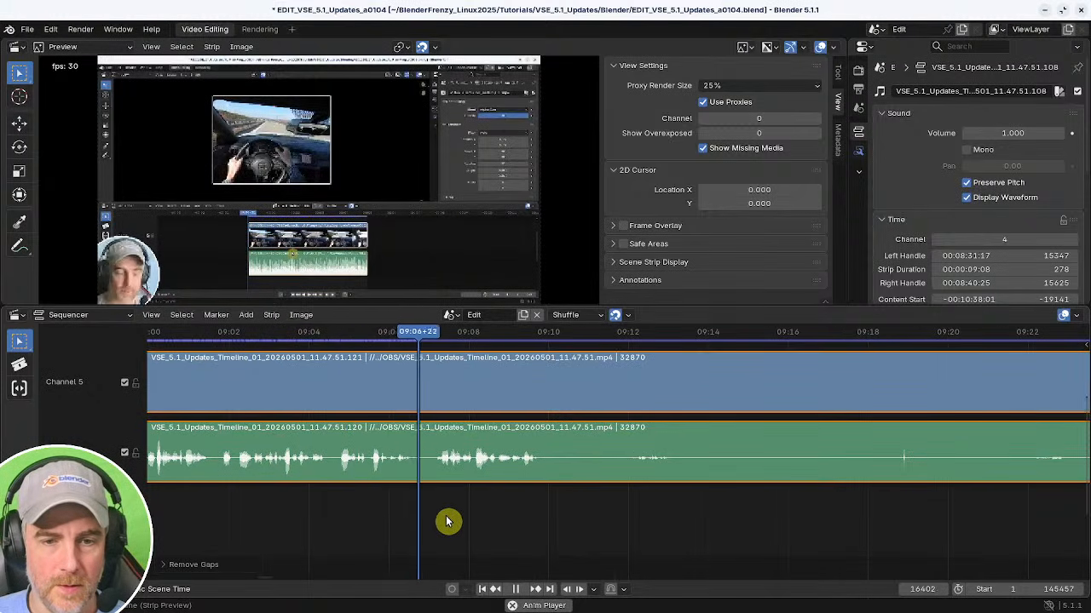
{"action": "middle_click_drag", "start_coordinate": [449, 521], "coordinate": [343, 514]}
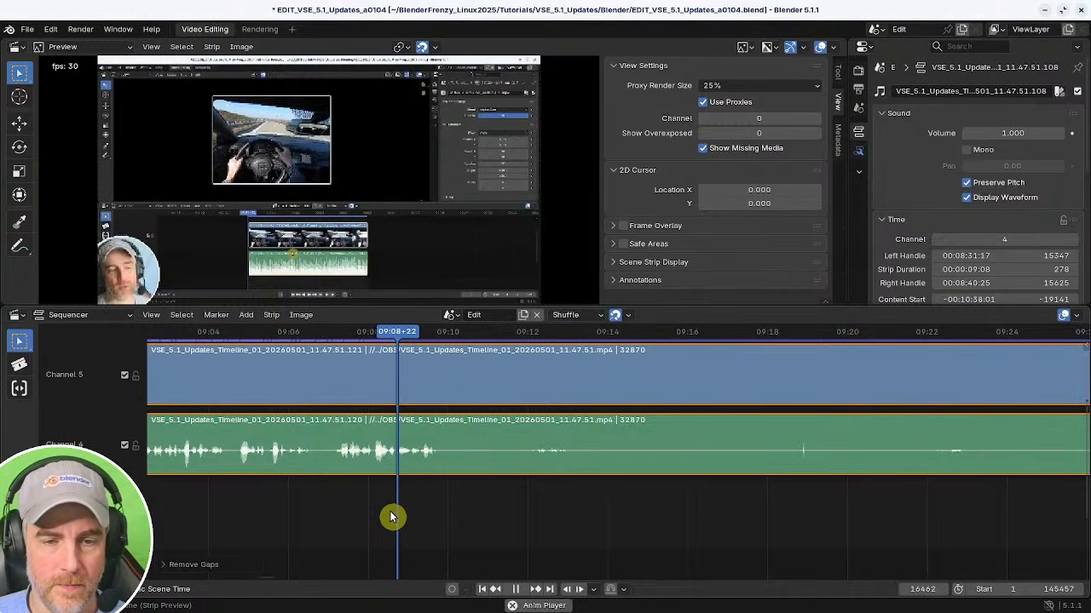
{"action": "key", "text": "space"}
{"action": "middle_click_drag", "start_coordinate": [520, 511], "coordinate": [408, 507]}
{"action": "key", "text": "k"}
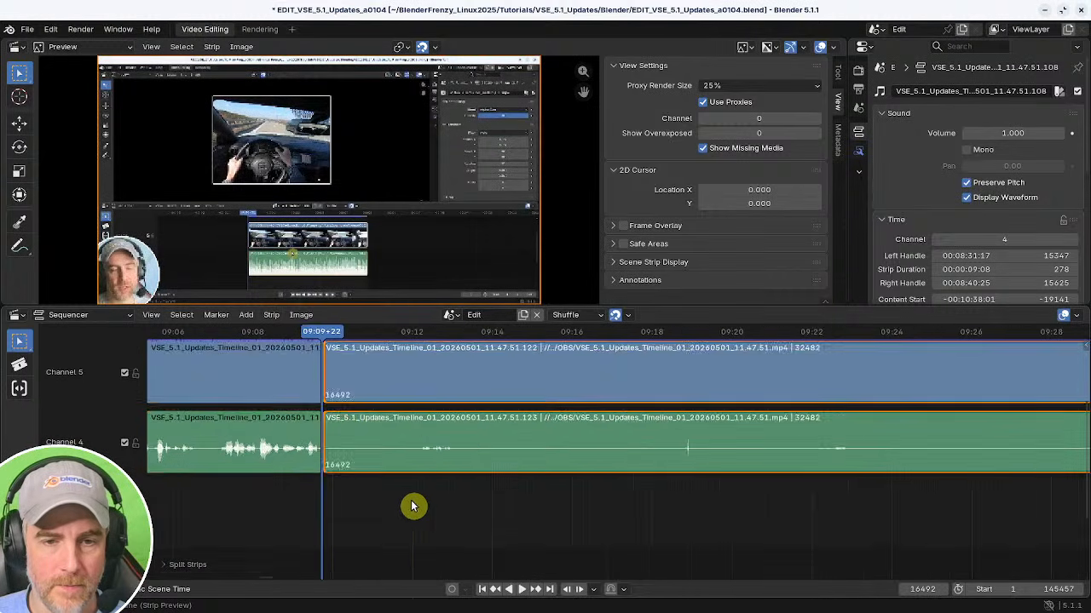
Split the strips at about 09:06 and delete the piece between 09:06 and 09:10.
{"action": "middle_click_drag", "start_coordinate": [637, 499], "coordinate": [427, 504], "text": "ctrl"}
{"action": "left_click", "coordinate": [383, 483]}
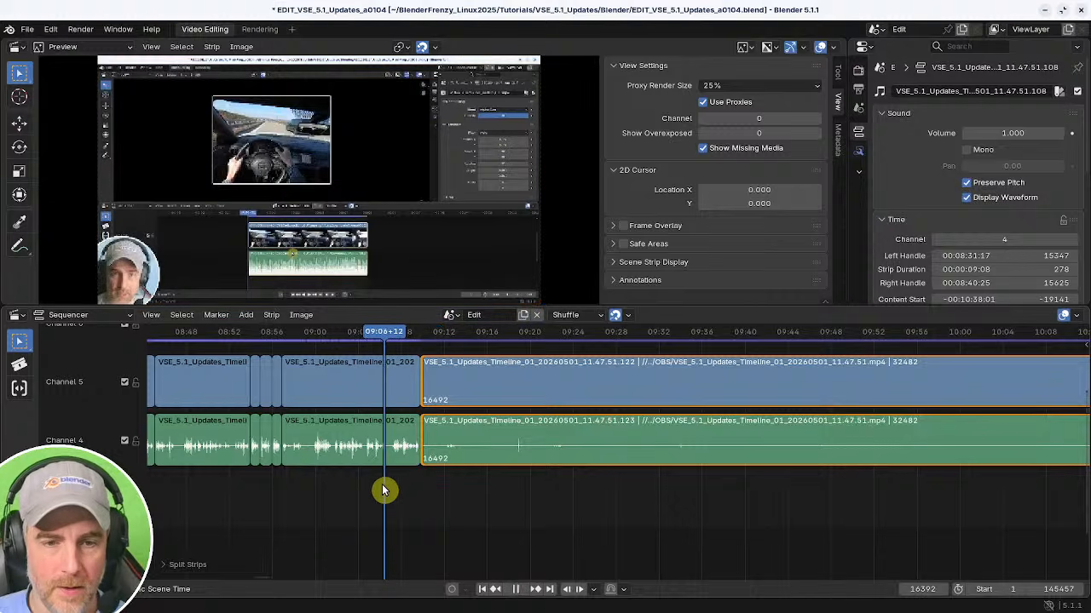
{"action": "key", "text": "k"}
{"action": "key", "text": "x"}
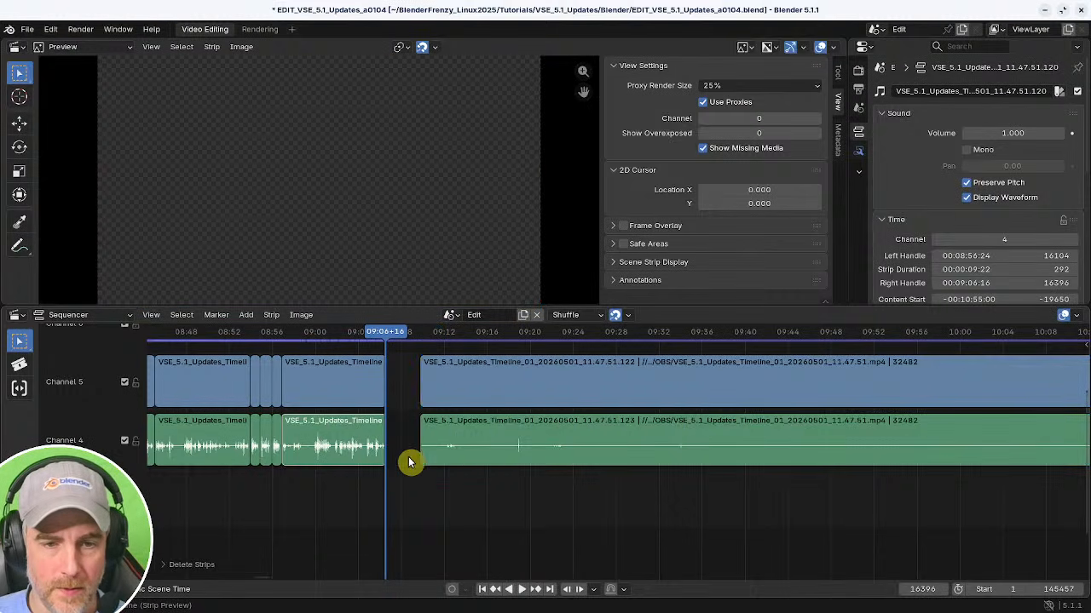
Play and scrub through the long quiet section of the later strips to find where speech resumes.
{"action": "left_click", "coordinate": [753, 456]}
{"action": "middle_click_drag", "start_coordinate": [903, 495], "coordinate": [646, 485], "text": "ctrl"}
{"action": "left_click", "coordinate": [568, 479]}
{"action": "key", "text": "space"}
{"action": "left_click", "coordinate": [606, 479]}
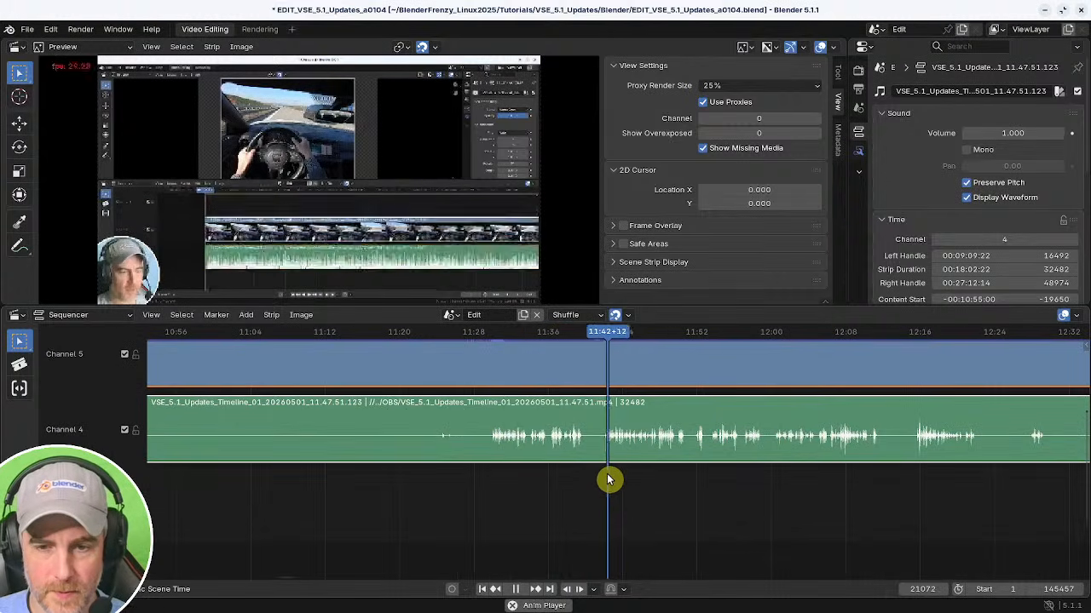
{"action": "left_click", "coordinate": [602, 481]}
{"action": "left_click", "coordinate": [554, 476]}
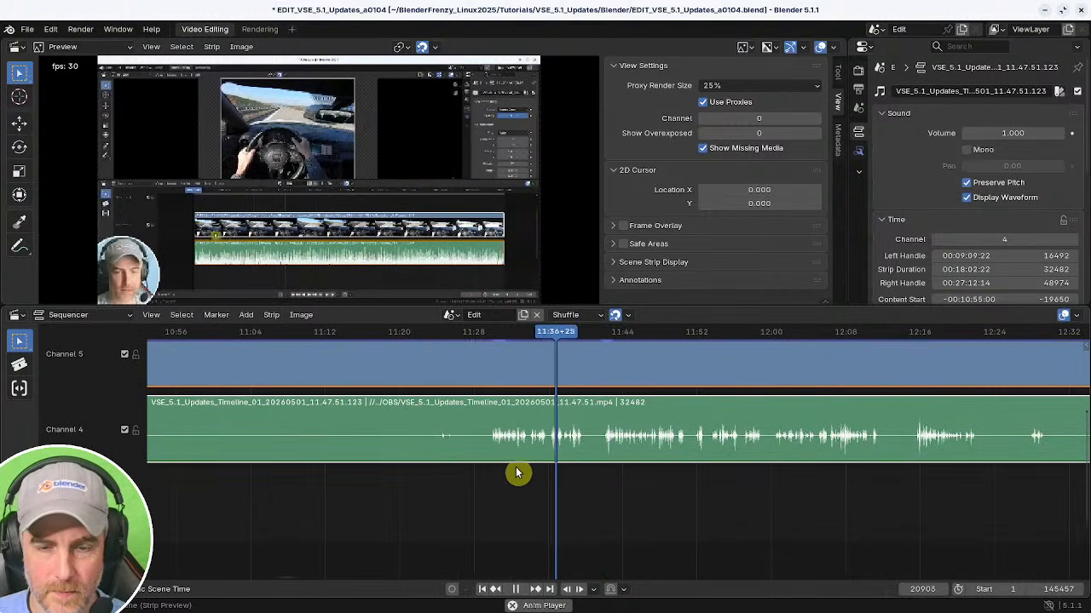
{"action": "key", "text": "space"}
Trim the later strips to start where speech resumes at about 11:29 and close the gap.
{"action": "left_click_drag", "start_coordinate": [499, 475], "coordinate": [491, 480]}
{"action": "middle_click_drag", "start_coordinate": [382, 491], "coordinate": [801, 514]}
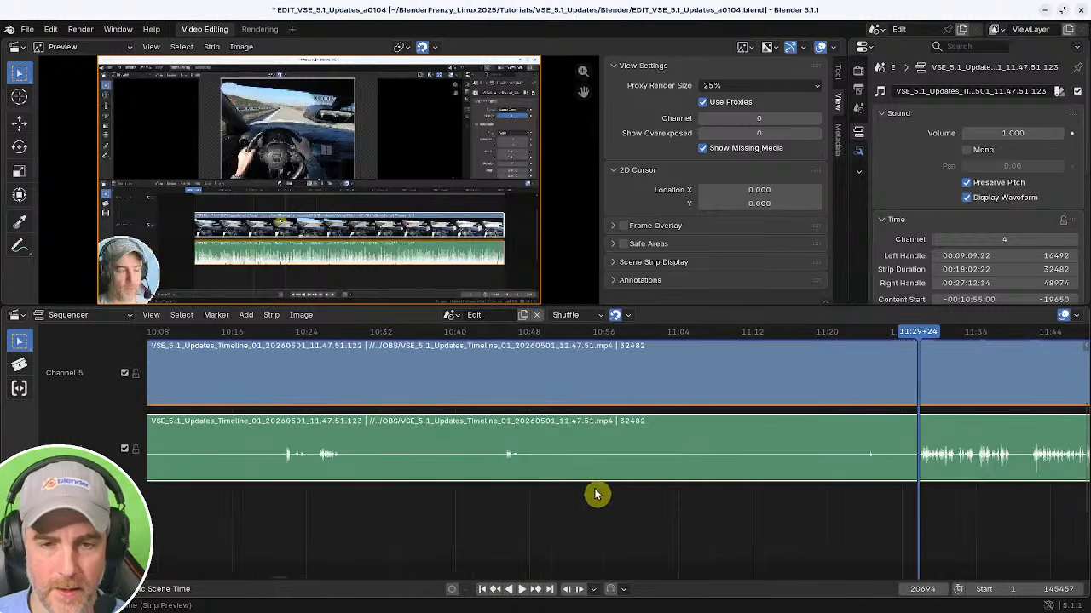
{"action": "middle_click_drag", "start_coordinate": [597, 495], "coordinate": [791, 531], "text": "ctrl"}
{"action": "key", "text": "shift+s"}
{"action": "left_click_drag", "start_coordinate": [590, 525], "coordinate": [609, 530]}
{"action": "key", "text": "BackSpace"}
{"action": "key", "text": "space"}
{"action": "middle_click_drag", "start_coordinate": [610, 530], "coordinate": [541, 520], "text": "ctrl"}
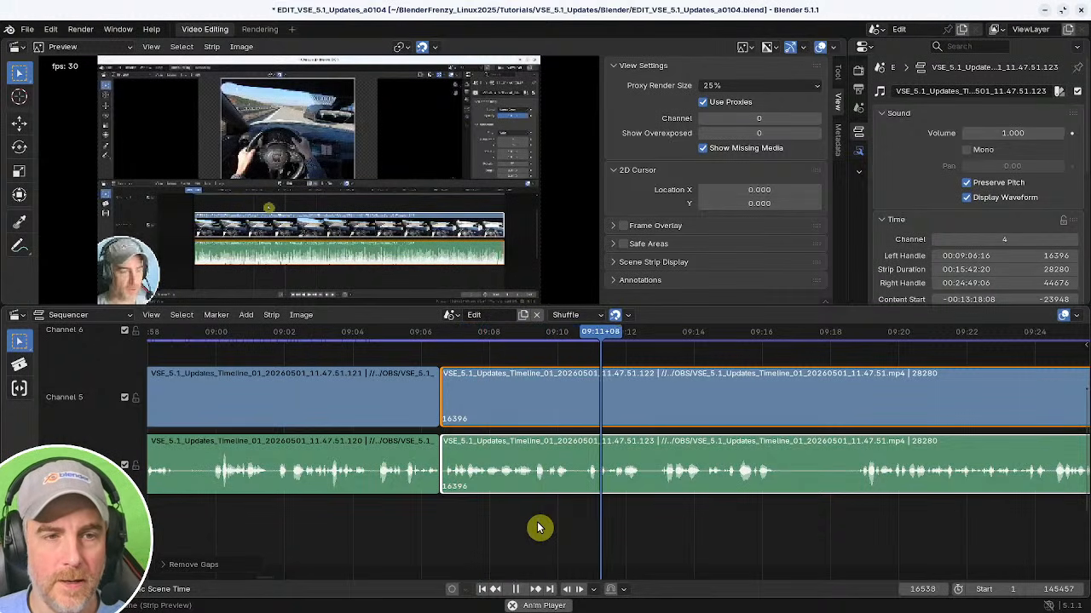
Cut out the pause from about 09:16 to 09:18, close the gap, and play back the joint.
{"action": "scroll", "coordinate": [537, 528], "scroll_direction": "right", "scroll_amount": 5}
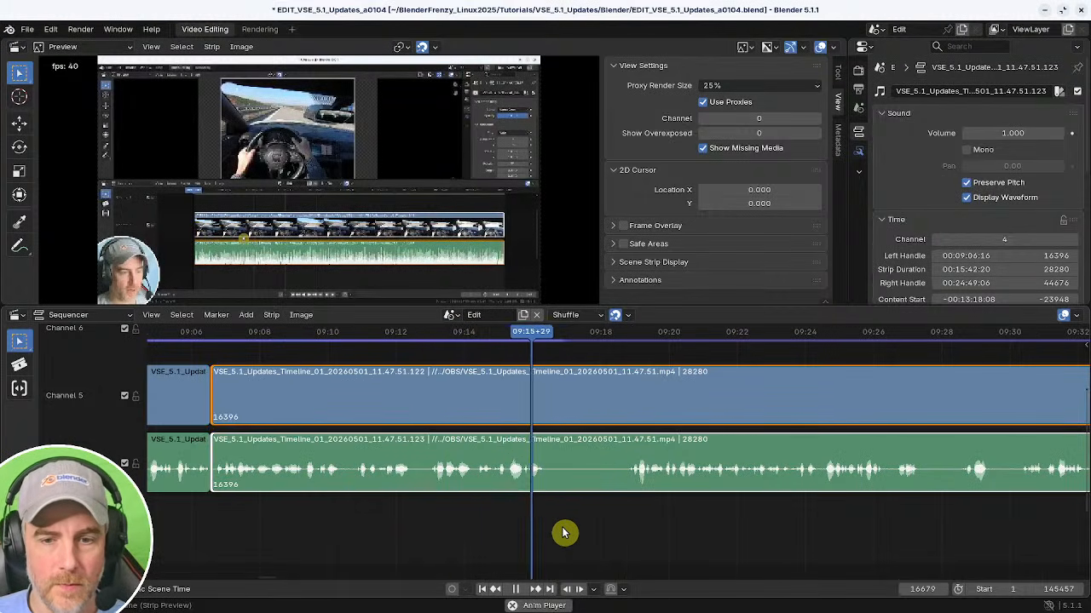
{"action": "key", "text": "k"}
{"action": "left_click", "coordinate": [628, 516]}
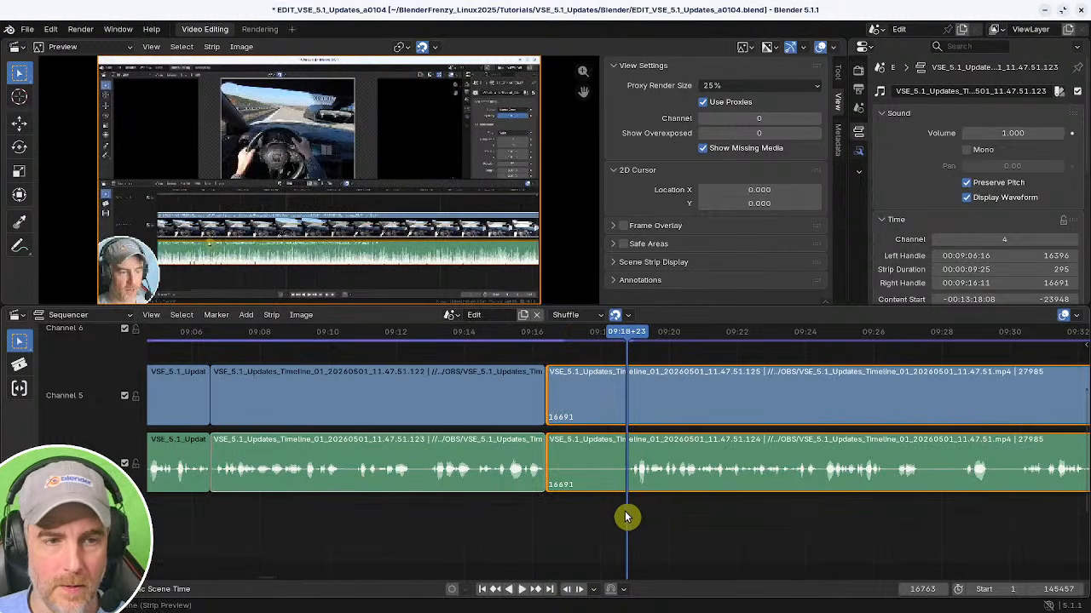
{"action": "key", "text": "shift+s"}
{"action": "right_click", "coordinate": [540, 517], "text": "shift"}
{"action": "key", "text": "BackSpace"}
{"action": "key", "text": "space"}
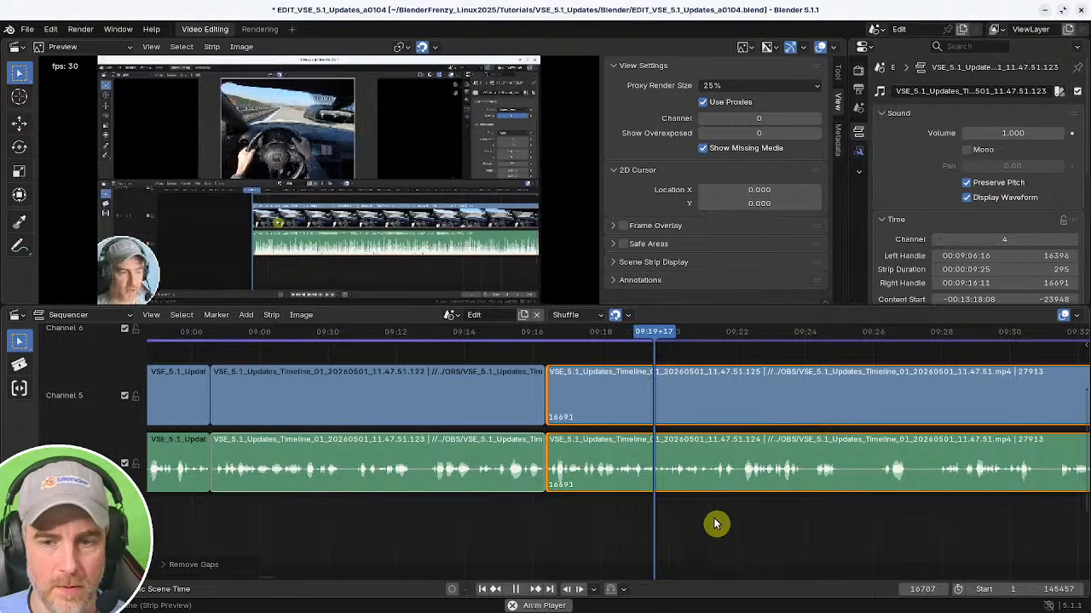
Cut out the pause at about 09:25, close the gap, and play back the joint.
{"action": "middle_click_drag", "start_coordinate": [715, 521], "coordinate": [579, 530]}
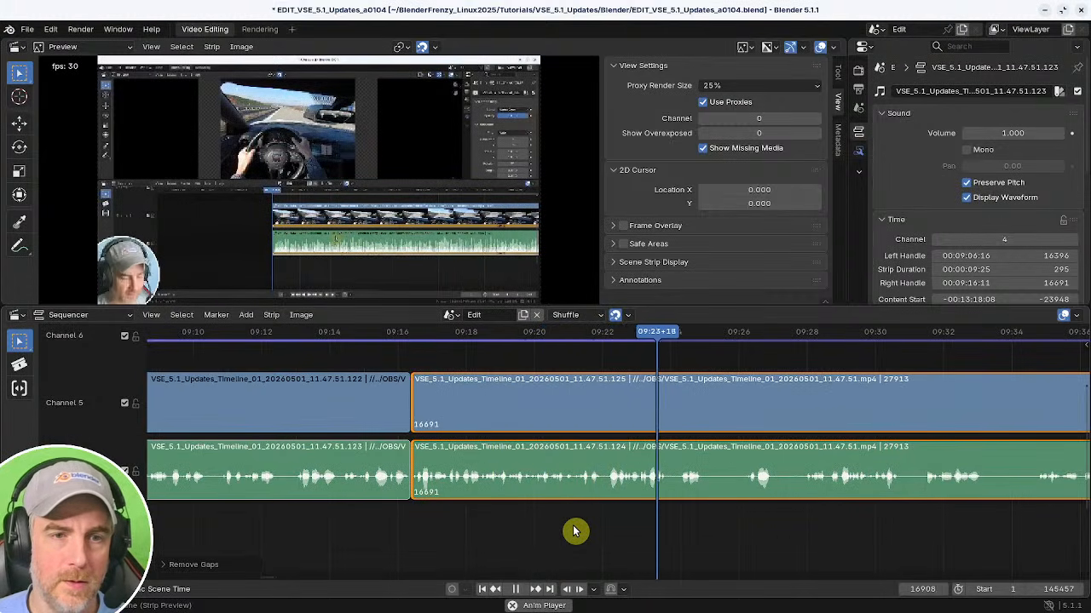
{"action": "key", "text": "space"}
{"action": "key", "text": "k"}
{"action": "right_click_drag", "start_coordinate": [731, 526], "coordinate": [743, 528], "text": "shift"}
{"action": "key", "text": "k"}
{"action": "right_click", "coordinate": [667, 518], "text": "shift"}
{"action": "key", "text": "BackSpace"}
{"action": "key", "text": "space"}
Play and scrub through the joined strips to find the next pause.
{"action": "middle_click_drag", "start_coordinate": [706, 520], "coordinate": [516, 506]}
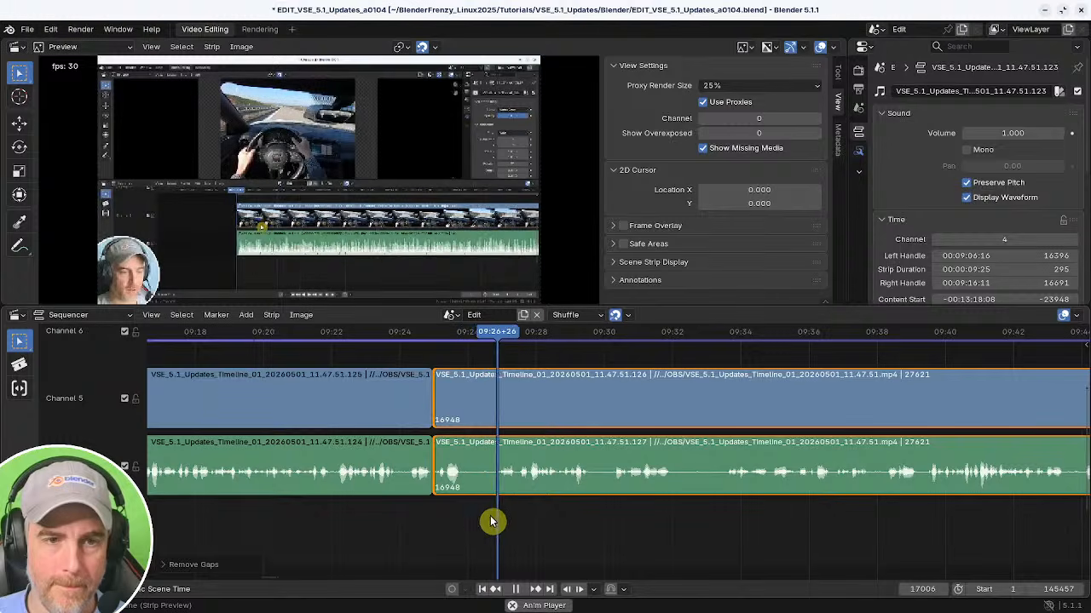
{"action": "middle_click_drag", "start_coordinate": [567, 521], "coordinate": [442, 533]}
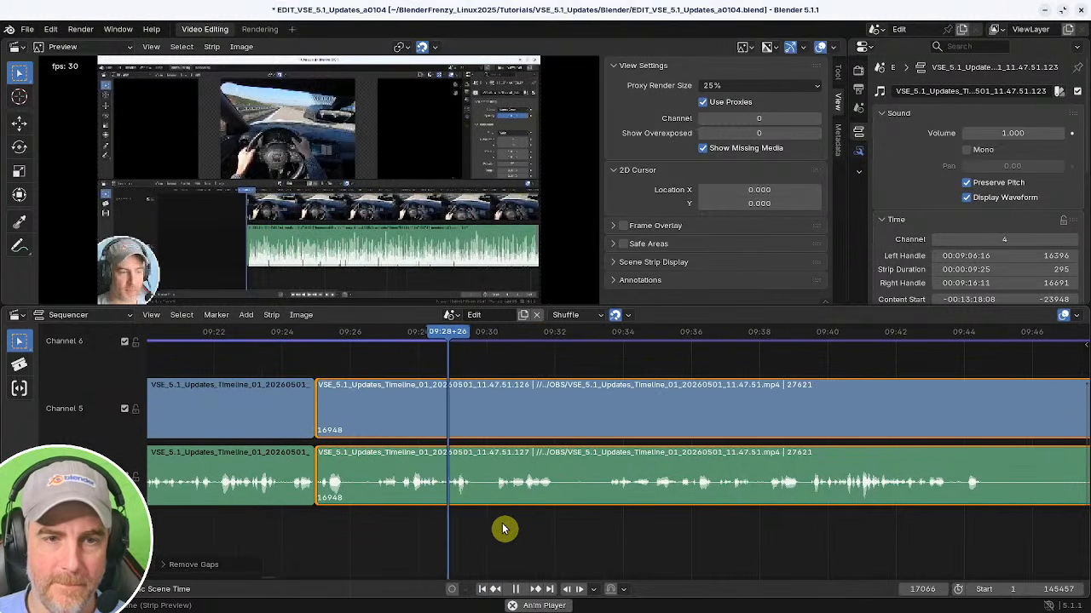
{"action": "middle_click_drag", "start_coordinate": [622, 535], "coordinate": [507, 534]}
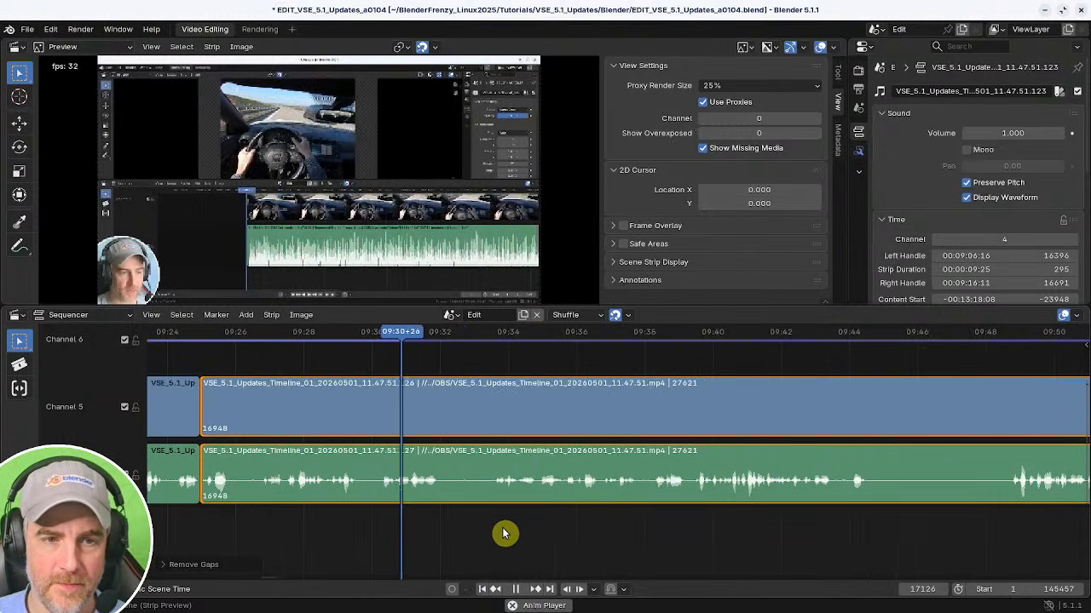
Cut out the pause around 09:29 to 09:30 and close the gap between the strips.
{"action": "right_click", "coordinate": [216, 520], "text": "shift"}
{"action": "middle_click_drag", "start_coordinate": [258, 524], "coordinate": [485, 526]}
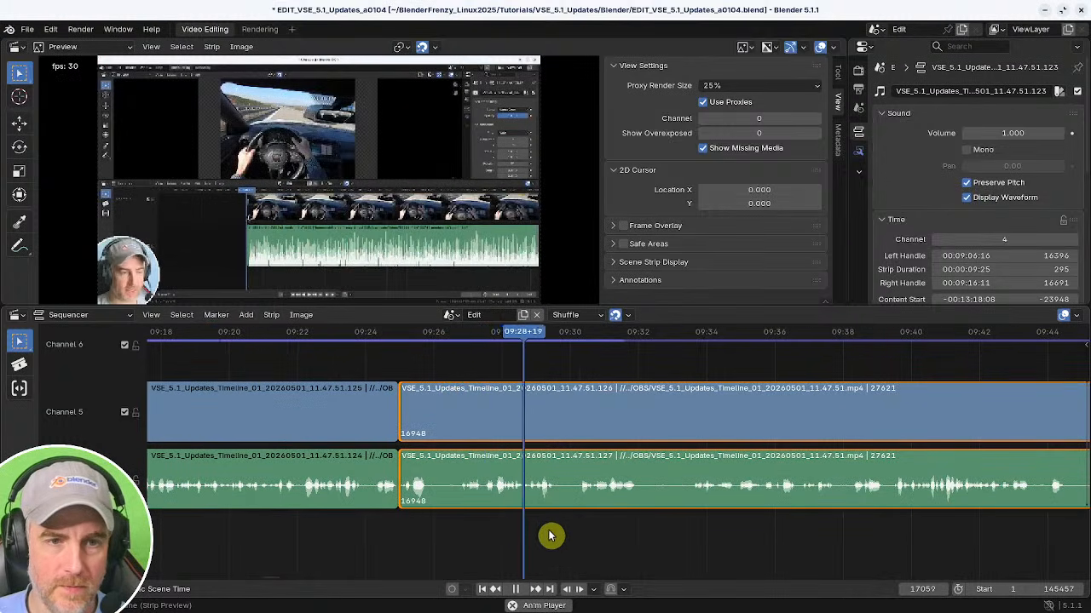
{"action": "middle_click_drag", "start_coordinate": [635, 535], "coordinate": [464, 537]}
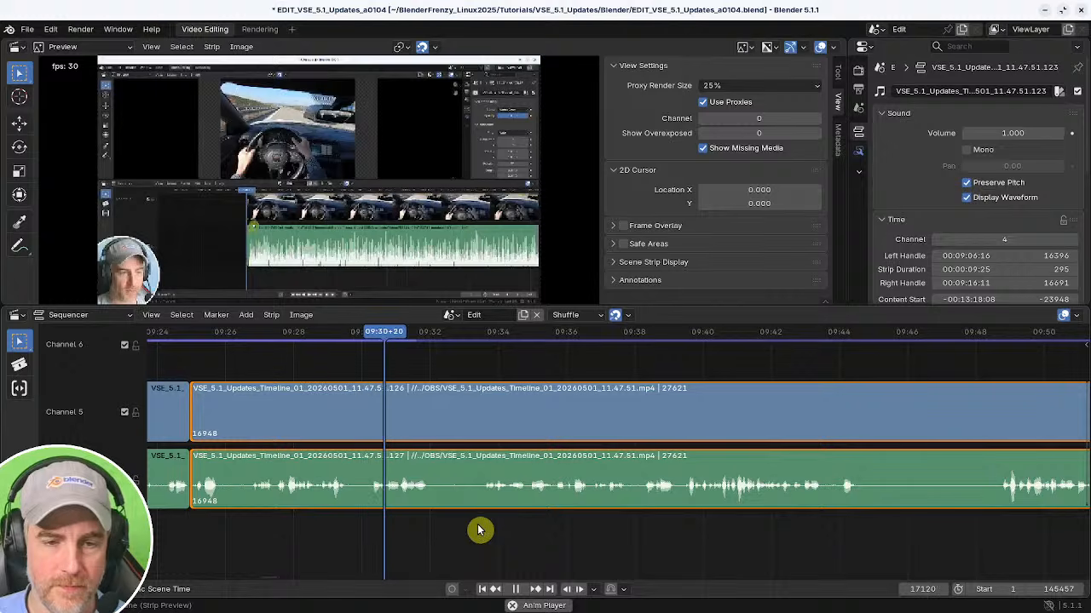
{"action": "right_click", "coordinate": [482, 526], "text": "shift"}
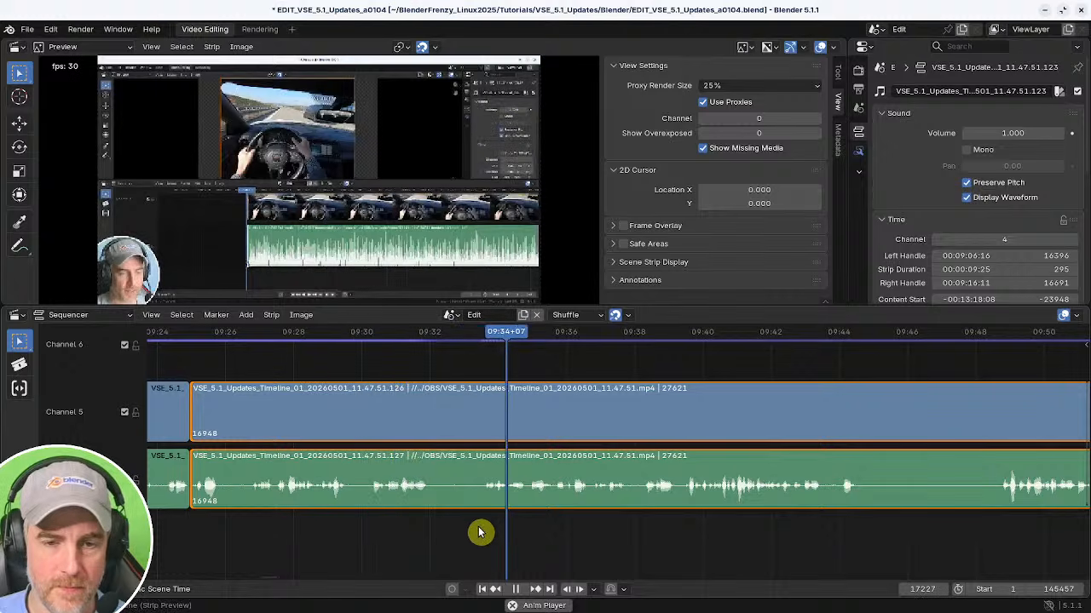
{"action": "right_click", "coordinate": [341, 525], "text": "shift"}
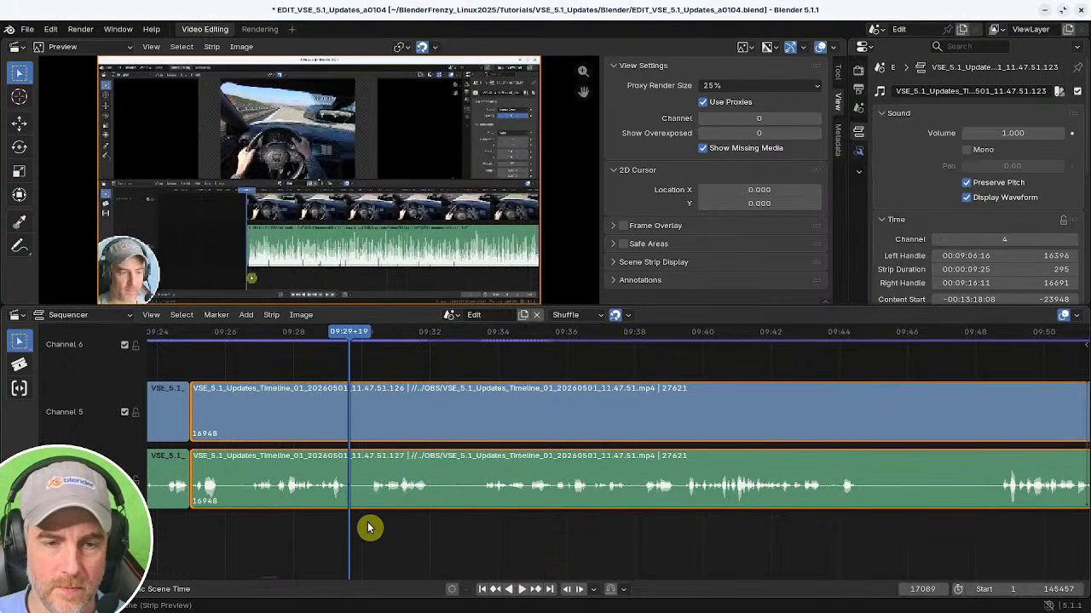
{"action": "key", "text": "k"}
{"action": "key", "text": "shift+s"}
{"action": "right_click", "coordinate": [304, 519], "text": "shift"}
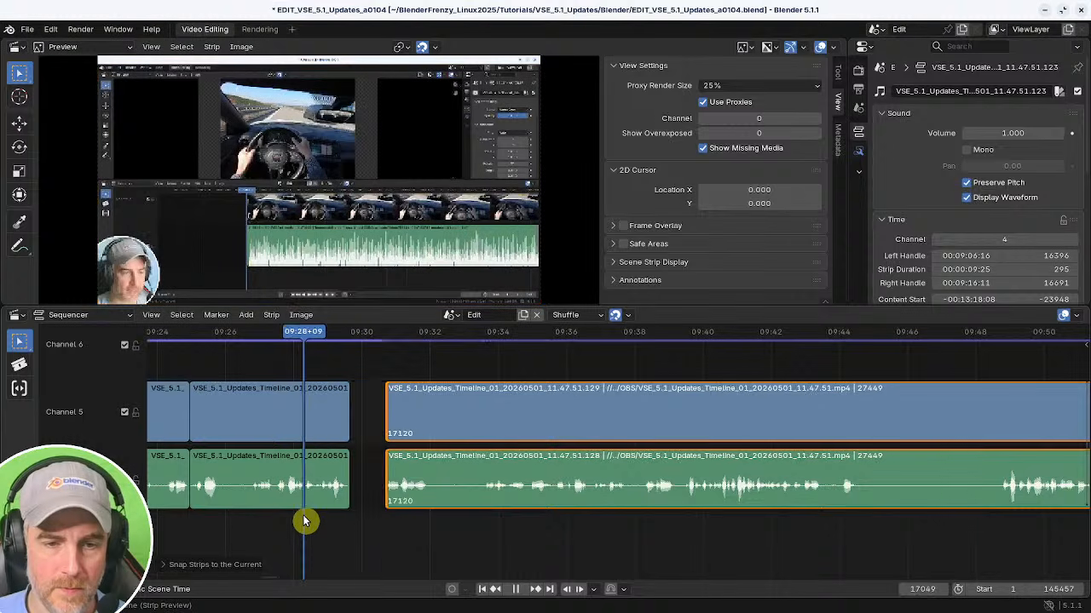
{"action": "key", "text": "BackSpace"}
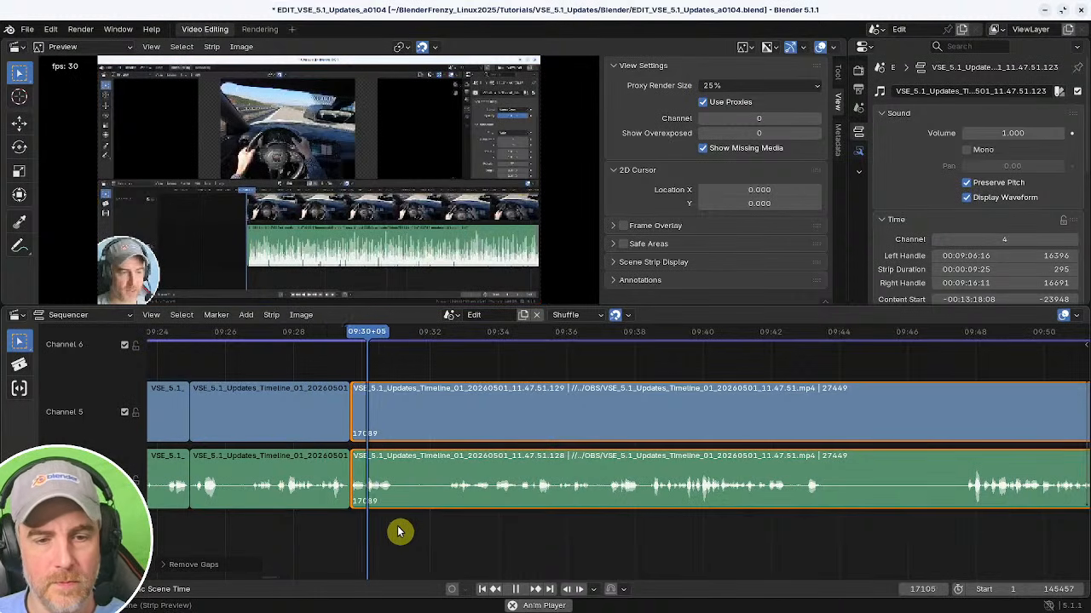
Cut out the pause from about 09:31 to 09:32, close the gap, and play back the joint.
{"action": "key", "text": "k"}
{"action": "right_click", "coordinate": [450, 522], "text": "shift"}
{"action": "key", "text": "space"}
{"action": "key", "text": "shift+s"}
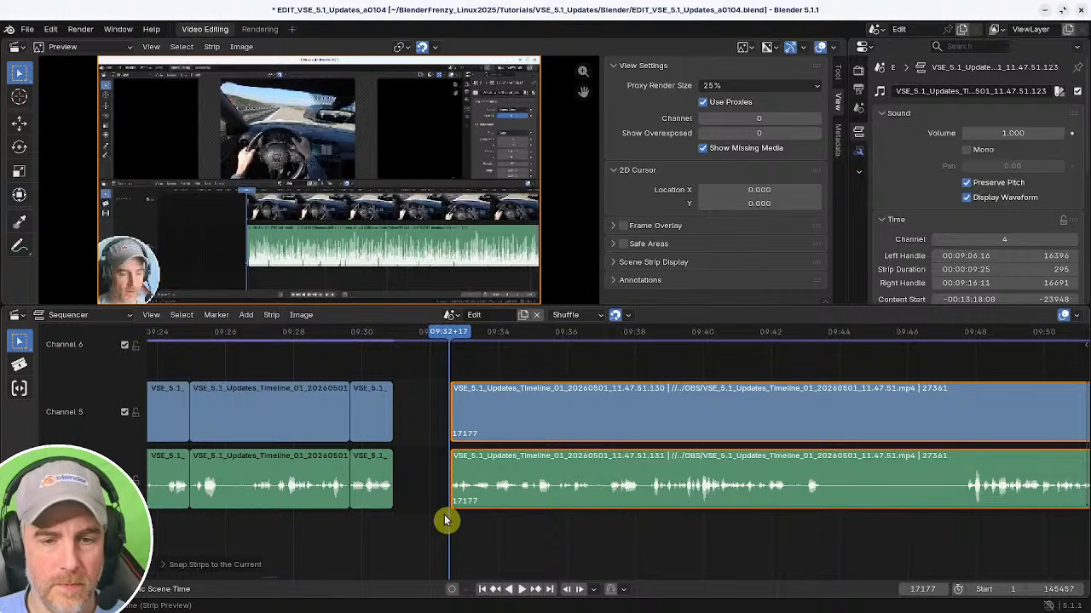
{"action": "right_click", "coordinate": [446, 519], "text": "shift"}
{"action": "key", "text": "shift+s"}
{"action": "right_click", "coordinate": [366, 521], "text": "shift"}
{"action": "key", "text": "BackSpace"}
{"action": "key", "text": "space"}
Cut out the pause from about 09:41 to 09:46, close the gap, and save the file.
{"action": "middle_click_drag", "start_coordinate": [515, 534], "coordinate": [488, 528], "text": "ctrl"}
{"action": "middle_click_drag", "start_coordinate": [488, 528], "coordinate": [458, 523]}
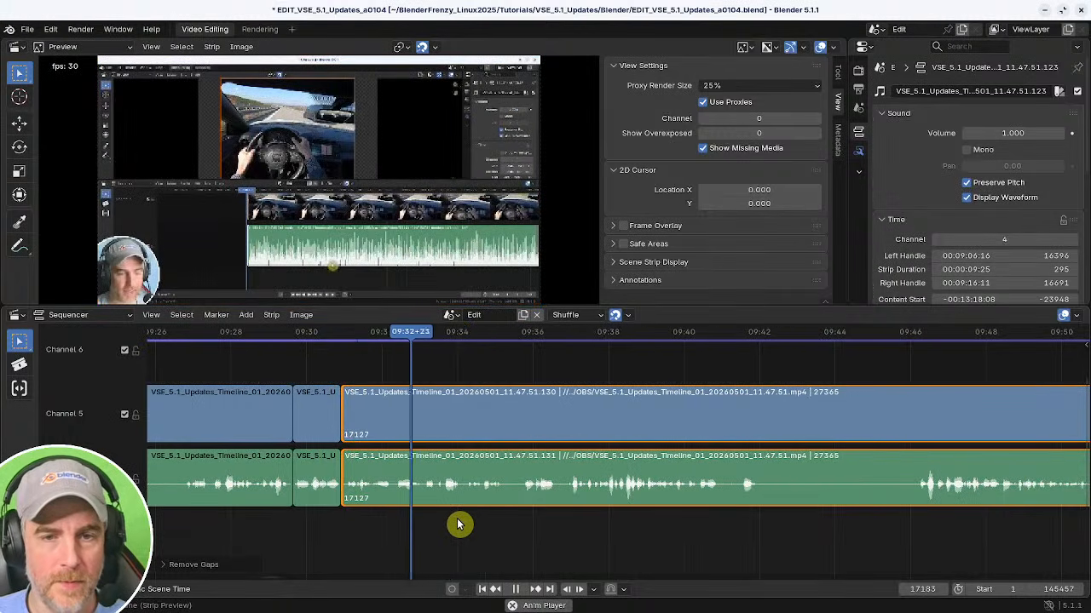
{"action": "middle_click_drag", "start_coordinate": [517, 524], "coordinate": [367, 519]}
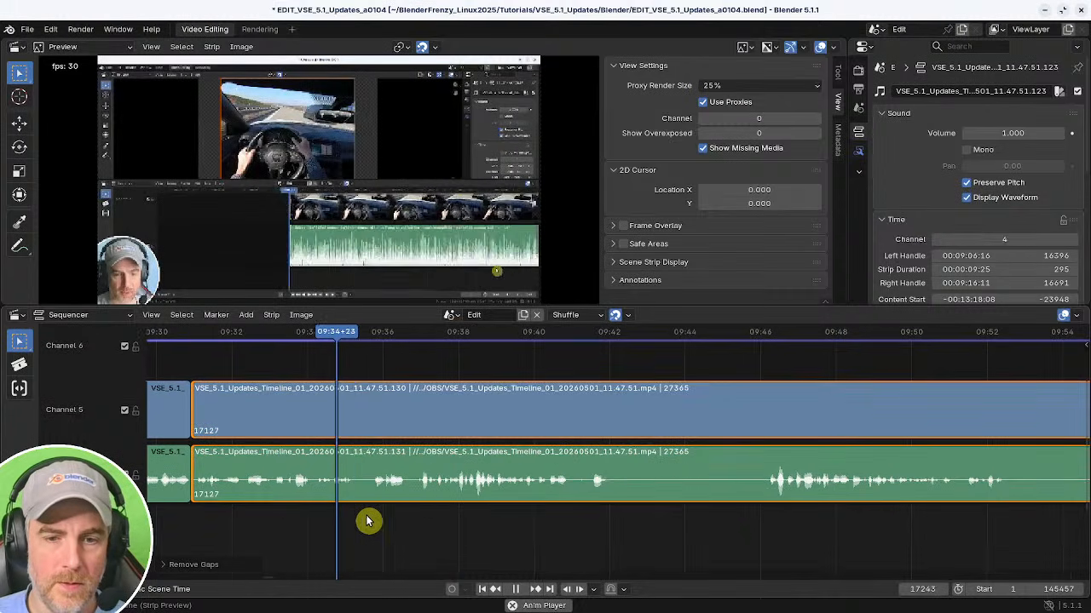
{"action": "middle_click_drag", "start_coordinate": [436, 521], "coordinate": [372, 531]}
{"action": "middle_click_drag", "start_coordinate": [443, 524], "coordinate": [383, 519]}
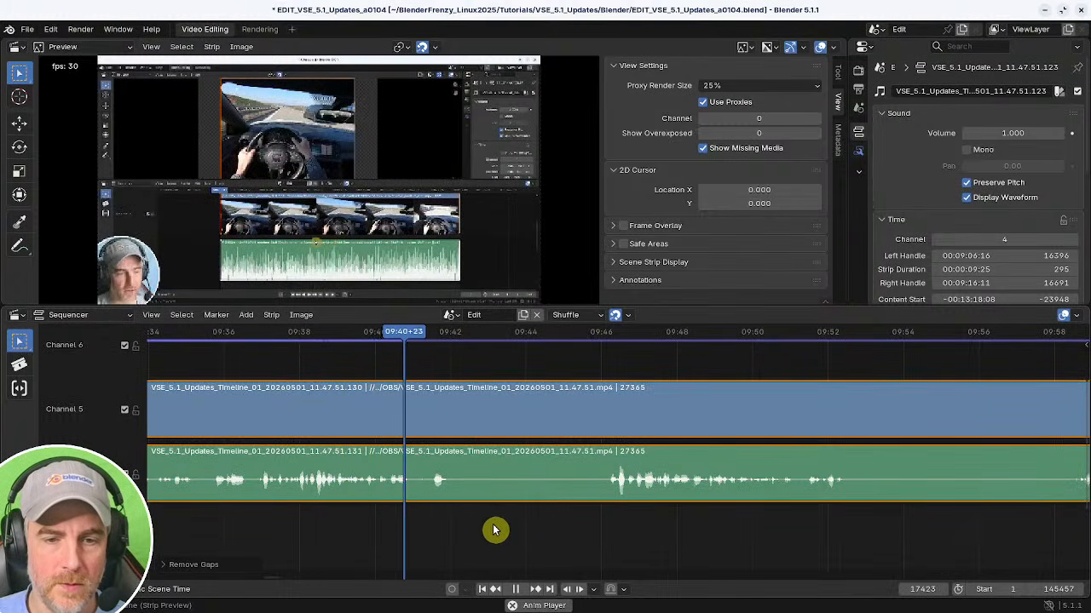
{"action": "left_click", "coordinate": [606, 520]}
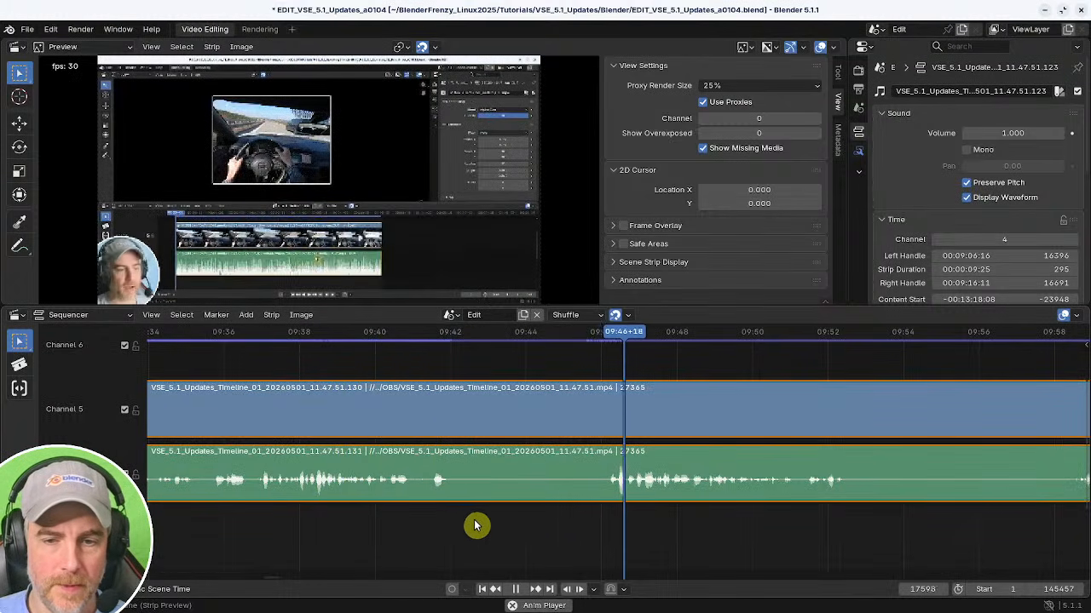
{"action": "left_click", "coordinate": [387, 518]}
{"action": "key", "text": "k"}
{"action": "left_click", "coordinate": [563, 522]}
{"action": "right_click_drag", "start_coordinate": [568, 519], "coordinate": [608, 519], "text": "shift"}
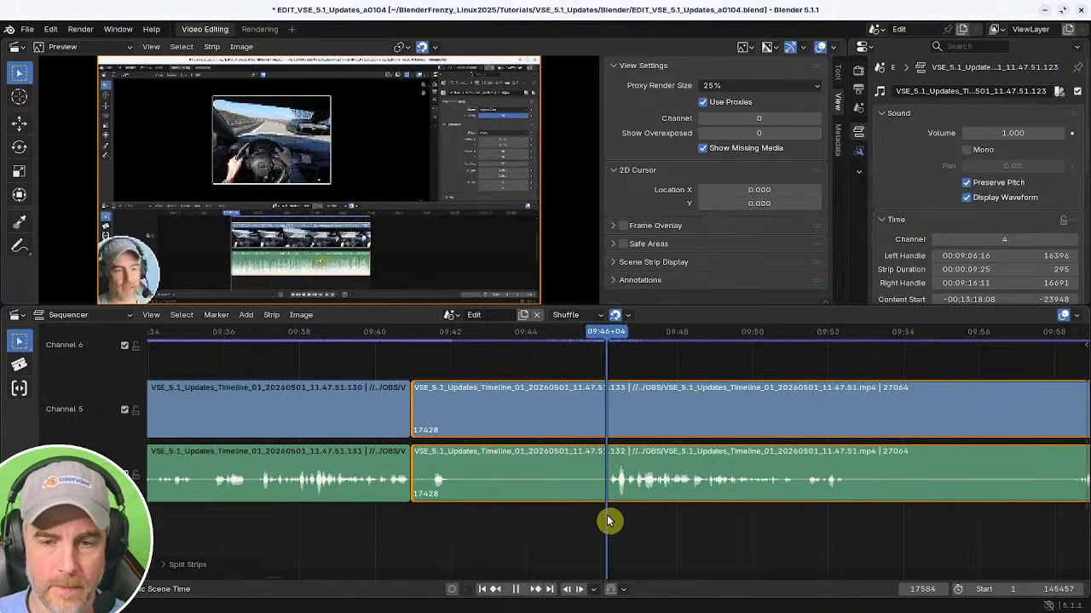
{"action": "key", "text": "shift+s"}
{"action": "right_click", "coordinate": [370, 520], "text": "shift"}
{"action": "key", "text": "BackSpace"}
{"action": "middle_click_drag", "start_coordinate": [486, 536], "coordinate": [401, 516]}
{"action": "key", "text": "ctrl+s"}
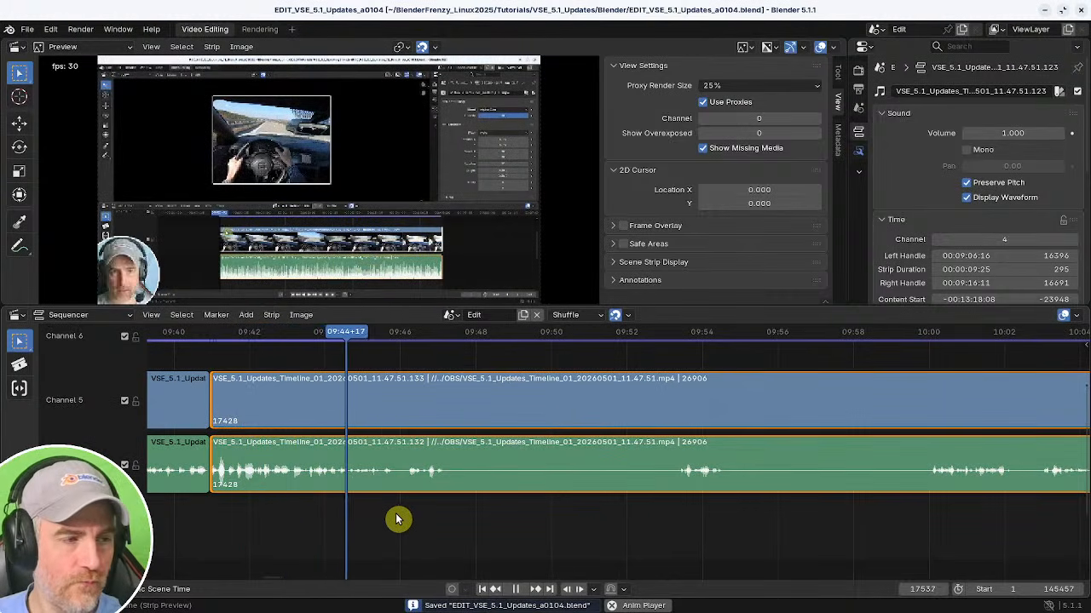
Split the video and audio strips at about 09:47 where the next pause begins.
{"action": "middle_click_drag", "start_coordinate": [470, 523], "coordinate": [462, 528]}
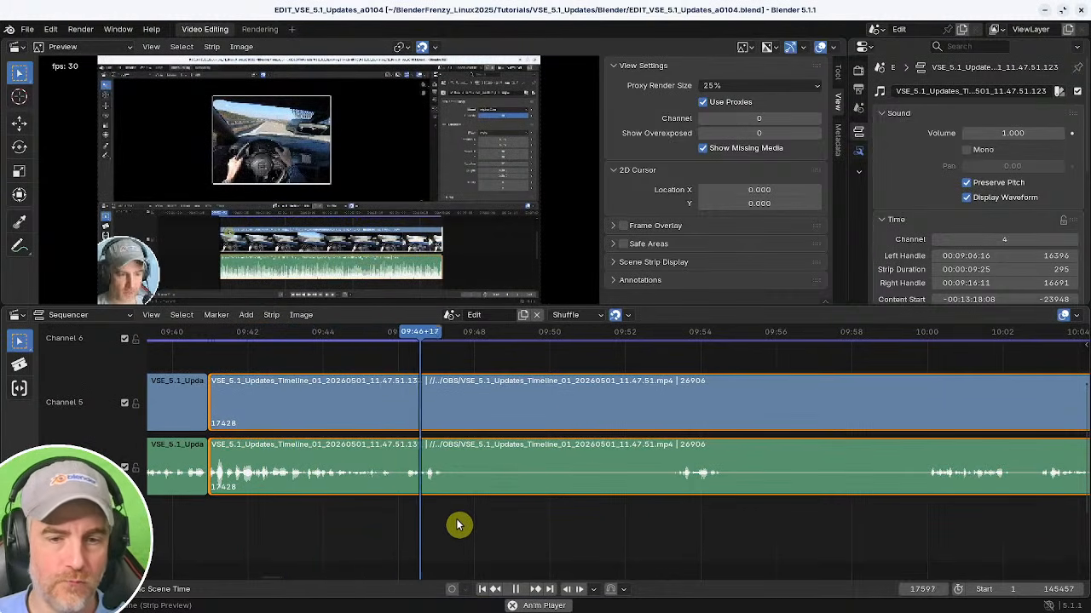
{"action": "key", "text": "space"}
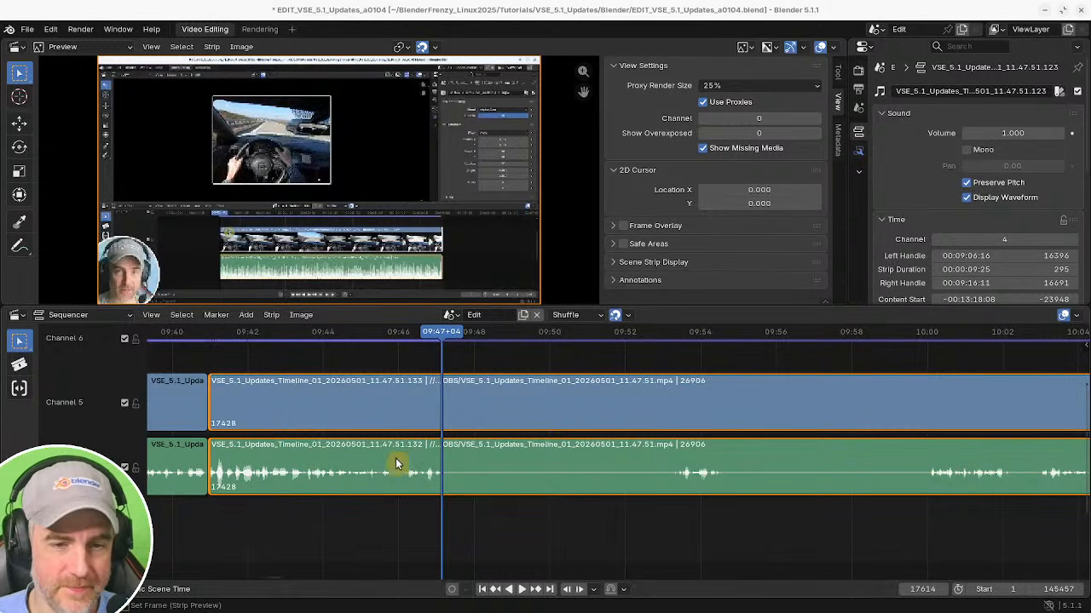
{"action": "left_click", "coordinate": [506, 394], "text": "shift"}
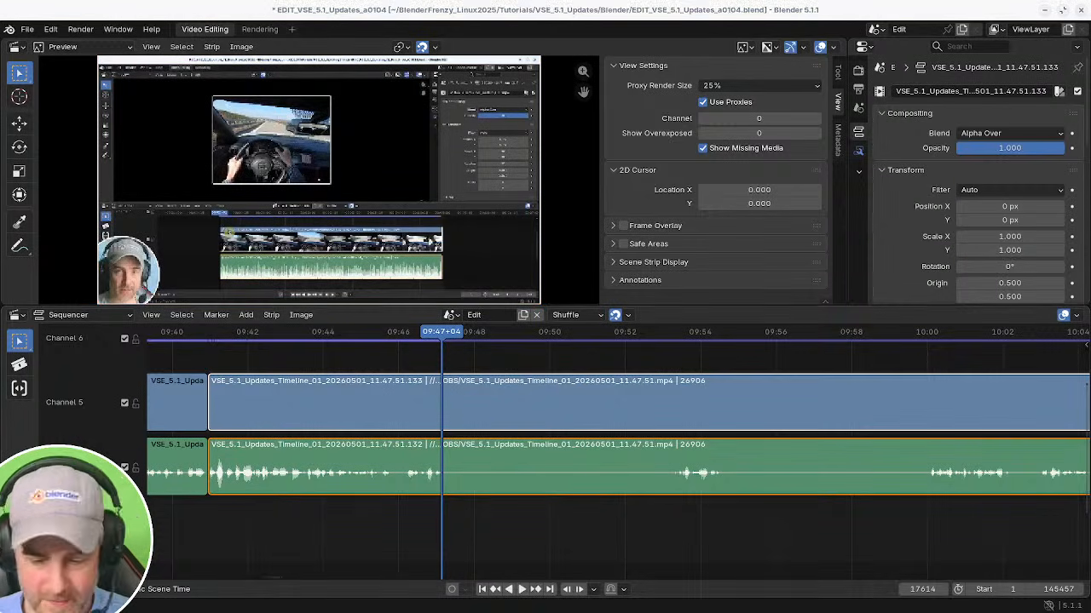
{"action": "left_click", "coordinate": [507, 521]}
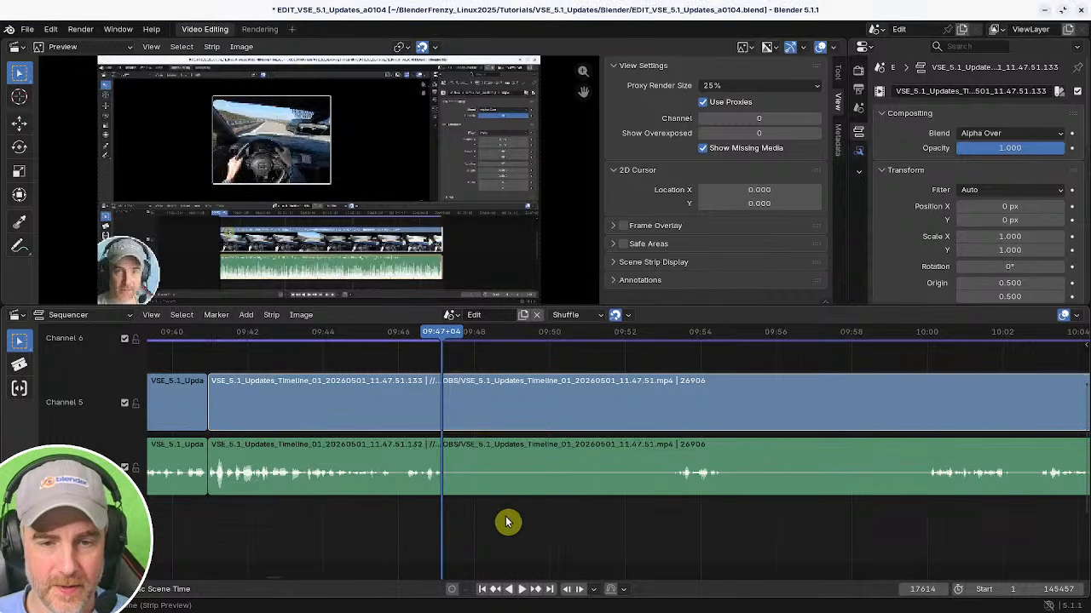
{"action": "right_click", "coordinate": [439, 519], "text": "shift"}
{"action": "left_click", "coordinate": [456, 491]}
{"action": "right_click", "coordinate": [430, 512], "text": "shift"}
{"action": "key", "text": "space"}
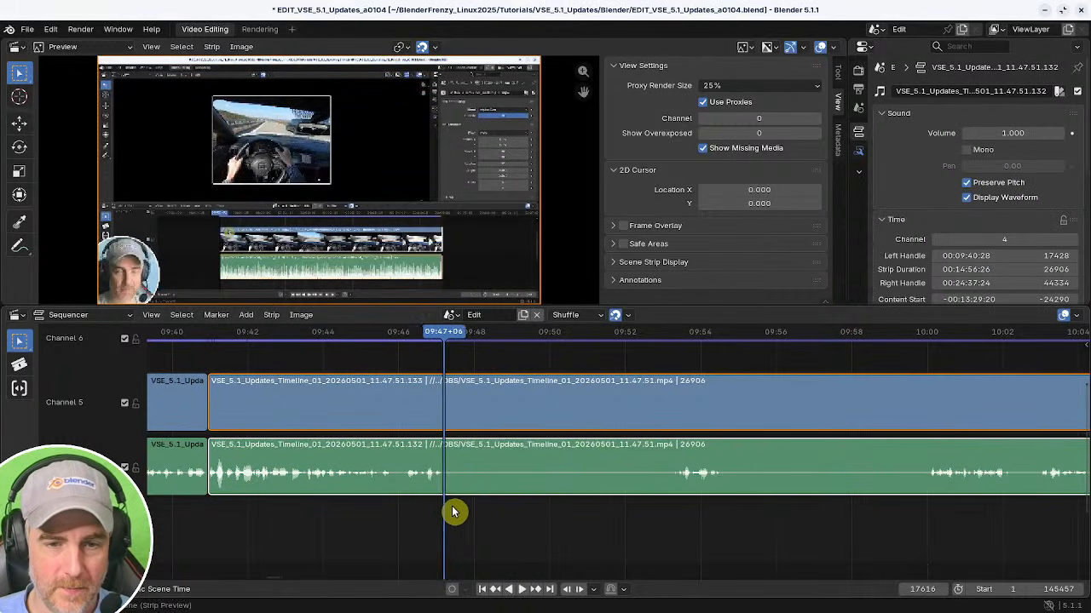
{"action": "key", "text": "k"}
Trim the later strips to start where speech resumes at about 09:59.
{"action": "right_click_drag", "start_coordinate": [504, 517], "coordinate": [458, 510], "text": "shift"}
{"action": "left_click", "coordinate": [452, 464]}
{"action": "right_click", "coordinate": [666, 562], "text": "shift"}
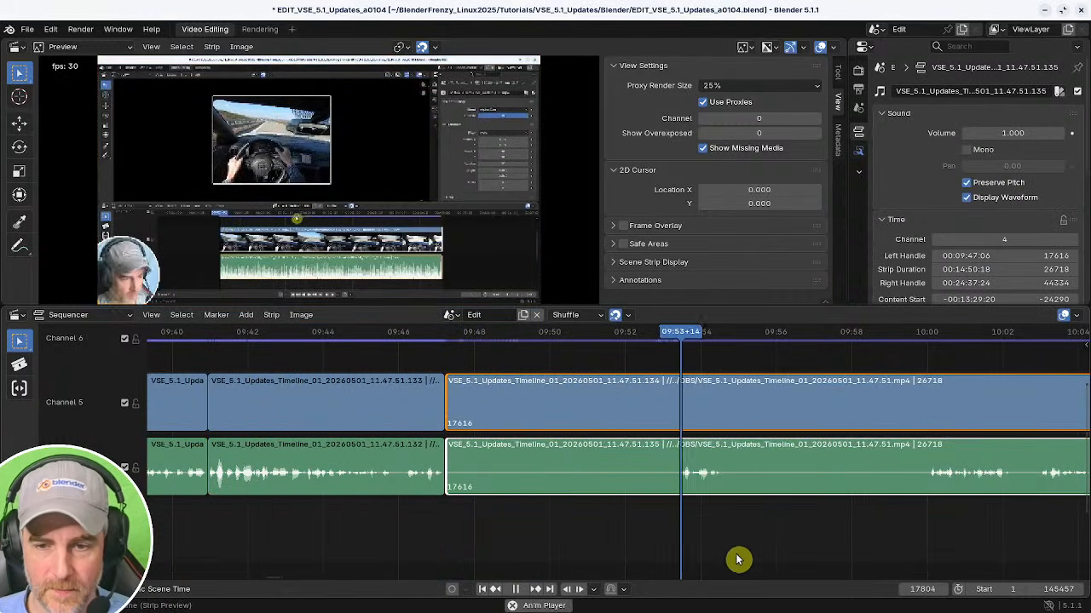
{"action": "middle_click_drag", "start_coordinate": [792, 553], "coordinate": [713, 538]}
{"action": "right_click", "coordinate": [855, 514], "text": "shift"}
{"action": "middle_click_drag", "start_coordinate": [810, 522], "coordinate": [806, 562]}
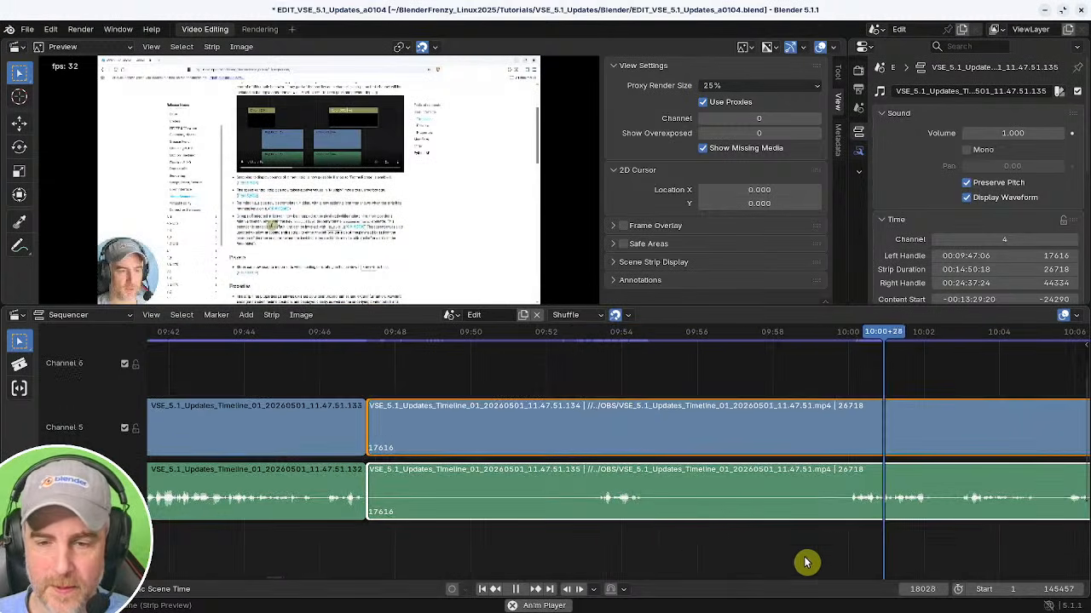
{"action": "right_click", "coordinate": [595, 540], "text": "shift"}
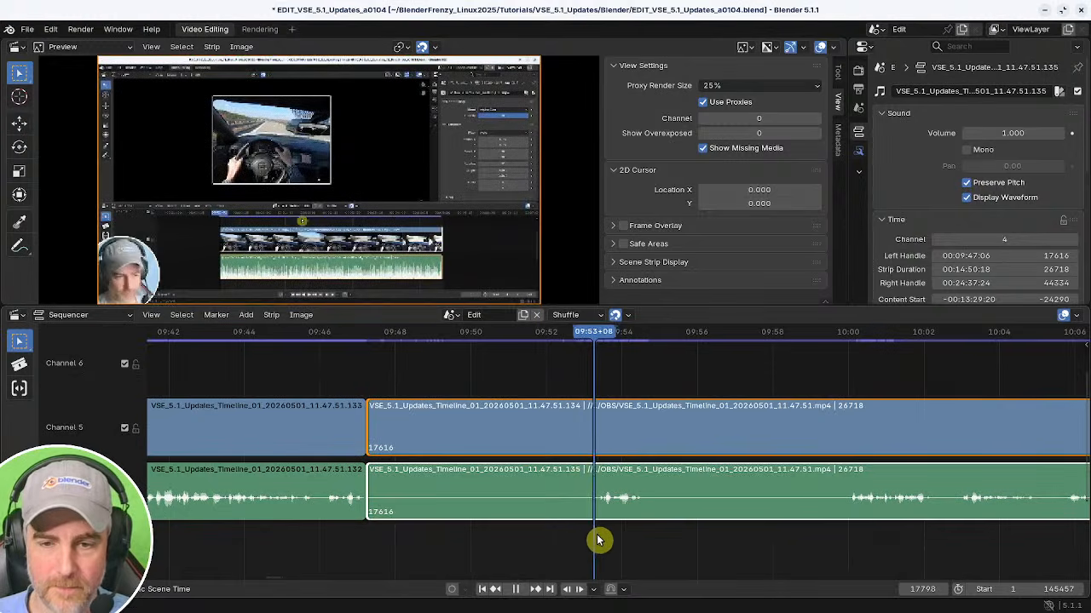
{"action": "right_click", "coordinate": [857, 533], "text": "shift"}
{"action": "key", "text": "space"}
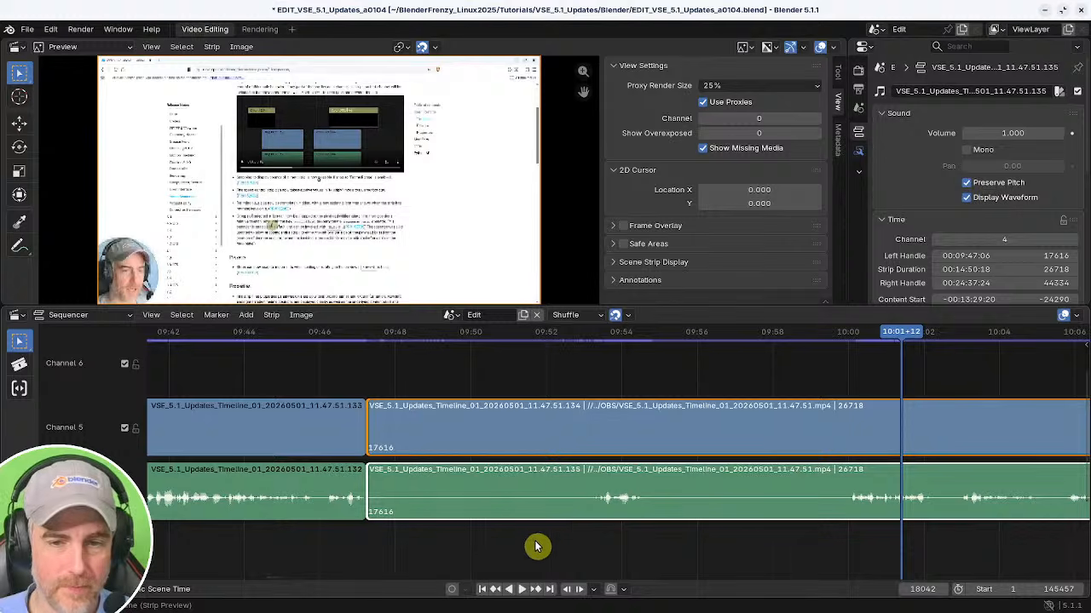
{"action": "scroll", "coordinate": [689, 536], "scroll_direction": "down", "scroll_amount": 3}
{"action": "left_click_drag", "start_coordinate": [474, 493], "coordinate": [754, 494]}
{"action": "middle_click_drag", "start_coordinate": [980, 522], "coordinate": [607, 504]}
{"action": "middle_click_drag", "start_coordinate": [607, 504], "coordinate": [502, 512]}
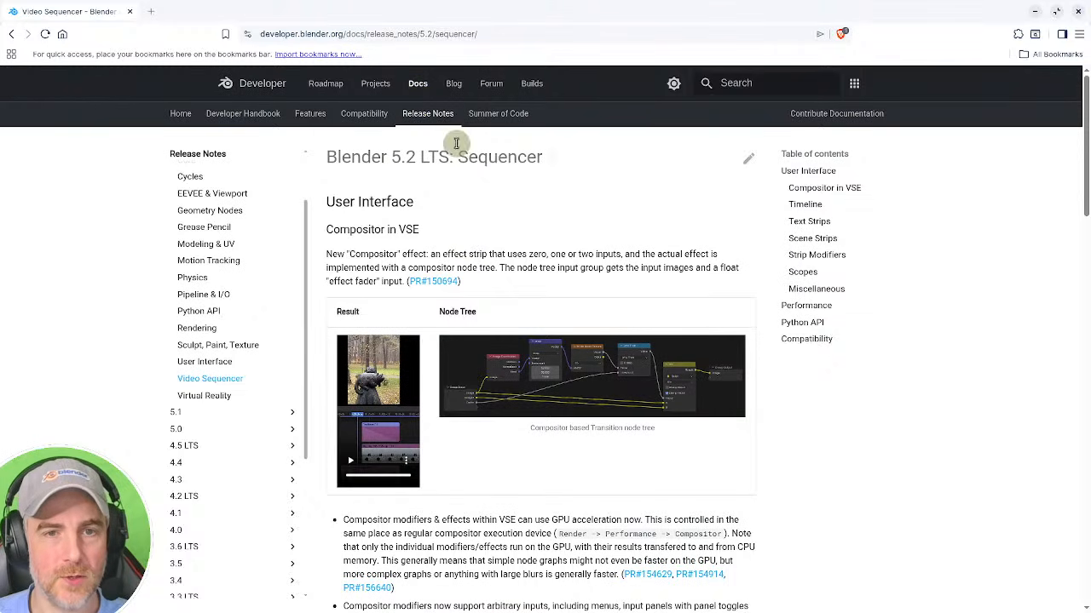
In the browser, read the Blender 5.1 Sequencer release notes on the blade tool's box gesture and rippling.
{"action": "left_click", "coordinate": [440, 116]}
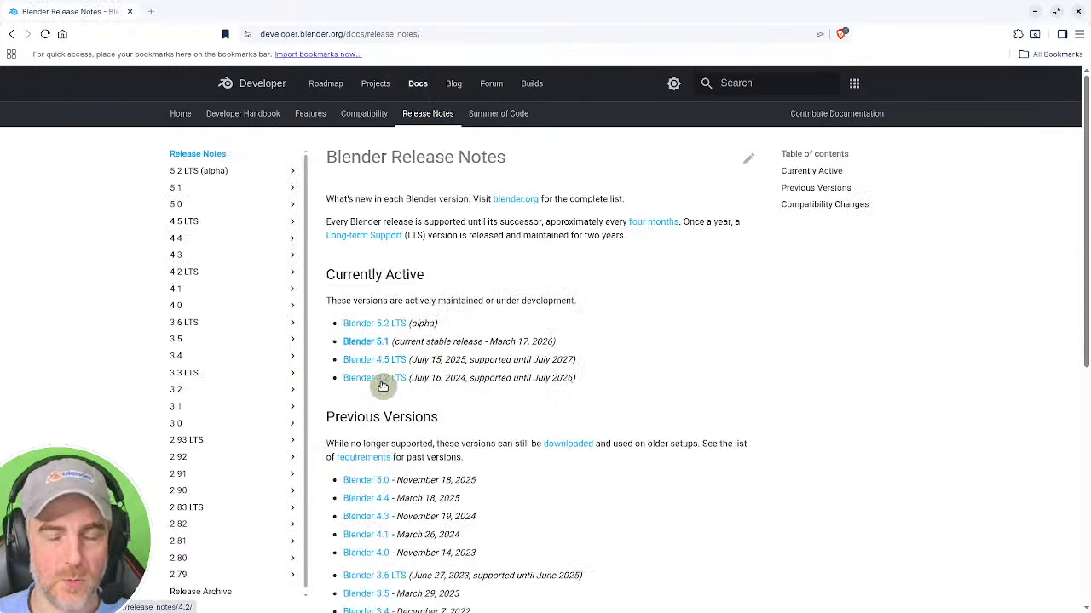
{"action": "left_click", "coordinate": [370, 342]}
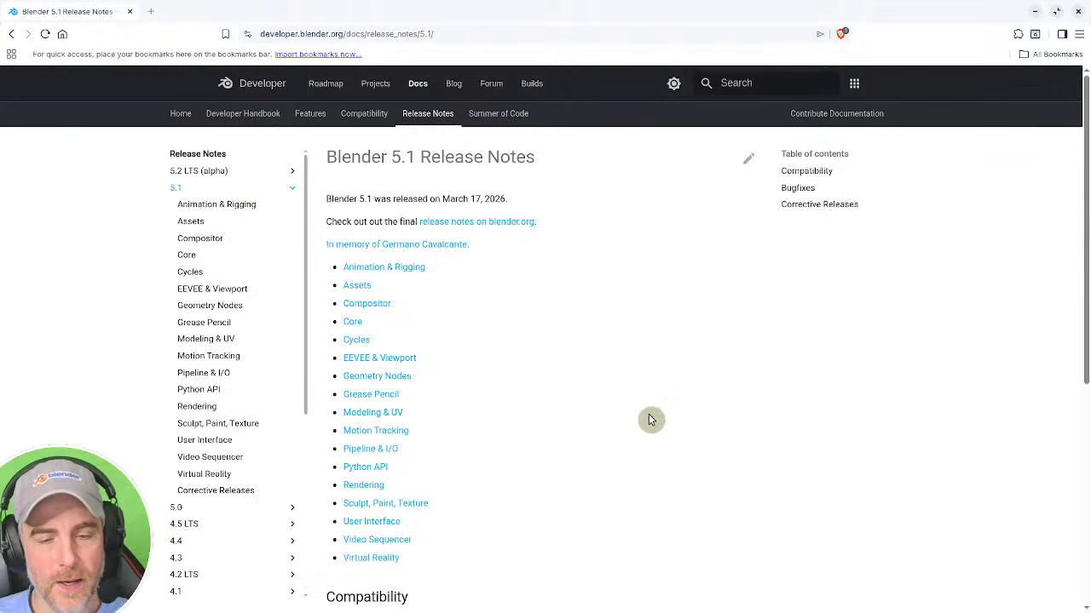
{"action": "left_click", "coordinate": [371, 540]}
{"action": "scroll", "coordinate": [553, 453], "scroll_direction": "down", "scroll_amount": 10}
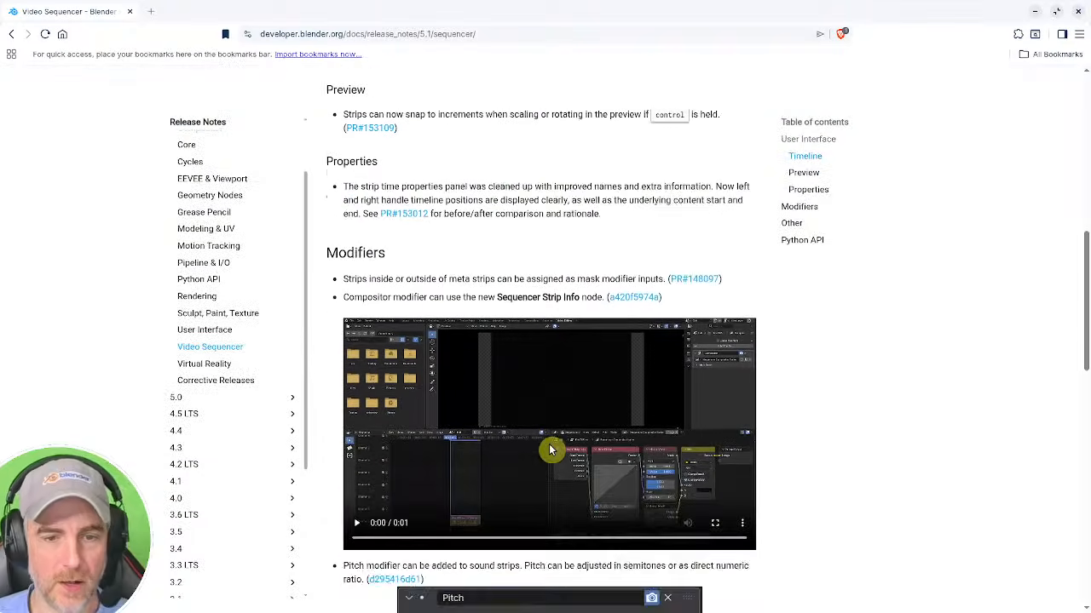
{"action": "scroll", "coordinate": [550, 450], "scroll_direction": "up", "scroll_amount": 8}
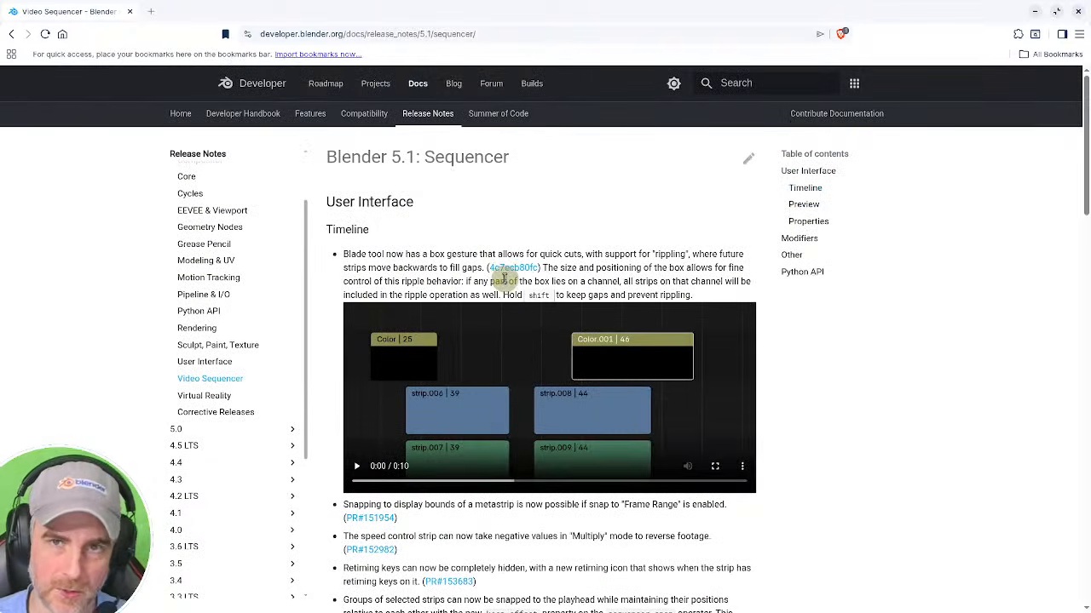
{"action": "scroll", "coordinate": [498, 286], "scroll_direction": "down", "scroll_amount": 2}
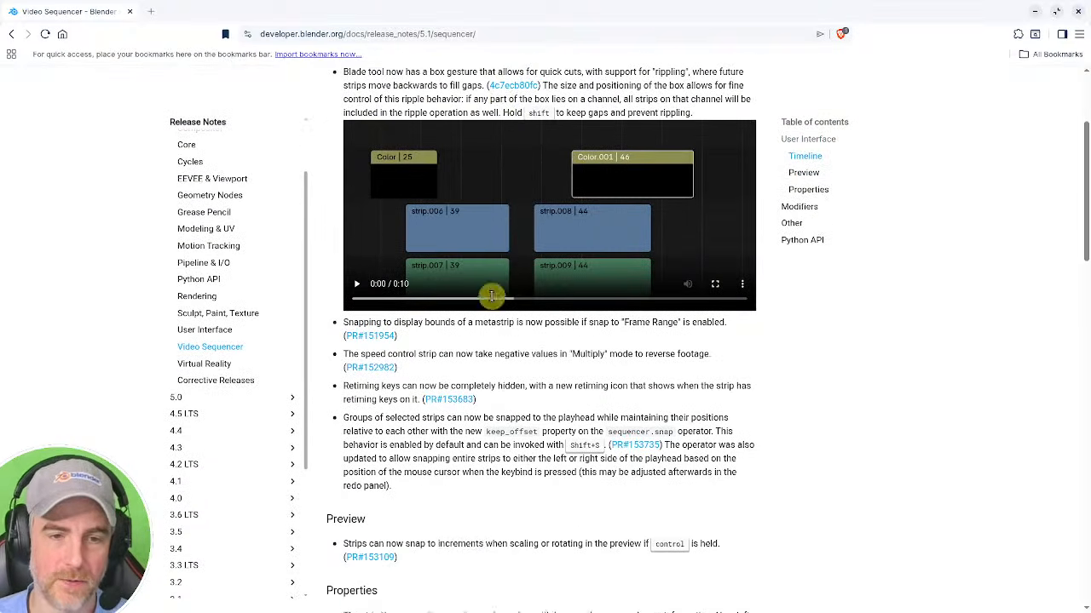
{"action": "scroll", "coordinate": [491, 296], "scroll_direction": "down", "scroll_amount": 2}
{"action": "scroll", "coordinate": [820, 137], "scroll_direction": "up", "scroll_amount": 4}
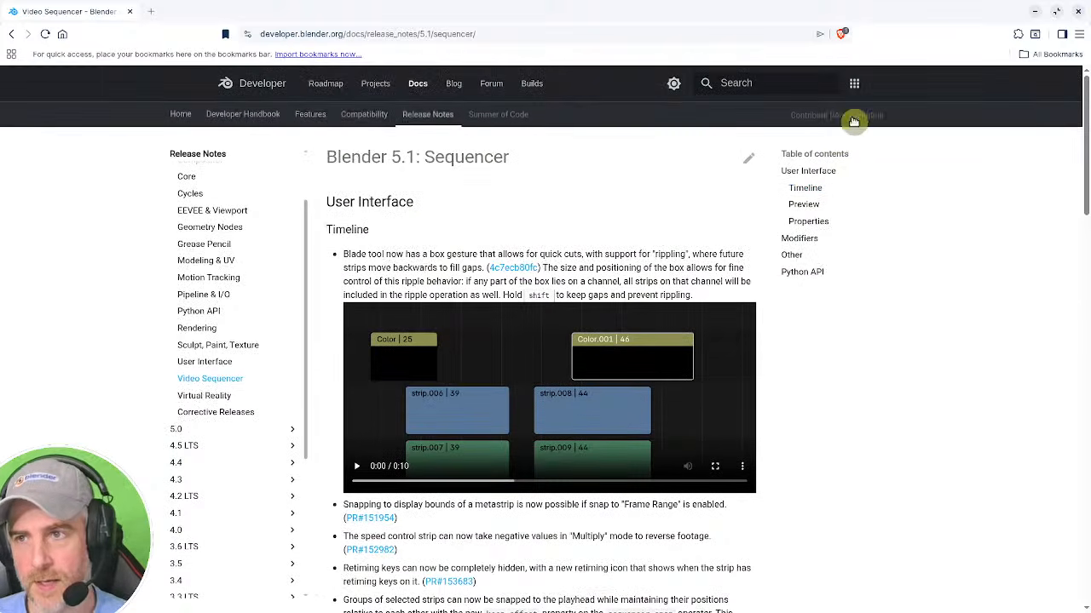
{"action": "left_click", "coordinate": [1034, 17]}
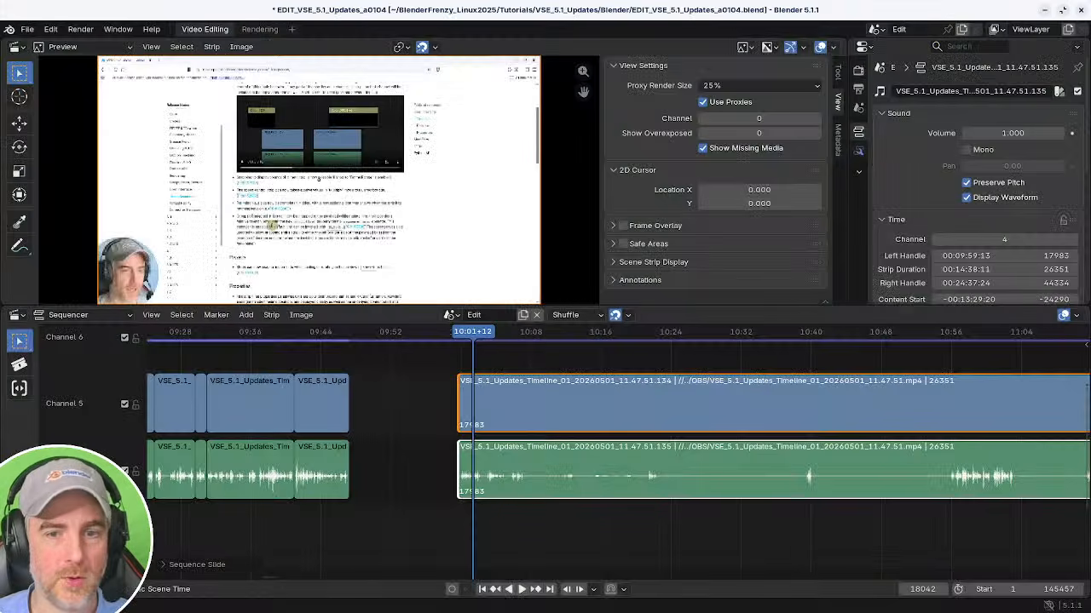
Split the strips at about 10:55 and delete the silent section before the split.
{"action": "scroll", "coordinate": [588, 524], "scroll_direction": "down", "scroll_amount": 5}
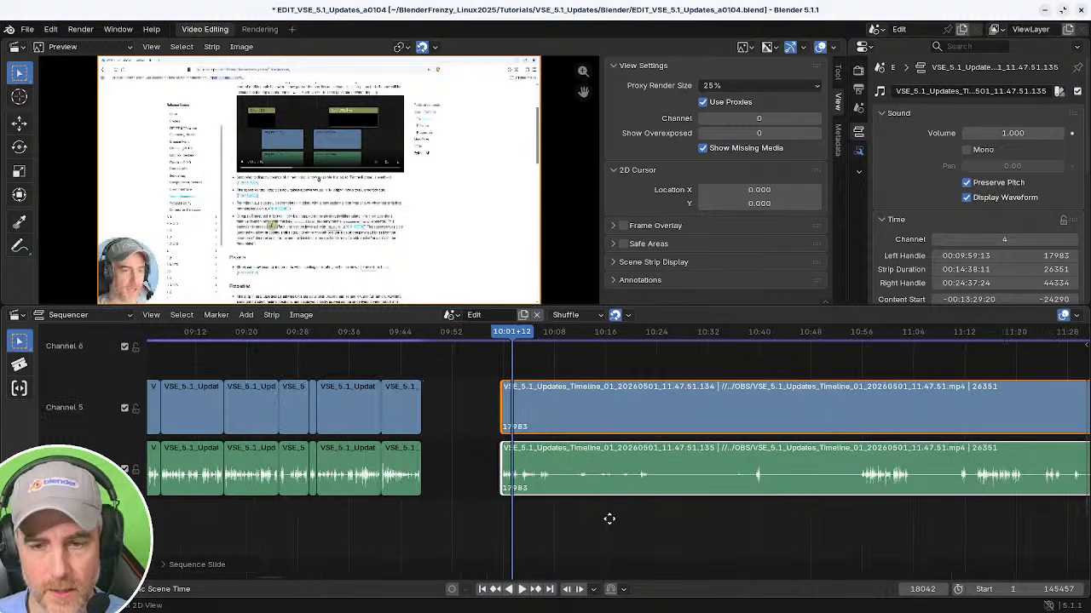
{"action": "scroll", "coordinate": [726, 459], "scroll_direction": "up", "scroll_amount": 4}
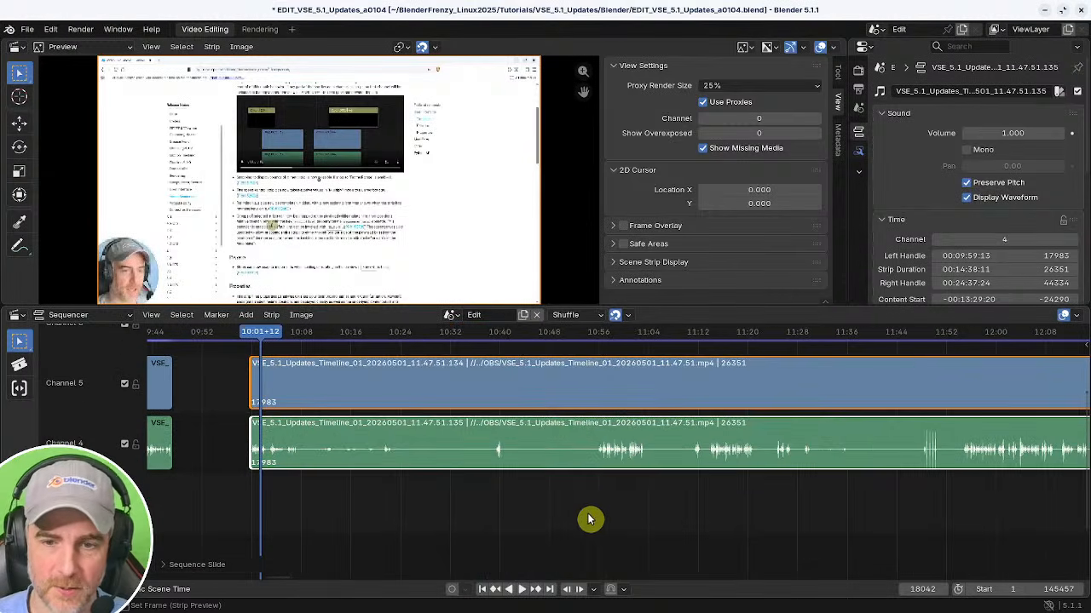
{"action": "left_click", "coordinate": [600, 513]}
{"action": "middle_click_drag", "start_coordinate": [602, 512], "coordinate": [627, 518]}
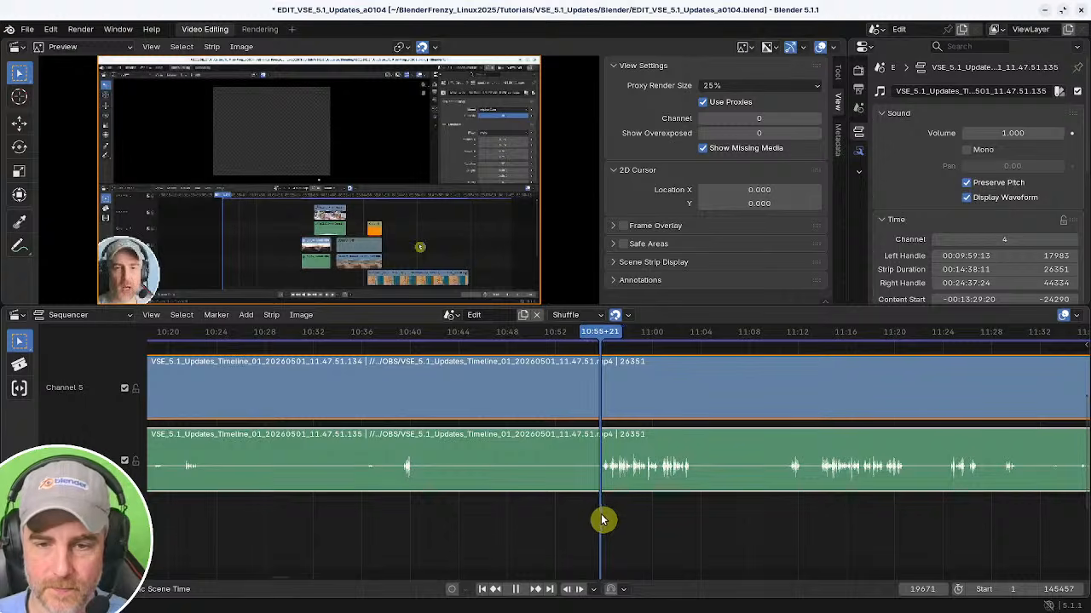
{"action": "left_click", "coordinate": [602, 517]}
{"action": "key", "text": "k"}
{"action": "middle_click_drag", "start_coordinate": [377, 519], "coordinate": [682, 506]}
{"action": "key", "text": "x"}
Snap the remaining later strips to the playhead at about 09:54.
{"action": "mouse_move", "coordinate": [443, 515]}
{"action": "left_mouse_down"}
{"action": "mouse_move", "coordinate": [384, 516]}
{"action": "mouse_move", "coordinate": [455, 512]}
{"action": "left_mouse_up"}
{"action": "middle_click_drag", "start_coordinate": [606, 508], "coordinate": [720, 494], "text": "ctrl"}
{"action": "middle_click_drag", "start_coordinate": [775, 456], "coordinate": [672, 453]}
{"action": "left_click", "coordinate": [969, 463]}
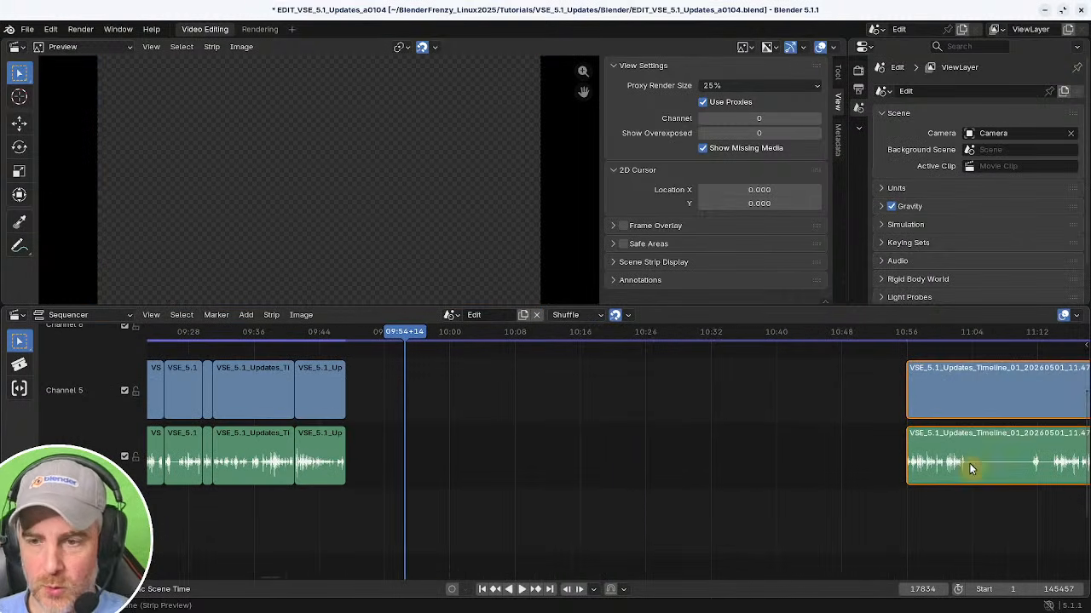
{"action": "key", "text": "shift+s"}
{"action": "middle_click_drag", "start_coordinate": [447, 491], "coordinate": [601, 504]}
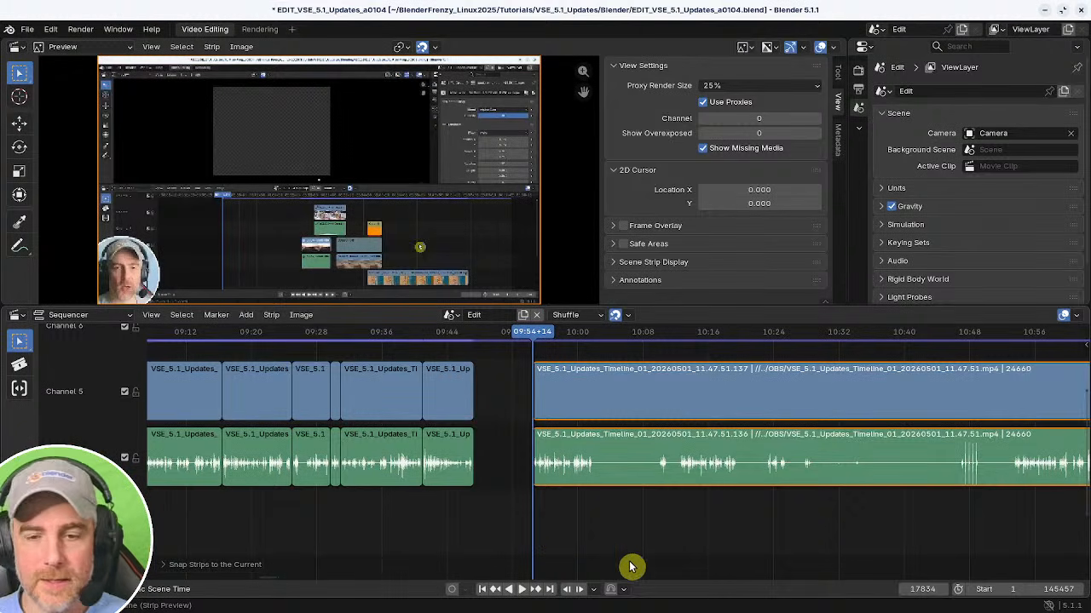
Play and scrub through the later strips' audio to find pauses in the speech.
{"action": "scroll", "coordinate": [560, 520], "scroll_direction": "up", "scroll_amount": 2}
{"action": "middle_click_drag", "start_coordinate": [562, 526], "coordinate": [482, 528], "text": "ctrl"}
{"action": "key", "text": "space"}
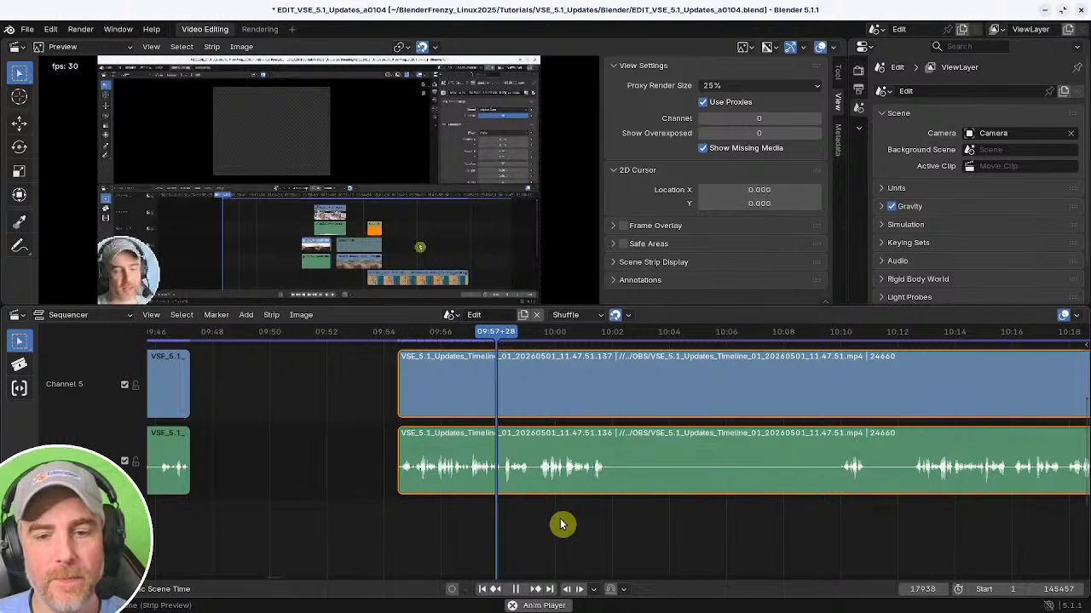
{"action": "key", "text": "space"}
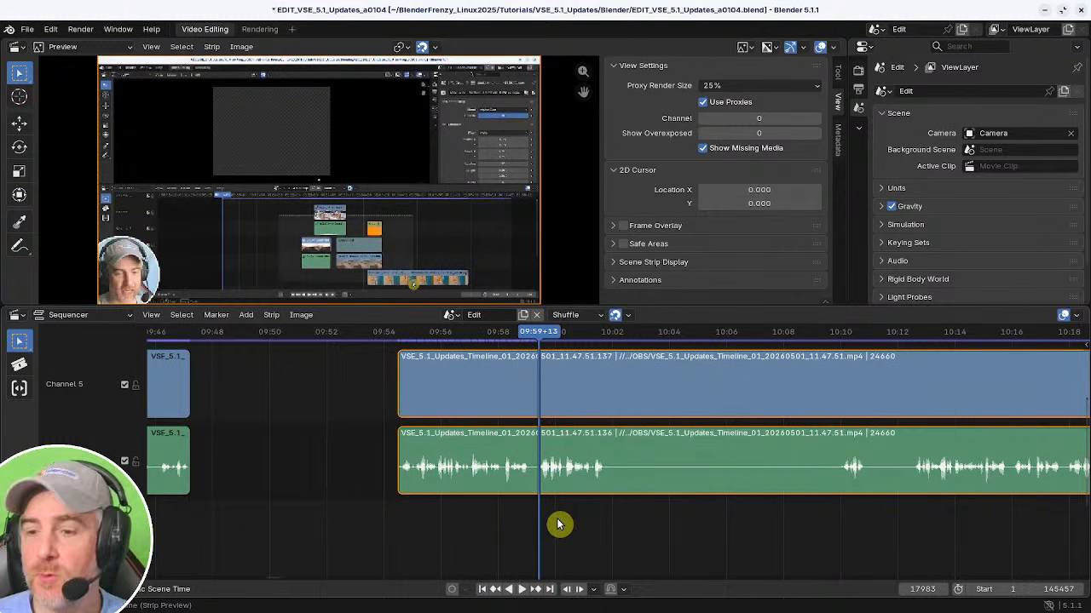
{"action": "middle_click_drag", "start_coordinate": [801, 507], "coordinate": [571, 515], "text": "ctrl"}
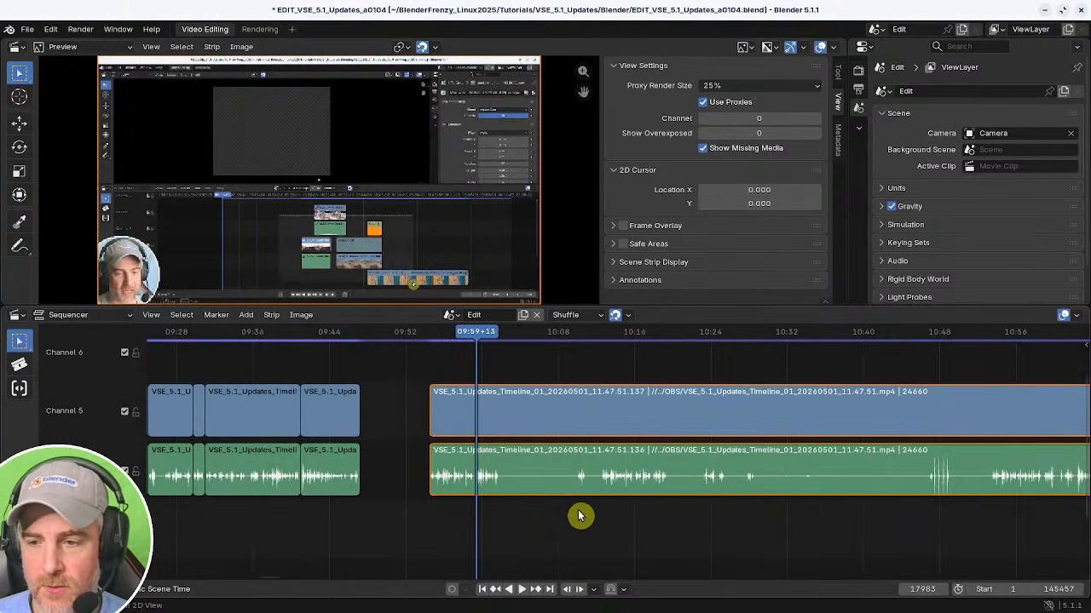
{"action": "middle_click_drag", "start_coordinate": [761, 507], "coordinate": [550, 508]}
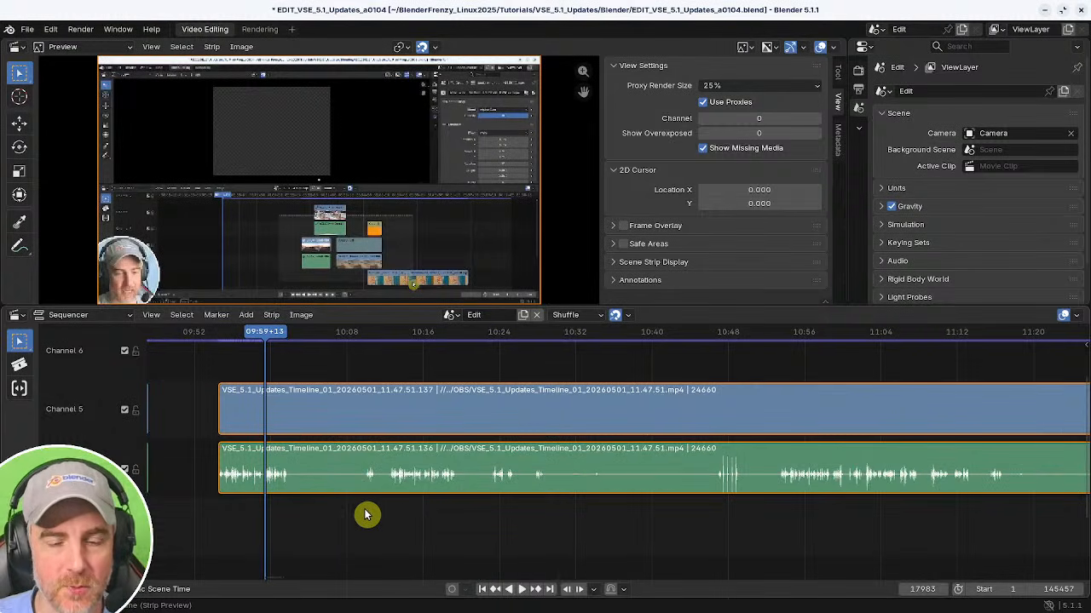
{"action": "middle_click_drag", "start_coordinate": [385, 513], "coordinate": [482, 538]}
{"action": "left_click", "coordinate": [580, 511]}
{"action": "left_click", "coordinate": [911, 520]}
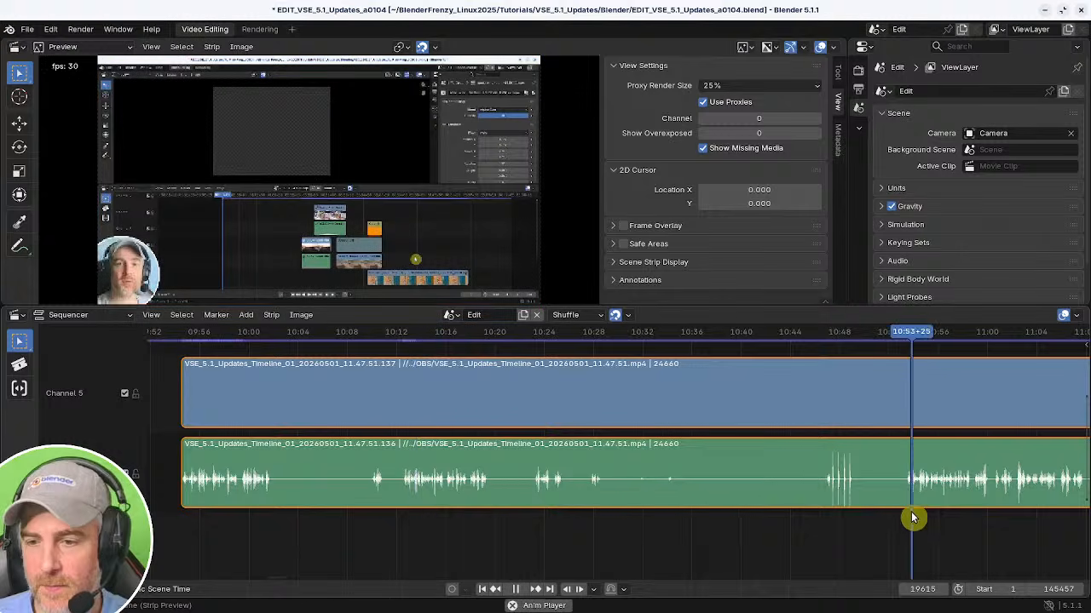
{"action": "middle_click_drag", "start_coordinate": [913, 516], "coordinate": [531, 547]}
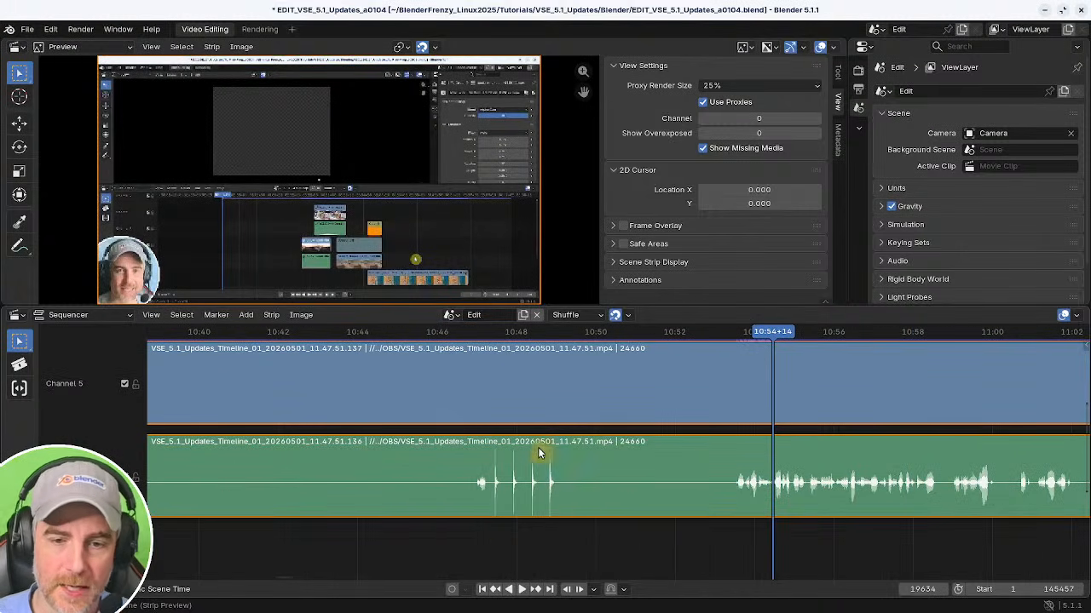
{"action": "middle_click_drag", "start_coordinate": [538, 447], "coordinate": [576, 504], "text": "ctrl"}
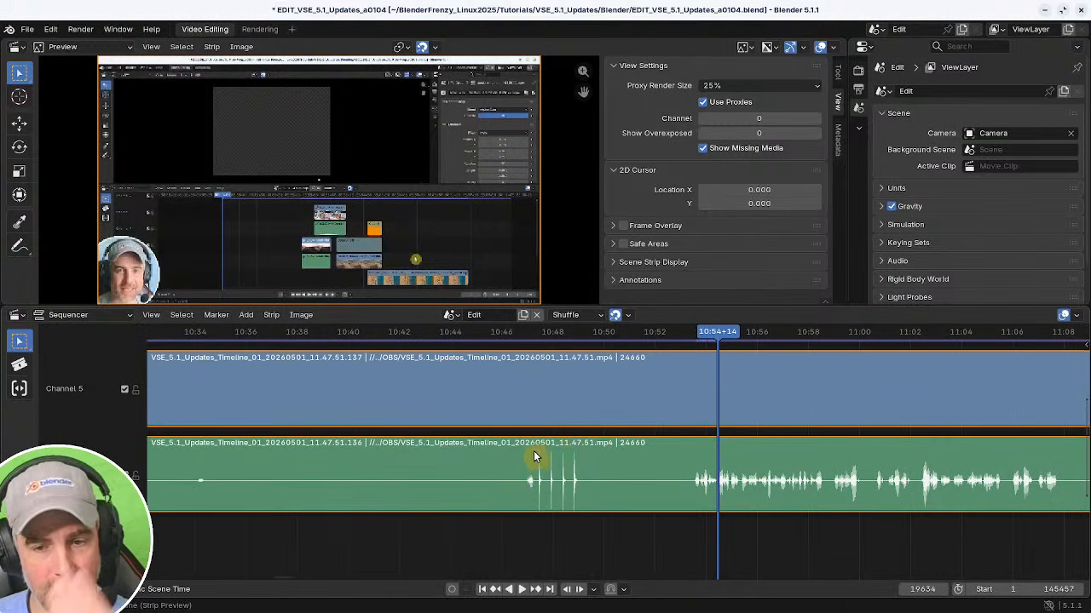
{"action": "left_click_drag", "start_coordinate": [540, 522], "coordinate": [508, 548]}
{"action": "key", "text": "space"}
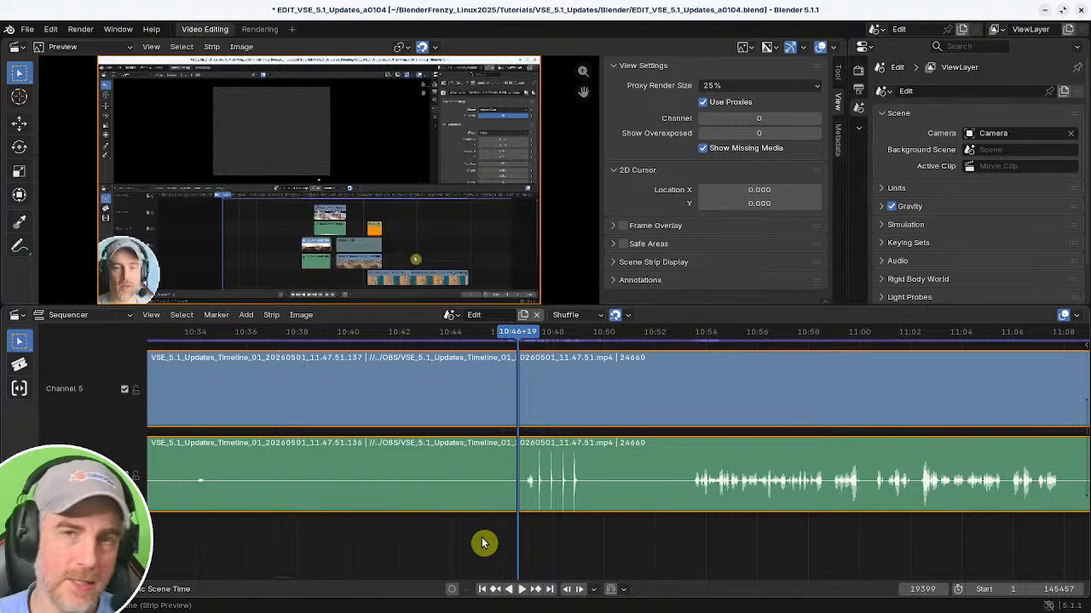
{"action": "middle_click_drag", "start_coordinate": [487, 548], "coordinate": [671, 528], "text": "ctrl"}
{"action": "middle_click_drag", "start_coordinate": [672, 527], "coordinate": [484, 529]}
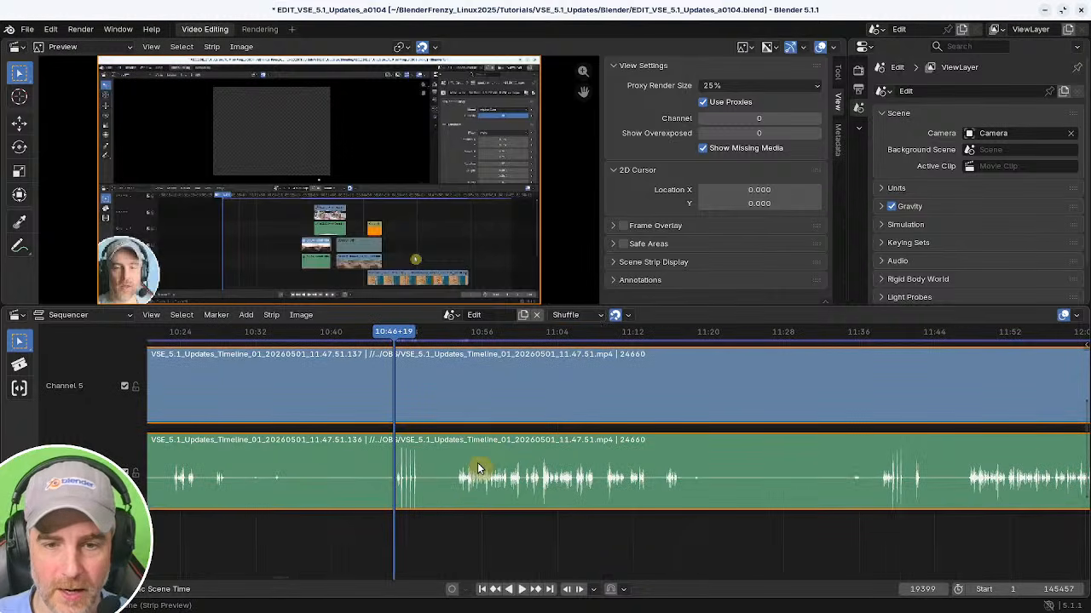
{"action": "right_click", "coordinate": [454, 493], "text": "shift"}
{"action": "middle_click_drag", "start_coordinate": [653, 515], "coordinate": [492, 504]}
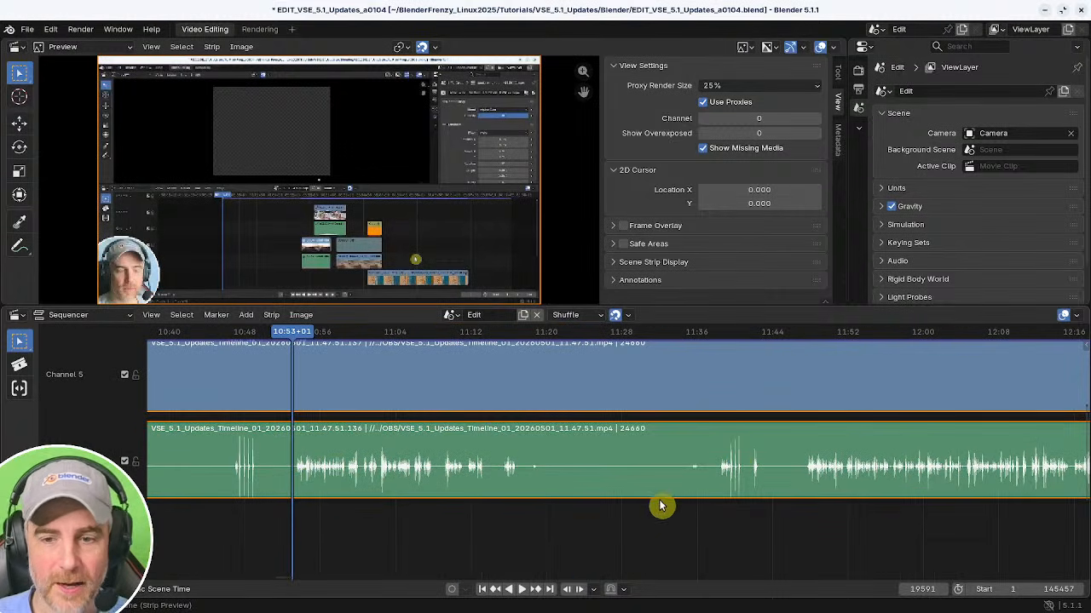
{"action": "right_click", "coordinate": [731, 485], "text": "shift"}
{"action": "key", "text": "space"}
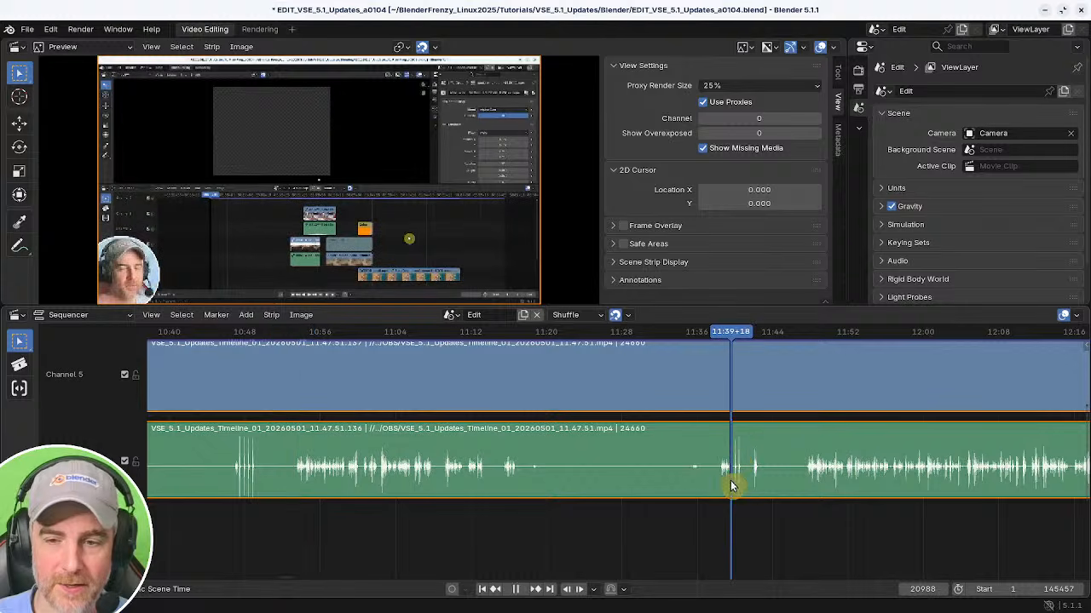
Trim the start of the later strips to the playhead where speech resumes at about 11:47.
{"action": "scroll", "coordinate": [674, 499], "scroll_direction": "down", "scroll_amount": 6}
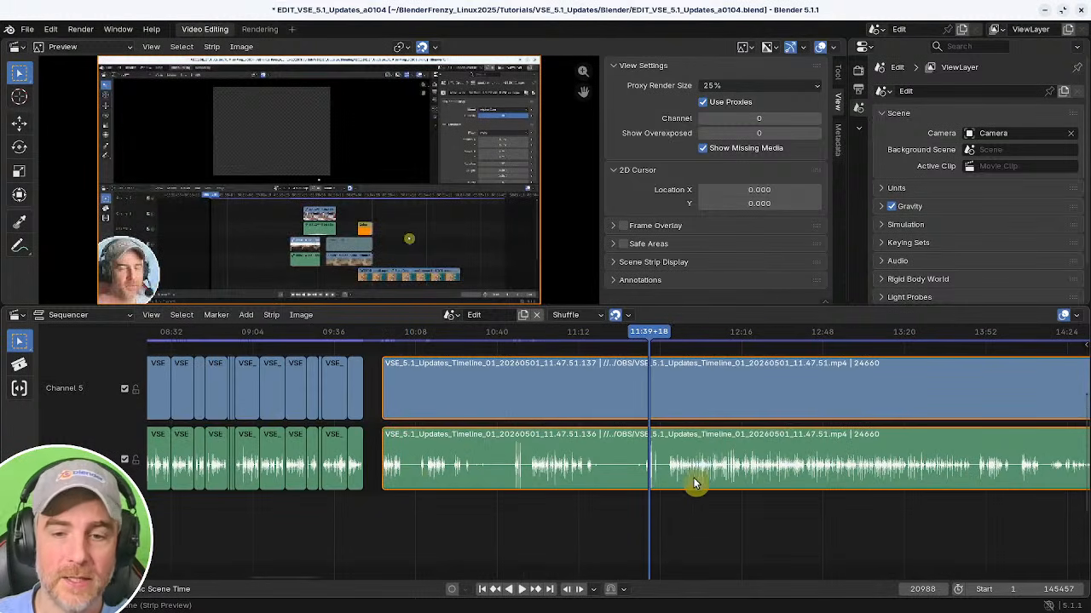
{"action": "scroll", "coordinate": [693, 484], "scroll_direction": "up", "scroll_amount": 10}
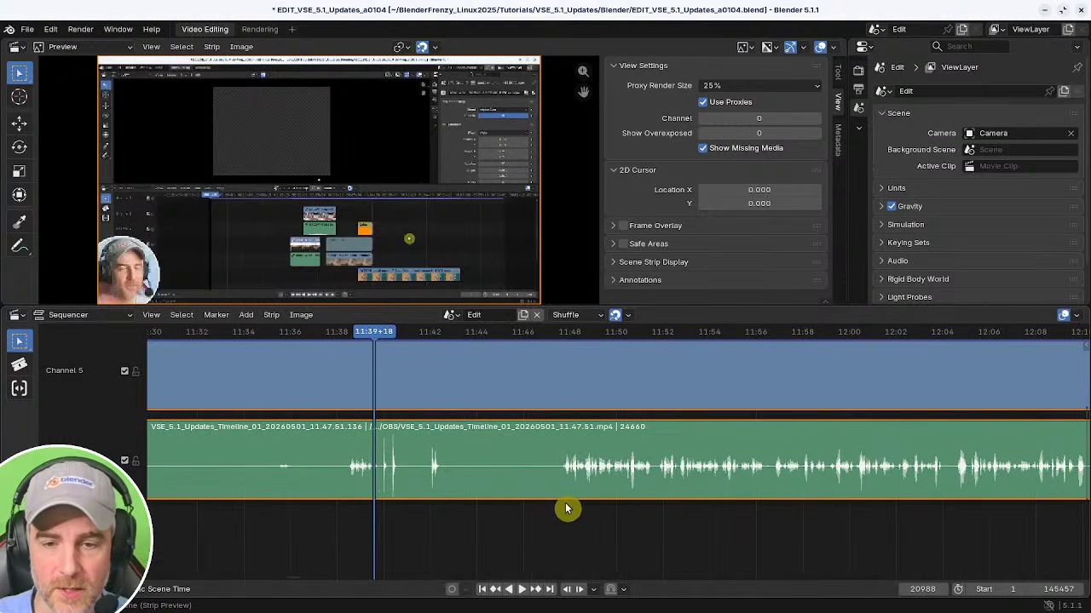
{"action": "right_click", "coordinate": [562, 509], "text": "shift"}
{"action": "middle_click_drag", "start_coordinate": [764, 526], "coordinate": [668, 507], "text": "ctrl"}
{"action": "middle_click_drag", "start_coordinate": [631, 468], "coordinate": [435, 463]}
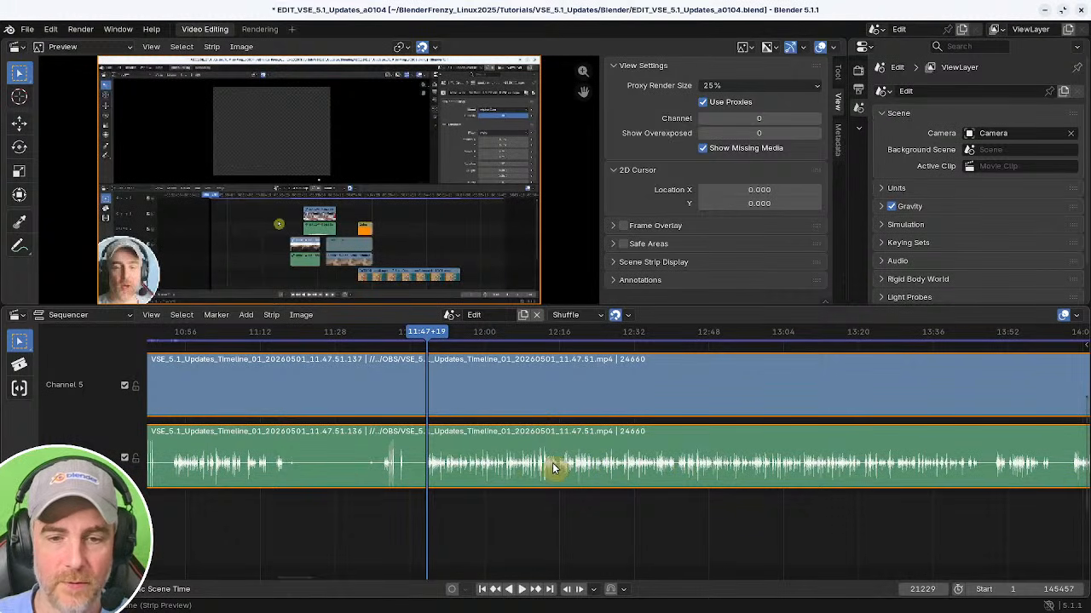
{"action": "middle_click_drag", "start_coordinate": [457, 472], "coordinate": [742, 497], "text": "ctrl"}
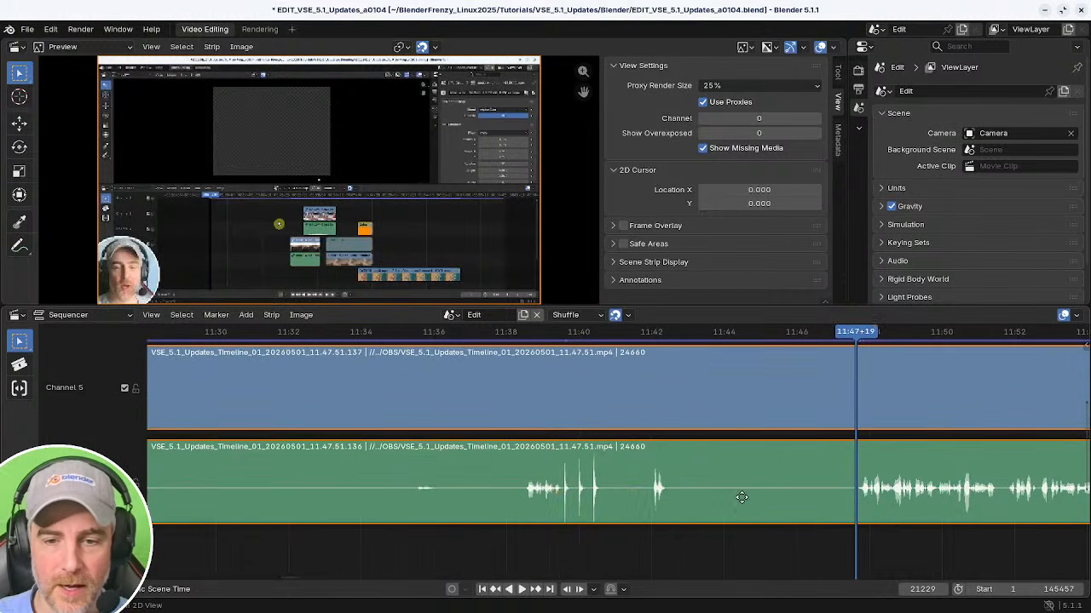
{"action": "middle_click_drag", "start_coordinate": [606, 478], "coordinate": [513, 492], "text": "ctrl"}
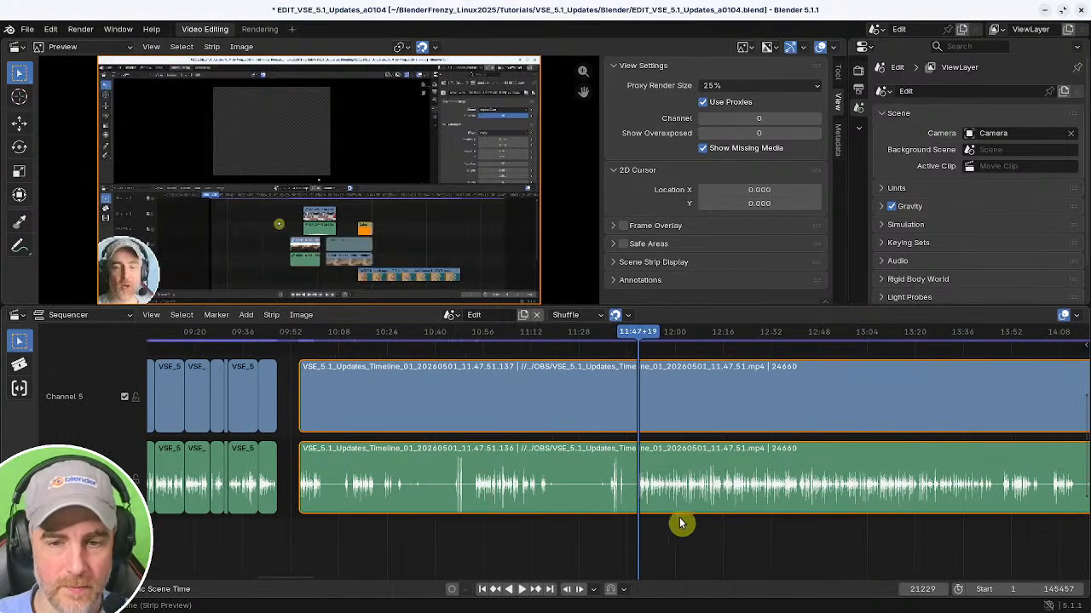
{"action": "key", "text": "space"}
{"action": "middle_click_drag", "start_coordinate": [664, 531], "coordinate": [721, 540], "text": "ctrl"}
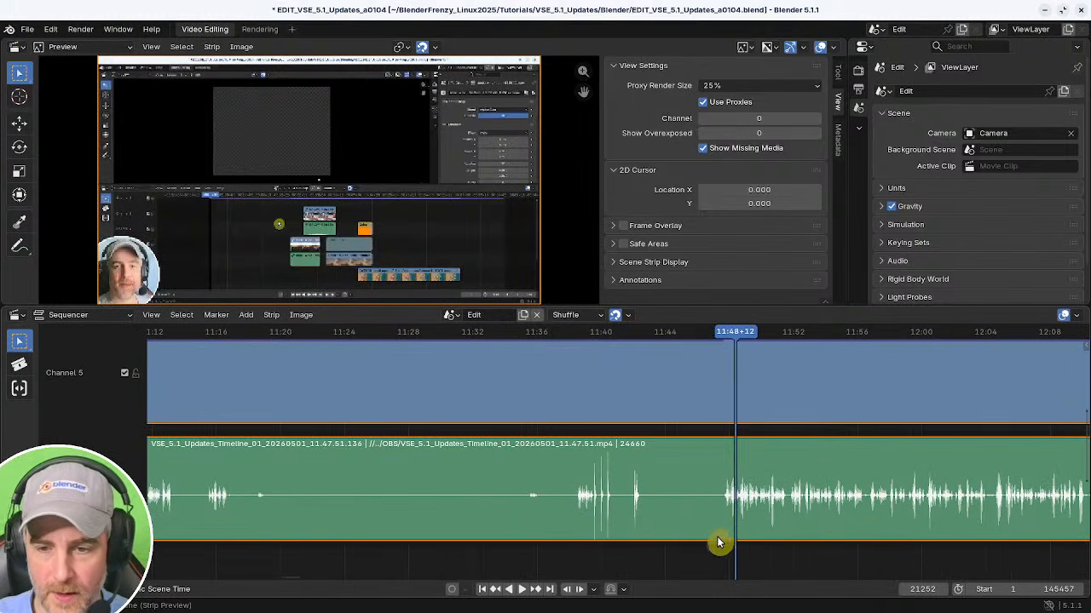
{"action": "right_click_drag", "start_coordinate": [721, 540], "coordinate": [718, 540], "text": "shift"}
{"action": "key", "text": "shift+s"}
{"action": "middle_click_drag", "start_coordinate": [589, 471], "coordinate": [449, 486], "text": "ctrl"}
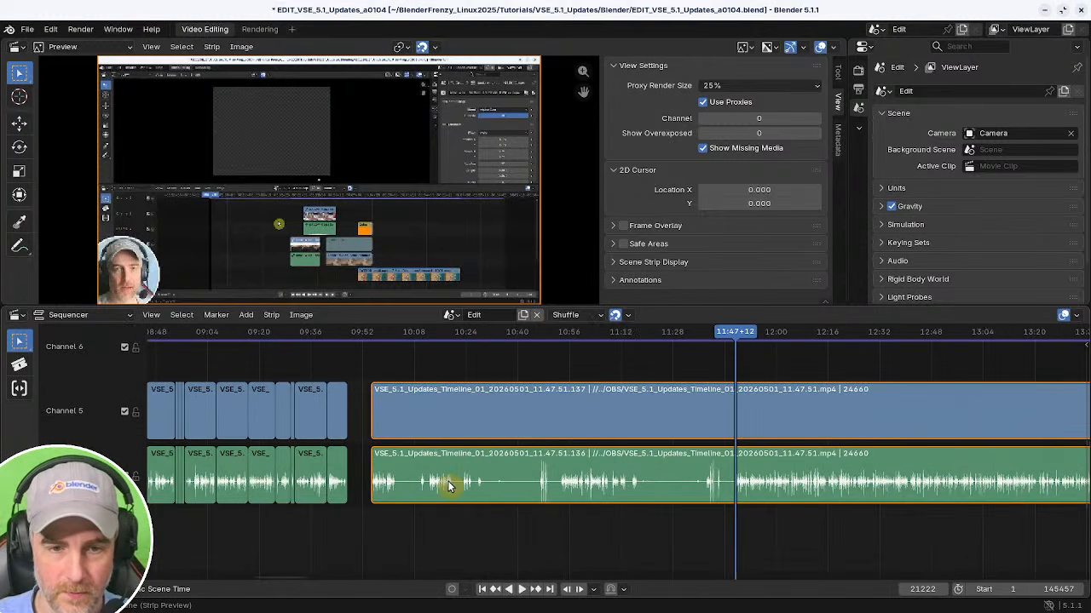
{"action": "left_click", "coordinate": [375, 461]}
{"action": "key", "text": "shift+s"}
Snap the trimmed later strips to the playhead at about 10:03.
{"action": "middle_click_drag", "start_coordinate": [384, 495], "coordinate": [630, 506]}
{"action": "right_click_drag", "start_coordinate": [594, 527], "coordinate": [643, 521], "text": "shift"}
{"action": "middle_click_drag", "start_coordinate": [738, 517], "coordinate": [564, 496]}
{"action": "left_click", "coordinate": [667, 404]}
{"action": "left_click_drag", "start_coordinate": [685, 372], "coordinate": [871, 499]}
{"action": "key", "text": "shift+s"}
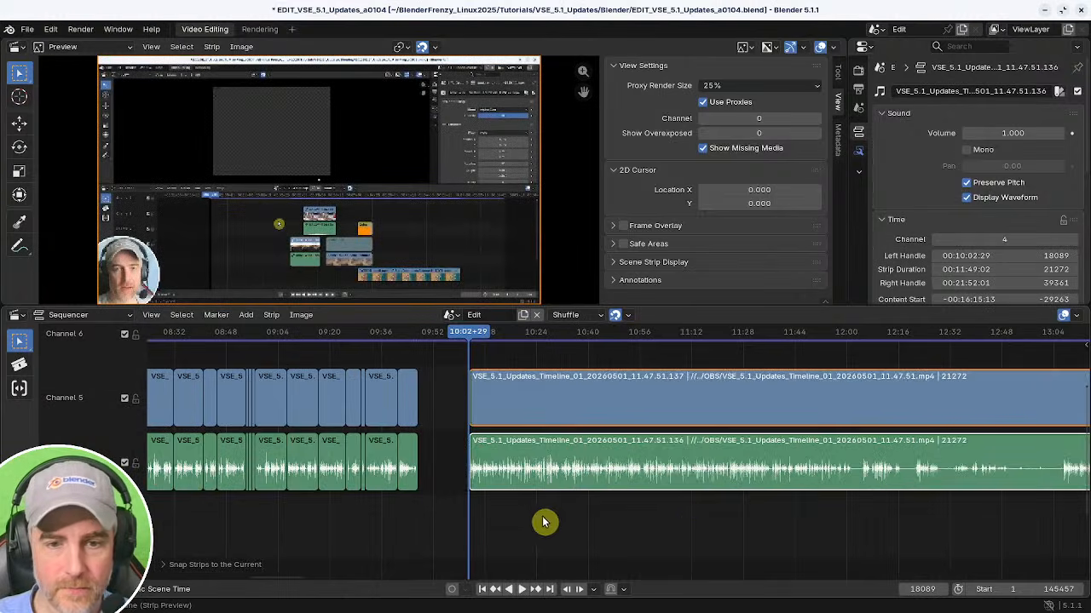
Box-select a group of earlier strips and slide them along the timeline.
{"action": "middle_click_drag", "start_coordinate": [522, 517], "coordinate": [719, 521]}
{"action": "middle_click_drag", "start_coordinate": [616, 521], "coordinate": [839, 523]}
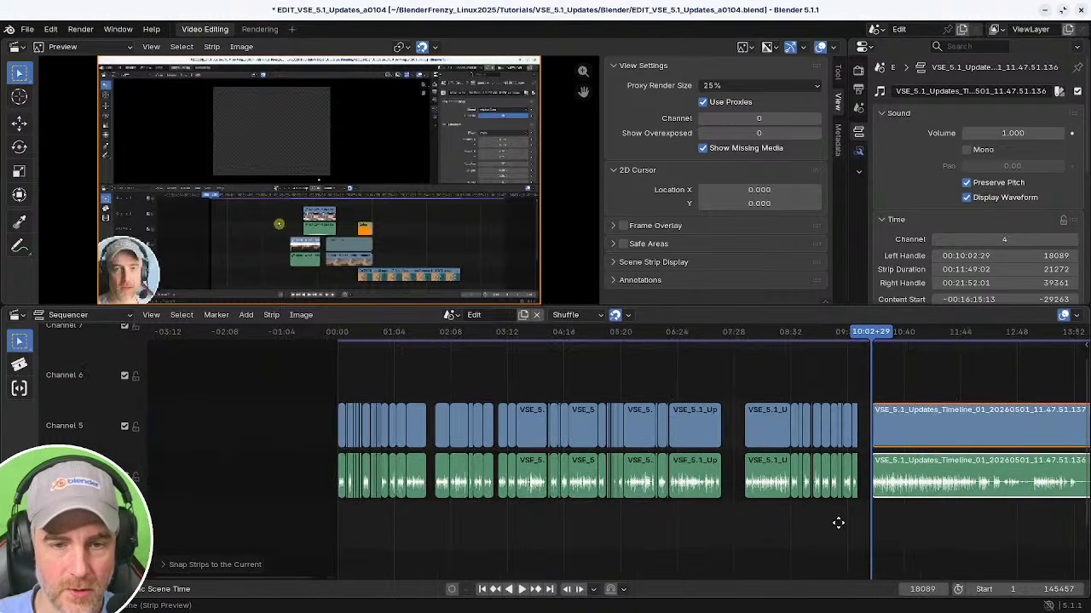
{"action": "middle_click_drag", "start_coordinate": [605, 504], "coordinate": [623, 506], "text": "ctrl"}
{"action": "left_click_drag", "start_coordinate": [482, 375], "coordinate": [731, 517]}
{"action": "key", "text": "g"}
{"action": "left_click", "coordinate": [741, 513]}
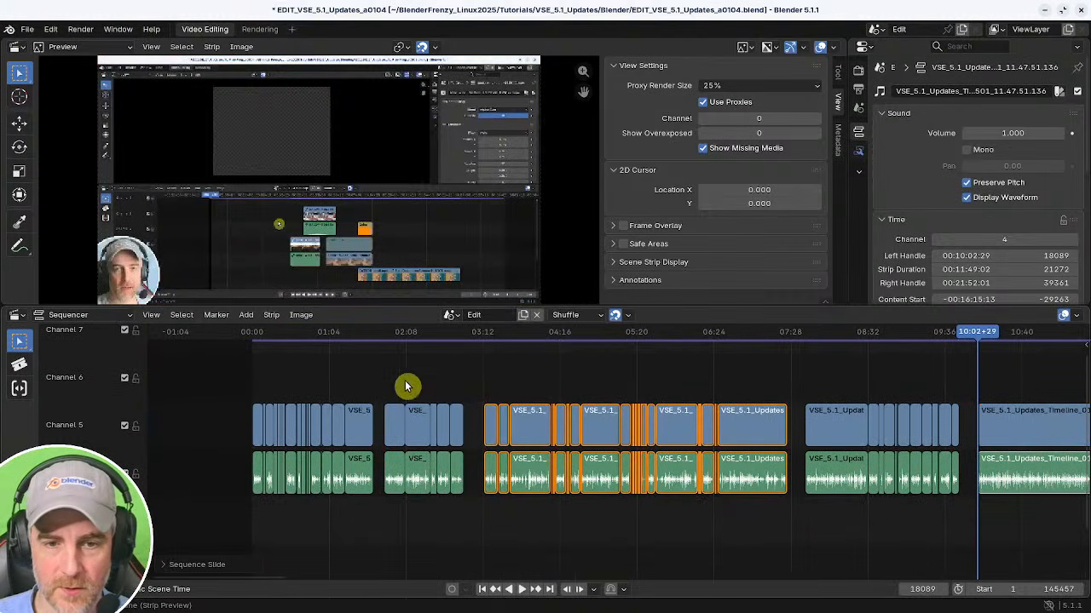
{"action": "middle_click_drag", "start_coordinate": [877, 422], "coordinate": [453, 429]}
{"action": "middle_click_drag", "start_coordinate": [604, 437], "coordinate": [639, 431], "text": "ctrl"}
{"action": "middle_click_drag", "start_coordinate": [562, 452], "coordinate": [597, 436]}
{"action": "middle_click_drag", "start_coordinate": [591, 442], "coordinate": [617, 446], "text": "ctrl"}
{"action": "middle_click_drag", "start_coordinate": [478, 449], "coordinate": [665, 444]}
{"action": "middle_click_drag", "start_coordinate": [665, 445], "coordinate": [684, 445], "text": "ctrl"}
{"action": "middle_click_drag", "start_coordinate": [415, 461], "coordinate": [629, 478]}
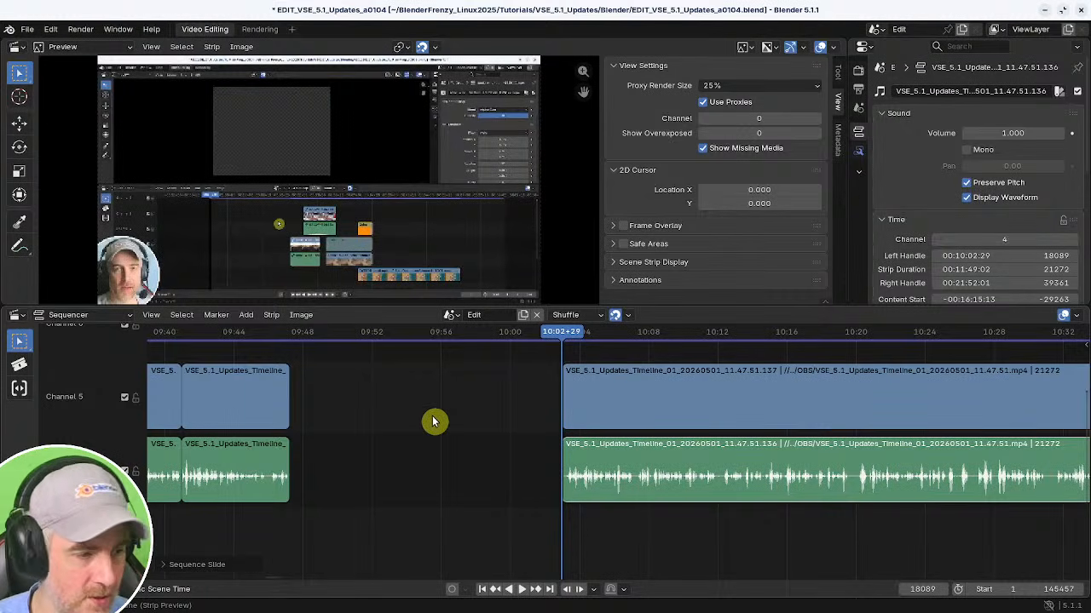
Play back the later strips from about 10:03 to review the speech.
{"action": "middle_click_drag", "start_coordinate": [568, 419], "coordinate": [389, 504]}
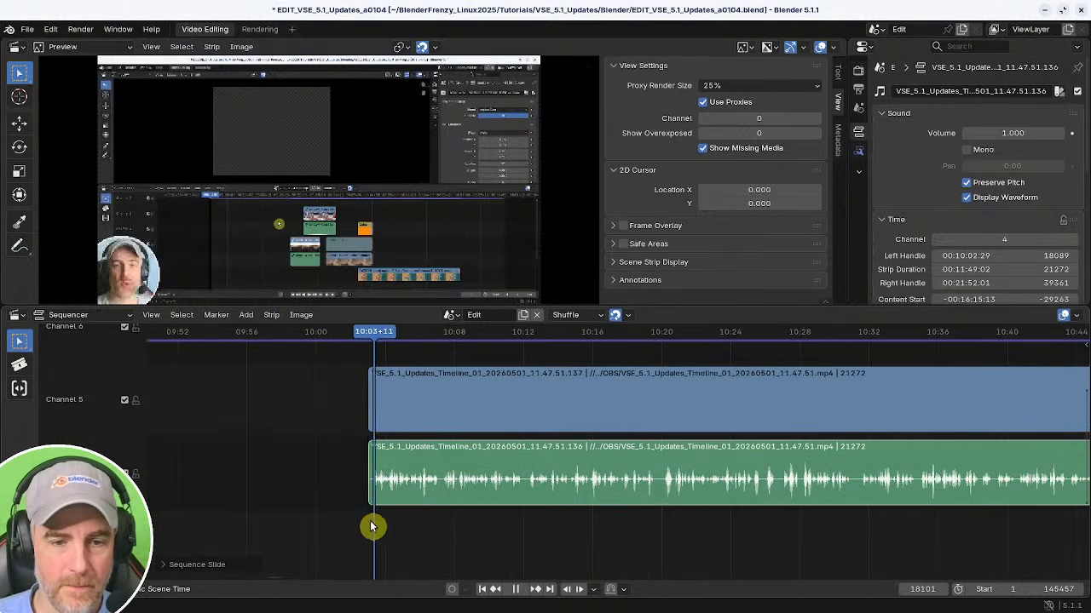
{"action": "key", "text": "space"}
{"action": "middle_click_drag", "start_coordinate": [481, 524], "coordinate": [474, 523], "text": "ctrl"}
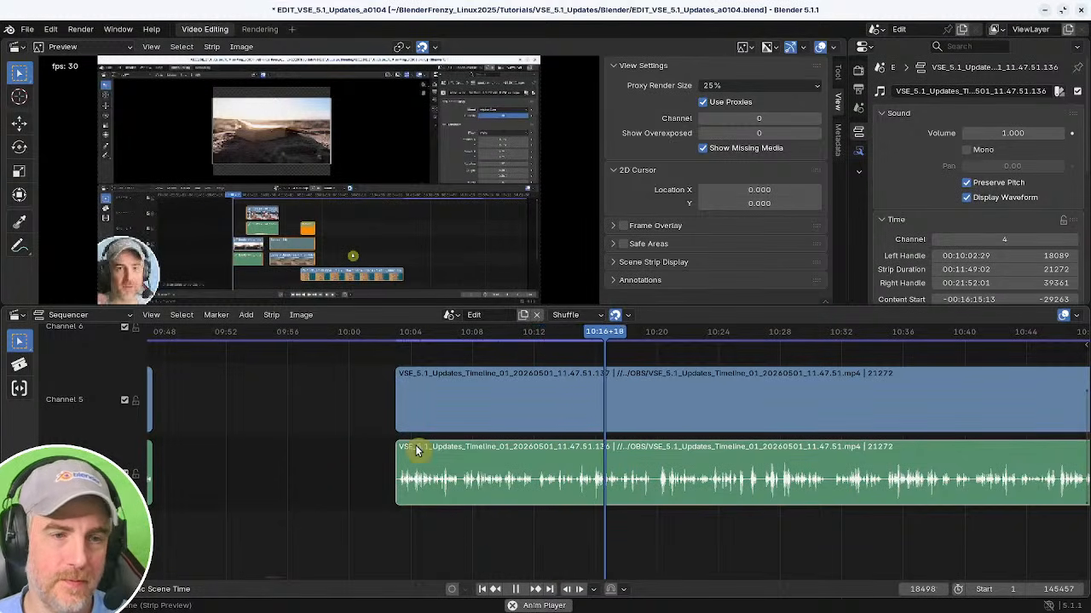
{"action": "middle_click_drag", "start_coordinate": [682, 528], "coordinate": [522, 531]}
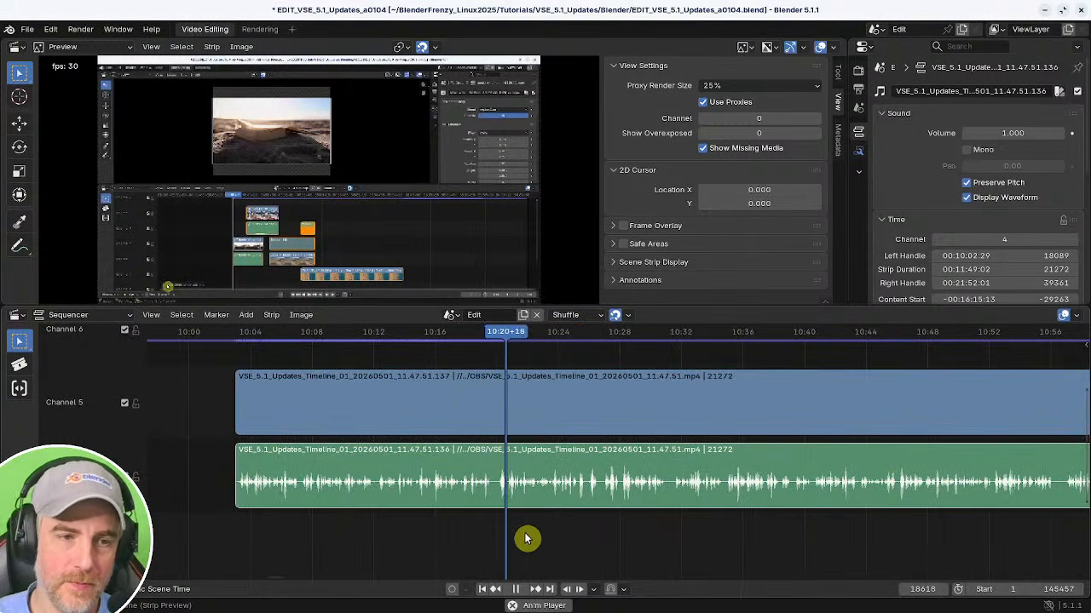
{"action": "middle_click_drag", "start_coordinate": [500, 529], "coordinate": [597, 522]}
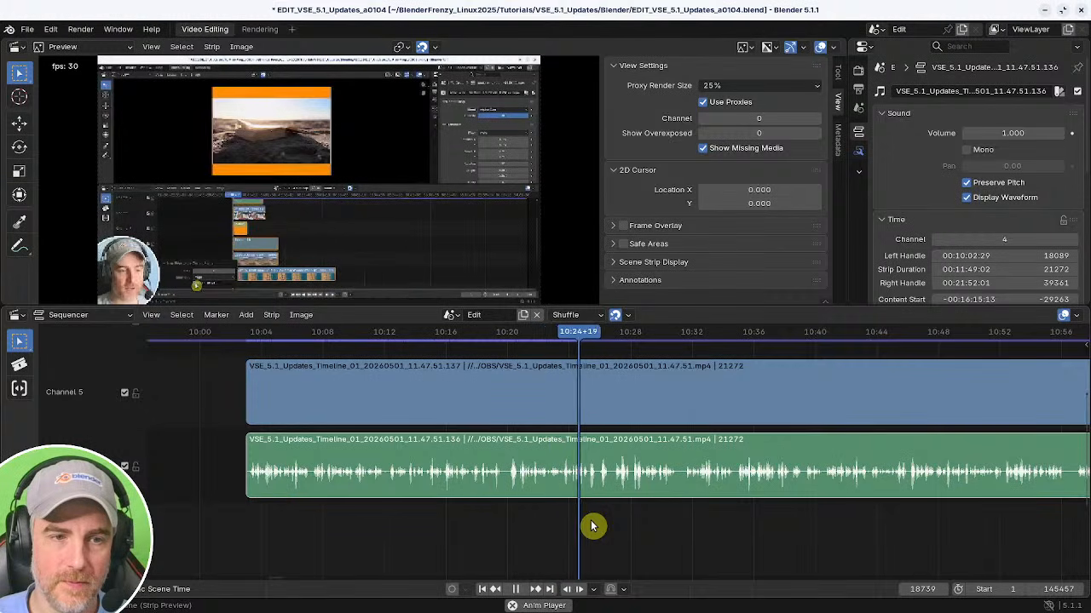
{"action": "middle_click_drag", "start_coordinate": [593, 526], "coordinate": [725, 503]}
Split the later strips at the playhead at about 10:31 and remove gaps.
{"action": "left_click", "coordinate": [488, 548]}
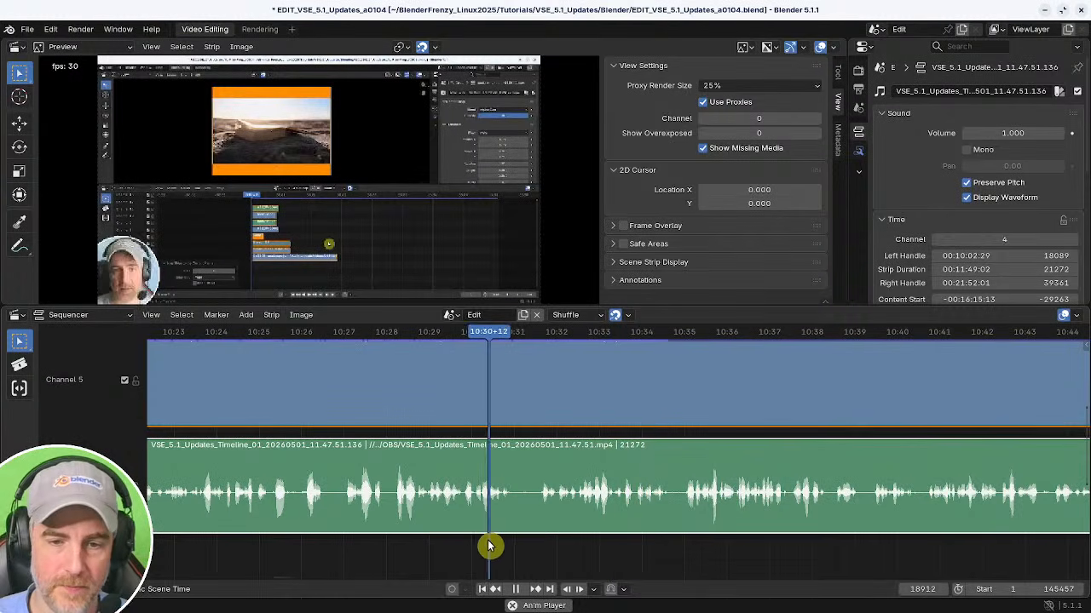
{"action": "key", "text": "k"}
{"action": "left_click", "coordinate": [578, 545]}
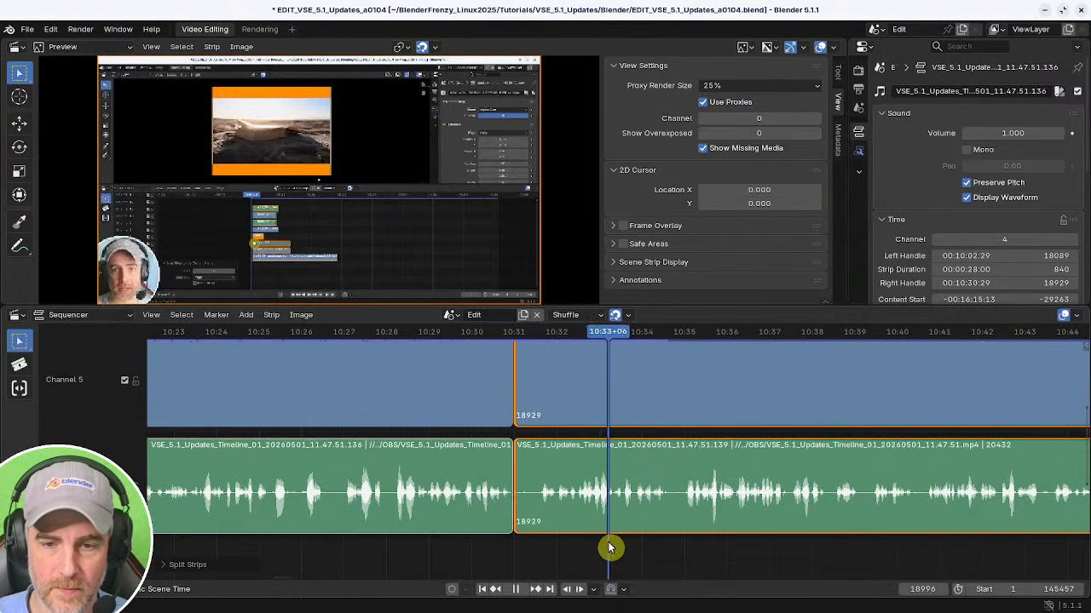
{"action": "left_click", "coordinate": [584, 547]}
{"action": "left_click", "coordinate": [577, 548]}
{"action": "key", "text": "space"}
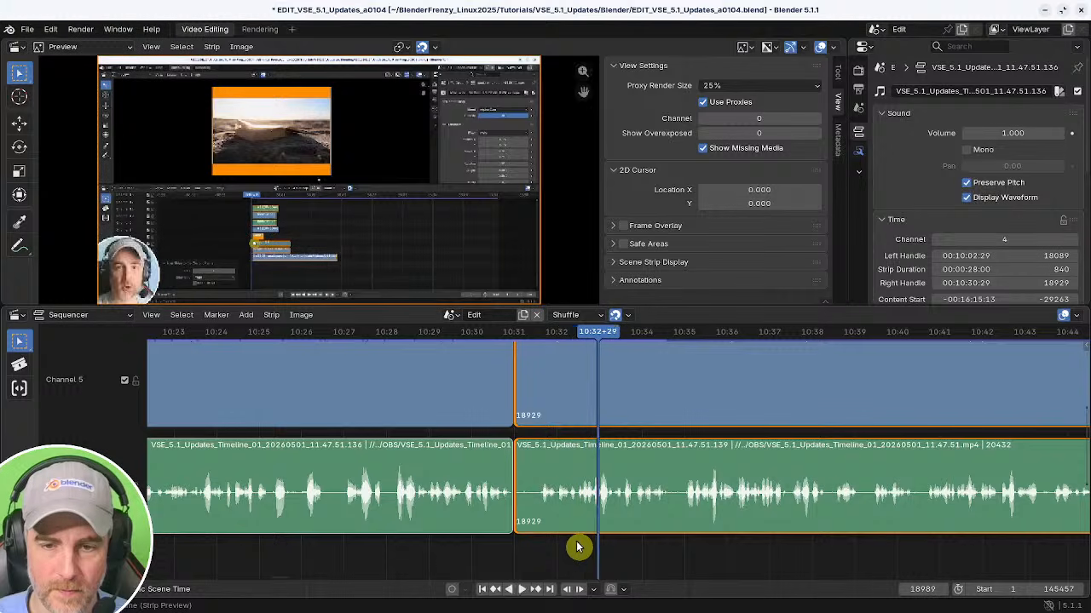
{"action": "left_click", "coordinate": [584, 546]}
{"action": "key", "text": "space"}
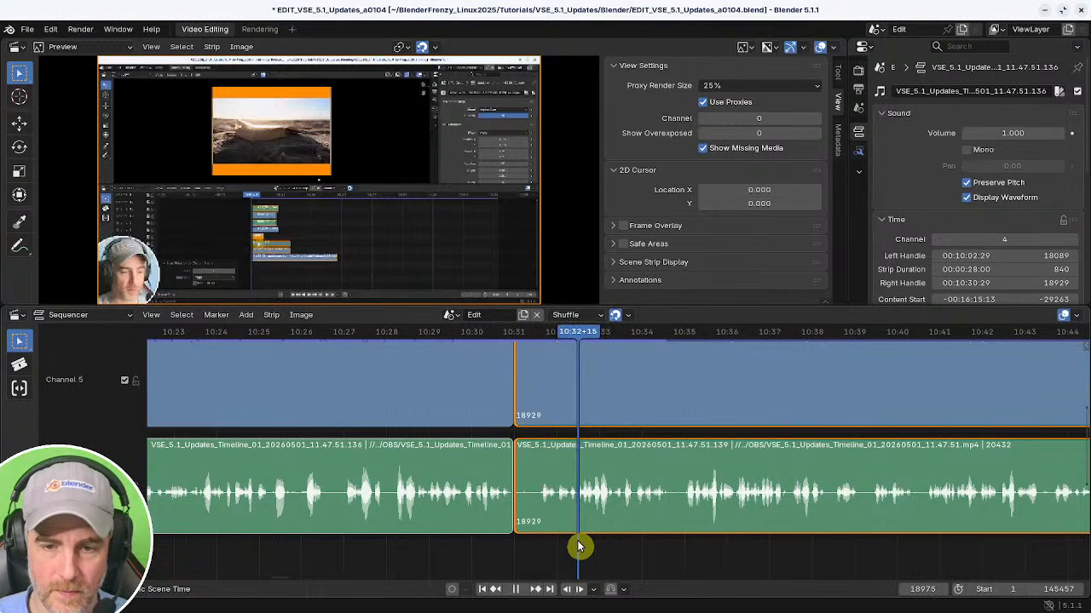
{"action": "key", "text": "shift+s"}
{"action": "right_click", "coordinate": [491, 554], "text": "shift"}
{"action": "key", "text": "BackSpace"}
{"action": "key", "text": "space"}
Scrub through the strips after the split to review the speech.
{"action": "middle_click_drag", "start_coordinate": [558, 563], "coordinate": [566, 548], "text": "ctrl"}
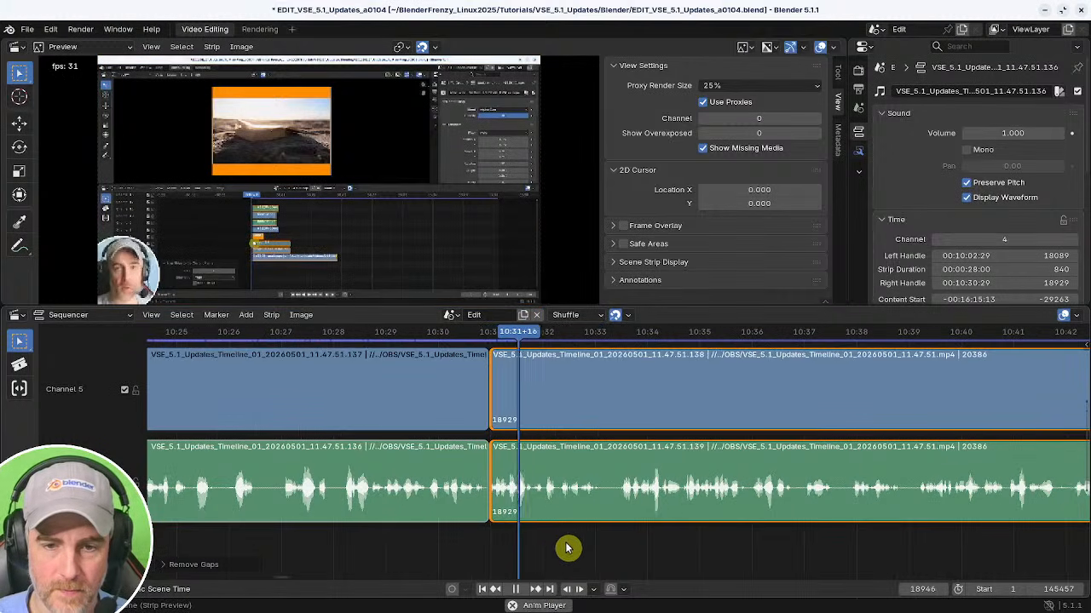
{"action": "middle_click_drag", "start_coordinate": [657, 540], "coordinate": [497, 550]}
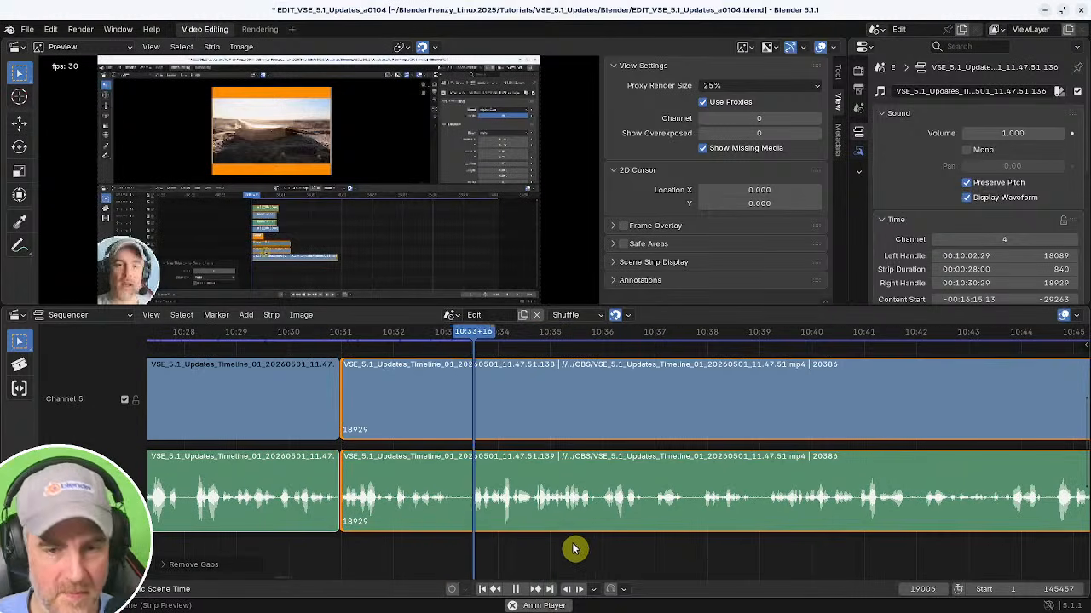
{"action": "middle_click_drag", "start_coordinate": [573, 549], "coordinate": [446, 546]}
{"action": "middle_click_drag", "start_coordinate": [600, 540], "coordinate": [487, 537]}
{"action": "middle_click_drag", "start_coordinate": [568, 533], "coordinate": [548, 535], "text": "ctrl"}
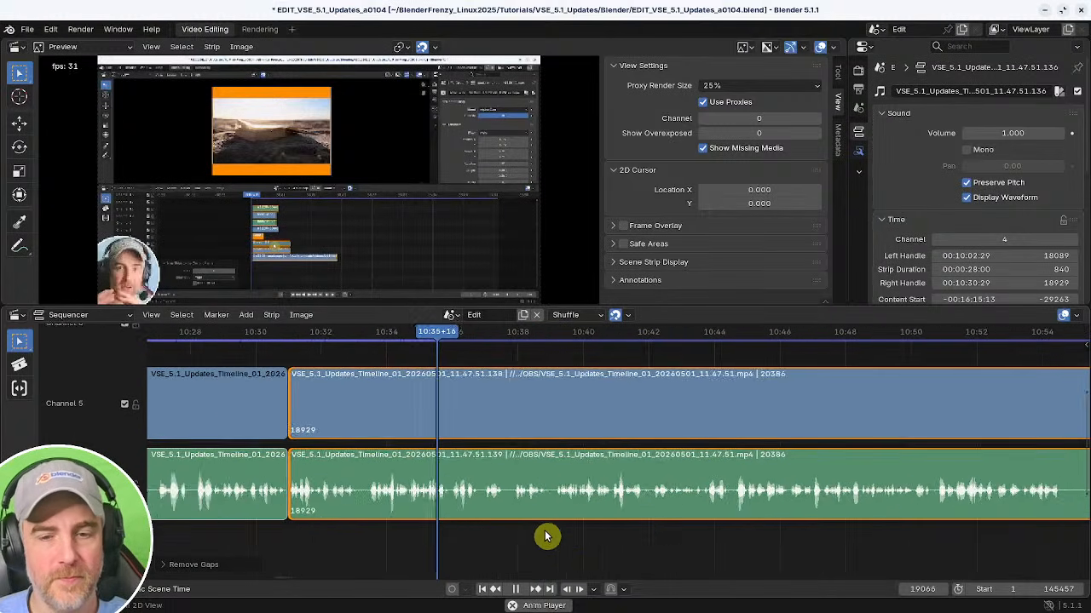
{"action": "middle_click_drag", "start_coordinate": [637, 533], "coordinate": [574, 532]}
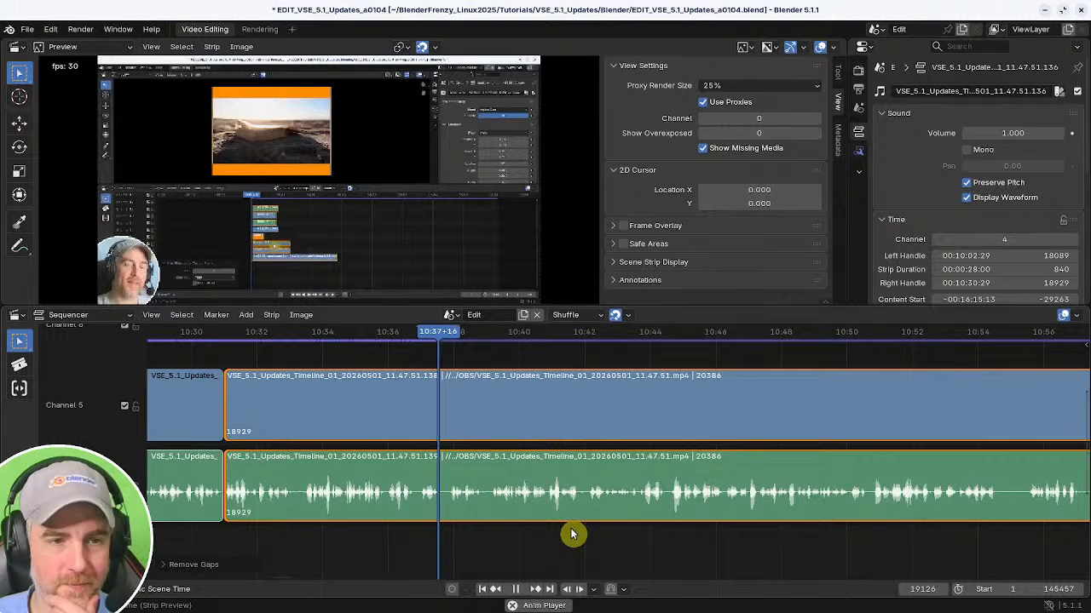
{"action": "middle_click_drag", "start_coordinate": [572, 534], "coordinate": [421, 533]}
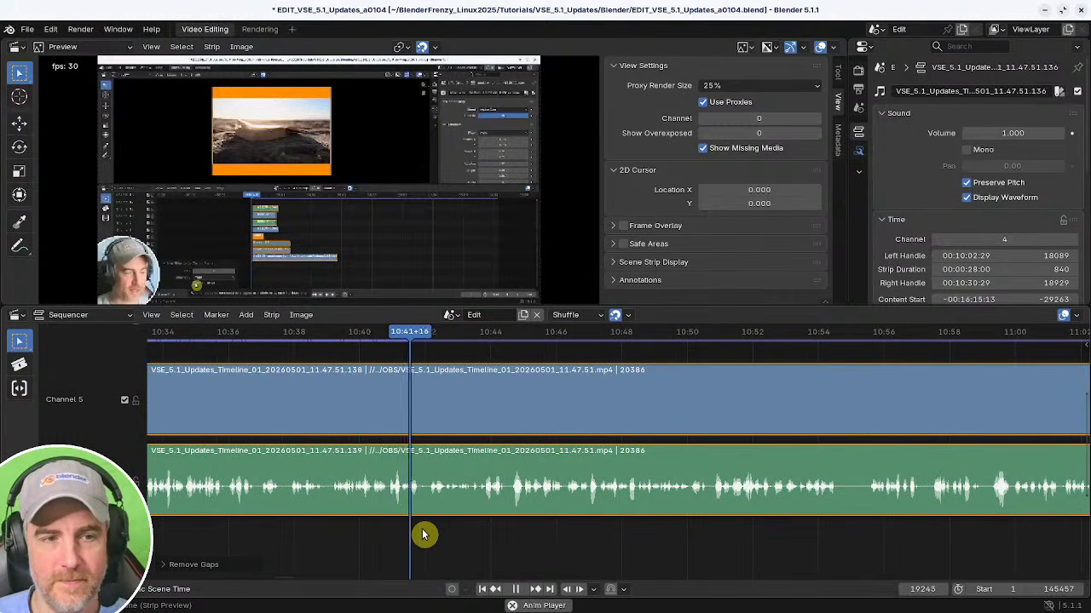
Scrub and play back the strips around 10:52 to review the speech.
{"action": "middle_click_drag", "start_coordinate": [568, 537], "coordinate": [416, 533]}
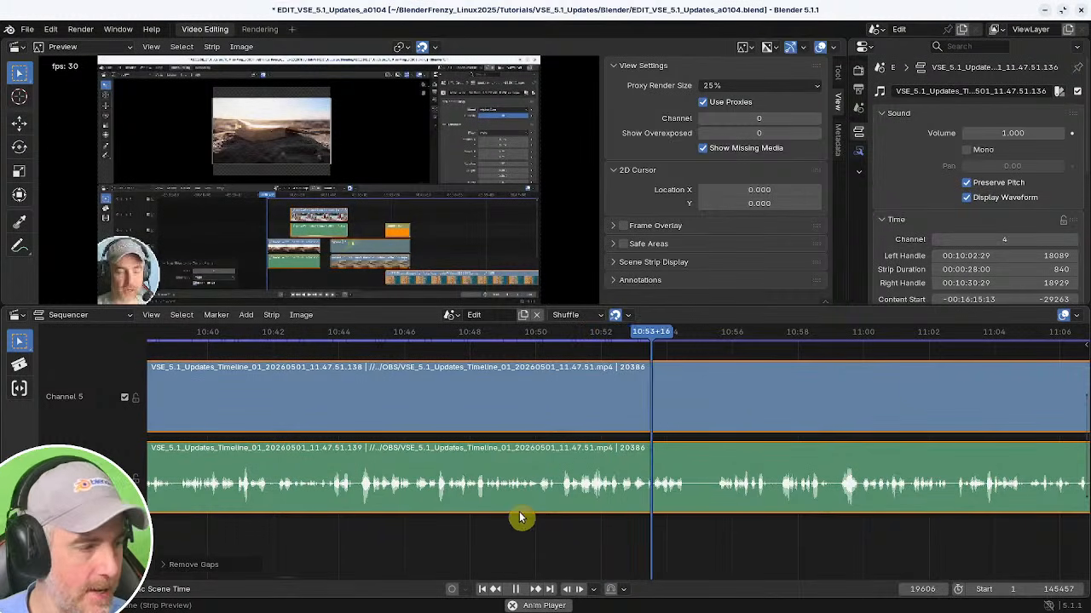
{"action": "middle_click_drag", "start_coordinate": [579, 529], "coordinate": [483, 518]}
{"action": "right_click", "coordinate": [489, 526], "text": "shift"}
{"action": "key", "text": "space"}
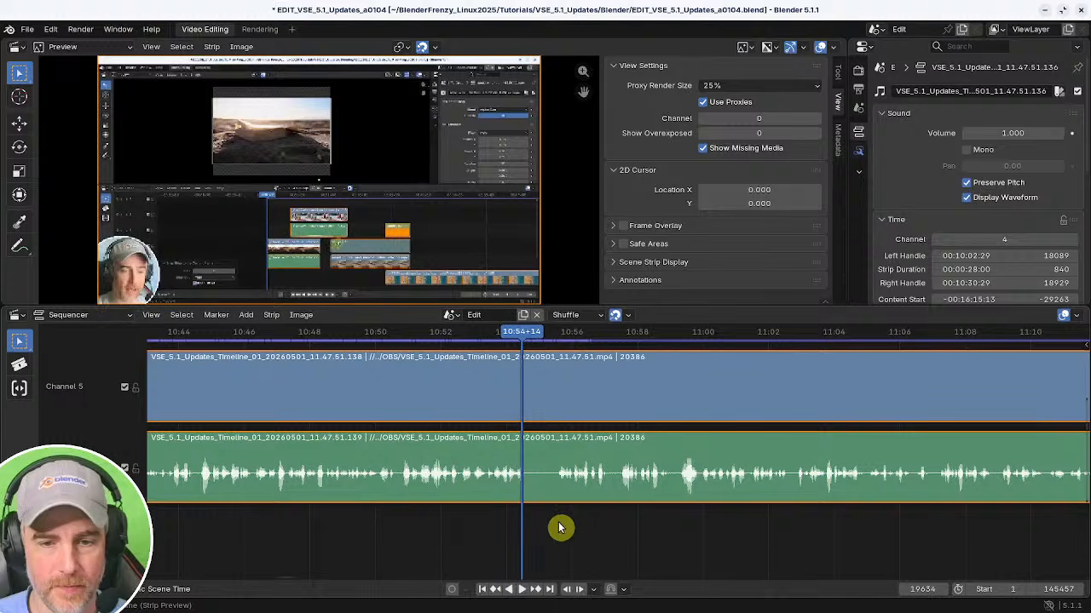
{"action": "right_click", "coordinate": [449, 519], "text": "shift"}
{"action": "key", "text": "space"}
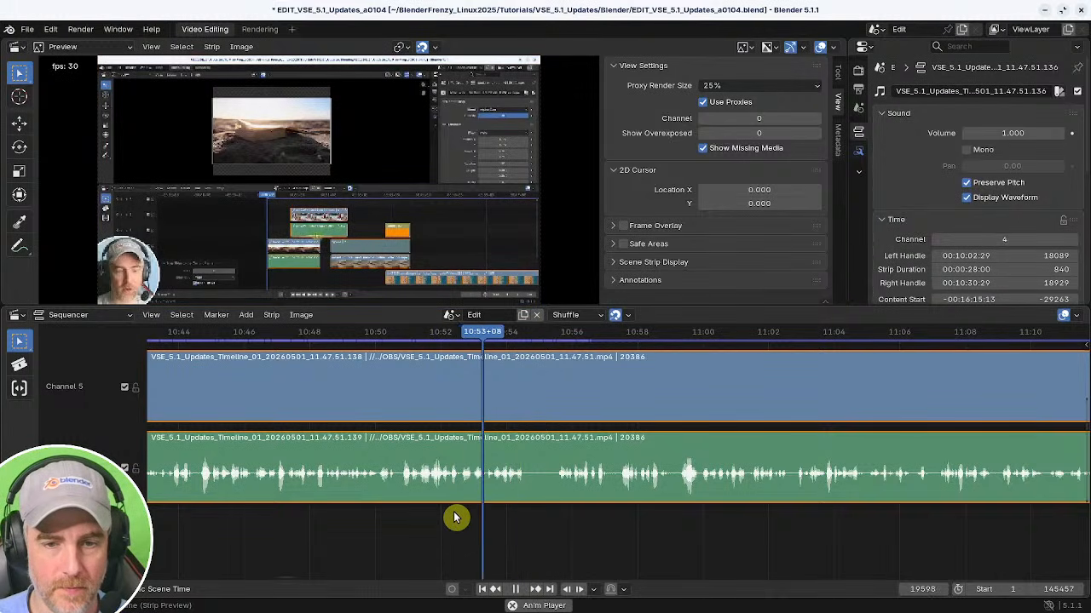
{"action": "key", "text": "space"}
{"action": "middle_click_drag", "start_coordinate": [464, 516], "coordinate": [520, 511]}
{"action": "mouse_move", "coordinate": [520, 511]}
{"action": "middle_mouse_down", "text": "ctrl"}
{"action": "mouse_move", "coordinate": [538, 505]}
{"action": "mouse_move", "coordinate": [558, 528]}
{"action": "mouse_move", "coordinate": [535, 520]}
{"action": "middle_mouse_up", "text": "ctrl"}
{"action": "right_click", "coordinate": [480, 519], "text": "shift"}
{"action": "key", "text": "space"}
{"action": "key", "text": "space"}
{"action": "right_click", "coordinate": [471, 525], "text": "shift"}
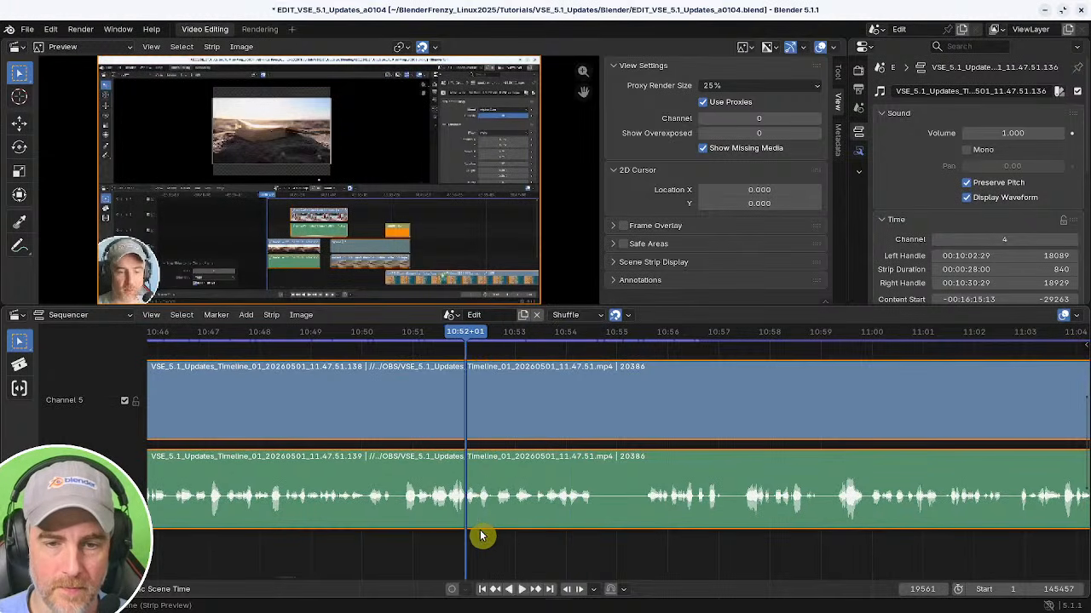
{"action": "key", "text": "space"}
{"action": "key", "text": "space"}
{"action": "key", "text": "space"}
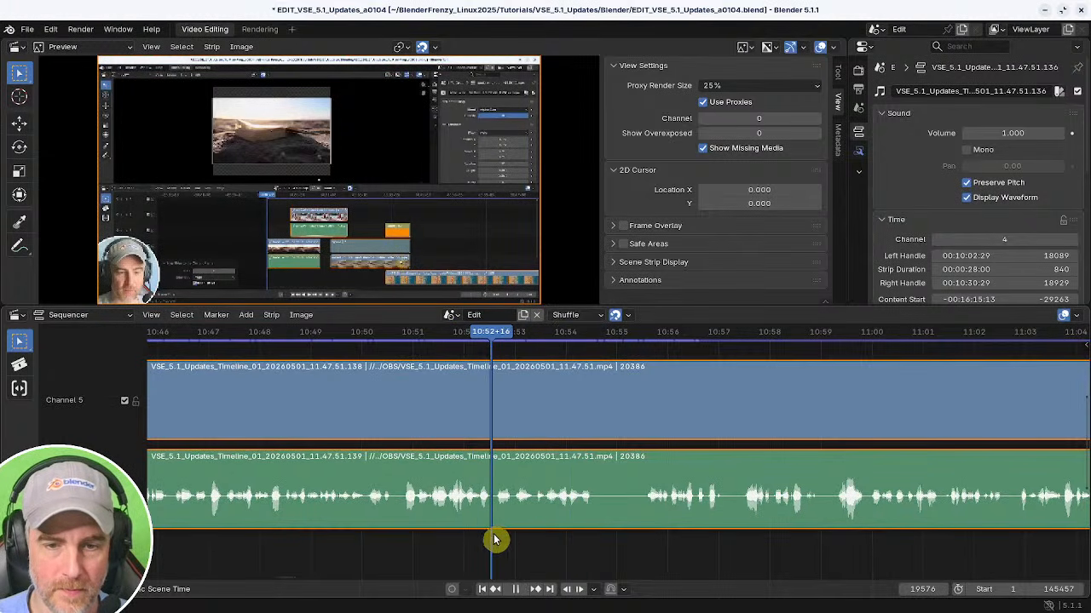
Split the strips at the playhead at about 10:53 and remove the resulting gap.
{"action": "key", "text": "k"}
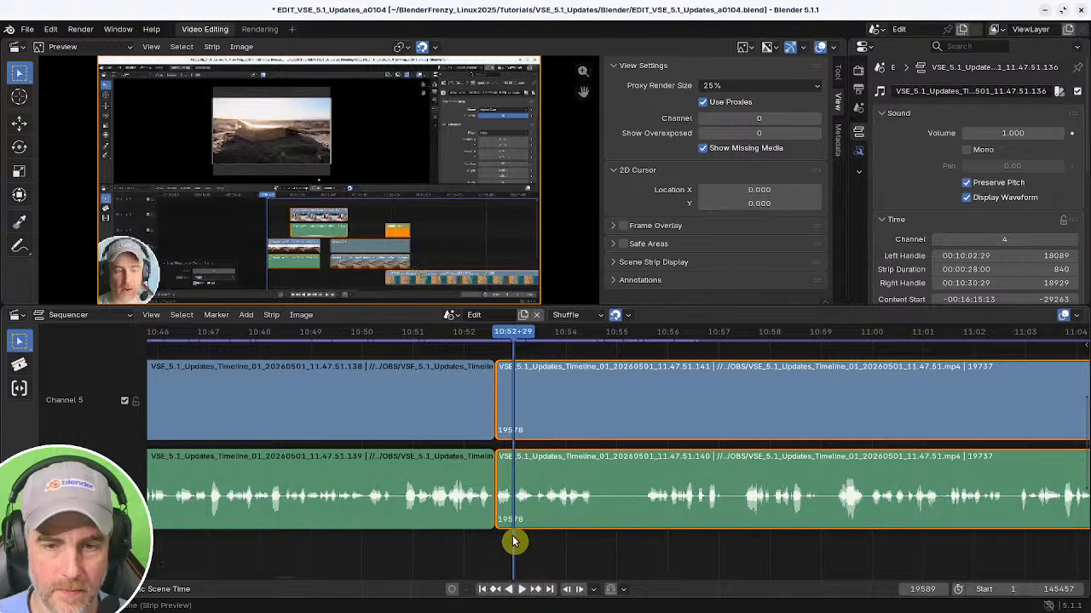
{"action": "key", "text": "space"}
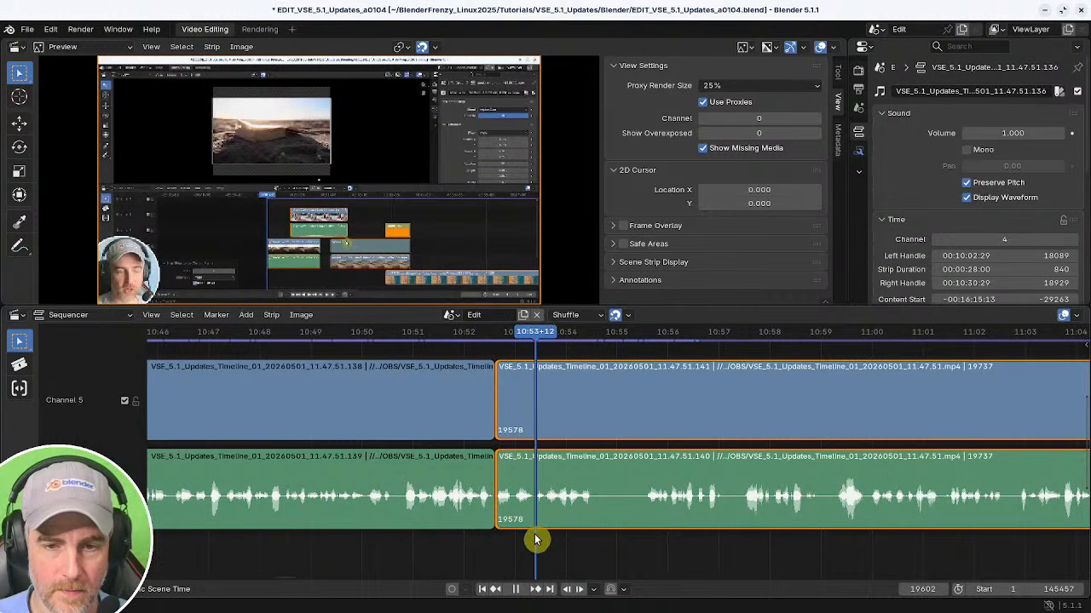
{"action": "key", "text": "shift+s"}
{"action": "right_click_drag", "start_coordinate": [491, 552], "coordinate": [458, 553], "text": "shift"}
{"action": "key", "text": "BackSpace"}
{"action": "key", "text": "space"}
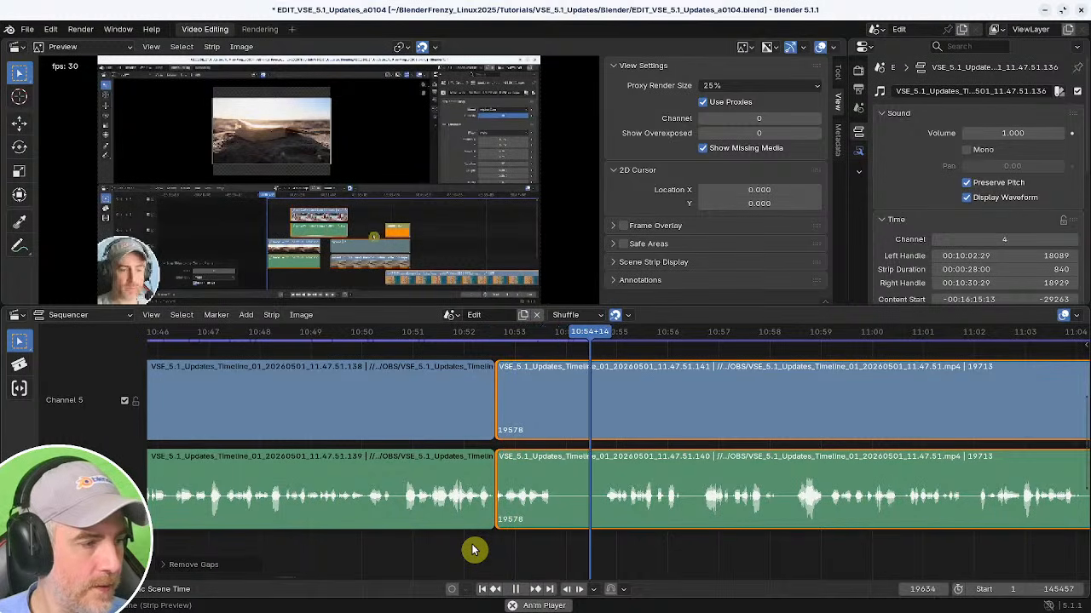
{"action": "key", "text": "space"}
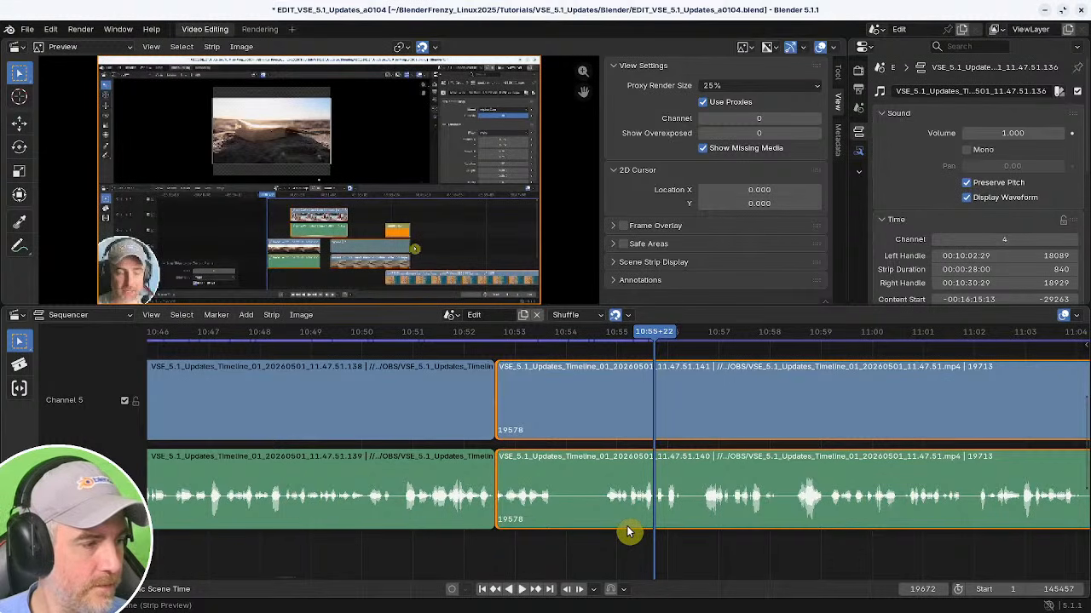
Split the strips at the playhead at about 10:54 and remove the resulting gap.
{"action": "middle_click_drag", "start_coordinate": [639, 506], "coordinate": [571, 500]}
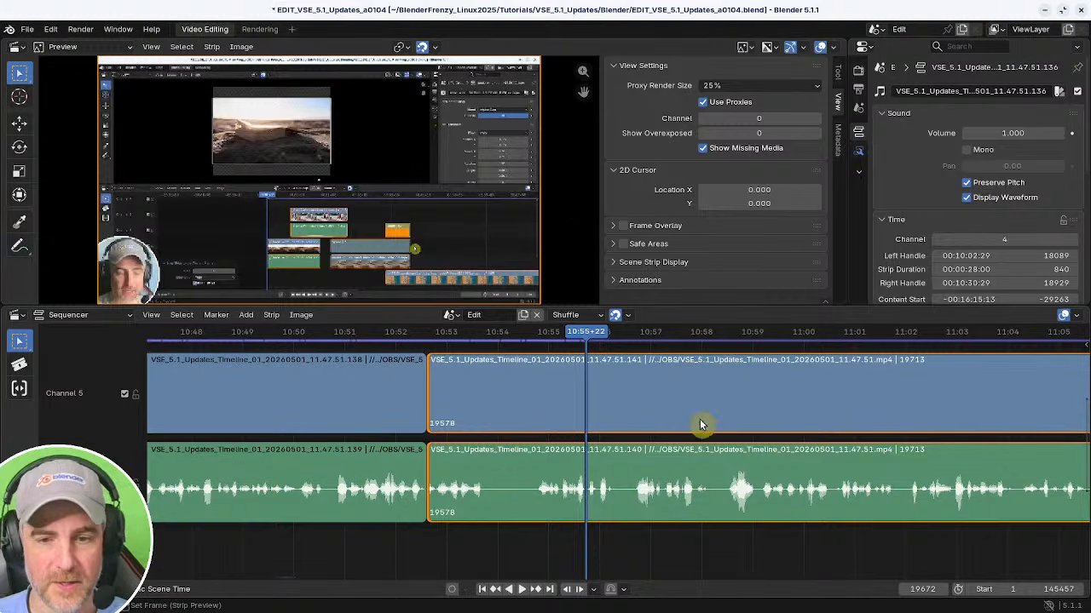
{"action": "middle_click_drag", "start_coordinate": [620, 493], "coordinate": [596, 495], "text": "ctrl"}
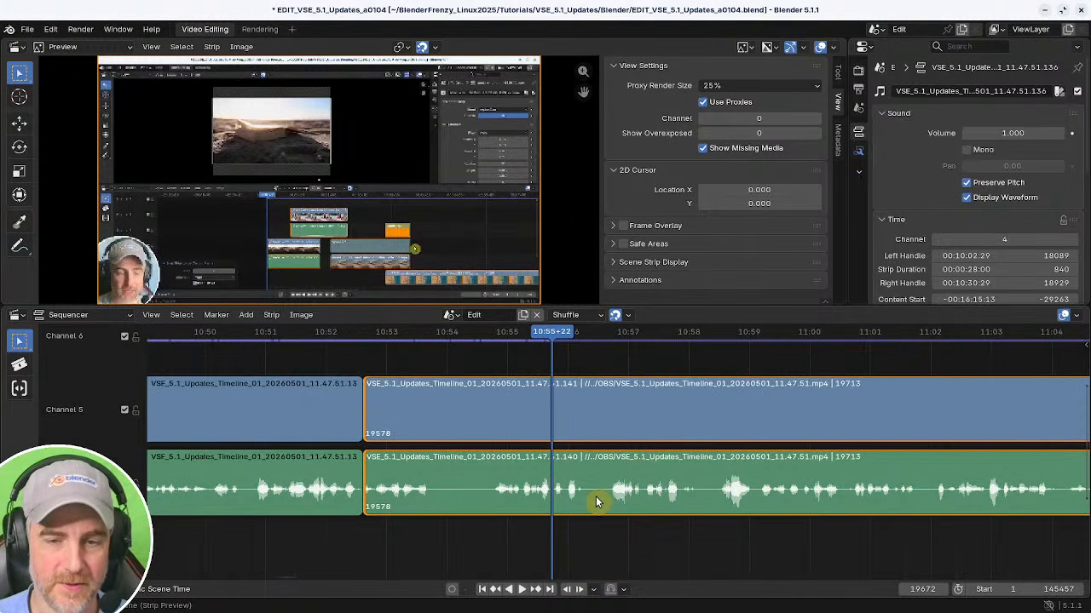
{"action": "right_click", "coordinate": [373, 539], "text": "shift"}
{"action": "key", "text": "space"}
{"action": "right_click", "coordinate": [328, 531], "text": "shift"}
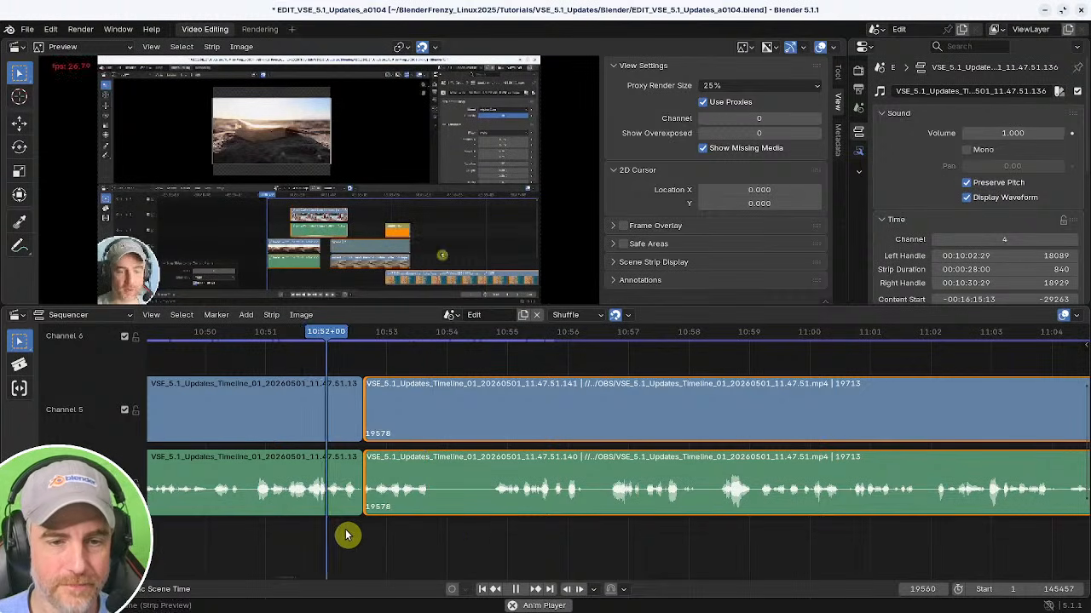
{"action": "key", "text": "k"}
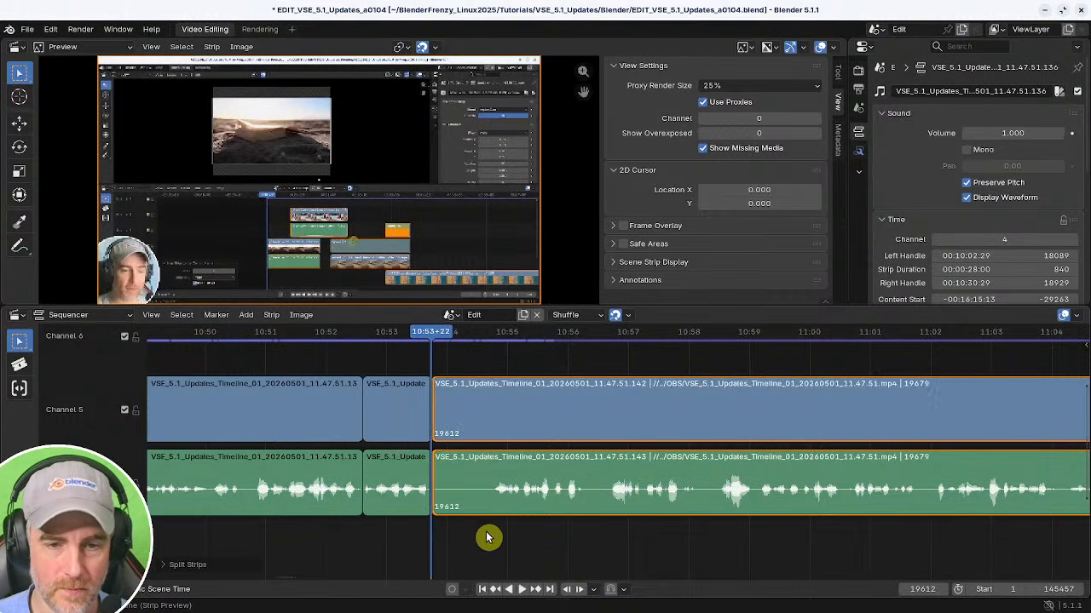
{"action": "key", "text": "shift+s"}
{"action": "right_click", "coordinate": [384, 539], "text": "shift"}
{"action": "key", "text": "BackSpace"}
{"action": "middle_click_drag", "start_coordinate": [543, 531], "coordinate": [383, 523]}
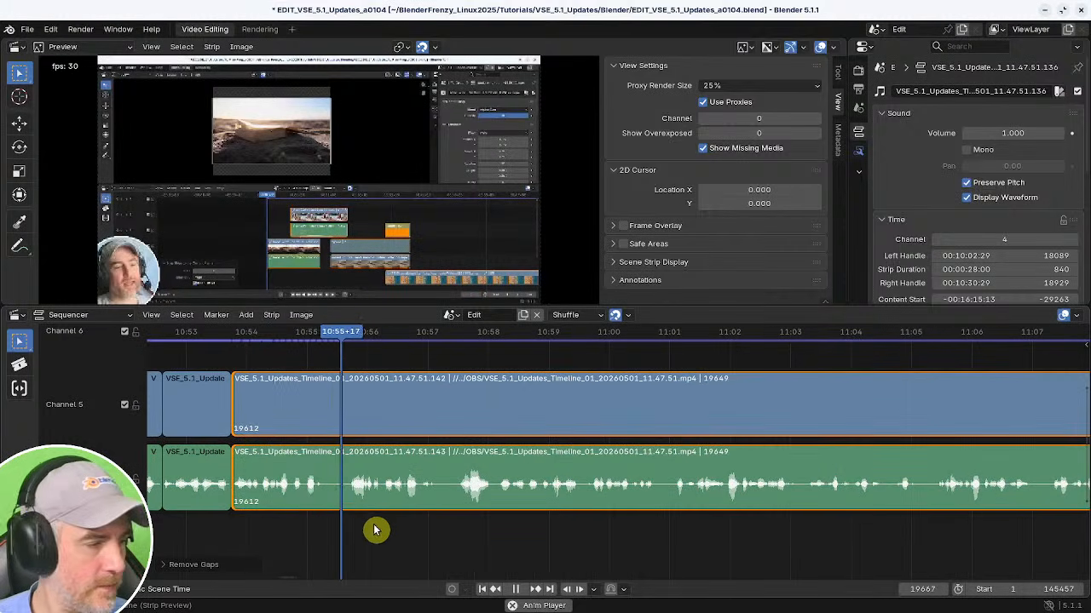
Scrub through the strips from about 10:55 to 11:34 to review the speech.
{"action": "middle_click_drag", "start_coordinate": [527, 527], "coordinate": [451, 523]}
{"action": "middle_click_drag", "start_coordinate": [548, 521], "coordinate": [525, 519]}
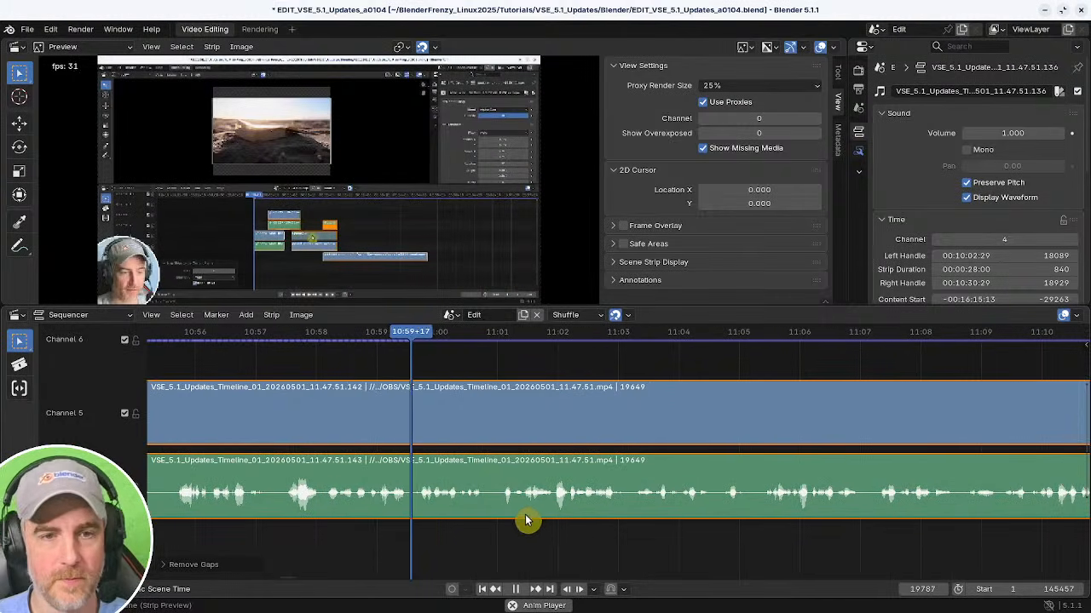
{"action": "middle_click_drag", "start_coordinate": [604, 520], "coordinate": [461, 527]}
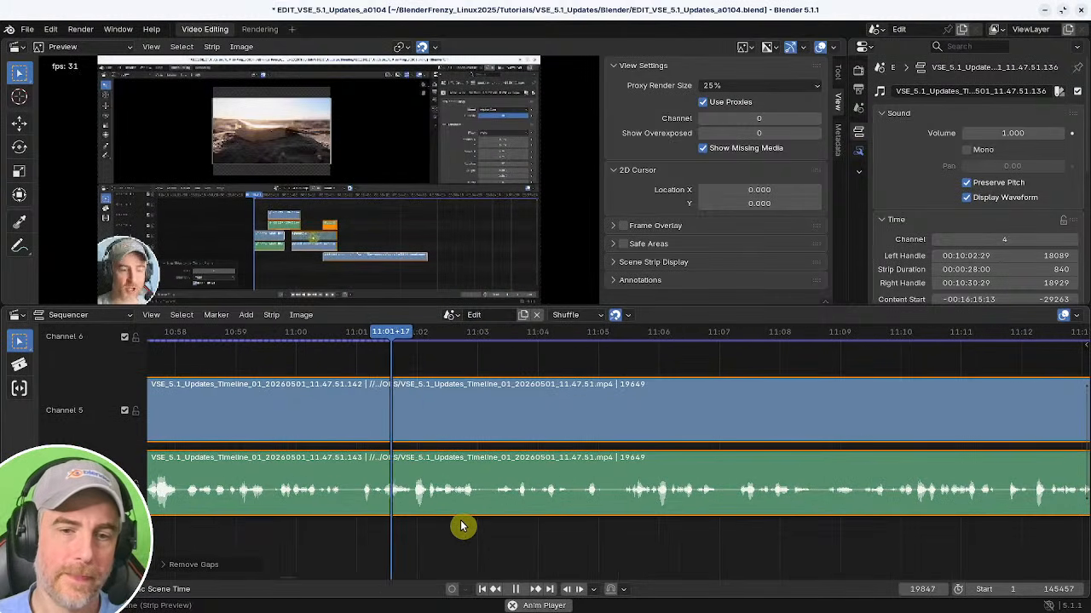
{"action": "middle_click_drag", "start_coordinate": [571, 538], "coordinate": [367, 522]}
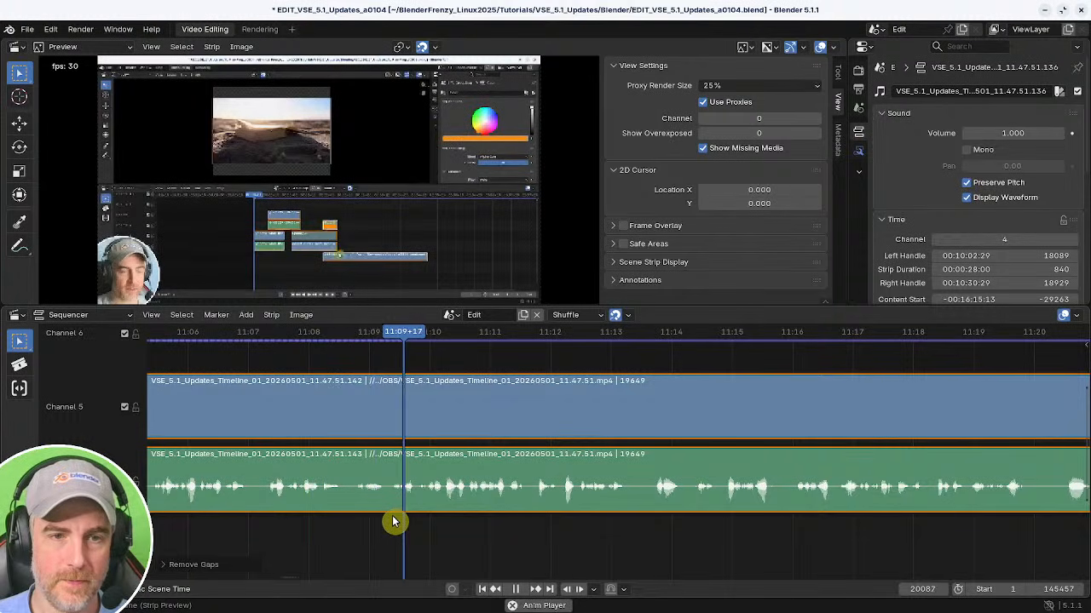
{"action": "scroll", "coordinate": [511, 521], "scroll_direction": "down", "scroll_amount": 2}
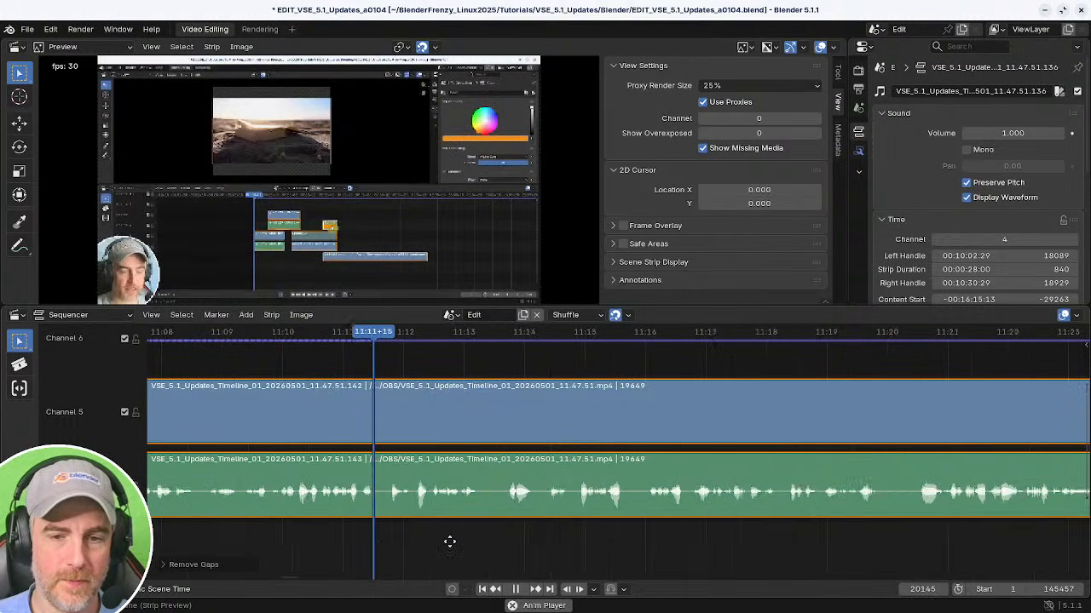
{"action": "scroll", "coordinate": [567, 529], "scroll_direction": "down", "scroll_amount": 1}
{"action": "scroll", "coordinate": [504, 526], "scroll_direction": "up", "scroll_amount": 1}
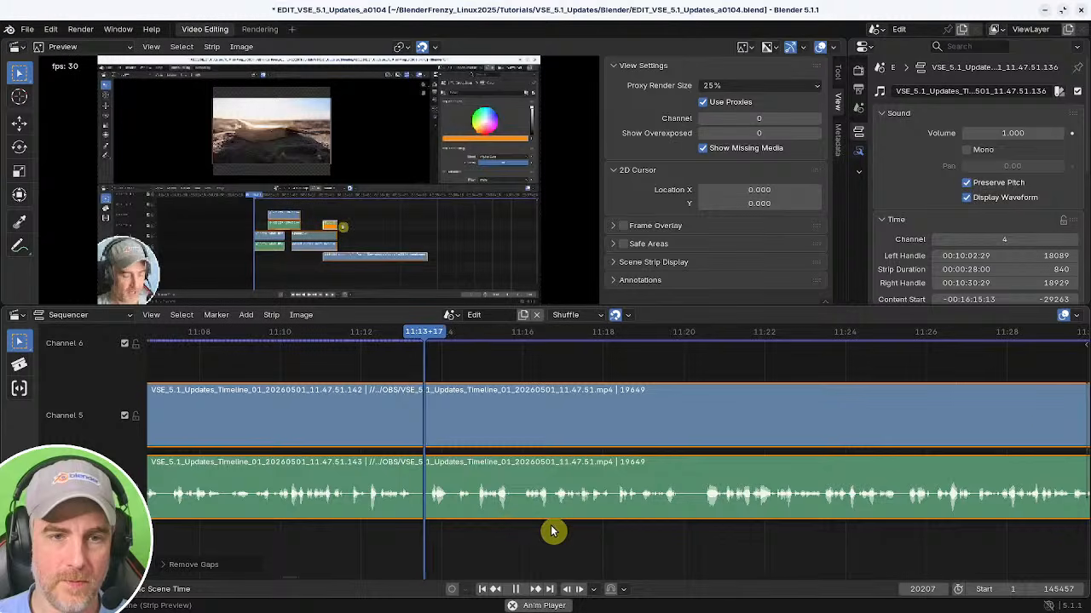
{"action": "scroll", "coordinate": [559, 528], "scroll_direction": "up", "scroll_amount": 1}
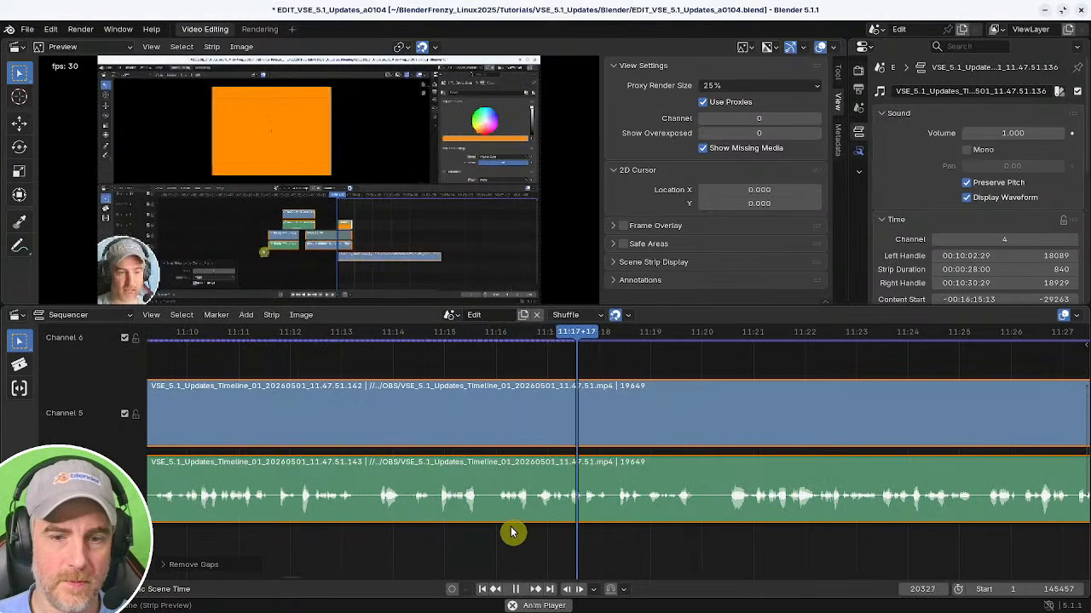
{"action": "middle_click_drag", "start_coordinate": [646, 546], "coordinate": [468, 542]}
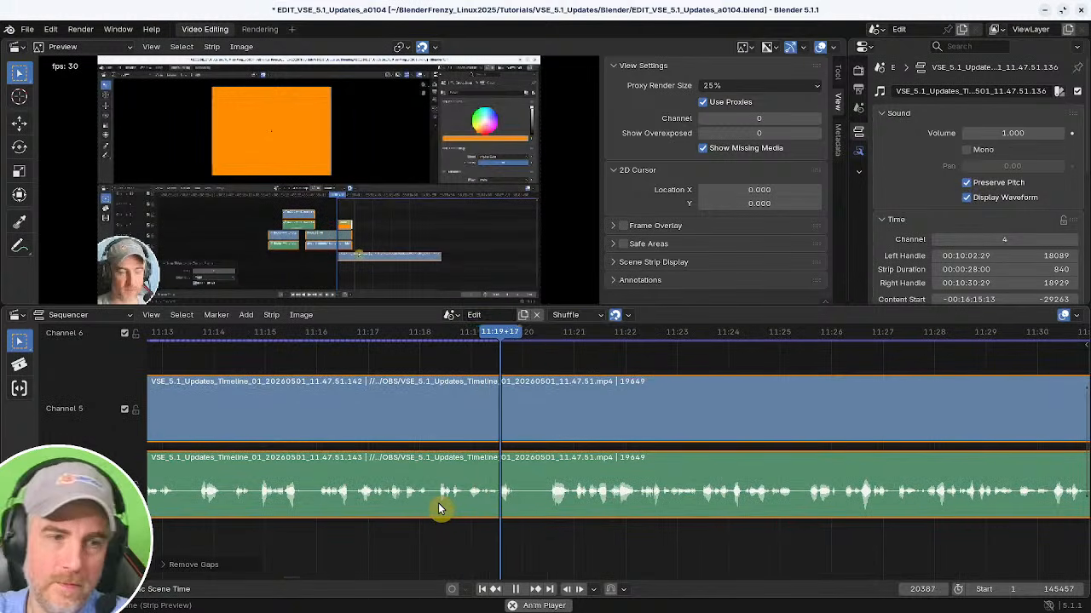
{"action": "middle_click_drag", "start_coordinate": [642, 512], "coordinate": [443, 518]}
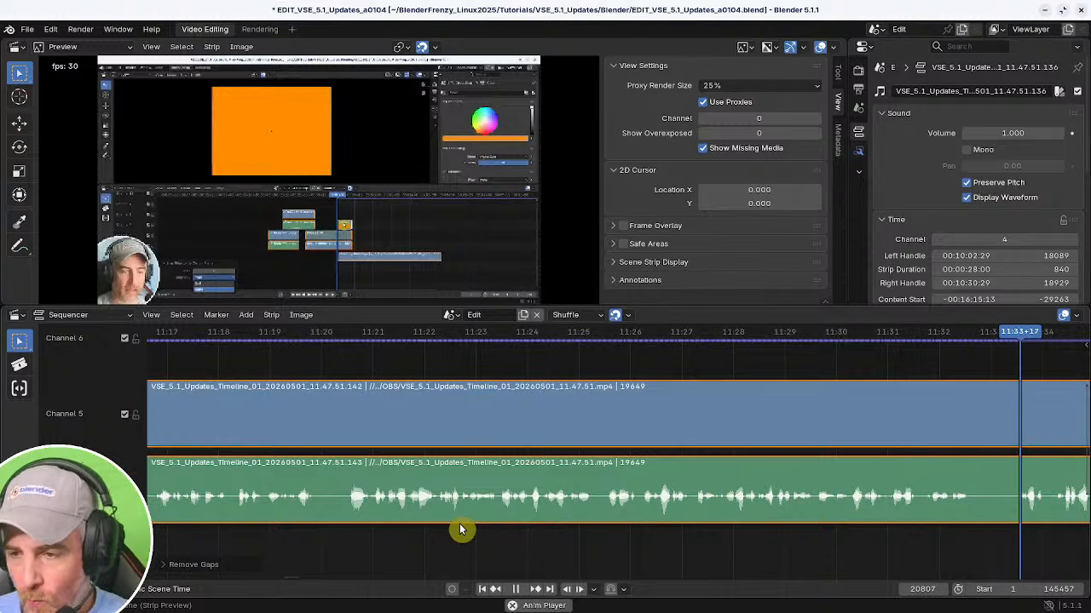
{"action": "key", "text": "space"}
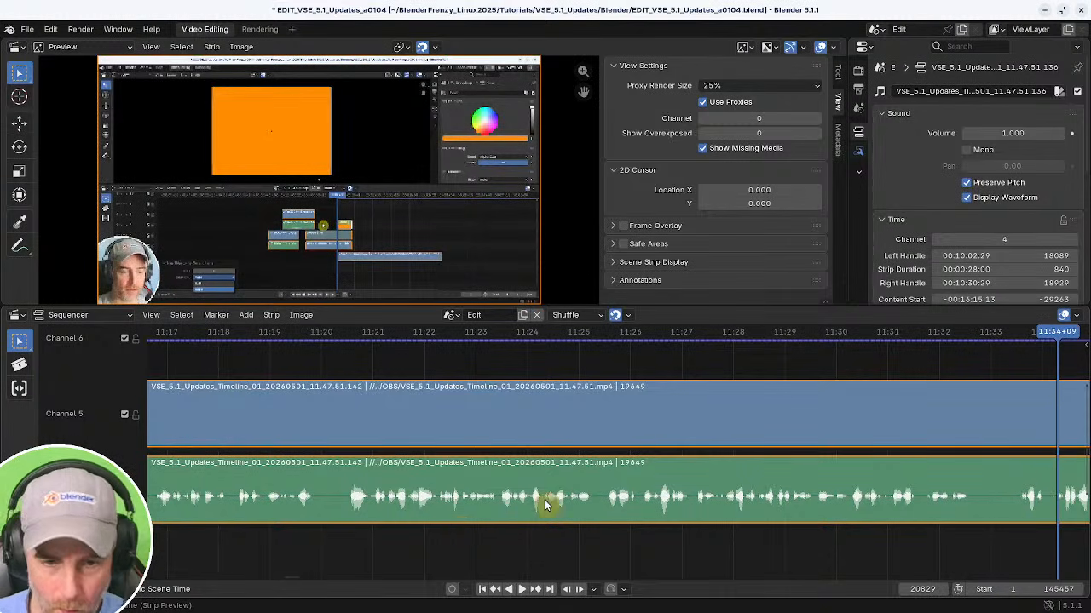
{"action": "middle_click_drag", "start_coordinate": [715, 455], "coordinate": [412, 461]}
{"action": "middle_click_drag", "start_coordinate": [562, 457], "coordinate": [389, 435]}
Split the strips at the playhead at about 11:33 and remove the resulting gap.
{"action": "right_click", "coordinate": [465, 528], "text": "shift"}
{"action": "key", "text": "space"}
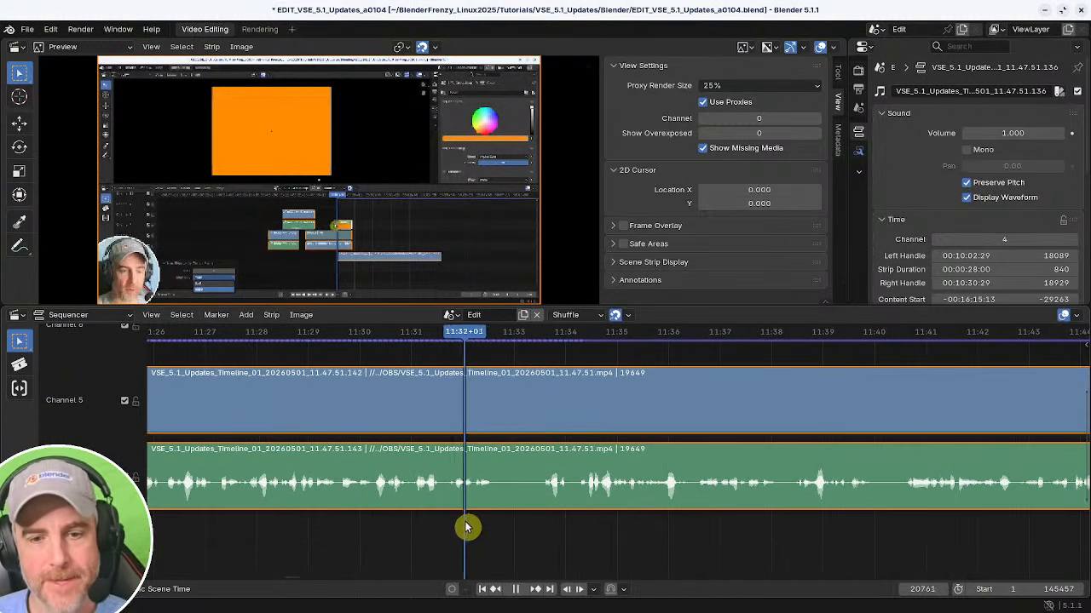
{"action": "right_click", "coordinate": [463, 523], "text": "shift"}
{"action": "key", "text": "space"}
{"action": "key", "text": "k"}
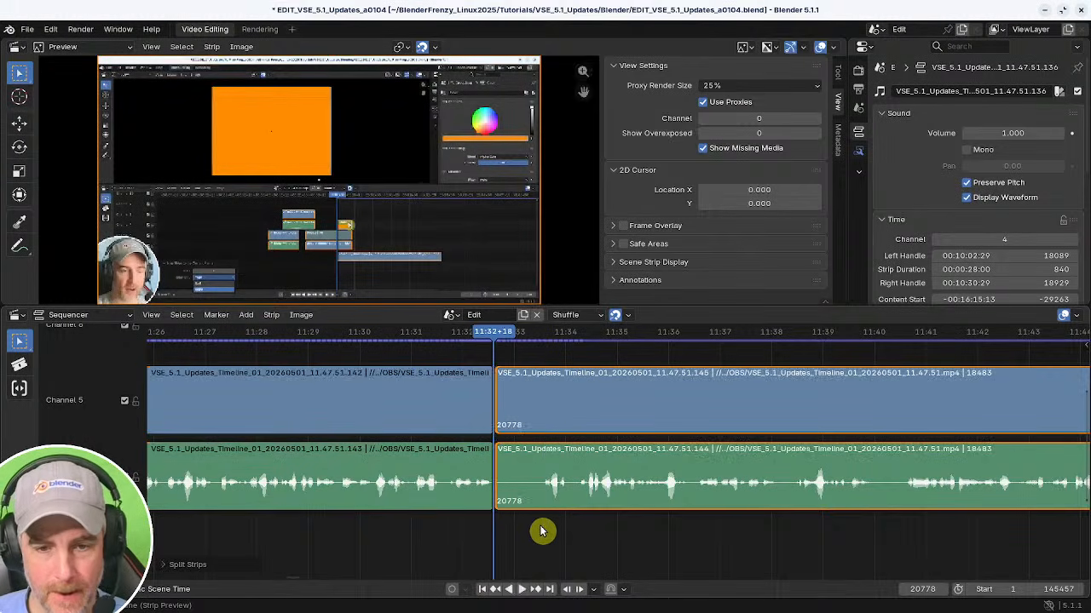
{"action": "right_click", "coordinate": [542, 531], "text": "shift"}
{"action": "key", "text": "space"}
{"action": "key", "text": "shift+s"}
{"action": "right_click", "coordinate": [440, 526], "text": "shift"}
{"action": "key", "text": "BackSpace"}
{"action": "key", "text": "space"}
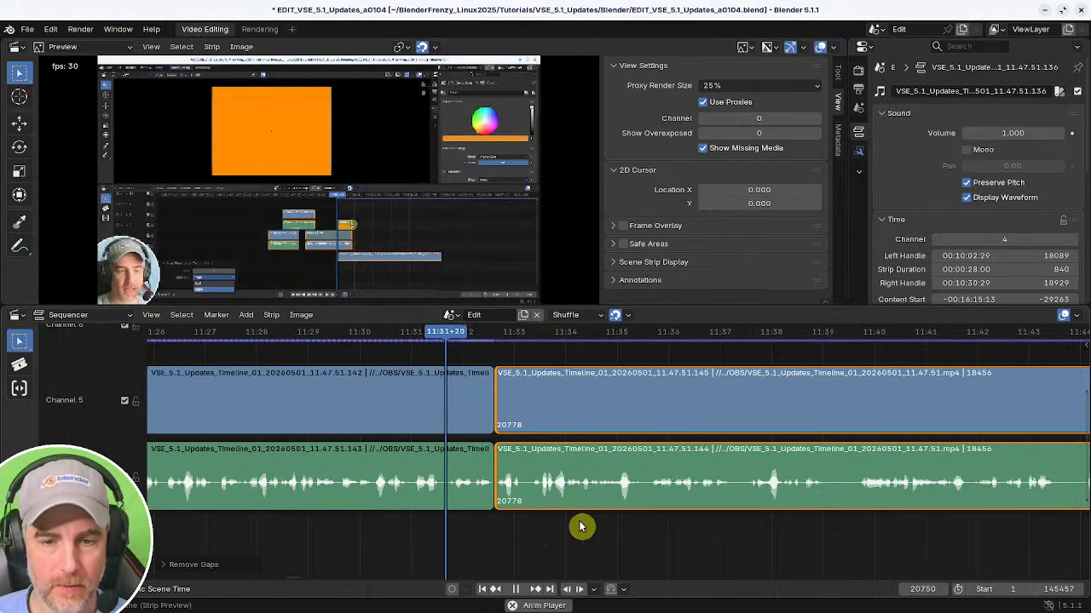
Scrub through the strips from about 11:33 to 11:55 to review the speech.
{"action": "middle_click_drag", "start_coordinate": [575, 523], "coordinate": [429, 515]}
{"action": "scroll", "coordinate": [460, 531], "scroll_direction": "down", "scroll_amount": 1}
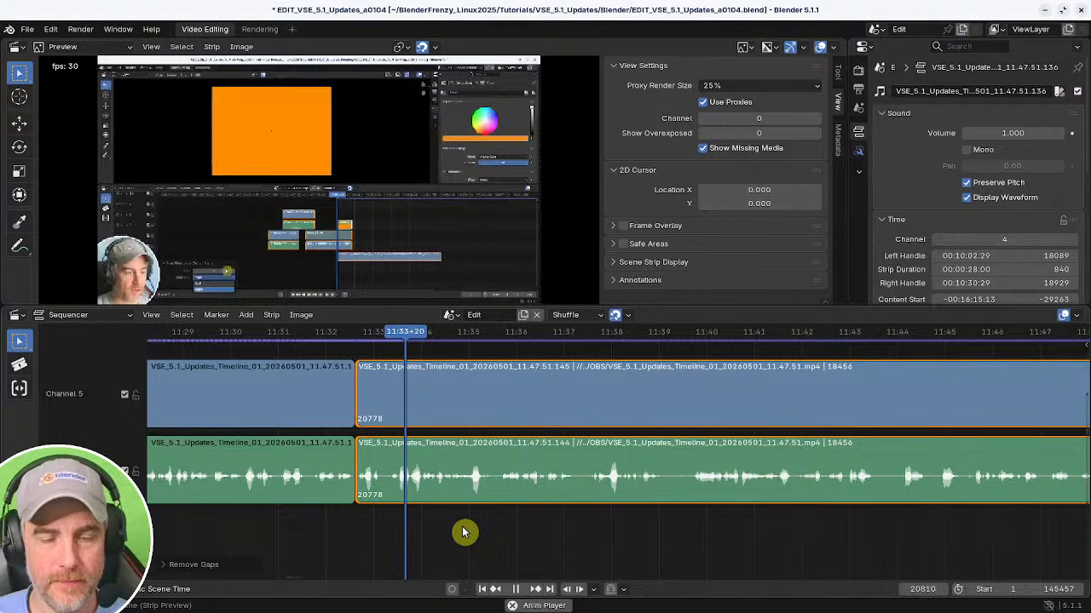
{"action": "middle_click_drag", "start_coordinate": [521, 519], "coordinate": [431, 540]}
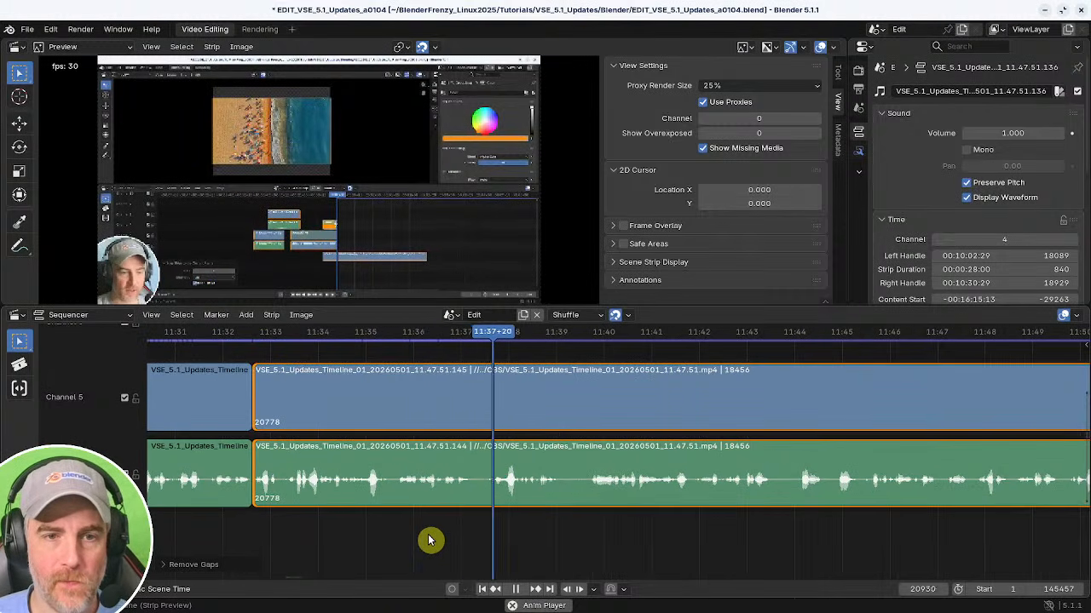
{"action": "middle_click_drag", "start_coordinate": [643, 537], "coordinate": [521, 539]}
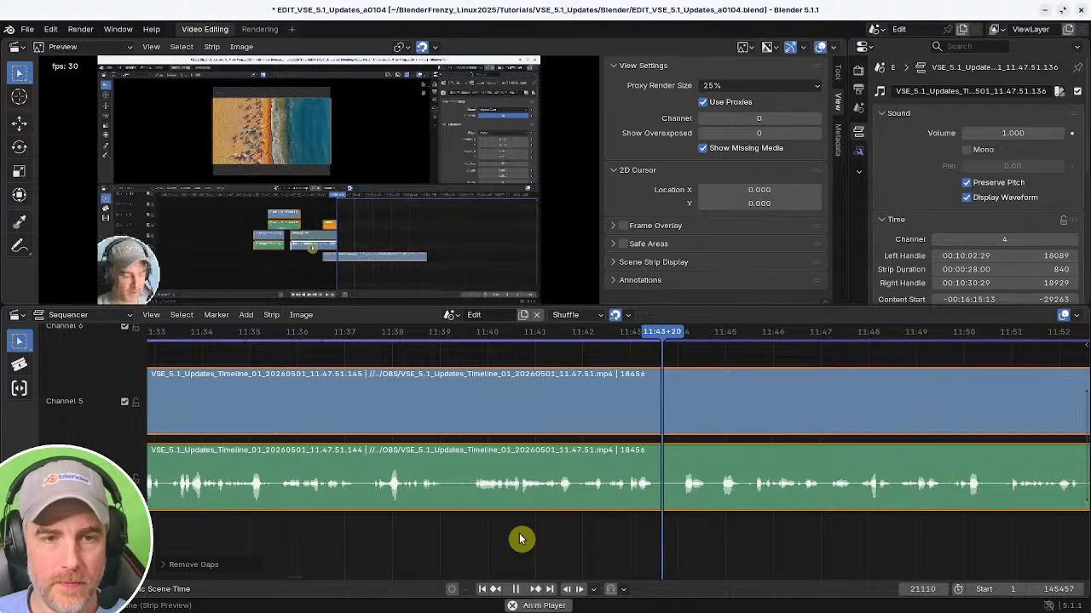
{"action": "middle_click_drag", "start_coordinate": [640, 528], "coordinate": [467, 523]}
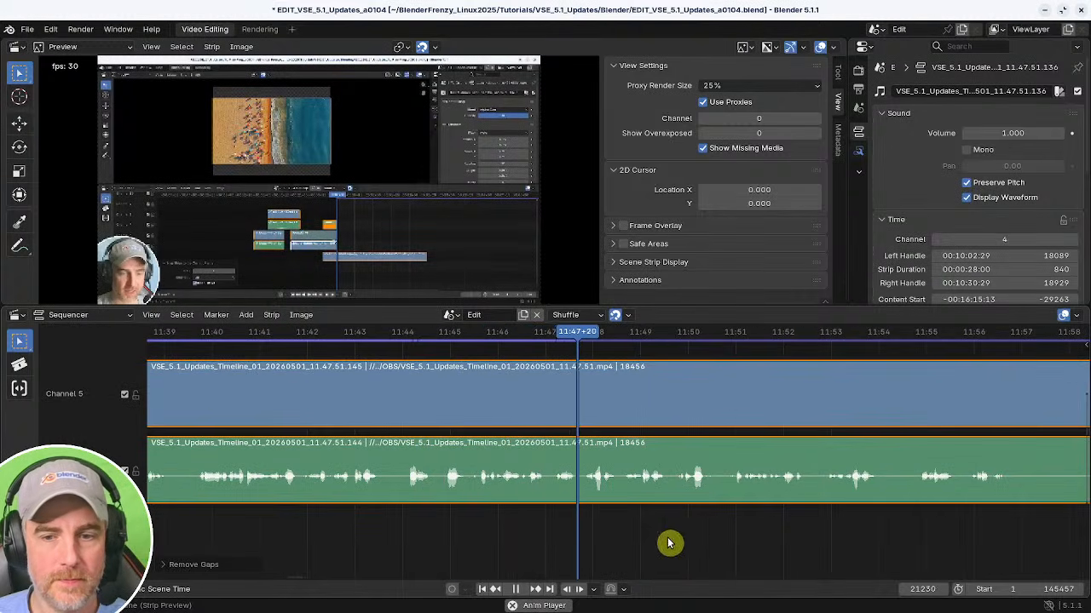
{"action": "middle_click_drag", "start_coordinate": [670, 540], "coordinate": [492, 530]}
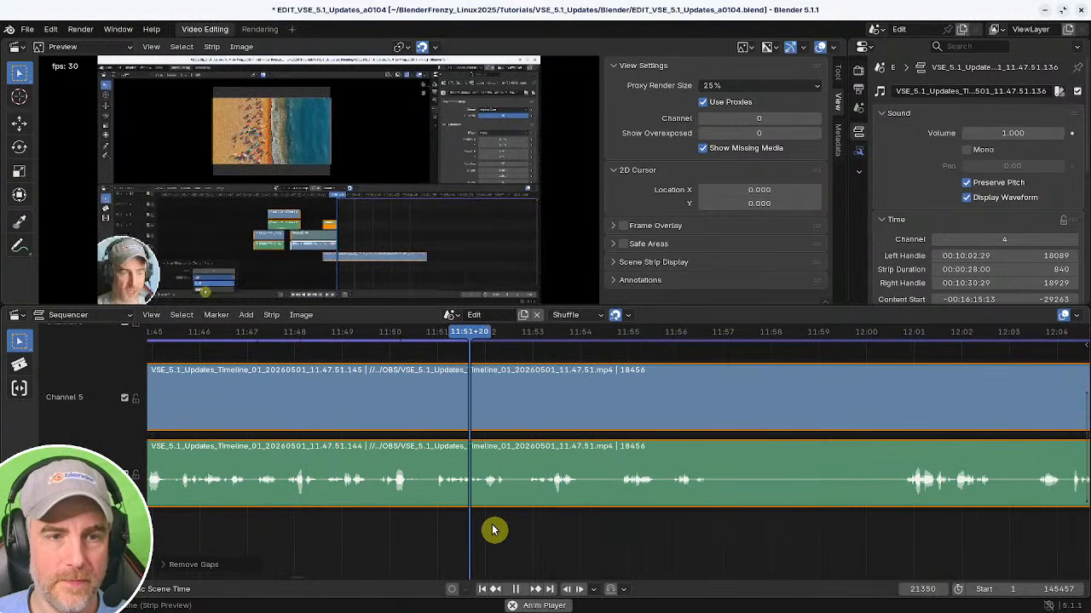
{"action": "middle_click_drag", "start_coordinate": [628, 545], "coordinate": [524, 540]}
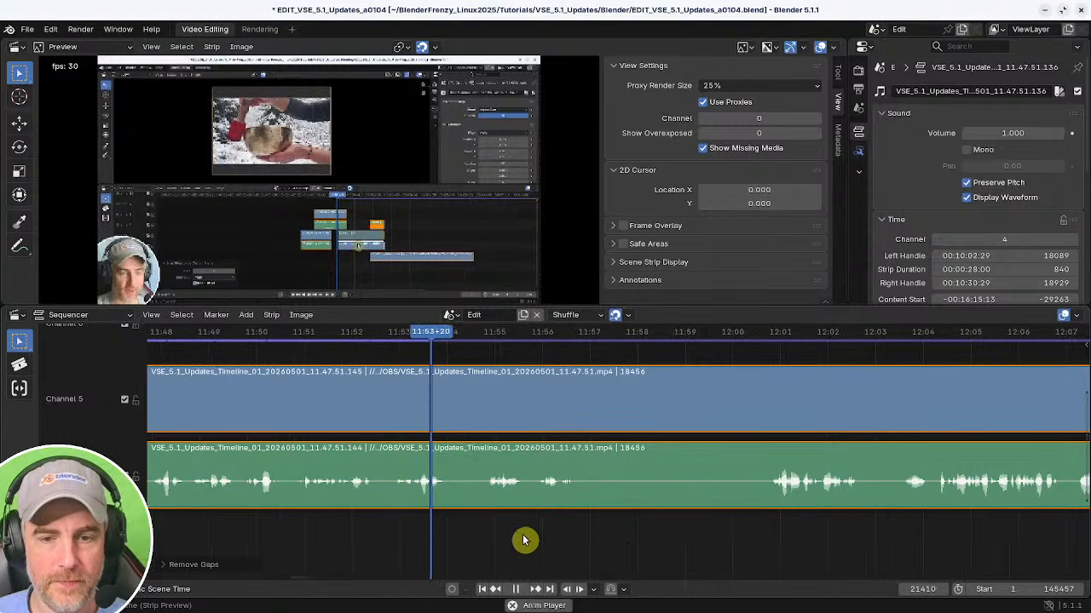
{"action": "middle_click_drag", "start_coordinate": [616, 543], "coordinate": [531, 537]}
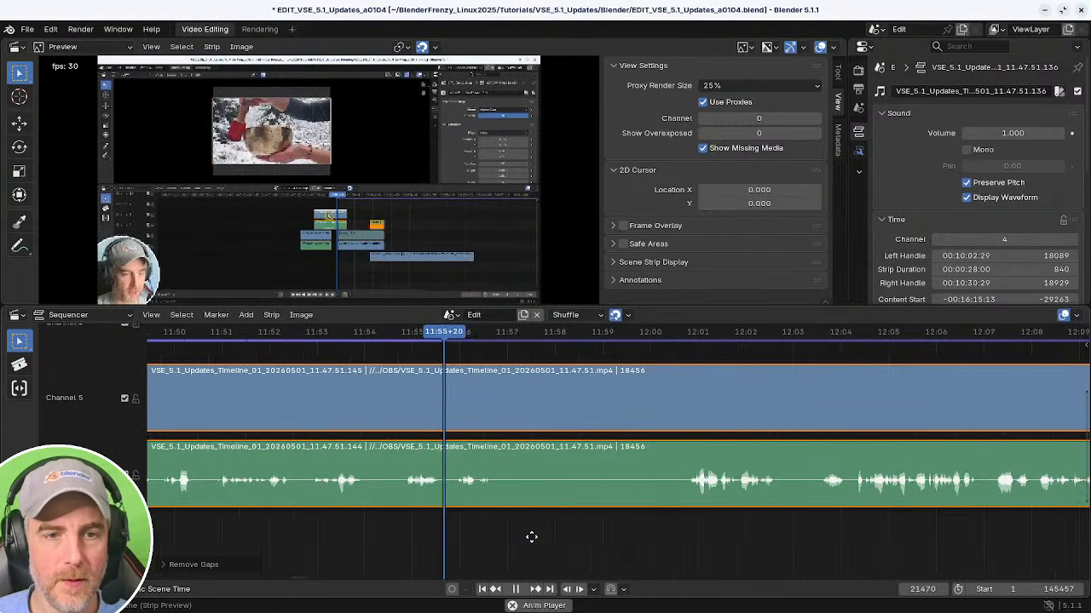
{"action": "left_click_drag", "start_coordinate": [523, 540], "coordinate": [384, 532]}
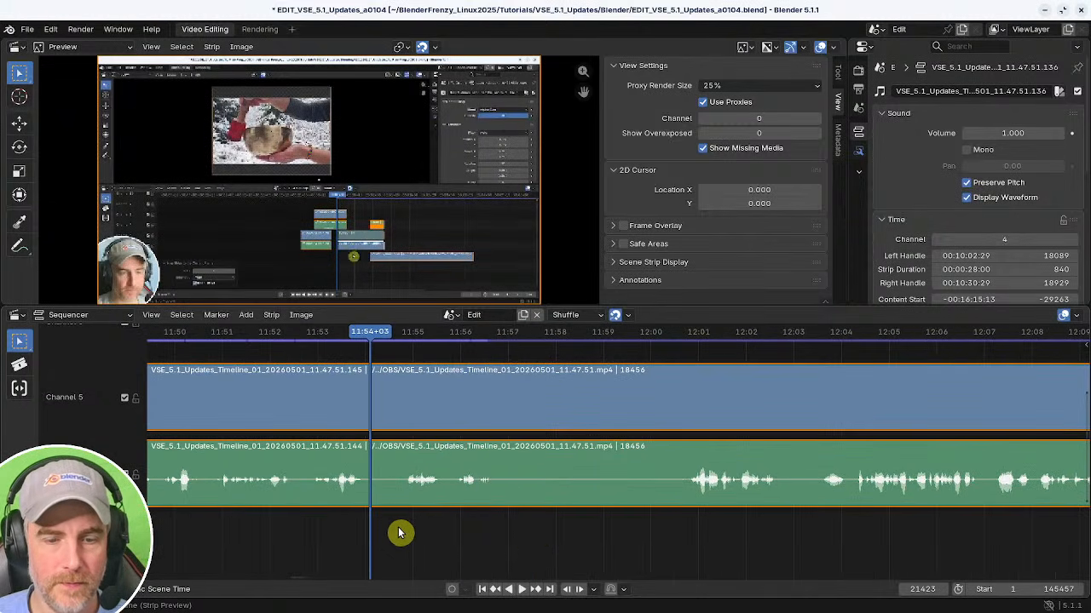
Split the strips at the playhead at about 11:54 and remove the resulting gap.
{"action": "key", "text": "k"}
{"action": "right_click_drag", "start_coordinate": [630, 552], "coordinate": [404, 536], "text": "shift"}
{"action": "key", "text": "space"}
{"action": "key", "text": "shift+s"}
{"action": "right_click", "coordinate": [362, 536], "text": "shift"}
{"action": "key", "text": "BackSpace"}
{"action": "key", "text": "space"}
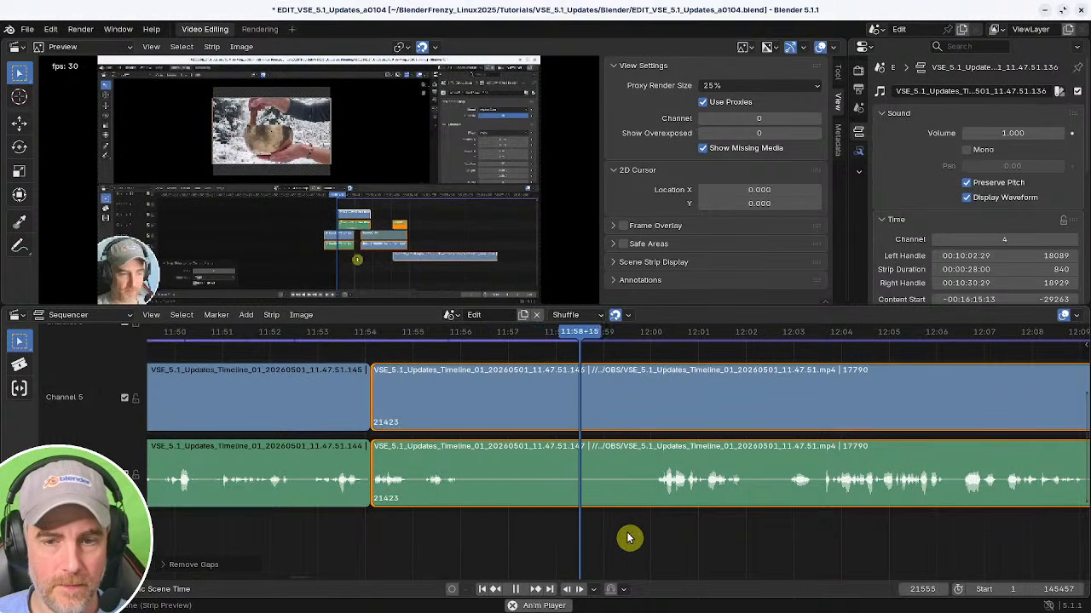
Cut out the strip section between about 11:57 and 11:59 and remove the resulting gap.
{"action": "right_click", "coordinate": [510, 531], "text": "shift"}
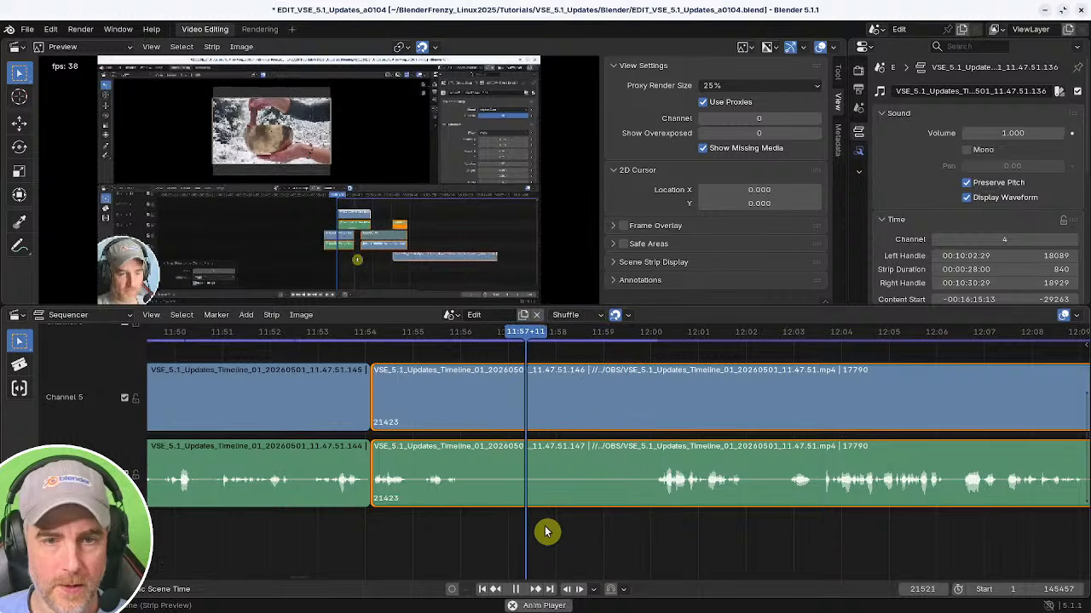
{"action": "right_click_drag", "start_coordinate": [426, 530], "coordinate": [454, 530], "text": "shift"}
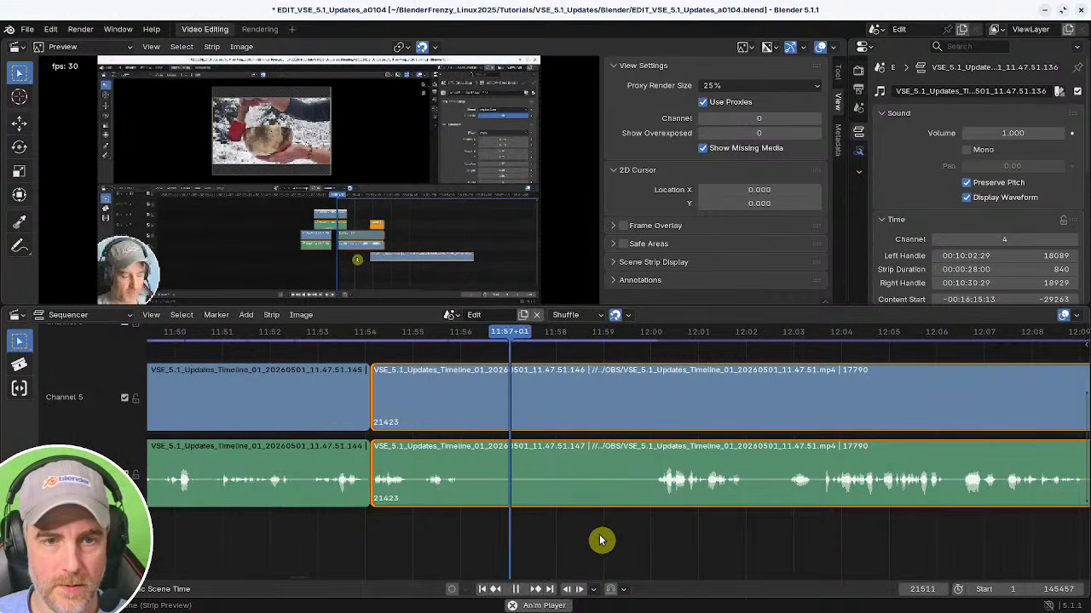
{"action": "key", "text": "k"}
{"action": "right_click_drag", "start_coordinate": [655, 535], "coordinate": [644, 535], "text": "shift"}
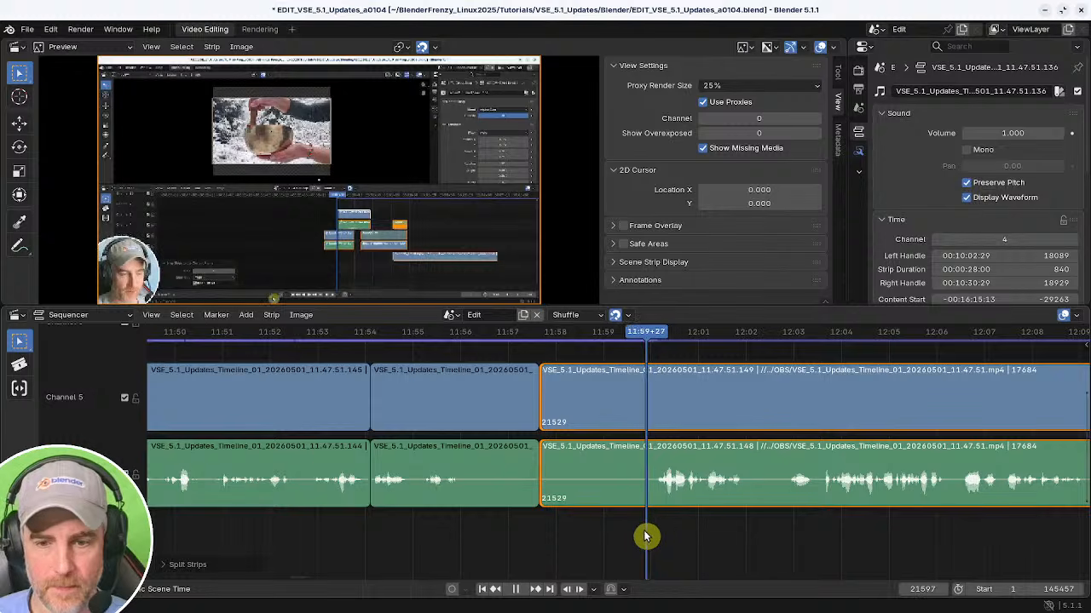
{"action": "key", "text": "k"}
{"action": "key", "text": "x"}
{"action": "right_click_drag", "start_coordinate": [542, 532], "coordinate": [516, 531], "text": "shift"}
{"action": "key", "text": "BackSpace"}
Play back and scrub around the new cut to review it.
{"action": "key", "text": "space"}
{"action": "middle_click_drag", "start_coordinate": [545, 529], "coordinate": [261, 540]}
{"action": "middle_click_drag", "start_coordinate": [424, 546], "coordinate": [424, 546]}
{"action": "key", "text": "space"}
Save the project, then save a new version as EDIT_VSE_5.1_Updates_a0105.blend.
{"action": "key", "text": "ctrl+s"}
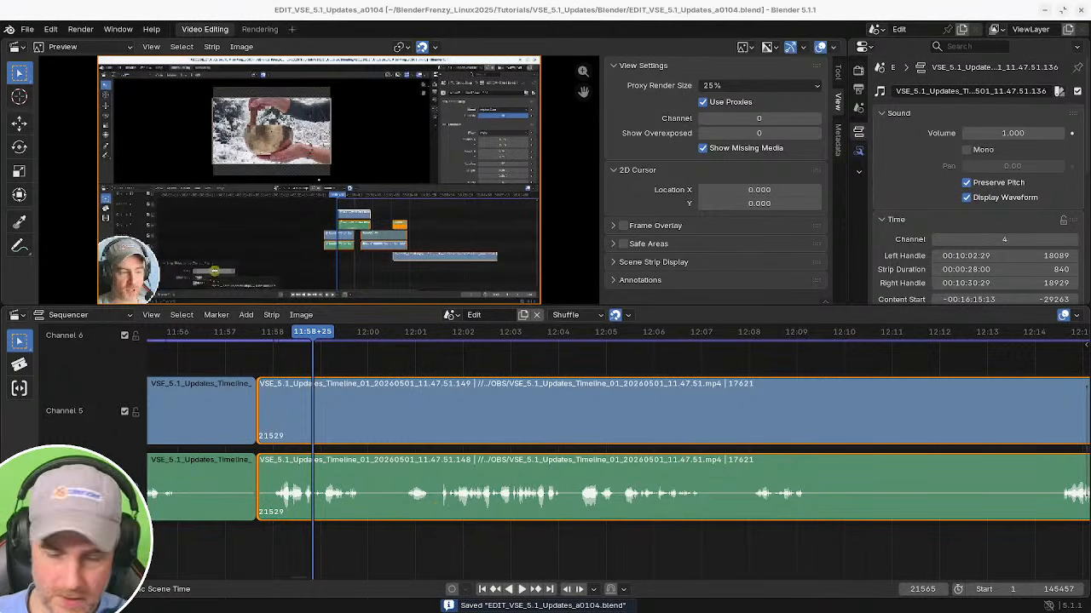
{"action": "key", "text": "ctrl+alt+s"}
Play and scrub through the strips from about 11:59 to 12:06 to review the speech.
{"action": "key", "text": "space"}
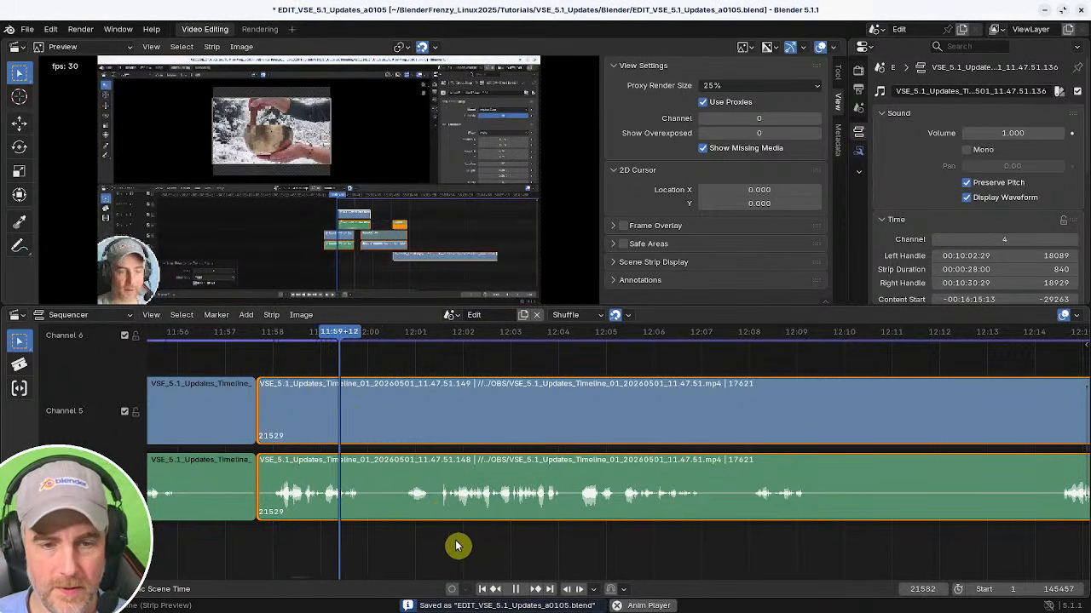
{"action": "key", "text": "space"}
{"action": "middle_click_drag", "start_coordinate": [472, 540], "coordinate": [662, 520], "text": "ctrl"}
{"action": "middle_click_drag", "start_coordinate": [534, 540], "coordinate": [482, 534]}
{"action": "right_click", "coordinate": [555, 527], "text": "shift"}
{"action": "key", "text": "space"}
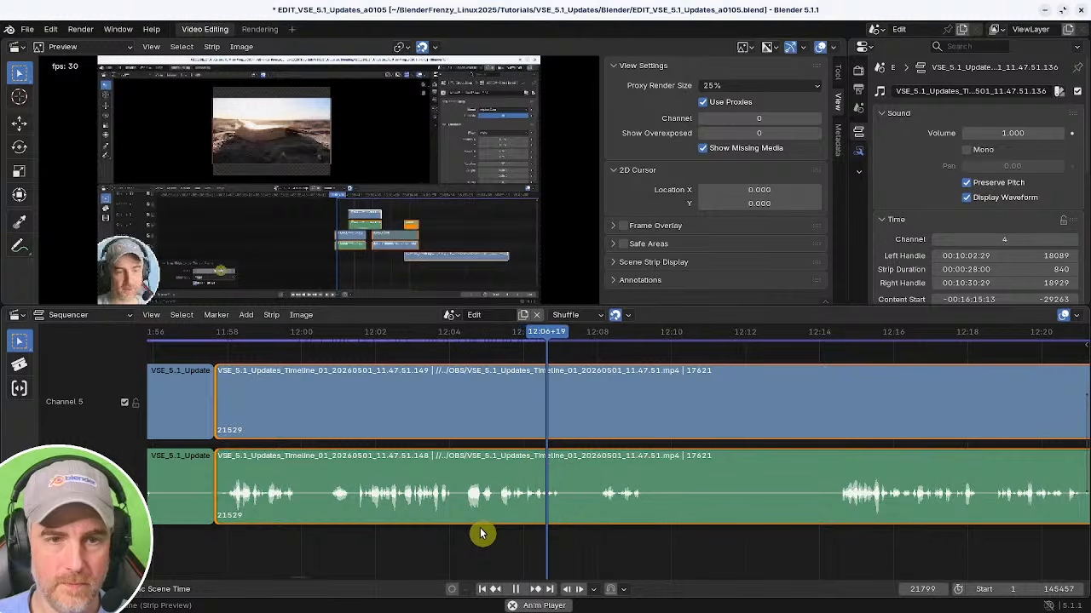
Split the strips at about 12:06, snapping the later part to the playhead and removing the gap.
{"action": "left_click_drag", "start_coordinate": [480, 533], "coordinate": [523, 528]}
{"action": "key", "text": "k"}
{"action": "key", "text": "shift+s"}
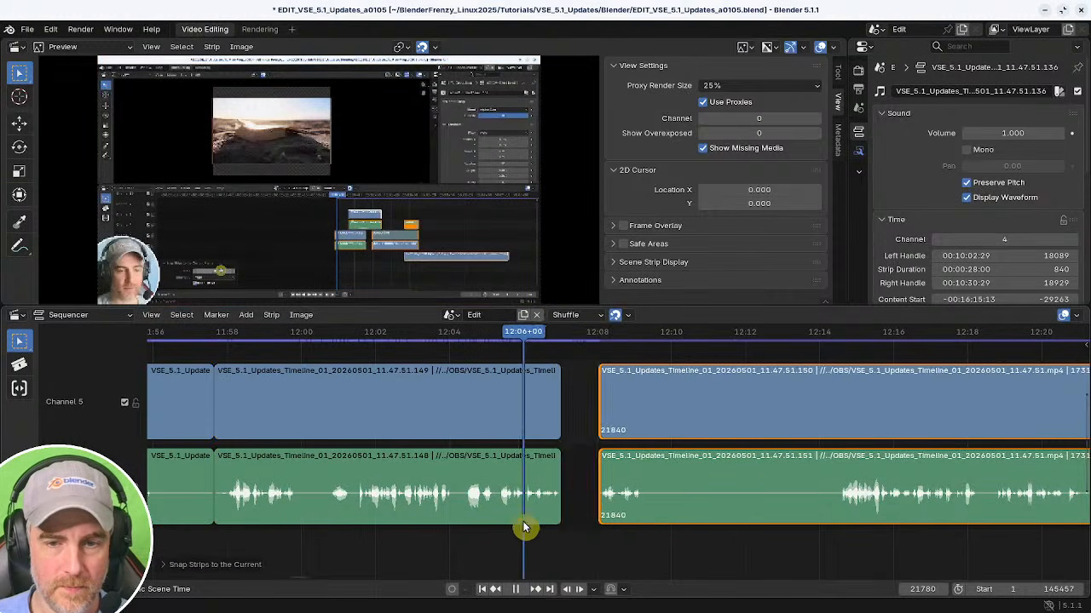
{"action": "key", "text": "BackSpace"}
Split the strips at about 12:07 and snap the following strips to the playhead at about 12:13.
{"action": "key", "text": "space"}
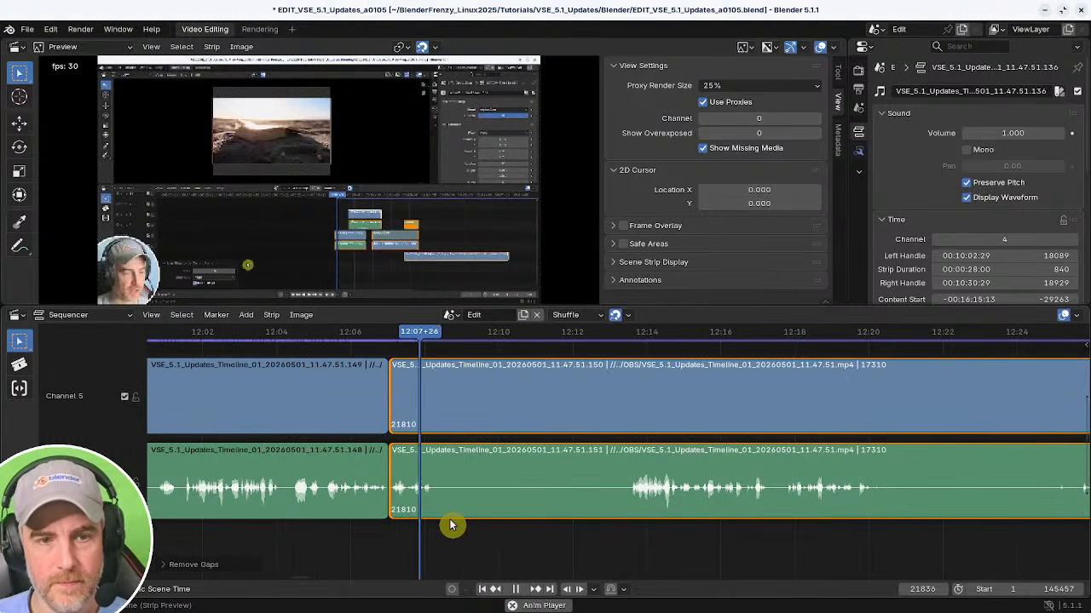
{"action": "key", "text": "k"}
{"action": "key", "text": "space"}
{"action": "left_click", "coordinate": [624, 533]}
{"action": "key", "text": "shift+s"}
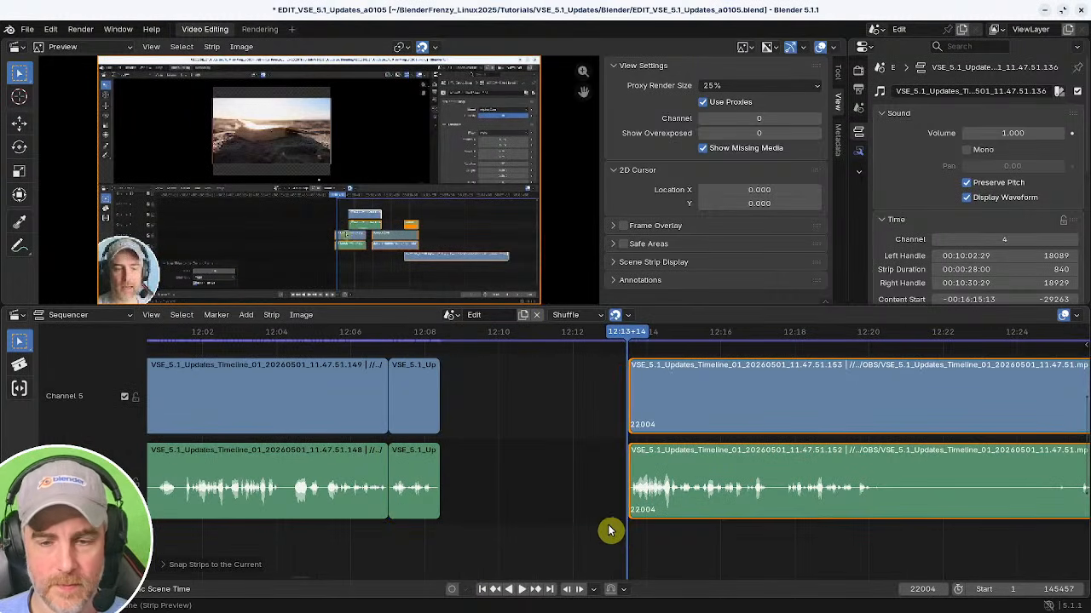
Delete the short strip segment between about 12:07 and 12:08 and remove the resulting gap.
{"action": "key", "text": "space"}
{"action": "key", "text": "space"}
{"action": "left_click", "coordinate": [427, 506]}
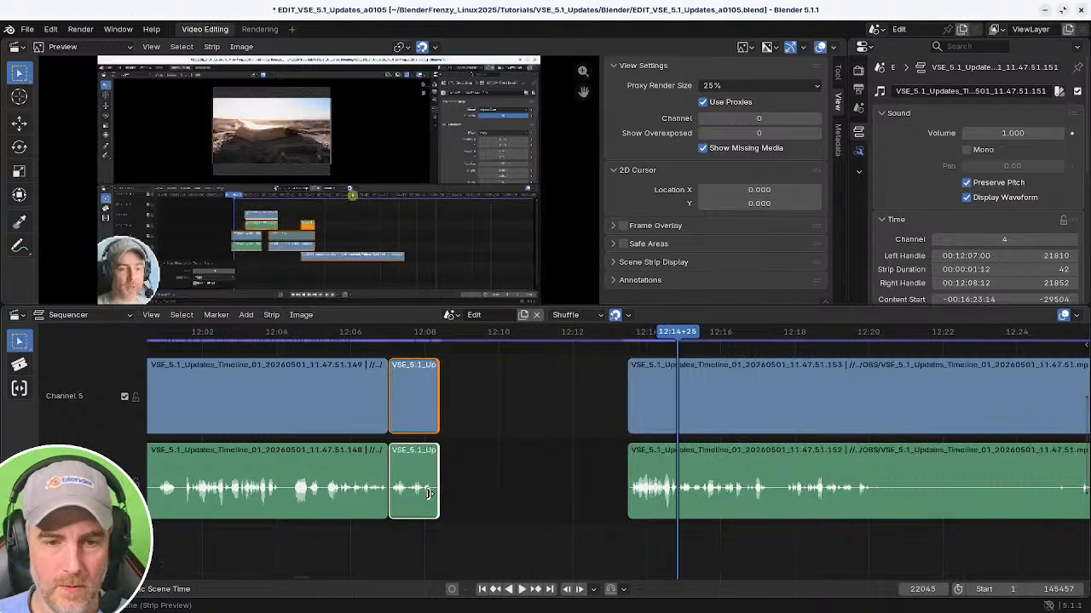
{"action": "key", "text": "x"}
{"action": "right_click", "coordinate": [346, 521], "text": "shift"}
{"action": "key", "text": "BackSpace"}
{"action": "key", "text": "space"}
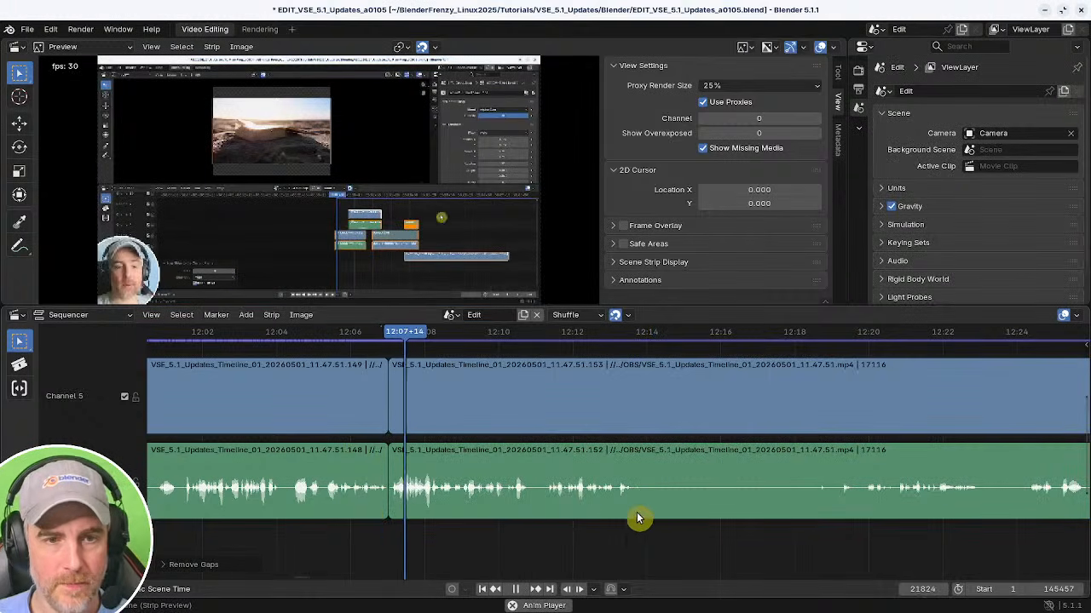
Review the speech around 12:11 to 12:14 and split the strips at the playhead at about 12:14.
{"action": "middle_click_drag", "start_coordinate": [609, 517], "coordinate": [469, 509]}
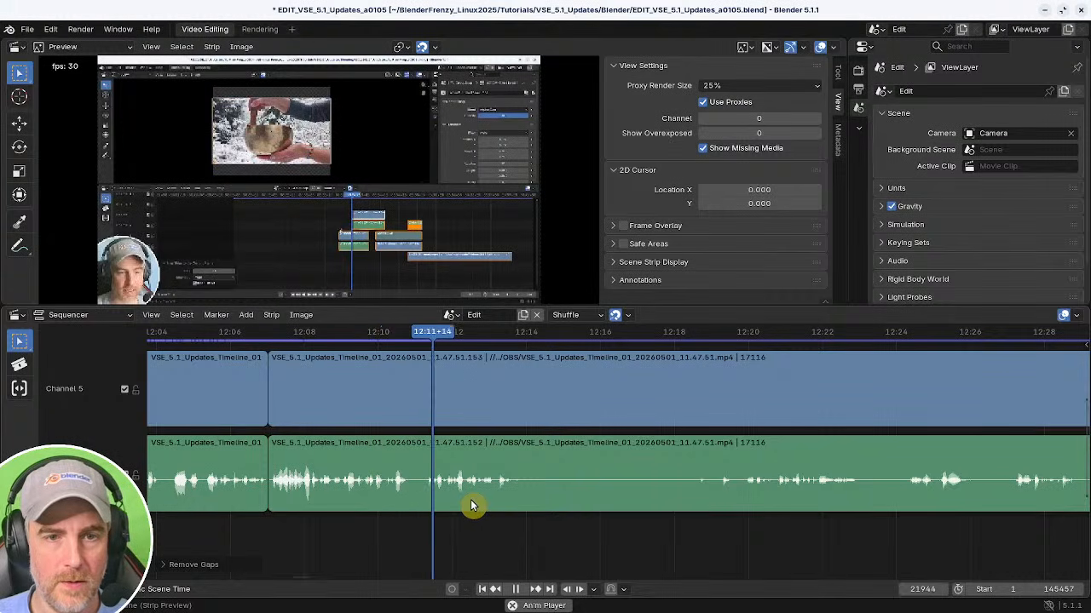
{"action": "middle_click_drag", "start_coordinate": [612, 501], "coordinate": [588, 506]}
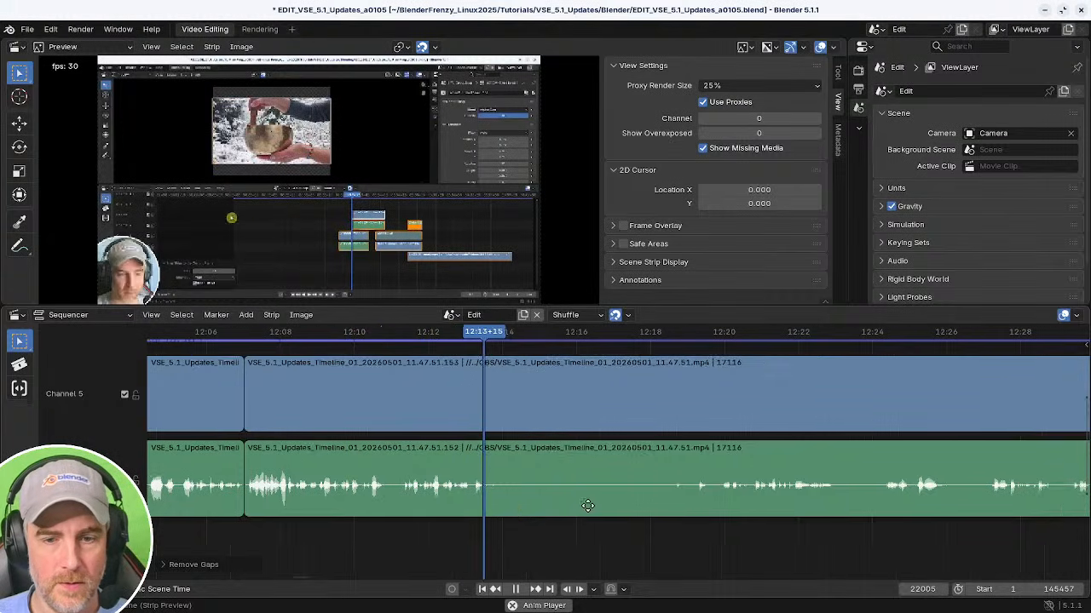
{"action": "key", "text": "space"}
{"action": "key", "text": "k"}
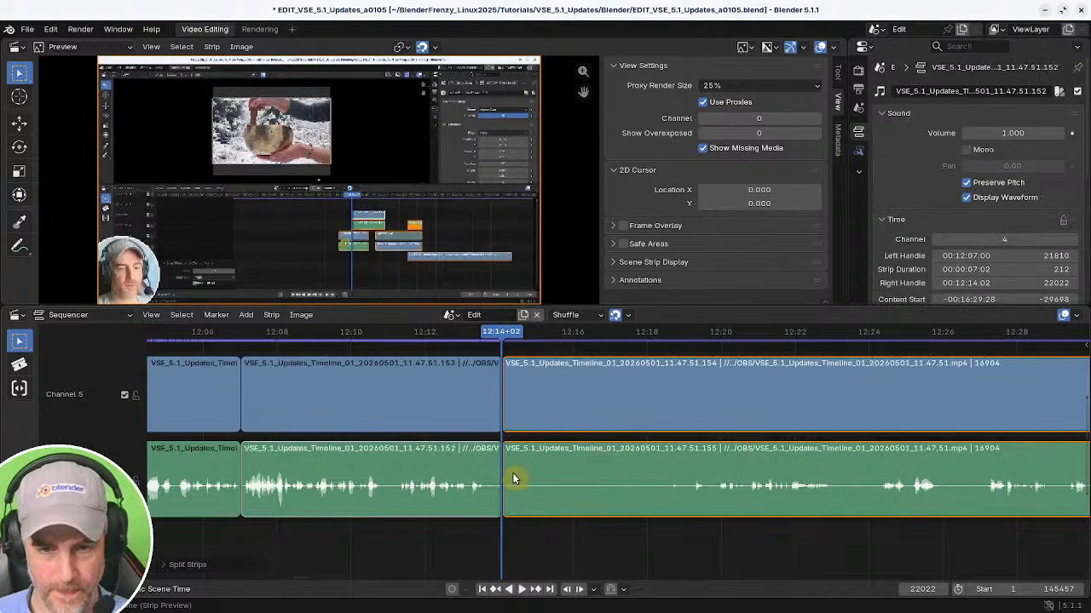
Select the strip after the split and scrub through it from about 12:14 to 12:52 to review the speech.
{"action": "left_click", "coordinate": [513, 478]}
{"action": "middle_click_drag", "start_coordinate": [891, 504], "coordinate": [615, 509]}
{"action": "mouse_move", "coordinate": [614, 509]}
{"action": "middle_mouse_down", "text": "ctrl"}
{"action": "mouse_move", "coordinate": [604, 519]}
{"action": "mouse_move", "coordinate": [636, 510]}
{"action": "middle_mouse_up", "text": "ctrl"}
{"action": "left_click", "coordinate": [579, 521]}
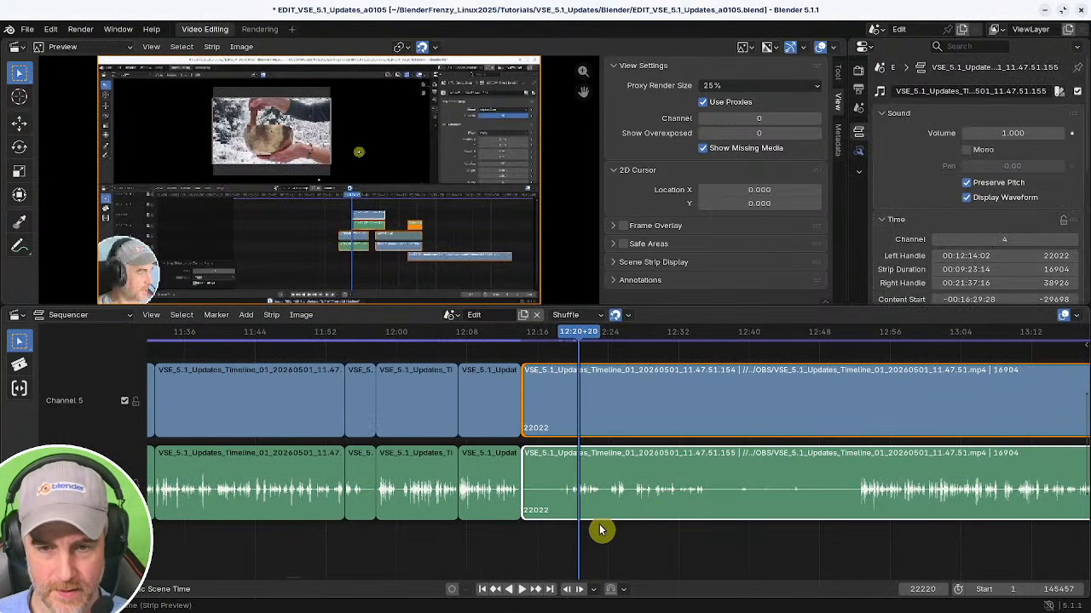
{"action": "key", "text": "space"}
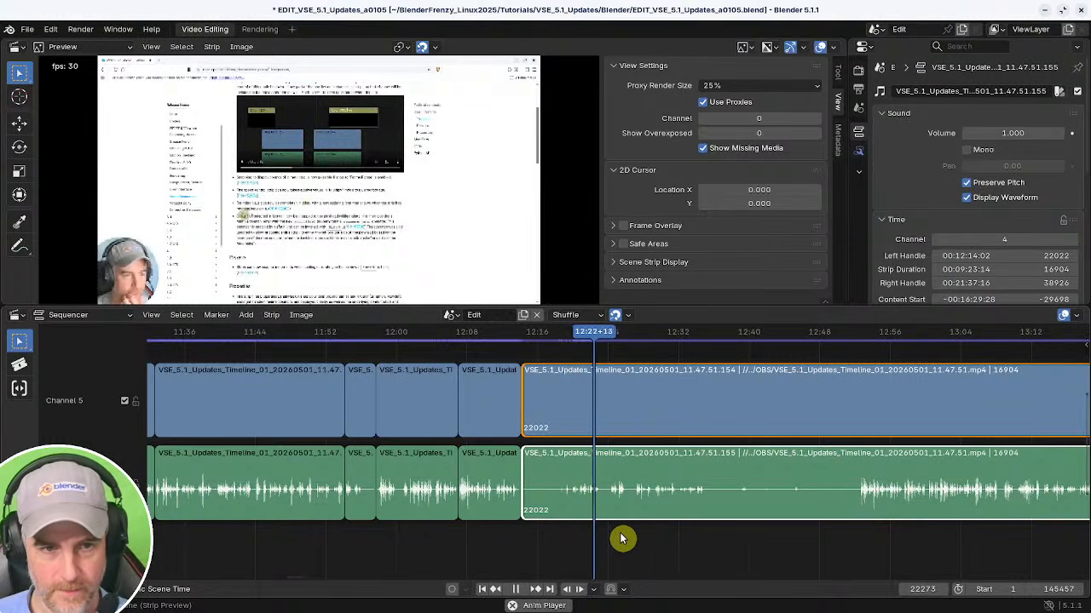
{"action": "key", "text": "space"}
{"action": "mouse_move", "coordinate": [700, 515]}
{"action": "middle_mouse_down"}
{"action": "mouse_move", "coordinate": [547, 522]}
{"action": "mouse_move", "coordinate": [638, 506]}
{"action": "mouse_move", "coordinate": [793, 516]}
{"action": "mouse_move", "coordinate": [516, 520]}
{"action": "mouse_move", "coordinate": [720, 506]}
{"action": "middle_mouse_up"}
{"action": "middle_click_drag", "start_coordinate": [720, 506], "coordinate": [764, 516], "text": "ctrl"}
{"action": "right_click", "coordinate": [788, 501], "text": "shift"}
{"action": "key", "text": "space"}
{"action": "right_click", "coordinate": [546, 518], "text": "shift"}
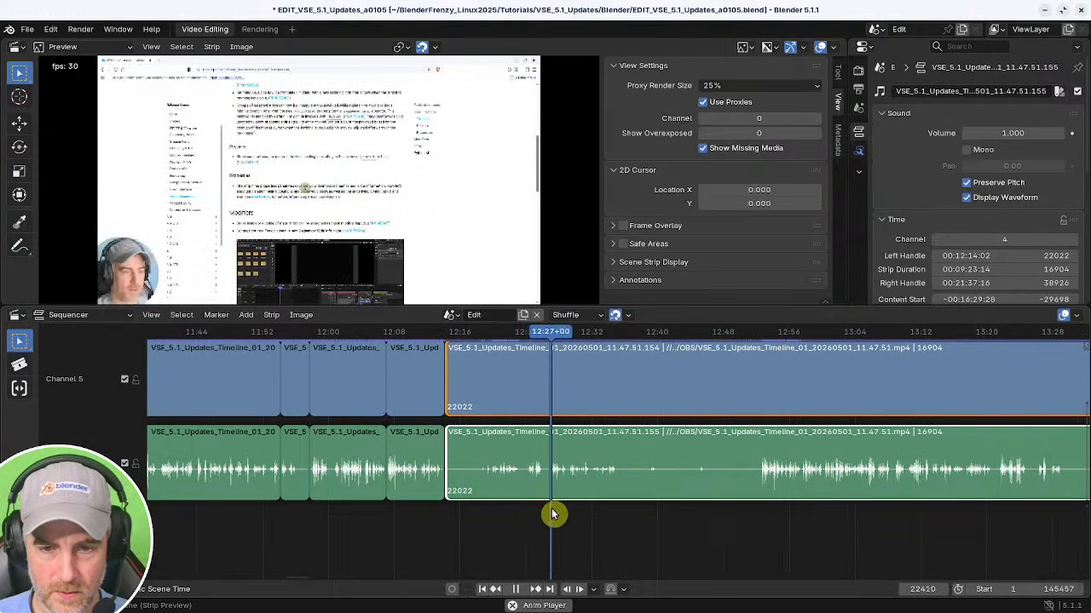
{"action": "right_click", "coordinate": [604, 509], "text": "shift"}
{"action": "right_click", "coordinate": [757, 502], "text": "shift"}
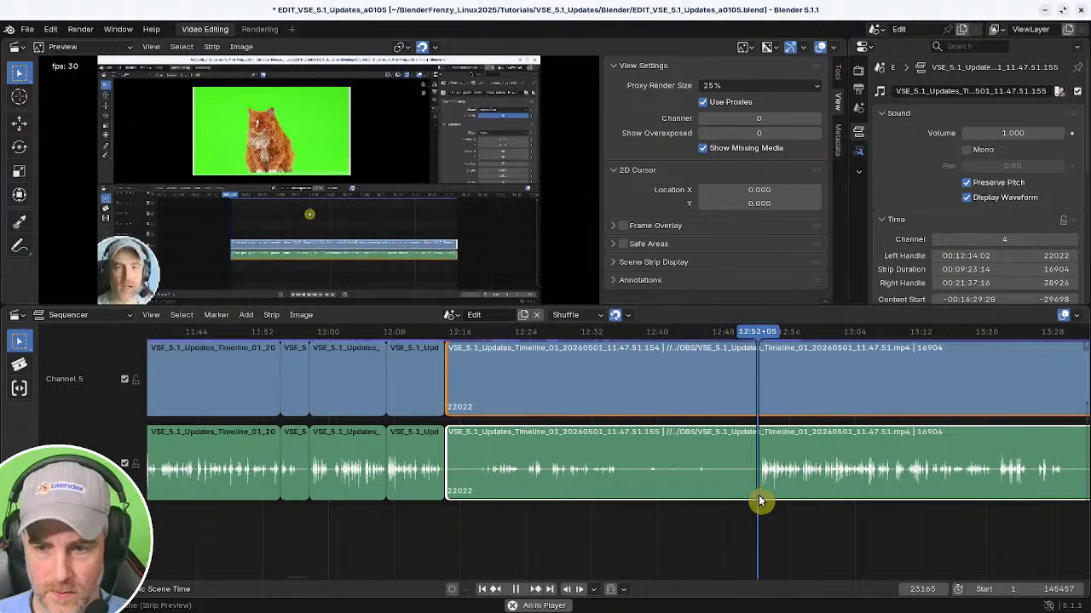
{"action": "scroll", "coordinate": [746, 528], "scroll_direction": "up", "scroll_amount": 2}
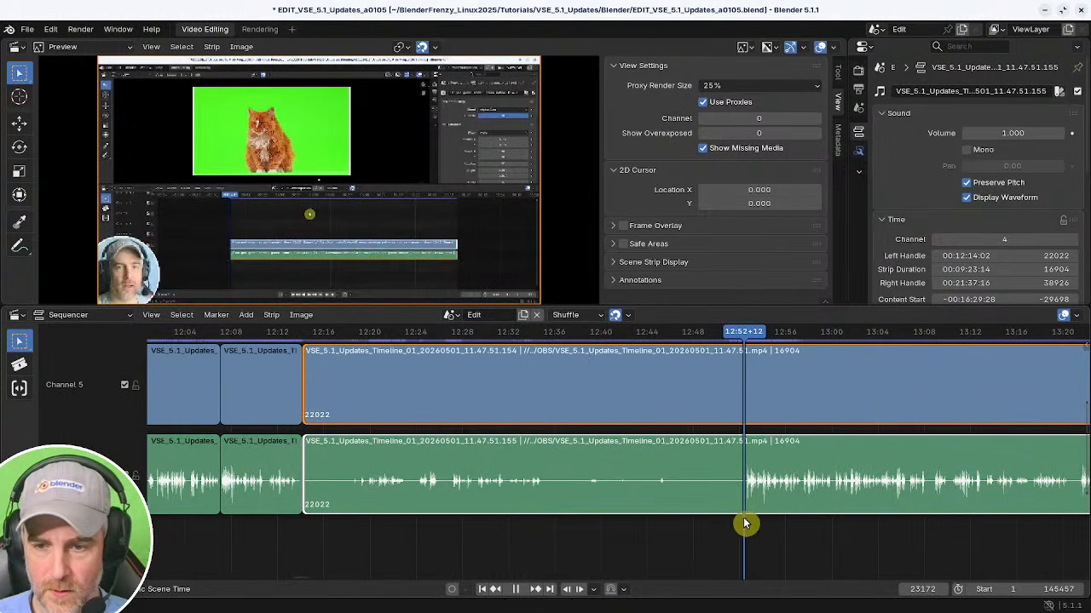
Split the strips at about 12:52 and delete the section between about 12:14 and 12:52.
{"action": "key", "text": "k"}
{"action": "key", "text": "x"}
{"action": "middle_click_drag", "start_coordinate": [775, 520], "coordinate": [392, 513]}
{"action": "middle_click_drag", "start_coordinate": [615, 508], "coordinate": [637, 526], "text": "ctrl"}
{"action": "right_click_drag", "start_coordinate": [537, 506], "coordinate": [566, 503], "text": "shift"}
{"action": "key", "text": "space"}
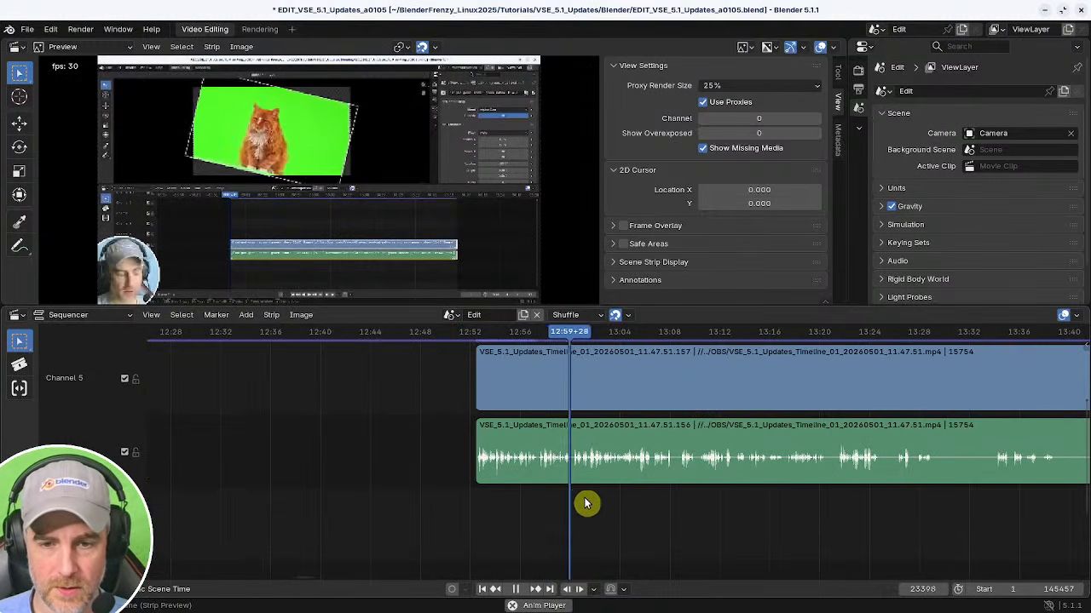
Scrub through the strips from about 12:53 to 13:00 to review the speech.
{"action": "middle_click_drag", "start_coordinate": [654, 518], "coordinate": [579, 523]}
{"action": "right_click", "coordinate": [435, 511], "text": "shift"}
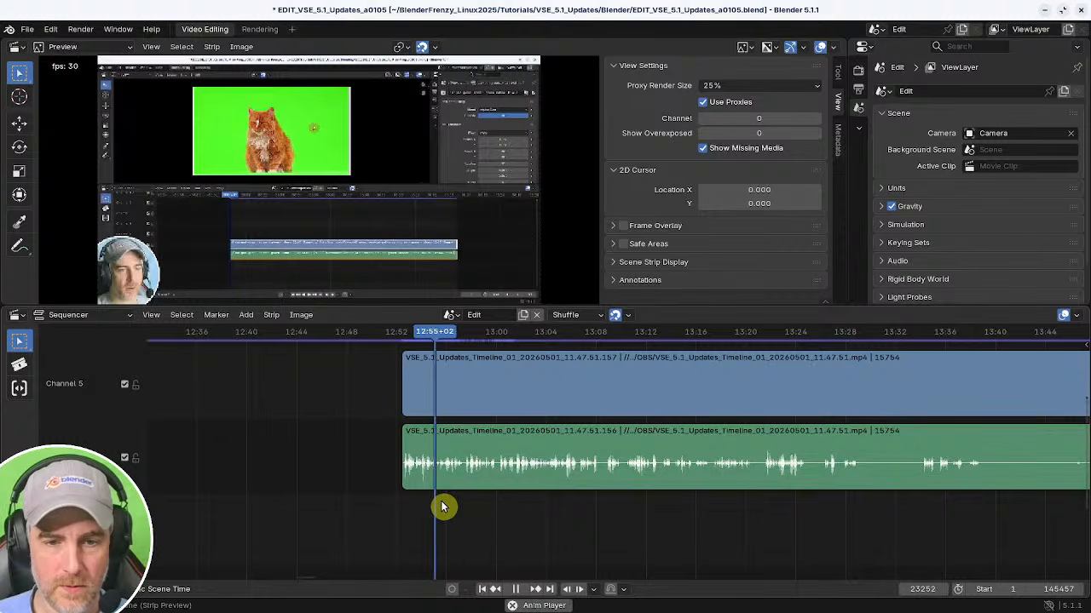
{"action": "right_click", "coordinate": [462, 505], "text": "shift"}
{"action": "right_click", "coordinate": [495, 503], "text": "shift"}
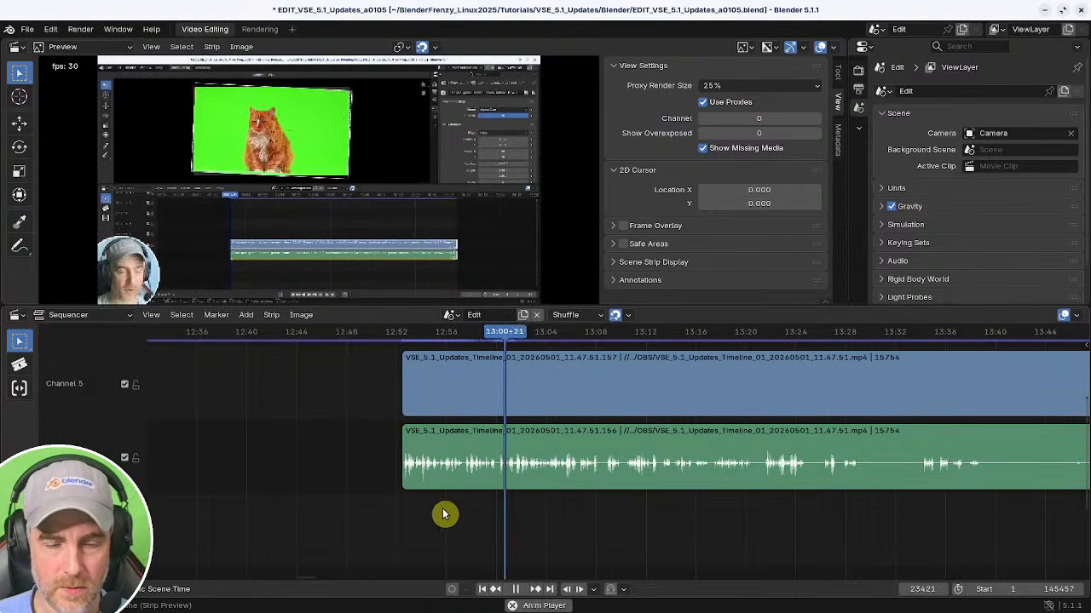
{"action": "right_click", "coordinate": [408, 519], "text": "shift"}
{"action": "right_click", "coordinate": [397, 521], "text": "shift"}
{"action": "middle_click_drag", "start_coordinate": [438, 524], "coordinate": [556, 531]}
{"action": "middle_click_drag", "start_coordinate": [582, 531], "coordinate": [480, 538], "text": "ctrl"}
{"action": "key", "text": "space"}
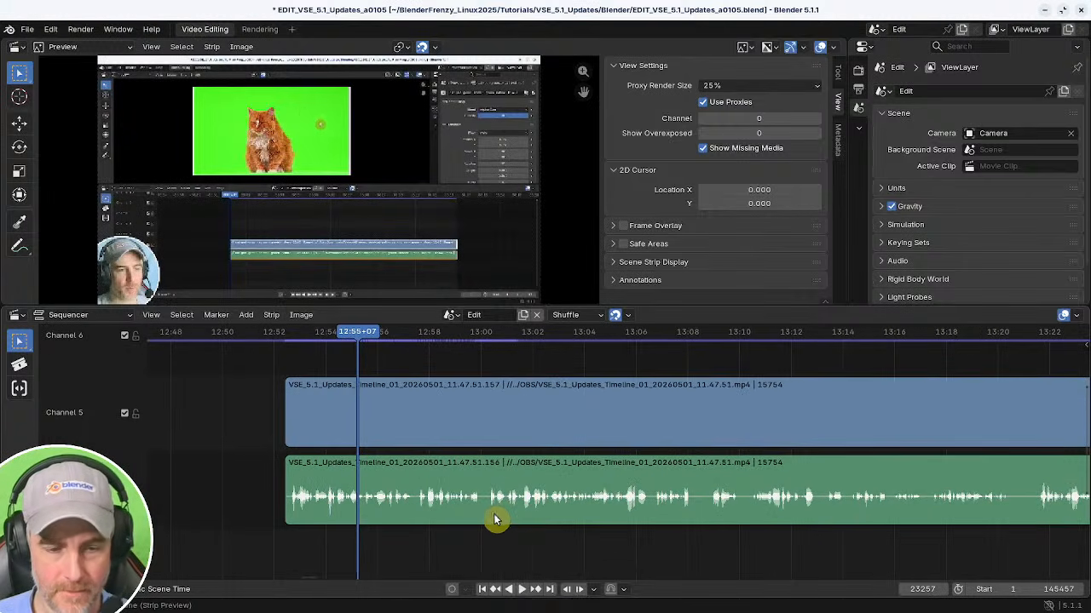
Save the project and play back the strips from about 12:55.
{"action": "key", "text": "ctrl+s"}
{"action": "key", "text": "space"}
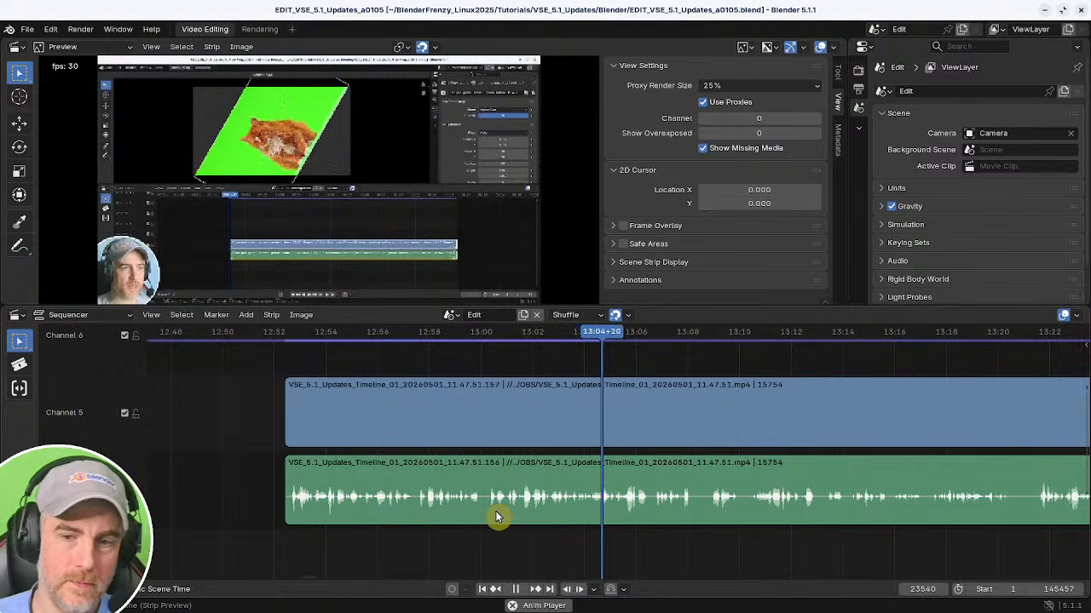
{"action": "key", "text": "space"}
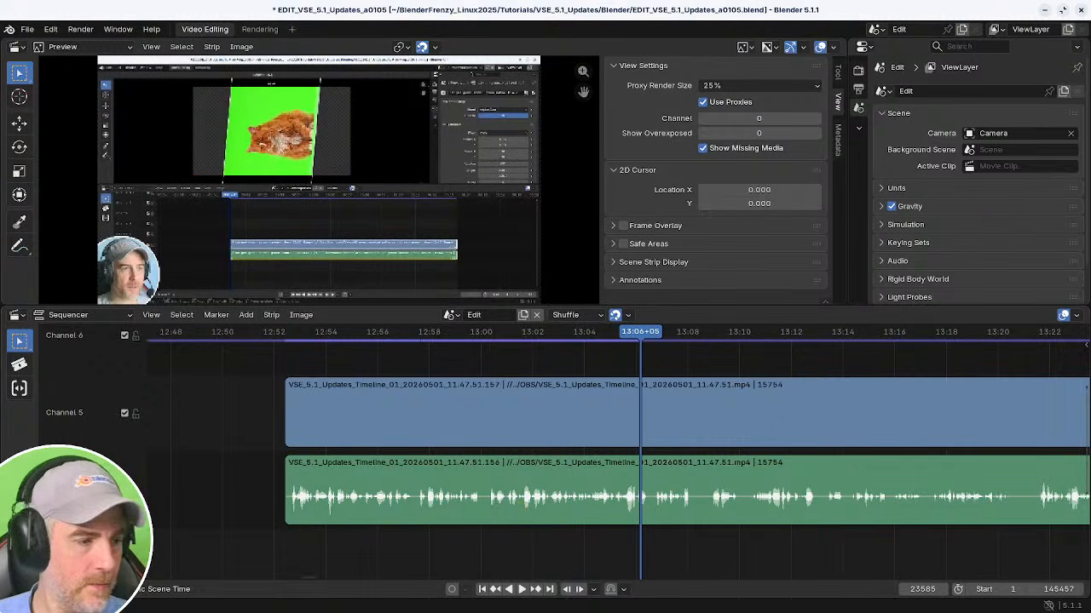
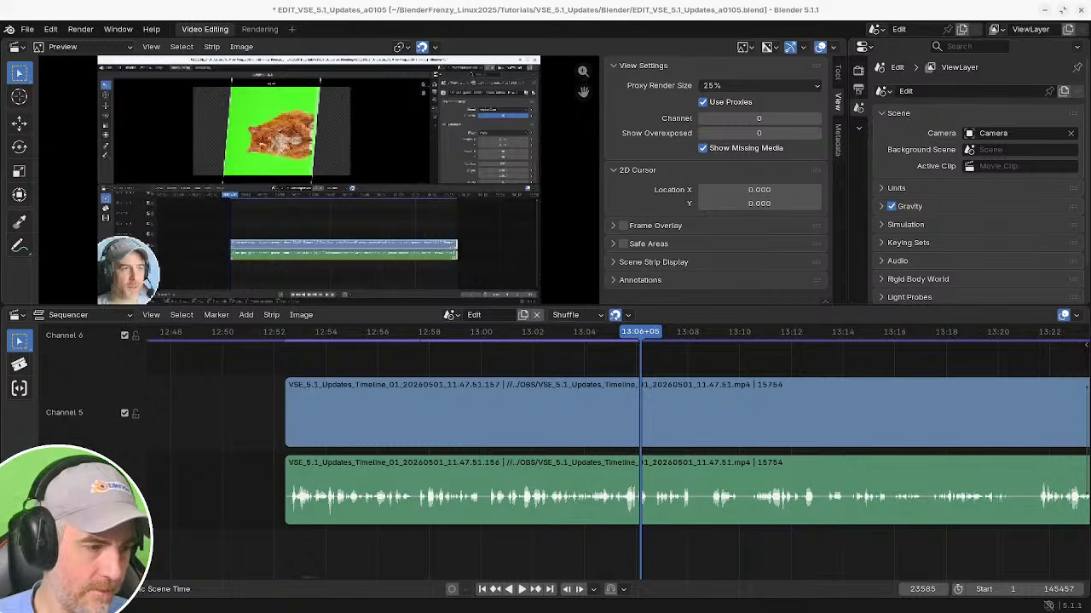
Play back the strips from about 13:05 and scrub forward to about 13:20 to review the speech.
{"action": "right_click", "coordinate": [610, 482], "text": "shift"}
{"action": "key", "text": "space"}
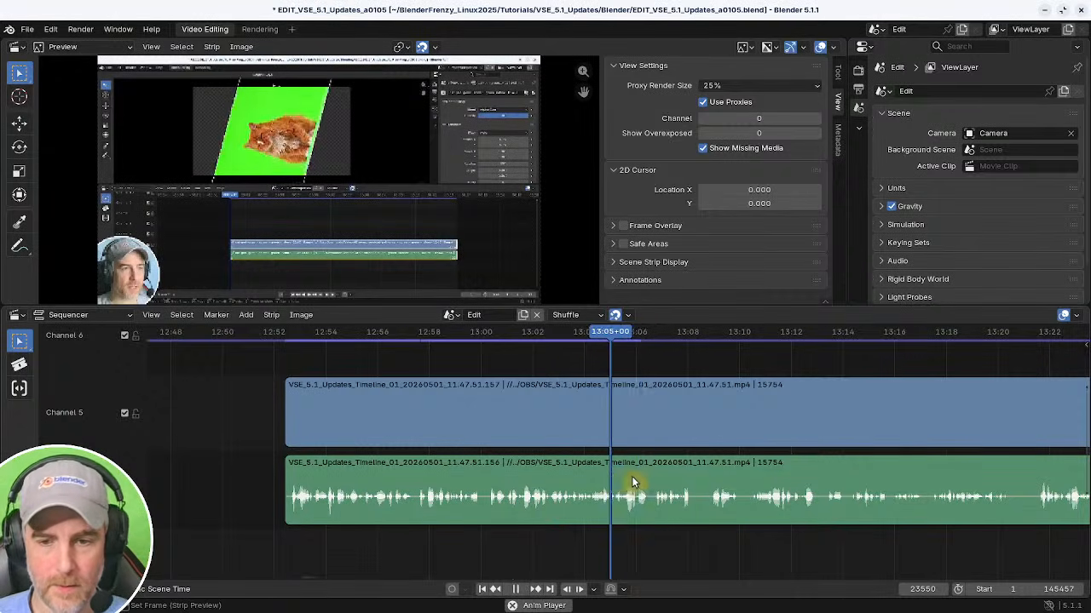
{"action": "middle_click_drag", "start_coordinate": [632, 495], "coordinate": [360, 507]}
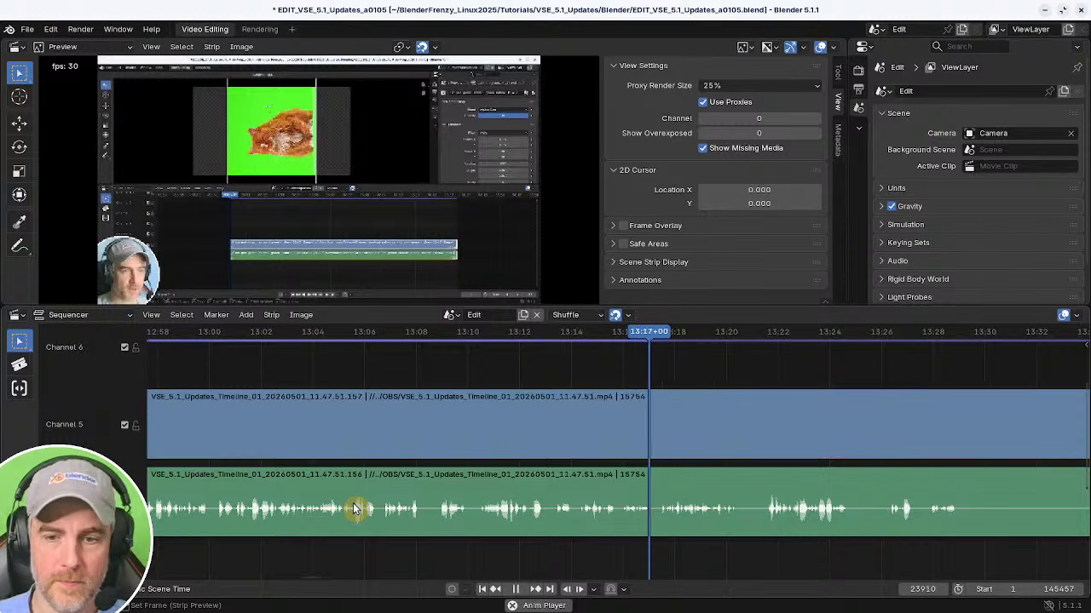
{"action": "middle_click_drag", "start_coordinate": [628, 511], "coordinate": [327, 500]}
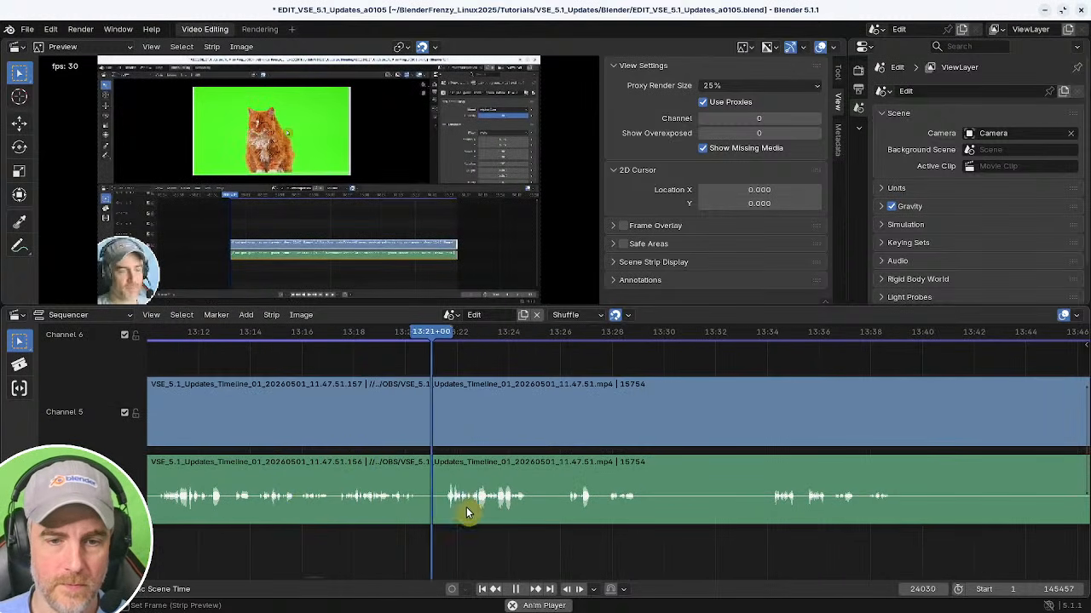
{"action": "left_click", "coordinate": [392, 507]}
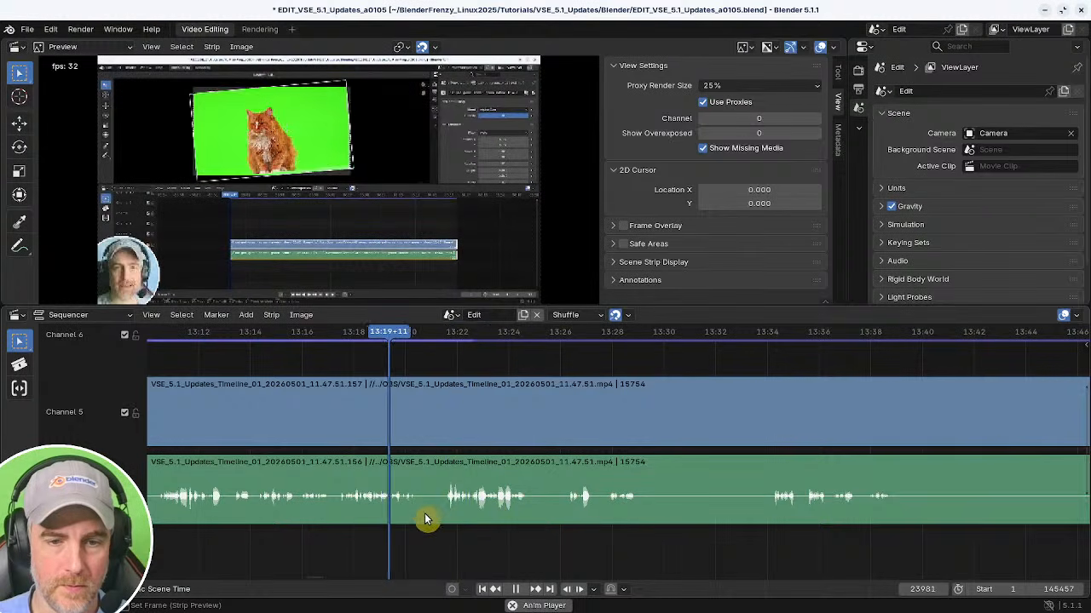
Split the strips at about 13:20 and remove the gap at the cut, then resume playback.
{"action": "key", "text": "space"}
{"action": "key", "text": "k"}
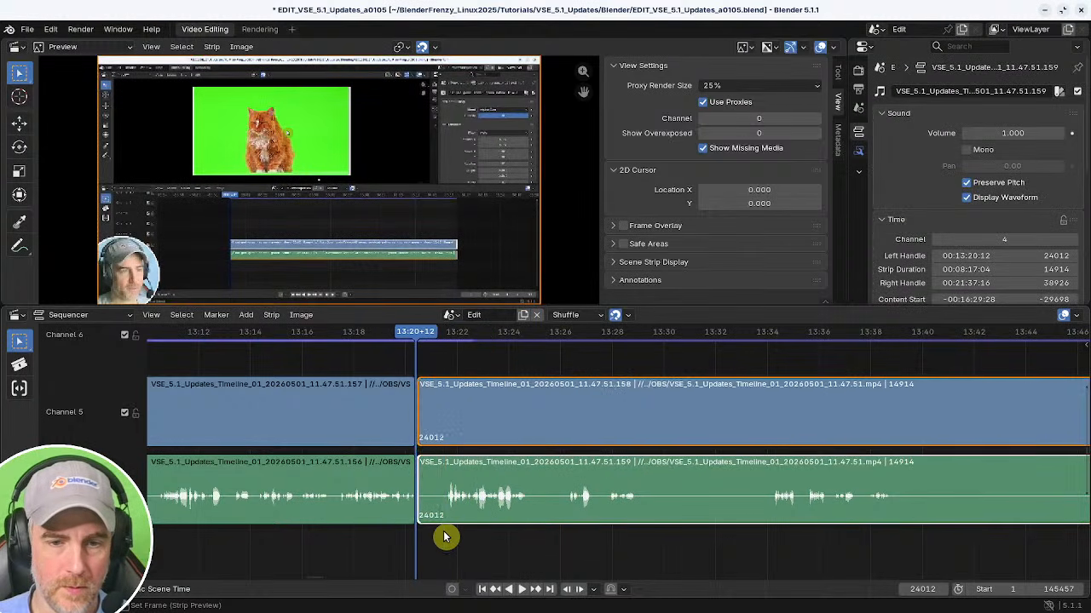
{"action": "key", "text": "BackSpace"}
{"action": "key", "text": "space"}
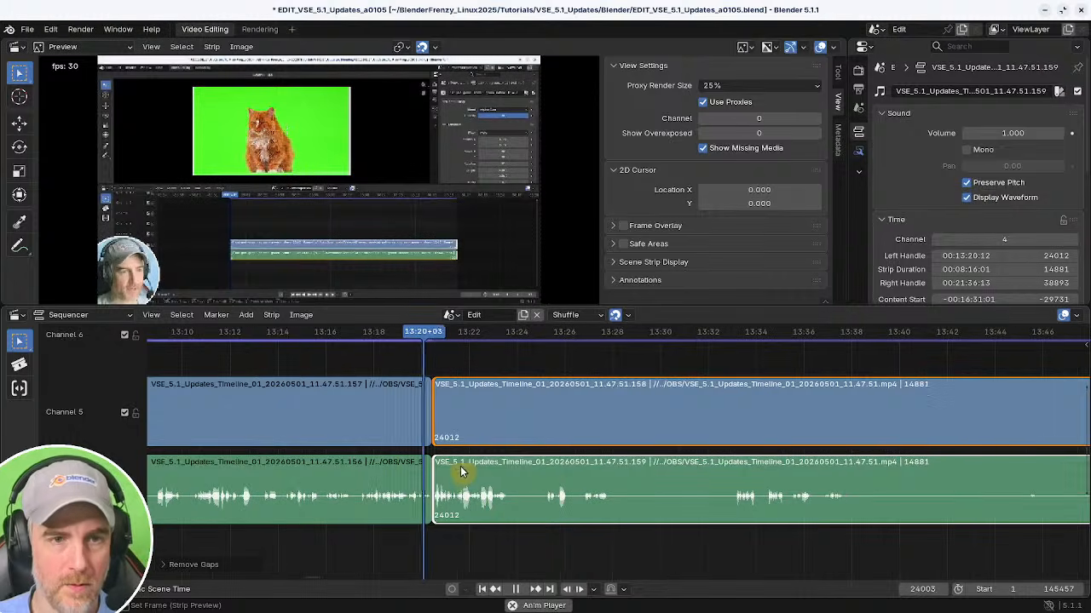
Split the strips at about 13:24 and cut out the pause that follows, closing the gap.
{"action": "middle_click_drag", "start_coordinate": [548, 469], "coordinate": [563, 473], "text": "ctrl"}
{"action": "middle_click_drag", "start_coordinate": [563, 472], "coordinate": [503, 470]}
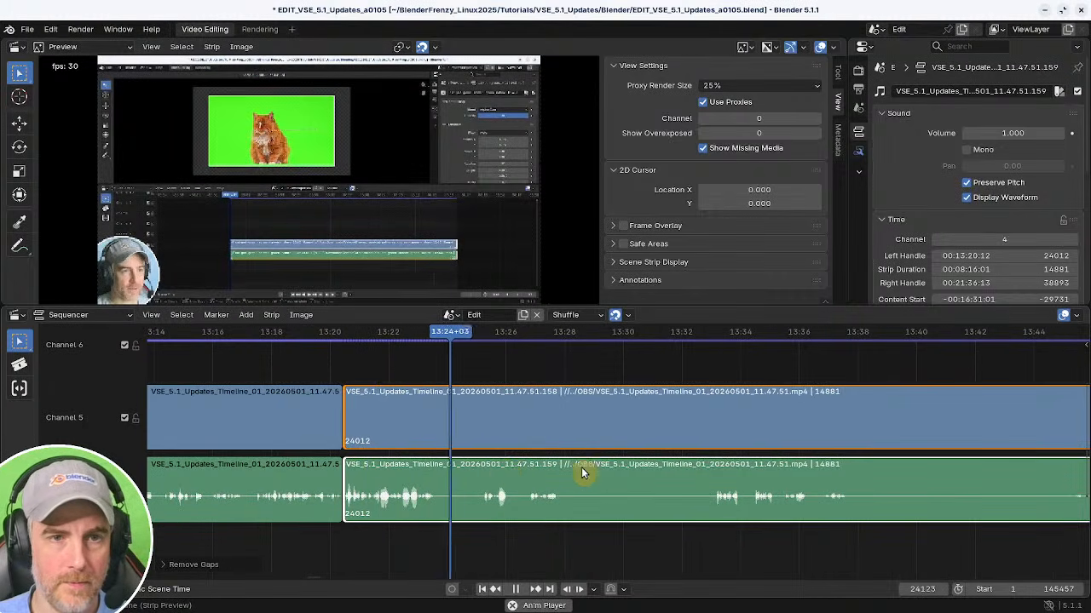
{"action": "right_click", "coordinate": [422, 528], "text": "shift"}
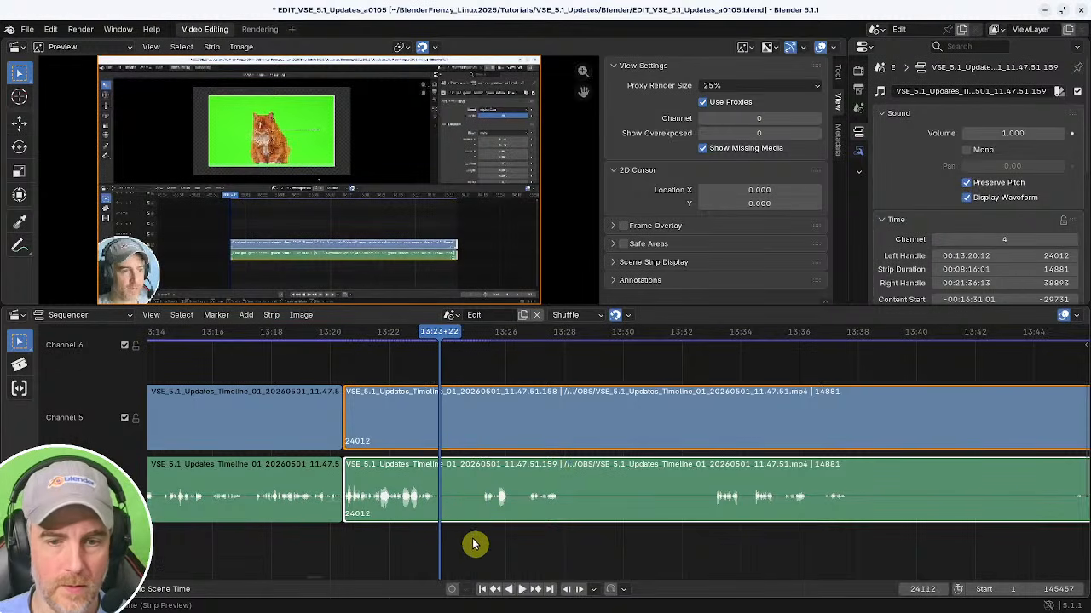
{"action": "key", "text": "k"}
{"action": "right_click", "coordinate": [478, 541], "text": "shift"}
{"action": "key", "text": "shift+s"}
{"action": "right_click", "coordinate": [427, 543], "text": "shift"}
{"action": "key", "text": "BackSpace"}
{"action": "key", "text": "space"}
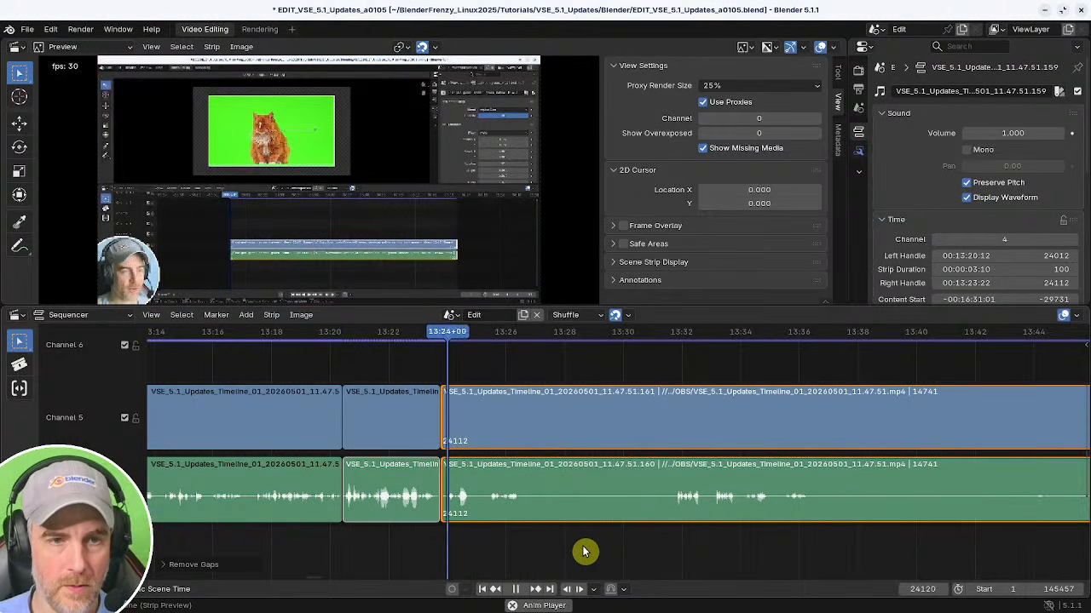
Split the strips at about 13:25 and cut out the pause up to about 13:32, closing the gap.
{"action": "middle_click_drag", "start_coordinate": [584, 555], "coordinate": [452, 542]}
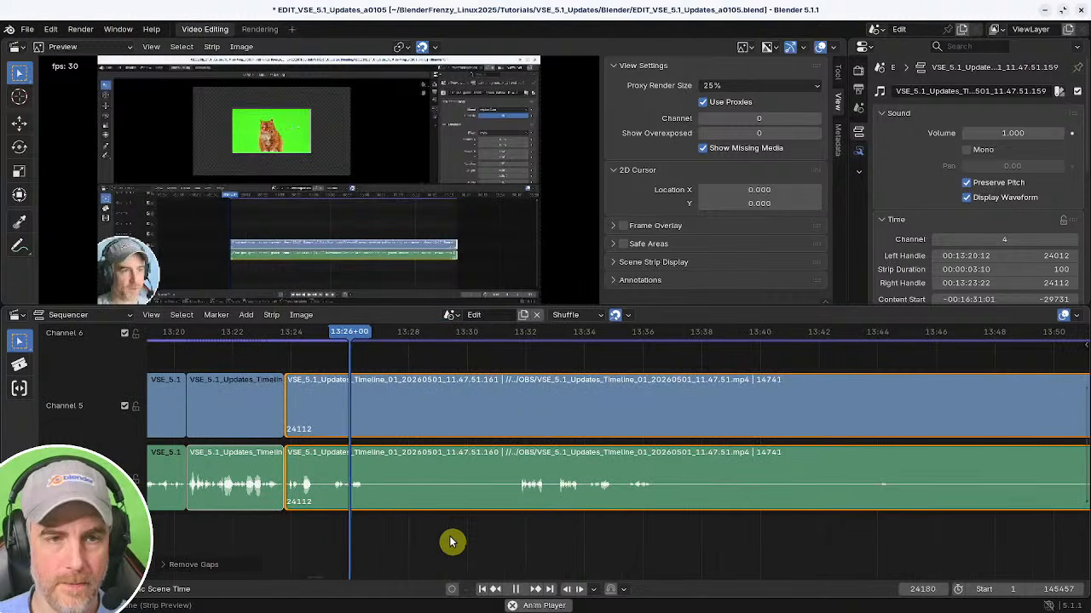
{"action": "right_click", "coordinate": [505, 543], "text": "shift"}
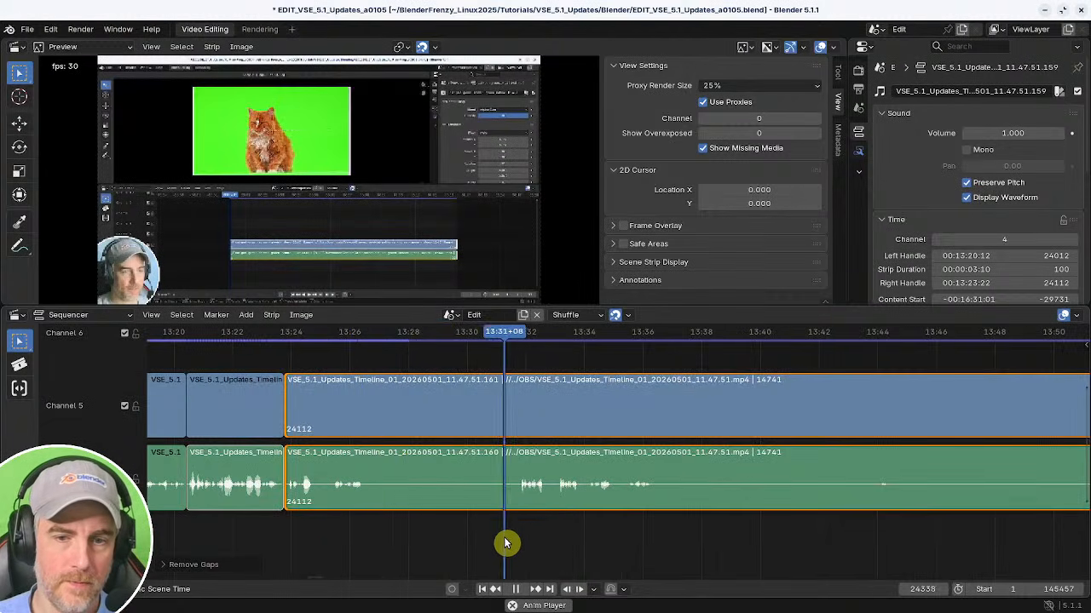
{"action": "right_click_drag", "start_coordinate": [505, 542], "coordinate": [329, 524], "text": "shift"}
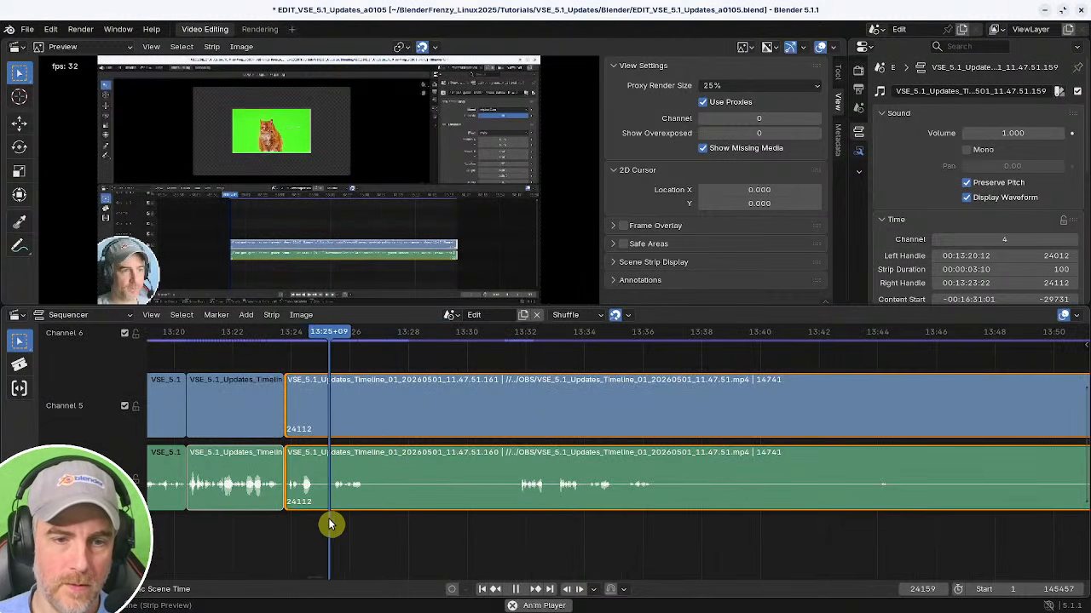
{"action": "key", "text": "space"}
{"action": "key", "text": "k"}
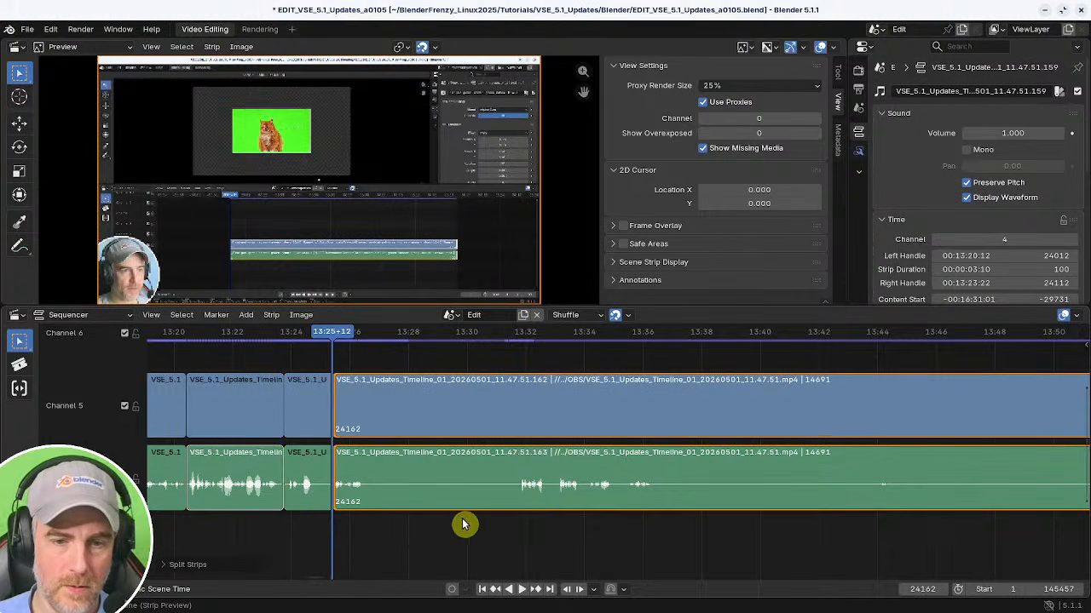
{"action": "key", "text": "space"}
{"action": "right_click", "coordinate": [517, 524], "text": "shift"}
{"action": "key", "text": "shift+s"}
{"action": "right_click", "coordinate": [275, 517], "text": "shift"}
{"action": "key", "text": "BackSpace"}
{"action": "key", "text": "space"}
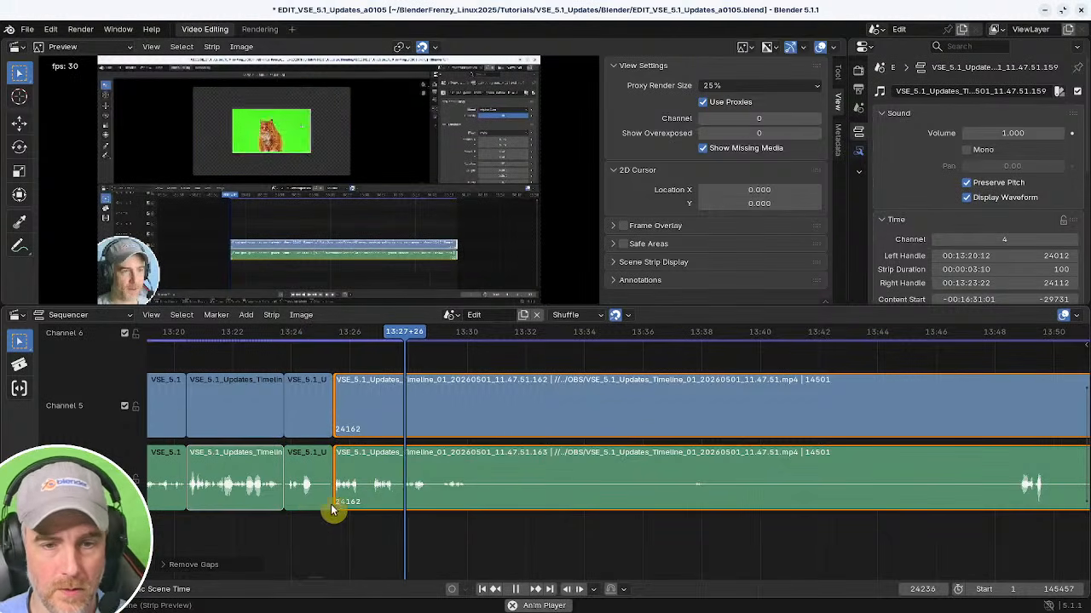
Replay the strips around 13:27 and split them at about 13:29.
{"action": "key", "text": "space"}
{"action": "right_click_drag", "start_coordinate": [364, 522], "coordinate": [321, 523], "text": "shift"}
{"action": "key", "text": "space"}
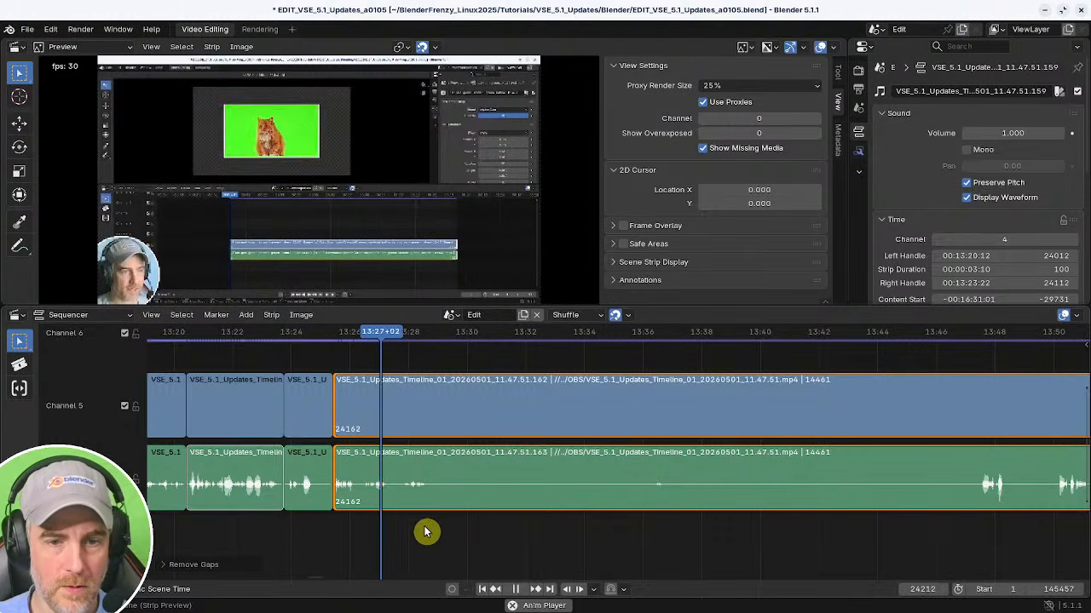
{"action": "key", "text": "space"}
{"action": "key", "text": "k"}
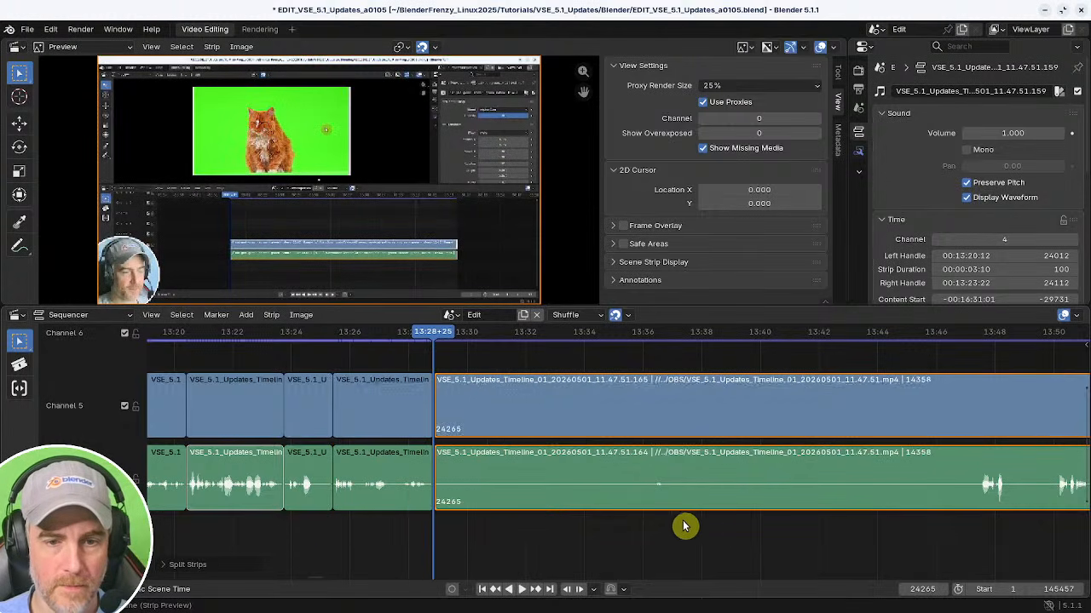
Trim the pause from about 13:29 to 14:07 off the following strip and close the gap.
{"action": "scroll", "coordinate": [707, 514], "scroll_direction": "down", "scroll_amount": 3}
{"action": "right_click_drag", "start_coordinate": [560, 535], "coordinate": [745, 558], "text": "shift"}
{"action": "key", "text": "space"}
{"action": "middle_click_drag", "start_coordinate": [757, 558], "coordinate": [587, 552]}
{"action": "right_click", "coordinate": [566, 540], "text": "shift"}
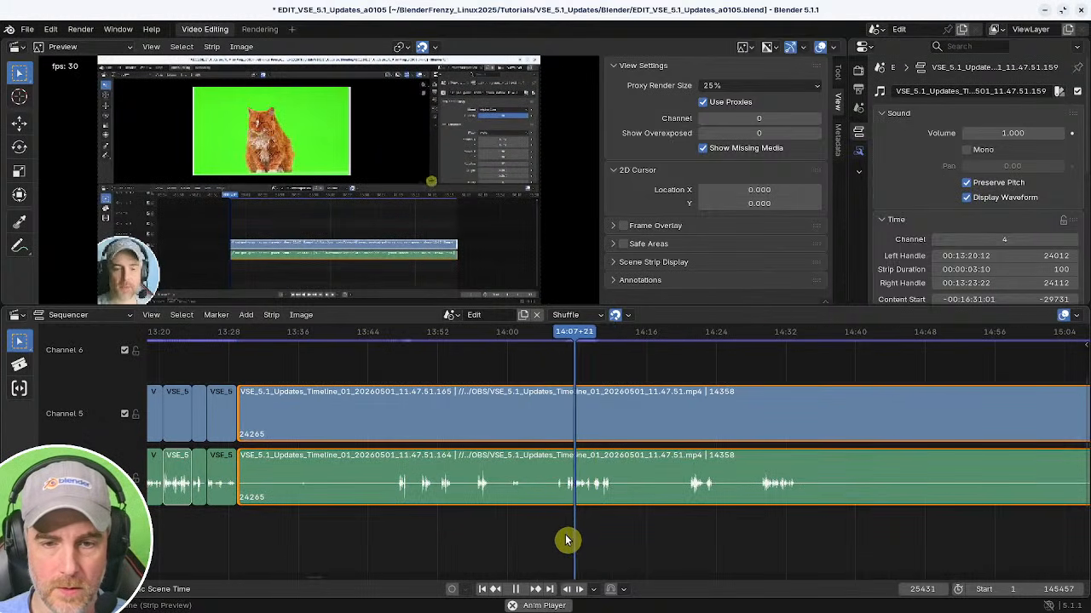
{"action": "right_click", "coordinate": [566, 540], "text": "shift"}
{"action": "key", "text": "shift+s"}
{"action": "key", "text": "space"}
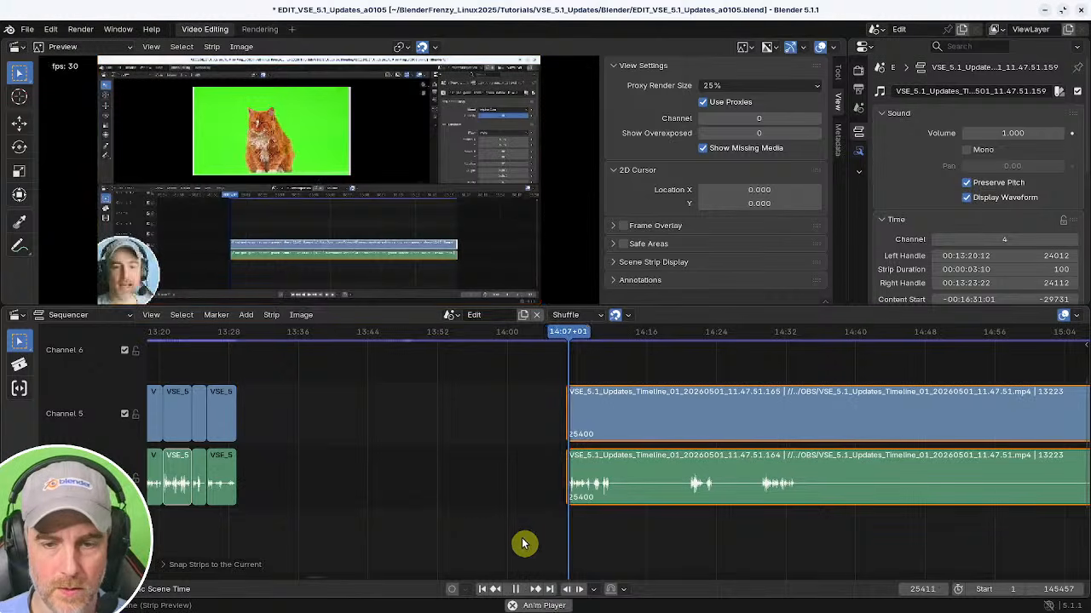
{"action": "right_click", "coordinate": [229, 523], "text": "shift"}
{"action": "key", "text": "BackSpace"}
Scrub through the strips between about 13:30 and 14:48 to review the speech.
{"action": "middle_click_drag", "start_coordinate": [356, 522], "coordinate": [609, 531]}
{"action": "mouse_move", "coordinate": [518, 533]}
{"action": "middle_mouse_down"}
{"action": "mouse_move", "coordinate": [599, 529]}
{"action": "mouse_move", "coordinate": [588, 543]}
{"action": "mouse_move", "coordinate": [503, 535]}
{"action": "middle_mouse_up"}
{"action": "middle_click_drag", "start_coordinate": [503, 535], "coordinate": [321, 523]}
{"action": "right_click", "coordinate": [512, 516], "text": "shift"}
{"action": "right_click_drag", "start_coordinate": [903, 516], "coordinate": [919, 515], "text": "shift"}
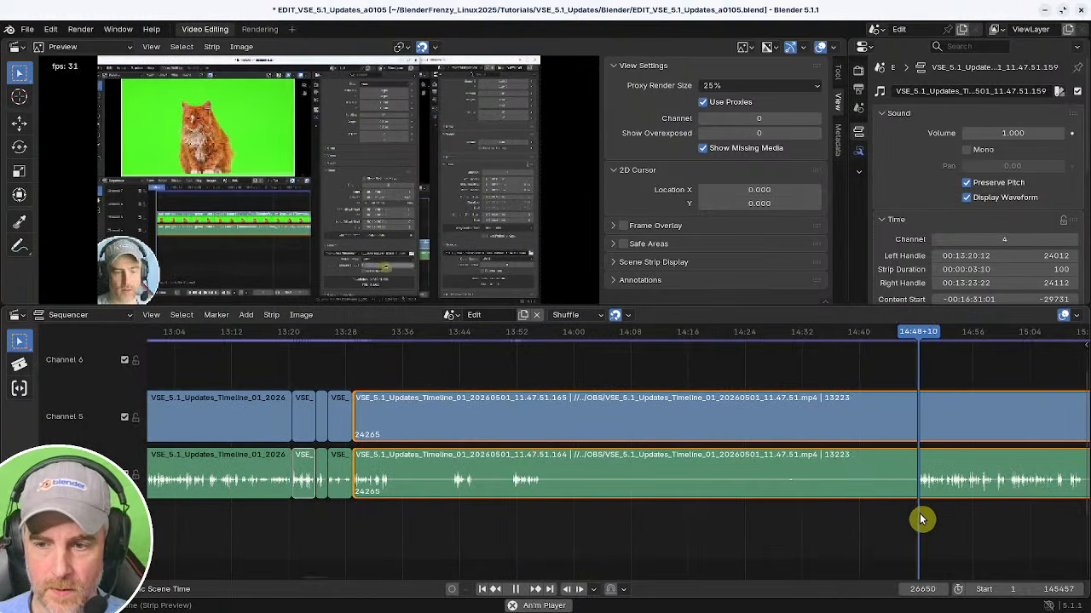
{"action": "right_click", "coordinate": [361, 525], "text": "shift"}
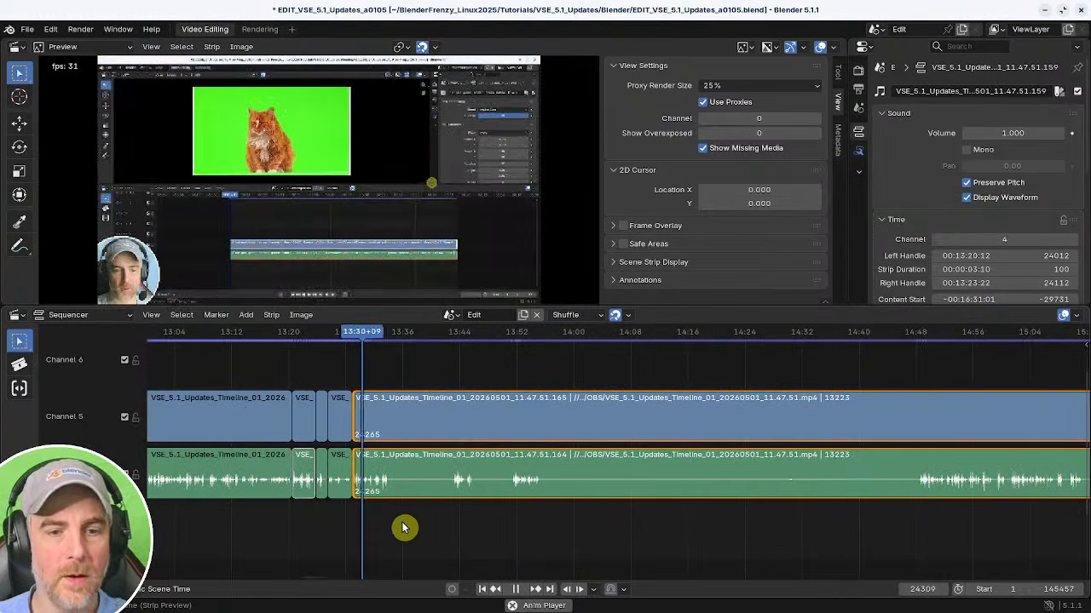
{"action": "middle_click_drag", "start_coordinate": [415, 526], "coordinate": [597, 527]}
{"action": "middle_click_drag", "start_coordinate": [597, 527], "coordinate": [656, 511], "text": "ctrl"}
{"action": "middle_click_drag", "start_coordinate": [586, 522], "coordinate": [558, 528]}
{"action": "middle_click_drag", "start_coordinate": [501, 541], "coordinate": [465, 551]}
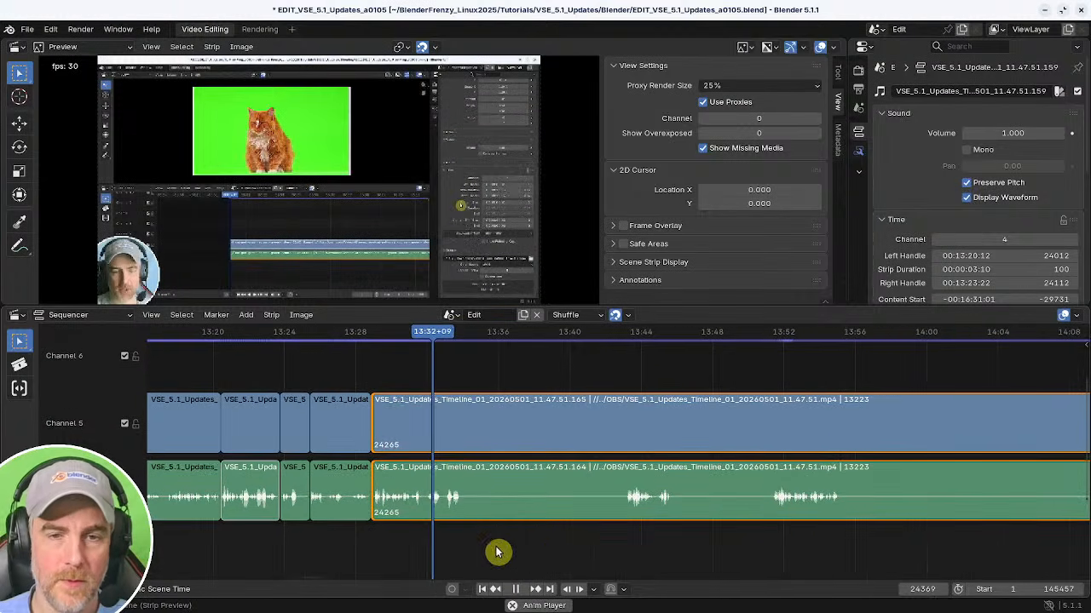
Split the strips at about 13:34 and cut out the pause up to about 14:48, closing the gap.
{"action": "key", "text": "space"}
{"action": "key", "text": "k"}
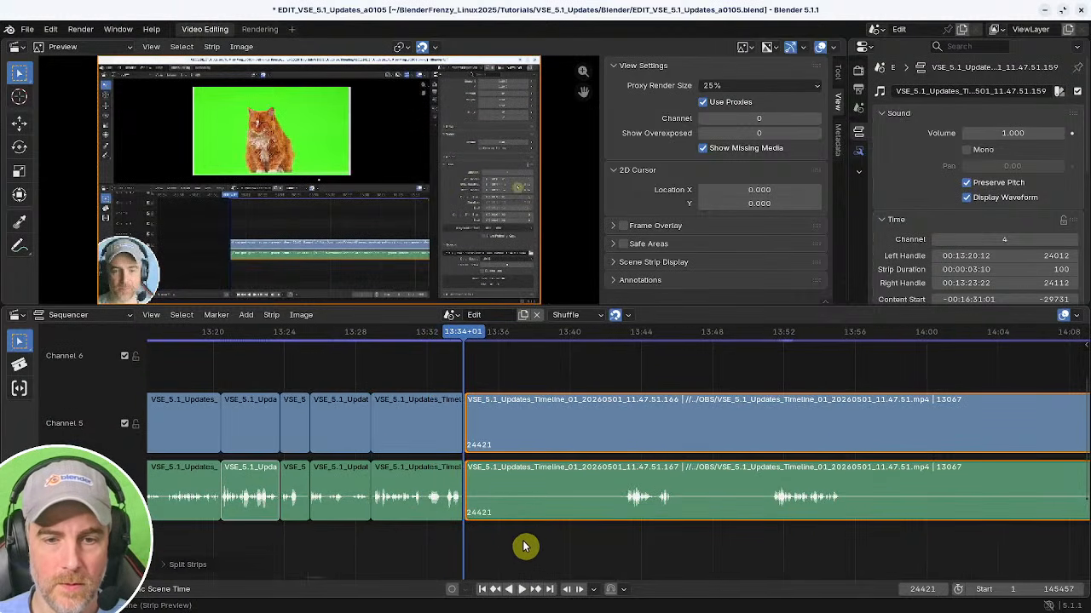
{"action": "middle_click_drag", "start_coordinate": [709, 540], "coordinate": [650, 537], "text": "ctrl"}
{"action": "right_click", "coordinate": [758, 531], "text": "shift"}
{"action": "key", "text": "space"}
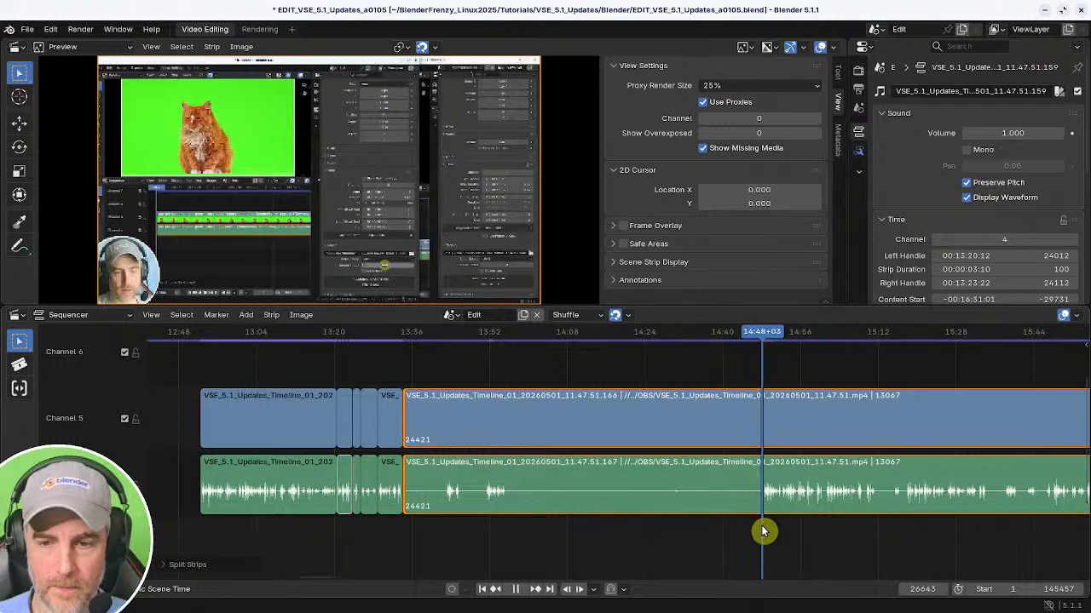
{"action": "key", "text": "shift+s"}
{"action": "right_click", "coordinate": [387, 528], "text": "shift"}
{"action": "key", "text": "BackSpace"}
{"action": "key", "text": "space"}
Split the strips at about 13:44 and cut out the pause up to about 13:47, closing the gap.
{"action": "middle_click_drag", "start_coordinate": [455, 534], "coordinate": [734, 538]}
{"action": "middle_click_drag", "start_coordinate": [597, 532], "coordinate": [801, 530], "text": "ctrl"}
{"action": "middle_click_drag", "start_coordinate": [731, 530], "coordinate": [262, 532]}
{"action": "middle_click_drag", "start_coordinate": [329, 534], "coordinate": [436, 521], "text": "ctrl"}
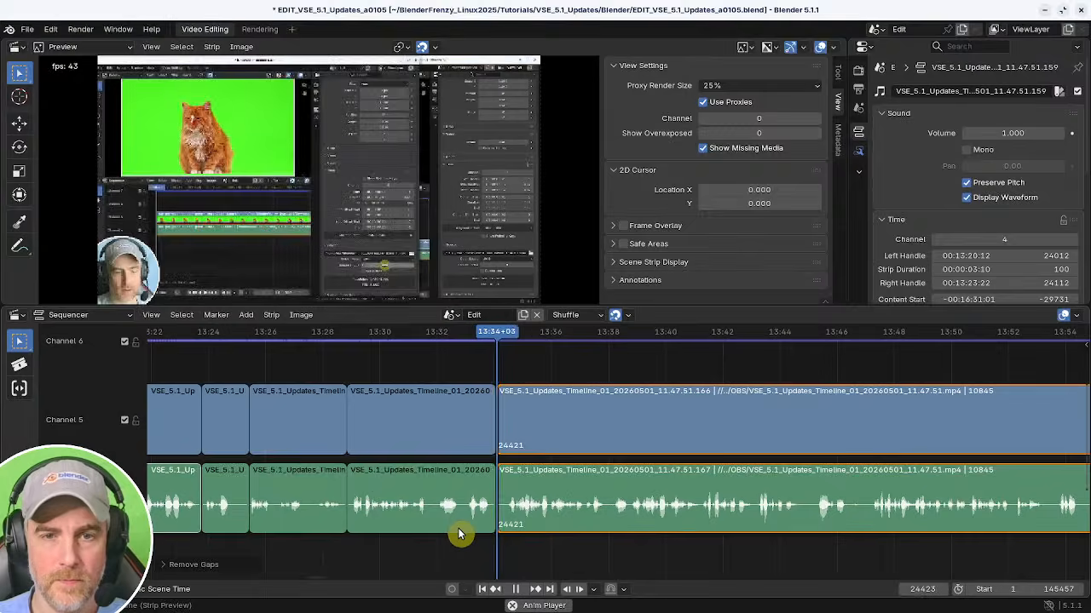
{"action": "mouse_move", "coordinate": [604, 527]}
{"action": "middle_mouse_down"}
{"action": "mouse_move", "coordinate": [491, 522]}
{"action": "mouse_move", "coordinate": [455, 540]}
{"action": "mouse_move", "coordinate": [392, 528]}
{"action": "mouse_move", "coordinate": [554, 523]}
{"action": "mouse_move", "coordinate": [589, 540]}
{"action": "middle_mouse_up"}
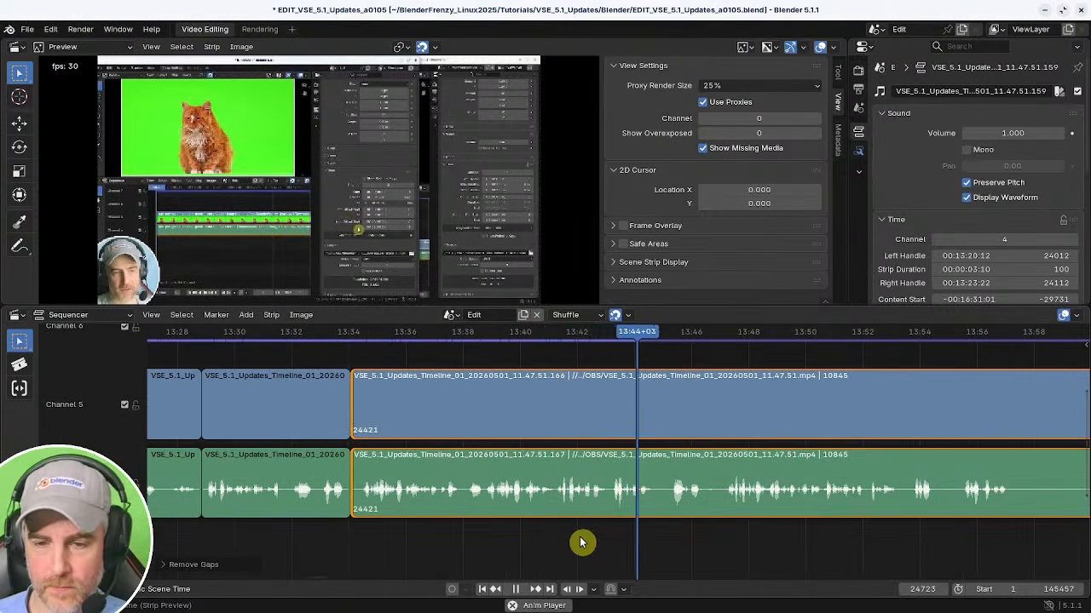
{"action": "middle_click_drag", "start_coordinate": [652, 487], "coordinate": [430, 487]}
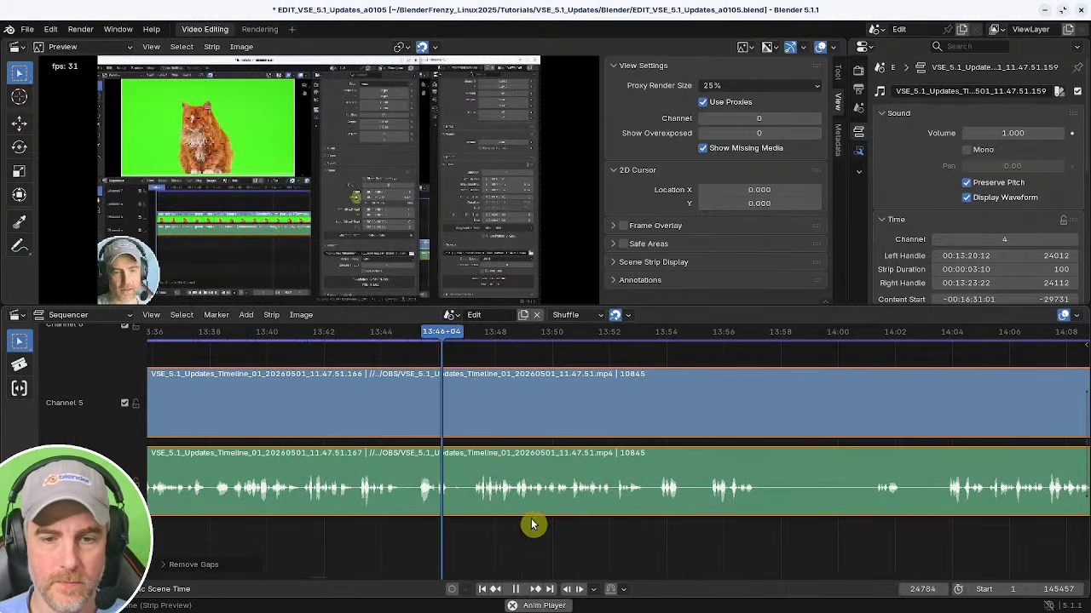
{"action": "middle_click_drag", "start_coordinate": [513, 534], "coordinate": [449, 520]}
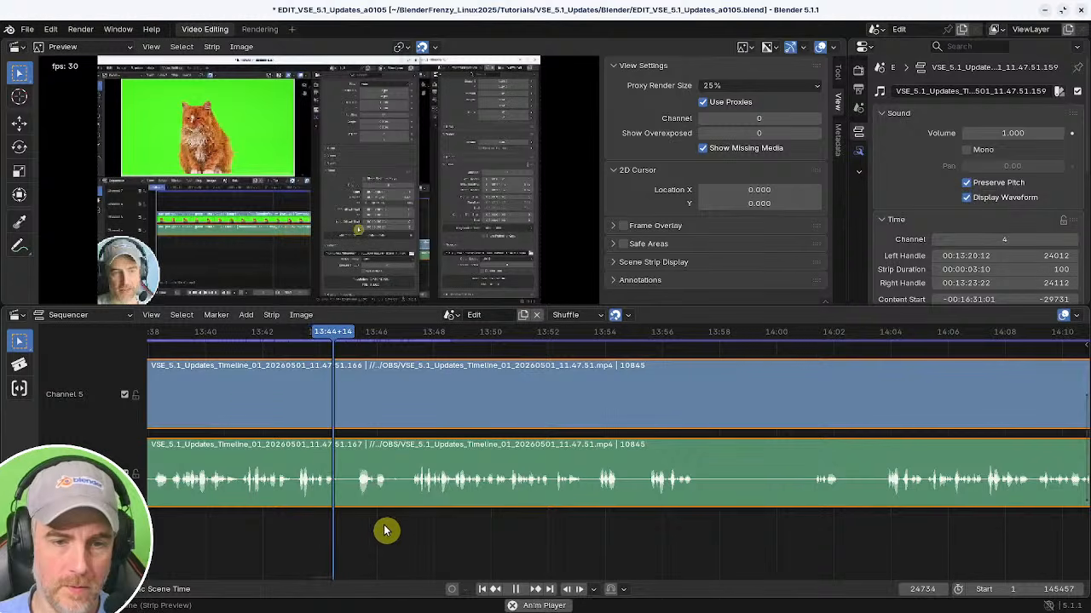
{"action": "key", "text": "k"}
{"action": "key", "text": "shift+s"}
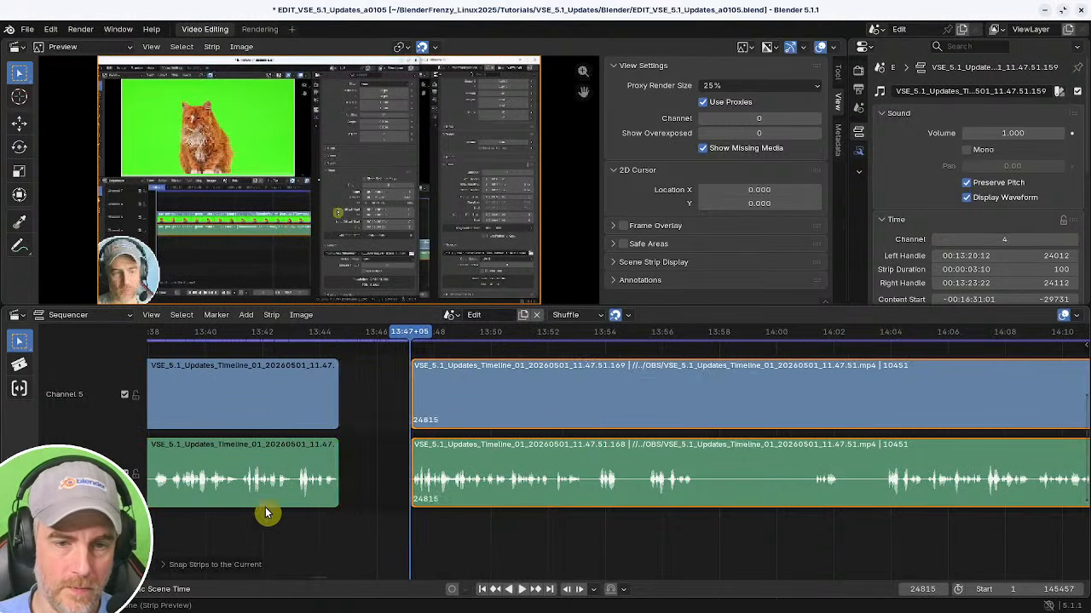
{"action": "right_click", "coordinate": [267, 515], "text": "shift"}
{"action": "key", "text": "BackSpace"}
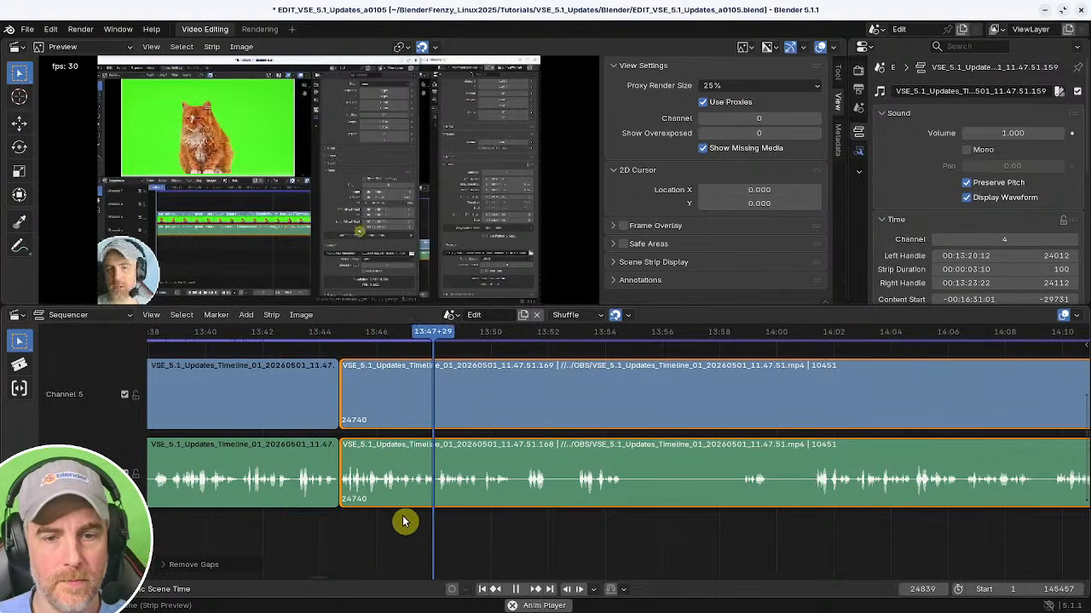
Trim the start of the following strip to about 13:47 and close the gap.
{"action": "middle_click_drag", "start_coordinate": [442, 524], "coordinate": [570, 521]}
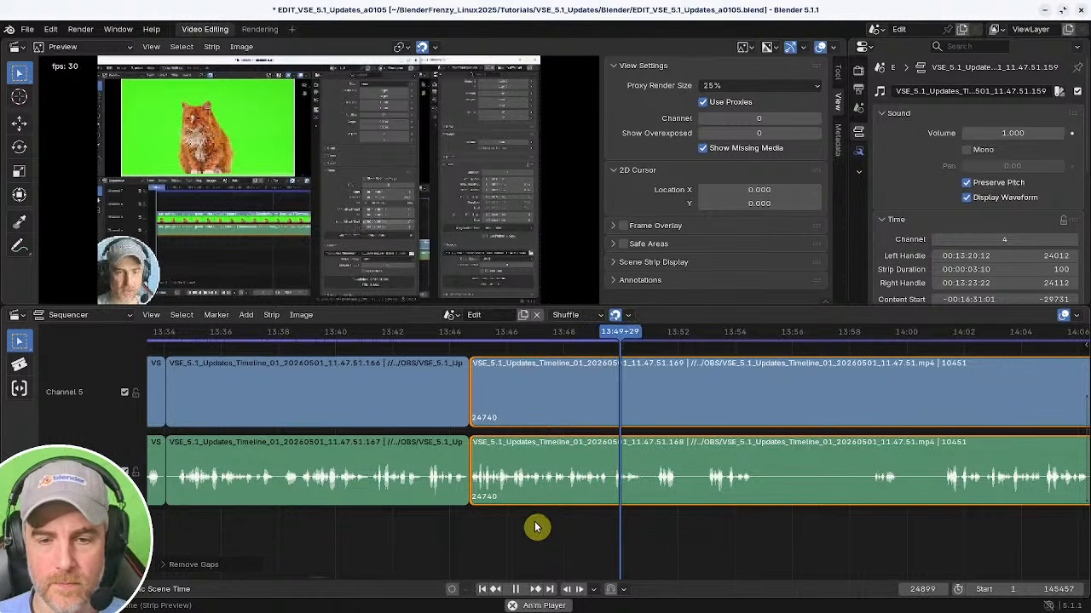
{"action": "left_click_drag", "start_coordinate": [423, 535], "coordinate": [552, 524]}
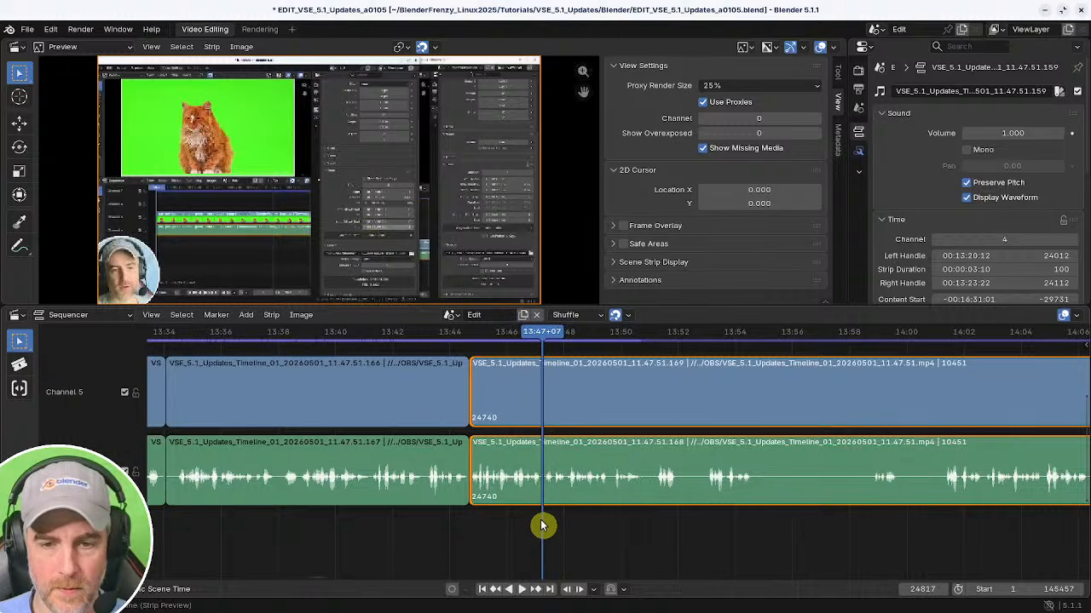
{"action": "key", "text": "space"}
{"action": "key", "text": "shift+s"}
{"action": "right_click", "coordinate": [442, 523], "text": "shift"}
{"action": "key", "text": "BackSpace"}
{"action": "key", "text": "space"}
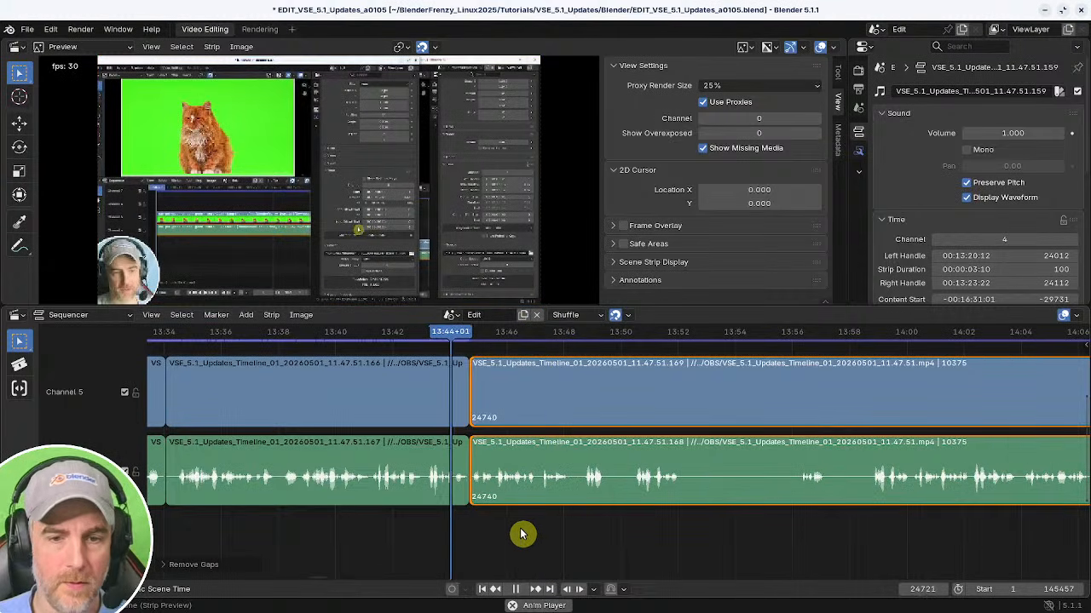
Split the strips at about 13:48 and cut out the pause up to about 13:50, closing the gap.
{"action": "middle_click_drag", "start_coordinate": [571, 529], "coordinate": [417, 527]}
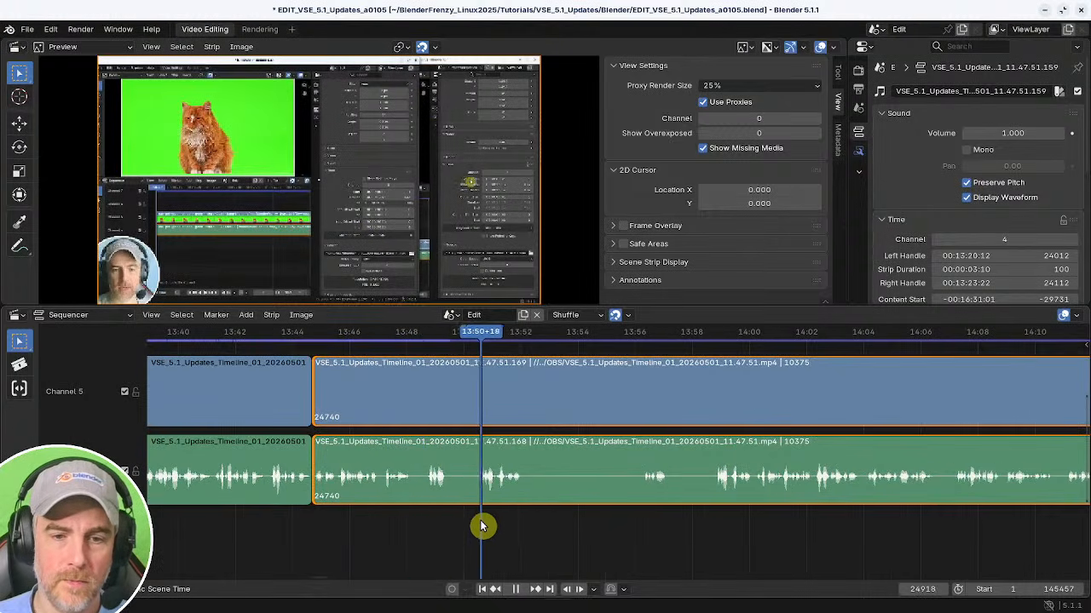
{"action": "right_click", "coordinate": [414, 523], "text": "shift"}
{"action": "key", "text": "space"}
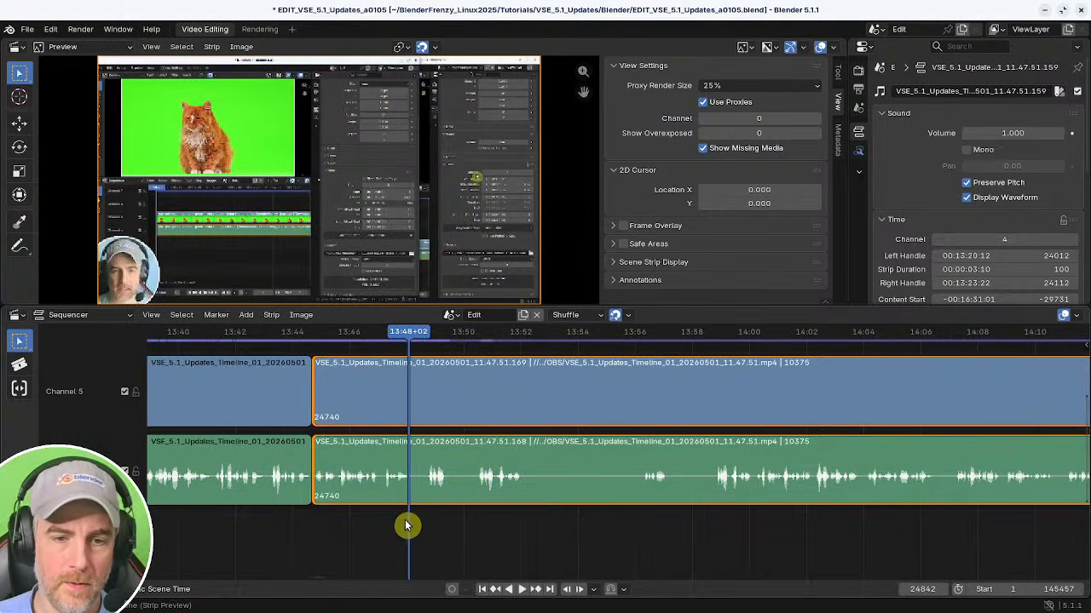
{"action": "key", "text": "k"}
{"action": "right_click", "coordinate": [483, 522], "text": "shift"}
{"action": "key", "text": "shift+s"}
{"action": "right_click", "coordinate": [375, 521], "text": "shift"}
{"action": "key", "text": "BackSpace"}
{"action": "key", "text": "space"}
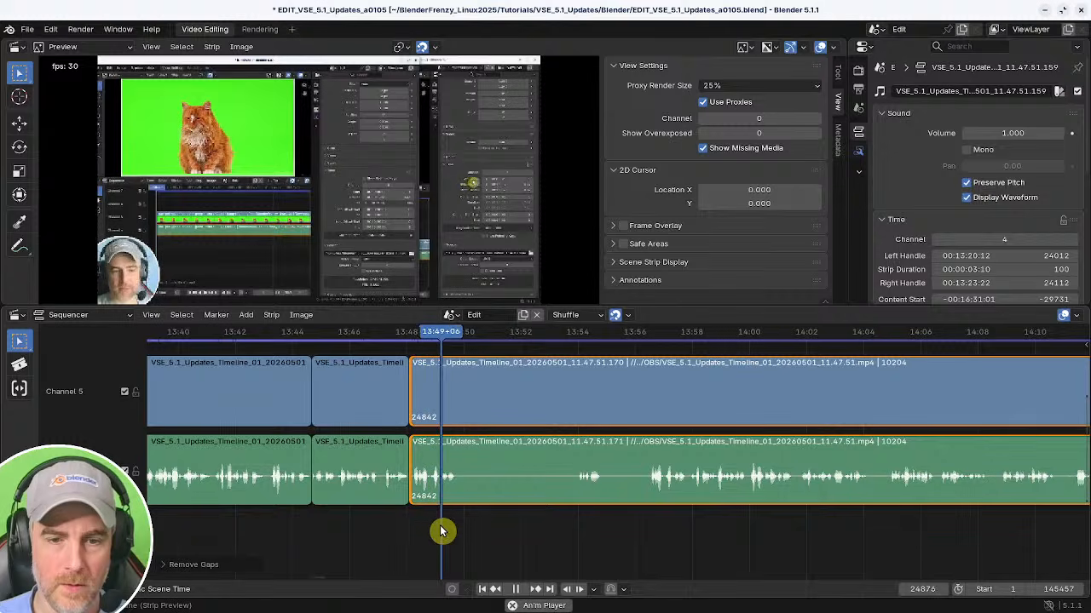
Split the strips at about 13:50 and trim the following strip's start to about 13:56.
{"action": "key", "text": "k"}
{"action": "right_click", "coordinate": [562, 518], "text": "shift"}
{"action": "right_click", "coordinate": [646, 512], "text": "shift"}
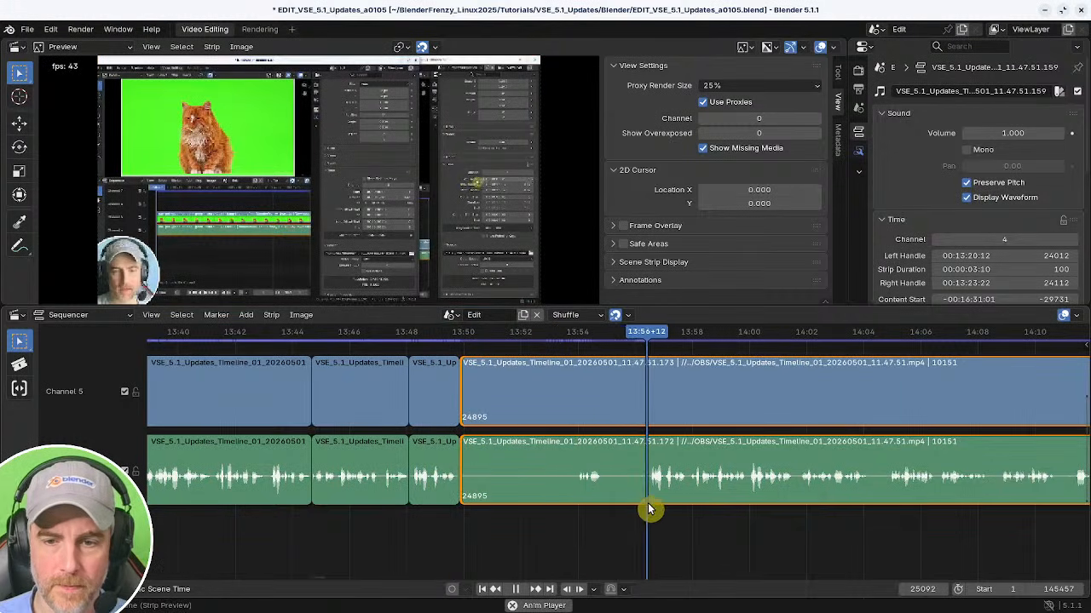
{"action": "right_click", "coordinate": [649, 509], "text": "shift"}
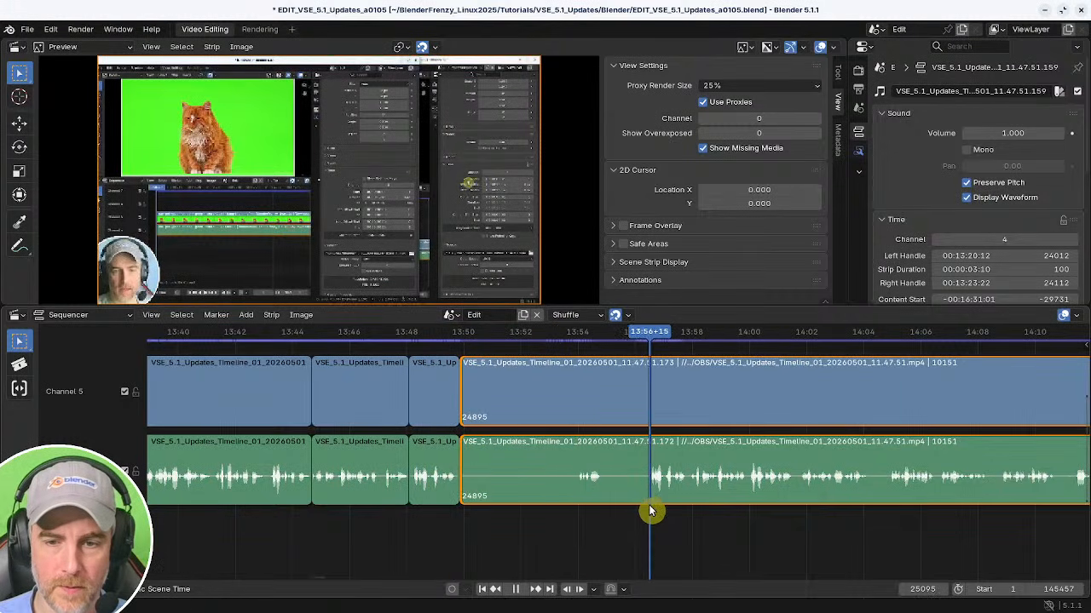
{"action": "key", "text": "shift+s"}
{"action": "right_click_drag", "start_coordinate": [468, 509], "coordinate": [437, 509], "text": "shift"}
Delete the audio of the short piece between about 13:48 and 13:50 and close the gap.
{"action": "left_click", "coordinate": [425, 488]}
{"action": "right_click", "coordinate": [410, 515], "text": "shift"}
{"action": "key", "text": "space"}
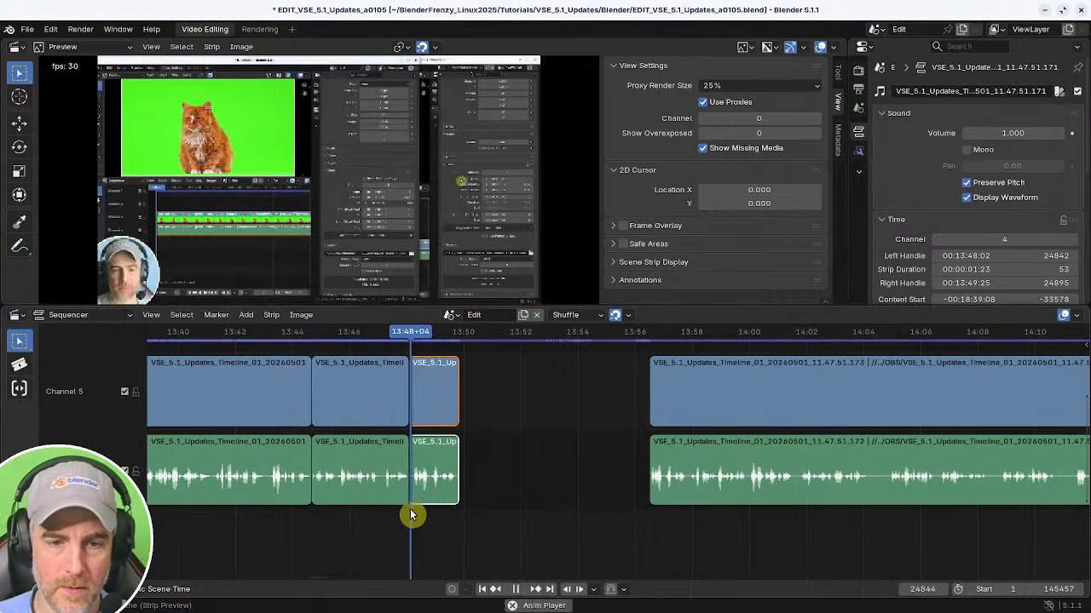
{"action": "left_click", "coordinate": [440, 487], "text": "alt"}
{"action": "key", "text": "x"}
{"action": "right_click", "coordinate": [372, 516], "text": "shift"}
{"action": "key", "text": "BackSpace"}
{"action": "key", "text": "space"}
Delete the remaining short video piece, close the gap, and save the project.
{"action": "left_click", "coordinate": [426, 413]}
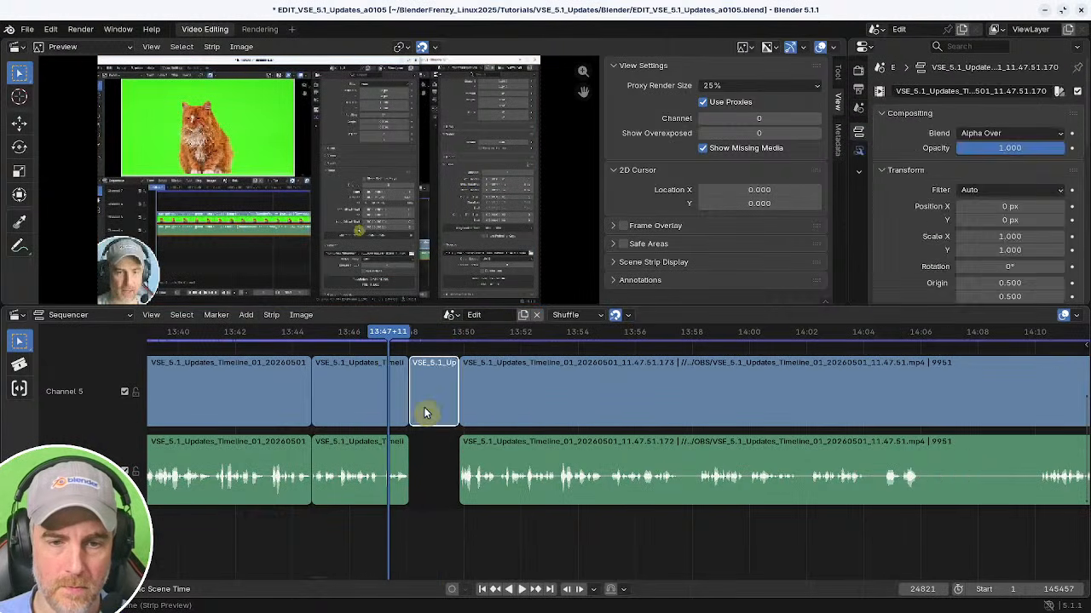
{"action": "key", "text": "x"}
{"action": "right_click", "coordinate": [371, 474], "text": "shift"}
{"action": "key", "text": "BackSpace"}
{"action": "key", "text": "space"}
Play back the edit and scroll along the timeline to review the strips after 13:48.
{"action": "key", "text": "space"}
{"action": "key", "text": "ctrl+s"}
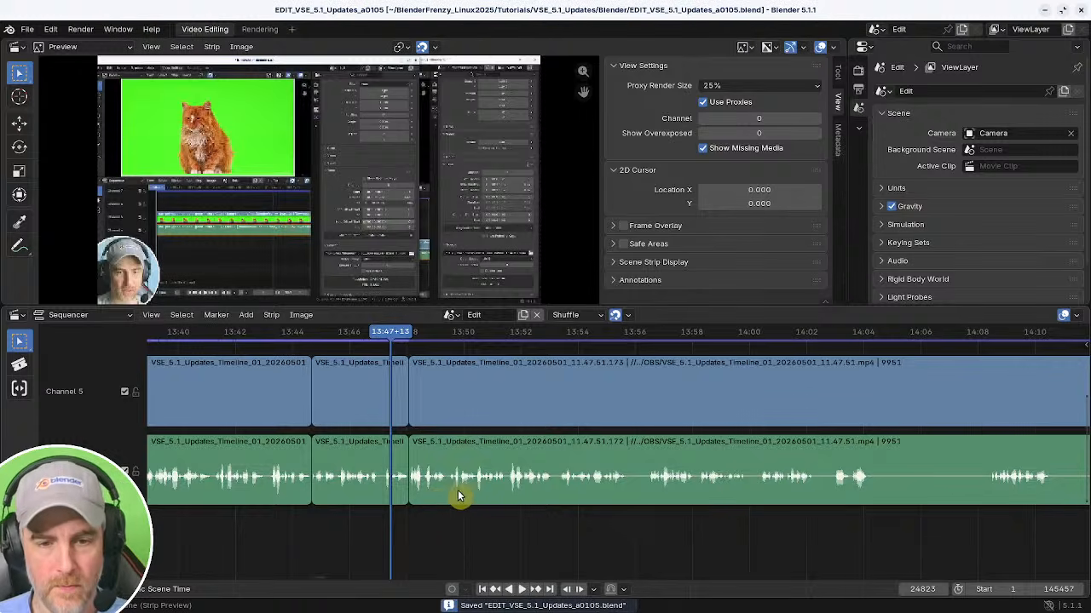
{"action": "key", "text": "space"}
{"action": "mouse_move", "coordinate": [481, 491]}
{"action": "middle_mouse_down"}
{"action": "mouse_move", "coordinate": [496, 504]}
{"action": "mouse_move", "coordinate": [474, 498]}
{"action": "middle_mouse_up"}
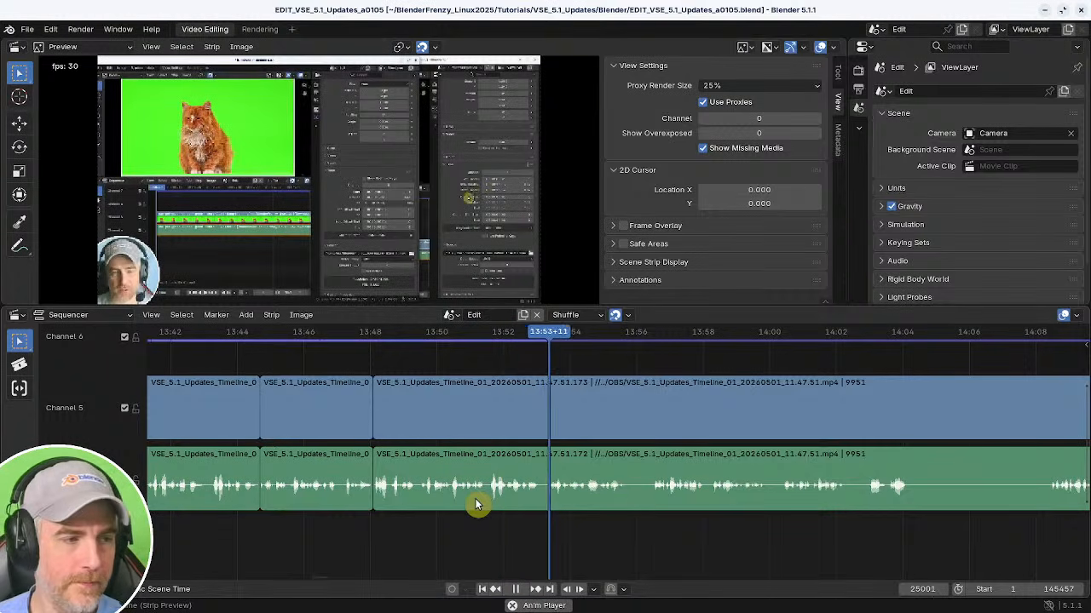
{"action": "middle_click_drag", "start_coordinate": [747, 503], "coordinate": [599, 501]}
{"action": "left_click", "coordinate": [596, 501]}
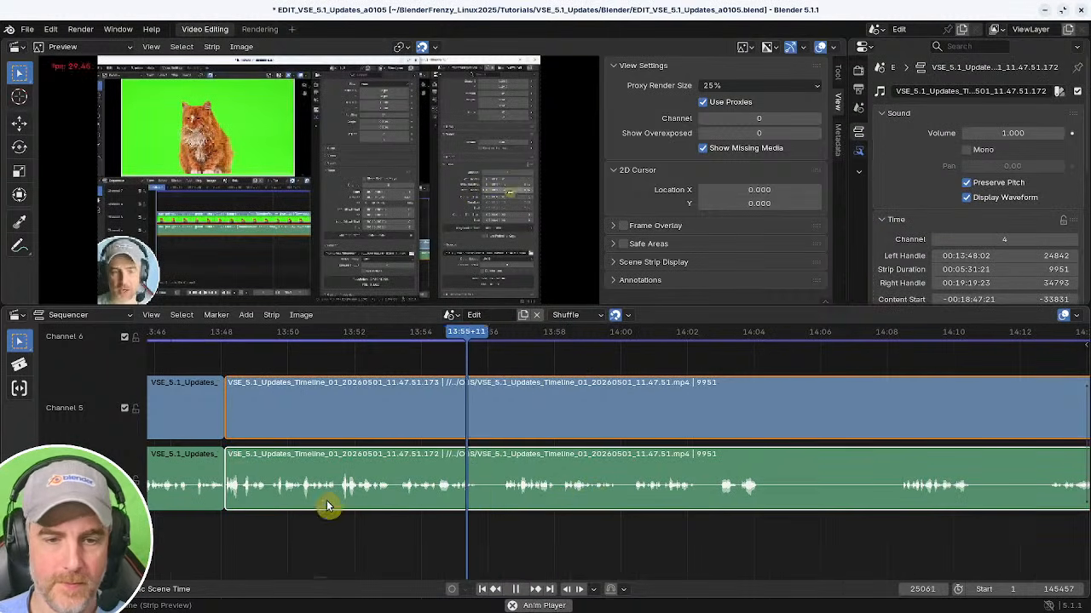
{"action": "key", "text": "alt+a"}
{"action": "left_click_drag", "start_coordinate": [240, 478], "coordinate": [235, 432], "text": "ctrl"}
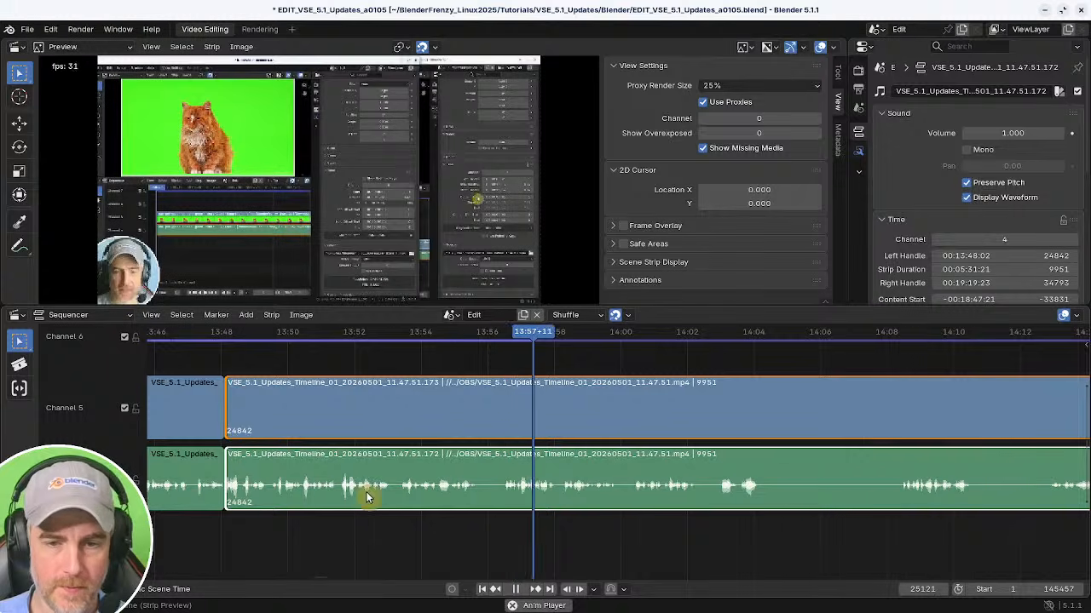
{"action": "middle_click_drag", "start_coordinate": [607, 508], "coordinate": [380, 500]}
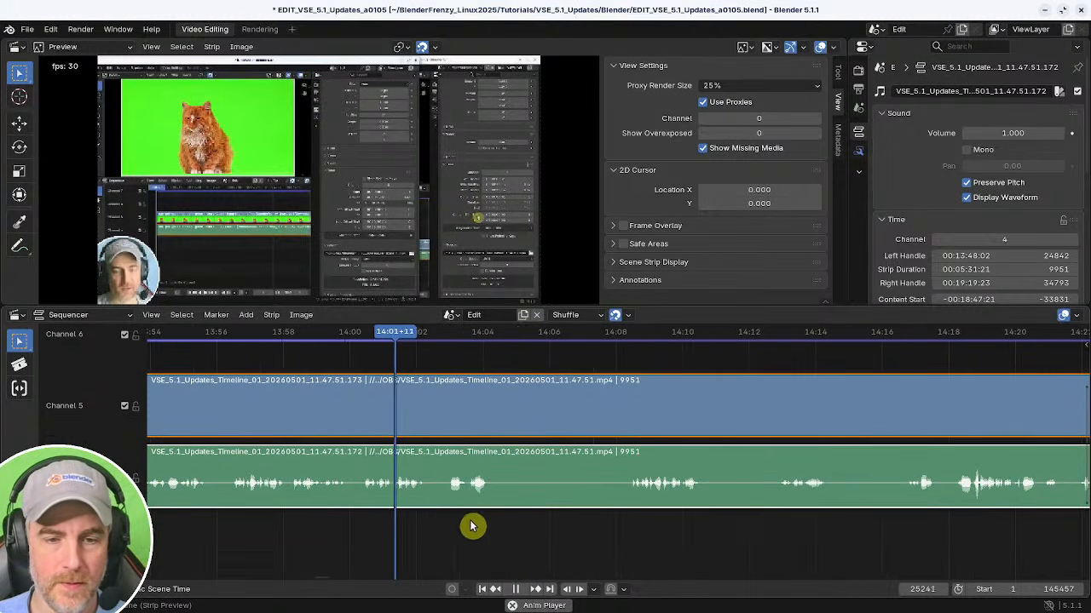
{"action": "middle_click_drag", "start_coordinate": [511, 531], "coordinate": [457, 519]}
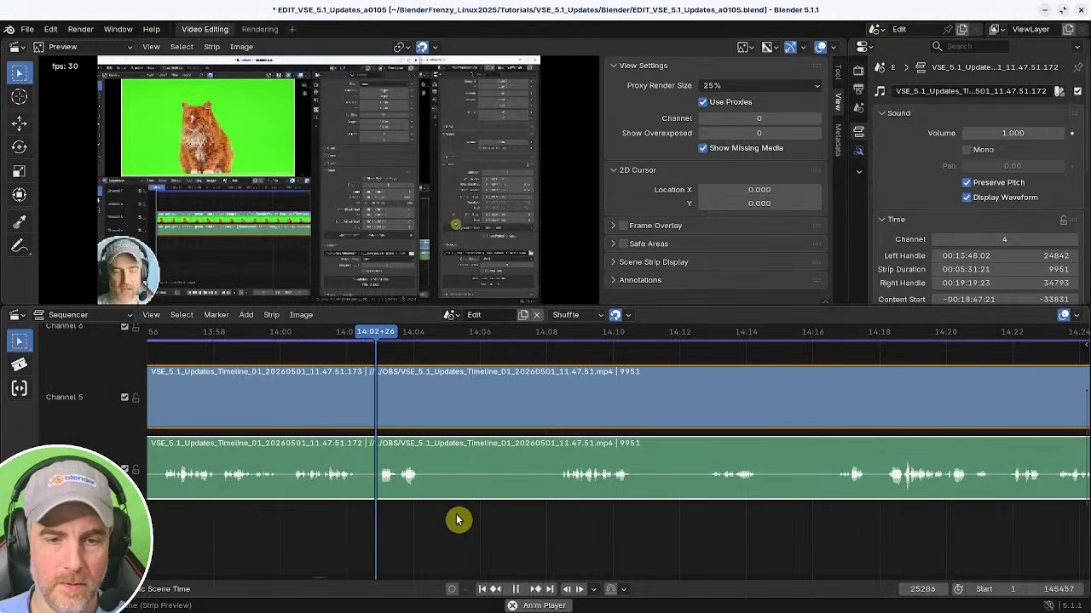
Split the strips at about 14:02 and trim the following strip's start to about 14:08, closing the gap.
{"action": "left_click", "coordinate": [560, 503]}
{"action": "left_click", "coordinate": [340, 511]}
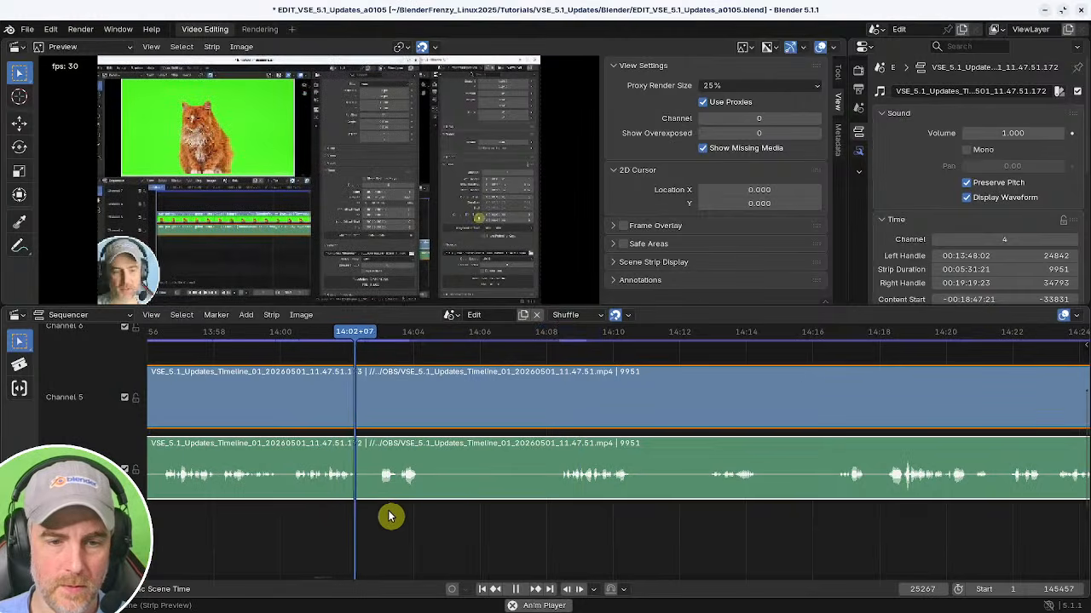
{"action": "key", "text": "k"}
{"action": "left_click", "coordinate": [558, 519]}
{"action": "key", "text": "shift+s"}
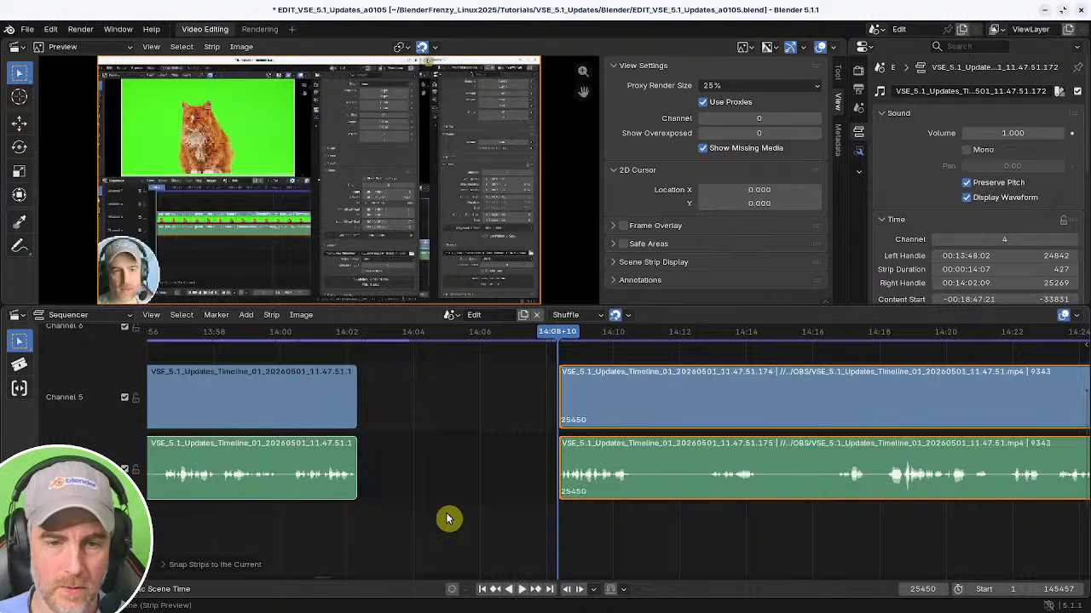
{"action": "right_click", "coordinate": [313, 521], "text": "shift"}
{"action": "key", "text": "BackSpace"}
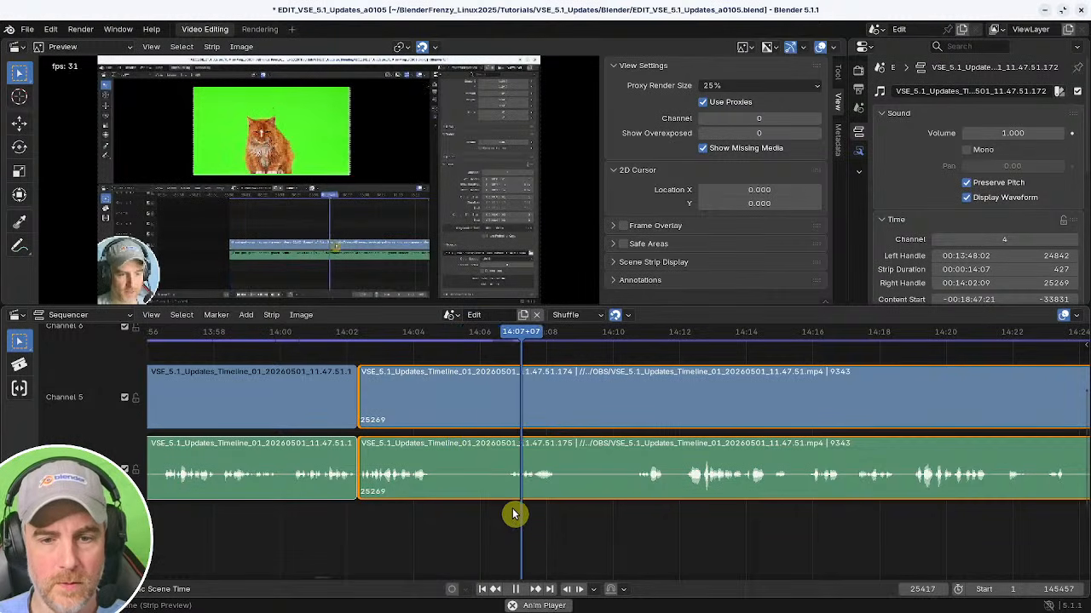
Split the strips at about 14:04 and trim the following strip's start to about 14:10, closing the gap.
{"action": "right_click", "coordinate": [644, 509], "text": "shift"}
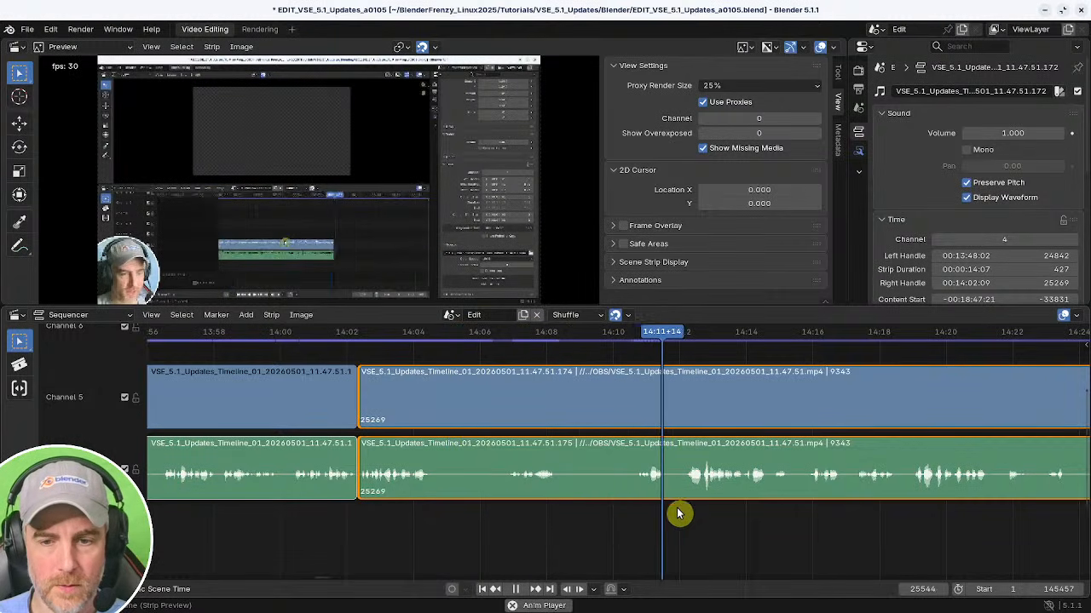
{"action": "right_click", "coordinate": [399, 514], "text": "shift"}
{"action": "key", "text": "space"}
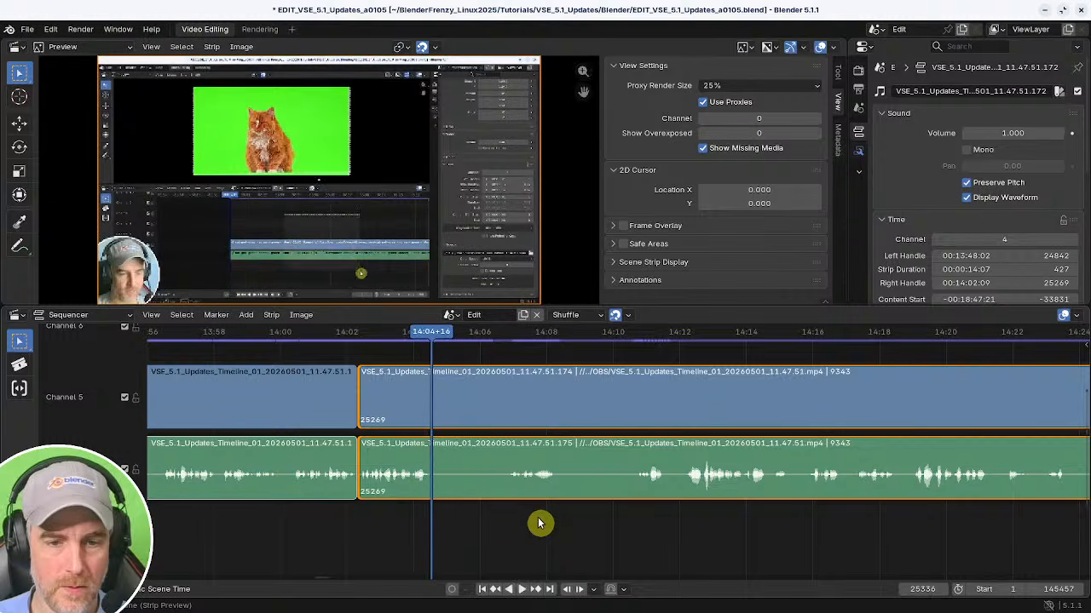
{"action": "key", "text": "k"}
{"action": "mouse_move", "coordinate": [599, 508]}
{"action": "right_mouse_down", "text": "shift"}
{"action": "mouse_move", "coordinate": [635, 505]}
{"action": "mouse_move", "coordinate": [615, 507]}
{"action": "right_mouse_up", "text": "shift"}
{"action": "key", "text": "shift+s"}
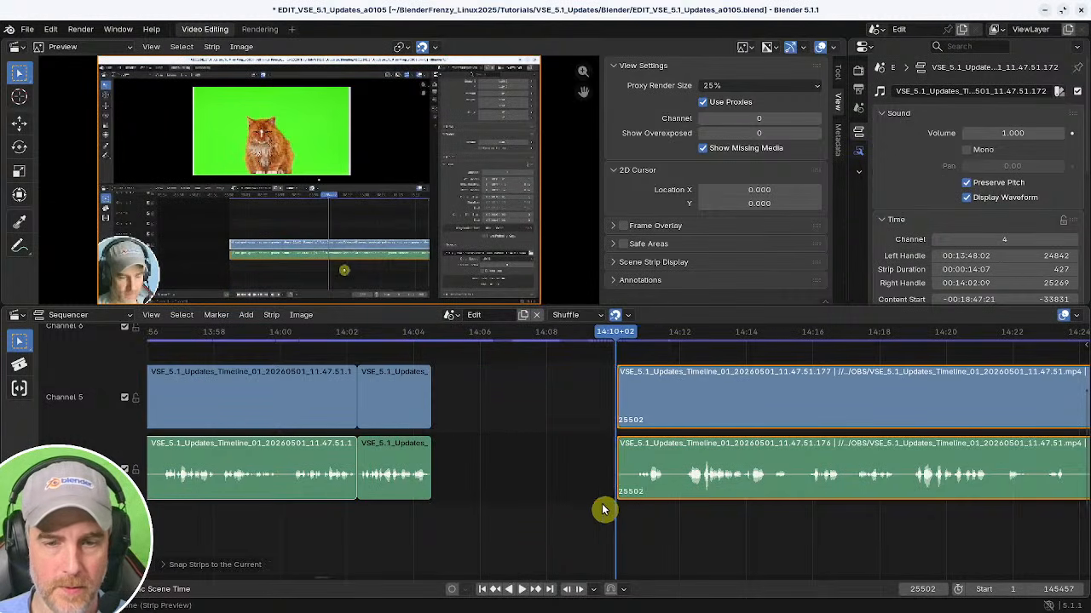
{"action": "right_click", "coordinate": [371, 512], "text": "shift"}
{"action": "key", "text": "BackSpace"}
{"action": "key", "text": "space"}
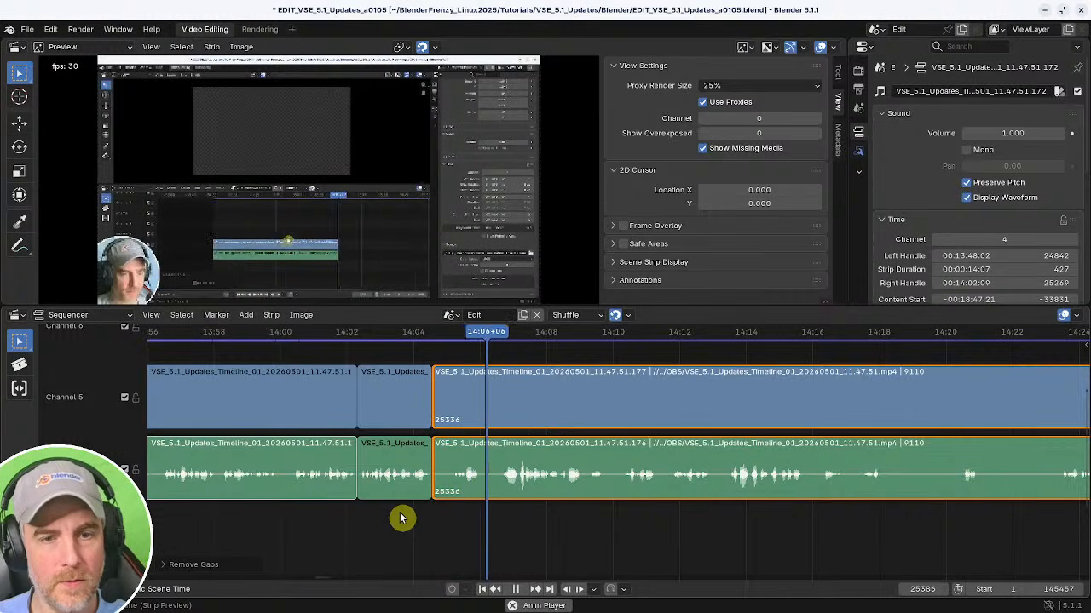
Split the strips at about 14:08 and trim the following strip's start to about 14:09.
{"action": "middle_click_drag", "start_coordinate": [427, 509], "coordinate": [377, 511]}
{"action": "middle_click_drag", "start_coordinate": [468, 510], "coordinate": [393, 509]}
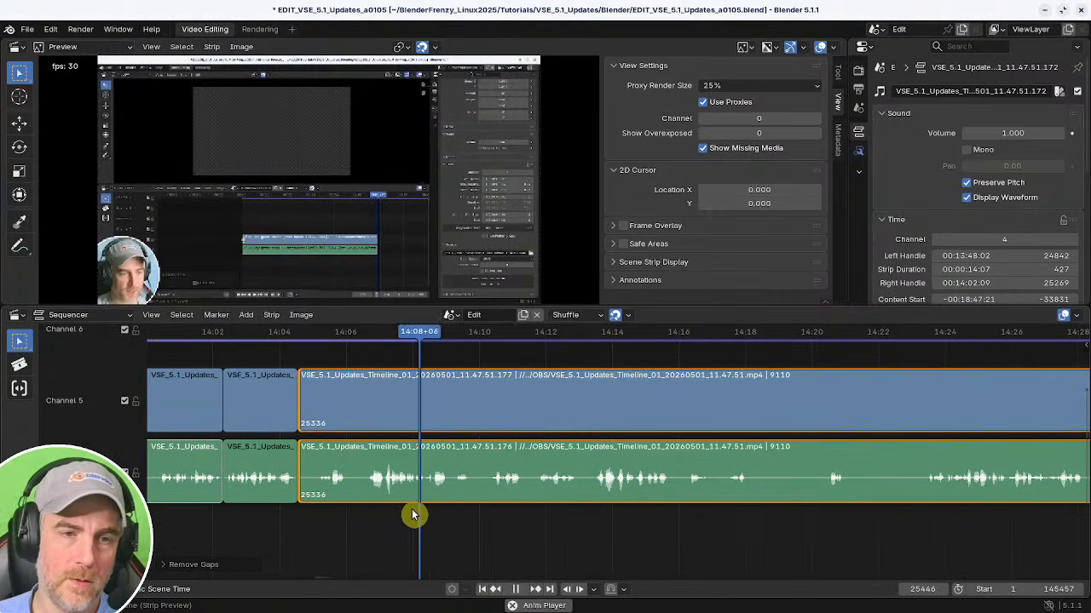
{"action": "middle_click_drag", "start_coordinate": [494, 514], "coordinate": [365, 503]}
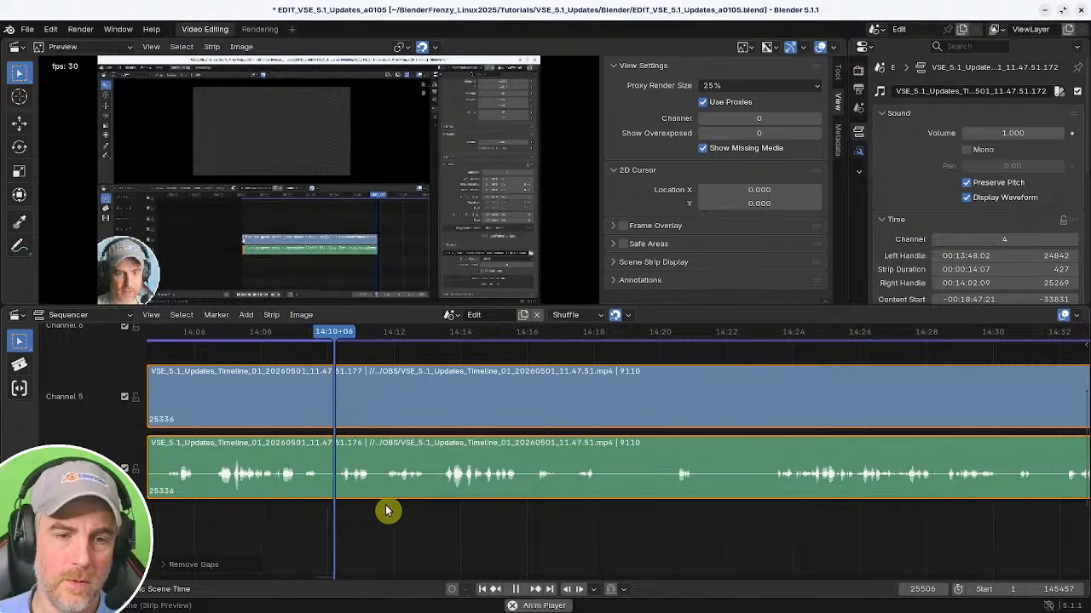
{"action": "right_click", "coordinate": [290, 510], "text": "shift"}
{"action": "key", "text": "space"}
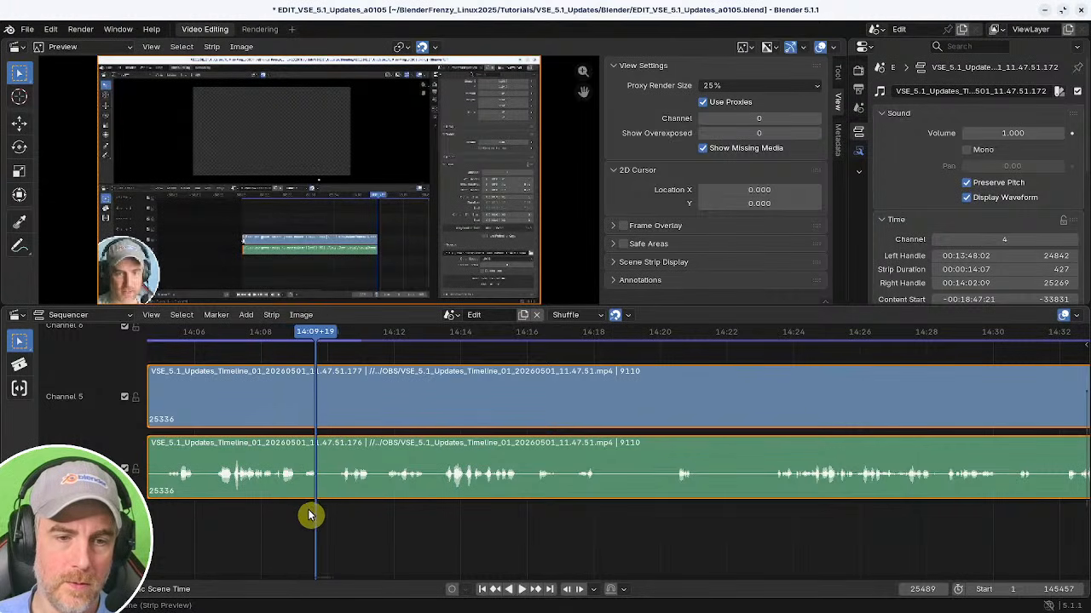
{"action": "right_click", "coordinate": [250, 509], "text": "shift"}
{"action": "key", "text": "space"}
{"action": "key", "text": "space"}
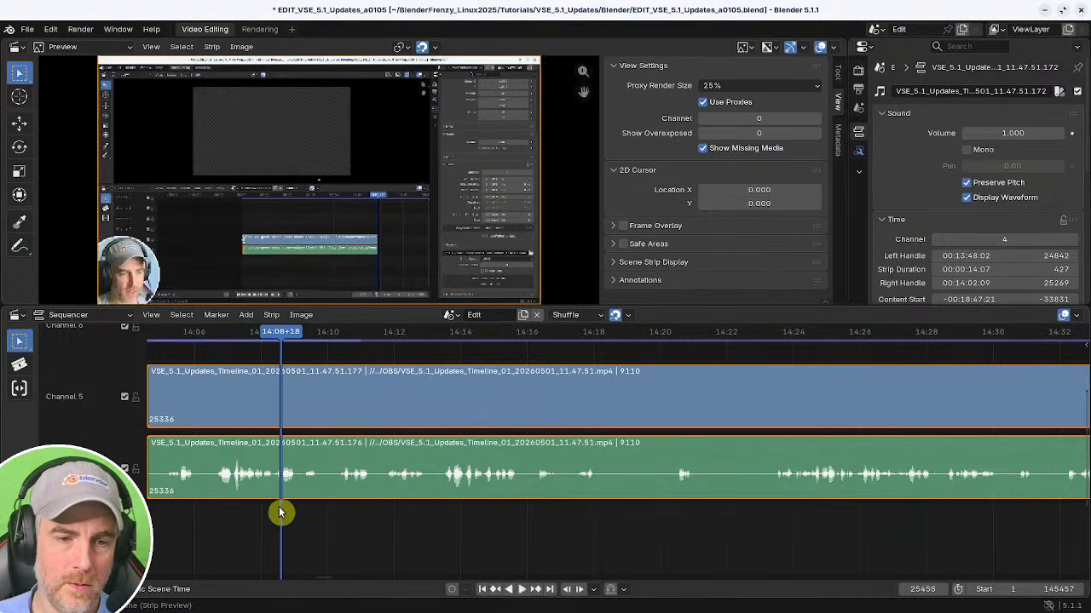
{"action": "key", "text": "space"}
{"action": "right_click", "coordinate": [245, 512], "text": "shift"}
{"action": "key", "text": "space"}
{"action": "key", "text": "k"}
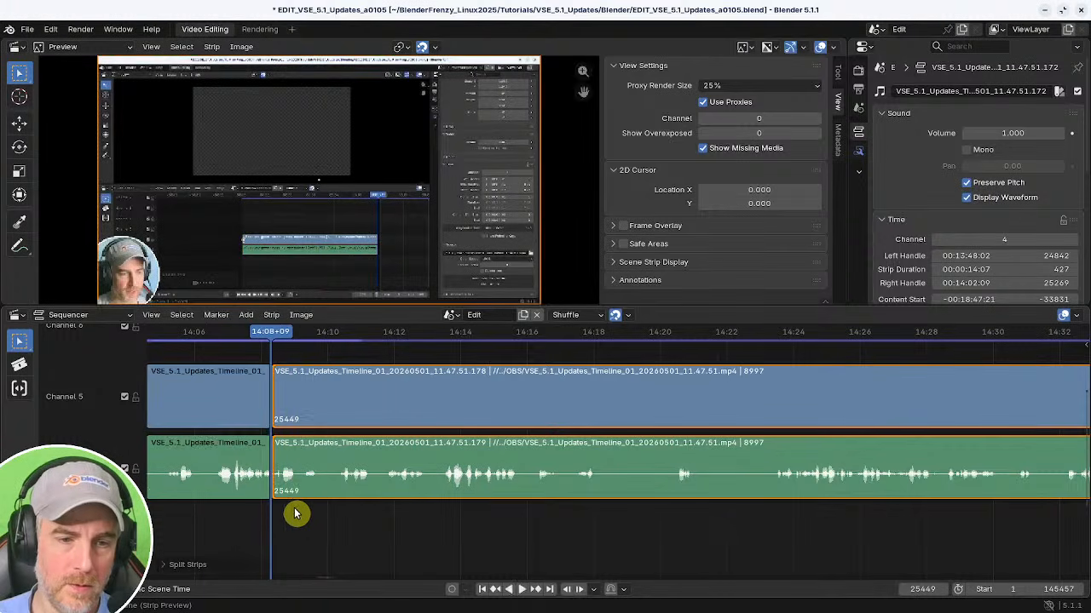
{"action": "right_click", "coordinate": [302, 509], "text": "shift"}
{"action": "key", "text": "shift+s"}
Split the strips near 14:10 and snap the following strip's start back to about 14:08.
{"action": "key", "text": "space"}
{"action": "key", "text": "space"}
{"action": "key", "text": "k"}
{"action": "right_click", "coordinate": [341, 515], "text": "shift"}
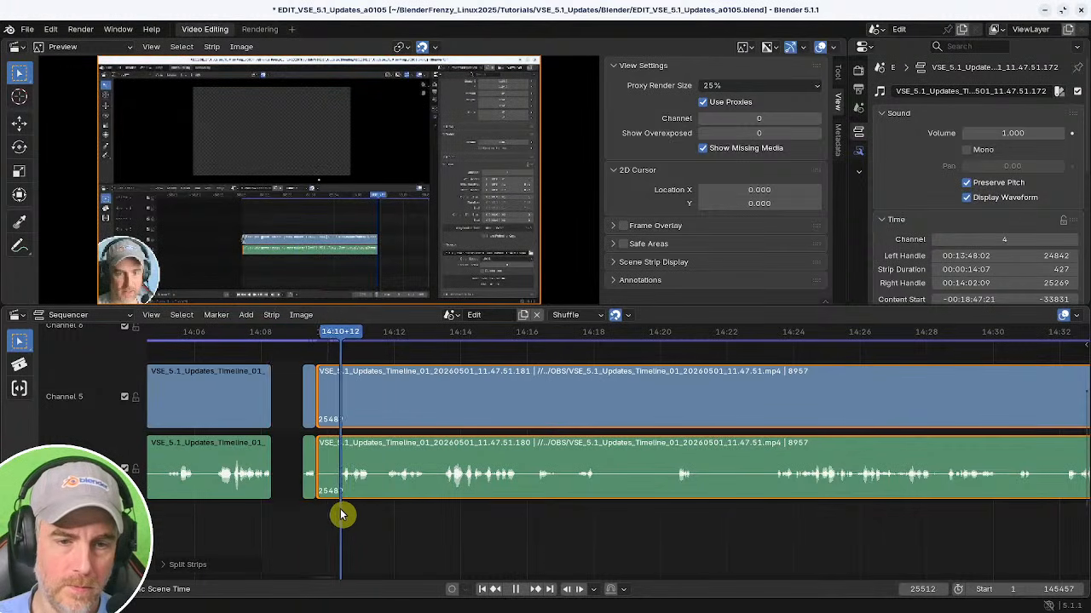
{"action": "right_click", "coordinate": [250, 517], "text": "shift"}
{"action": "key", "text": "shift+s"}
{"action": "key", "text": "space"}
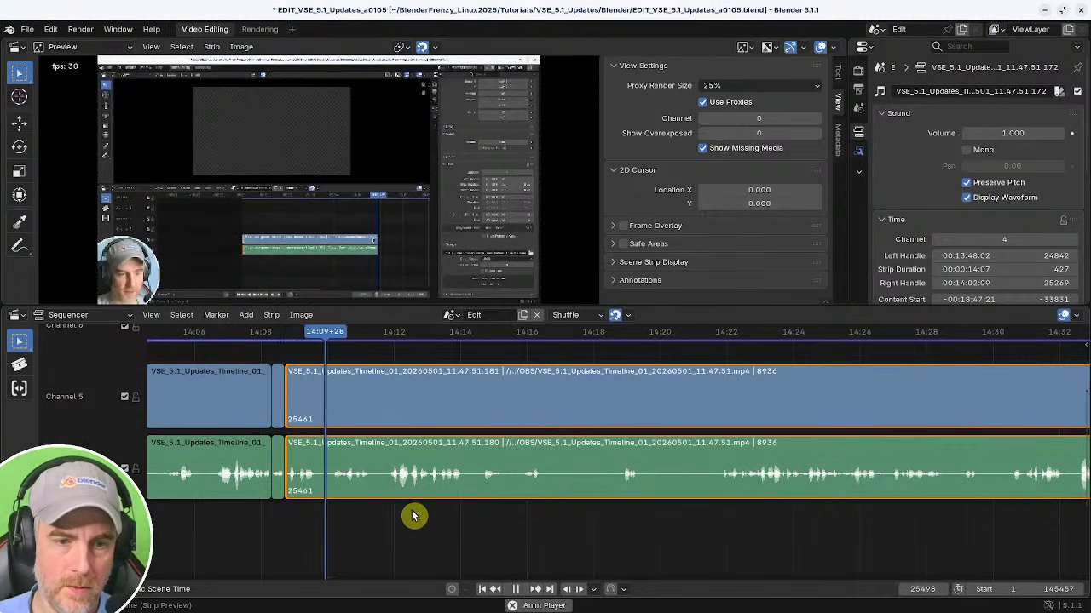
{"action": "middle_click_drag", "start_coordinate": [412, 516], "coordinate": [316, 507]}
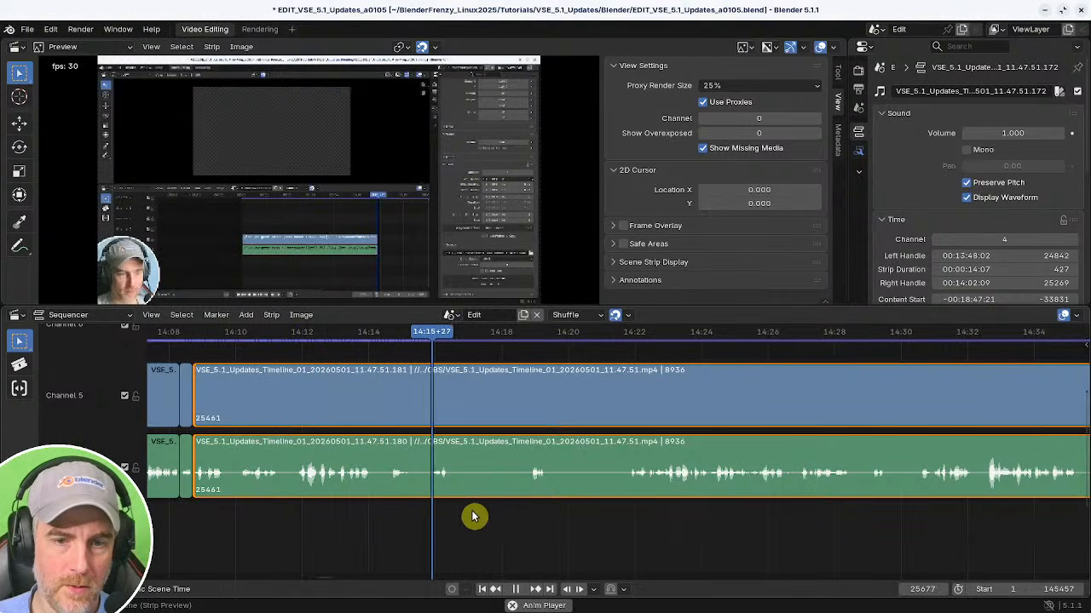
Play back the section and split the strips at about 14:16.
{"action": "key", "text": "space"}
{"action": "key", "text": "space"}
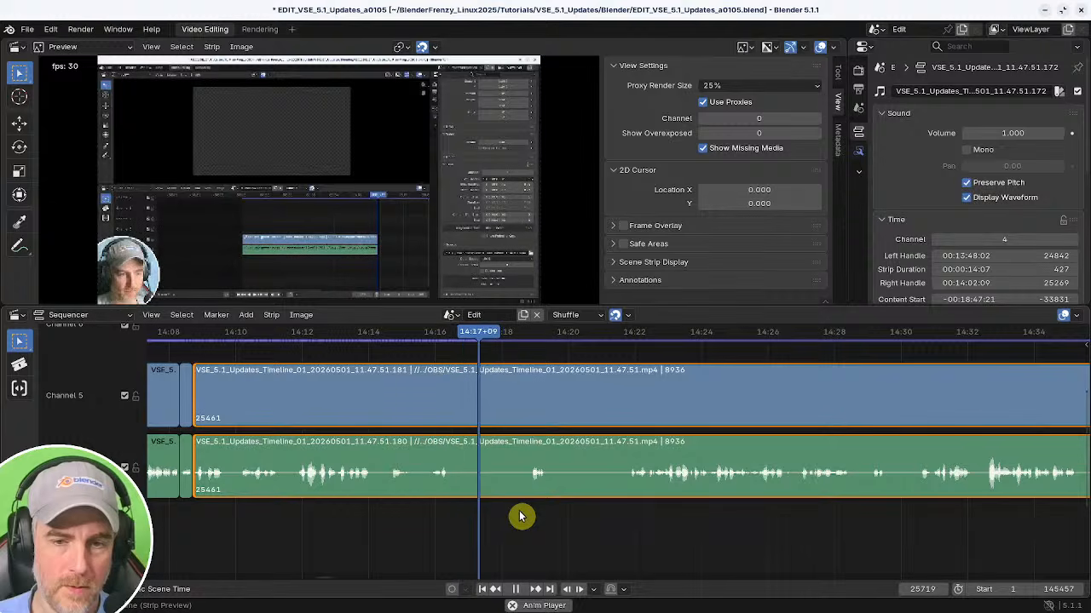
{"action": "key", "text": "space"}
{"action": "right_click", "coordinate": [418, 511], "text": "shift"}
{"action": "key", "text": "space"}
{"action": "key", "text": "space"}
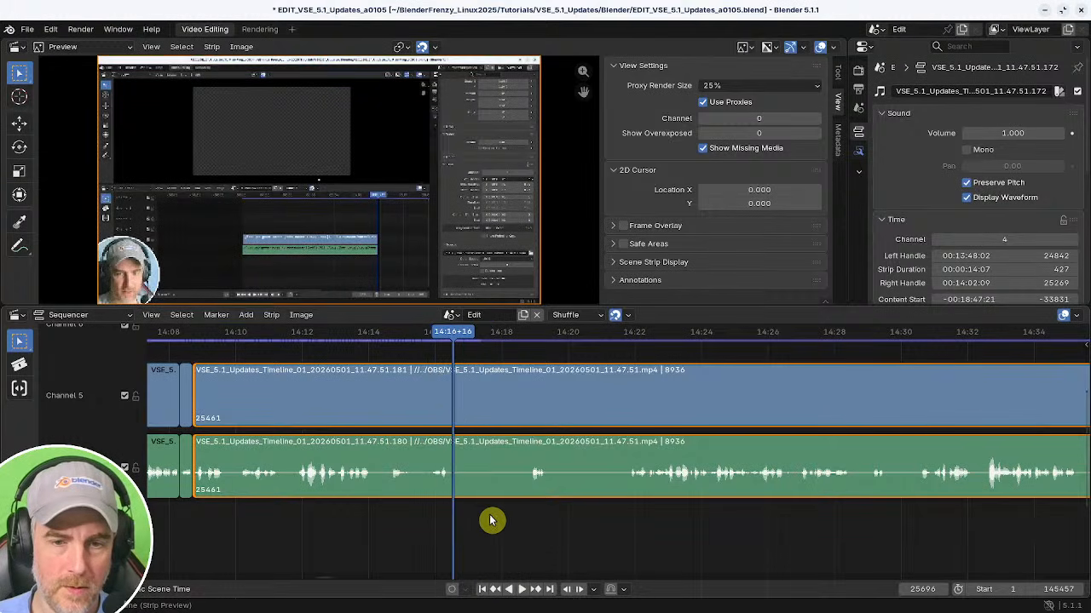
{"action": "key", "text": "k"}
{"action": "right_click_drag", "start_coordinate": [536, 521], "coordinate": [432, 523], "text": "shift"}
{"action": "key", "text": "BackSpace"}
Split the strips at about 14:17 and trim the following strip's start to about 14:18.
{"action": "key", "text": "space"}
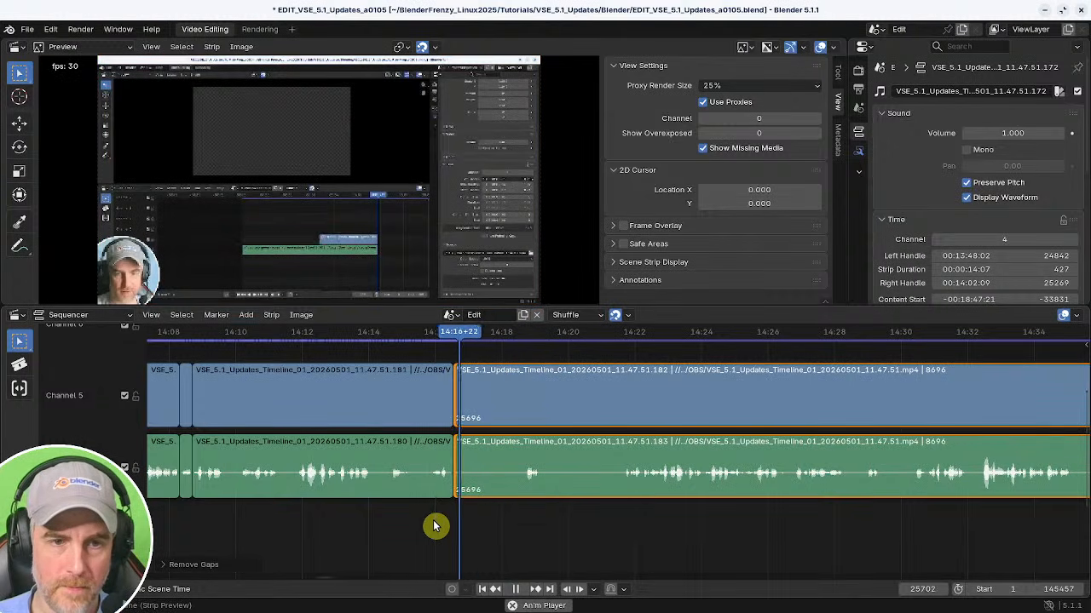
{"action": "key", "text": "space"}
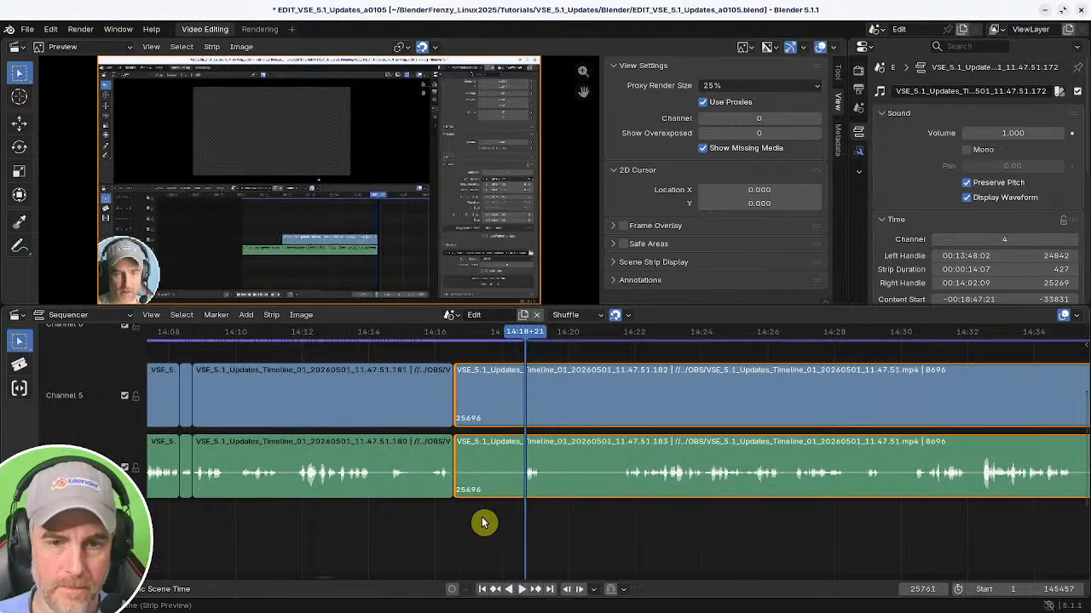
{"action": "right_click_drag", "start_coordinate": [512, 507], "coordinate": [474, 517], "text": "shift"}
{"action": "key", "text": "space"}
{"action": "key", "text": "k"}
{"action": "key", "text": "space"}
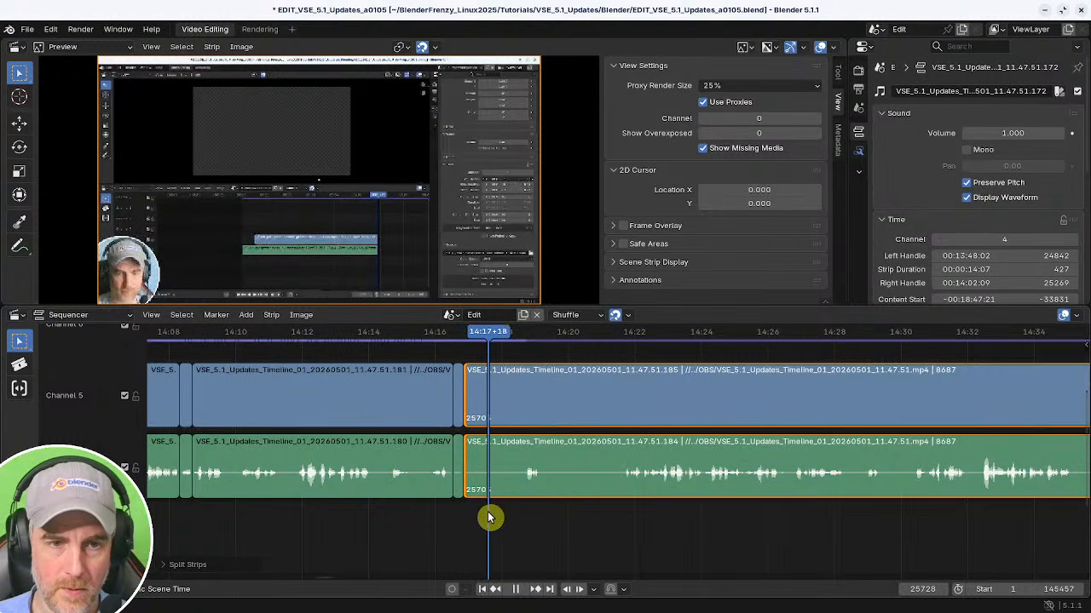
{"action": "key", "text": "shift+s"}
Extend the end of the short piece at 14:16 to meet the following strip.
{"action": "left_click", "coordinate": [463, 470]}
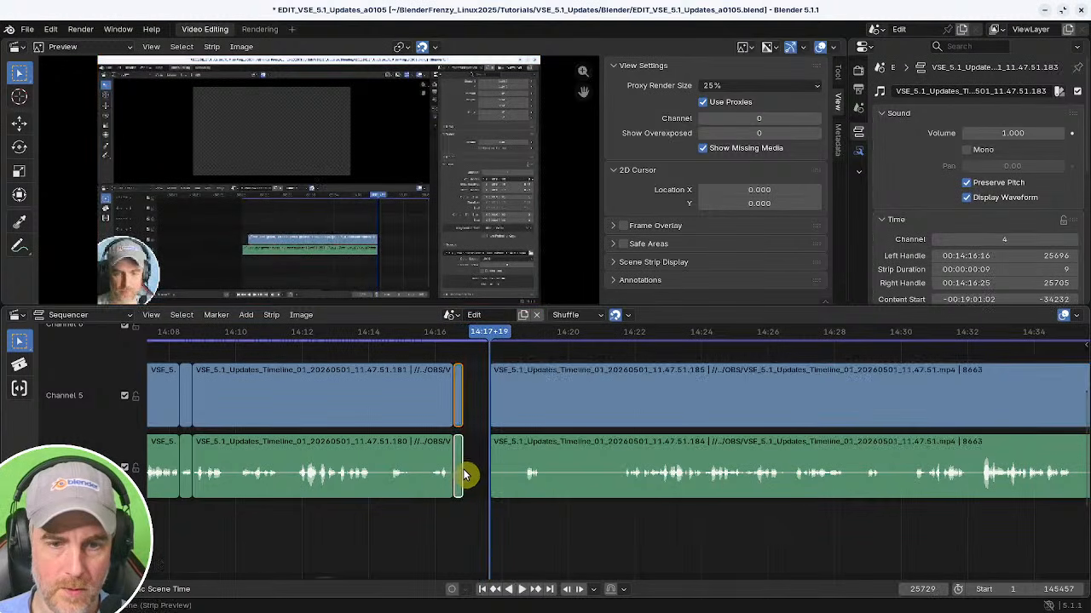
{"action": "scroll", "coordinate": [467, 486], "scroll_direction": "up", "scroll_amount": 3}
{"action": "left_click_drag", "start_coordinate": [295, 461], "coordinate": [338, 470]}
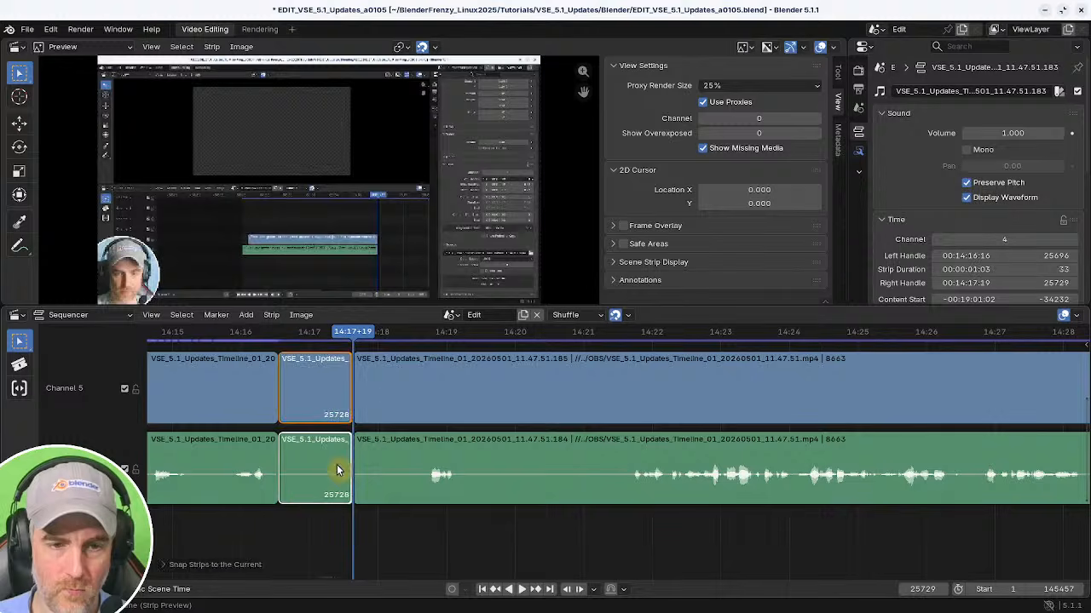
Split the strips at about 14:19, delete the second before it, and close the gap.
{"action": "left_click", "coordinate": [362, 468]}
{"action": "right_click_drag", "start_coordinate": [375, 512], "coordinate": [424, 512], "text": "shift"}
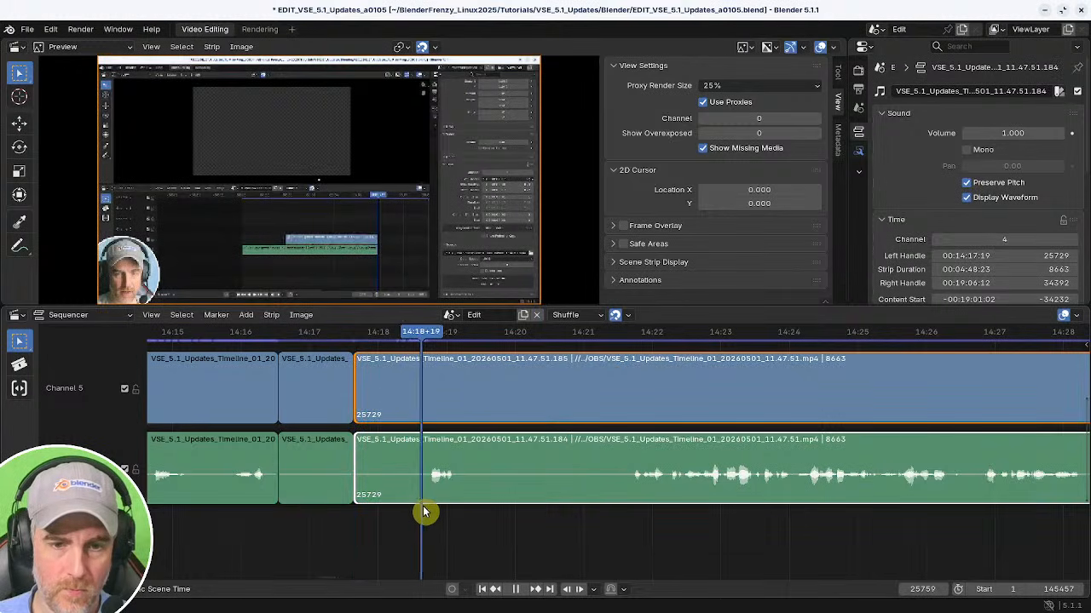
{"action": "key", "text": "k"}
{"action": "key", "text": "Delete"}
{"action": "left_click", "coordinate": [253, 519]}
{"action": "key", "text": "BackSpace"}
{"action": "key", "text": "space"}
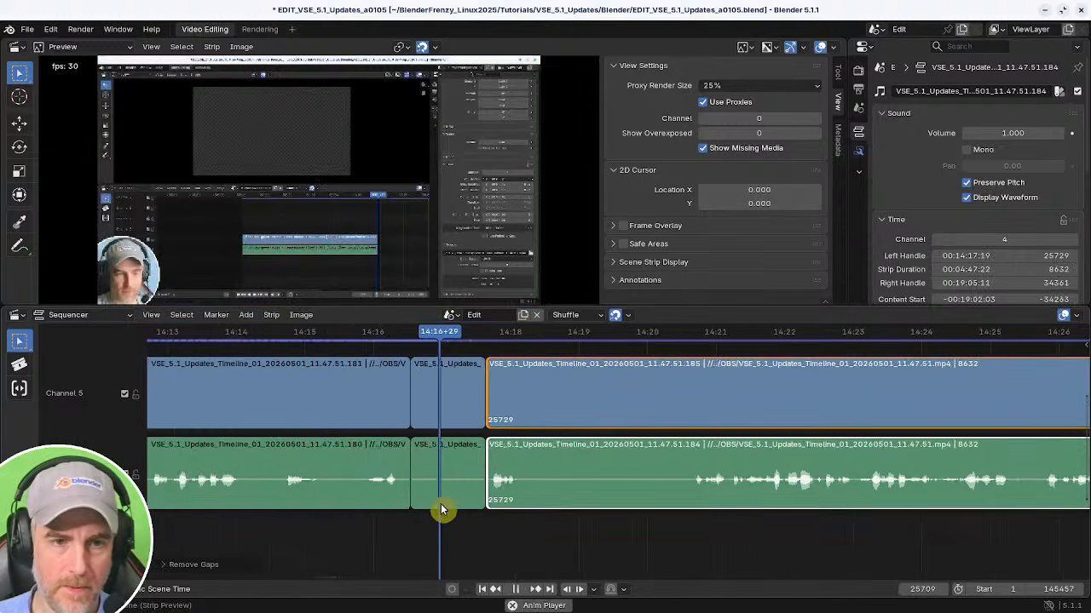
{"action": "right_click", "coordinate": [630, 511], "text": "shift"}
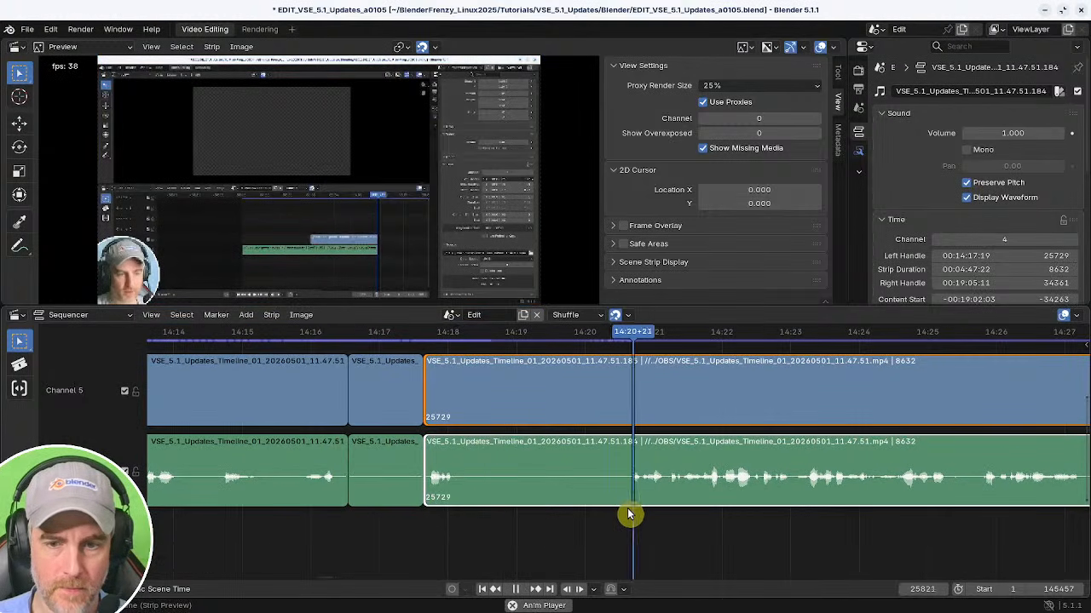
Trim the selected strips' start to about 14:21 and close the gap before them.
{"action": "key", "text": "space"}
{"action": "right_click", "coordinate": [625, 515], "text": "shift"}
{"action": "key", "text": "shift+s"}
{"action": "right_click_drag", "start_coordinate": [370, 514], "coordinate": [280, 514], "text": "shift"}
{"action": "key", "text": "BackSpace"}
{"action": "key", "text": "space"}
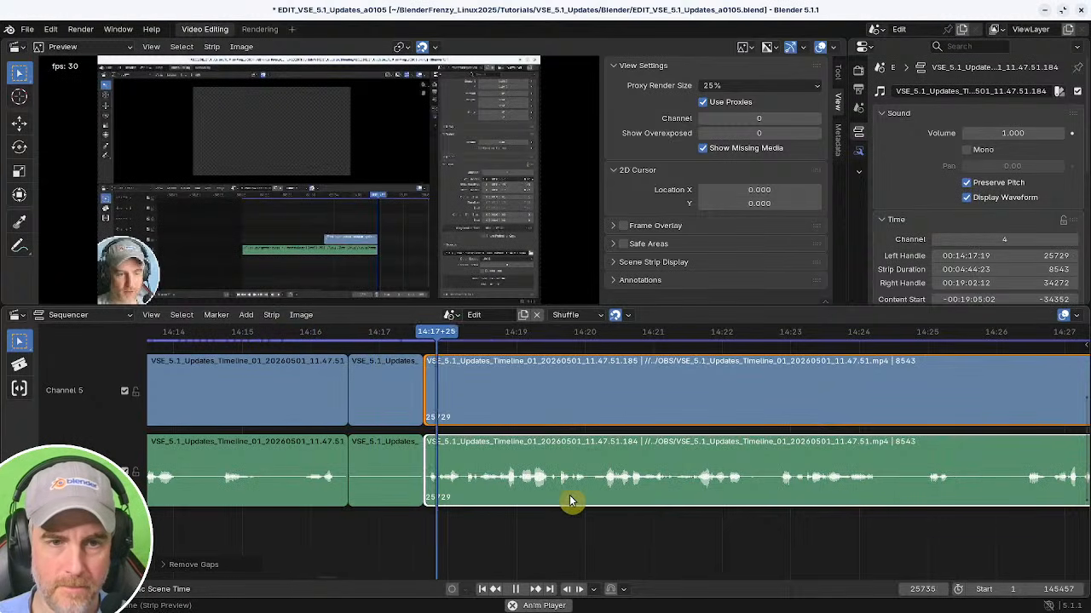
Split the strips at about 14:22, trim the following piece's start to about 14:27, and close the gap.
{"action": "middle_click_drag", "start_coordinate": [577, 501], "coordinate": [546, 502], "text": "ctrl"}
{"action": "middle_click_drag", "start_coordinate": [546, 501], "coordinate": [450, 506]}
{"action": "middle_click_drag", "start_coordinate": [588, 512], "coordinate": [463, 505]}
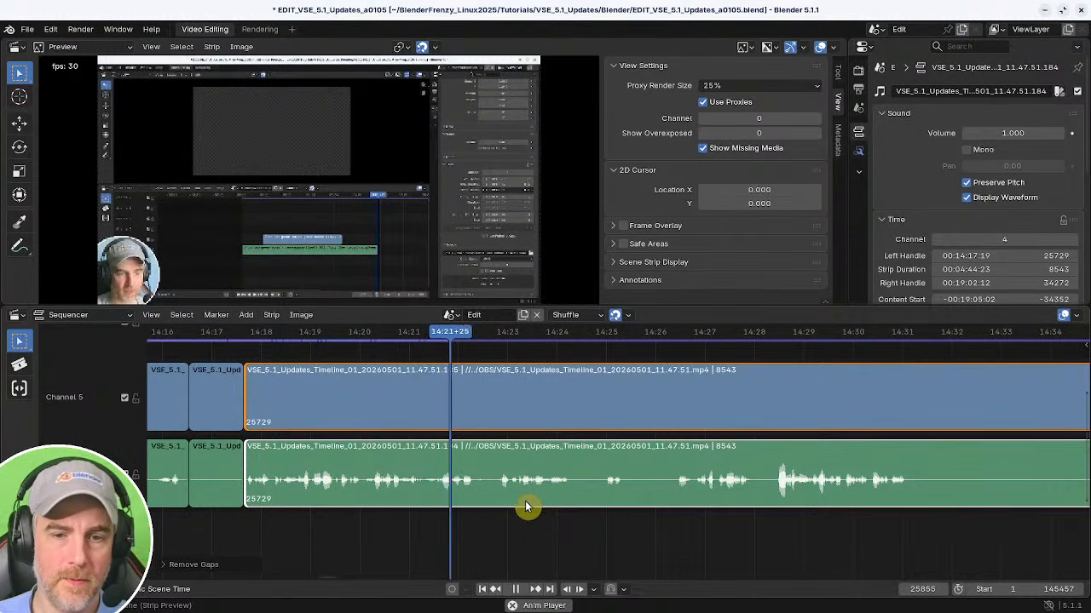
{"action": "middle_click_drag", "start_coordinate": [571, 516], "coordinate": [501, 519]}
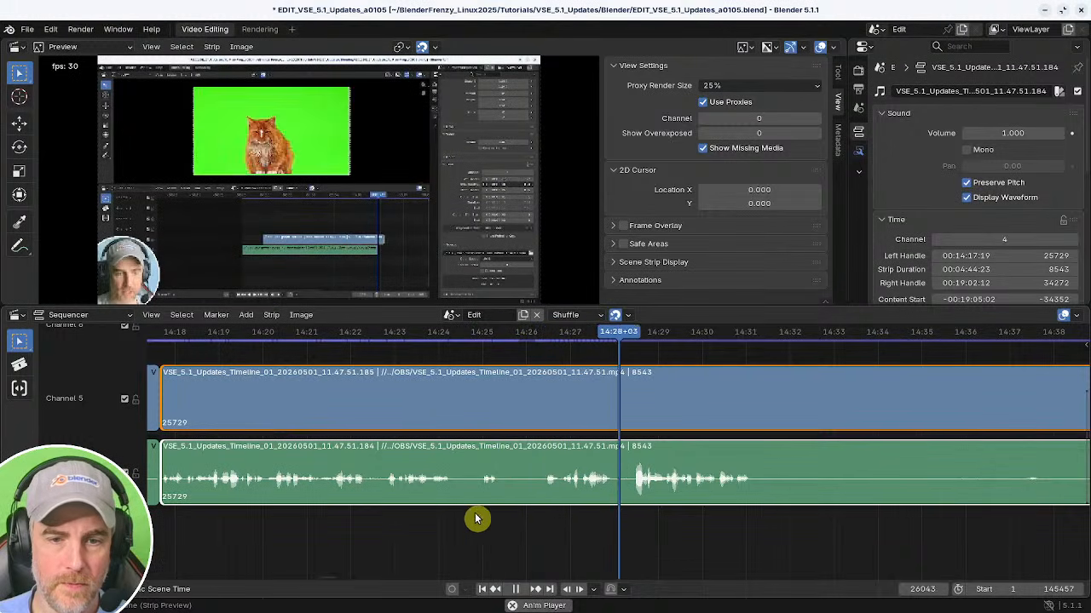
{"action": "left_click", "coordinate": [439, 517]}
{"action": "right_click_drag", "start_coordinate": [378, 520], "coordinate": [331, 520], "text": "shift"}
{"action": "key", "text": "space"}
{"action": "key", "text": "k"}
{"action": "right_click_drag", "start_coordinate": [566, 525], "coordinate": [319, 516], "text": "shift"}
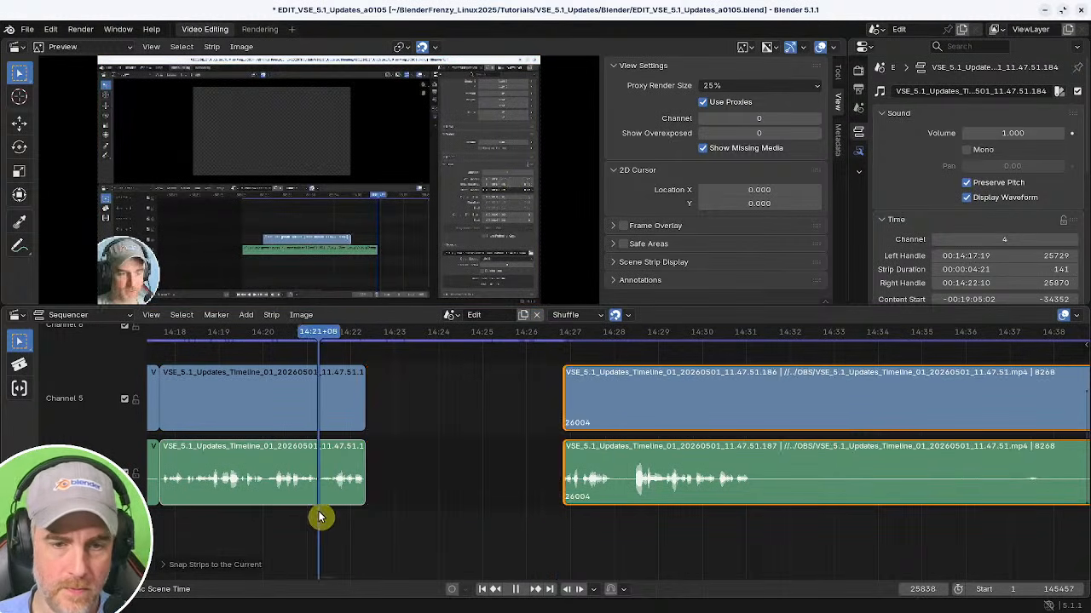
{"action": "right_click", "coordinate": [429, 524], "text": "shift"}
{"action": "right_click_drag", "start_coordinate": [367, 523], "coordinate": [355, 524], "text": "shift"}
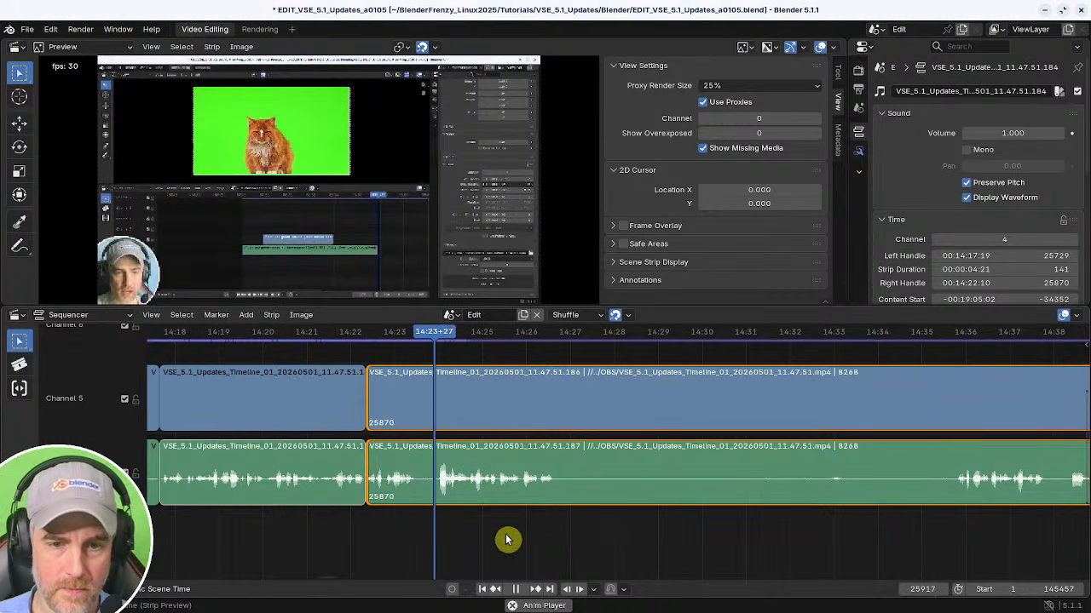
Scrub through the recording after 14:22 to find the next pause to cut.
{"action": "middle_click_drag", "start_coordinate": [549, 544], "coordinate": [443, 533]}
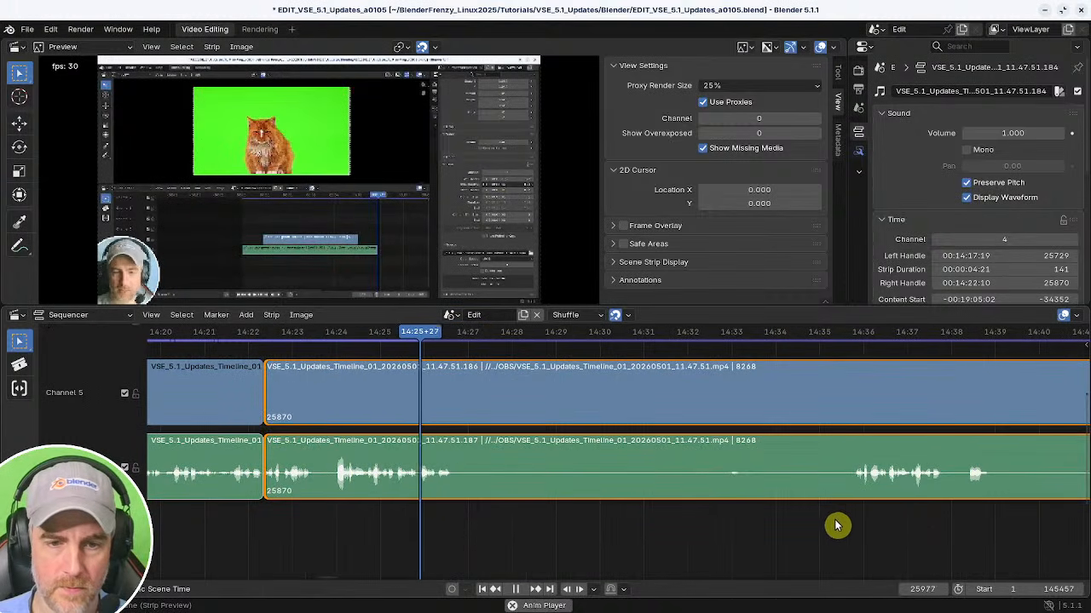
{"action": "right_click", "coordinate": [864, 521], "text": "shift"}
{"action": "right_click", "coordinate": [853, 520], "text": "shift"}
{"action": "middle_click_drag", "start_coordinate": [852, 520], "coordinate": [556, 516], "text": "ctrl"}
{"action": "right_click", "coordinate": [445, 517], "text": "shift"}
{"action": "right_click_drag", "start_coordinate": [445, 517], "coordinate": [431, 517], "text": "shift"}
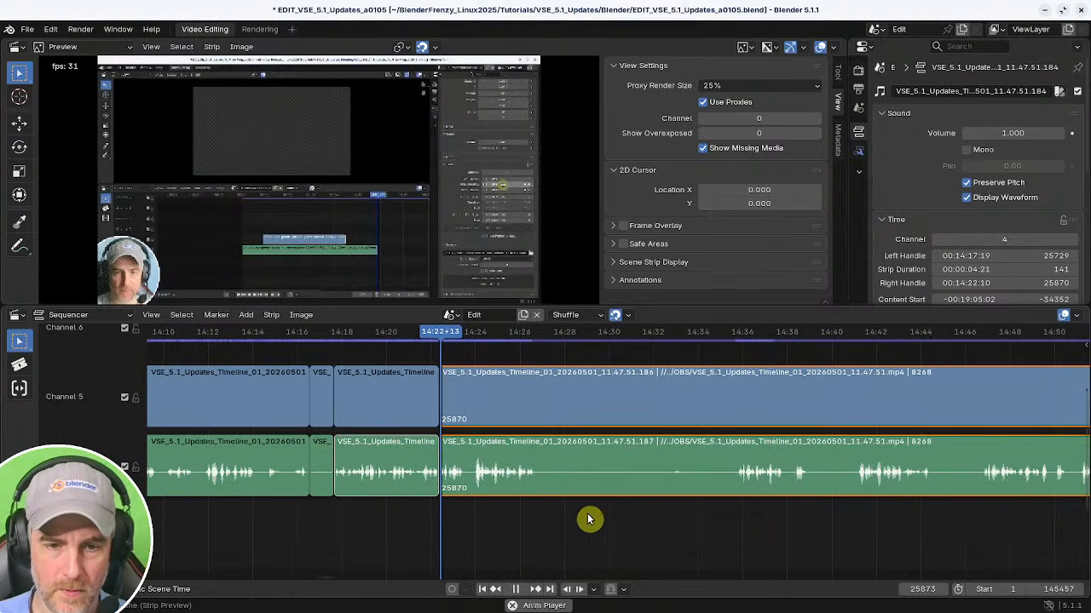
{"action": "right_click", "coordinate": [849, 511], "text": "shift"}
{"action": "middle_click_drag", "start_coordinate": [856, 514], "coordinate": [571, 506]}
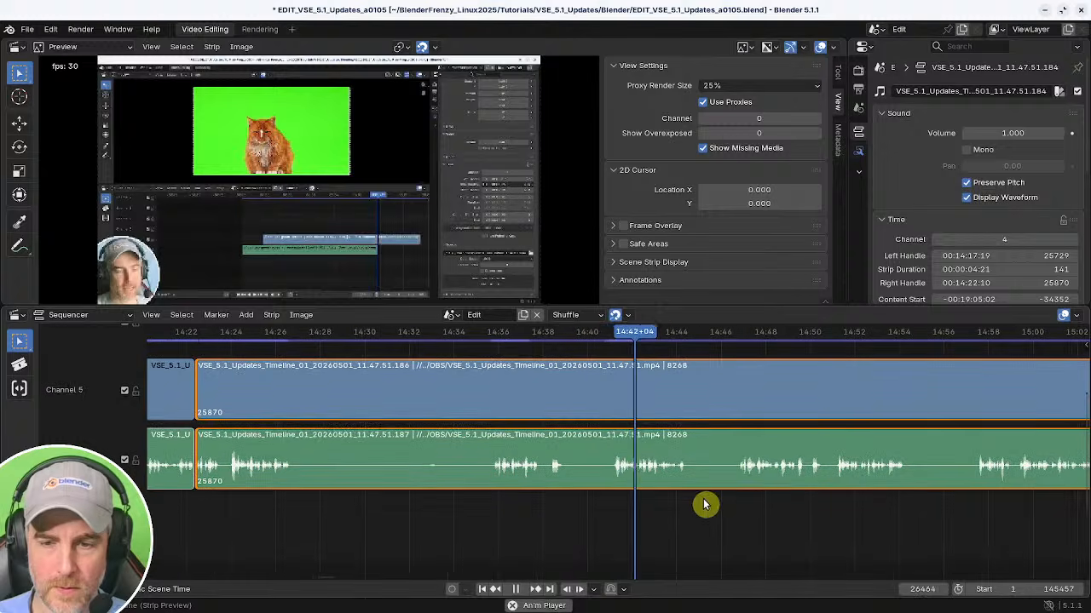
{"action": "right_click", "coordinate": [748, 501], "text": "shift"}
{"action": "middle_click_drag", "start_coordinate": [792, 509], "coordinate": [633, 503]}
{"action": "right_click_drag", "start_coordinate": [804, 509], "coordinate": [677, 494], "text": "shift"}
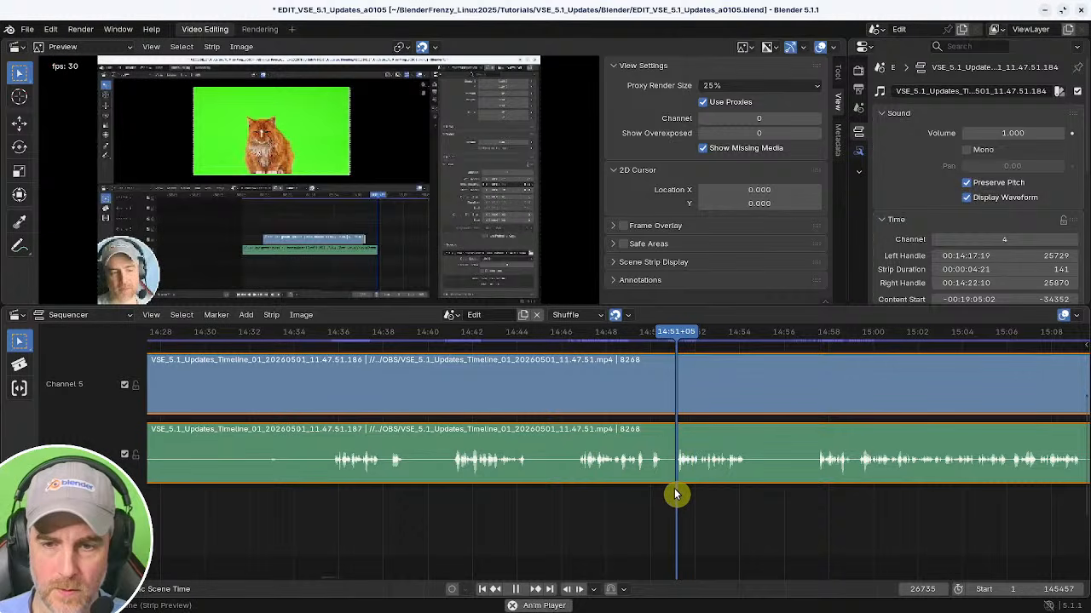
Trim the selected strips' start to about 14:47 and close the gap before them.
{"action": "right_click", "coordinate": [581, 496], "text": "shift"}
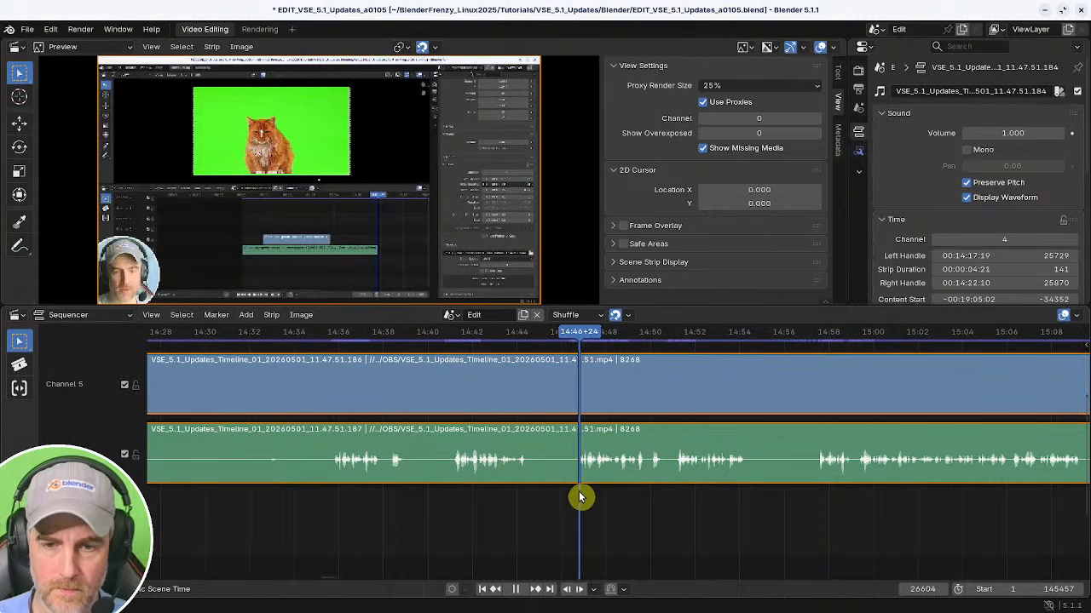
{"action": "key", "text": "shift+s"}
{"action": "middle_click_drag", "start_coordinate": [307, 467], "coordinate": [612, 473]}
{"action": "right_click", "coordinate": [338, 500], "text": "shift"}
{"action": "key", "text": "BackSpace"}
{"action": "key", "text": "space"}
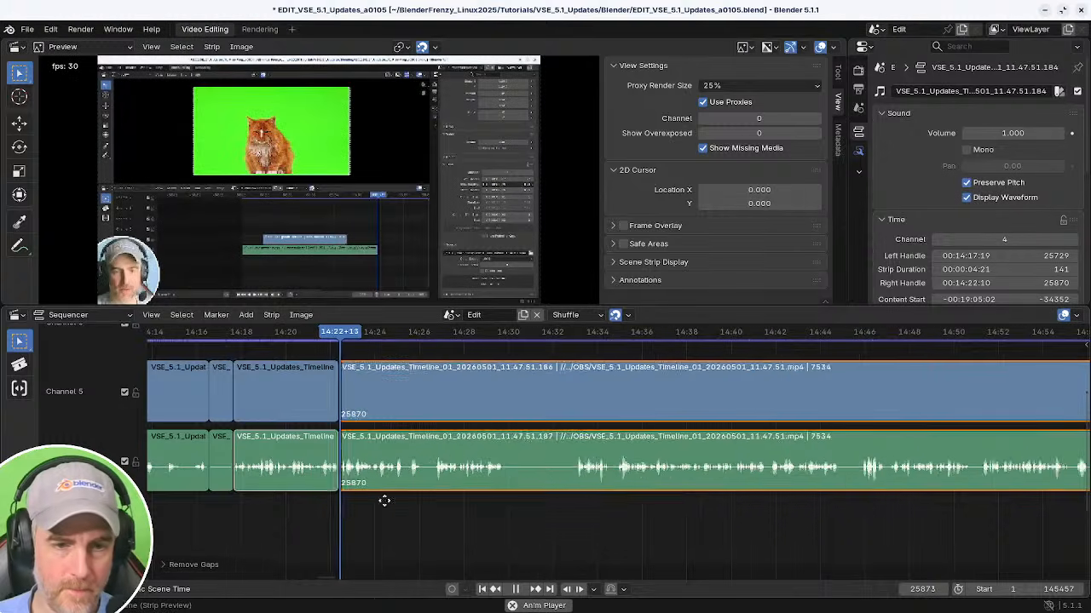
Split the strips at about 14:25, trim the following piece's start to about 14:27, and close the gap.
{"action": "middle_click_drag", "start_coordinate": [384, 501], "coordinate": [449, 494], "text": "ctrl"}
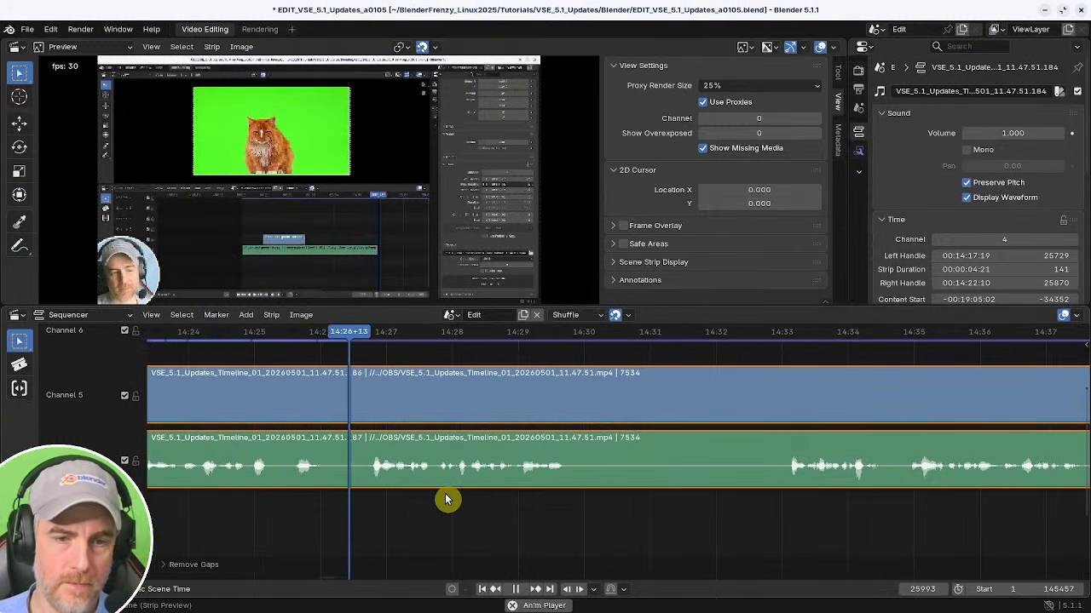
{"action": "left_click", "coordinate": [242, 507]}
{"action": "key", "text": "k"}
{"action": "left_click", "coordinate": [362, 506]}
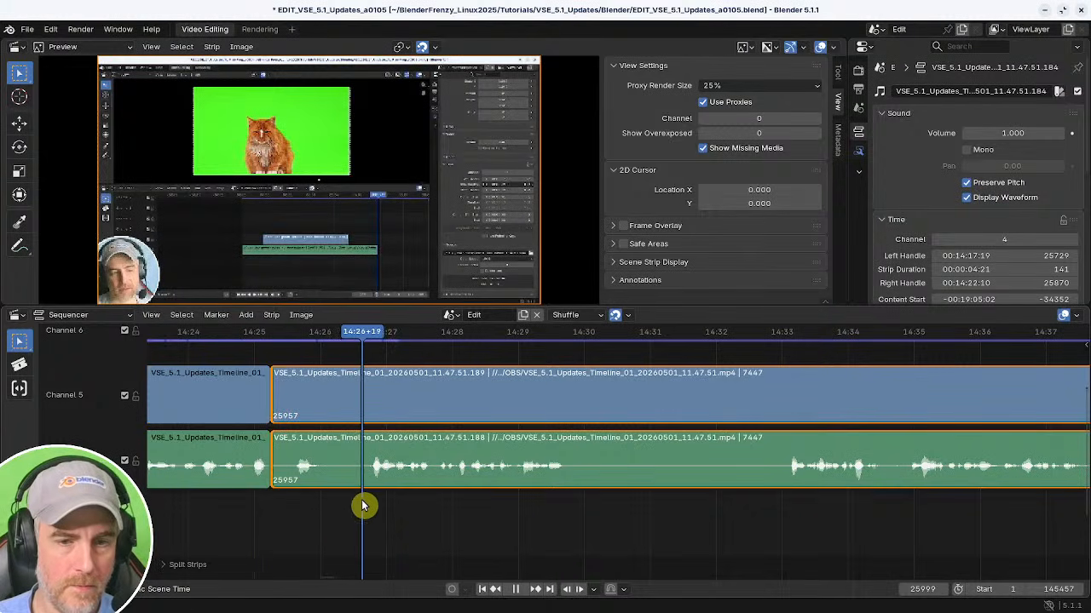
{"action": "key", "text": "shift+s"}
{"action": "right_click", "coordinate": [221, 495], "text": "shift"}
{"action": "key", "text": "BackSpace"}
{"action": "key", "text": "space"}
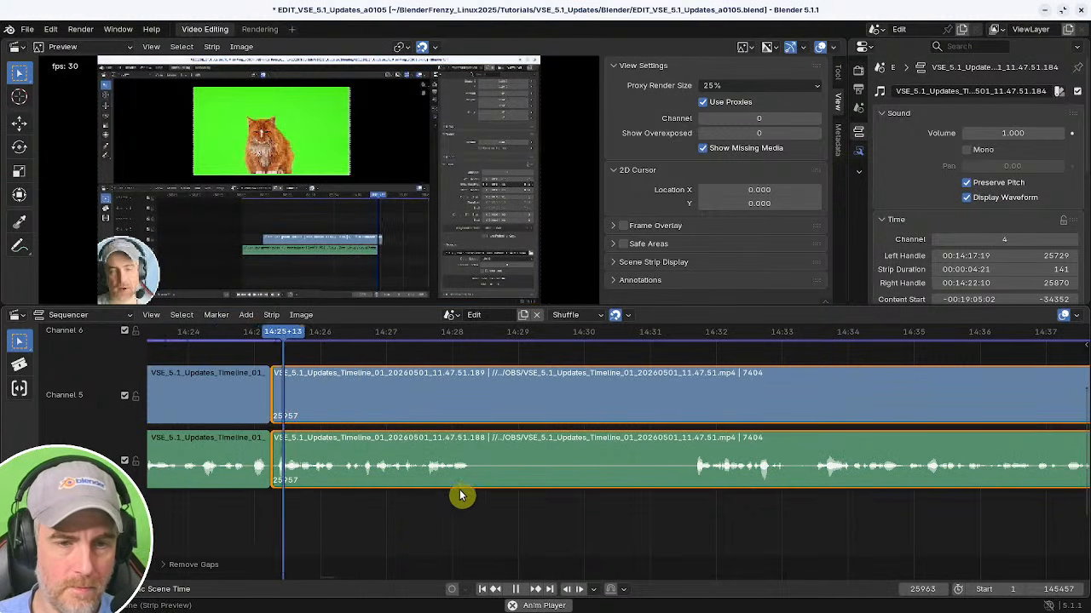
Split the strips at about 14:28, trim the following piece's start to about 14:32, and close the gap.
{"action": "mouse_move", "coordinate": [375, 499]}
{"action": "middle_mouse_down"}
{"action": "mouse_move", "coordinate": [497, 498]}
{"action": "mouse_move", "coordinate": [367, 508]}
{"action": "middle_mouse_up"}
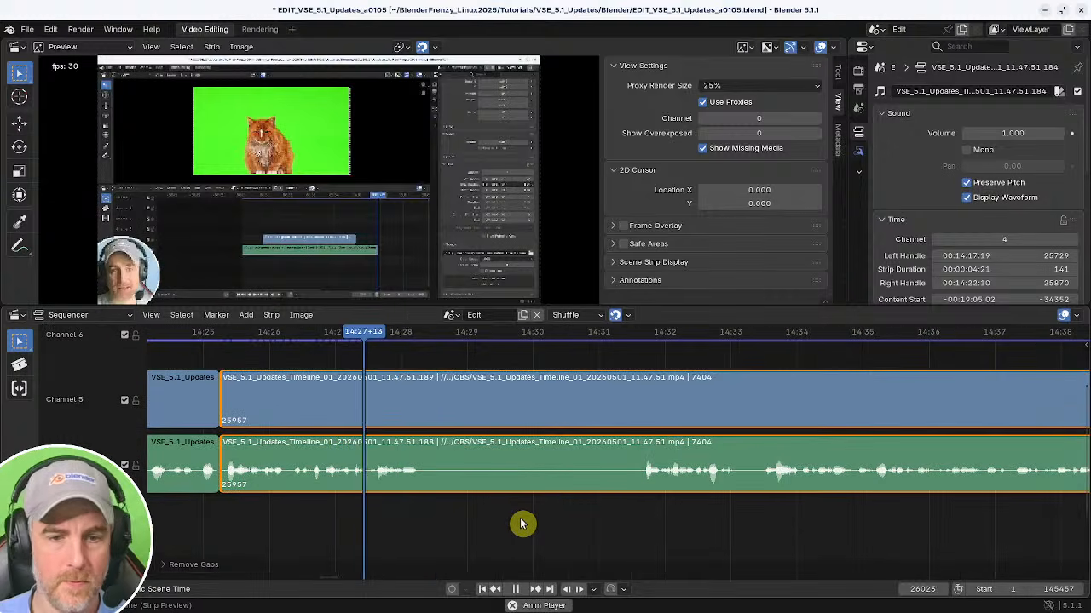
{"action": "key", "text": "space"}
{"action": "key", "text": "k"}
{"action": "right_click_drag", "start_coordinate": [625, 526], "coordinate": [641, 526], "text": "shift"}
{"action": "key", "text": "shift+s"}
{"action": "right_click_drag", "start_coordinate": [417, 529], "coordinate": [383, 528], "text": "shift"}
{"action": "key", "text": "BackSpace"}
{"action": "key", "text": "space"}
Split the strips at about 14:40, trim the following piece's start to about 14:41, and close the gap.
{"action": "middle_click_drag", "start_coordinate": [555, 523], "coordinate": [469, 520]}
{"action": "scroll", "coordinate": [460, 520], "scroll_direction": "down", "scroll_amount": 1}
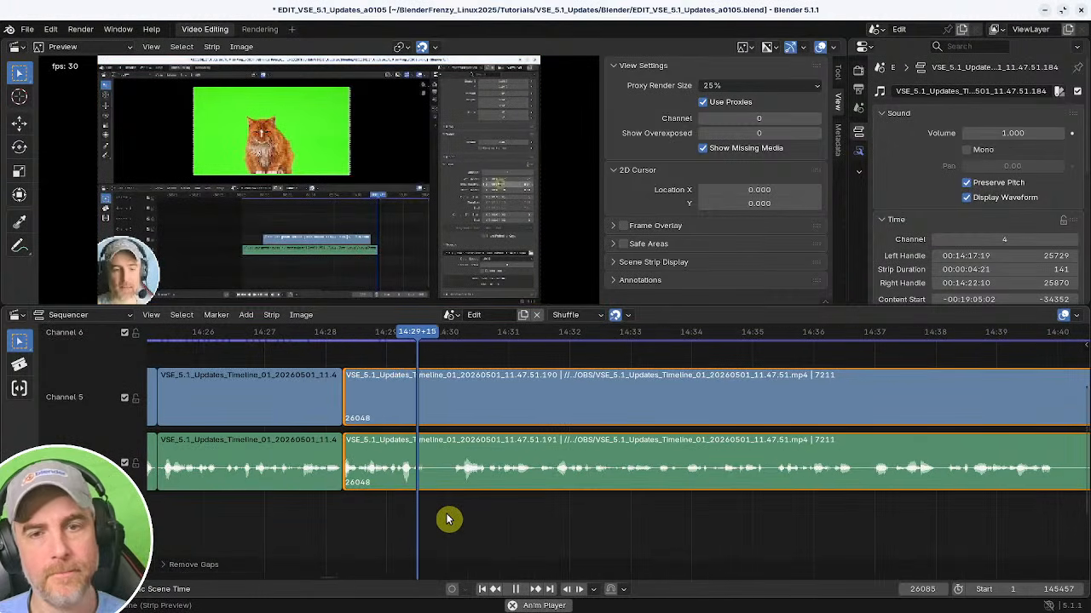
{"action": "middle_click_drag", "start_coordinate": [572, 521], "coordinate": [500, 519]}
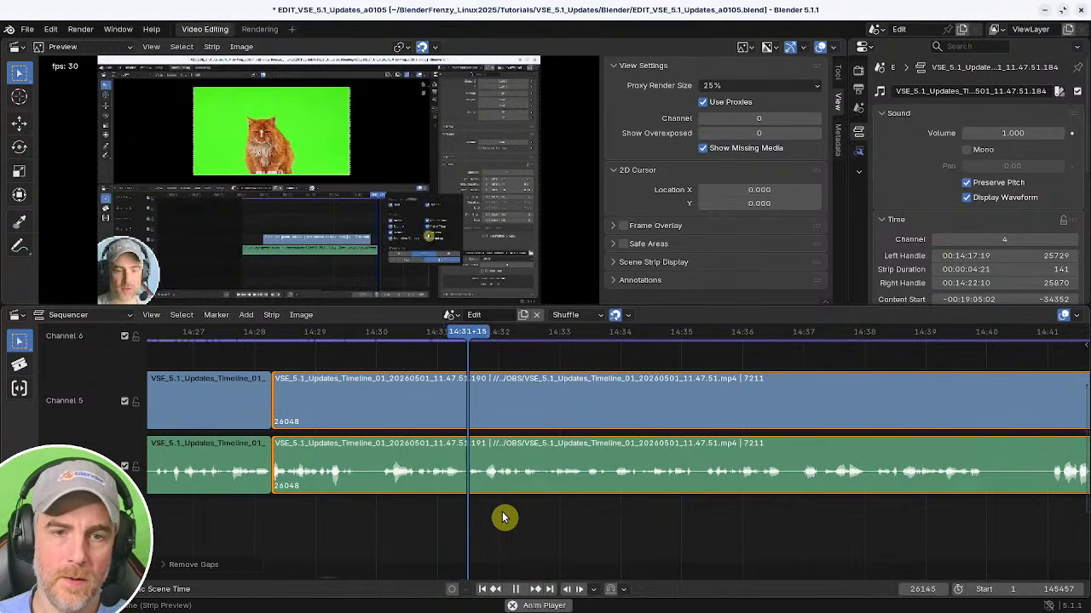
{"action": "middle_click_drag", "start_coordinate": [646, 524], "coordinate": [534, 524]}
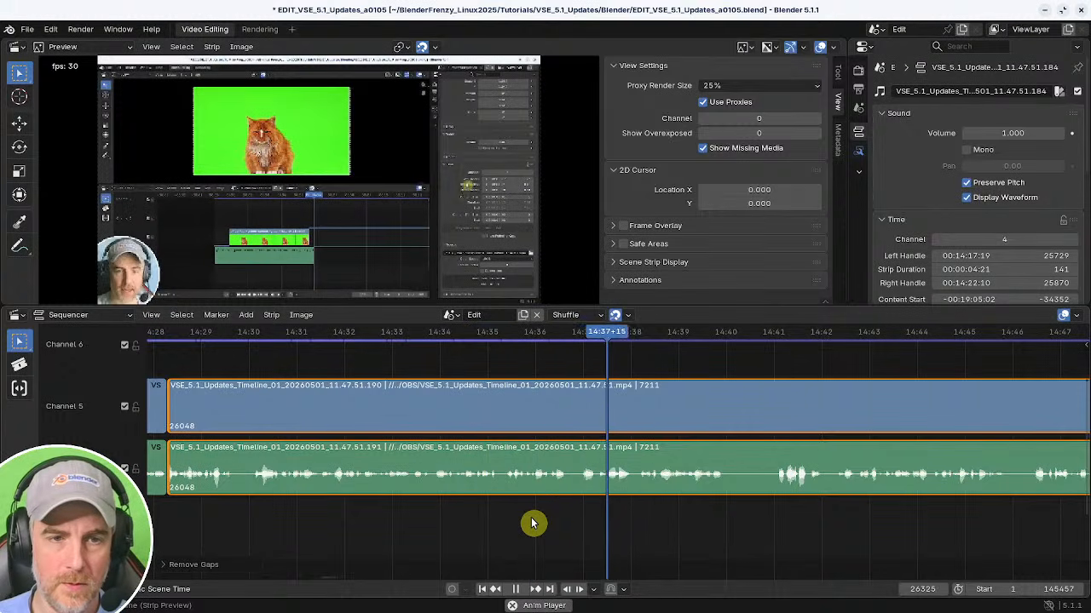
{"action": "middle_click_drag", "start_coordinate": [647, 518], "coordinate": [411, 522]}
{"action": "key", "text": "k"}
{"action": "key", "text": "shift+s"}
{"action": "key", "text": "space"}
{"action": "right_click", "coordinate": [460, 528], "text": "shift"}
{"action": "key", "text": "BackSpace"}
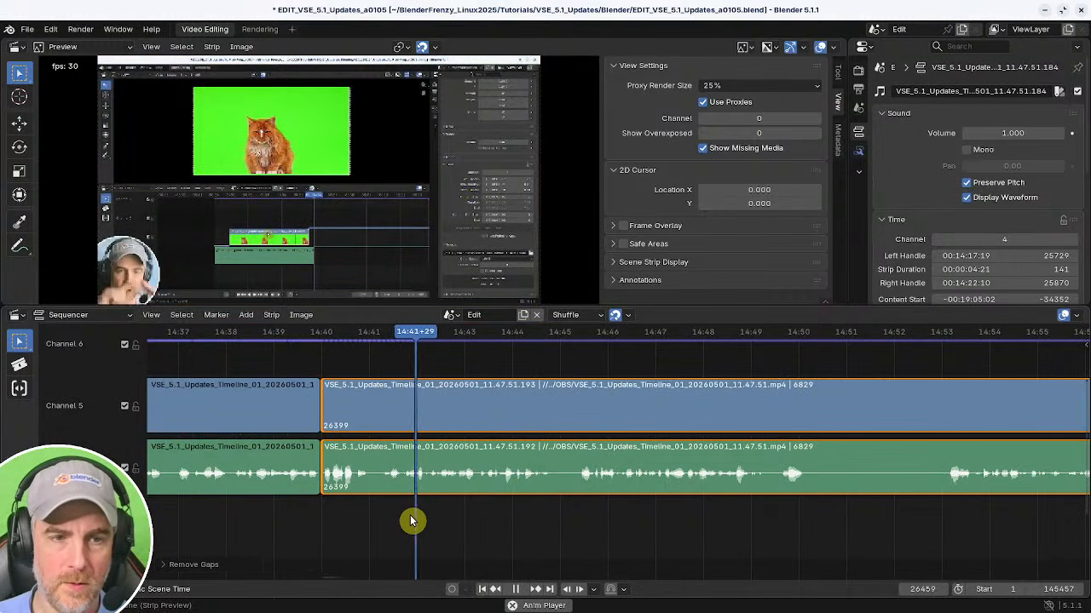
Split the strips at about 14:41 and trim the short piece's end back to about 14:40+20.
{"action": "right_click", "coordinate": [317, 520], "text": "shift"}
{"action": "key", "text": "k"}
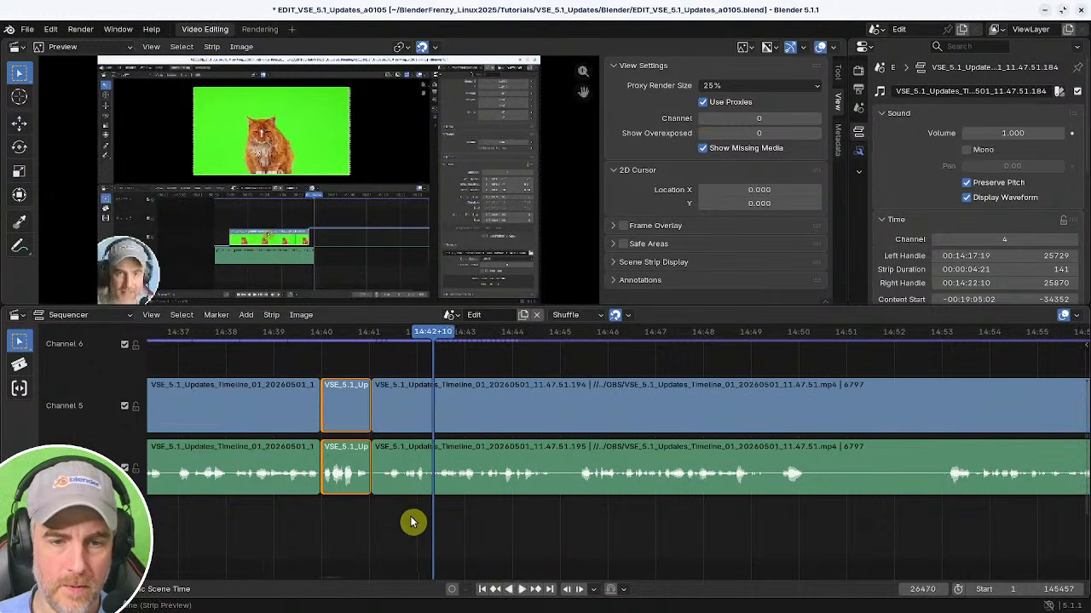
{"action": "right_click_drag", "start_coordinate": [411, 521], "coordinate": [327, 520], "text": "shift"}
{"action": "key", "text": "space"}
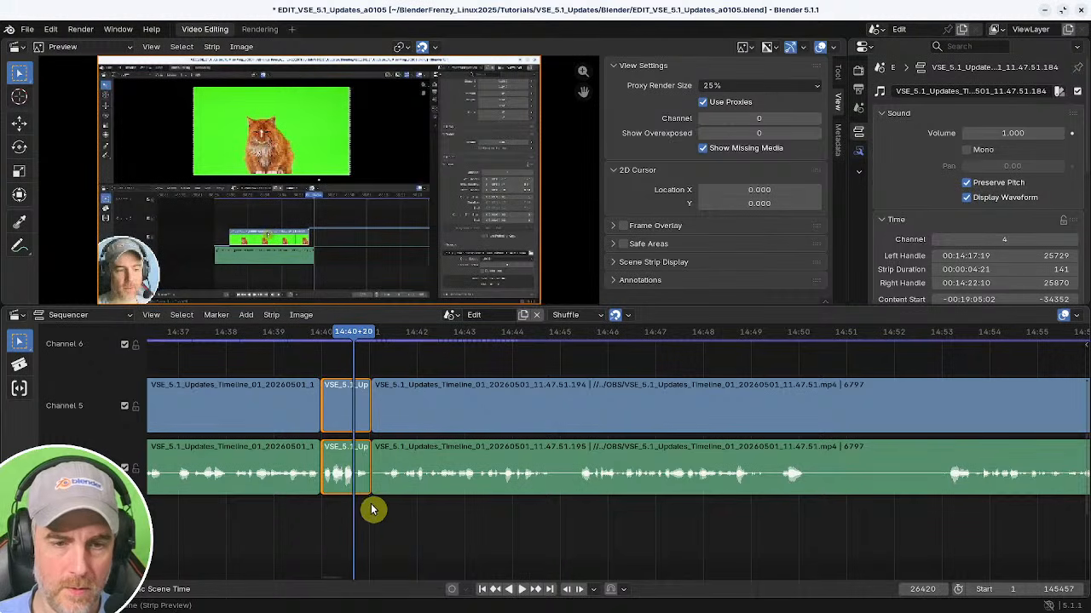
{"action": "key", "text": "shift+s"}
{"action": "key", "text": "space"}
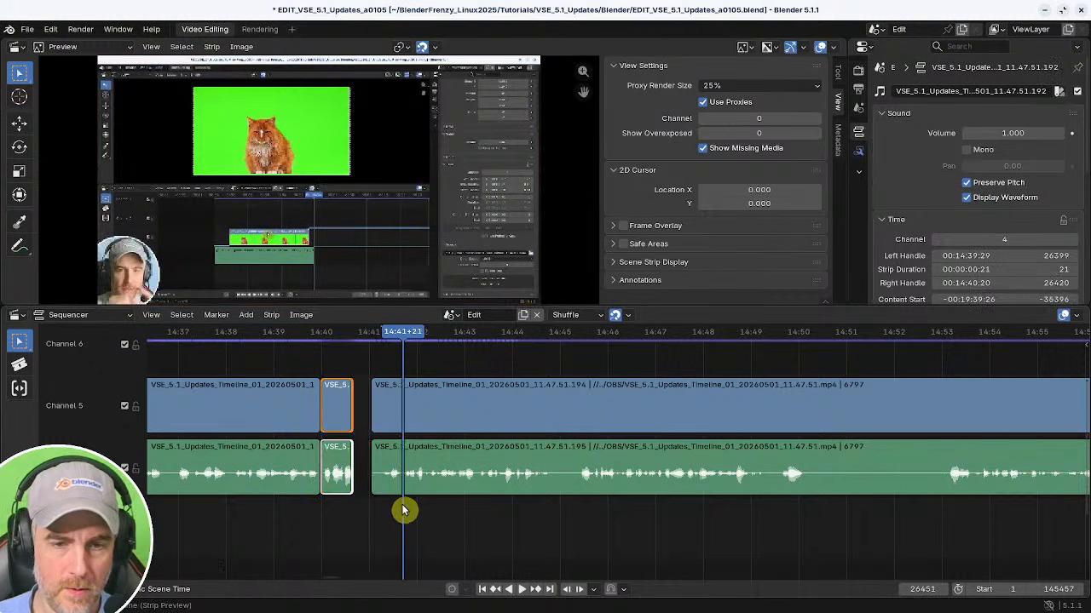
Trim the following strip's start to about 14:42 and close the gap before it.
{"action": "left_click", "coordinate": [379, 476]}
{"action": "key", "text": "shift+s"}
{"action": "right_click", "coordinate": [284, 495], "text": "shift"}
{"action": "key", "text": "BackSpace"}
{"action": "key", "text": "space"}
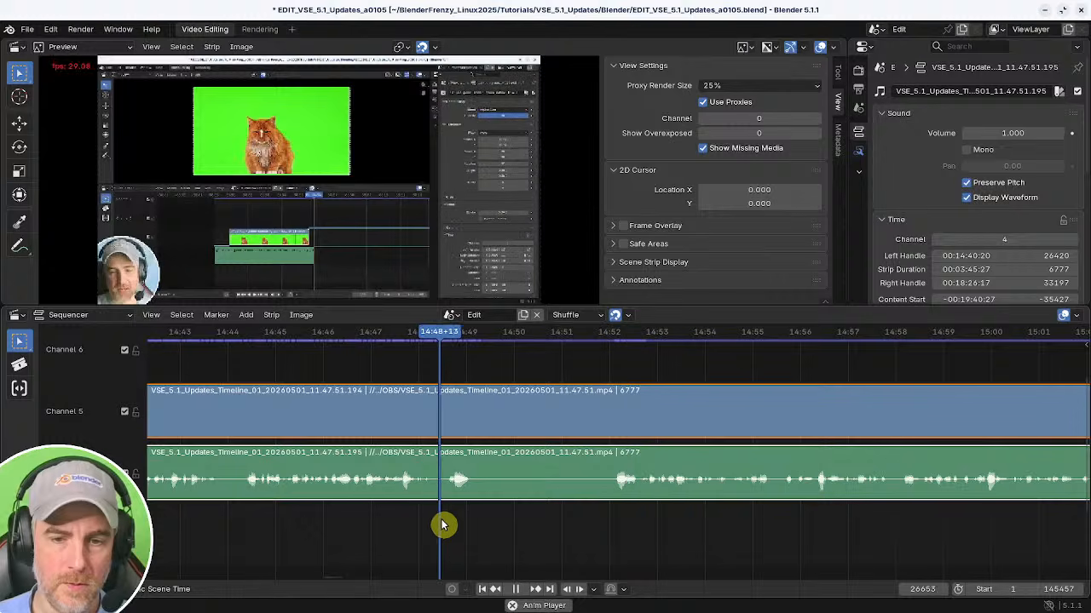
Split the strips at about 14:49, trim the following piece's start to about 14:52, and close the gap.
{"action": "key", "text": "k"}
{"action": "right_click_drag", "start_coordinate": [545, 525], "coordinate": [611, 523], "text": "shift"}
{"action": "key", "text": "shift+s"}
{"action": "right_click", "coordinate": [433, 524], "text": "shift"}
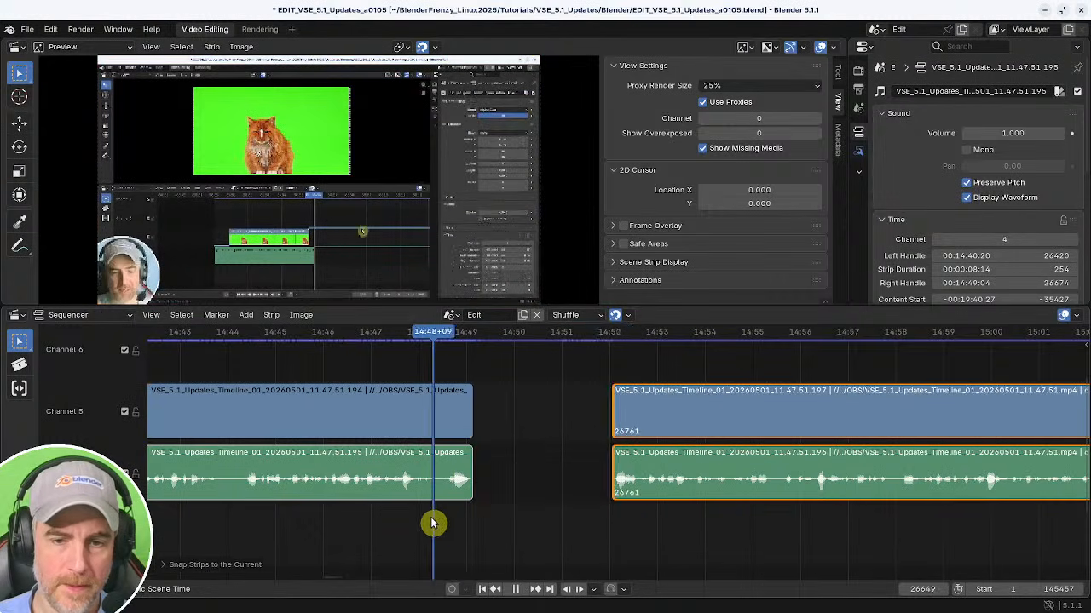
{"action": "key", "text": "BackSpace"}
{"action": "key", "text": "space"}
Save the project, then save an incremented copy as EDIT_VSE_5.1_Updates_a0106.blend.
{"action": "key", "text": "ctrl+s"}
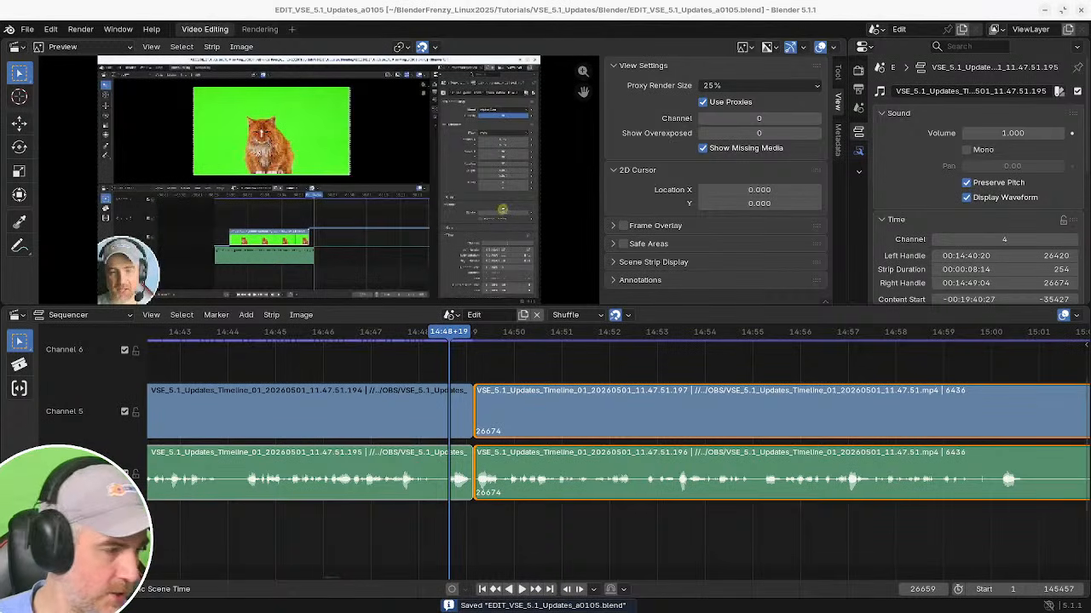
{"action": "key", "text": "ctrl+alt+s"}
{"action": "key", "text": "space"}
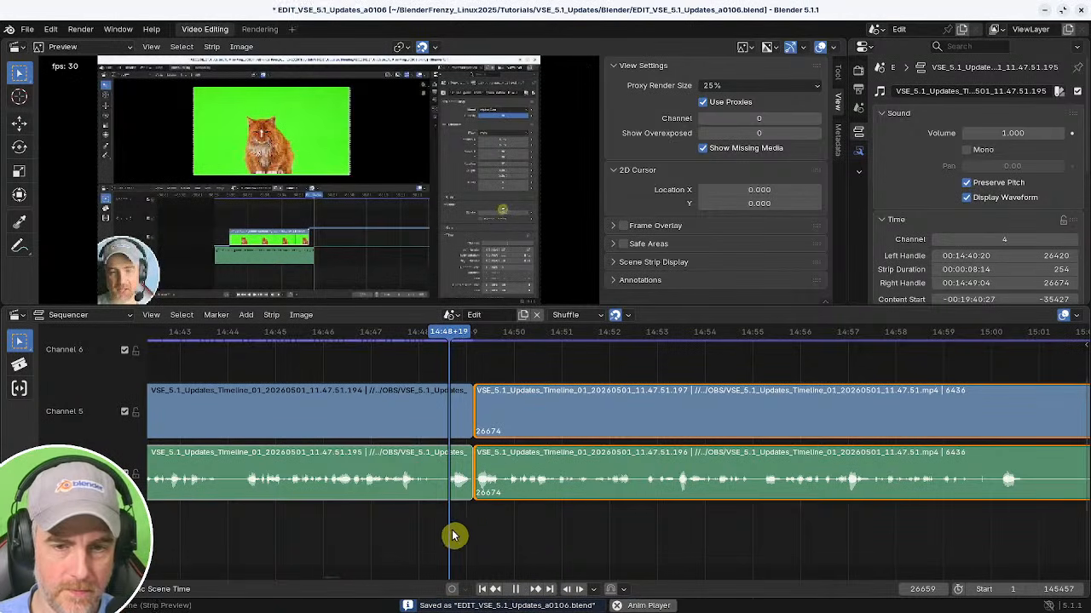
Split the strips at about 15:00, trim the following piece's start to about 15:04, and close the gap.
{"action": "middle_click_drag", "start_coordinate": [523, 526], "coordinate": [414, 514]}
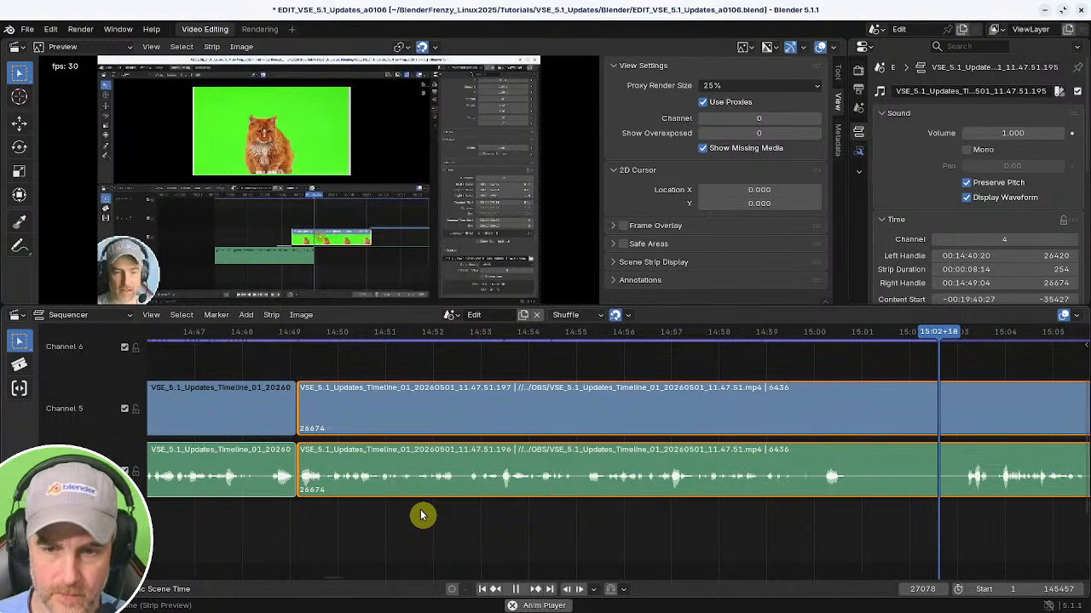
{"action": "right_click", "coordinate": [516, 510], "text": "shift"}
{"action": "middle_click_drag", "start_coordinate": [647, 507], "coordinate": [382, 496]}
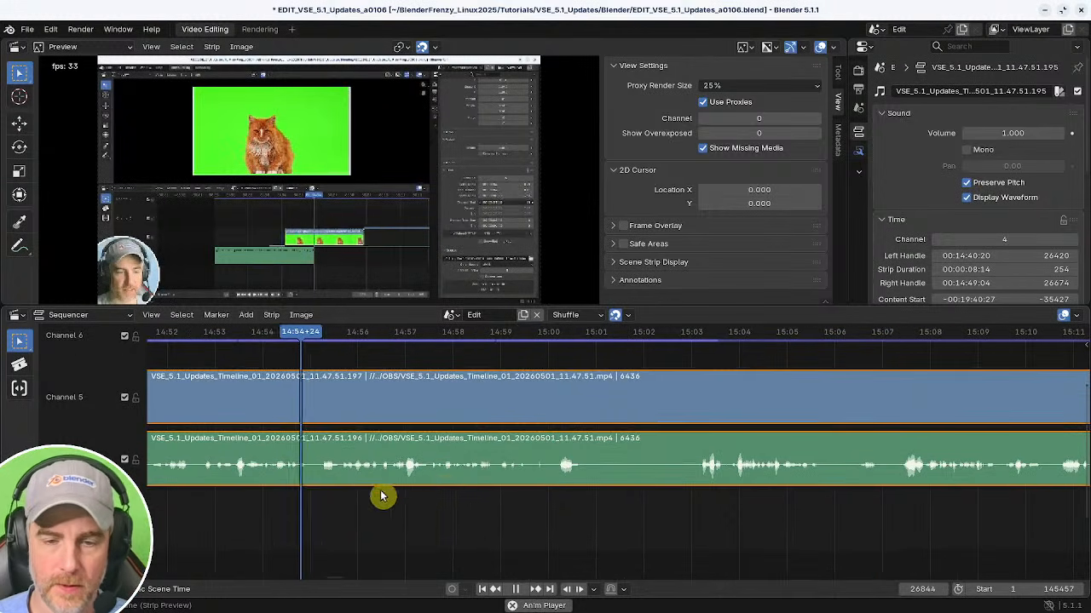
{"action": "scroll", "coordinate": [553, 516], "scroll_direction": "down", "scroll_amount": 3}
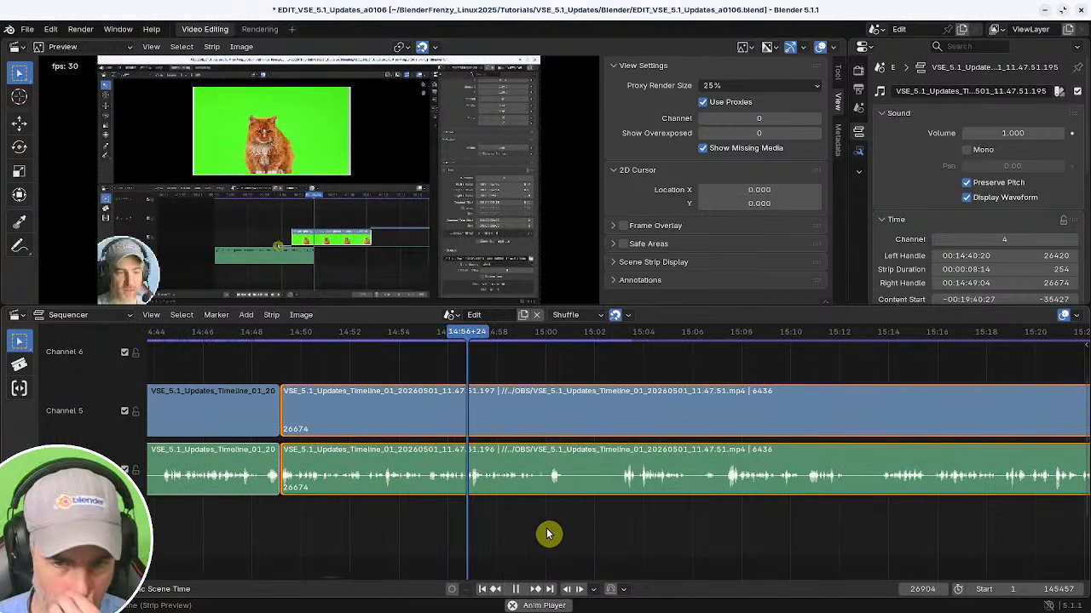
{"action": "scroll", "coordinate": [529, 531], "scroll_direction": "up", "scroll_amount": 4}
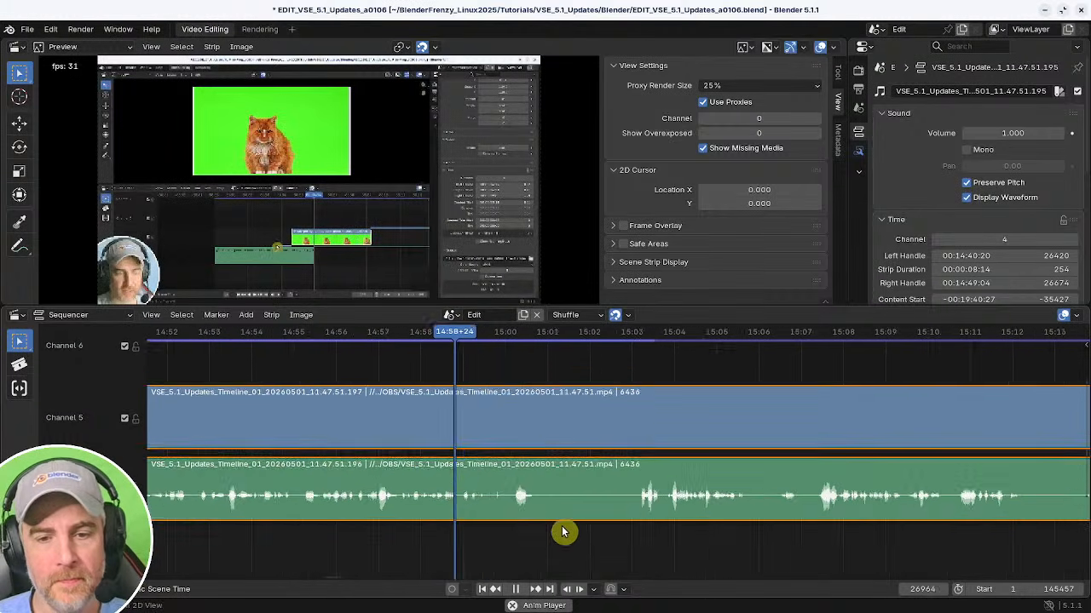
{"action": "key", "text": "space"}
{"action": "key", "text": "k"}
{"action": "right_click_drag", "start_coordinate": [588, 552], "coordinate": [620, 550], "text": "shift"}
{"action": "key", "text": "space"}
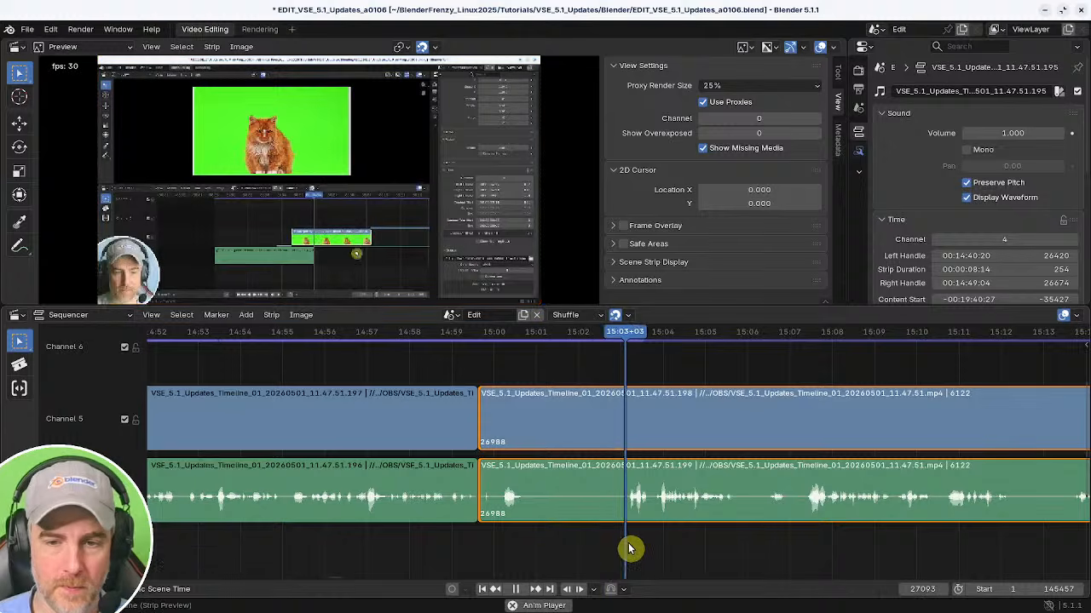
{"action": "middle_click_drag", "start_coordinate": [664, 538], "coordinate": [620, 532]}
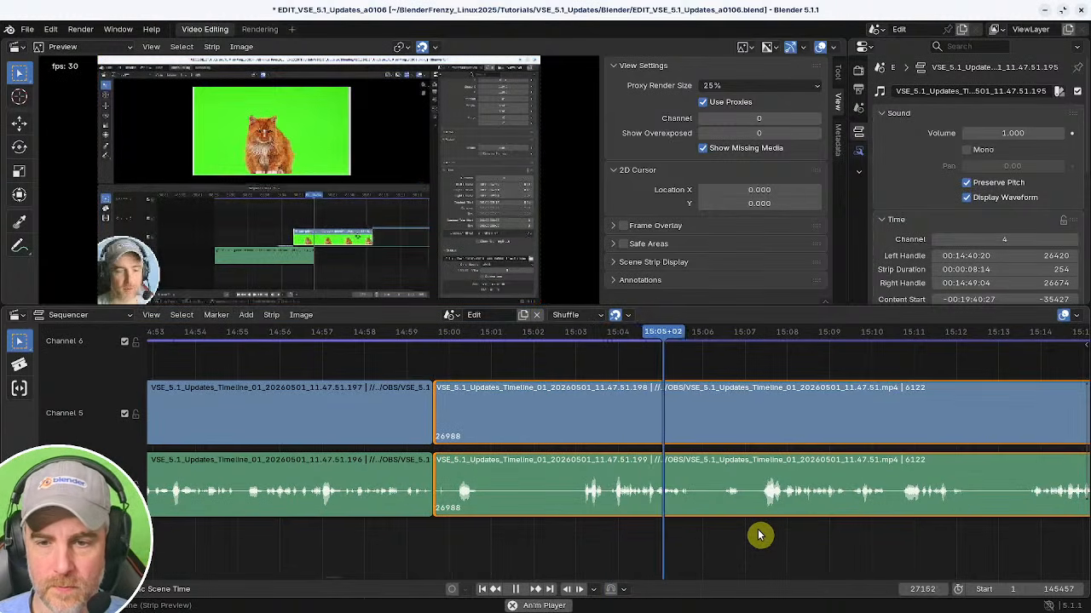
{"action": "right_click_drag", "start_coordinate": [619, 521], "coordinate": [610, 528], "text": "shift"}
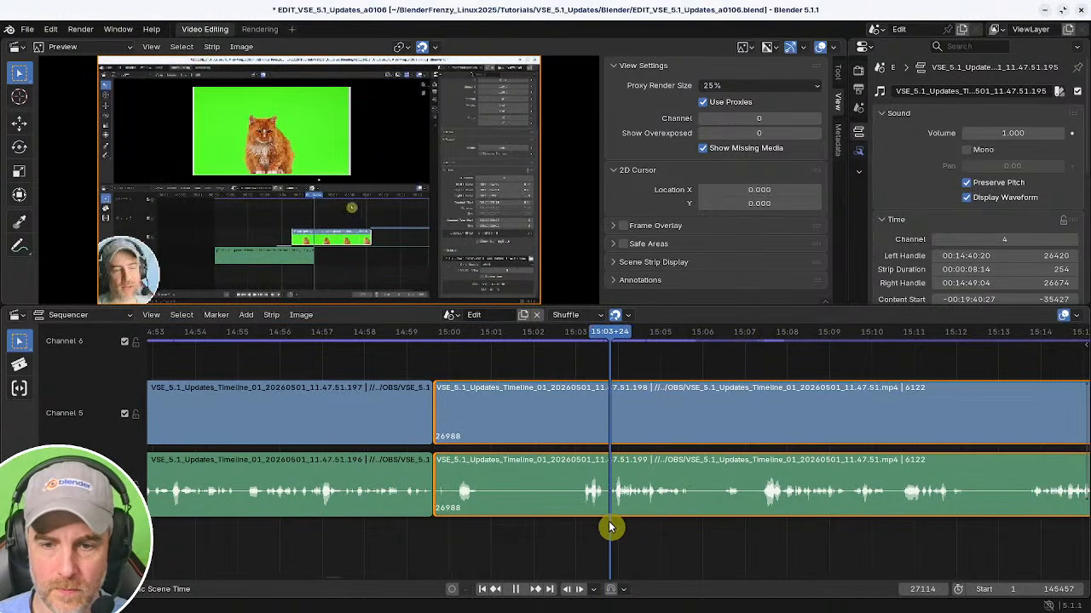
{"action": "key", "text": "shift+s"}
{"action": "right_click", "coordinate": [386, 526], "text": "shift"}
{"action": "key", "text": "BackSpace"}
{"action": "key", "text": "space"}
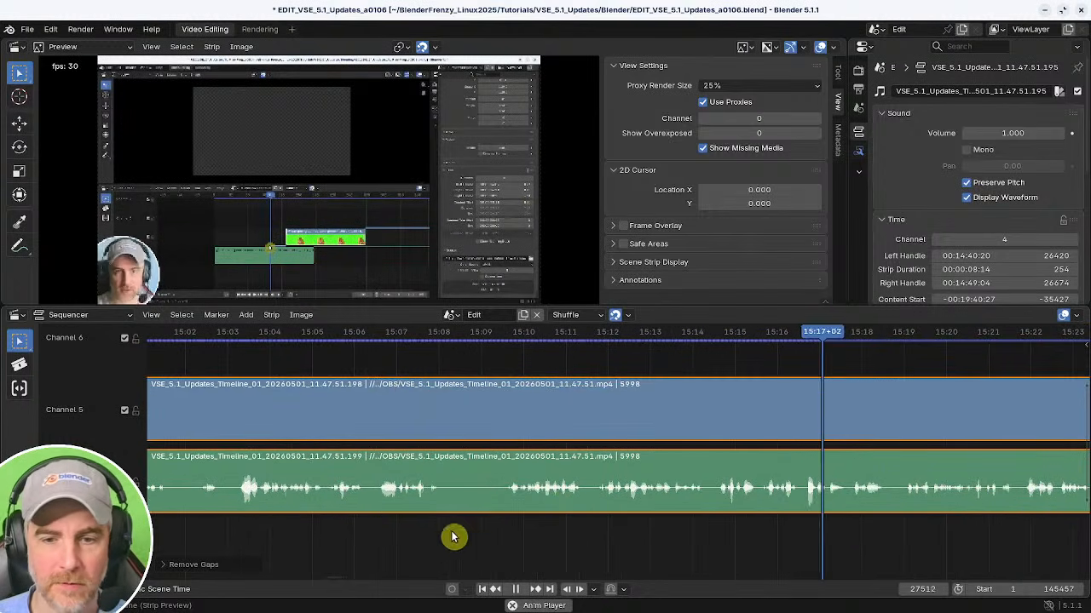
{"action": "left_click_drag", "start_coordinate": [452, 536], "coordinate": [406, 524]}
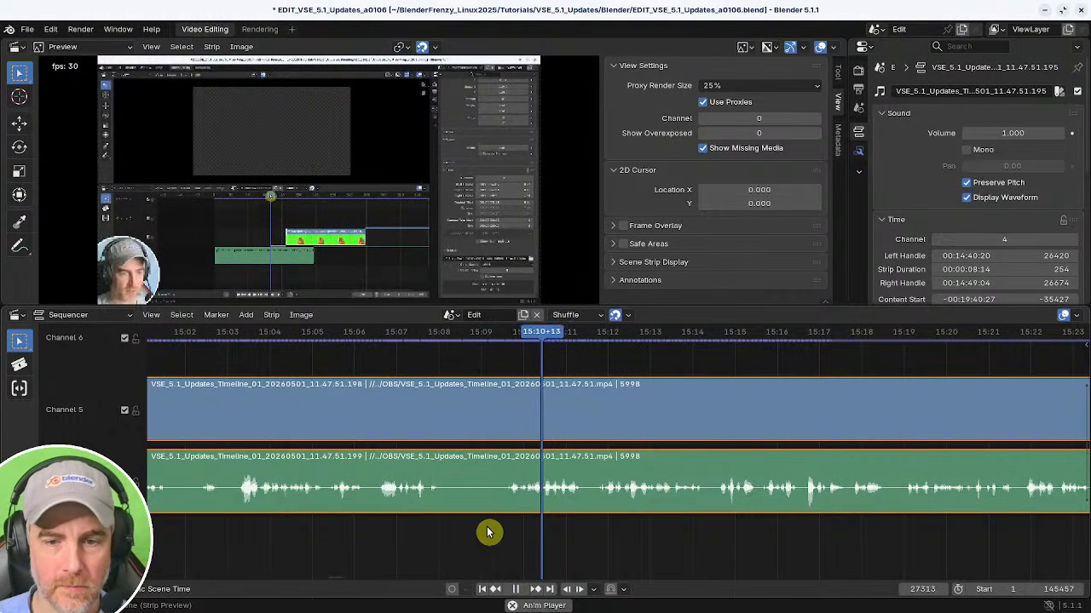
Split the strips at about 15:14 and play back from the cut.
{"action": "middle_click_drag", "start_coordinate": [577, 528], "coordinate": [426, 530]}
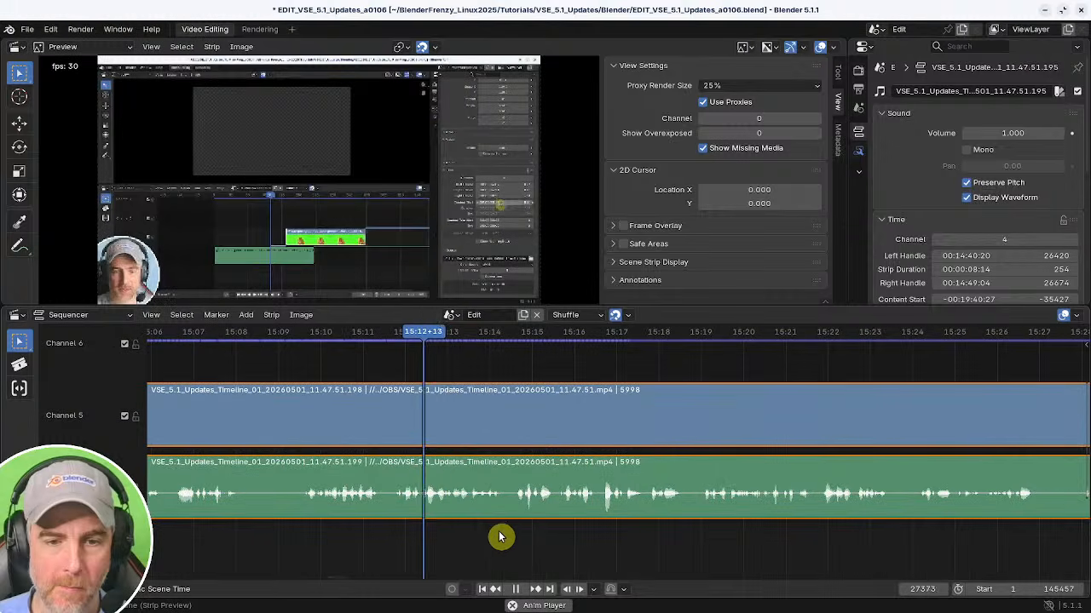
{"action": "key", "text": "space"}
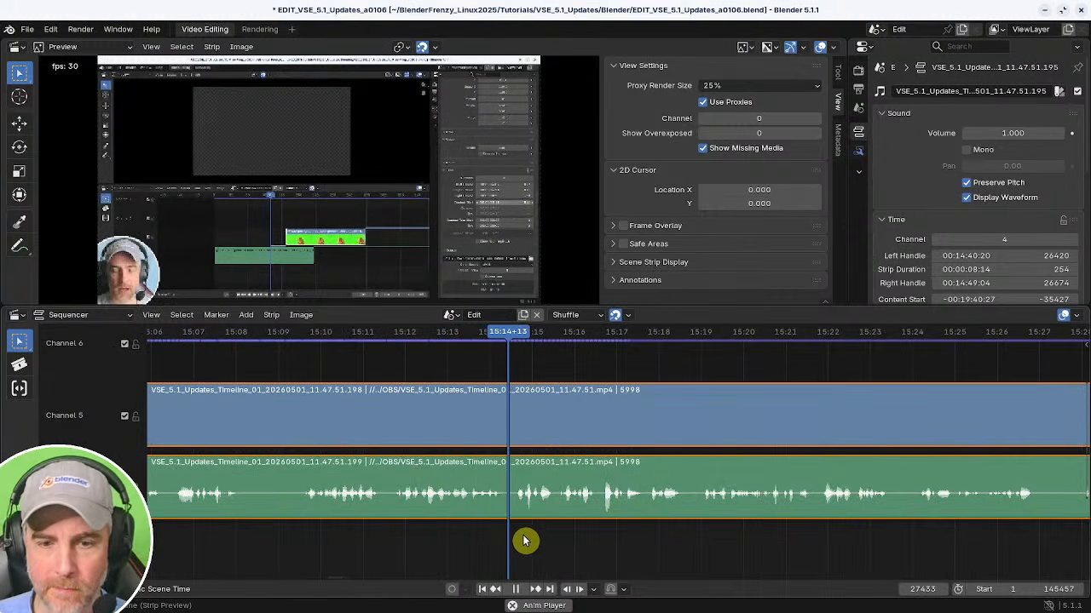
{"action": "left_click", "coordinate": [545, 497]}
{"action": "key", "text": "k"}
{"action": "middle_click_drag", "start_coordinate": [611, 513], "coordinate": [356, 522]}
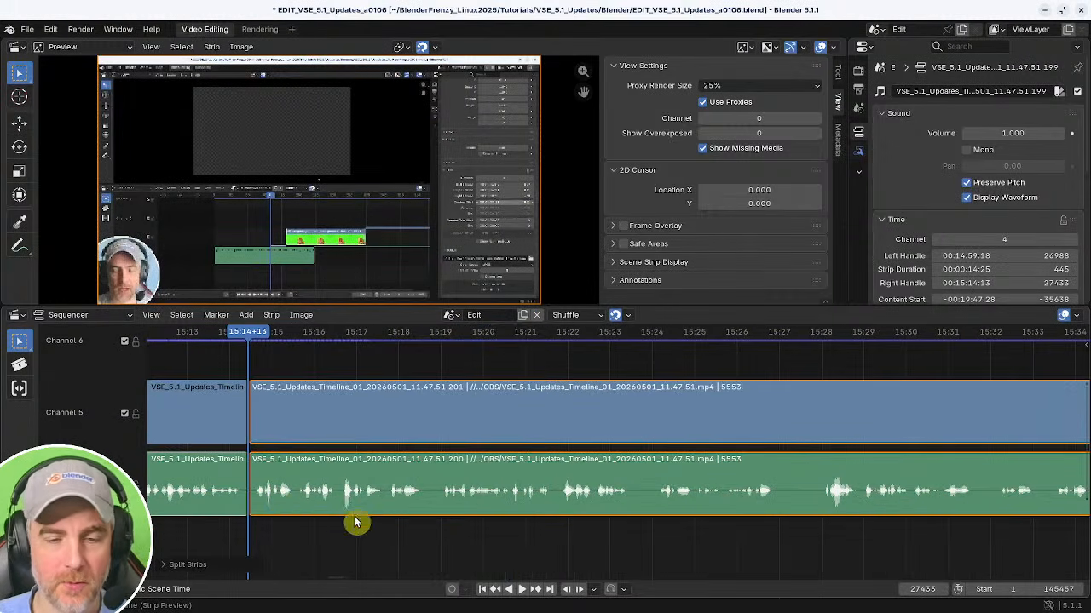
{"action": "left_click", "coordinate": [261, 471]}
{"action": "key", "text": "space"}
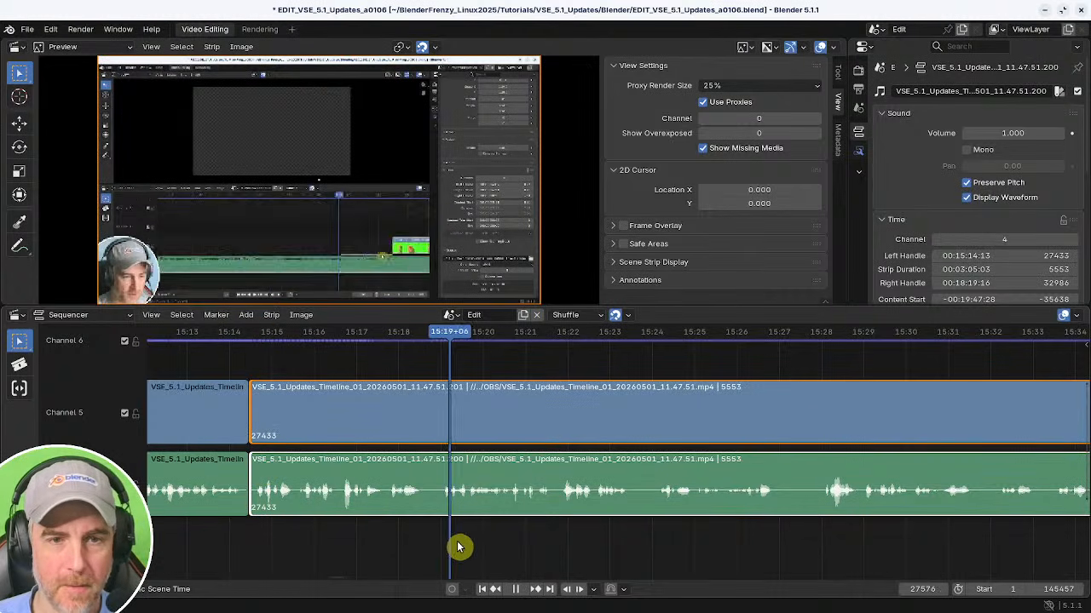
Trim the following piece's start to about 15:18 and close the gap before it.
{"action": "mouse_move", "coordinate": [416, 546]}
{"action": "left_mouse_down"}
{"action": "mouse_move", "coordinate": [384, 549]}
{"action": "mouse_move", "coordinate": [423, 534]}
{"action": "left_mouse_up"}
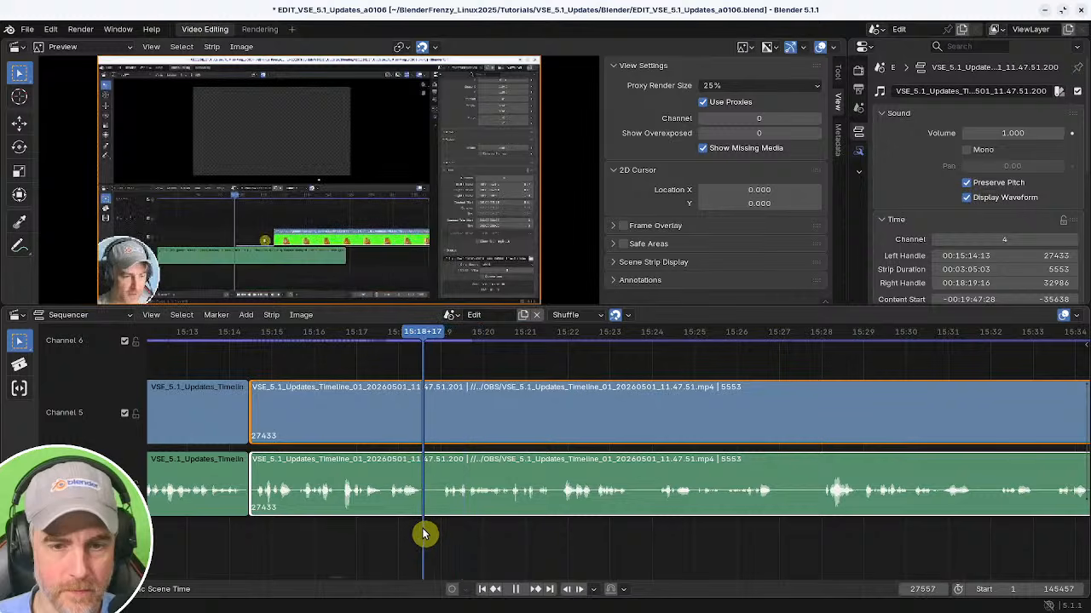
{"action": "key", "text": "shift+s"}
{"action": "right_click_drag", "start_coordinate": [242, 531], "coordinate": [224, 529], "text": "shift"}
{"action": "key", "text": "BackSpace"}
{"action": "key", "text": "space"}
{"action": "middle_click_drag", "start_coordinate": [279, 528], "coordinate": [428, 534]}
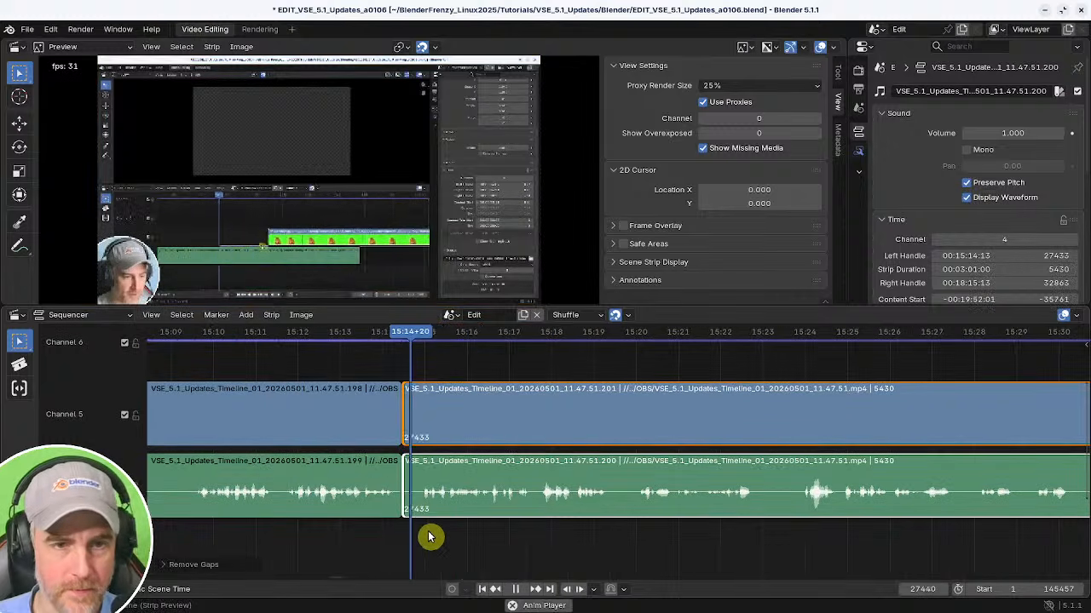
Scrub and play through the timeline between about 15:15 and 15:35 to review the recording.
{"action": "middle_click_drag", "start_coordinate": [511, 537], "coordinate": [426, 533]}
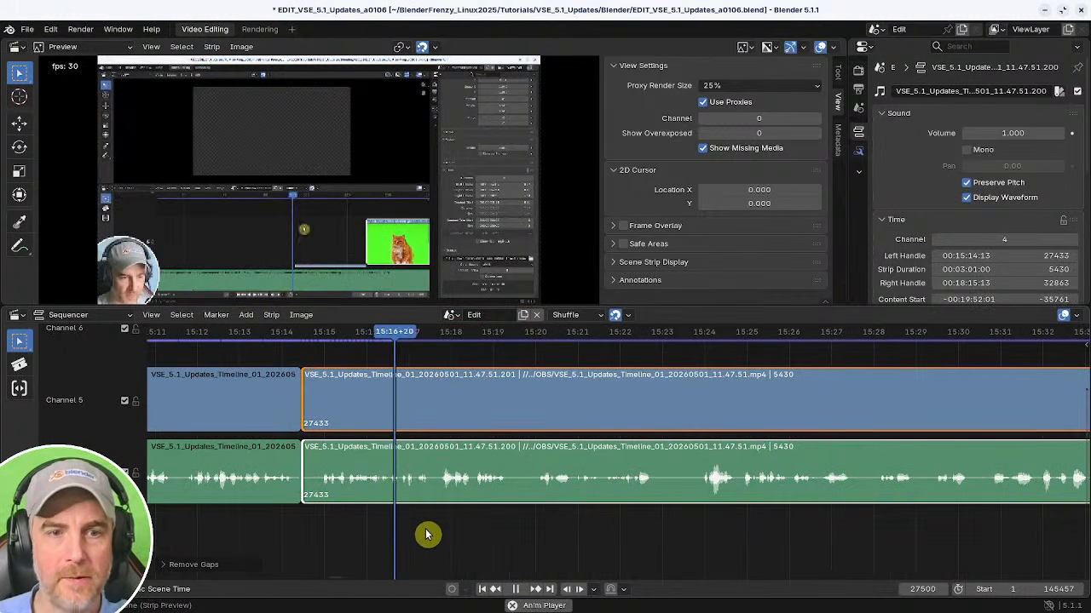
{"action": "middle_click_drag", "start_coordinate": [517, 545], "coordinate": [410, 544]}
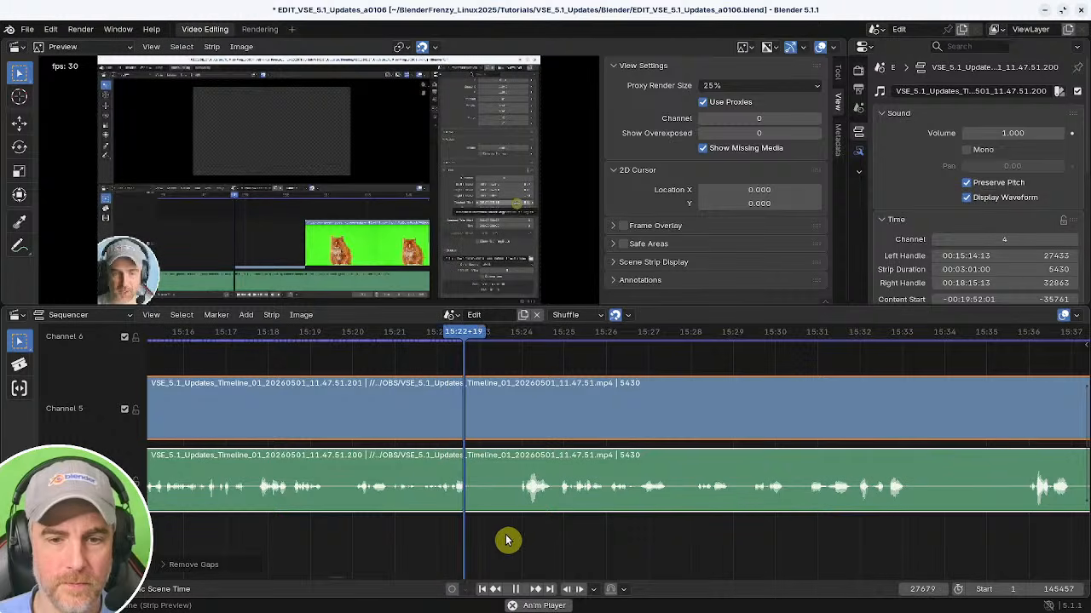
{"action": "middle_click_drag", "start_coordinate": [596, 534], "coordinate": [471, 538]}
{"action": "scroll", "coordinate": [477, 543], "scroll_direction": "down", "scroll_amount": 1}
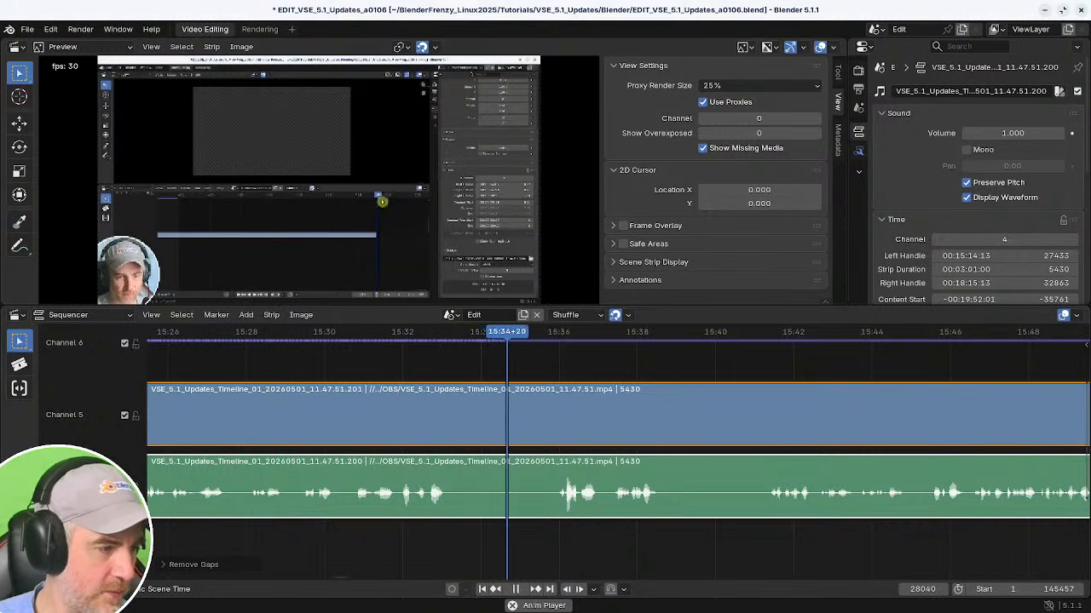
{"action": "key", "text": "space"}
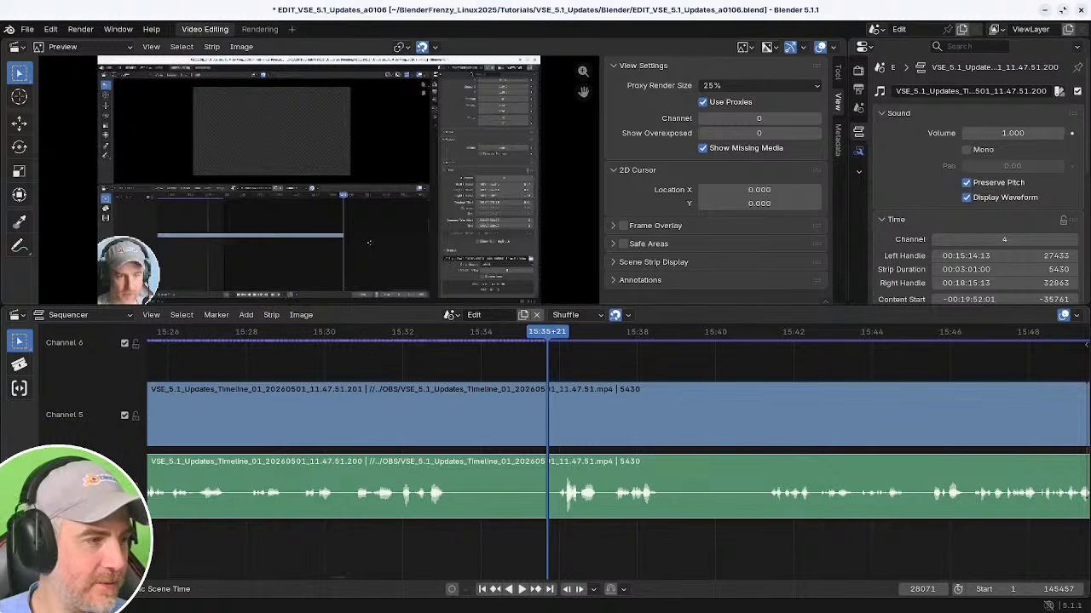
{"action": "scroll", "coordinate": [682, 440], "scroll_direction": "down", "scroll_amount": 10}
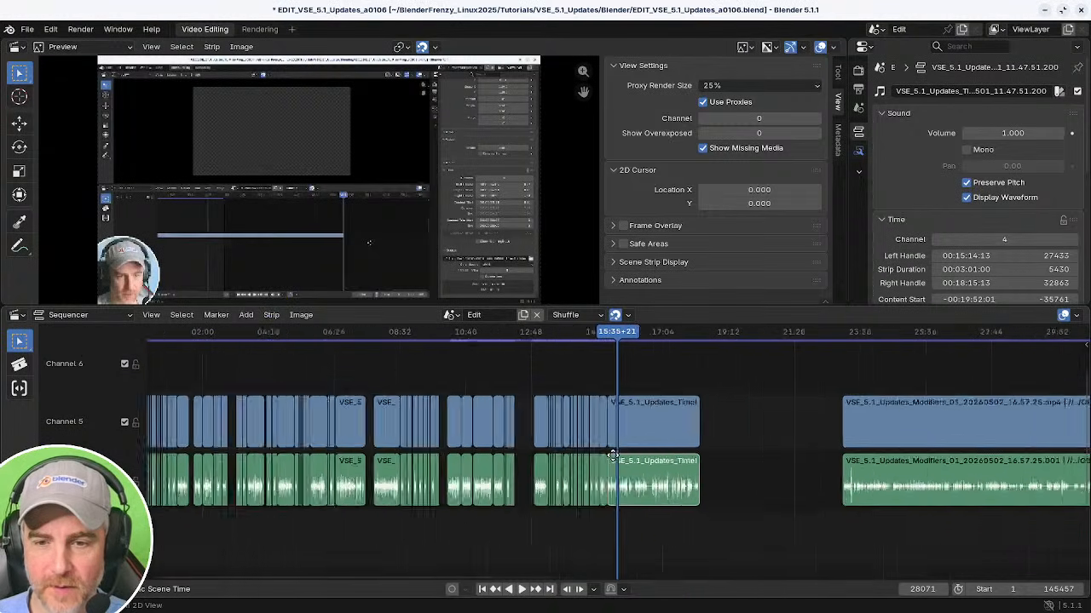
{"action": "scroll", "coordinate": [618, 460], "scroll_direction": "up", "scroll_amount": 5}
{"action": "scroll", "coordinate": [619, 460], "scroll_direction": "up", "scroll_amount": 8}
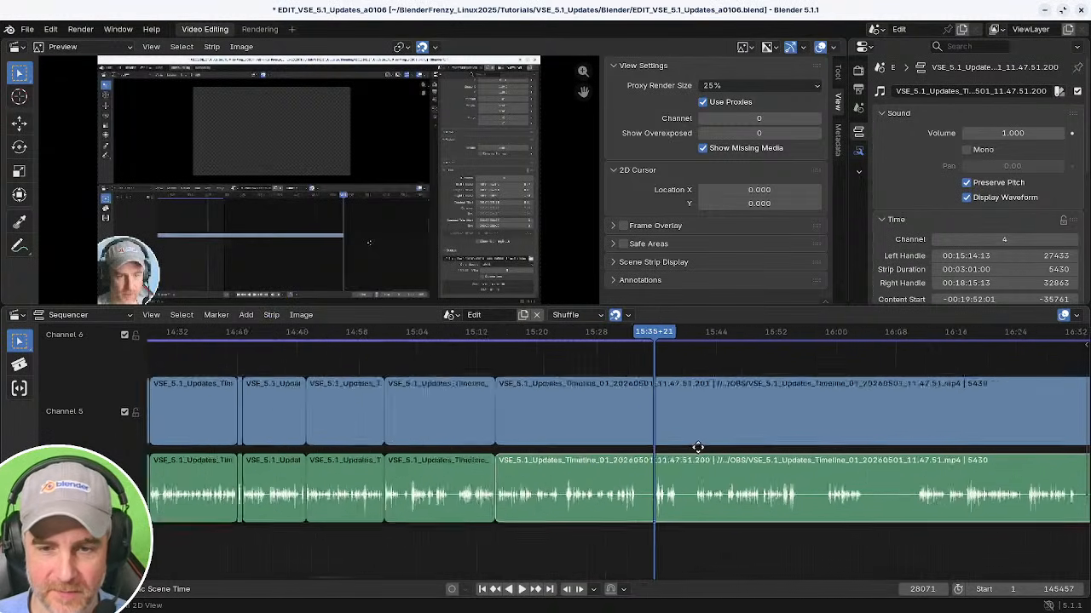
{"action": "left_click", "coordinate": [433, 501]}
{"action": "key", "text": "space"}
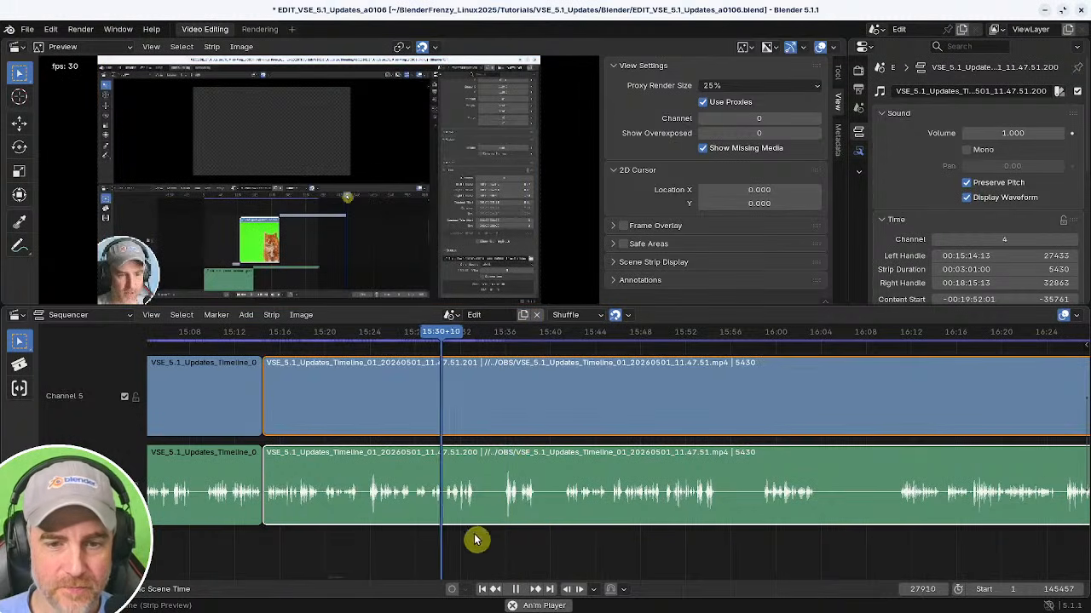
{"action": "scroll", "coordinate": [474, 511], "scroll_direction": "up", "scroll_amount": 2}
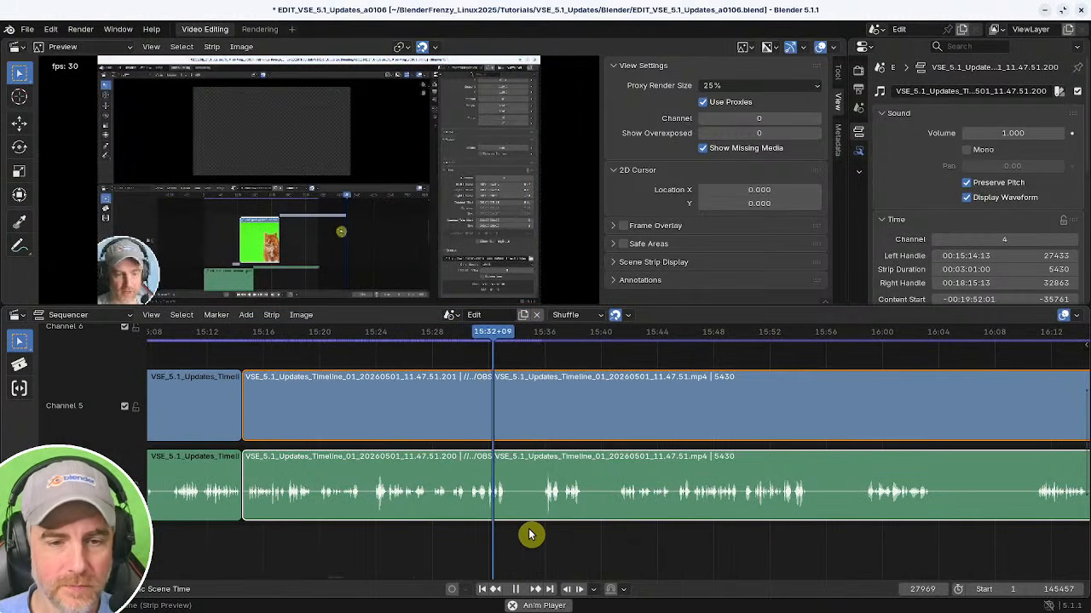
{"action": "key", "text": "space"}
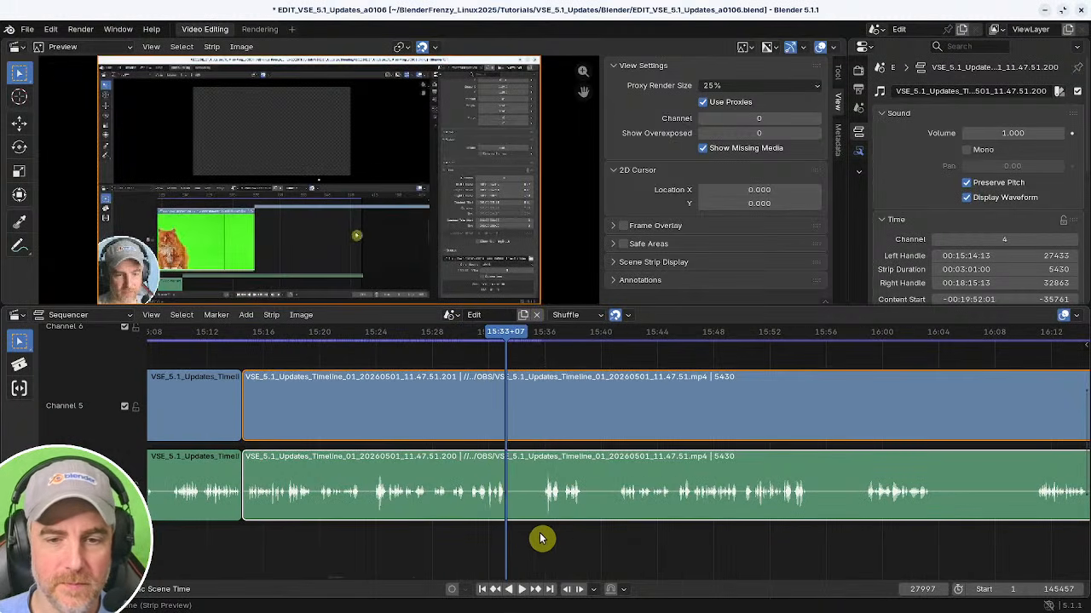
Split the strips at about 15:33.
{"action": "left_click", "coordinate": [335, 536]}
{"action": "key", "text": "space"}
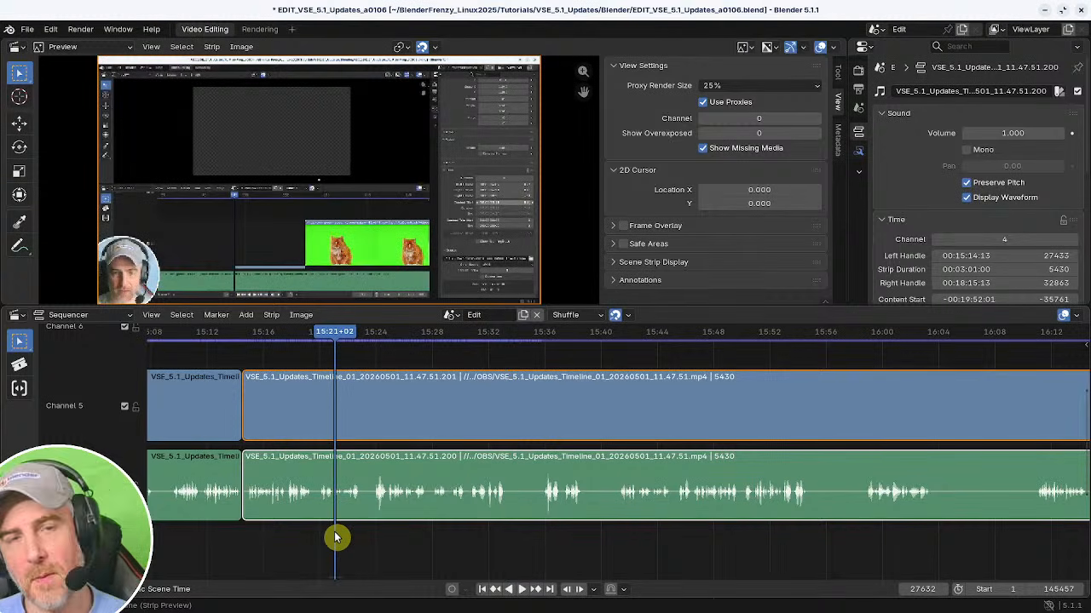
{"action": "key", "text": "space"}
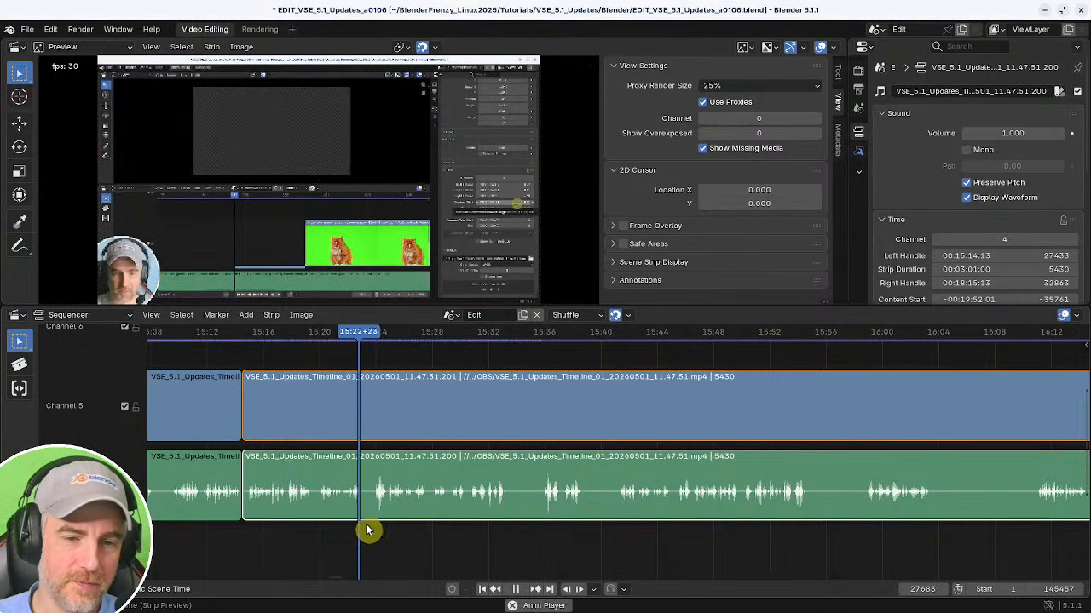
{"action": "key", "text": "space"}
{"action": "middle_click_drag", "start_coordinate": [477, 506], "coordinate": [665, 490]}
{"action": "middle_click_drag", "start_coordinate": [664, 490], "coordinate": [603, 489], "text": "ctrl"}
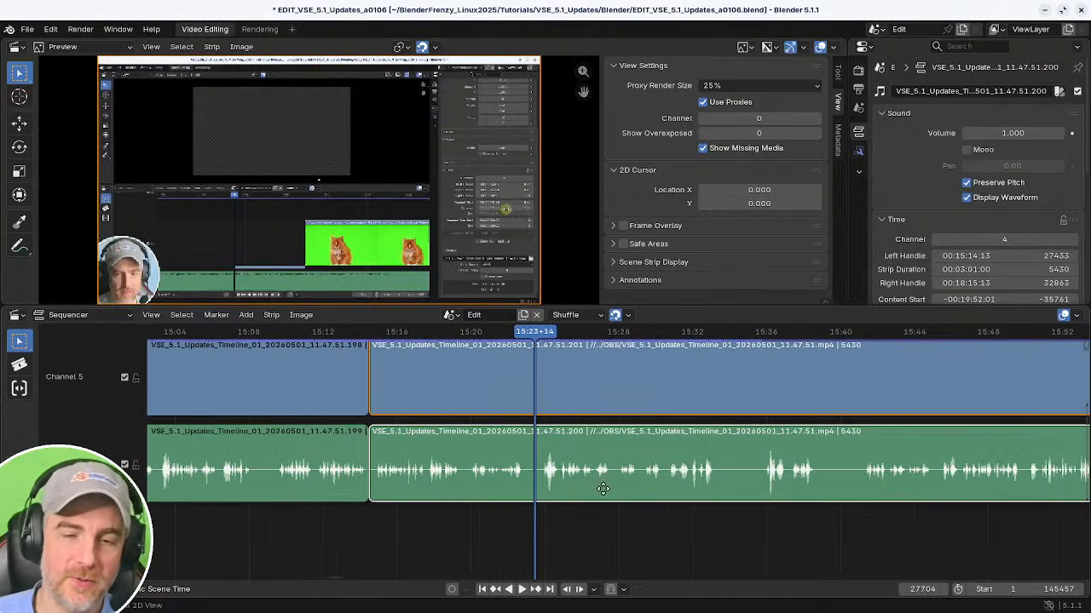
{"action": "middle_click_drag", "start_coordinate": [497, 518], "coordinate": [487, 540], "text": "ctrl"}
{"action": "left_click", "coordinate": [480, 531]}
{"action": "key", "text": "space"}
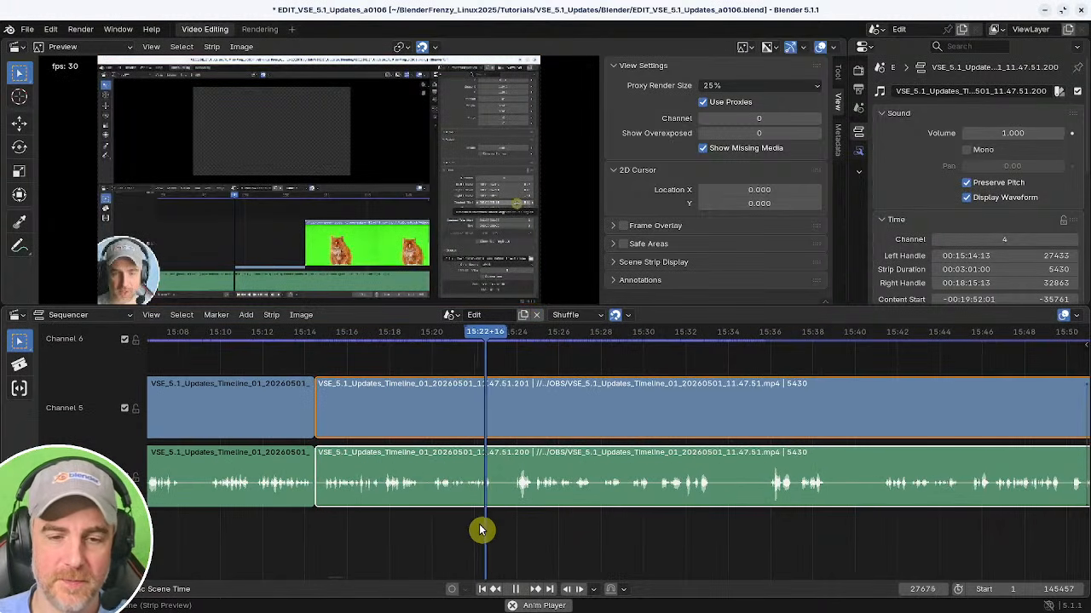
{"action": "middle_click_drag", "start_coordinate": [560, 529], "coordinate": [436, 528]}
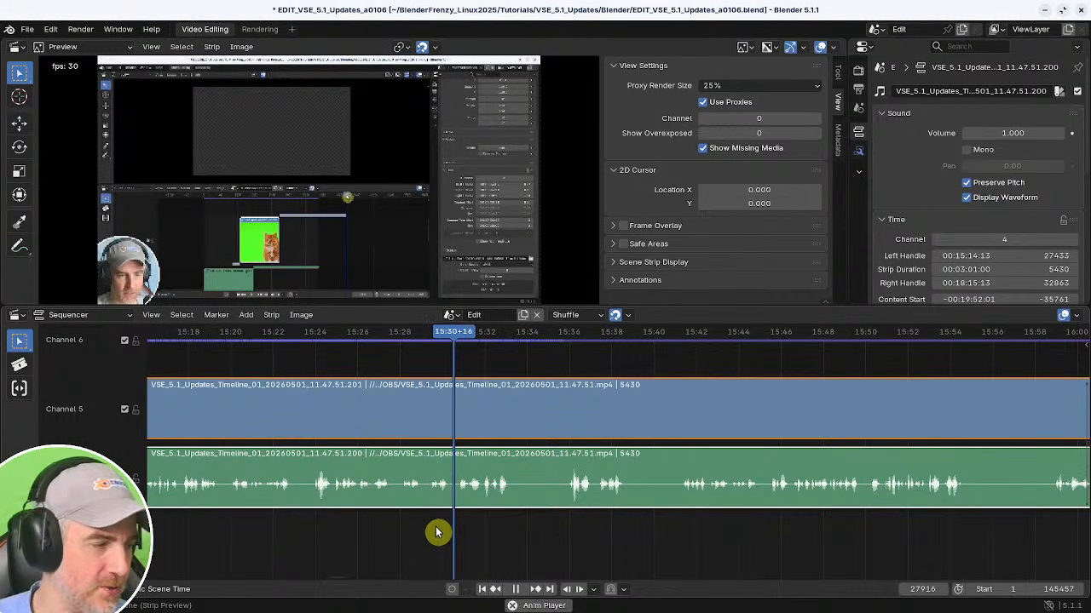
{"action": "middle_click_drag", "start_coordinate": [506, 533], "coordinate": [456, 533]}
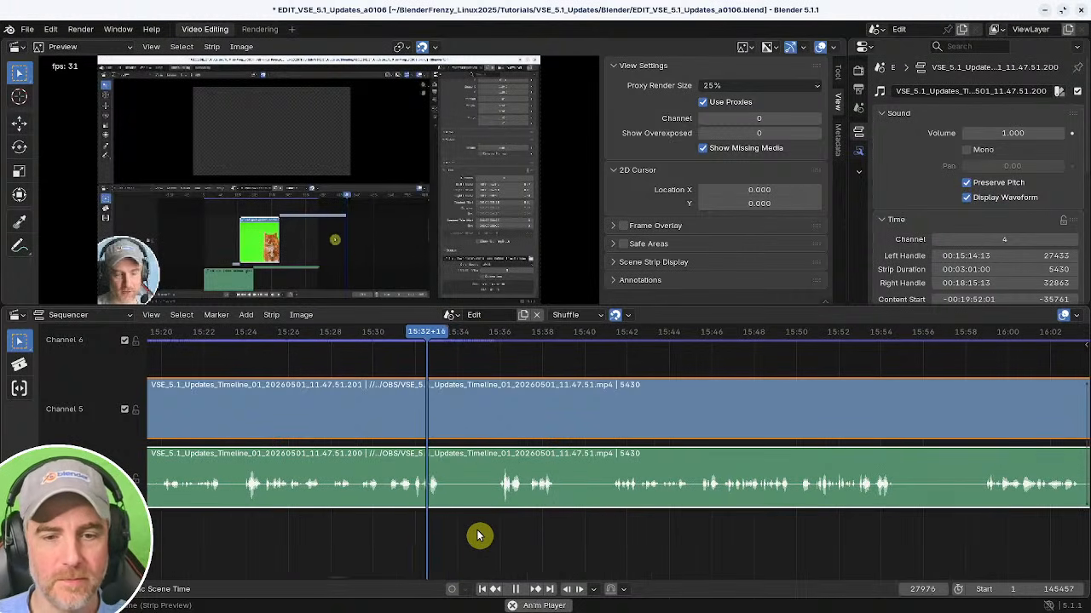
{"action": "key", "text": "space"}
{"action": "key", "text": "space"}
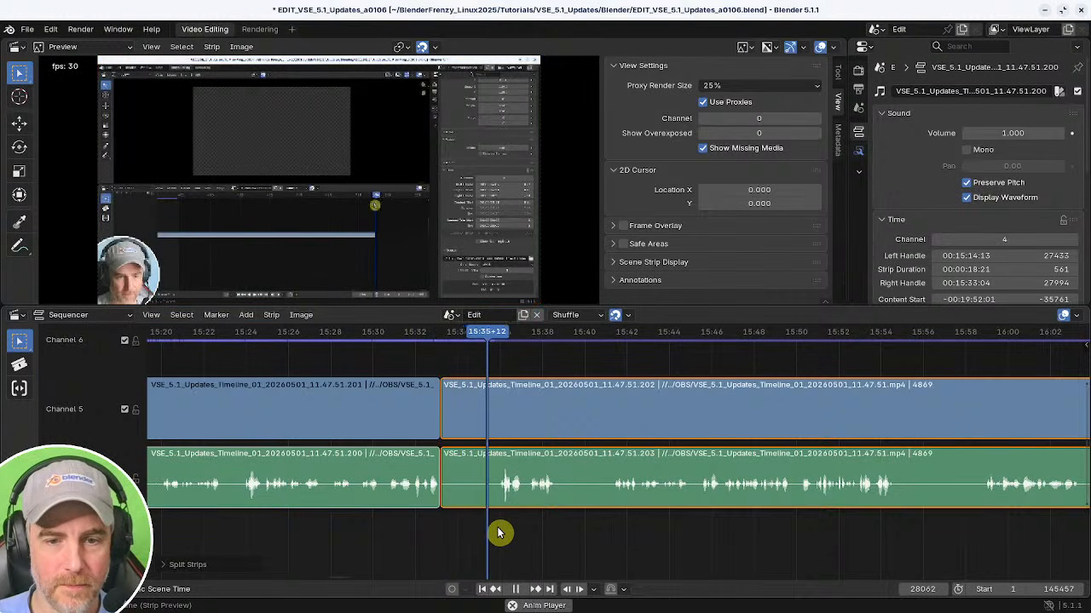
Split the strips again at about 15:35.
{"action": "key", "text": "space"}
{"action": "middle_click_drag", "start_coordinate": [499, 531], "coordinate": [772, 537], "text": "ctrl"}
{"action": "right_click_drag", "start_coordinate": [650, 528], "coordinate": [600, 521], "text": "shift"}
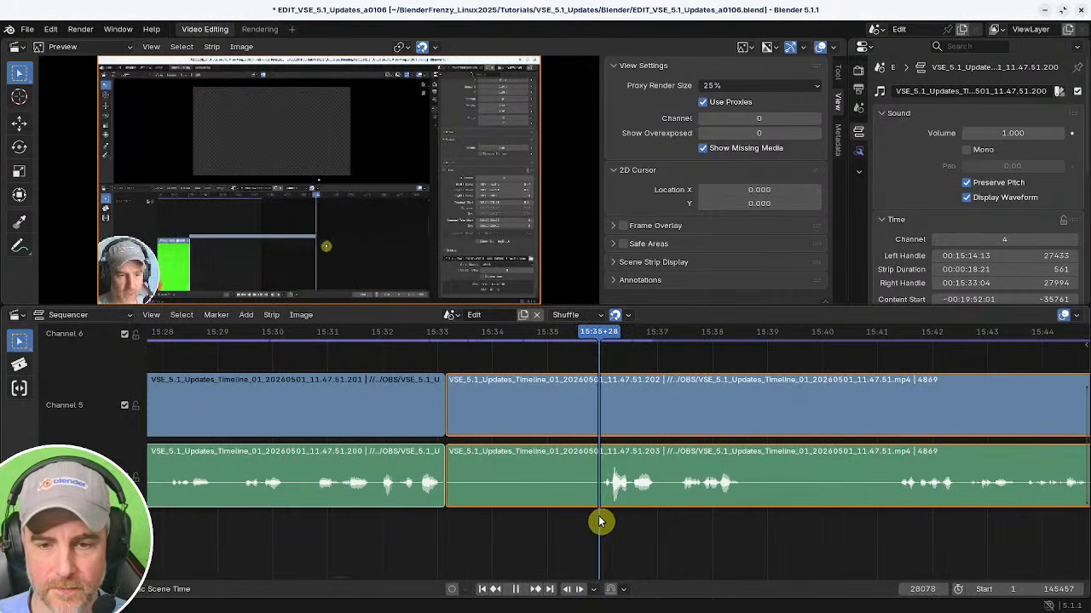
{"action": "key", "text": "k"}
{"action": "middle_click_drag", "start_coordinate": [544, 512], "coordinate": [588, 552]}
Group the video section between the two cuts into a meta strip and add a Speed Control effect to it.
{"action": "left_click", "coordinate": [510, 439]}
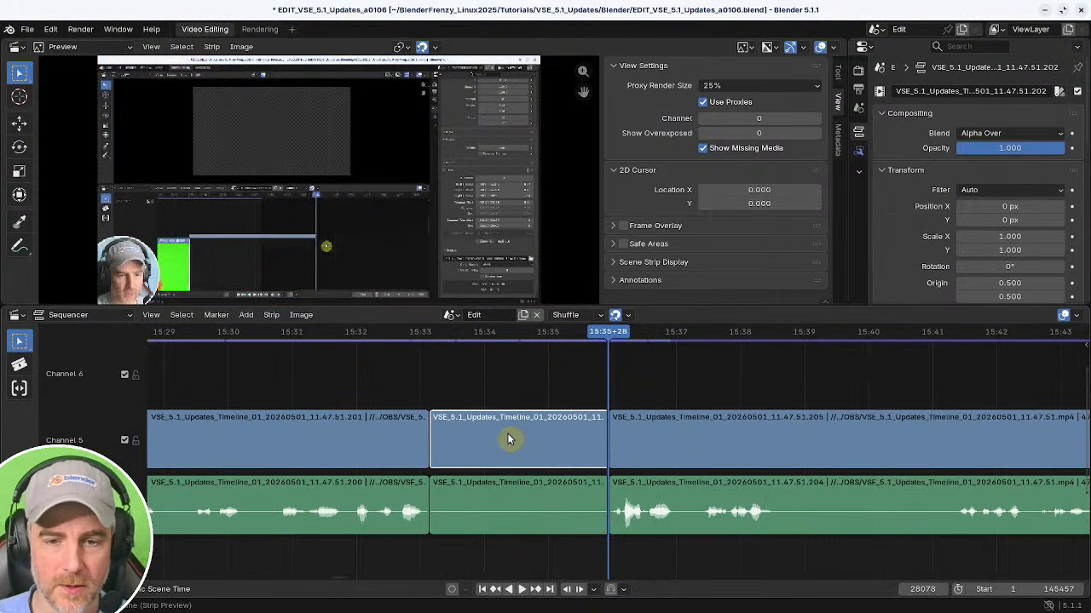
{"action": "key", "text": "ctrl+g"}
{"action": "key", "text": "shift+a"}
{"action": "mouse_move", "coordinate": [502, 449]}
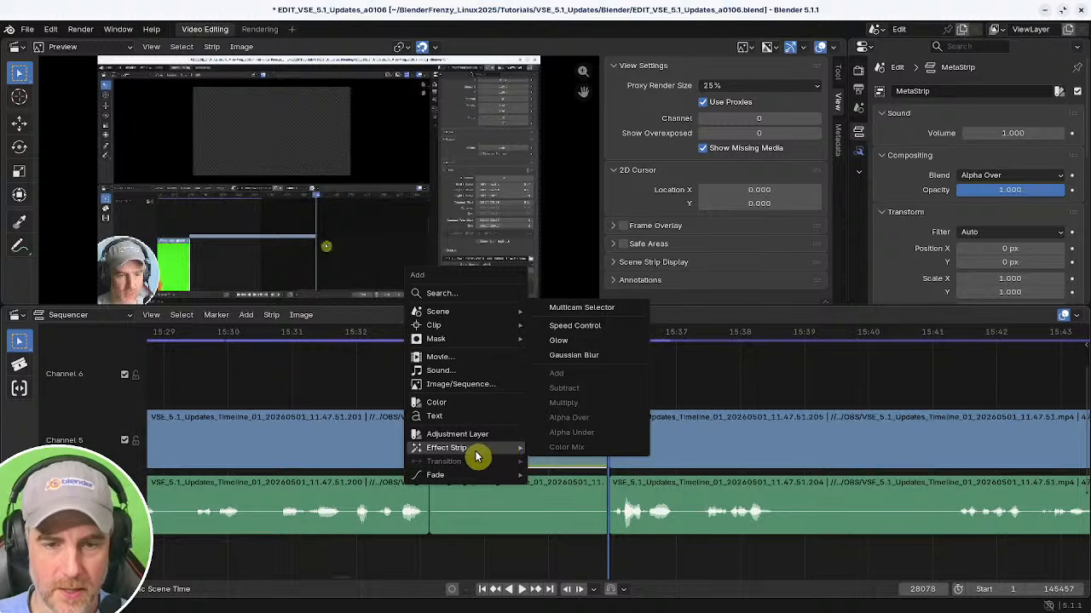
{"action": "left_click", "coordinate": [557, 334]}
Shorten the sped-up section and its audio to about 18 frames and close the gap after it.
{"action": "left_click", "coordinate": [596, 513], "text": "shift"}
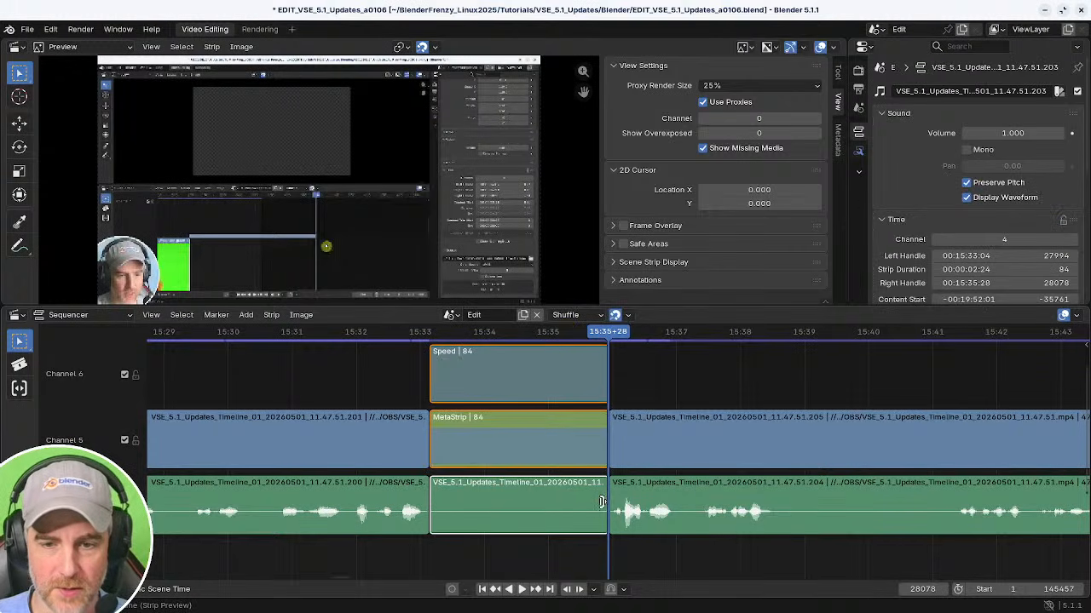
{"action": "left_click_drag", "start_coordinate": [600, 502], "coordinate": [462, 502]}
{"action": "middle_click_drag", "start_coordinate": [463, 502], "coordinate": [476, 503]}
{"action": "right_click", "coordinate": [406, 520], "text": "shift"}
{"action": "key", "text": "BackSpace"}
{"action": "key", "text": "space"}
{"action": "middle_click_drag", "start_coordinate": [412, 521], "coordinate": [460, 523], "text": "ctrl"}
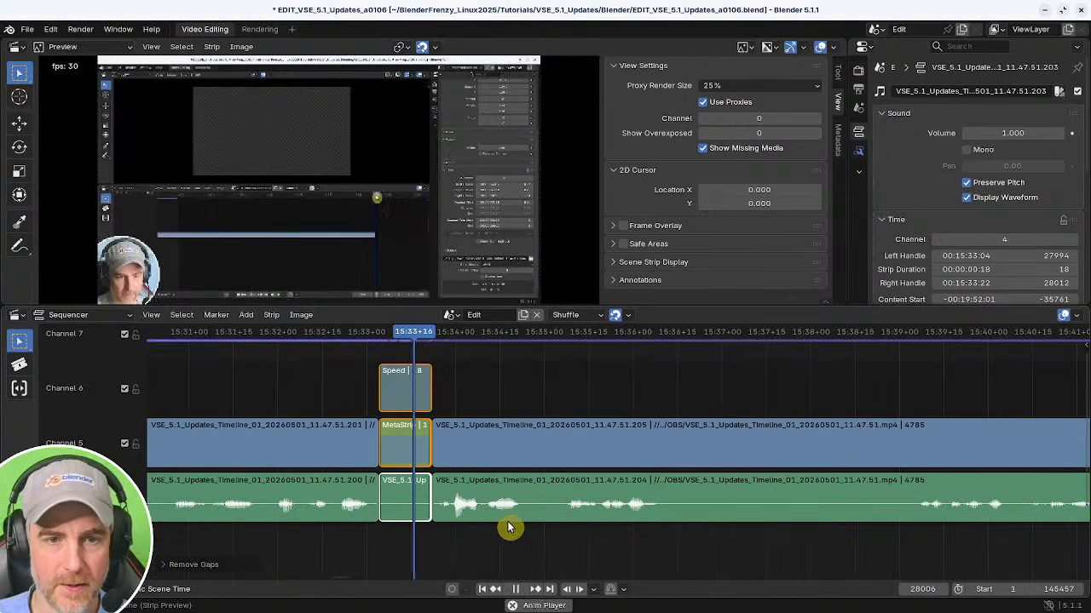
Split the strips at about 15:36, trim the following piece's start to about 15:39, and close the gap.
{"action": "middle_click_drag", "start_coordinate": [621, 531], "coordinate": [463, 503]}
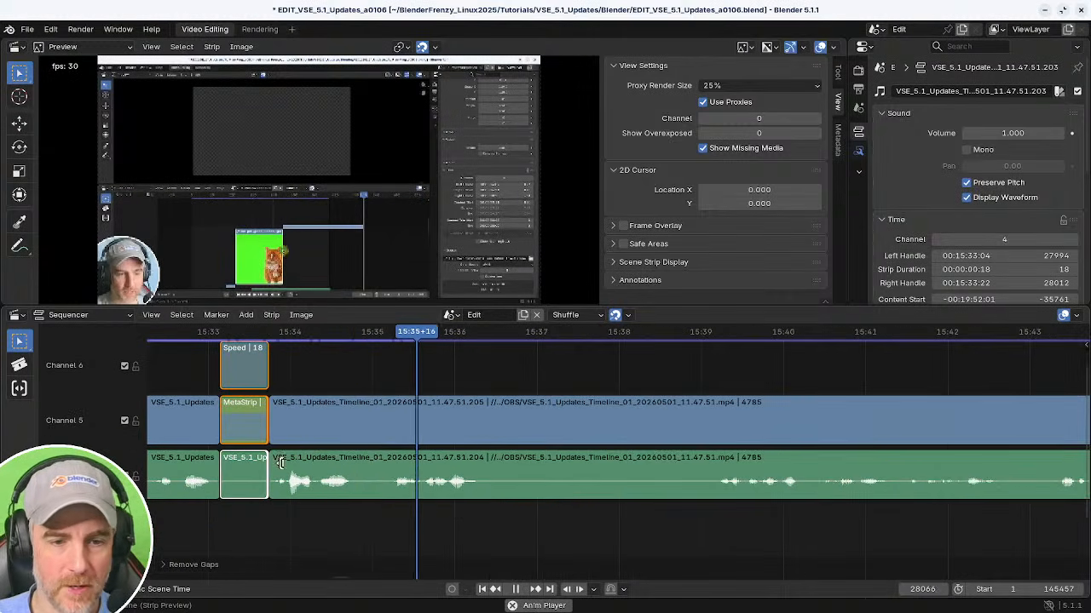
{"action": "left_click", "coordinate": [282, 463]}
{"action": "middle_click_drag", "start_coordinate": [569, 499], "coordinate": [497, 510]}
{"action": "key", "text": "space"}
{"action": "right_click", "coordinate": [645, 522], "text": "shift"}
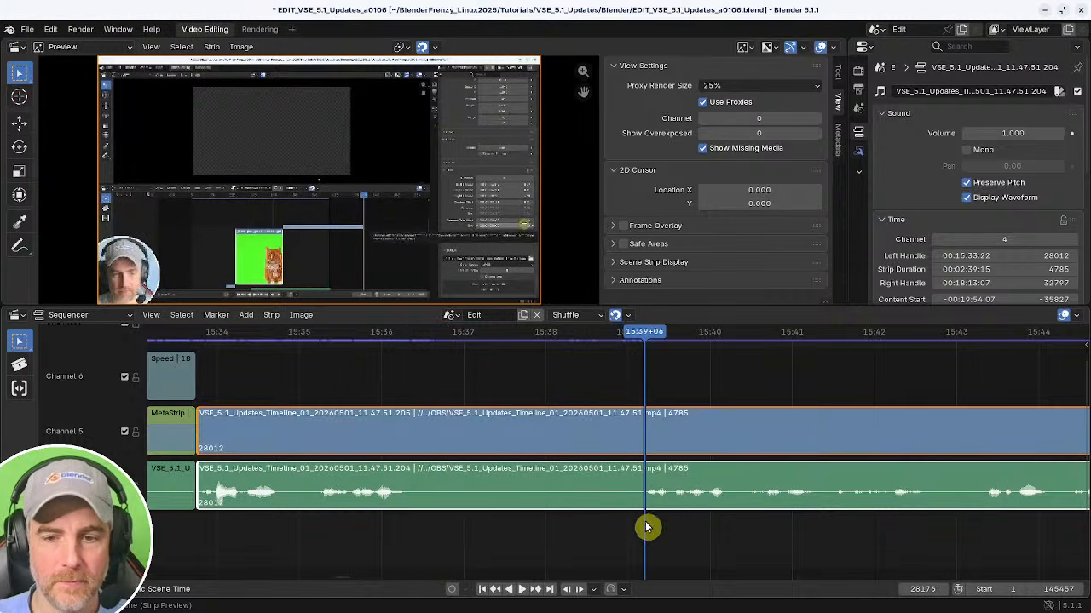
{"action": "key", "text": "space"}
{"action": "right_click", "coordinate": [375, 526], "text": "shift"}
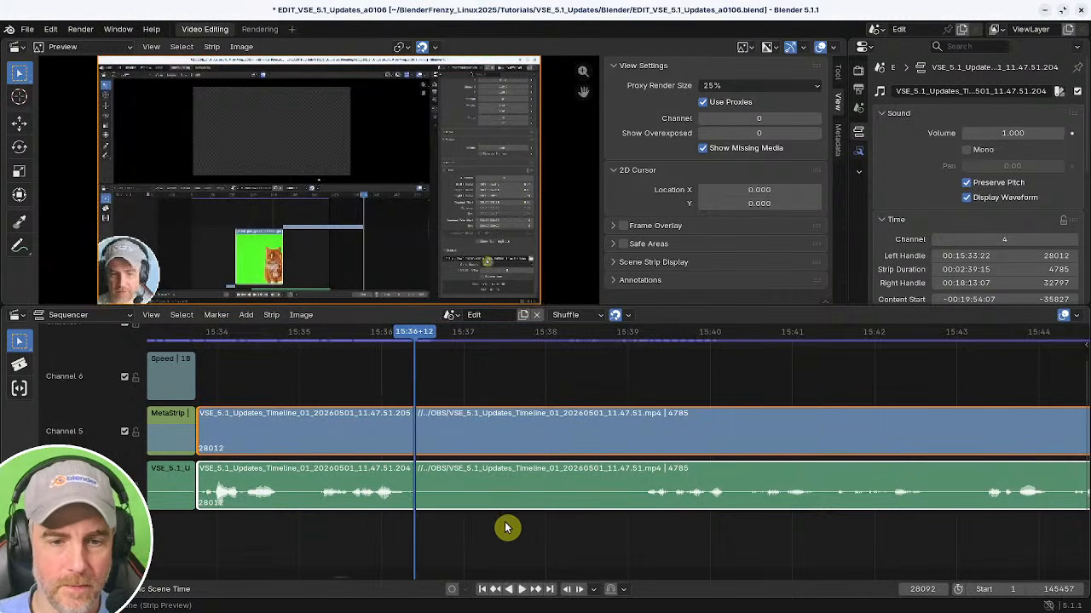
{"action": "key", "text": "k"}
{"action": "right_click_drag", "start_coordinate": [661, 533], "coordinate": [639, 535], "text": "shift"}
{"action": "key", "text": "shift+s"}
{"action": "right_click", "coordinate": [323, 526], "text": "shift"}
{"action": "key", "text": "BackSpace"}
{"action": "key", "text": "space"}
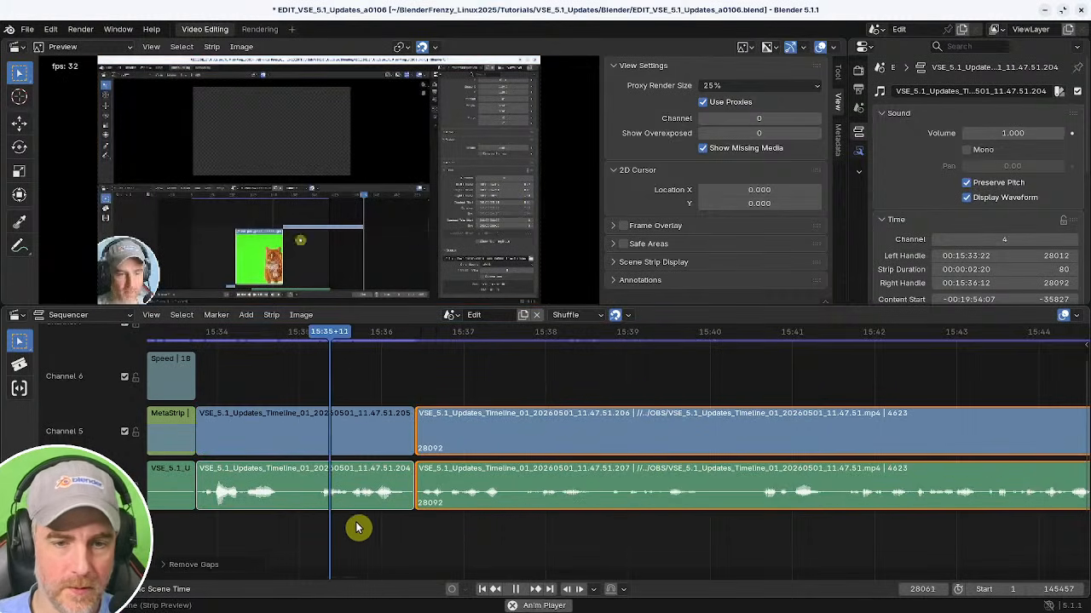
Split the strips at about 15:49.
{"action": "scroll", "coordinate": [563, 529], "scroll_direction": "down", "scroll_amount": 5}
{"action": "middle_click_drag", "start_coordinate": [538, 529], "coordinate": [374, 505]}
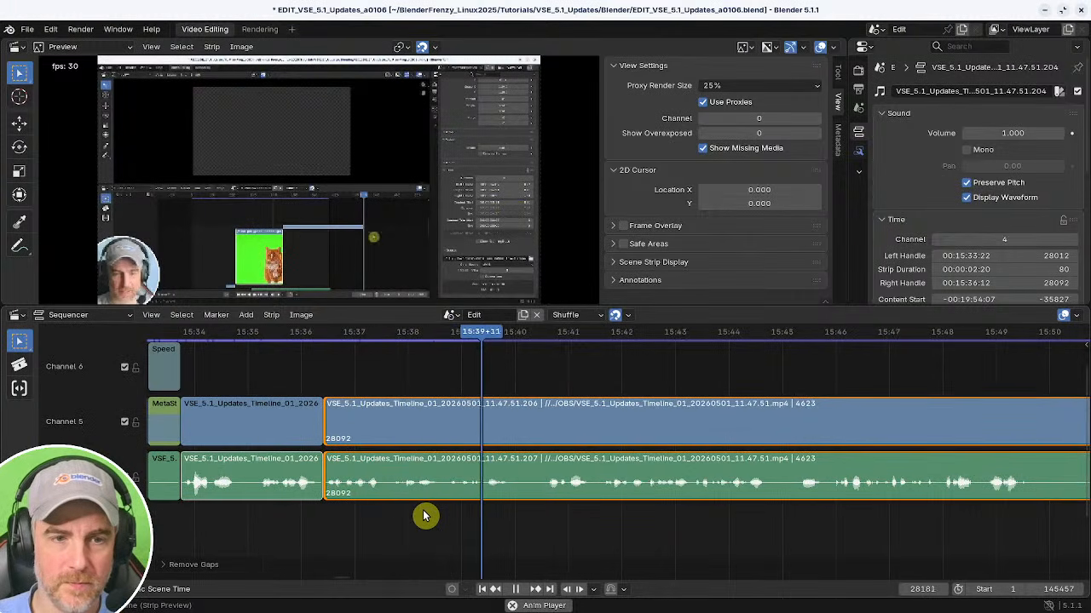
{"action": "middle_click_drag", "start_coordinate": [530, 521], "coordinate": [274, 516]}
{"action": "mouse_move", "coordinate": [462, 514]}
{"action": "middle_mouse_down", "text": "ctrl"}
{"action": "mouse_move", "coordinate": [425, 529]}
{"action": "mouse_move", "coordinate": [471, 524]}
{"action": "middle_mouse_up", "text": "ctrl"}
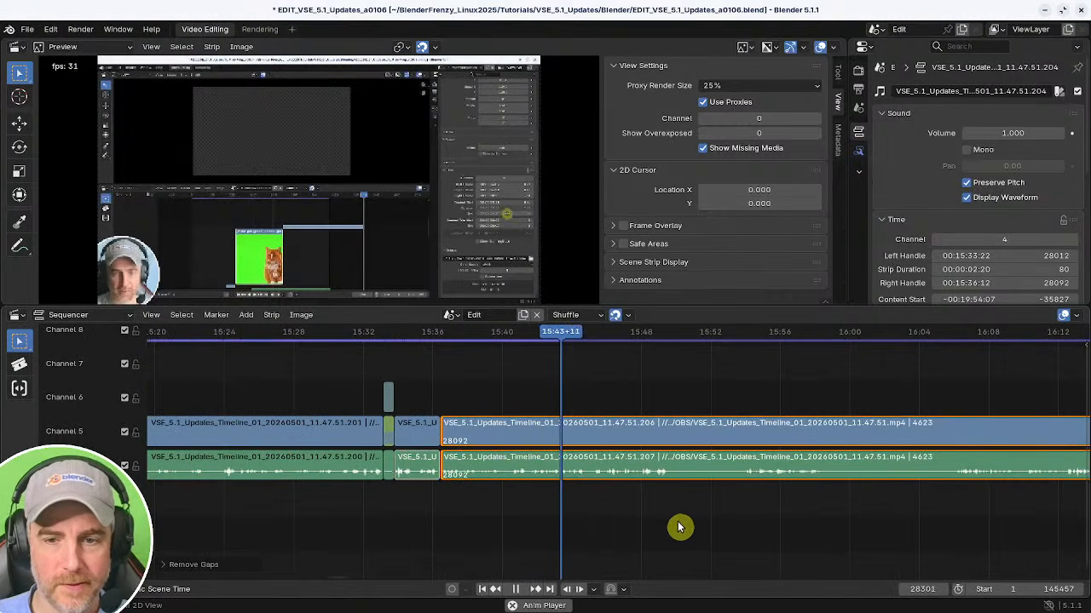
{"action": "middle_click_drag", "start_coordinate": [679, 523], "coordinate": [600, 514], "text": "ctrl"}
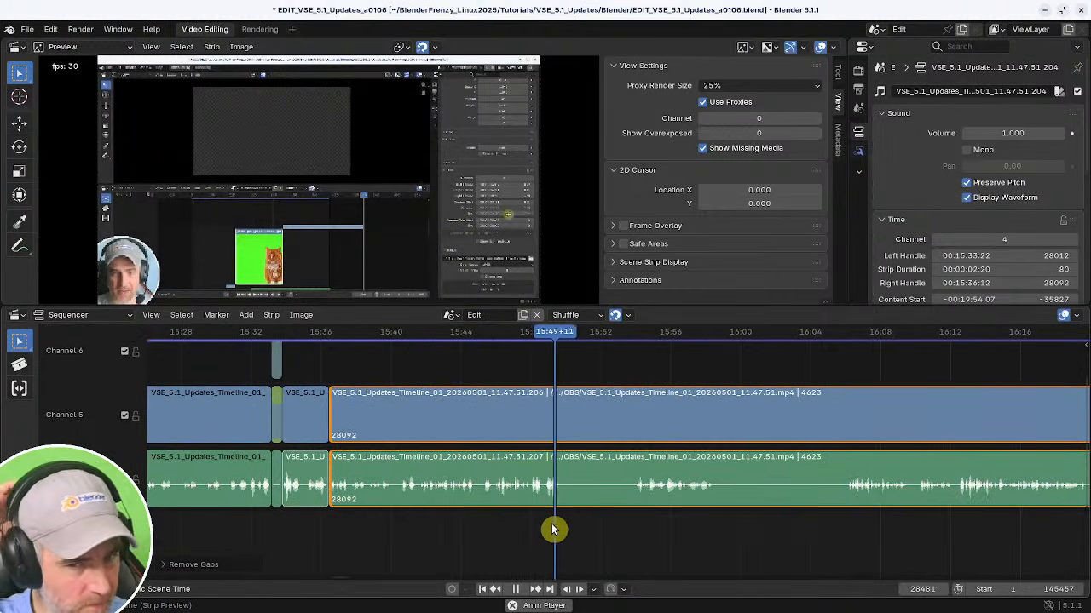
{"action": "key", "text": "space"}
{"action": "key", "text": "k"}
{"action": "left_click", "coordinate": [637, 528]}
{"action": "key", "text": "space"}
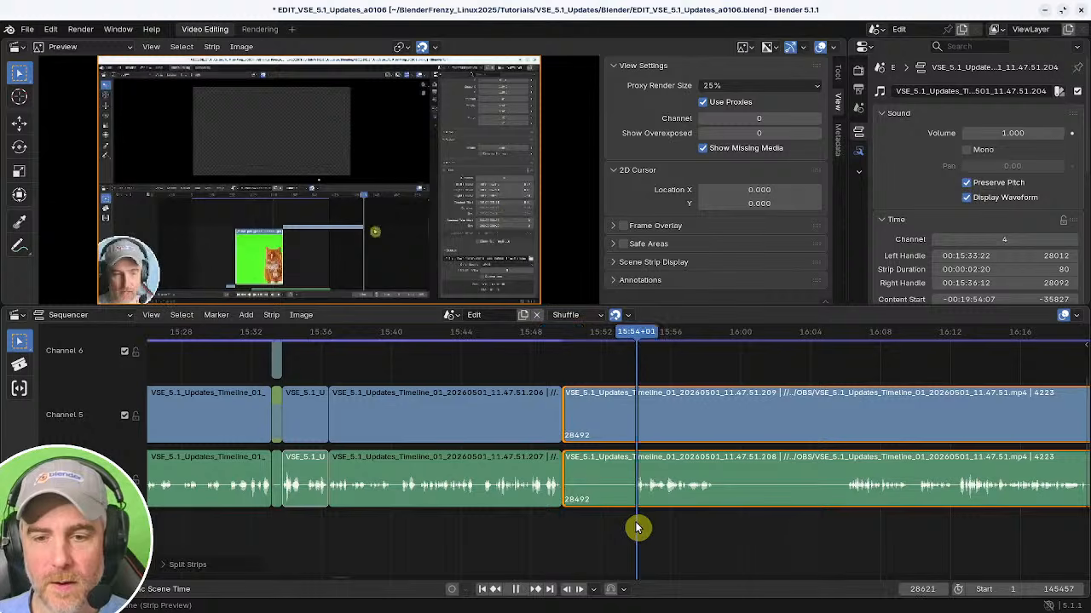
Trim the piece after the cut to start at about 15:54, then split the strips at about 15:58.
{"action": "key", "text": "shift+s"}
{"action": "middle_click_drag", "start_coordinate": [638, 528], "coordinate": [525, 531]}
{"action": "scroll", "coordinate": [562, 540], "scroll_direction": "up", "scroll_amount": 3}
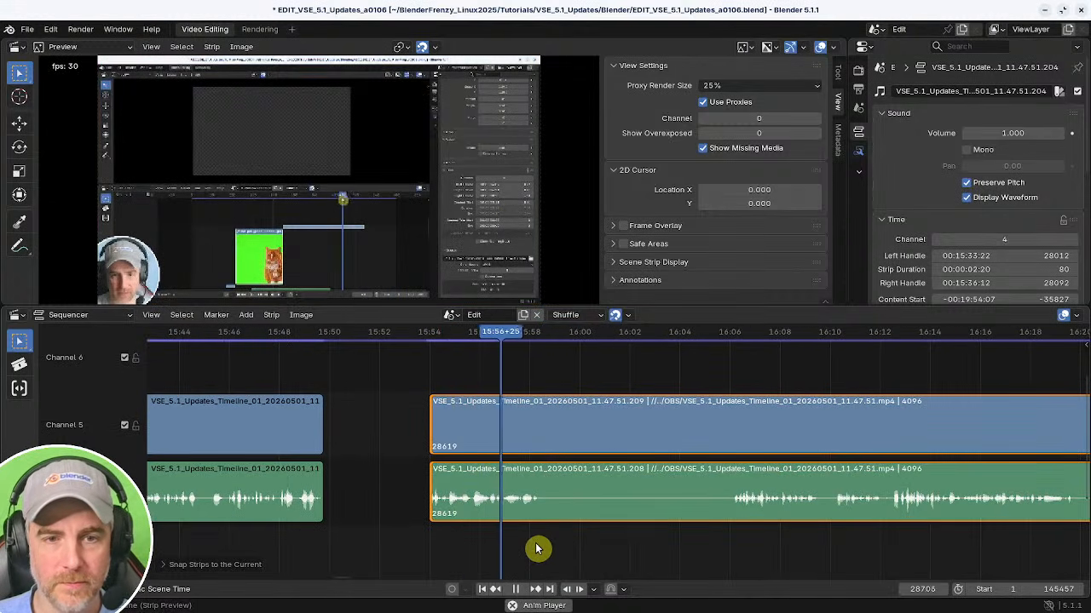
{"action": "key", "text": "k"}
{"action": "left_click", "coordinate": [720, 547]}
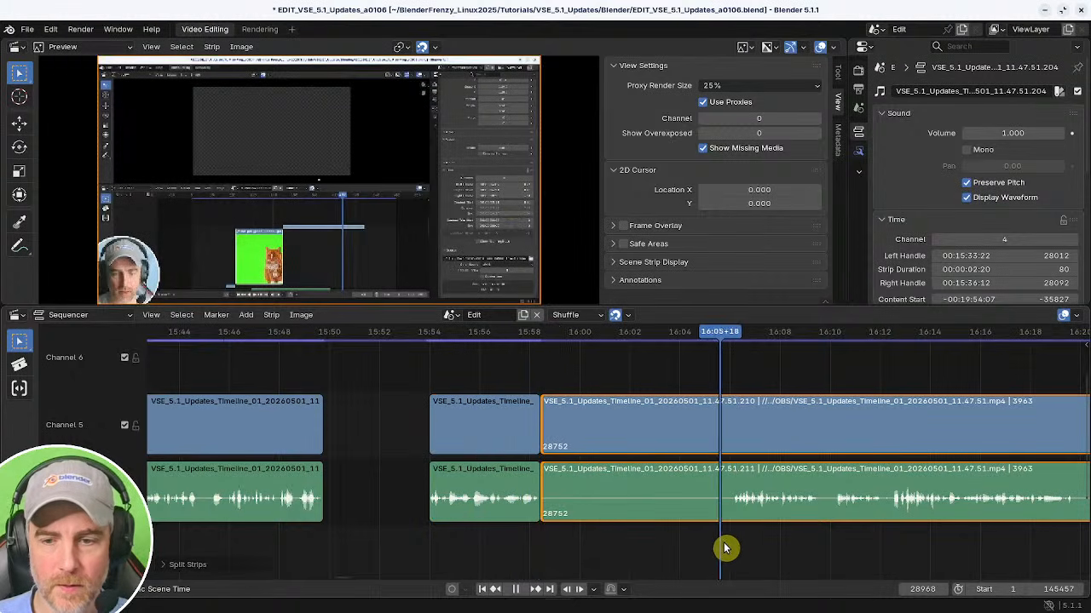
Trim the following piece's start to about 16:06 and close the gaps between the pieces.
{"action": "middle_click_drag", "start_coordinate": [735, 540], "coordinate": [675, 540]}
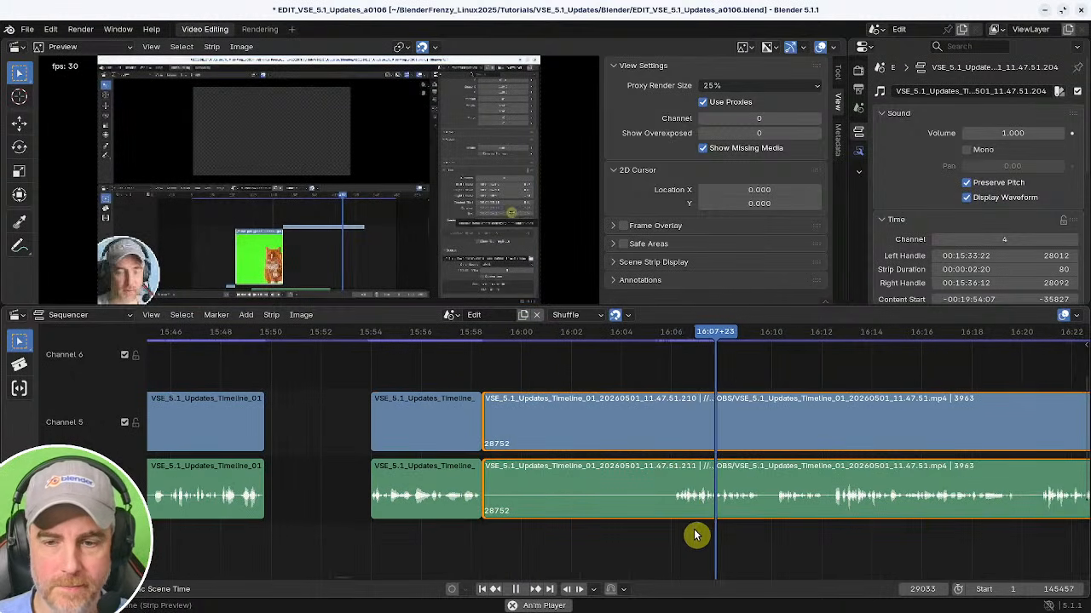
{"action": "left_click", "coordinate": [674, 535]}
{"action": "key", "text": "shift+s"}
{"action": "left_click_drag", "start_coordinate": [270, 542], "coordinate": [225, 538]}
{"action": "key", "text": "BackSpace"}
{"action": "key", "text": "BackSpace"}
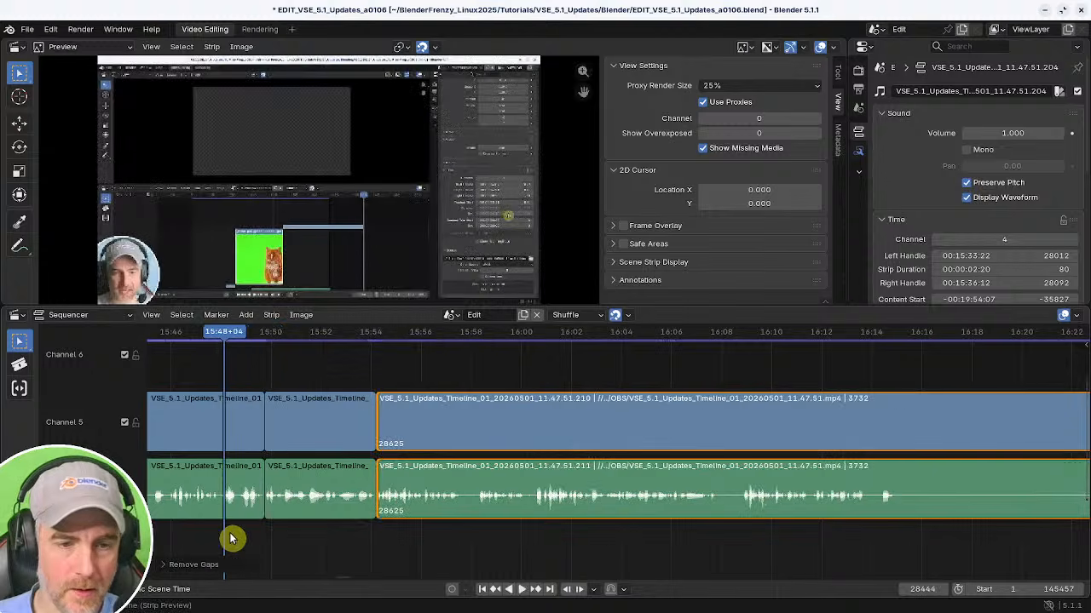
Save the project file.
{"action": "key", "text": "space"}
{"action": "middle_click_drag", "start_coordinate": [333, 530], "coordinate": [508, 533]}
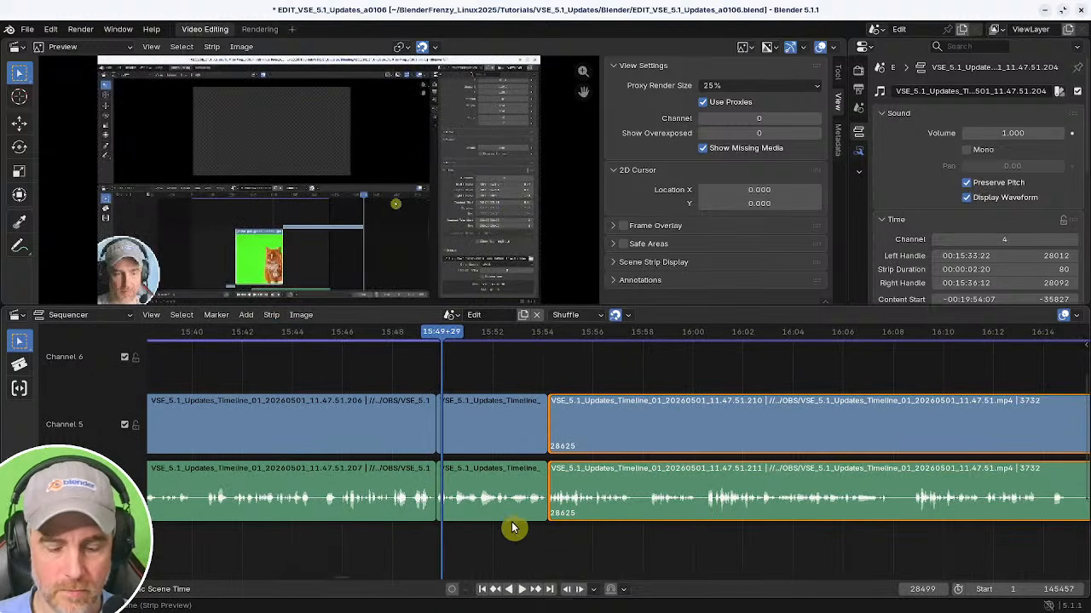
{"action": "key", "text": "ctrl+s"}
Cut out the section of the video and audio strips from about 16:17 to 16:26 and close the gap.
{"action": "middle_click_drag", "start_coordinate": [618, 533], "coordinate": [569, 538]}
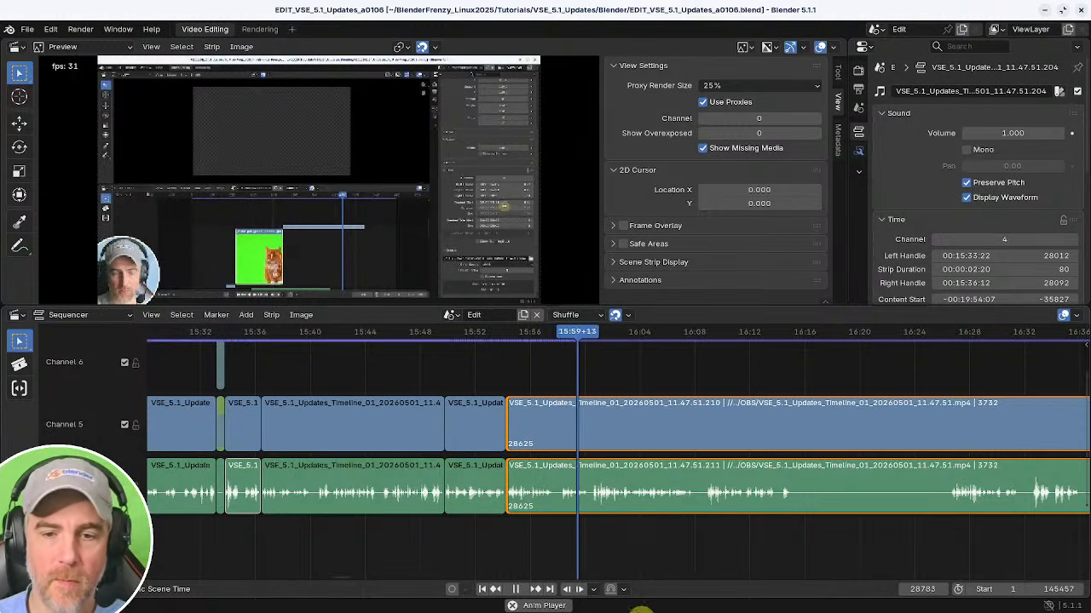
{"action": "middle_click_drag", "start_coordinate": [649, 543], "coordinate": [433, 533]}
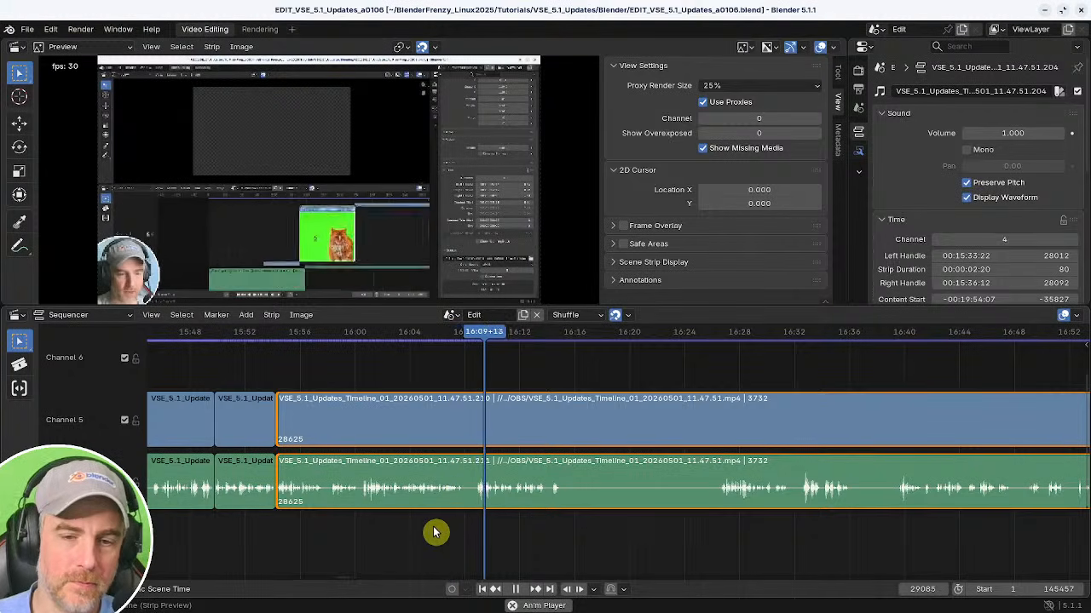
{"action": "middle_click_drag", "start_coordinate": [540, 532], "coordinate": [489, 530], "text": "ctrl"}
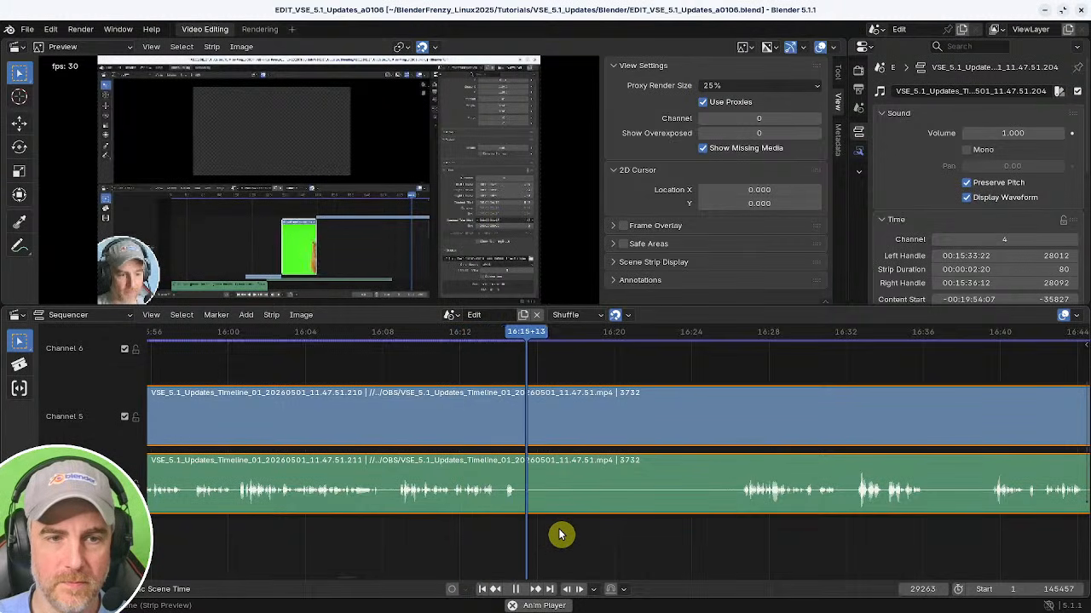
{"action": "right_click_drag", "start_coordinate": [481, 543], "coordinate": [547, 537], "text": "shift"}
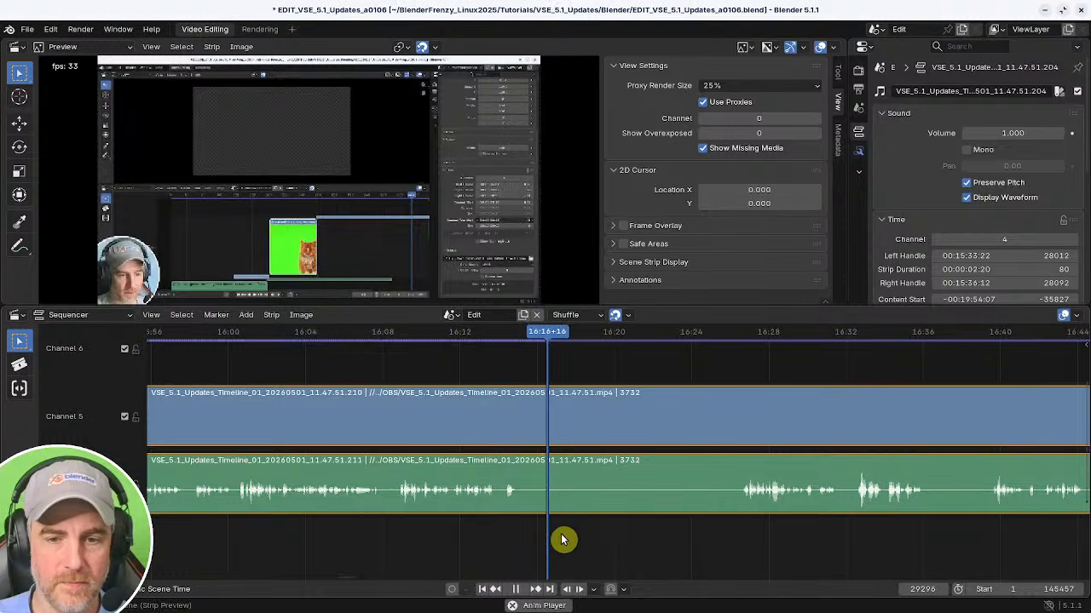
{"action": "key", "text": "space"}
{"action": "key", "text": "k"}
{"action": "right_click_drag", "start_coordinate": [646, 539], "coordinate": [726, 542], "text": "shift"}
{"action": "key", "text": "space"}
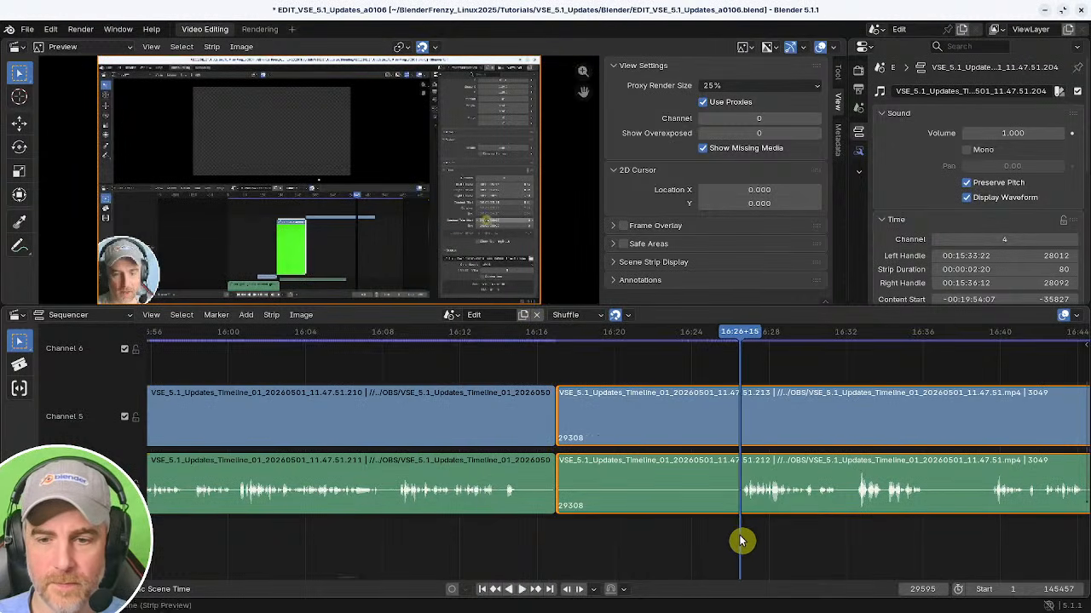
{"action": "key", "text": "shift+s"}
{"action": "right_click", "coordinate": [545, 544], "text": "shift"}
{"action": "key", "text": "BackSpace"}
{"action": "key", "text": "space"}
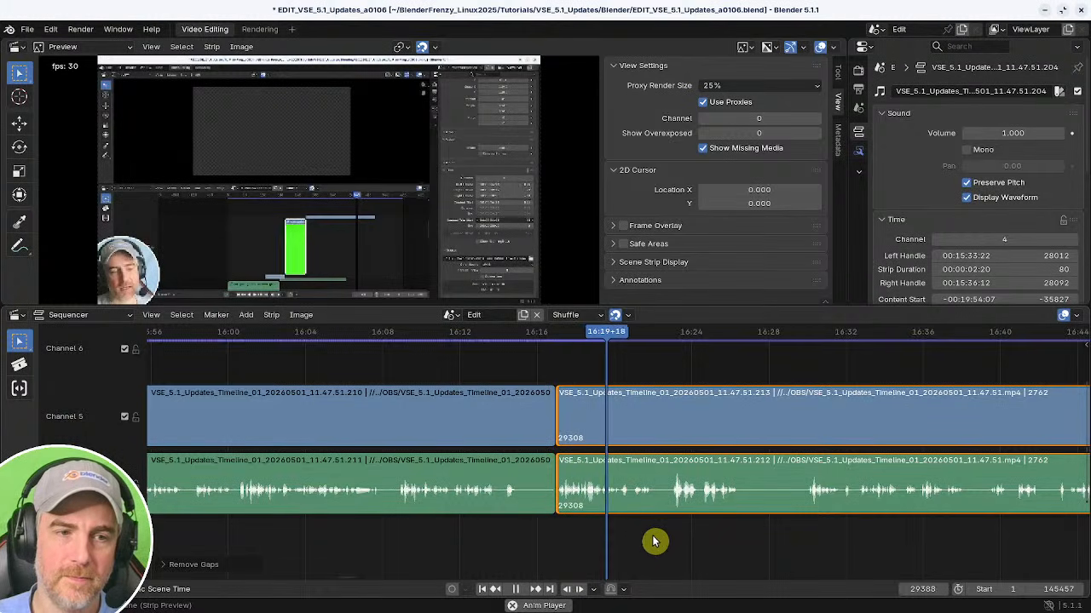
Cut out the section from about 16:22 to 16:25 and close the gap.
{"action": "middle_click_drag", "start_coordinate": [664, 543], "coordinate": [492, 542]}
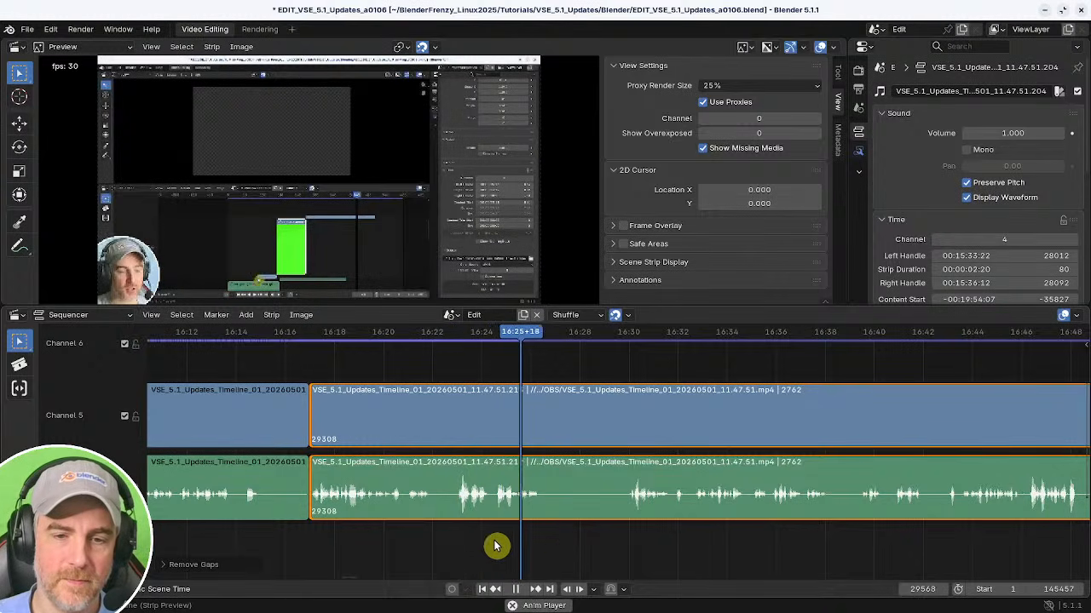
{"action": "left_click", "coordinate": [418, 537]}
{"action": "key", "text": "space"}
{"action": "key", "text": "k"}
{"action": "right_click_drag", "start_coordinate": [483, 537], "coordinate": [497, 540], "text": "shift"}
{"action": "key", "text": "shift+s"}
{"action": "key", "text": "space"}
{"action": "right_click", "coordinate": [417, 547], "text": "shift"}
{"action": "key", "text": "BackSpace"}
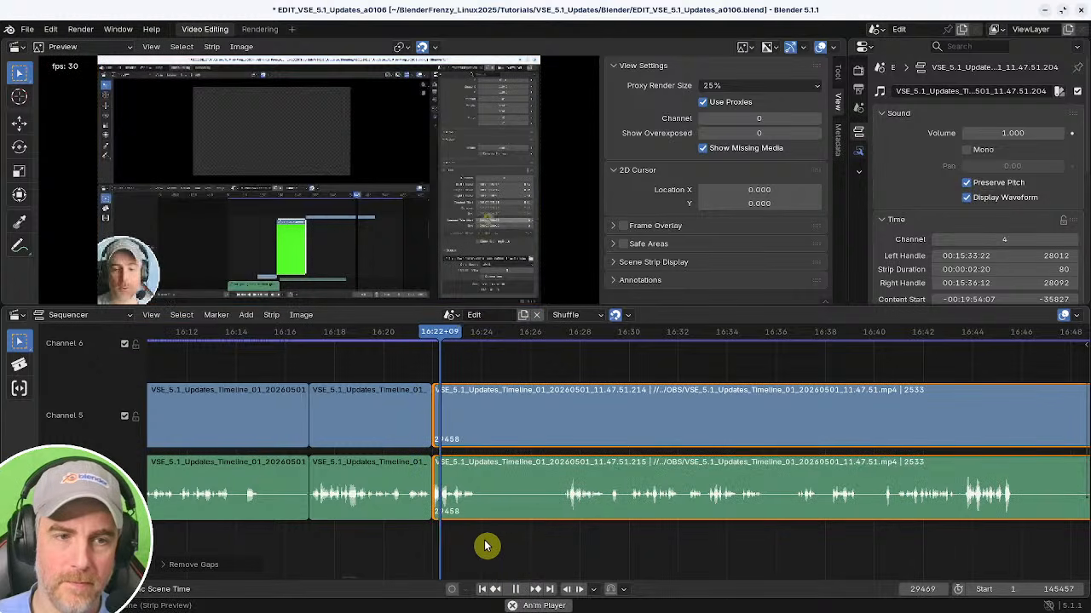
Cut out the section from about 16:24 to 16:27 and close the gap.
{"action": "key", "text": "space"}
{"action": "key", "text": "k"}
{"action": "right_click", "coordinate": [558, 539], "text": "shift"}
{"action": "key", "text": "space"}
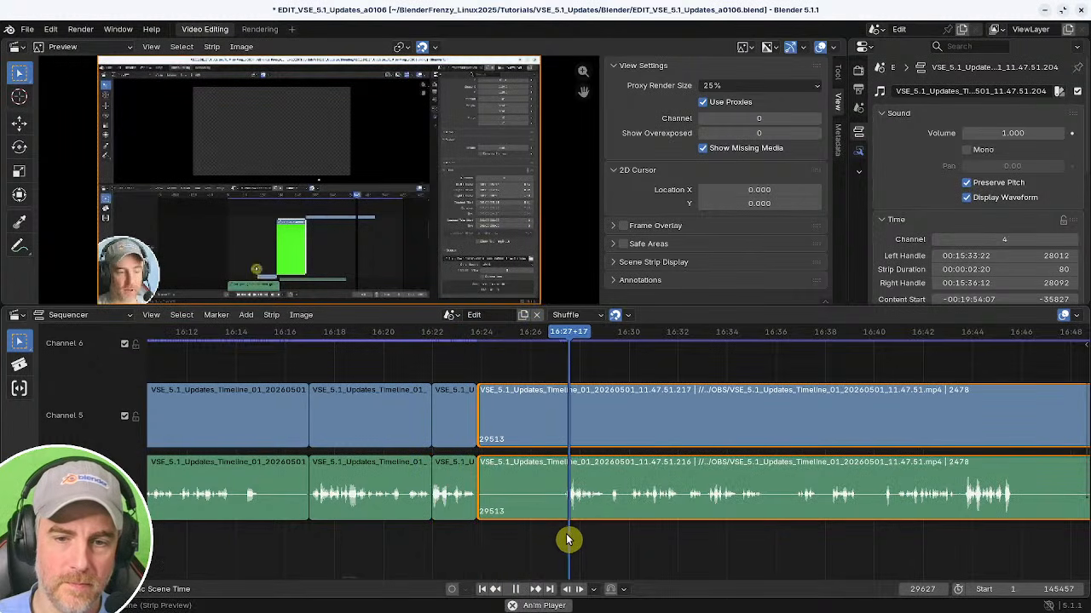
{"action": "key", "text": "space"}
{"action": "right_click", "coordinate": [563, 539], "text": "shift"}
{"action": "key", "text": "shift+s"}
{"action": "right_click", "coordinate": [414, 540], "text": "shift"}
{"action": "key", "text": "BackSpace"}
{"action": "key", "text": "space"}
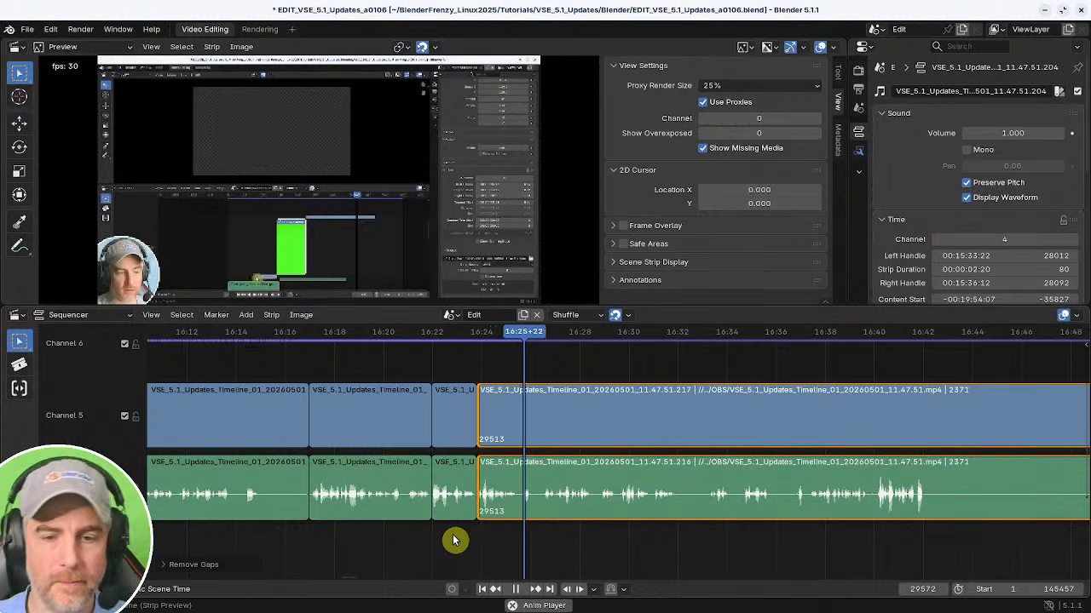
Cut out the section from about 16:32 to 16:33 and close the gap.
{"action": "middle_click_drag", "start_coordinate": [583, 517], "coordinate": [440, 511]}
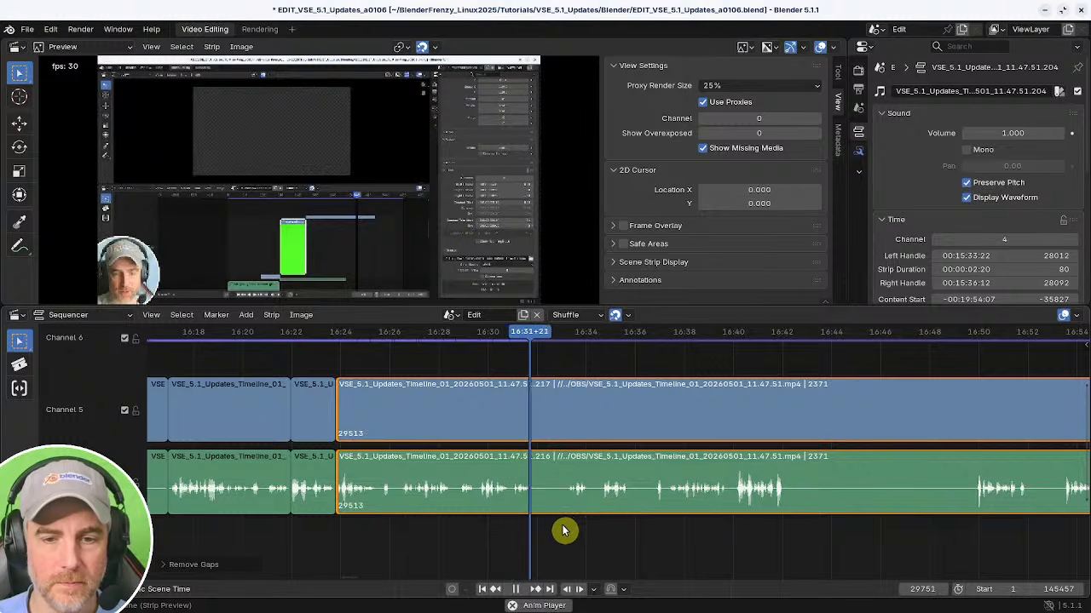
{"action": "key", "text": "space"}
{"action": "key", "text": "k"}
{"action": "right_click_drag", "start_coordinate": [563, 527], "coordinate": [525, 527], "text": "shift"}
{"action": "key", "text": "shift+s"}
{"action": "key", "text": "BackSpace"}
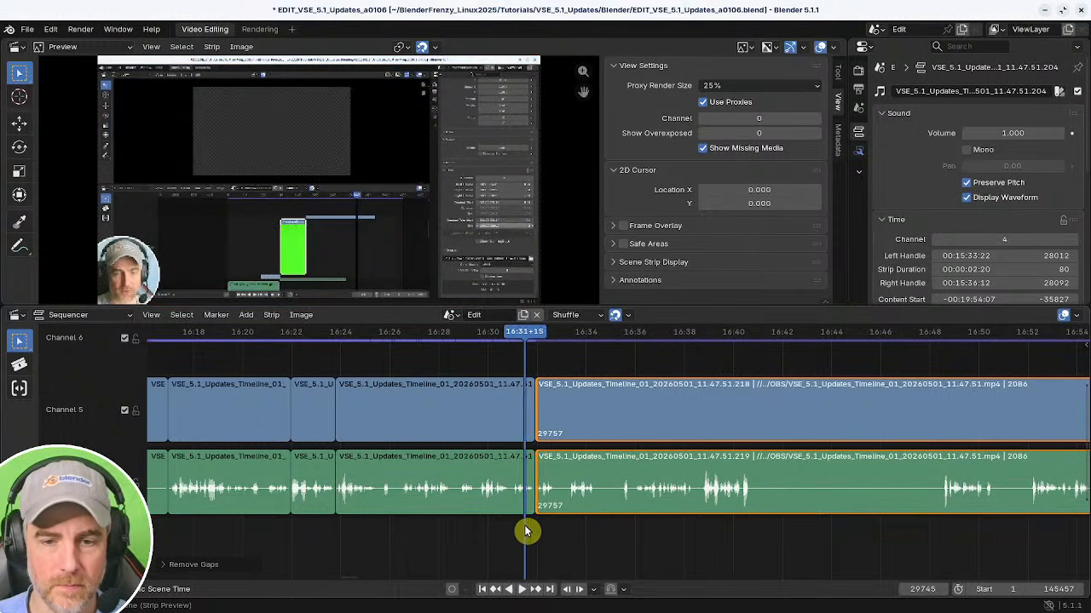
Split the strips at about 16:33 and trim a few frames from the following piece's start, closing the gap.
{"action": "key", "text": "space"}
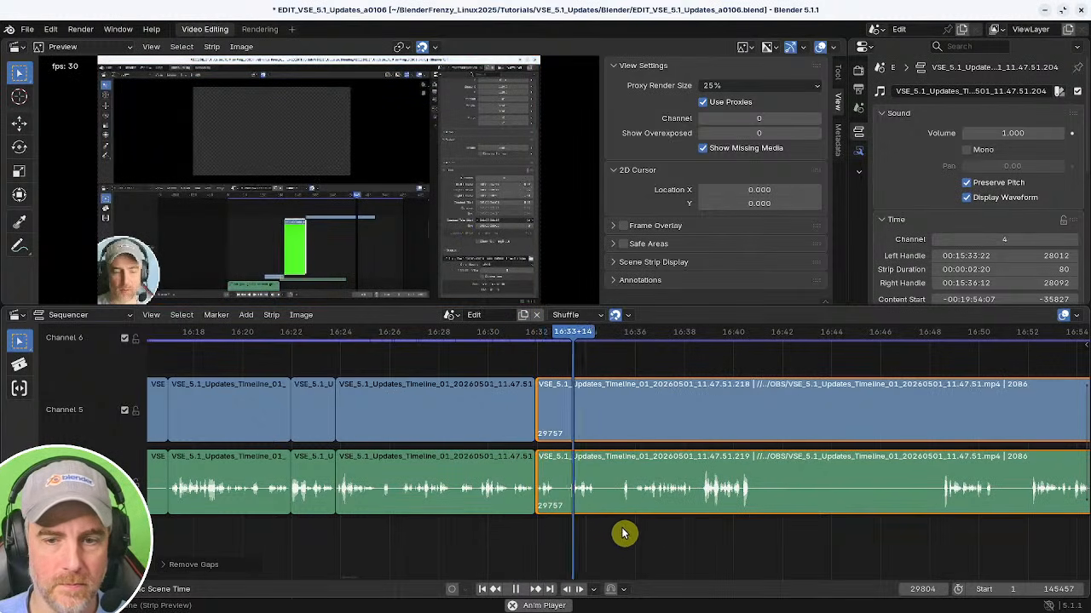
{"action": "middle_click_drag", "start_coordinate": [623, 533], "coordinate": [514, 526]}
{"action": "right_click", "coordinate": [518, 515], "text": "shift"}
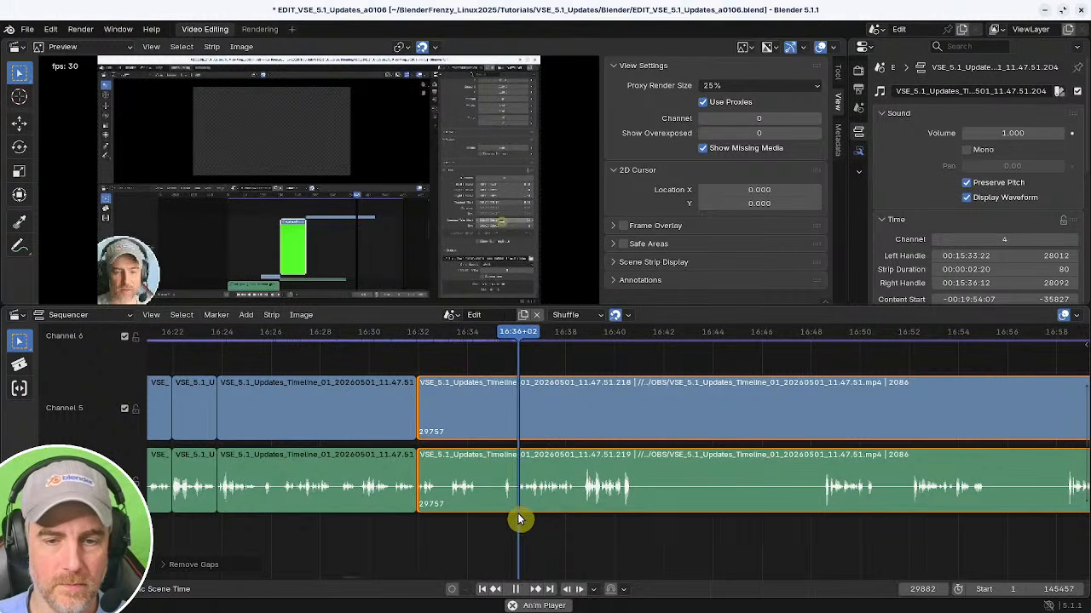
{"action": "right_click", "coordinate": [414, 515], "text": "shift"}
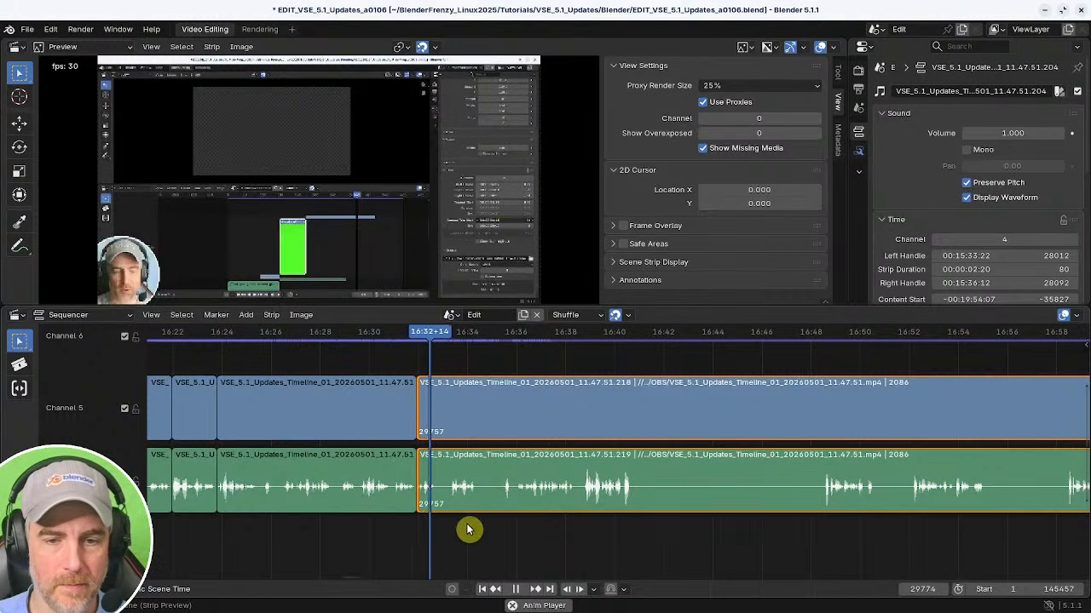
{"action": "key", "text": "space"}
{"action": "key", "text": "k"}
{"action": "right_click", "coordinate": [499, 523], "text": "shift"}
{"action": "key", "text": "space"}
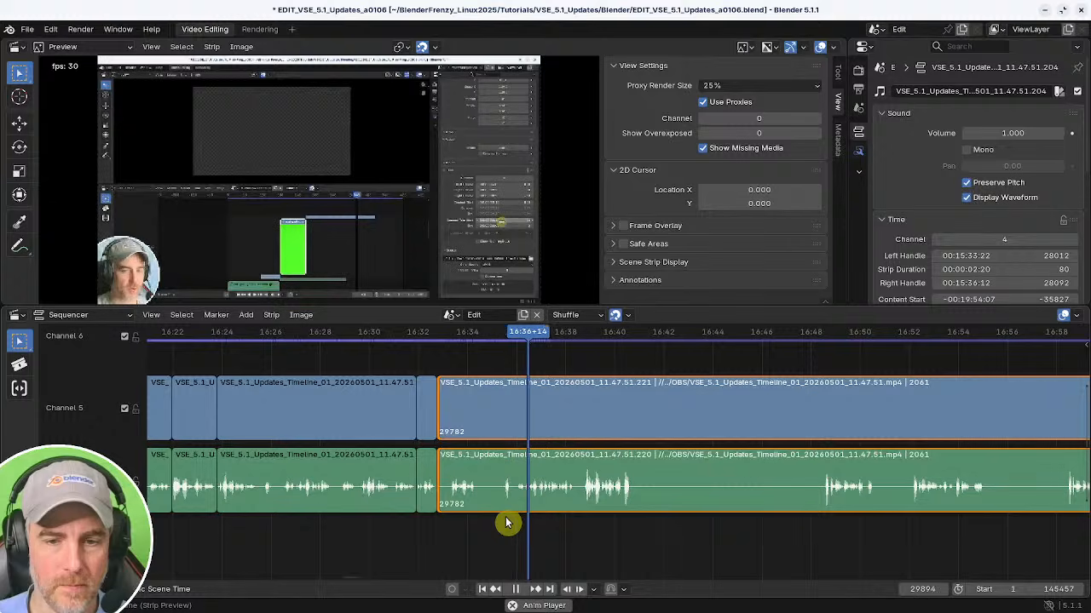
{"action": "right_click", "coordinate": [445, 517], "text": "shift"}
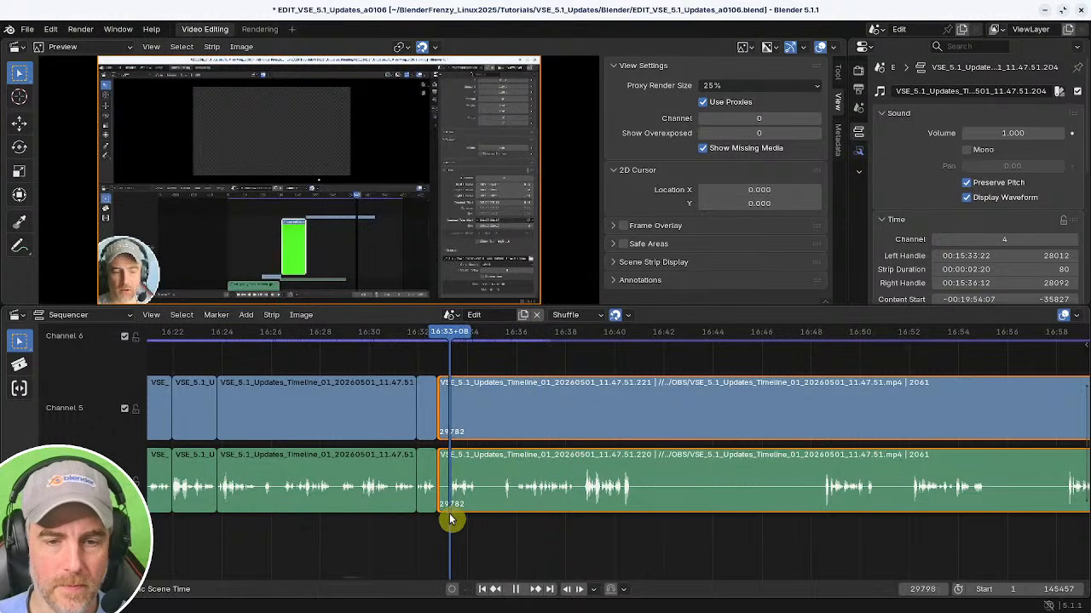
{"action": "key", "text": "shift+s"}
{"action": "right_click", "coordinate": [390, 518], "text": "shift"}
{"action": "key", "text": "BackSpace"}
{"action": "key", "text": "space"}
Delete the short piece left before that cut and close the gap.
{"action": "key", "text": "space"}
{"action": "left_click", "coordinate": [427, 490]}
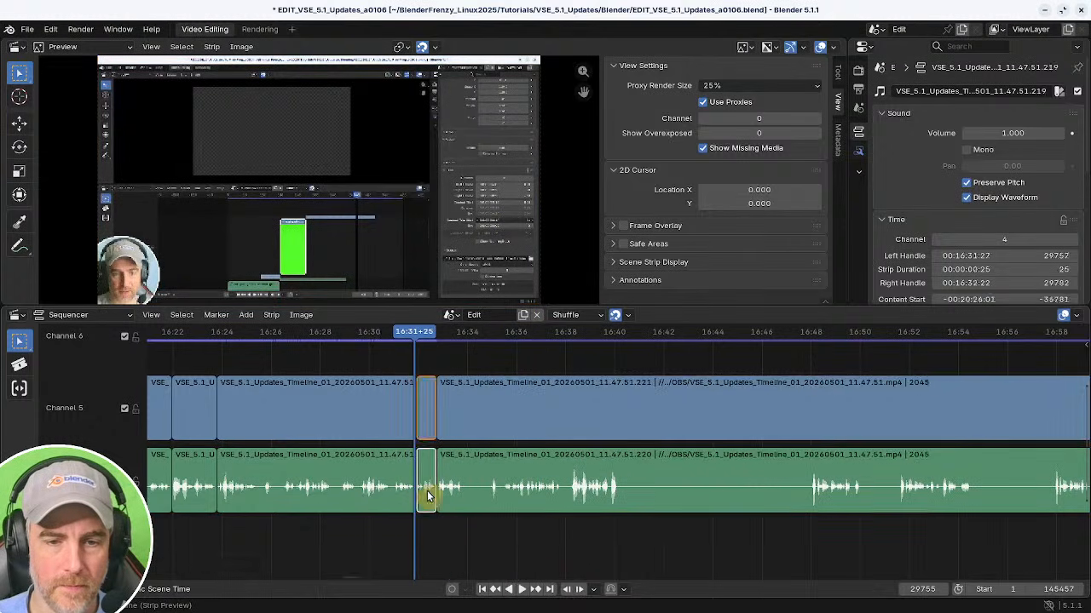
{"action": "key", "text": "x"}
{"action": "key", "text": "BackSpace"}
{"action": "right_click", "coordinate": [401, 500], "text": "shift"}
{"action": "key", "text": "space"}
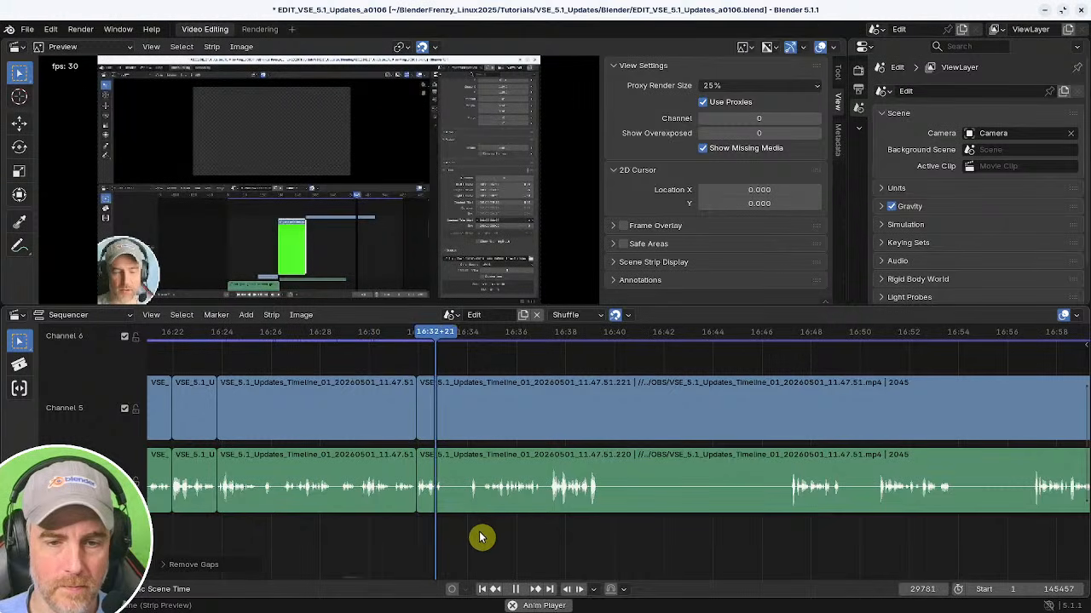
Split the strips at about 16:32 and trim a few frames from the next piece's start, closing the gap.
{"action": "right_click", "coordinate": [470, 522], "text": "shift"}
{"action": "right_click", "coordinate": [421, 519], "text": "shift"}
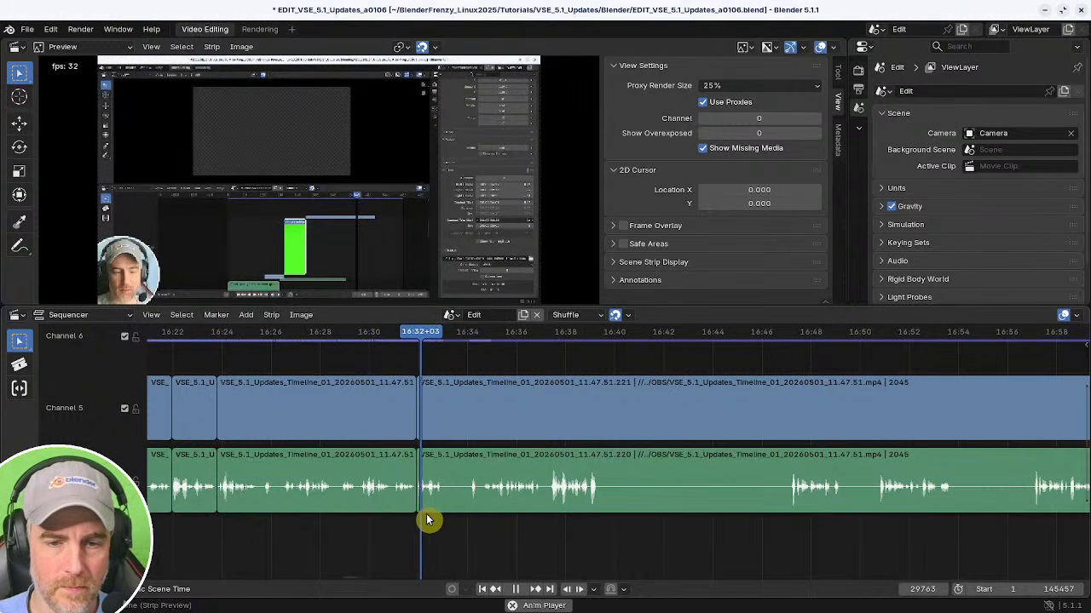
{"action": "key", "text": "k"}
{"action": "left_click", "coordinate": [444, 475]}
{"action": "right_click_drag", "start_coordinate": [479, 509], "coordinate": [480, 509], "text": "shift"}
{"action": "key", "text": "shift+s"}
{"action": "key", "text": "BackSpace"}
{"action": "right_click", "coordinate": [353, 509], "text": "shift"}
{"action": "key", "text": "space"}
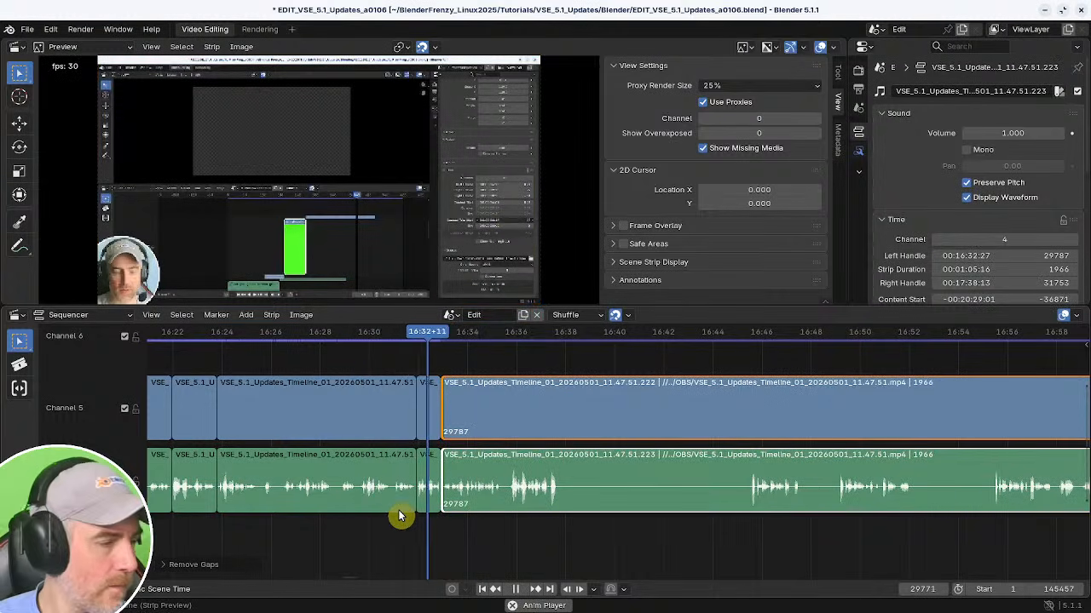
Cut out the section from about 16:38 to 16:45 and close the gap.
{"action": "middle_click_drag", "start_coordinate": [550, 479], "coordinate": [484, 475]}
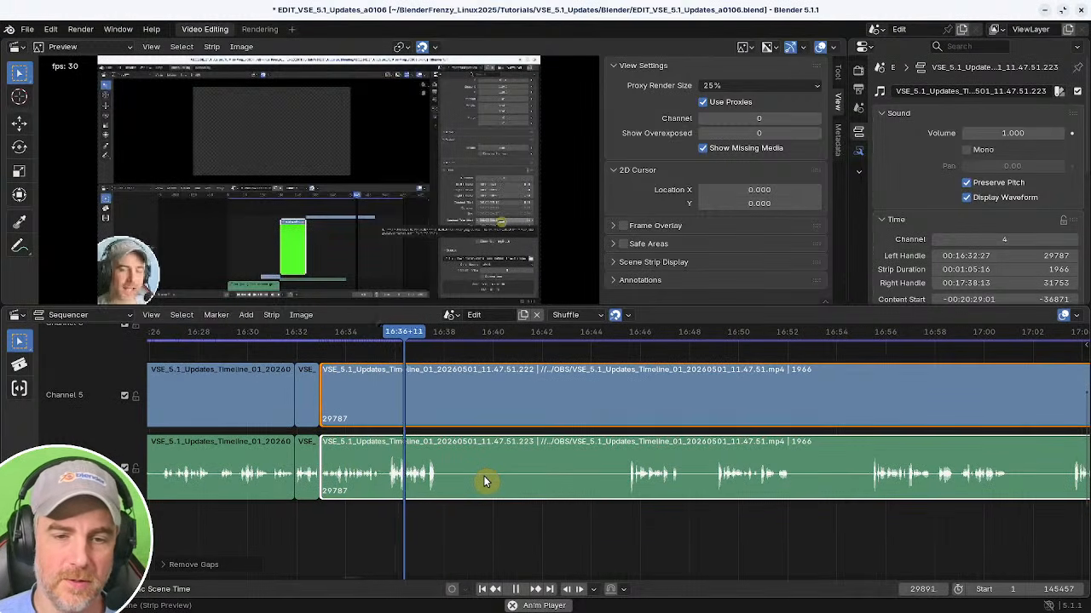
{"action": "key", "text": "space"}
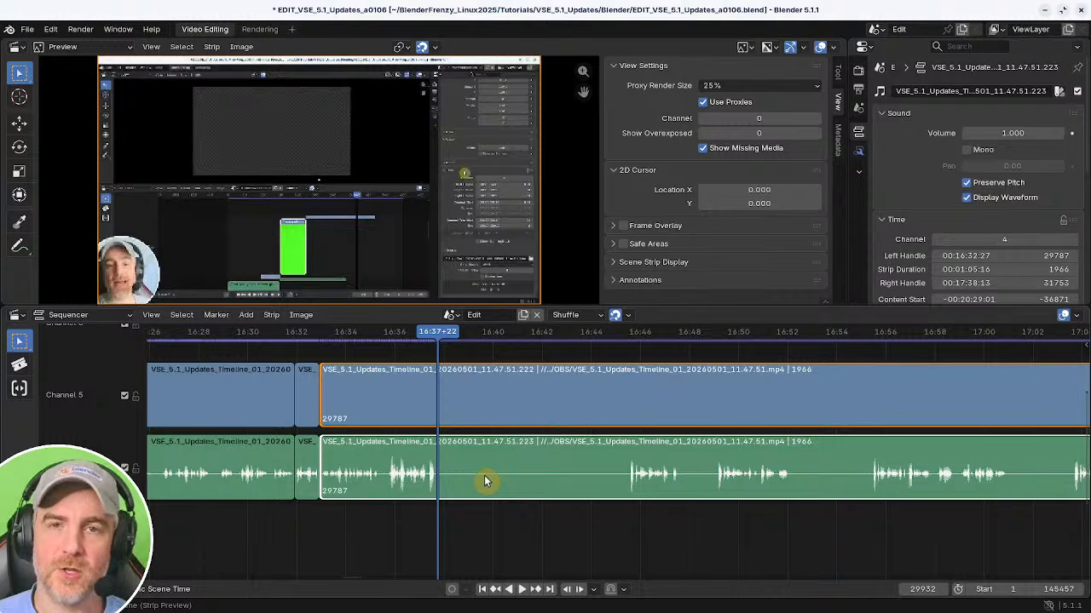
{"action": "key", "text": "k"}
{"action": "left_click", "coordinate": [626, 519]}
{"action": "key", "text": "space"}
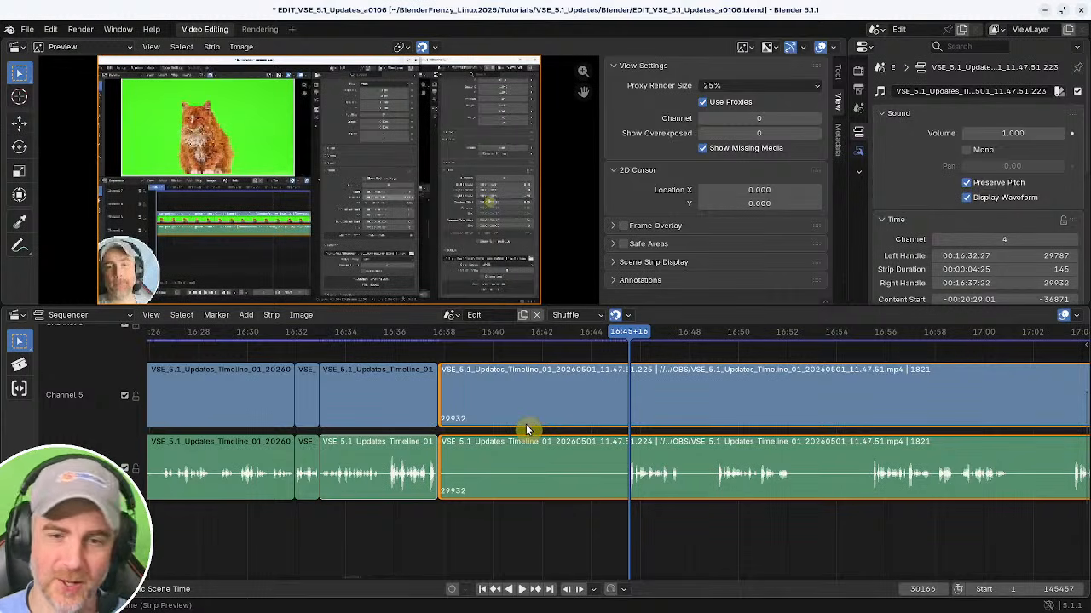
{"action": "key", "text": "shift+s"}
{"action": "right_click", "coordinate": [409, 532], "text": "shift"}
{"action": "key", "text": "BackSpace"}
{"action": "key", "text": "space"}
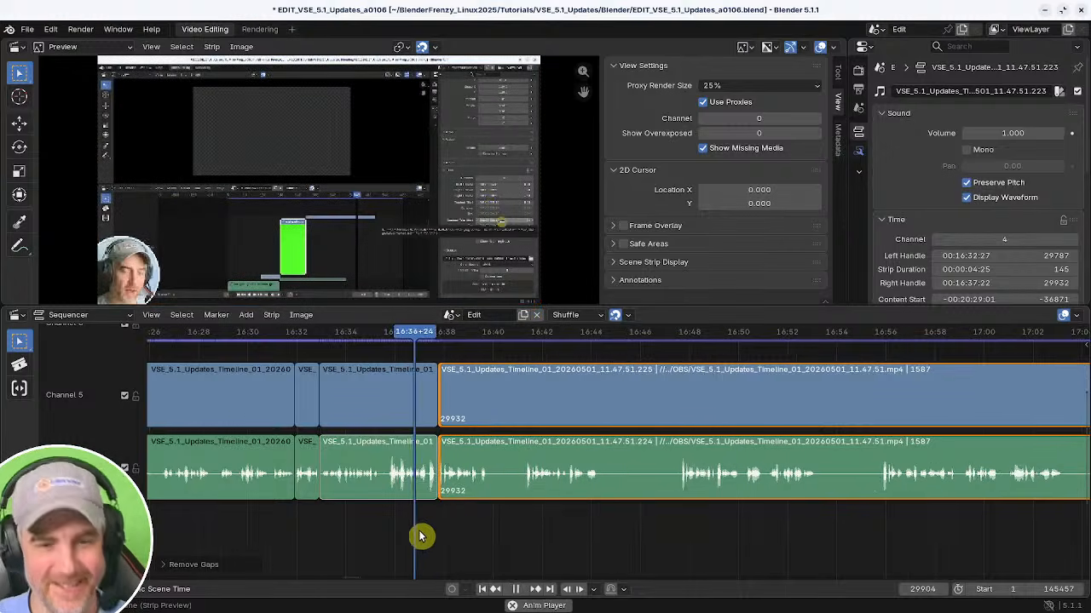
Trim a few more frames from the start of the piece at about 16:38 and close the gap.
{"action": "middle_click_drag", "start_coordinate": [424, 522], "coordinate": [517, 523]}
{"action": "middle_click_drag", "start_coordinate": [517, 523], "coordinate": [660, 521], "text": "ctrl"}
{"action": "left_click", "coordinate": [325, 519]}
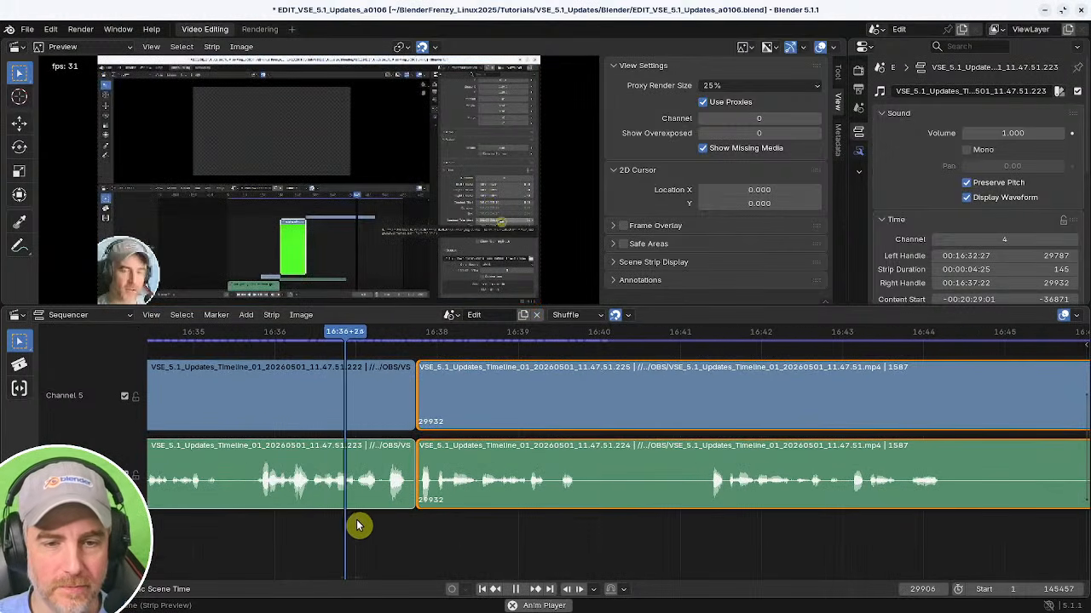
{"action": "key", "text": "space"}
{"action": "right_click_drag", "start_coordinate": [431, 522], "coordinate": [436, 521], "text": "shift"}
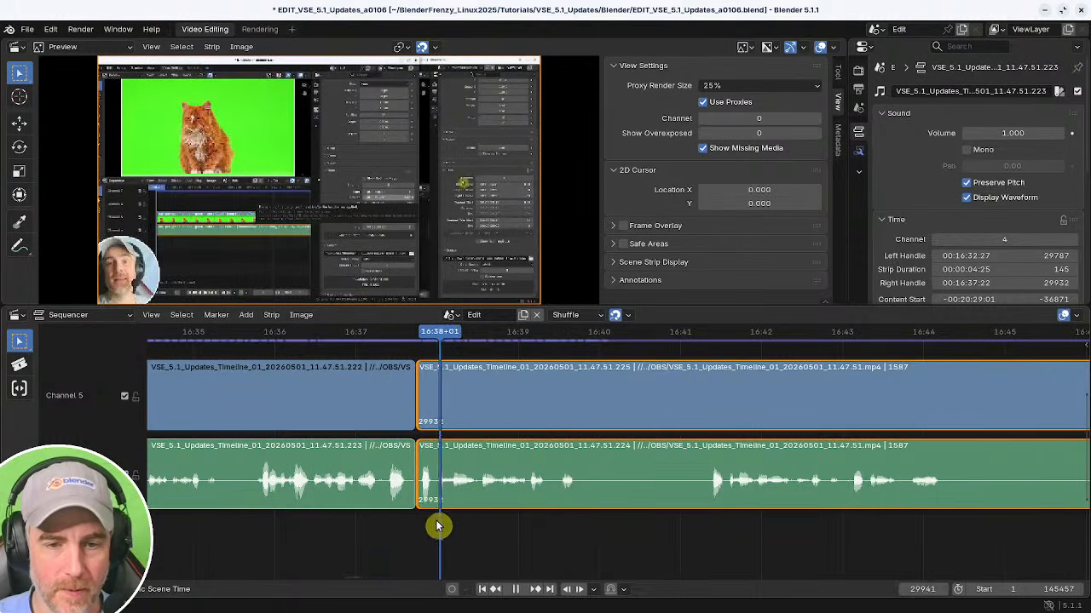
{"action": "key", "text": "shift+s"}
{"action": "right_click", "coordinate": [392, 525], "text": "shift"}
{"action": "key", "text": "BackSpace"}
{"action": "key", "text": "space"}
Scrub through the recording after about 16:38 and split the strips at about 17:07.
{"action": "middle_click_drag", "start_coordinate": [570, 515], "coordinate": [389, 518]}
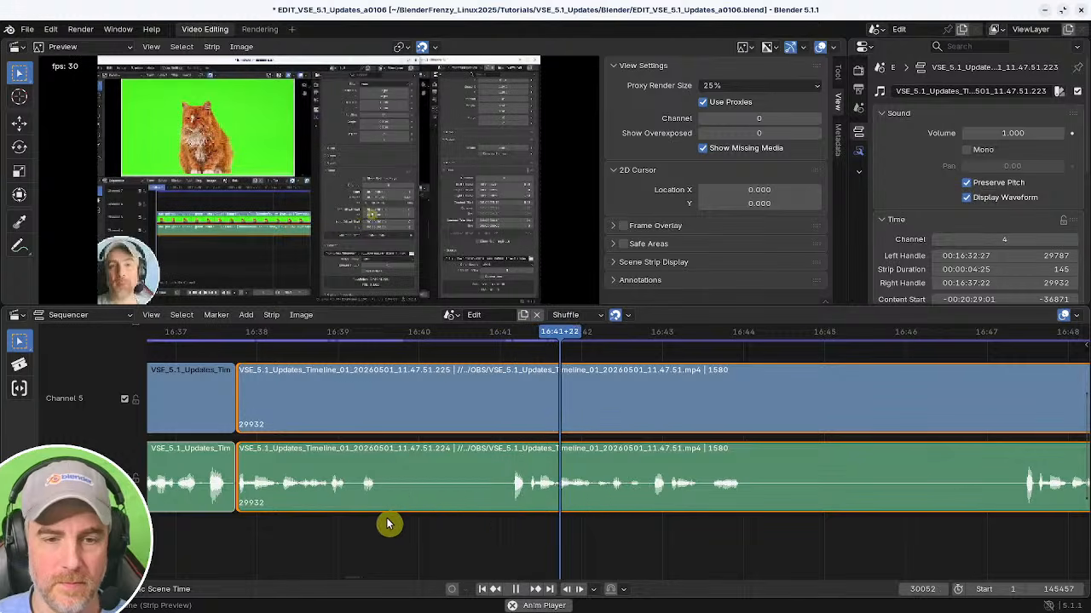
{"action": "scroll", "coordinate": [612, 513], "scroll_direction": "down", "scroll_amount": 3}
{"action": "middle_click_drag", "start_coordinate": [542, 502], "coordinate": [422, 494]}
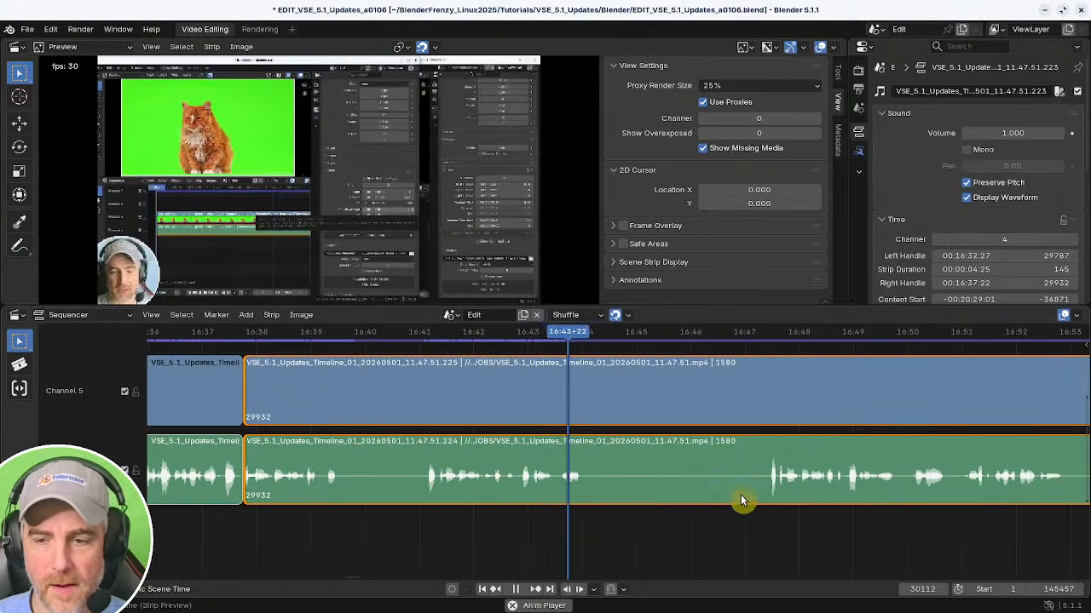
{"action": "right_click", "coordinate": [744, 500], "text": "shift"}
{"action": "scroll", "coordinate": [666, 508], "scroll_direction": "down", "scroll_amount": 3}
{"action": "right_click", "coordinate": [708, 509], "text": "shift"}
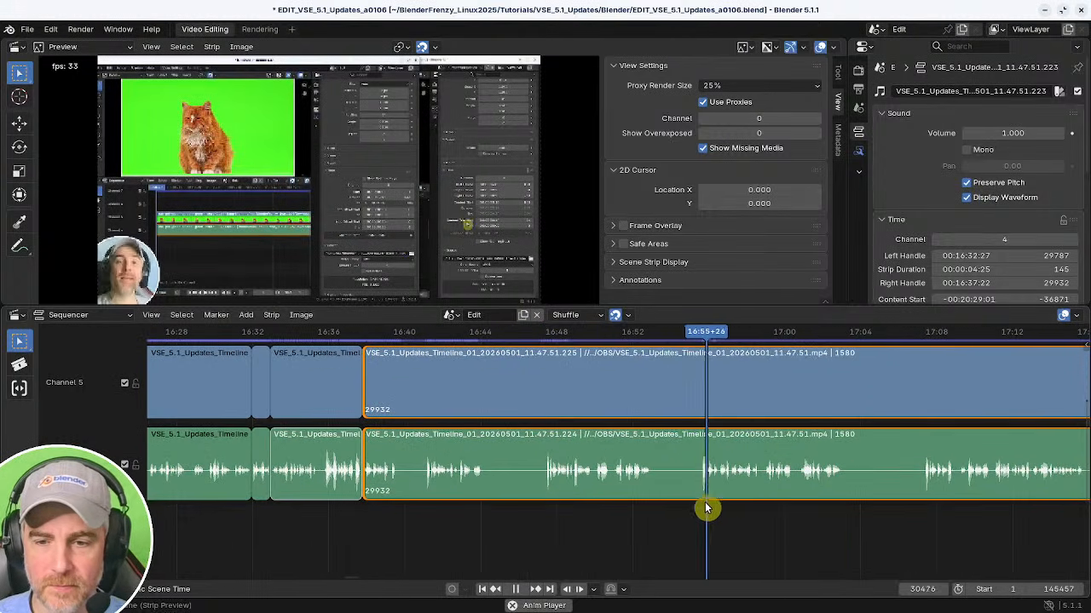
{"action": "right_click", "coordinate": [894, 508], "text": "shift"}
{"action": "middle_click_drag", "start_coordinate": [854, 503], "coordinate": [446, 480]}
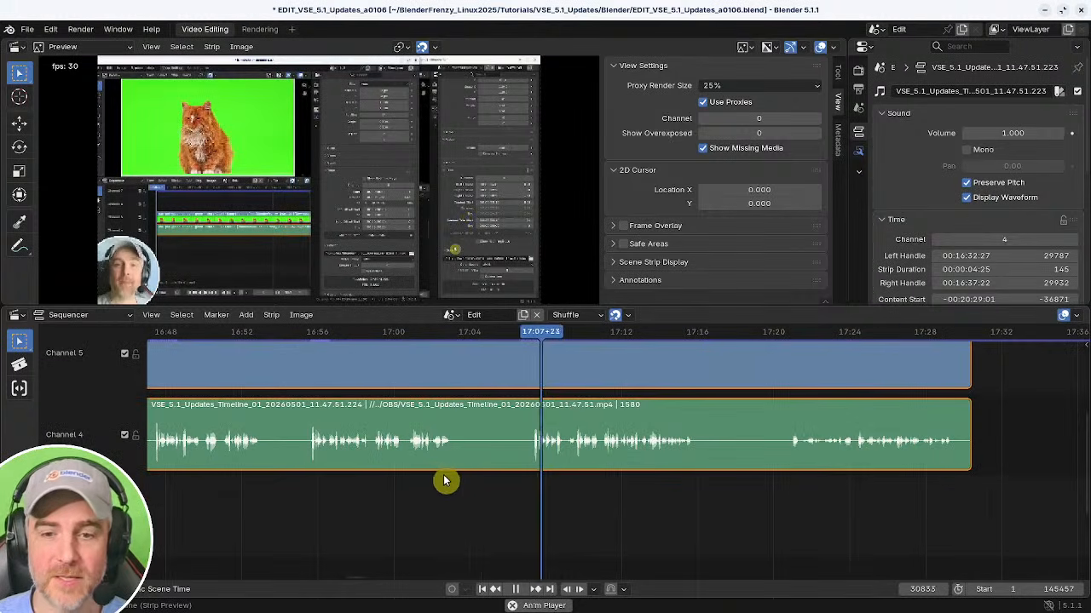
{"action": "middle_click_drag", "start_coordinate": [746, 473], "coordinate": [793, 475]}
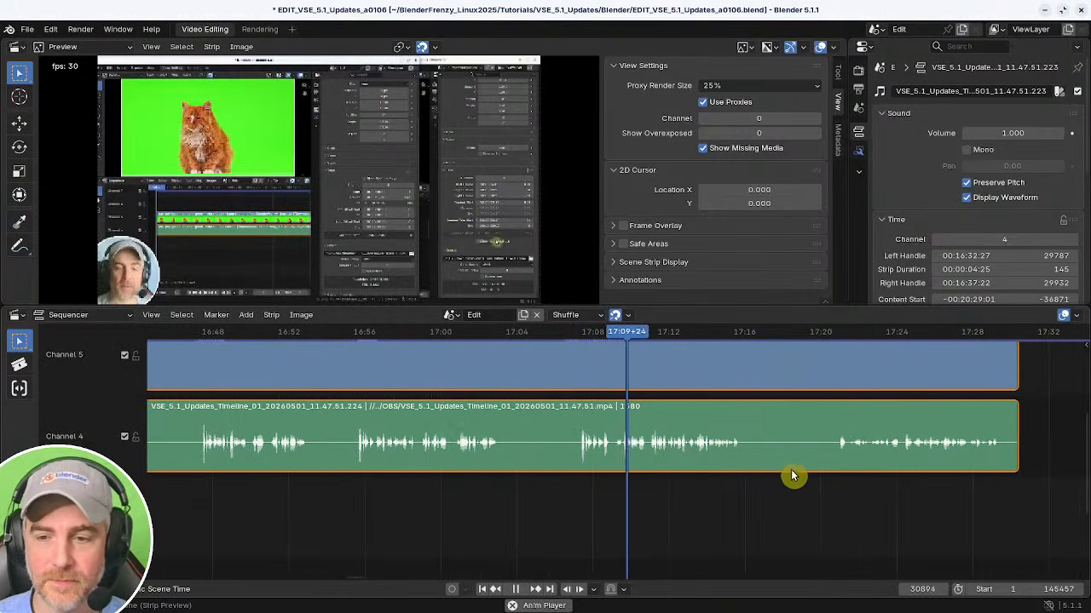
{"action": "right_click", "coordinate": [849, 477], "text": "shift"}
{"action": "right_click", "coordinate": [584, 471], "text": "shift"}
{"action": "right_click", "coordinate": [575, 479], "text": "shift"}
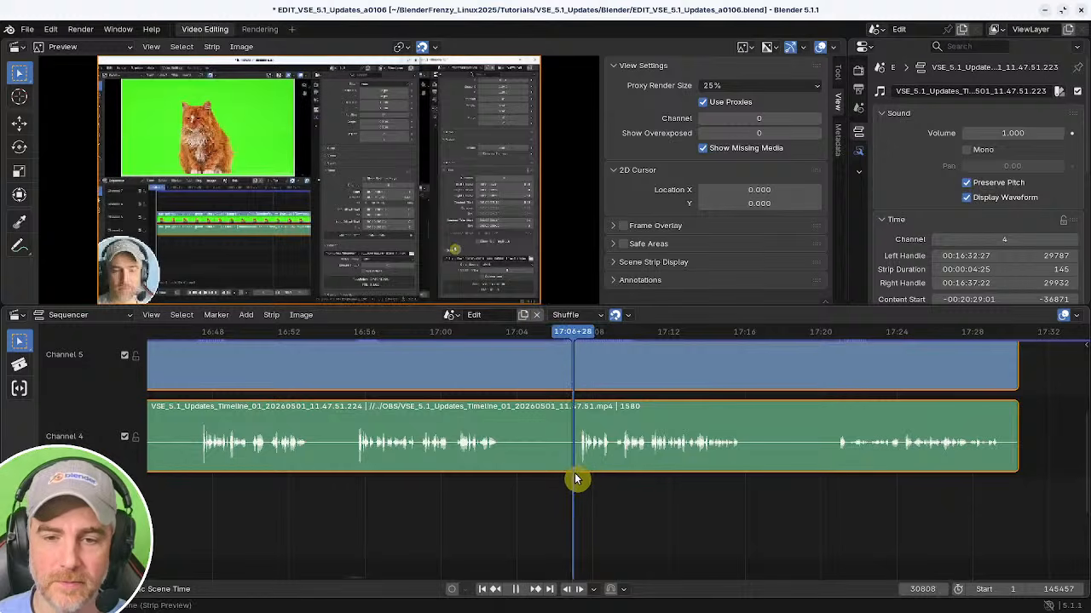
{"action": "key", "text": "space"}
{"action": "key", "text": "k"}
Cut the strips at about 16:37:09 and delete the short piece following the cut.
{"action": "middle_click_drag", "start_coordinate": [341, 483], "coordinate": [843, 503]}
{"action": "middle_click_drag", "start_coordinate": [608, 477], "coordinate": [739, 482]}
{"action": "scroll", "coordinate": [639, 511], "scroll_direction": "up", "scroll_amount": 1}
{"action": "right_click", "coordinate": [639, 511], "text": "shift"}
{"action": "key", "text": "space"}
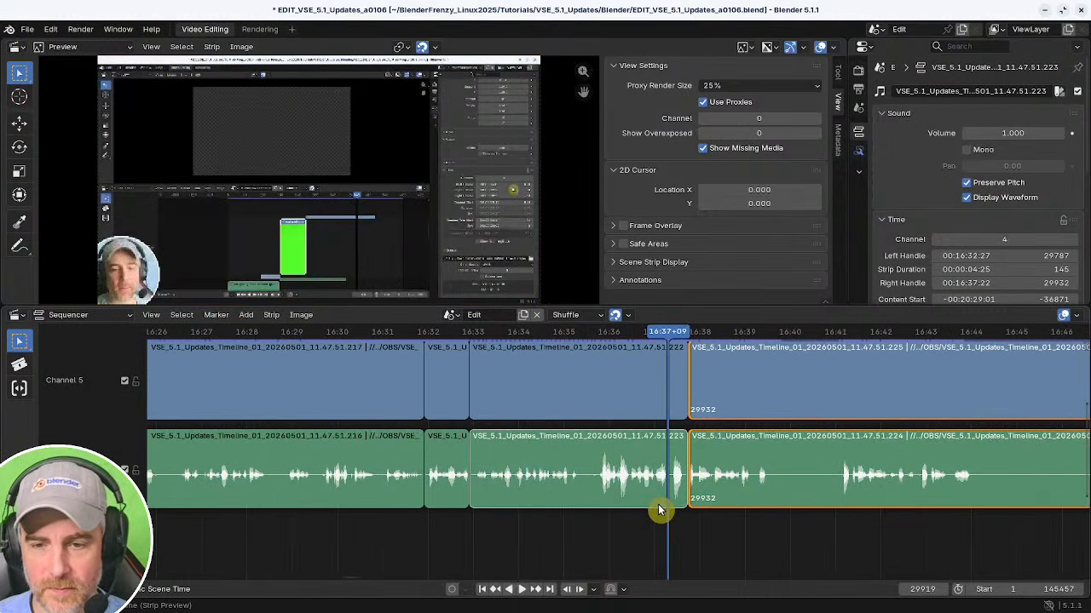
{"action": "right_click", "coordinate": [645, 518], "text": "shift"}
{"action": "key", "text": "space"}
{"action": "middle_click_drag", "start_coordinate": [670, 511], "coordinate": [542, 464]}
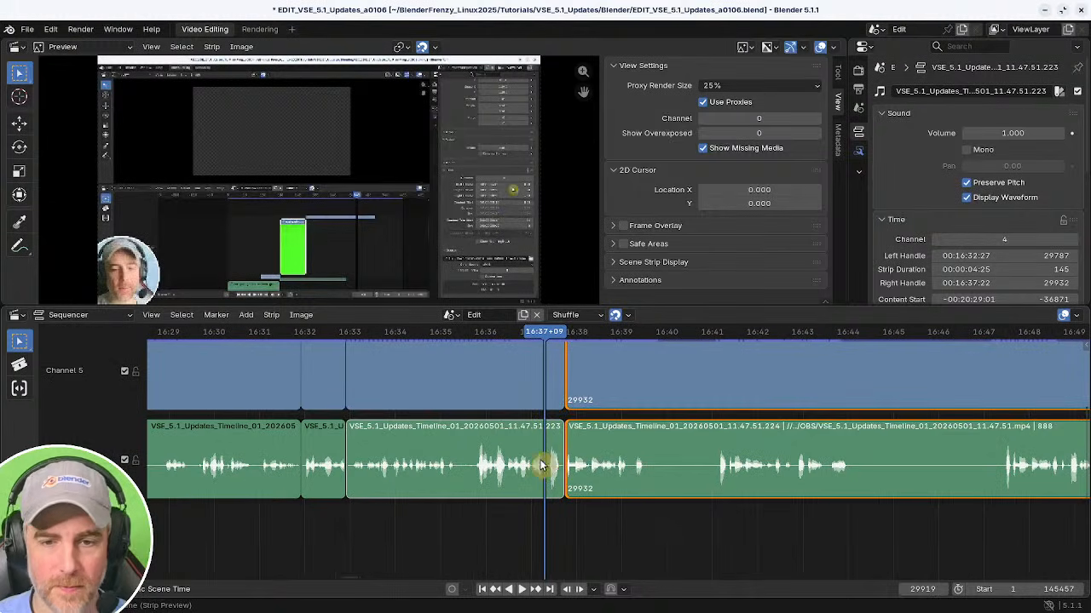
{"action": "left_click", "coordinate": [546, 457]}
{"action": "key", "text": "shift+s"}
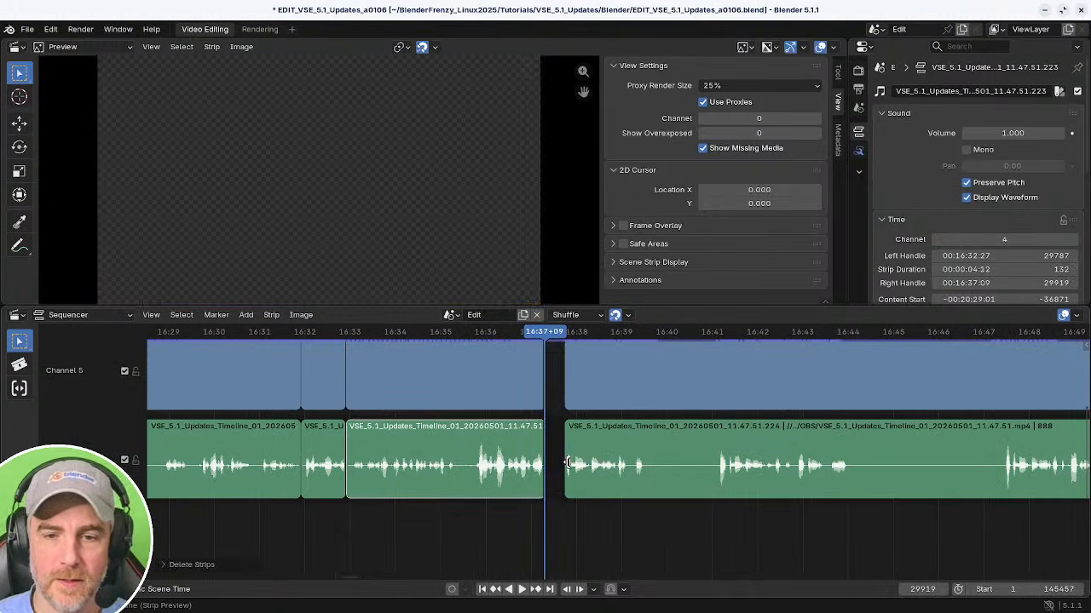
Delete the section from about 16:37 to 17:07 and close the gap.
{"action": "left_click", "coordinate": [568, 463]}
{"action": "middle_click_drag", "start_coordinate": [765, 500], "coordinate": [679, 497], "text": "ctrl"}
{"action": "key", "text": "x"}
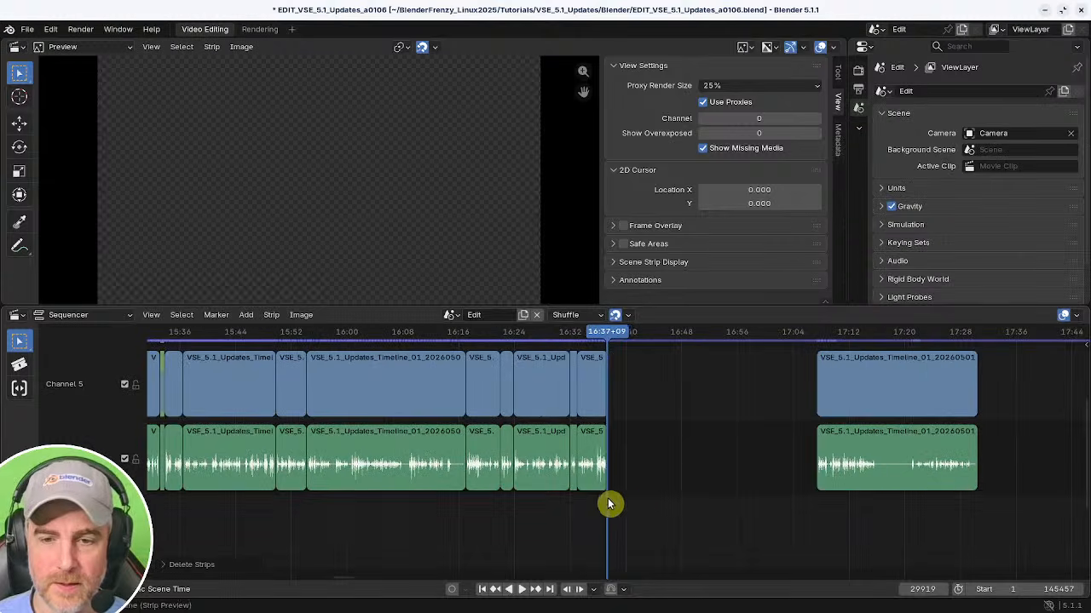
{"action": "right_click", "coordinate": [592, 505], "text": "shift"}
{"action": "key", "text": "BackSpace"}
{"action": "key", "text": "space"}
{"action": "middle_click_drag", "start_coordinate": [609, 508], "coordinate": [479, 514], "text": "ctrl"}
{"action": "middle_click_drag", "start_coordinate": [559, 509], "coordinate": [465, 522]}
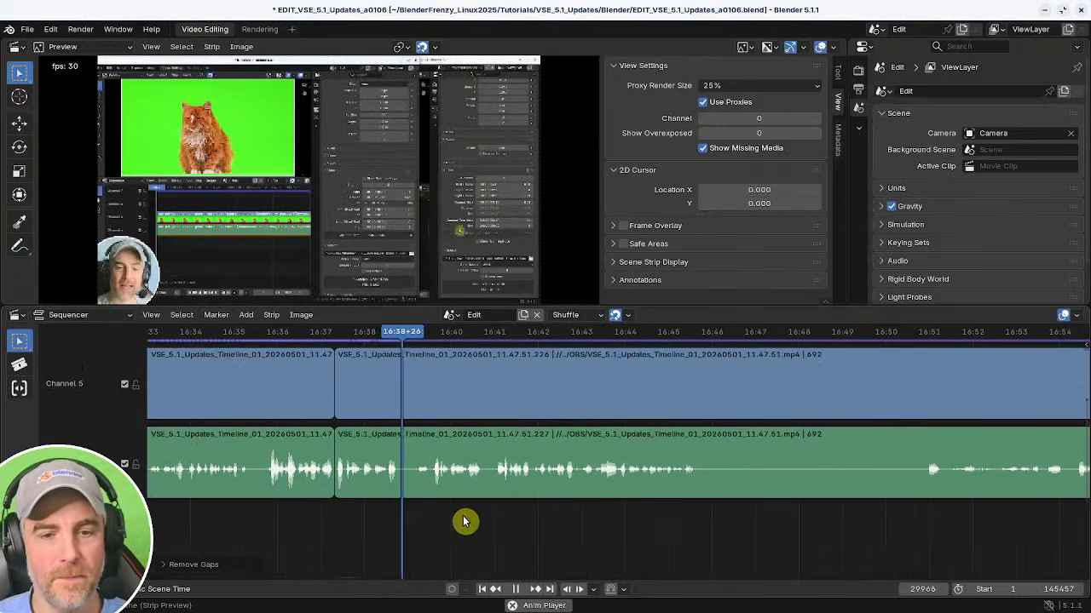
Split the strips at about 16:45:24 and delete the remaining piece after the cut.
{"action": "left_click", "coordinate": [337, 449]}
{"action": "middle_click_drag", "start_coordinate": [349, 453], "coordinate": [417, 509], "text": "ctrl"}
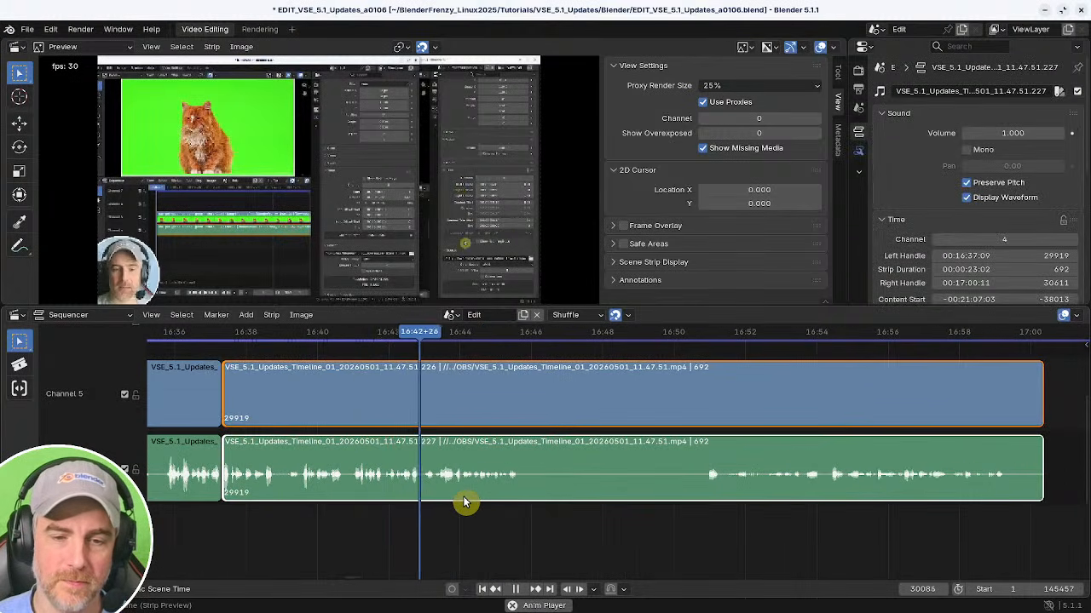
{"action": "middle_click_drag", "start_coordinate": [503, 503], "coordinate": [449, 504]}
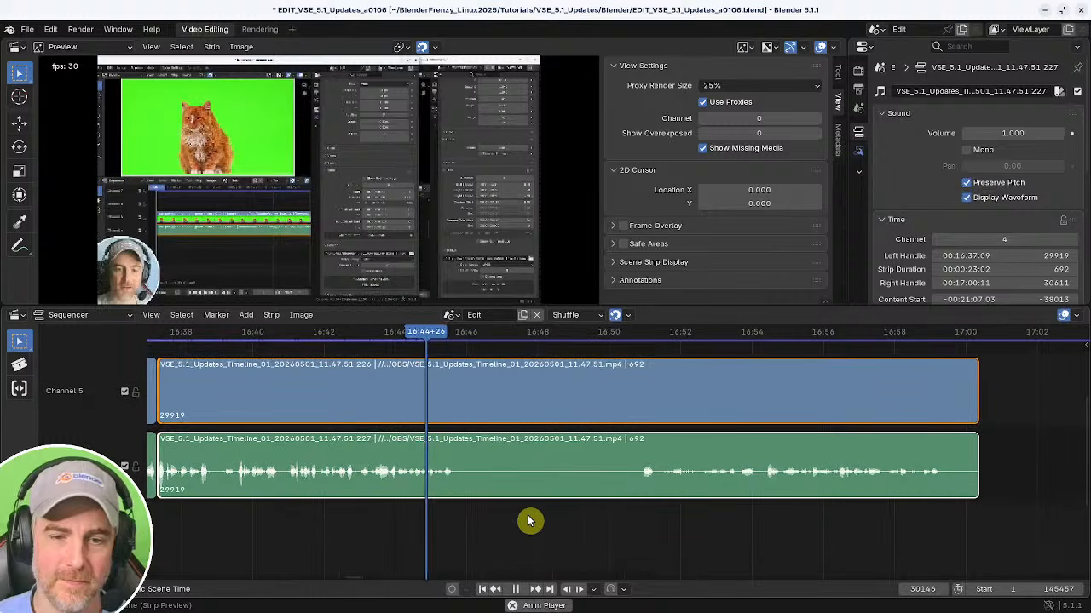
{"action": "key", "text": "space"}
{"action": "key", "text": "k"}
{"action": "right_click_drag", "start_coordinate": [618, 519], "coordinate": [641, 519], "text": "shift"}
{"action": "key", "text": "space"}
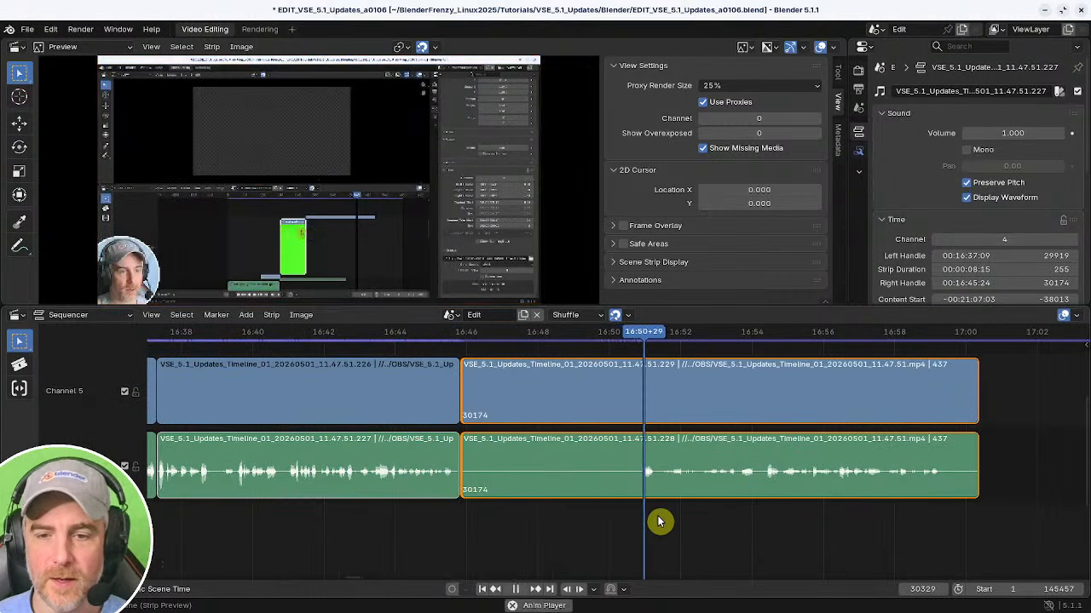
{"action": "key", "text": "space"}
{"action": "key", "text": "Delete"}
Zoom out over the whole timeline and select the Modifiers_01 recording's video and audio strips.
{"action": "middle_click_drag", "start_coordinate": [736, 504], "coordinate": [528, 498], "text": "ctrl"}
{"action": "middle_click_drag", "start_coordinate": [645, 513], "coordinate": [546, 497], "text": "ctrl"}
{"action": "middle_click_drag", "start_coordinate": [651, 486], "coordinate": [462, 477]}
{"action": "middle_click_drag", "start_coordinate": [558, 498], "coordinate": [535, 506], "text": "ctrl"}
{"action": "left_click_drag", "start_coordinate": [491, 393], "coordinate": [601, 497]}
{"action": "left_click", "coordinate": [605, 505]}
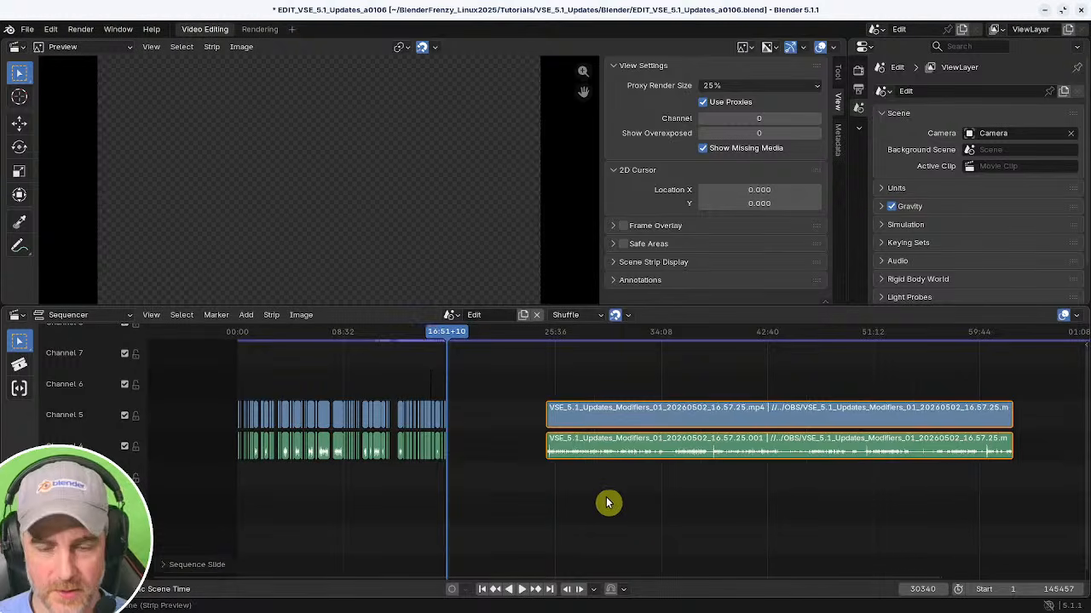
Save the project, then save an incremented copy as EDIT_VSE_5.1_Updates_a0107.blend.
{"action": "key", "text": "ctrl+s"}
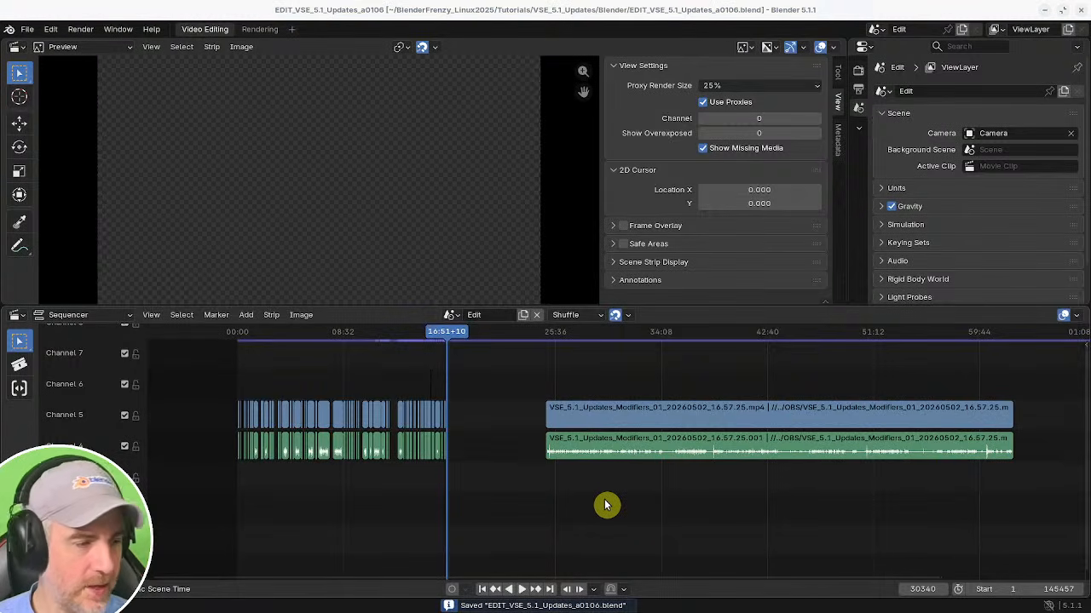
{"action": "key", "text": "ctrl+alt+s"}
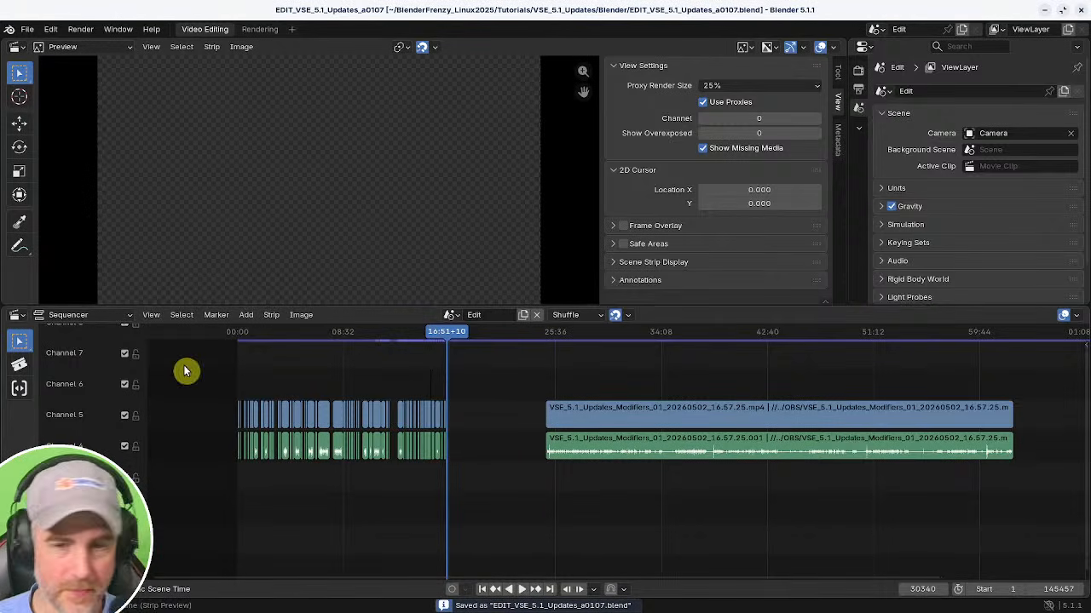
{"action": "mouse_move", "coordinate": [560, 502]}
{"action": "middle_mouse_down", "text": "ctrl"}
{"action": "mouse_move", "coordinate": [582, 490]}
{"action": "mouse_move", "coordinate": [562, 487]}
{"action": "middle_mouse_up", "text": "ctrl"}
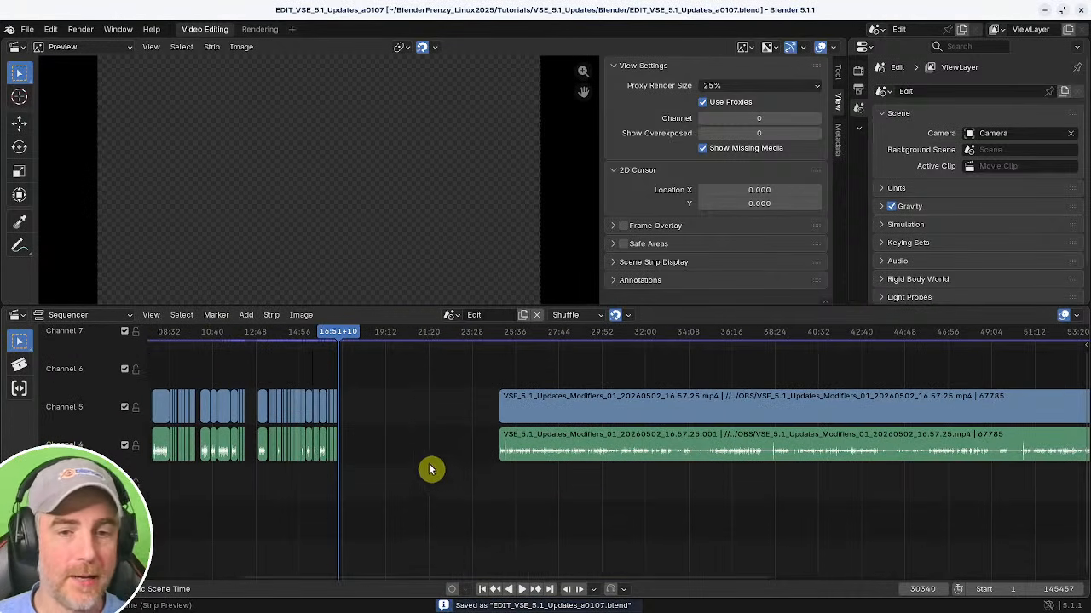
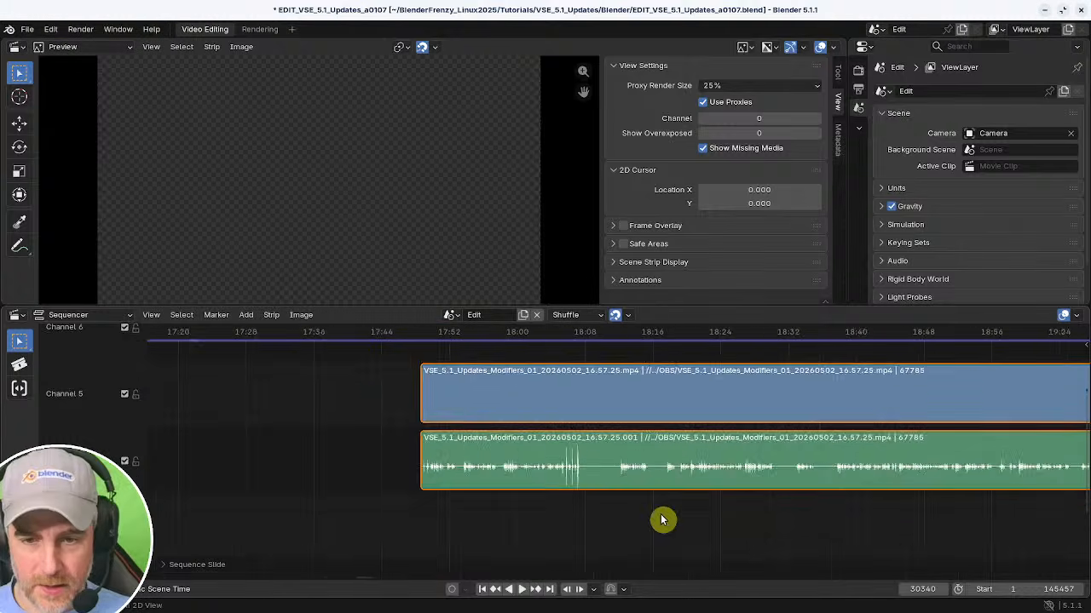
Play back and scrub the video and audio strips to find where the take should begin.
{"action": "left_click", "coordinate": [513, 522]}
{"action": "key", "text": "space"}
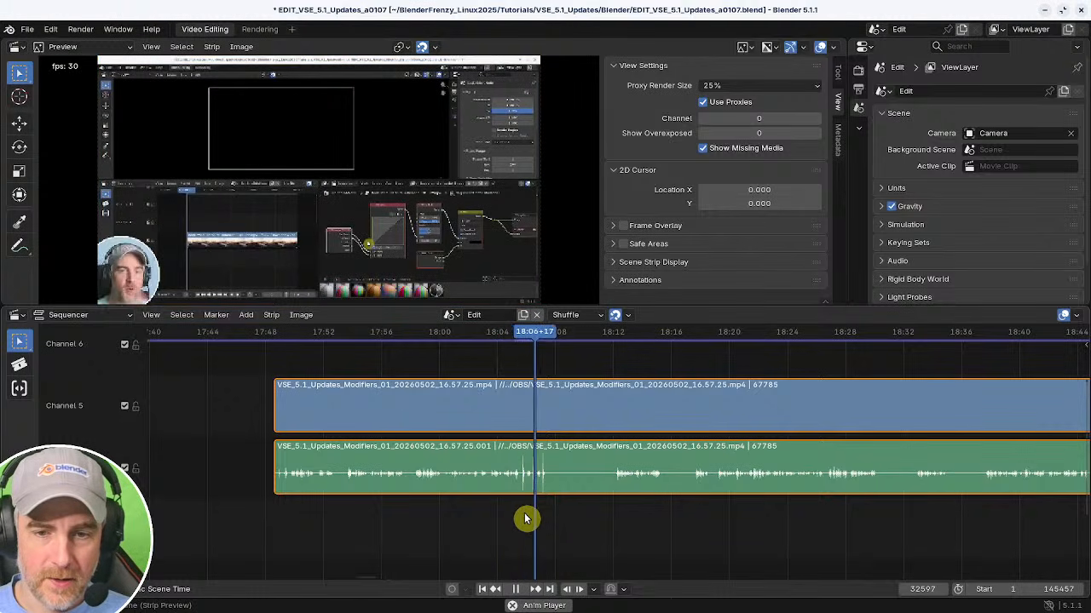
{"action": "key", "text": "space"}
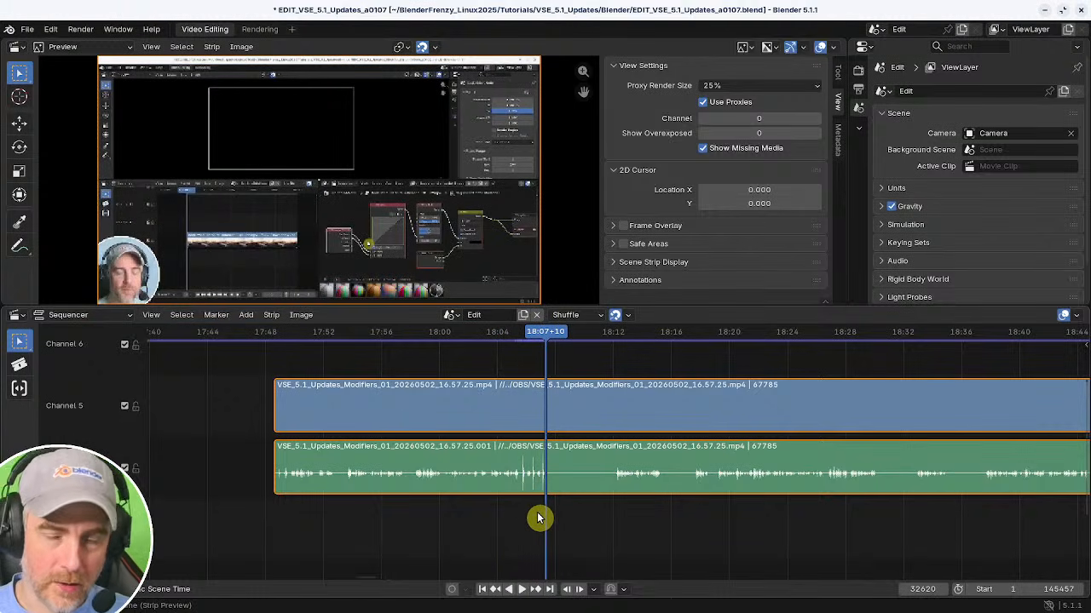
{"action": "scroll", "coordinate": [583, 512], "scroll_direction": "up", "scroll_amount": 3}
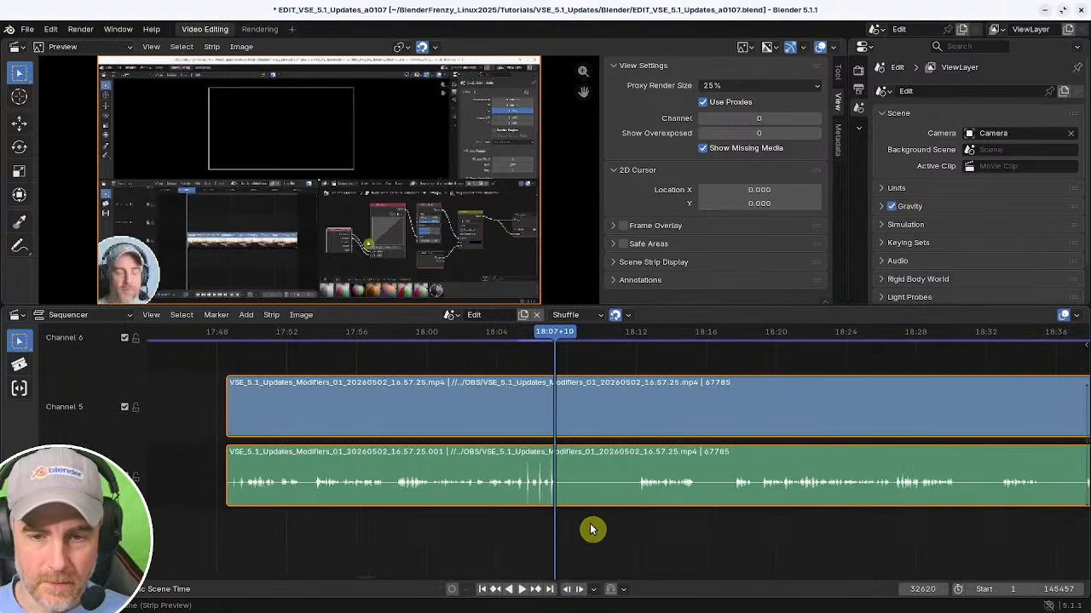
{"action": "middle_click_drag", "start_coordinate": [788, 532], "coordinate": [746, 521], "text": "ctrl"}
{"action": "middle_click_drag", "start_coordinate": [743, 521], "coordinate": [587, 516]}
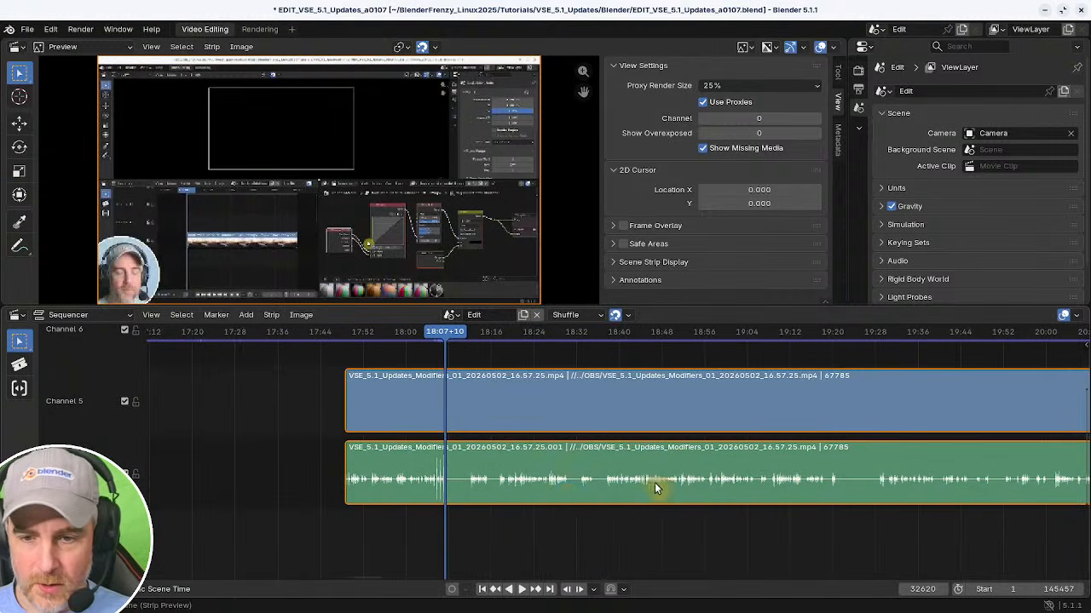
{"action": "middle_click_drag", "start_coordinate": [842, 499], "coordinate": [982, 494]}
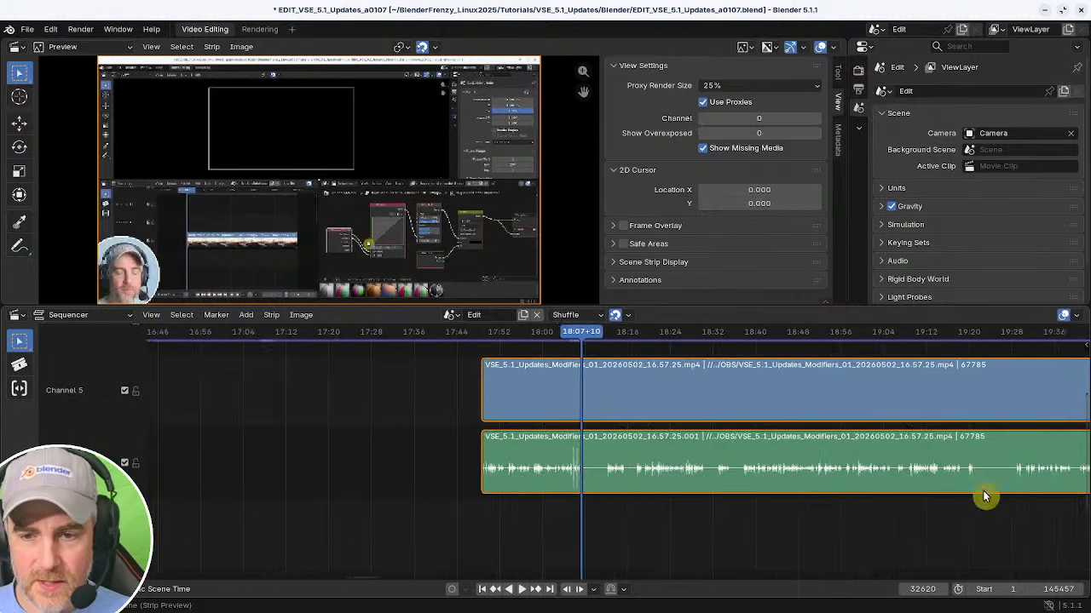
{"action": "middle_click_drag", "start_coordinate": [709, 513], "coordinate": [560, 502]}
{"action": "key", "text": "space"}
{"action": "left_click", "coordinate": [631, 514]}
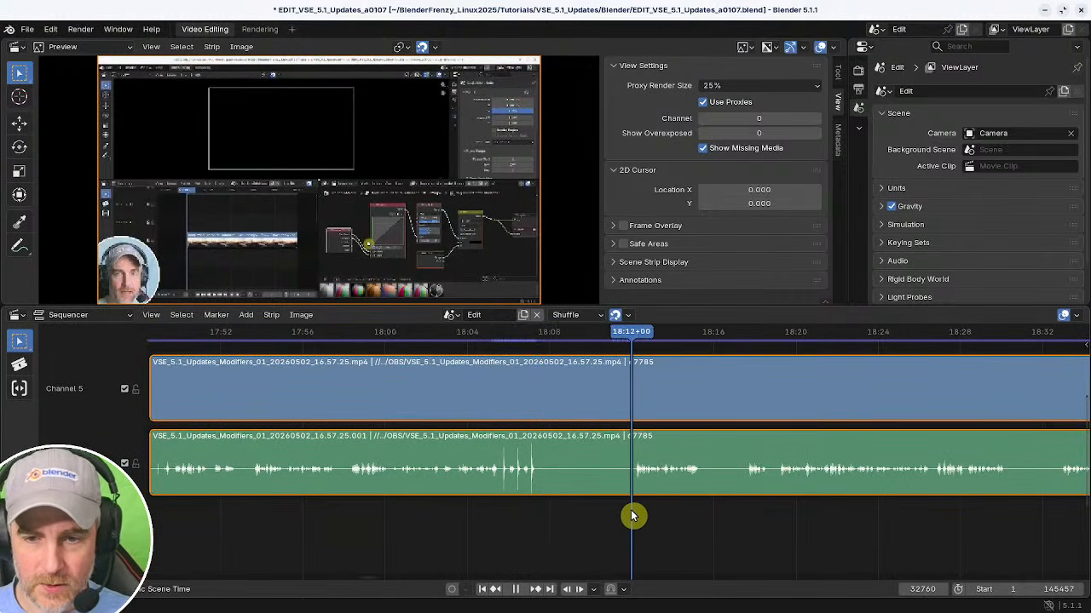
{"action": "key", "text": "space"}
{"action": "middle_click_drag", "start_coordinate": [634, 518], "coordinate": [815, 509]}
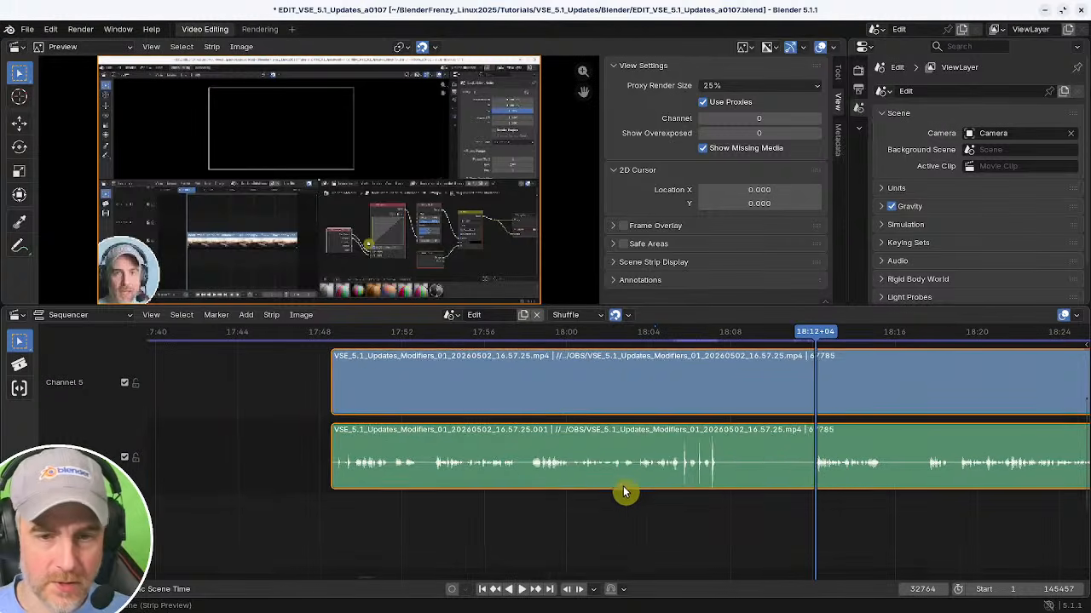
Split both strips at 18:12+04 and delete the part before the cut.
{"action": "key", "text": "k"}
{"action": "key", "text": "x"}
{"action": "middle_click_drag", "start_coordinate": [729, 481], "coordinate": [649, 498], "text": "ctrl"}
{"action": "middle_click_drag", "start_coordinate": [650, 498], "coordinate": [659, 532]}
{"action": "left_click", "coordinate": [497, 482]}
{"action": "middle_click_drag", "start_coordinate": [508, 490], "coordinate": [561, 475]}
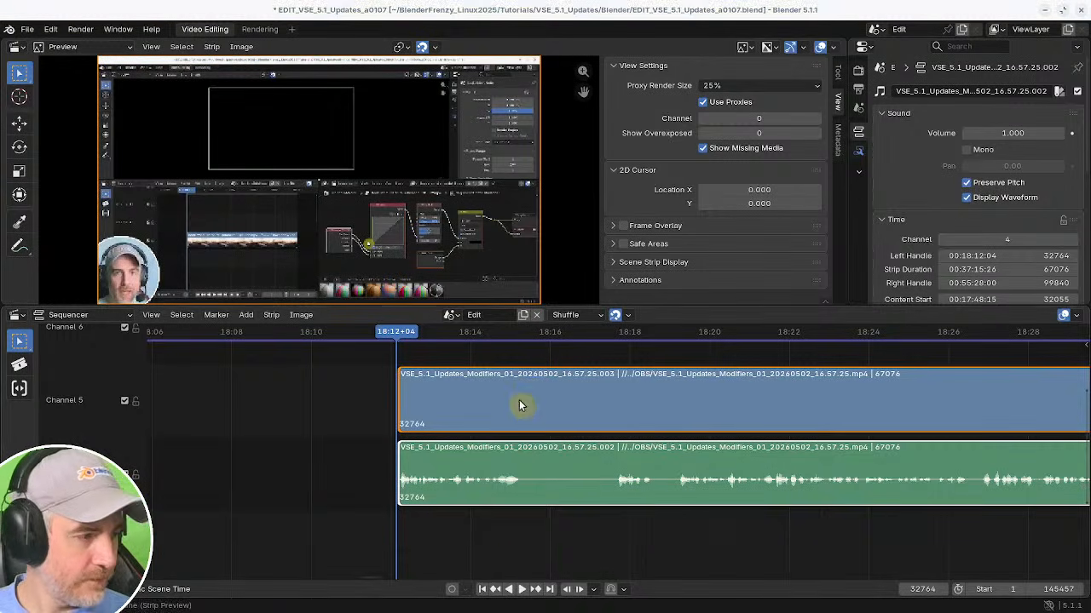
Zoom in and play back the start of the remaining strips to locate the next cut point.
{"action": "middle_click_drag", "start_coordinate": [601, 535], "coordinate": [766, 555]}
{"action": "scroll", "coordinate": [758, 552], "scroll_direction": "up", "scroll_amount": 2}
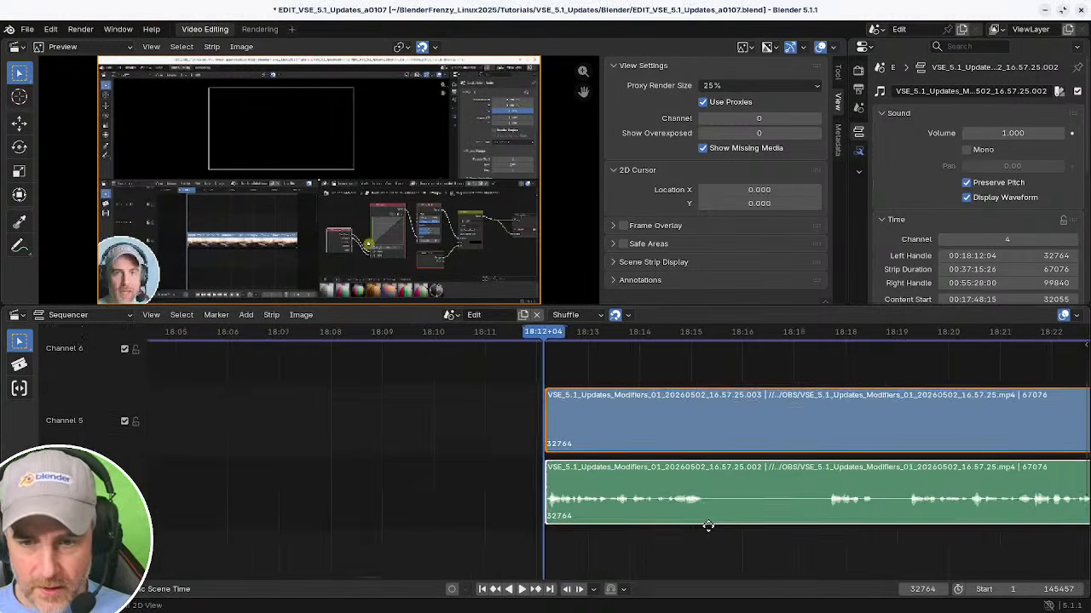
{"action": "middle_click_drag", "start_coordinate": [708, 528], "coordinate": [520, 515]}
{"action": "middle_click_drag", "start_coordinate": [508, 462], "coordinate": [388, 449]}
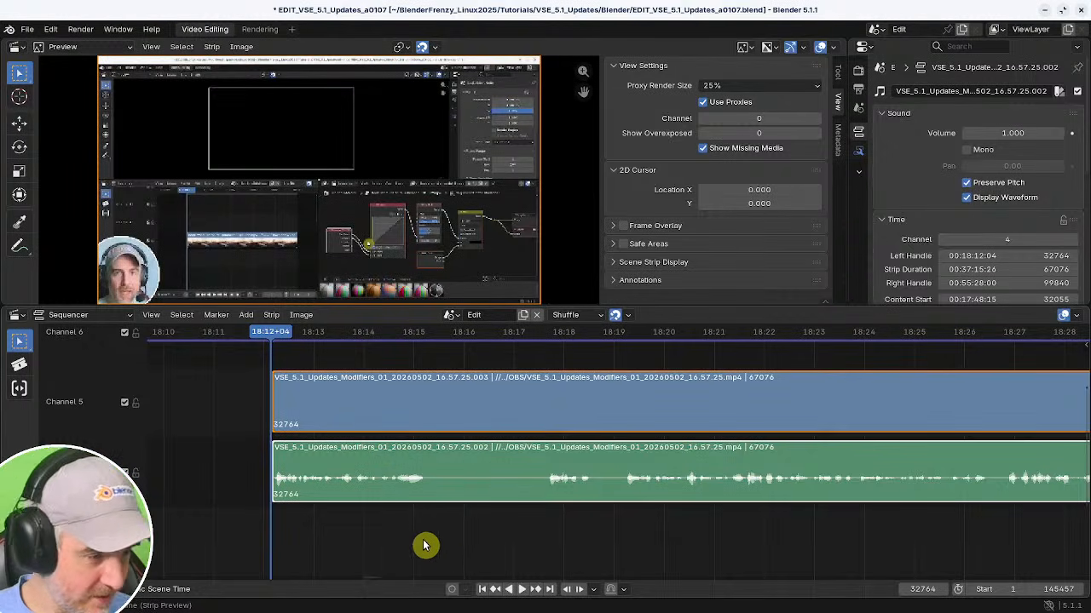
{"action": "left_click_drag", "start_coordinate": [394, 528], "coordinate": [266, 509]}
{"action": "middle_click_drag", "start_coordinate": [267, 508], "coordinate": [475, 516]}
{"action": "middle_click_drag", "start_coordinate": [476, 515], "coordinate": [449, 519]}
{"action": "key", "text": "space"}
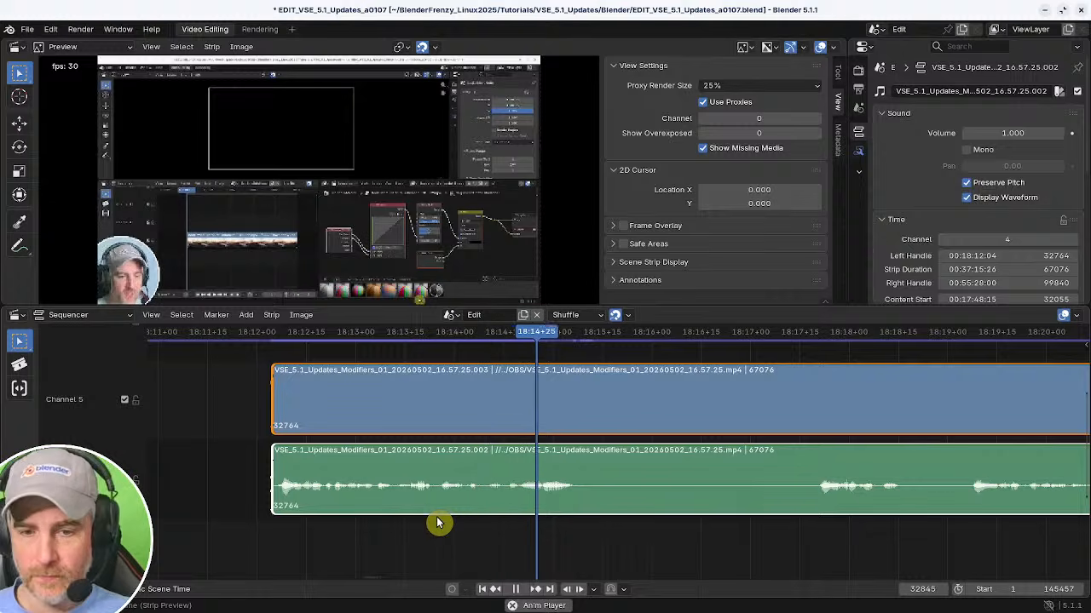
{"action": "key", "text": "space"}
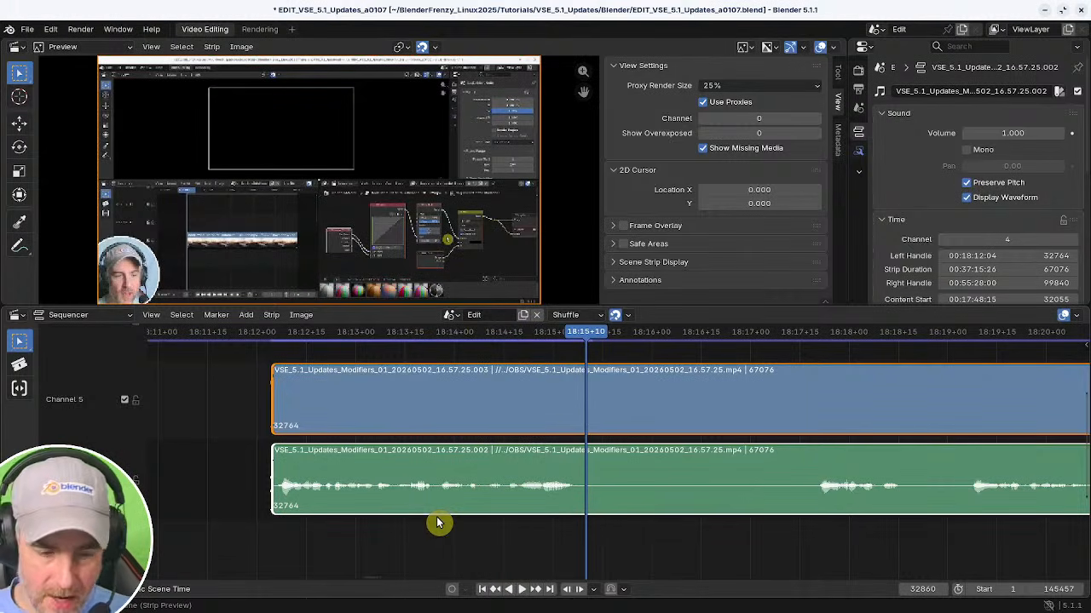
{"action": "middle_click_drag", "start_coordinate": [810, 519], "coordinate": [576, 505], "text": "ctrl"}
{"action": "middle_click_drag", "start_coordinate": [575, 504], "coordinate": [785, 501], "text": "ctrl"}
{"action": "right_click", "coordinate": [442, 522], "text": "shift"}
{"action": "key", "text": "space"}
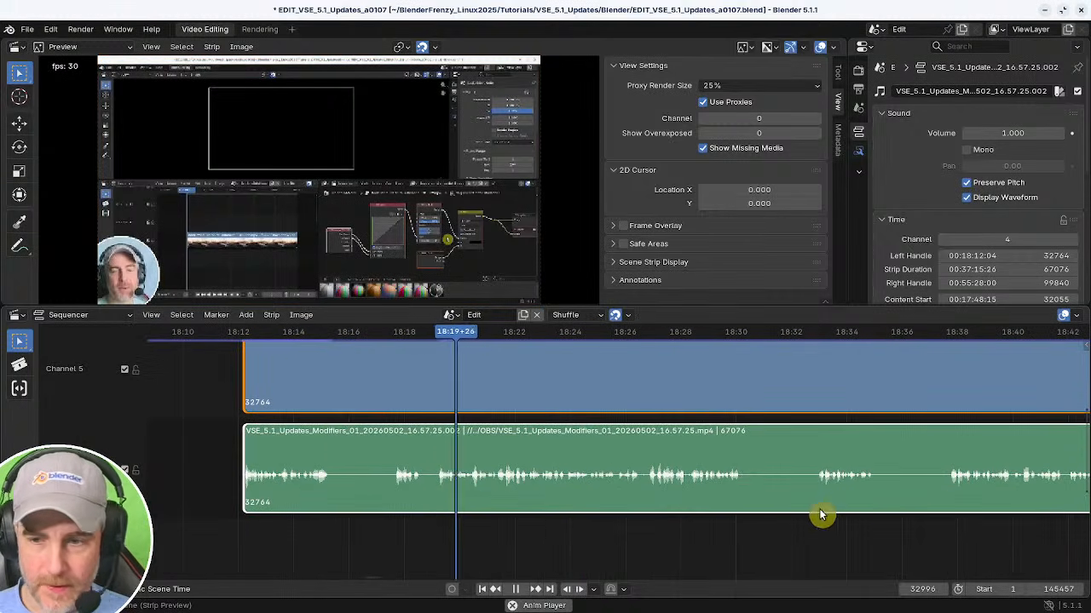
Trim the strips' start to the playhead at 18:19+04.
{"action": "right_click_drag", "start_coordinate": [968, 516], "coordinate": [948, 521], "text": "shift"}
{"action": "right_click_drag", "start_coordinate": [652, 511], "coordinate": [437, 513], "text": "shift"}
{"action": "key", "text": "shift+s"}
Play back and scrub through the following section to check the recording for mistakes.
{"action": "key", "text": "space"}
{"action": "middle_click_drag", "start_coordinate": [629, 523], "coordinate": [518, 535]}
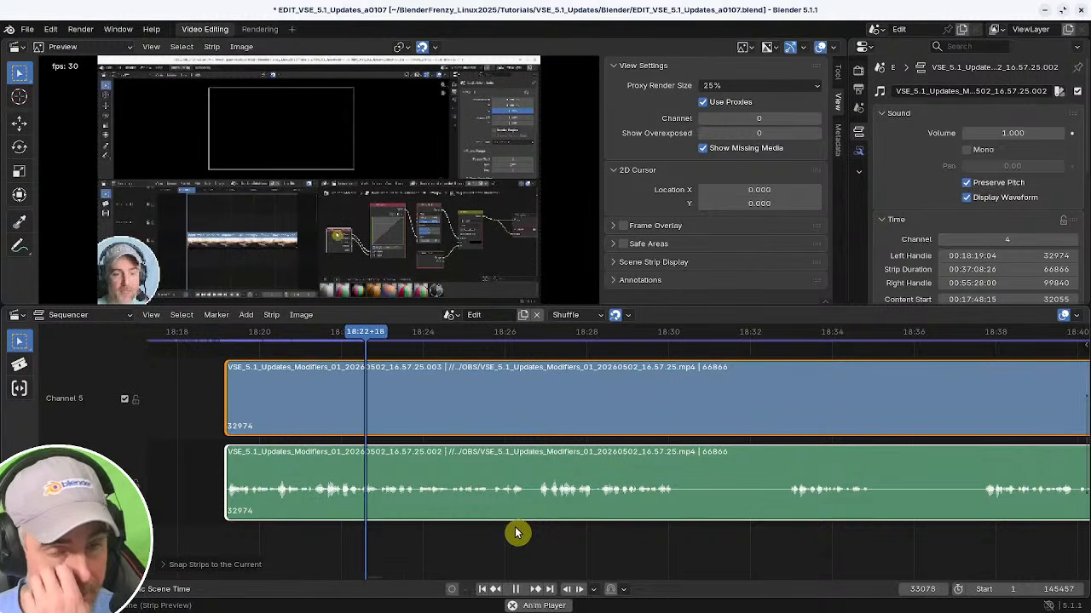
{"action": "middle_click_drag", "start_coordinate": [528, 522], "coordinate": [516, 524]}
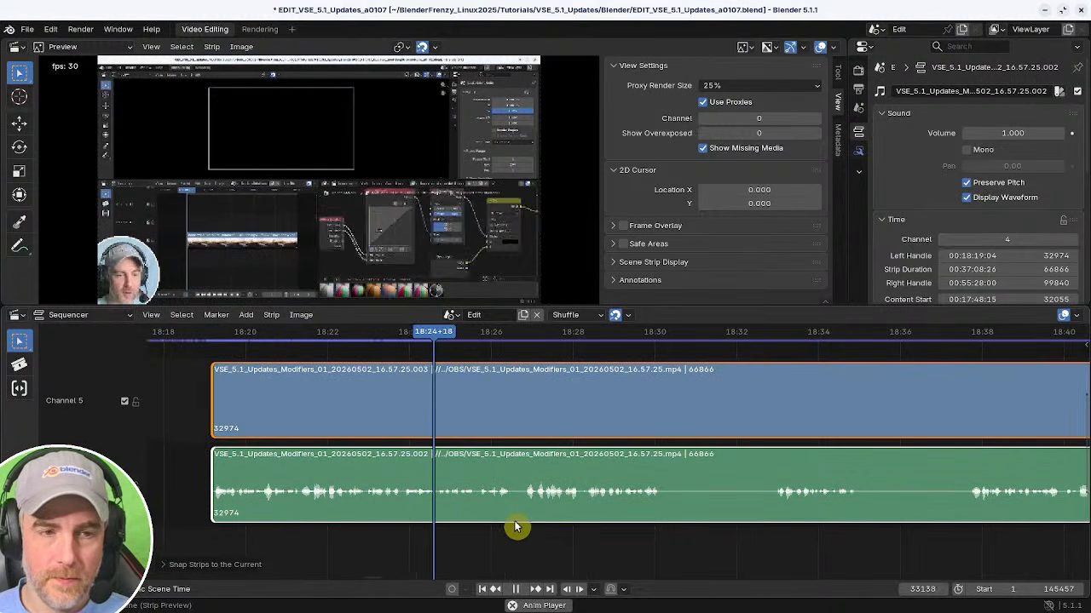
{"action": "key", "text": "space"}
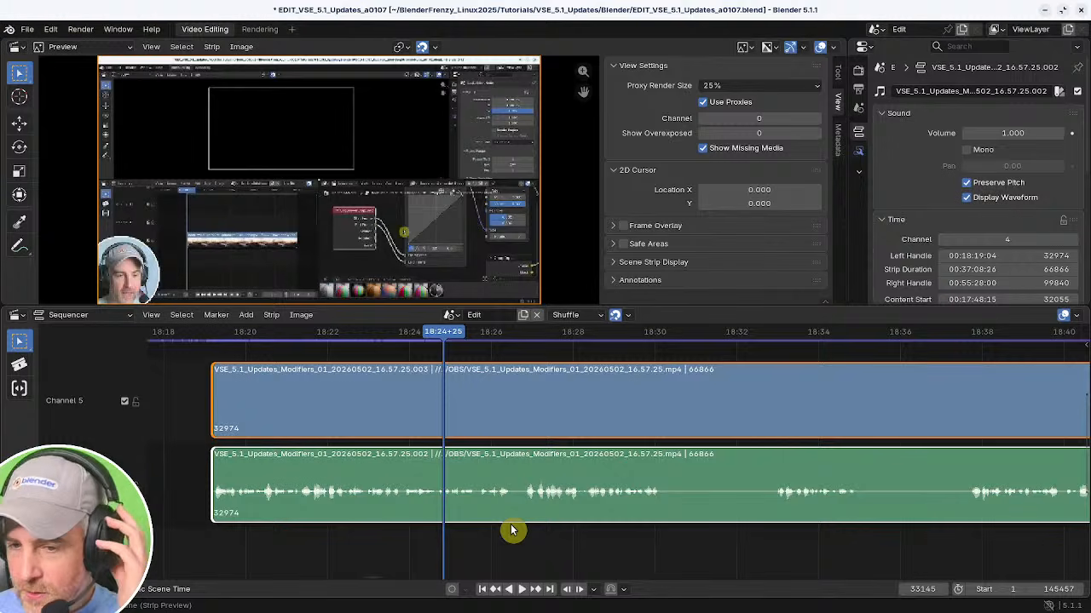
{"action": "key", "text": "XF86AudioRaiseVolume"}
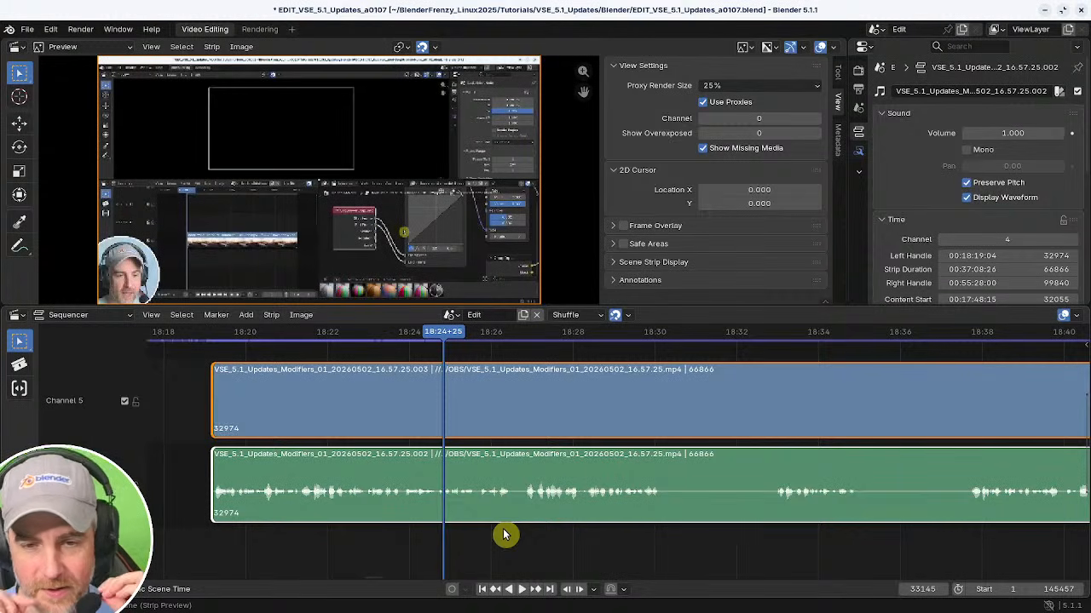
{"action": "middle_click_drag", "start_coordinate": [519, 524], "coordinate": [513, 535]}
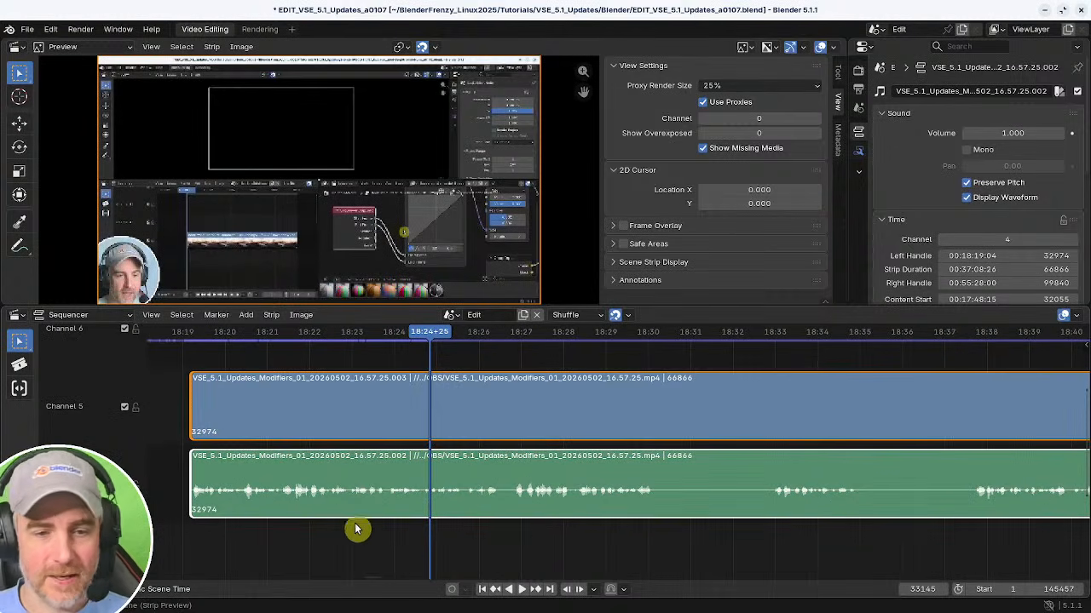
{"action": "left_click_drag", "start_coordinate": [356, 529], "coordinate": [231, 538]}
{"action": "key", "text": "space"}
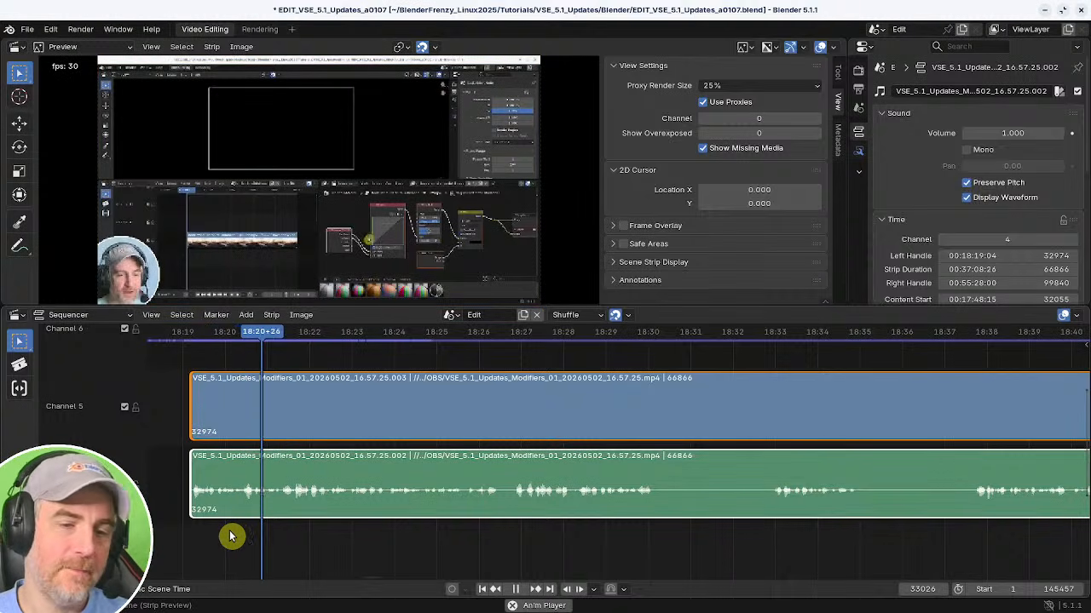
{"action": "key", "text": "space"}
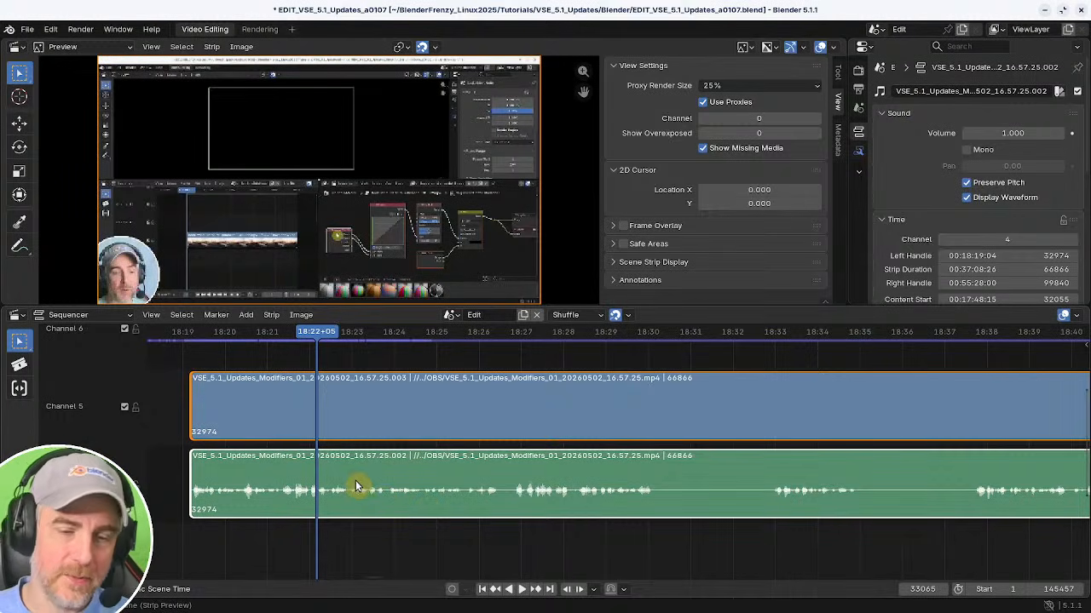
{"action": "key", "text": "space"}
{"action": "key", "text": "space"}
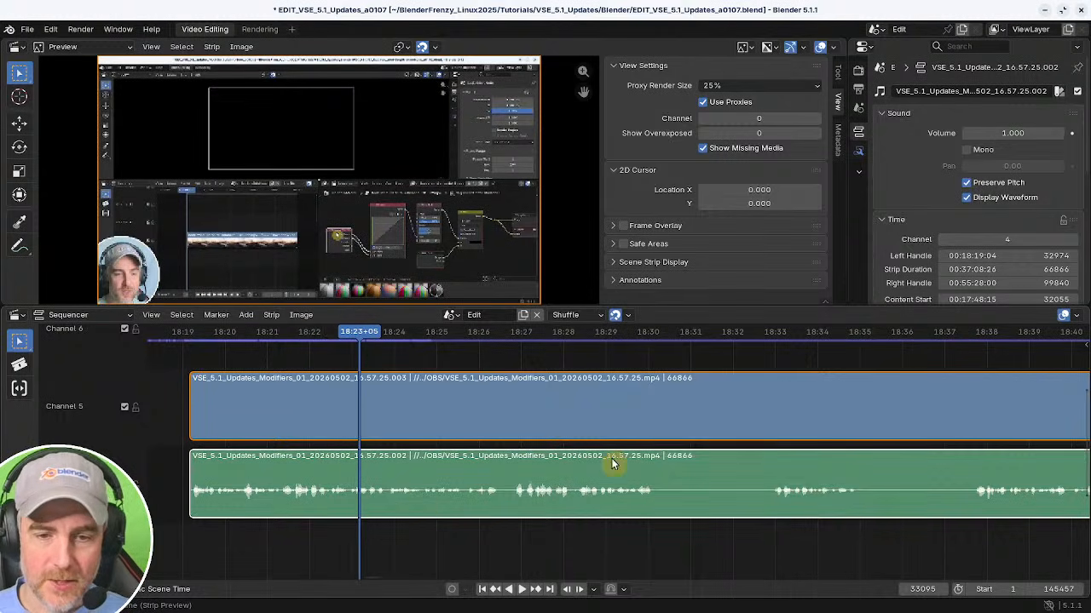
{"action": "middle_click_drag", "start_coordinate": [892, 505], "coordinate": [372, 482], "text": "ctrl"}
{"action": "key", "text": "space"}
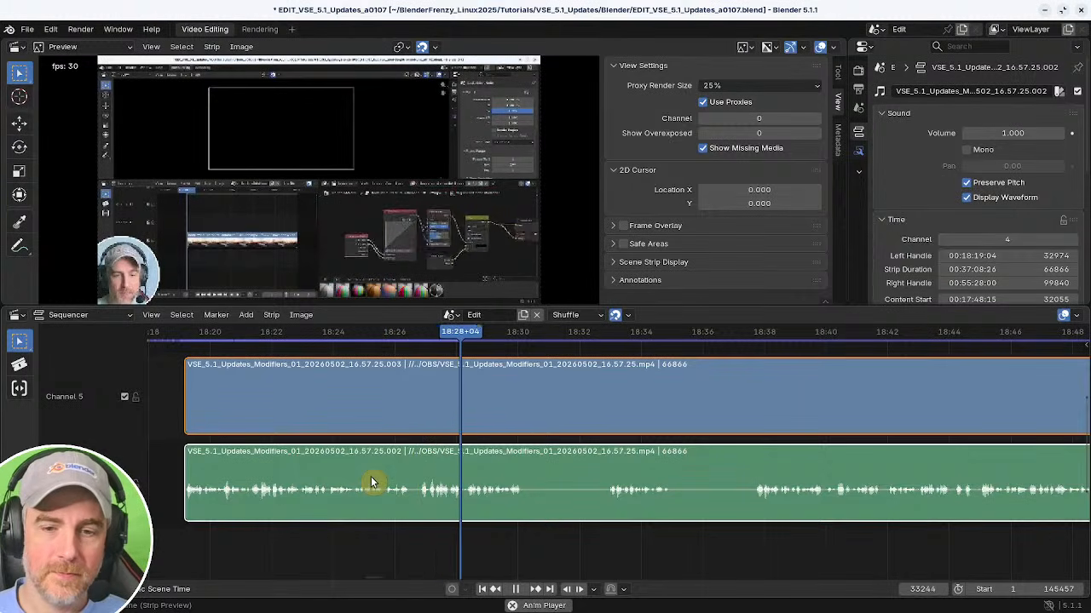
{"action": "middle_click_drag", "start_coordinate": [704, 487], "coordinate": [599, 484]}
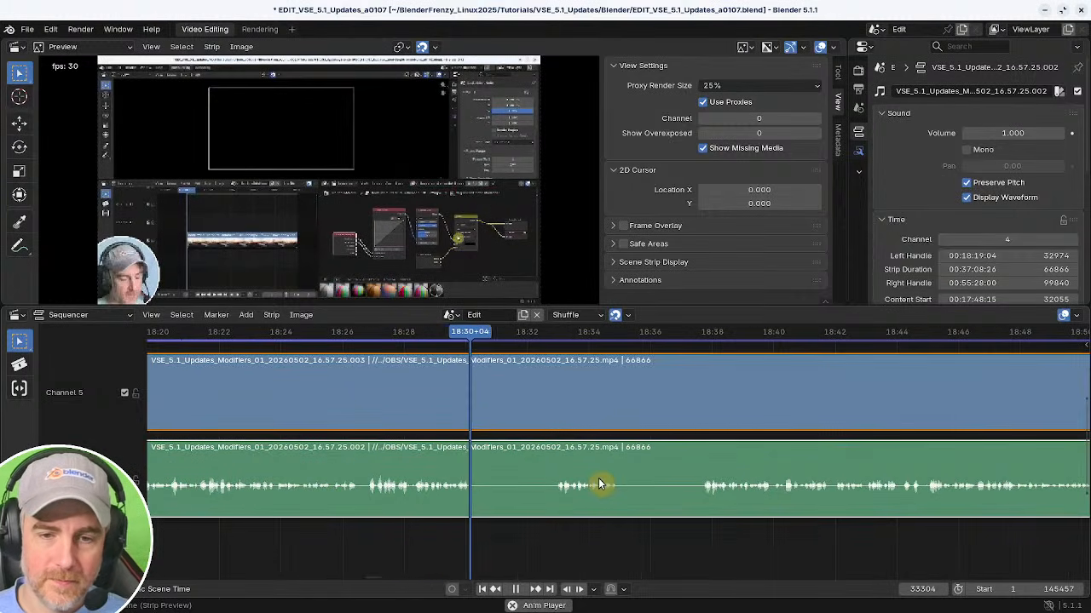
Cut out the section between 18:30+04 and 18:32+27 and remove the resulting gap.
{"action": "key", "text": "k"}
{"action": "left_click_drag", "start_coordinate": [509, 528], "coordinate": [548, 530]}
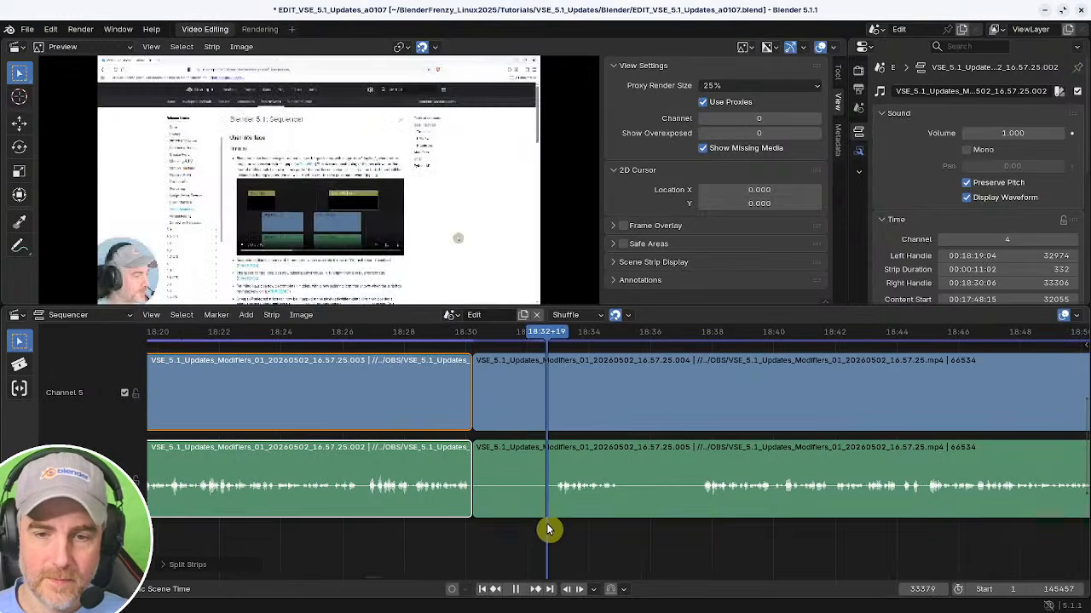
{"action": "left_click", "coordinate": [476, 495]}
{"action": "key", "text": "shift+s"}
{"action": "right_click", "coordinate": [448, 511], "text": "shift"}
{"action": "key", "text": "BackSpace"}
{"action": "key", "text": "space"}
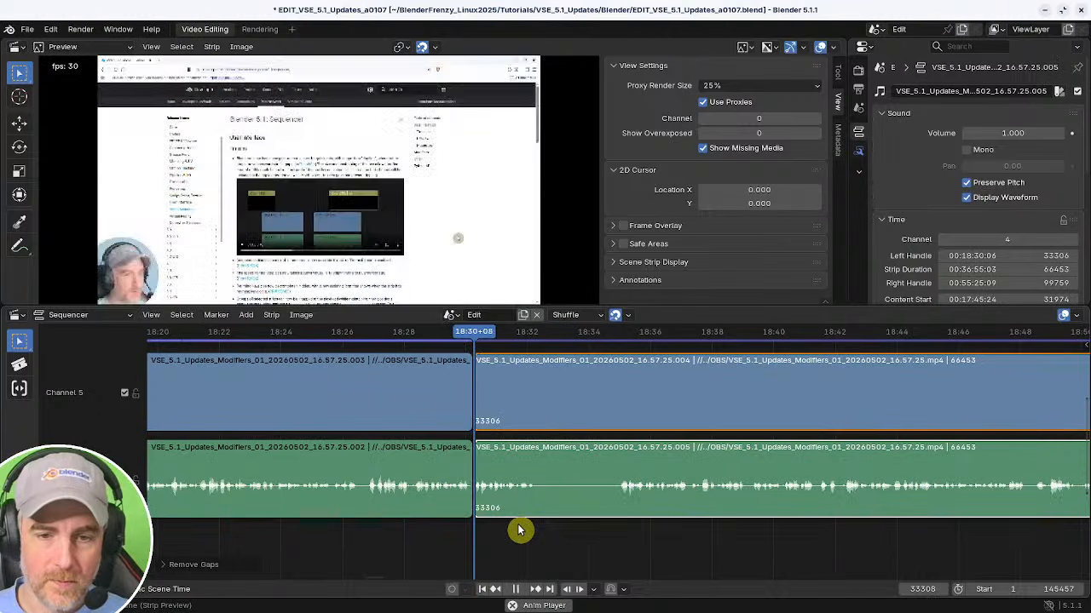
Trim a bit more off the start of the later strips at the playhead and remove the gap.
{"action": "left_click", "coordinate": [612, 532]}
{"action": "key", "text": "space"}
{"action": "right_click", "coordinate": [618, 529], "text": "shift"}
{"action": "key", "text": "shift+s"}
{"action": "right_click_drag", "start_coordinate": [530, 525], "coordinate": [464, 528], "text": "shift"}
{"action": "key", "text": "BackSpace"}
{"action": "key", "text": "space"}
Zoom and scrub through the later strips while playing to find the next unwanted section.
{"action": "middle_click_drag", "start_coordinate": [521, 530], "coordinate": [562, 528], "text": "ctrl"}
{"action": "mouse_move", "coordinate": [561, 527]}
{"action": "middle_mouse_down"}
{"action": "mouse_move", "coordinate": [426, 519]}
{"action": "mouse_move", "coordinate": [442, 515]}
{"action": "middle_mouse_up"}
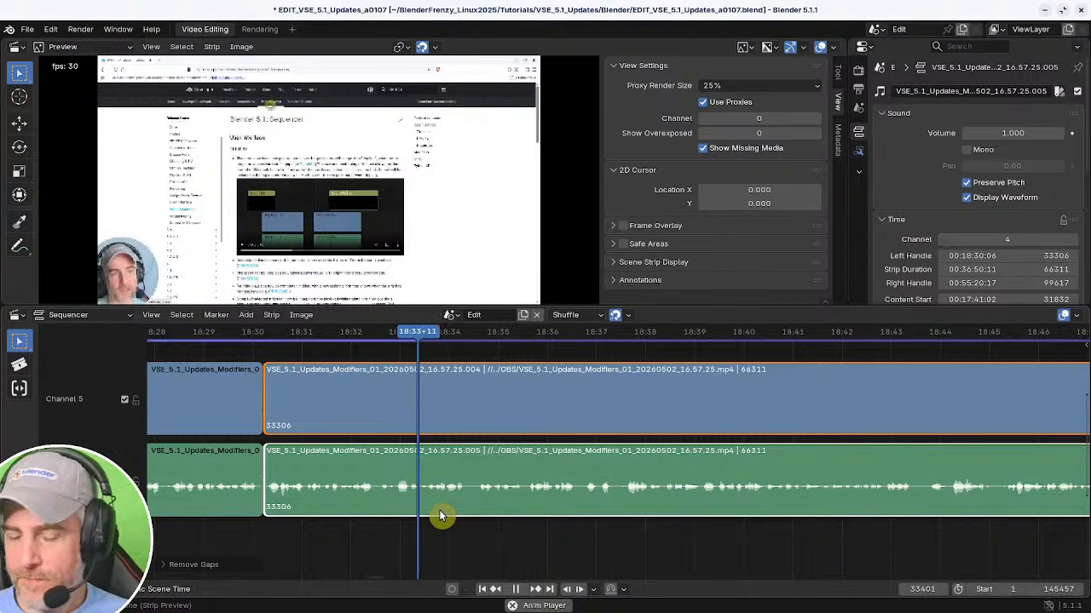
{"action": "mouse_move", "coordinate": [530, 515]}
{"action": "middle_mouse_down"}
{"action": "mouse_move", "coordinate": [462, 506]}
{"action": "mouse_move", "coordinate": [496, 511]}
{"action": "mouse_move", "coordinate": [473, 529]}
{"action": "middle_mouse_up"}
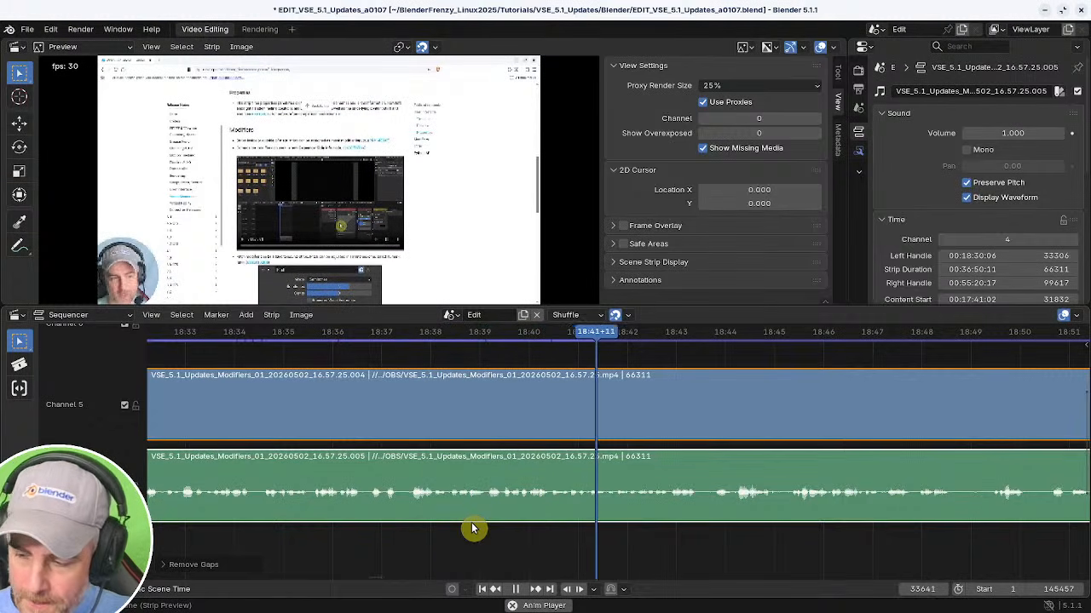
{"action": "scroll", "coordinate": [511, 507], "scroll_direction": "down", "scroll_amount": 8}
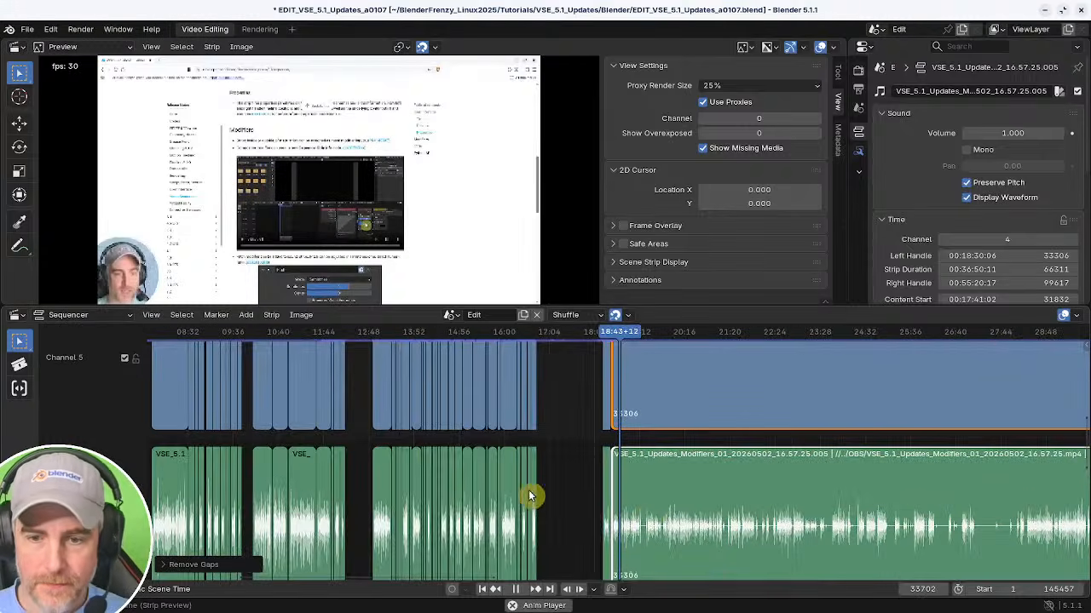
{"action": "scroll", "coordinate": [654, 524], "scroll_direction": "up", "scroll_amount": 10}
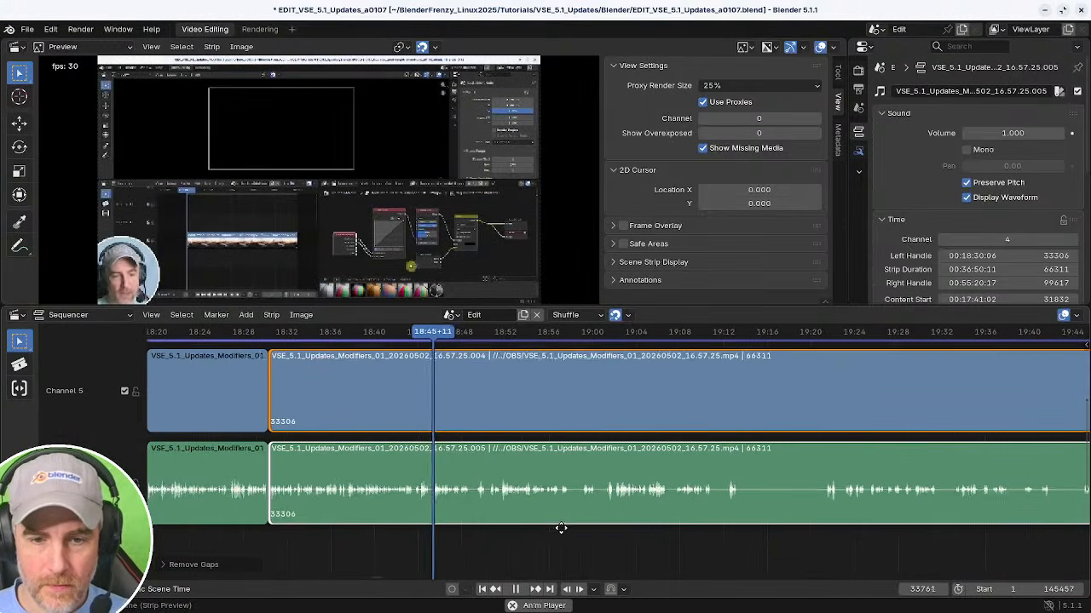
{"action": "middle_click_drag", "start_coordinate": [558, 532], "coordinate": [641, 531], "text": "ctrl"}
{"action": "scroll", "coordinate": [586, 525], "scroll_direction": "up", "scroll_amount": 5}
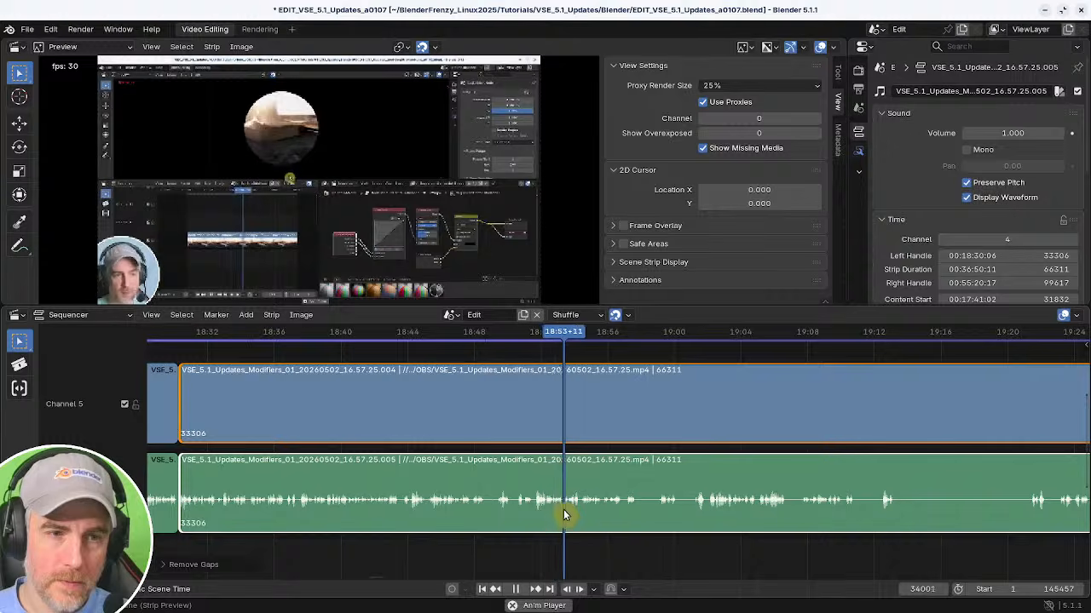
{"action": "middle_click_drag", "start_coordinate": [563, 510], "coordinate": [402, 514]}
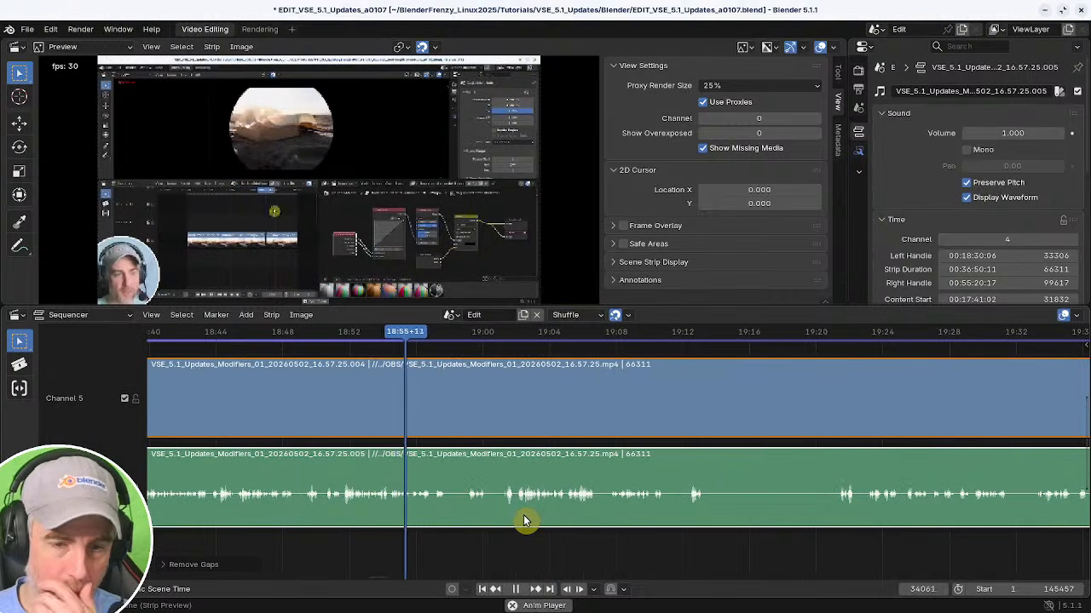
{"action": "scroll", "coordinate": [496, 517], "scroll_direction": "up", "scroll_amount": 1}
{"action": "middle_click_drag", "start_coordinate": [506, 517], "coordinate": [612, 508]}
{"action": "scroll", "coordinate": [519, 513], "scroll_direction": "up", "scroll_amount": 4}
{"action": "left_click", "coordinate": [477, 519]}
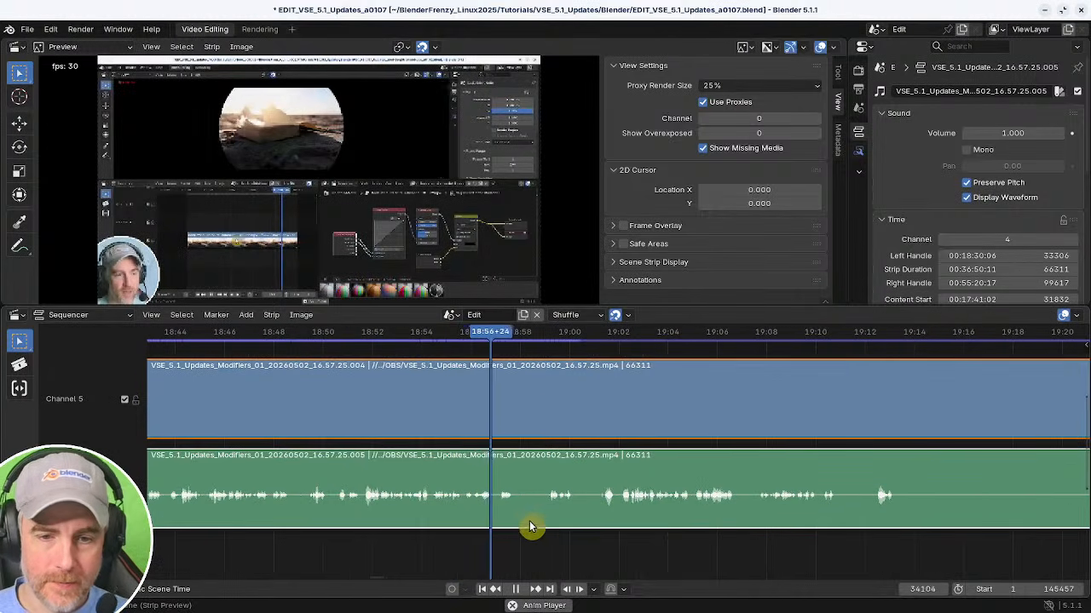
{"action": "middle_click_drag", "start_coordinate": [531, 523], "coordinate": [499, 520]}
Split the strips at the playhead, trim out the unwanted frames after the cut, and remove the gap.
{"action": "key", "text": "k"}
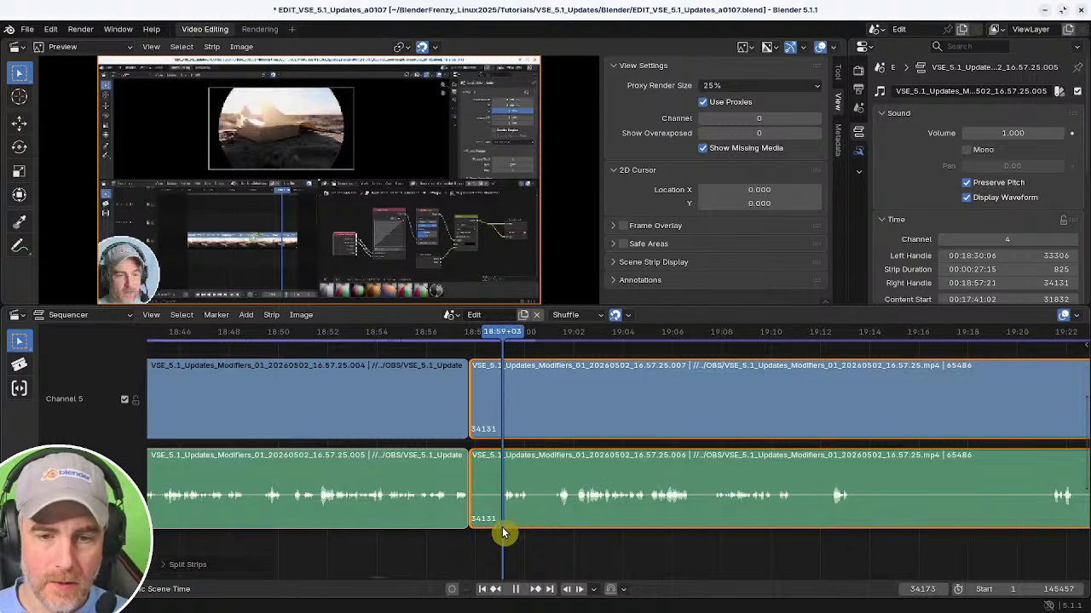
{"action": "key", "text": "shift+s"}
{"action": "left_click", "coordinate": [433, 526]}
{"action": "key", "text": "space"}
{"action": "key", "text": "BackSpace"}
{"action": "middle_click_drag", "start_coordinate": [458, 525], "coordinate": [514, 529], "text": "ctrl"}
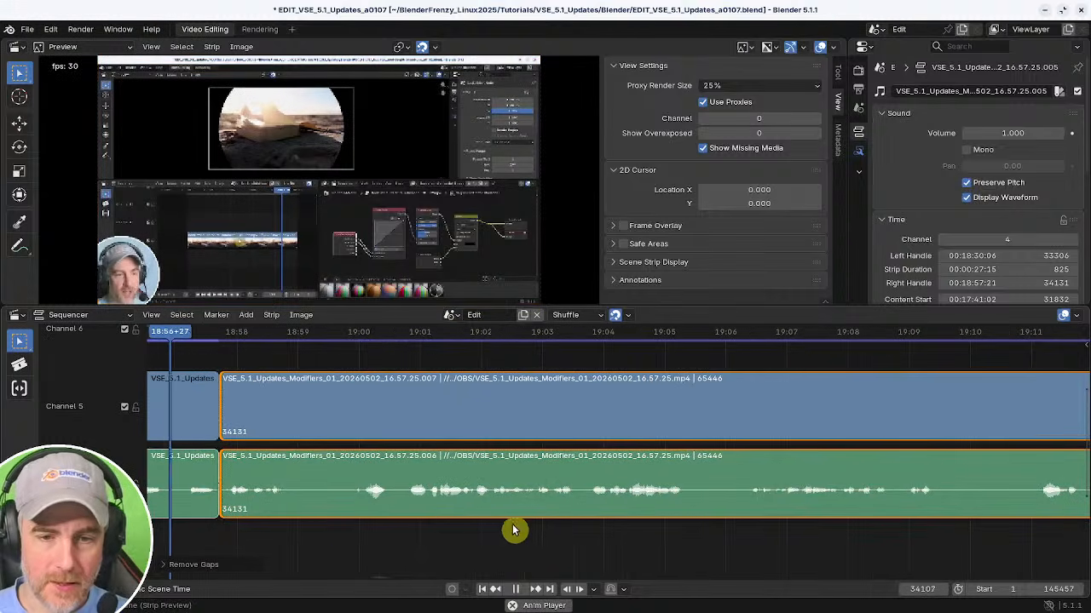
{"action": "middle_click_drag", "start_coordinate": [367, 536], "coordinate": [417, 540]}
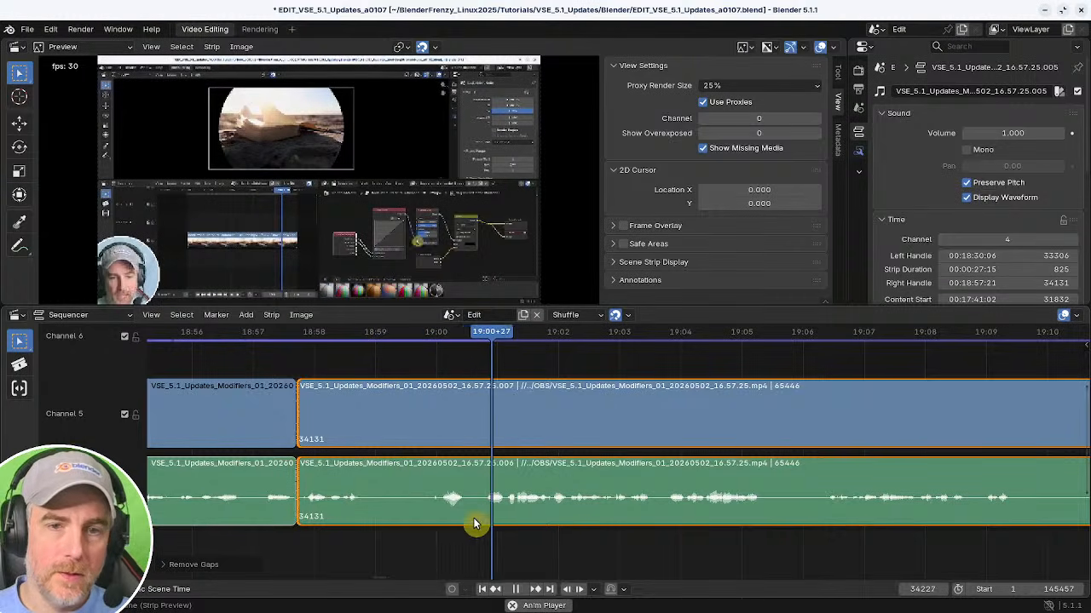
Cut out the section between about 18:59 and 19:01+04, remove the resulting gap and resume playback.
{"action": "middle_click_drag", "start_coordinate": [408, 525], "coordinate": [422, 515]}
{"action": "left_click", "coordinate": [328, 530]}
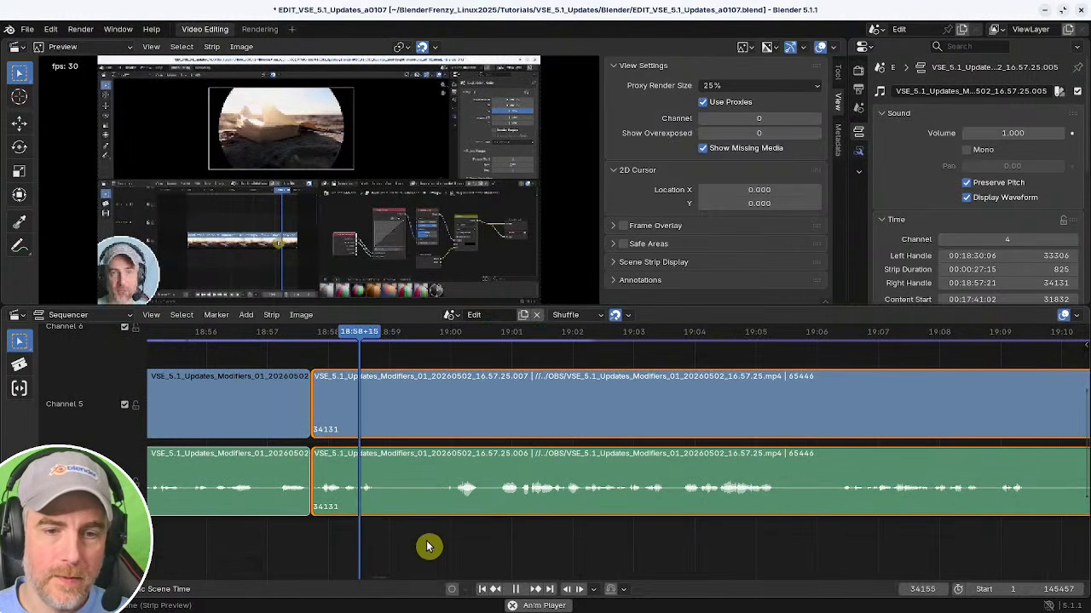
{"action": "key", "text": "k"}
{"action": "left_click", "coordinate": [484, 543]}
{"action": "left_click_drag", "start_coordinate": [500, 541], "coordinate": [517, 538]}
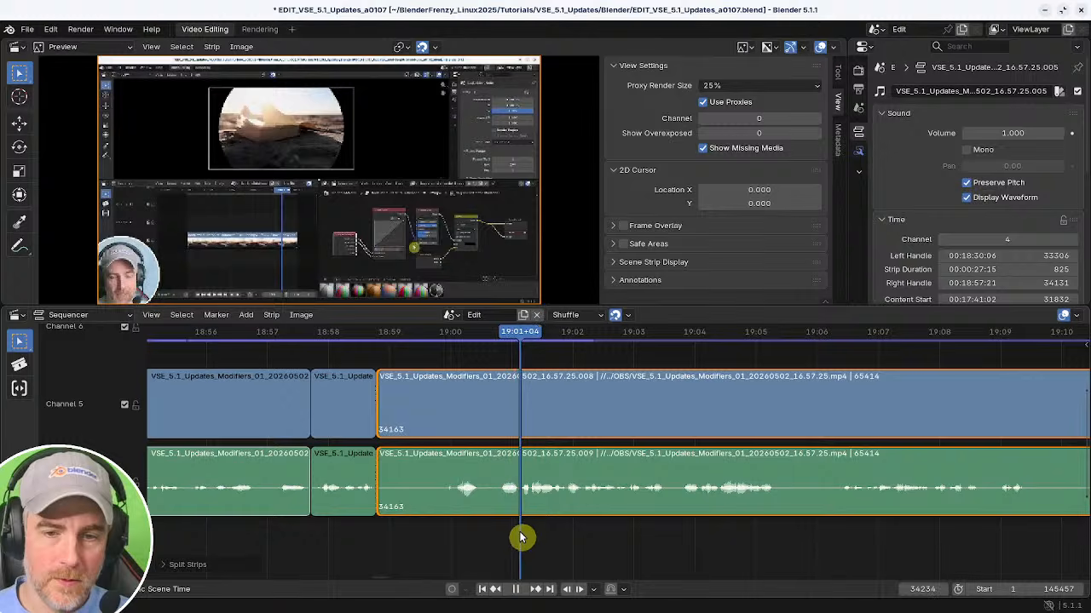
{"action": "key", "text": "shift+s"}
{"action": "left_click", "coordinate": [342, 536]}
{"action": "key", "text": "BackSpace"}
{"action": "key", "text": "space"}
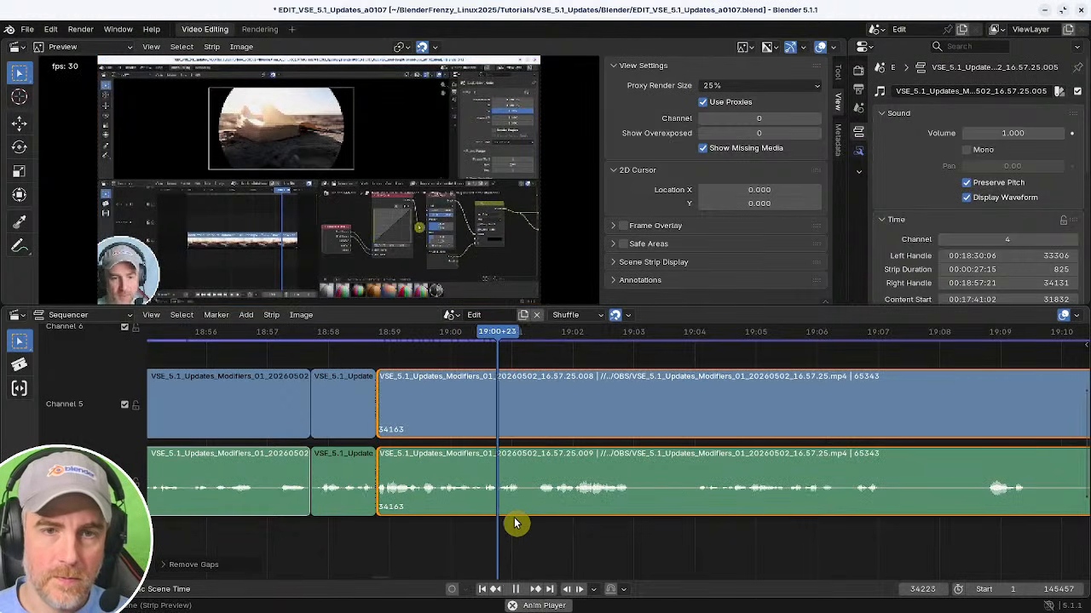
Cut out the section between about 19:07 and 19:19 and remove the resulting gap.
{"action": "middle_click_drag", "start_coordinate": [657, 518], "coordinate": [499, 521]}
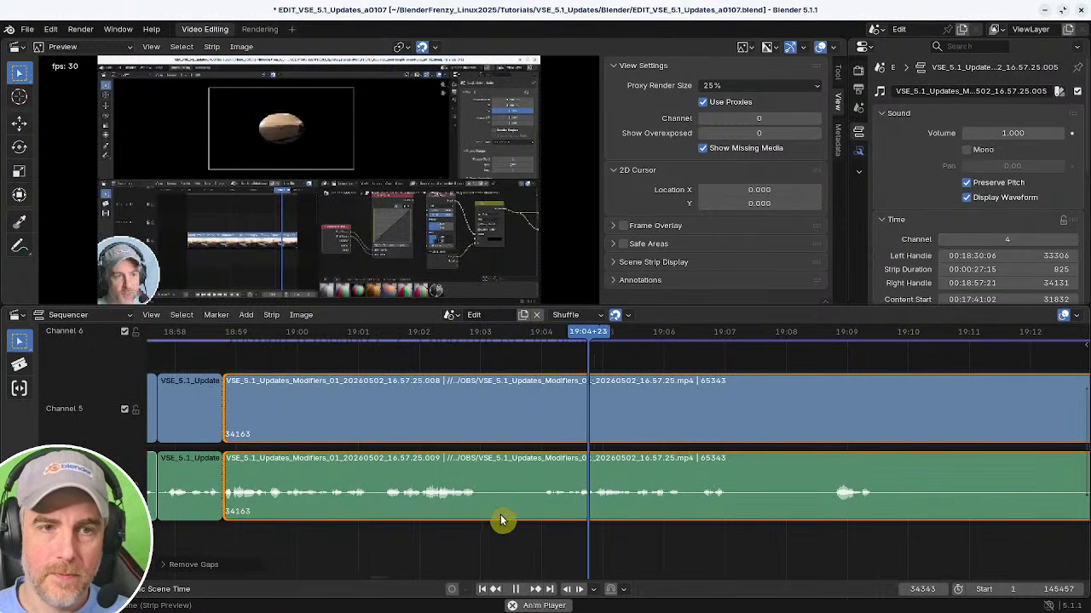
{"action": "middle_click_drag", "start_coordinate": [598, 518], "coordinate": [359, 513]}
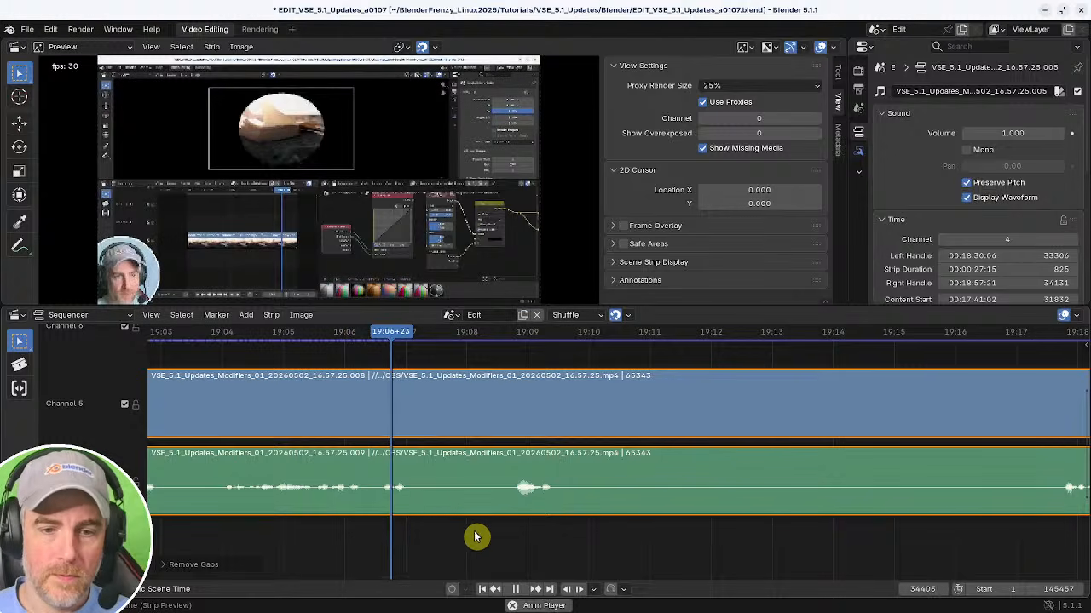
{"action": "key", "text": "k"}
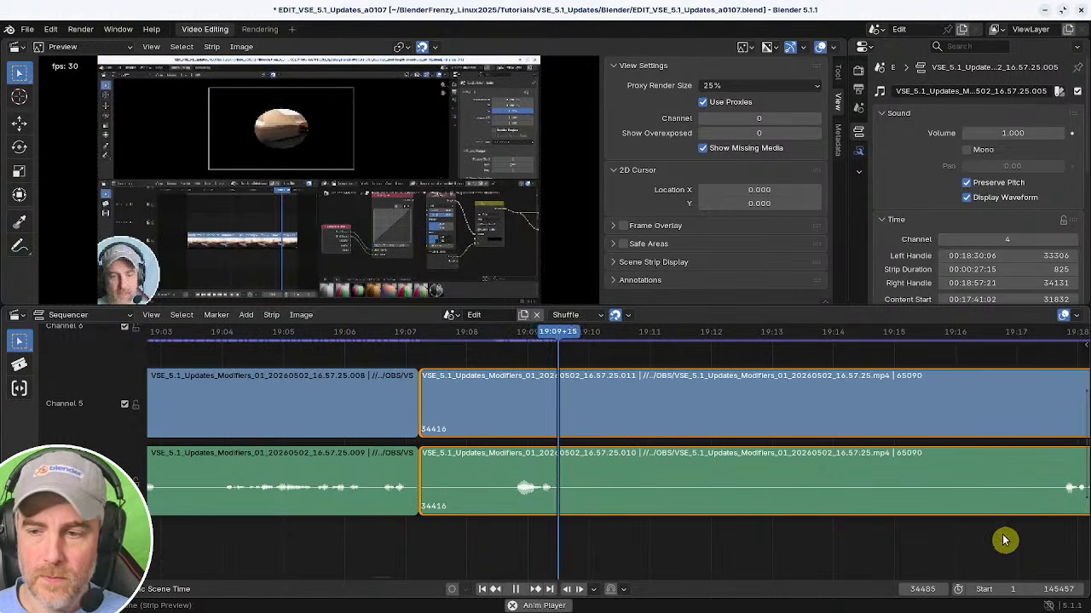
{"action": "right_click", "coordinate": [1044, 536], "text": "shift"}
{"action": "middle_click_drag", "start_coordinate": [1042, 535], "coordinate": [716, 522], "text": "ctrl"}
{"action": "right_click", "coordinate": [654, 522], "text": "shift"}
{"action": "right_click_drag", "start_coordinate": [642, 522], "coordinate": [641, 521], "text": "shift"}
{"action": "key", "text": "shift+s"}
{"action": "right_click", "coordinate": [300, 513], "text": "shift"}
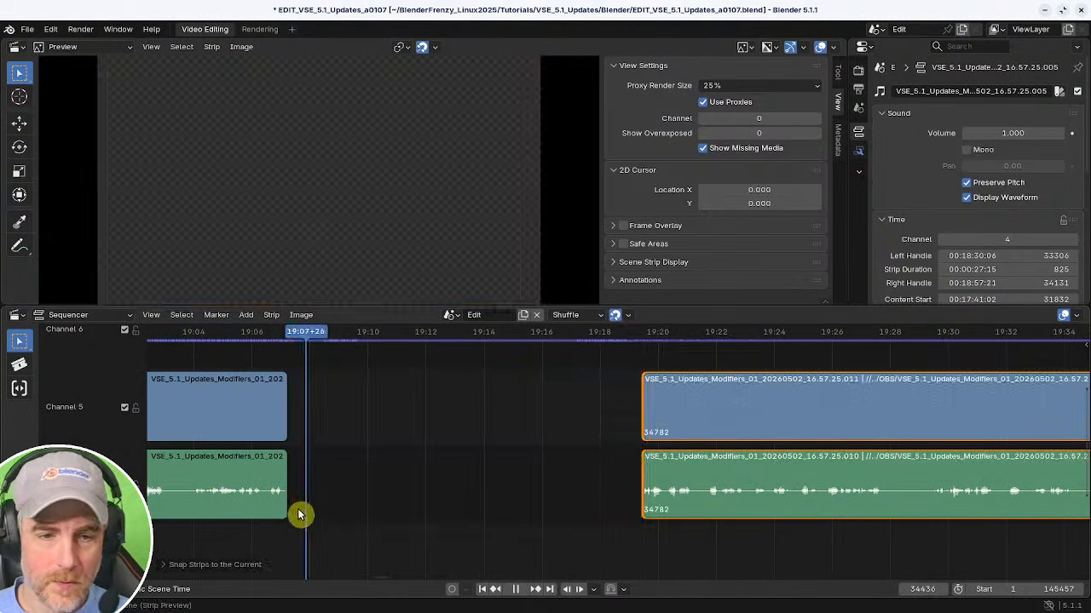
{"action": "key", "text": "BackSpace"}
Zoom out to examine the whole edited timeline, then zoom back in around the playhead.
{"action": "right_click", "coordinate": [261, 515], "text": "shift"}
{"action": "middle_click_drag", "start_coordinate": [360, 523], "coordinate": [532, 548]}
{"action": "middle_click_drag", "start_coordinate": [473, 541], "coordinate": [513, 526], "text": "ctrl"}
{"action": "middle_click_drag", "start_coordinate": [427, 505], "coordinate": [200, 510]}
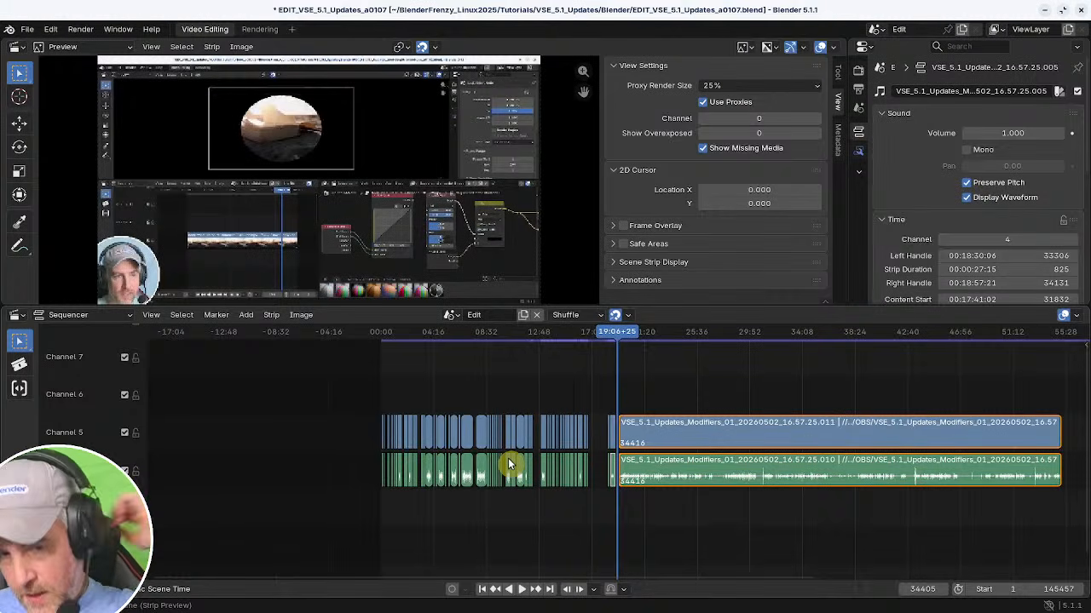
{"action": "scroll", "coordinate": [508, 463], "scroll_direction": "up", "scroll_amount": 5}
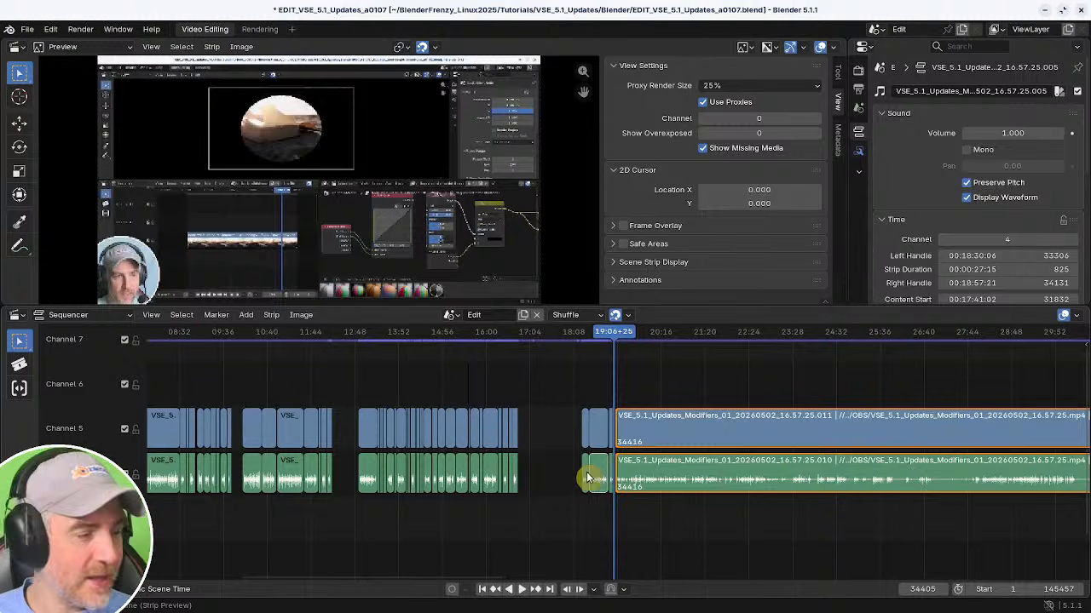
{"action": "middle_click_drag", "start_coordinate": [619, 469], "coordinate": [570, 512], "text": "ctrl"}
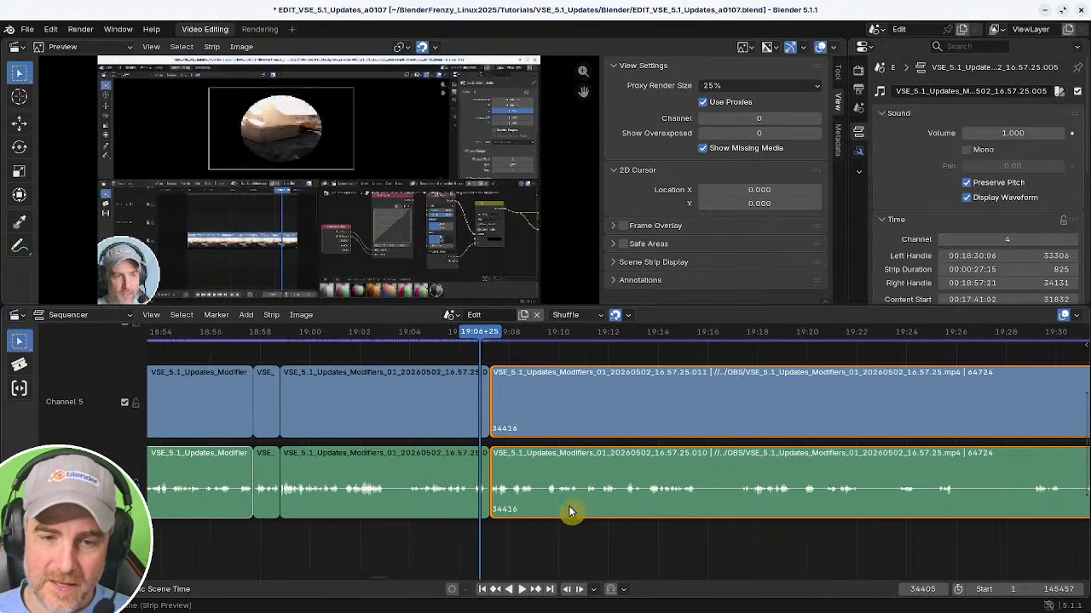
{"action": "middle_click_drag", "start_coordinate": [420, 542], "coordinate": [473, 553]}
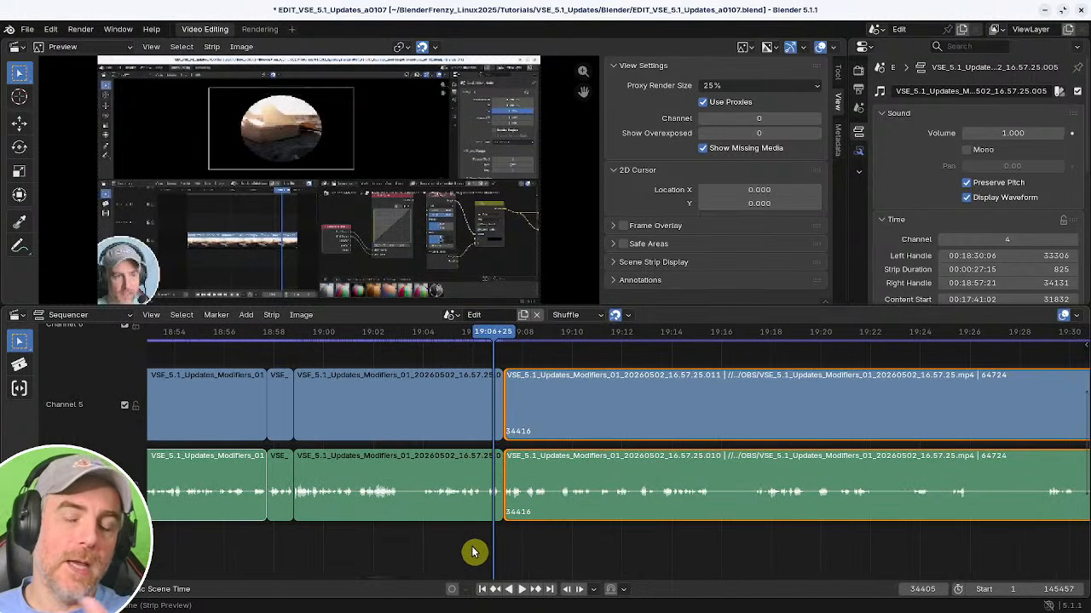
{"action": "middle_click_drag", "start_coordinate": [511, 511], "coordinate": [404, 519]}
{"action": "left_click", "coordinate": [417, 524]}
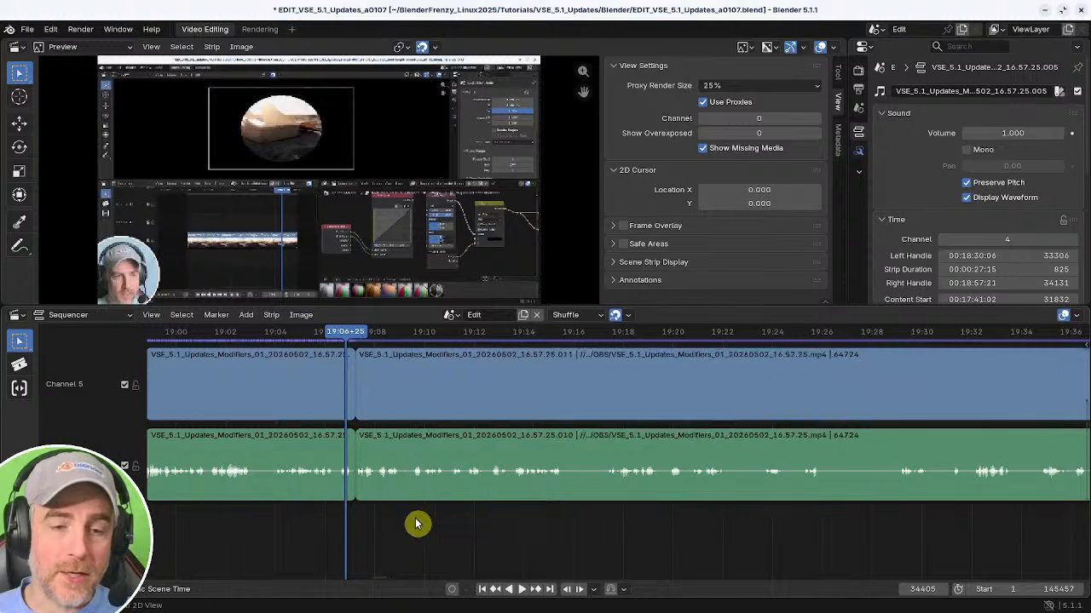
{"action": "scroll", "coordinate": [413, 515], "scroll_direction": "down", "scroll_amount": 1}
Split the later strips at 19:12+18.
{"action": "left_click", "coordinate": [375, 464]}
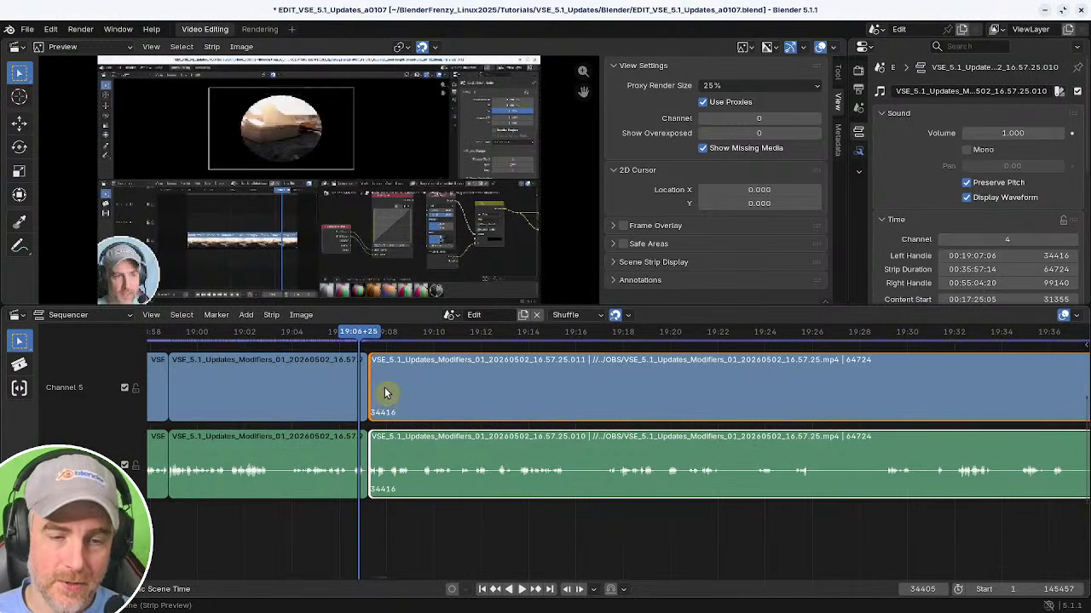
{"action": "right_click_drag", "start_coordinate": [567, 519], "coordinate": [496, 521], "text": "shift"}
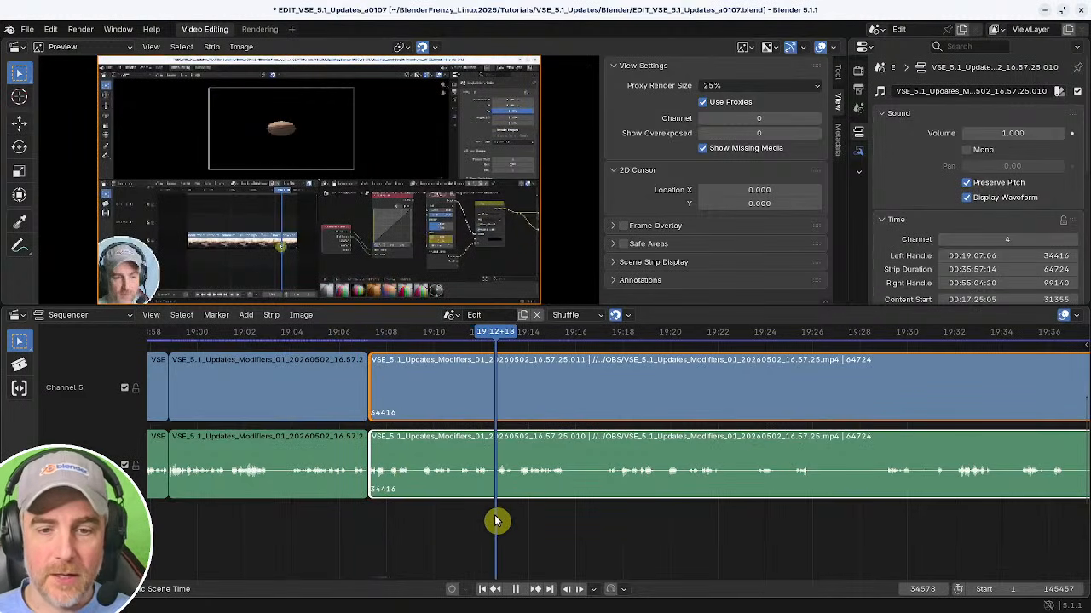
{"action": "key", "text": "k"}
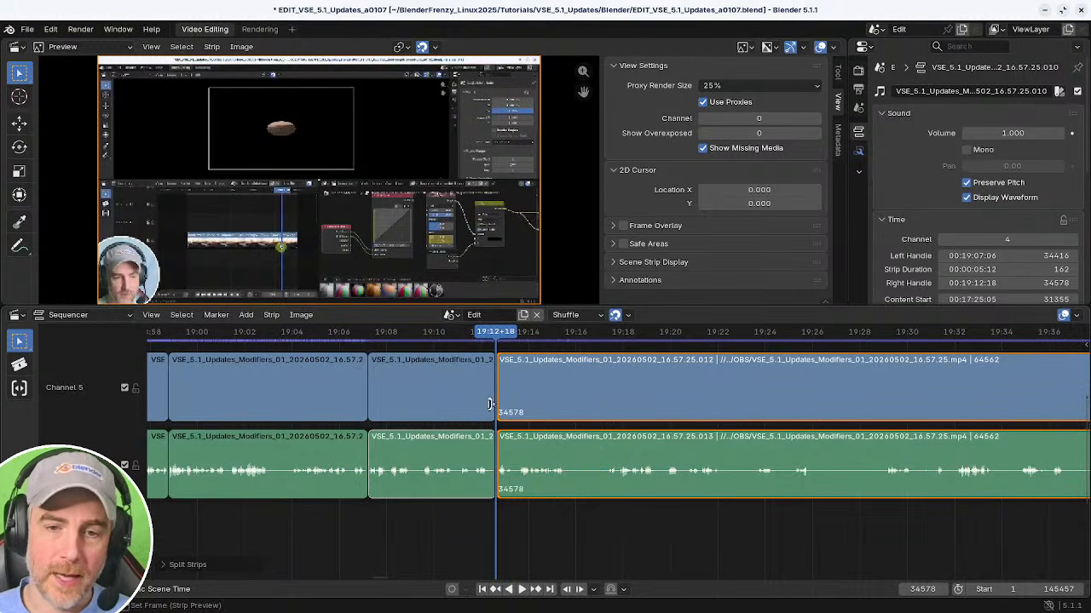
{"action": "key", "text": "ctrl+z"}
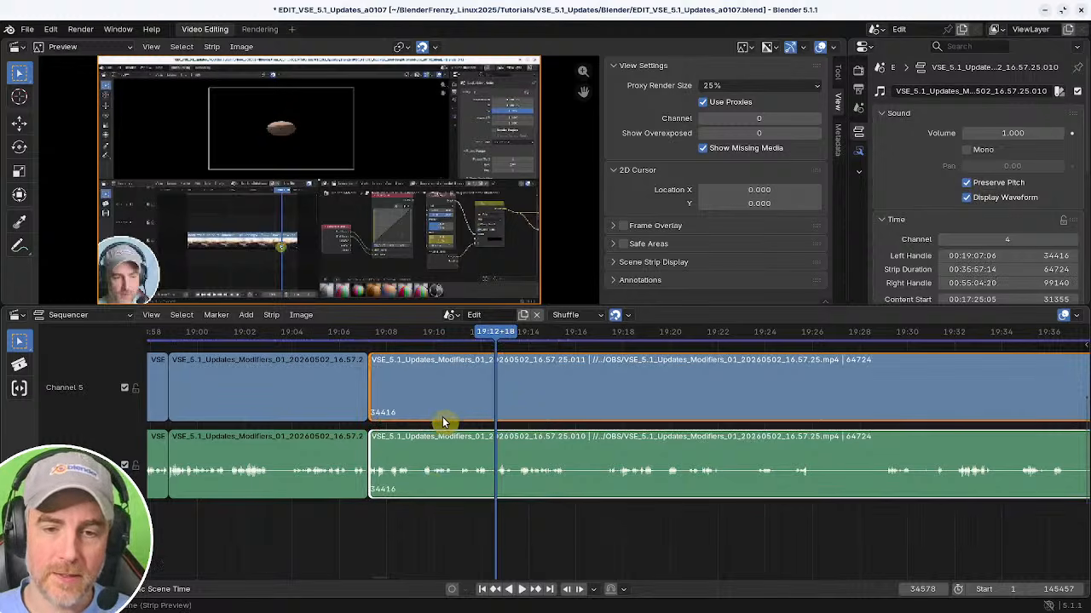
{"action": "key", "text": "k"}
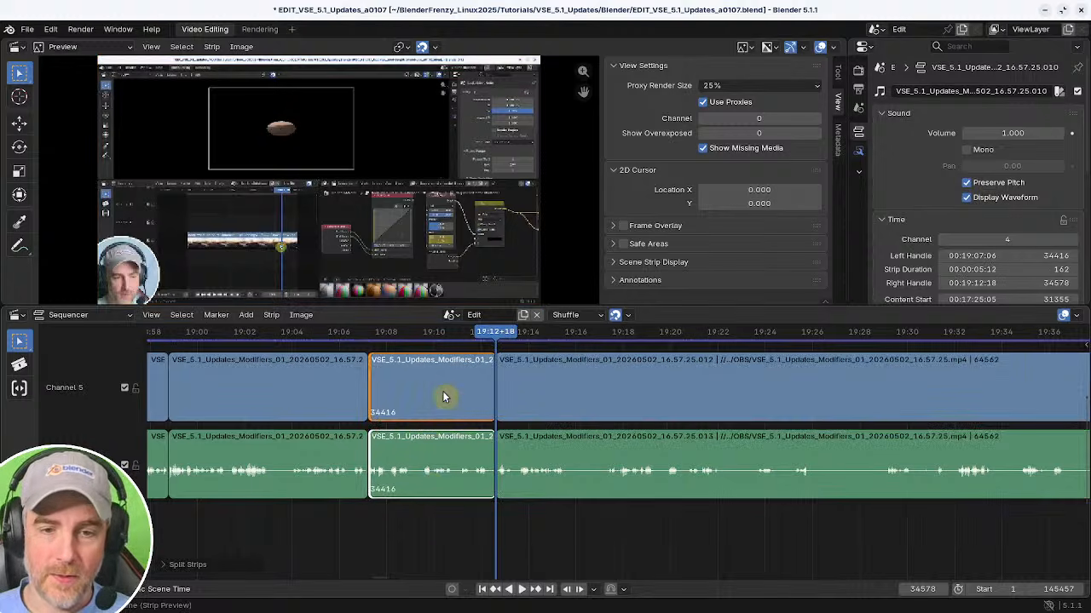
{"action": "key", "text": "ctrl+z"}
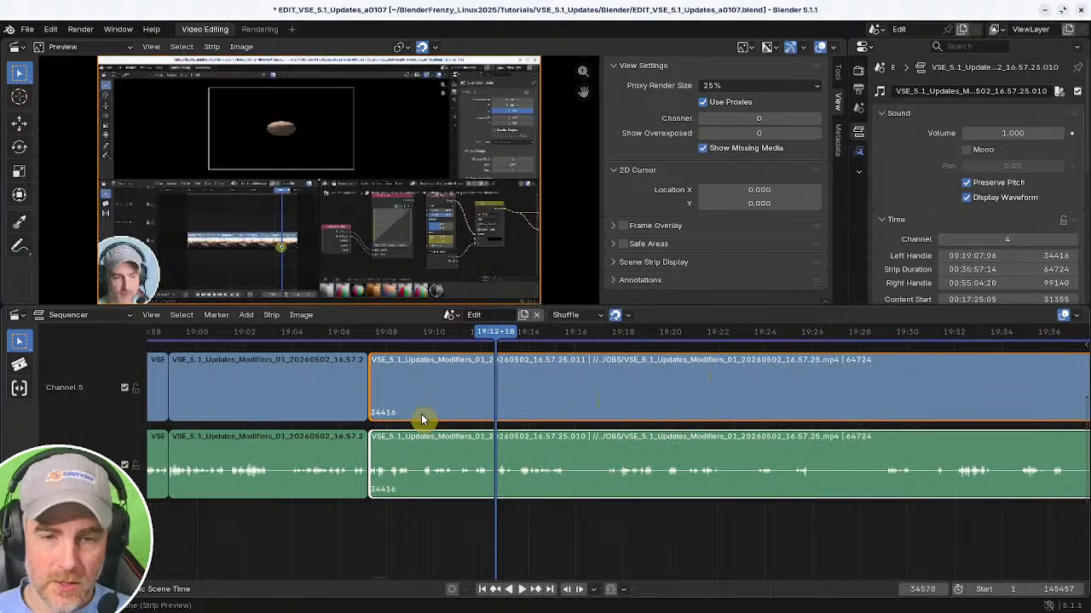
{"action": "key", "text": "k"}
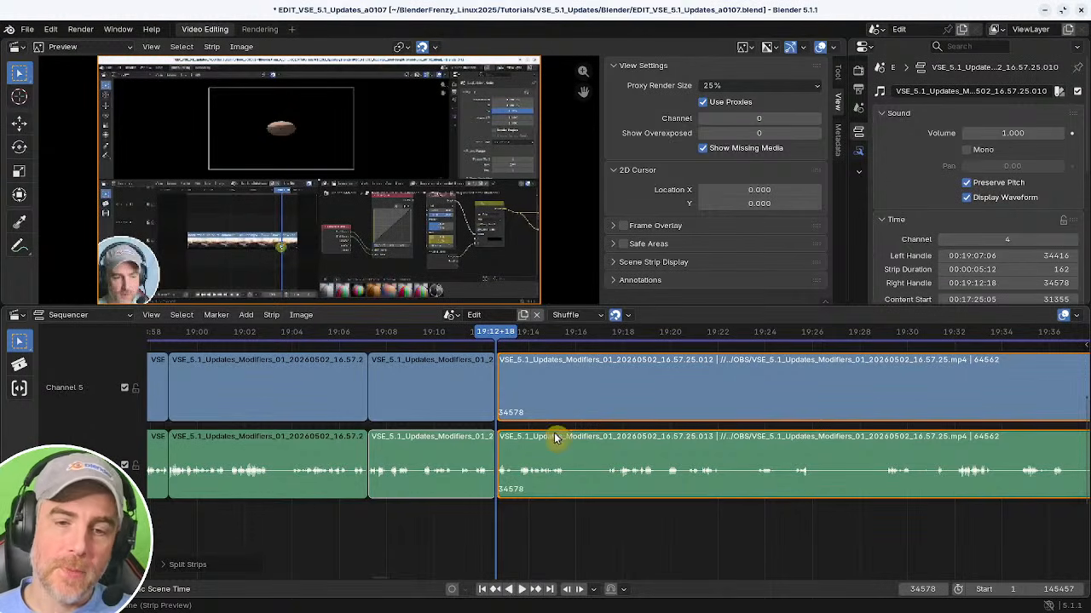
Try to trim the later strips against the playhead near 19:11+06 and remove the gap.
{"action": "left_click_drag", "start_coordinate": [672, 514], "coordinate": [739, 514]}
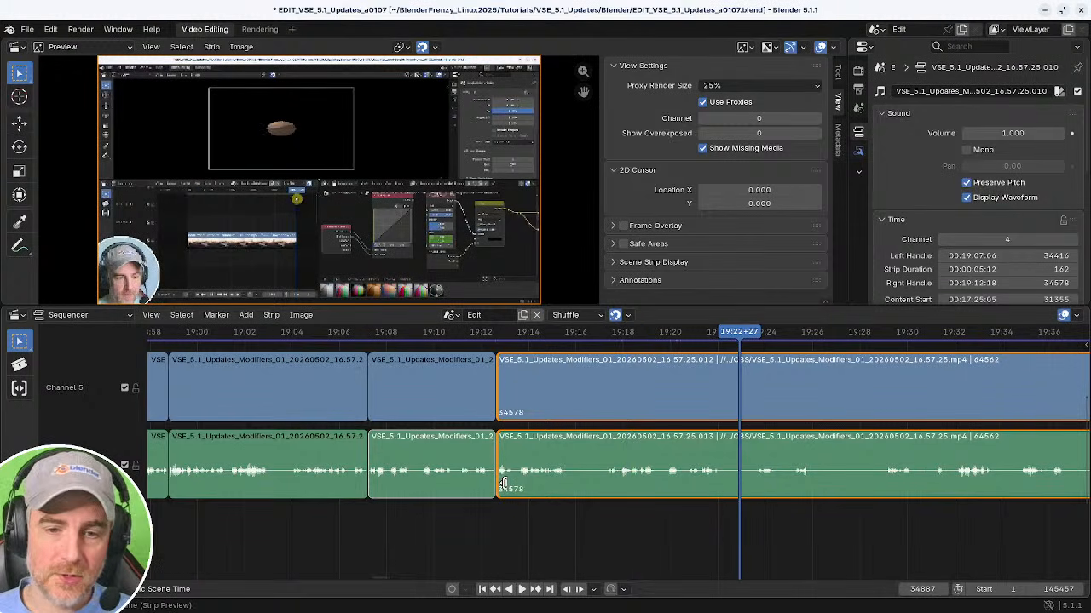
{"action": "left_click_drag", "start_coordinate": [730, 519], "coordinate": [461, 488]}
{"action": "key", "text": "shift+s"}
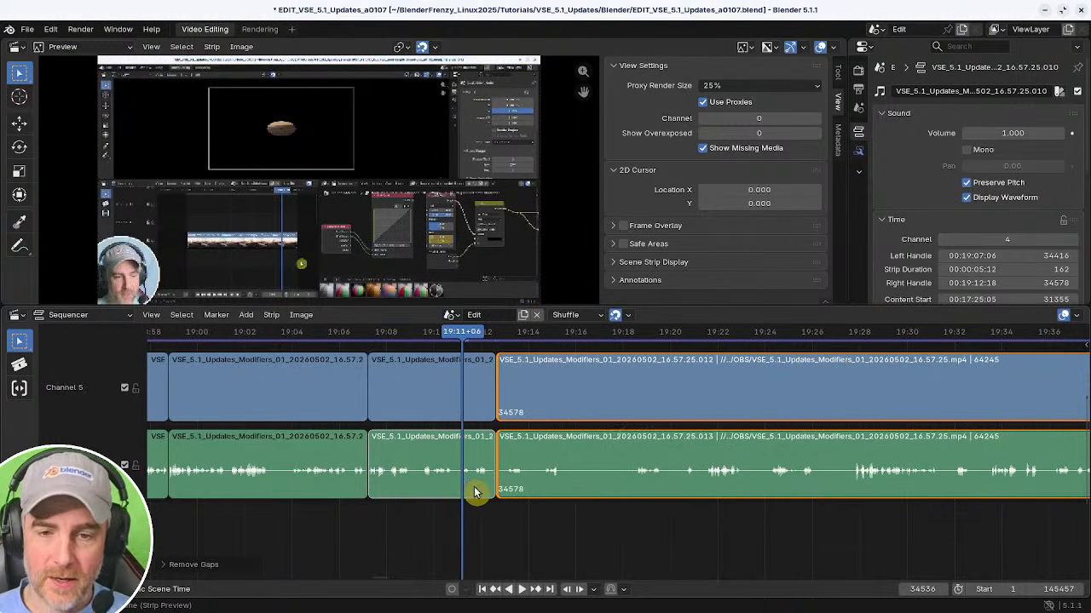
{"action": "key", "text": "BackSpace"}
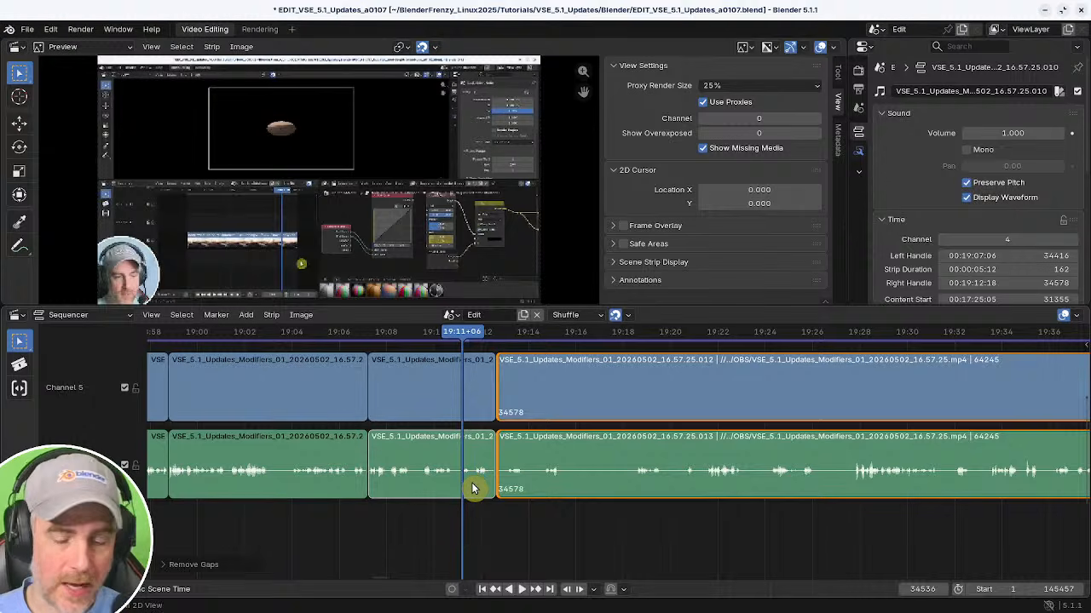
{"action": "key", "text": "ctrl+z"}
{"action": "key", "text": "ctrl+z"}
{"action": "key", "text": "ctrl+z"}
Try to cut out the section between 19:16+16 and 19:24+19 and remove the gap.
{"action": "right_click_drag", "start_coordinate": [474, 496], "coordinate": [500, 499], "text": "shift"}
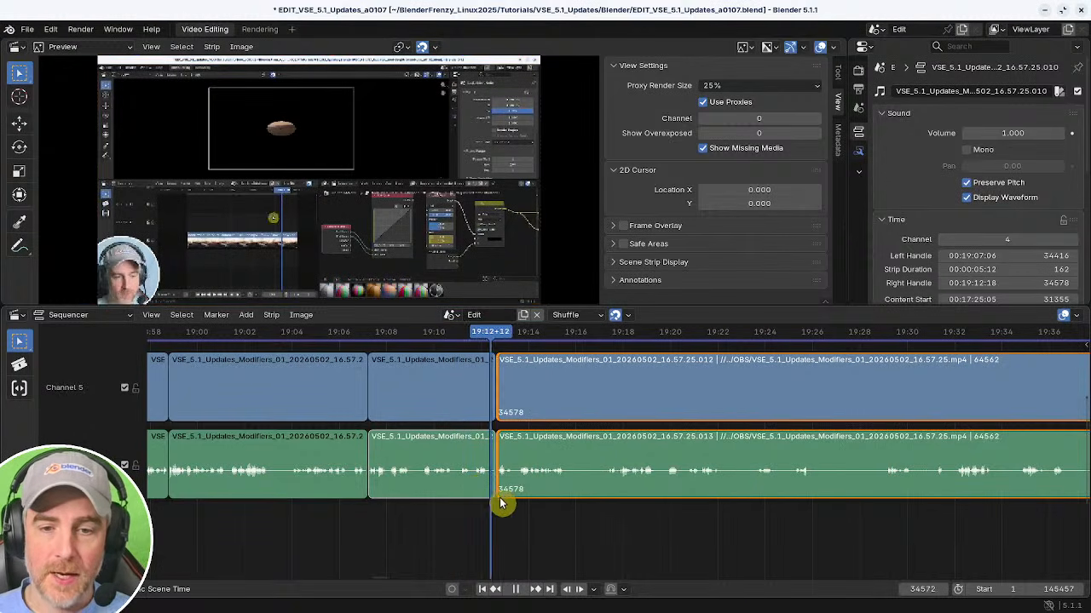
{"action": "right_click", "coordinate": [587, 502], "text": "shift"}
{"action": "key", "text": "k"}
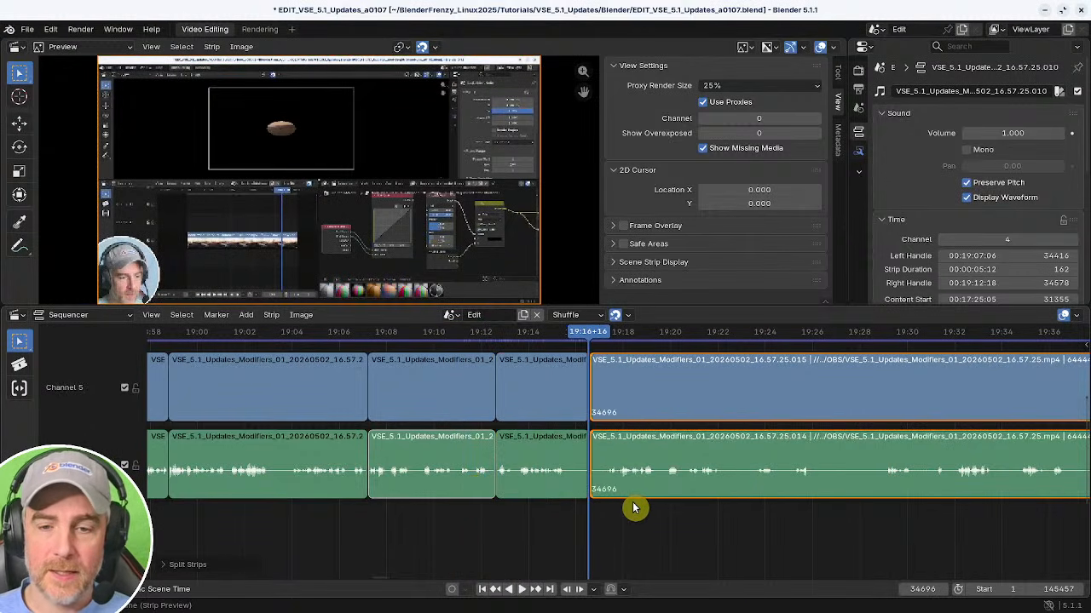
{"action": "right_click_drag", "start_coordinate": [840, 525], "coordinate": [783, 520], "text": "shift"}
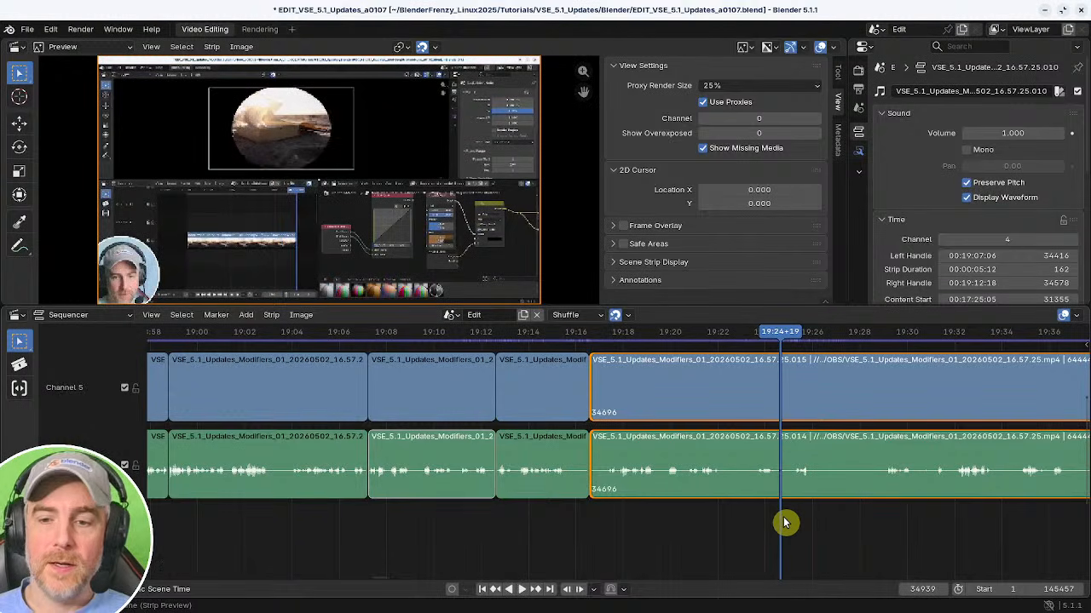
{"action": "key", "text": "shift+s"}
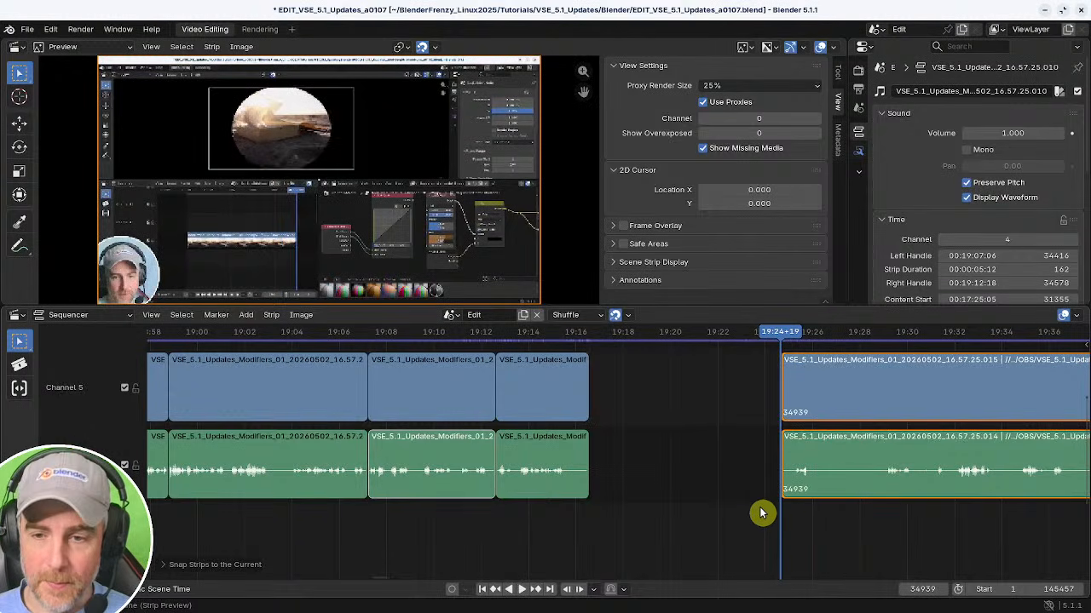
{"action": "right_click", "coordinate": [567, 519], "text": "shift"}
{"action": "key", "text": "BackSpace"}
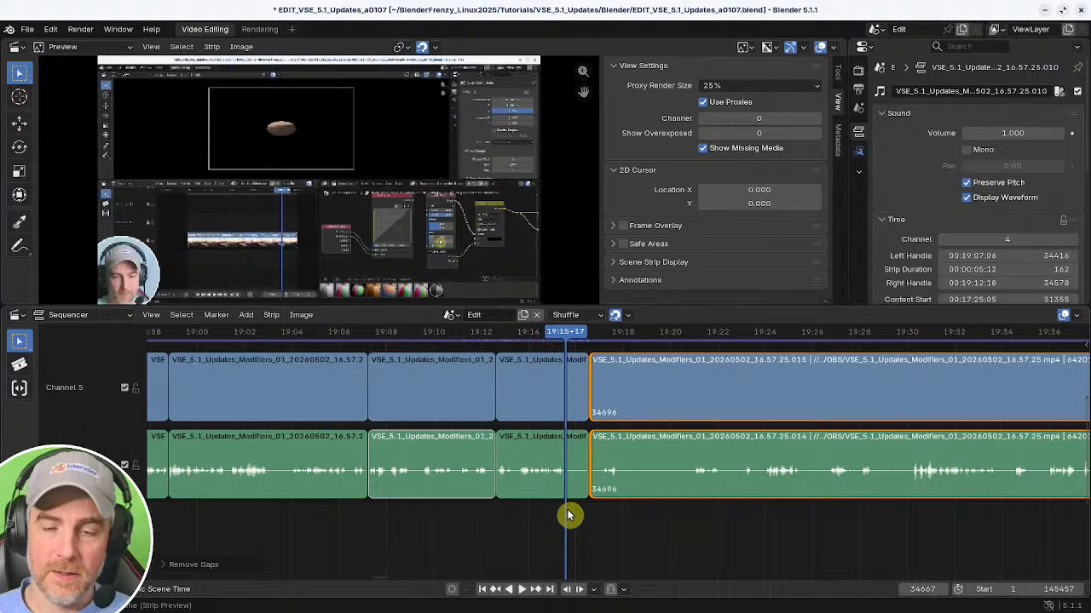
Try cutting a further section around 19:17, then undo all the recent cuts.
{"action": "right_click_drag", "start_coordinate": [672, 509], "coordinate": [599, 509], "text": "shift"}
{"action": "key", "text": "k"}
{"action": "right_click", "coordinate": [867, 537], "text": "shift"}
{"action": "key", "text": "shift+s"}
{"action": "key", "text": "space"}
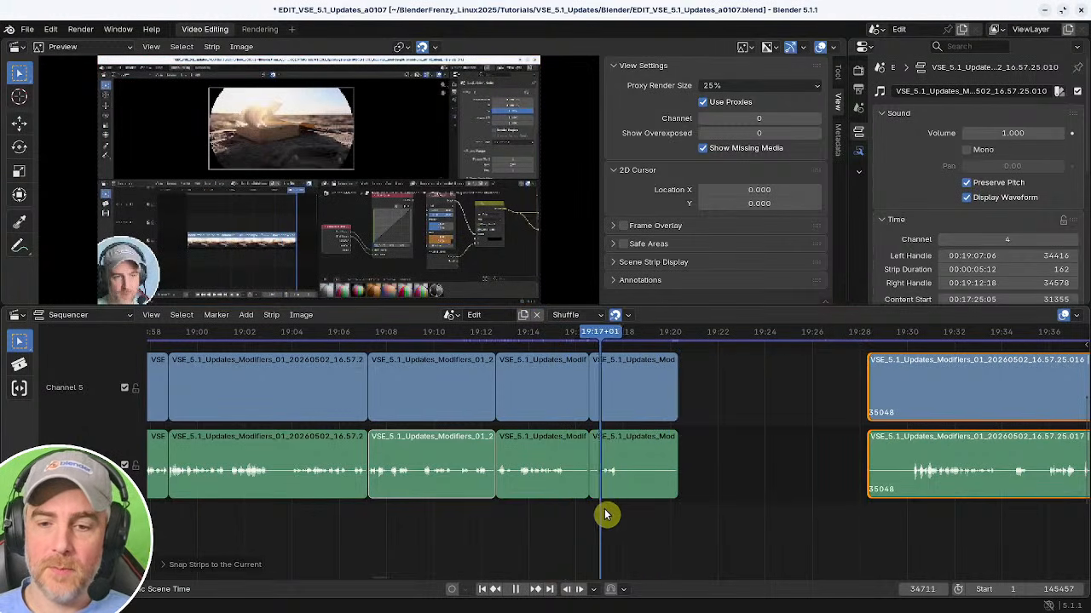
{"action": "key", "text": "space"}
{"action": "key", "text": "BackSpace"}
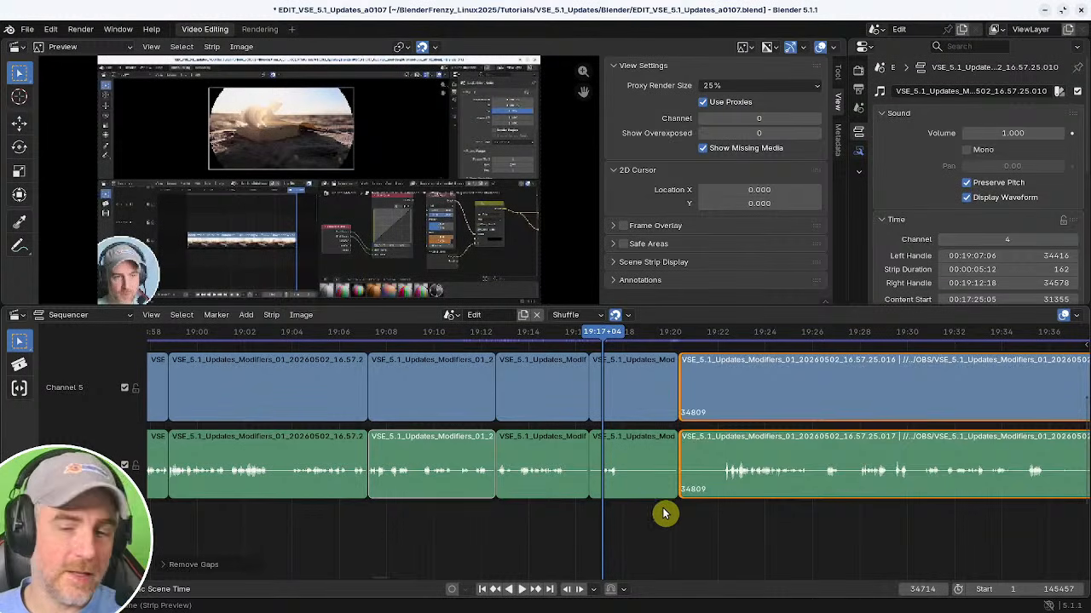
{"action": "key", "text": "ctrl+z"}
{"action": "key", "text": "ctrl+z"}
{"action": "key", "text": "ctrl+z"}
{"action": "key", "text": "ctrl+z"}
{"action": "key", "text": "ctrl+z"}
{"action": "key", "text": "ctrl+z"}
{"action": "key", "text": "ctrl+z"}
{"action": "key", "text": "ctrl+z"}
{"action": "key", "text": "ctrl+z"}
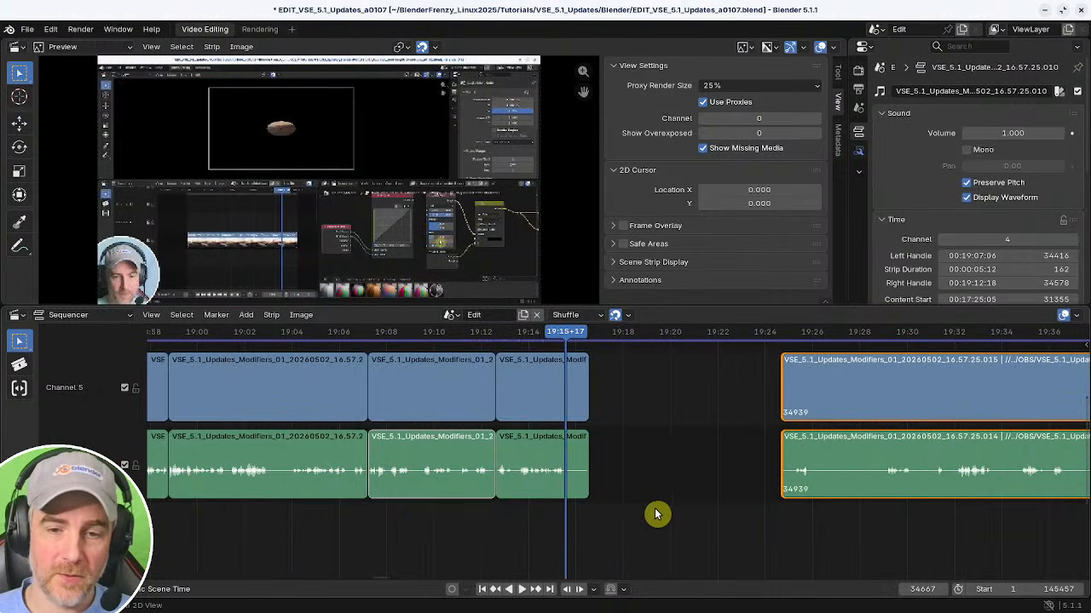
Play through the strips from about 19:11 to review the next section.
{"action": "left_click", "coordinate": [455, 510]}
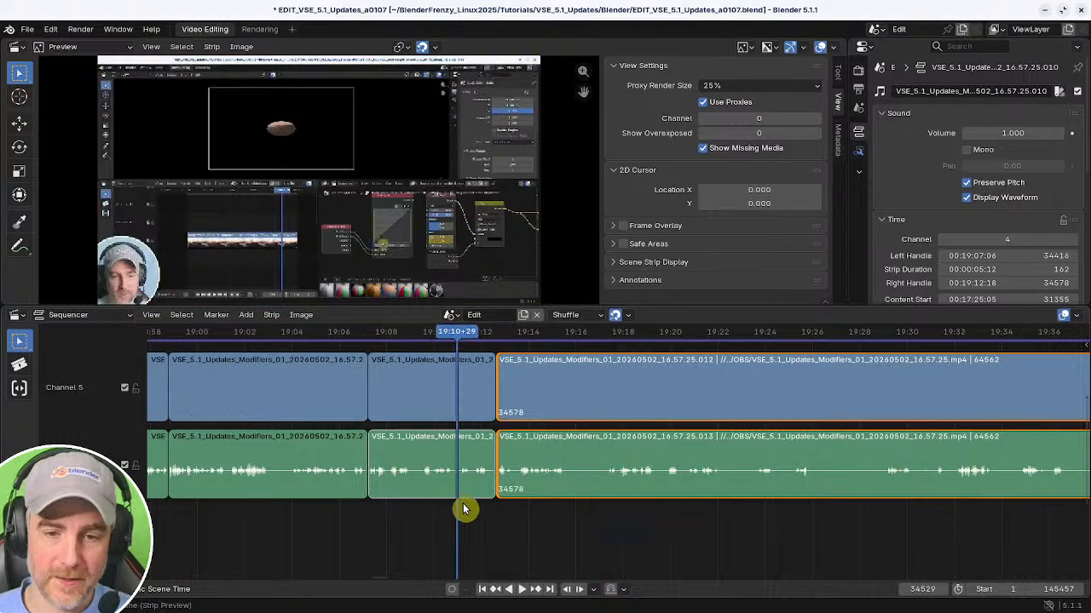
{"action": "key", "text": "space"}
{"action": "middle_click_drag", "start_coordinate": [478, 513], "coordinate": [436, 528], "text": "ctrl"}
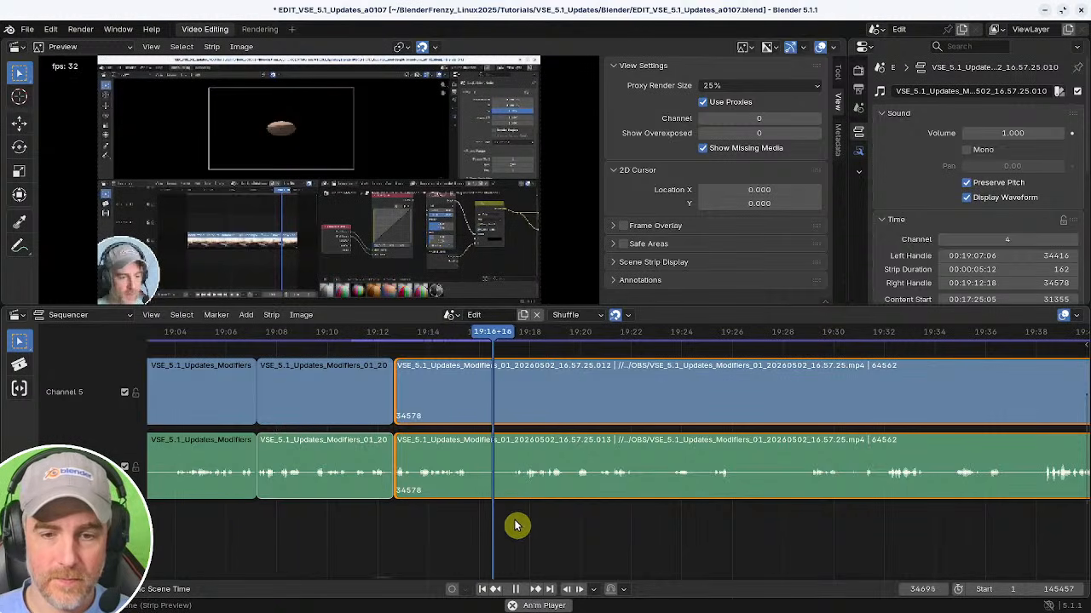
{"action": "middle_click_drag", "start_coordinate": [516, 525], "coordinate": [434, 529], "text": "ctrl"}
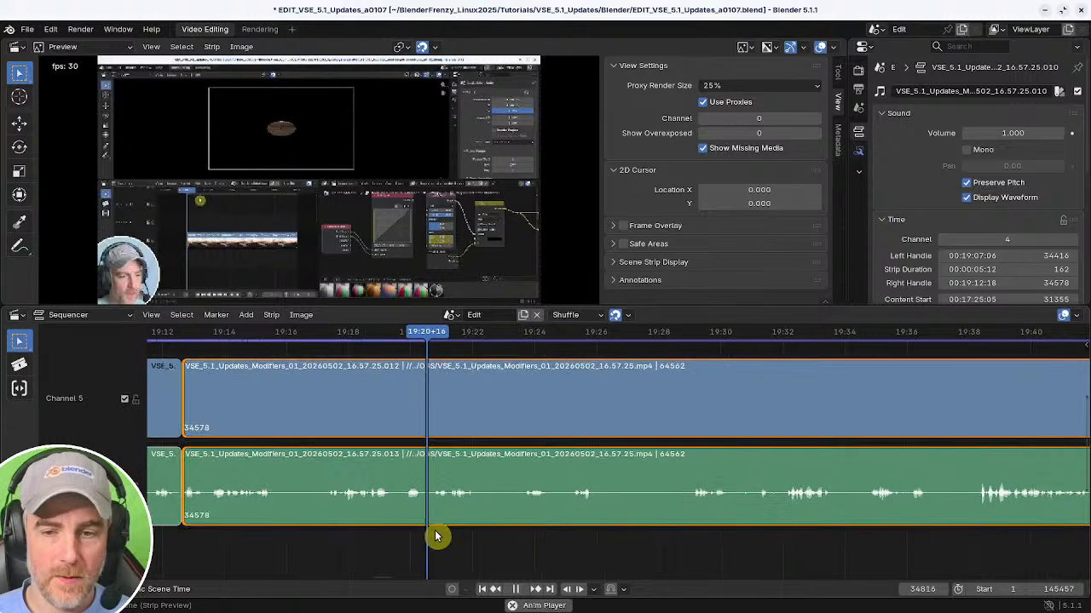
{"action": "key", "text": "space"}
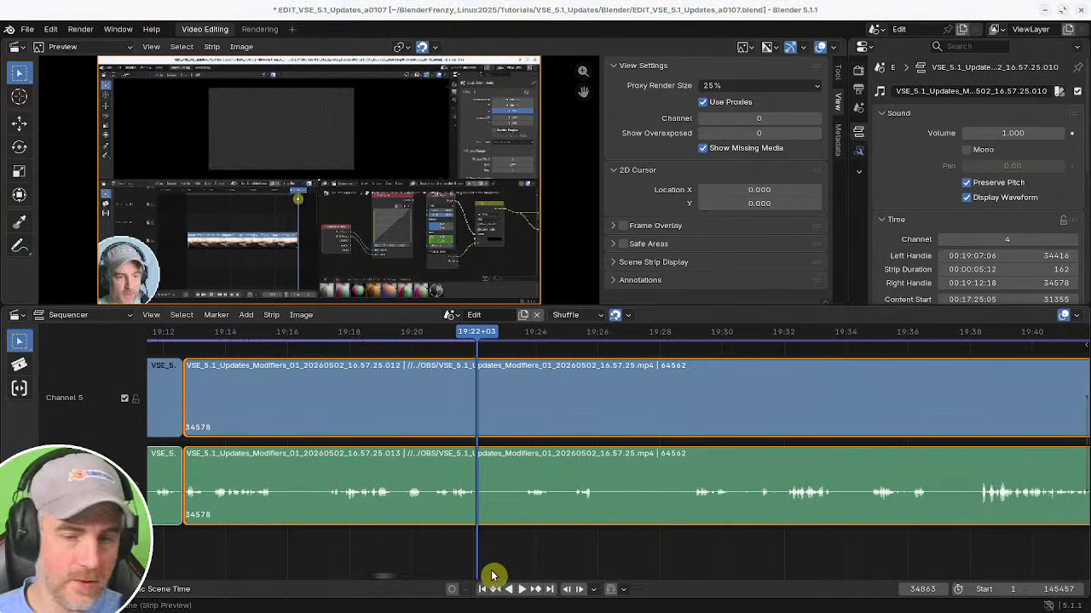
{"action": "right_click", "coordinate": [411, 559], "text": "shift"}
{"action": "key", "text": "space"}
{"action": "key", "text": "space"}
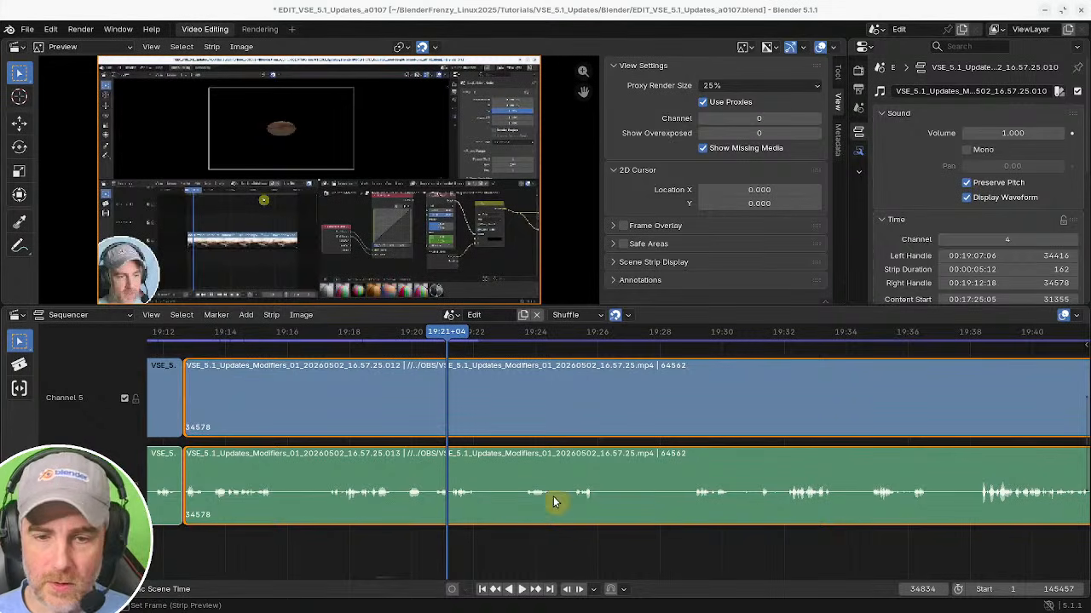
Cut out the section ending at about 19:23+16 in both strips and remove the resulting gap.
{"action": "left_click", "coordinate": [419, 523]}
{"action": "key", "text": "space"}
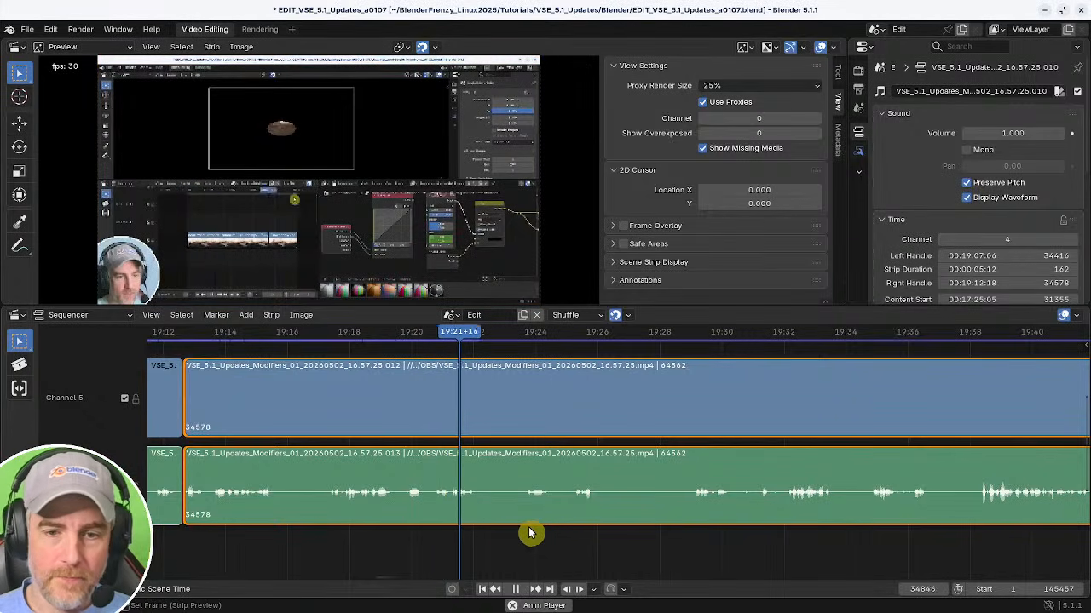
{"action": "key", "text": "k"}
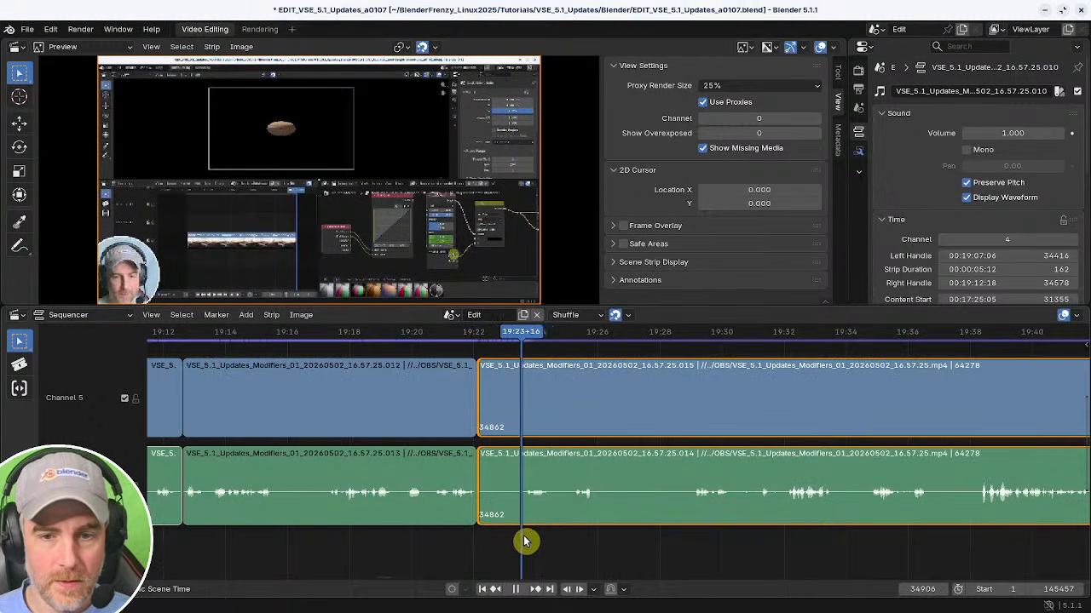
{"action": "key", "text": "space"}
{"action": "key", "text": "shift+s"}
{"action": "left_click", "coordinate": [451, 539]}
{"action": "key", "text": "BackSpace"}
{"action": "key", "text": "space"}
{"action": "middle_click_drag", "start_coordinate": [530, 536], "coordinate": [417, 526]}
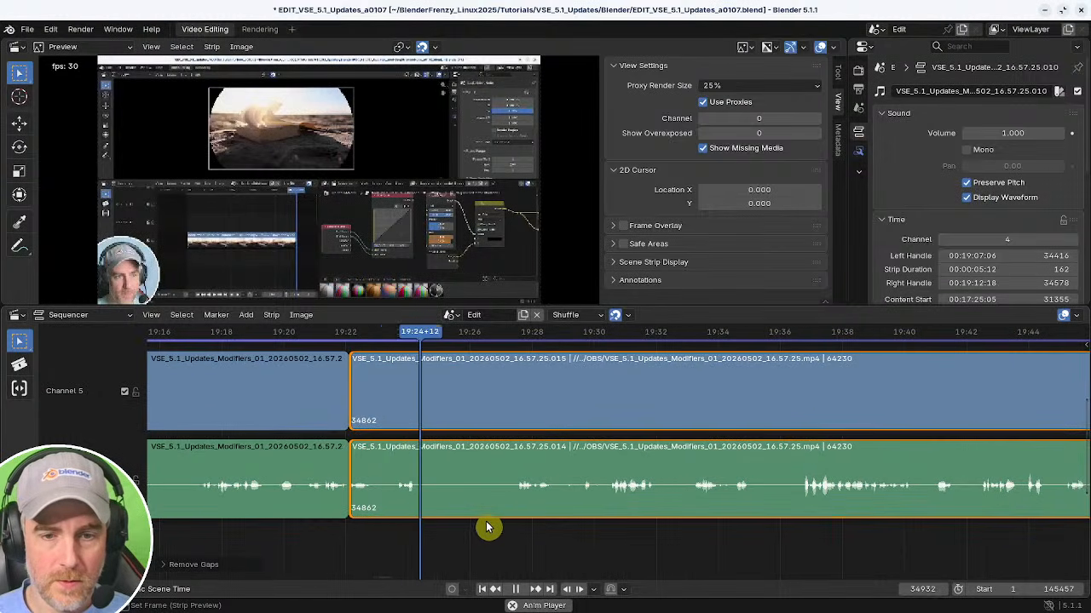
Split the strips at about 19:24, remove the unwanted piece and close the gap.
{"action": "key", "text": "space"}
{"action": "key", "text": "k"}
{"action": "right_click_drag", "start_coordinate": [508, 537], "coordinate": [514, 540]}
{"action": "key", "text": "shift+s"}
{"action": "right_click", "coordinate": [363, 528]}
{"action": "key", "text": "BackSpace"}
{"action": "key", "text": "space"}
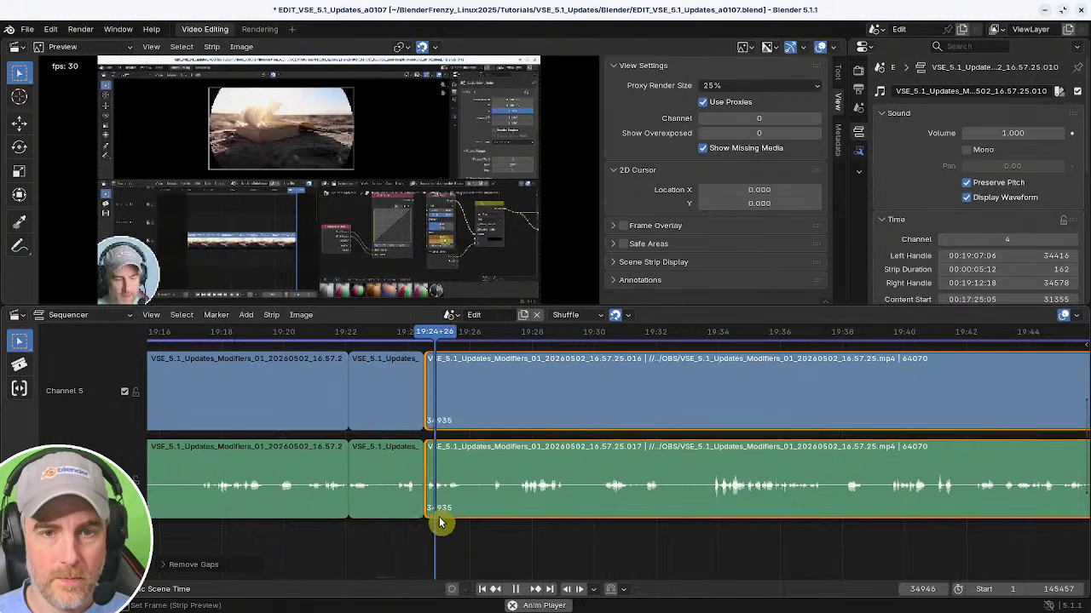
Play and scrub through the strips from about 19:24 to 19:45 to review the footage.
{"action": "middle_click_drag", "start_coordinate": [548, 522], "coordinate": [407, 513]}
{"action": "right_click", "coordinate": [308, 519]}
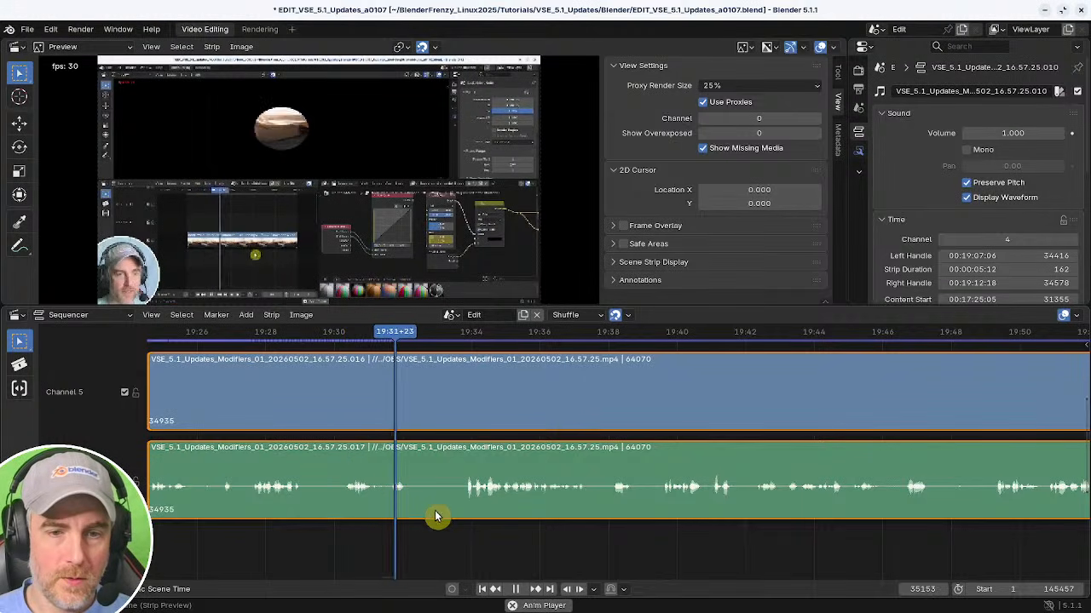
{"action": "key", "text": "space"}
{"action": "key", "text": "space"}
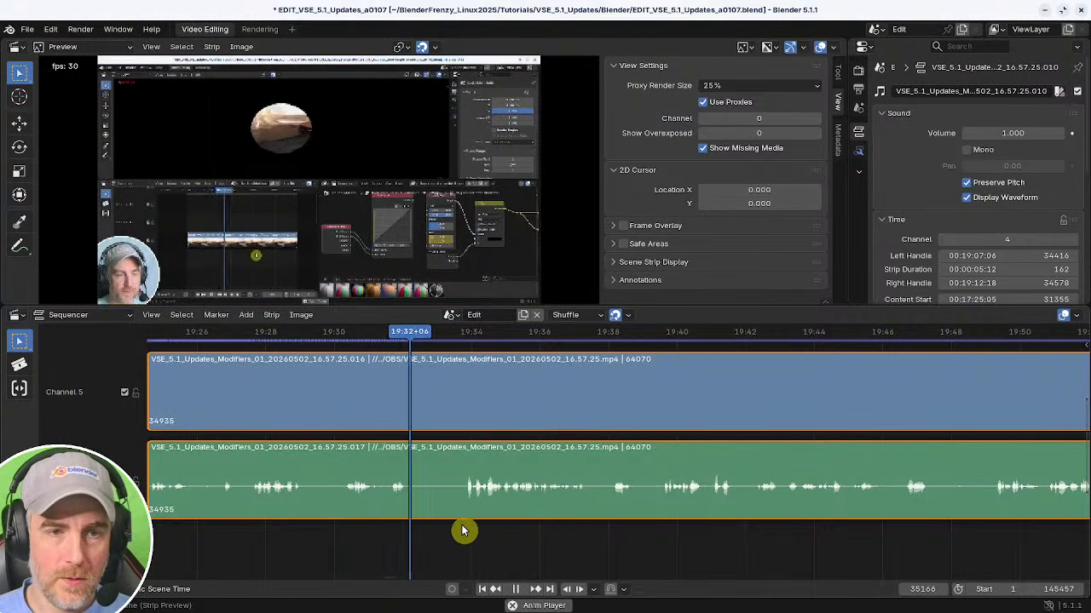
{"action": "middle_click_drag", "start_coordinate": [478, 533], "coordinate": [399, 532]}
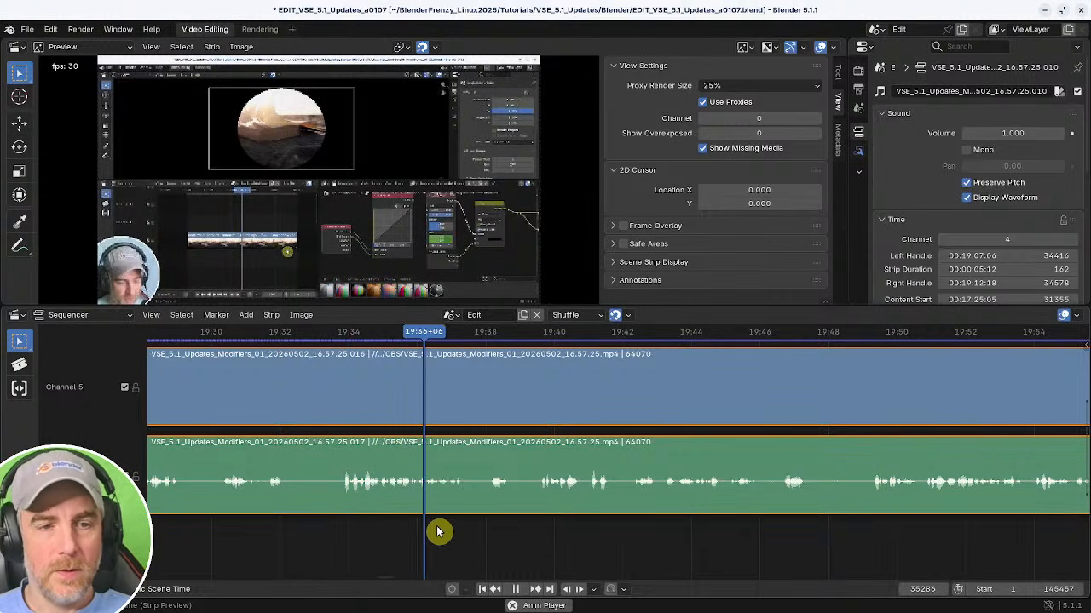
{"action": "middle_click_drag", "start_coordinate": [508, 524], "coordinate": [364, 520]}
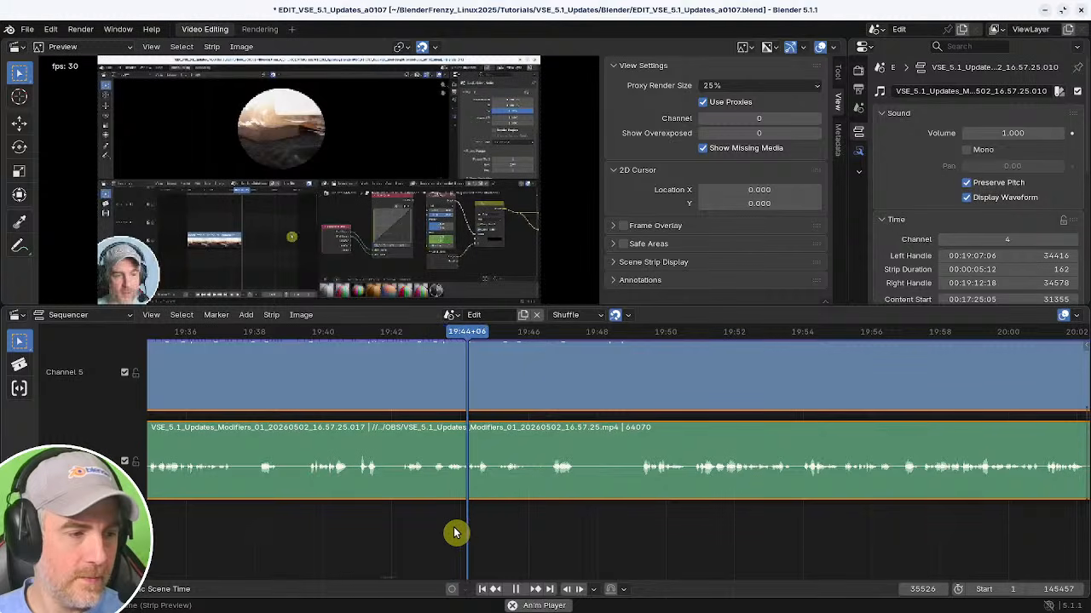
{"action": "key", "text": "space"}
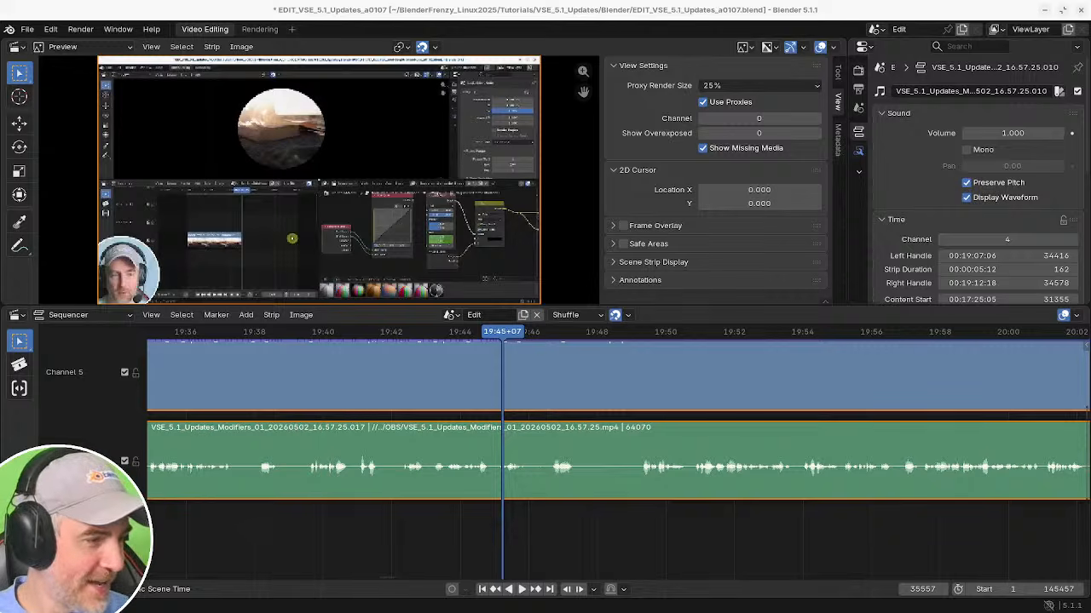
Switch to the web browser and search for 'translate to english: Ich mag deinen yt channel' in a new tab.
{"action": "left_click_drag", "start_coordinate": [2, 51], "coordinate": [451, 7]}
{"action": "left_click", "coordinate": [159, 11]}
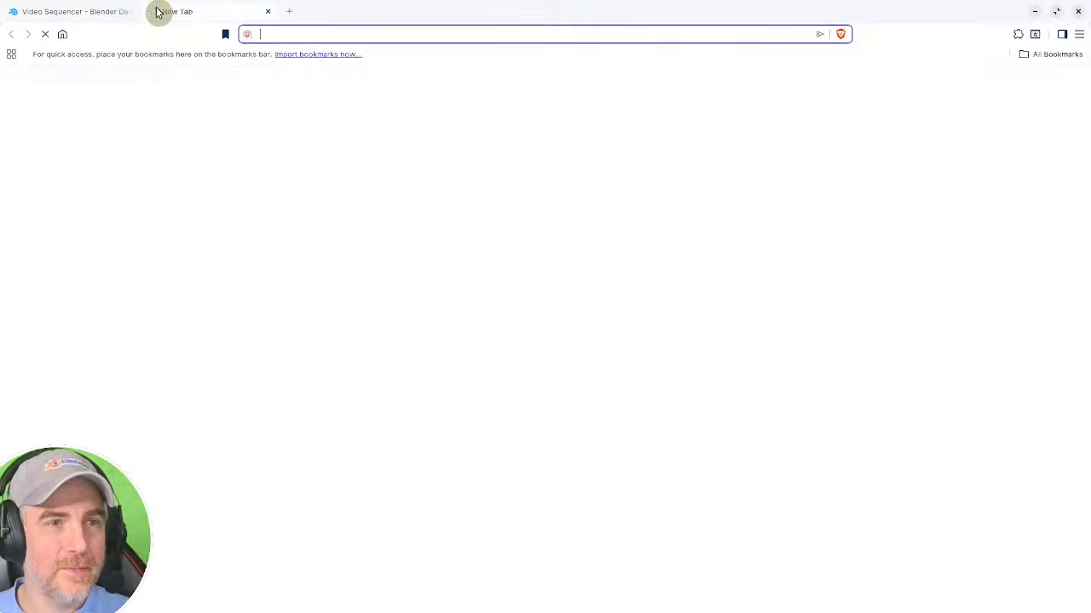
{"action": "left_click", "coordinate": [437, 297]}
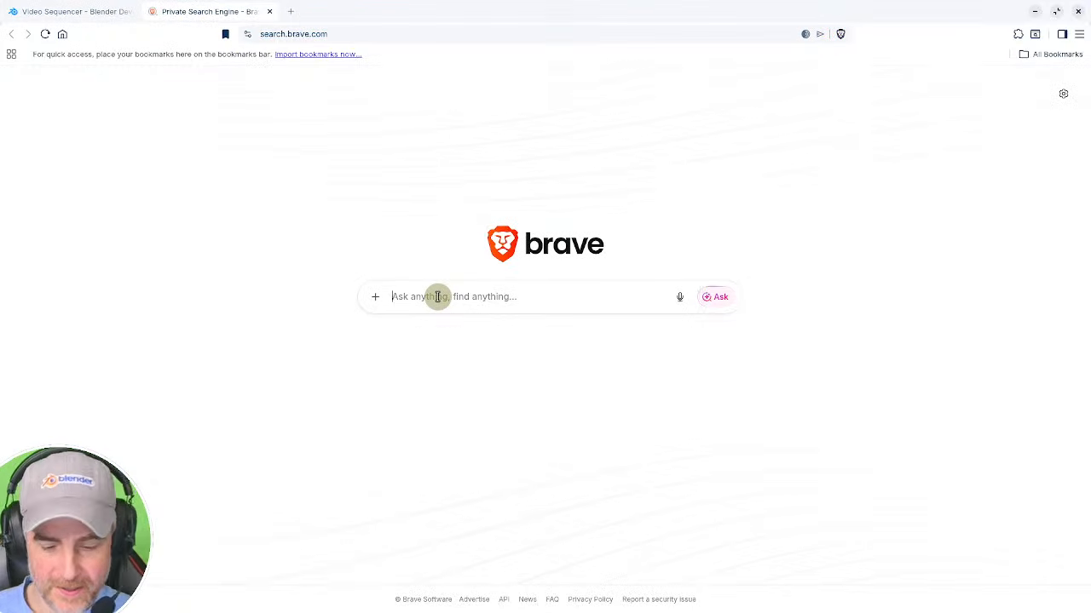
{"action": "type", "text": "translate"}
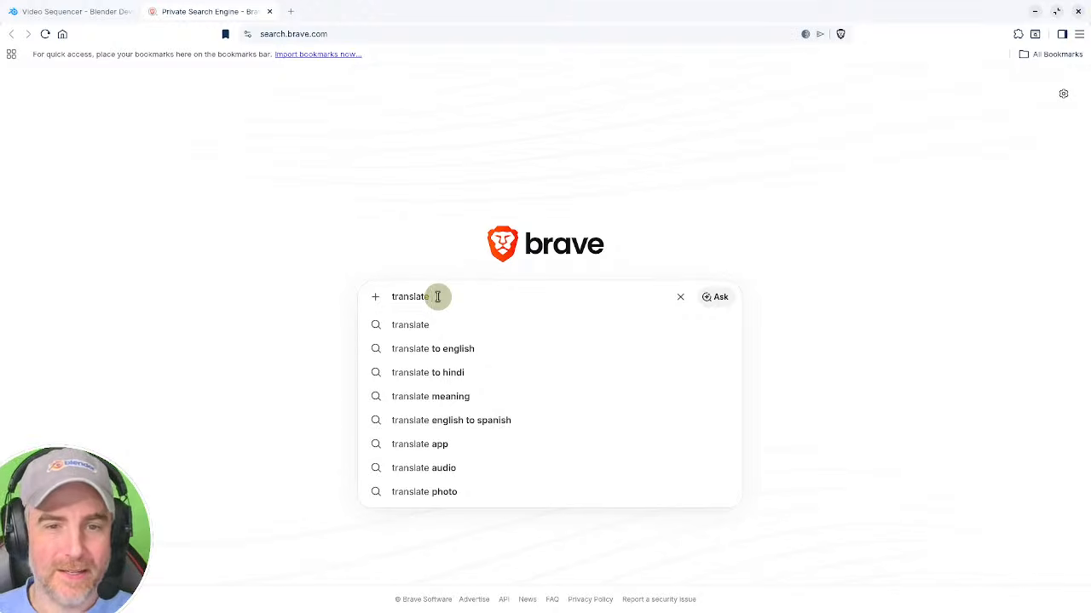
{"action": "type", "text": " to e"}
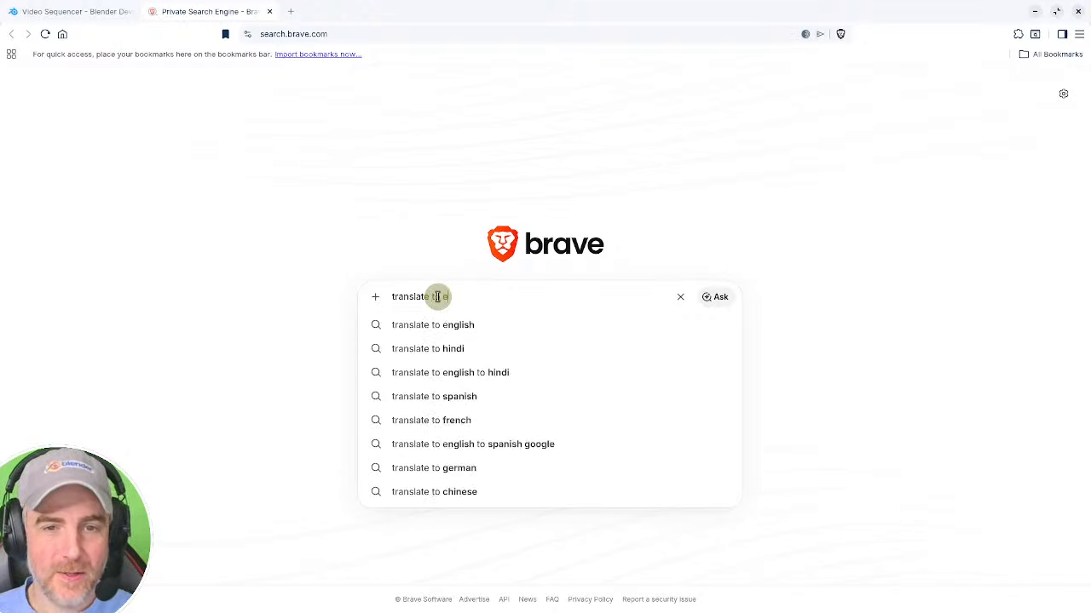
{"action": "type", "text": "nglish:"}
{"action": "type", "text": "Ich mag deinen yt channel"}
{"action": "key", "text": "Return"}
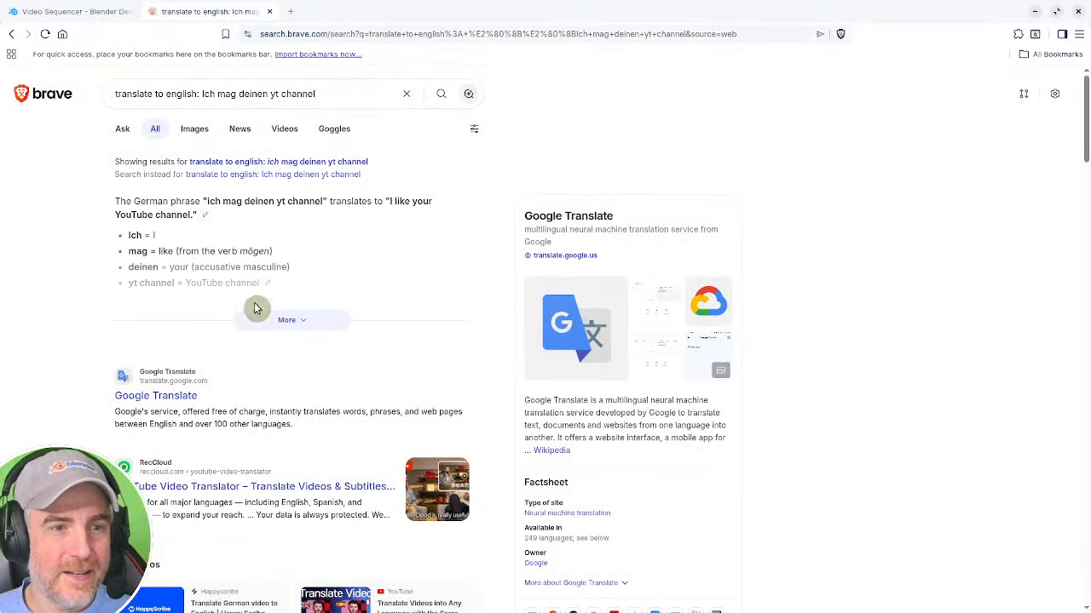
Expand the translation answer, then close the tab and minimize the browser to return to Blender.
{"action": "left_click", "coordinate": [296, 320]}
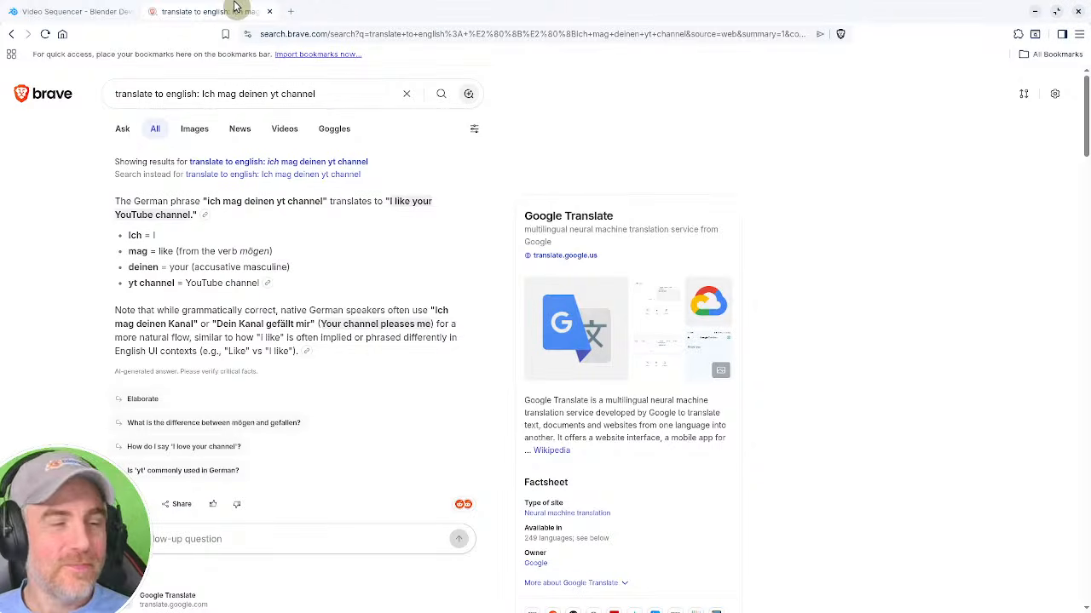
{"action": "left_click", "coordinate": [269, 11]}
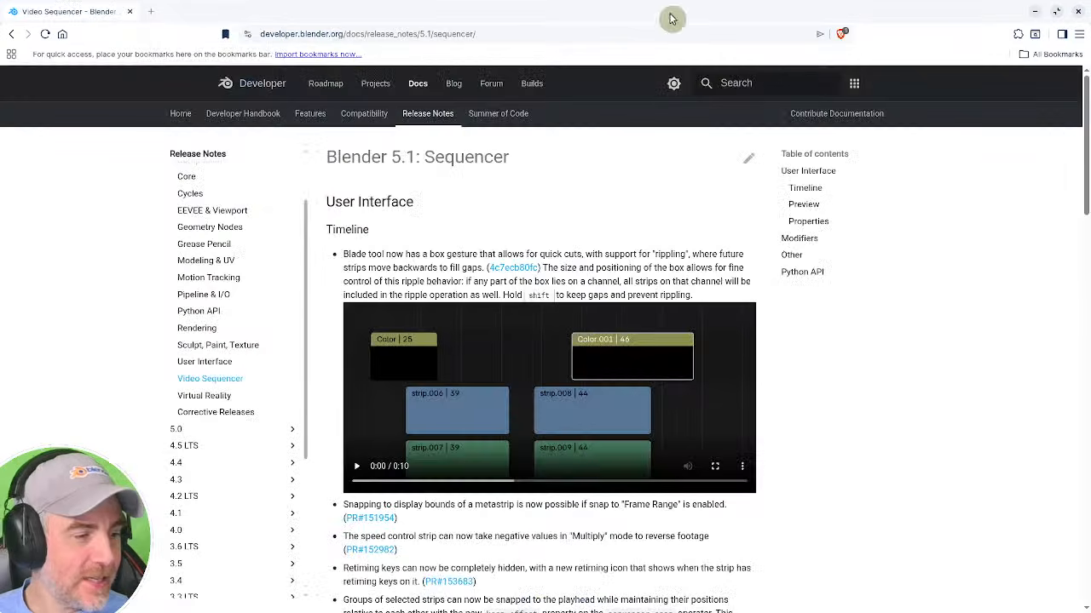
{"action": "left_click", "coordinate": [1034, 11]}
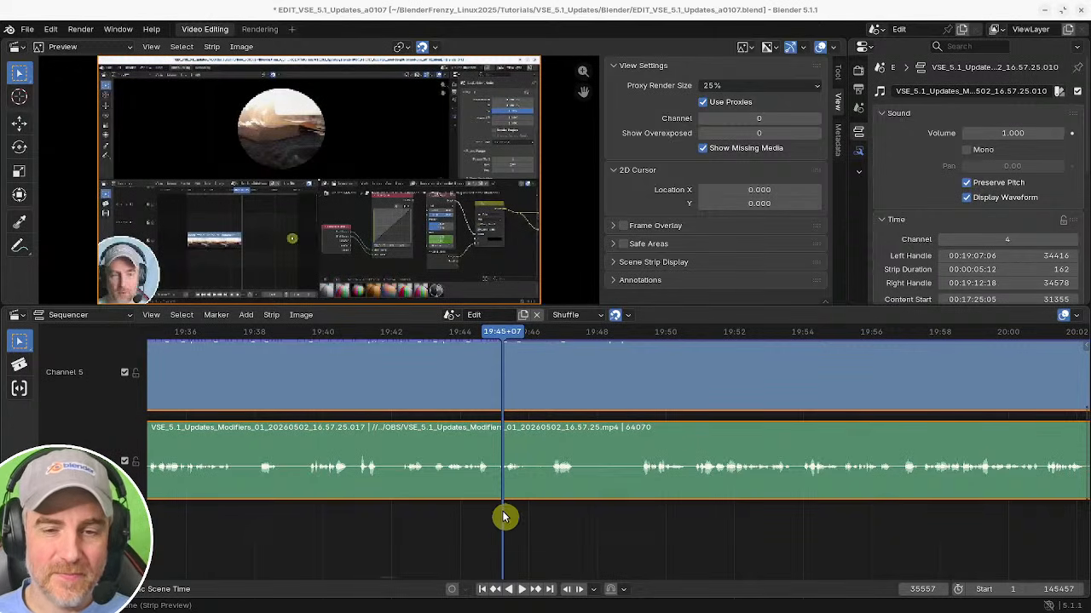
Play and scrub through the section between about 19:37 and 19:49 to review it.
{"action": "mouse_move", "coordinate": [504, 516]}
{"action": "middle_mouse_down", "text": "ctrl"}
{"action": "mouse_move", "coordinate": [521, 535]}
{"action": "mouse_move", "coordinate": [507, 529]}
{"action": "middle_mouse_up", "text": "ctrl"}
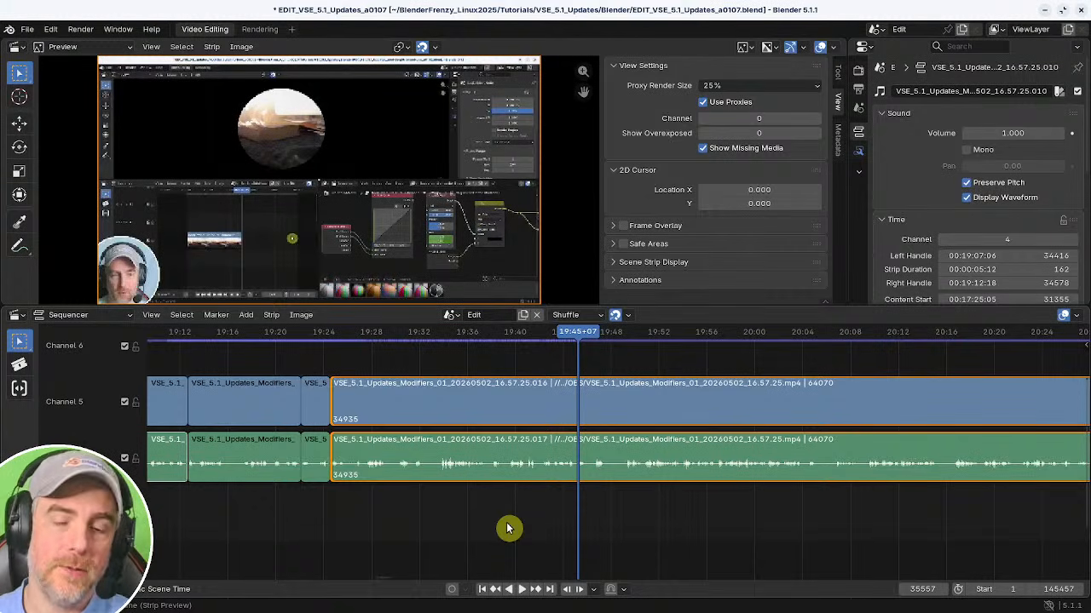
{"action": "scroll", "coordinate": [581, 475], "scroll_direction": "up", "scroll_amount": 2}
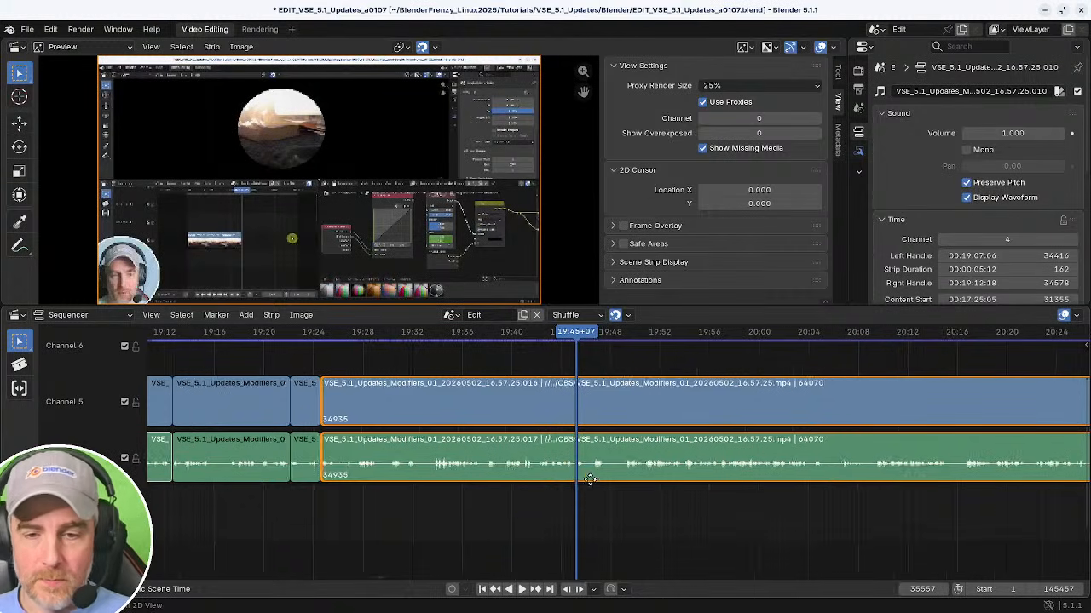
{"action": "scroll", "coordinate": [600, 509], "scroll_direction": "down", "scroll_amount": 2}
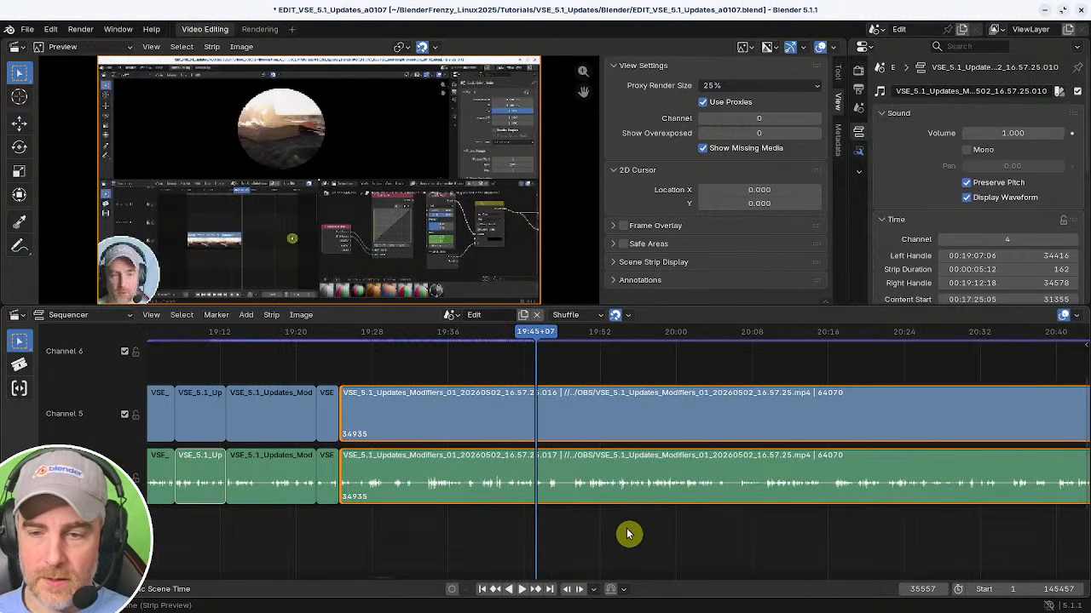
{"action": "middle_click_drag", "start_coordinate": [629, 535], "coordinate": [721, 524], "text": "ctrl"}
{"action": "right_click", "coordinate": [572, 523], "text": "shift"}
{"action": "key", "text": "space"}
{"action": "middle_click_drag", "start_coordinate": [609, 523], "coordinate": [458, 519]}
{"action": "key", "text": "space"}
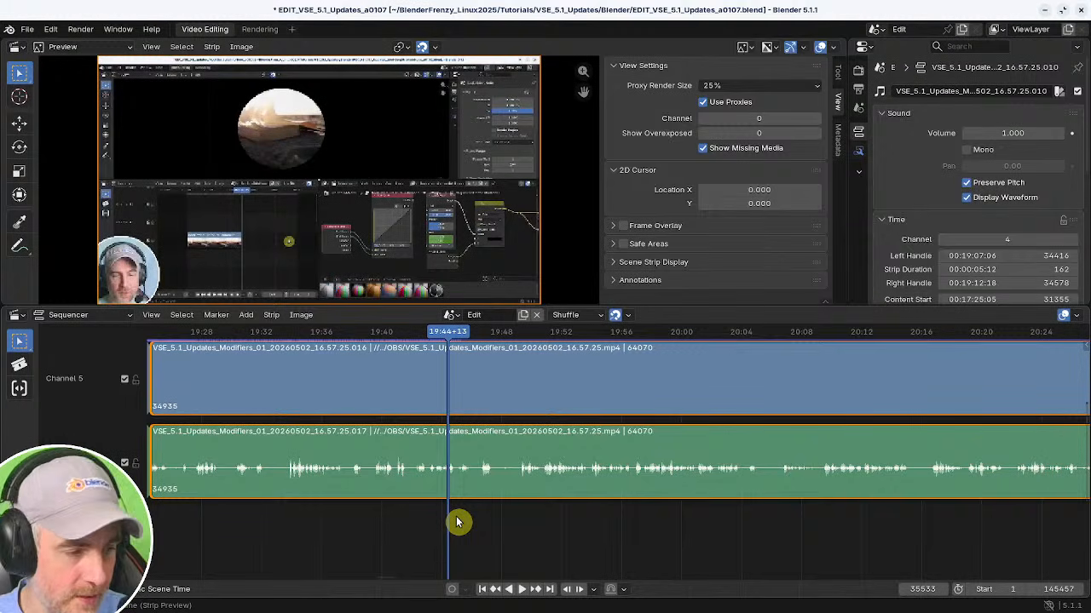
{"action": "key", "text": "space"}
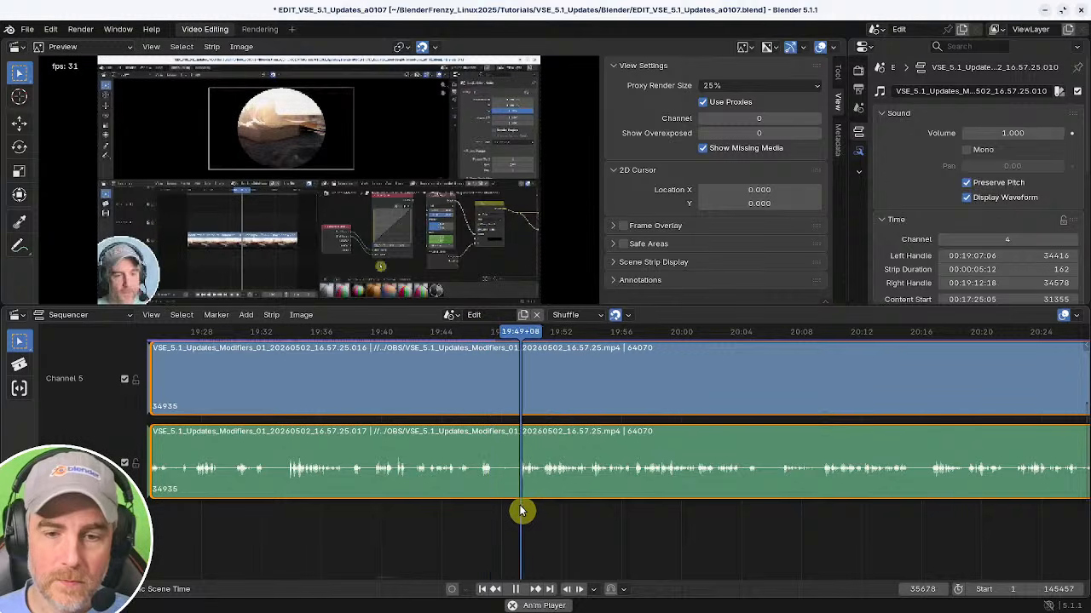
{"action": "right_click_drag", "start_coordinate": [426, 517], "coordinate": [262, 514], "text": "shift"}
{"action": "mouse_move", "coordinate": [289, 514]}
{"action": "middle_mouse_down"}
{"action": "mouse_move", "coordinate": [608, 518]}
{"action": "mouse_move", "coordinate": [380, 511]}
{"action": "mouse_move", "coordinate": [506, 545]}
{"action": "middle_mouse_up"}
{"action": "mouse_move", "coordinate": [507, 545]}
{"action": "middle_mouse_down", "text": "ctrl"}
{"action": "mouse_move", "coordinate": [521, 536]}
{"action": "mouse_move", "coordinate": [508, 547]}
{"action": "middle_mouse_up", "text": "ctrl"}
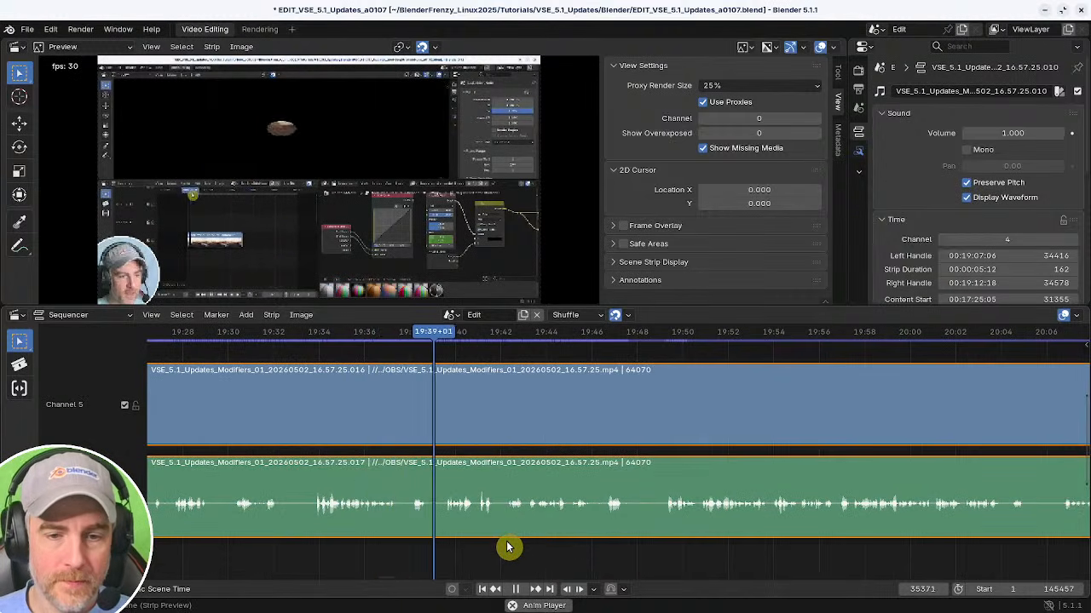
{"action": "key", "text": "space"}
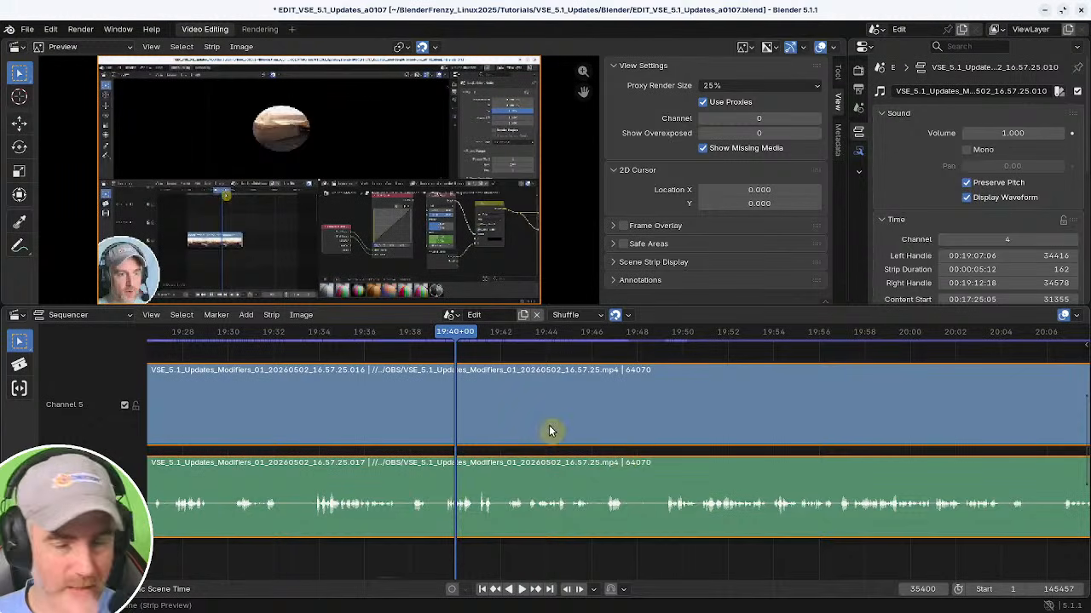
Zoom the sequencer out to overview the whole edited timeline, then zoom back in around 19:40.
{"action": "scroll", "coordinate": [656, 467], "scroll_direction": "down", "scroll_amount": 5}
{"action": "scroll", "coordinate": [673, 478], "scroll_direction": "up", "scroll_amount": 2}
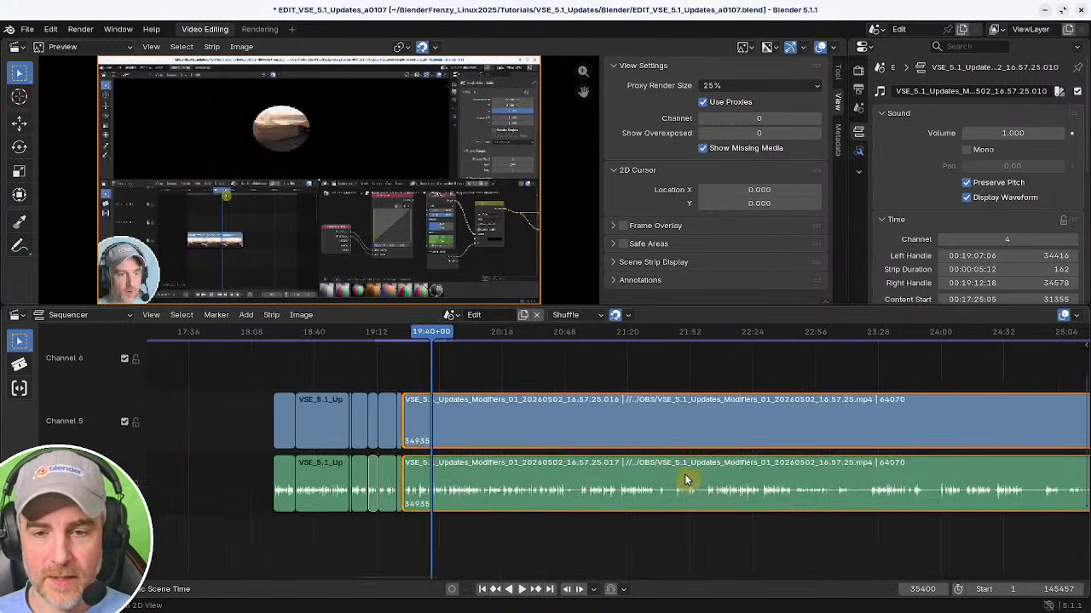
{"action": "scroll", "coordinate": [684, 478], "scroll_direction": "down", "scroll_amount": 6}
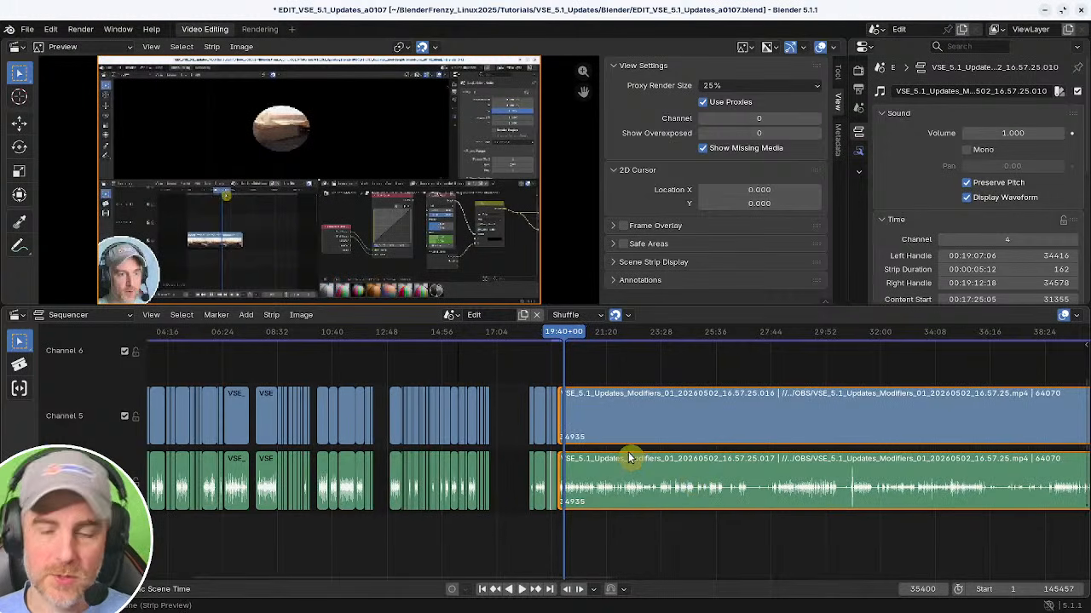
{"action": "scroll", "coordinate": [629, 455], "scroll_direction": "up", "scroll_amount": 1}
{"action": "middle_click_drag", "start_coordinate": [631, 454], "coordinate": [617, 482], "text": "ctrl"}
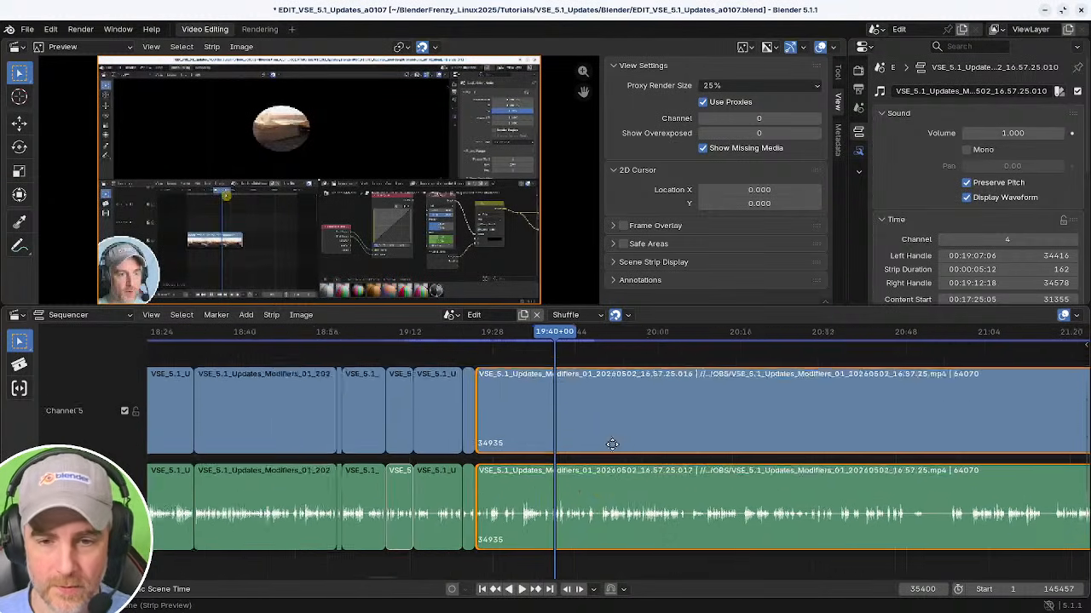
{"action": "middle_click_drag", "start_coordinate": [614, 444], "coordinate": [633, 458]}
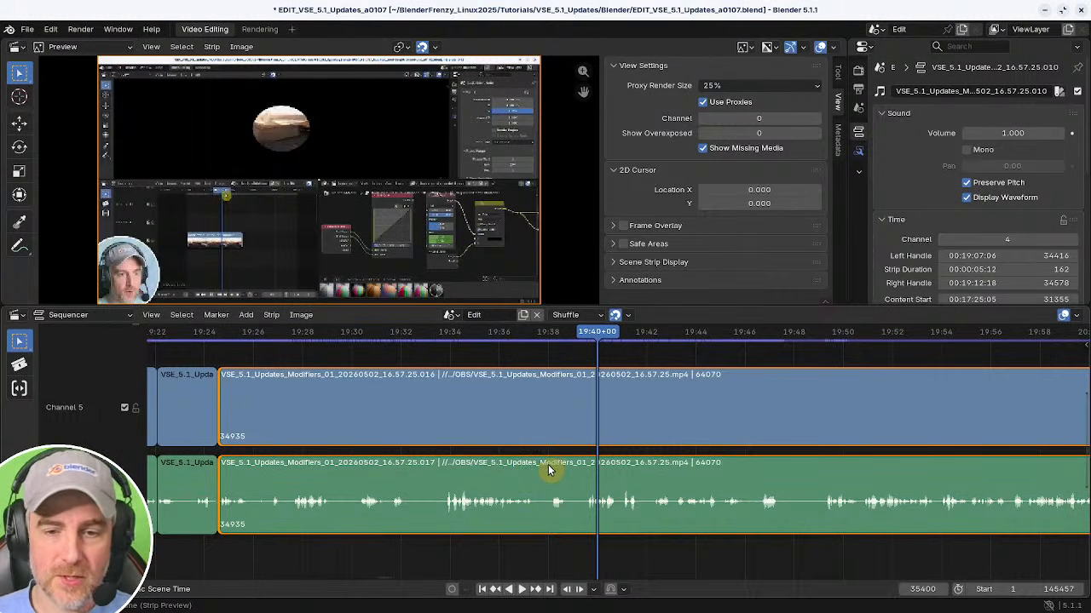
{"action": "middle_click_drag", "start_coordinate": [558, 473], "coordinate": [540, 479]}
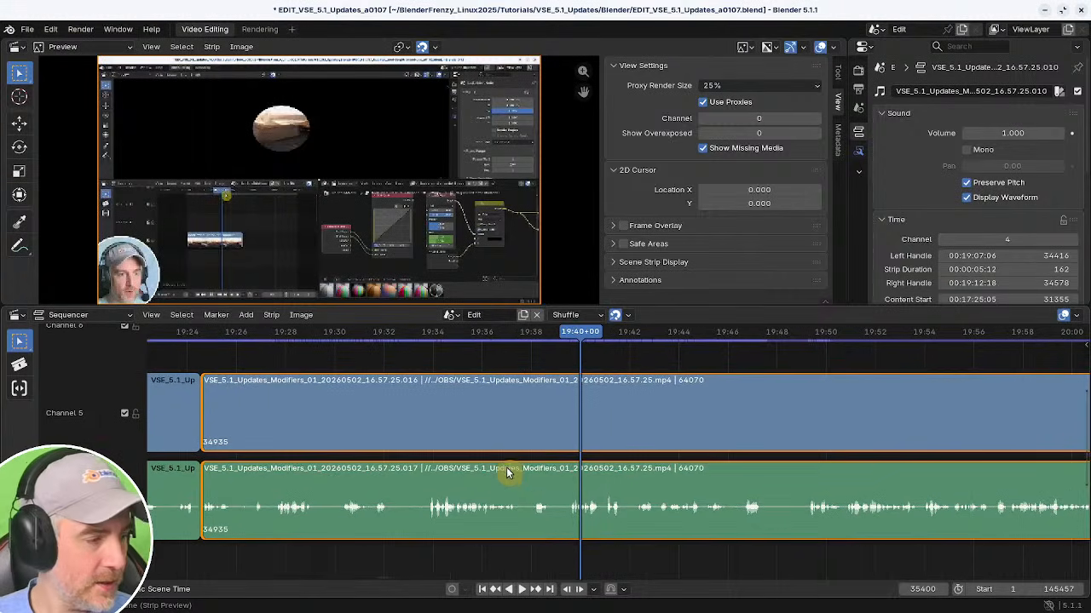
Replay the section around 19:47 and split both strips at about 19:47+10.
{"action": "right_click", "coordinate": [510, 466], "text": "shift"}
{"action": "key", "text": "space"}
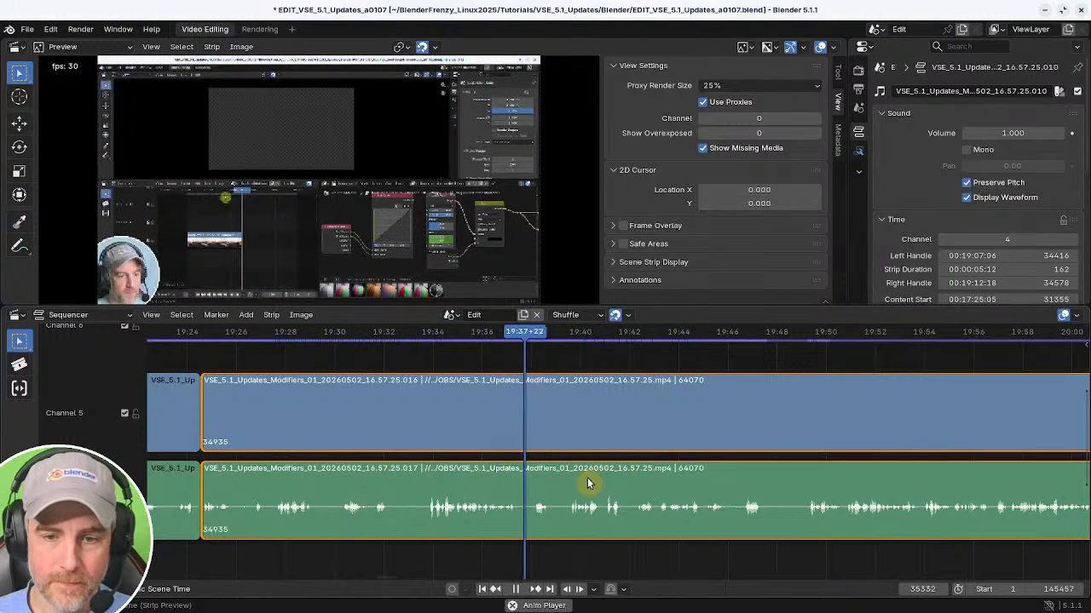
{"action": "middle_click_drag", "start_coordinate": [590, 522], "coordinate": [459, 509]}
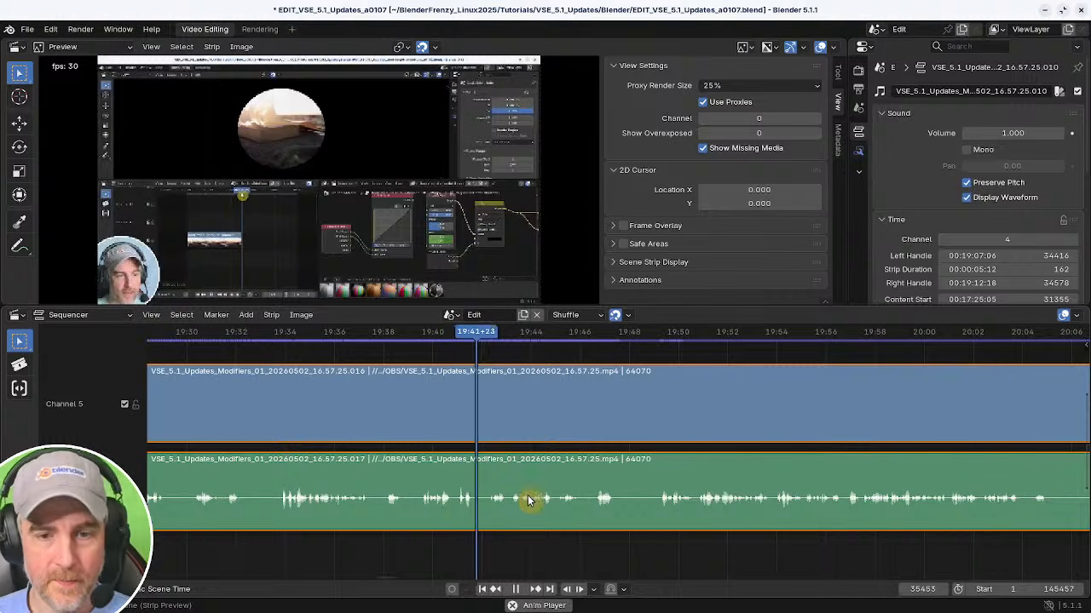
{"action": "middle_click_drag", "start_coordinate": [508, 498], "coordinate": [381, 487]}
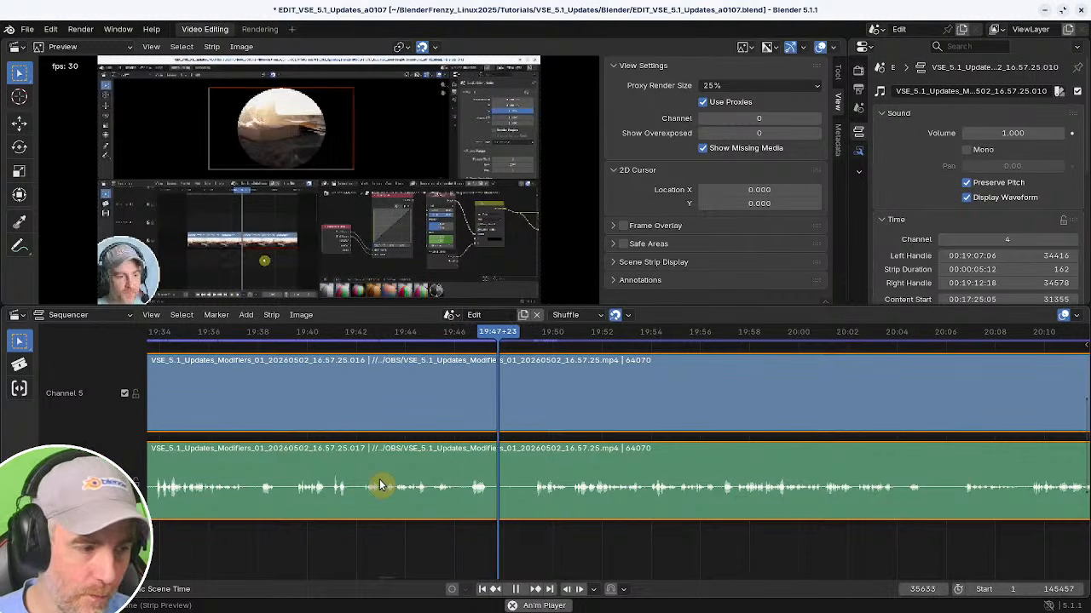
{"action": "middle_click_drag", "start_coordinate": [600, 508], "coordinate": [627, 502], "text": "ctrl"}
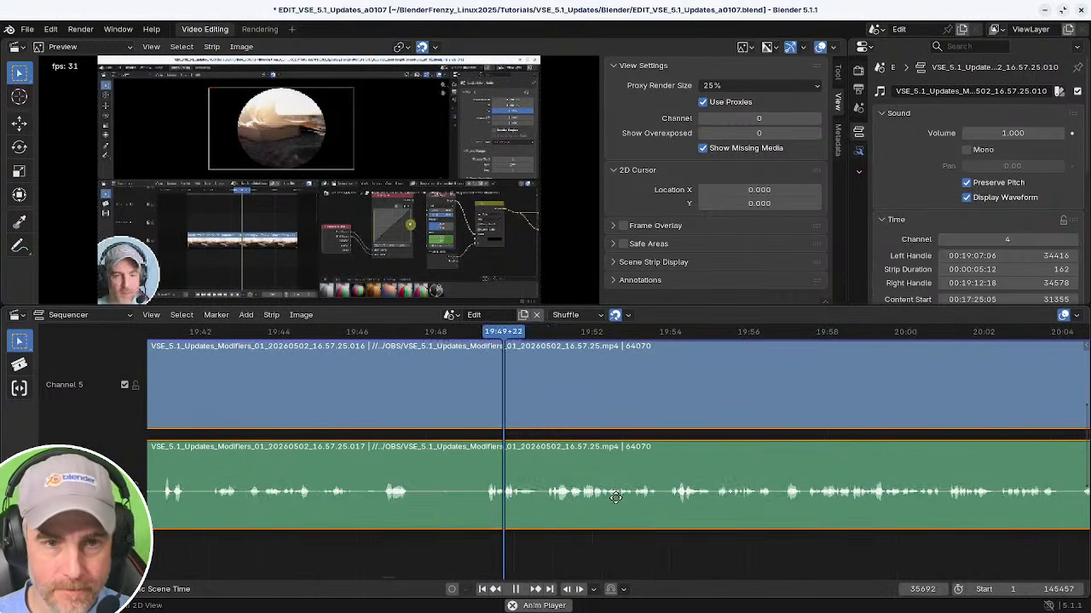
{"action": "right_click", "coordinate": [398, 522], "text": "shift"}
{"action": "key", "text": "space"}
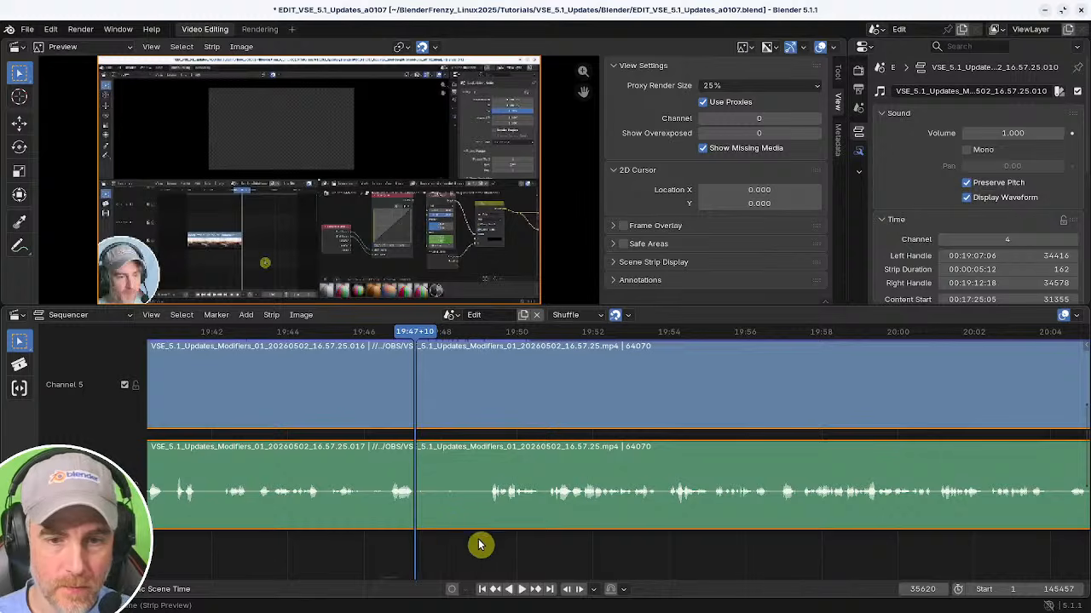
{"action": "key", "text": "space"}
{"action": "right_click", "coordinate": [401, 534], "text": "shift"}
{"action": "key", "text": "space"}
{"action": "key", "text": "k"}
{"action": "right_click_drag", "start_coordinate": [481, 543], "coordinate": [489, 546], "text": "shift"}
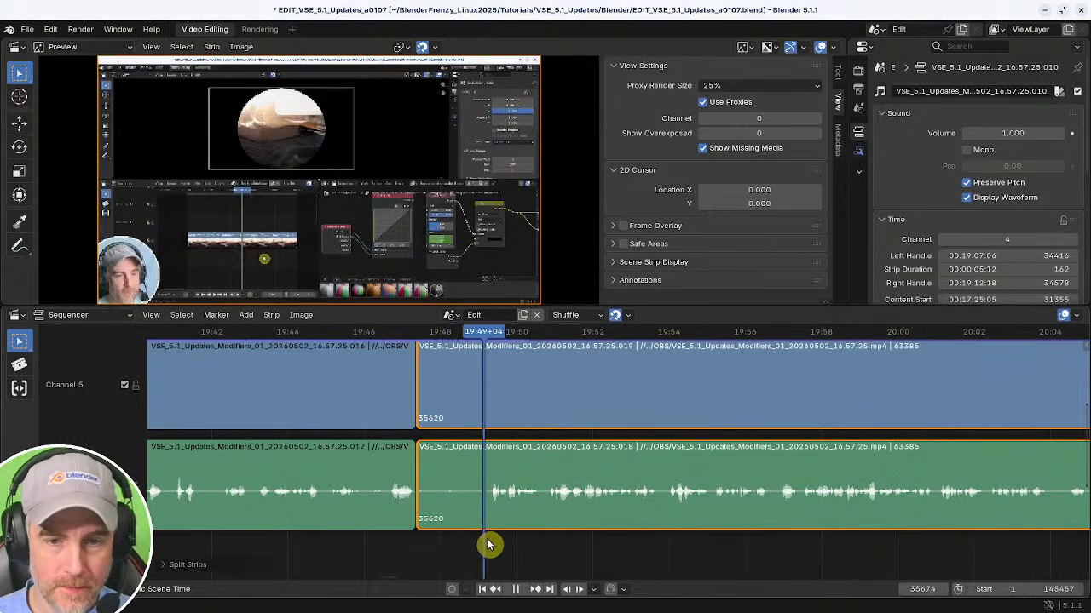
Remove the gap left by the cut at about 19:47 so the strips close up, then play from there.
{"action": "key", "text": "shift+s"}
{"action": "right_click", "coordinate": [400, 538], "text": "shift"}
{"action": "key", "text": "BackSpace"}
{"action": "key", "text": "space"}
{"action": "mouse_move", "coordinate": [431, 540]}
{"action": "middle_mouse_down", "text": "ctrl"}
{"action": "mouse_move", "coordinate": [491, 543]}
{"action": "mouse_move", "coordinate": [437, 546]}
{"action": "middle_mouse_up", "text": "ctrl"}
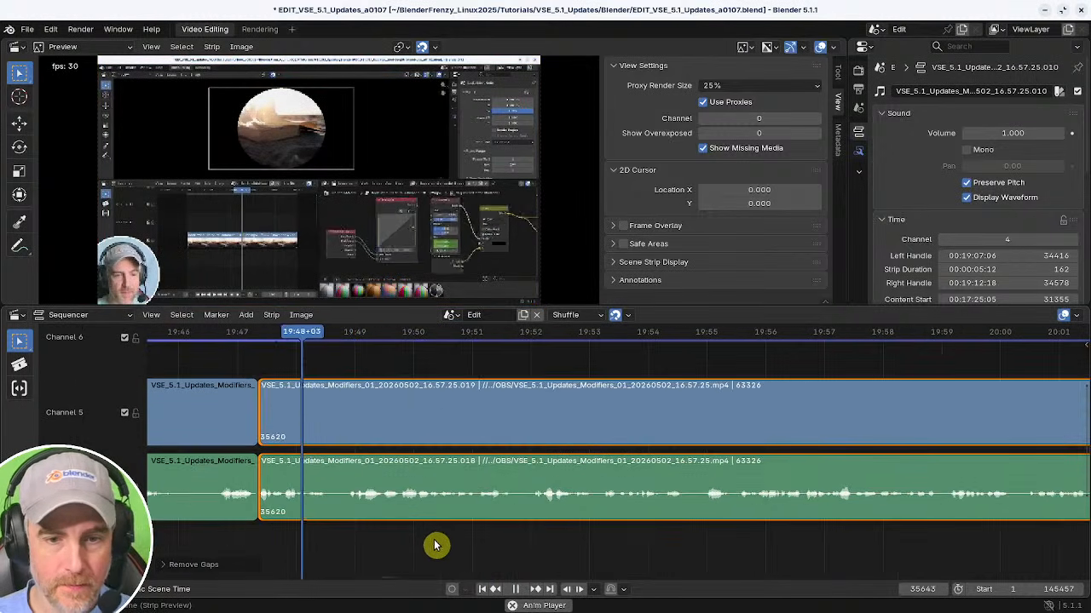
Zoom and scrub the timeline to review the section between about 19:50 and 20:05.
{"action": "left_click_drag", "start_coordinate": [394, 576], "coordinate": [490, 543]}
{"action": "middle_click_drag", "start_coordinate": [491, 548], "coordinate": [471, 550], "text": "ctrl"}
{"action": "middle_click_drag", "start_coordinate": [477, 548], "coordinate": [847, 533]}
{"action": "key", "text": "KP_0"}
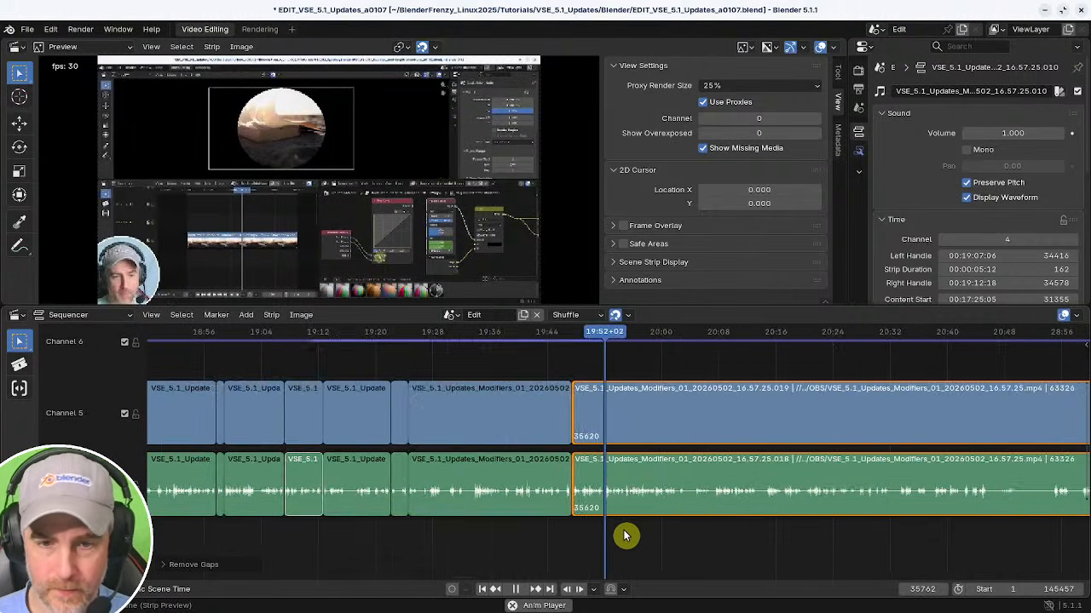
{"action": "middle_click_drag", "start_coordinate": [627, 532], "coordinate": [641, 510], "text": "ctrl"}
{"action": "middle_click_drag", "start_coordinate": [641, 510], "coordinate": [661, 523], "text": "ctrl"}
{"action": "middle_click_drag", "start_coordinate": [727, 514], "coordinate": [473, 513]}
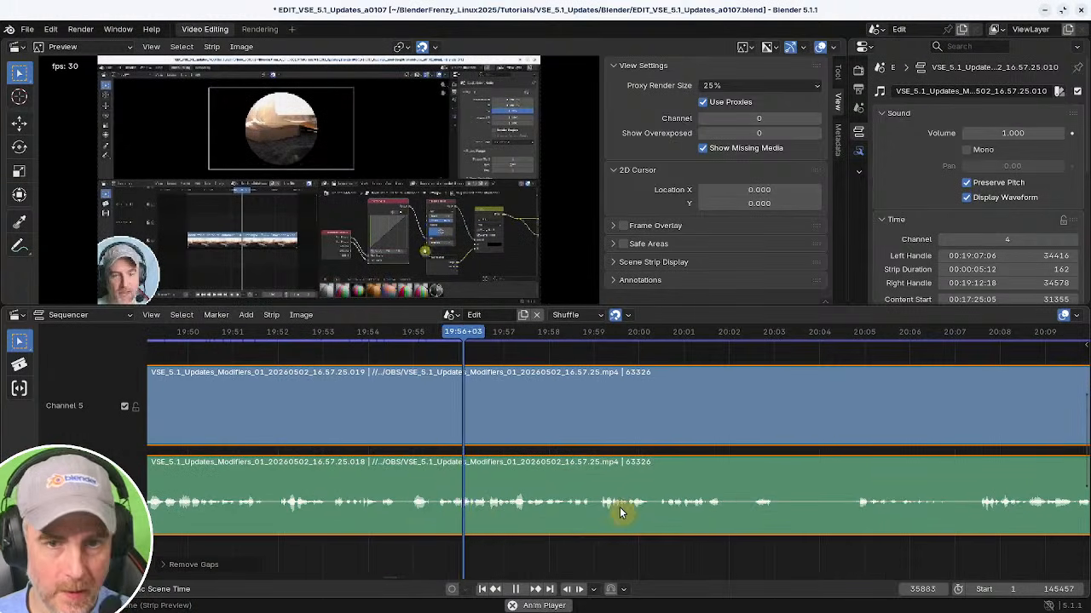
{"action": "middle_click_drag", "start_coordinate": [679, 512], "coordinate": [656, 514], "text": "ctrl"}
{"action": "middle_click_drag", "start_coordinate": [656, 514], "coordinate": [526, 516]}
{"action": "middle_click_drag", "start_coordinate": [591, 515], "coordinate": [509, 513]}
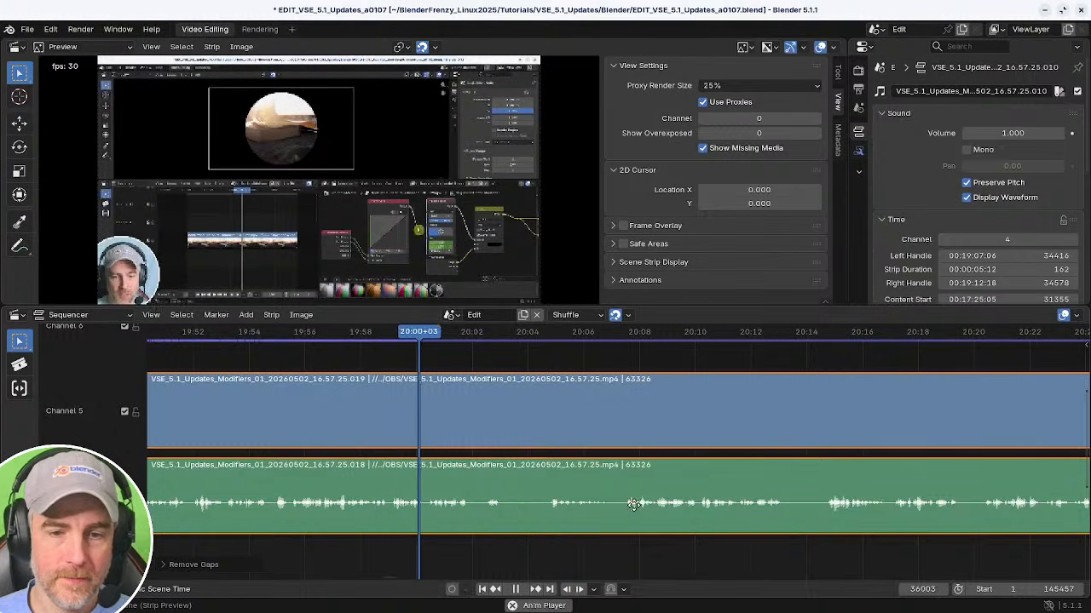
{"action": "middle_click_drag", "start_coordinate": [633, 504], "coordinate": [606, 505]}
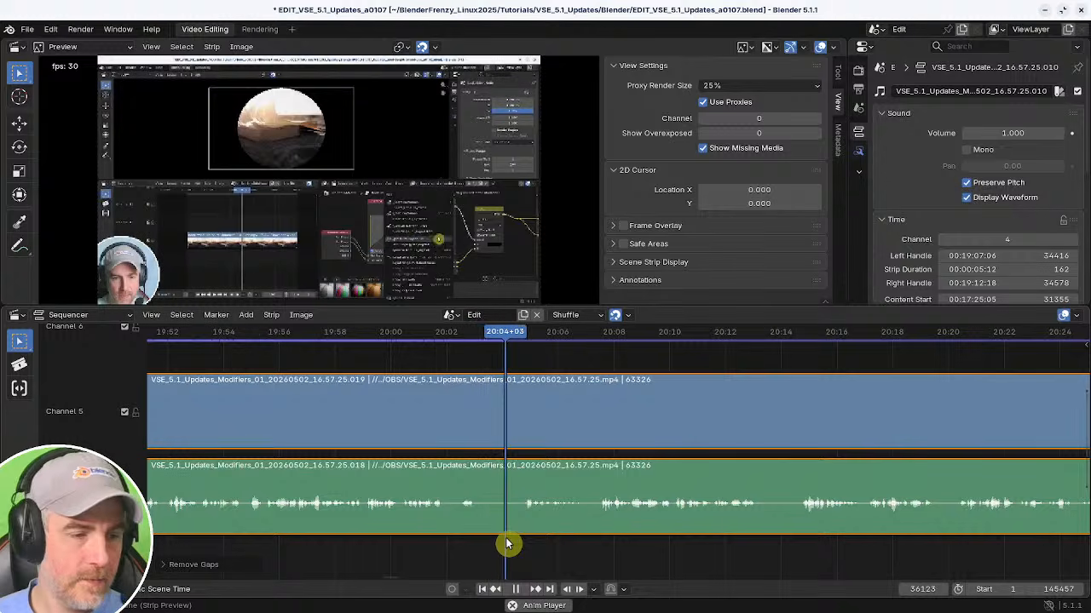
{"action": "left_click", "coordinate": [429, 530]}
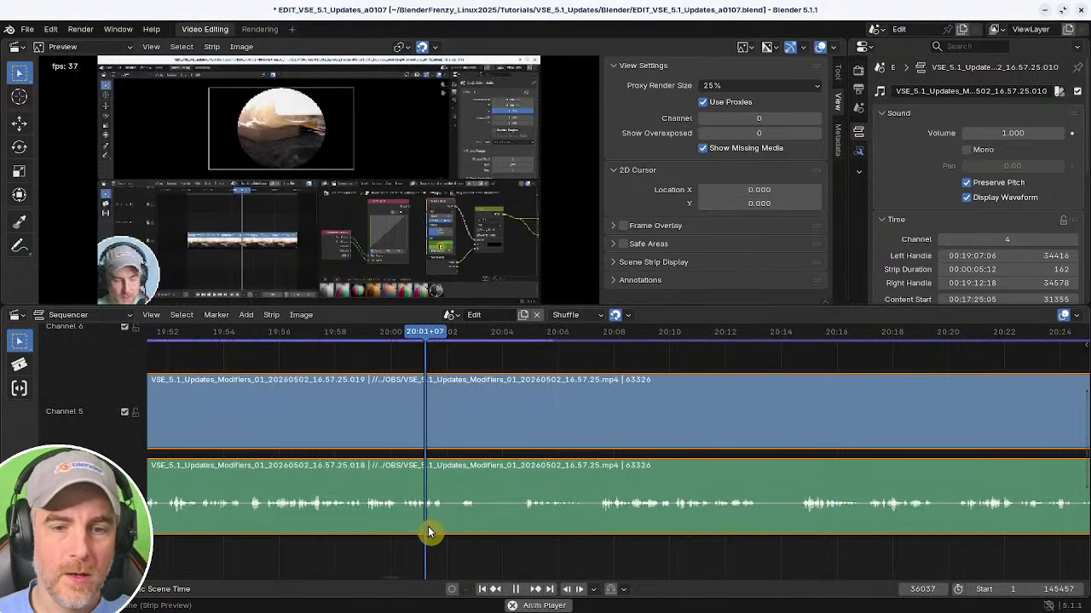
{"action": "key", "text": "space"}
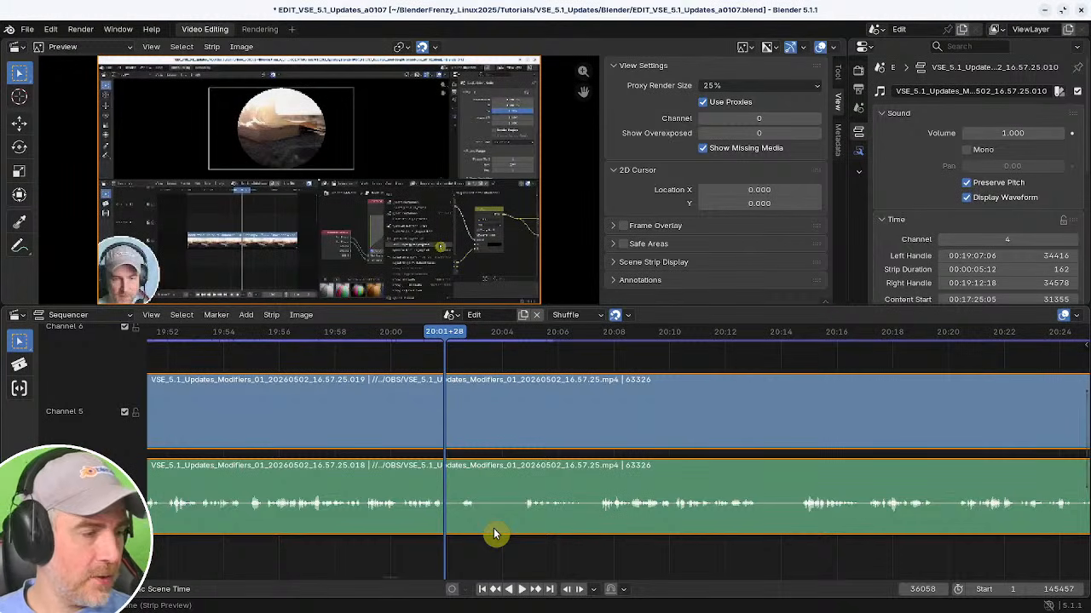
{"action": "left_click", "coordinate": [433, 541]}
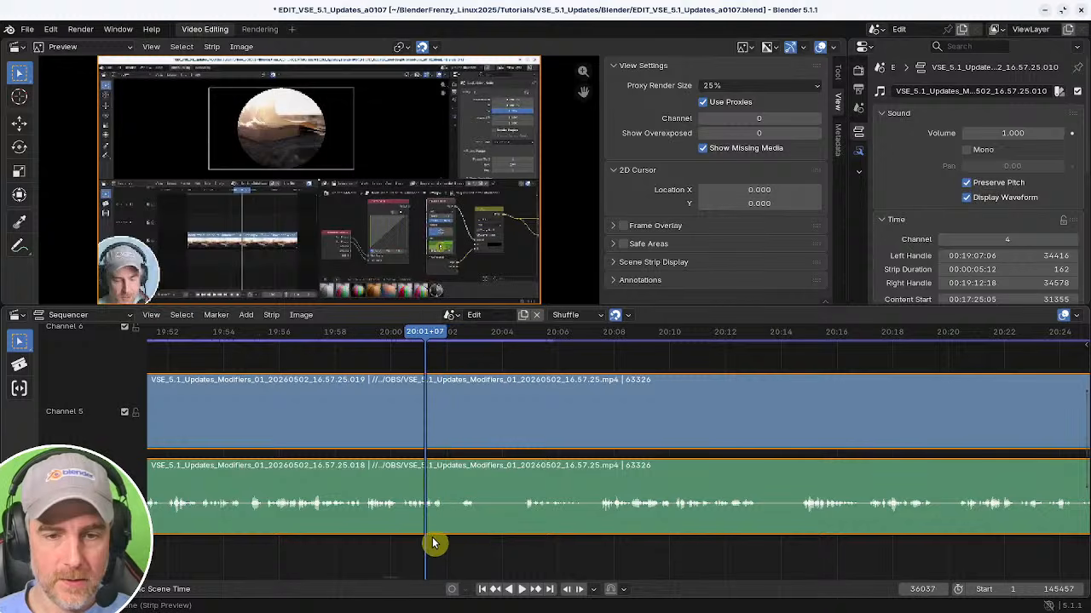
{"action": "key", "text": "space"}
Split both strips at about 20:01+28, remove the unwanted part and close the gap, then resume playback.
{"action": "key", "text": "space"}
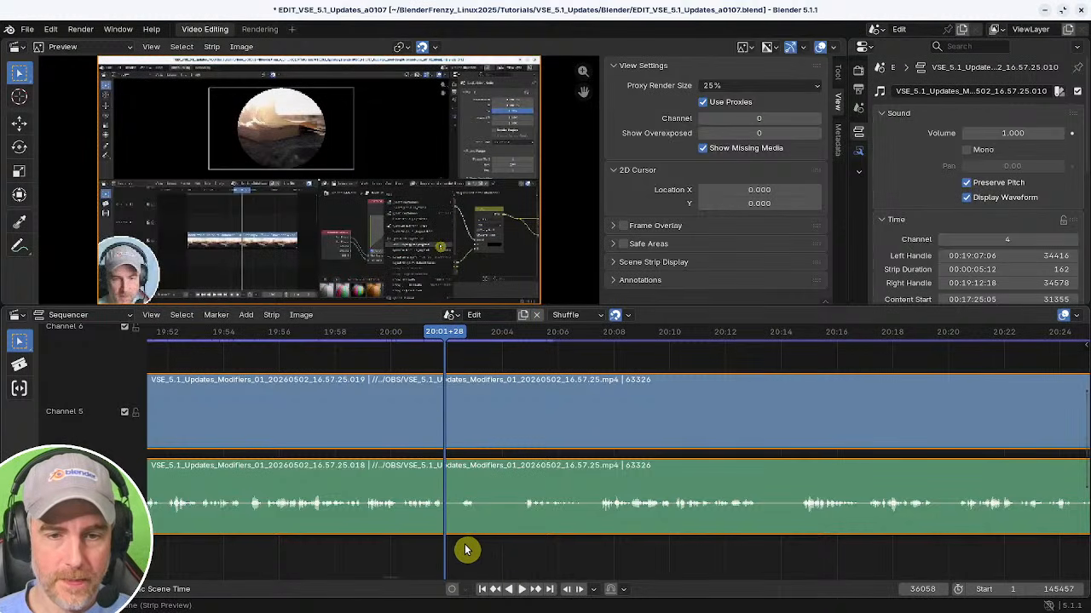
{"action": "key", "text": "k"}
{"action": "left_click_drag", "start_coordinate": [460, 549], "coordinate": [504, 550]}
{"action": "key", "text": "alt+k"}
{"action": "right_click", "coordinate": [428, 543], "text": "shift"}
{"action": "key", "text": "BackSpace"}
{"action": "key", "text": "space"}
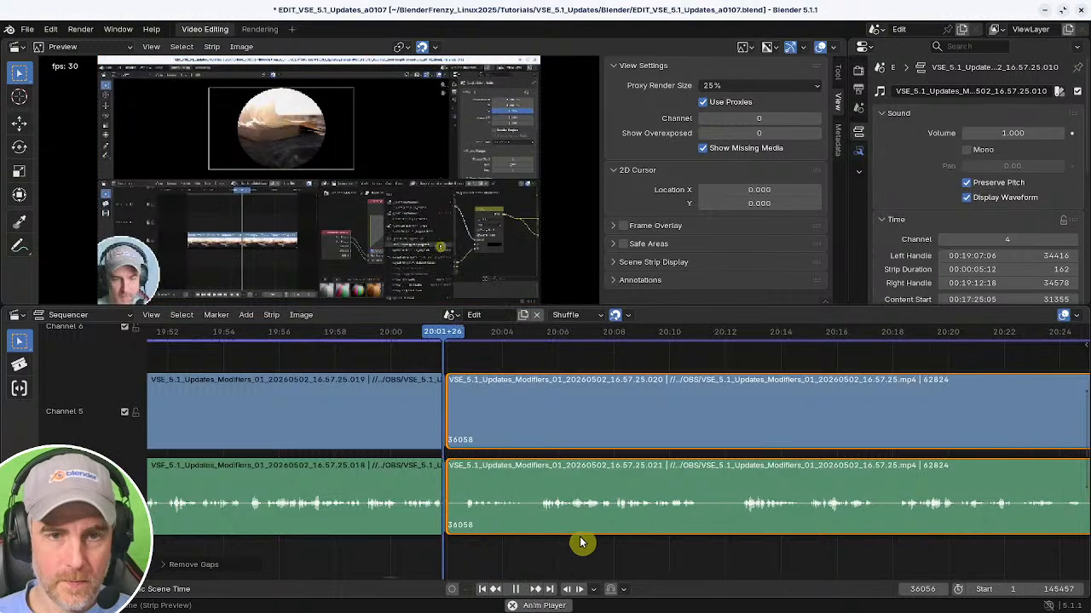
Play and scrub through the section from about 20:02 to 20:13 to review it.
{"action": "middle_click_drag", "start_coordinate": [581, 542], "coordinate": [401, 533]}
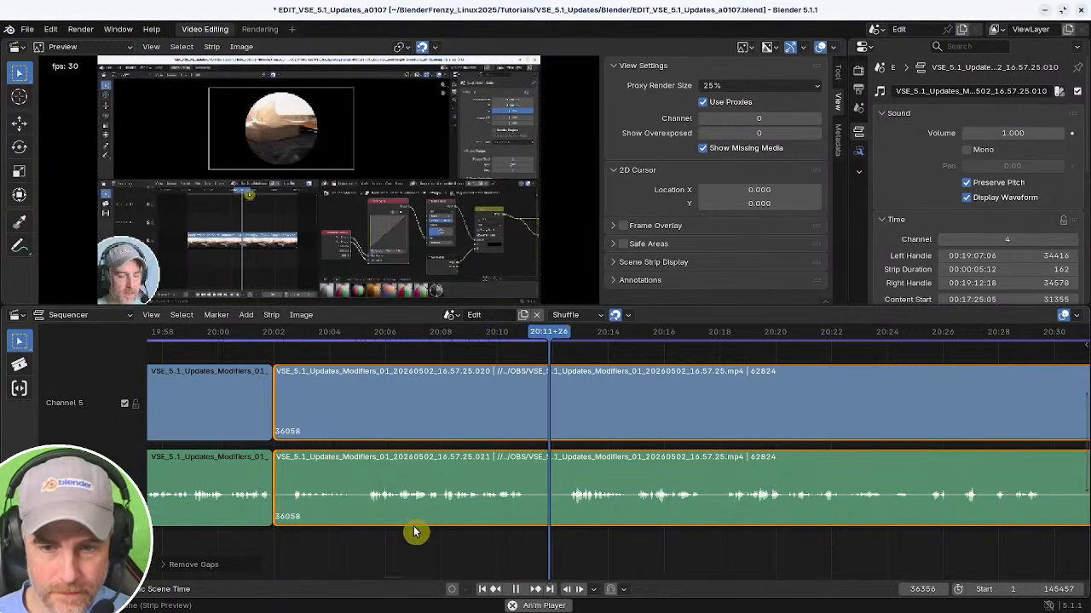
{"action": "left_click", "coordinate": [353, 535]}
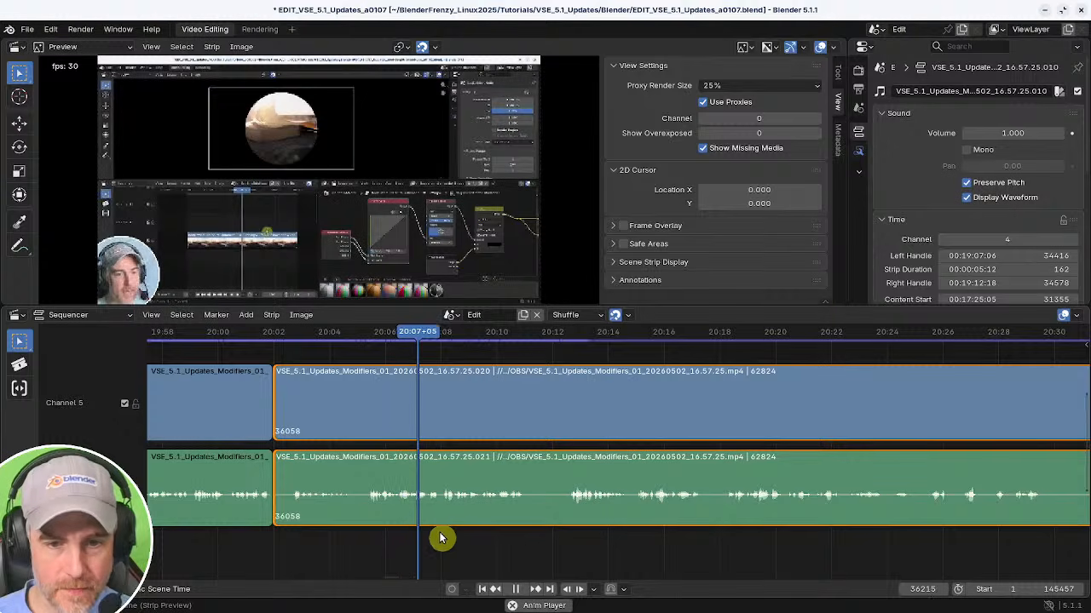
{"action": "key", "text": "space"}
{"action": "left_click", "coordinate": [579, 536]}
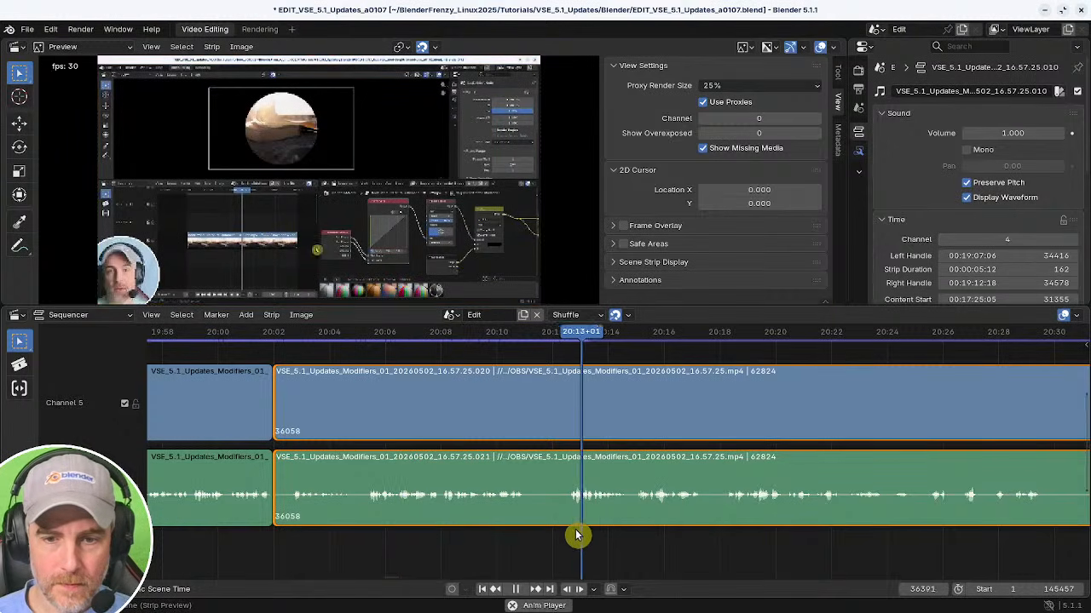
{"action": "right_click", "coordinate": [389, 536], "text": "shift"}
{"action": "middle_click_drag", "start_coordinate": [561, 532], "coordinate": [629, 538], "text": "ctrl"}
{"action": "key", "text": "space"}
{"action": "key", "text": "space"}
{"action": "middle_click_drag", "start_coordinate": [629, 537], "coordinate": [598, 523], "text": "ctrl"}
{"action": "right_click", "coordinate": [511, 548], "text": "shift"}
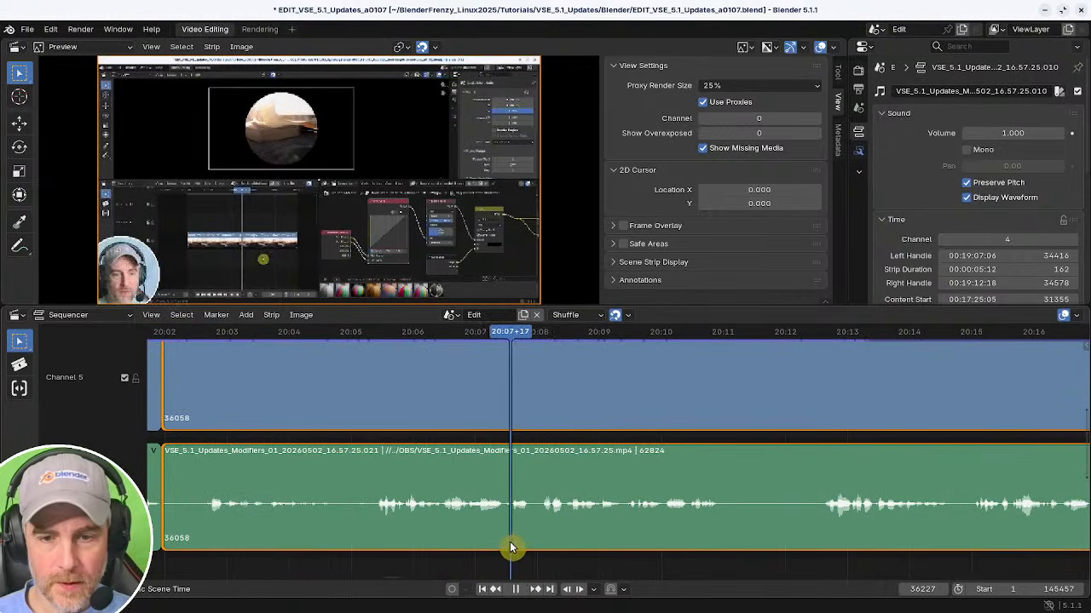
{"action": "key", "text": "space"}
{"action": "key", "text": "space"}
{"action": "right_click", "coordinate": [541, 549], "text": "shift"}
{"action": "right_click", "coordinate": [545, 549], "text": "shift"}
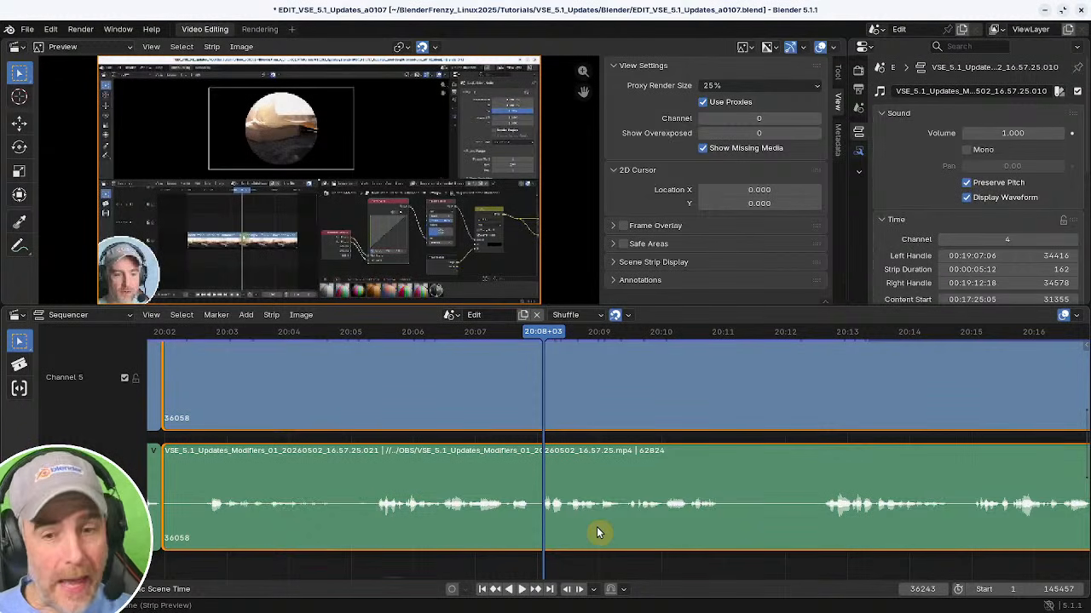
Zoom in around 20:08, then return to the cut at about 20:02 and replay it.
{"action": "middle_click_drag", "start_coordinate": [597, 527], "coordinate": [672, 513], "text": "ctrl"}
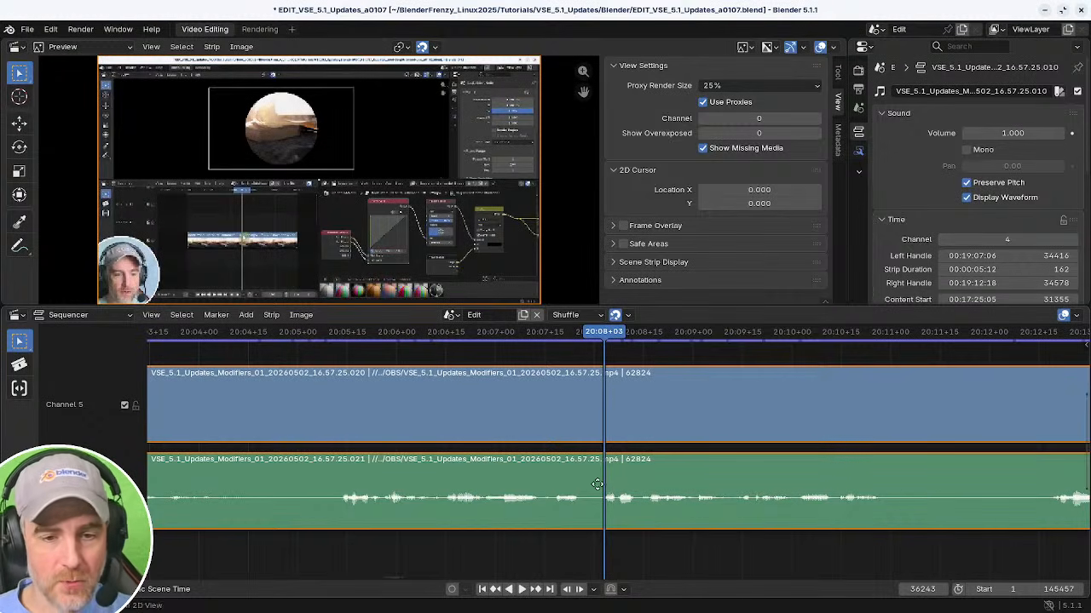
{"action": "middle_click_drag", "start_coordinate": [596, 483], "coordinate": [558, 512], "text": "ctrl"}
{"action": "right_click", "coordinate": [452, 544], "text": "shift"}
{"action": "key", "text": "space"}
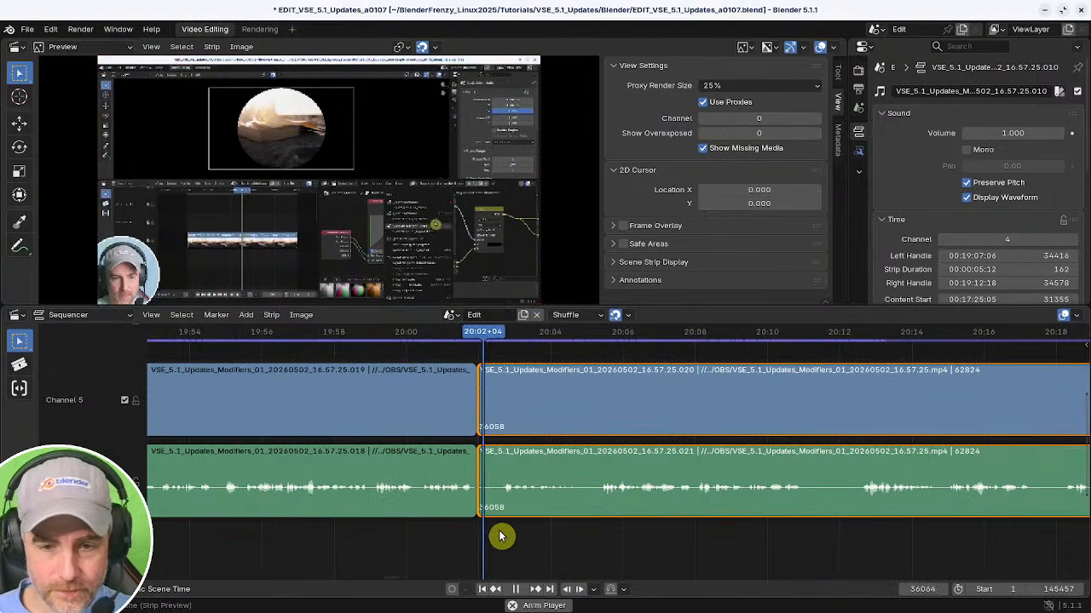
{"action": "key", "text": "space"}
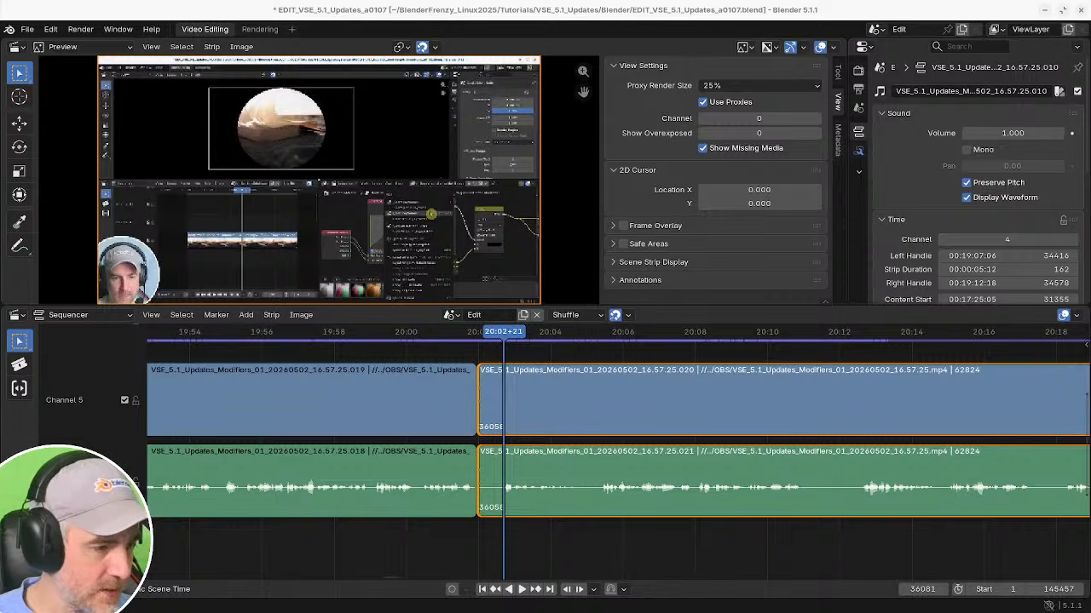
{"action": "key", "text": "space"}
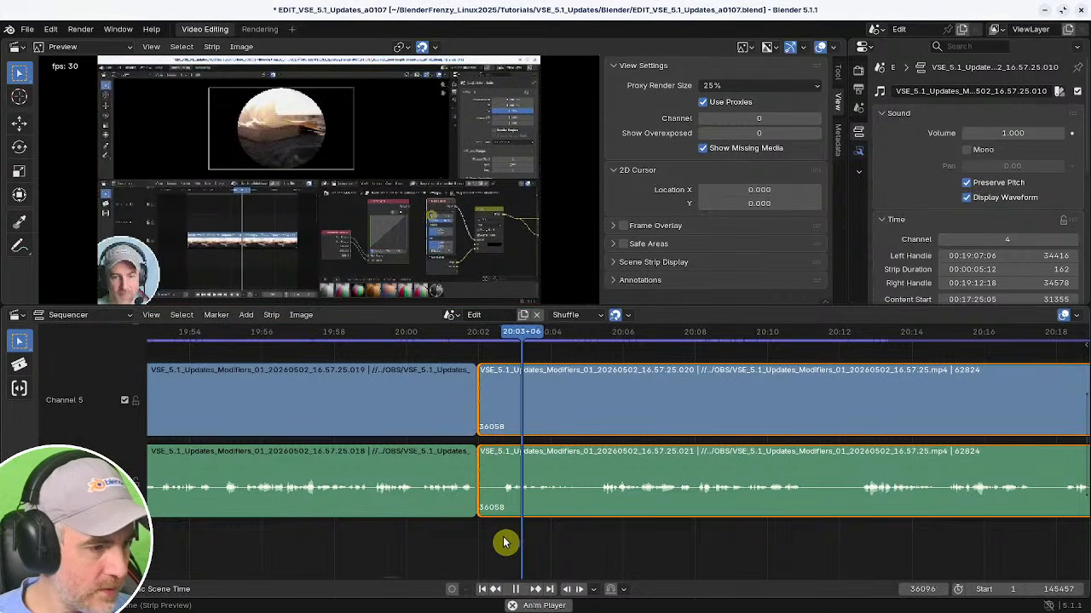
{"action": "key", "text": "space"}
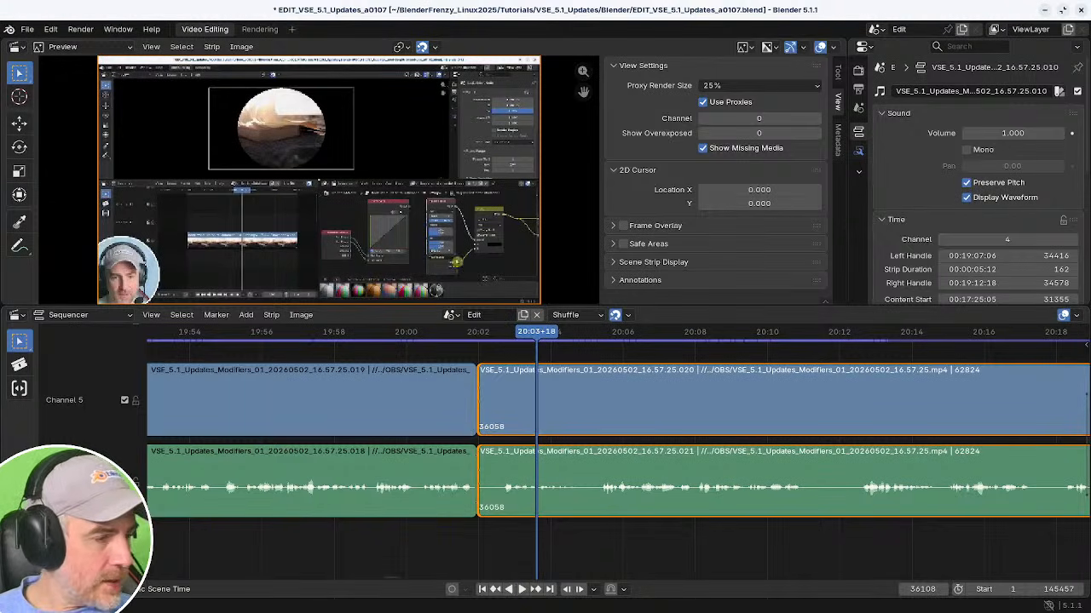
Select the audio strip after the 20:02 cut and set its volume to 1.5.
{"action": "middle_click_drag", "start_coordinate": [585, 486], "coordinate": [526, 486]}
{"action": "left_click", "coordinate": [529, 480]}
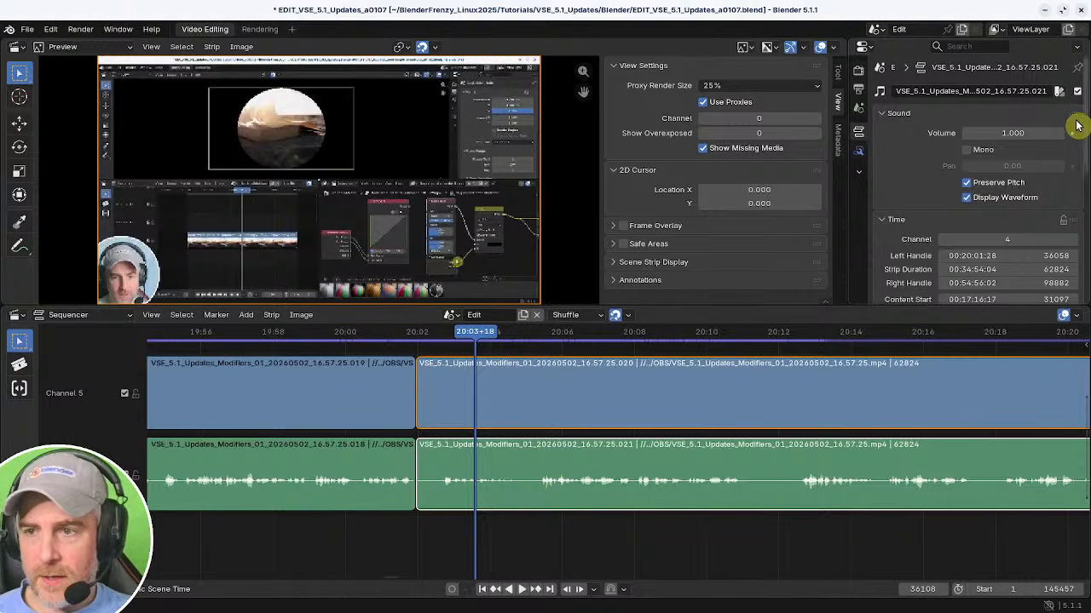
{"action": "left_click", "coordinate": [1028, 134]}
{"action": "type", "text": "1.5"}
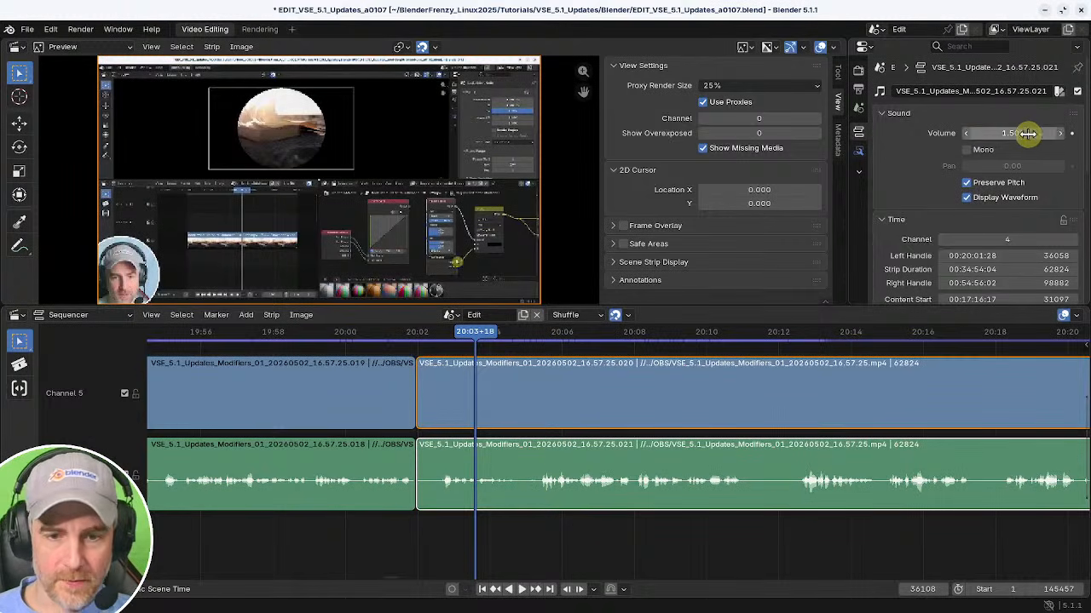
{"action": "key", "text": "Return"}
Play back the section from about 20:04 to 20:16 to check the louder audio.
{"action": "key", "text": "shift+ctrl+space"}
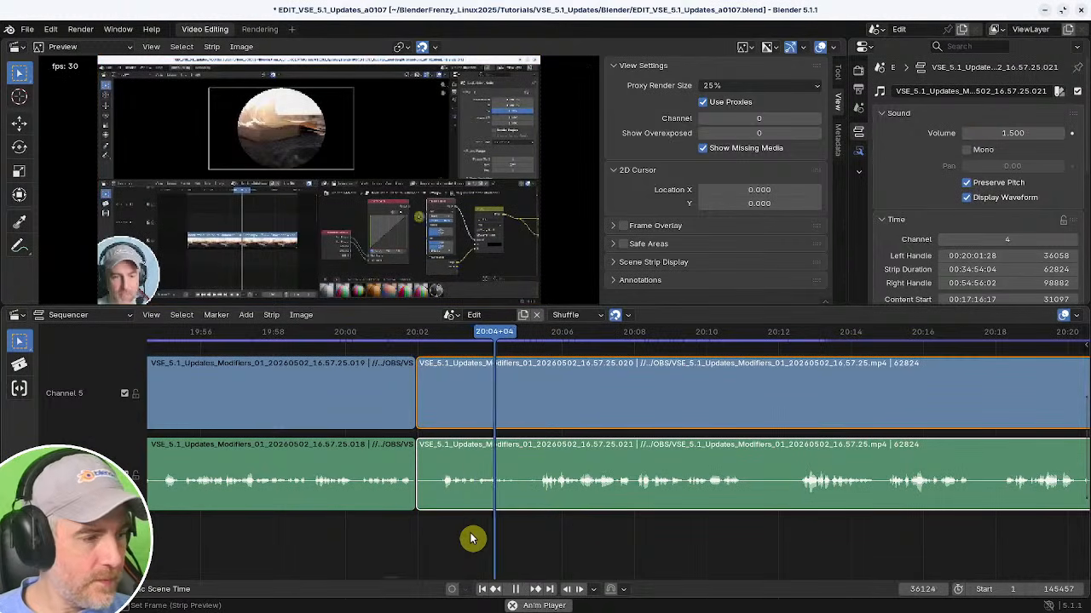
{"action": "middle_click_drag", "start_coordinate": [601, 537], "coordinate": [500, 541], "text": "shift"}
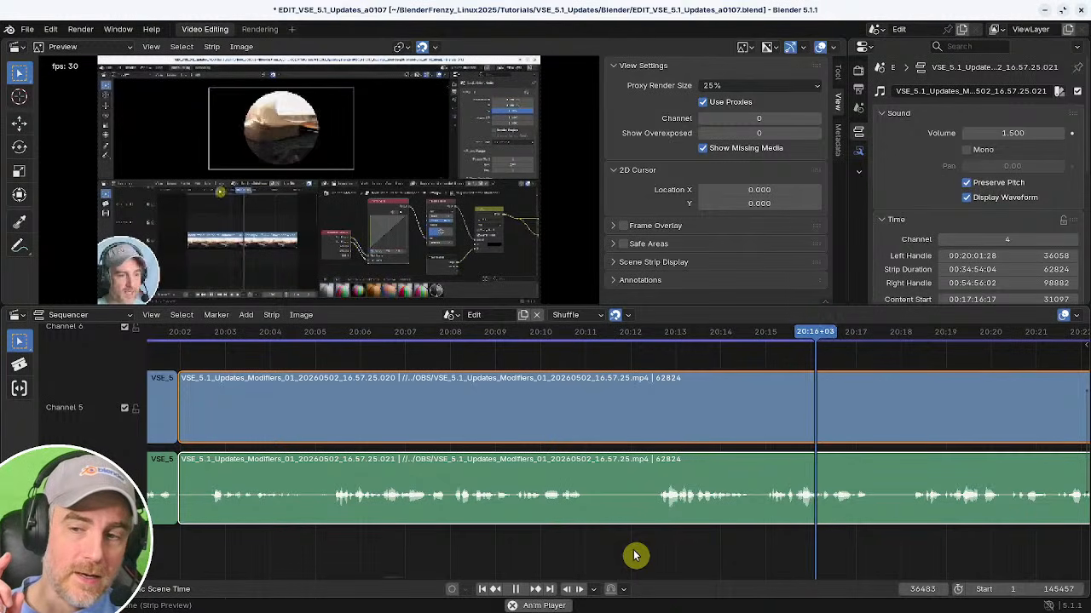
{"action": "key", "text": "space"}
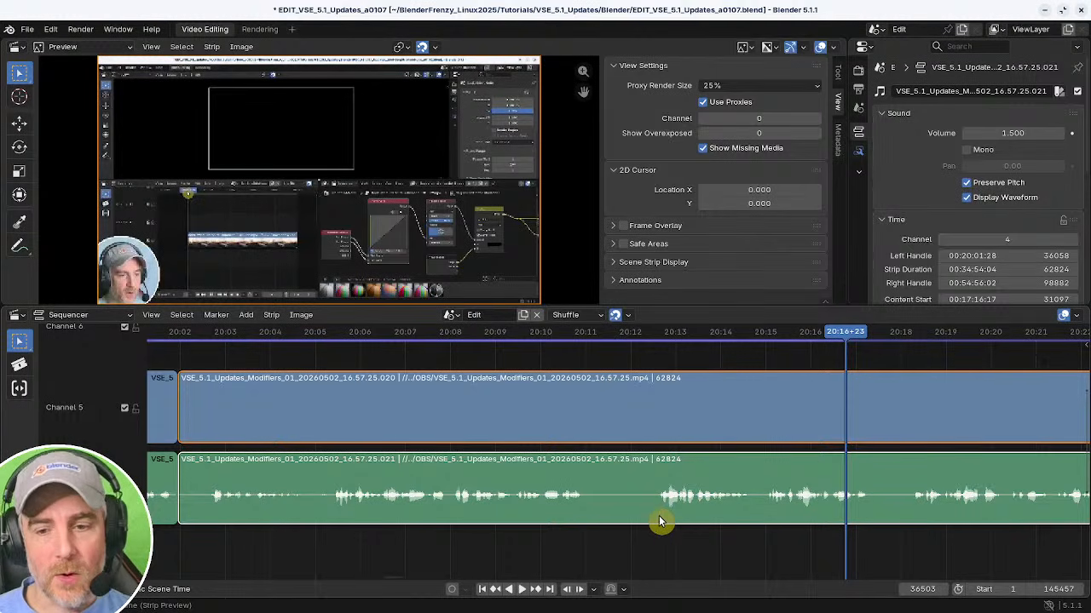
{"action": "left_click", "coordinate": [657, 524]}
{"action": "key", "text": "space"}
{"action": "key", "text": "Escape"}
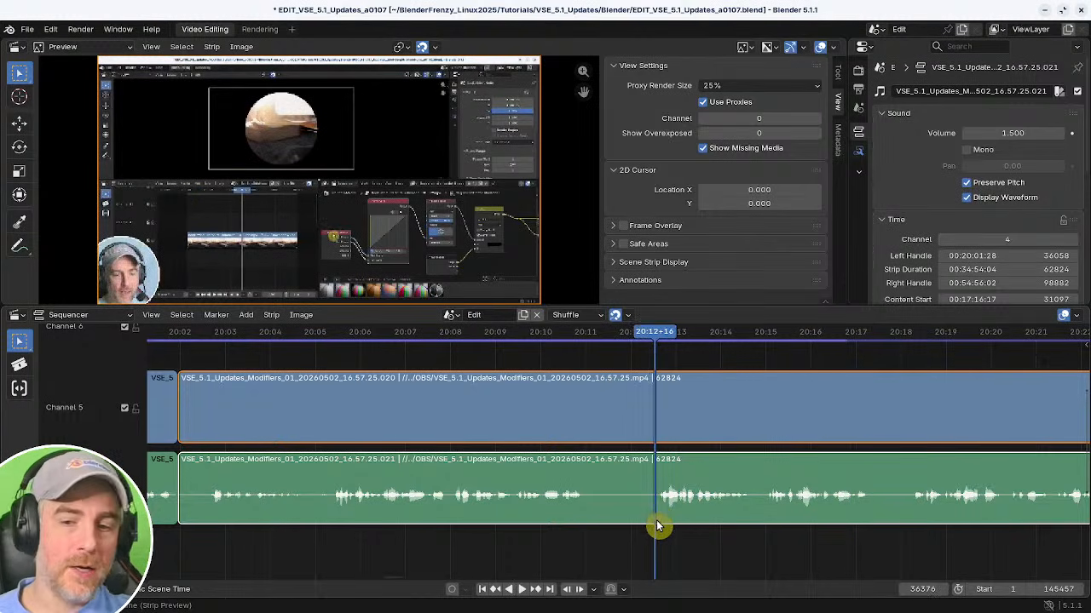
{"action": "key", "text": "space"}
{"action": "key", "text": "space"}
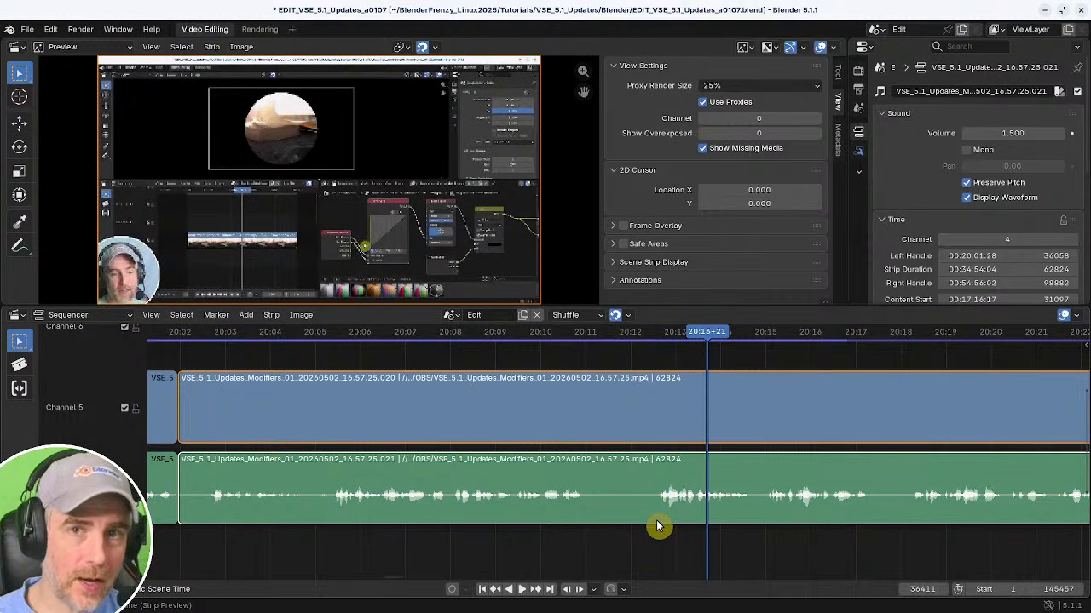
{"action": "left_click", "coordinate": [353, 540]}
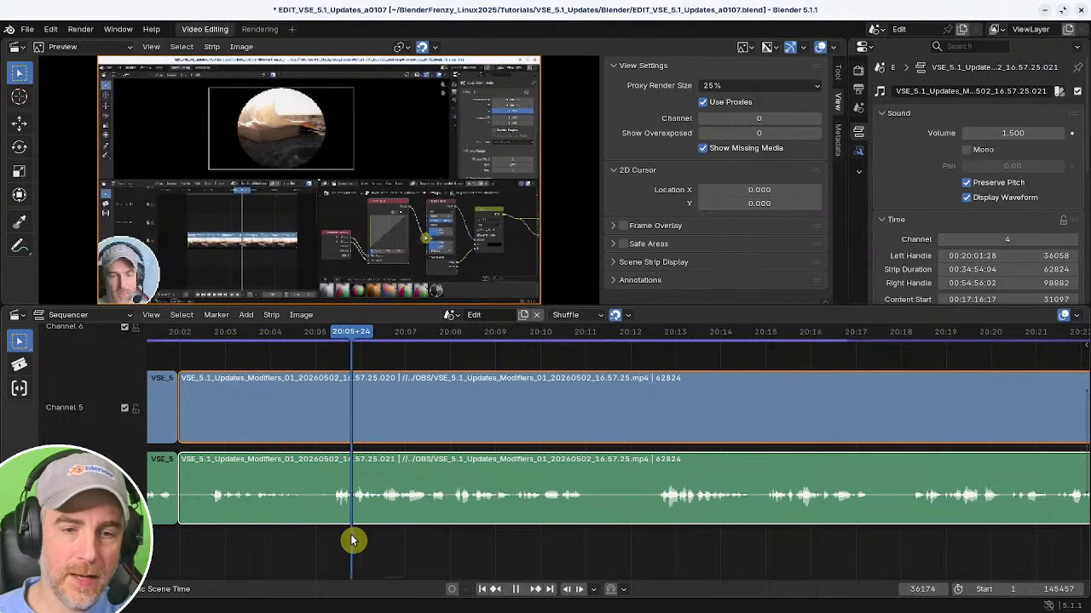
{"action": "key", "text": "space"}
{"action": "key", "text": "space"}
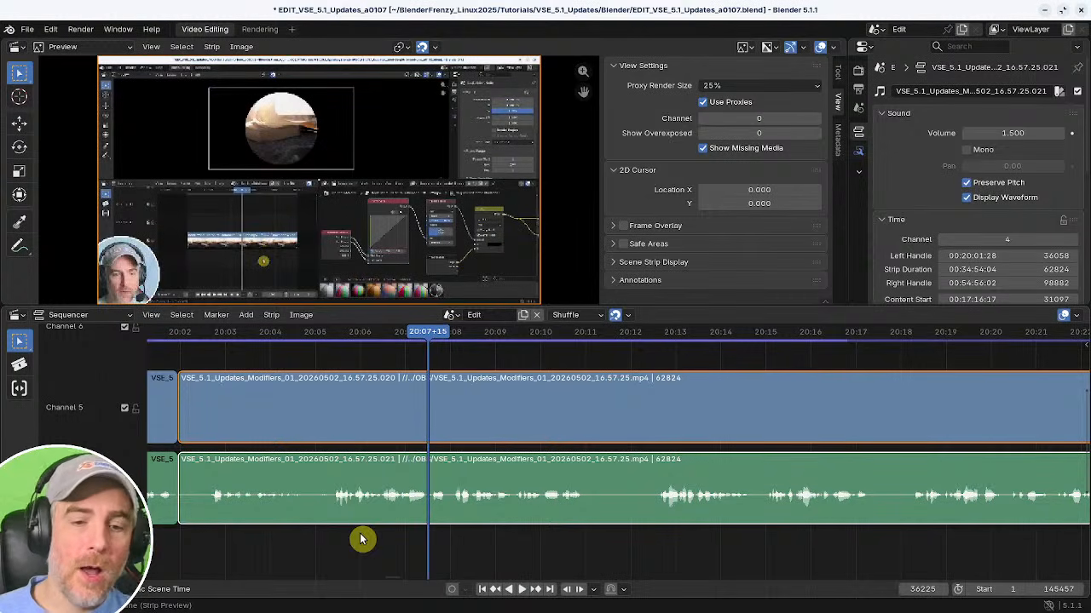
Zoom in around 20:07 and scrub the section between 20:06 and 20:08 closely.
{"action": "middle_click_drag", "start_coordinate": [409, 489], "coordinate": [519, 468]}
{"action": "middle_click_drag", "start_coordinate": [519, 468], "coordinate": [545, 482], "text": "ctrl"}
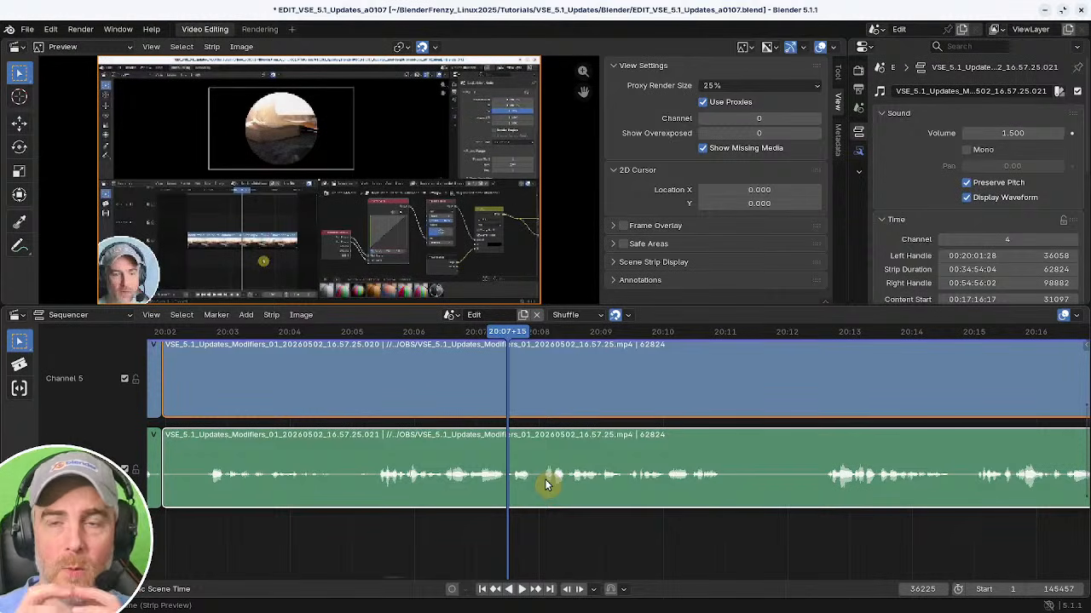
{"action": "left_click", "coordinate": [446, 523]}
{"action": "key", "text": "space"}
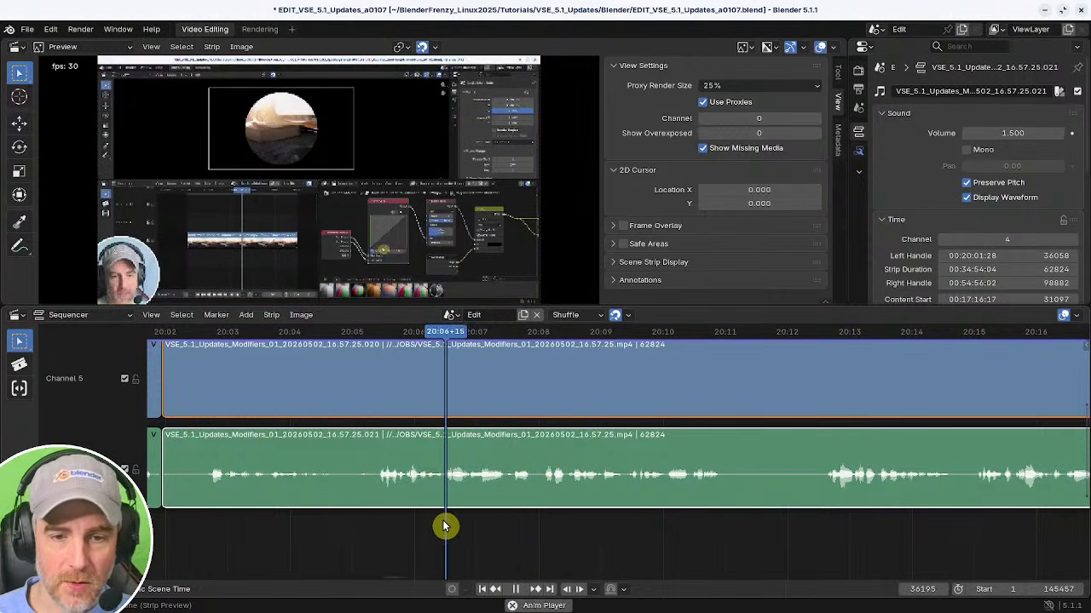
{"action": "key", "text": "space"}
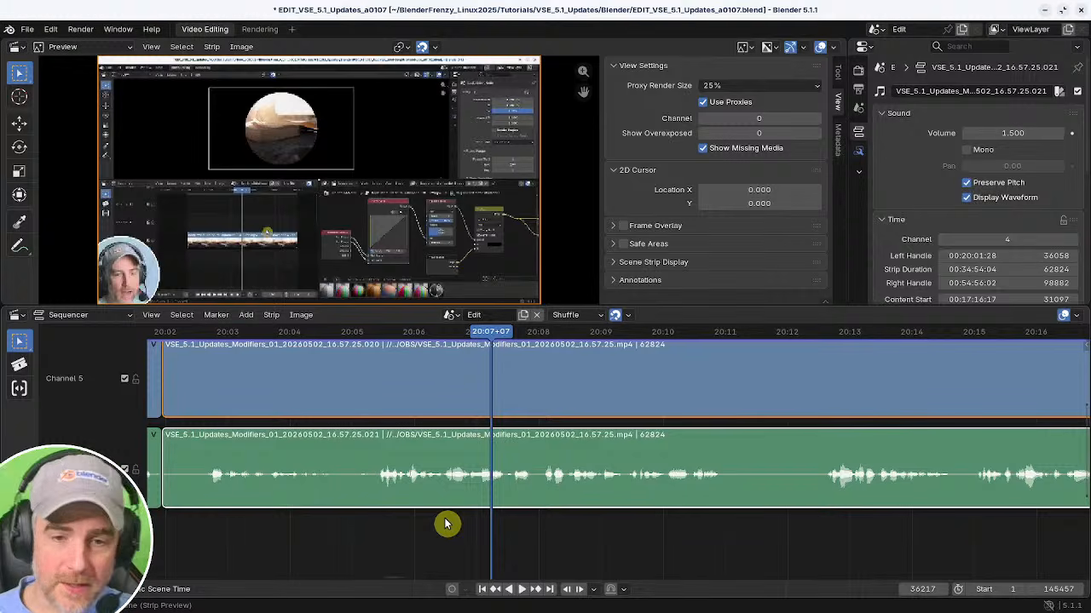
{"action": "middle_click_drag", "start_coordinate": [545, 506], "coordinate": [574, 515]}
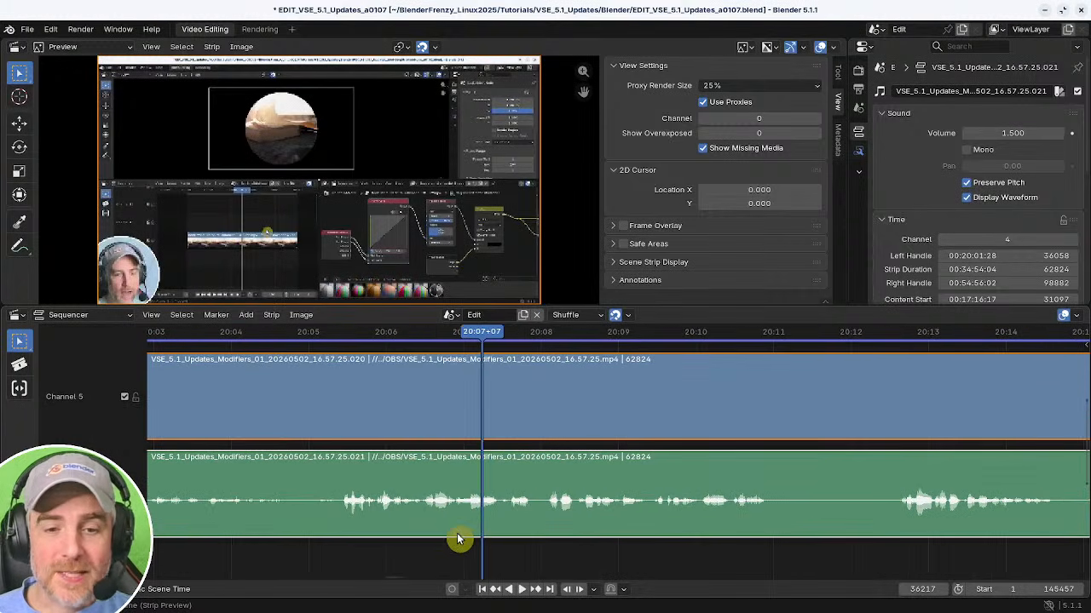
{"action": "left_click", "coordinate": [447, 536]}
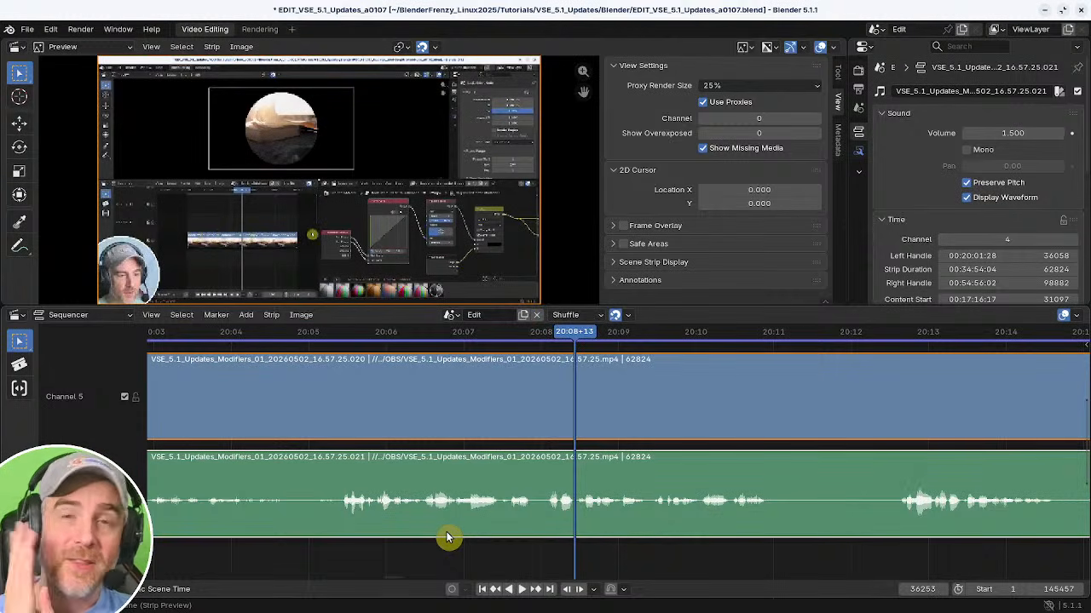
{"action": "middle_click_drag", "start_coordinate": [520, 482], "coordinate": [535, 522], "text": "ctrl"}
{"action": "left_click_drag", "start_coordinate": [523, 534], "coordinate": [488, 548]}
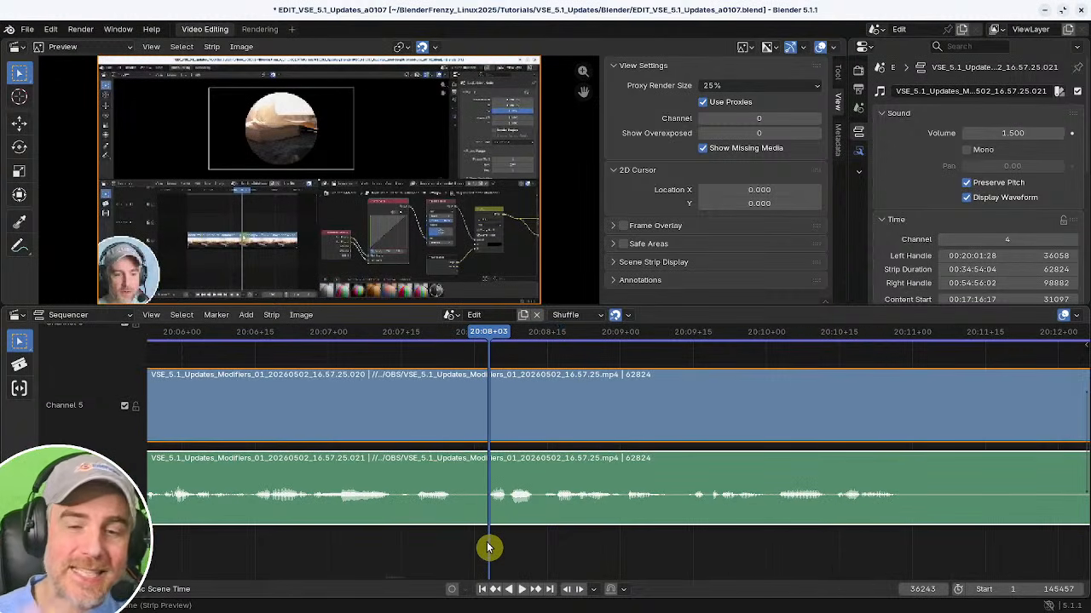
Cut out the section between 20:08:03 and 20:13:03, delete it, and remove the resulting gap.
{"action": "key", "text": "k"}
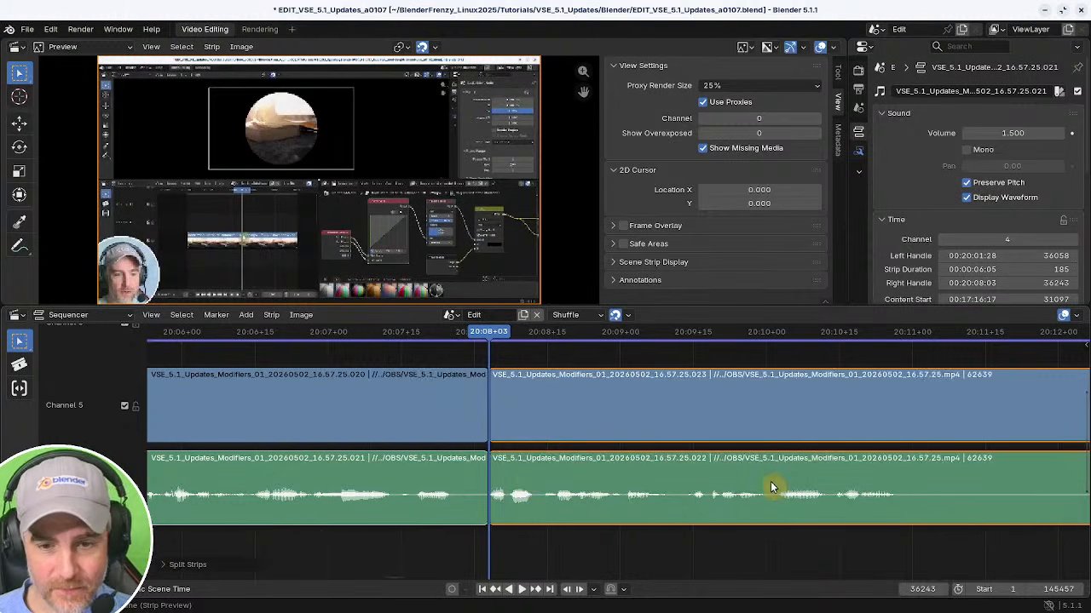
{"action": "middle_click_drag", "start_coordinate": [773, 483], "coordinate": [411, 462]}
{"action": "left_click", "coordinate": [350, 468]}
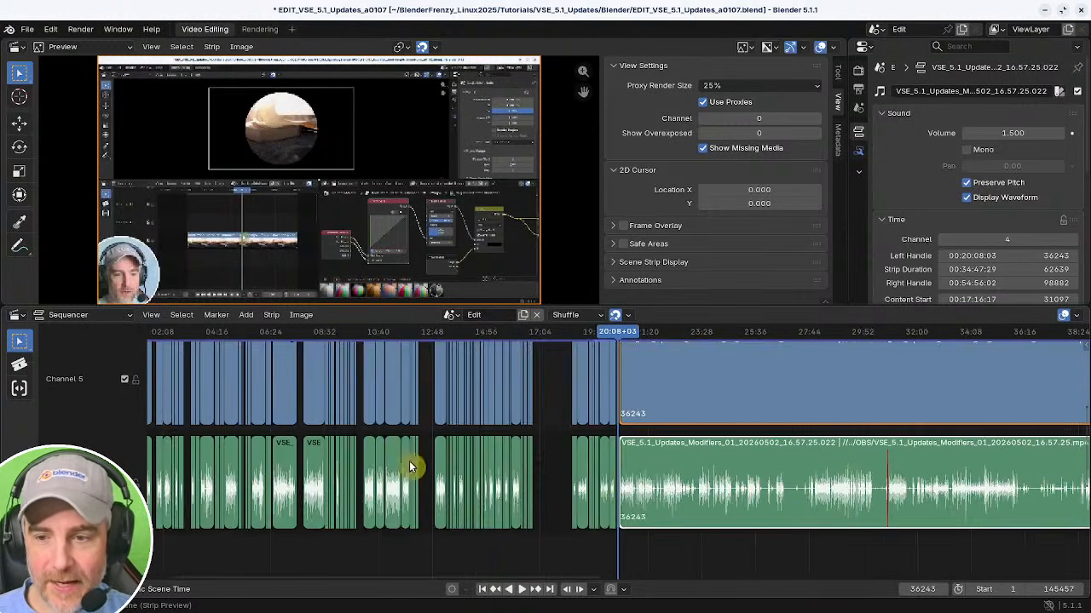
{"action": "middle_click_drag", "start_coordinate": [654, 477], "coordinate": [826, 484], "text": "ctrl"}
{"action": "middle_click_drag", "start_coordinate": [758, 489], "coordinate": [450, 472]}
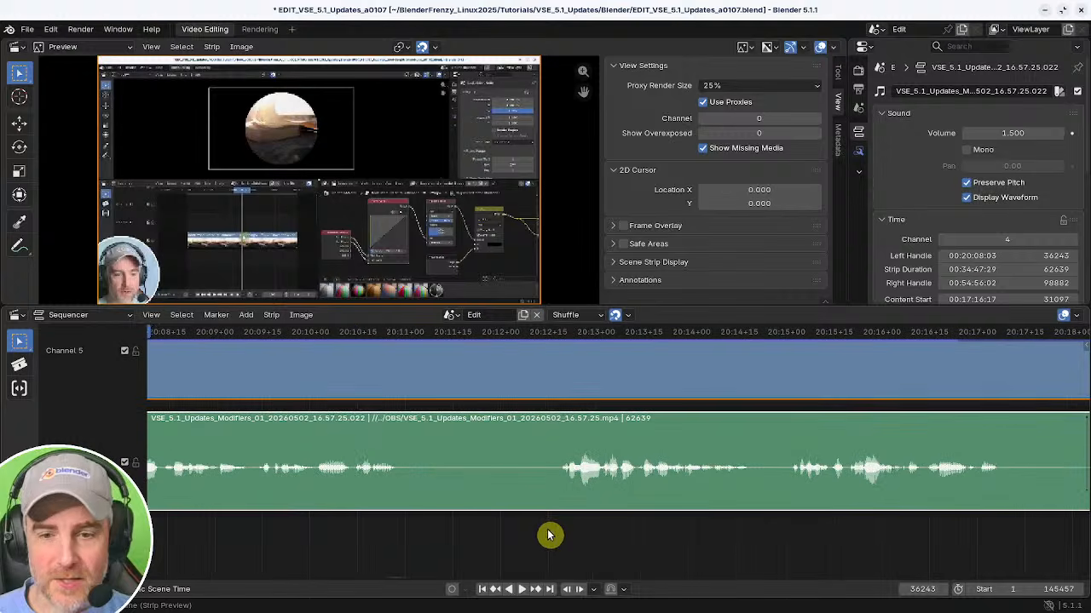
{"action": "left_click_drag", "start_coordinate": [547, 532], "coordinate": [624, 529]}
{"action": "right_click_drag", "start_coordinate": [625, 529], "coordinate": [613, 525], "text": "shift"}
{"action": "middle_click_drag", "start_coordinate": [586, 521], "coordinate": [545, 517]}
{"action": "middle_click_drag", "start_coordinate": [545, 516], "coordinate": [567, 508], "text": "ctrl"}
{"action": "right_click_drag", "start_coordinate": [466, 510], "coordinate": [467, 516], "text": "shift"}
{"action": "mouse_move", "coordinate": [554, 527]}
{"action": "right_mouse_down", "text": "shift"}
{"action": "mouse_move", "coordinate": [538, 523]}
{"action": "mouse_move", "coordinate": [570, 524]}
{"action": "mouse_move", "coordinate": [521, 531]}
{"action": "mouse_move", "coordinate": [534, 525]}
{"action": "right_mouse_up", "text": "shift"}
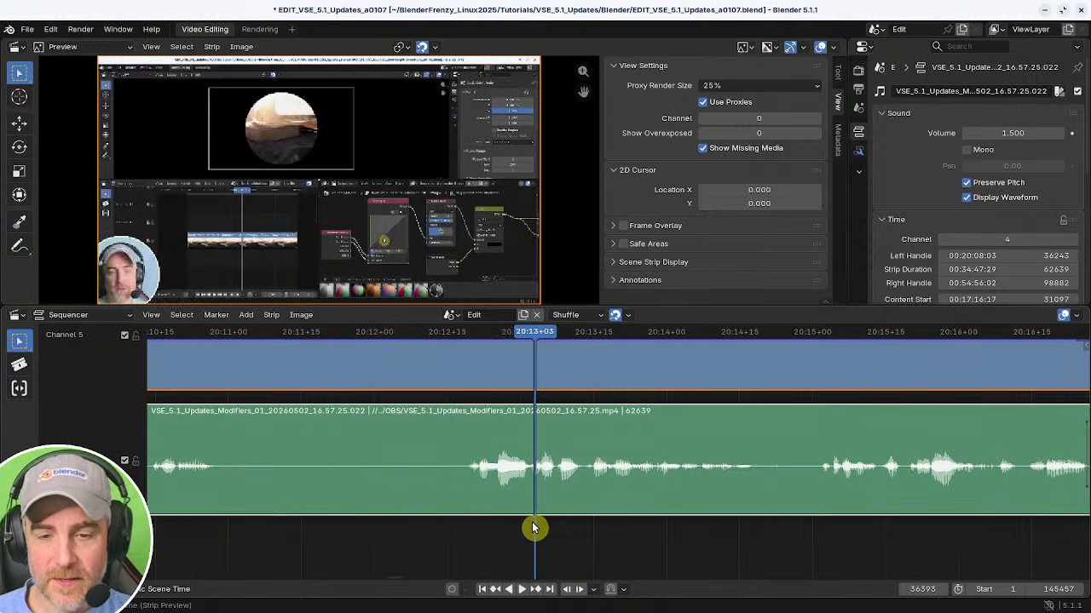
{"action": "middle_click_drag", "start_coordinate": [625, 509], "coordinate": [509, 508], "text": "ctrl"}
{"action": "middle_click_drag", "start_coordinate": [507, 505], "coordinate": [613, 497]}
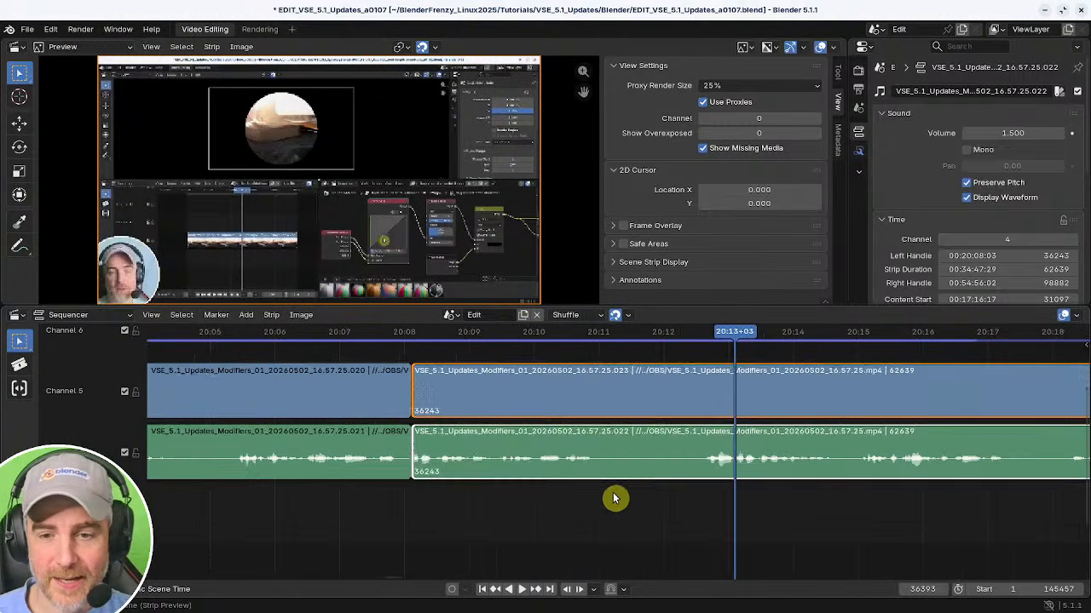
{"action": "key", "text": "k"}
{"action": "key", "text": "x"}
{"action": "middle_click_drag", "start_coordinate": [482, 489], "coordinate": [649, 501]}
{"action": "right_click", "coordinate": [526, 506], "text": "shift"}
{"action": "key", "text": "BackSpace"}
Play back the new cut at about 20:08 and zoom in around it.
{"action": "key", "text": "space"}
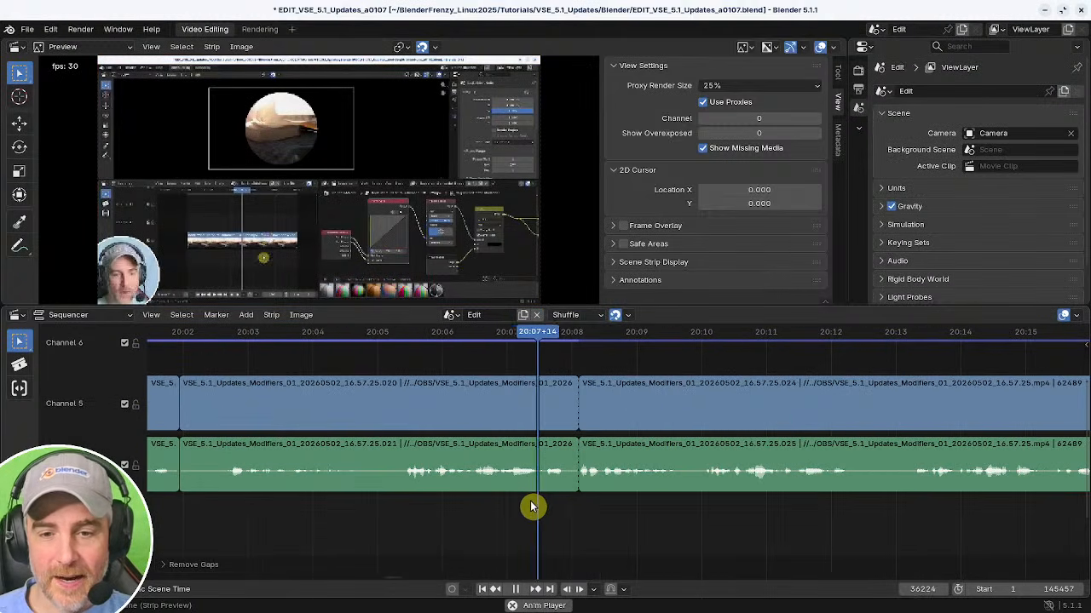
{"action": "key", "text": "space"}
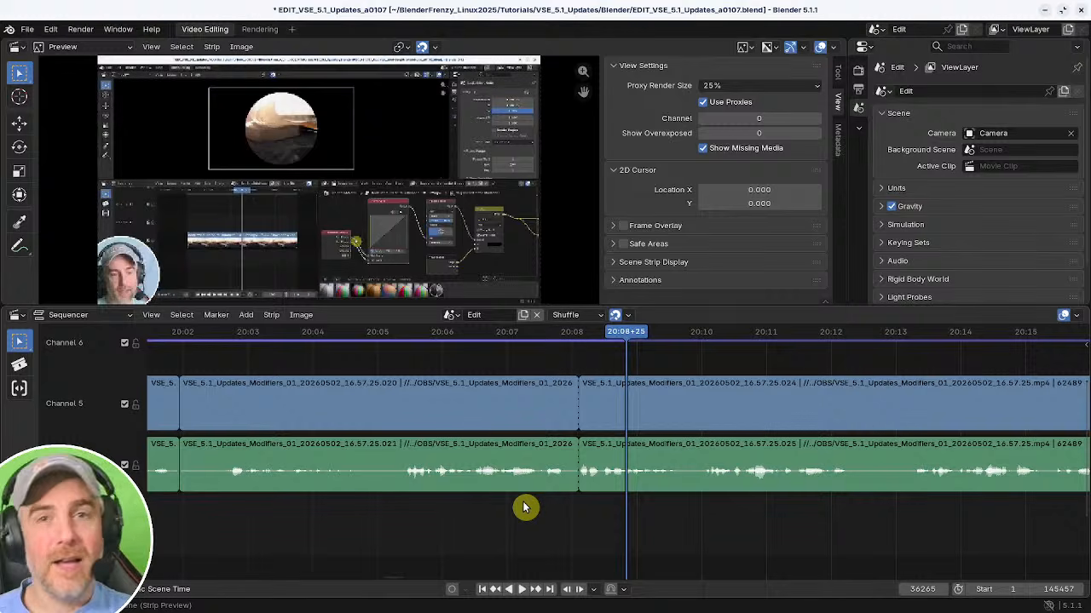
{"action": "middle_click_drag", "start_coordinate": [523, 504], "coordinate": [649, 530], "text": "ctrl"}
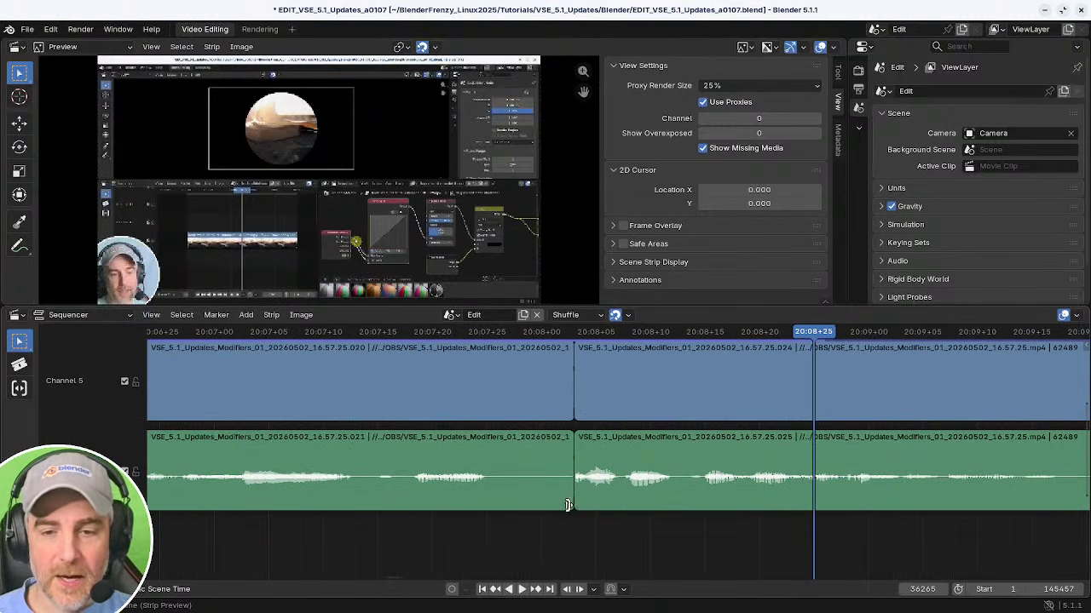
Trim the start of the later strips slightly earlier at the cut and replay the transition.
{"action": "left_click_drag", "start_coordinate": [576, 488], "coordinate": [567, 489]}
{"action": "right_click", "coordinate": [415, 507], "text": "shift"}
{"action": "key", "text": "space"}
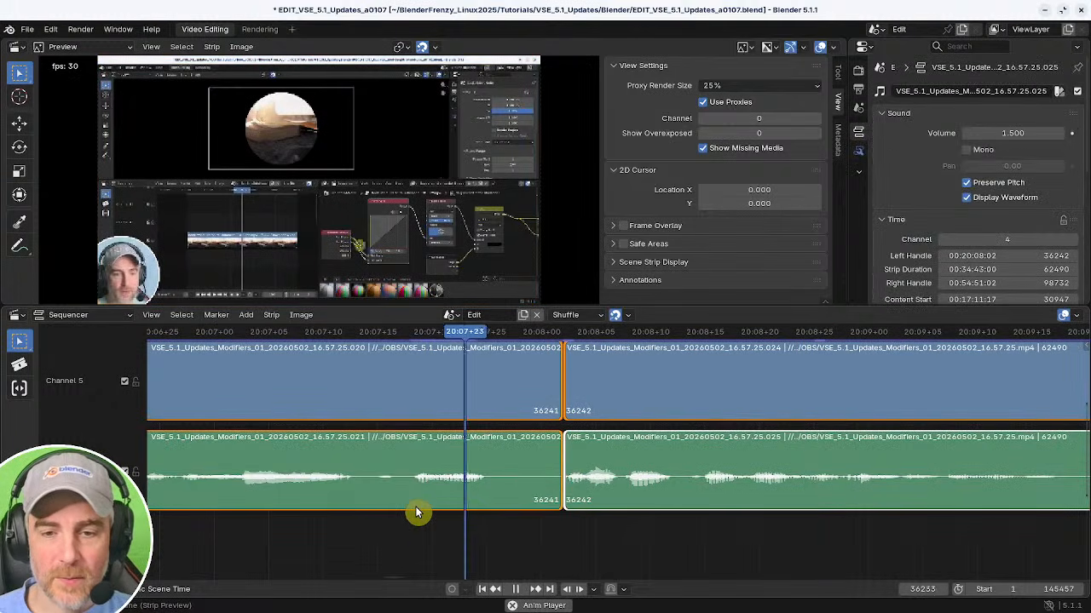
{"action": "right_click", "coordinate": [449, 504], "text": "shift"}
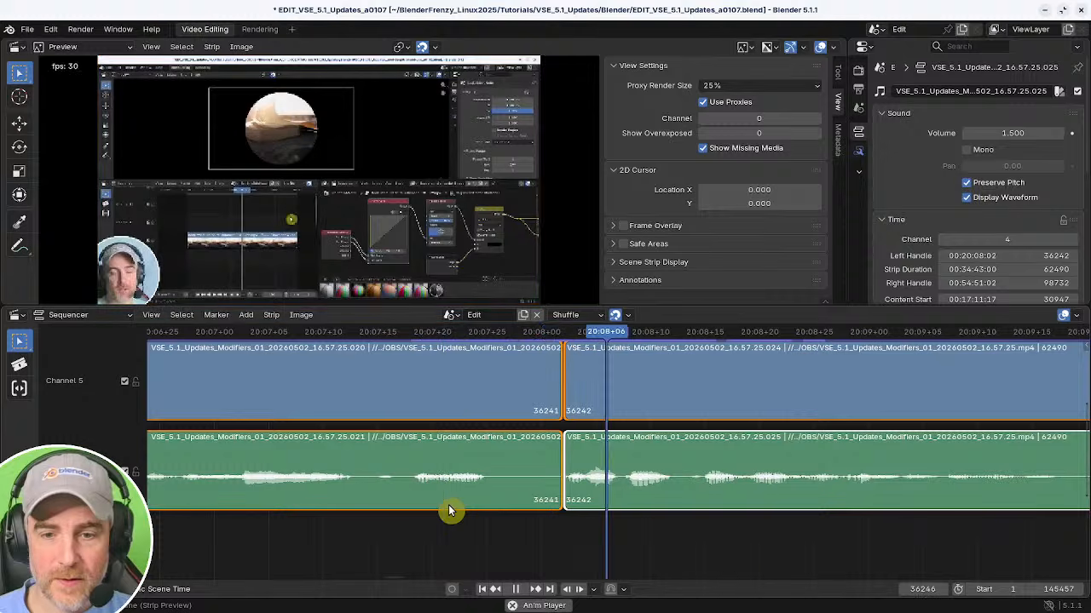
{"action": "key", "text": "space"}
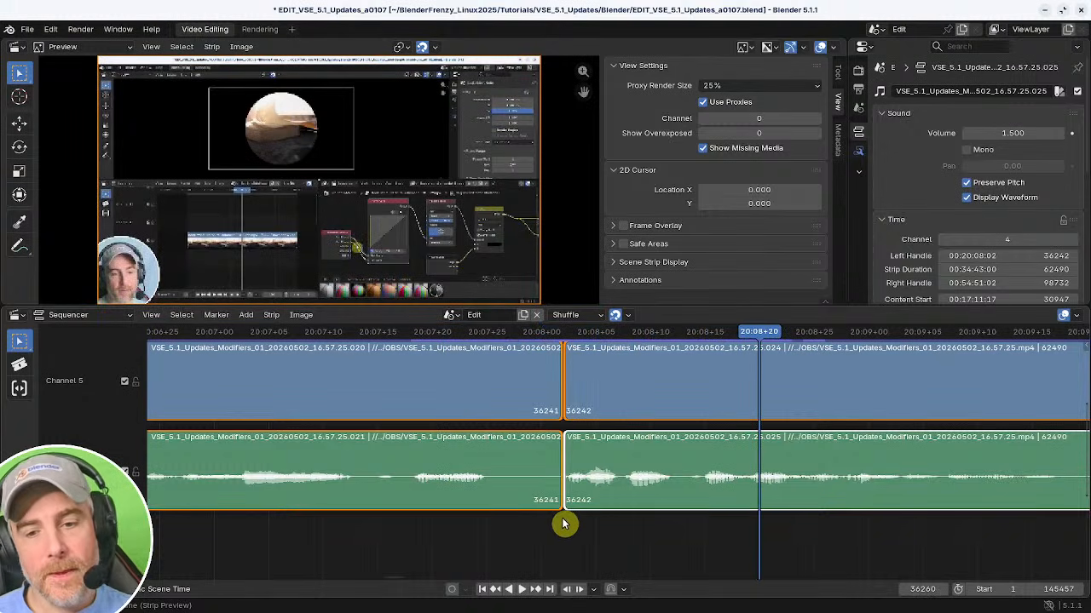
Move the edit point between the strips earlier to about 20:07:26 and replay it.
{"action": "key", "text": "g"}
{"action": "left_click", "coordinate": [491, 519]}
{"action": "right_click", "coordinate": [502, 525], "text": "shift"}
{"action": "key", "text": "space"}
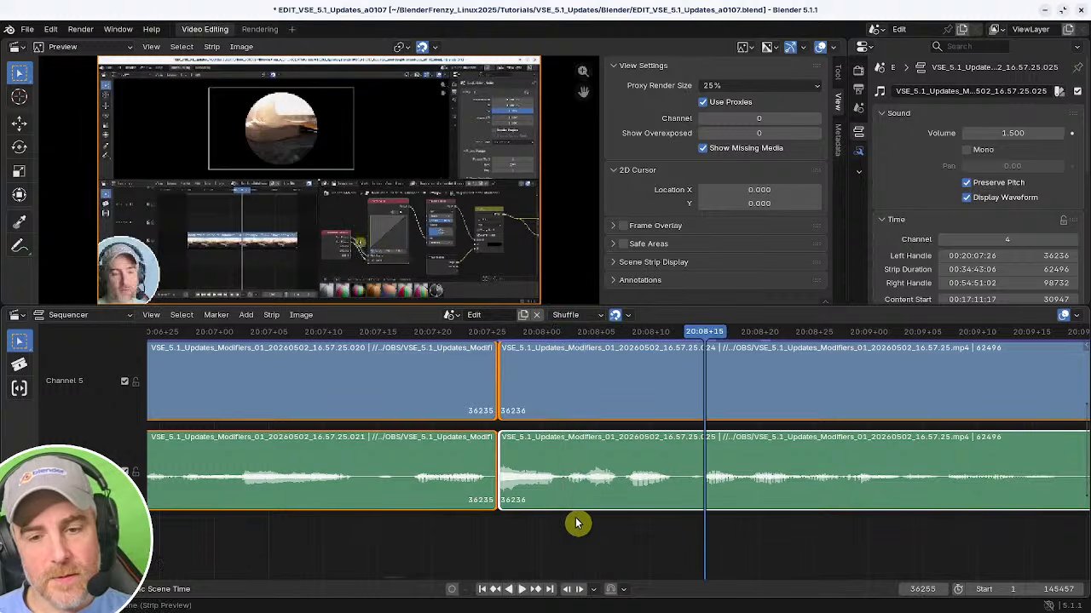
Snap the edit point to the playhead at 20:08:04 and play back the cut.
{"action": "left_click", "coordinate": [585, 519]}
{"action": "left_click", "coordinate": [605, 519]}
{"action": "left_click", "coordinate": [587, 518]}
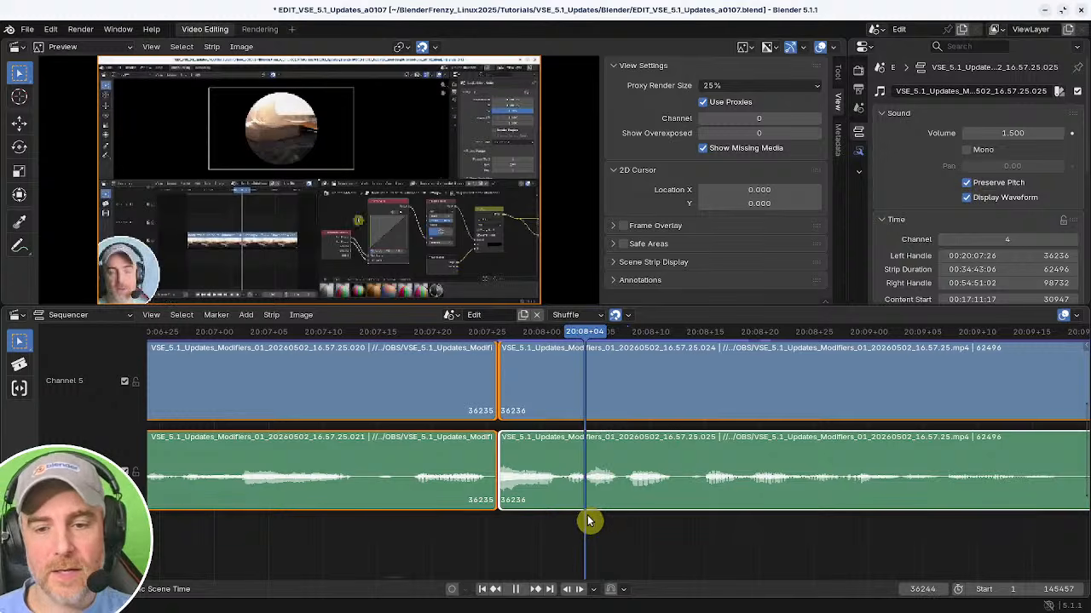
{"action": "key", "text": "shift+s"}
{"action": "left_click", "coordinate": [478, 533]}
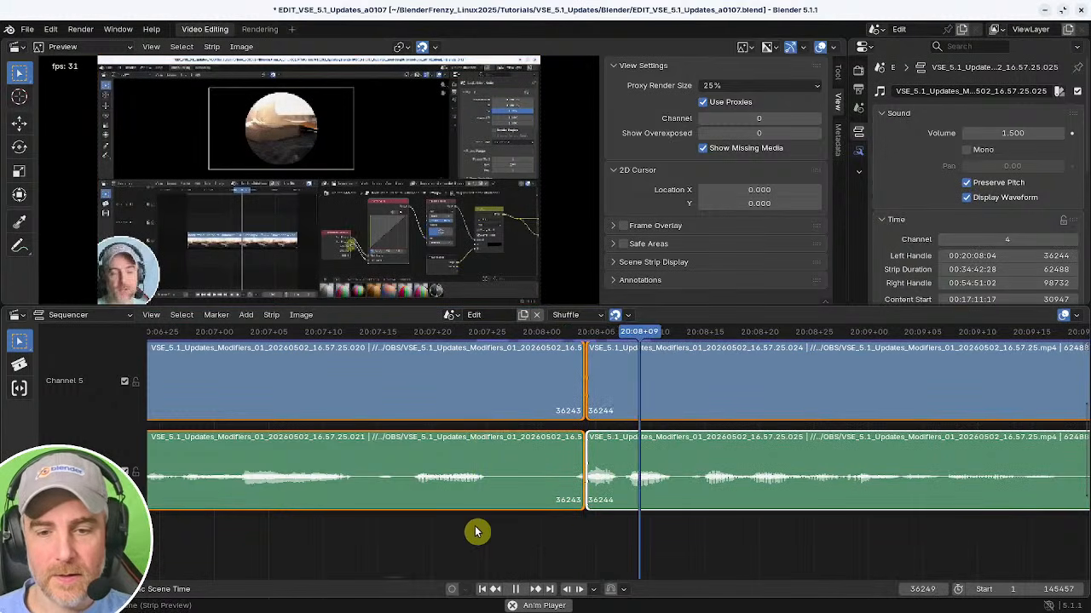
{"action": "left_click", "coordinate": [342, 541]}
{"action": "key", "text": "space"}
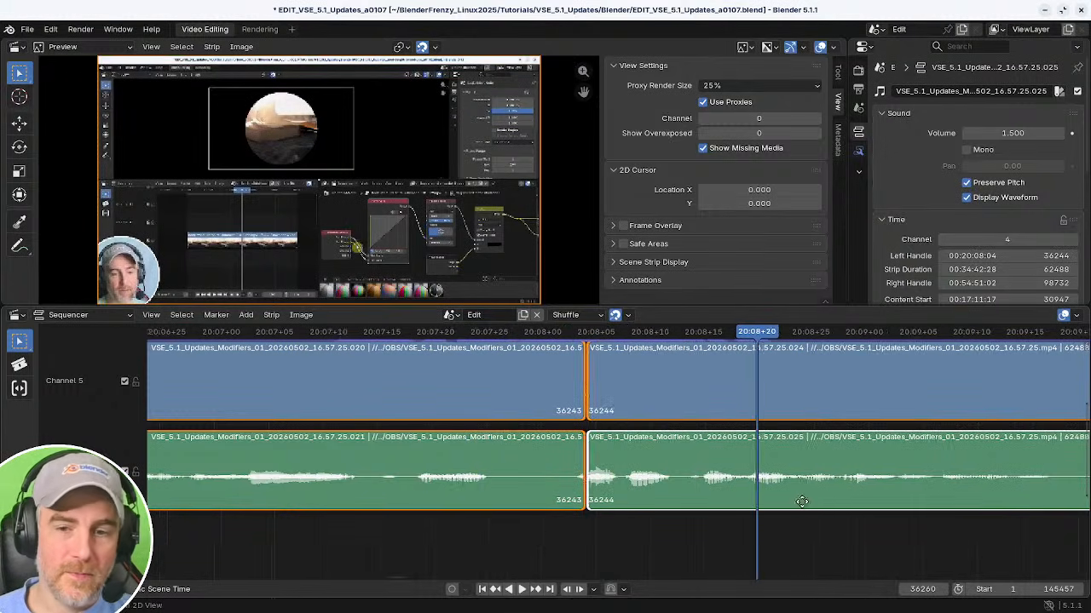
Zoom out and play back the section from 20:07 across the cut at about 20:08.
{"action": "scroll", "coordinate": [707, 516], "scroll_direction": "down", "scroll_amount": 5}
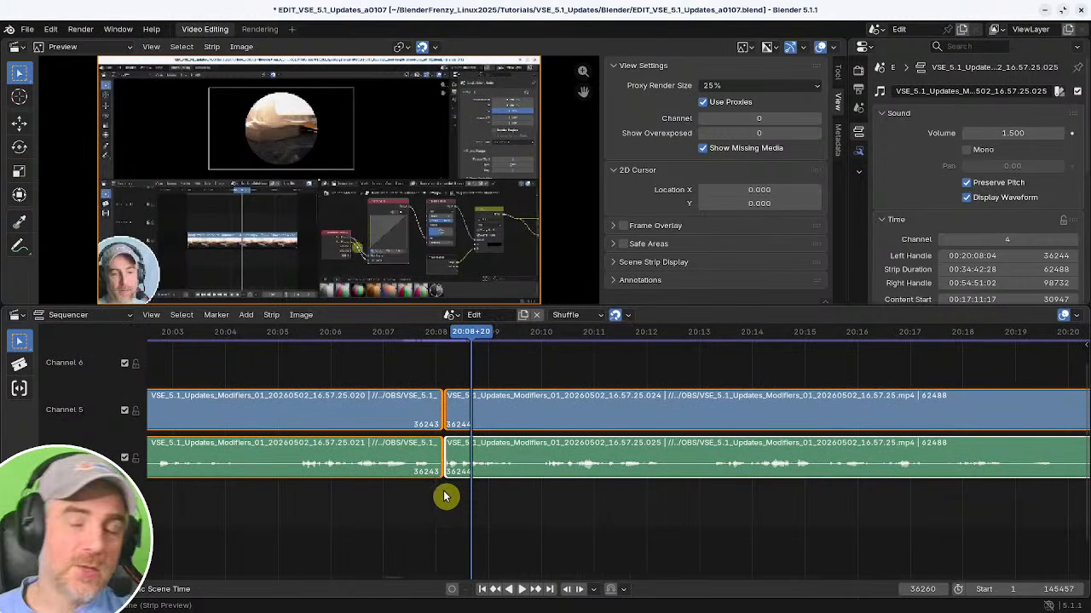
{"action": "left_click", "coordinate": [384, 512]}
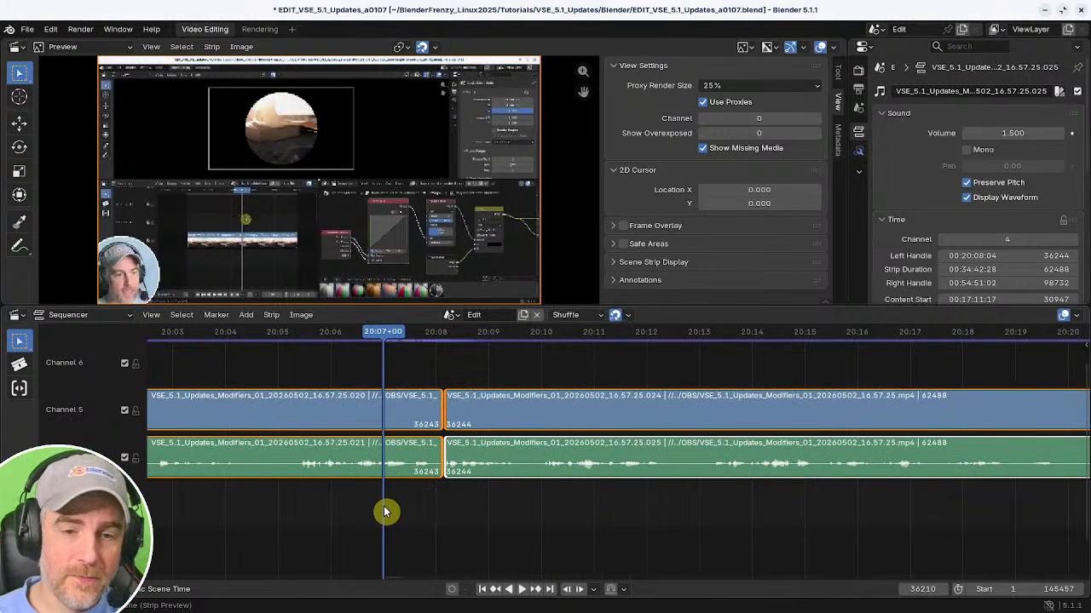
{"action": "key", "text": "space"}
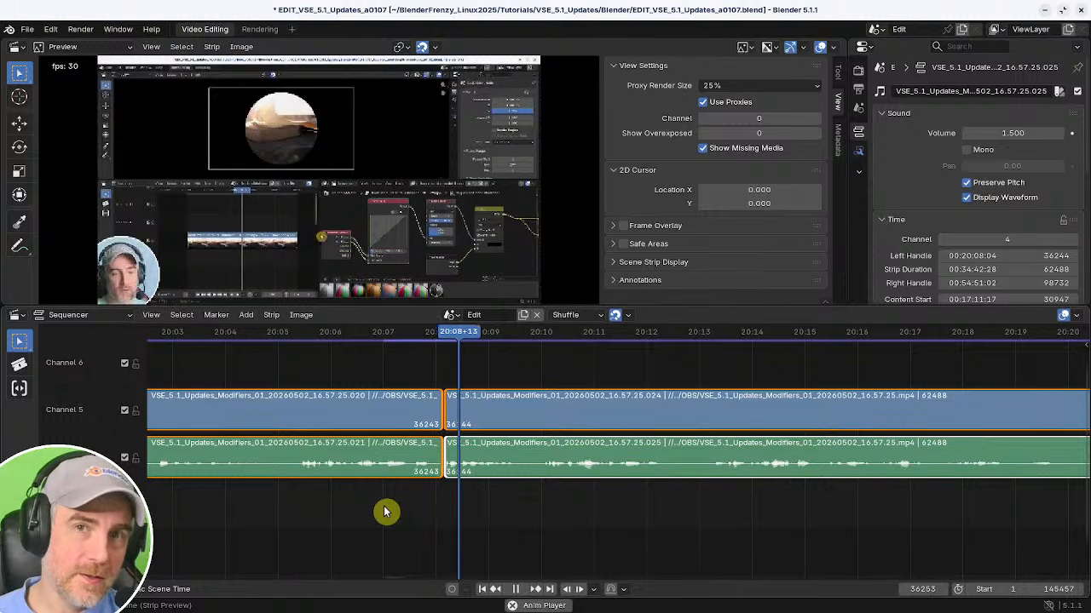
{"action": "key", "text": "space"}
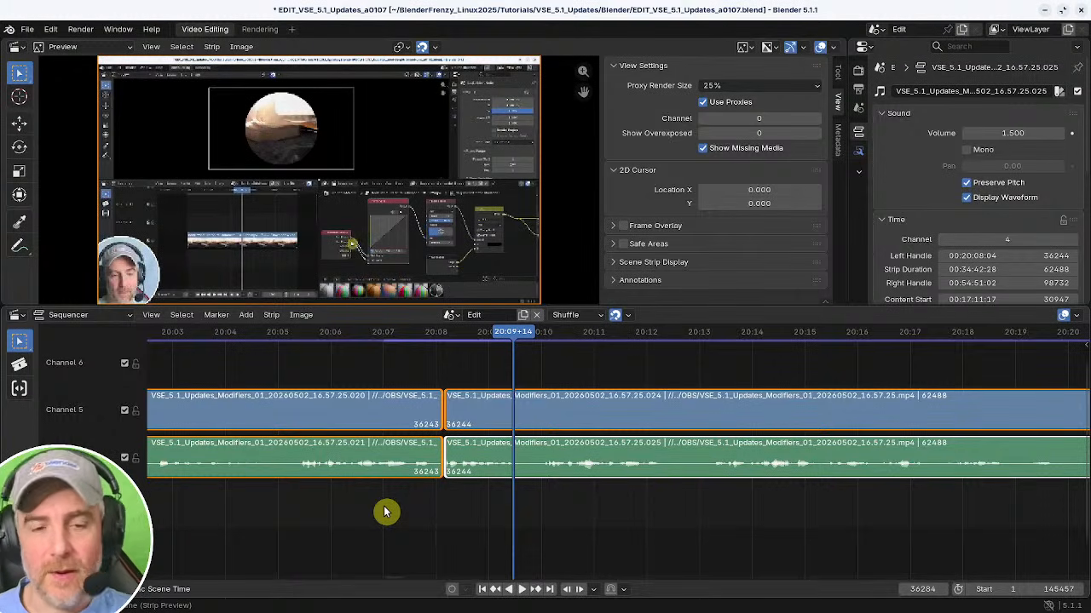
{"action": "middle_click_drag", "start_coordinate": [455, 430], "coordinate": [547, 461]}
{"action": "middle_click_drag", "start_coordinate": [547, 461], "coordinate": [580, 461], "text": "ctrl"}
{"action": "middle_click_drag", "start_coordinate": [499, 392], "coordinate": [490, 407], "text": "ctrl"}
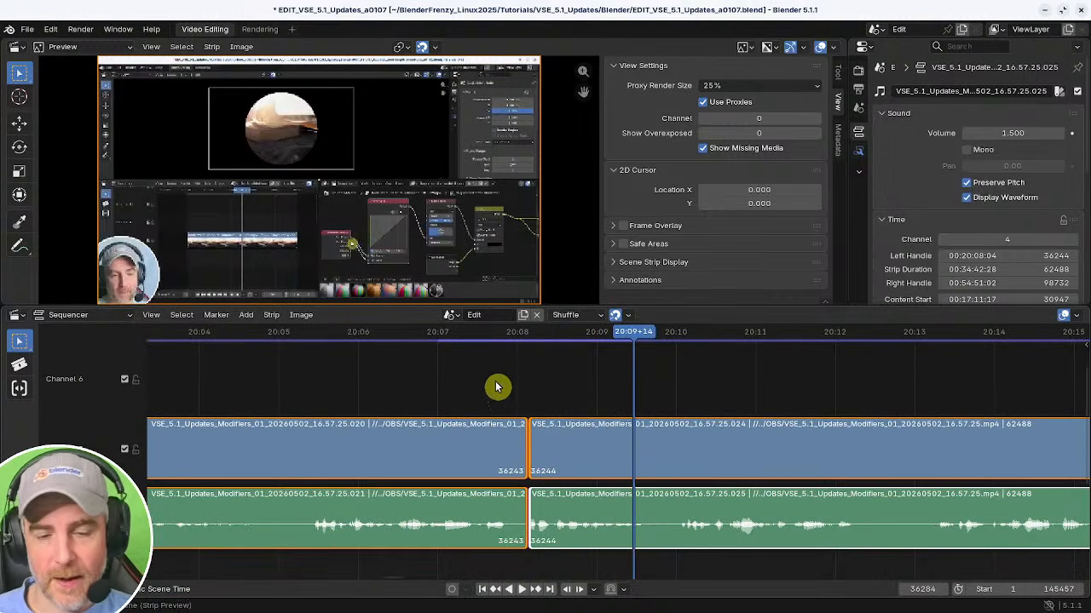
{"action": "left_click", "coordinate": [516, 388]}
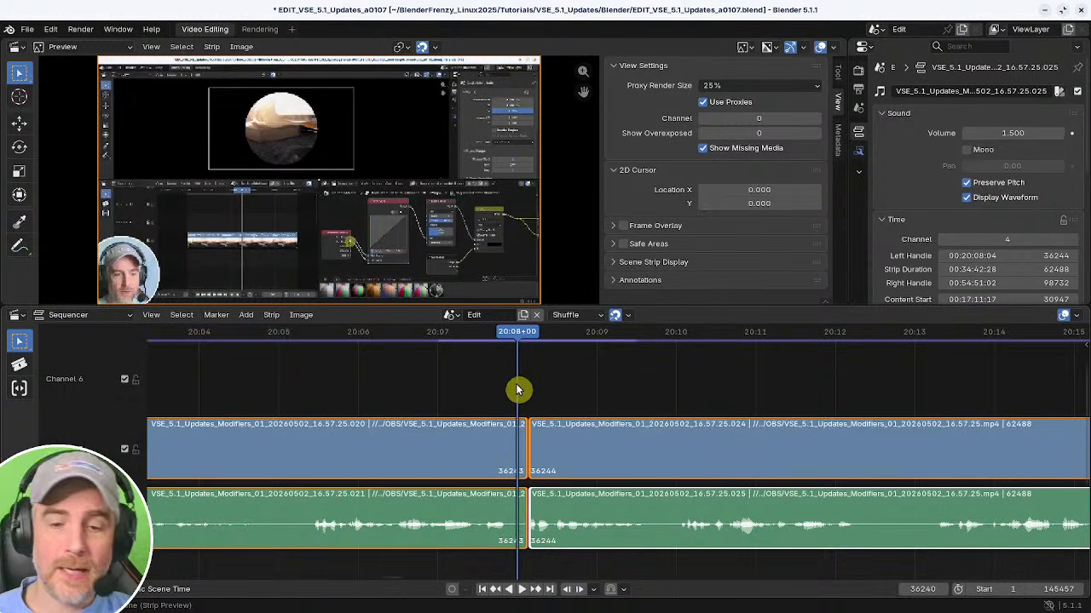
{"action": "key", "text": "space"}
{"action": "key", "text": "space"}
Replay the cut from around 20:07:09 to check the transition.
{"action": "right_click_drag", "start_coordinate": [550, 368], "coordinate": [539, 364], "text": "shift"}
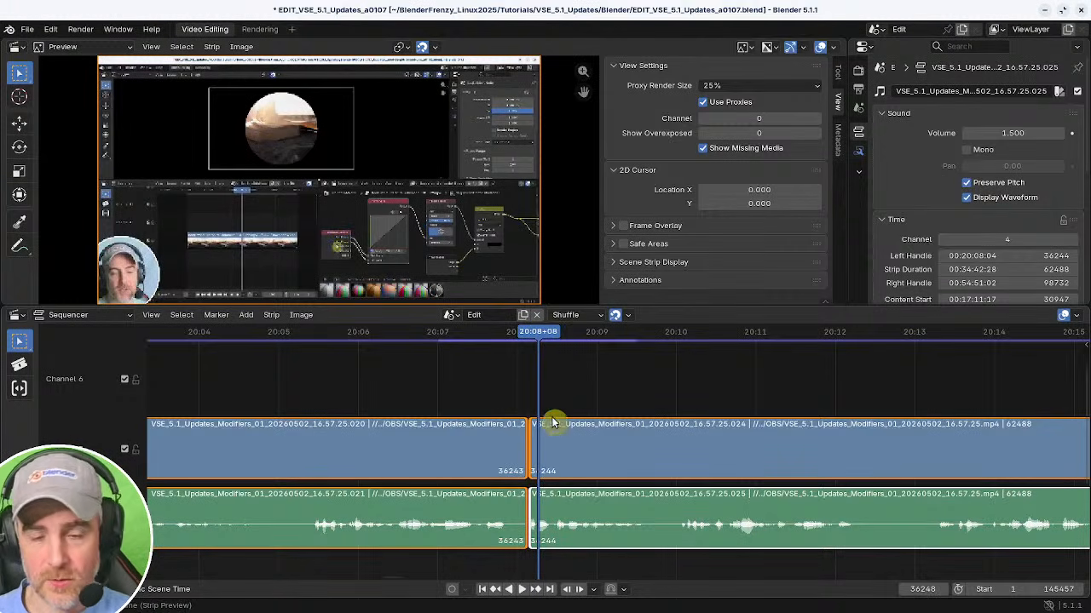
{"action": "right_click", "coordinate": [488, 380], "text": "shift"}
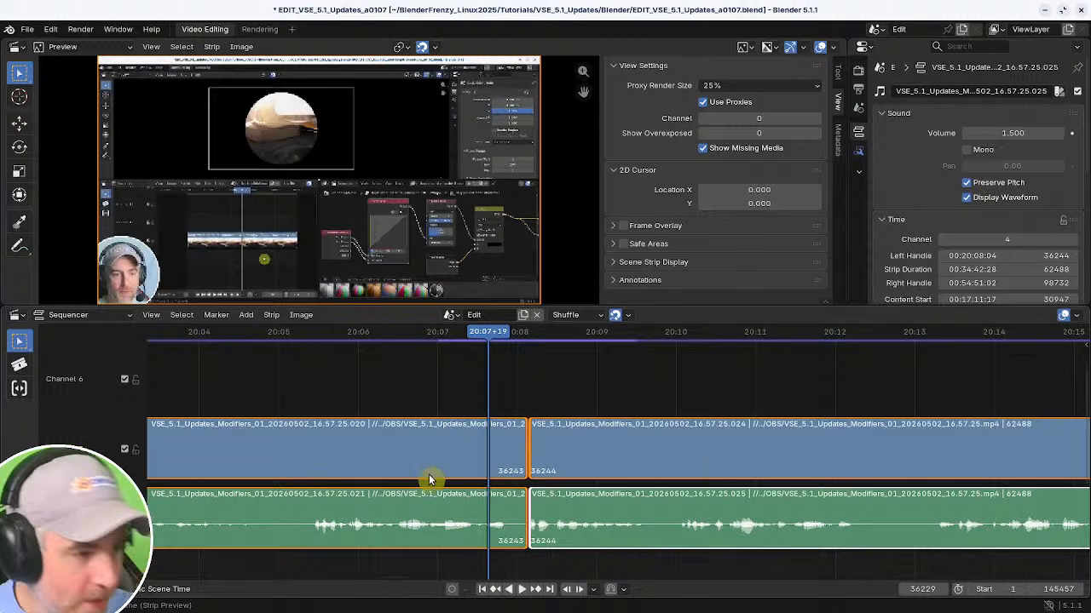
{"action": "left_click", "coordinate": [465, 385]}
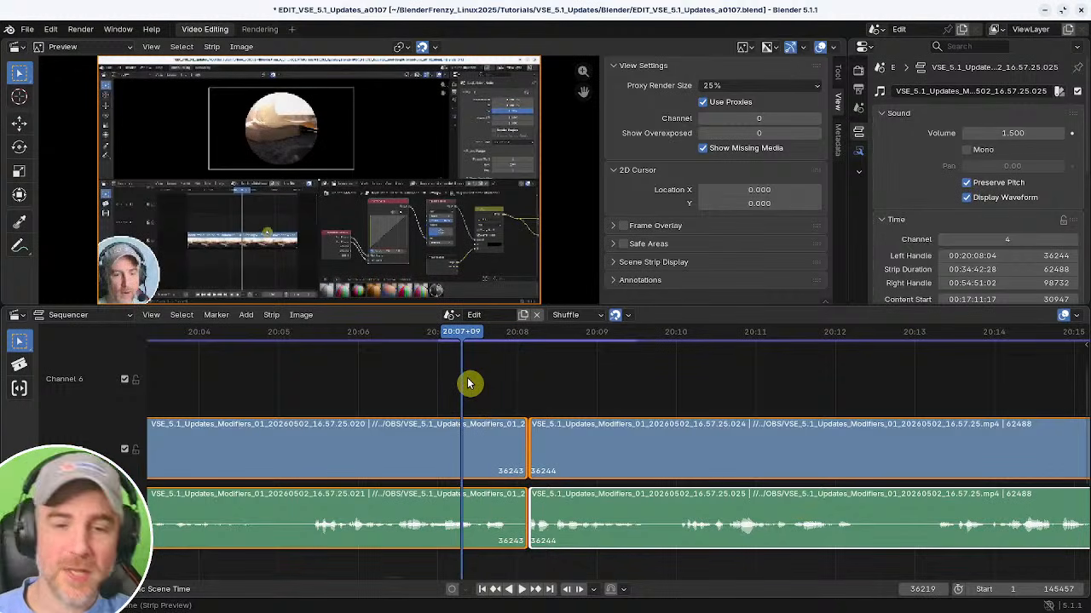
{"action": "middle_click_drag", "start_coordinate": [560, 384], "coordinate": [648, 445]}
{"action": "middle_click_drag", "start_coordinate": [648, 444], "coordinate": [515, 419], "text": "ctrl"}
{"action": "middle_click_drag", "start_coordinate": [515, 419], "coordinate": [550, 423], "text": "ctrl"}
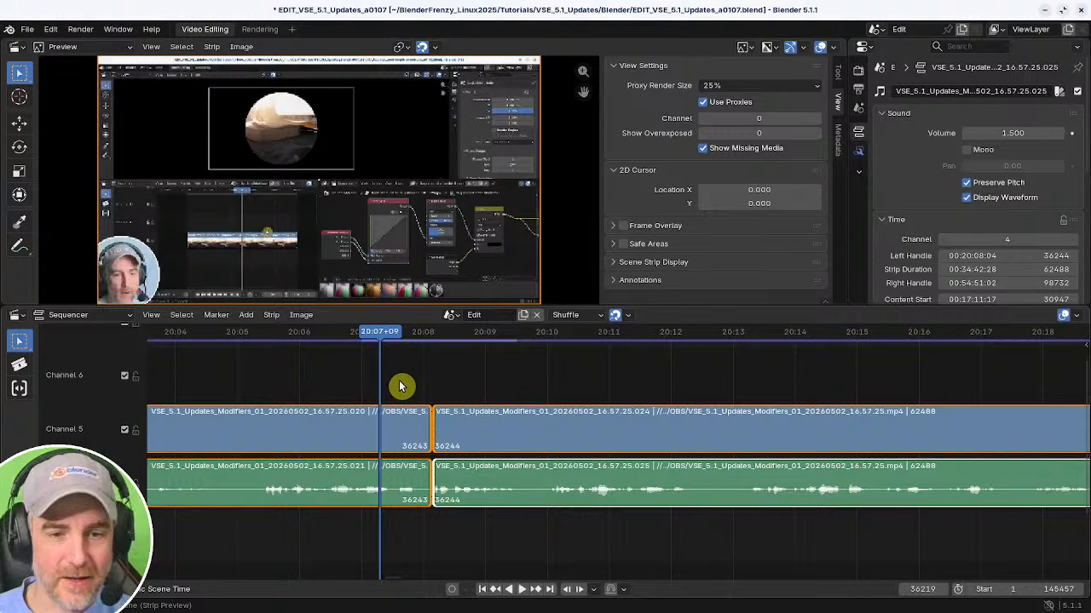
{"action": "right_click", "coordinate": [399, 384], "text": "shift"}
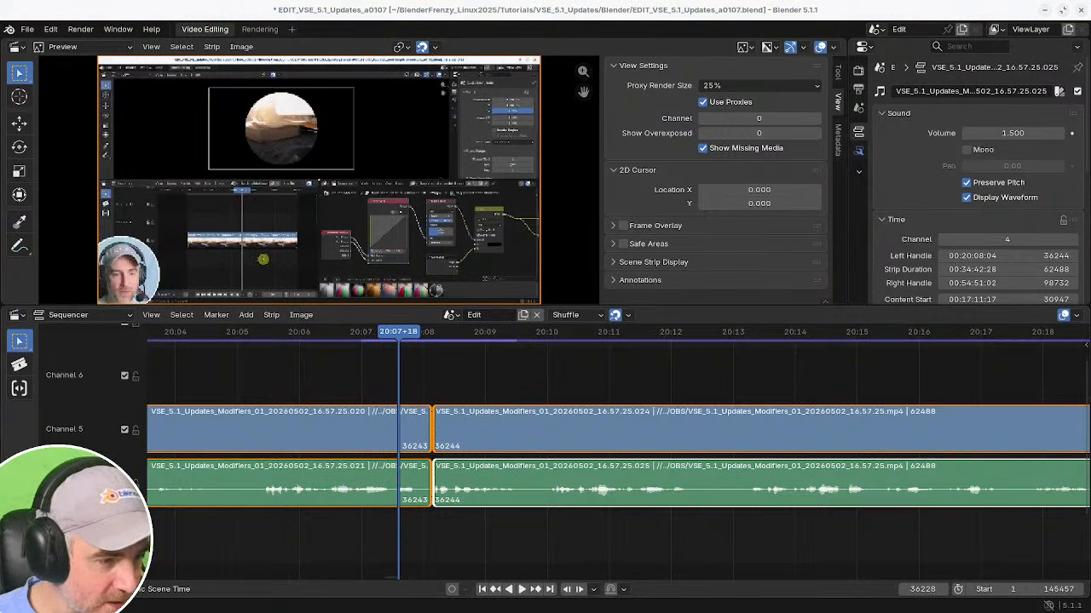
{"action": "scroll", "coordinate": [450, 388], "scroll_direction": "up", "scroll_amount": 1}
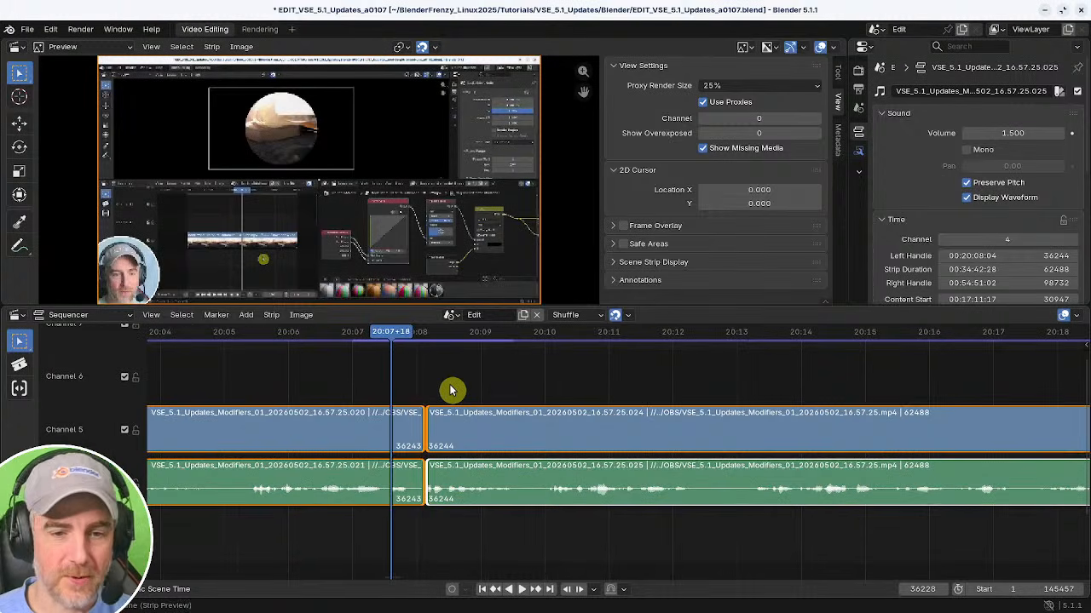
{"action": "key", "text": "space"}
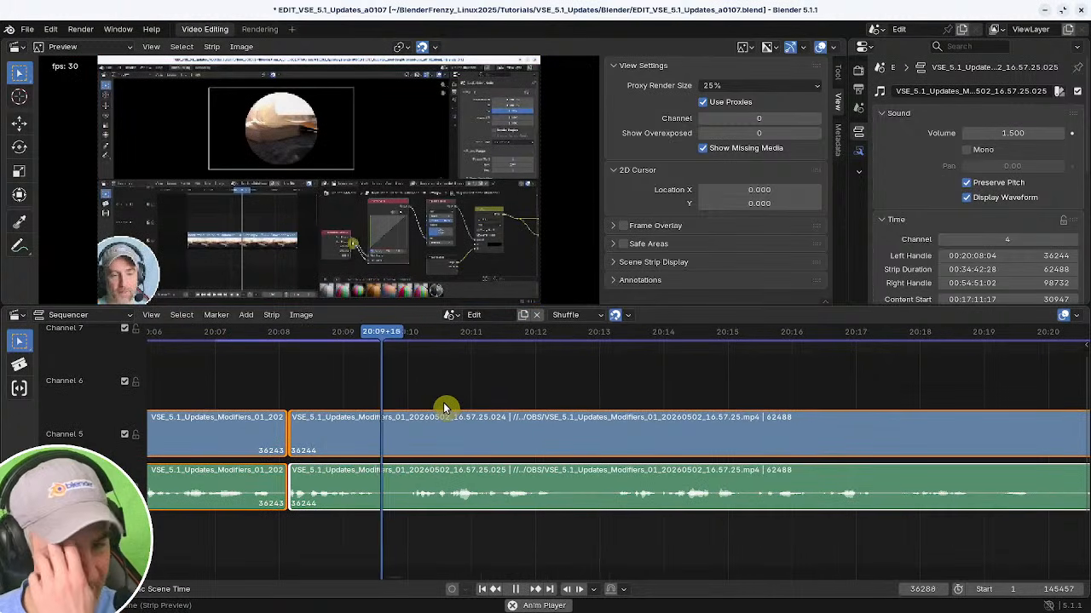
{"action": "key", "text": "space"}
Replay the cut from about 20:08 and zoom in closely on the edit point.
{"action": "middle_click_drag", "start_coordinate": [382, 430], "coordinate": [438, 405]}
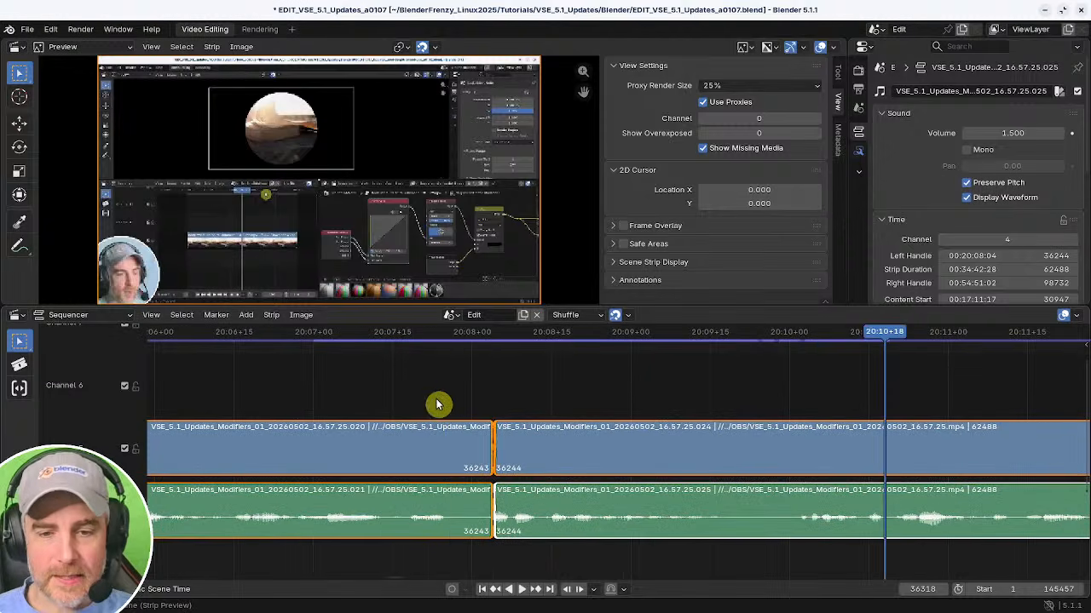
{"action": "right_click", "coordinate": [449, 397], "text": "shift"}
{"action": "key", "text": "space"}
{"action": "right_click", "coordinate": [448, 397], "text": "shift"}
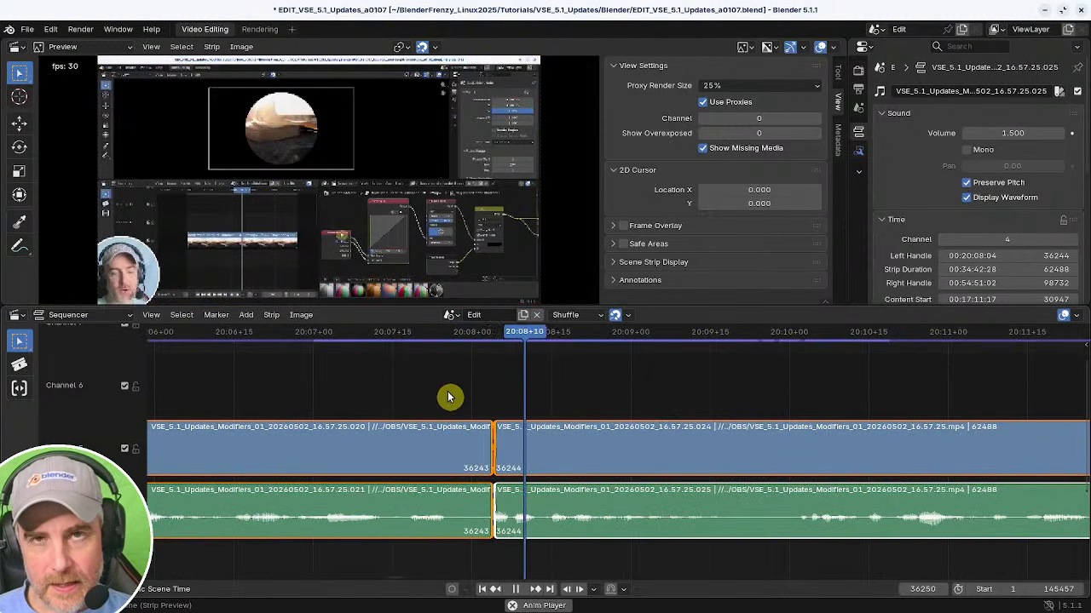
{"action": "key", "text": "space"}
{"action": "middle_click_drag", "start_coordinate": [473, 402], "coordinate": [633, 389], "text": "ctrl"}
{"action": "middle_click_drag", "start_coordinate": [574, 482], "coordinate": [555, 450]}
Trim the end of the earlier video and audio strips back by one frame, remove the gap, and replay the cut.
{"action": "left_click", "coordinate": [541, 499]}
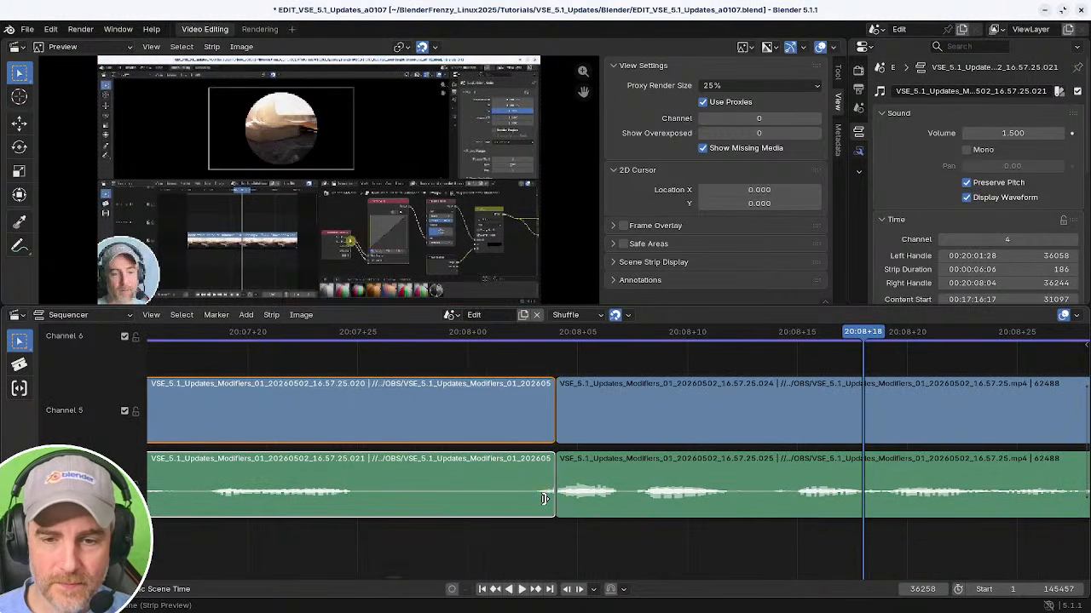
{"action": "left_click_drag", "start_coordinate": [544, 498], "coordinate": [532, 499]}
{"action": "right_click", "coordinate": [444, 497], "text": "shift"}
{"action": "key", "text": "BackSpace"}
{"action": "key", "text": "space"}
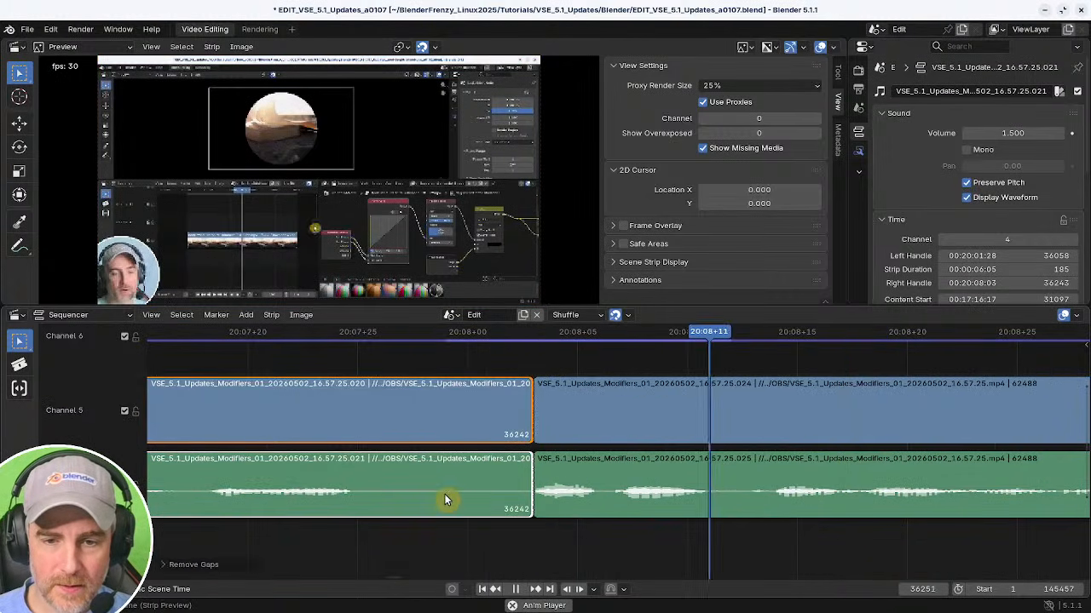
{"action": "key", "text": "space"}
{"action": "left_click_drag", "start_coordinate": [528, 485], "coordinate": [556, 474]}
{"action": "right_click", "coordinate": [375, 469], "text": "shift"}
{"action": "key", "text": "space"}
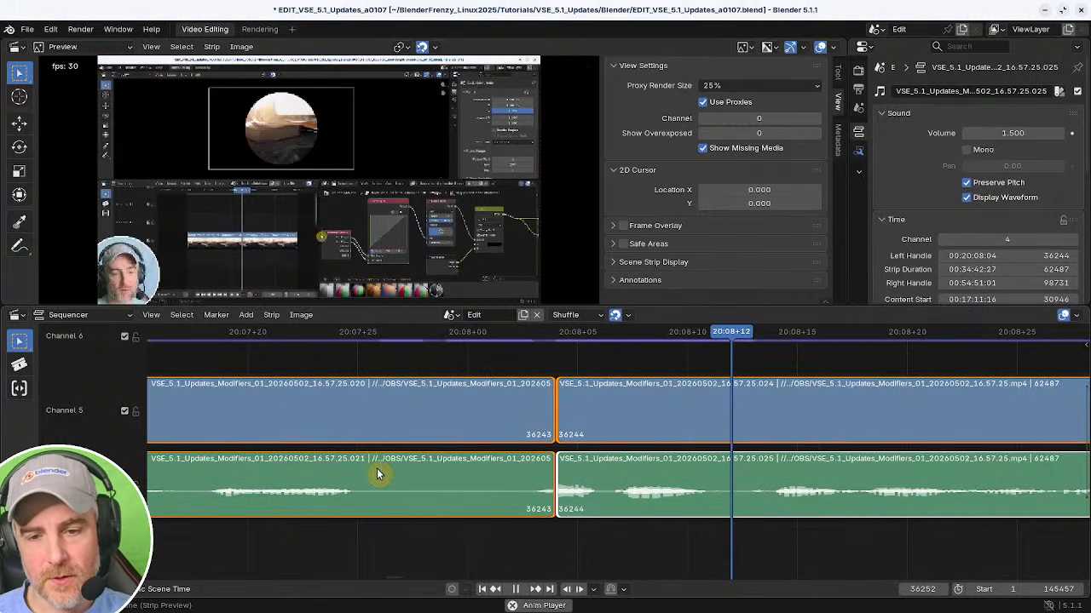
Replay the cut from about 20:07:19 to check the transition.
{"action": "key", "text": "space"}
{"action": "middle_click_drag", "start_coordinate": [655, 498], "coordinate": [394, 450], "text": "ctrl"}
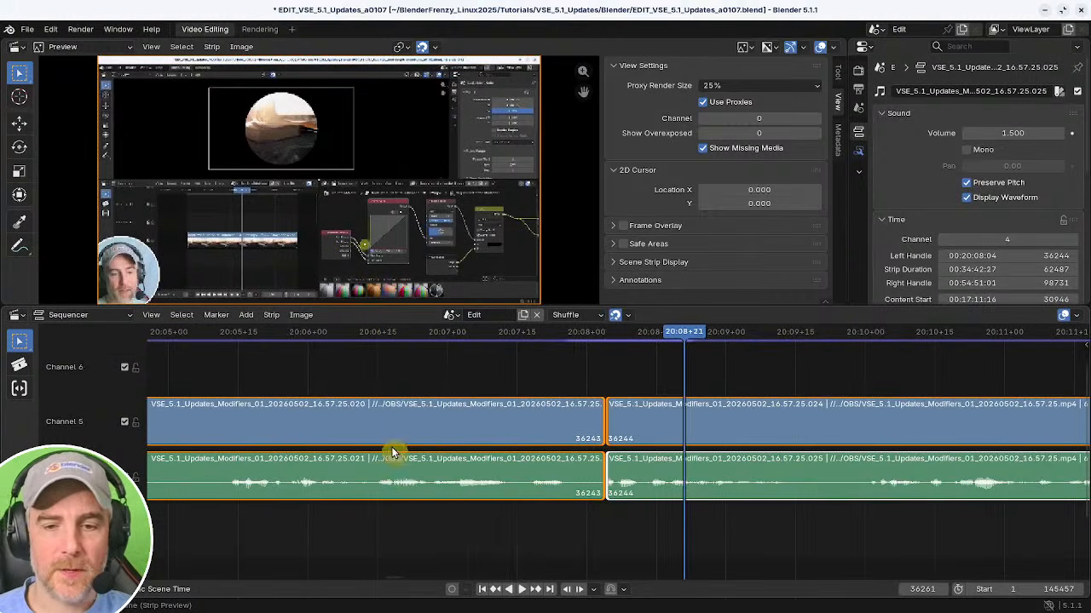
{"action": "right_click", "coordinate": [396, 452], "text": "shift"}
{"action": "key", "text": "space"}
{"action": "middle_click_drag", "start_coordinate": [655, 477], "coordinate": [498, 476]}
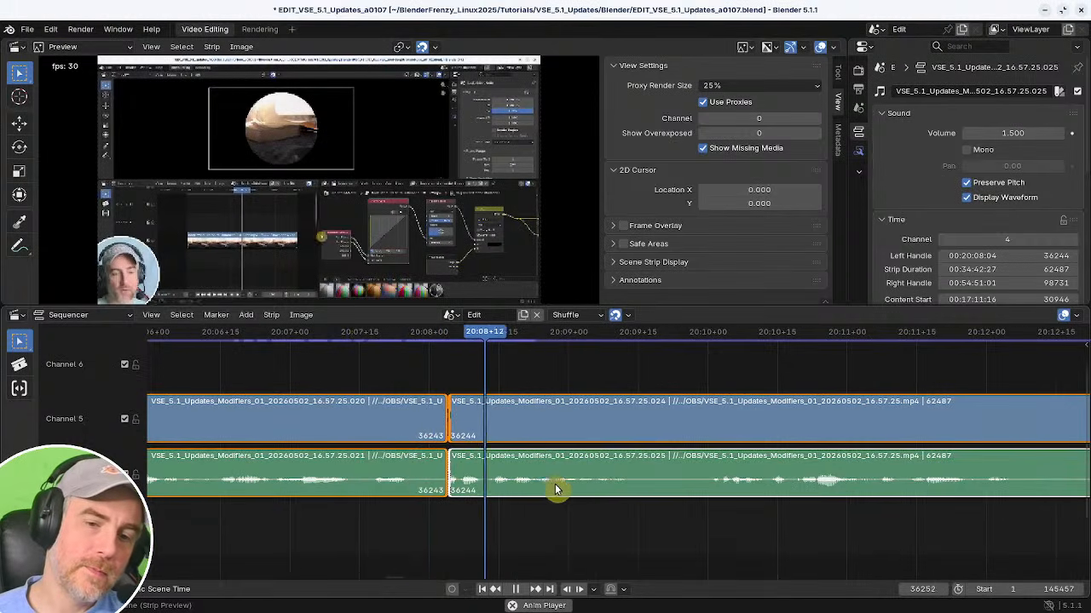
Scrub and replay the footage around 20:08 to 20:12 to find the next cut point.
{"action": "mouse_move", "coordinate": [636, 489]}
{"action": "middle_mouse_down"}
{"action": "mouse_move", "coordinate": [467, 489]}
{"action": "mouse_move", "coordinate": [468, 515]}
{"action": "middle_mouse_up"}
{"action": "middle_click_drag", "start_coordinate": [535, 514], "coordinate": [459, 515]}
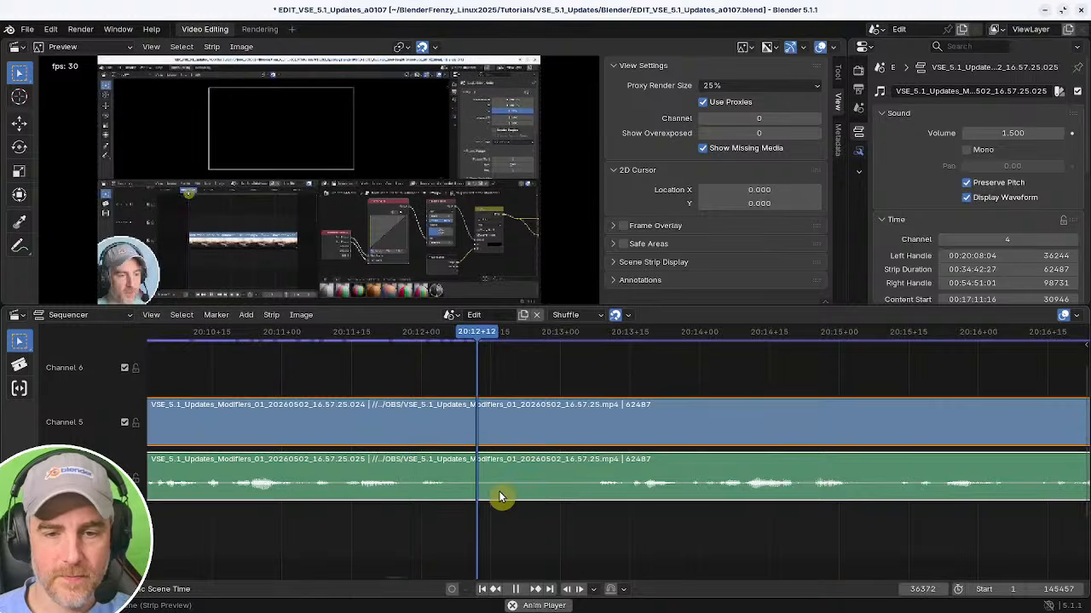
{"action": "scroll", "coordinate": [563, 509], "scroll_direction": "down", "scroll_amount": 10}
{"action": "scroll", "coordinate": [536, 511], "scroll_direction": "up", "scroll_amount": 4}
{"action": "key", "text": "space"}
{"action": "right_click_drag", "start_coordinate": [474, 506], "coordinate": [480, 506], "text": "shift"}
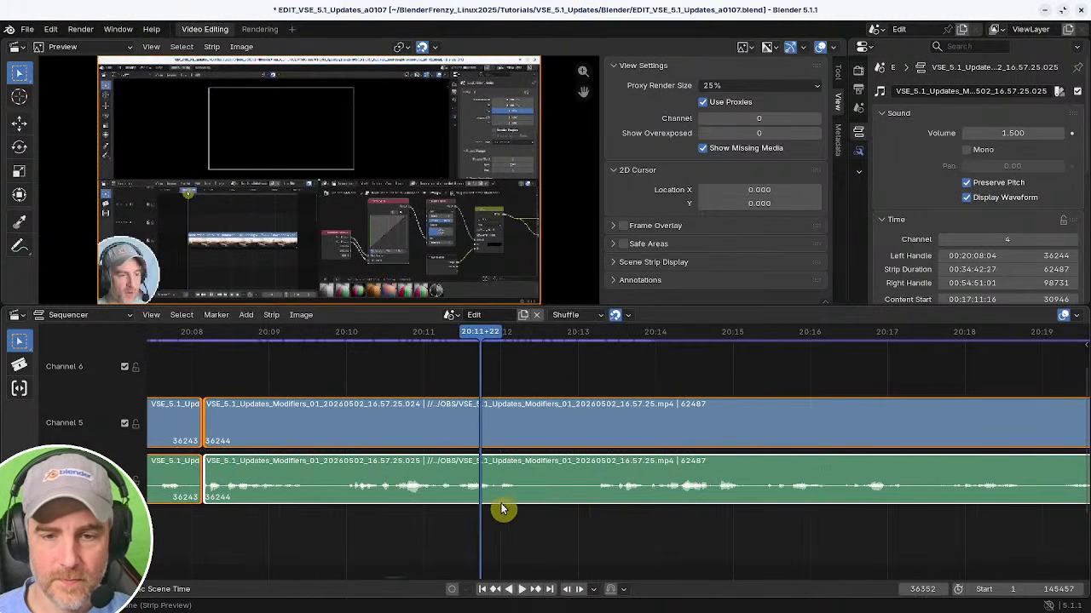
{"action": "key", "text": "space"}
Replay the new cut from about 20:13, then save the project and save an incremented copy as EDIT_VSE_5.1_Updates_a0108.blend.
{"action": "key", "text": "space"}
Split the video and audio strips at about 20:12+08, trim the following strips' start to about 20:13, and remove the gap.
{"action": "key", "text": "k"}
{"action": "right_click_drag", "start_coordinate": [581, 521], "coordinate": [597, 519], "text": "shift"}
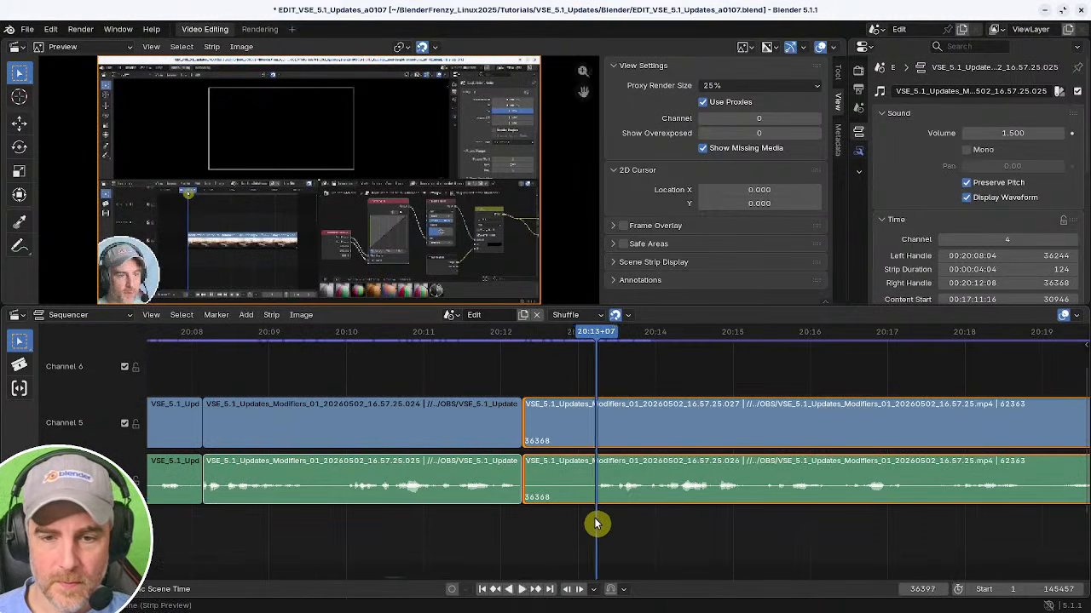
{"action": "key", "text": "shift+s"}
{"action": "right_click_drag", "start_coordinate": [511, 516], "coordinate": [460, 515], "text": "shift"}
{"action": "key", "text": "BackSpace"}
{"action": "key", "text": "space"}
{"action": "middle_click_drag", "start_coordinate": [550, 516], "coordinate": [352, 506]}
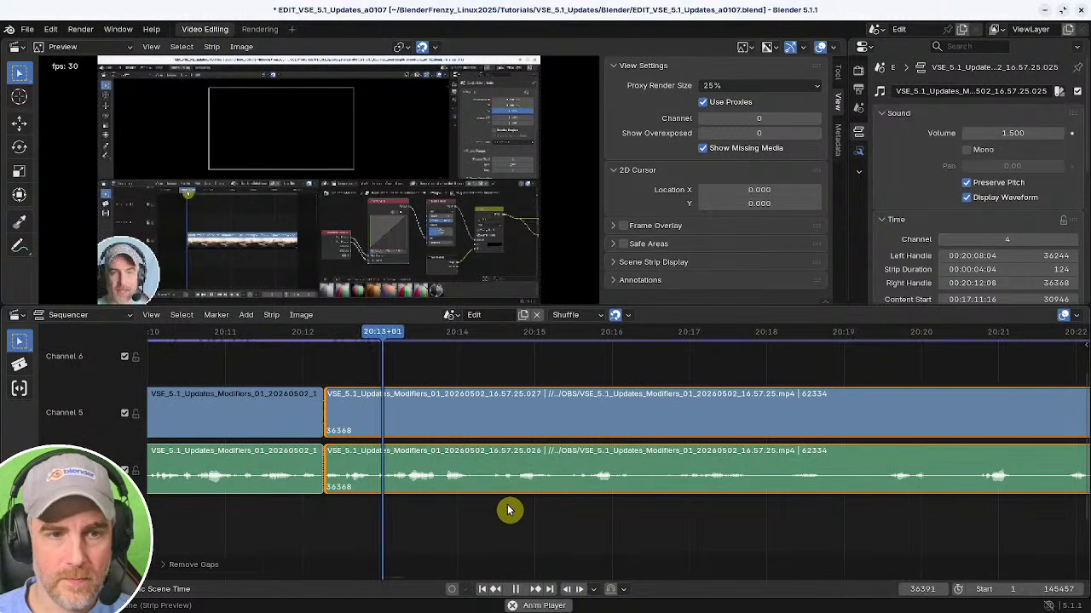
{"action": "middle_click_drag", "start_coordinate": [518, 509], "coordinate": [337, 507]}
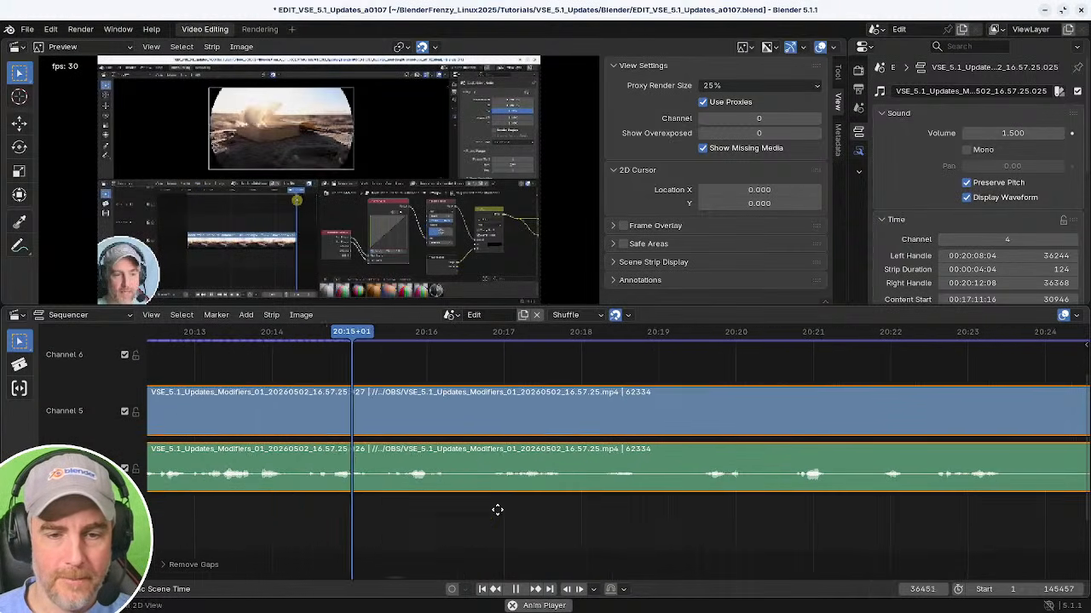
{"action": "scroll", "coordinate": [487, 514], "scroll_direction": "down", "scroll_amount": 1}
{"action": "key", "text": "space"}
{"action": "key", "text": "ctrl+s"}
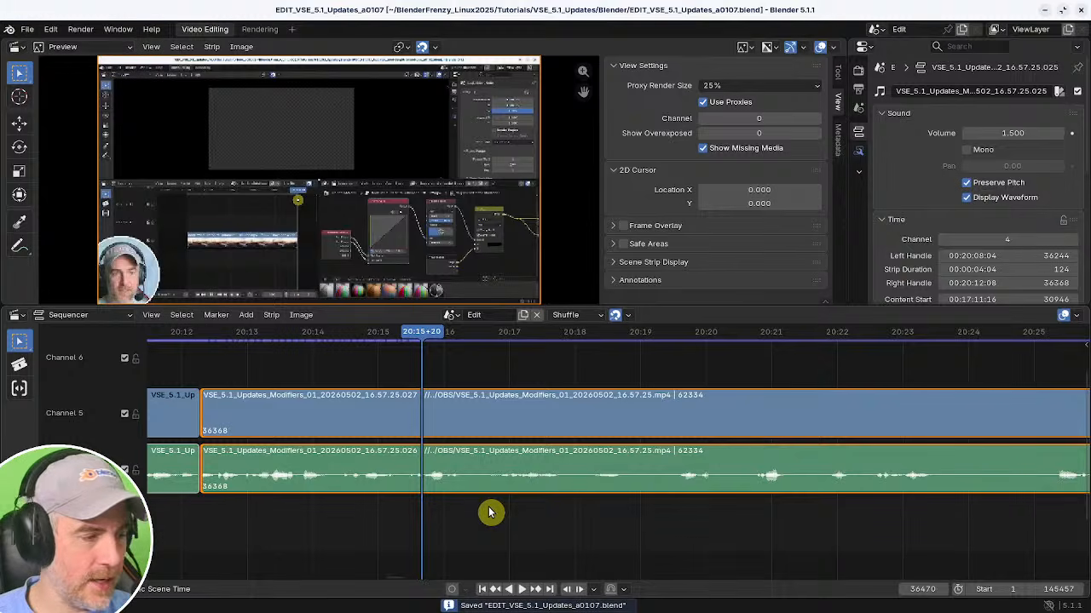
{"action": "key", "text": "ctrl+alt+s"}
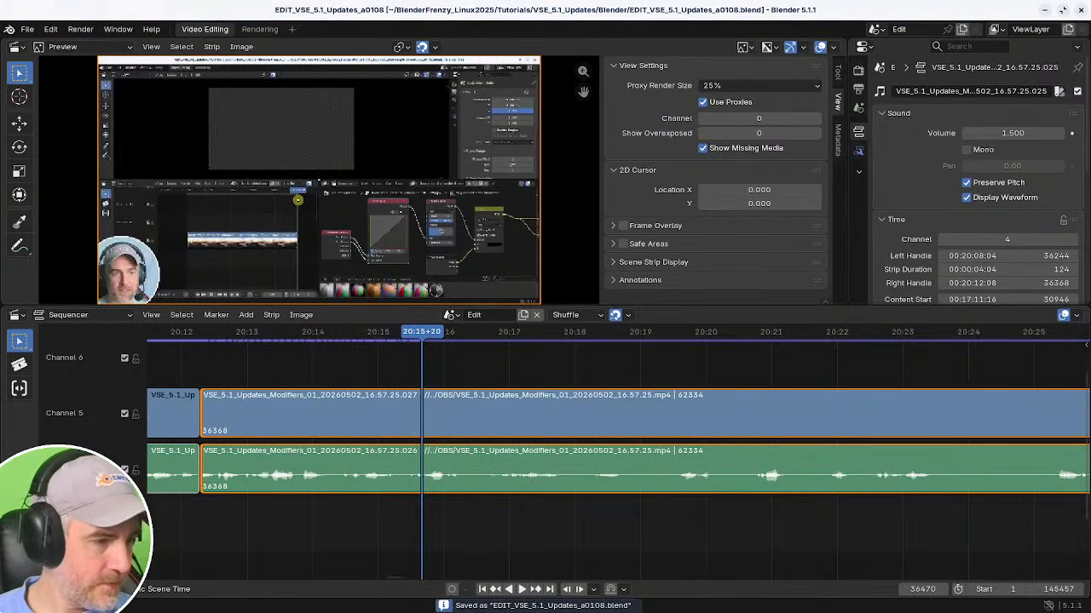
Play through the footage from about 20:15 to 20:19 to review the edit.
{"action": "key", "text": "ctrl+shift+space"}
{"action": "key", "text": "space"}
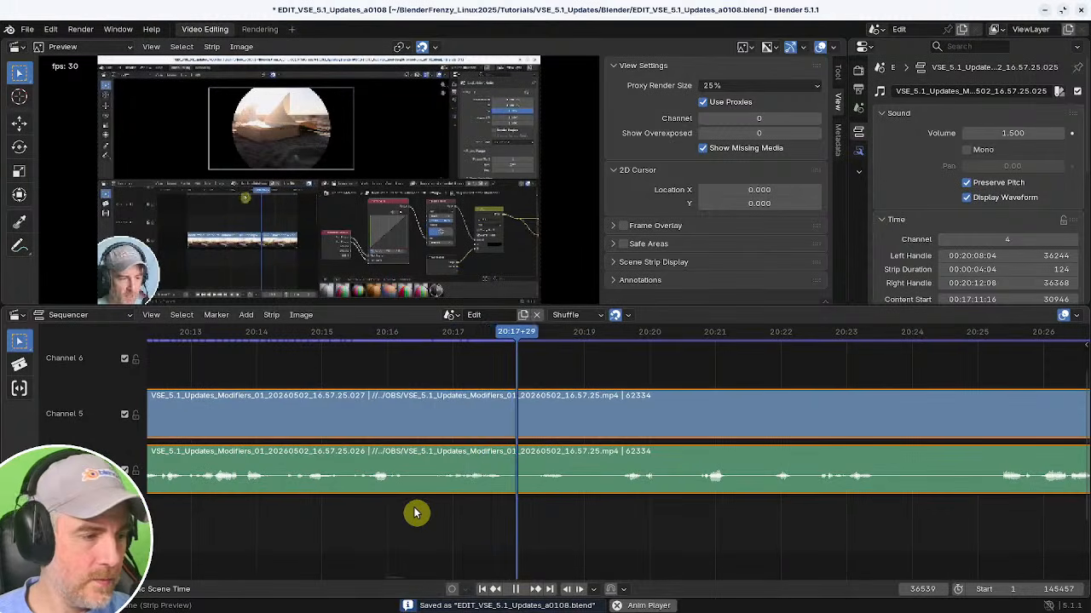
{"action": "key", "text": "space"}
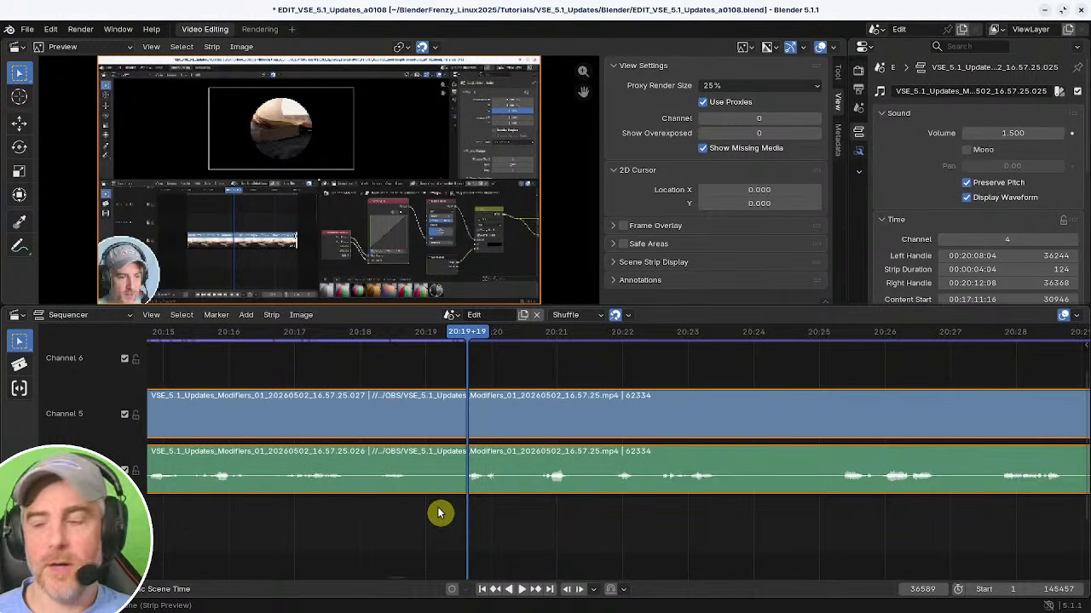
{"action": "middle_click_drag", "start_coordinate": [457, 513], "coordinate": [414, 504], "text": "ctrl"}
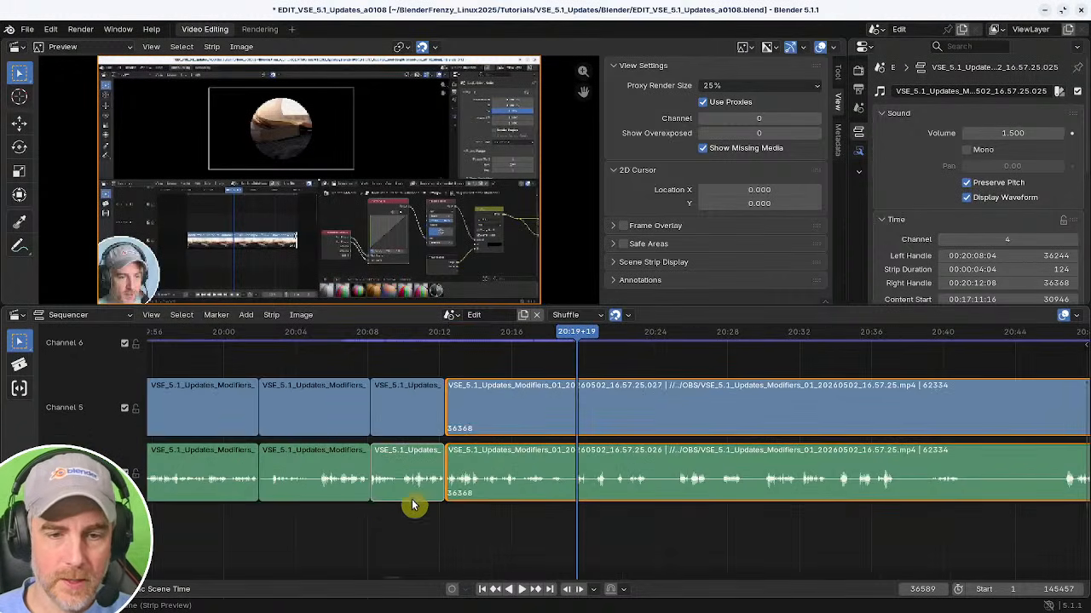
{"action": "right_click", "coordinate": [451, 525], "text": "shift"}
{"action": "key", "text": "space"}
{"action": "middle_click_drag", "start_coordinate": [501, 518], "coordinate": [554, 531], "text": "ctrl"}
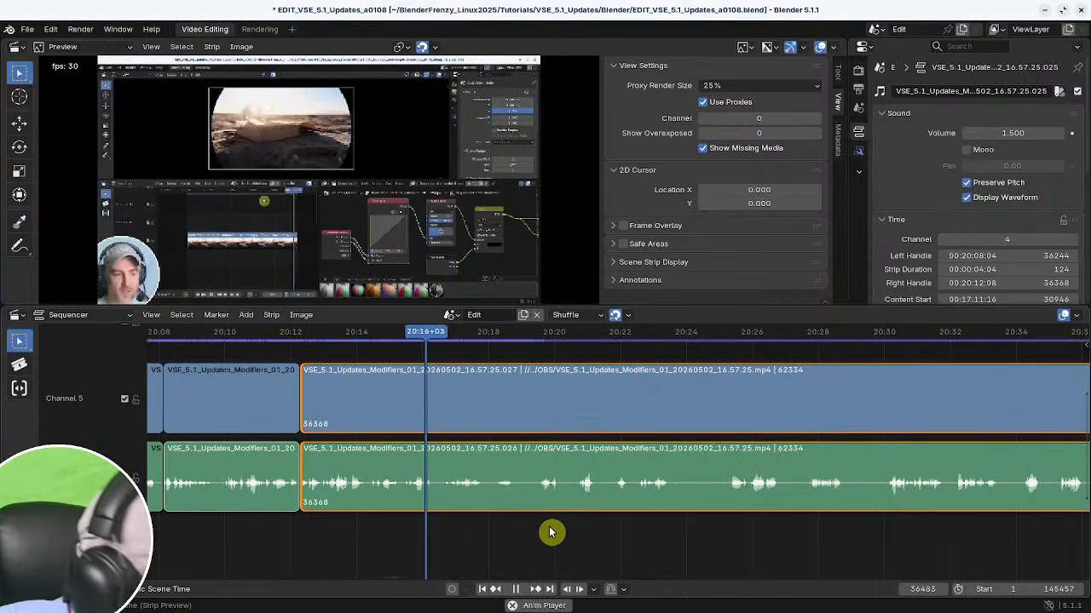
{"action": "key", "text": "space"}
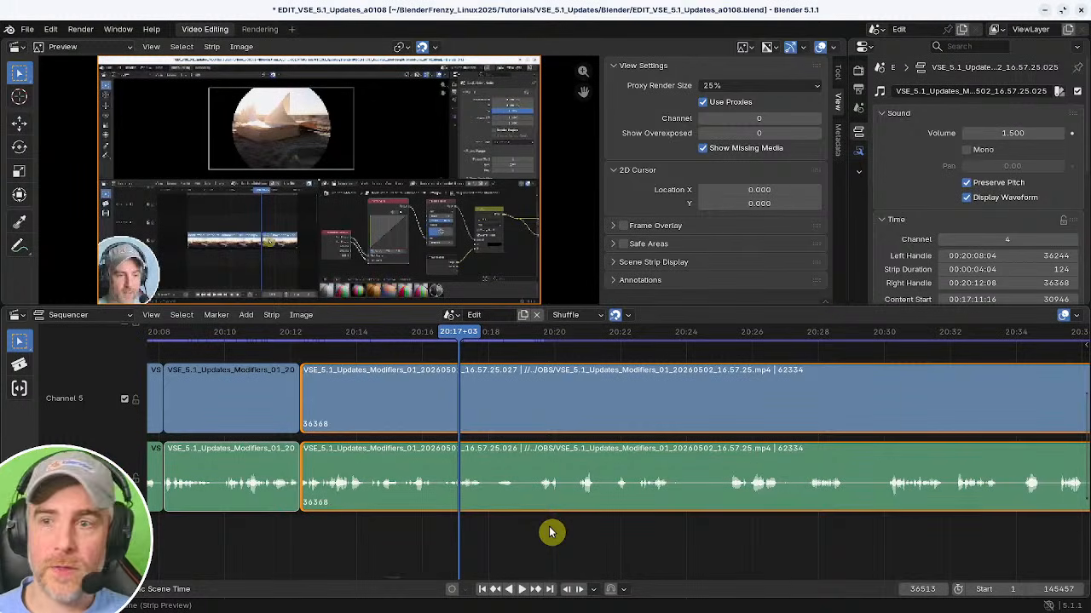
Add a Compositor strip modifier to the selected video strip after 20:12.
{"action": "left_click", "coordinate": [859, 152]}
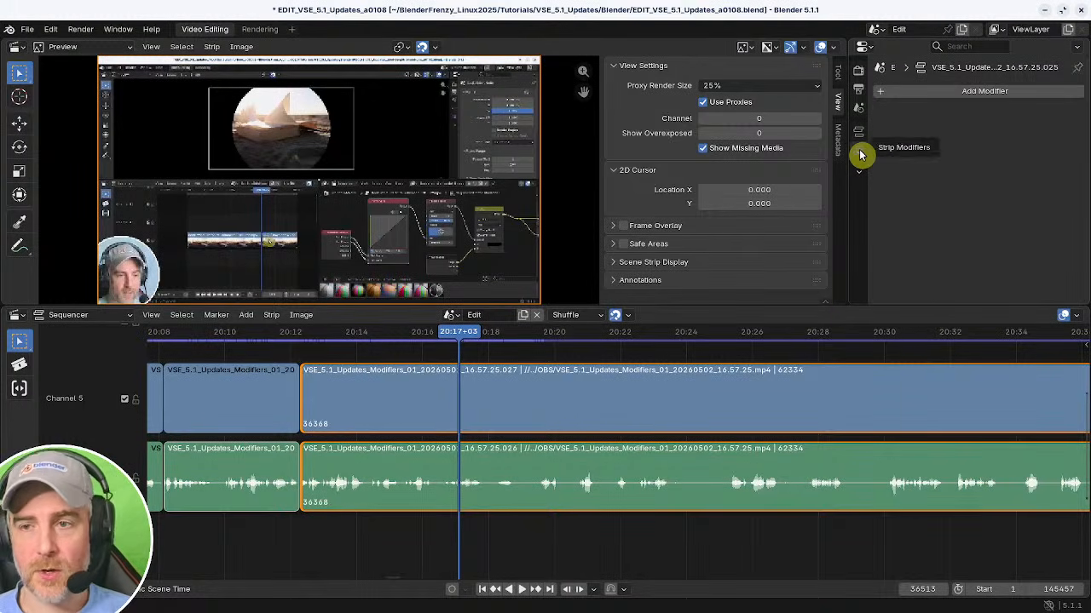
{"action": "left_click", "coordinate": [495, 396]}
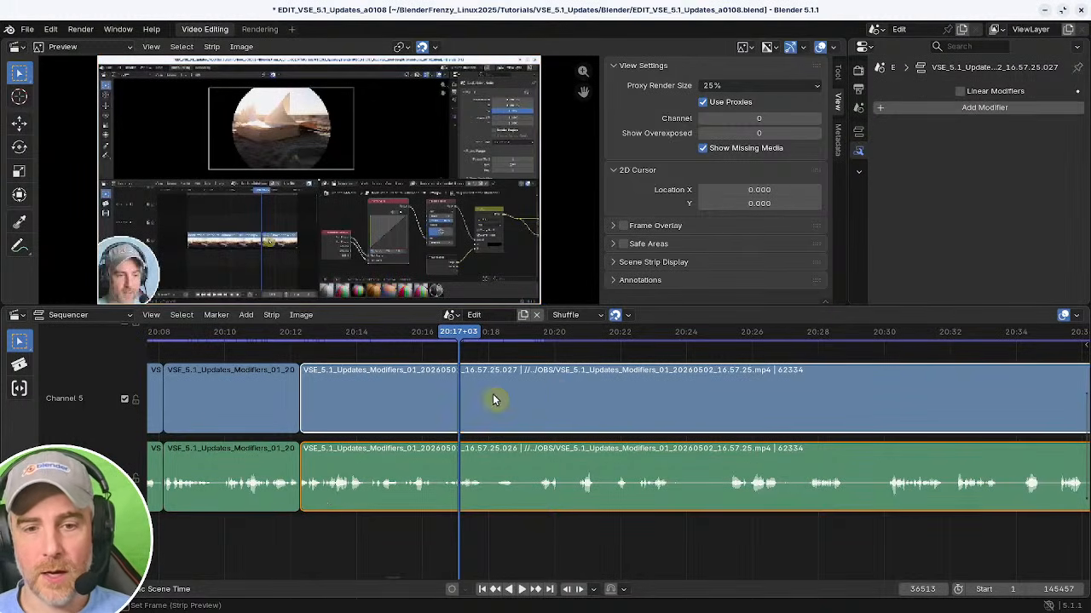
{"action": "left_click", "coordinate": [932, 106]}
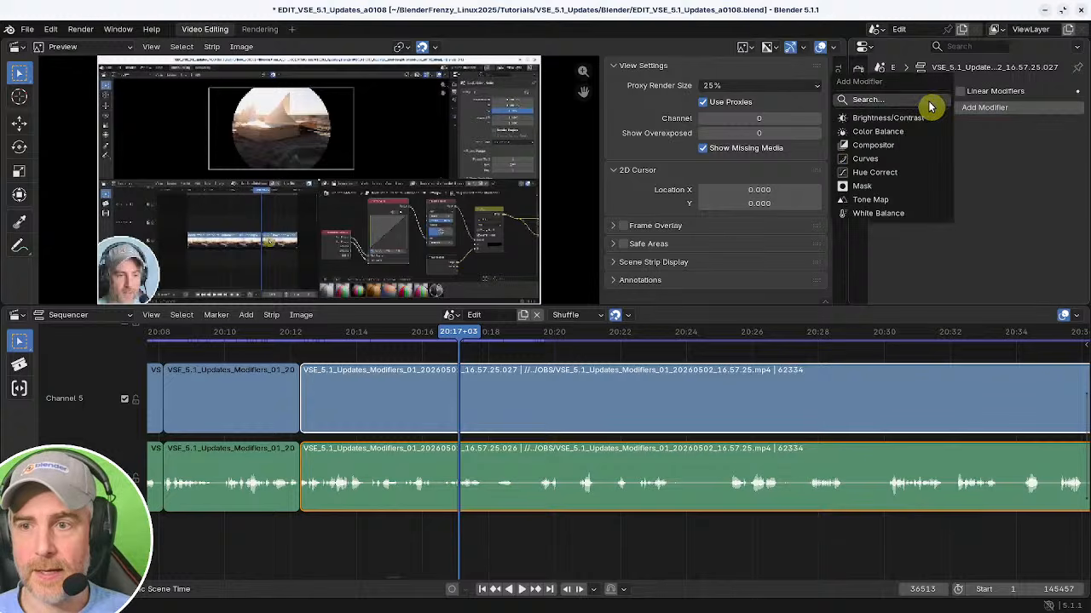
{"action": "left_click", "coordinate": [889, 150]}
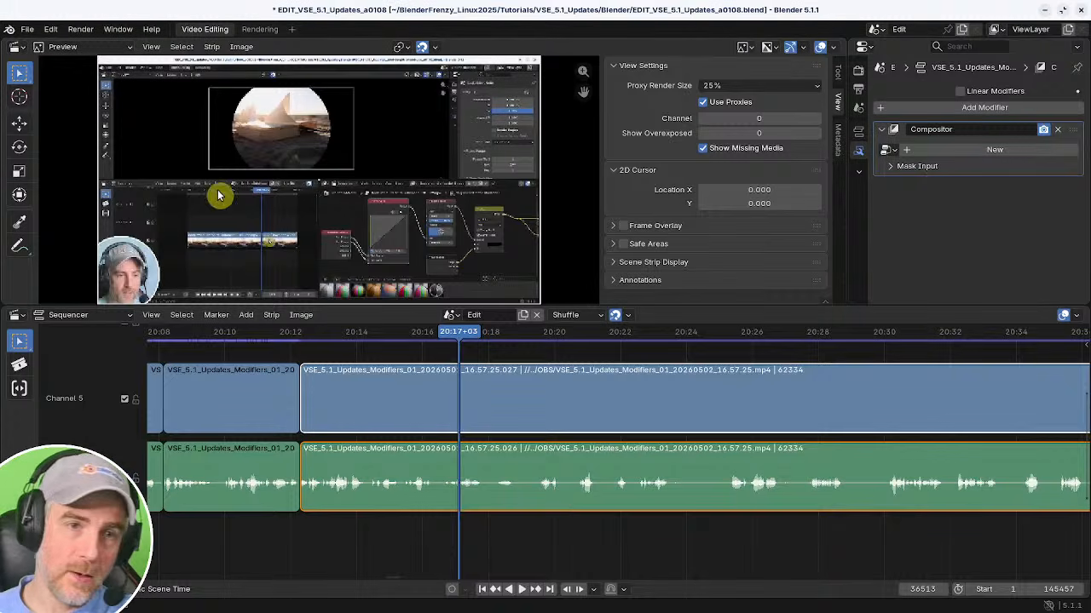
Set the preview's proxy render size to 100%.
{"action": "left_click", "coordinate": [372, 184]}
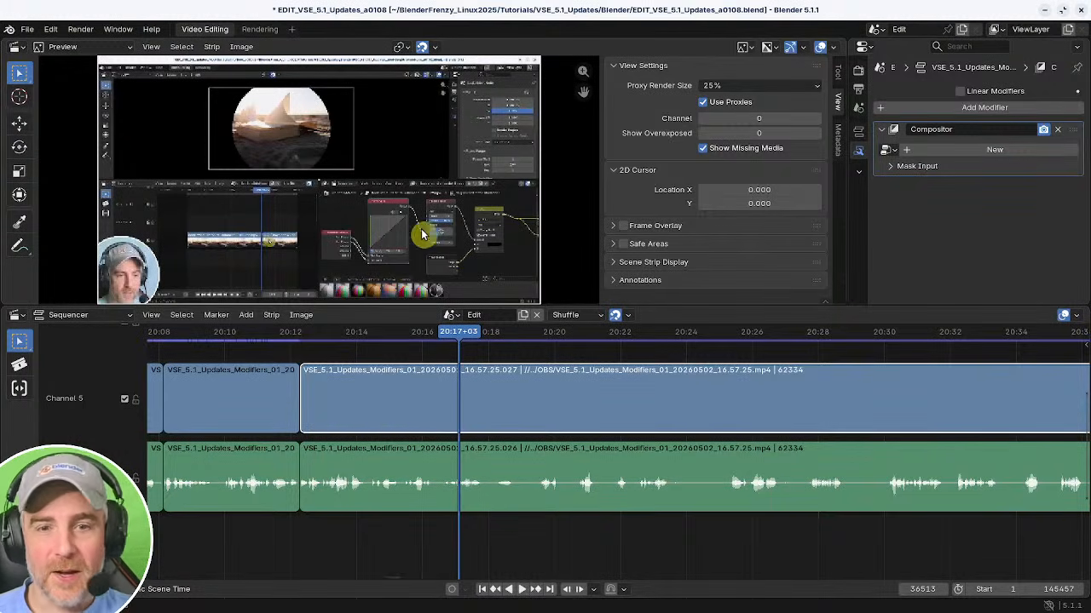
{"action": "left_click", "coordinate": [731, 85]}
{"action": "left_click", "coordinate": [726, 175]}
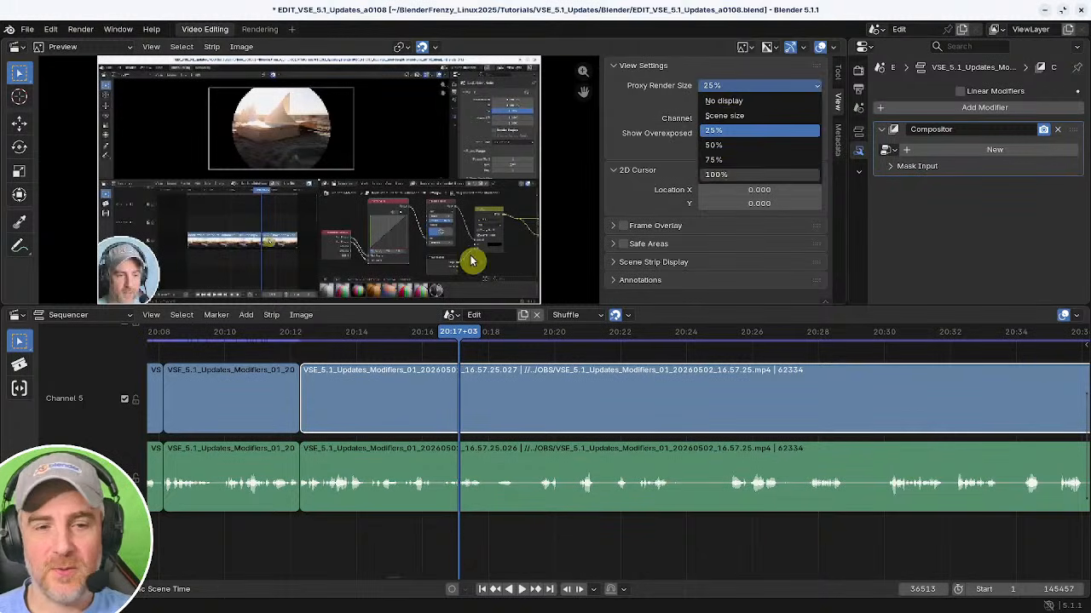
Maximize the preview to examine the footage, then restore the layout.
{"action": "key", "text": "ctrl+space"}
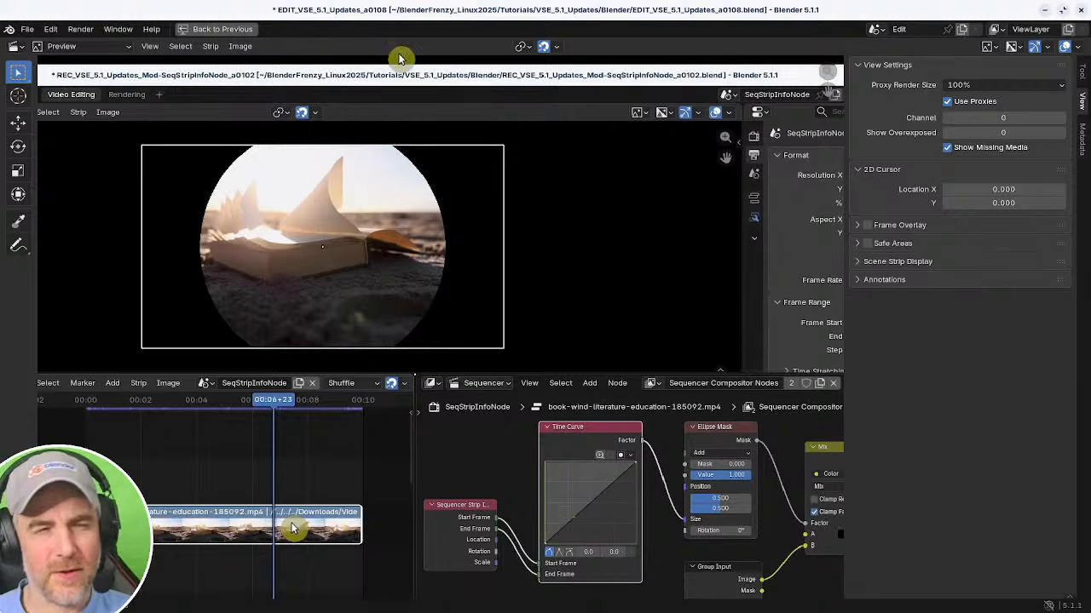
{"action": "left_click", "coordinate": [221, 29]}
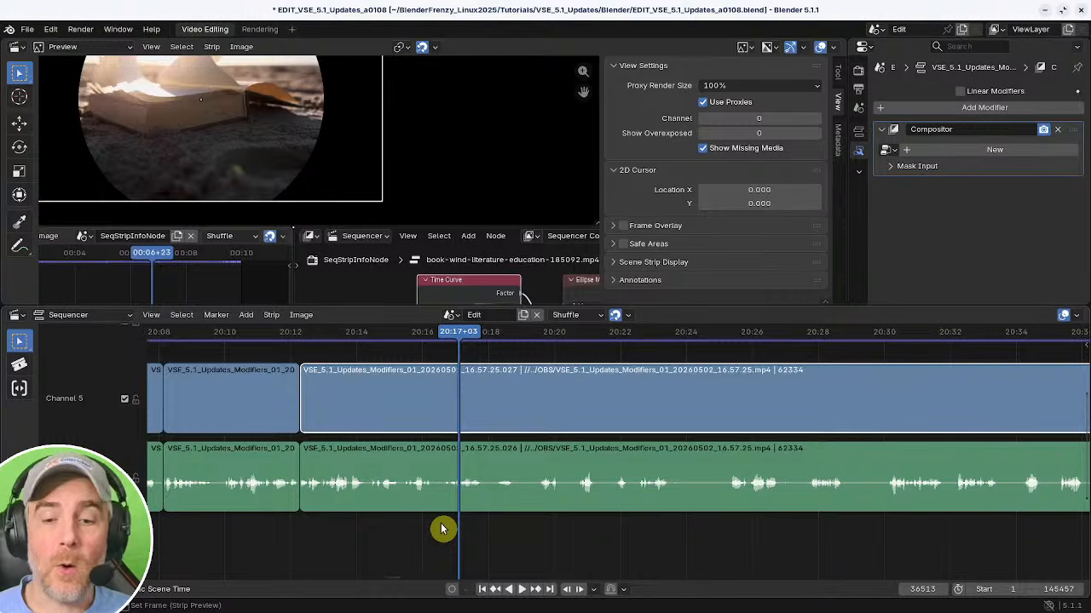
{"action": "left_click", "coordinate": [291, 29]}
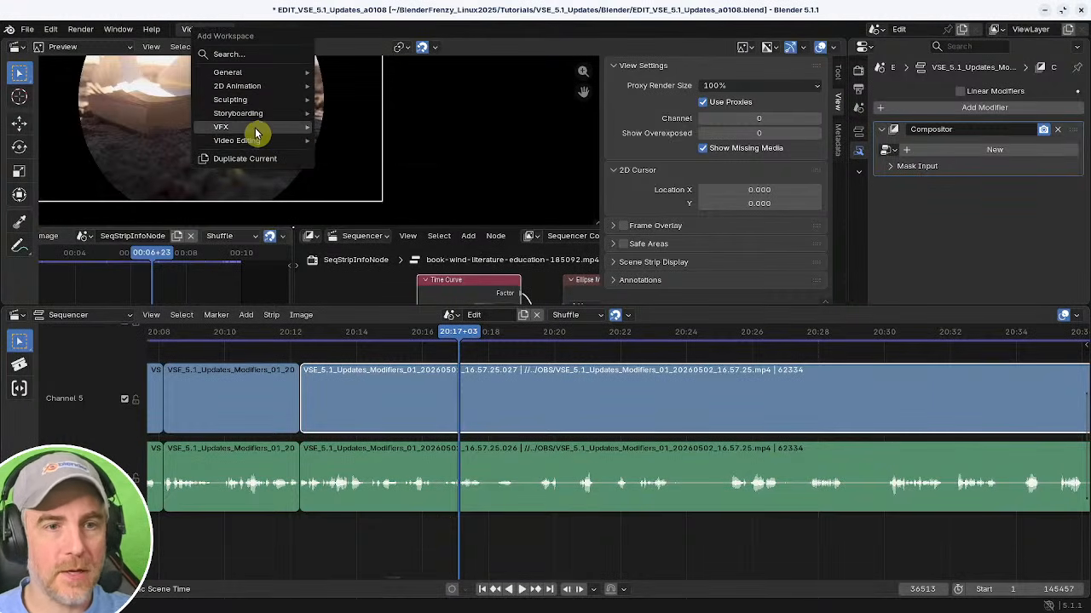
{"action": "mouse_move", "coordinate": [261, 126]}
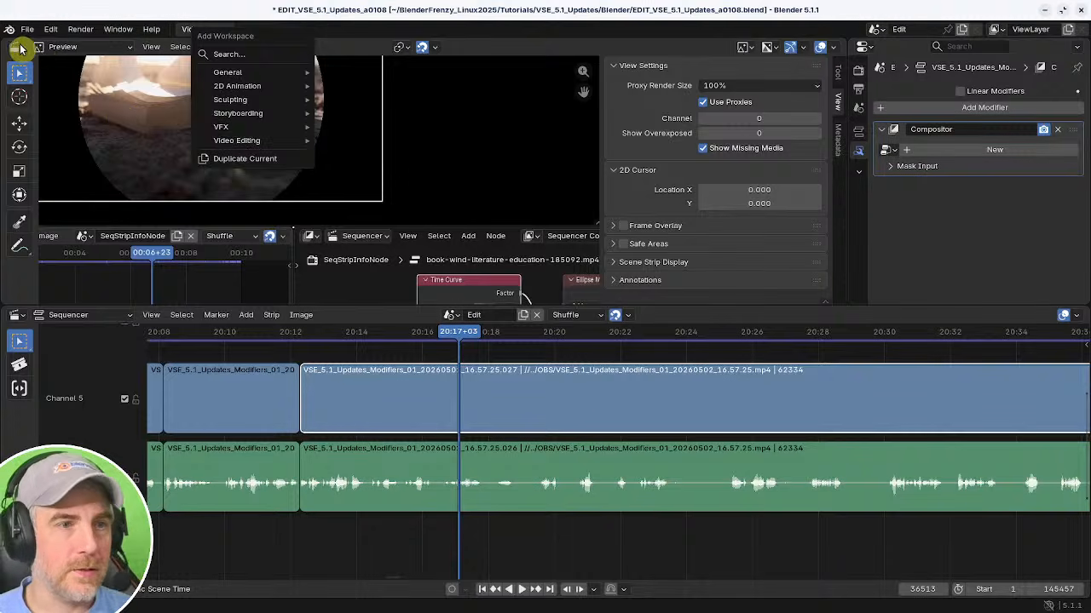
{"action": "left_click", "coordinate": [20, 49]}
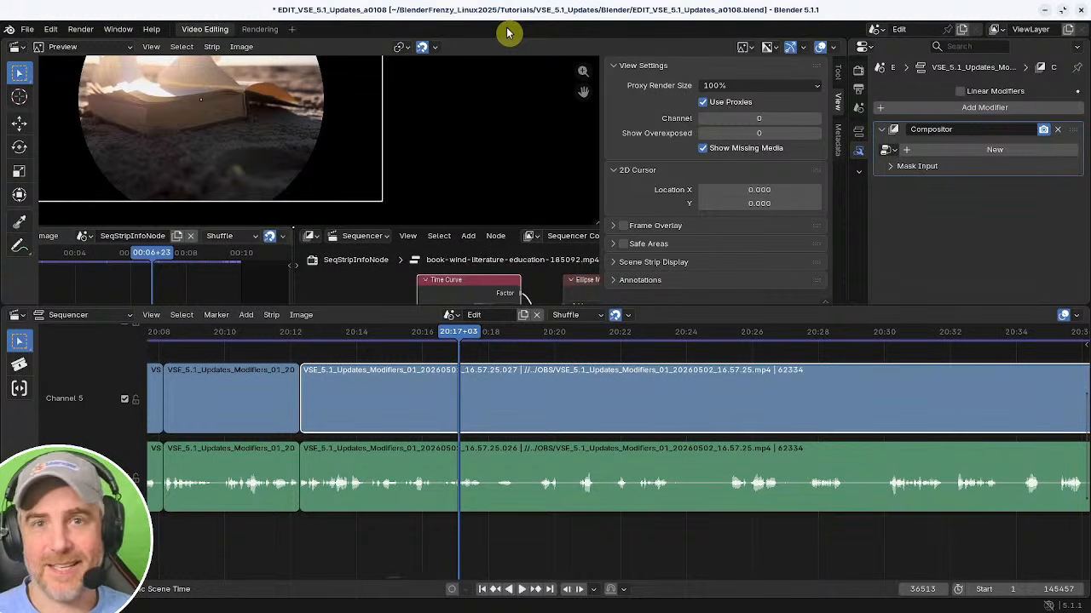
{"action": "left_click", "coordinate": [28, 29]}
{"action": "left_click", "coordinate": [30, 31]}
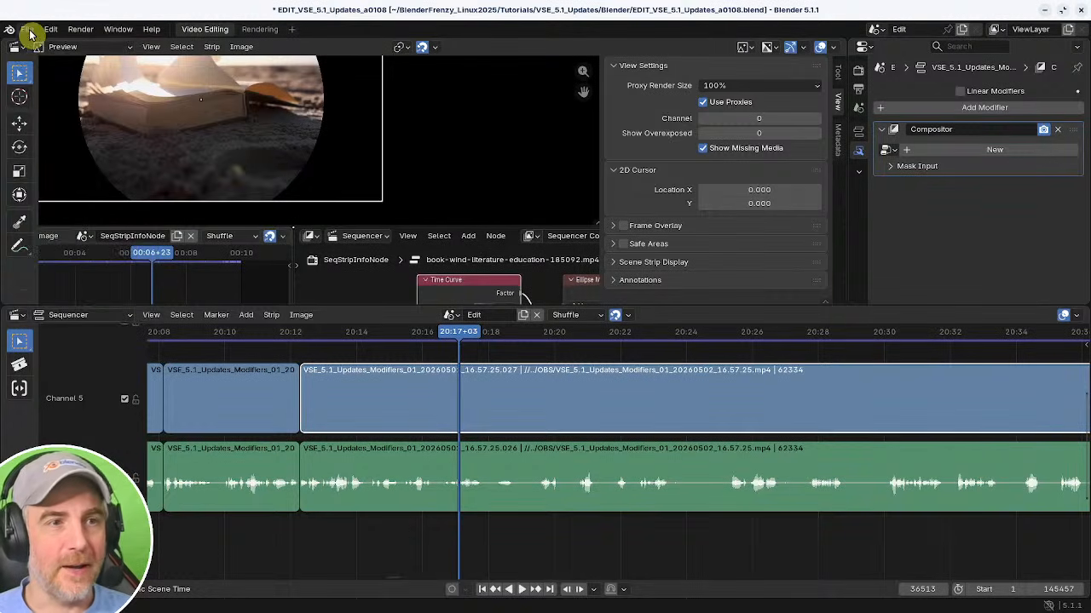
{"action": "left_click", "coordinate": [17, 47]}
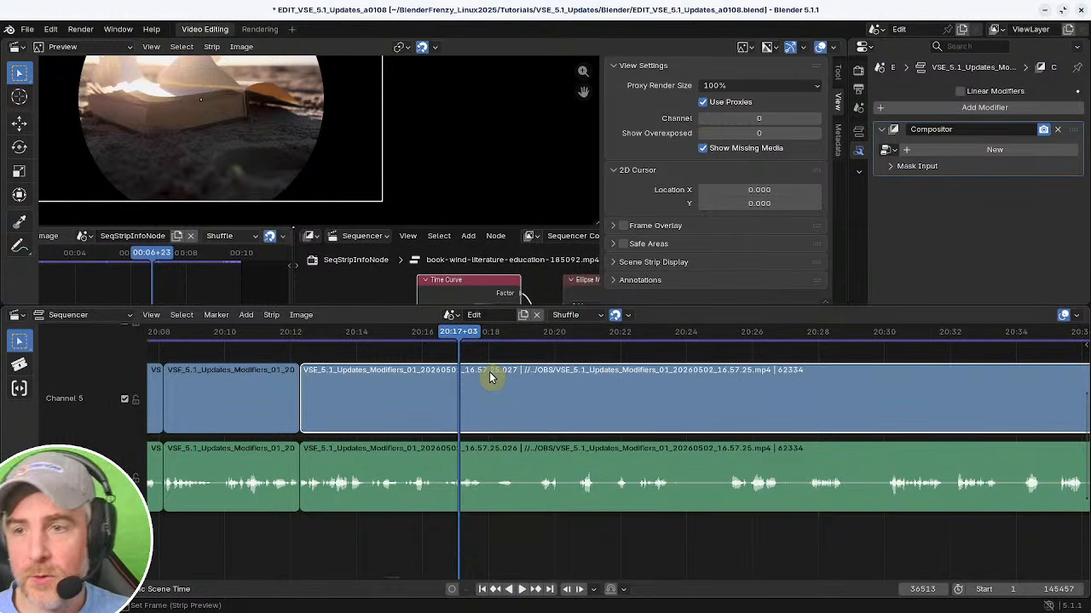
Create a new node group for the Compositor modifier and show it in a split-off Compositor editor set to the Sequencer sub-type.
{"action": "left_click", "coordinate": [960, 156]}
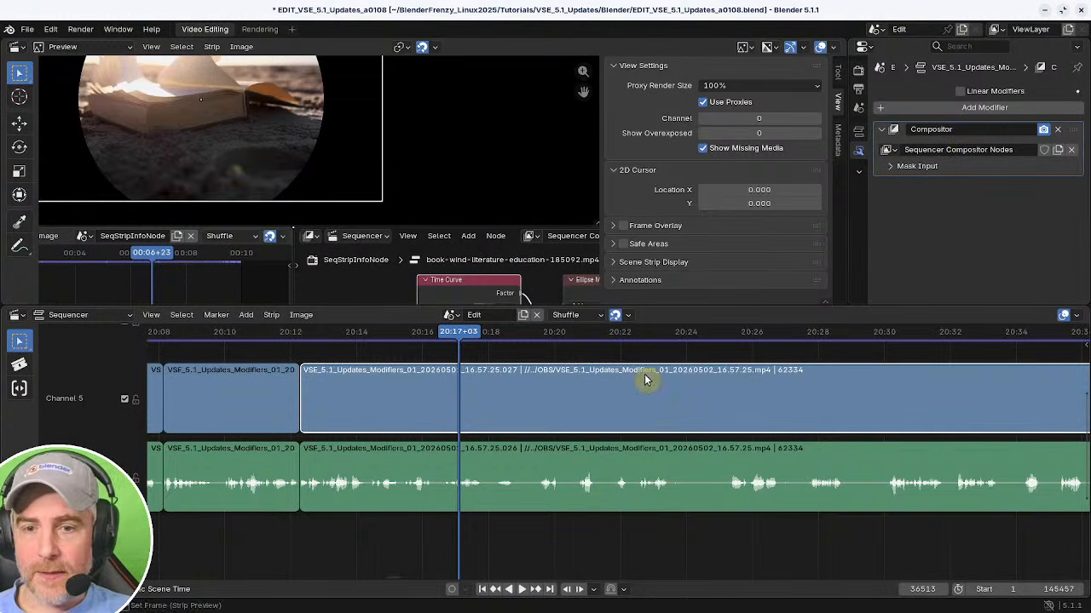
{"action": "left_click_drag", "start_coordinate": [1079, 312], "coordinate": [557, 322]}
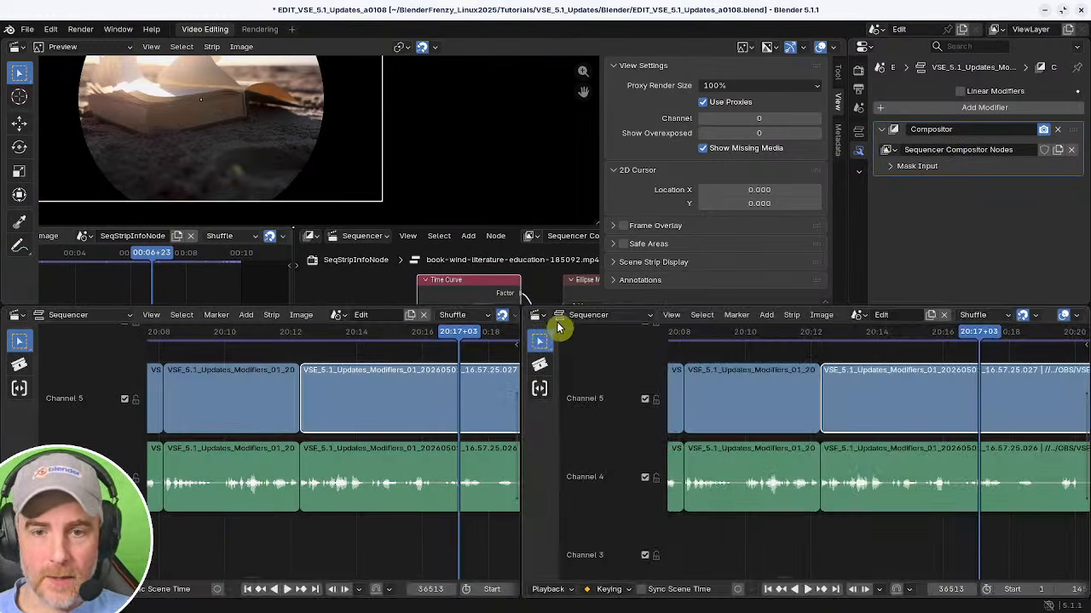
{"action": "left_click", "coordinate": [590, 315]}
{"action": "left_click", "coordinate": [533, 314]}
{"action": "left_click", "coordinate": [537, 318]}
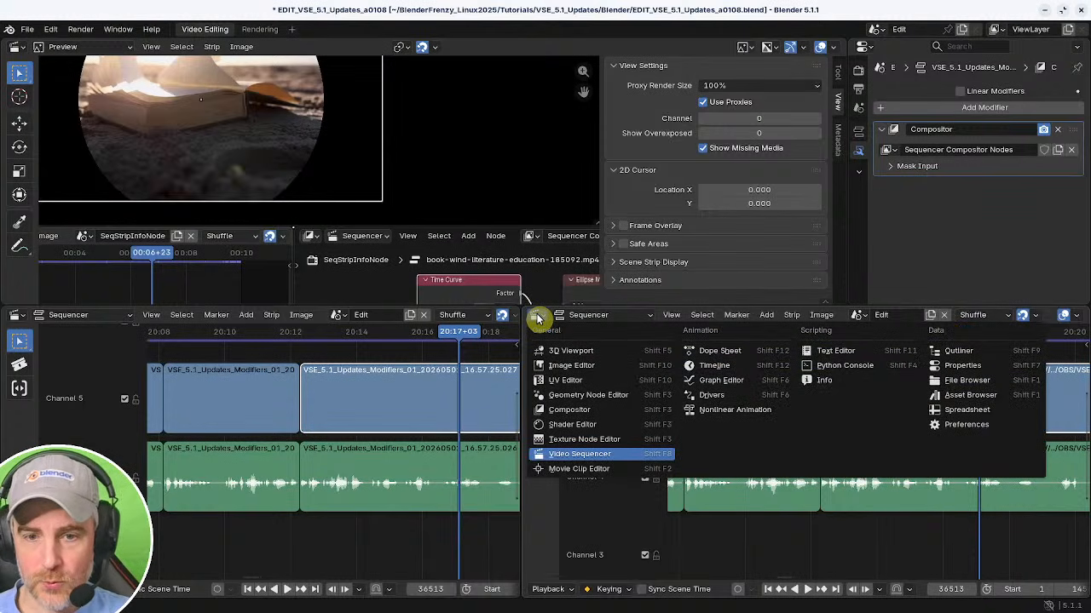
{"action": "left_click", "coordinate": [583, 410]}
{"action": "left_click", "coordinate": [587, 314]}
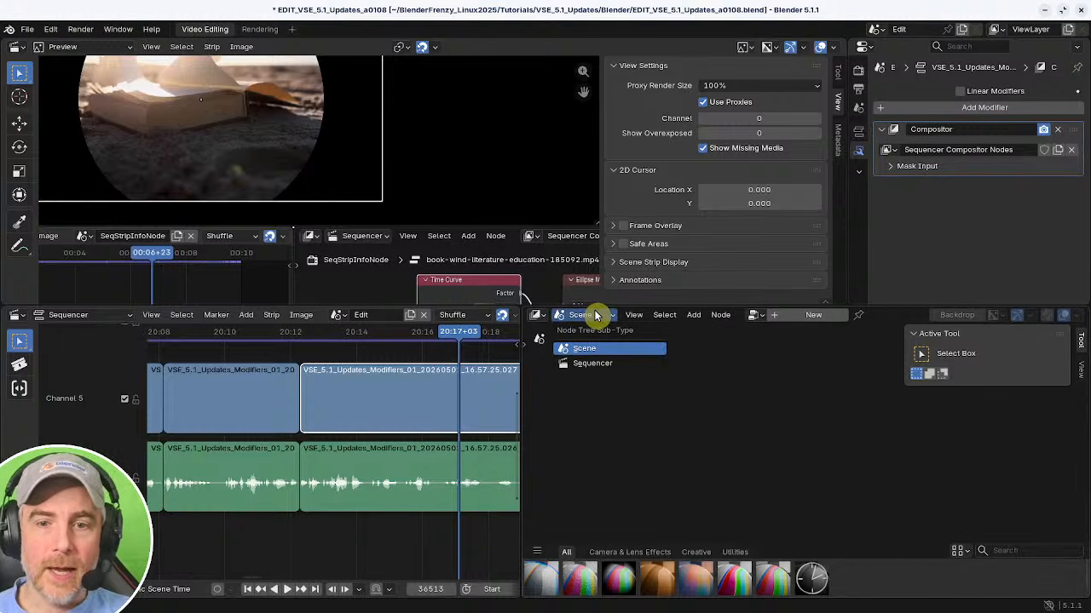
{"action": "left_click", "coordinate": [606, 369]}
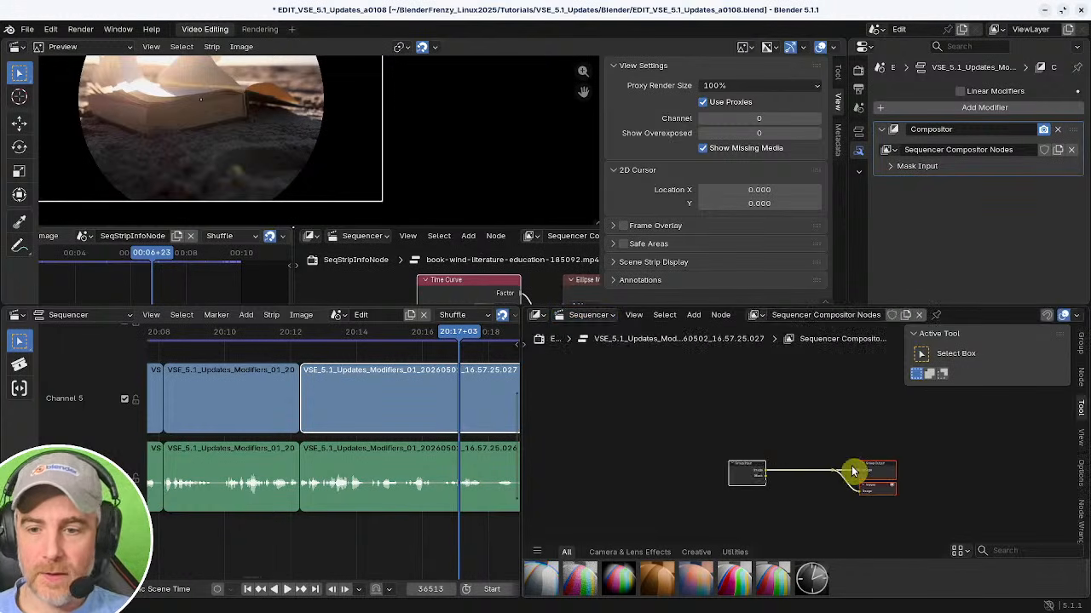
Move the Group Input node further left in the node editor.
{"action": "scroll", "coordinate": [768, 444], "scroll_direction": "up", "scroll_amount": 2}
{"action": "left_click", "coordinate": [686, 455]}
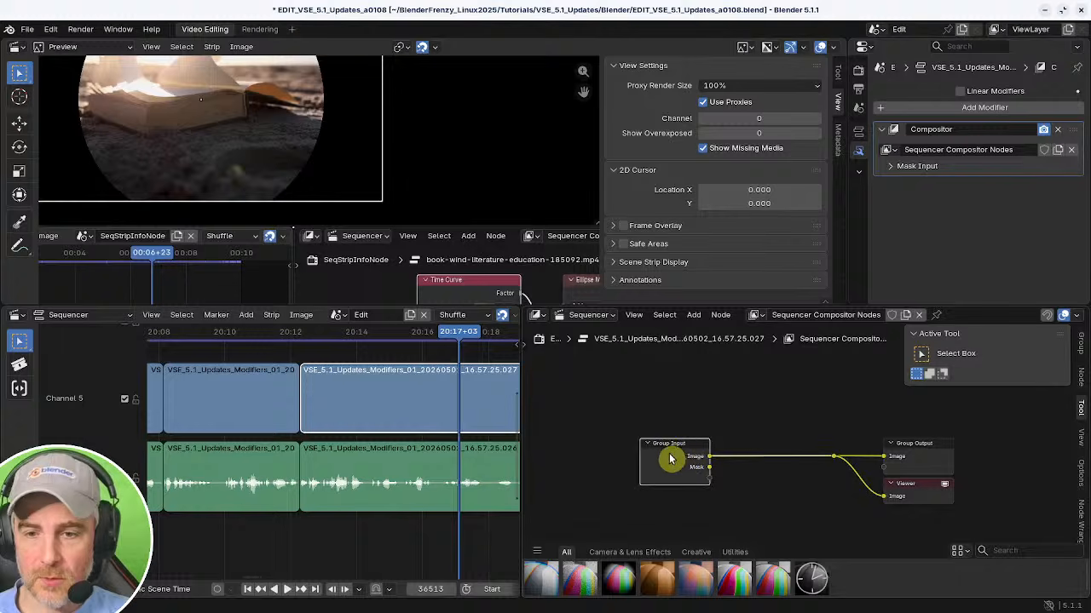
{"action": "left_click_drag", "start_coordinate": [686, 456], "coordinate": [563, 454]}
Add a Sepia node onto the link between the Group Input and Group Output nodes.
{"action": "scroll", "coordinate": [249, 180], "scroll_direction": "down", "scroll_amount": 2}
{"action": "middle_click_drag", "start_coordinate": [356, 208], "coordinate": [409, 183]}
{"action": "scroll", "coordinate": [441, 238], "scroll_direction": "down", "scroll_amount": 9}
{"action": "scroll", "coordinate": [442, 238], "scroll_direction": "down", "scroll_amount": 3}
{"action": "scroll", "coordinate": [411, 185], "scroll_direction": "down", "scroll_amount": 1}
{"action": "scroll", "coordinate": [407, 169], "scroll_direction": "up", "scroll_amount": 2}
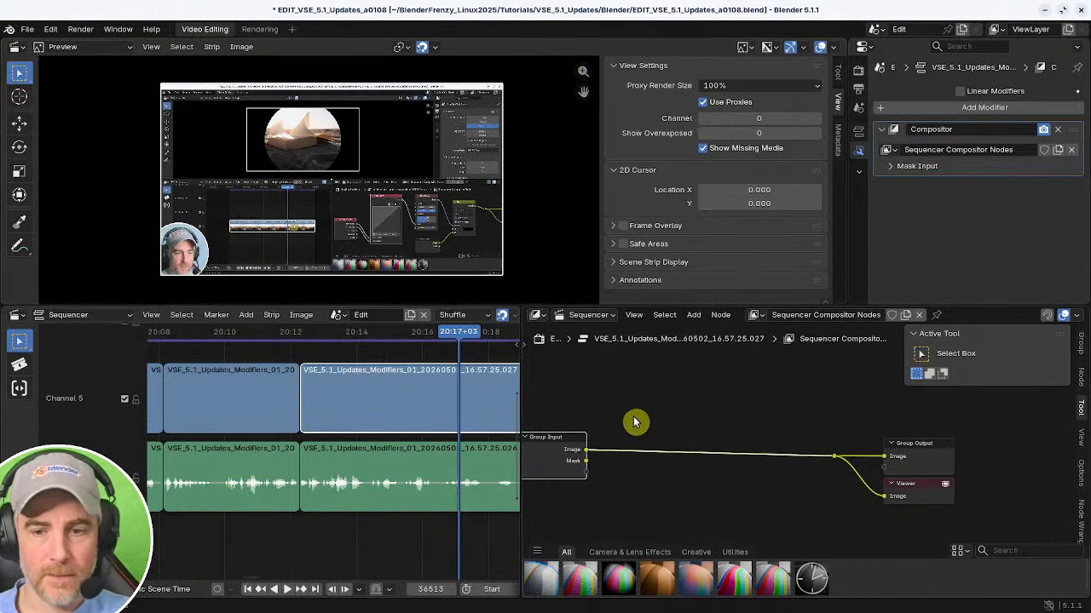
{"action": "middle_click_drag", "start_coordinate": [637, 419], "coordinate": [667, 409]}
{"action": "scroll", "coordinate": [695, 393], "scroll_direction": "up", "scroll_amount": 1}
{"action": "scroll", "coordinate": [692, 394], "scroll_direction": "down", "scroll_amount": 1}
{"action": "key", "text": "shift+a"}
{"action": "mouse_move", "coordinate": [685, 398]}
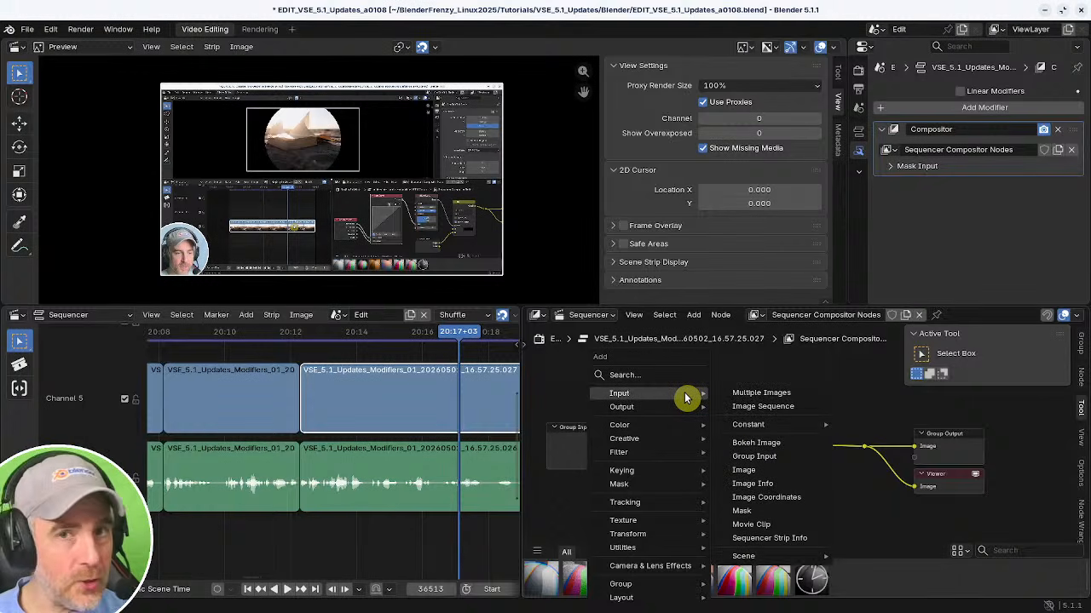
{"action": "mouse_move", "coordinate": [655, 441]}
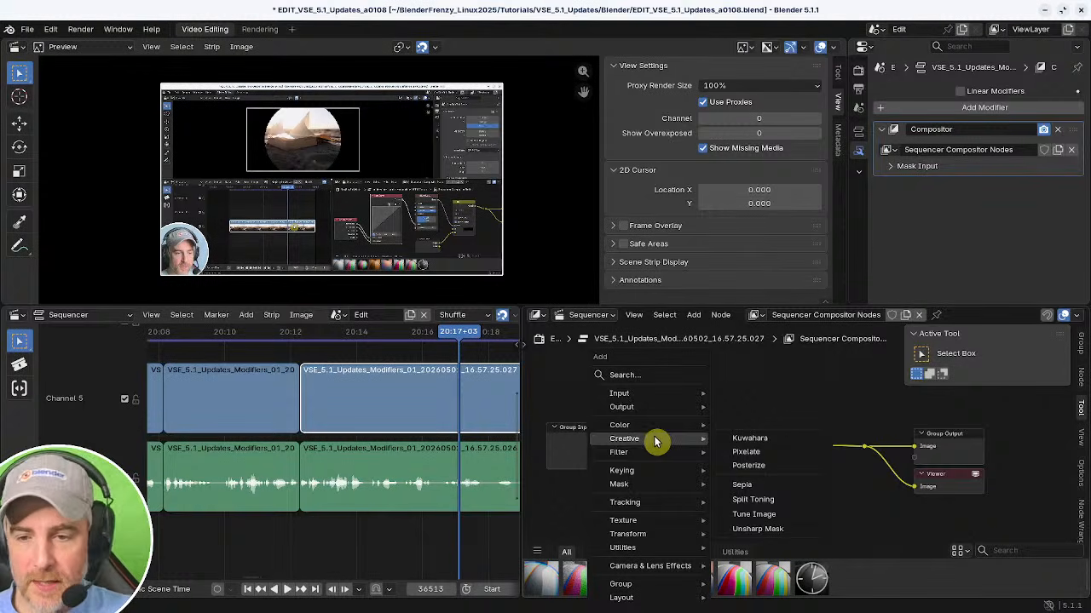
{"action": "left_click", "coordinate": [736, 484]}
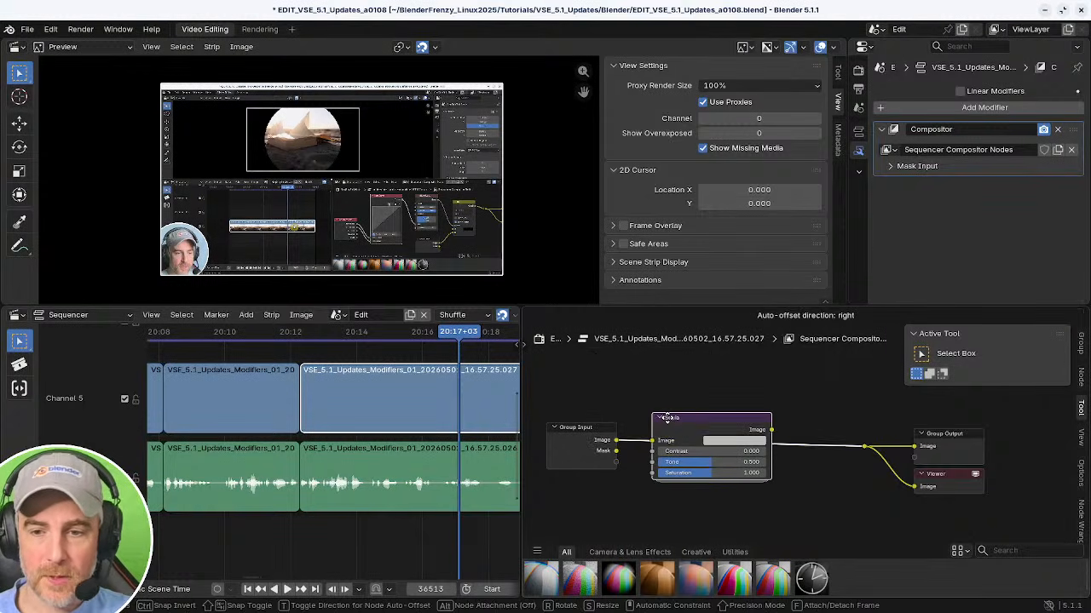
Move the Sepia node further right between the Group Input and Group Output nodes.
{"action": "left_click", "coordinate": [664, 419]}
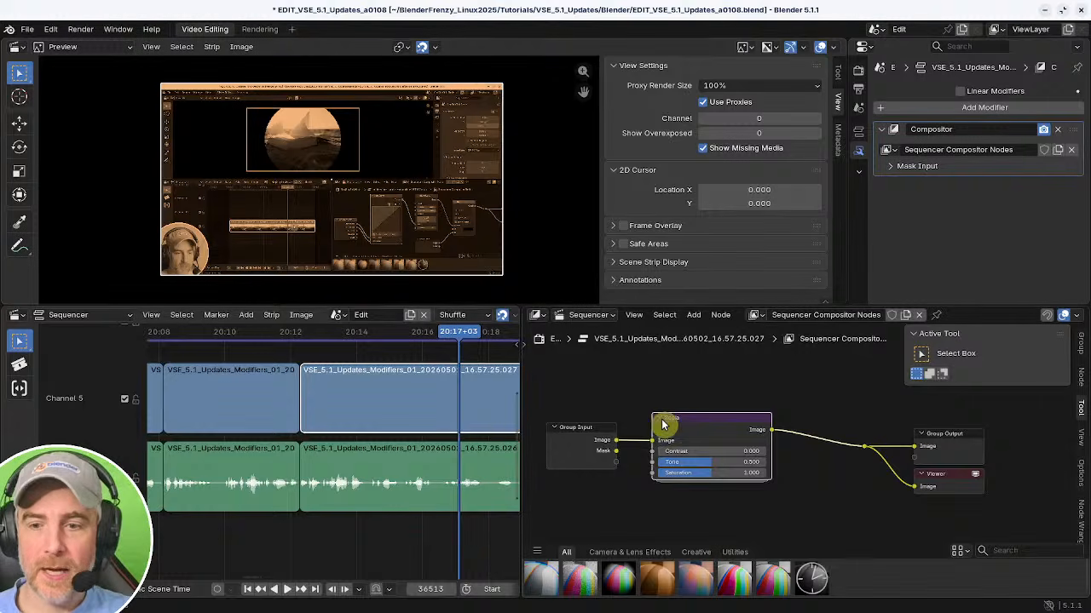
{"action": "left_click_drag", "start_coordinate": [658, 429], "coordinate": [722, 438]}
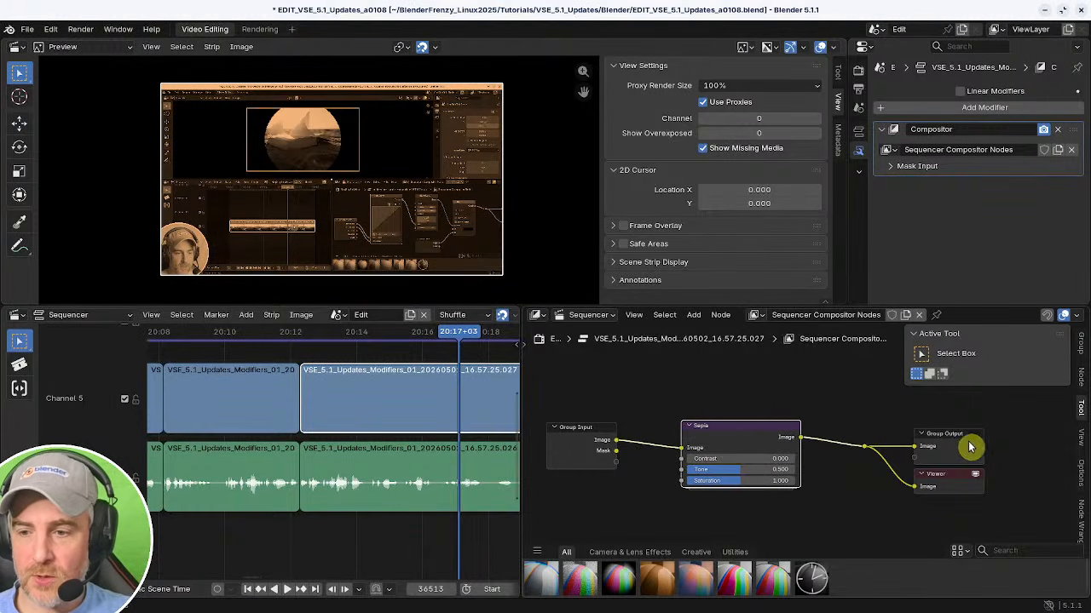
{"action": "left_click_drag", "start_coordinate": [969, 444], "coordinate": [972, 441]}
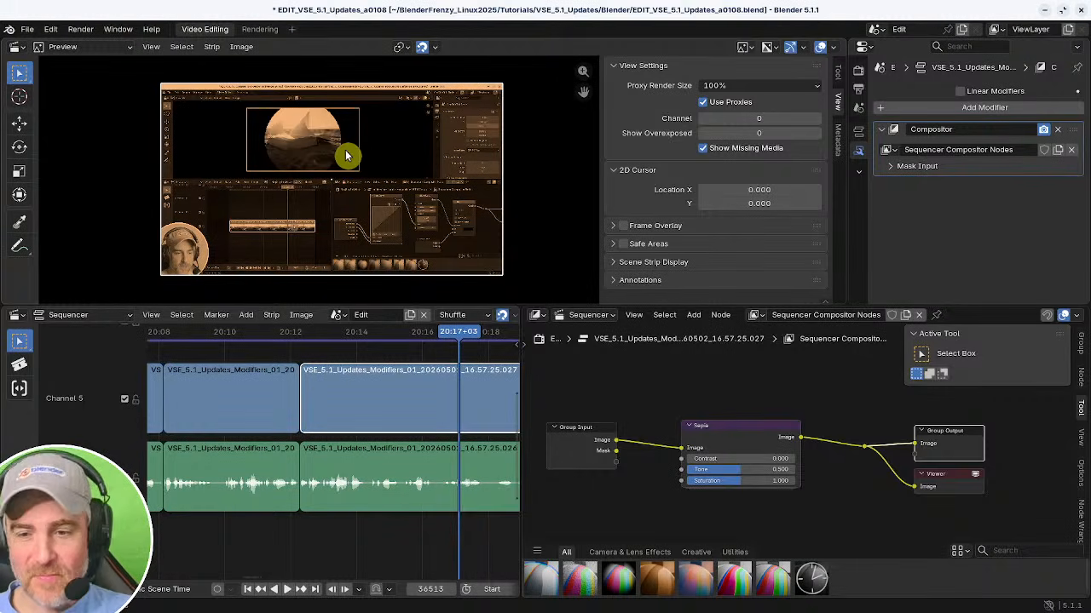
{"action": "left_click", "coordinate": [744, 440]}
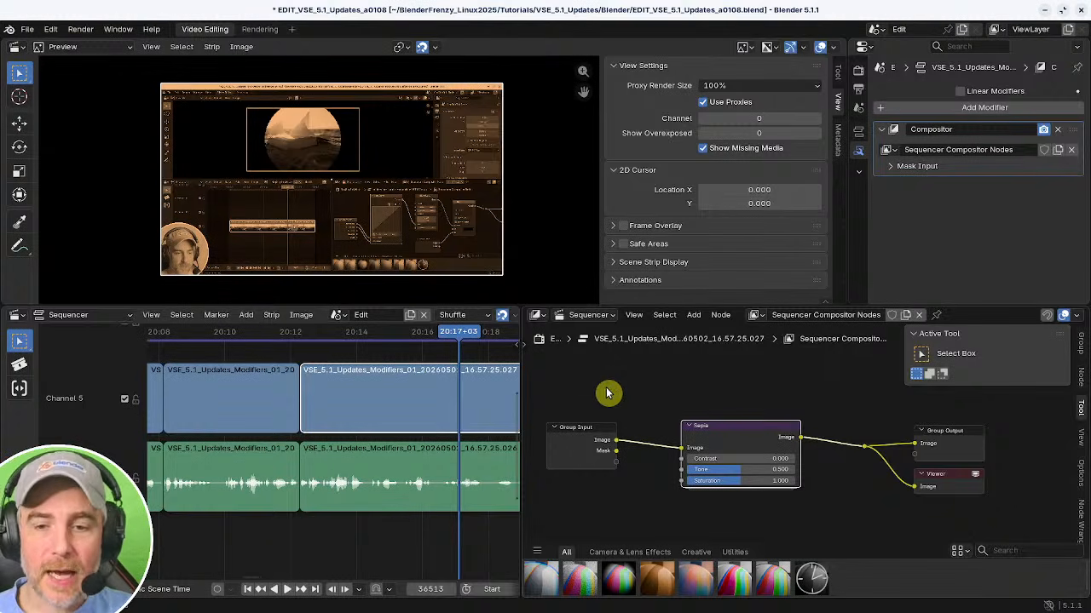
Add a Sequencer Strip Info node above the Sepia node in the node group.
{"action": "middle_click_drag", "start_coordinate": [654, 381], "coordinate": [662, 429]}
{"action": "key", "text": "shift+a"}
{"action": "mouse_move", "coordinate": [630, 372]}
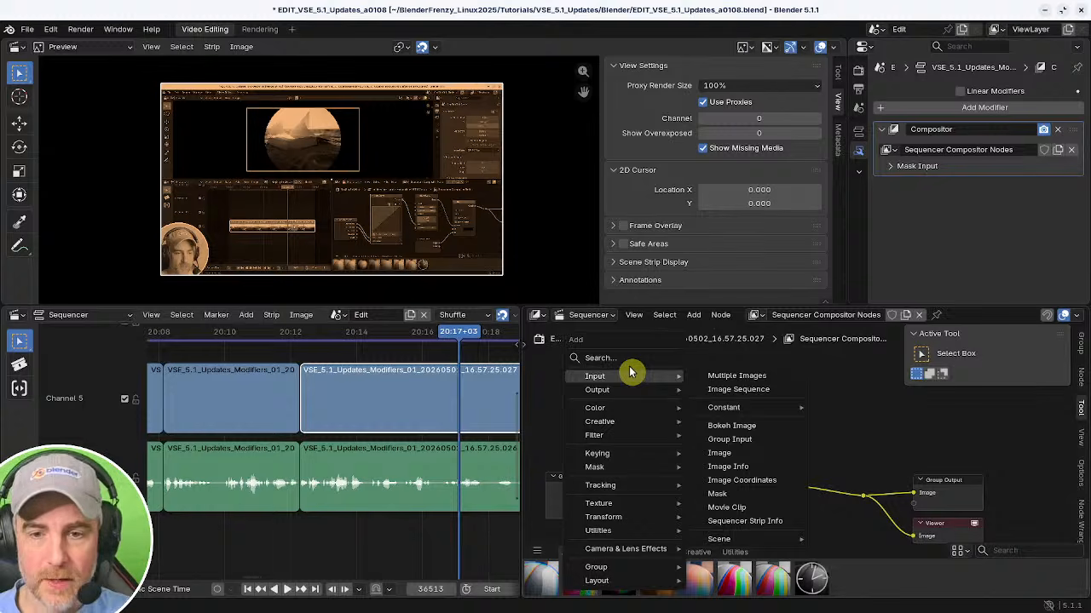
{"action": "left_click", "coordinate": [631, 363]}
{"action": "type", "text": "strip"}
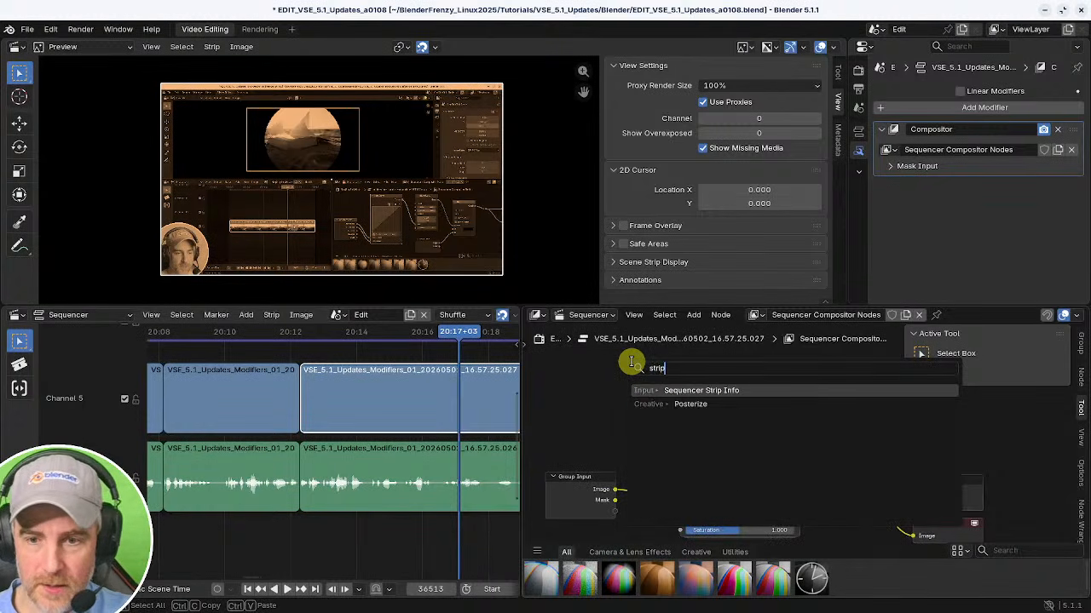
{"action": "left_click", "coordinate": [685, 391]}
{"action": "left_click", "coordinate": [584, 385]}
{"action": "scroll", "coordinate": [679, 403], "scroll_direction": "up", "scroll_amount": 1}
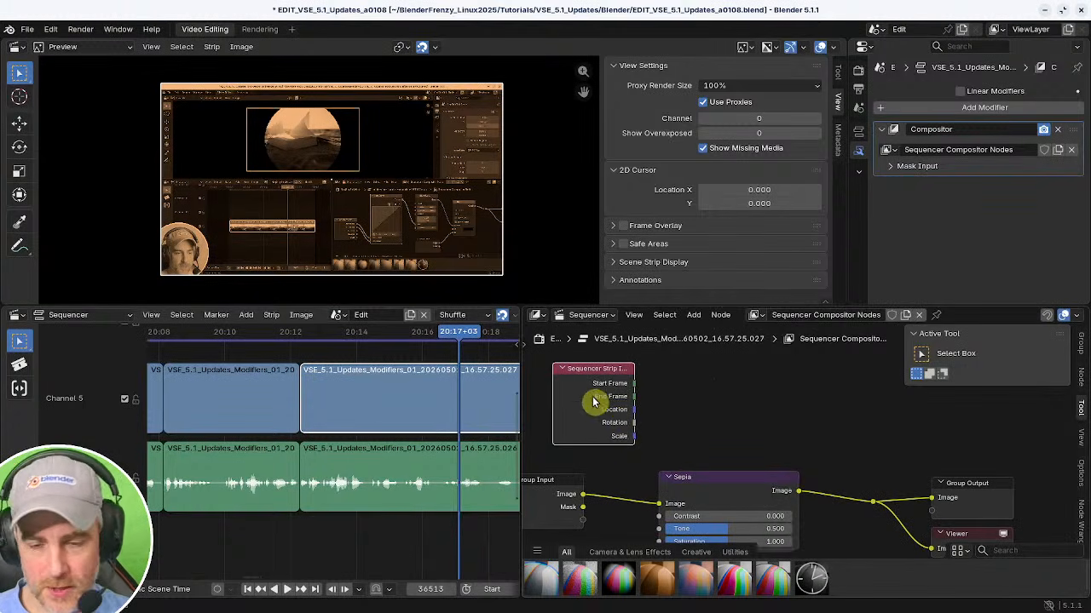
Delete the Sequencer Strip Info node and the Sepia node from the node group.
{"action": "left_click_drag", "start_coordinate": [594, 400], "coordinate": [596, 398]}
{"action": "key", "text": "Delete"}
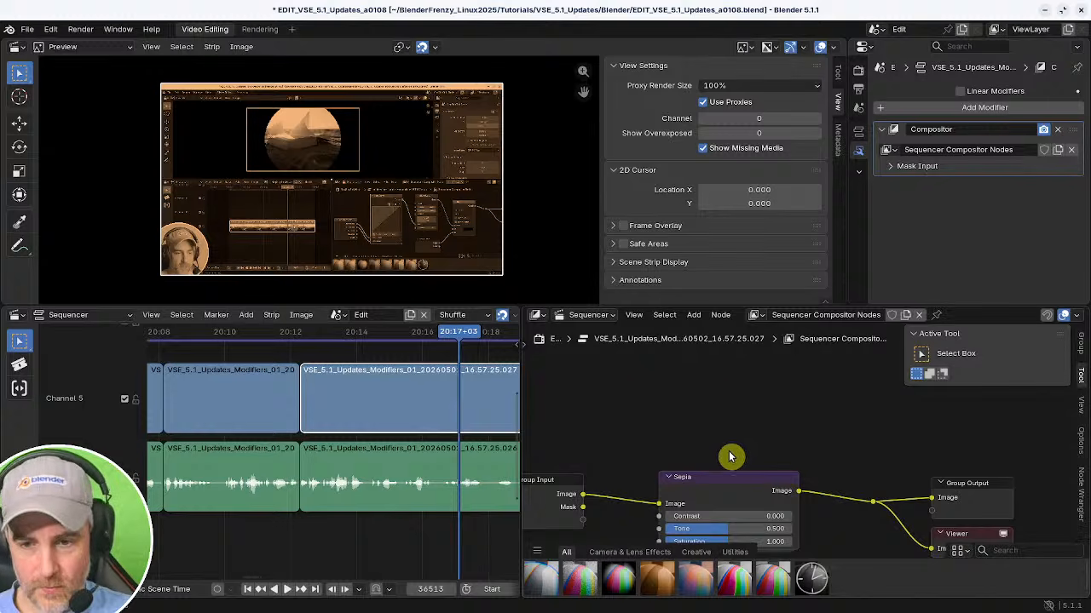
{"action": "left_click", "coordinate": [722, 479]}
{"action": "key", "text": "Delete"}
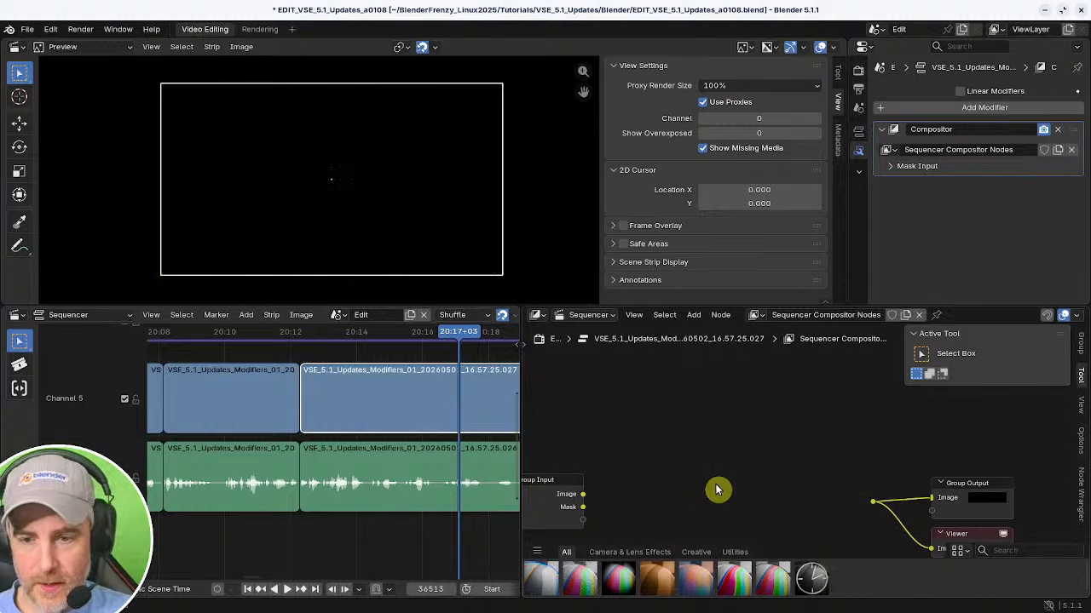
Remove the Compositor modifier from the strip and close the Compositor editor area.
{"action": "left_click", "coordinate": [1057, 129]}
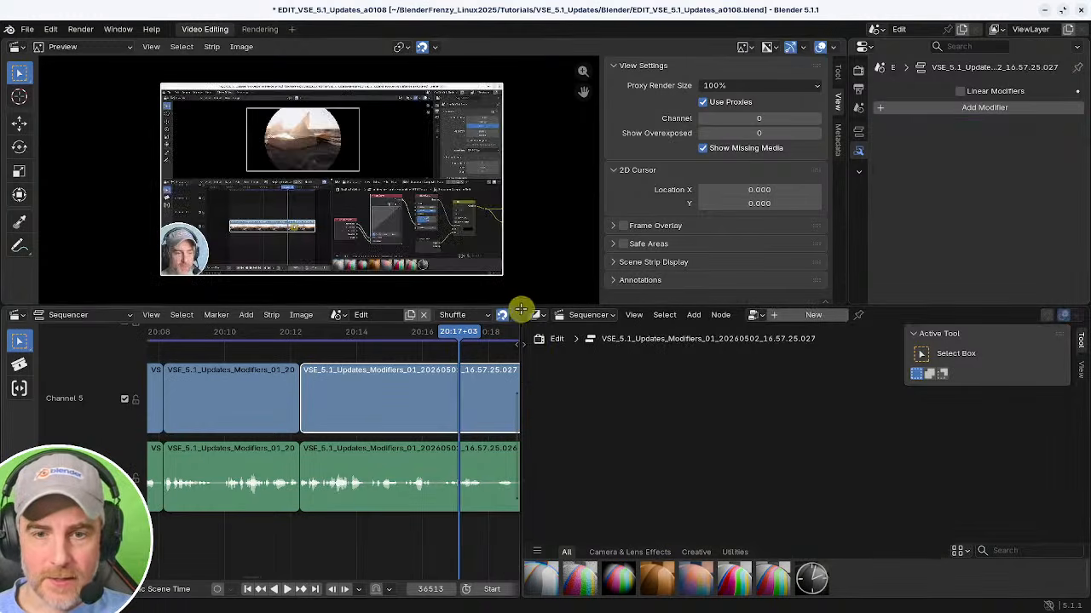
{"action": "left_click_drag", "start_coordinate": [518, 310], "coordinate": [655, 358]}
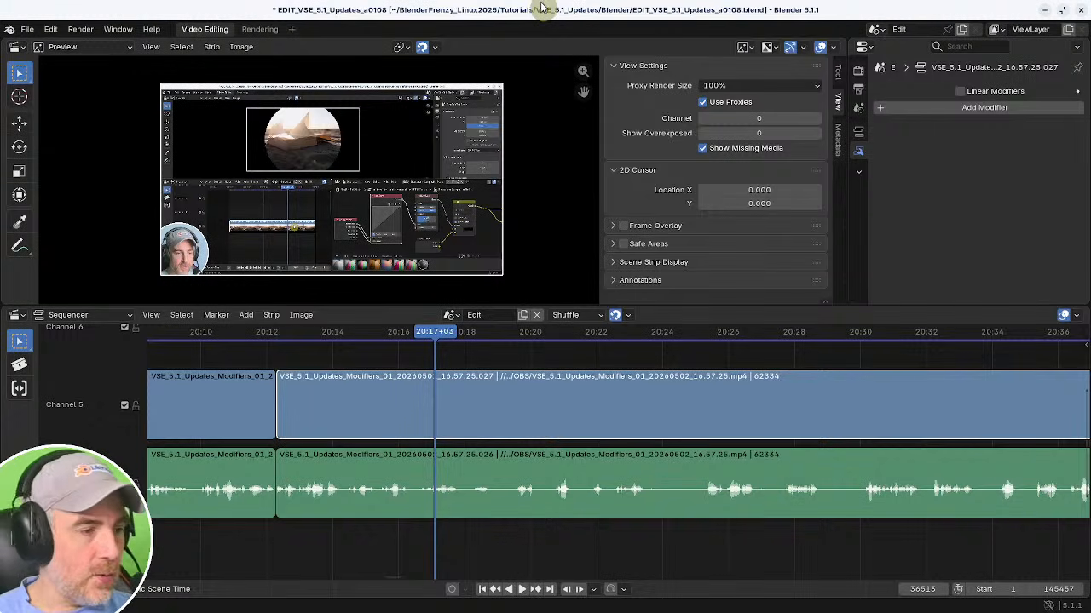
Play back the timeline from just before the strip cut near 20:12 to review the footage.
{"action": "middle_click_drag", "start_coordinate": [519, 442], "coordinate": [531, 448], "text": "shift"}
{"action": "middle_click_drag", "start_coordinate": [413, 449], "coordinate": [478, 490], "text": "shift"}
{"action": "left_click", "coordinate": [340, 482]}
{"action": "middle_click_drag", "start_coordinate": [478, 491], "coordinate": [523, 460], "text": "shift"}
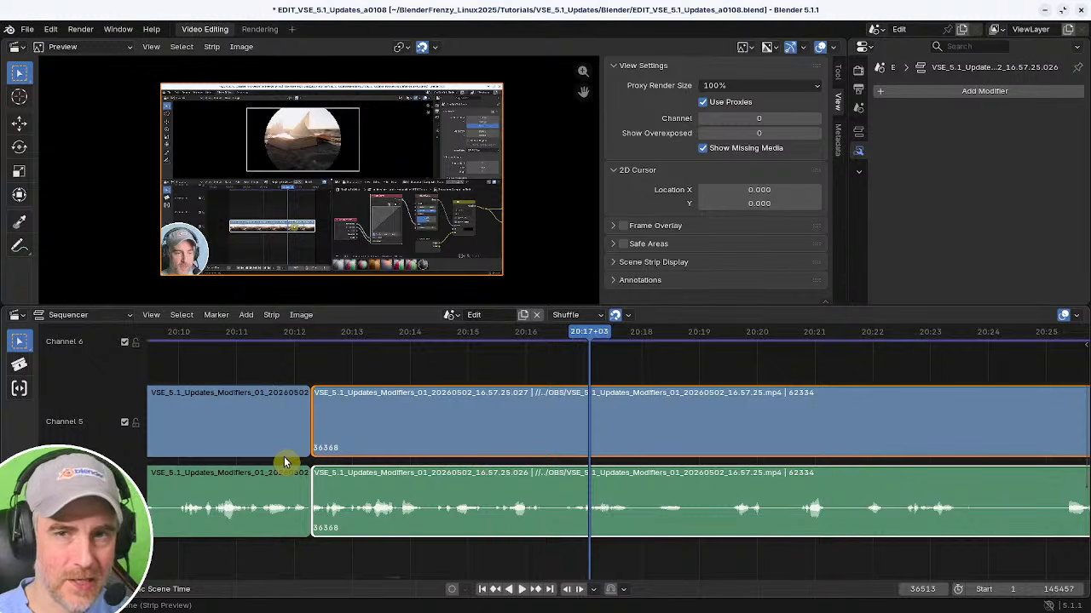
{"action": "left_click", "coordinate": [293, 364]}
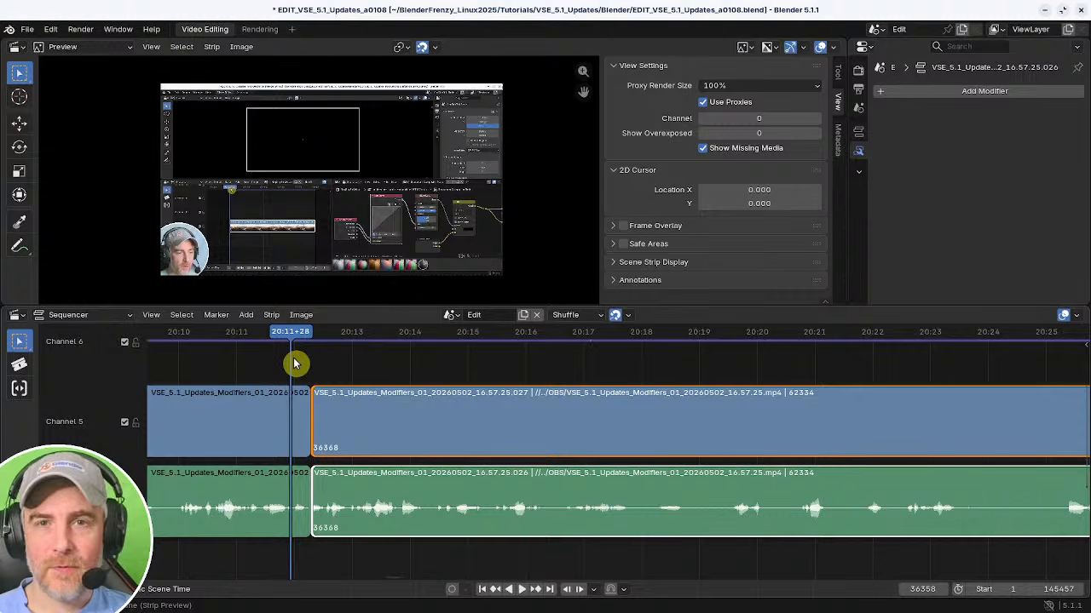
{"action": "key", "text": "space"}
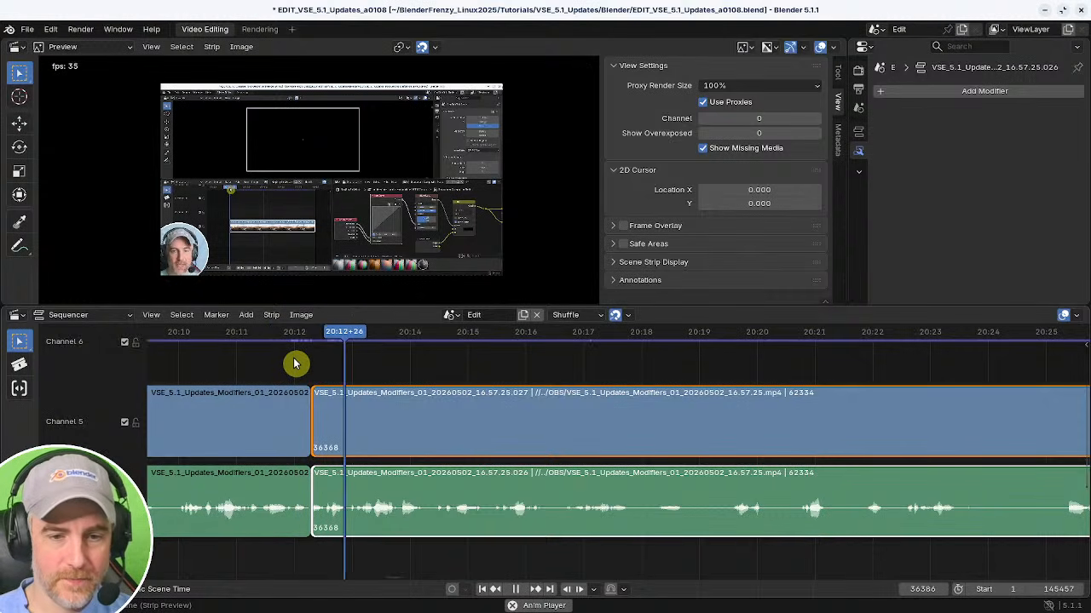
Scrub and play through the footage around 20:23 to find the next section to cut.
{"action": "middle_click_drag", "start_coordinate": [503, 434], "coordinate": [412, 469]}
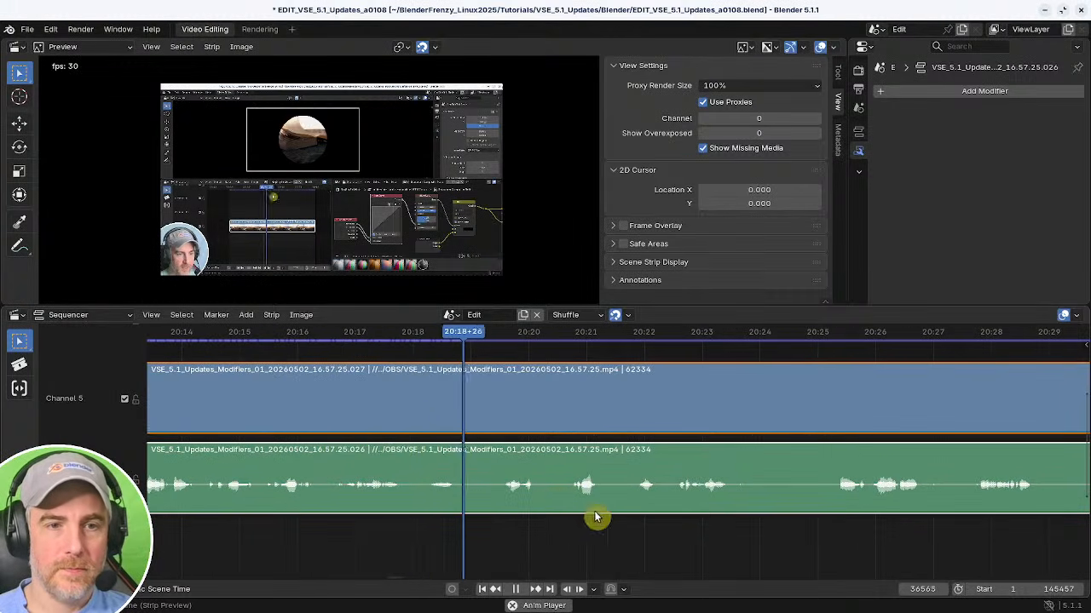
{"action": "middle_click_drag", "start_coordinate": [597, 516], "coordinate": [451, 502]}
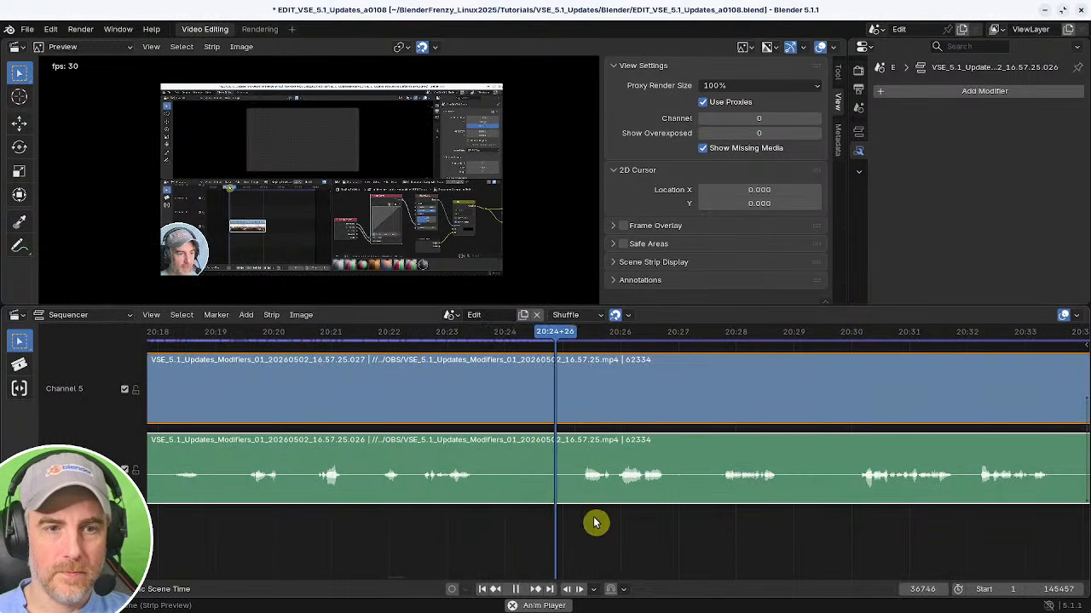
{"action": "middle_click_drag", "start_coordinate": [628, 518], "coordinate": [518, 523]}
{"action": "right_click", "coordinate": [339, 508], "text": "shift"}
{"action": "key", "text": "space"}
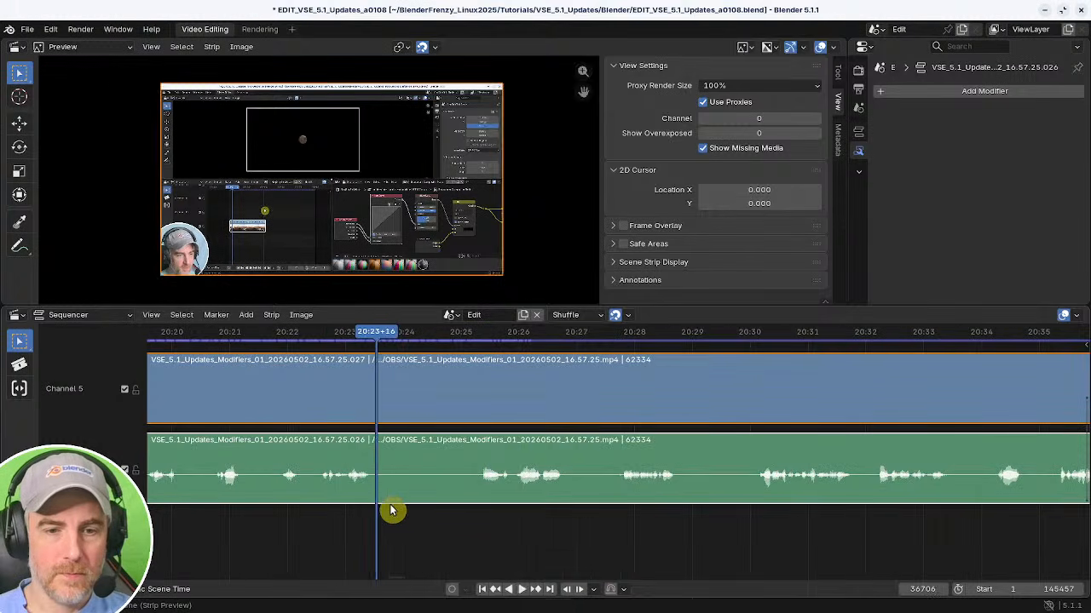
{"action": "key", "text": "space"}
Cut out a short section near 20:23–20:24 from the video and audio strips and close the gap.
{"action": "key", "text": "space"}
{"action": "key", "text": "k"}
{"action": "right_click_drag", "start_coordinate": [460, 522], "coordinate": [477, 520], "text": "shift"}
{"action": "key", "text": "shift+s"}
{"action": "right_click", "coordinate": [385, 521], "text": "shift"}
Set the preview's proxy render size to 25%.
{"action": "key", "text": "space"}
{"action": "key", "text": "BackSpace"}
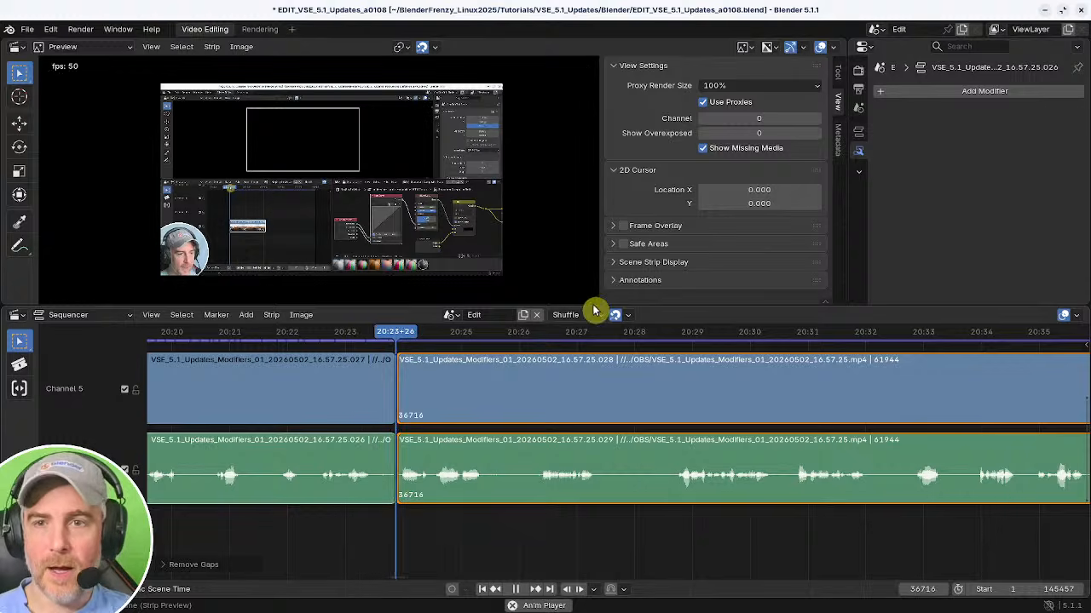
{"action": "key", "text": "space"}
{"action": "left_click", "coordinate": [742, 85]}
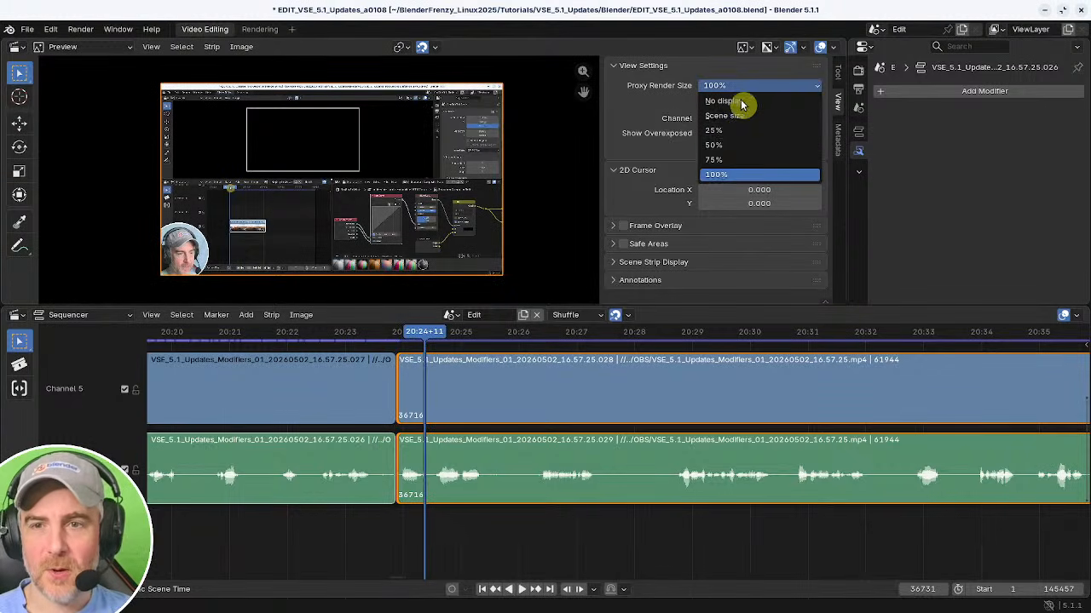
{"action": "left_click", "coordinate": [738, 134]}
Cut out the footage between about 20:25 and 20:26 and close the resulting gap.
{"action": "mouse_move", "coordinate": [443, 421]}
{"action": "middle_mouse_down", "text": "ctrl"}
{"action": "mouse_move", "coordinate": [429, 431]}
{"action": "mouse_move", "coordinate": [443, 442]}
{"action": "middle_mouse_up", "text": "ctrl"}
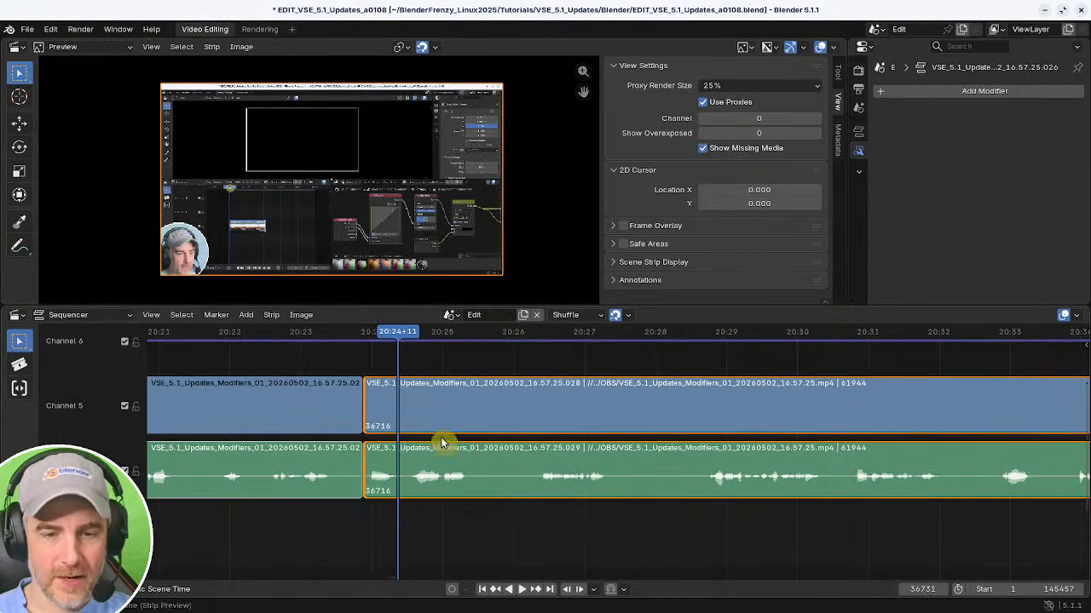
{"action": "right_click", "coordinate": [372, 518], "text": "shift"}
{"action": "key", "text": "space"}
{"action": "middle_click_drag", "start_coordinate": [591, 517], "coordinate": [365, 517]}
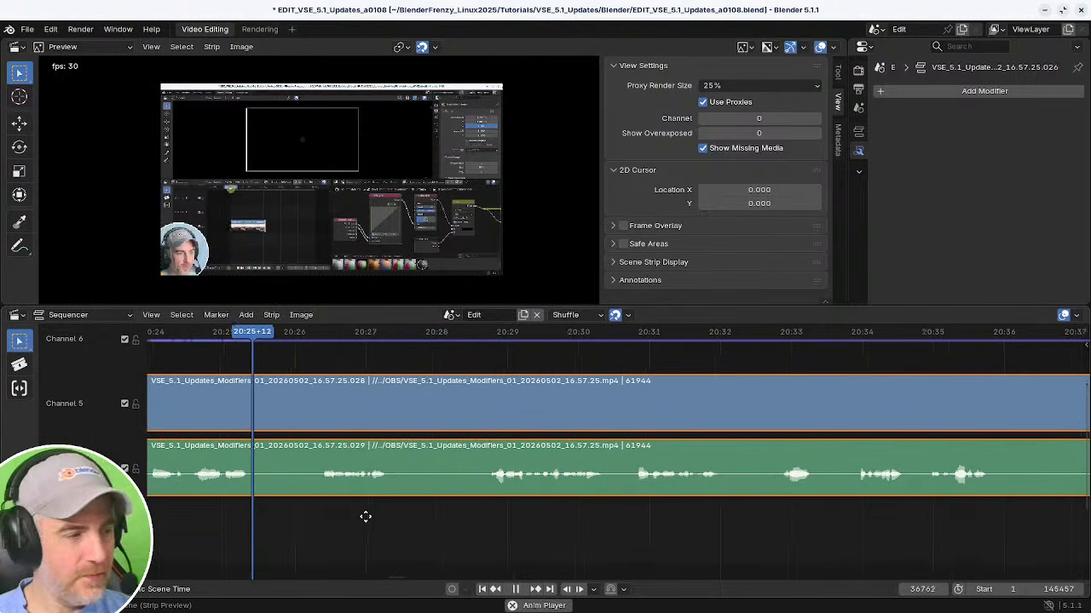
{"action": "key", "text": "space"}
{"action": "right_click", "coordinate": [256, 518], "text": "shift"}
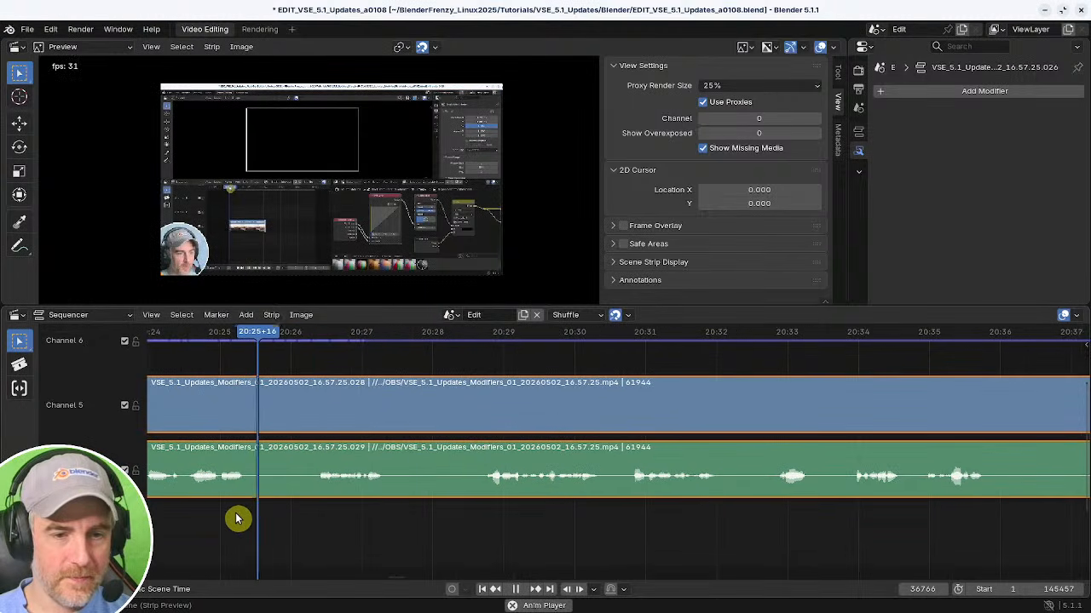
{"action": "key", "text": "k"}
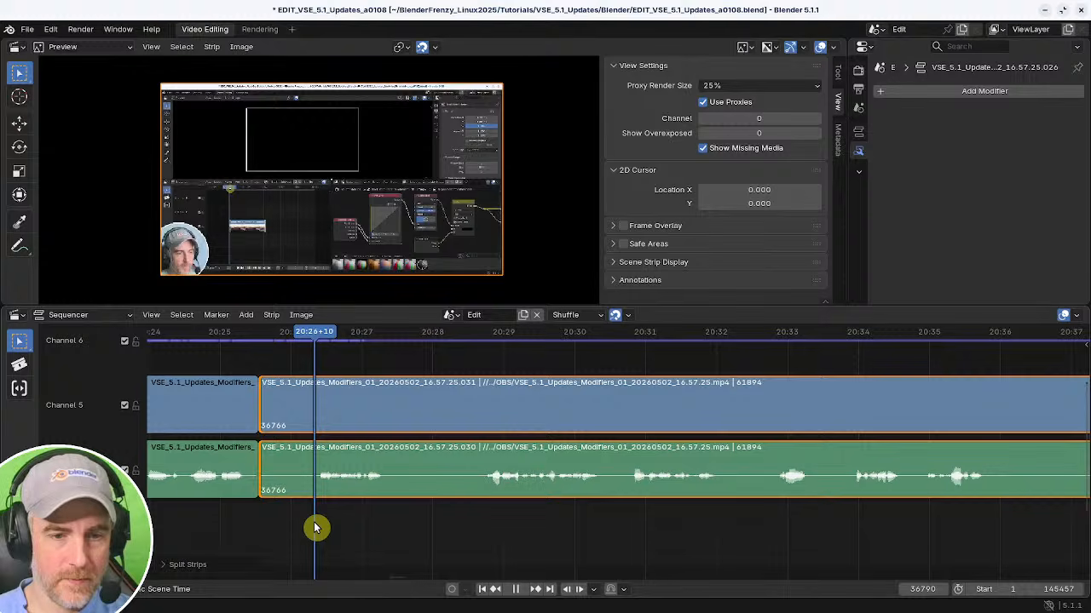
{"action": "right_click_drag", "start_coordinate": [314, 524], "coordinate": [315, 527], "text": "shift"}
{"action": "key", "text": "shift+s"}
{"action": "right_click_drag", "start_coordinate": [211, 522], "coordinate": [206, 522], "text": "shift"}
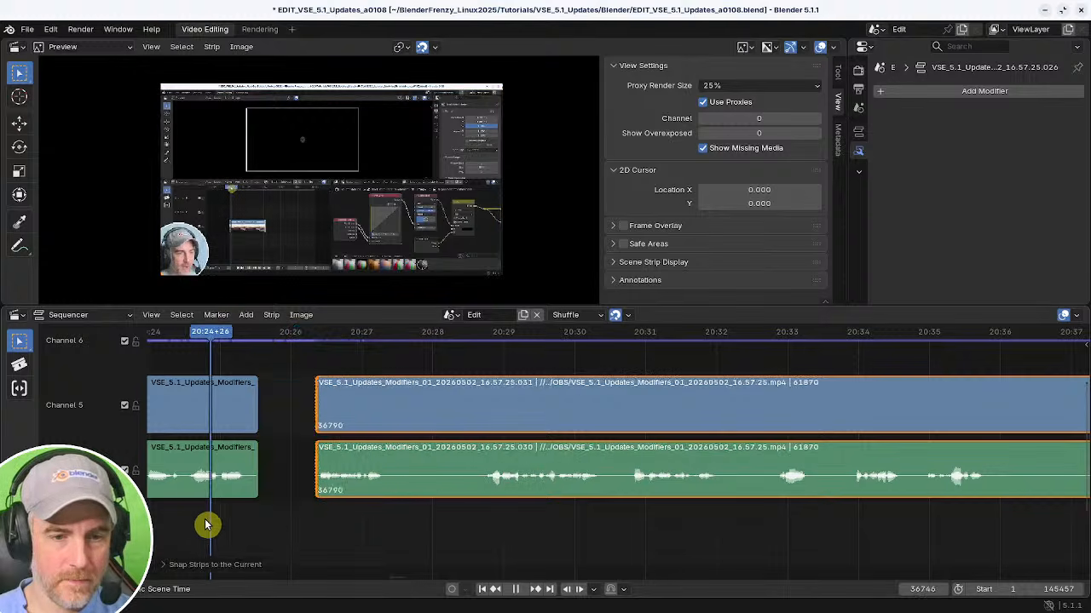
{"action": "key", "text": "BackSpace"}
Remove the footage between about 20:24 and 20:28 from both strips and close the gap.
{"action": "key", "text": "space"}
{"action": "middle_click_drag", "start_coordinate": [307, 520], "coordinate": [433, 508]}
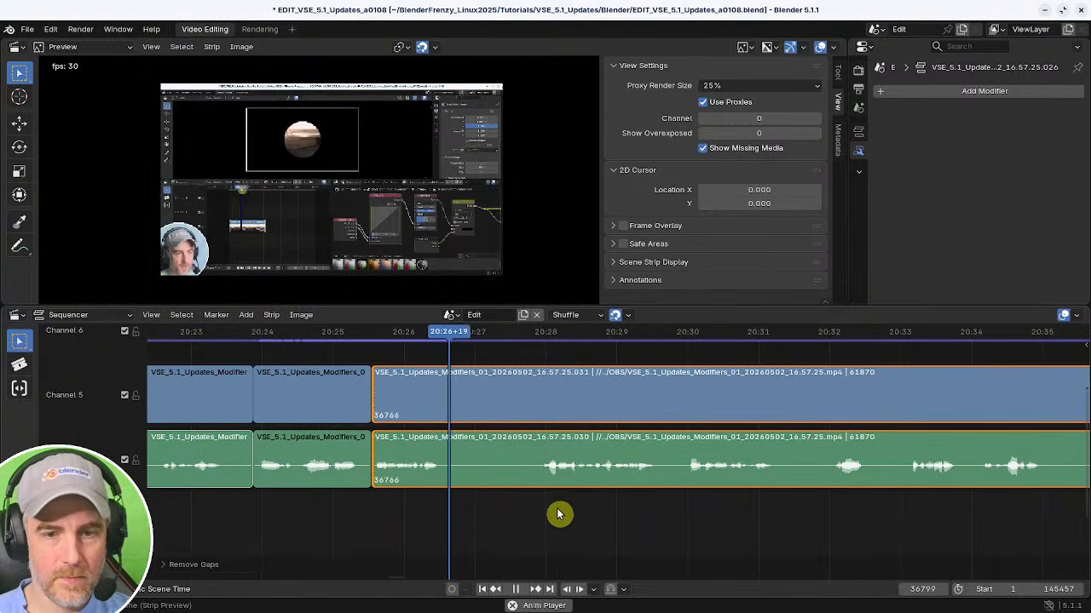
{"action": "middle_click_drag", "start_coordinate": [558, 514], "coordinate": [370, 509]}
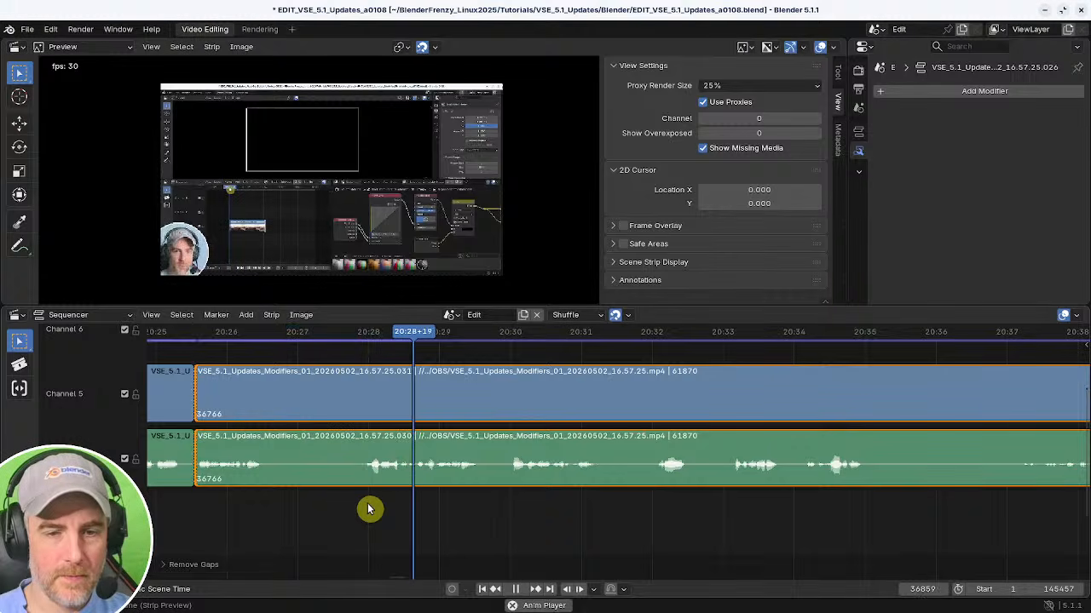
{"action": "right_click_drag", "start_coordinate": [346, 503], "coordinate": [368, 504], "text": "shift"}
{"action": "key", "text": "shift+s"}
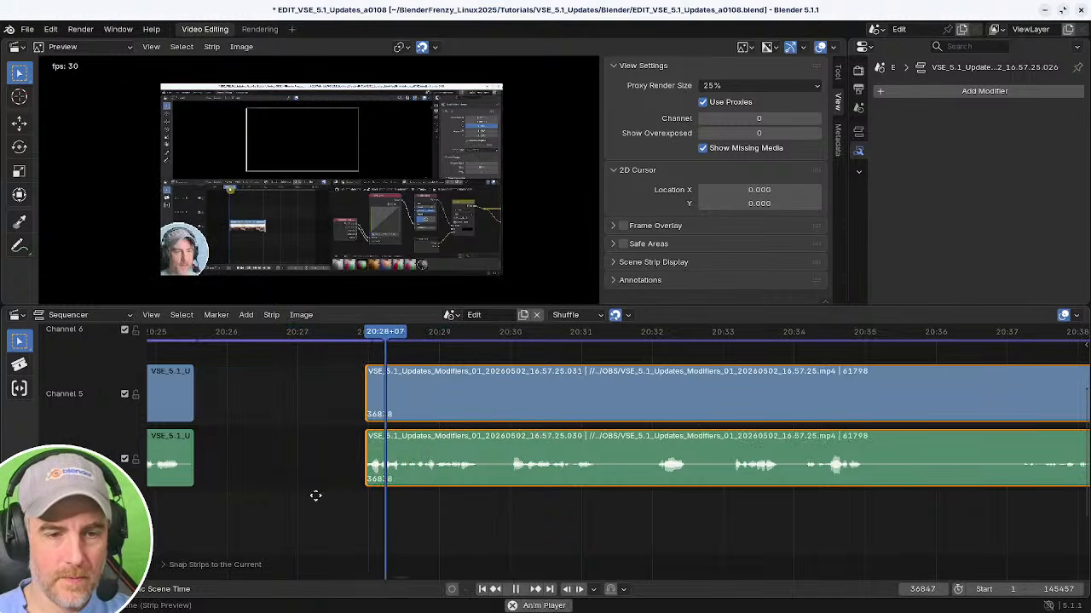
{"action": "middle_click_drag", "start_coordinate": [315, 496], "coordinate": [479, 486]}
{"action": "right_click_drag", "start_coordinate": [238, 488], "coordinate": [239, 486], "text": "shift"}
{"action": "key", "text": "space"}
{"action": "key", "text": "space"}
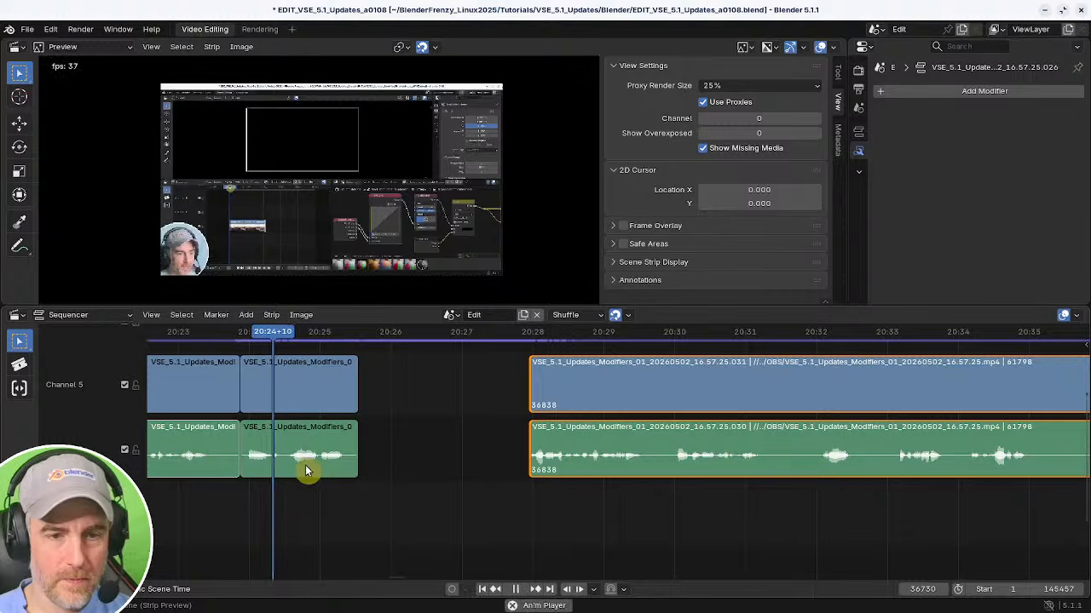
{"action": "key", "text": "Delete"}
{"action": "right_click", "coordinate": [210, 486], "text": "shift"}
{"action": "key", "text": "BackSpace"}
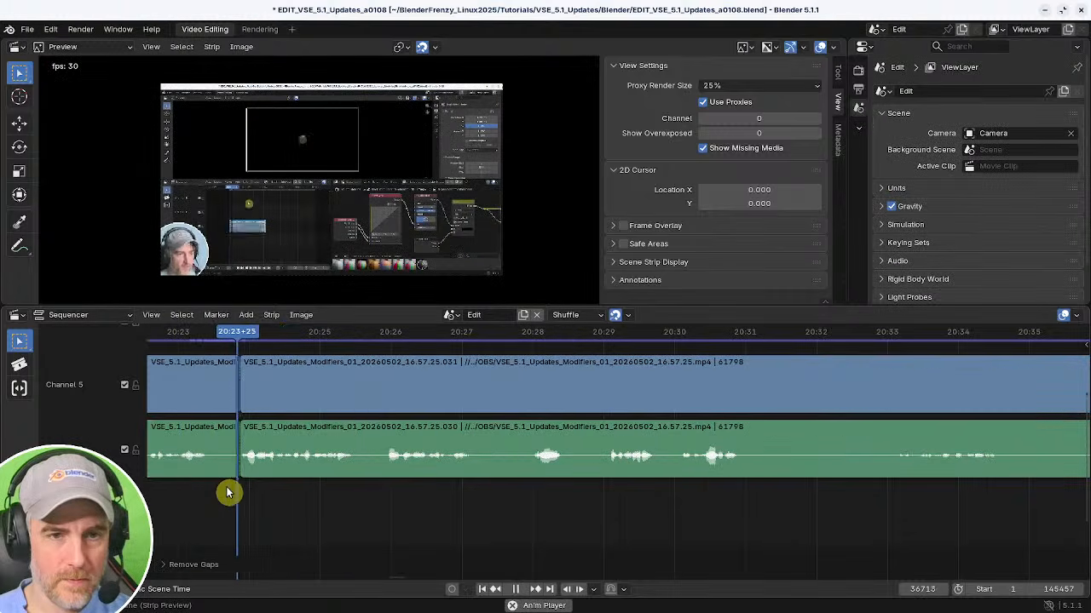
Play through the footage and split both the video and audio strips at about 20:31.
{"action": "middle_click_drag", "start_coordinate": [363, 499], "coordinate": [353, 509]}
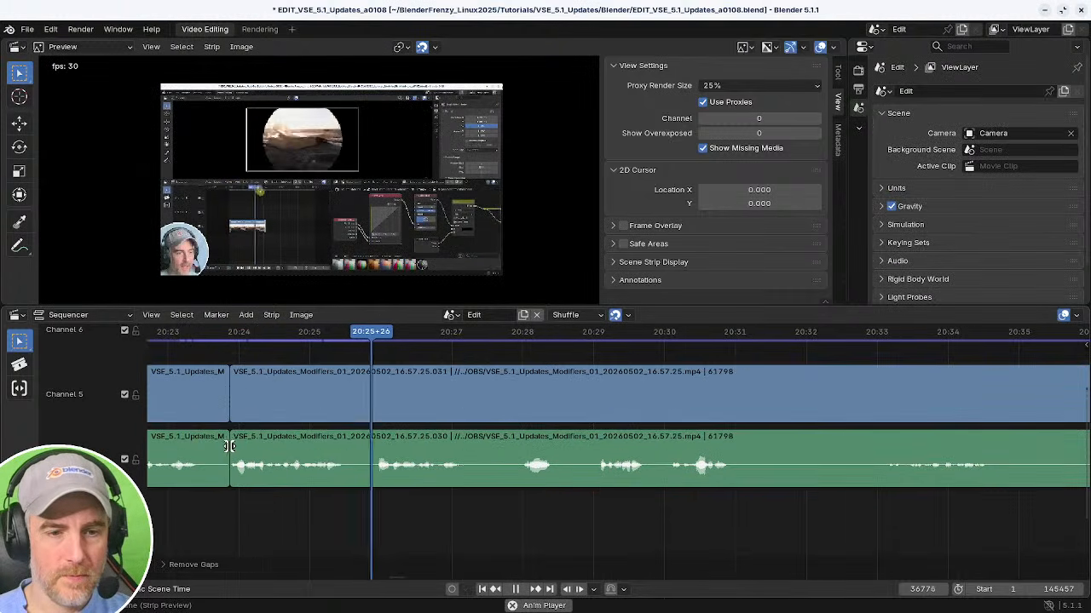
{"action": "left_click", "coordinate": [229, 446]}
{"action": "scroll", "coordinate": [390, 502], "scroll_direction": "right", "scroll_amount": 5}
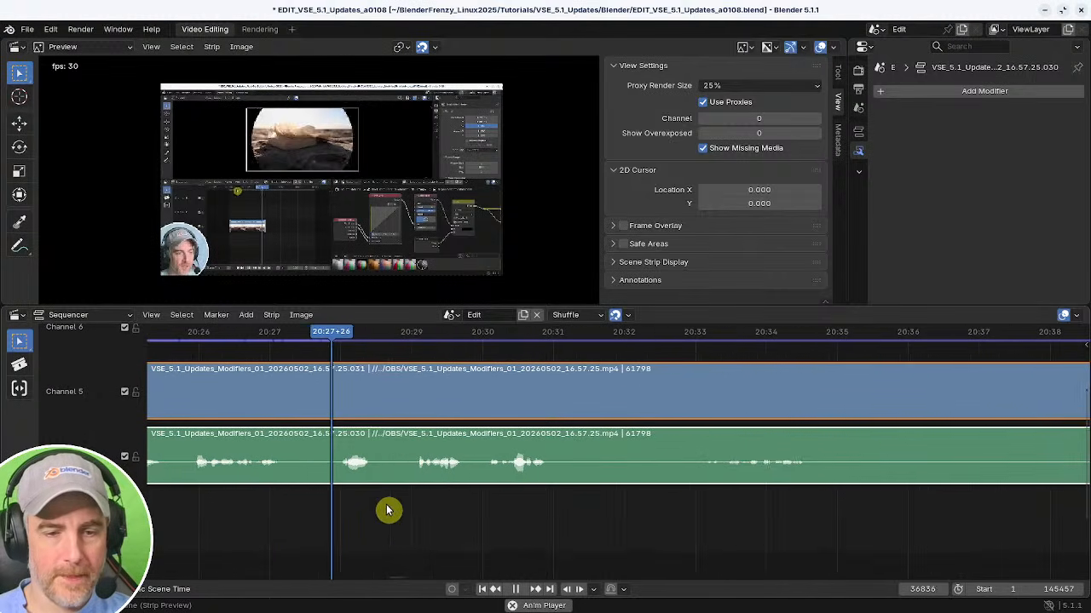
{"action": "middle_click_drag", "start_coordinate": [388, 510], "coordinate": [301, 523]}
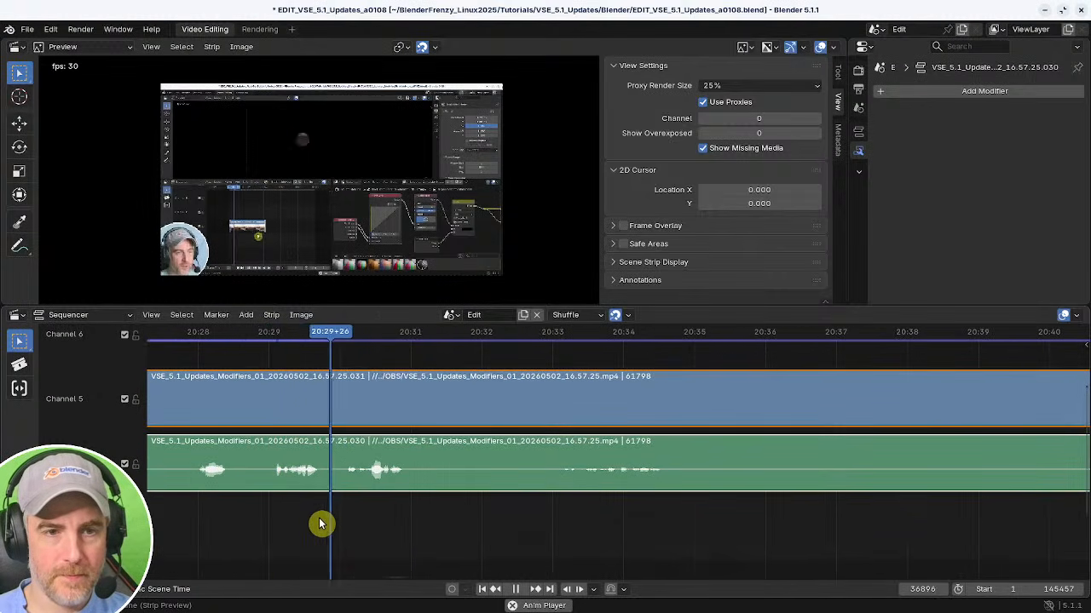
{"action": "key", "text": "space"}
{"action": "key", "text": "k"}
{"action": "middle_click_drag", "start_coordinate": [474, 525], "coordinate": [244, 502]}
{"action": "right_click", "coordinate": [321, 514], "text": "shift"}
{"action": "key", "text": "space"}
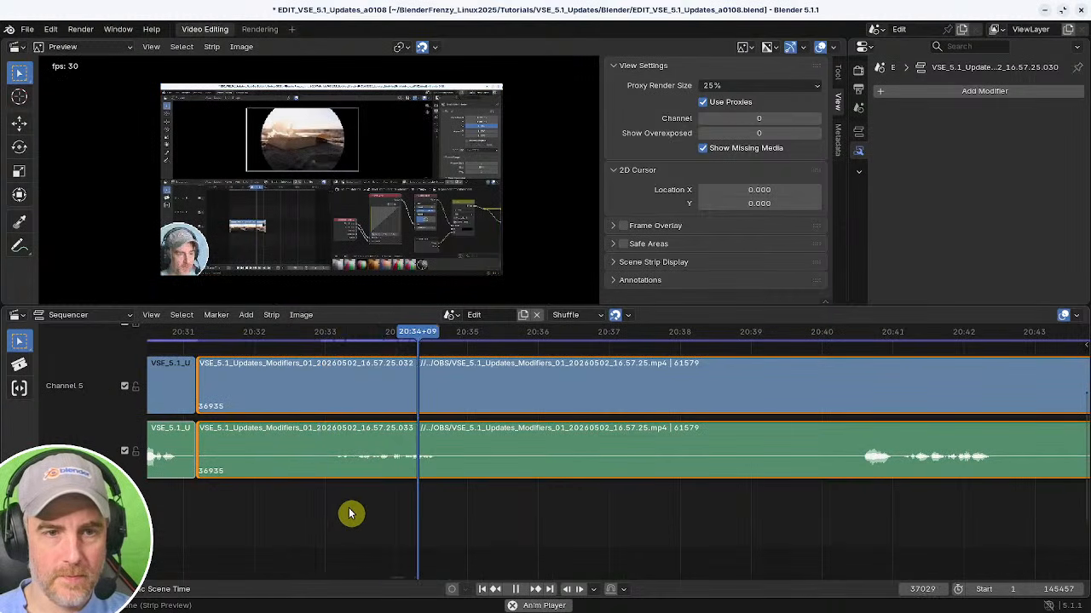
Split both strips again at about 20:40, remove the section after the 20:31 cut, and close the gap.
{"action": "right_click", "coordinate": [857, 514], "text": "shift"}
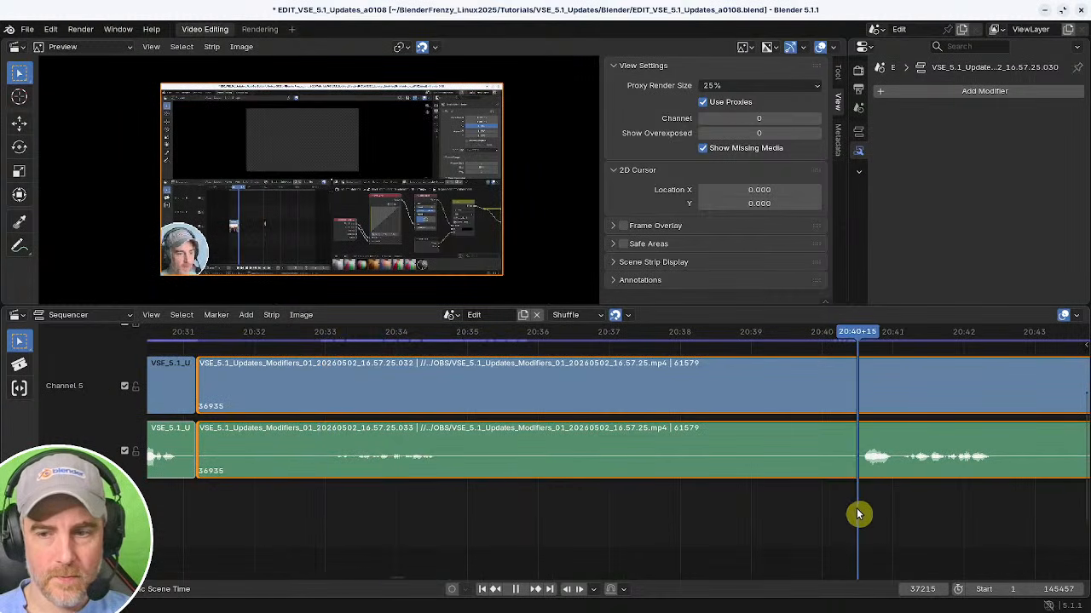
{"action": "right_click", "coordinate": [858, 514], "text": "shift"}
{"action": "key", "text": "space"}
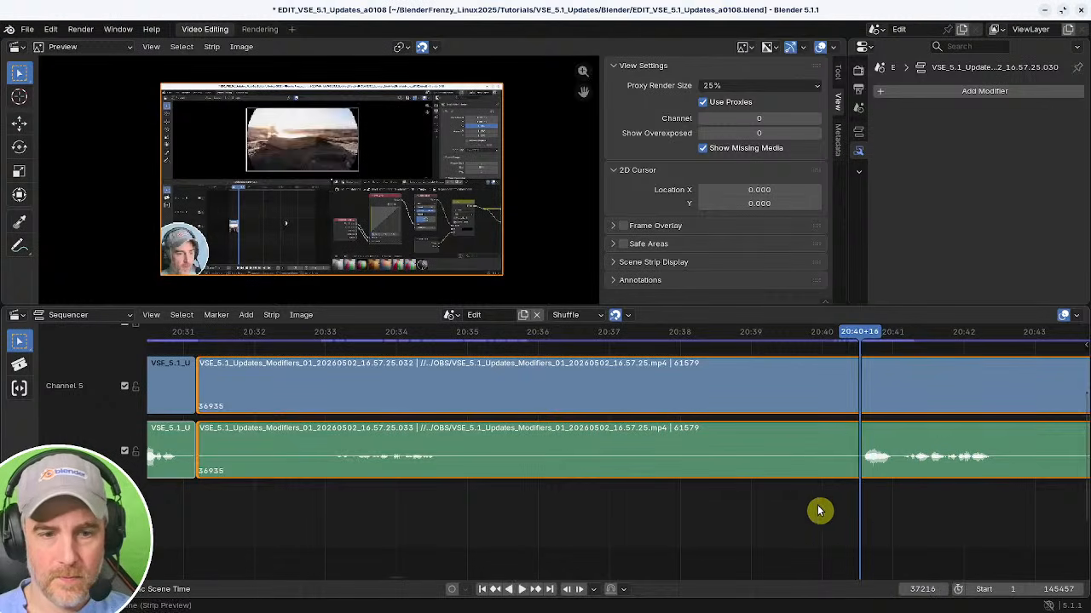
{"action": "key", "text": "k"}
{"action": "right_click", "coordinate": [180, 510], "text": "shift"}
{"action": "key", "text": "BackSpace"}
Review the following footage and split both strips at about 20:39.
{"action": "key", "text": "space"}
{"action": "middle_click_drag", "start_coordinate": [193, 509], "coordinate": [443, 503]}
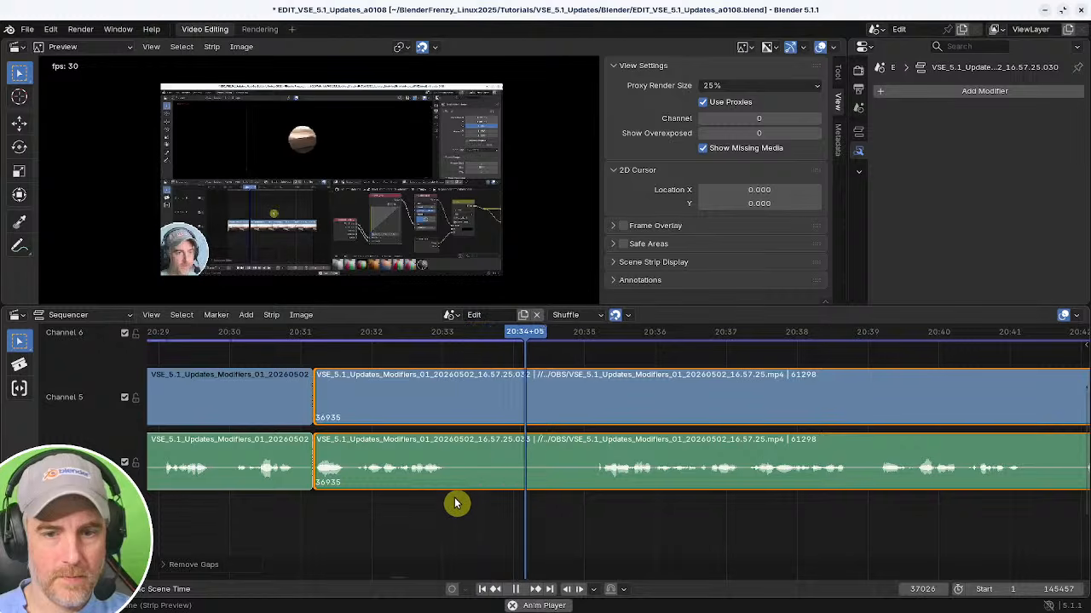
{"action": "middle_click_drag", "start_coordinate": [633, 516], "coordinate": [439, 502]}
{"action": "middle_click_drag", "start_coordinate": [528, 512], "coordinate": [607, 520], "text": "ctrl"}
{"action": "middle_click_drag", "start_coordinate": [472, 526], "coordinate": [526, 527]}
{"action": "middle_click_drag", "start_coordinate": [527, 527], "coordinate": [584, 530], "text": "ctrl"}
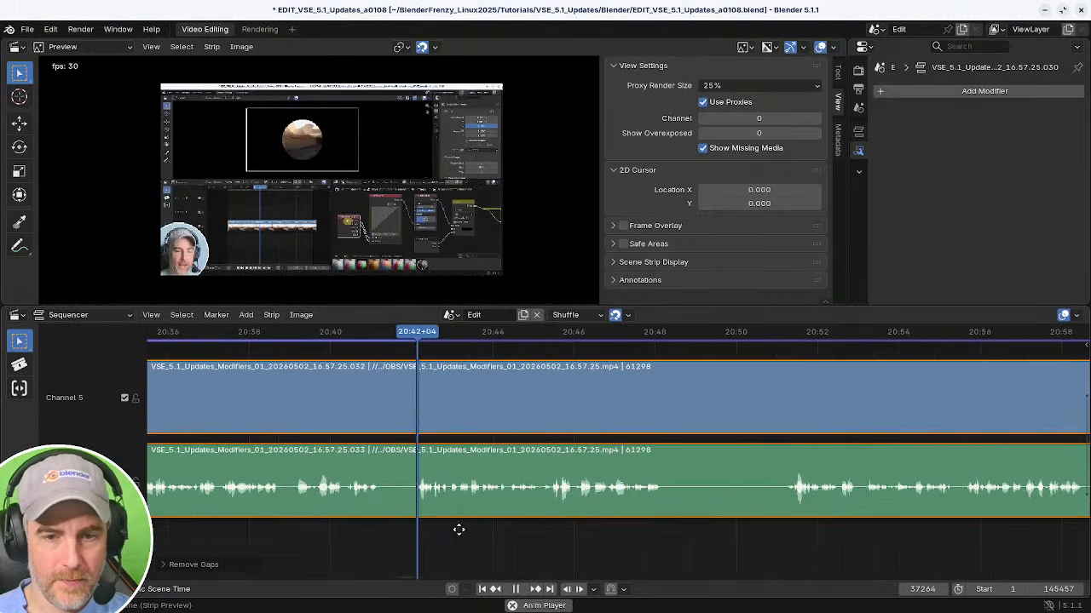
{"action": "middle_click_drag", "start_coordinate": [459, 530], "coordinate": [579, 537]}
{"action": "right_click", "coordinate": [349, 521], "text": "shift"}
{"action": "right_click", "coordinate": [414, 520], "text": "shift"}
{"action": "right_click", "coordinate": [351, 523], "text": "shift"}
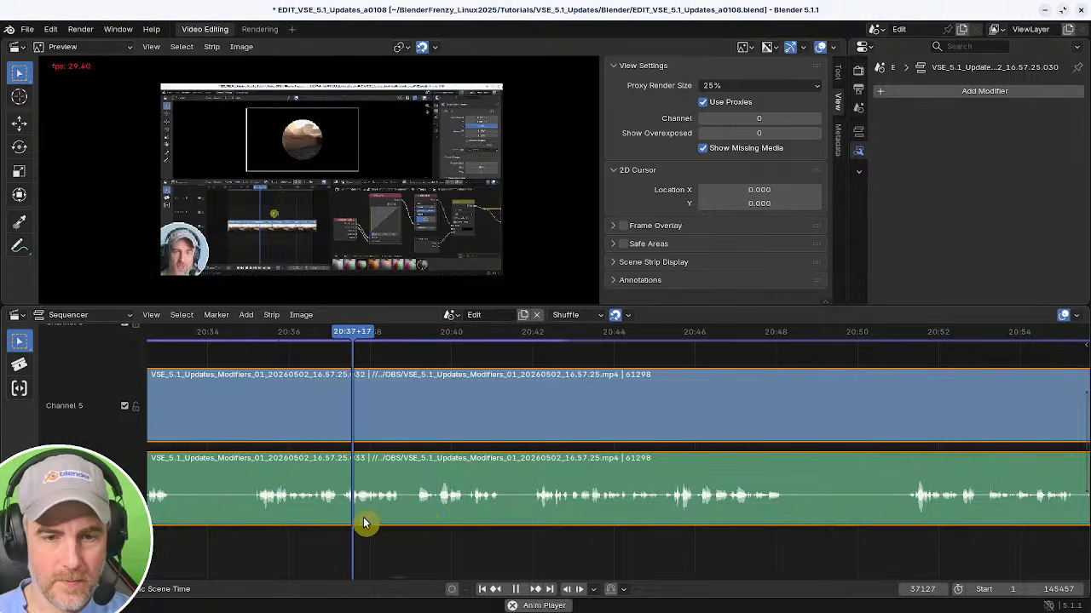
{"action": "key", "text": "k"}
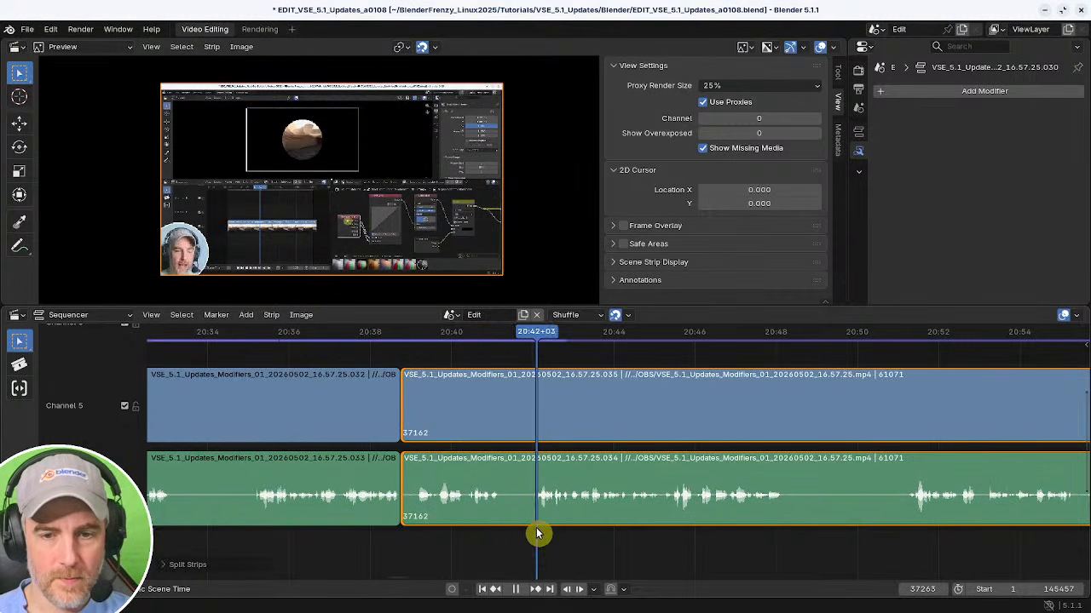
Remove the footage from the 20:39 cut to about 20:42 and close the gap.
{"action": "right_click_drag", "start_coordinate": [537, 530], "coordinate": [533, 532], "text": "shift"}
{"action": "key", "text": "k"}
{"action": "key", "text": "BackSpace"}
{"action": "mouse_move", "coordinate": [402, 519]}
{"action": "middle_mouse_down", "text": "ctrl"}
{"action": "mouse_move", "coordinate": [462, 534]}
{"action": "mouse_move", "coordinate": [400, 531]}
{"action": "middle_mouse_up", "text": "ctrl"}
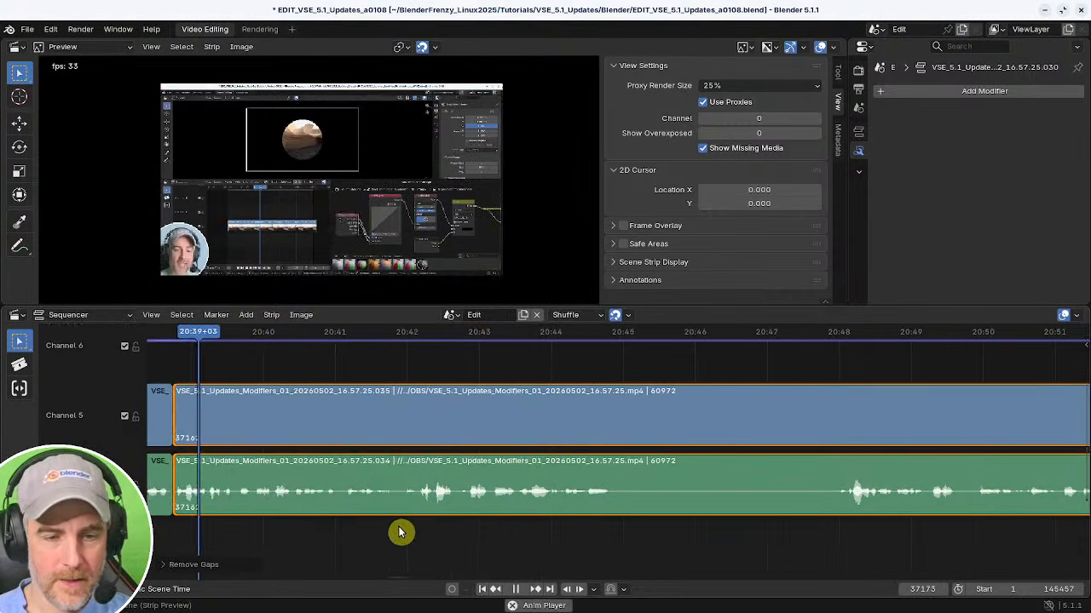
Split both strips near 20:55, trim away the unwanted footage after the cut, and close the gap.
{"action": "key", "text": "space"}
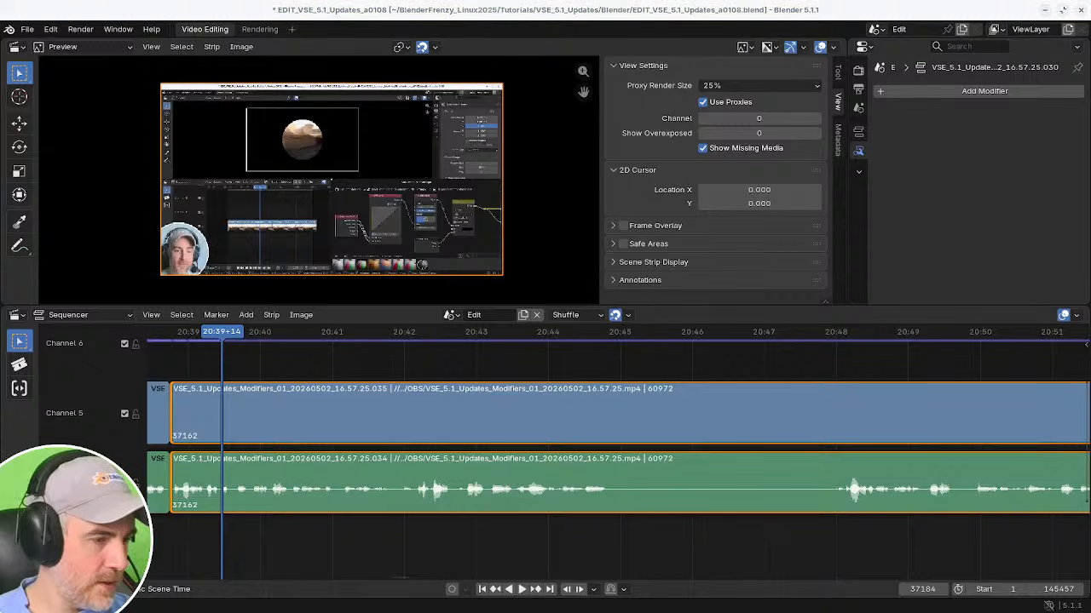
{"action": "key", "text": "space"}
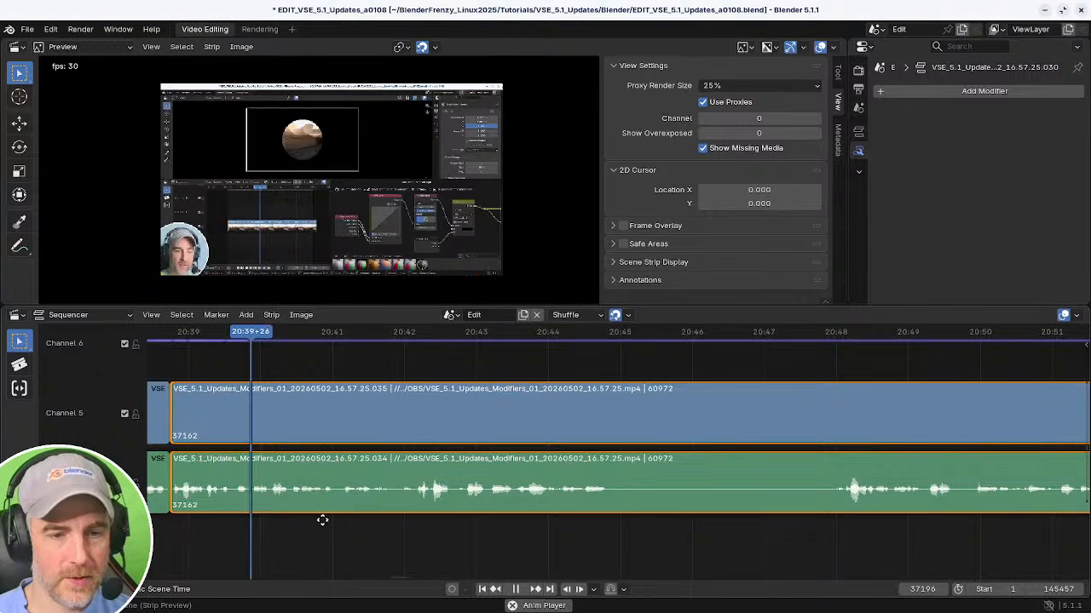
{"action": "middle_click_drag", "start_coordinate": [322, 519], "coordinate": [398, 503]}
{"action": "middle_click_drag", "start_coordinate": [484, 514], "coordinate": [451, 518]}
{"action": "middle_click_drag", "start_coordinate": [548, 523], "coordinate": [389, 535]}
{"action": "key", "text": "space"}
{"action": "key", "text": "k"}
{"action": "right_click_drag", "start_coordinate": [638, 540], "coordinate": [602, 546], "text": "shift"}
{"action": "key", "text": "shift+s"}
{"action": "right_click", "coordinate": [382, 533], "text": "shift"}
{"action": "key", "text": "BackSpace"}
Play ahead and split both strips at about 21:01.
{"action": "key", "text": "space"}
{"action": "middle_click_drag", "start_coordinate": [562, 534], "coordinate": [362, 522]}
{"action": "middle_click_drag", "start_coordinate": [674, 518], "coordinate": [373, 538], "text": "ctrl"}
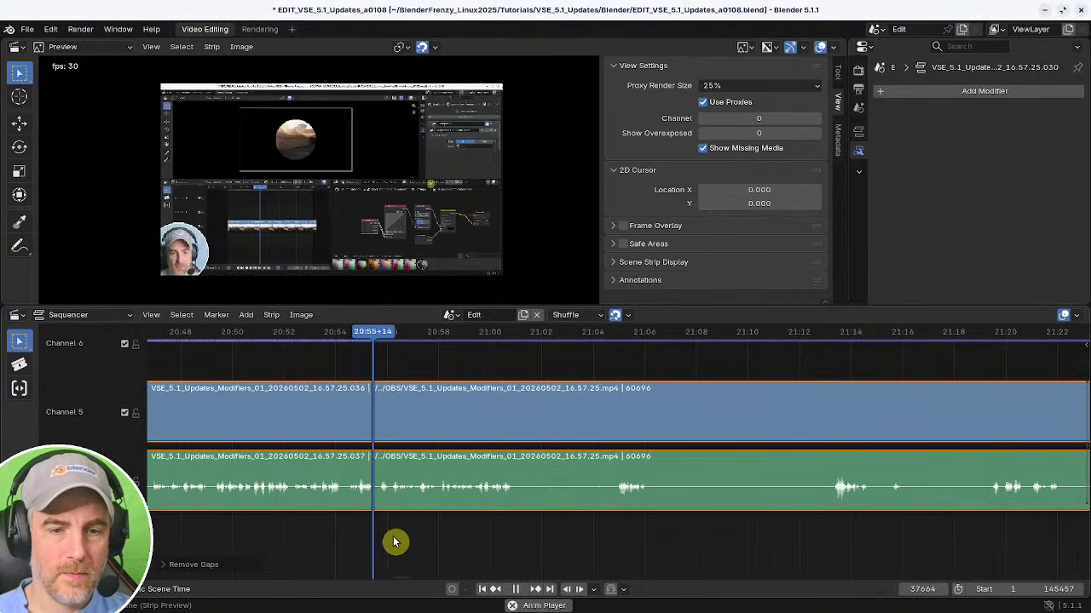
{"action": "middle_click_drag", "start_coordinate": [511, 538], "coordinate": [399, 533]}
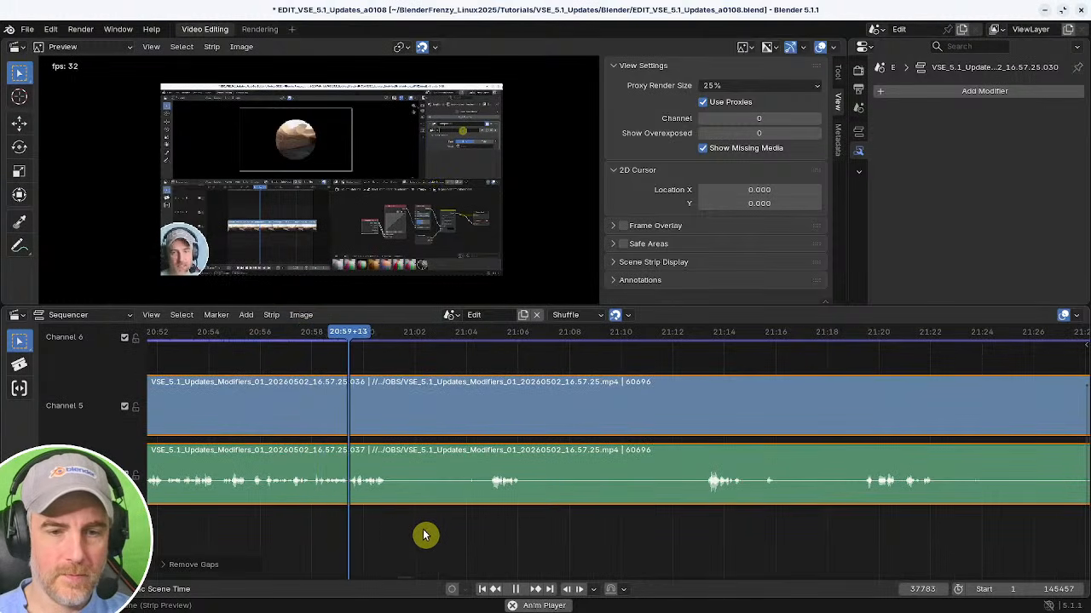
{"action": "key", "text": "space"}
{"action": "key", "text": "k"}
{"action": "right_click_drag", "start_coordinate": [480, 525], "coordinate": [486, 524], "text": "shift"}
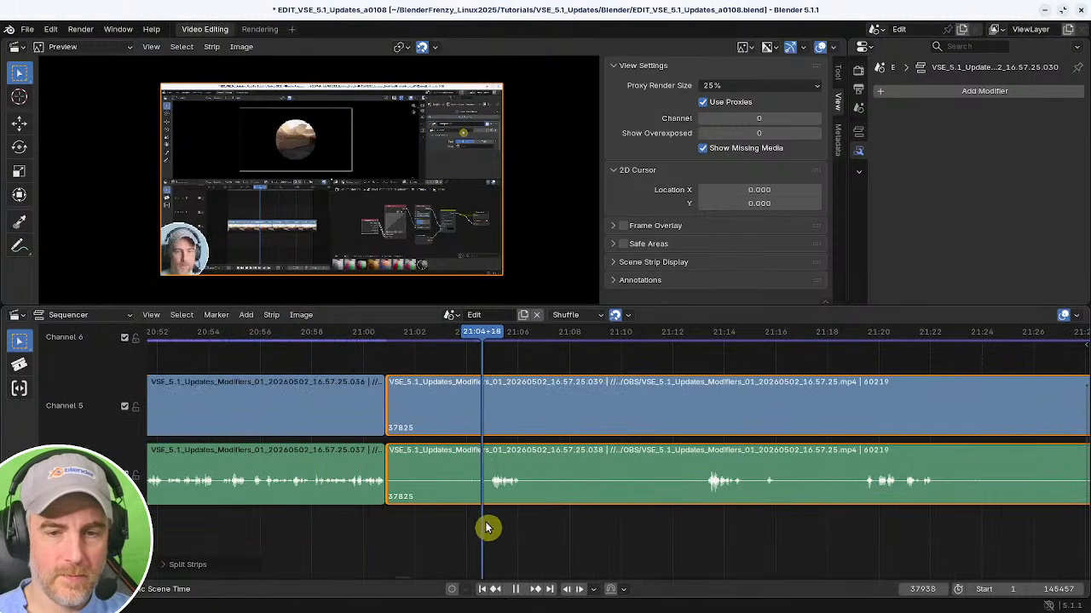
{"action": "key", "text": "space"}
Remove the footage between the 21:01 cut and about 21:13 from both strips and close the gap.
{"action": "right_click", "coordinate": [706, 520], "text": "shift"}
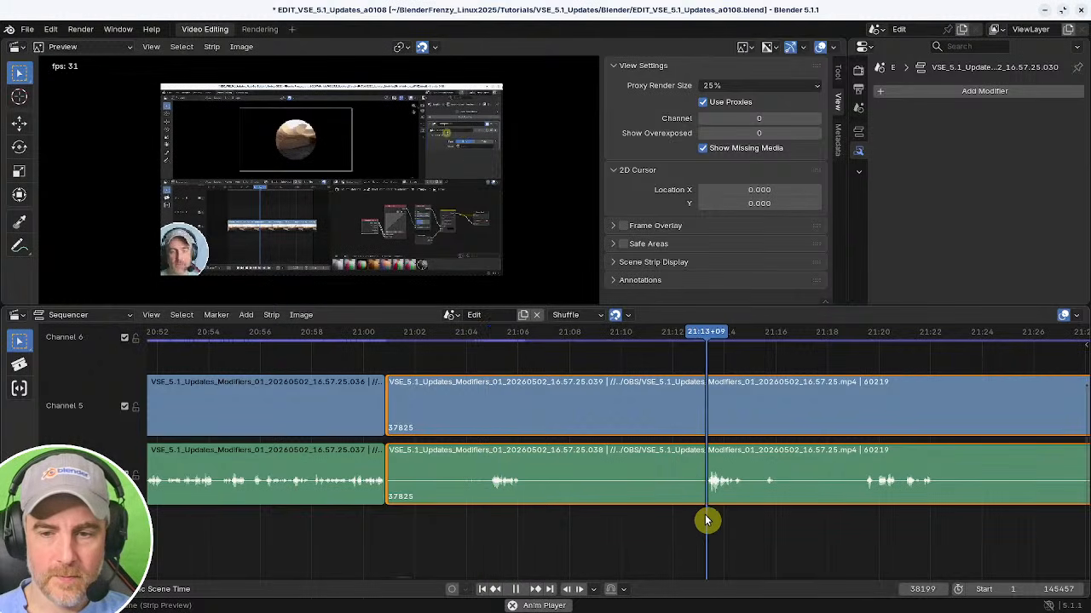
{"action": "middle_click_drag", "start_coordinate": [806, 522], "coordinate": [723, 525]}
{"action": "right_click", "coordinate": [789, 515], "text": "shift"}
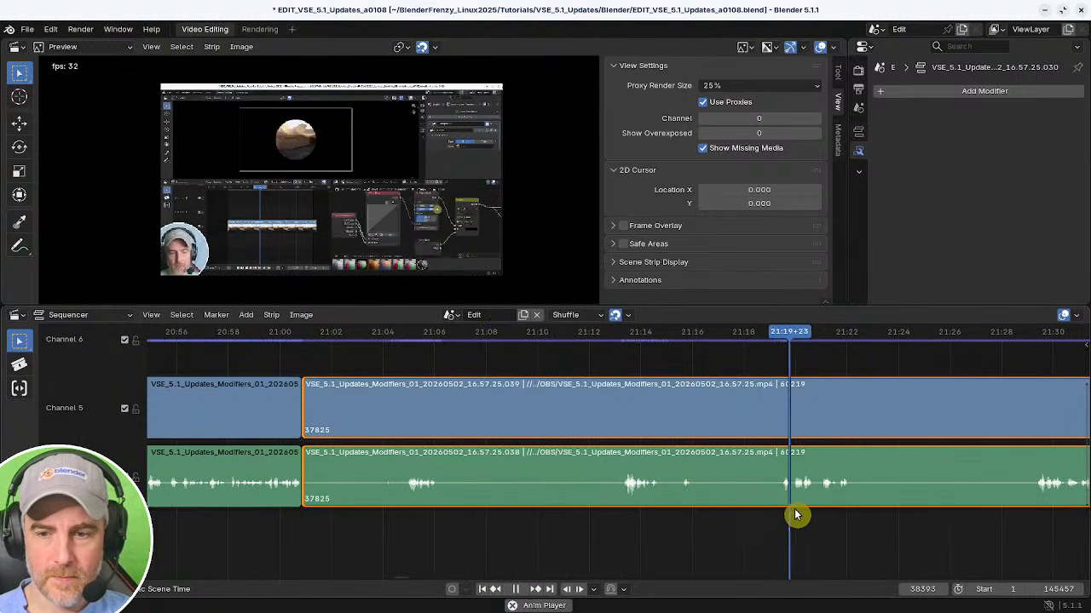
{"action": "middle_click_drag", "start_coordinate": [796, 515], "coordinate": [536, 503]}
{"action": "key", "text": "space"}
{"action": "right_click", "coordinate": [356, 500], "text": "shift"}
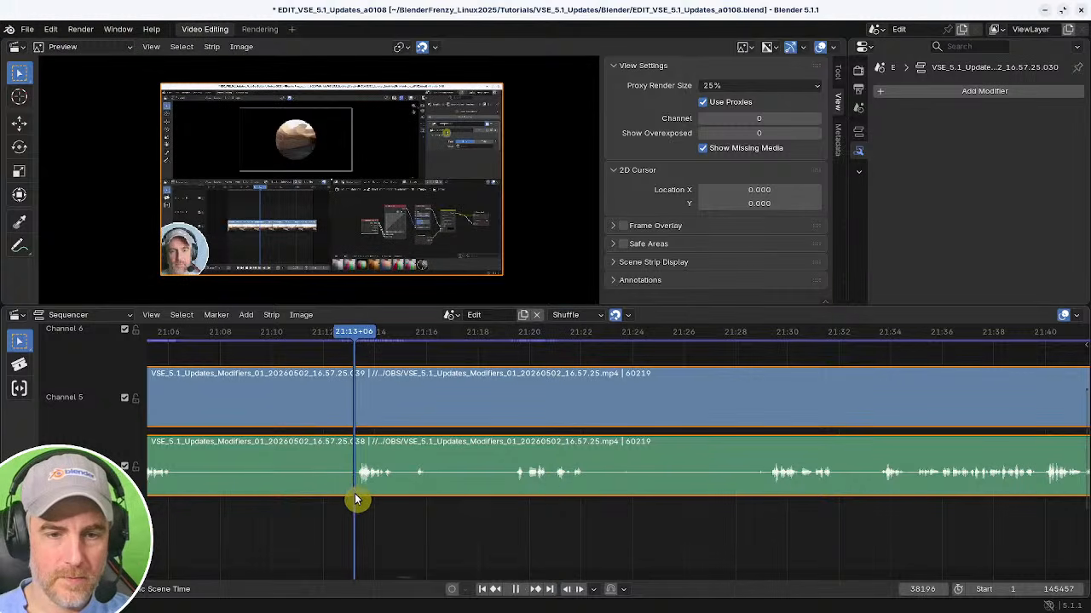
{"action": "middle_click_drag", "start_coordinate": [196, 507], "coordinate": [705, 512]}
{"action": "key", "text": "e"}
{"action": "left_click", "coordinate": [888, 509]}
{"action": "right_click", "coordinate": [516, 518], "text": "shift"}
{"action": "key", "text": "BackSpace"}
{"action": "key", "text": "space"}
{"action": "middle_click_drag", "start_coordinate": [564, 514], "coordinate": [517, 523]}
{"action": "scroll", "coordinate": [417, 515], "scroll_direction": "up", "scroll_amount": 2}
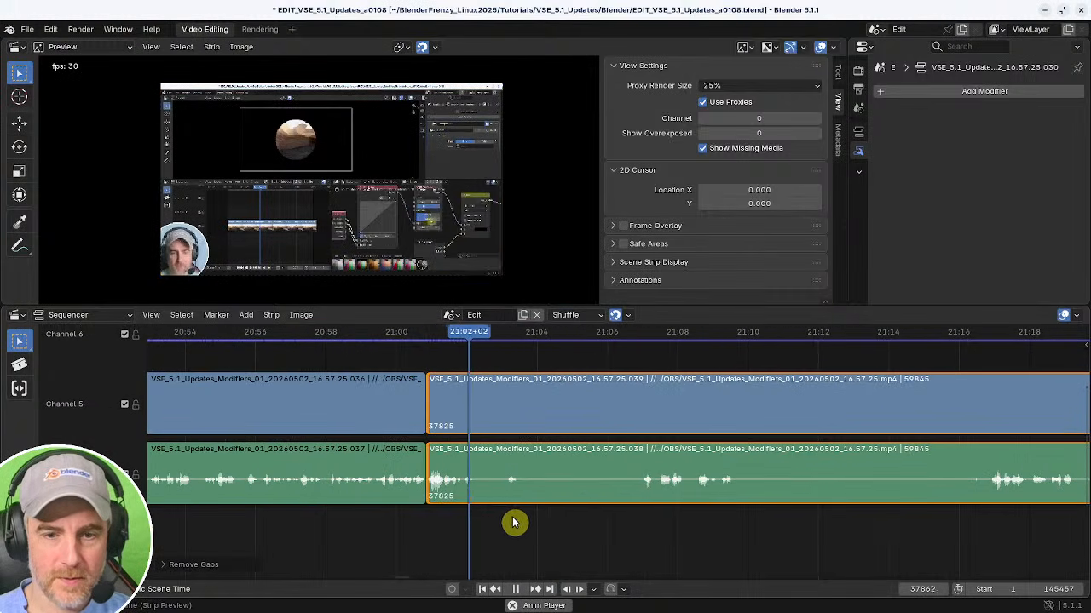
Split both strips at about 21:02, trim their start to about 21:07, and close the gap.
{"action": "key", "text": "k"}
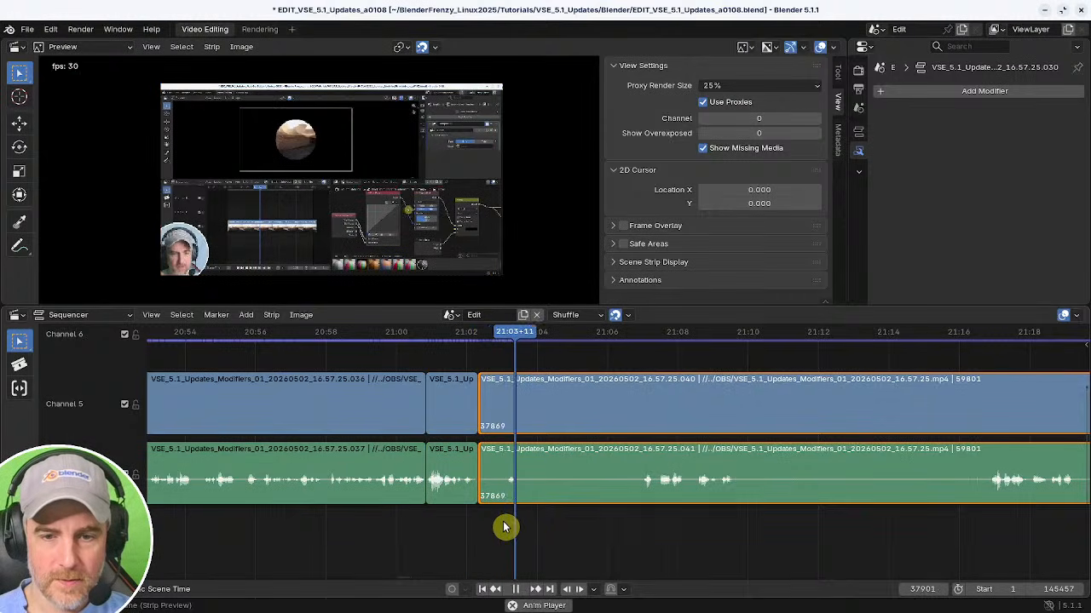
{"action": "right_click_drag", "start_coordinate": [504, 527], "coordinate": [401, 520], "text": "shift"}
{"action": "key", "text": "space"}
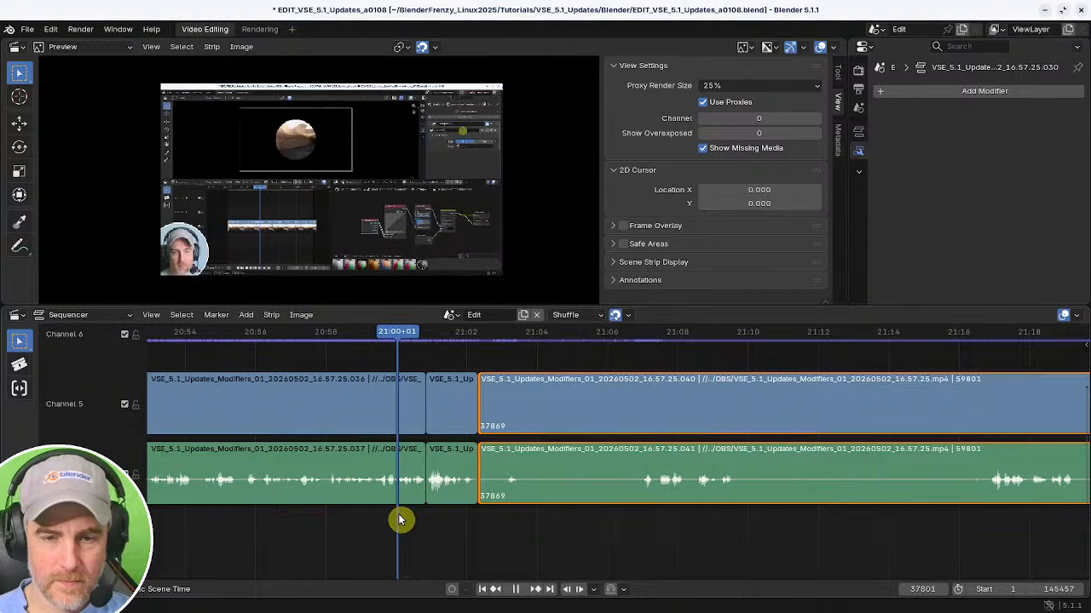
{"action": "right_click", "coordinate": [647, 523], "text": "shift"}
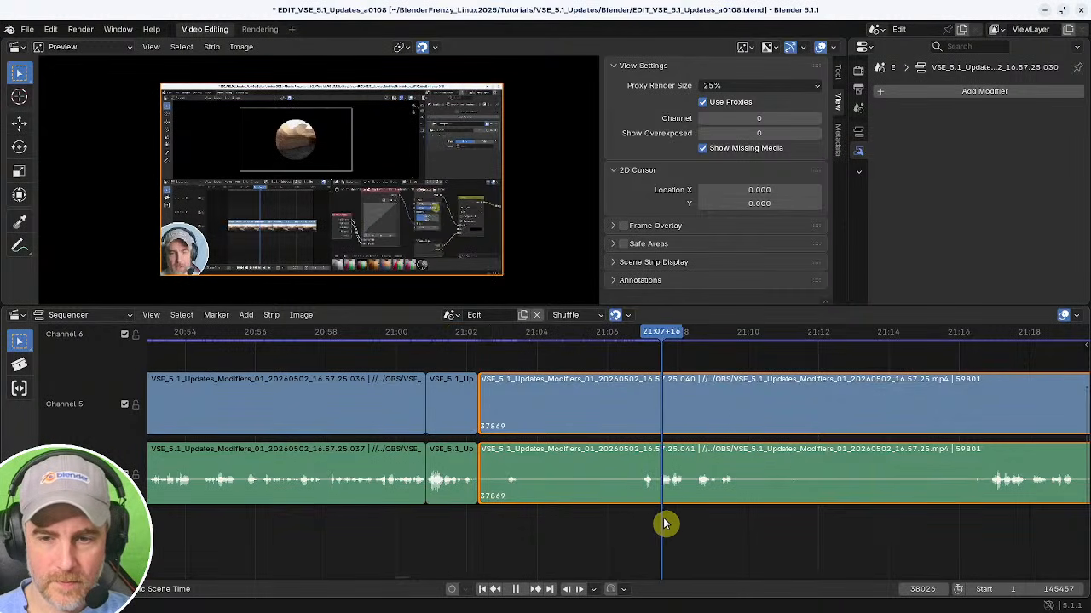
{"action": "mouse_move", "coordinate": [665, 521]}
{"action": "right_mouse_down", "text": "shift"}
{"action": "mouse_move", "coordinate": [696, 524]}
{"action": "mouse_move", "coordinate": [657, 524]}
{"action": "right_mouse_up", "text": "shift"}
{"action": "key", "text": "space"}
{"action": "key", "text": "shift+s"}
{"action": "right_click", "coordinate": [432, 509], "text": "shift"}
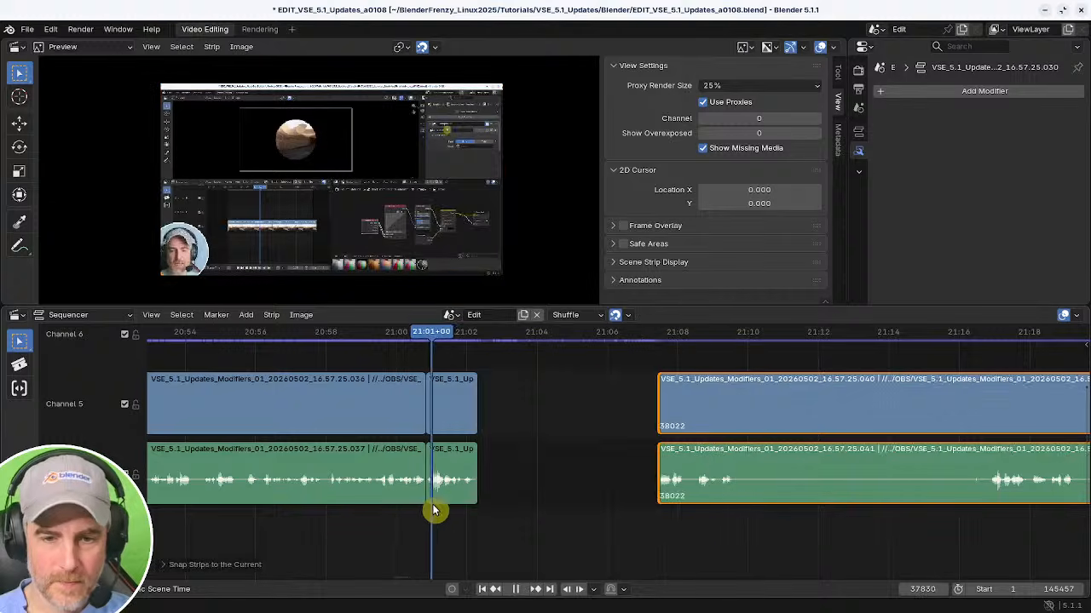
{"action": "key", "text": "BackSpace"}
{"action": "scroll", "coordinate": [316, 517], "scroll_direction": "right", "scroll_amount": 5, "text": "ctrl"}
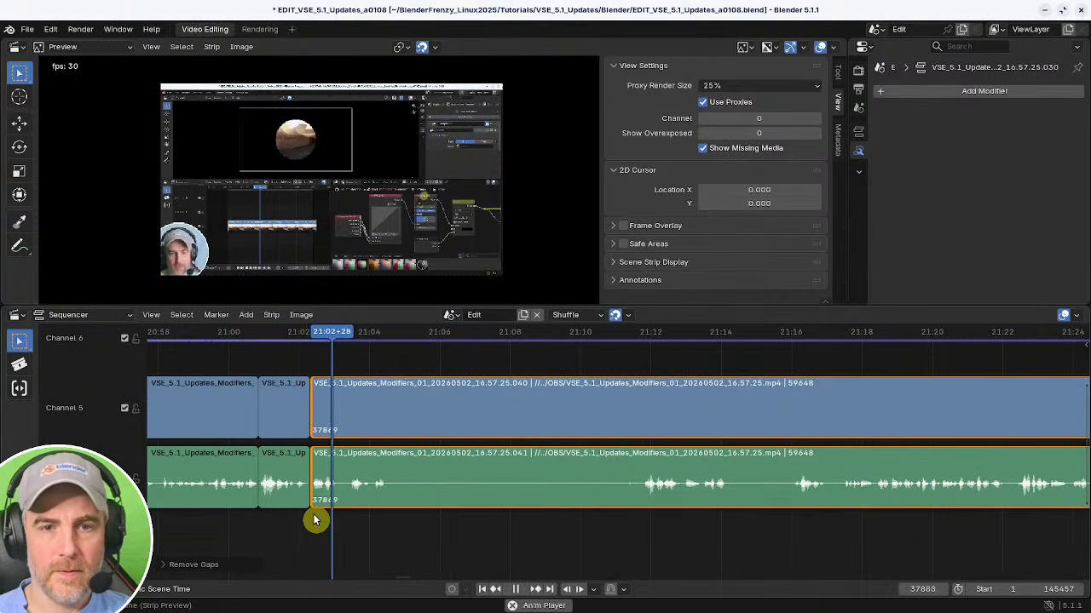
Split both strips at about 21:05, trim their start to about 21:11, close the gap, and play back the result.
{"action": "key", "text": "space"}
{"action": "key", "text": "k"}
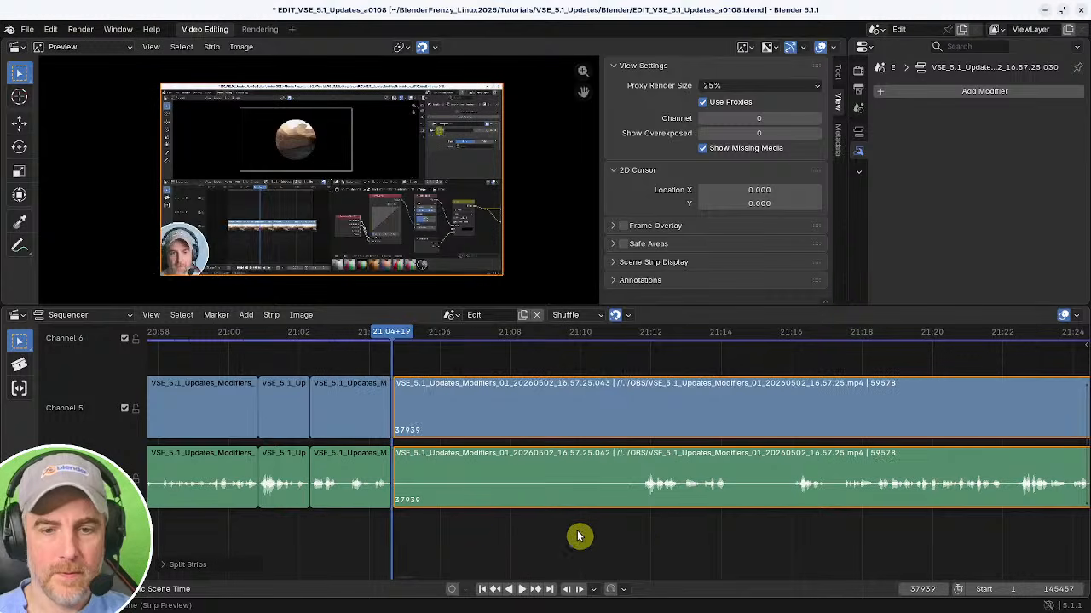
{"action": "right_click_drag", "start_coordinate": [577, 536], "coordinate": [642, 536], "text": "shift"}
{"action": "key", "text": "shift+s"}
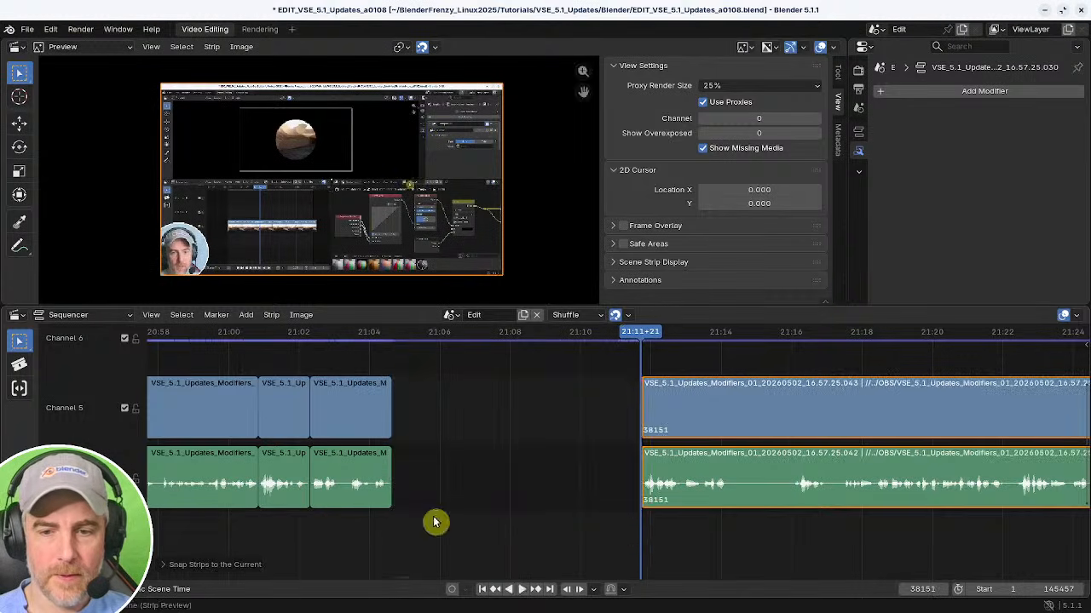
{"action": "key", "text": "Page_Down"}
{"action": "key", "text": "Page_Down"}
{"action": "key", "text": "BackSpace"}
{"action": "key", "text": "space"}
{"action": "middle_click_drag", "start_coordinate": [419, 530], "coordinate": [471, 538]}
{"action": "key", "text": "space"}
Save the project, then save an incremented copy as EDIT_VSE_5.1_Updates_a0109.blend.
{"action": "key", "text": "ctrl+s"}
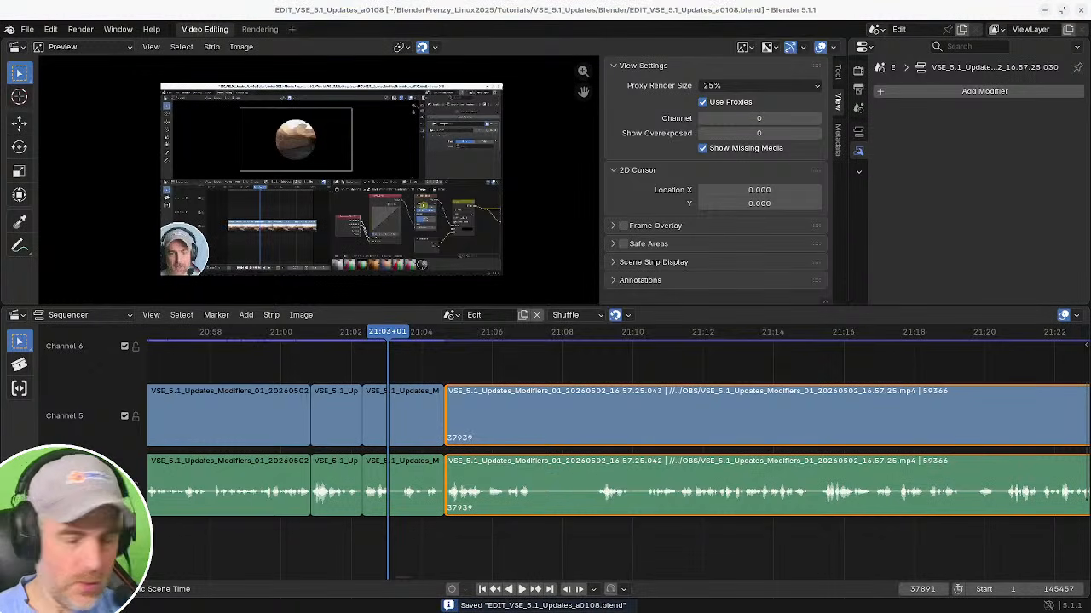
{"action": "key", "text": "ctrl+alt+s"}
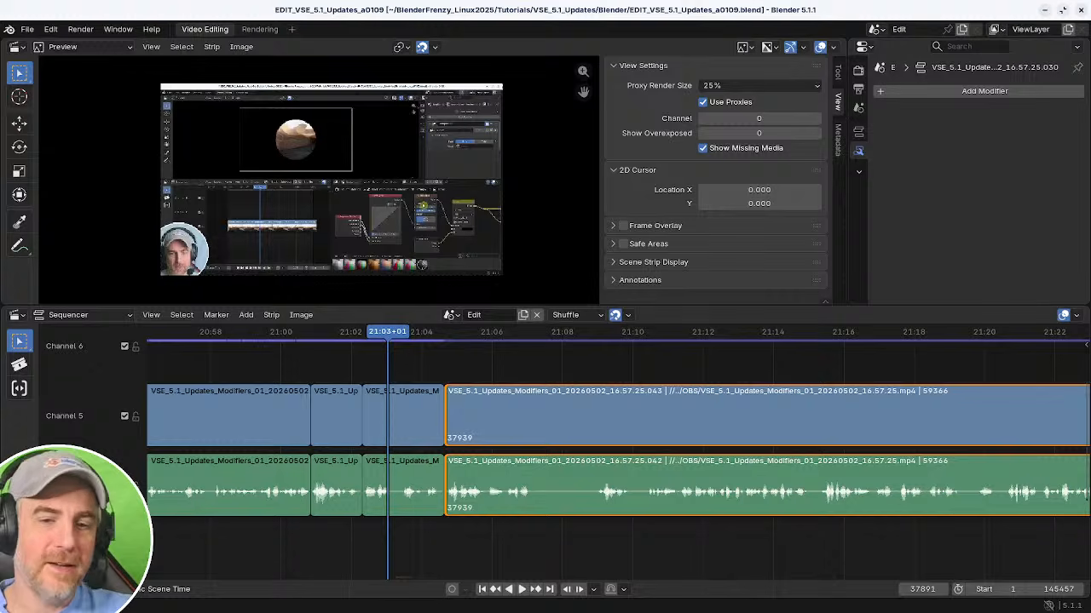
{"action": "left_click", "coordinate": [417, 532]}
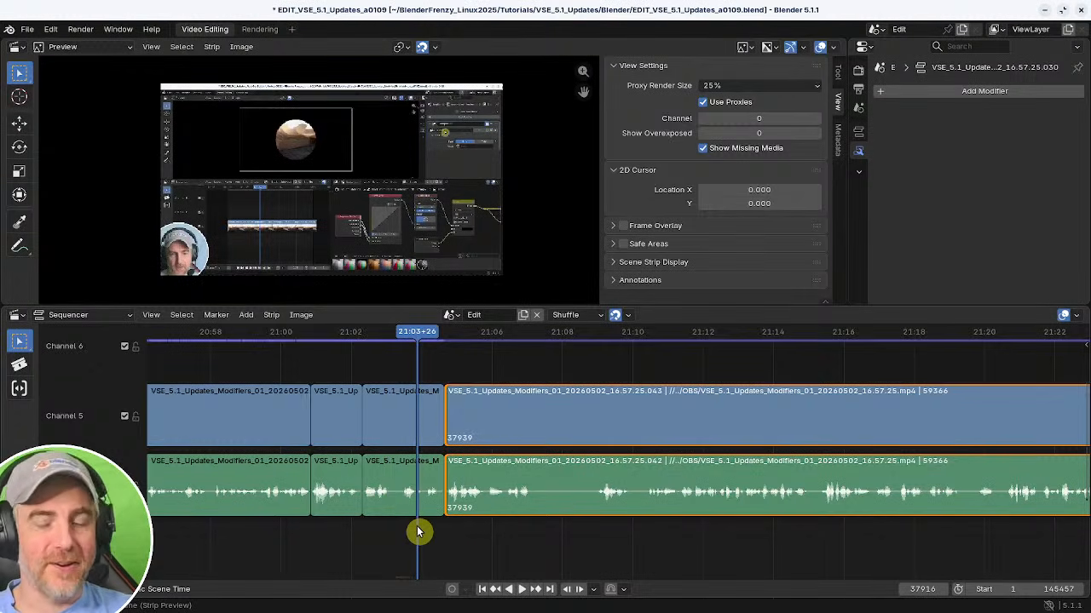
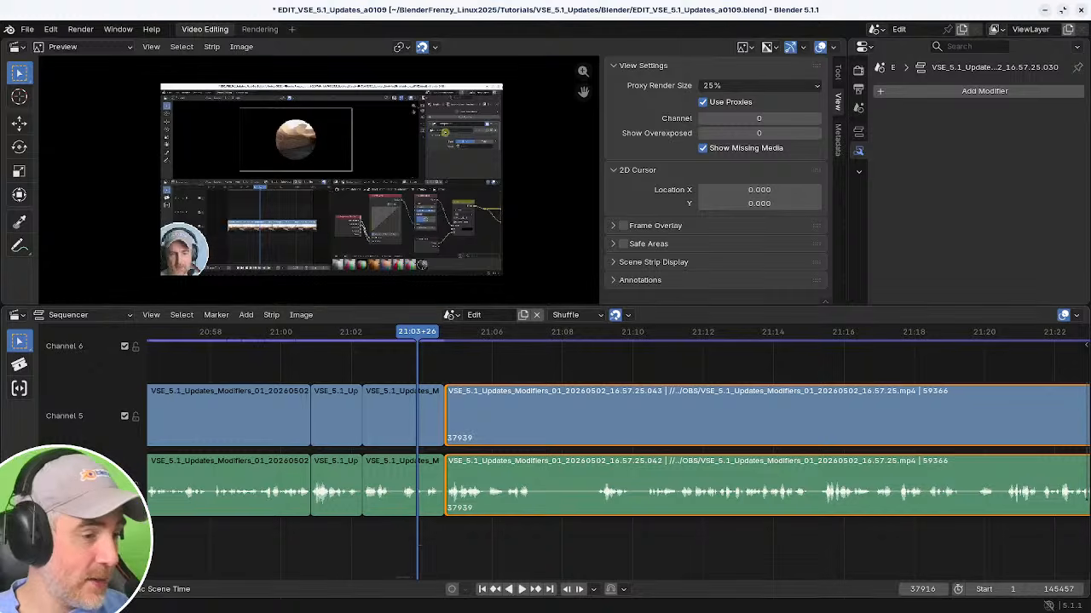
Split both strips at about 21:07, trim the start of the new strips, and close the gap.
{"action": "key", "text": "space"}
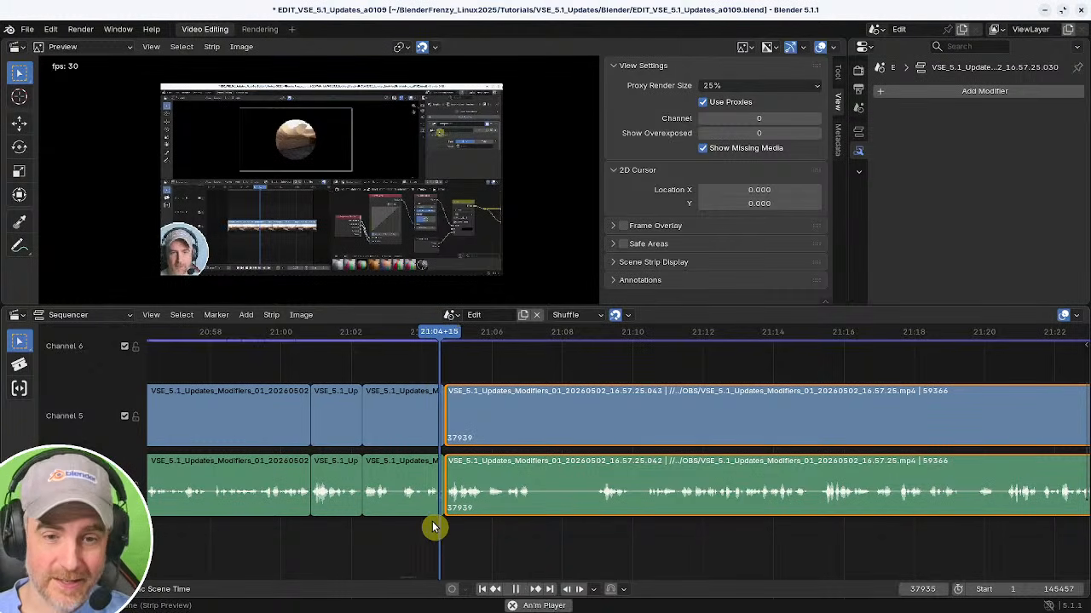
{"action": "key", "text": "space"}
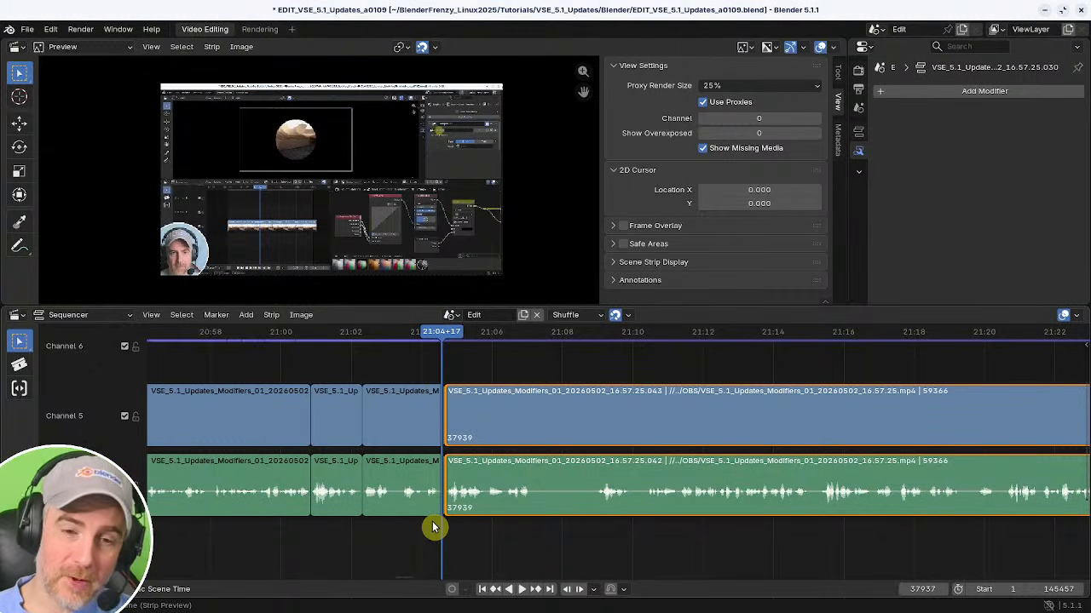
{"action": "key", "text": "space"}
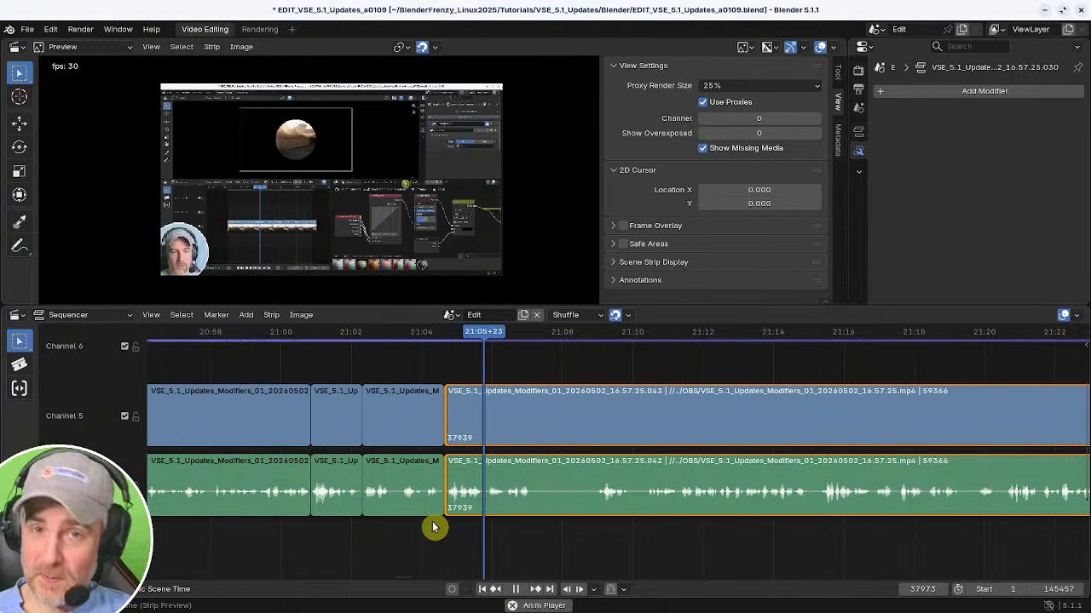
{"action": "key", "text": "k"}
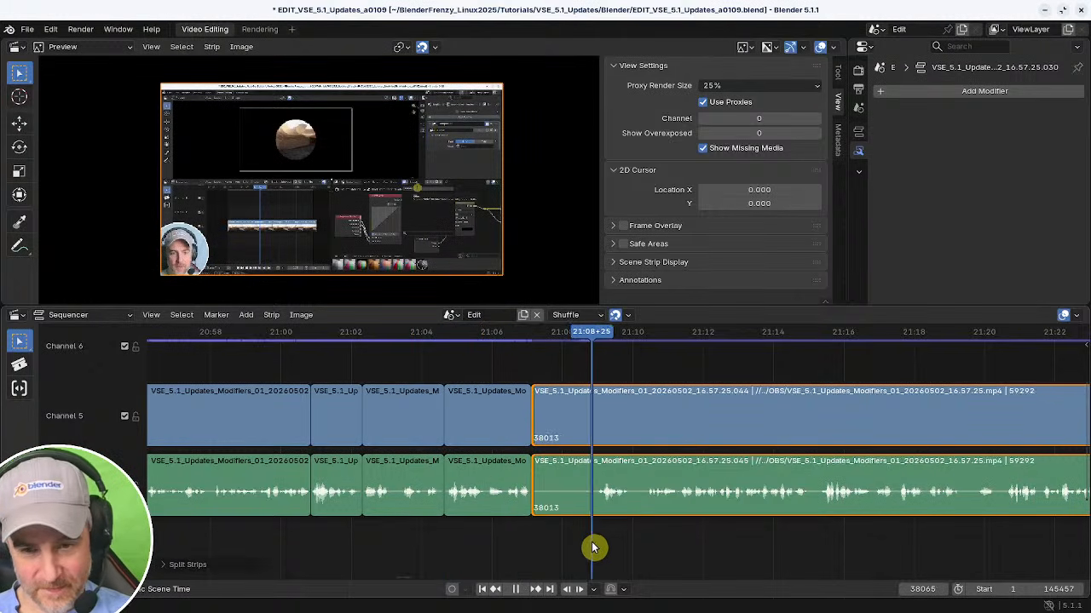
{"action": "key", "text": "space"}
{"action": "key", "text": "shift+s"}
{"action": "key", "text": "space"}
{"action": "right_click", "coordinate": [527, 532], "text": "shift"}
{"action": "key", "text": "BackSpace"}
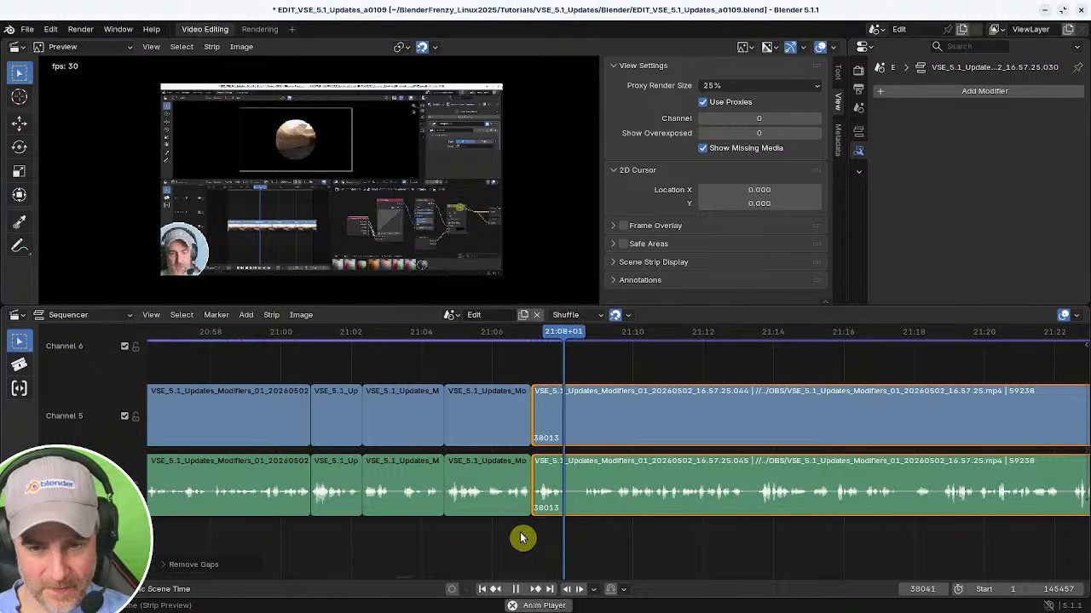
Cut out a section starting at about 21:28 from both strips and close the gap.
{"action": "right_click", "coordinate": [512, 536], "text": "shift"}
{"action": "middle_click_drag", "start_coordinate": [487, 519], "coordinate": [421, 514]}
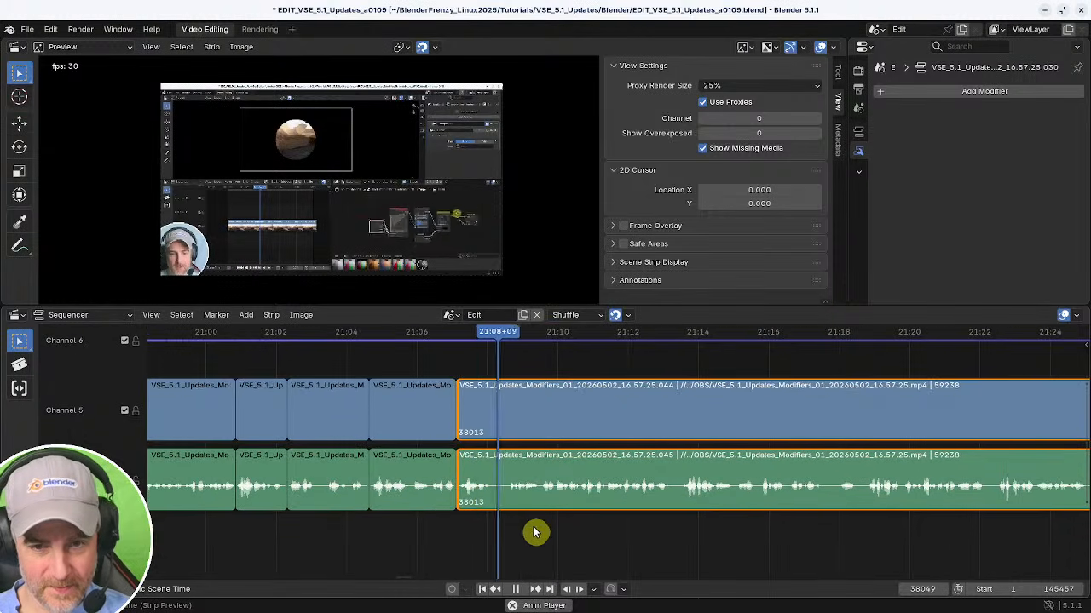
{"action": "middle_click_drag", "start_coordinate": [538, 531], "coordinate": [424, 519]}
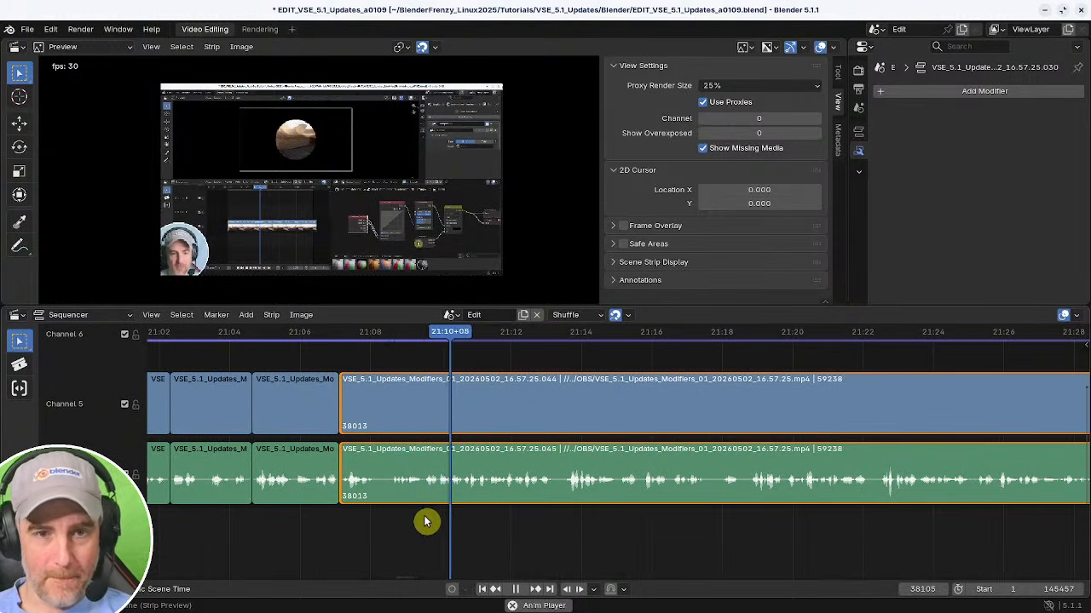
{"action": "middle_click_drag", "start_coordinate": [572, 525], "coordinate": [455, 508]}
{"action": "middle_click_drag", "start_coordinate": [668, 513], "coordinate": [807, 488], "text": "ctrl"}
{"action": "middle_click_drag", "start_coordinate": [627, 517], "coordinate": [565, 545], "text": "ctrl"}
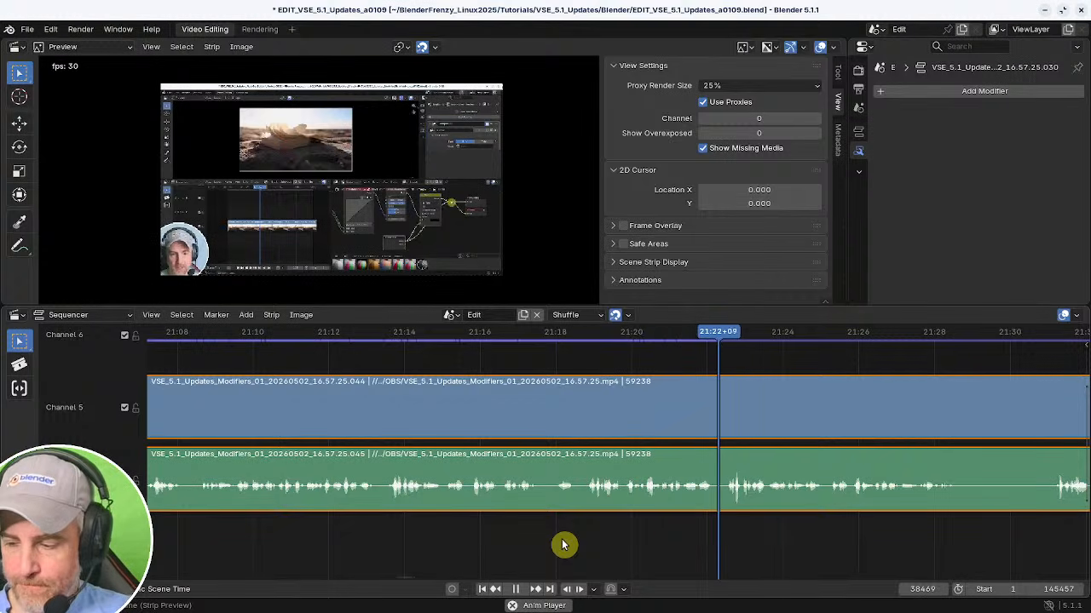
{"action": "middle_click_drag", "start_coordinate": [786, 529], "coordinate": [409, 526]}
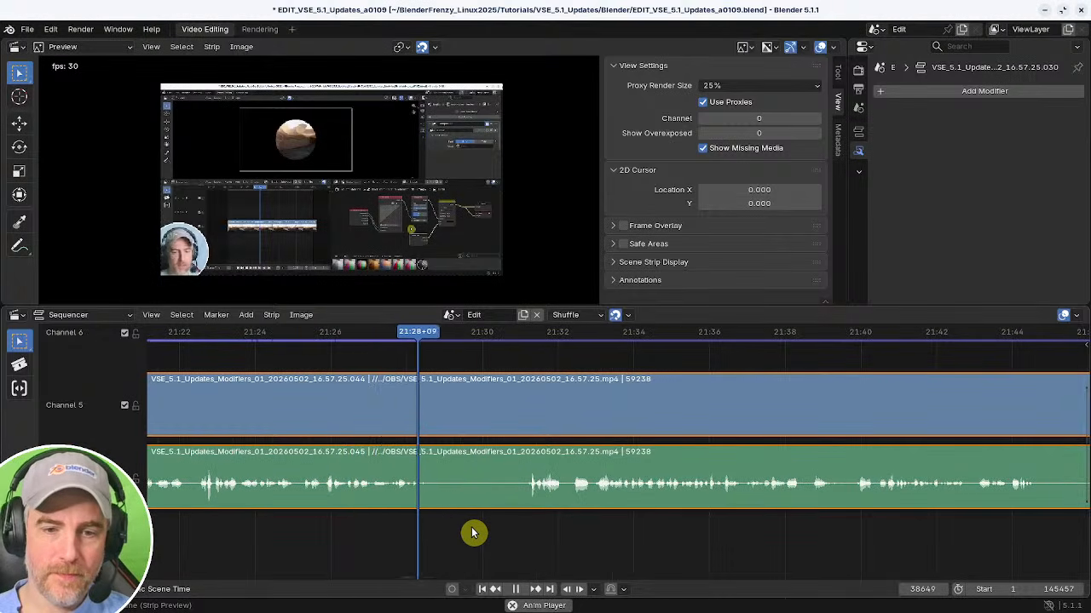
{"action": "key", "text": "space"}
{"action": "key", "text": "k"}
{"action": "left_click_drag", "start_coordinate": [543, 534], "coordinate": [523, 531]}
{"action": "key", "text": "k"}
{"action": "key", "text": "Delete"}
{"action": "key", "text": "Page_Down"}
{"action": "key", "text": "BackSpace"}
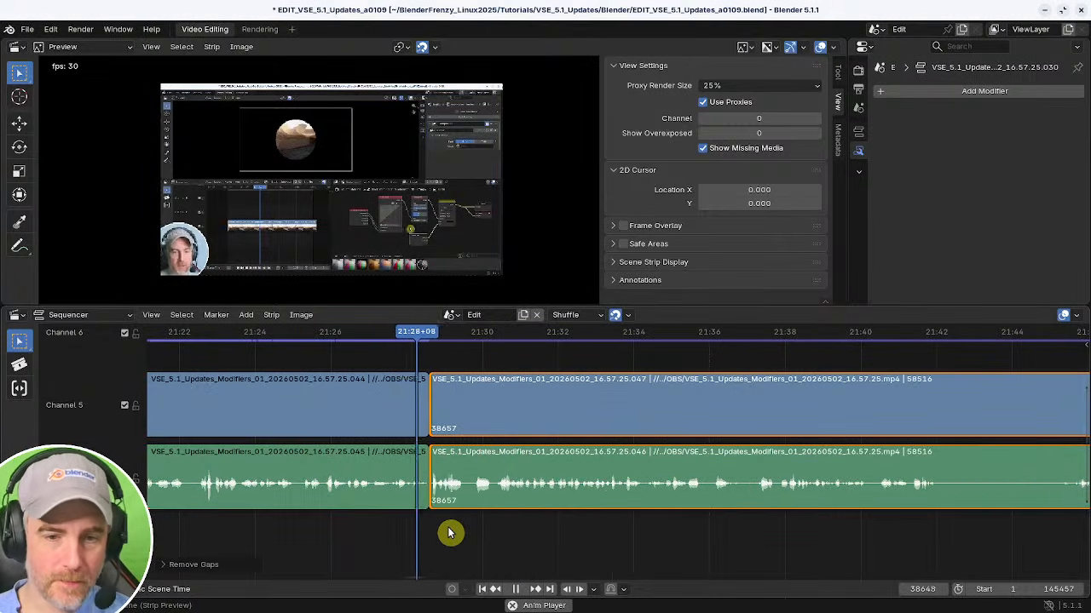
Play back and scrub through the edit between about 21:28 and 21:36 to review the cuts.
{"action": "key", "text": "space"}
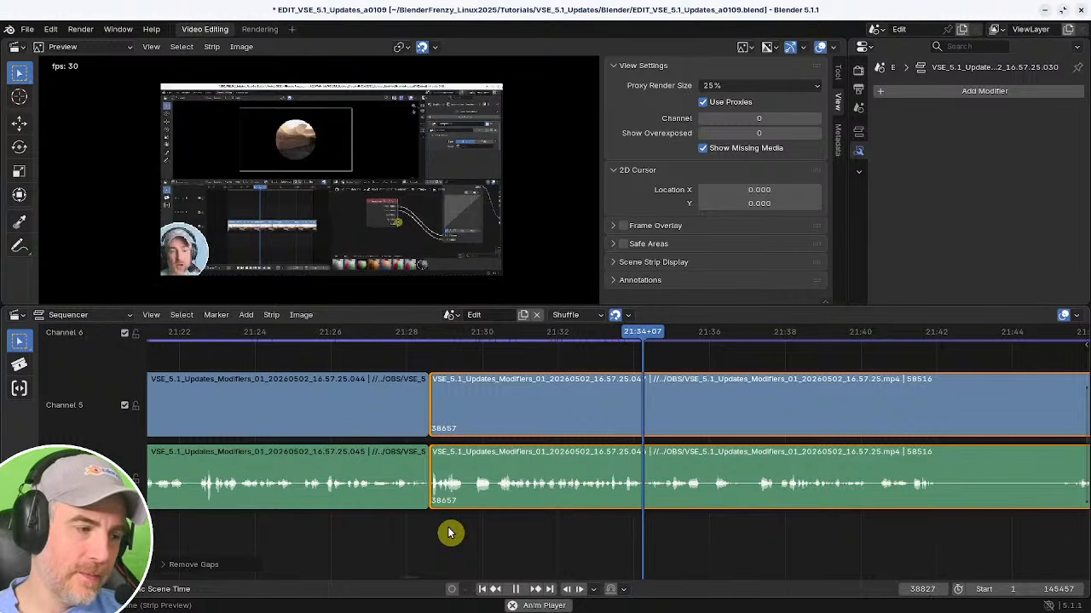
{"action": "key", "text": "space"}
{"action": "key", "text": "k"}
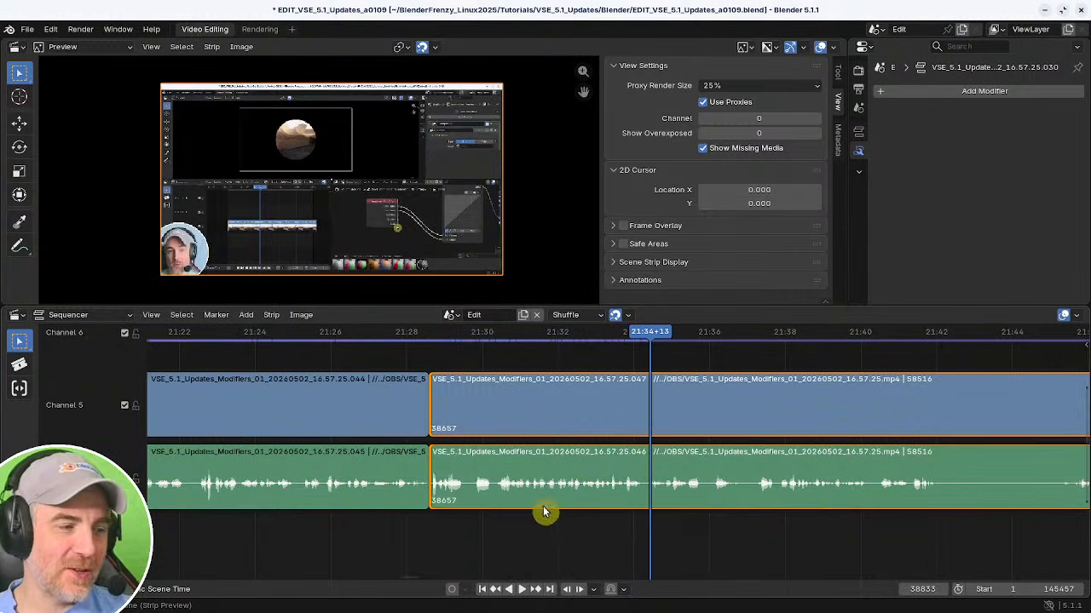
{"action": "scroll", "coordinate": [524, 482], "scroll_direction": "right", "scroll_amount": 2, "text": "ctrl"}
{"action": "scroll", "coordinate": [545, 480], "scroll_direction": "right", "scroll_amount": 4, "text": "ctrl"}
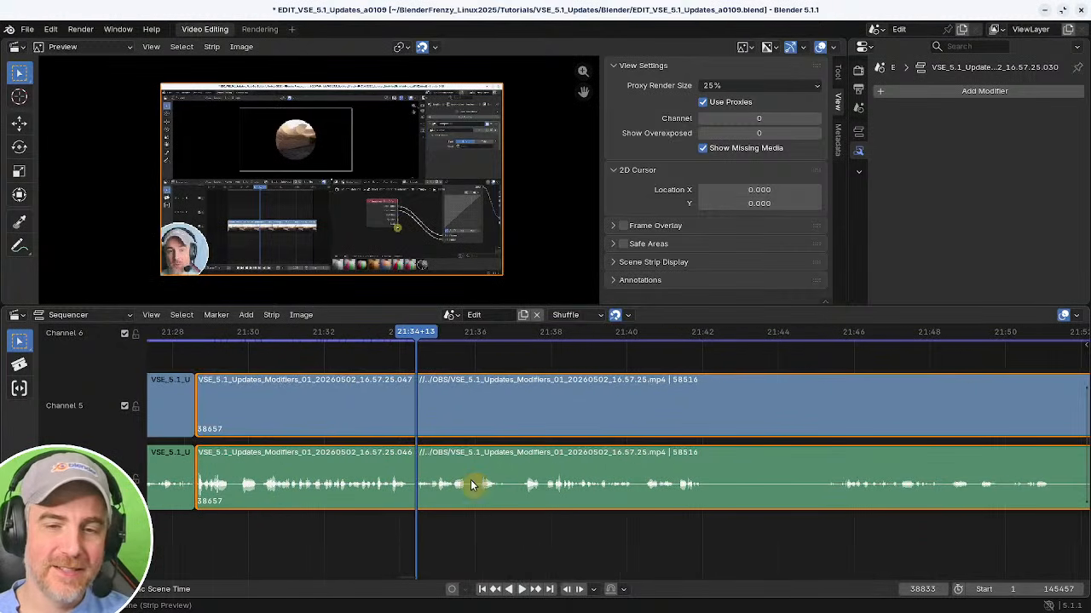
{"action": "middle_click_drag", "start_coordinate": [426, 477], "coordinate": [499, 496]}
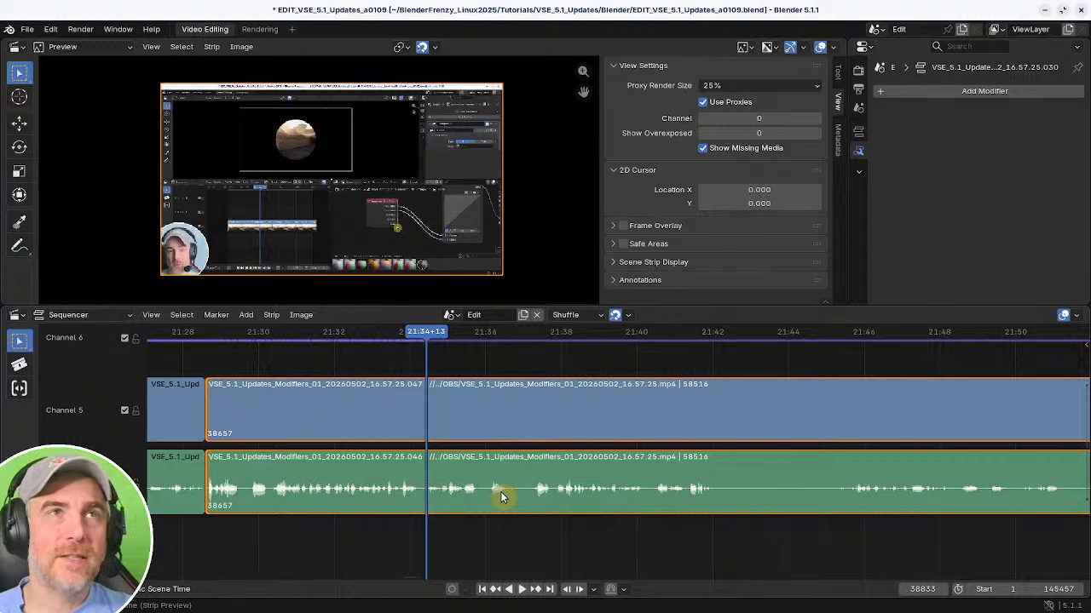
{"action": "middle_click_drag", "start_coordinate": [423, 530], "coordinate": [496, 523]}
{"action": "right_click", "coordinate": [478, 524], "text": "shift"}
{"action": "key", "text": "space"}
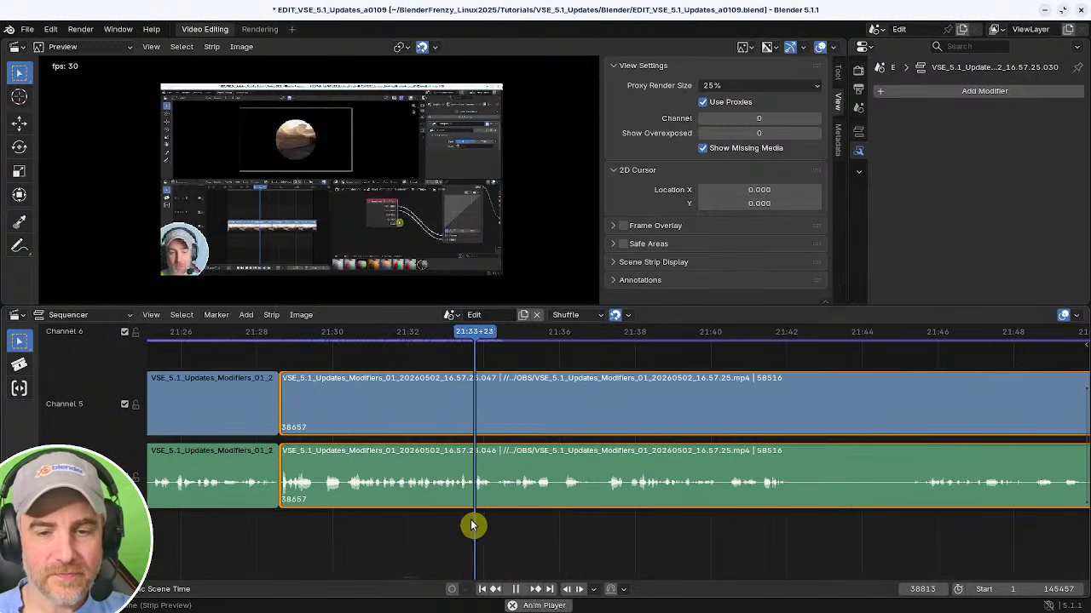
{"action": "key", "text": "space"}
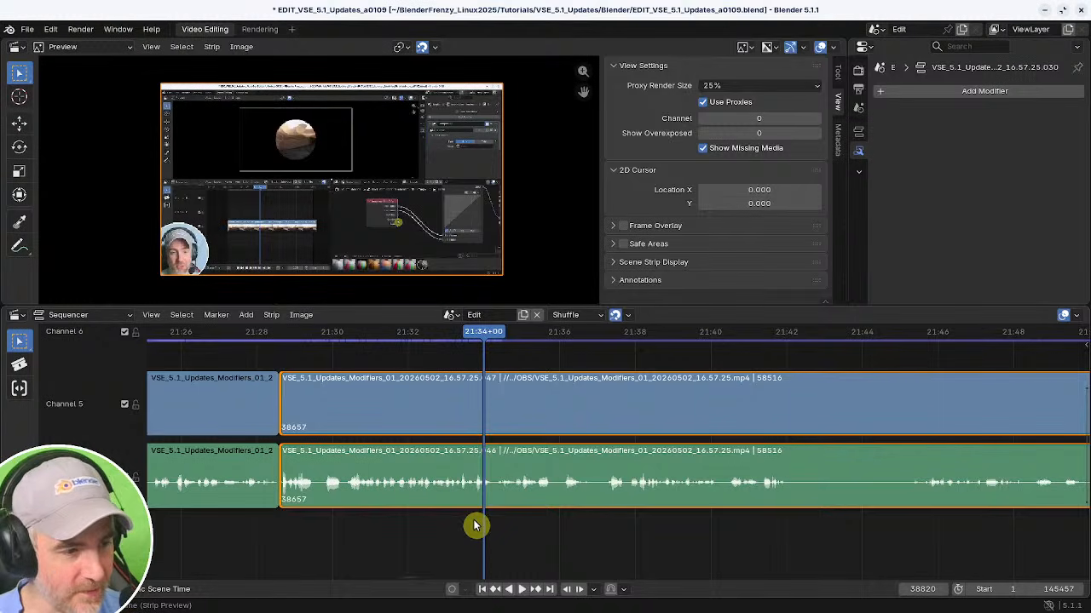
{"action": "key", "text": "space"}
{"action": "middle_click_drag", "start_coordinate": [500, 512], "coordinate": [470, 518]}
{"action": "key", "text": "space"}
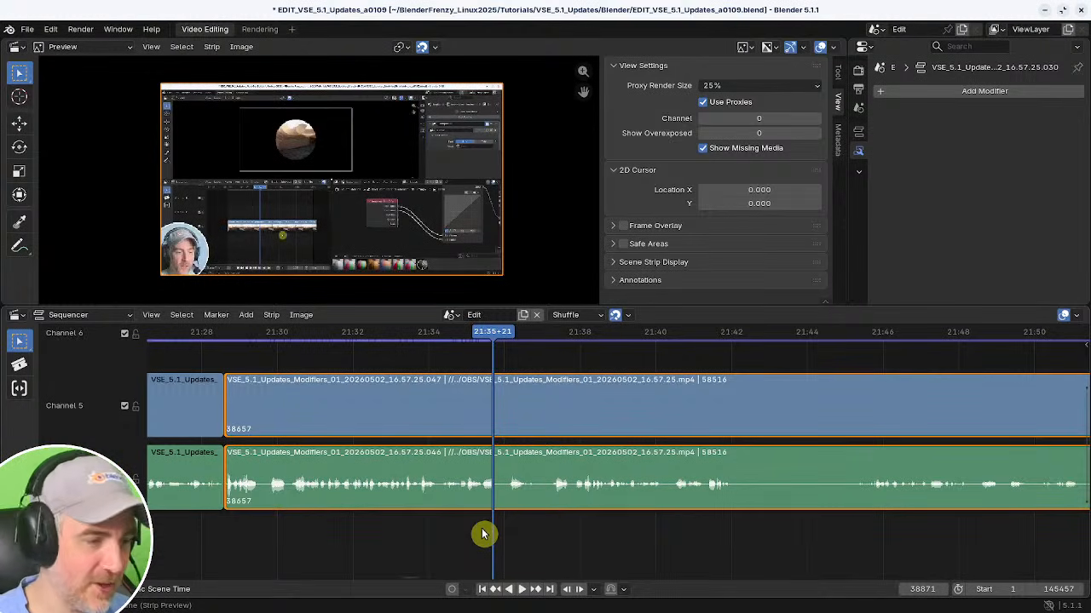
{"action": "right_click", "coordinate": [460, 533], "text": "shift"}
{"action": "key", "text": "space"}
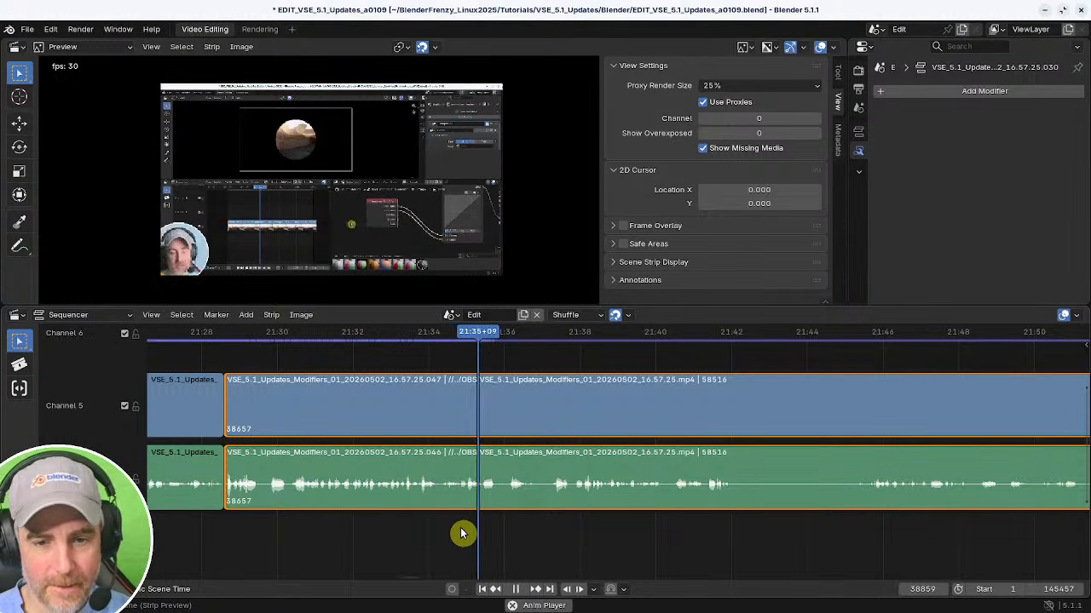
{"action": "key", "text": "space"}
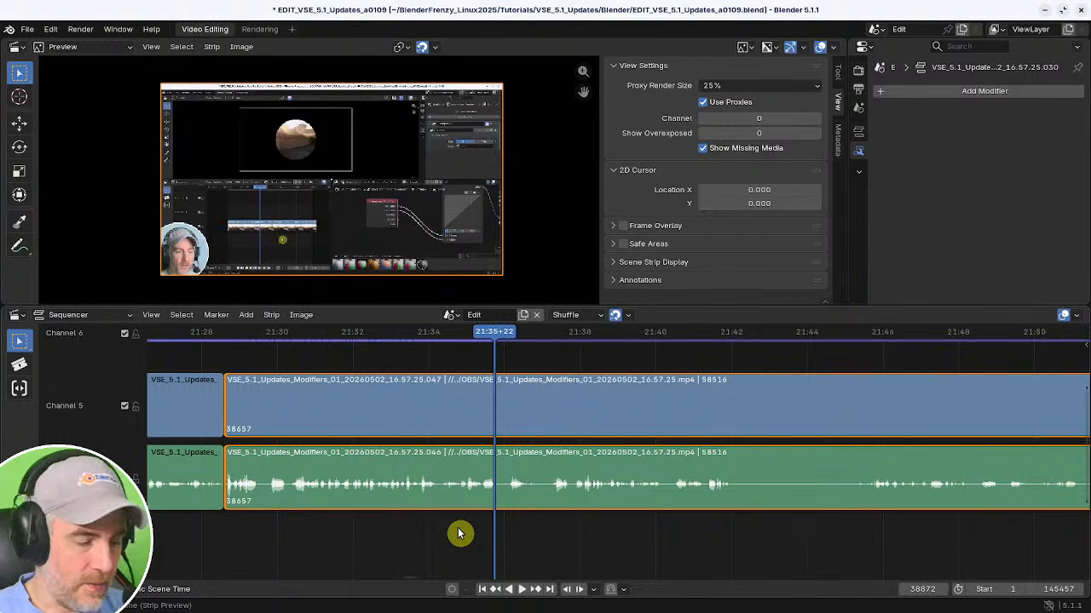
{"action": "key", "text": "space"}
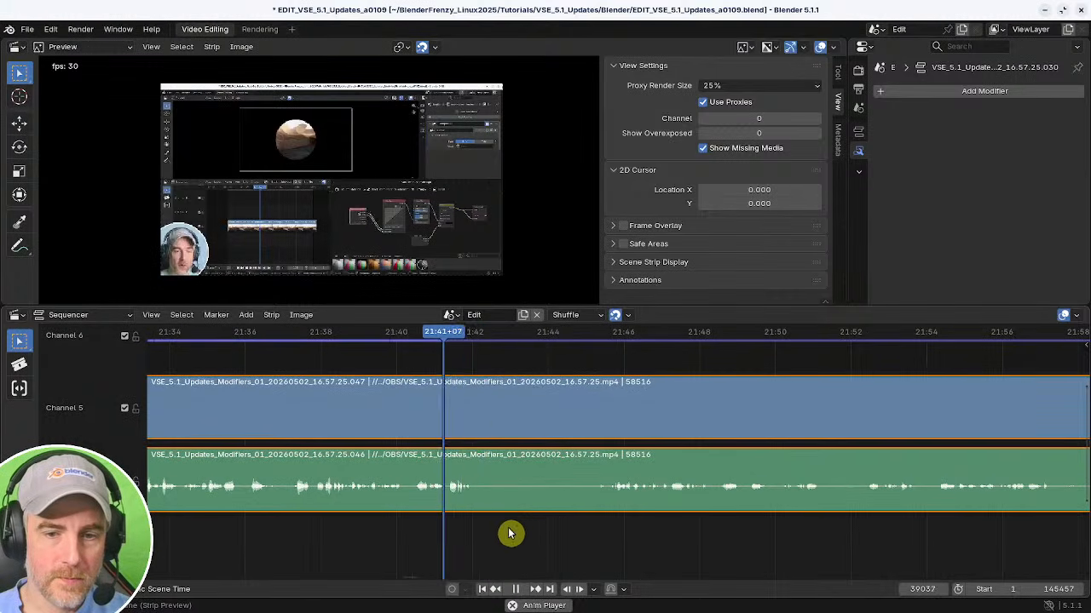
Split both strips at about 21:42 during playback.
{"action": "key", "text": "space"}
{"action": "key", "text": "k"}
{"action": "left_click", "coordinate": [609, 529]}
{"action": "key", "text": "space"}
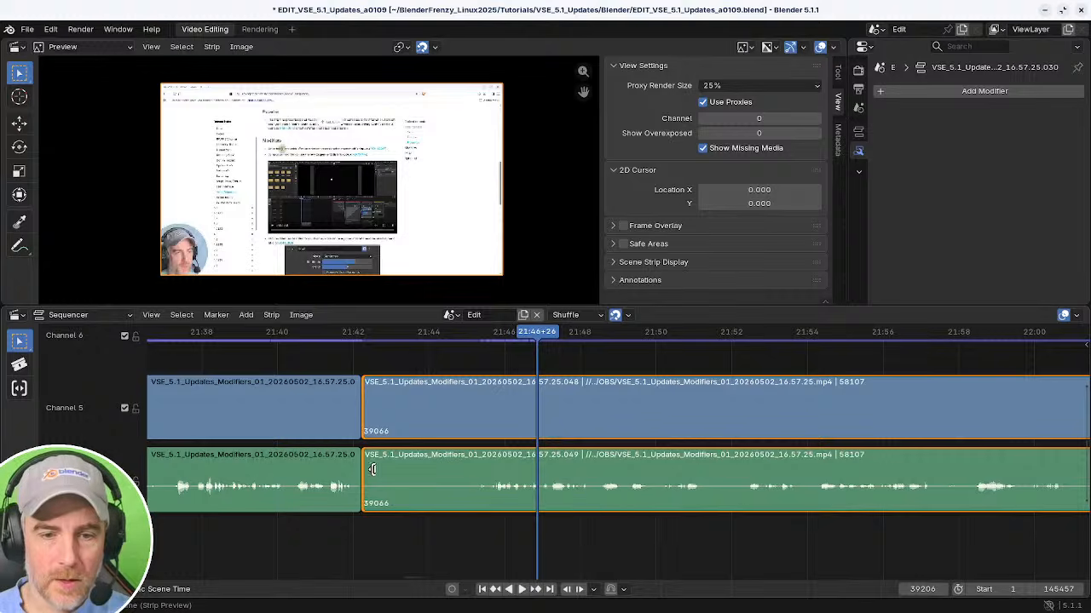
Select the strips after the 21:42 cut and trim their start to about 22:23.
{"action": "left_click", "coordinate": [688, 492]}
{"action": "scroll", "coordinate": [554, 503], "scroll_direction": "down", "scroll_amount": 15}
{"action": "left_click", "coordinate": [616, 430], "text": "ctrl"}
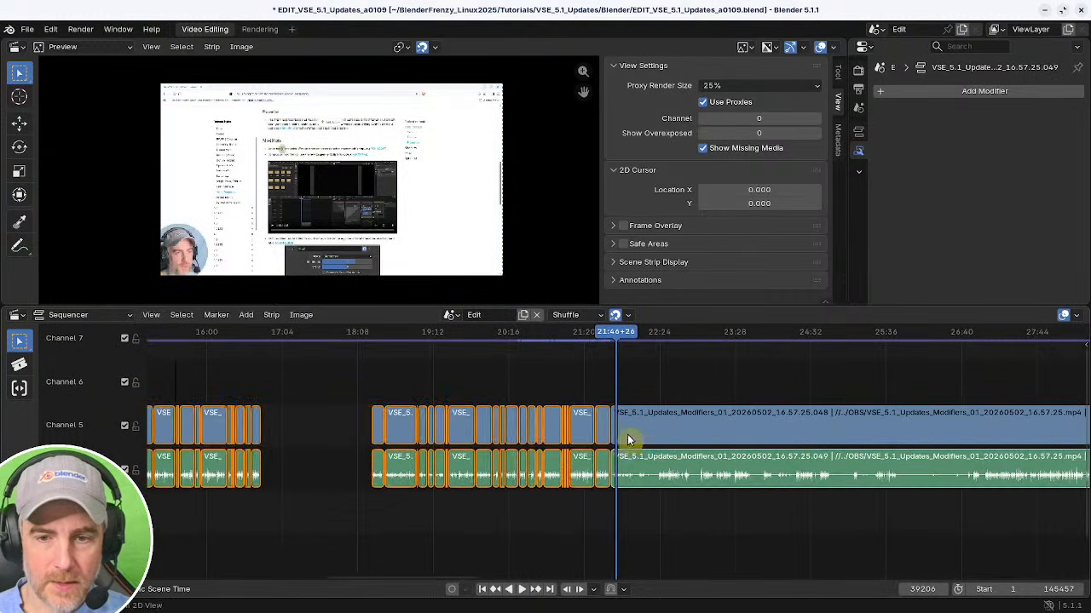
{"action": "left_click", "coordinate": [621, 386]}
{"action": "left_click", "coordinate": [618, 435]}
{"action": "middle_click_drag", "start_coordinate": [691, 449], "coordinate": [423, 460]}
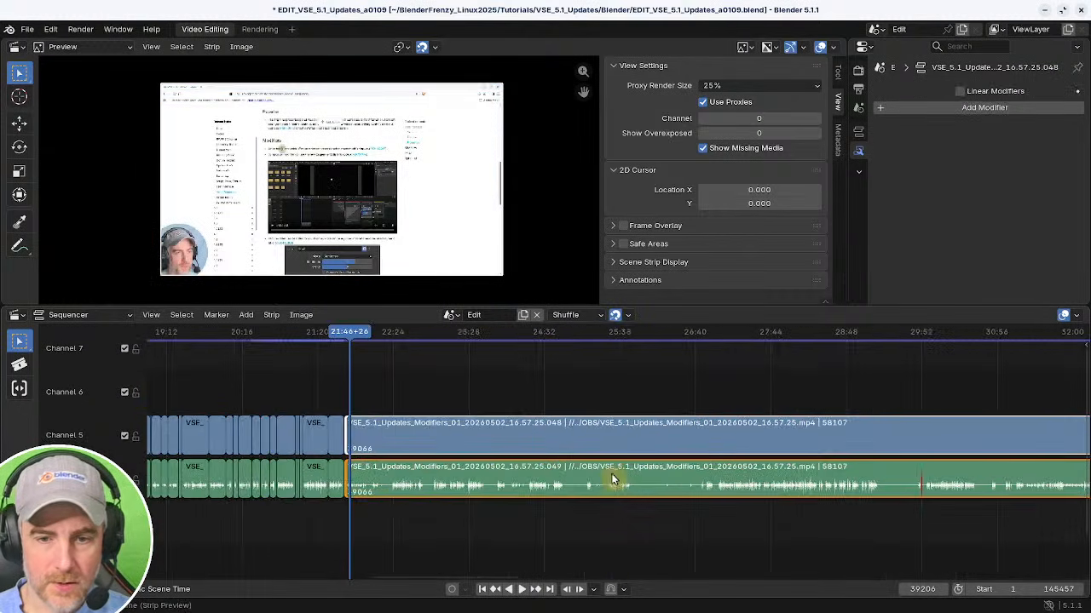
{"action": "right_click", "coordinate": [393, 528], "text": "shift"}
{"action": "key", "text": "space"}
{"action": "middle_click_drag", "start_coordinate": [395, 528], "coordinate": [604, 509]}
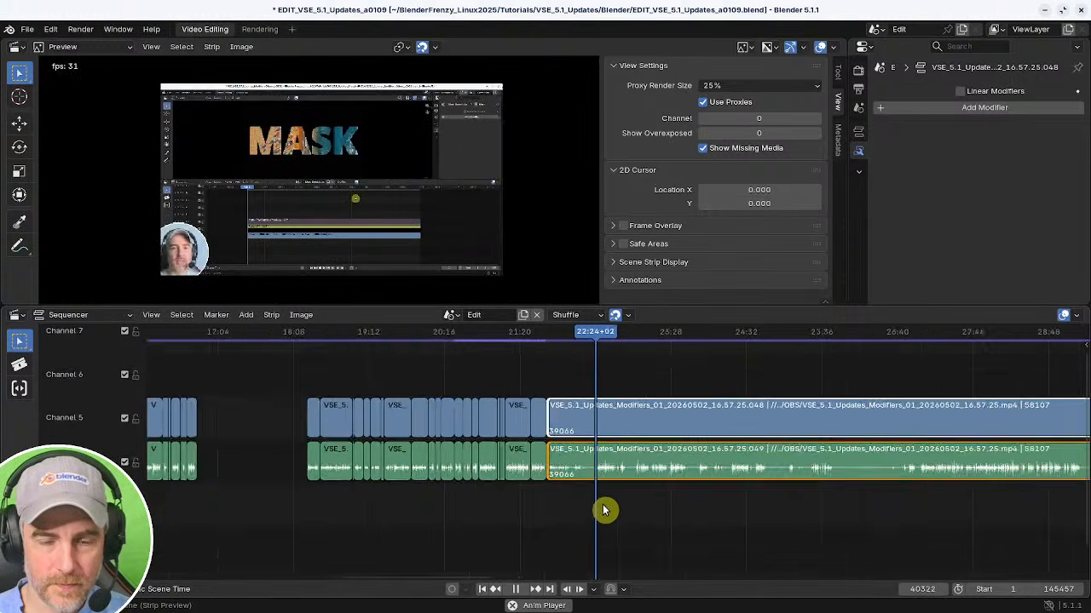
{"action": "scroll", "coordinate": [604, 508], "scroll_direction": "up", "scroll_amount": 6}
{"action": "right_click", "coordinate": [714, 509], "text": "shift"}
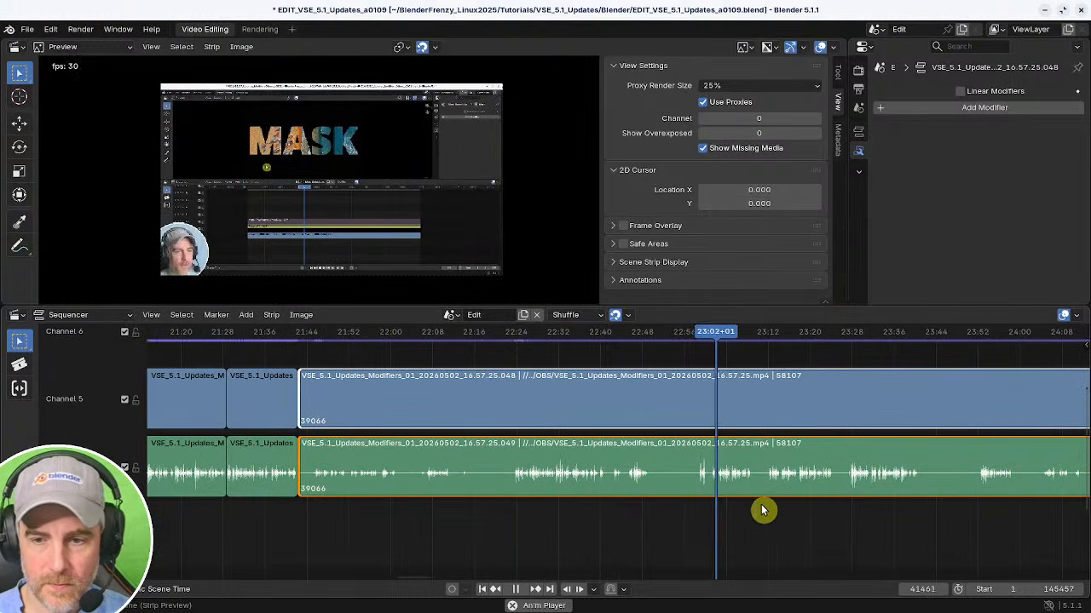
{"action": "right_click", "coordinate": [772, 509], "text": "shift"}
{"action": "right_click", "coordinate": [699, 503], "text": "shift"}
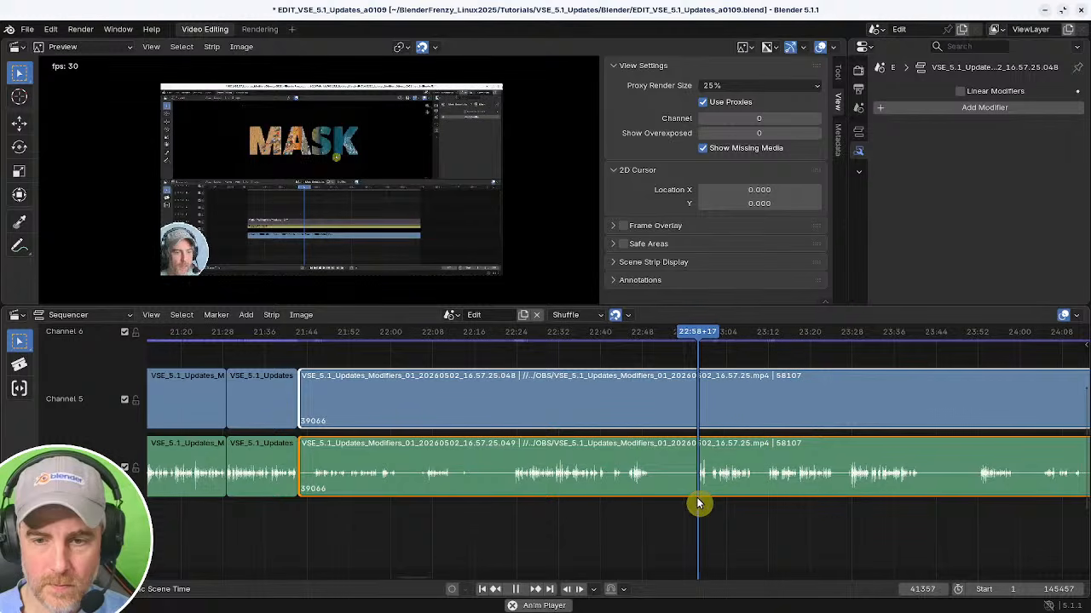
{"action": "right_click", "coordinate": [515, 506], "text": "shift"}
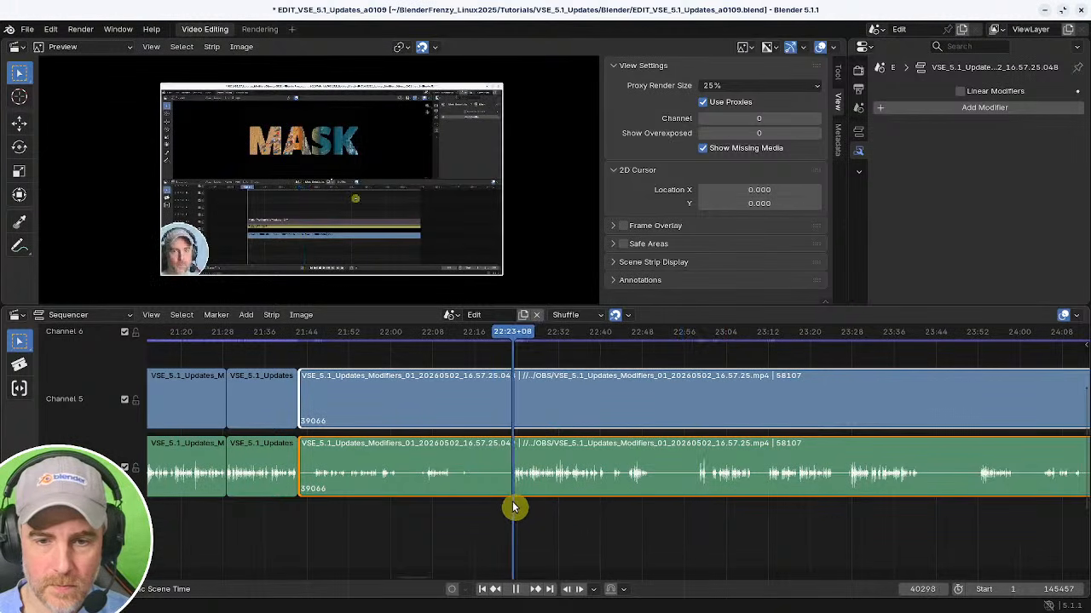
{"action": "key", "text": "shift+s"}
{"action": "scroll", "coordinate": [655, 525], "scroll_direction": "left", "scroll_amount": 1, "text": "ctrl"}
{"action": "middle_click_drag", "start_coordinate": [655, 525], "coordinate": [417, 499], "text": "ctrl"}
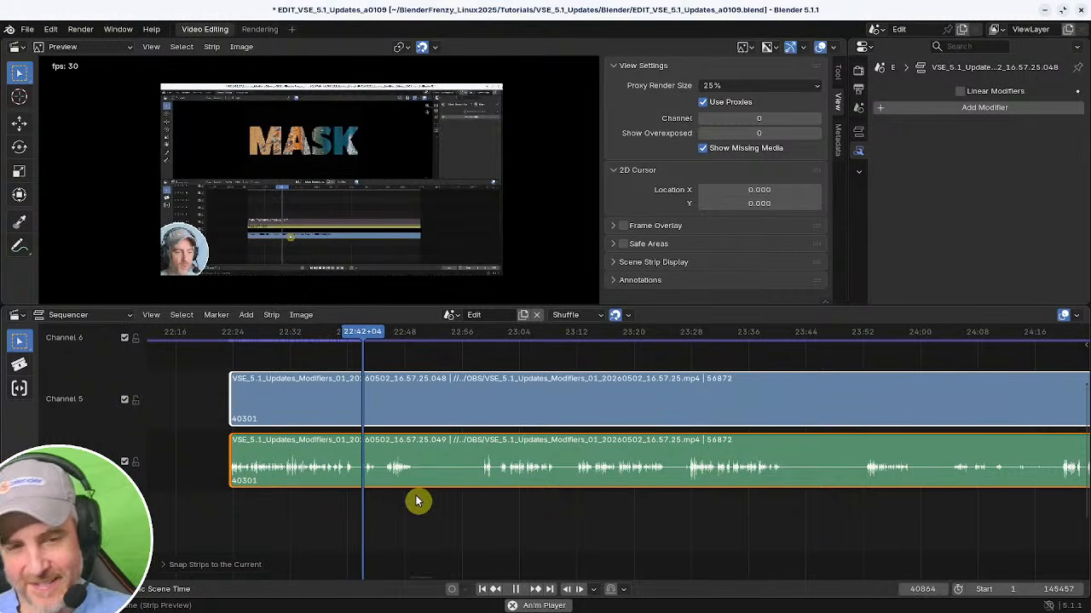
Split both strips at about 22:40, trim the new strips' start to about 22:41, and close the gap.
{"action": "middle_click_drag", "start_coordinate": [417, 500], "coordinate": [634, 530]}
{"action": "right_click", "coordinate": [452, 523], "text": "shift"}
{"action": "key", "text": "space"}
{"action": "middle_click_drag", "start_coordinate": [452, 526], "coordinate": [475, 531], "text": "ctrl"}
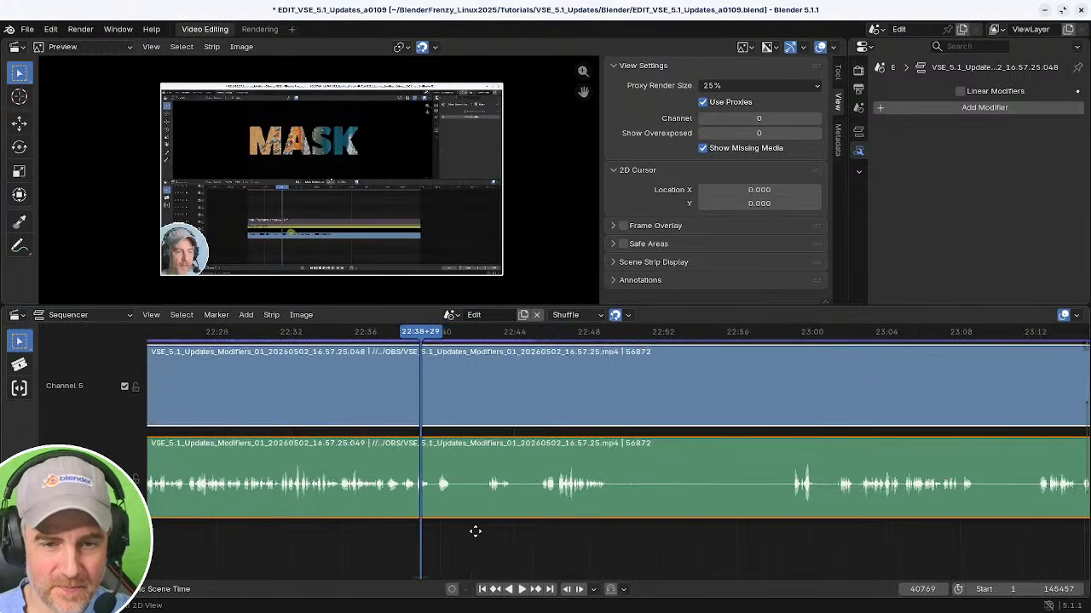
{"action": "right_click", "coordinate": [375, 521], "text": "shift"}
{"action": "key", "text": "space"}
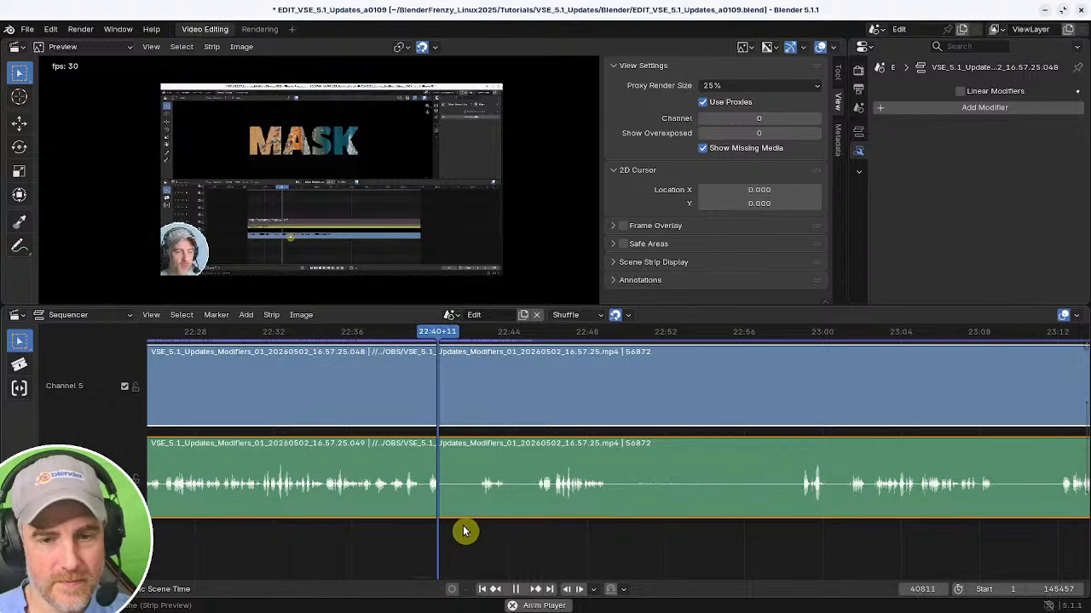
{"action": "key", "text": "k"}
{"action": "key", "text": "shift+s"}
{"action": "right_click", "coordinate": [434, 534], "text": "shift"}
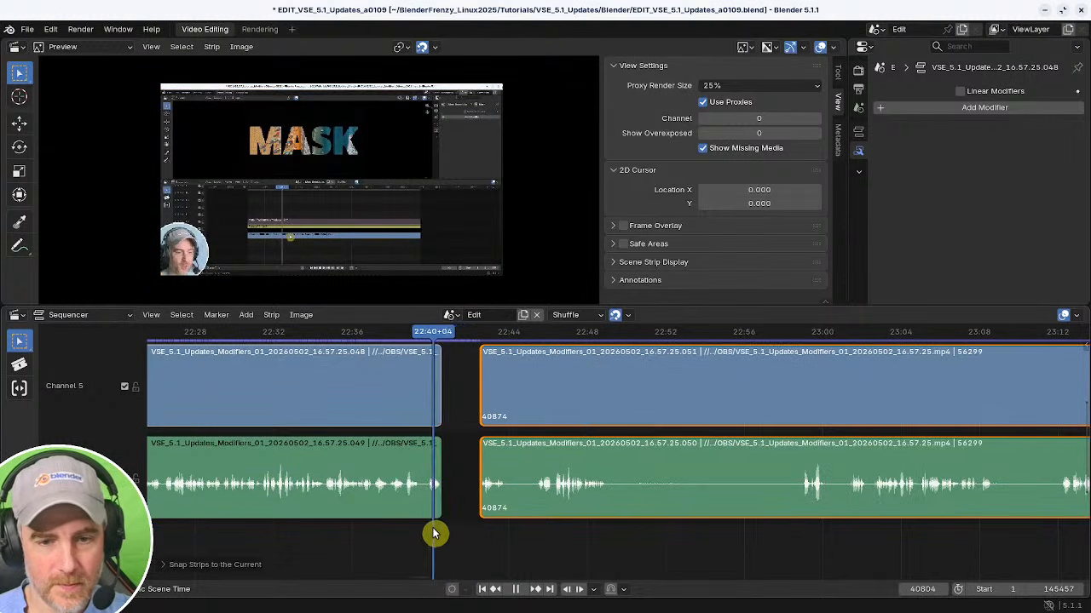
{"action": "key", "text": "space"}
{"action": "right_click", "coordinate": [423, 538], "text": "shift"}
{"action": "key", "text": "BackSpace"}
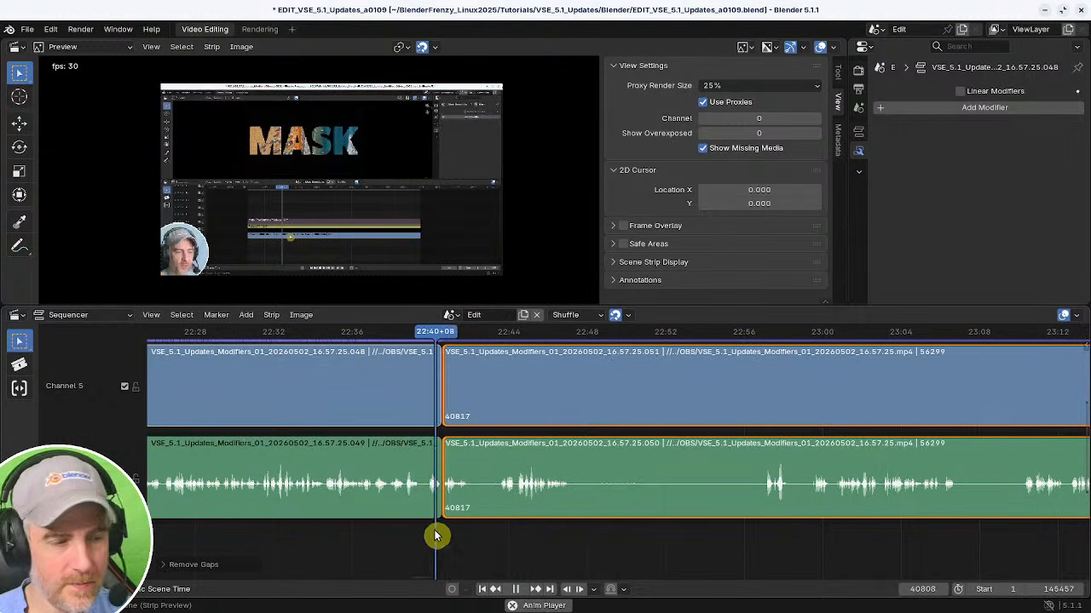
Split both strips at about 22:42, trim the new strips' start slightly, and close the gap.
{"action": "middle_click_drag", "start_coordinate": [463, 536], "coordinate": [484, 538], "text": "ctrl"}
{"action": "key", "text": "space"}
{"action": "key", "text": "k"}
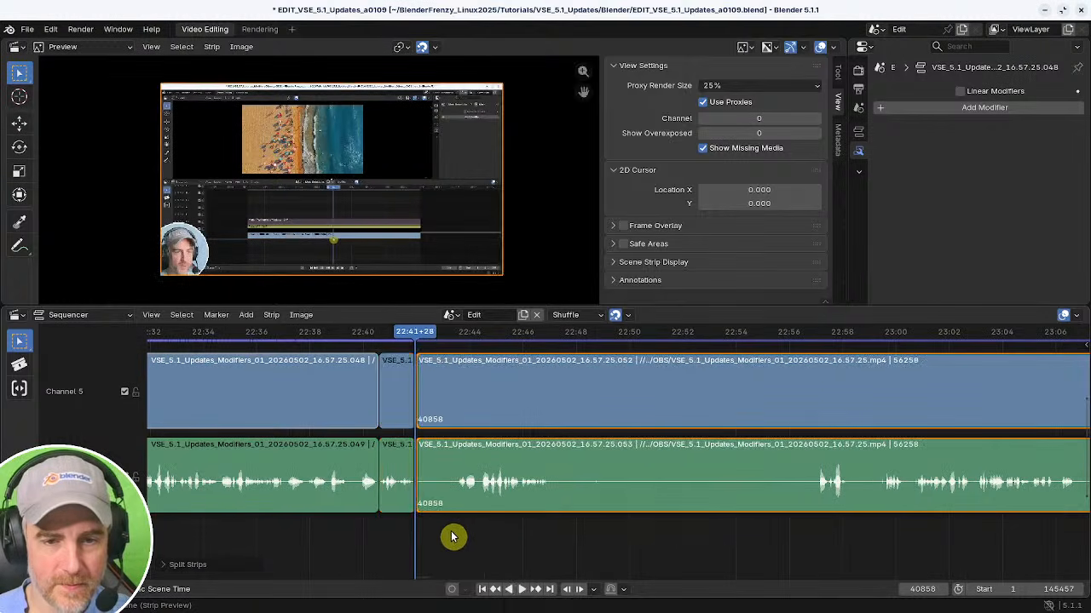
{"action": "right_click", "coordinate": [453, 535], "text": "shift"}
{"action": "key", "text": "shift+s"}
{"action": "right_click", "coordinate": [406, 530], "text": "shift"}
{"action": "key", "text": "space"}
{"action": "key", "text": "BackSpace"}
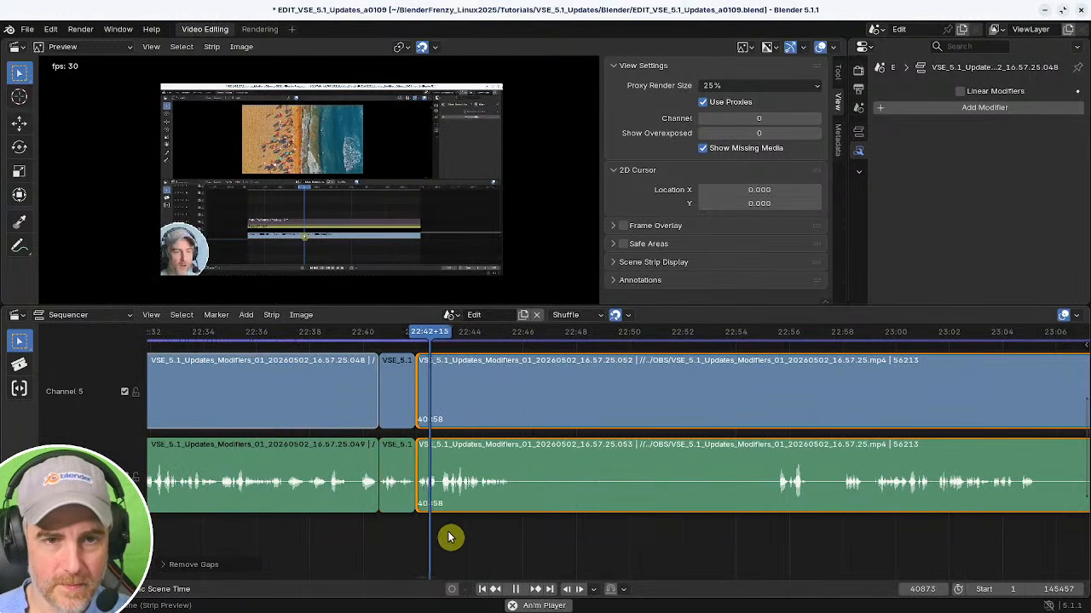
Trim about one more second off the start of the strips at 22:42 and close the gap.
{"action": "middle_click_drag", "start_coordinate": [455, 540], "coordinate": [560, 534], "text": "ctrl"}
{"action": "key", "text": "space"}
{"action": "right_click_drag", "start_coordinate": [532, 532], "coordinate": [523, 531], "text": "shift"}
{"action": "key", "text": "shift+s"}
{"action": "right_click", "coordinate": [443, 528], "text": "shift"}
{"action": "key", "text": "space"}
{"action": "key", "text": "BackSpace"}
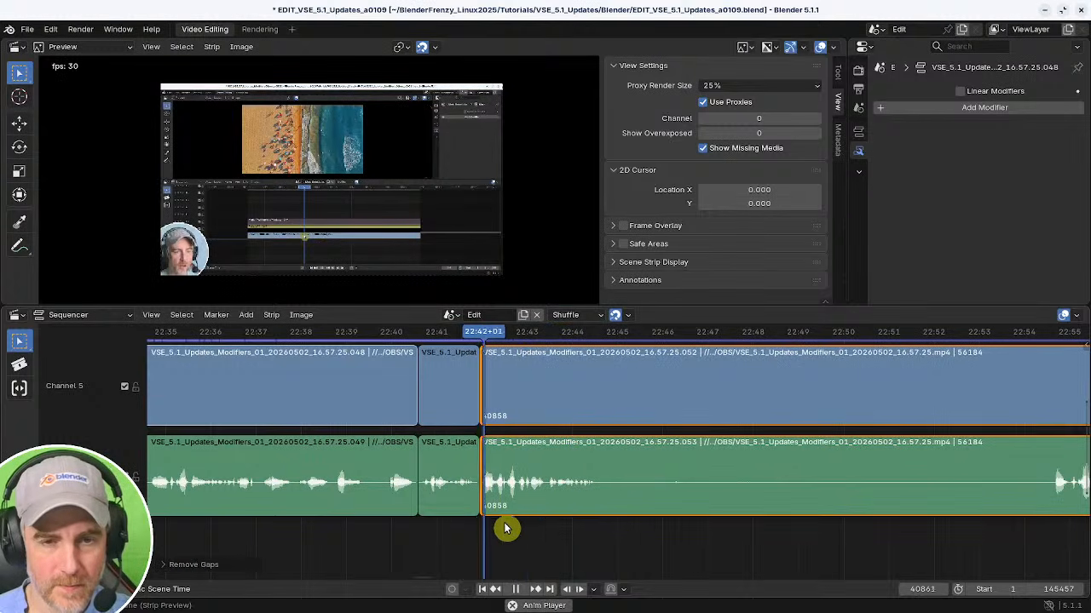
Split both strips at about 22:45, trim the new strips' start to about 22:59, and close the gap.
{"action": "middle_click_drag", "start_coordinate": [504, 528], "coordinate": [392, 519], "text": "ctrl"}
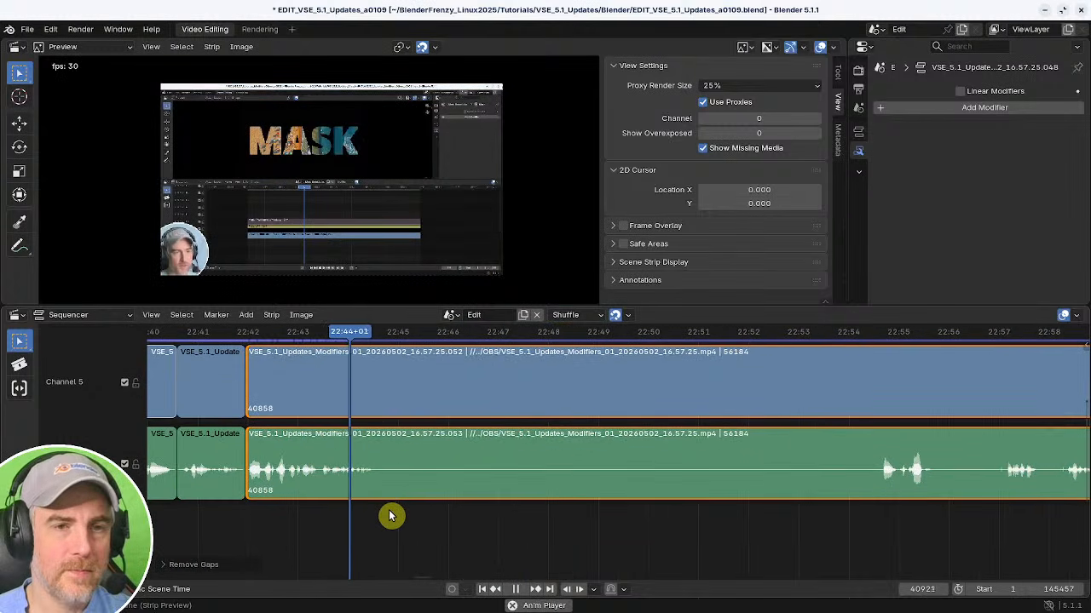
{"action": "key", "text": "space"}
{"action": "key", "text": "k"}
{"action": "right_click", "coordinate": [877, 532], "text": "shift"}
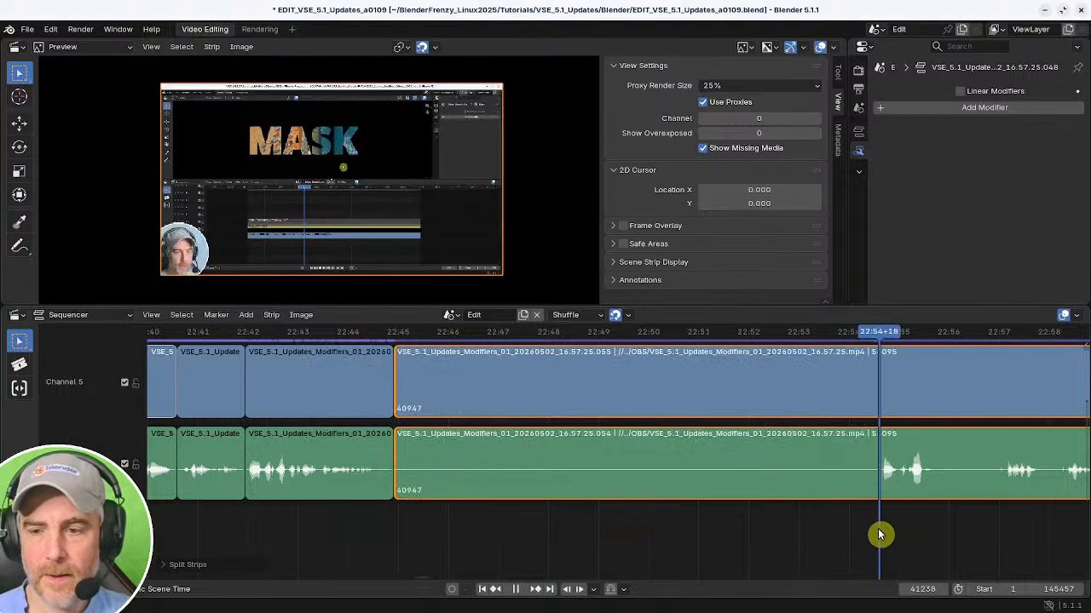
{"action": "key", "text": "space"}
{"action": "middle_click_drag", "start_coordinate": [825, 526], "coordinate": [543, 509]}
{"action": "middle_click_drag", "start_coordinate": [726, 505], "coordinate": [645, 516]}
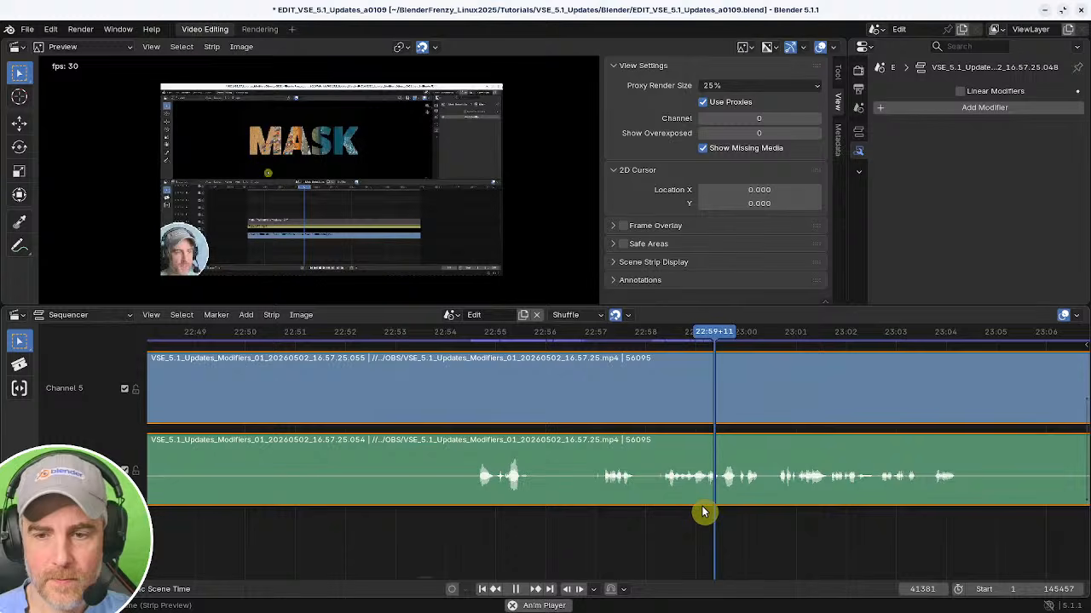
{"action": "right_click", "coordinate": [654, 510], "text": "shift"}
{"action": "key", "text": "space"}
{"action": "scroll", "coordinate": [643, 520], "scroll_direction": "down", "scroll_amount": 10}
{"action": "key", "text": "shift+s"}
{"action": "right_click", "coordinate": [626, 524], "text": "shift"}
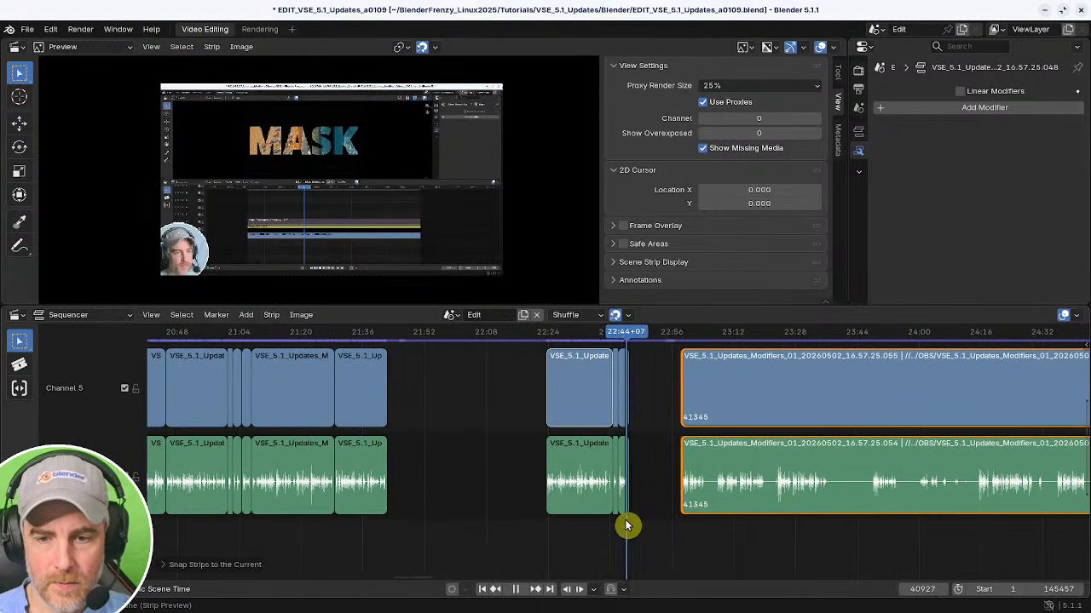
{"action": "key", "text": "BackSpace"}
Play through the next section and split both strips at about 22:50.
{"action": "key", "text": "space"}
{"action": "middle_click_drag", "start_coordinate": [640, 519], "coordinate": [663, 515], "text": "ctrl"}
{"action": "middle_click_drag", "start_coordinate": [656, 515], "coordinate": [484, 517]}
{"action": "scroll", "coordinate": [546, 511], "scroll_direction": "up", "scroll_amount": 5}
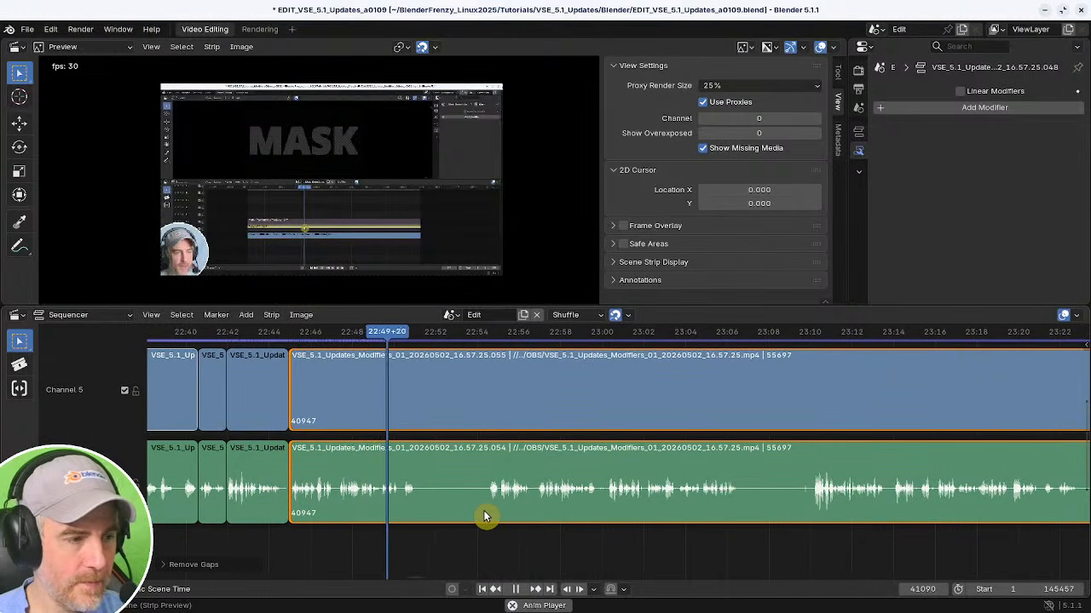
{"action": "key", "text": "space"}
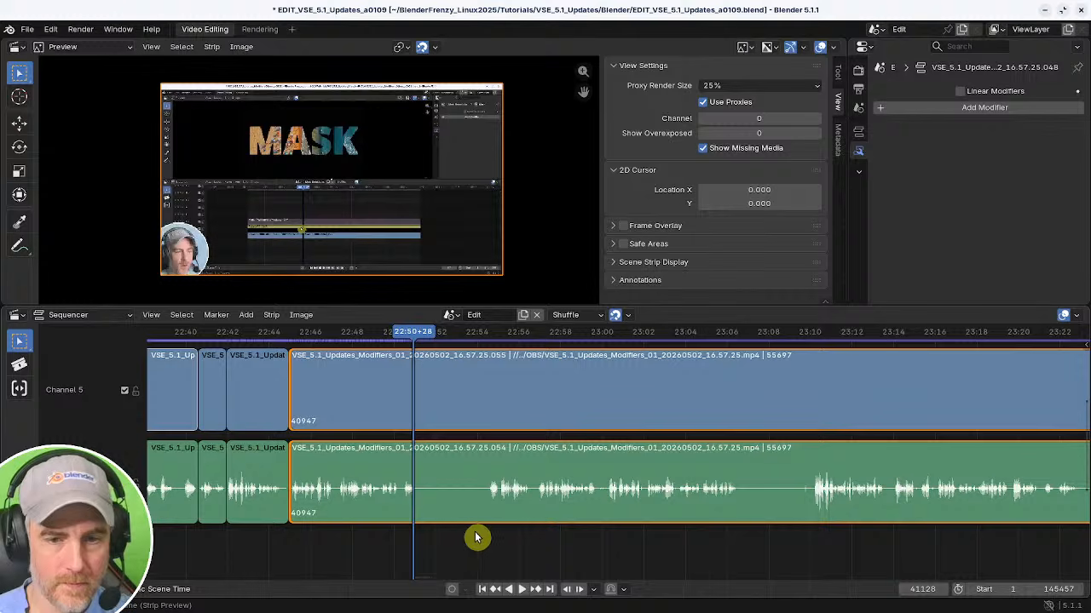
{"action": "right_click", "coordinate": [483, 534], "text": "shift"}
{"action": "key", "text": "space"}
{"action": "middle_click_drag", "start_coordinate": [553, 529], "coordinate": [627, 523]}
{"action": "middle_click_drag", "start_coordinate": [626, 523], "coordinate": [666, 514], "text": "ctrl"}
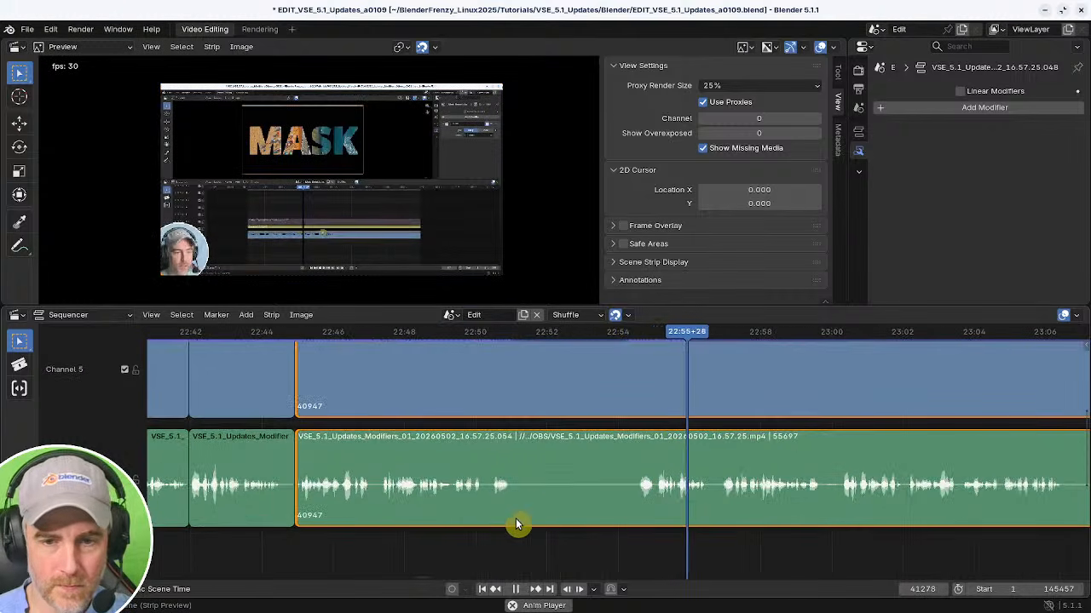
{"action": "right_click", "coordinate": [477, 526], "text": "shift"}
{"action": "key", "text": "space"}
{"action": "key", "text": "k"}
Split the strips again at about 22:57, delete the piece between the two cuts, and close the gap.
{"action": "right_click_drag", "start_coordinate": [510, 536], "coordinate": [722, 537], "text": "shift"}
{"action": "key", "text": "space"}
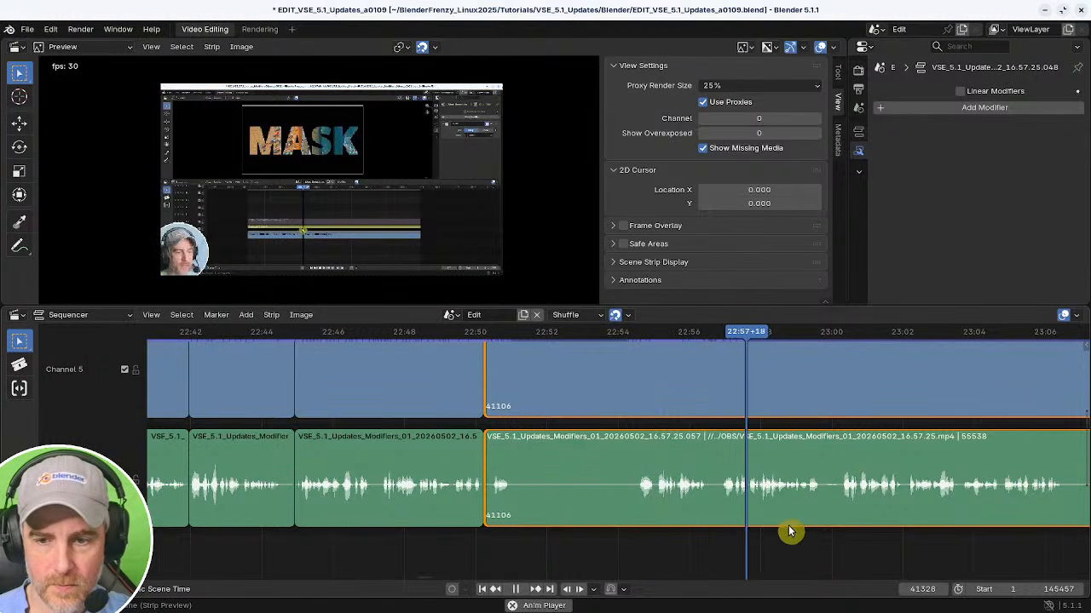
{"action": "middle_click_drag", "start_coordinate": [786, 531], "coordinate": [718, 528]}
{"action": "right_click", "coordinate": [743, 528], "text": "shift"}
{"action": "right_click_drag", "start_coordinate": [741, 521], "coordinate": [616, 523], "text": "shift"}
{"action": "key", "text": "k"}
{"action": "key", "text": "Delete"}
{"action": "right_click", "coordinate": [346, 509], "text": "shift"}
{"action": "key", "text": "BackSpace"}
Split both strips at about 23:00, trim the new strips' start to about 23:03, and close the gap.
{"action": "middle_click_drag", "start_coordinate": [403, 520], "coordinate": [506, 528]}
{"action": "middle_click_drag", "start_coordinate": [719, 531], "coordinate": [679, 536], "text": "ctrl"}
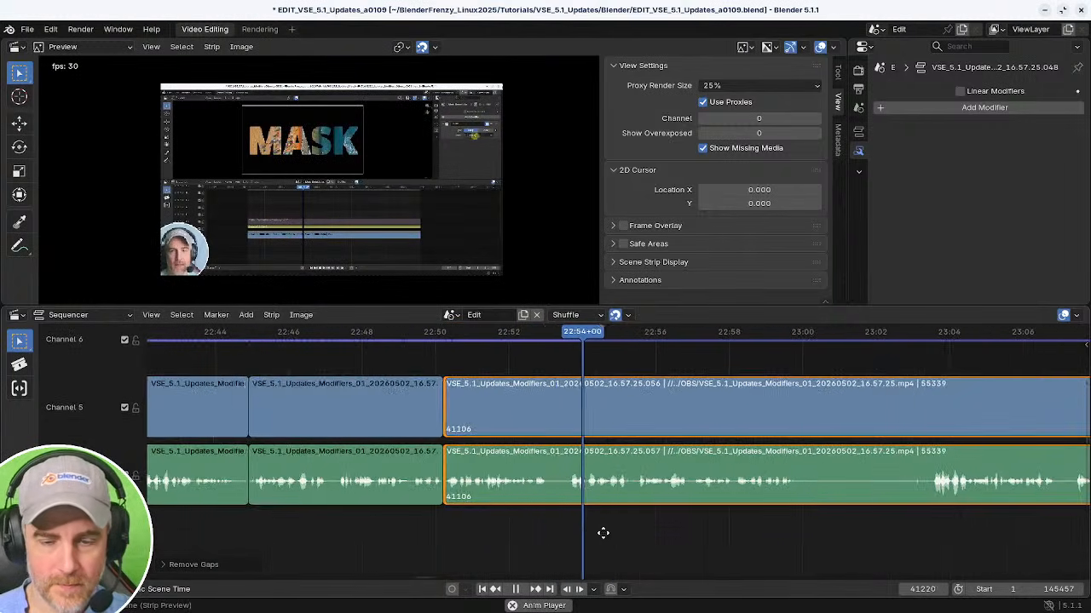
{"action": "middle_click_drag", "start_coordinate": [601, 530], "coordinate": [524, 533]}
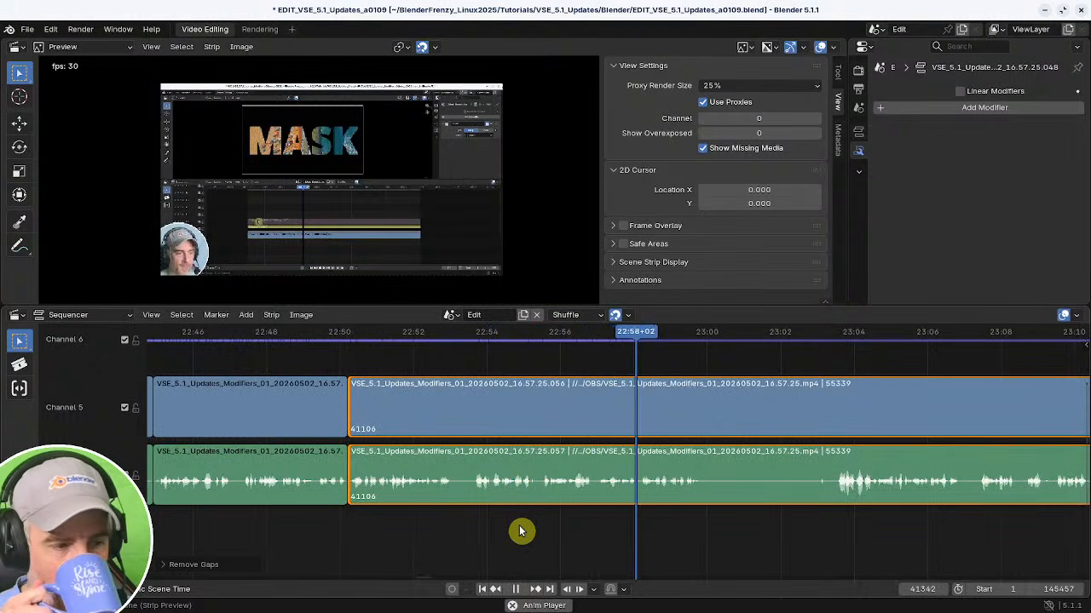
{"action": "key", "text": "space"}
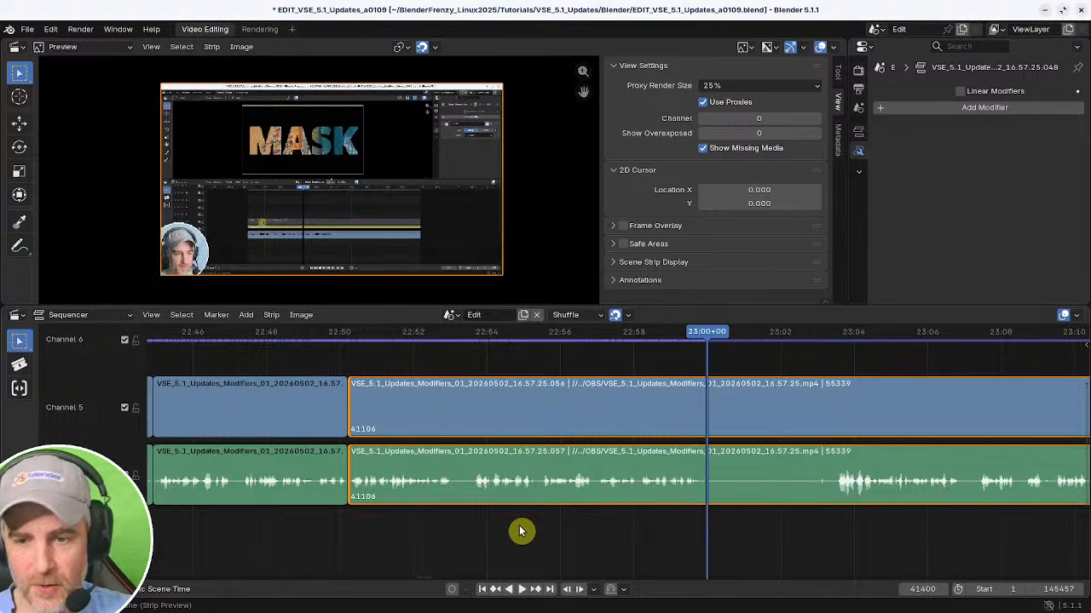
{"action": "middle_click_drag", "start_coordinate": [712, 518], "coordinate": [582, 525]}
{"action": "left_click", "coordinate": [516, 538]}
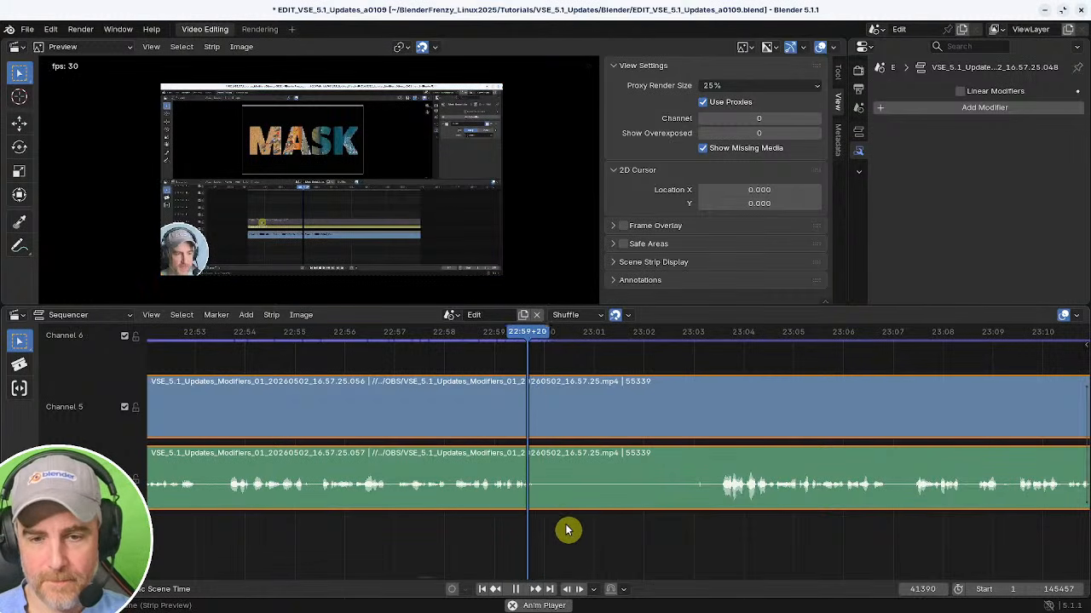
{"action": "key", "text": "k"}
{"action": "key", "text": "space"}
{"action": "right_click_drag", "start_coordinate": [751, 540], "coordinate": [375, 529], "text": "shift"}
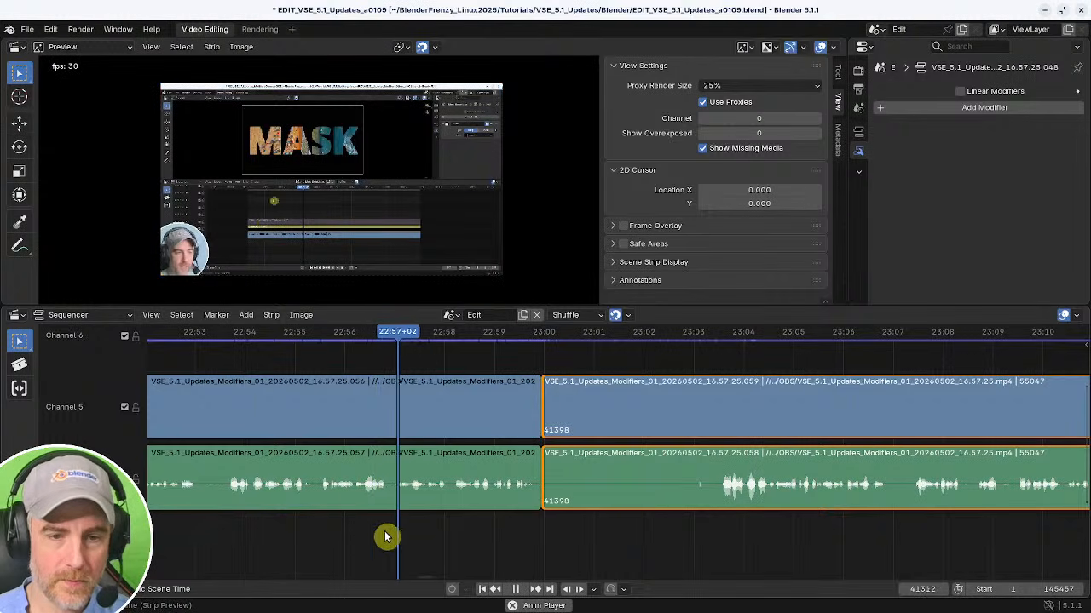
{"action": "middle_click_drag", "start_coordinate": [496, 536], "coordinate": [331, 531]}
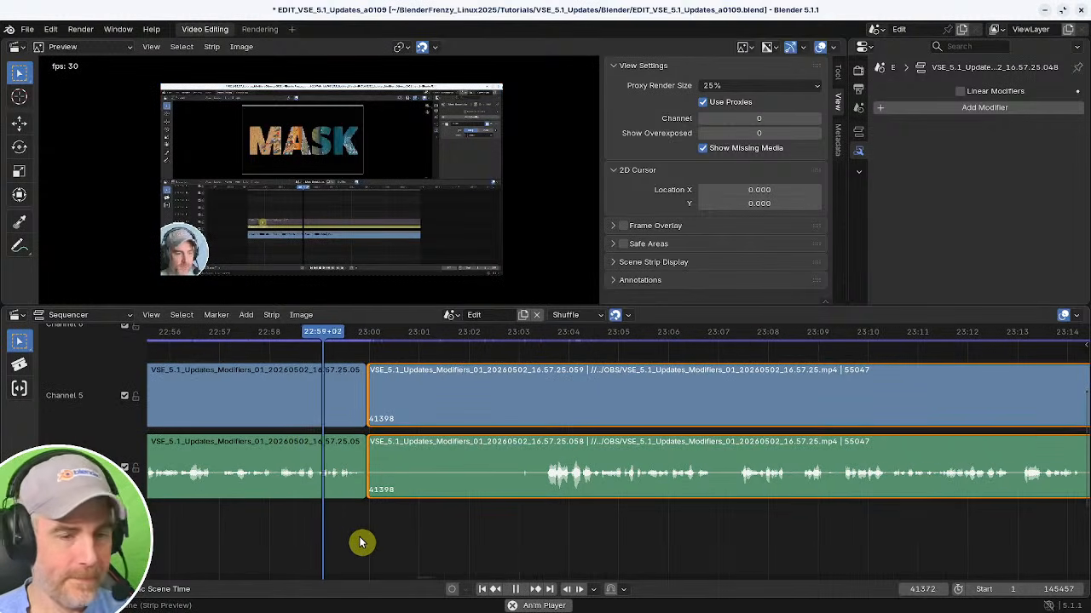
{"action": "key", "text": "space"}
{"action": "right_click_drag", "start_coordinate": [542, 528], "coordinate": [547, 525], "text": "shift"}
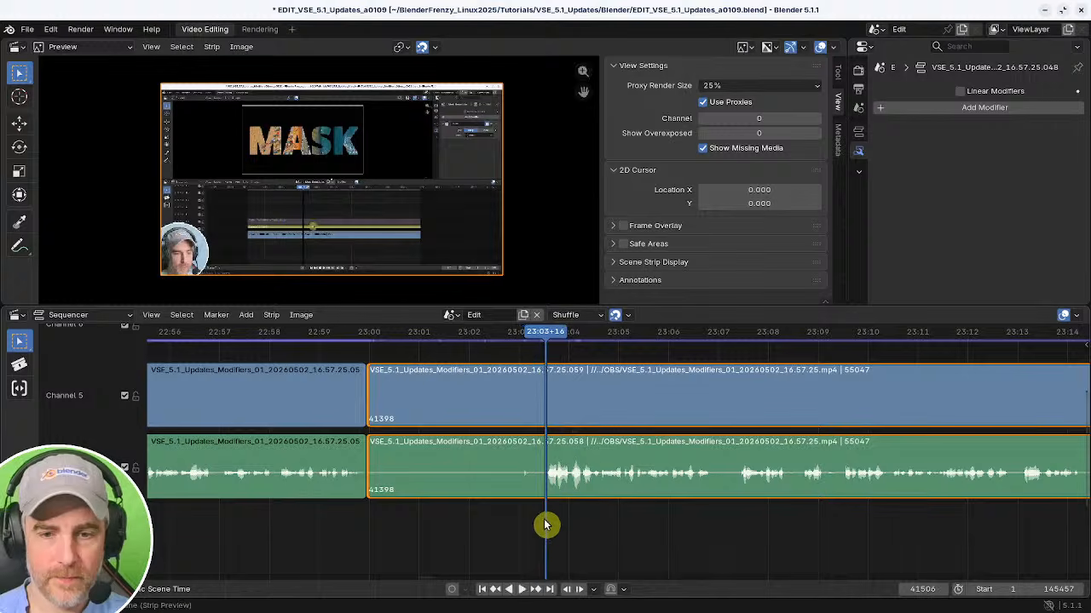
{"action": "key", "text": "shift+s"}
{"action": "right_click_drag", "start_coordinate": [351, 529], "coordinate": [319, 531], "text": "shift"}
{"action": "key", "text": "BackSpace"}
{"action": "key", "text": "space"}
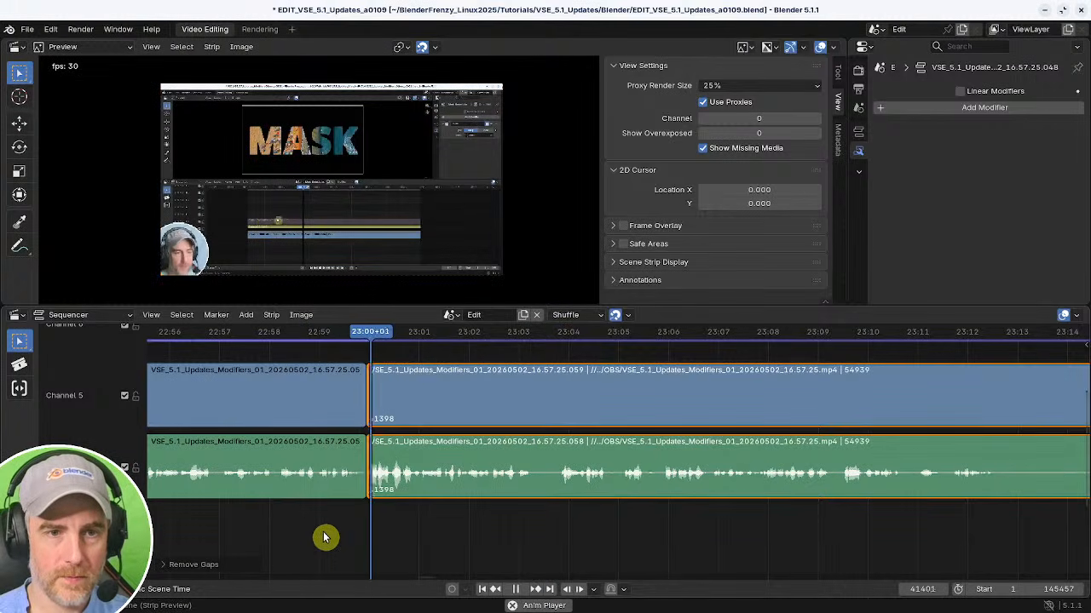
Trim the start of the strips at 23:00 forward to about 23:07 and close the gap.
{"action": "middle_click_drag", "start_coordinate": [523, 504], "coordinate": [377, 506]}
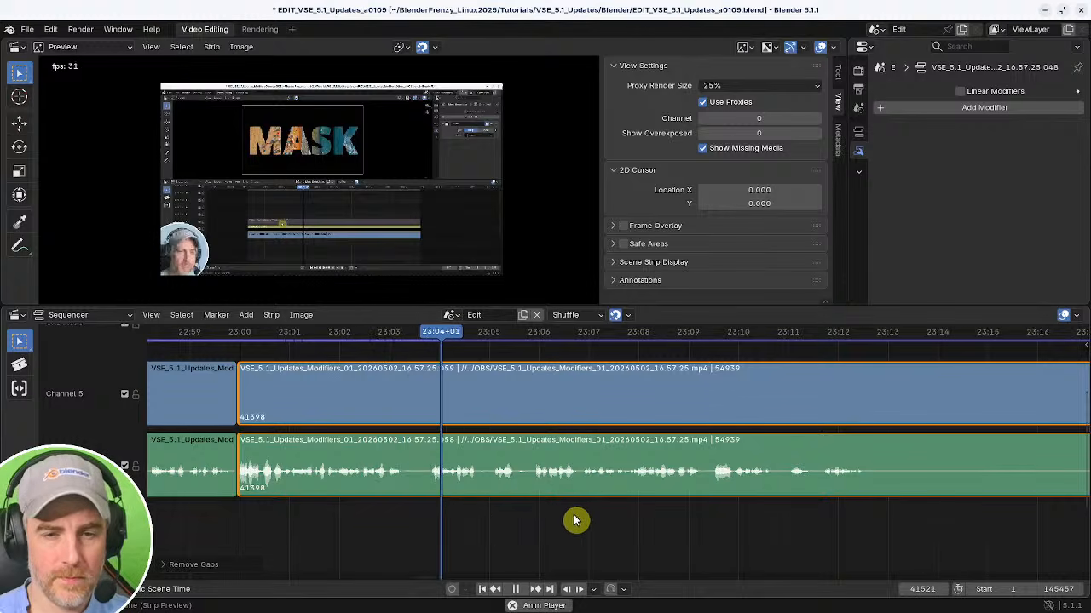
{"action": "middle_click_drag", "start_coordinate": [577, 519], "coordinate": [406, 517]}
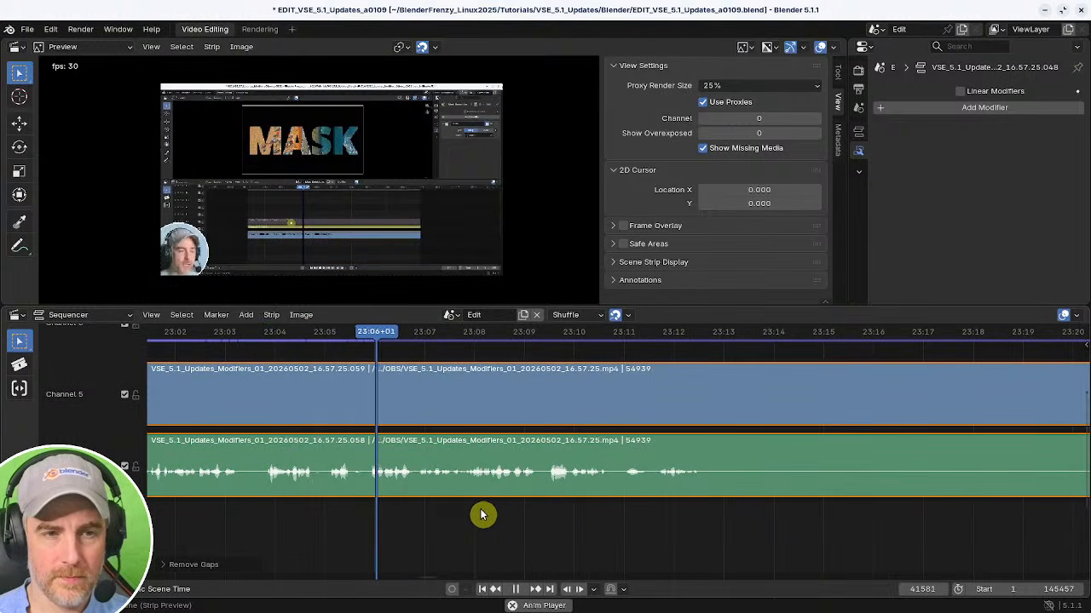
{"action": "middle_click_drag", "start_coordinate": [489, 514], "coordinate": [338, 515]}
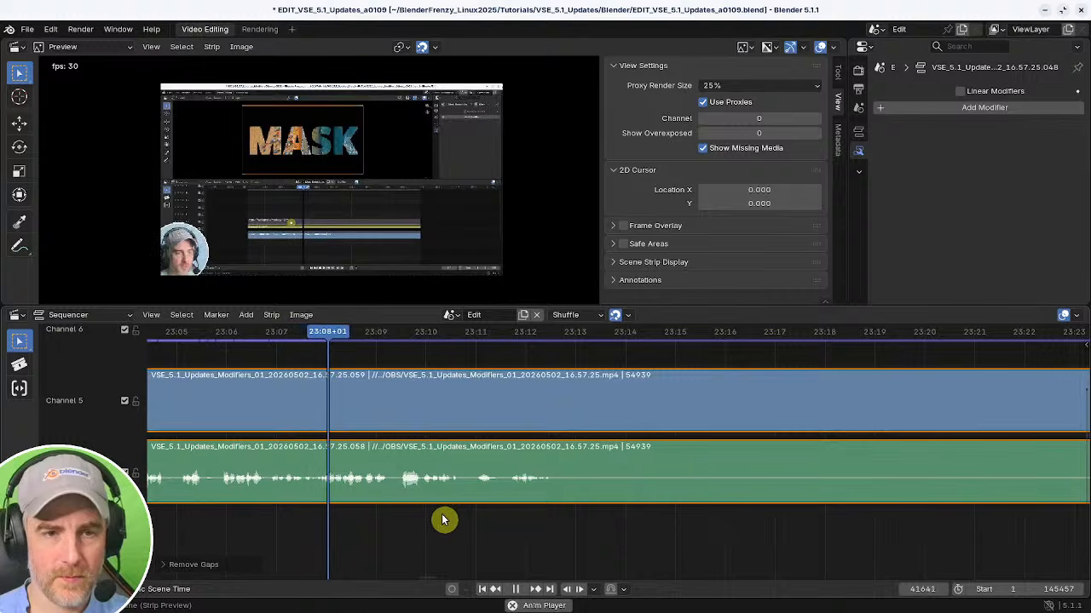
{"action": "key", "text": "space"}
{"action": "middle_click_drag", "start_coordinate": [285, 514], "coordinate": [682, 499]}
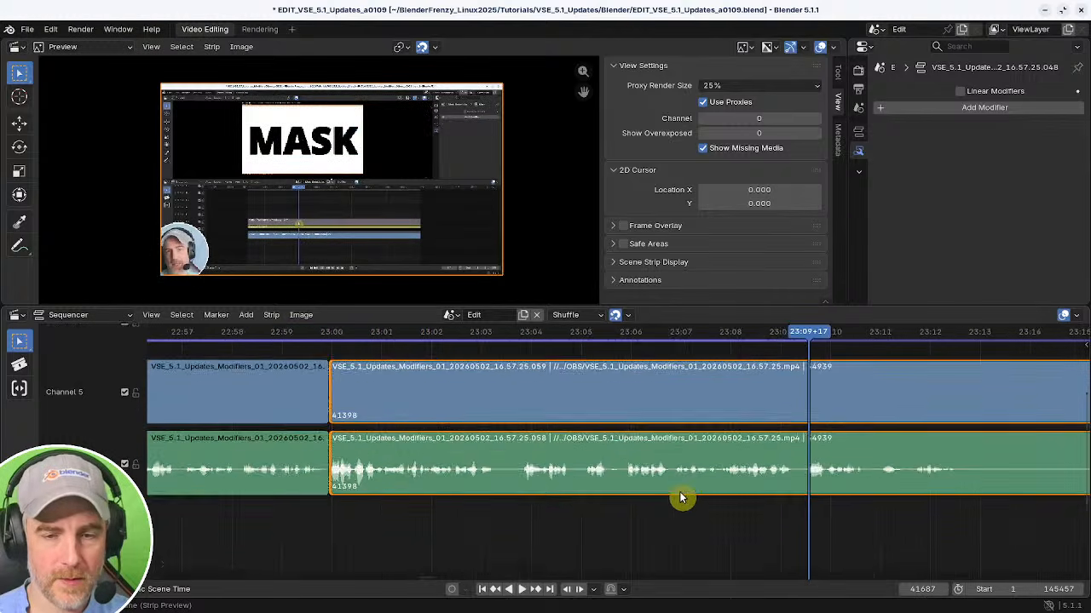
{"action": "scroll", "coordinate": [681, 499], "scroll_direction": "down", "scroll_amount": 2}
{"action": "right_click", "coordinate": [277, 518], "text": "shift"}
{"action": "key", "text": "space"}
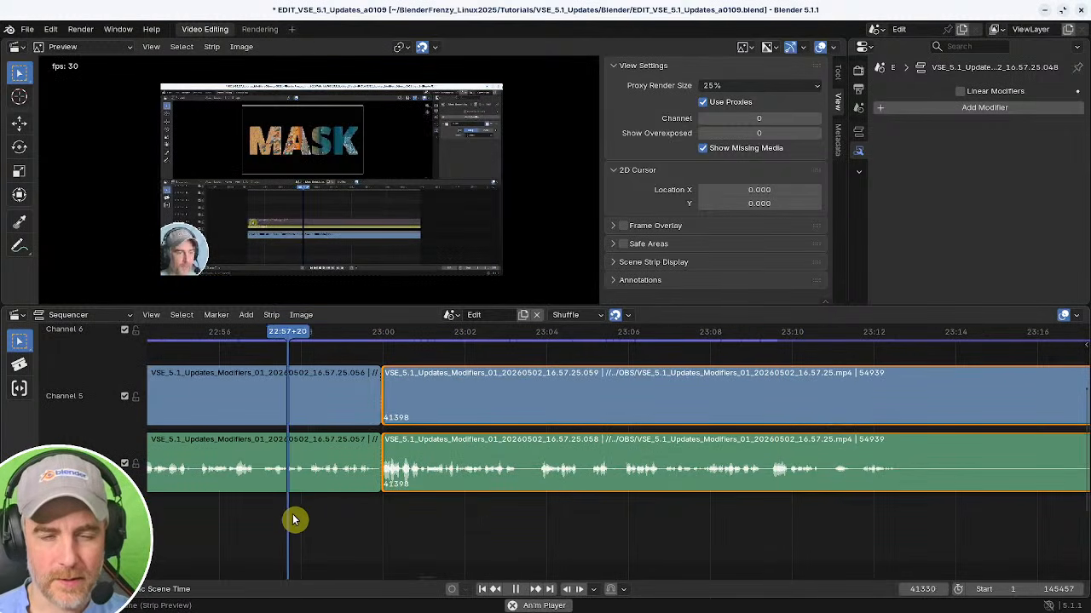
{"action": "middle_click_drag", "start_coordinate": [566, 527], "coordinate": [445, 526]}
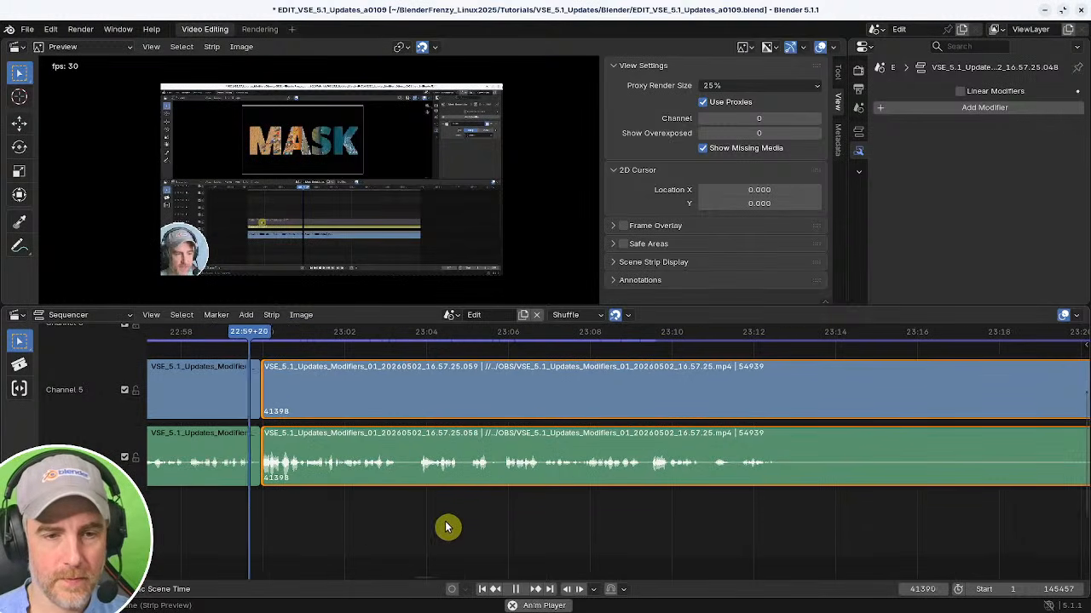
{"action": "right_click", "coordinate": [503, 521], "text": "shift"}
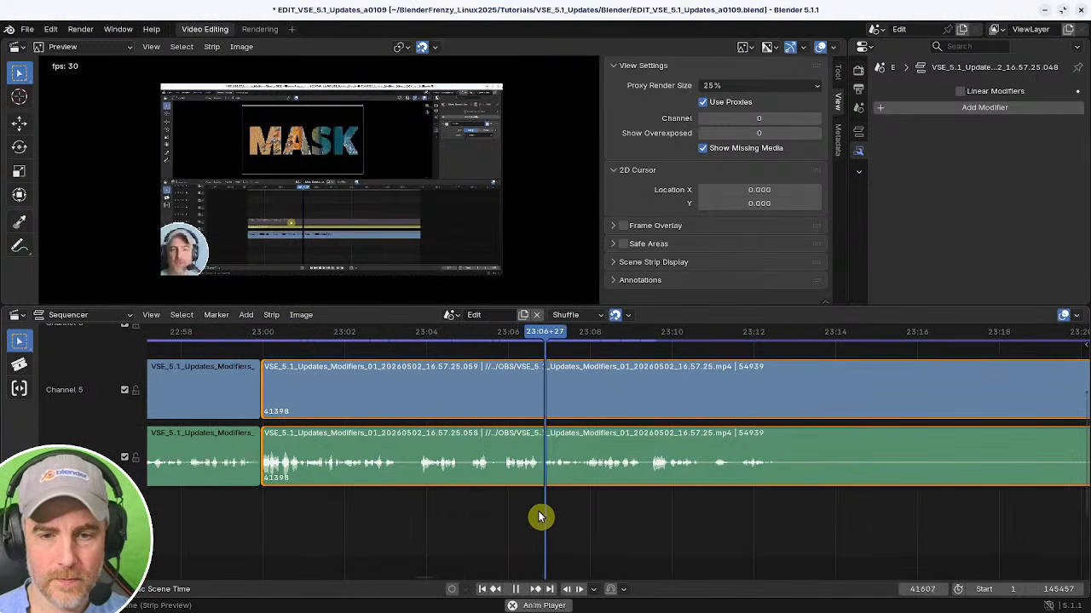
{"action": "key", "text": "space"}
{"action": "right_click", "coordinate": [585, 516], "text": "shift"}
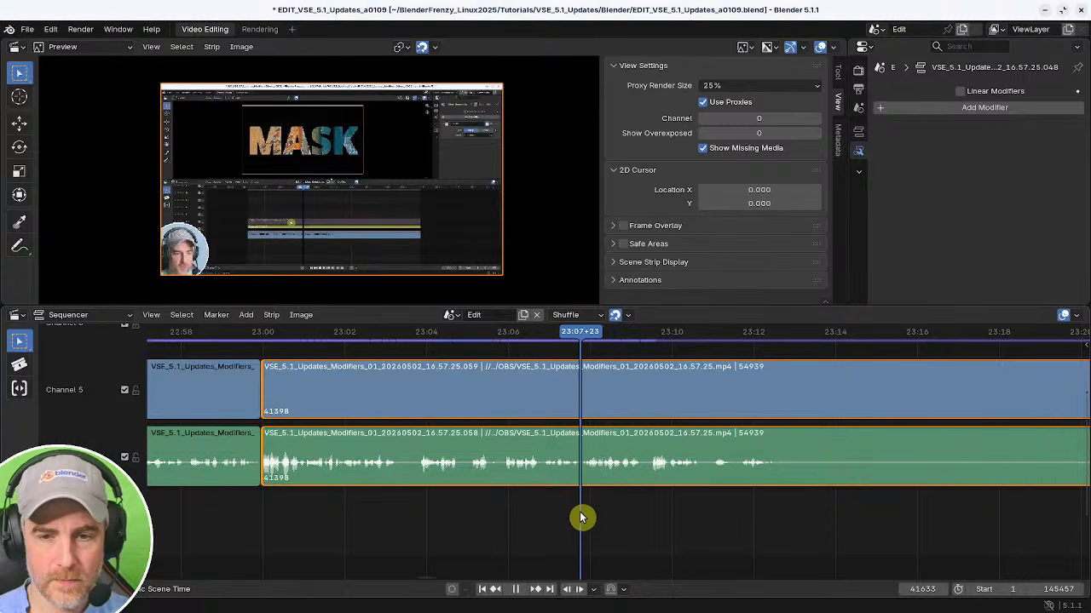
{"action": "key", "text": "space"}
{"action": "right_click", "coordinate": [584, 515], "text": "shift"}
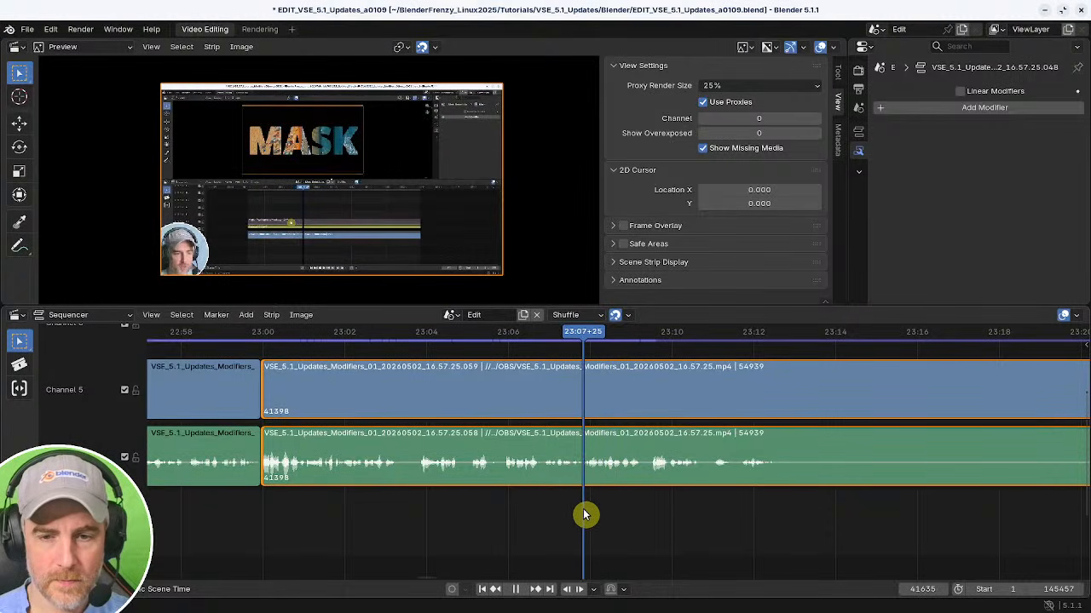
{"action": "key", "text": "space"}
{"action": "key", "text": "k"}
{"action": "right_click", "coordinate": [241, 511], "text": "shift"}
{"action": "key", "text": "BackSpace"}
{"action": "key", "text": "space"}
Split both strips at about 23:04, trim the new strips' start to about 23:16, and close the gap.
{"action": "middle_click_drag", "start_coordinate": [302, 518], "coordinate": [409, 523]}
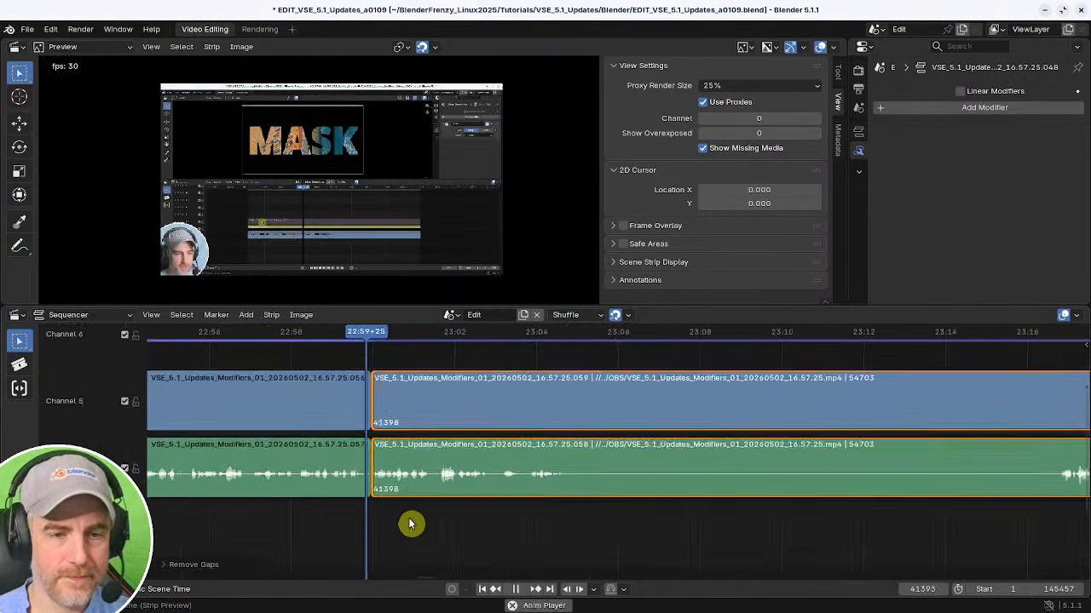
{"action": "middle_click_drag", "start_coordinate": [527, 516], "coordinate": [346, 523]}
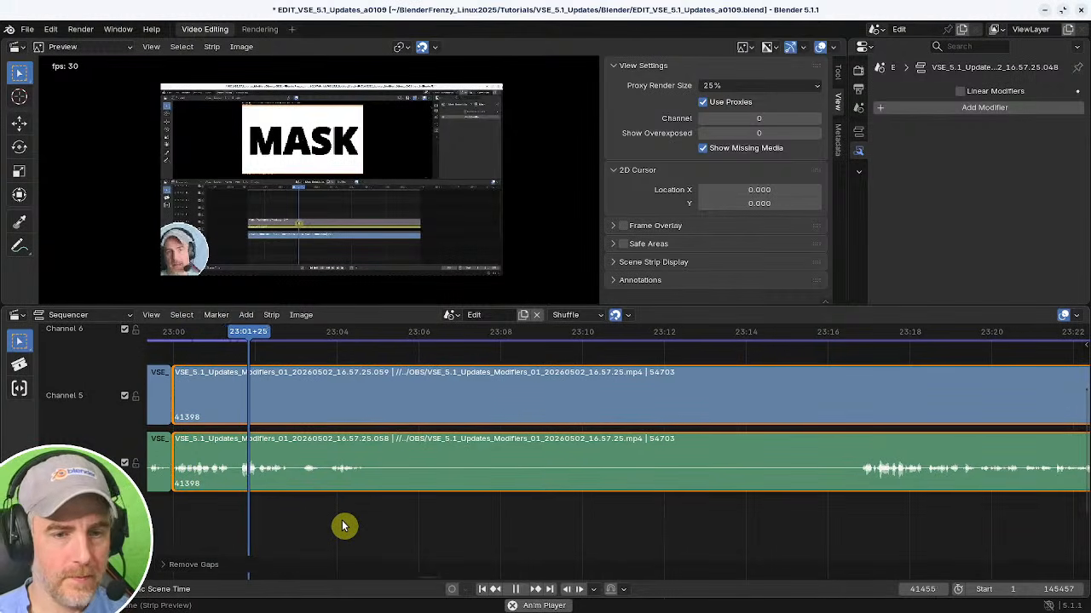
{"action": "key", "text": "space"}
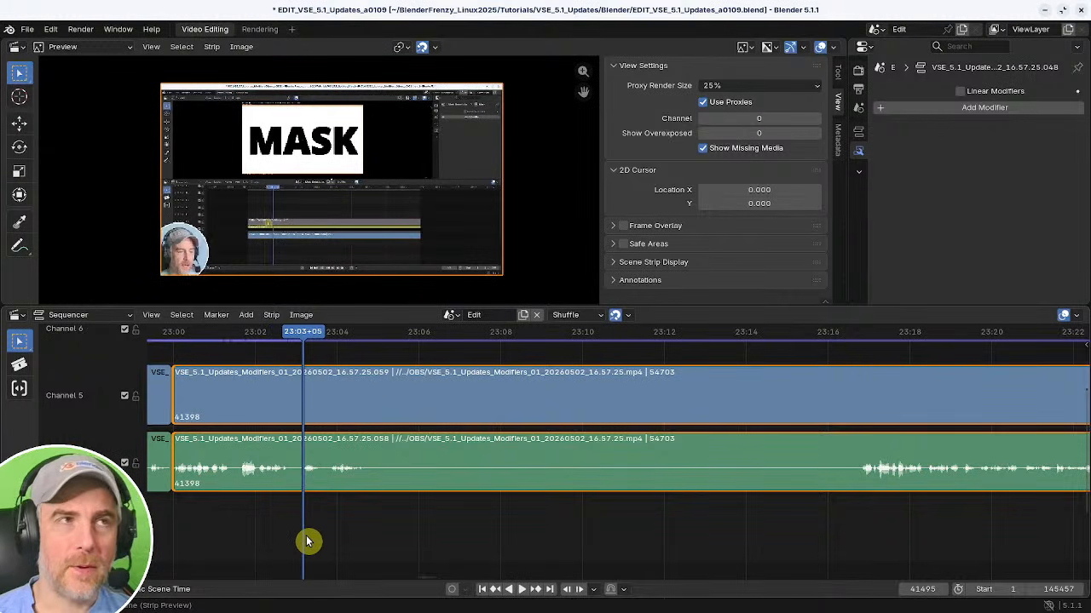
{"action": "key", "text": "space"}
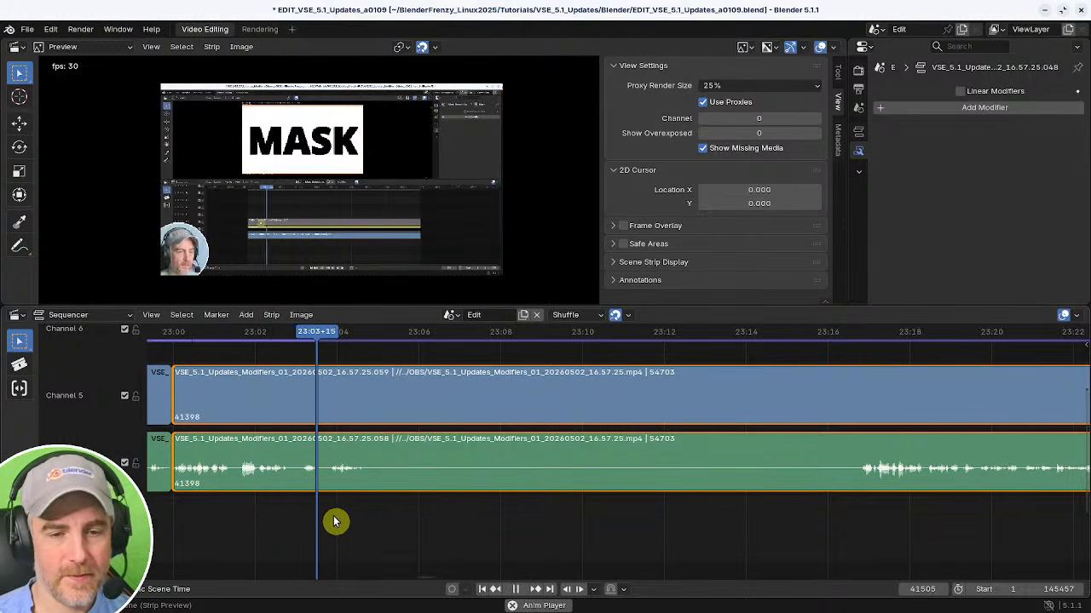
{"action": "key", "text": "k"}
{"action": "left_click", "coordinate": [848, 505]}
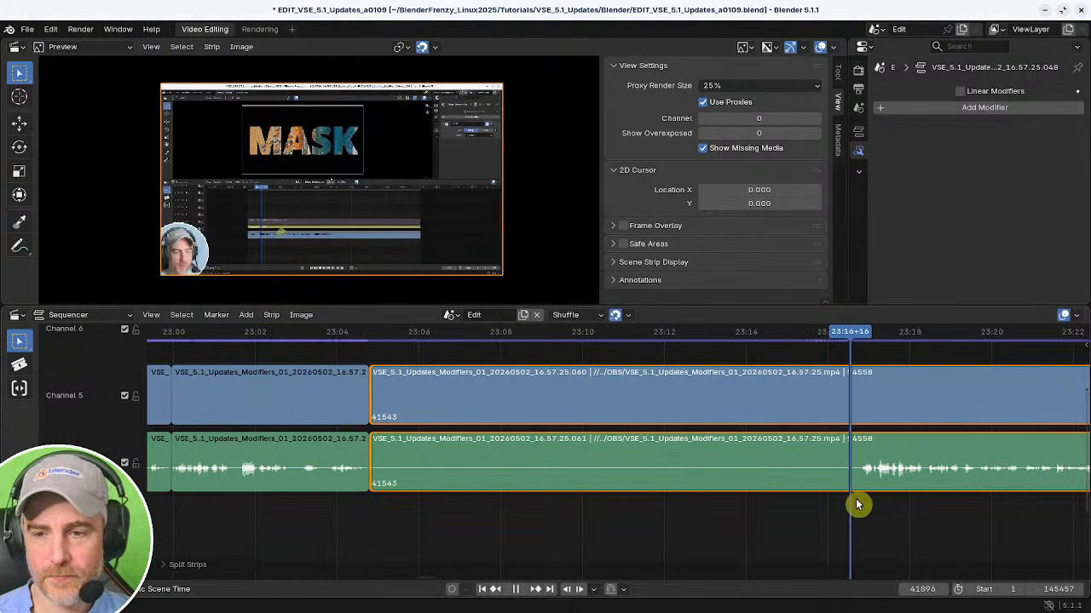
{"action": "key", "text": "shift+s"}
{"action": "right_click", "coordinate": [344, 505], "text": "shift"}
{"action": "key", "text": "BackSpace"}
{"action": "key", "text": "space"}
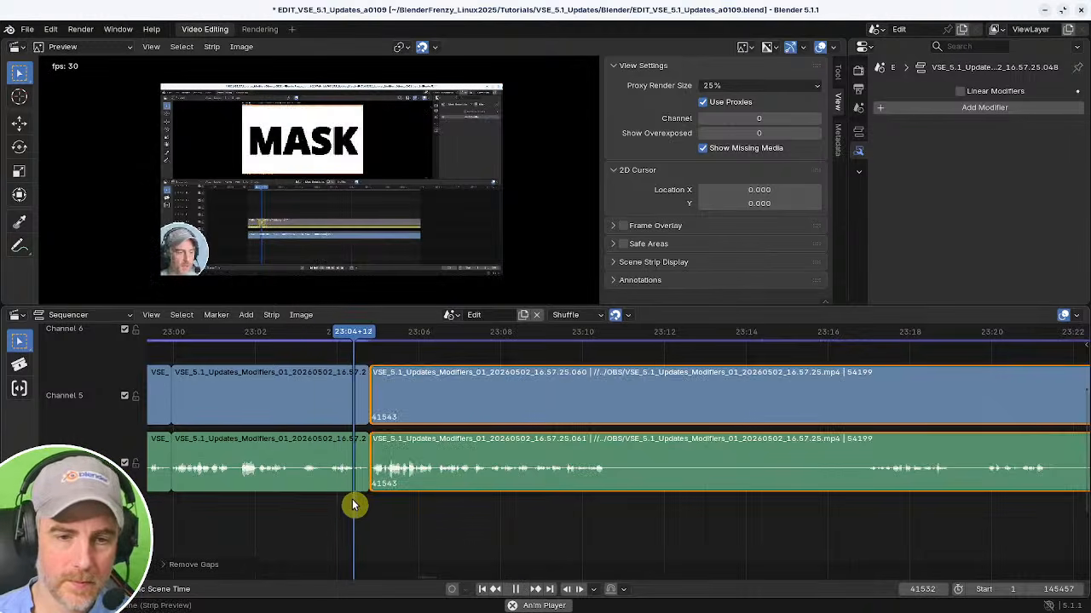
Split both strips at about 23:02 and again at about 23:03, delete the piece between the cuts, and close the gap.
{"action": "middle_click_drag", "start_coordinate": [447, 509], "coordinate": [665, 511]}
{"action": "right_click", "coordinate": [299, 514], "text": "shift"}
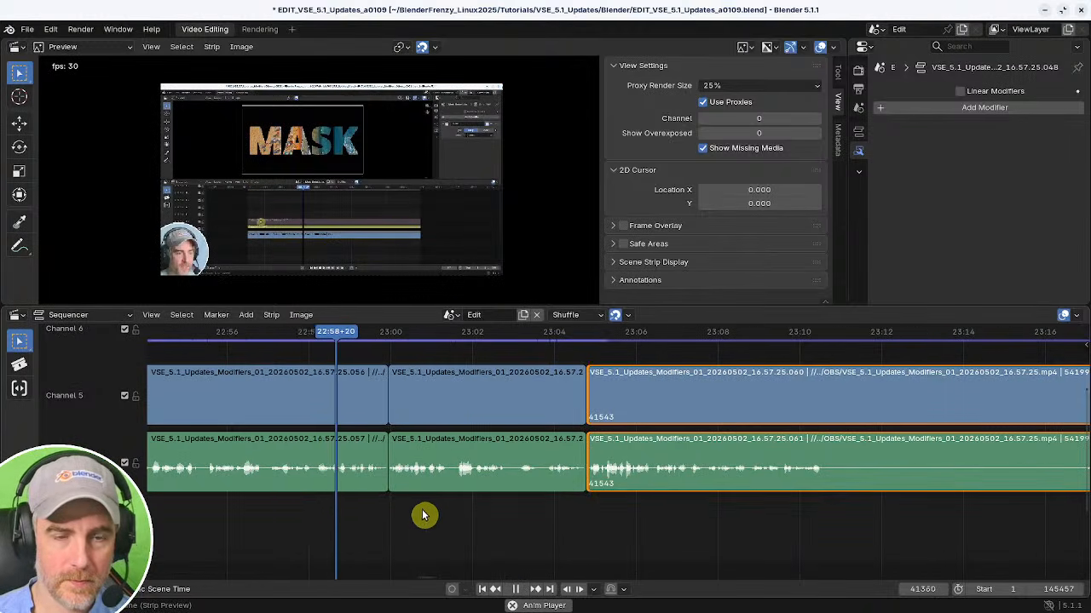
{"action": "middle_click_drag", "start_coordinate": [424, 514], "coordinate": [300, 518]}
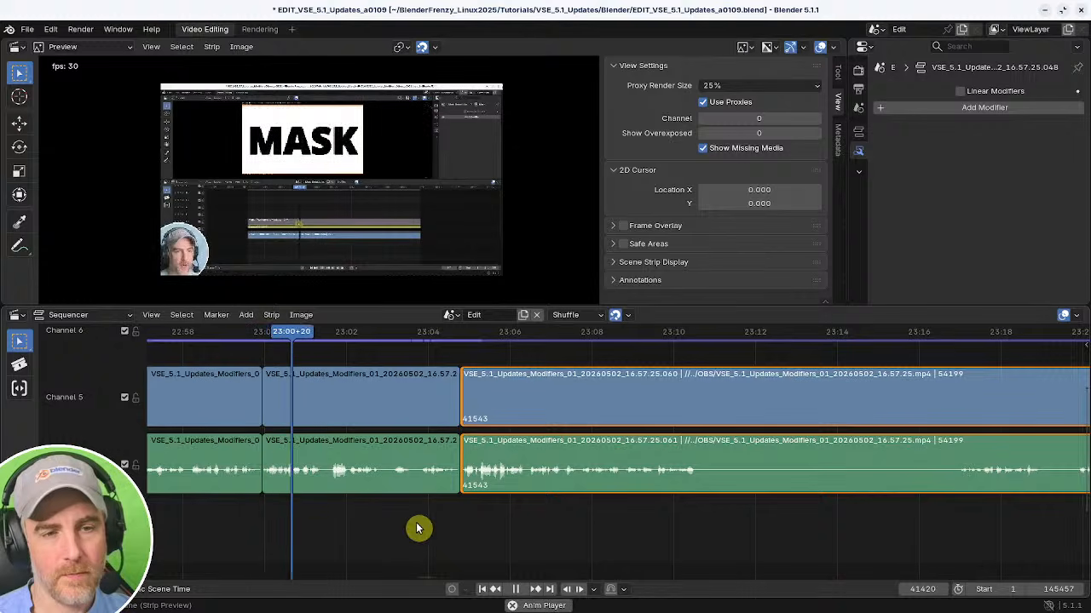
{"action": "middle_click_drag", "start_coordinate": [432, 528], "coordinate": [358, 534]}
{"action": "right_click", "coordinate": [243, 529], "text": "shift"}
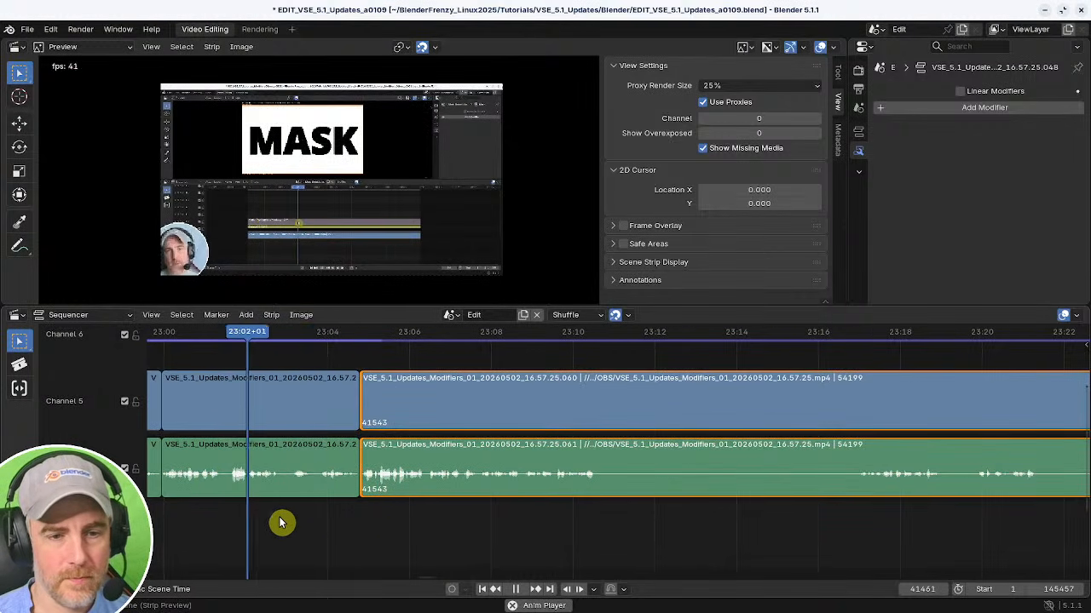
{"action": "key", "text": "space"}
{"action": "left_click", "coordinate": [292, 482]}
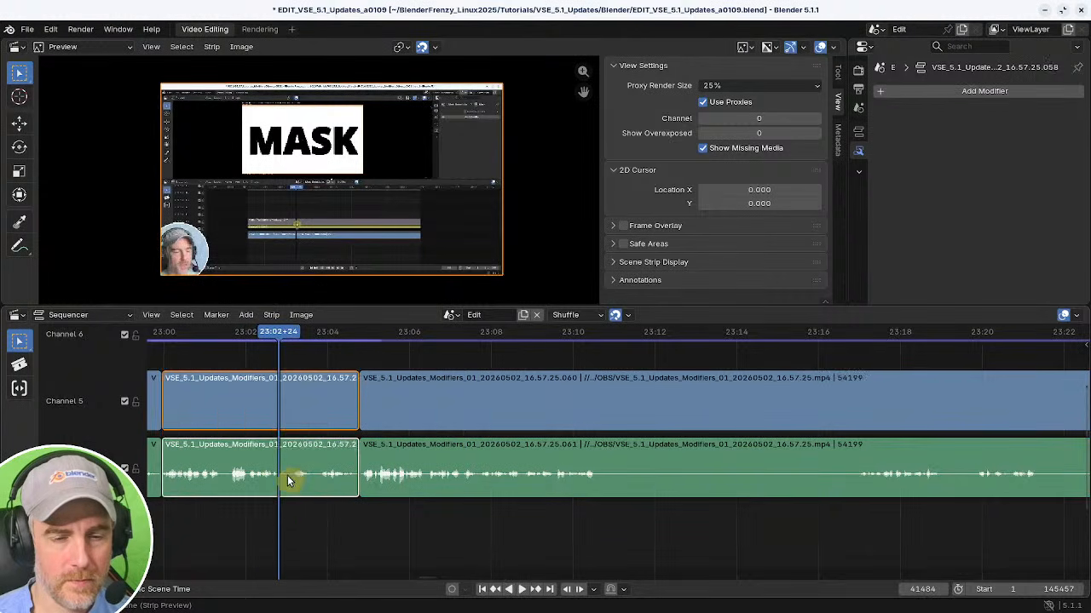
{"action": "key", "text": "k"}
{"action": "right_click_drag", "start_coordinate": [298, 509], "coordinate": [319, 512], "text": "shift"}
{"action": "key", "text": "k"}
{"action": "key", "text": "Delete"}
{"action": "key", "text": "BackSpace"}
Play back and scrub the timeline after the cut near 23:02 to review the edit.
{"action": "right_click", "coordinate": [234, 509], "text": "shift"}
{"action": "key", "text": "space"}
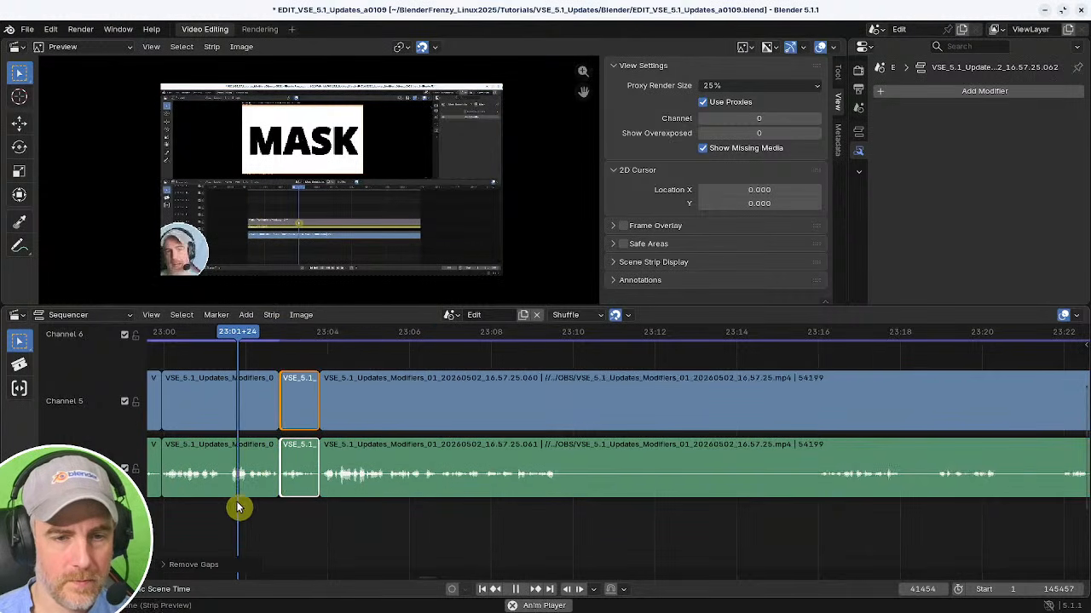
{"action": "middle_click_drag", "start_coordinate": [238, 507], "coordinate": [289, 524]}
{"action": "middle_click_drag", "start_coordinate": [361, 522], "coordinate": [315, 515]}
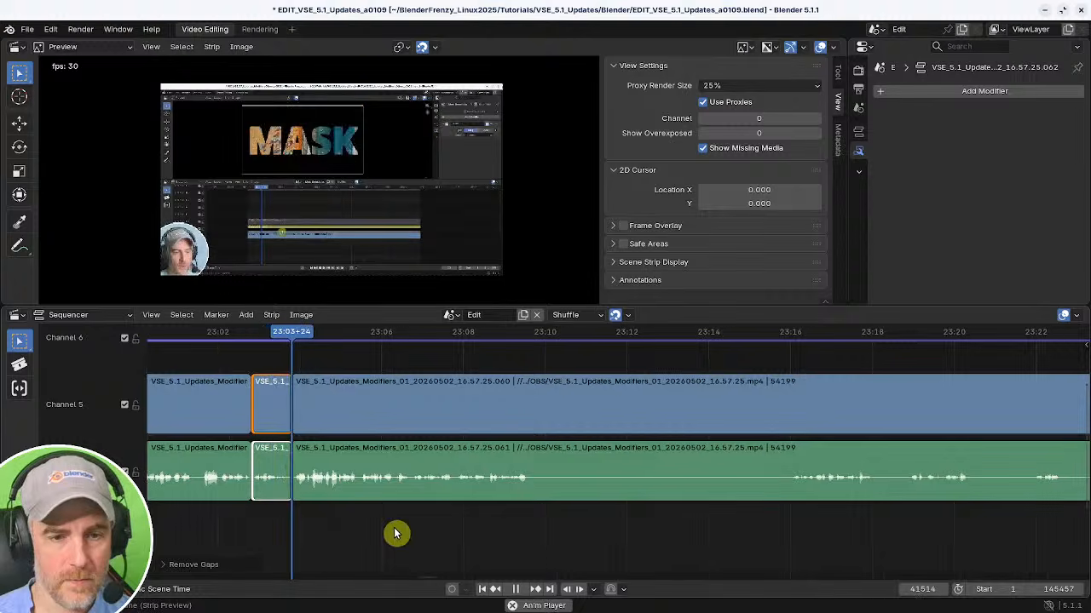
{"action": "middle_click_drag", "start_coordinate": [394, 533], "coordinate": [295, 524]}
{"action": "left_click", "coordinate": [201, 450]}
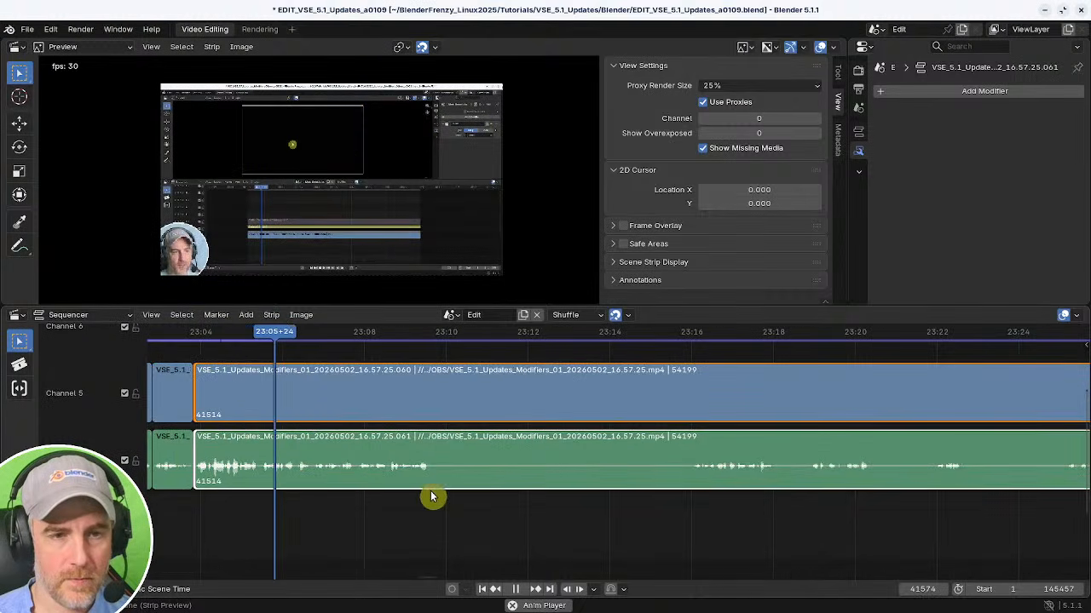
{"action": "middle_click_drag", "start_coordinate": [428, 498], "coordinate": [343, 499]}
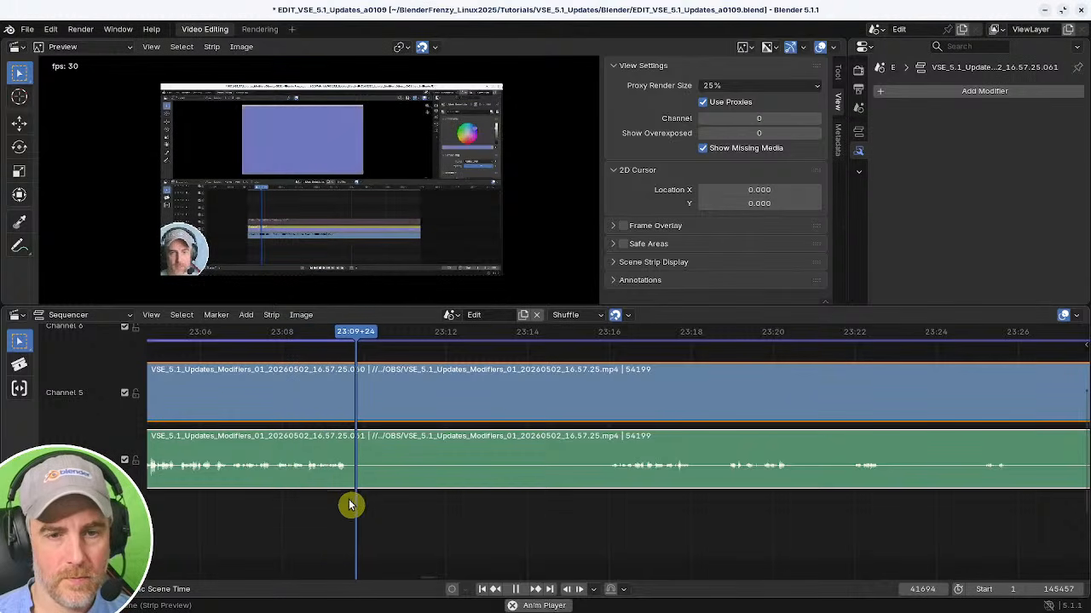
Split both strips at about 23:10, trim the new strips' start to about 23:16, and close the gap.
{"action": "key", "text": "space"}
{"action": "key", "text": "k"}
{"action": "right_click_drag", "start_coordinate": [434, 512], "coordinate": [606, 517], "text": "shift"}
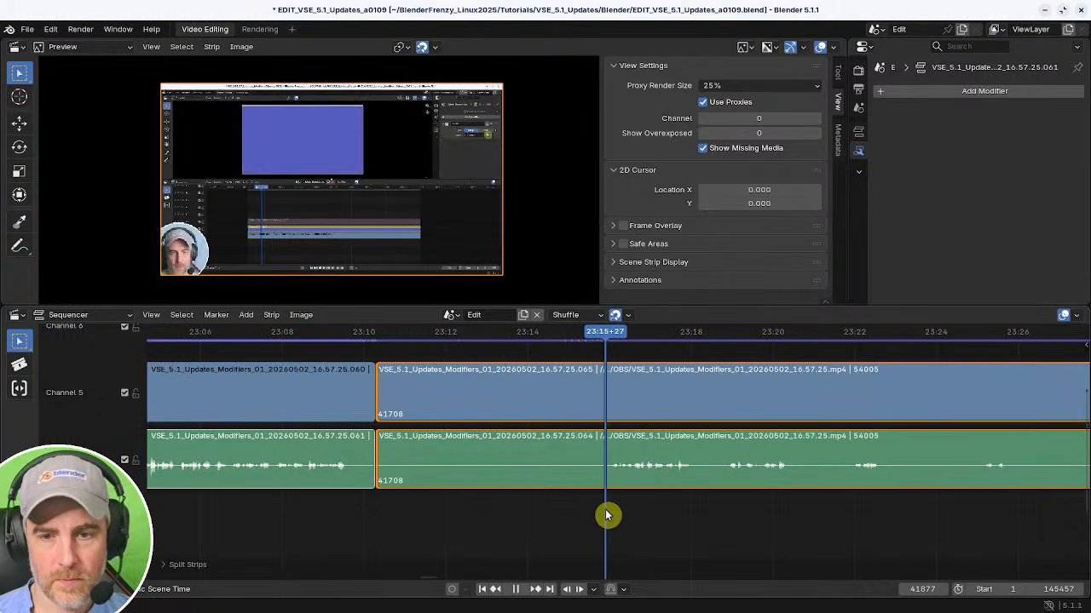
{"action": "key", "text": "shift+s"}
{"action": "right_click", "coordinate": [334, 513], "text": "shift"}
{"action": "key", "text": "BackSpace"}
{"action": "key", "text": "space"}
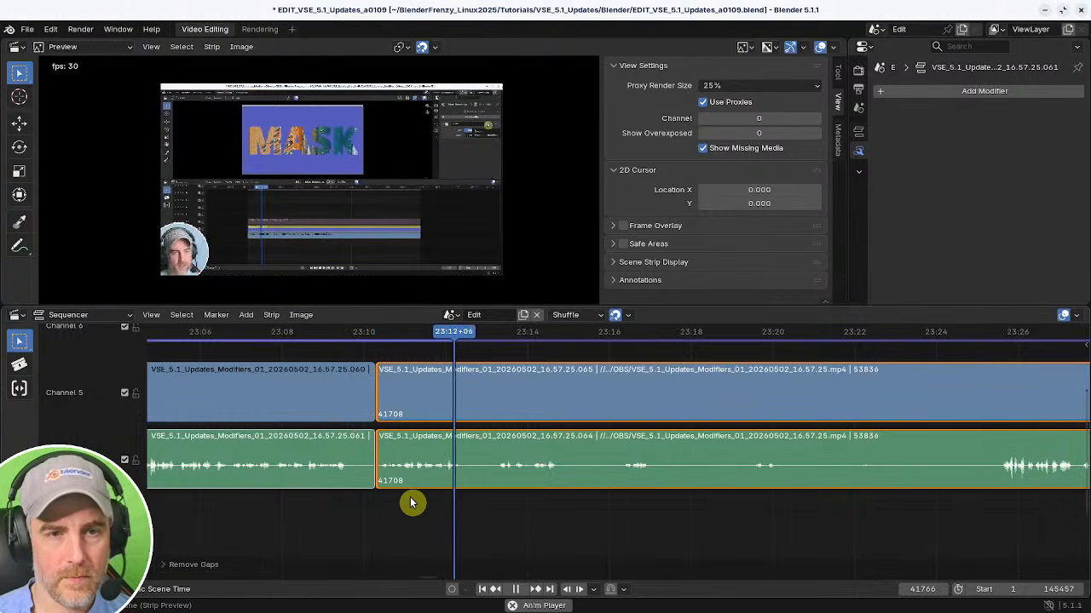
Split both strips at about 23:12, trim the new strips' start to about 23:17, and close the gap.
{"action": "middle_click_drag", "start_coordinate": [550, 509], "coordinate": [463, 510]}
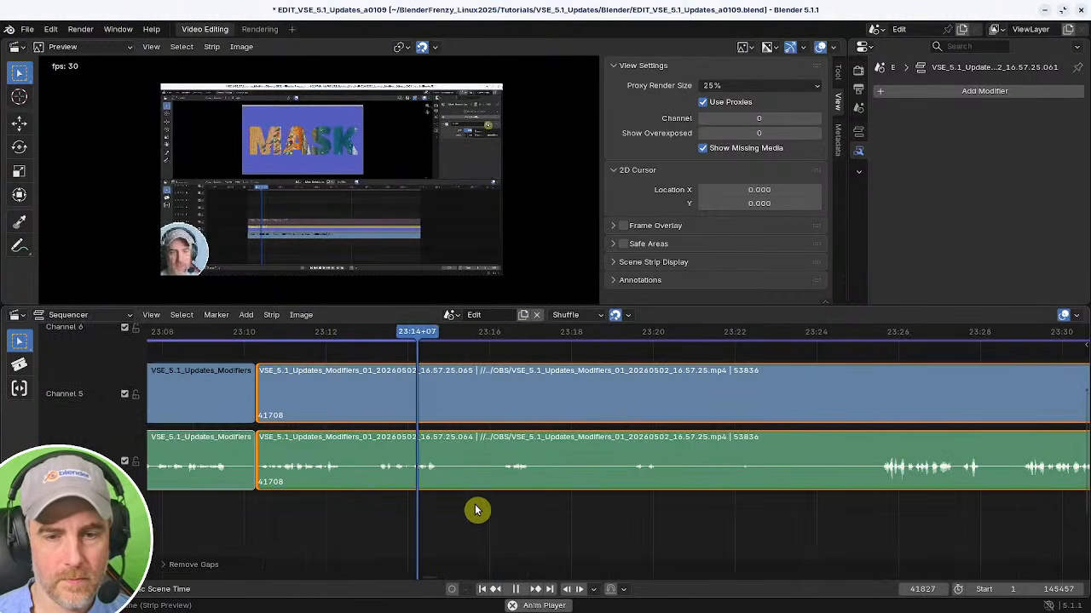
{"action": "right_click", "coordinate": [312, 507], "text": "shift"}
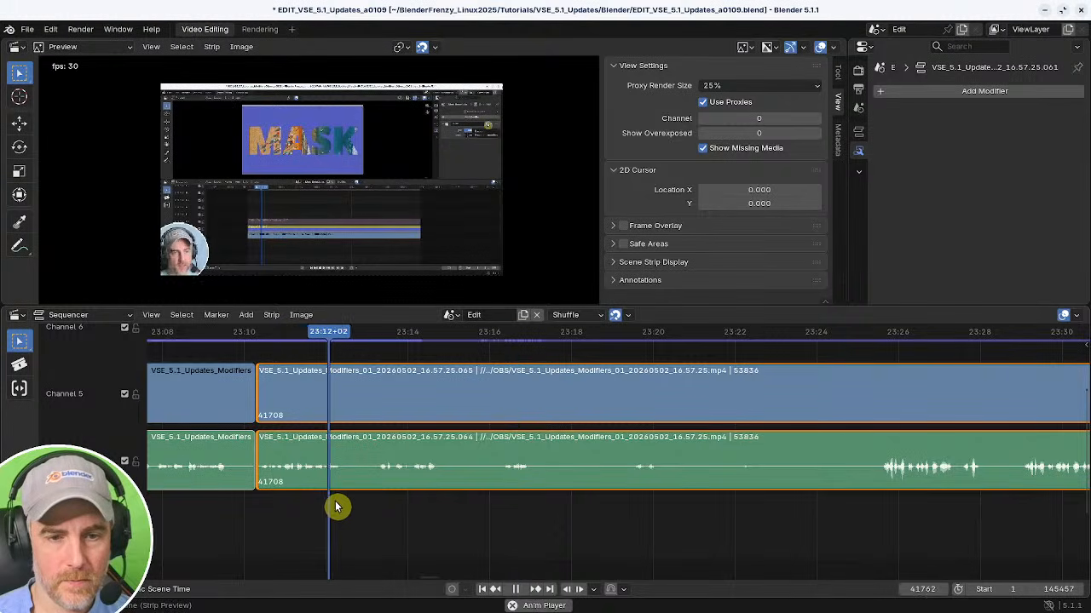
{"action": "key", "text": "k"}
{"action": "right_click", "coordinate": [625, 522], "text": "shift"}
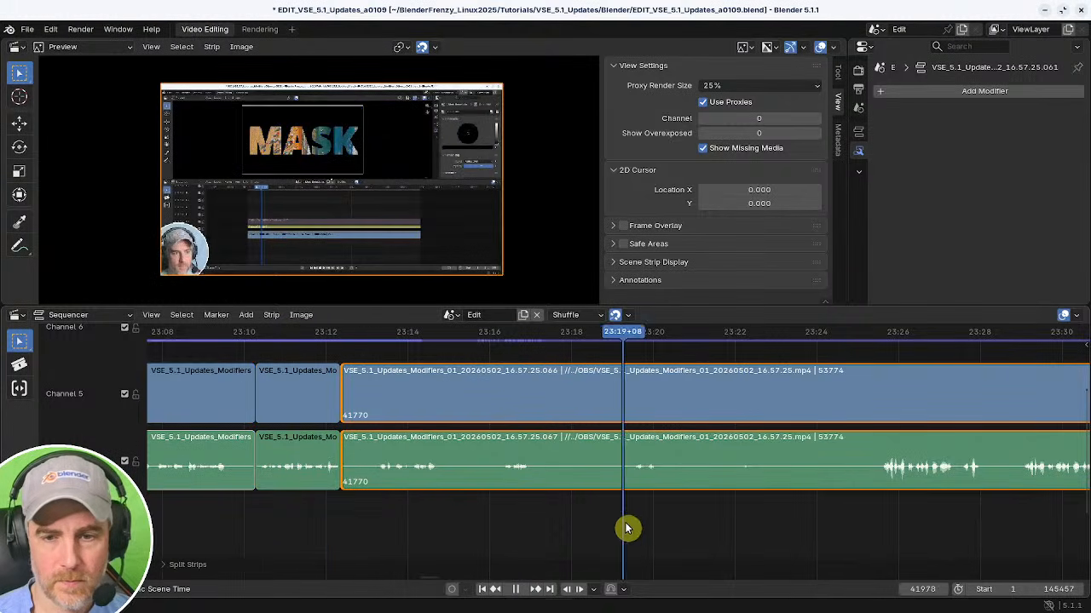
{"action": "right_click", "coordinate": [509, 517], "text": "shift"}
{"action": "key", "text": "space"}
{"action": "mouse_move", "coordinate": [551, 516]}
{"action": "right_mouse_down", "text": "shift"}
{"action": "mouse_move", "coordinate": [621, 521]}
{"action": "mouse_move", "coordinate": [530, 521]}
{"action": "right_mouse_up", "text": "shift"}
{"action": "key", "text": "space"}
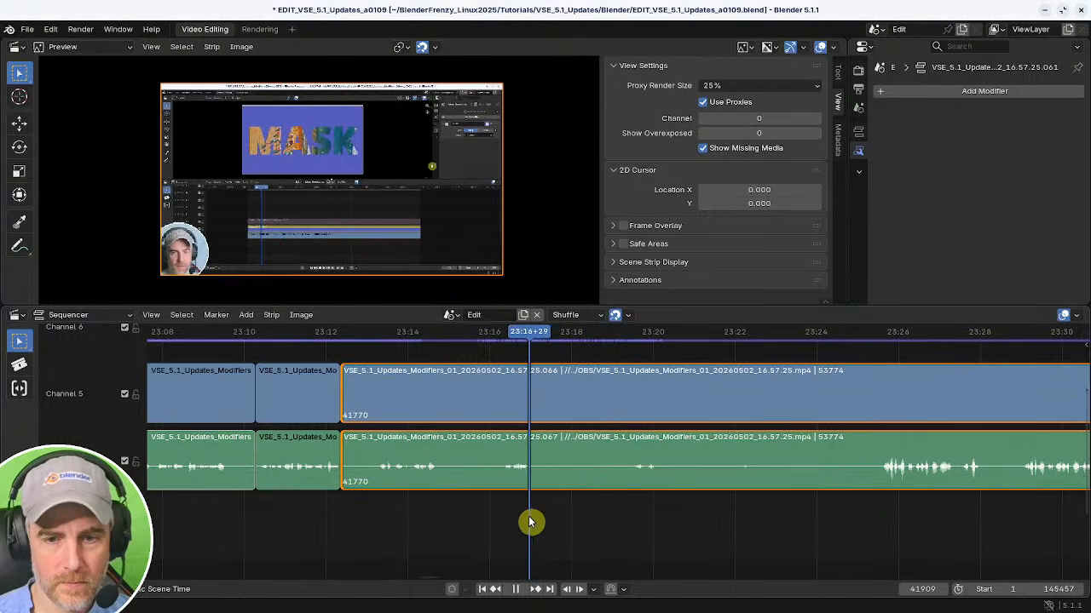
{"action": "key", "text": "shift+s"}
{"action": "right_click", "coordinate": [265, 509], "text": "shift"}
{"action": "key", "text": "BackSpace"}
{"action": "key", "text": "space"}
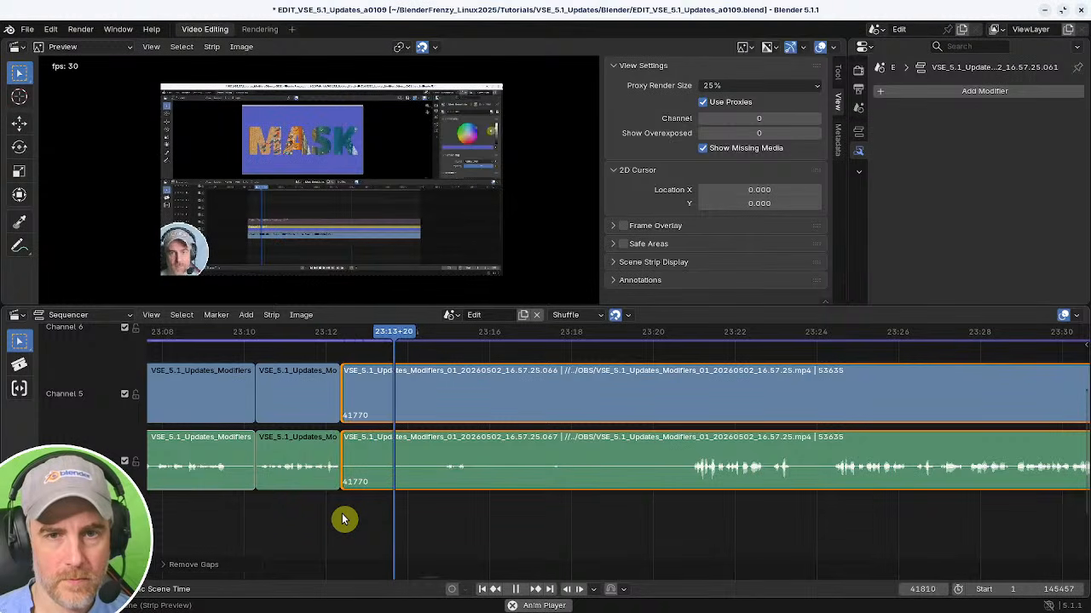
Split both strips at about 23:15, trim the new strips' start to about 23:21, save the file, and close the gap.
{"action": "key", "text": "space"}
{"action": "key", "text": "k"}
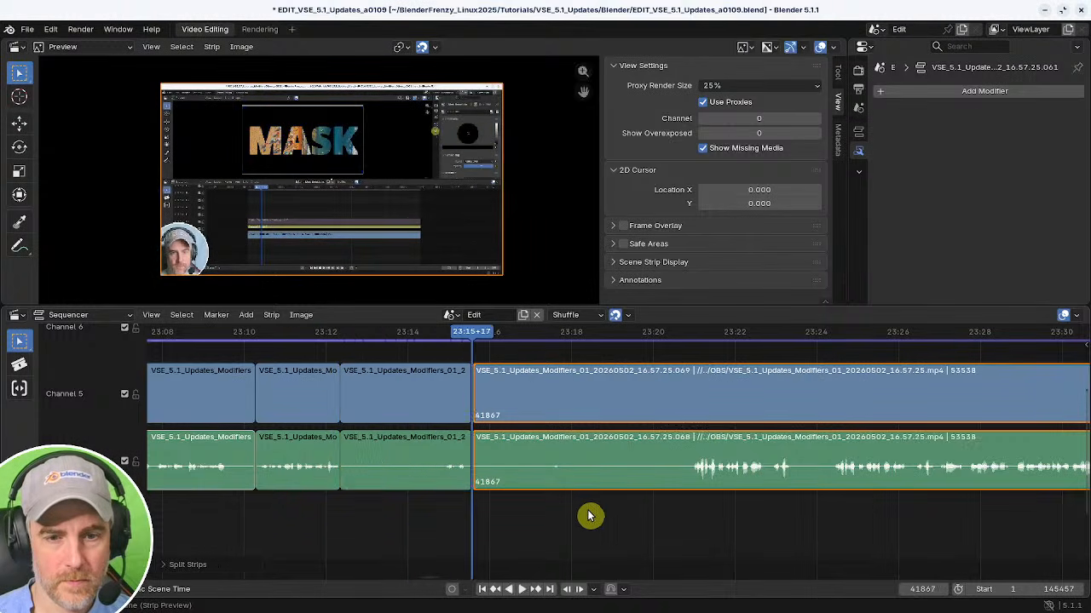
{"action": "right_click_drag", "start_coordinate": [589, 516], "coordinate": [691, 513], "text": "shift"}
{"action": "key", "text": "shift+s"}
{"action": "right_click", "coordinate": [448, 503], "text": "shift"}
{"action": "key", "text": "space"}
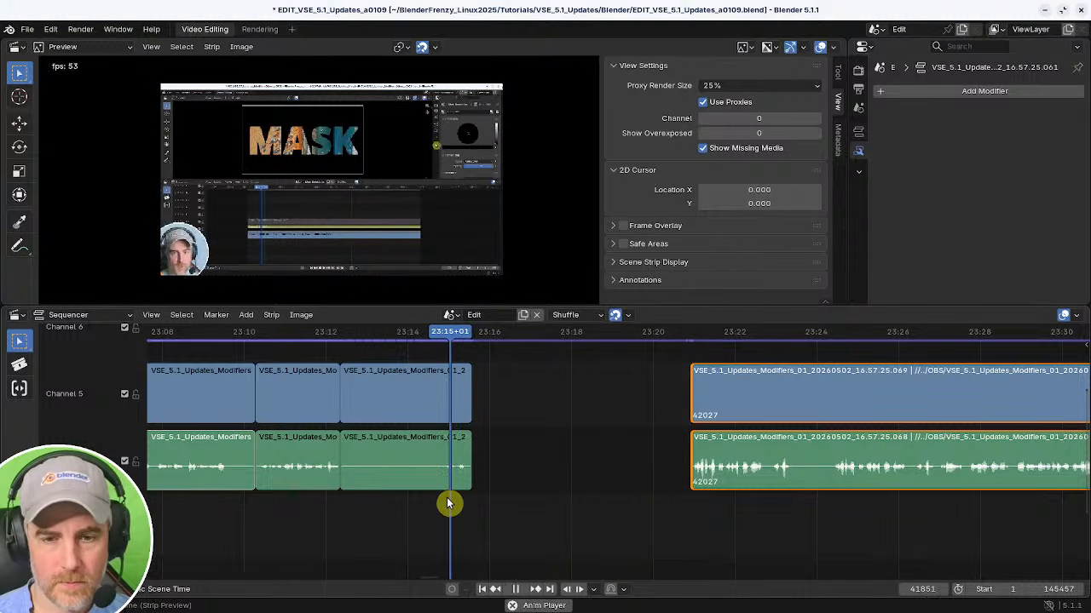
{"action": "key", "text": "ctrl+s"}
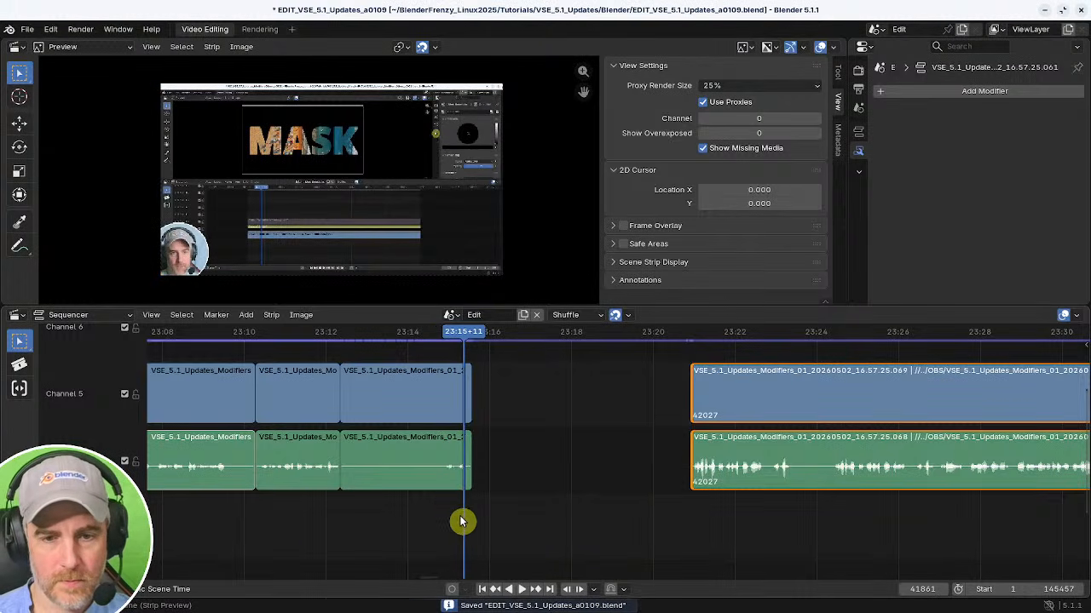
{"action": "key", "text": "BackSpace"}
Trim the start of the strips at 23:15 forward to about 23:19 and close the gap.
{"action": "middle_click_drag", "start_coordinate": [589, 526], "coordinate": [497, 504]}
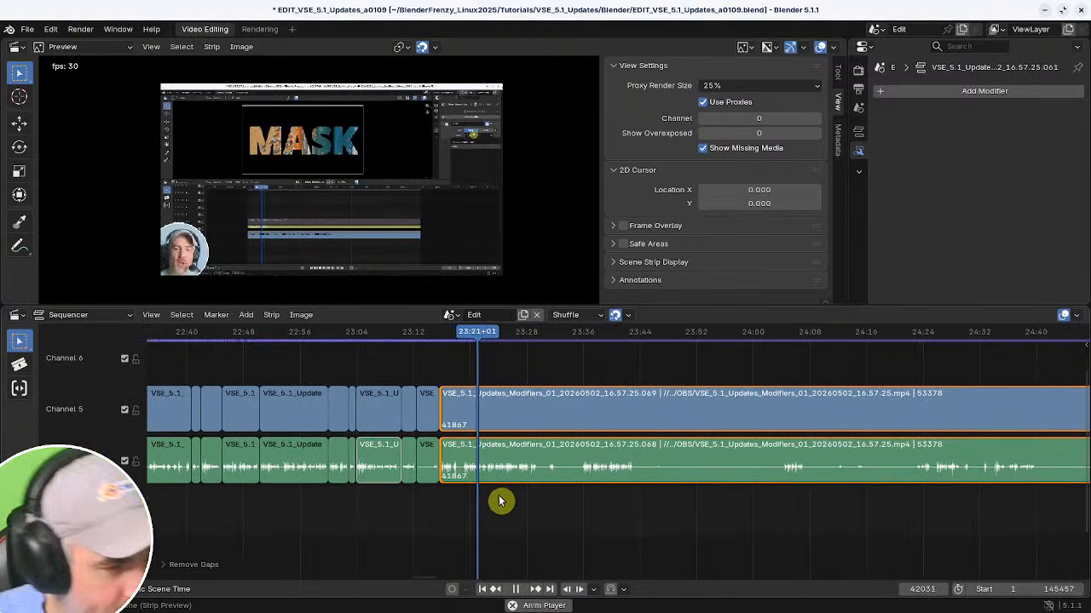
{"action": "middle_click_drag", "start_coordinate": [562, 516], "coordinate": [622, 516]}
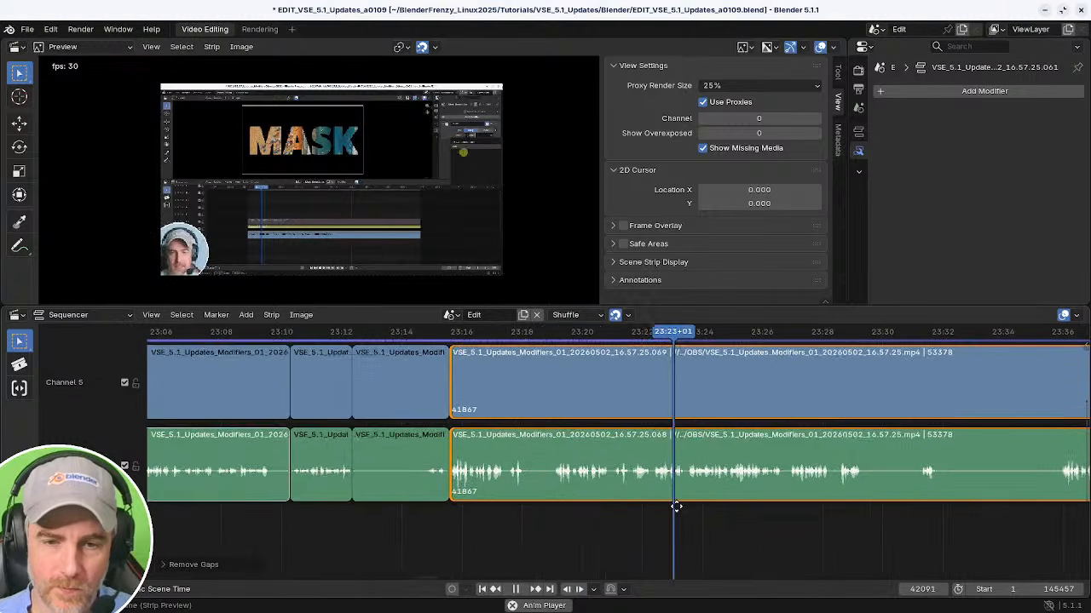
{"action": "left_click", "coordinate": [557, 521]}
{"action": "key", "text": "shift+s"}
{"action": "right_click", "coordinate": [428, 519], "text": "shift"}
{"action": "key", "text": "BackSpace"}
{"action": "key", "text": "space"}
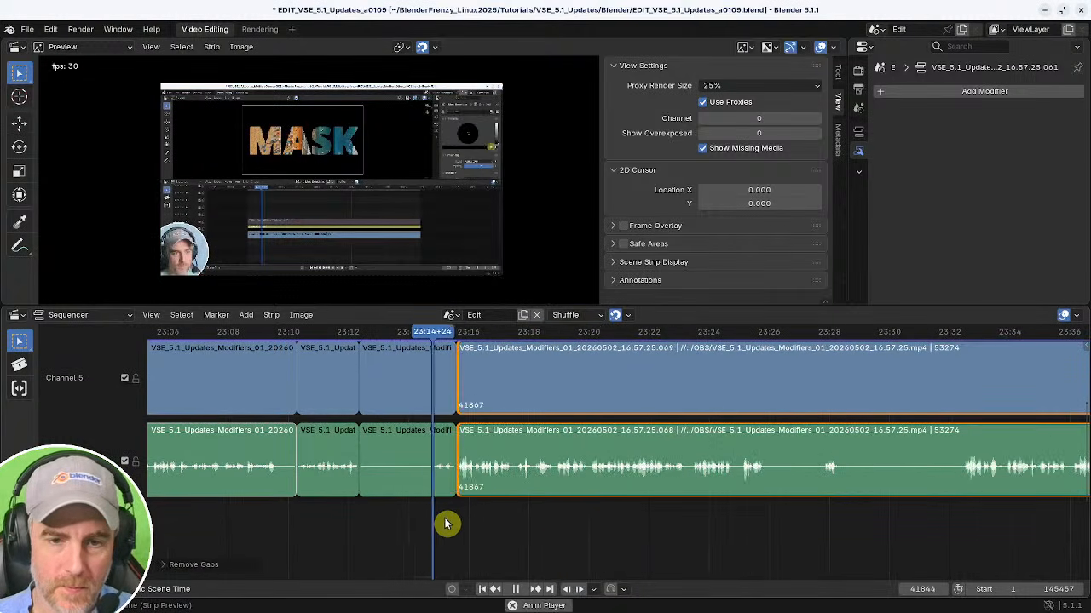
Play back the latest cuts and zoom out to review the overall timeline of edited strips.
{"action": "middle_click_drag", "start_coordinate": [471, 525], "coordinate": [497, 517], "text": "ctrl"}
{"action": "key", "text": "space"}
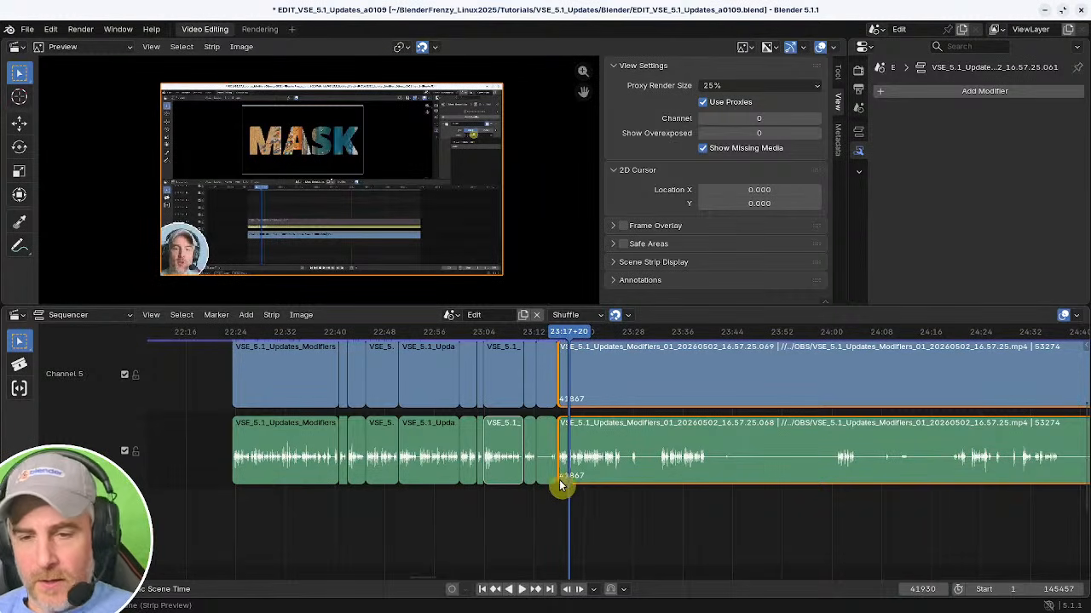
{"action": "middle_click_drag", "start_coordinate": [560, 485], "coordinate": [451, 522], "text": "ctrl"}
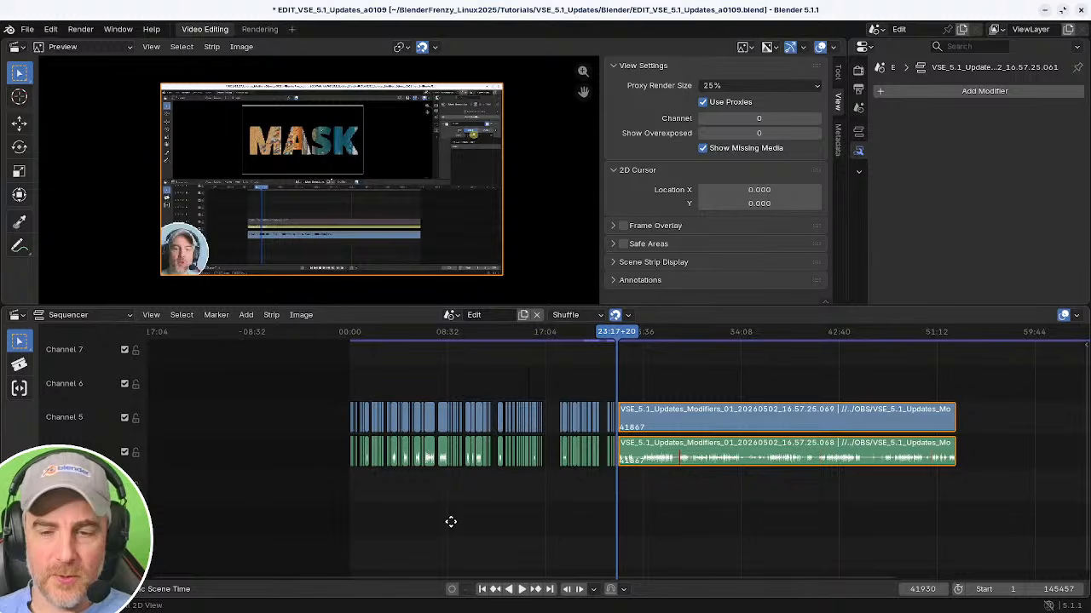
{"action": "middle_click_drag", "start_coordinate": [656, 508], "coordinate": [977, 460], "text": "ctrl"}
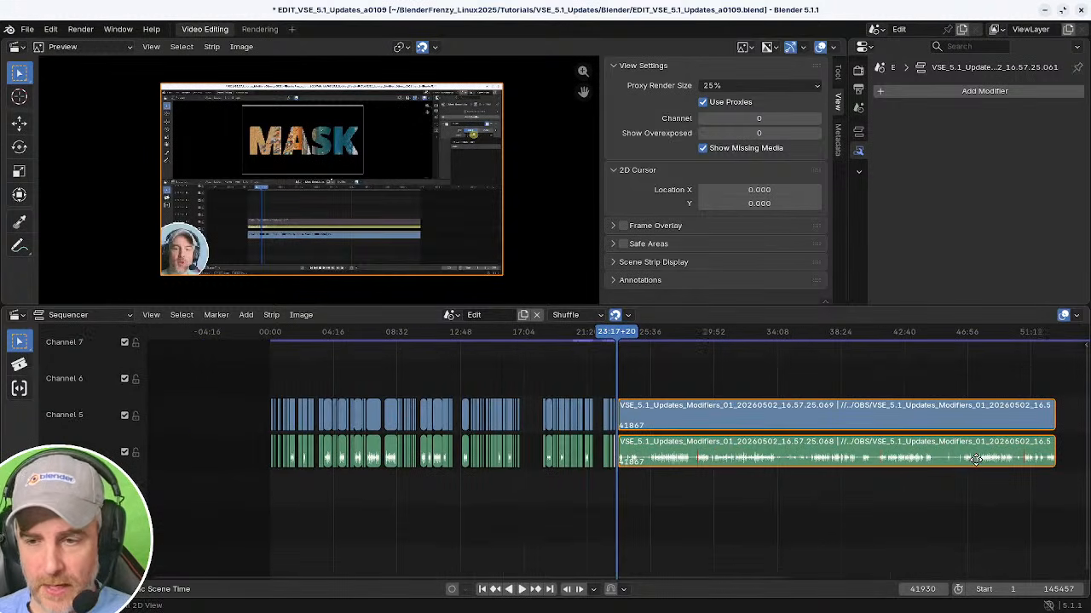
{"action": "middle_click_drag", "start_coordinate": [667, 465], "coordinate": [692, 464], "text": "ctrl"}
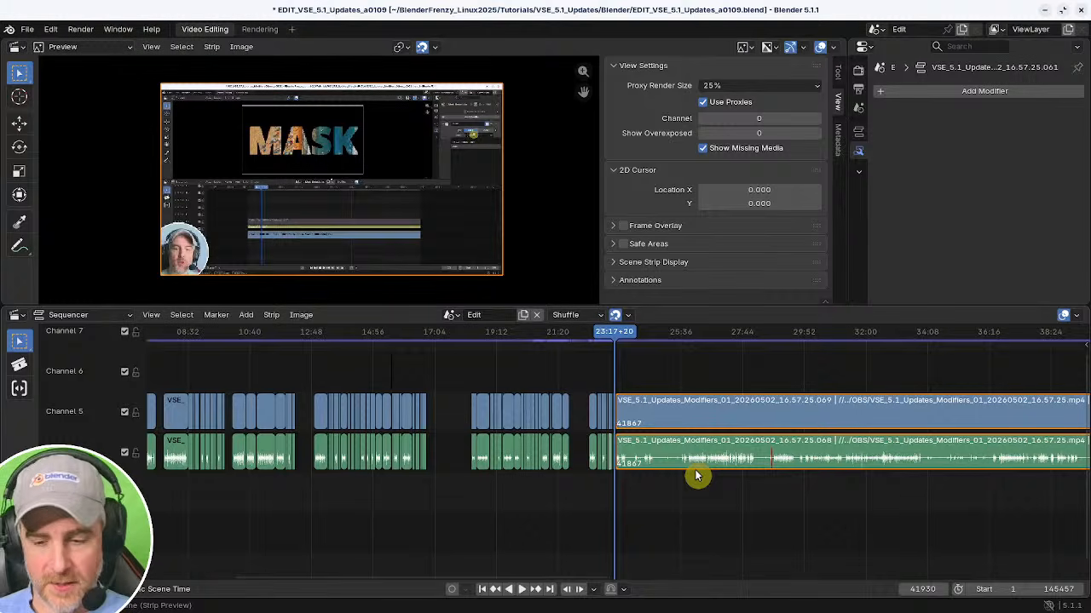
{"action": "middle_click_drag", "start_coordinate": [694, 458], "coordinate": [467, 512], "text": "ctrl"}
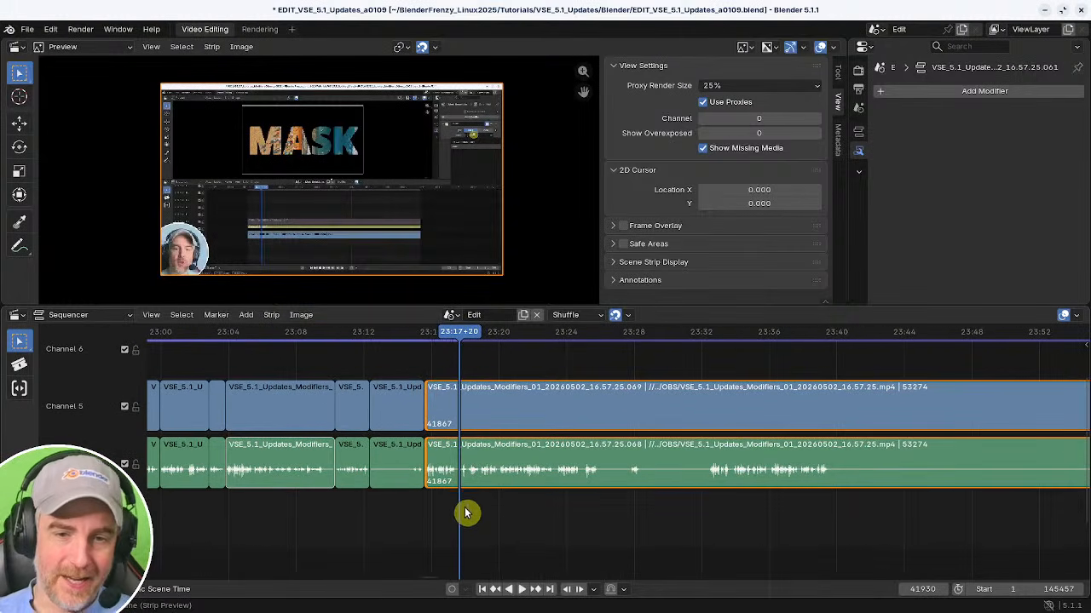
{"action": "key", "text": "space"}
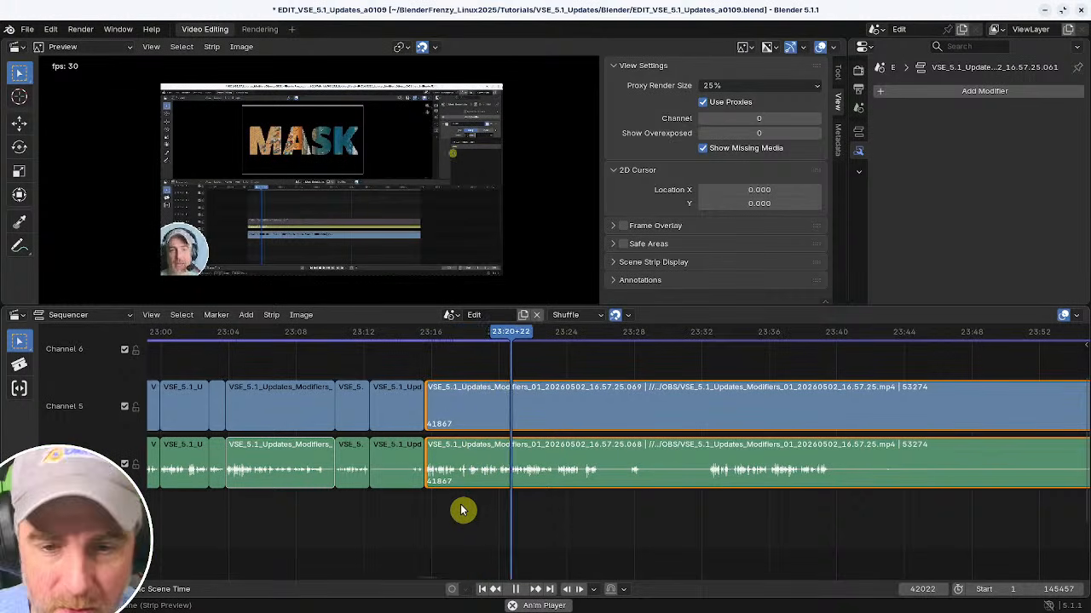
{"action": "key", "text": "space"}
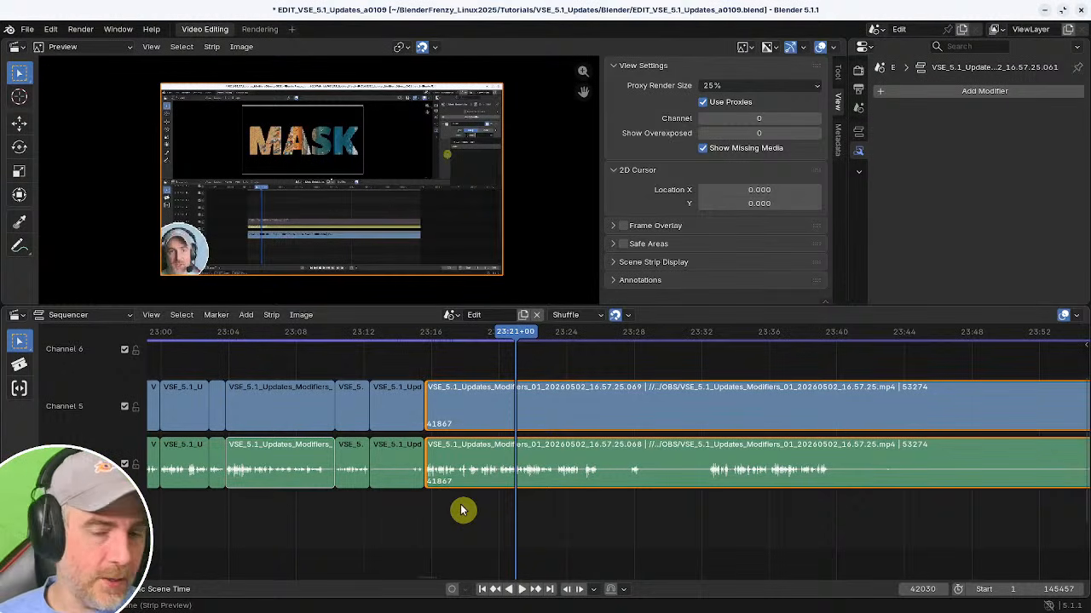
{"action": "middle_click_drag", "start_coordinate": [706, 496], "coordinate": [618, 502], "text": "ctrl"}
{"action": "middle_click_drag", "start_coordinate": [475, 489], "coordinate": [546, 496], "text": "ctrl"}
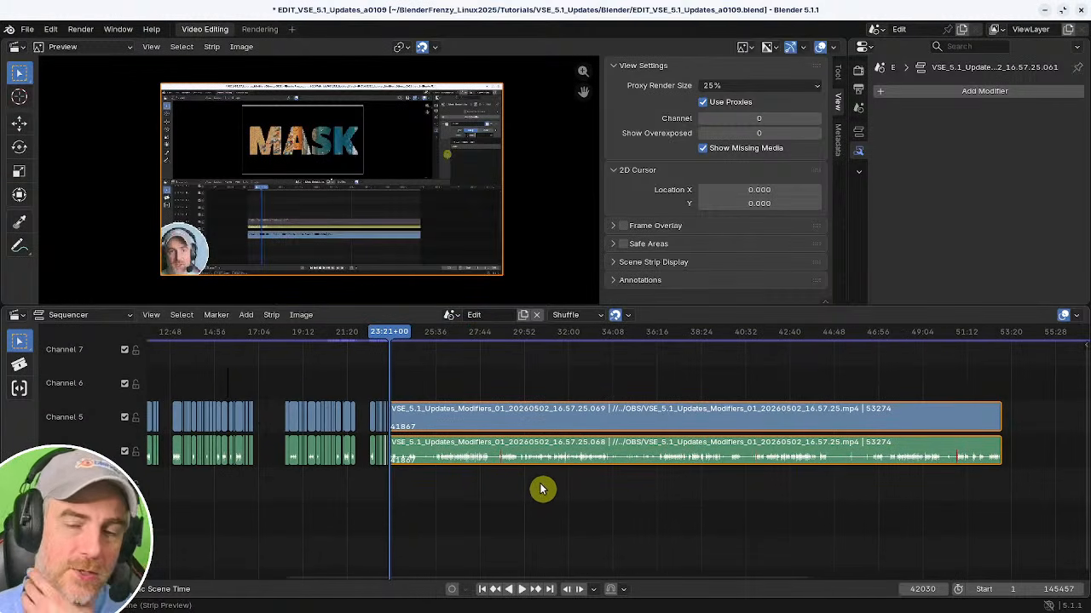